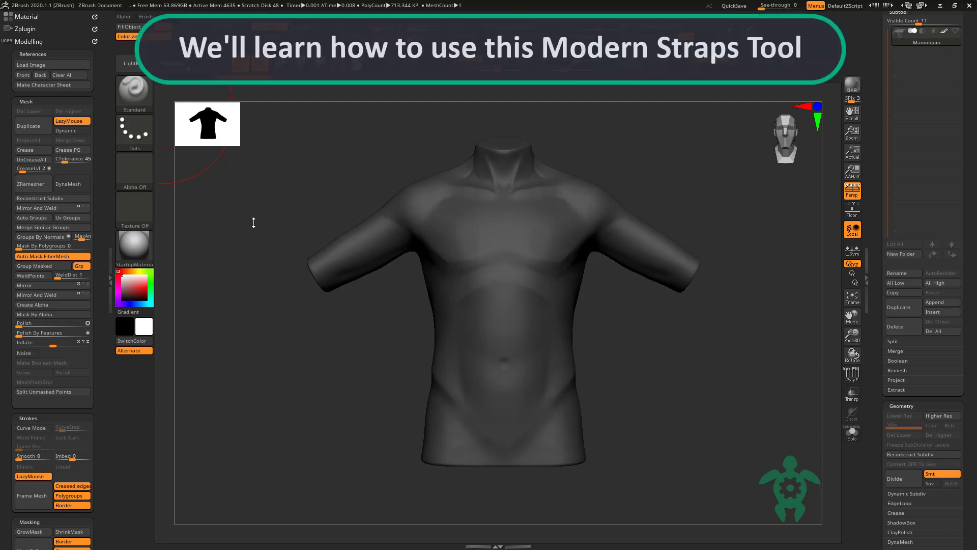
Step: Create a buckled belt around the waist with the Easy_Buckle_L strap brush from LightBox Straps
key("comma")
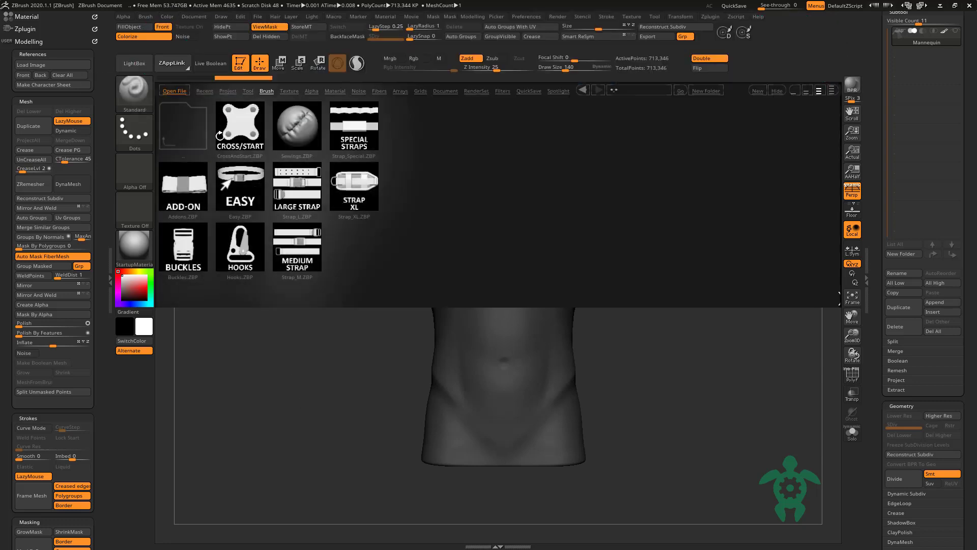
double_click(238, 187)
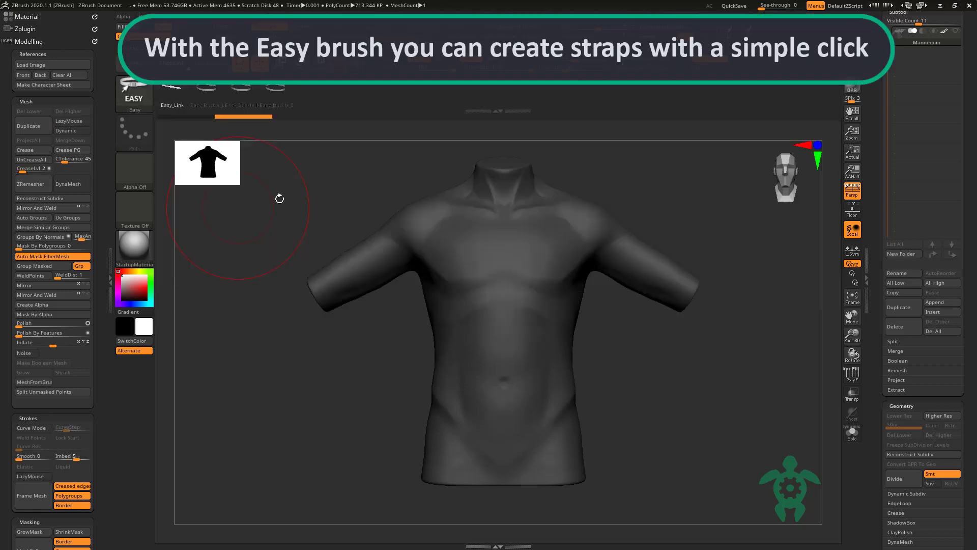
left_click(209, 95)
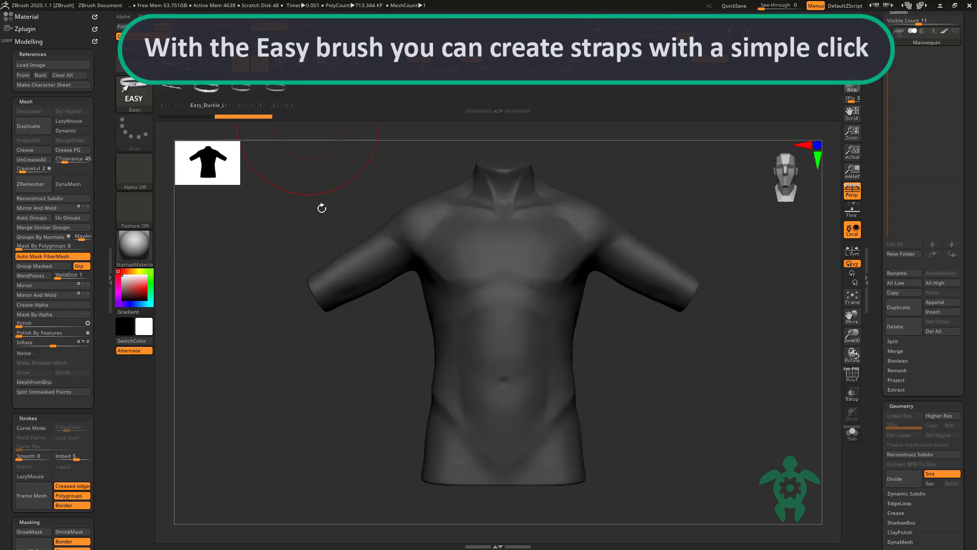
left_click(503, 380)
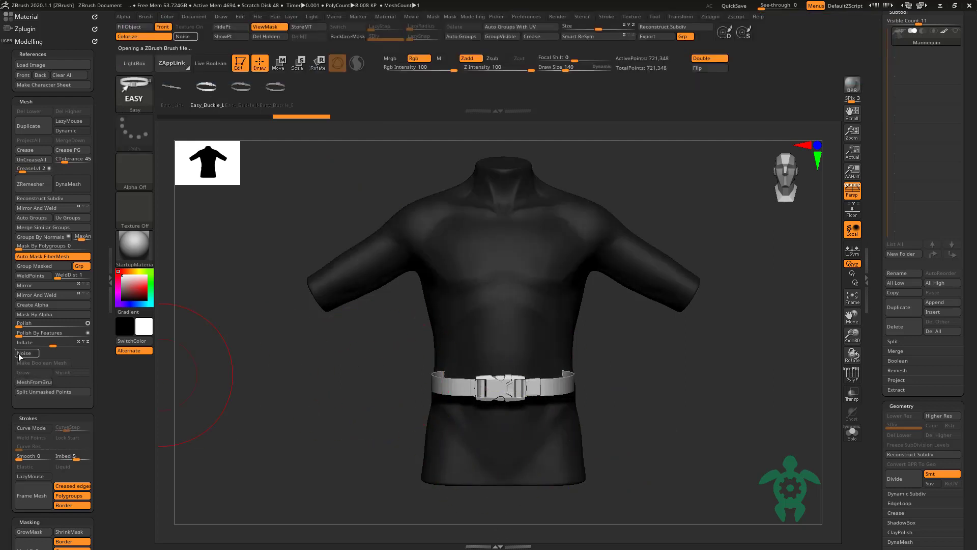
Step: Split the belt into its own subtool, Mannequin1, and make it visible
left_click(27, 391)
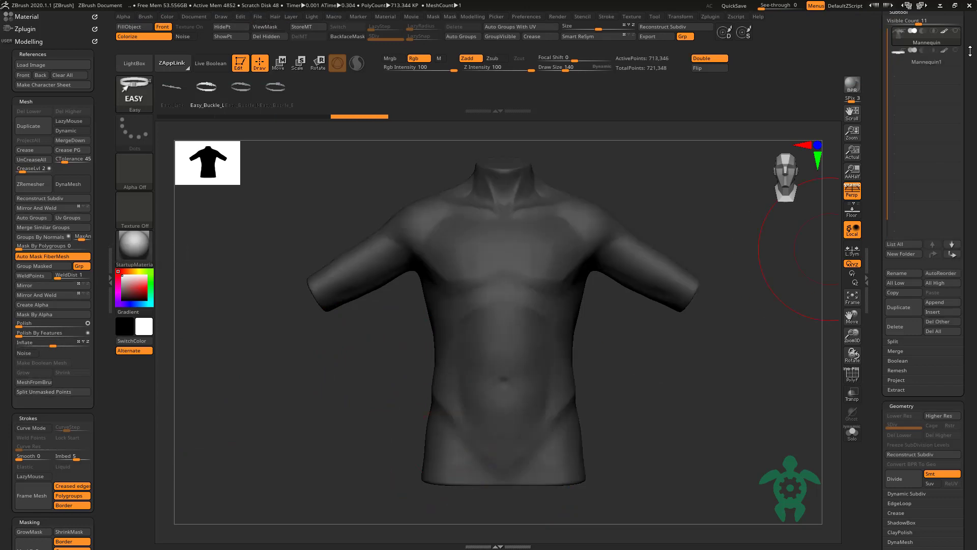
left_click(956, 50)
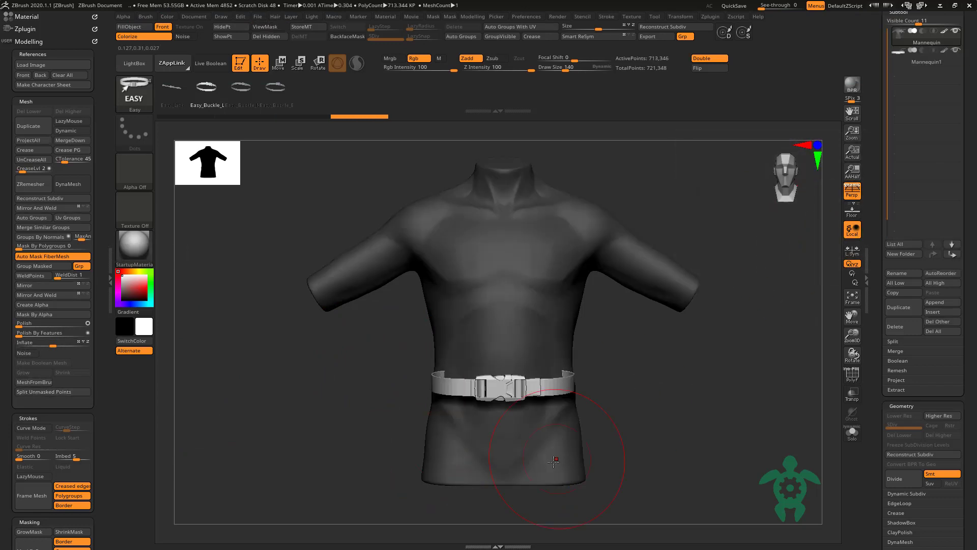
left_click_drag(639, 418, 681, 416)
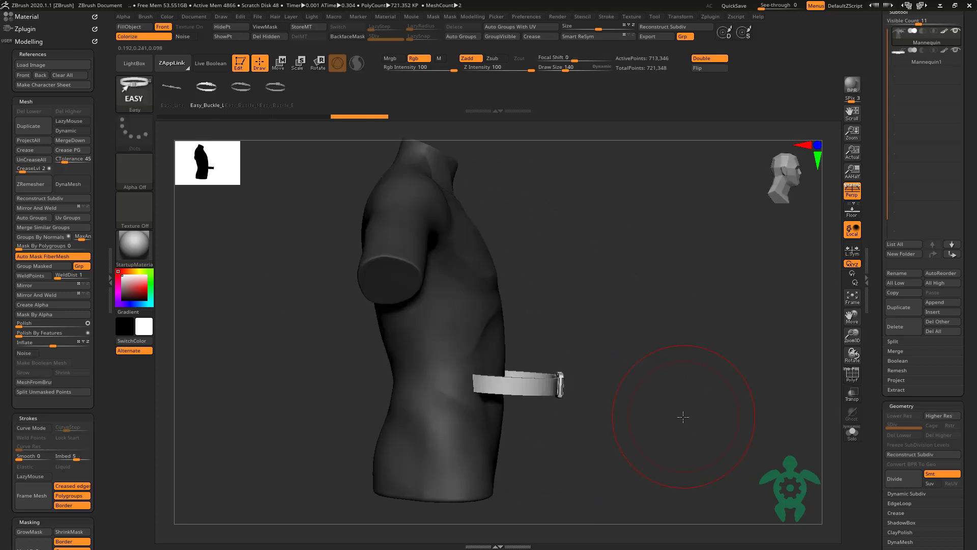
Step: Select the belt subtool, then slide it onto the torso and scale it to wrap the waist
key("alt+Down")
left_click(279, 63)
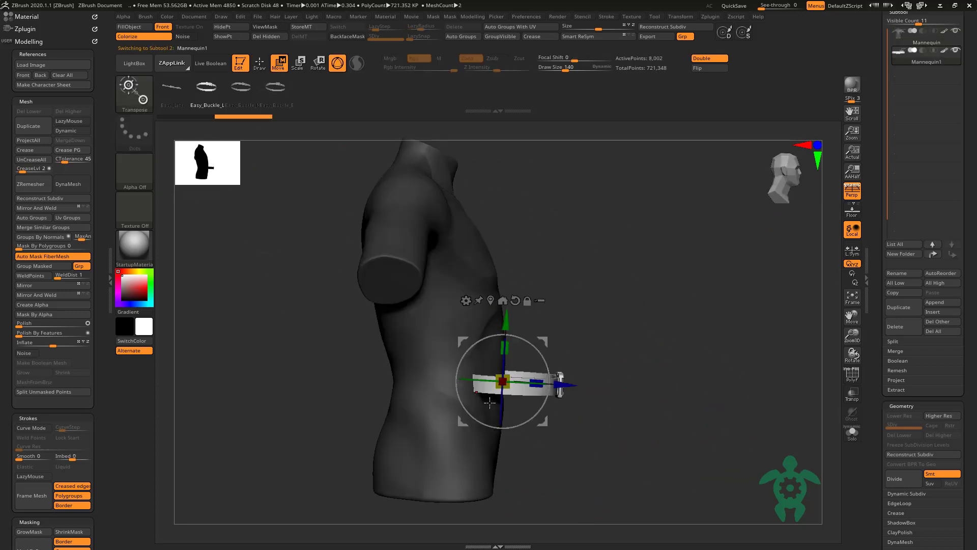
left_click_drag(569, 390, 516, 387)
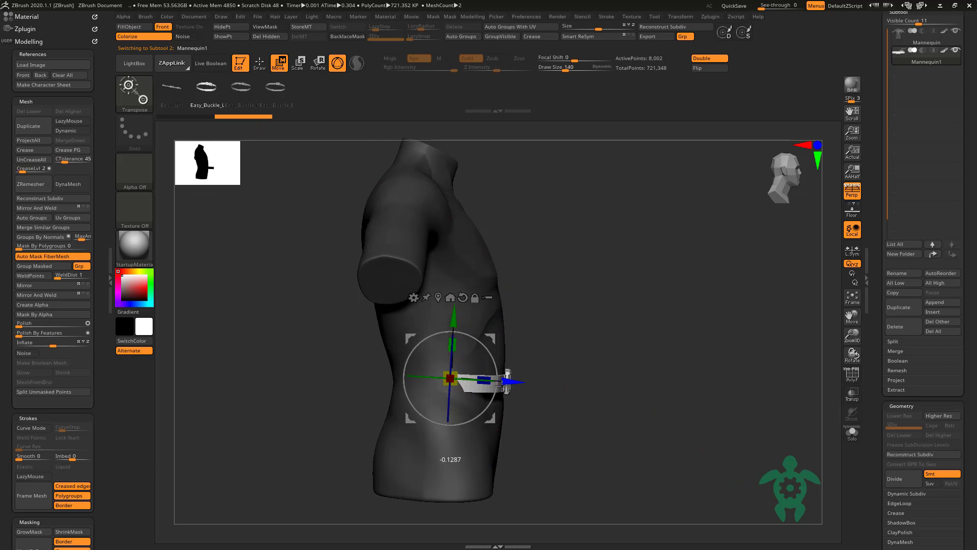
mouse_move(456, 374)
left_mouse_down()
mouse_move(498, 381)
mouse_move(450, 374)
left_mouse_up()
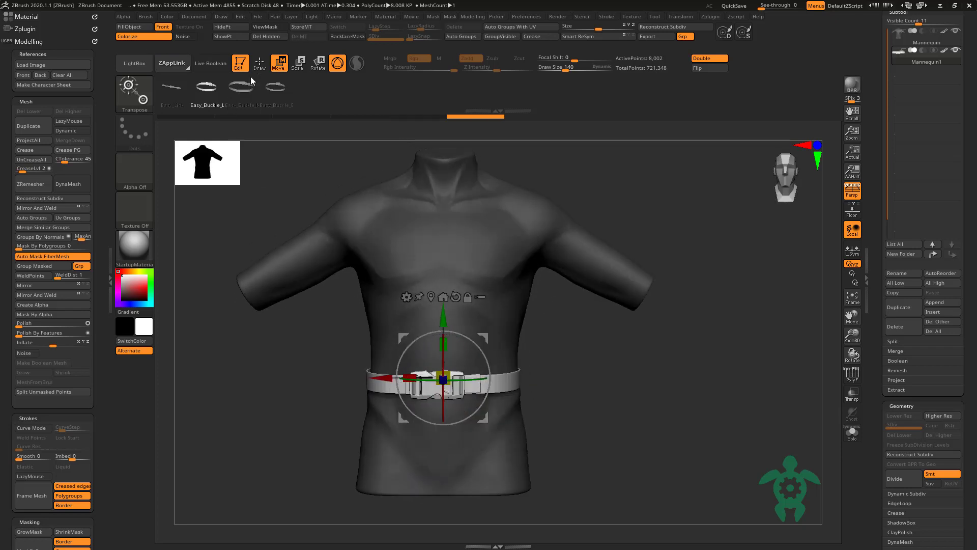
left_click(261, 66)
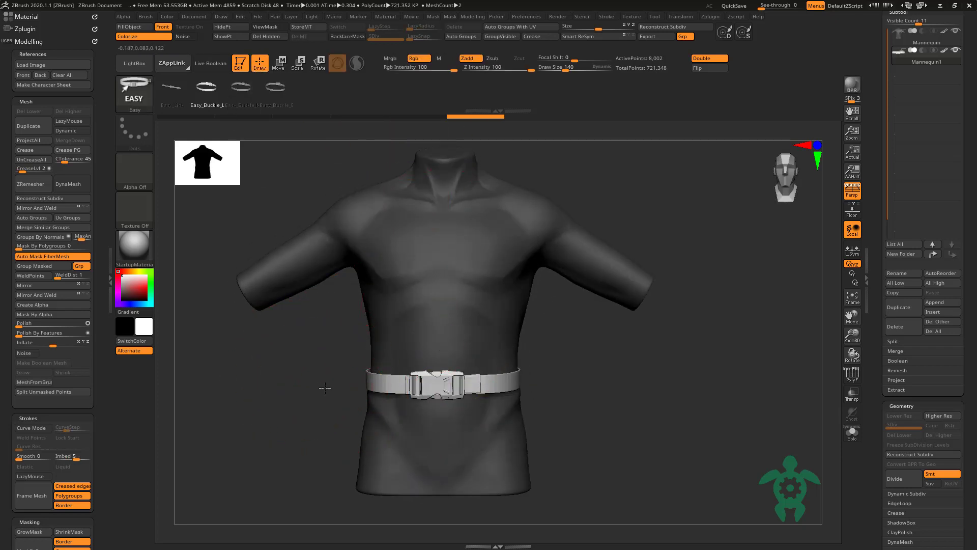
Step: Switch to the Move brush (BMV) and orbit around the torso to inspect the belt
mouse_move(325, 387)
left_mouse_down()
mouse_move(371, 382)
mouse_move(346, 397)
mouse_move(366, 390)
left_mouse_up()
key("b")
key("m")
key("v")
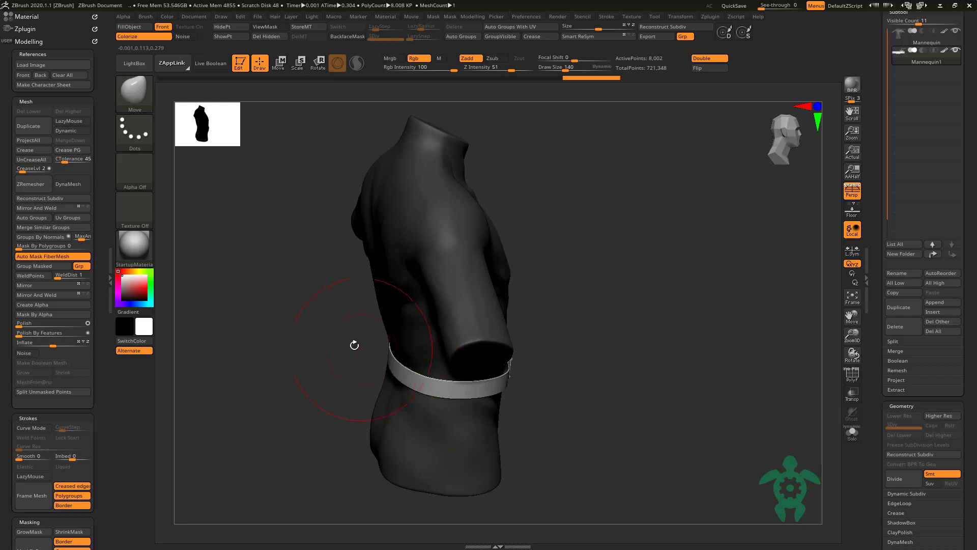
left_click_drag(356, 345, 344, 333)
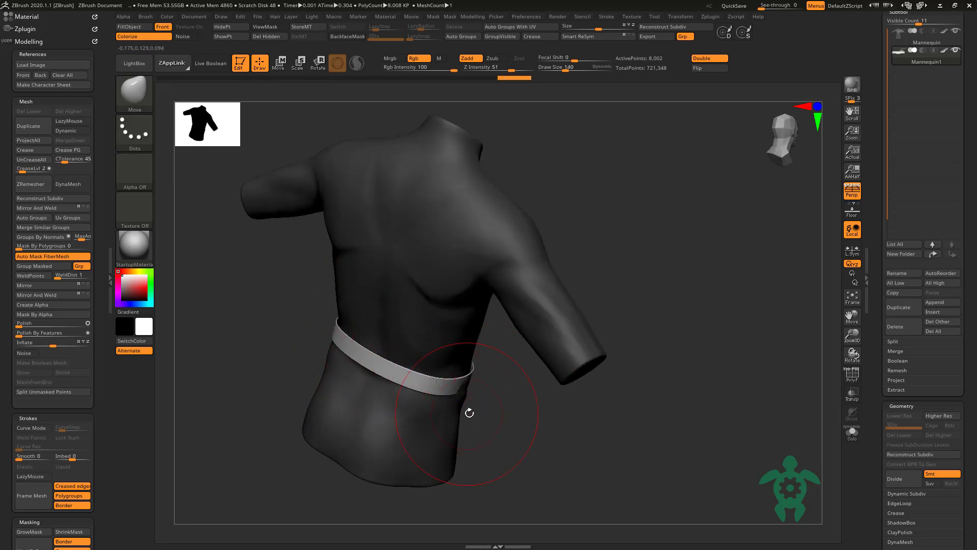
left_click_drag(470, 410, 463, 400)
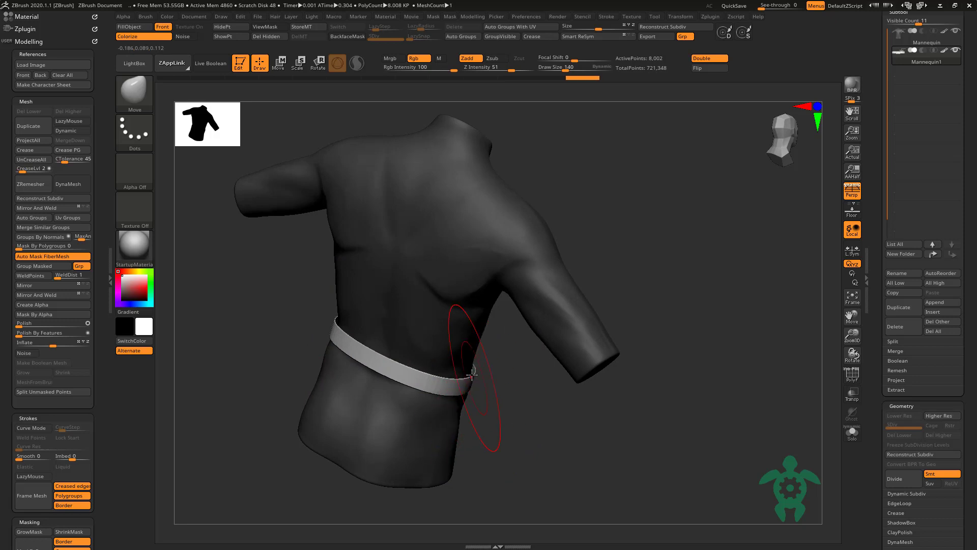
mouse_move(299, 323)
left_mouse_down()
mouse_move(314, 328)
mouse_move(303, 325)
mouse_move(306, 340)
left_mouse_up()
mouse_move(359, 364)
left_mouse_down()
mouse_move(404, 377)
mouse_move(530, 368)
mouse_move(530, 405)
mouse_move(494, 406)
mouse_move(323, 343)
left_mouse_up()
Step: Zoom in on the buckle and turn on PolyF to show the belt's polygroups
right_click_drag(323, 343, 389, 389, "ctrl")
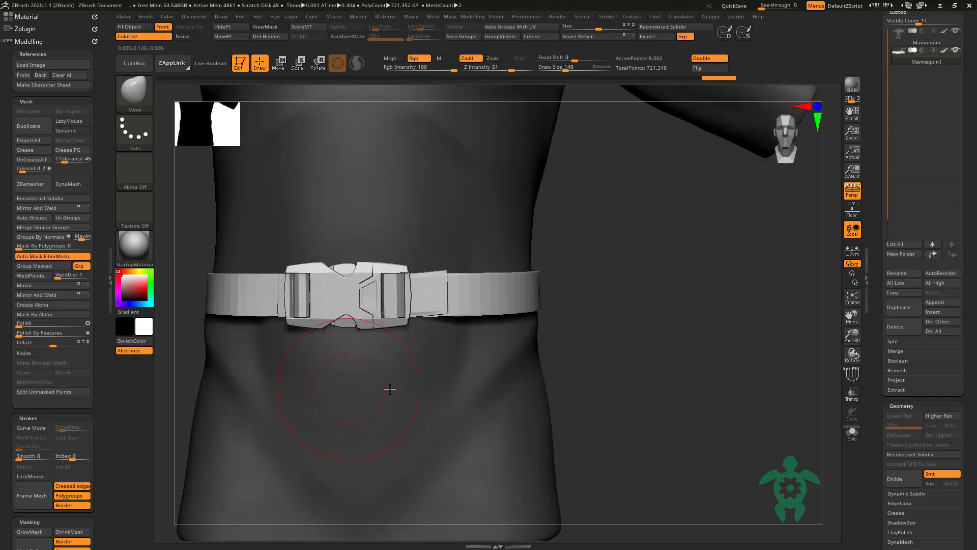
left_click(849, 376)
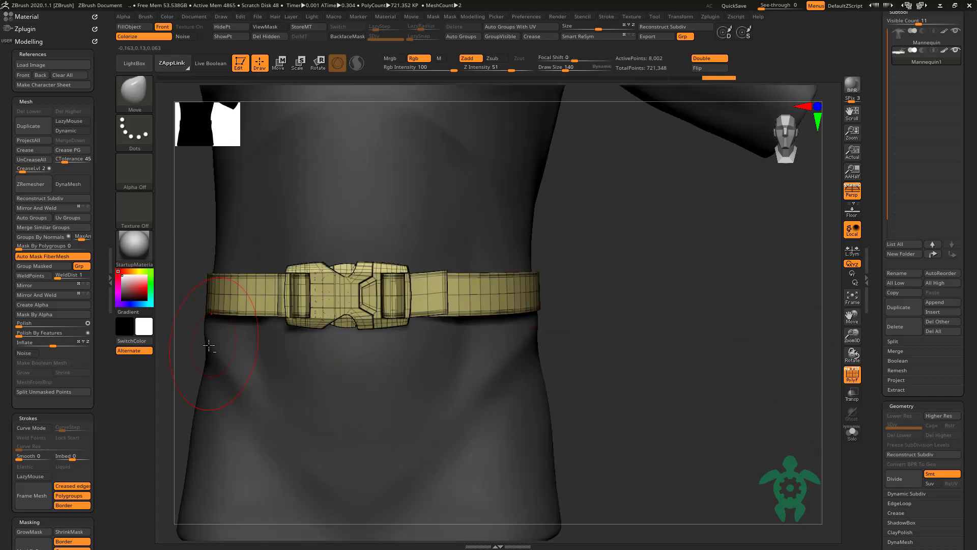
left_click_drag(209, 345, 517, 84)
left_click(463, 37)
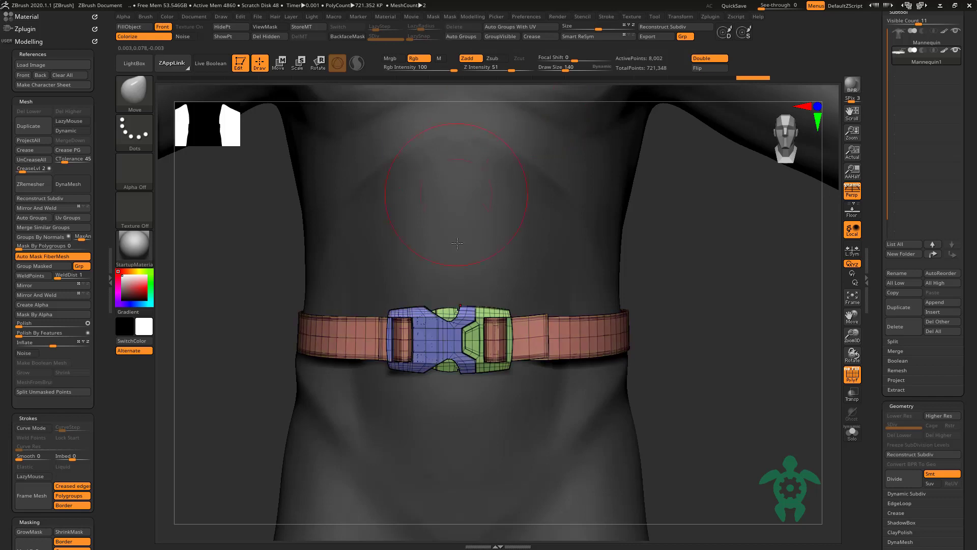
Step: Isolate the buckle, group it into one polygroup, unhide the strap, and open LightBox
left_click(436, 345, "ctrl+alt+shift")
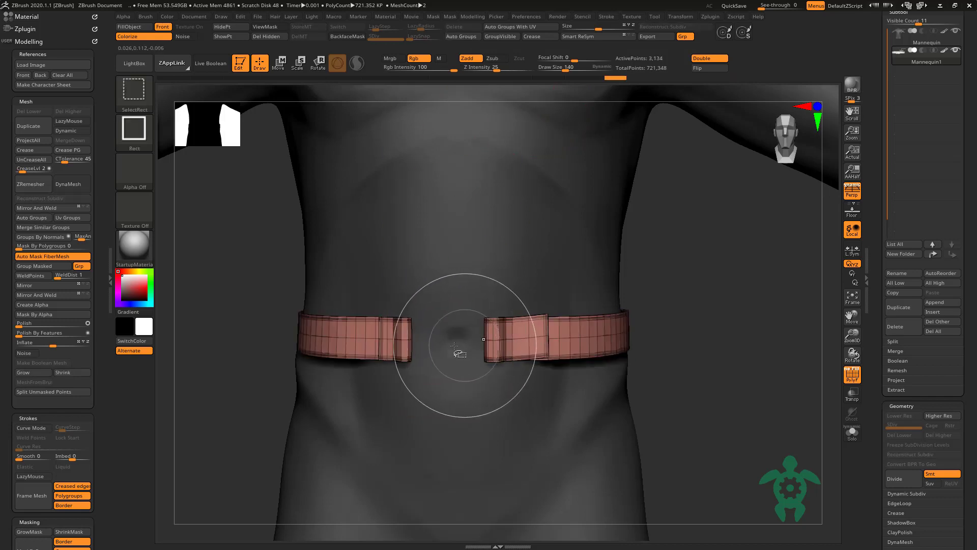
left_click_drag(257, 244, 454, 102, "ctrl+shift")
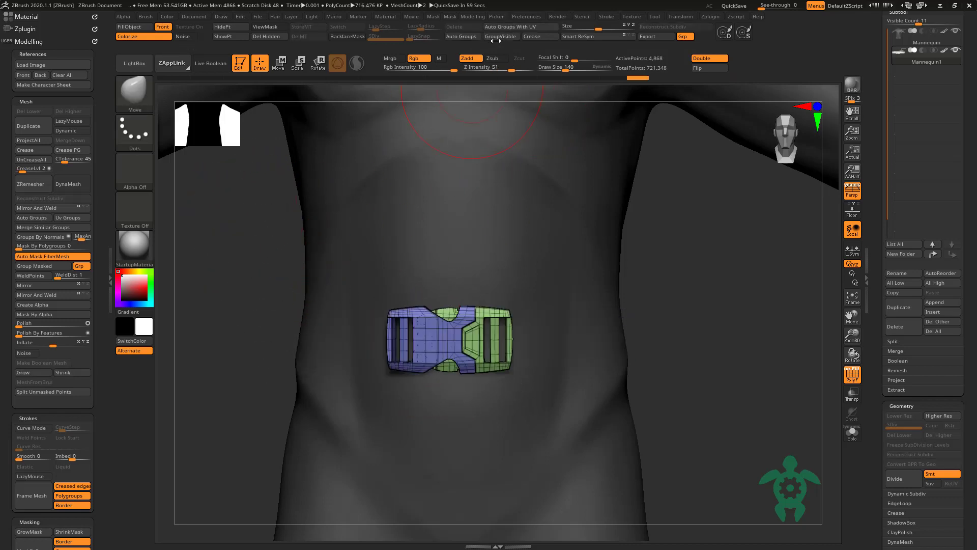
left_click(500, 36)
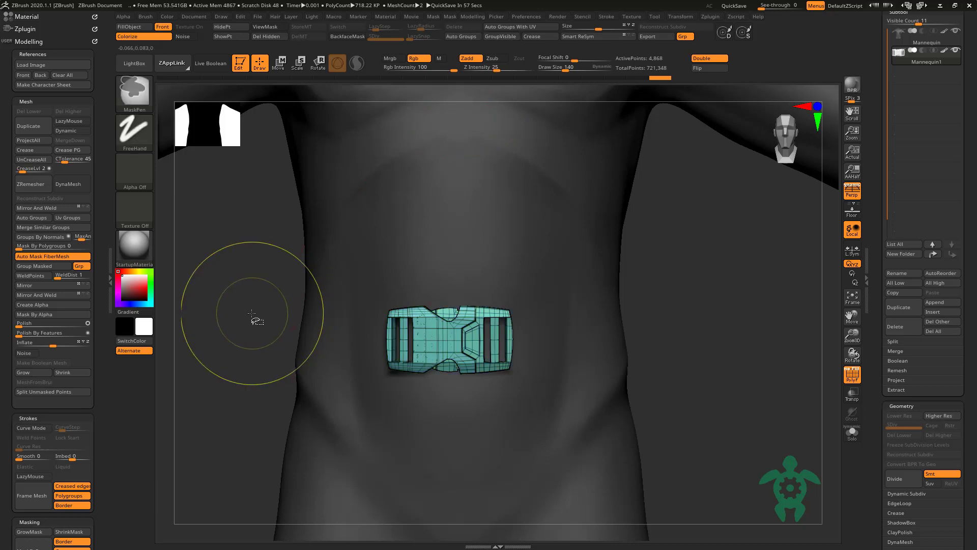
left_click(259, 310, "ctrl+shift")
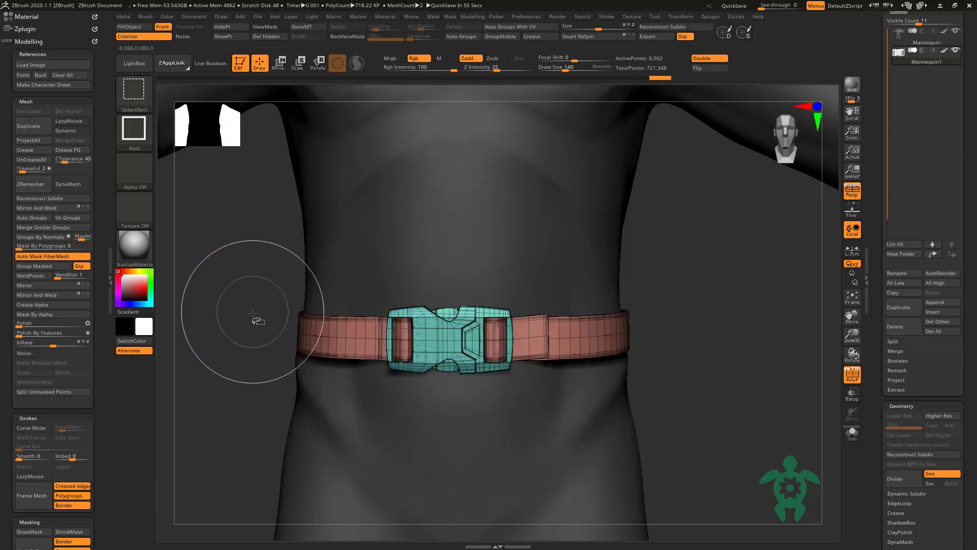
left_click(133, 65)
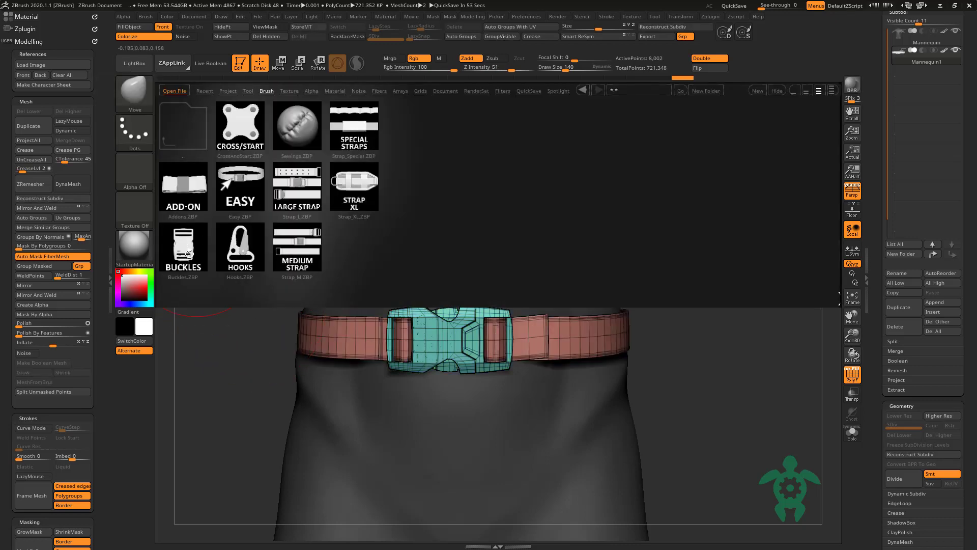
Step: Load the Buckles brush, mask the strap, and swap the old buckle for Buckle_M_03
double_click(181, 259)
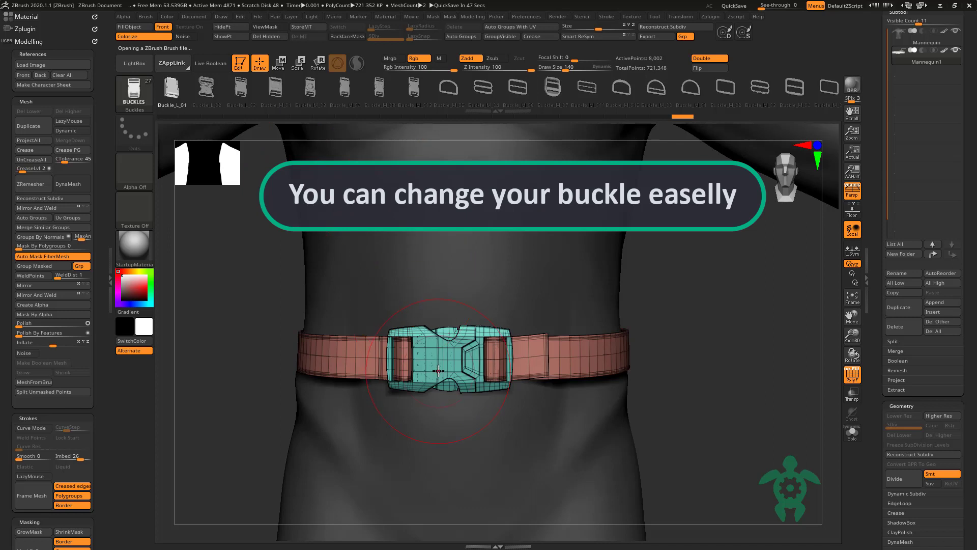
left_click(283, 67)
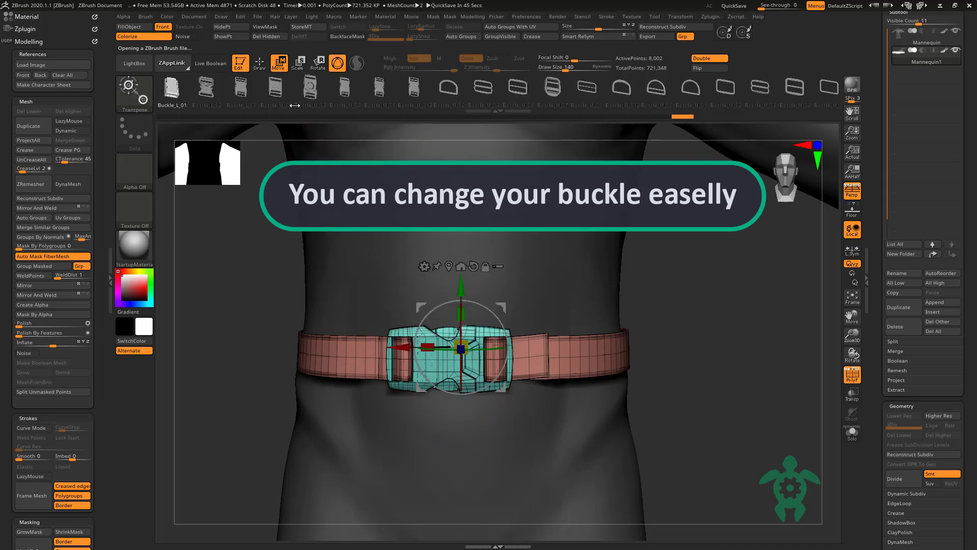
key("q")
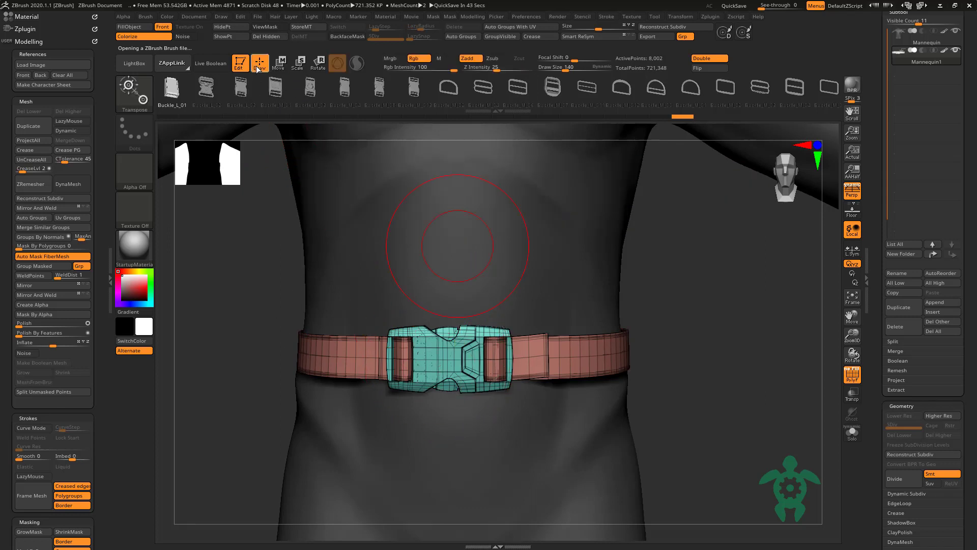
left_click(422, 351, "ctrl+shift")
left_click(305, 374, "ctrl")
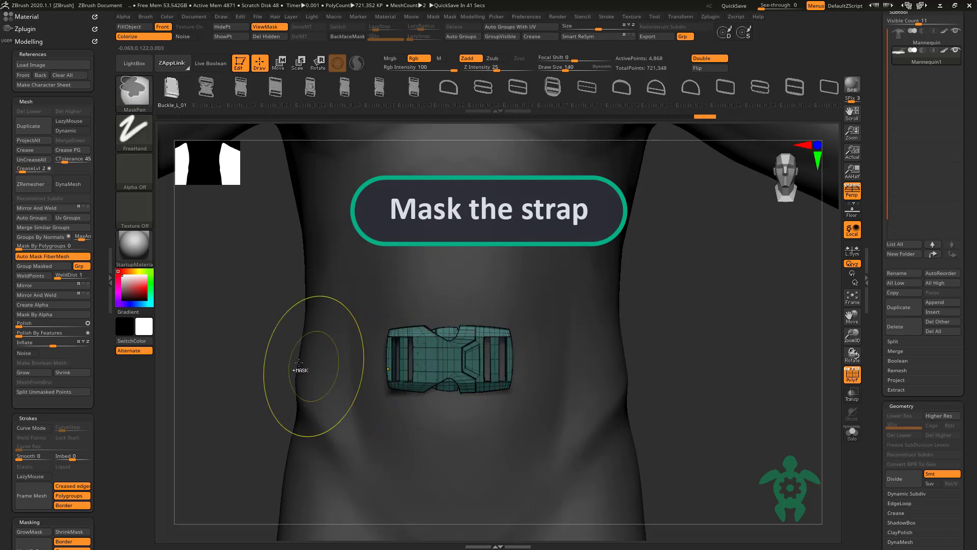
left_click(269, 367, "ctrl+shift")
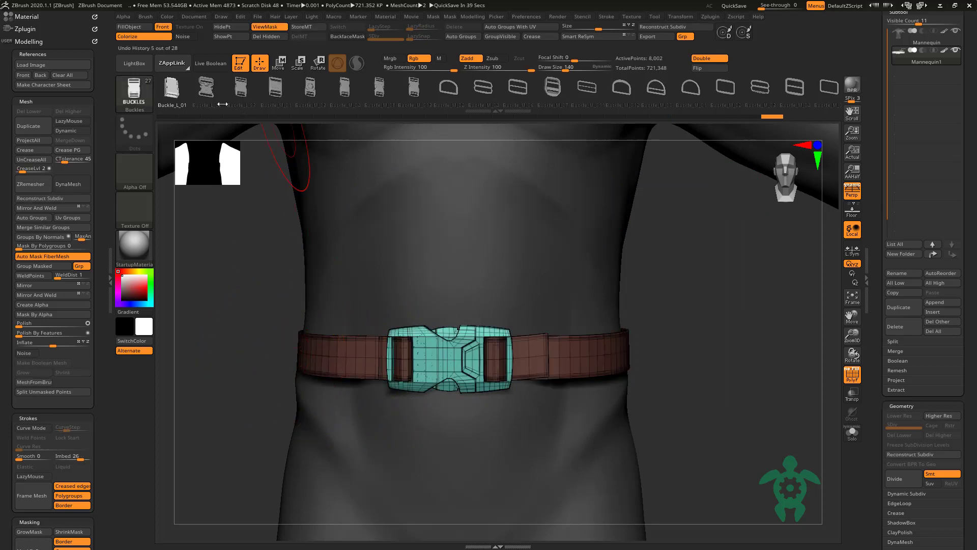
left_click(278, 62)
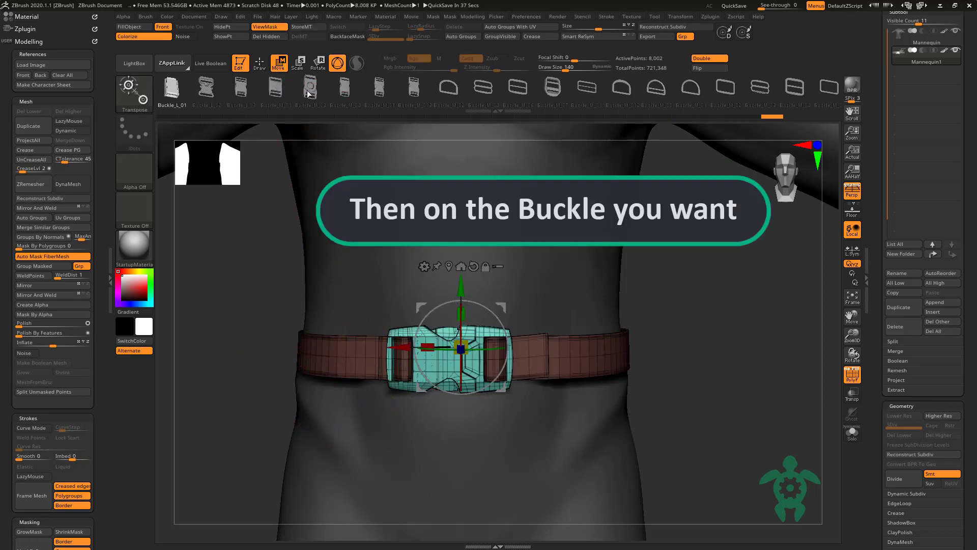
left_click(310, 91)
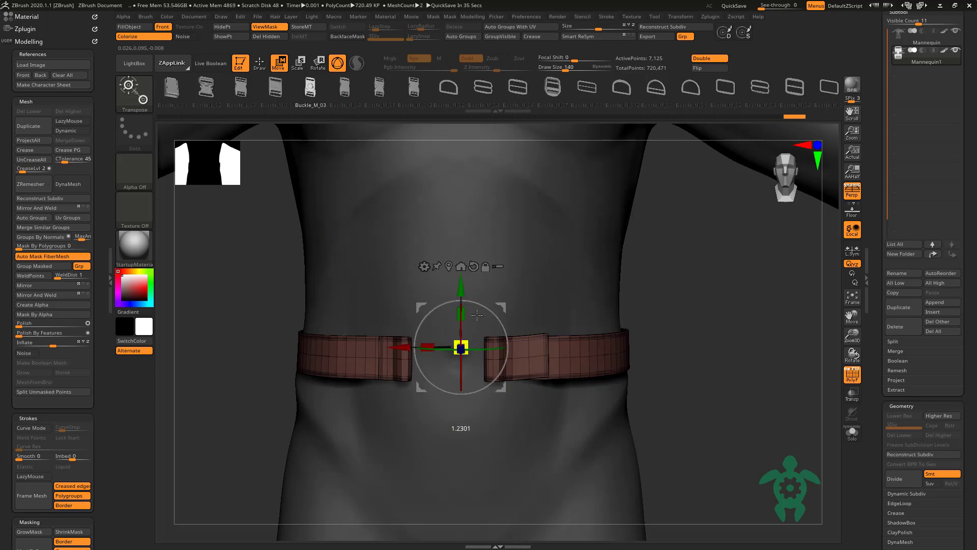
Step: Place the new buckle on the belt, rotate it upright, and shrink it to about two-thirds size
left_click(285, 369)
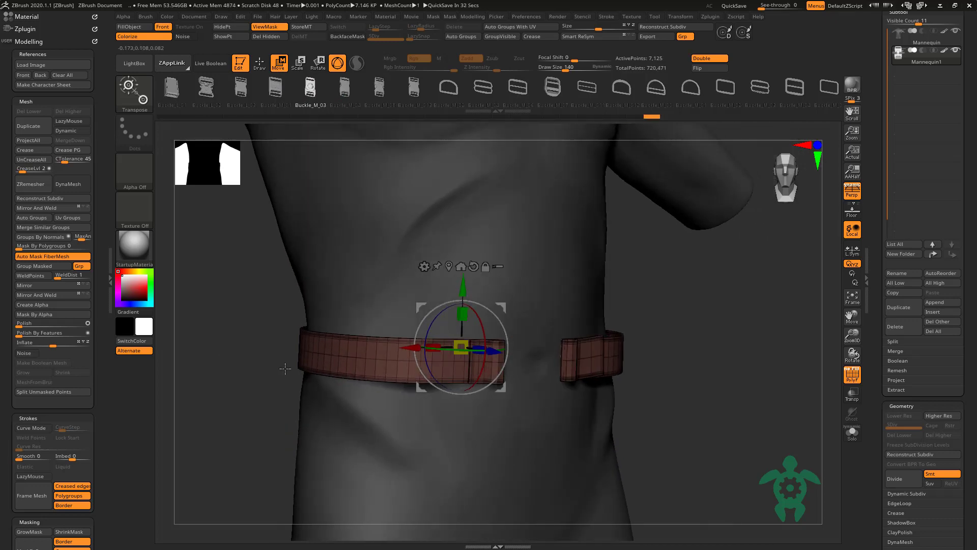
mouse_move(461, 347)
left_mouse_down()
mouse_move(524, 359)
mouse_move(558, 300)
left_mouse_up()
left_click(543, 279)
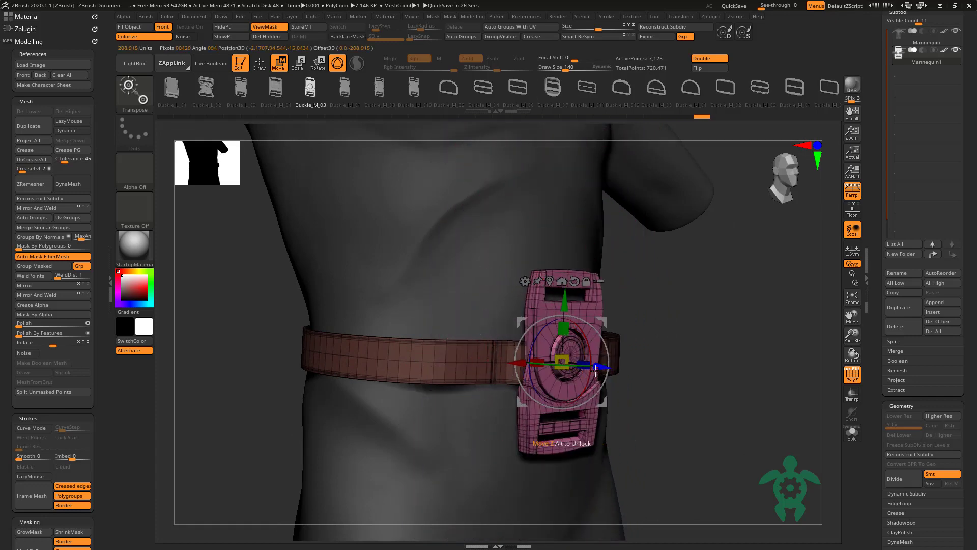
mouse_move(658, 383)
left_mouse_down("shift")
mouse_move(626, 382)
mouse_move(631, 363)
left_mouse_up("shift")
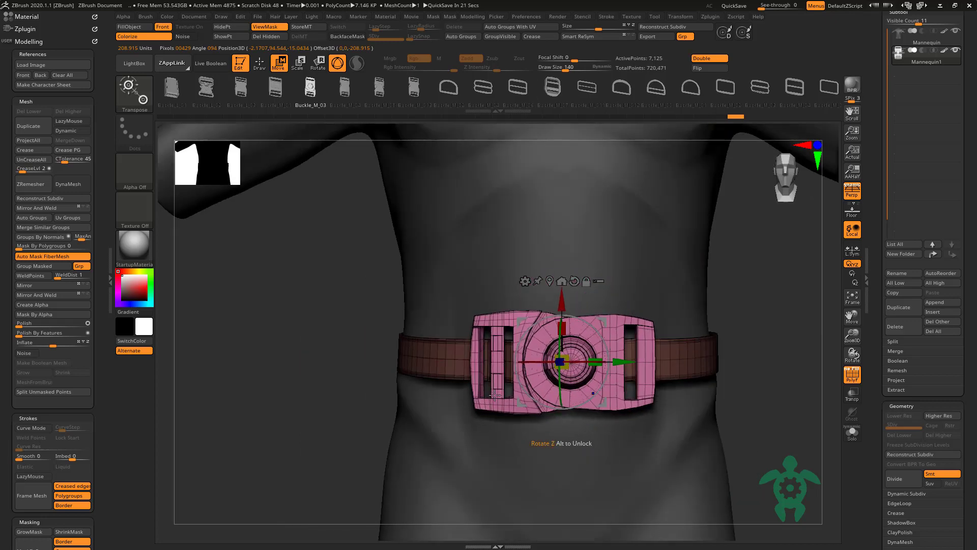
left_click_drag(568, 353, 544, 356)
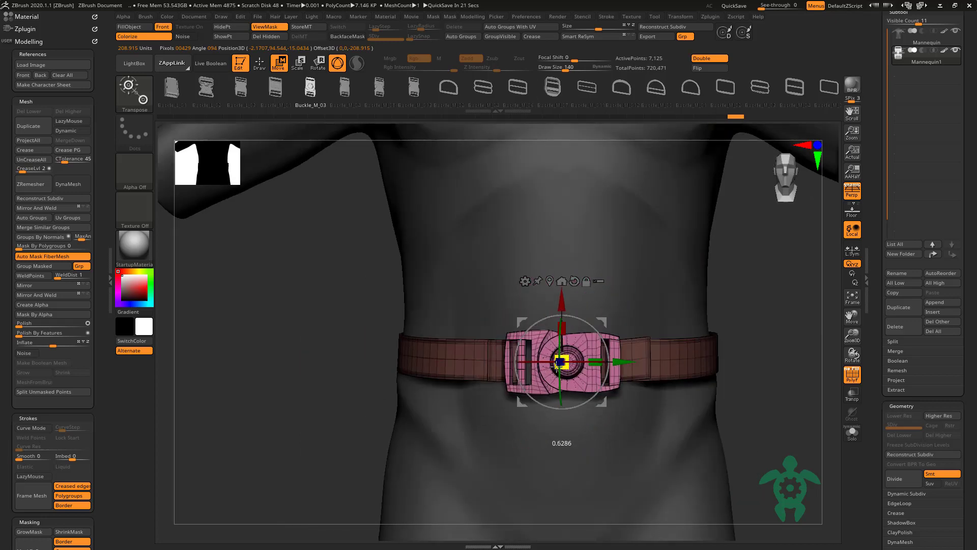
left_click_drag(611, 362, 595, 363)
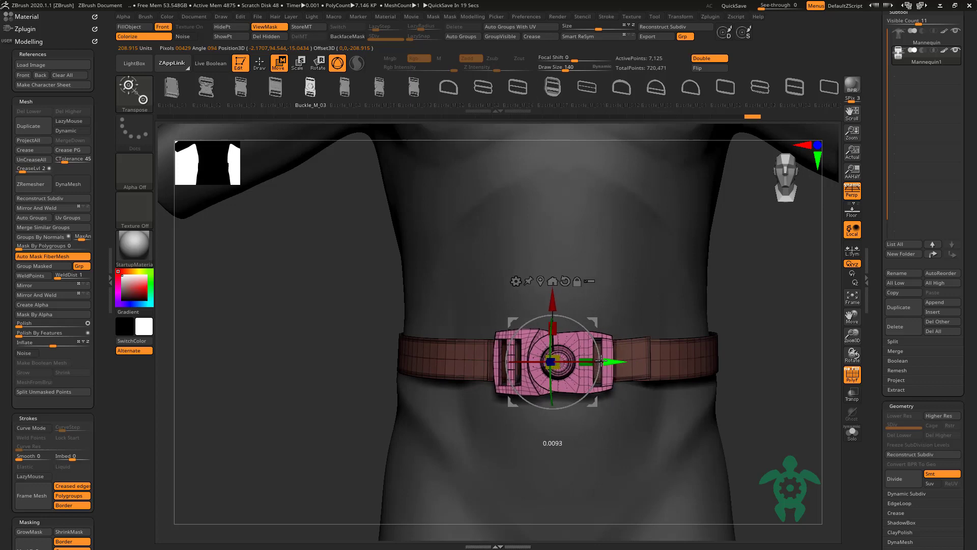
mouse_move(376, 383)
left_mouse_down()
mouse_move(323, 259)
mouse_move(349, 299)
left_mouse_up()
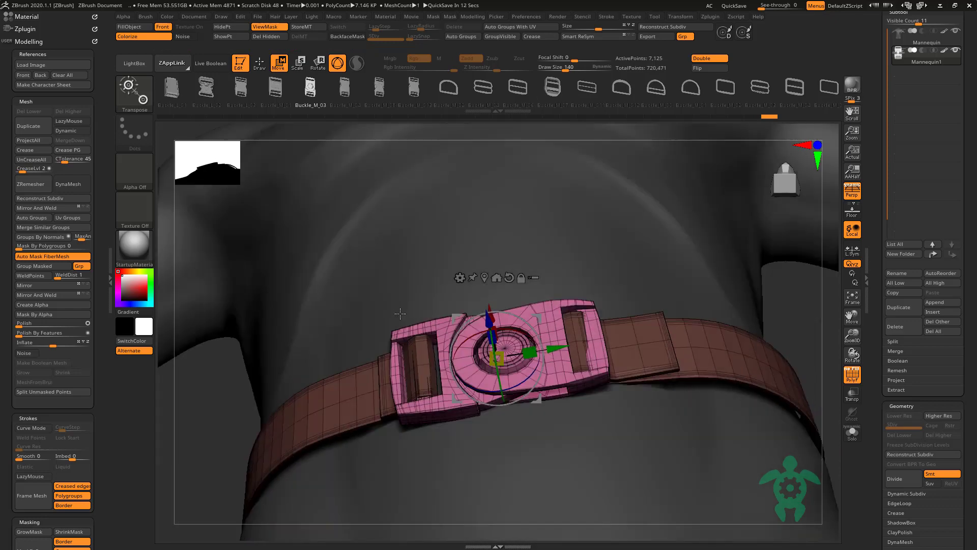
mouse_move(425, 261)
left_mouse_down()
mouse_move(517, 358)
mouse_move(244, 349)
mouse_move(358, 223)
left_mouse_up()
Step: Swap in the larger clip buckle, then slide, tilt, rotate and scale it against the belt
left_click(376, 91)
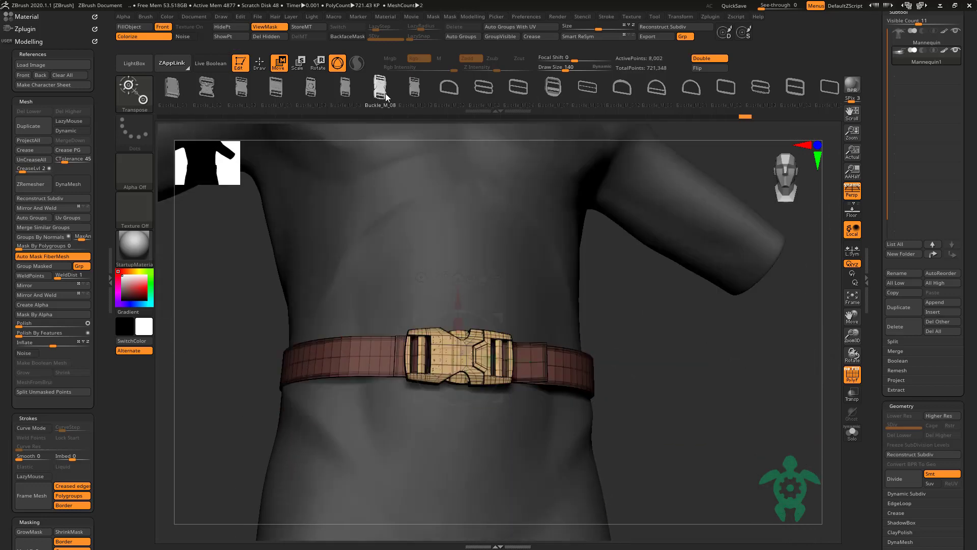
mouse_move(410, 90)
left_mouse_down()
mouse_move(603, 114)
mouse_move(589, 123)
mouse_move(609, 115)
left_mouse_up()
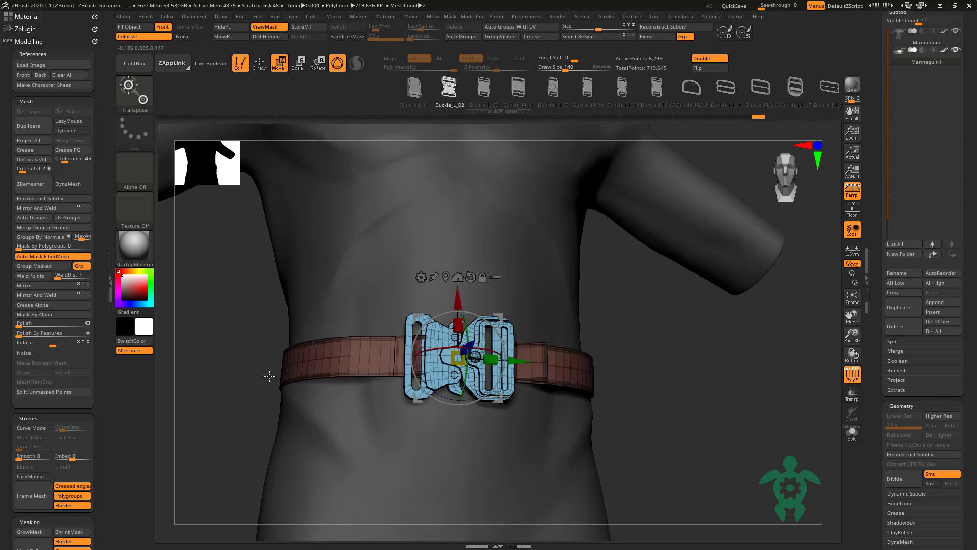
right_click_drag(269, 376, 363, 423, "ctrl")
left_click_drag(517, 355, 530, 354)
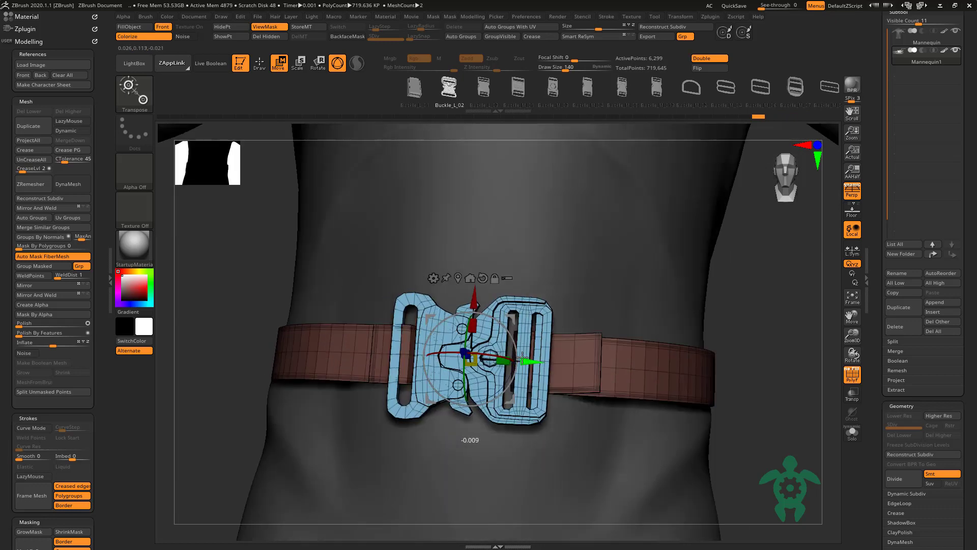
right_click_drag(254, 346, 439, 355)
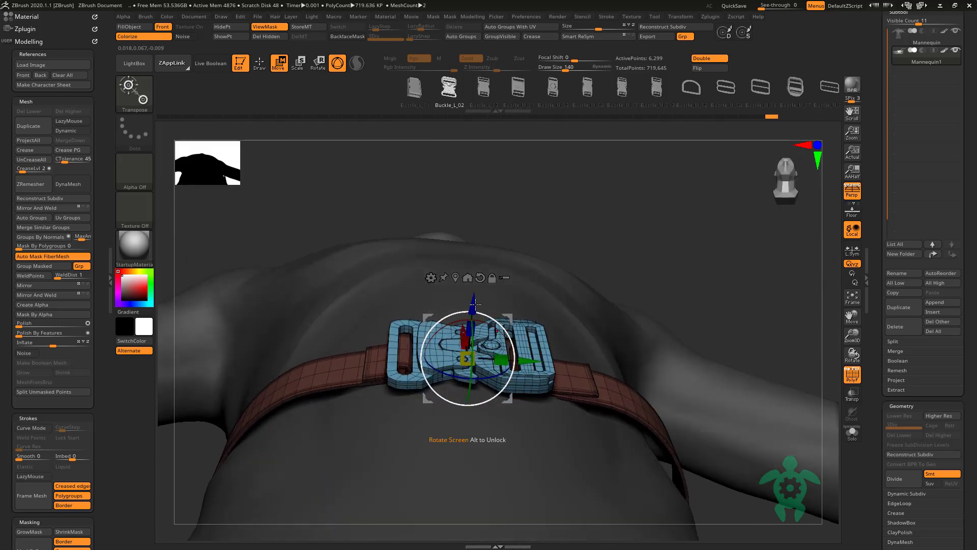
mouse_move(514, 358)
left_mouse_down()
mouse_move(542, 370)
mouse_move(455, 366)
left_mouse_up()
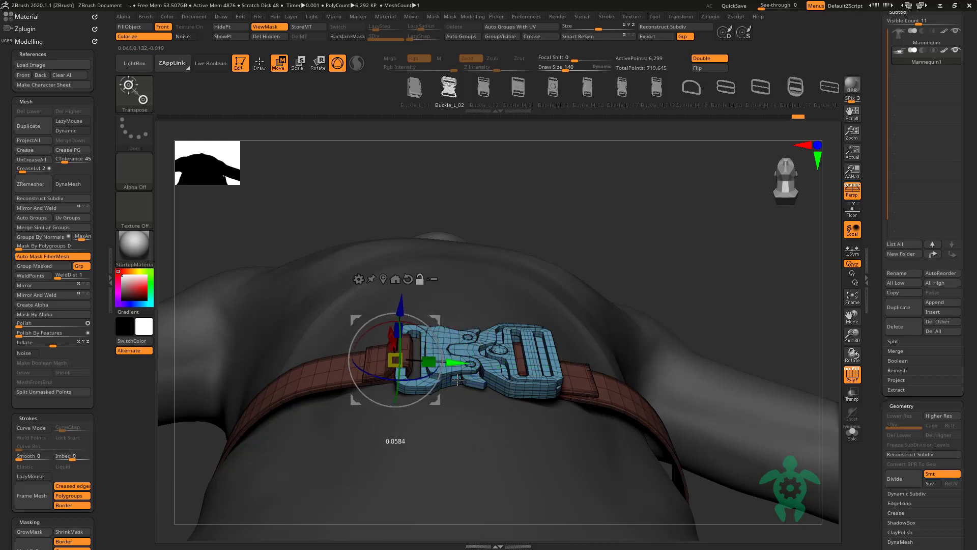
left_click_drag(426, 325, 462, 345)
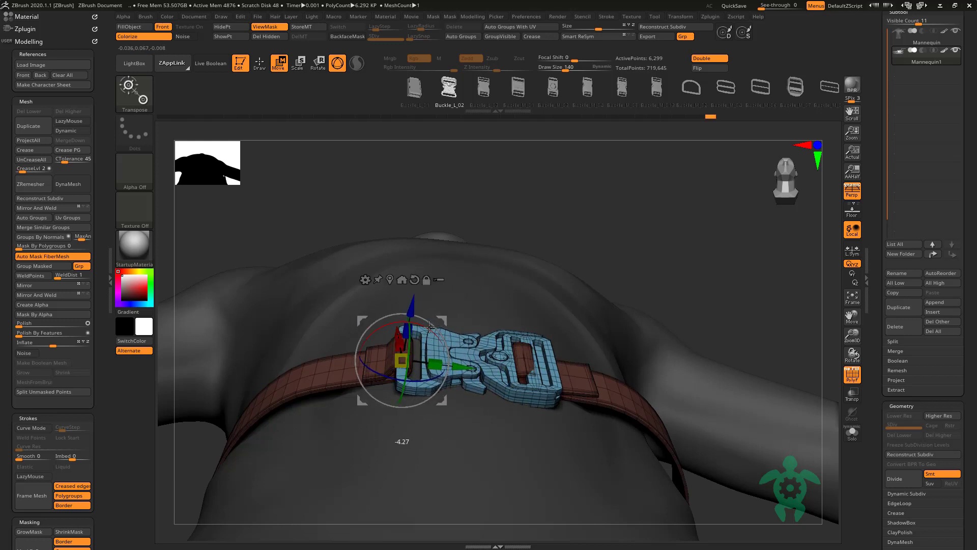
left_click_drag(401, 355, 397, 356)
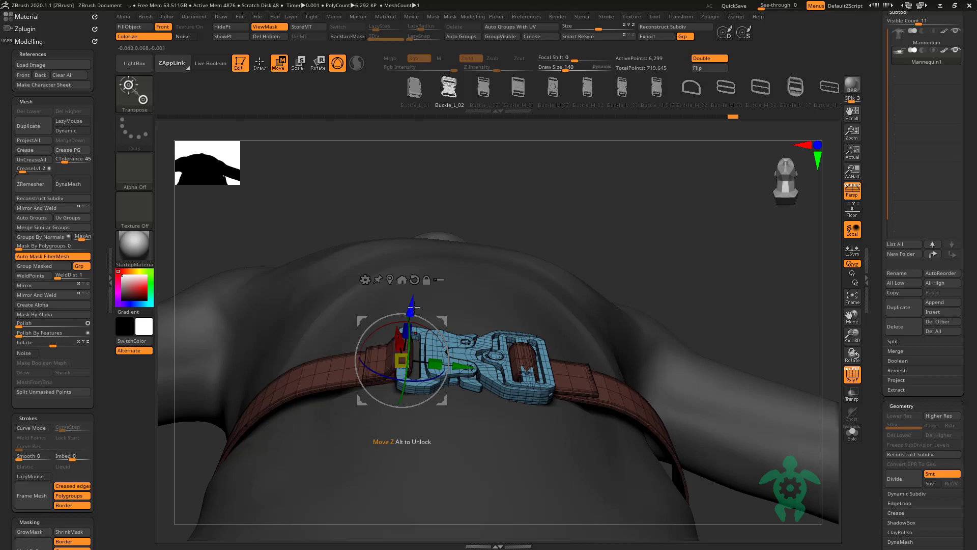
left_click_drag(414, 305, 412, 308)
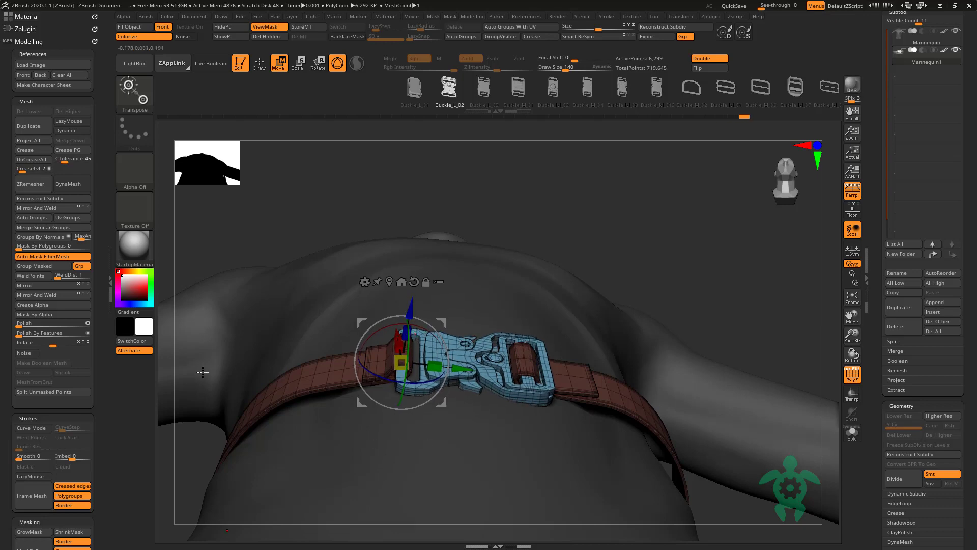
mouse_move(202, 460)
left_mouse_down()
mouse_move(223, 402)
mouse_move(221, 362)
left_mouse_up()
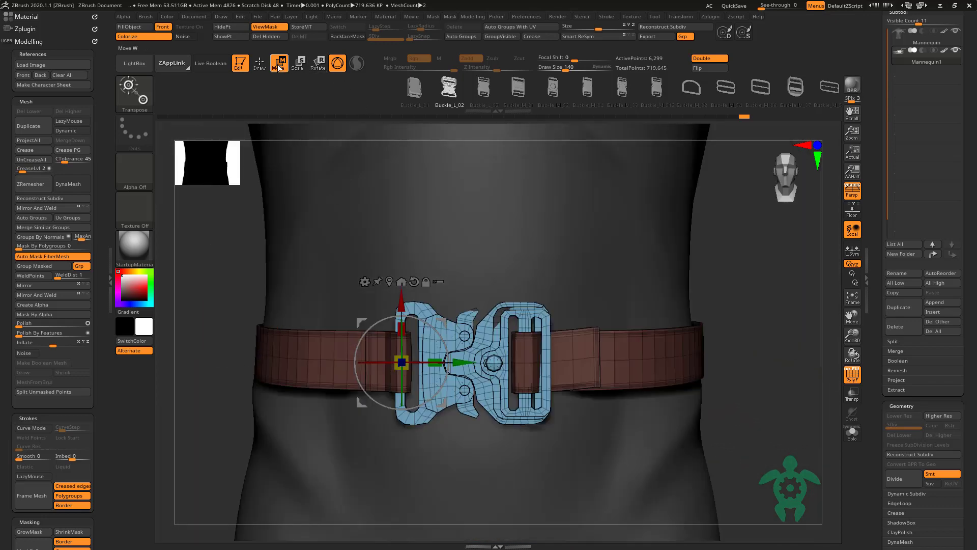
Step: Select the belt strap and scale it taller with the Transpose gizmo
left_click(260, 63)
left_click(258, 362, "alt")
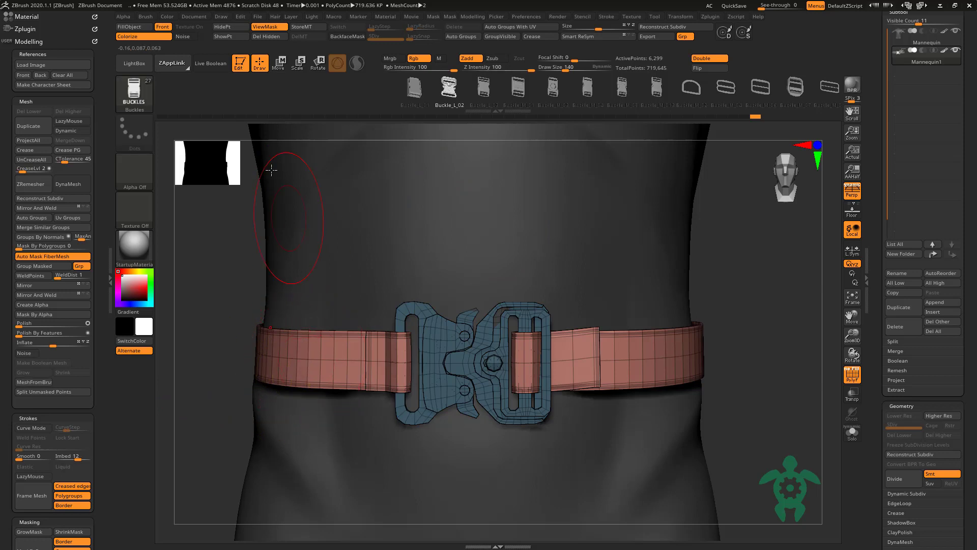
left_click(279, 62)
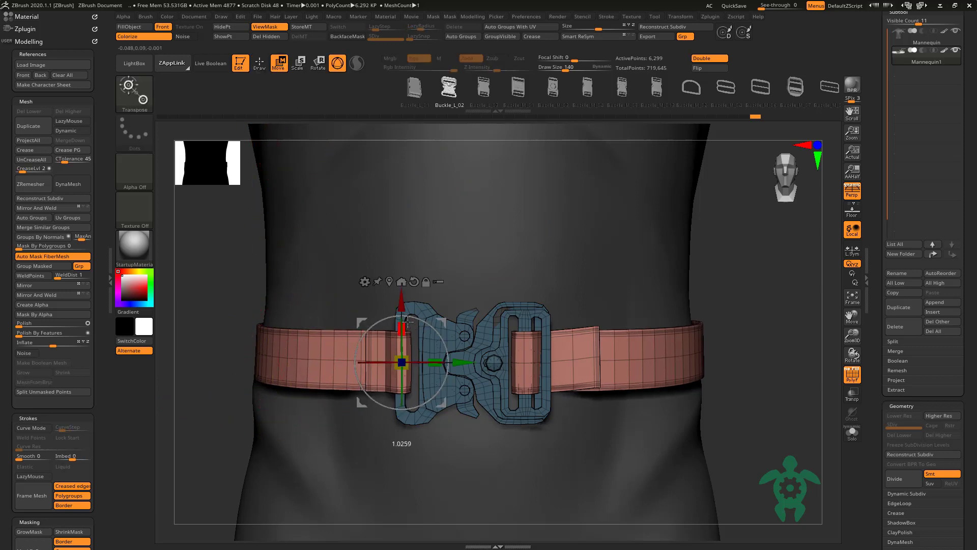
left_click_drag(402, 304, 401, 250)
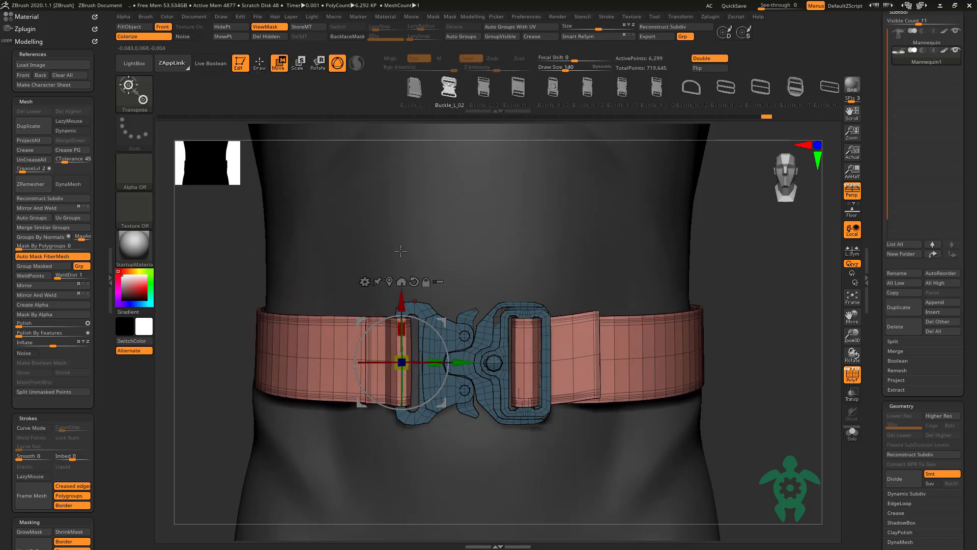
key("q")
Step: Switch to the Move brush, turn off the PolyF overlay, and open the strap brush library
mouse_move(415, 174)
right_mouse_down("ctrl")
mouse_move(270, 375)
mouse_move(286, 375)
mouse_move(262, 385)
mouse_move(323, 375)
mouse_move(329, 367)
mouse_move(279, 375)
mouse_move(268, 365)
right_mouse_up("ctrl")
key("b")
key("m")
key("v")
right_click_drag(621, 377, 677, 372)
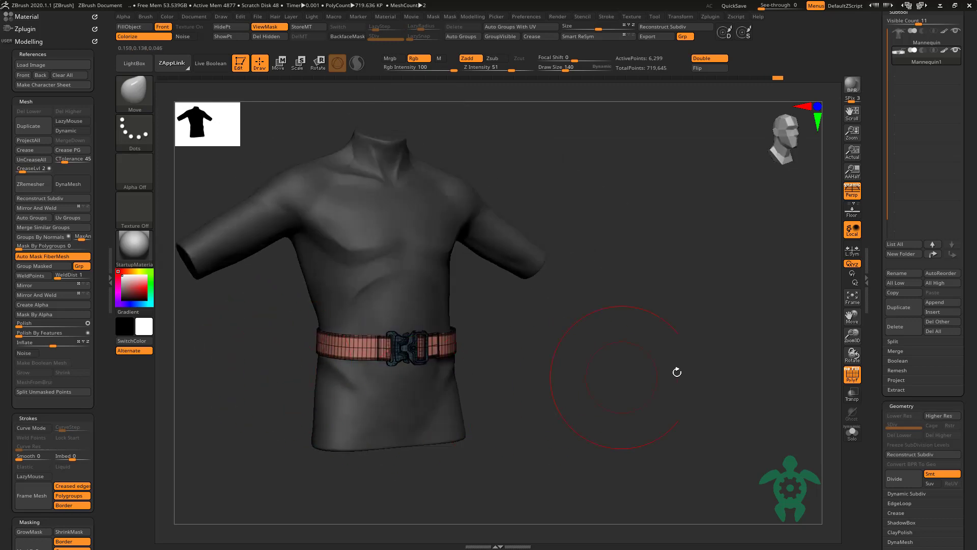
left_click(856, 379)
mouse_move(278, 376)
right_mouse_down()
mouse_move(261, 382)
mouse_move(313, 367)
right_mouse_up()
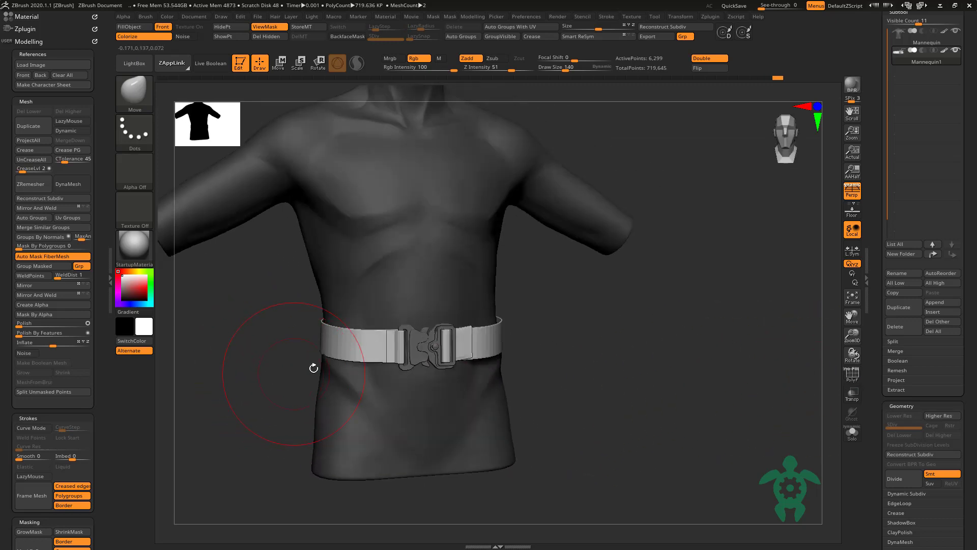
left_click(134, 64)
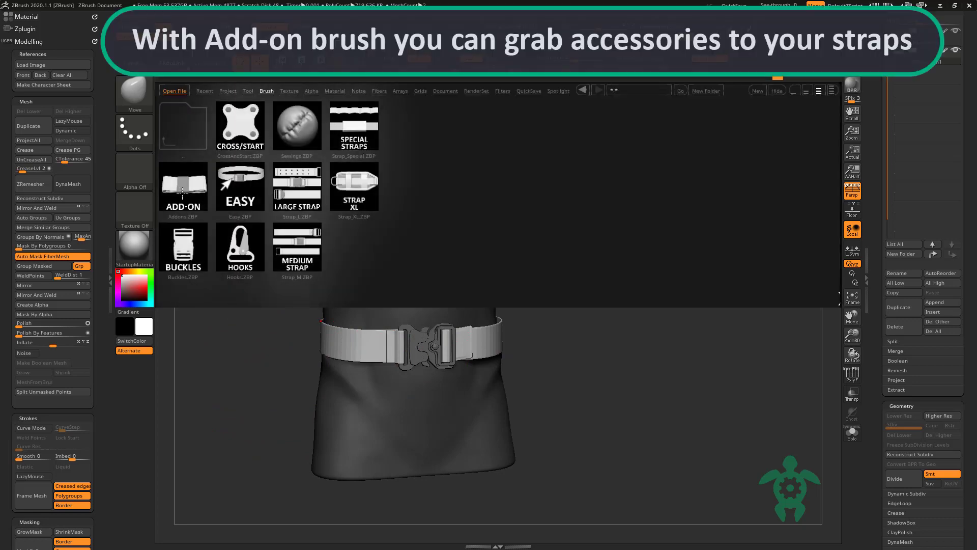
Step: Draw an Addon_01 pouch onto the belt with the ADD-ON brush and shrink it to about 72%
double_click(182, 192)
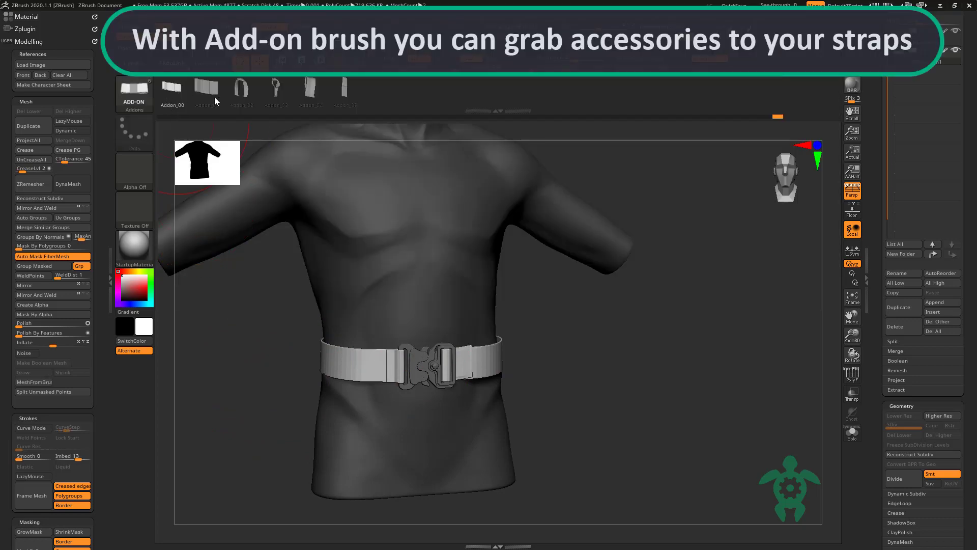
left_click(214, 98)
right_click_drag(367, 374, 309, 366)
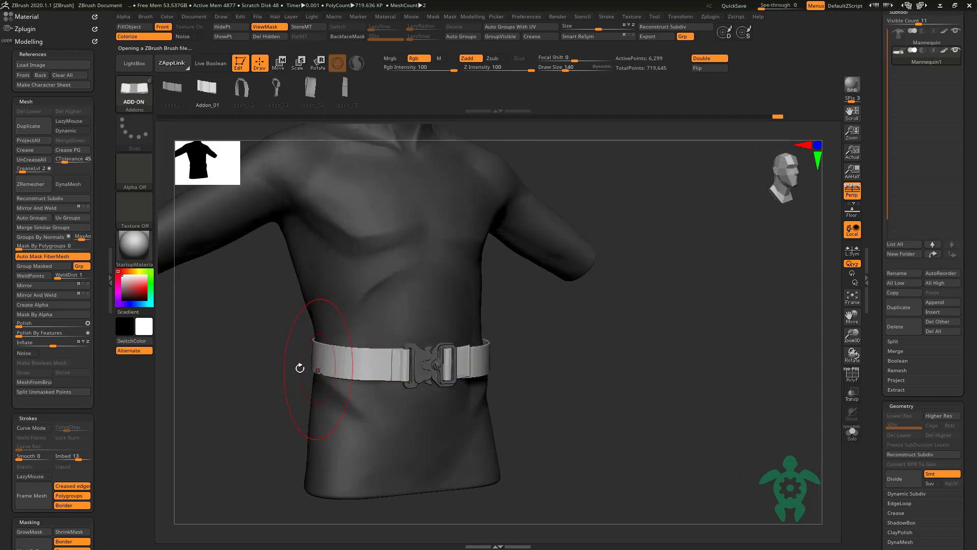
right_click_drag(254, 340, 292, 391)
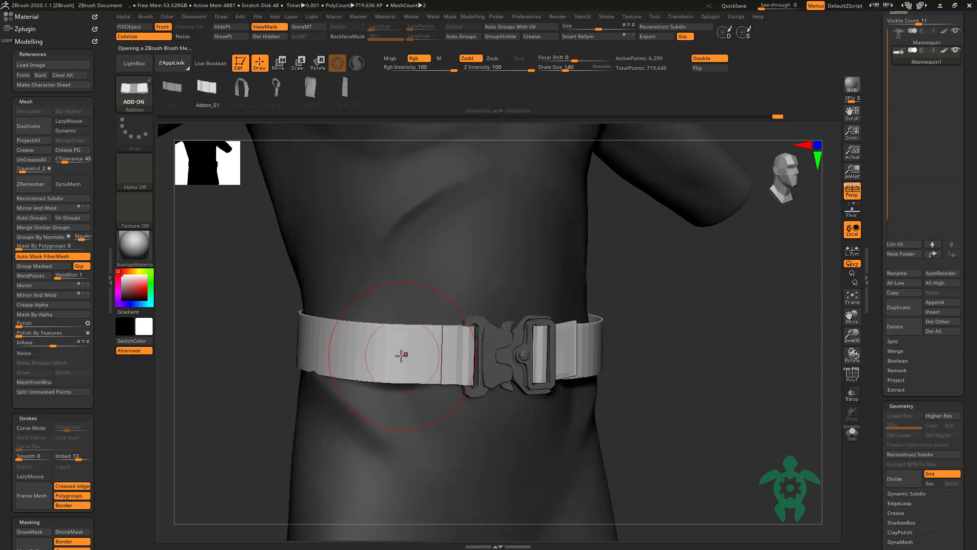
left_click_drag(382, 358, 401, 320)
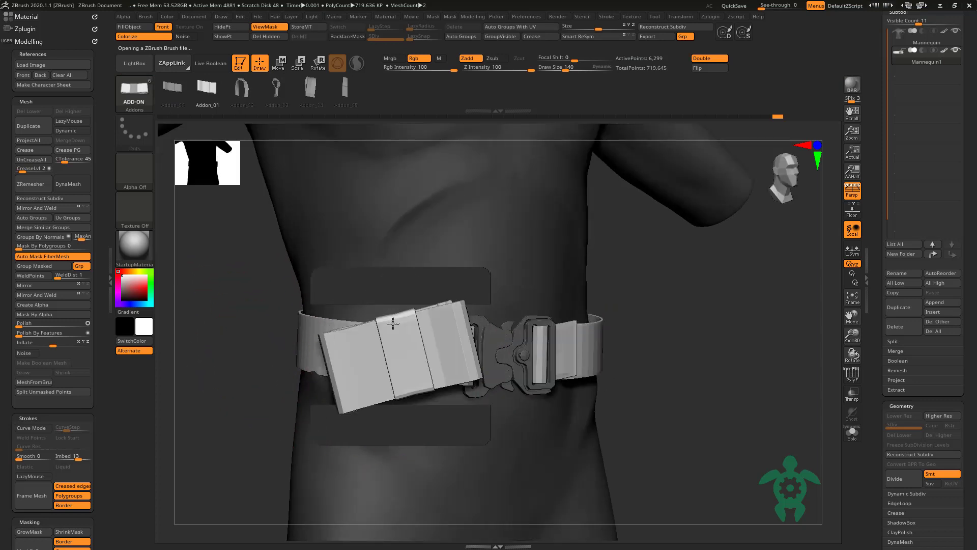
left_click(278, 65)
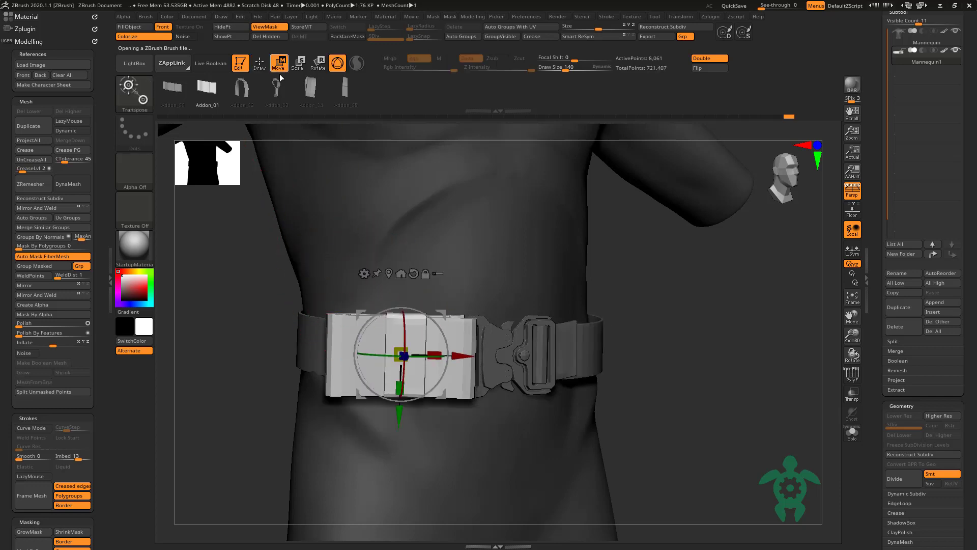
left_click_drag(402, 354, 400, 355)
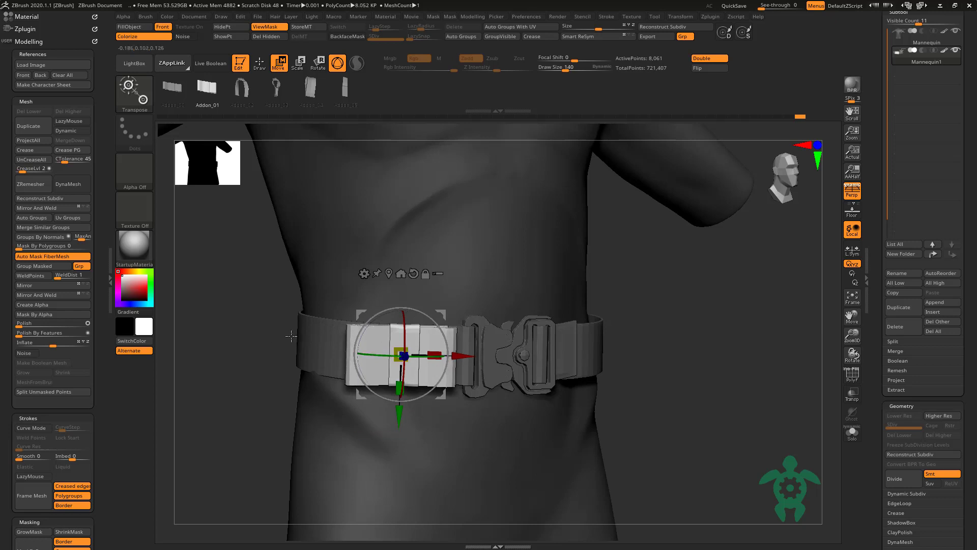
mouse_move(252, 342)
left_mouse_down()
mouse_move(272, 415)
mouse_move(277, 375)
mouse_move(268, 364)
mouse_move(277, 365)
left_mouse_up()
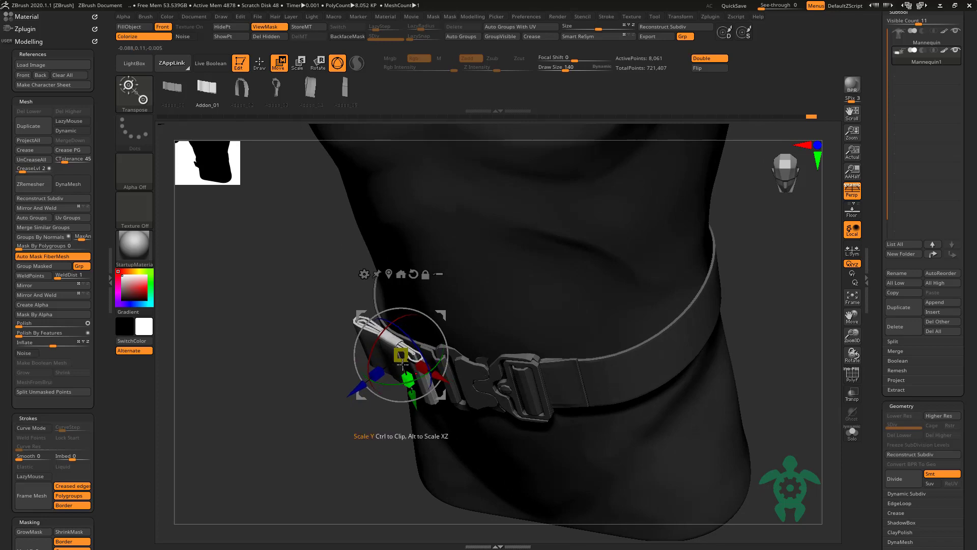
left_click_drag(387, 306, 331, 285, "shift")
Step: Frame the torso, undo the pouch, and press Ctrl+D to subdivide the belt
key("f")
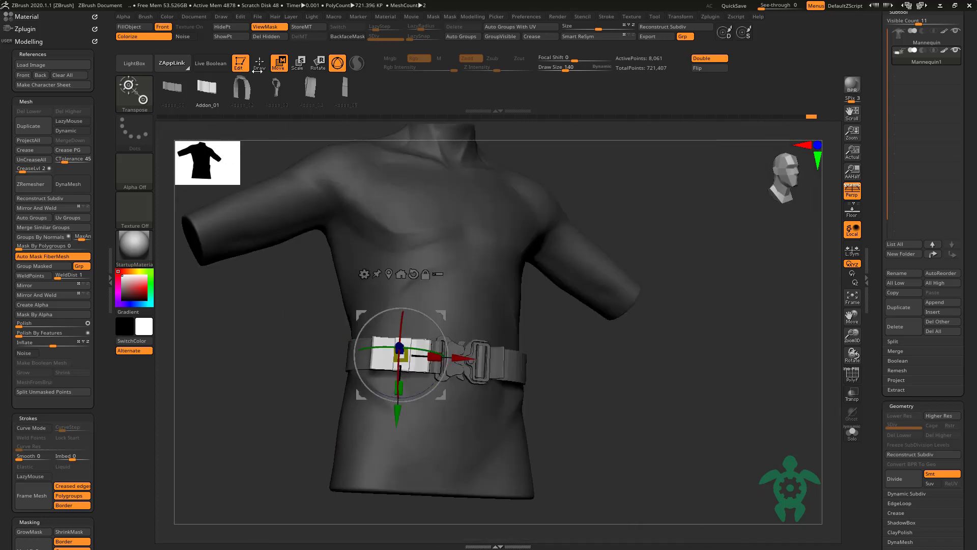
key("q")
key("ctrl")
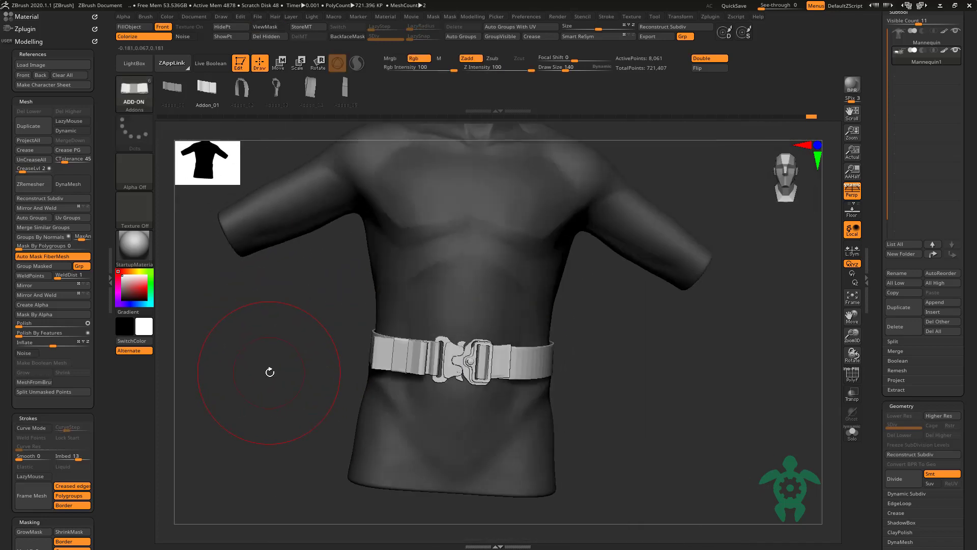
key("d")
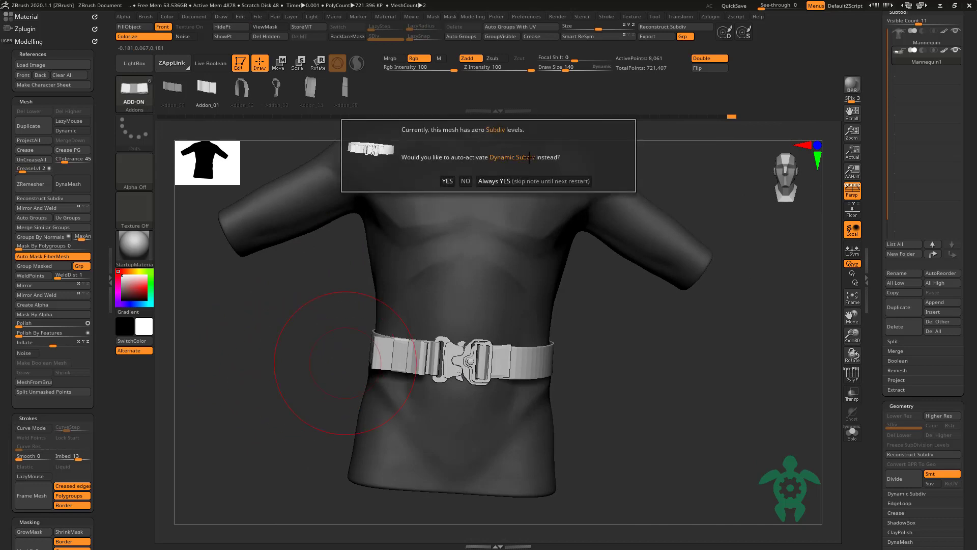
Step: Accept Dynamic Subdiv on the belt, expand Geometry > Dynamic Subdiv, and orbit to check the smoothing
left_click(453, 183)
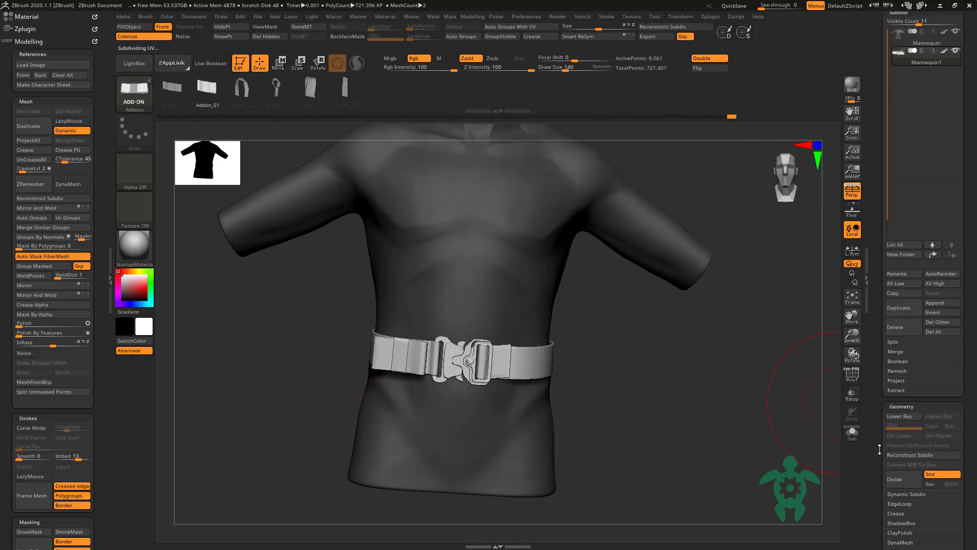
scroll(886, 447, "down", 2)
left_click(894, 440)
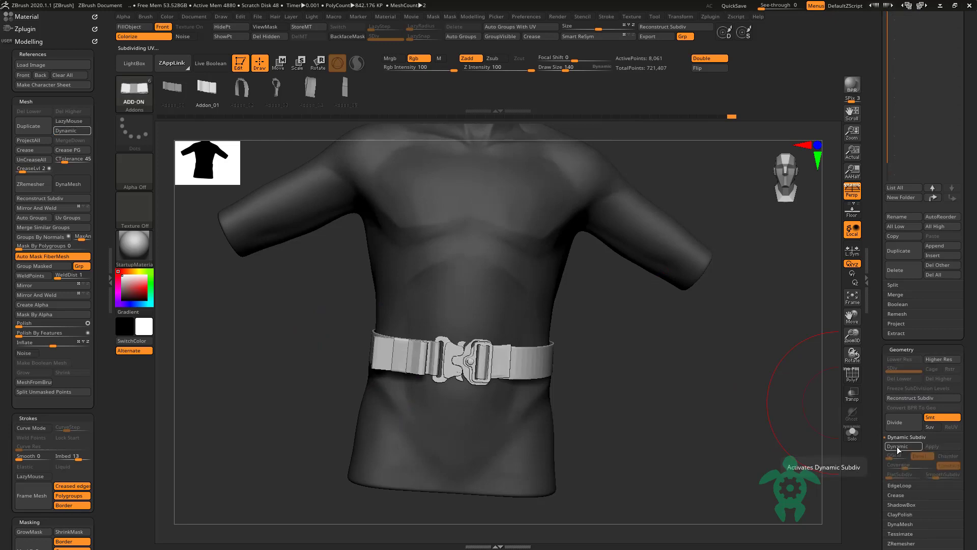
mouse_move(289, 375)
left_mouse_down()
mouse_move(263, 359)
mouse_move(288, 351)
mouse_move(218, 375)
mouse_move(268, 406)
mouse_move(240, 347)
mouse_move(244, 360)
mouse_move(216, 382)
mouse_move(254, 115)
left_mouse_up()
Step: Load the Medium Strap brush from LightBox and reduce its draw size
left_click(133, 94)
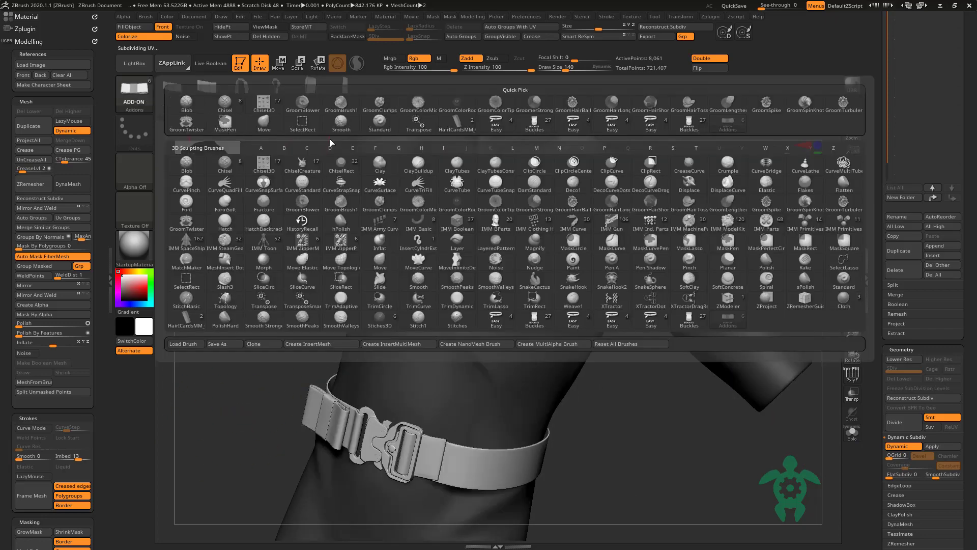
left_click(134, 64)
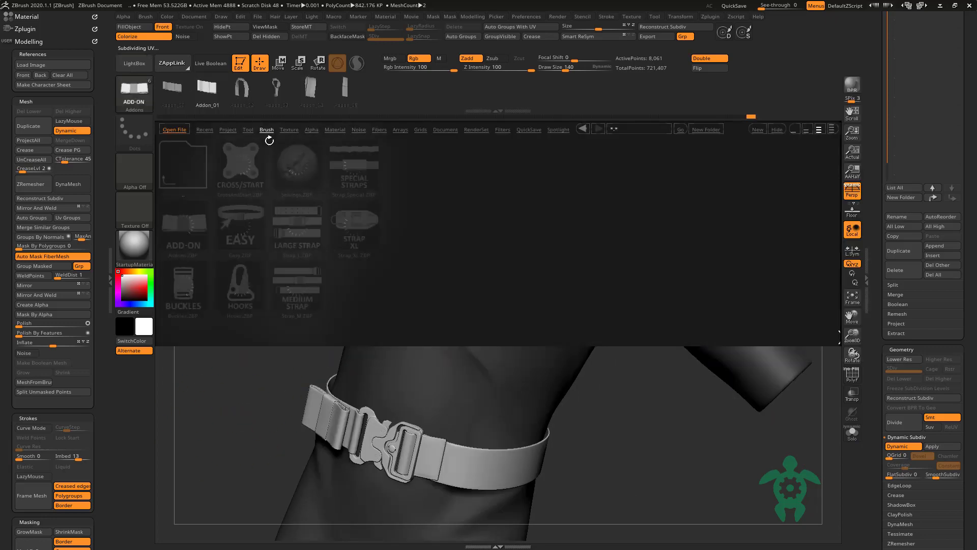
double_click(291, 282)
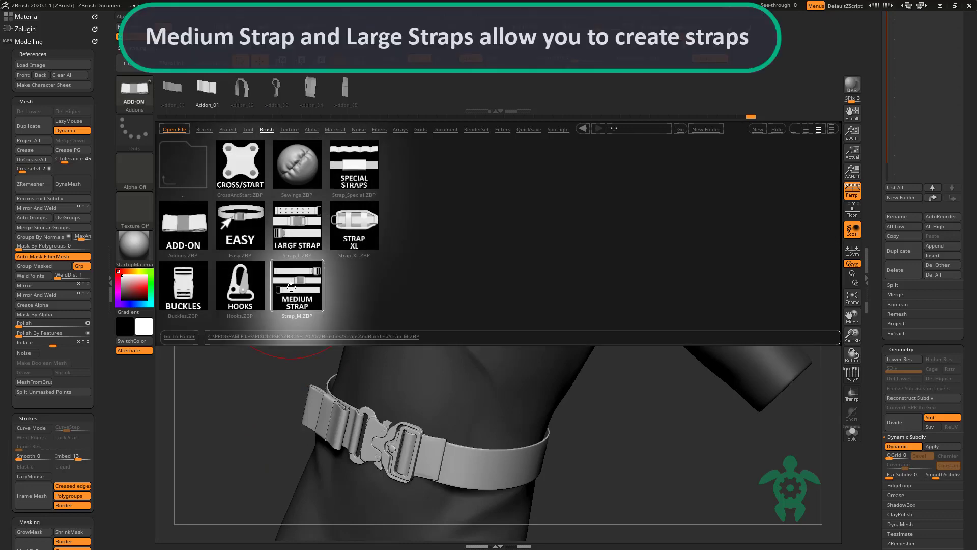
mouse_move(274, 265)
left_mouse_down()
mouse_move(241, 332)
mouse_move(365, 303)
left_mouse_up()
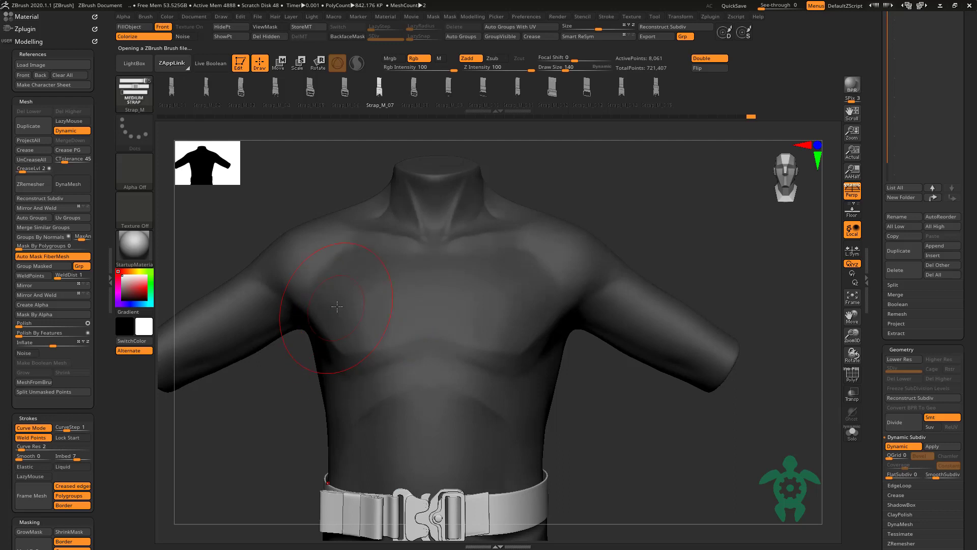
key("space")
left_click_drag(346, 268, 331, 269)
Step: Draw mirrored Strap_M_01 straps over the chest and shoulders, resize them, then undo them
left_click(181, 87)
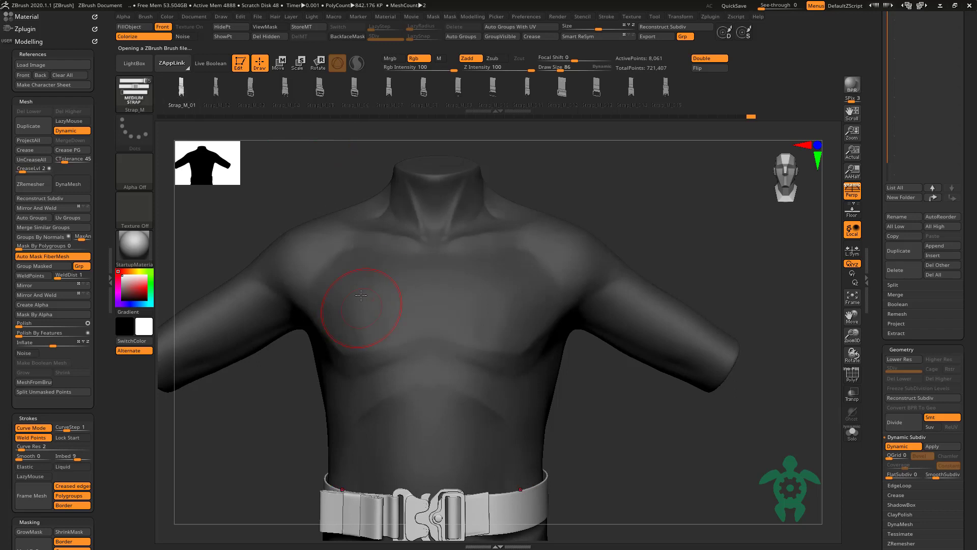
left_click_drag(373, 402, 373, 403)
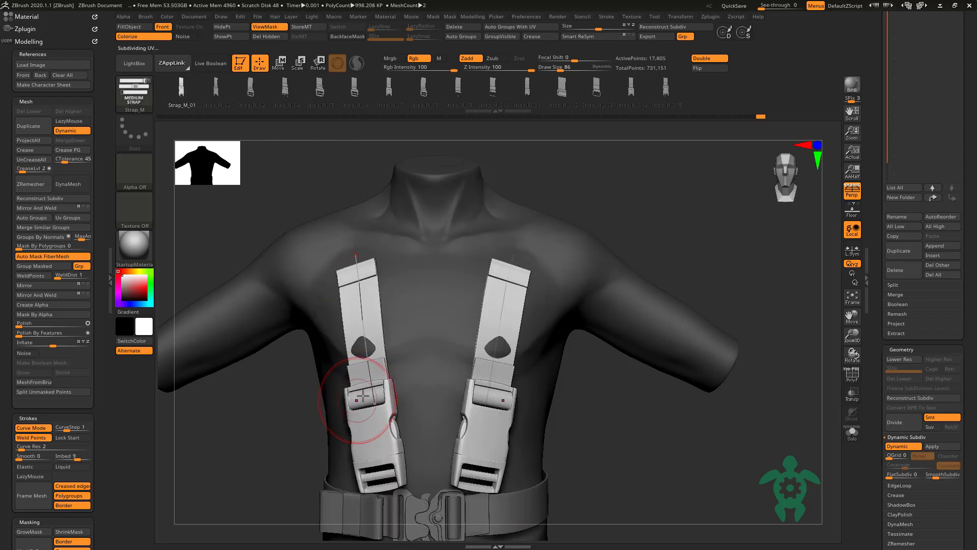
key("space")
left_click_drag(379, 366, 367, 366)
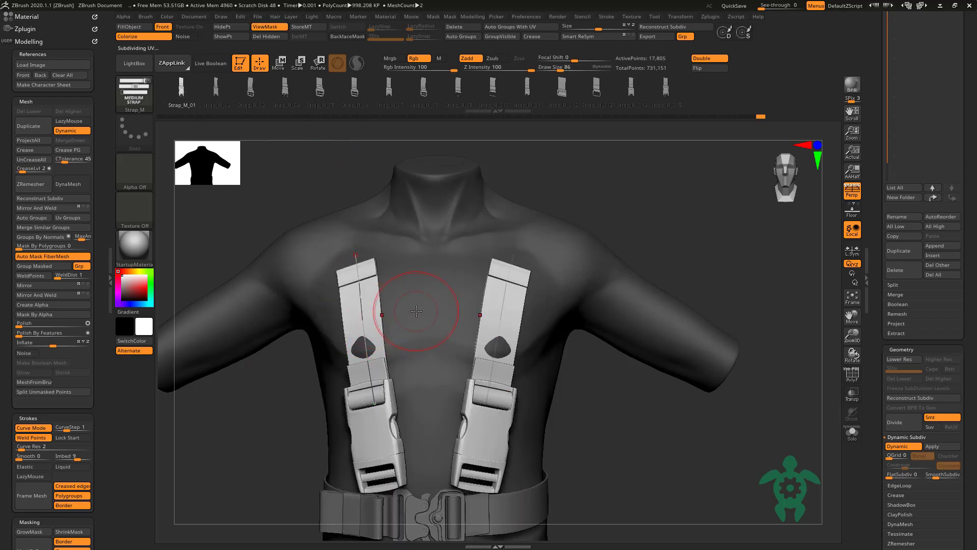
key("space")
left_click_drag(362, 323, 369, 323)
key("space")
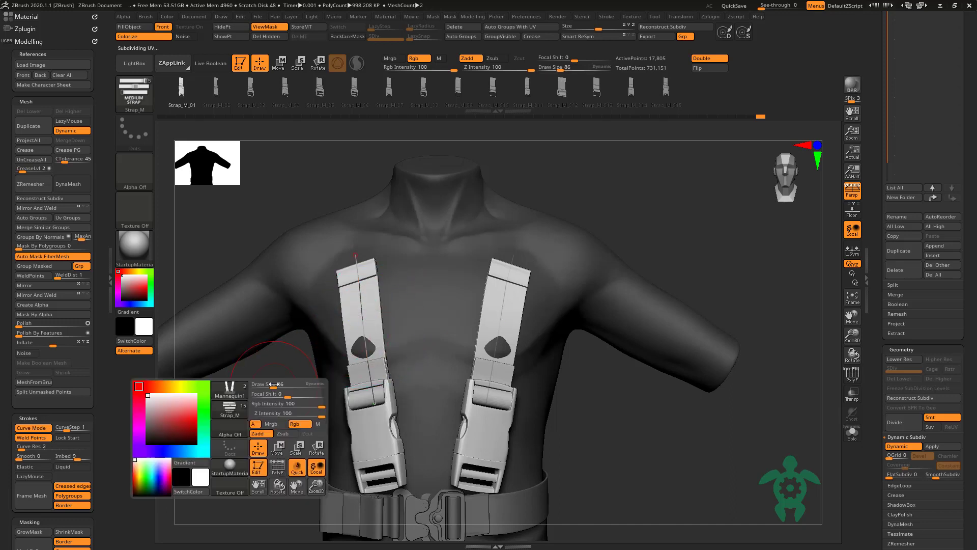
left_click_drag(257, 386, 279, 385)
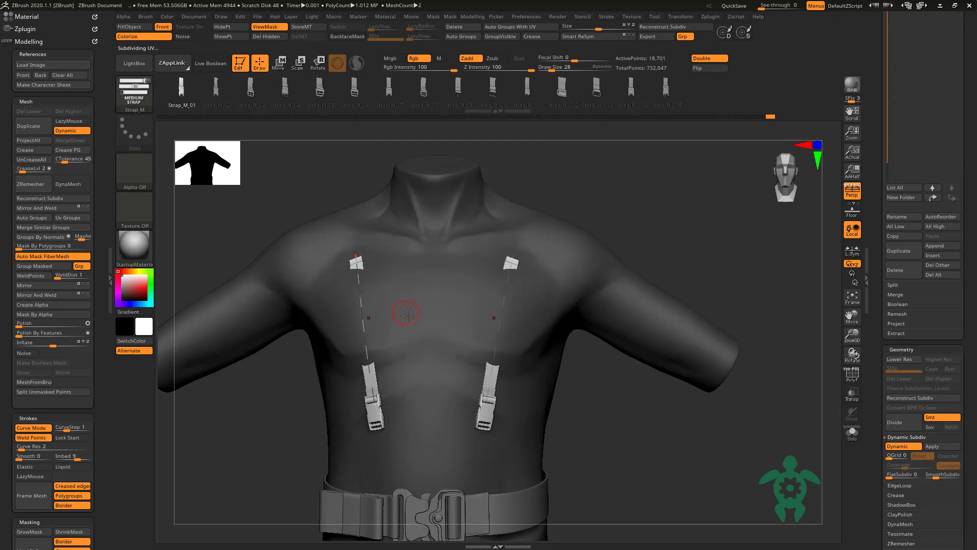
left_click(365, 353)
left_click_drag(427, 319, 415, 382)
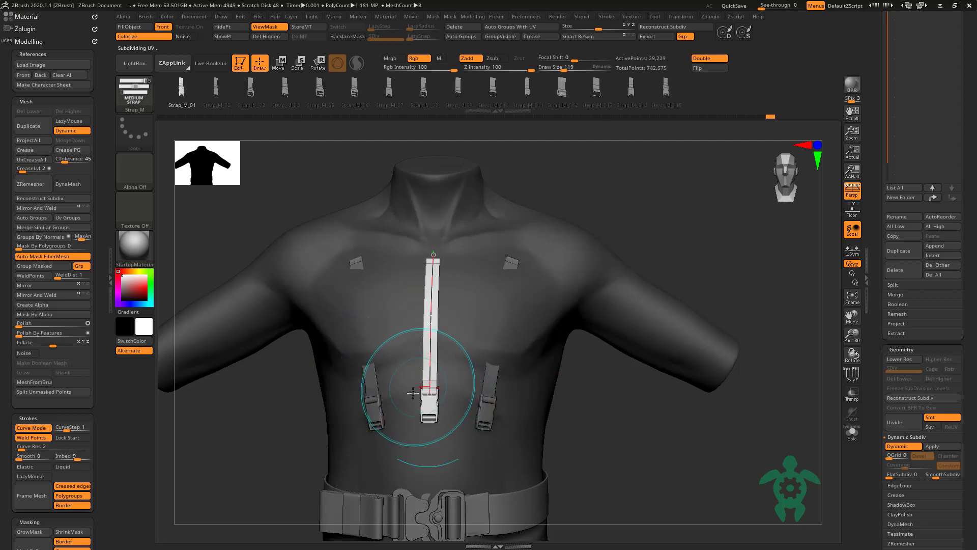
key("ctrl+z")
left_click(395, 408)
Step: Undo the previous straps and draw a buckled Strap_M_03 curve across the chest
key("ctrl+z")
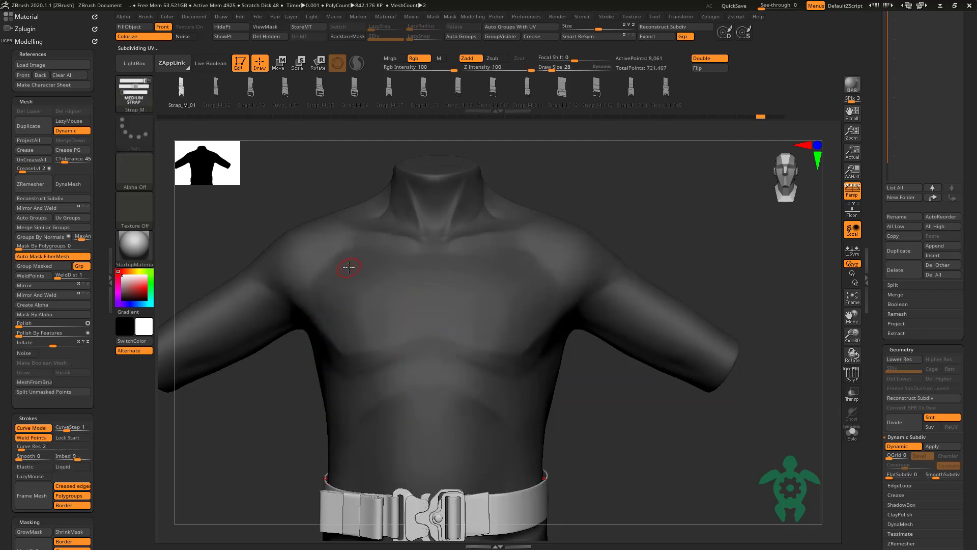
left_click(356, 425)
left_click_drag(282, 410, 310, 389)
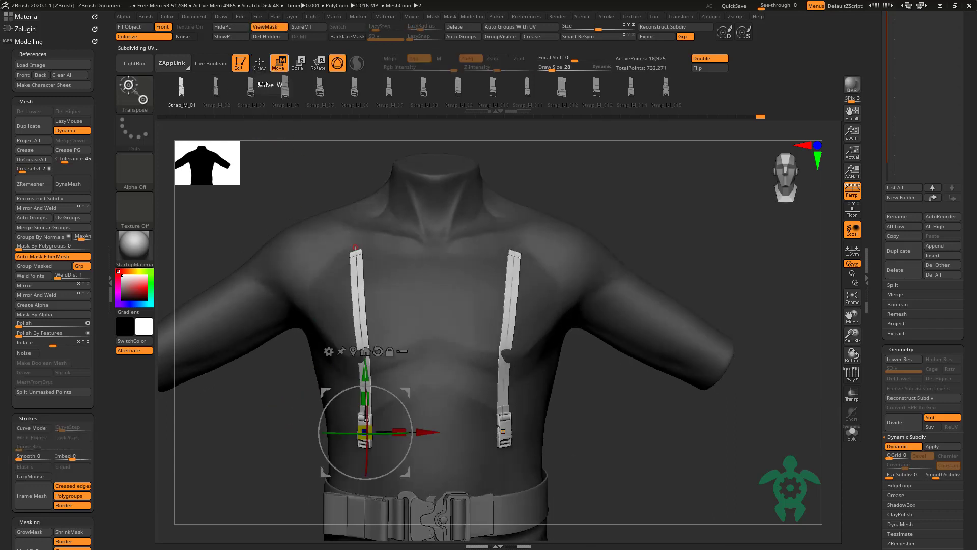
left_click(251, 88)
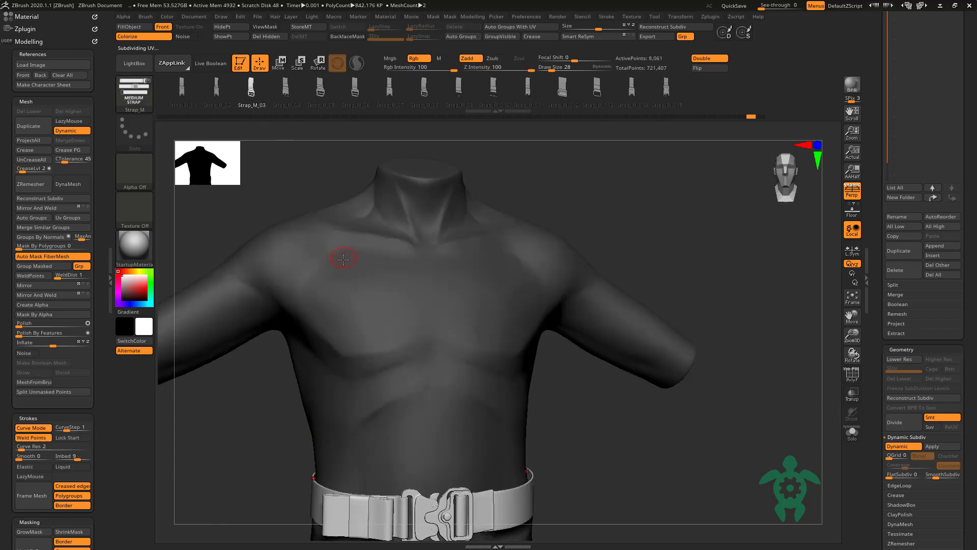
key("space")
mouse_move(343, 267)
left_mouse_down()
mouse_move(362, 267)
mouse_move(348, 281)
left_mouse_up()
left_click(353, 420)
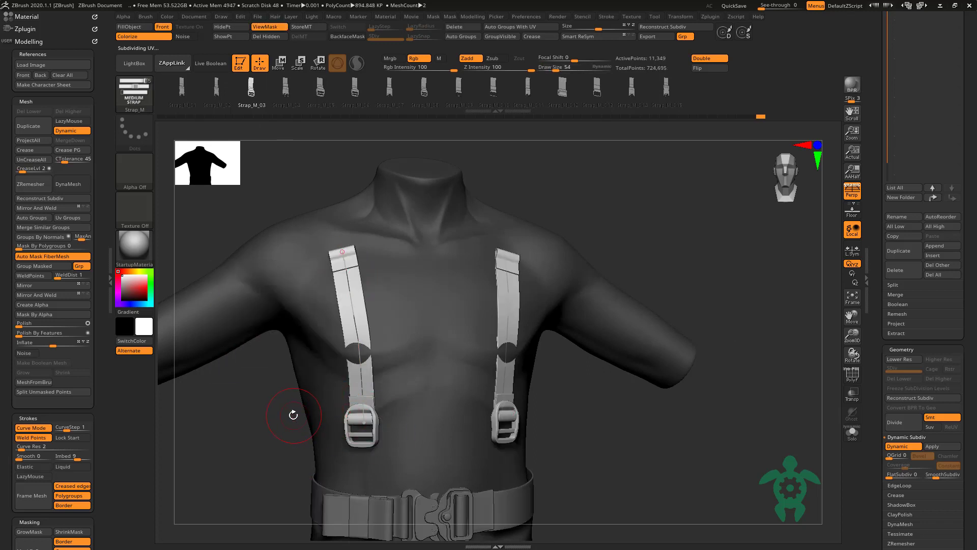
Step: Move the strap curve ends over the shoulders and add Strap_M_04 straps from buckle to belt
mouse_move(293, 415)
left_mouse_down()
mouse_move(326, 214)
mouse_move(282, 218)
left_mouse_up()
mouse_move(389, 383)
left_mouse_down()
mouse_move(406, 337)
mouse_move(377, 332)
left_mouse_up()
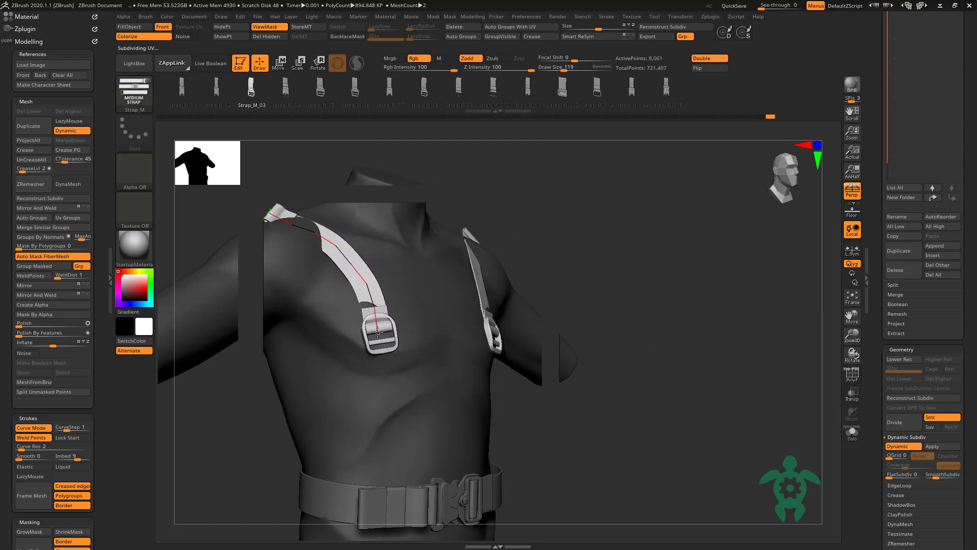
left_click_drag(253, 168, 269, 134)
left_click(286, 91)
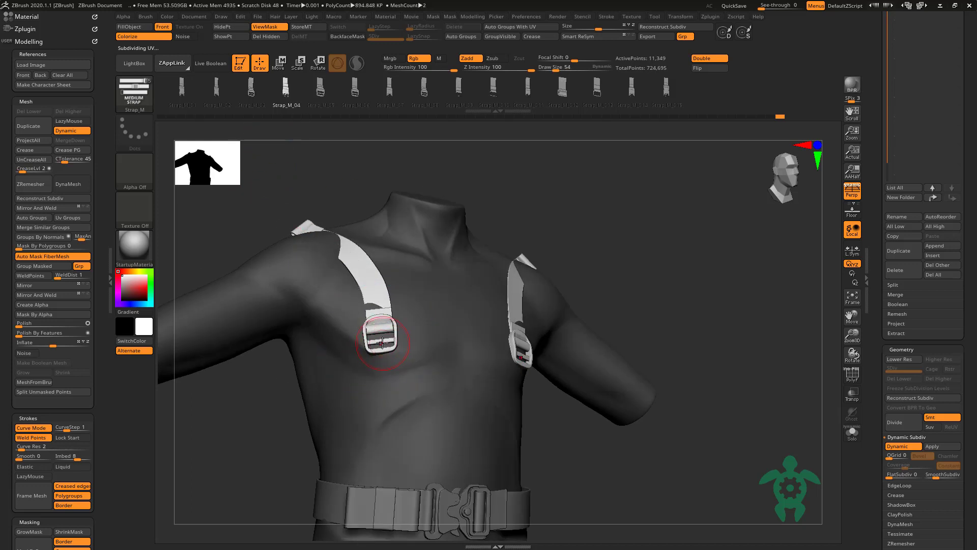
left_click_drag(392, 450, 391, 452)
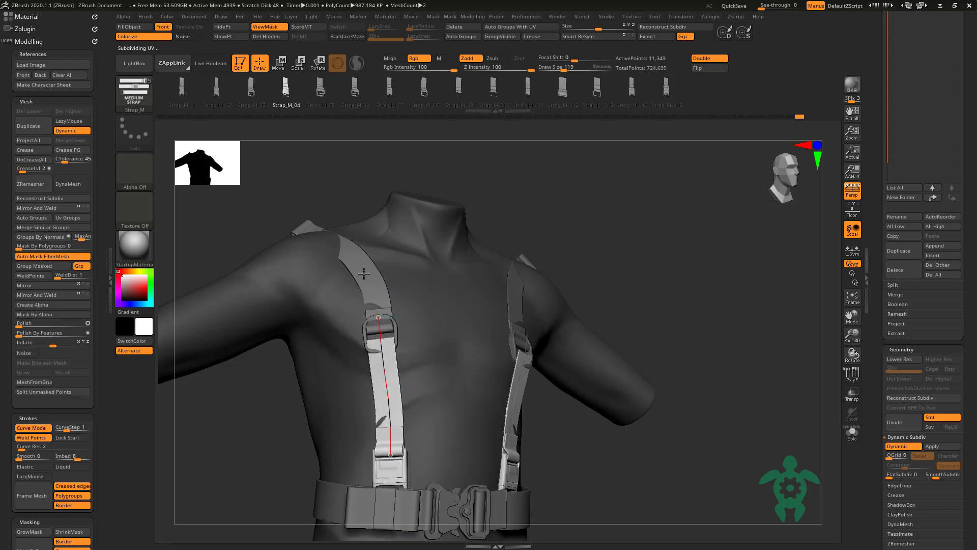
Step: Swap the lower chest strap to the buckle-free Strap_M_07 and select the Strap_M_012 variant
left_click(355, 90)
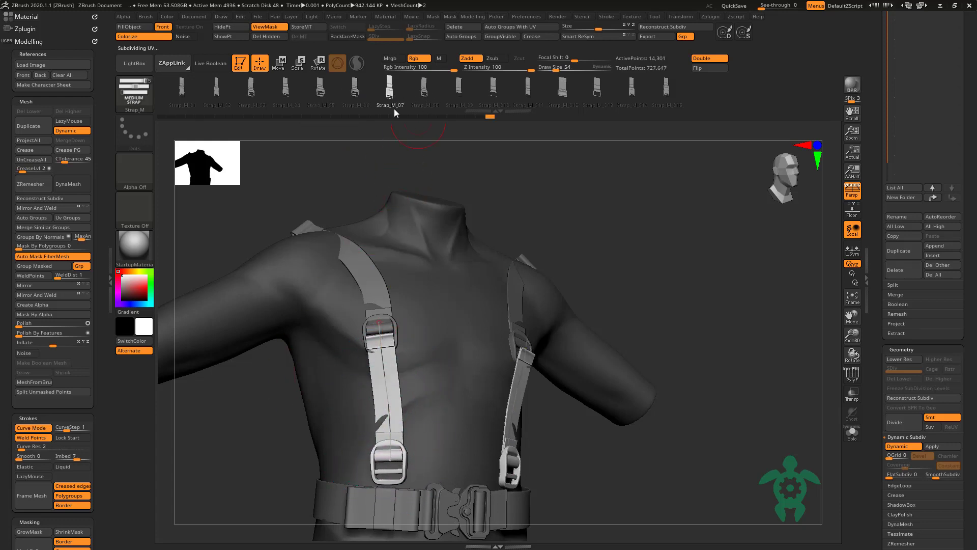
left_click(399, 392)
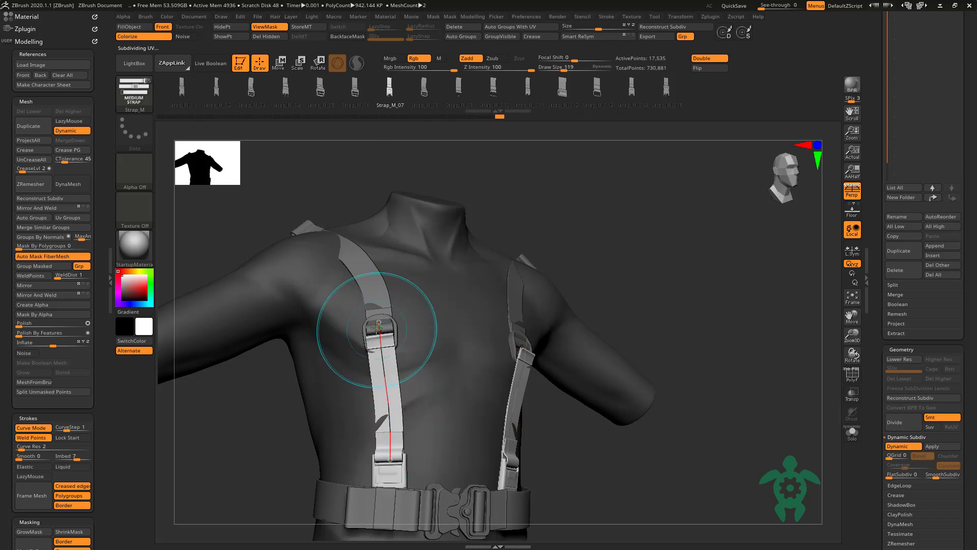
mouse_move(265, 423)
left_mouse_down()
mouse_move(427, 336)
mouse_move(239, 436)
mouse_move(386, 407)
left_mouse_up()
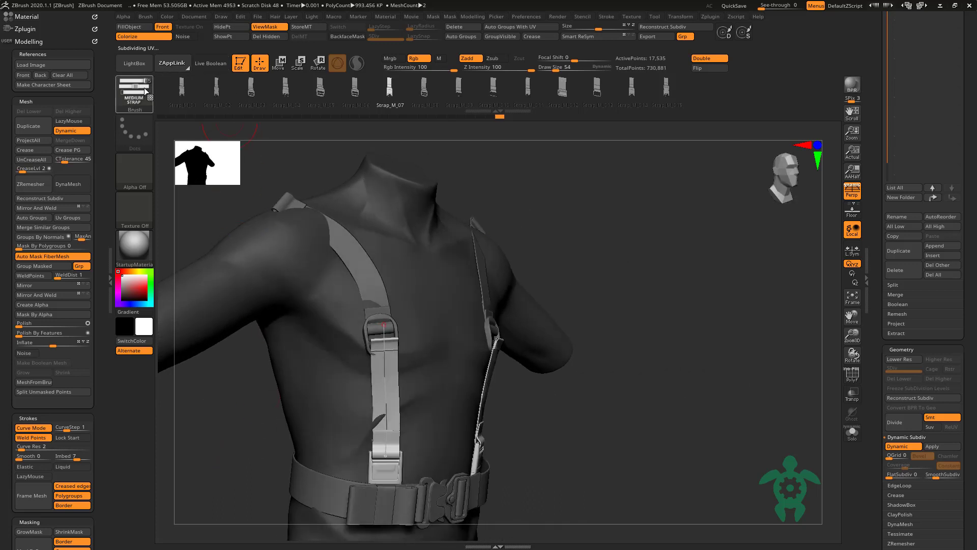
left_click(562, 88)
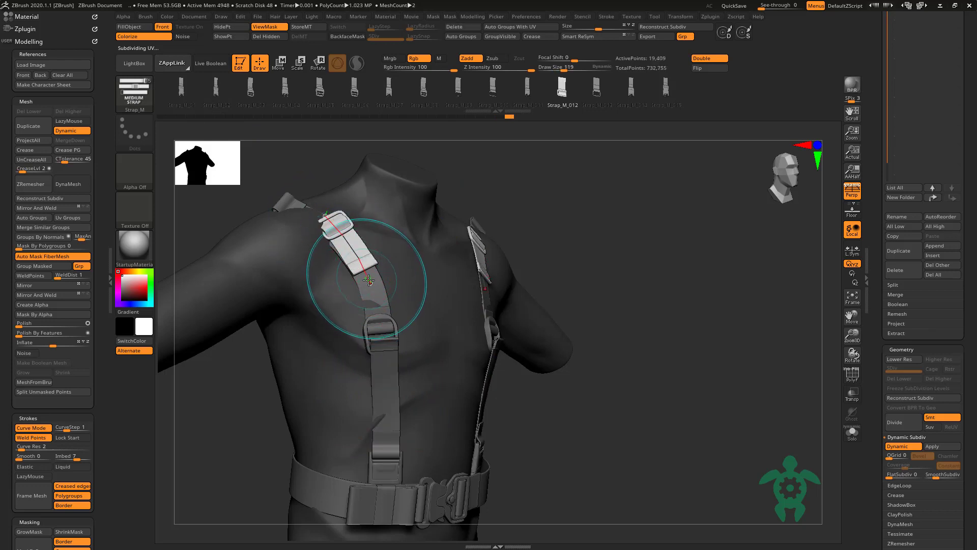
Step: Insert a buckled Strap_M_012 piece along the shoulder curve, retrying with undo until it fits
mouse_move(370, 283)
left_mouse_down()
mouse_move(381, 308)
mouse_move(365, 284)
left_mouse_up()
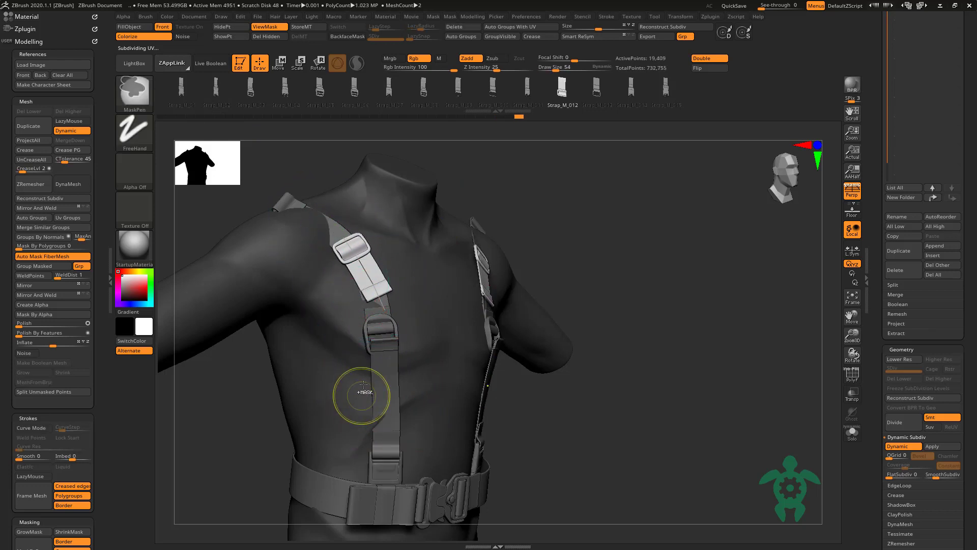
key("ctrl+z")
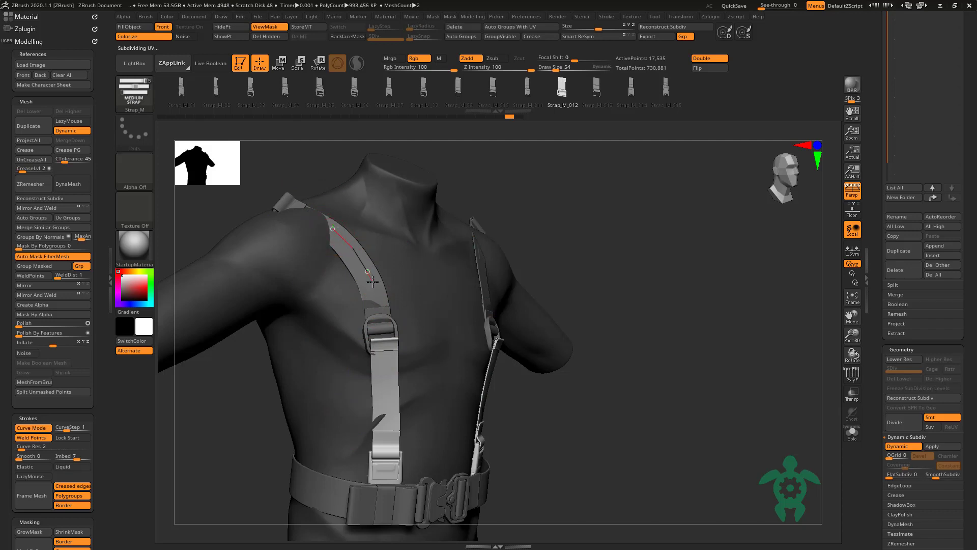
left_click(364, 268)
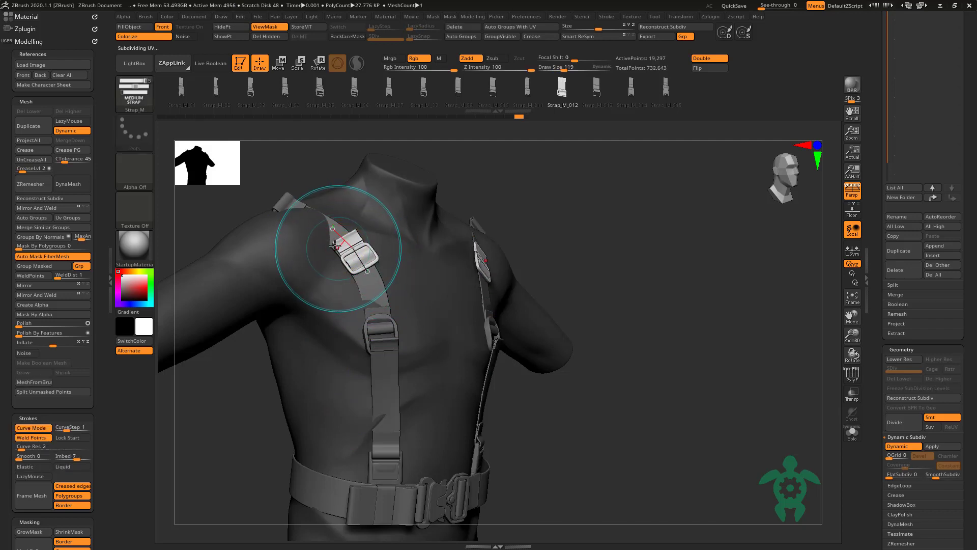
key("ctrl+z")
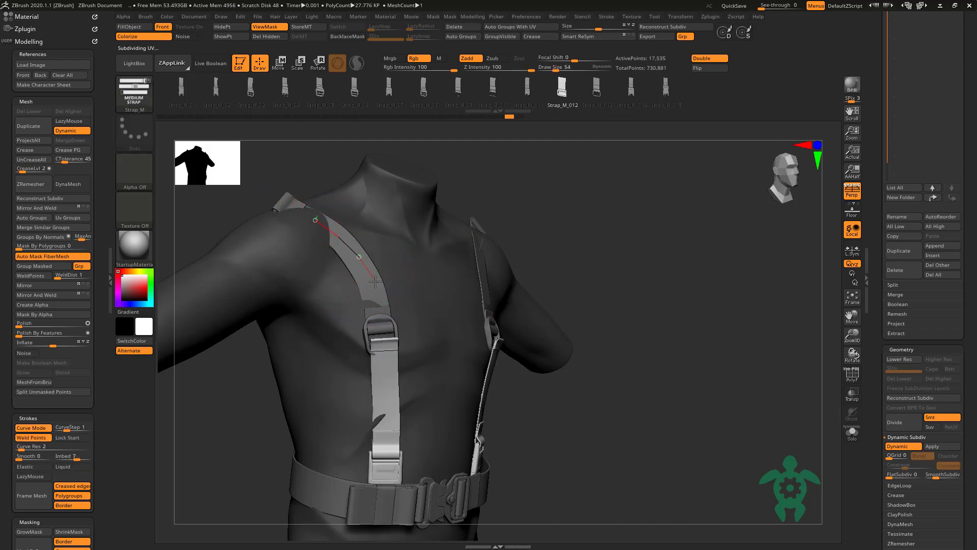
left_click(375, 282)
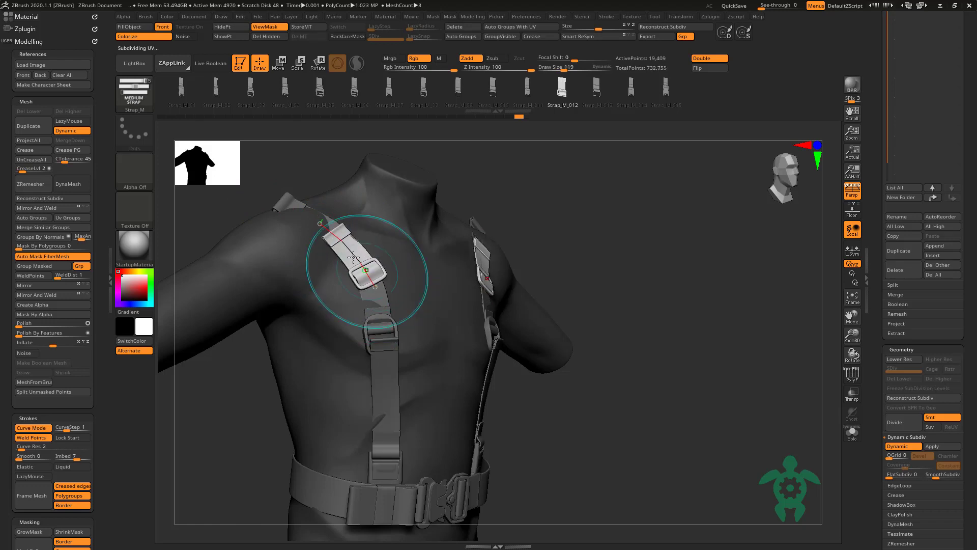
left_click_drag(319, 222, 322, 220)
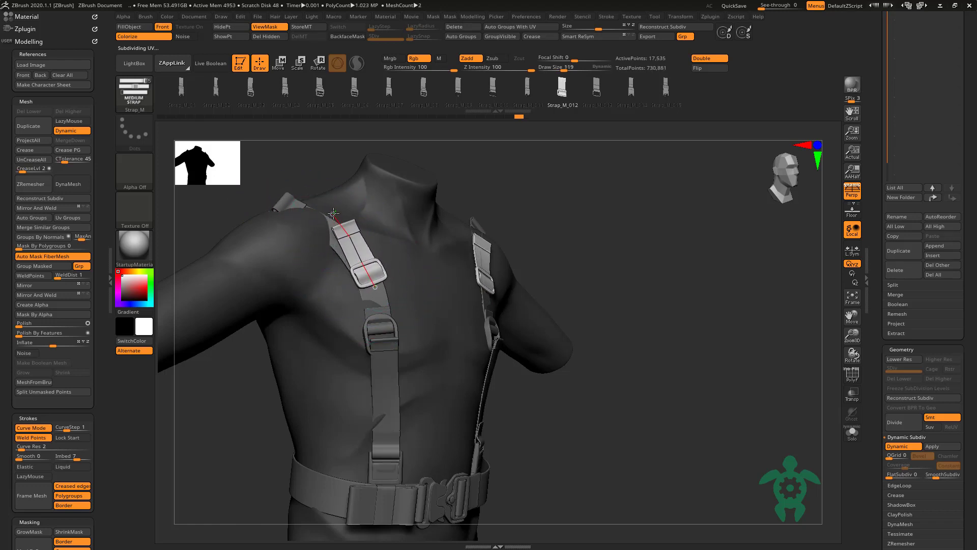
left_click(333, 213)
Step: Undo the last strap edit, frame the whole torso, and open the strap brush library
mouse_move(223, 448)
left_mouse_down()
mouse_move(215, 427)
mouse_move(379, 311)
mouse_move(367, 220)
mouse_move(335, 252)
left_mouse_up()
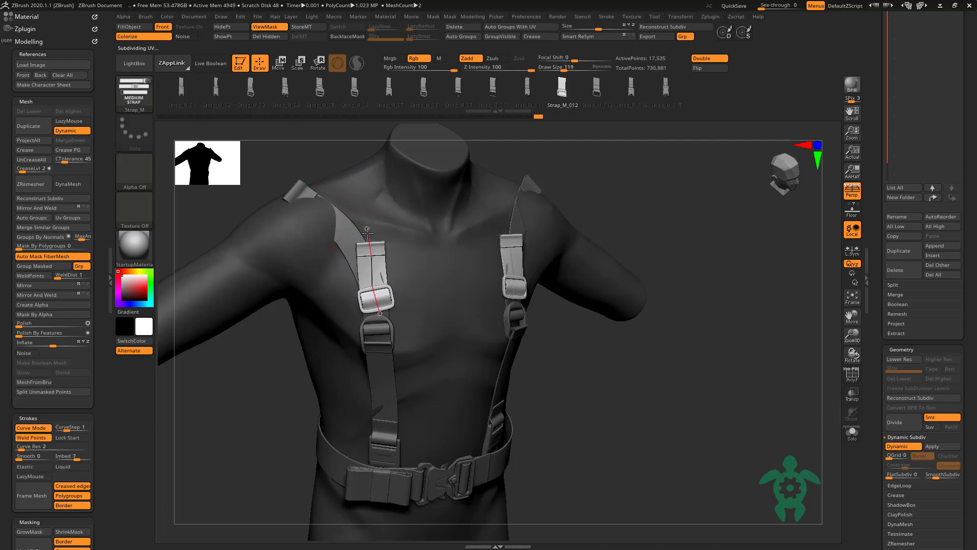
key("ctrl+z")
mouse_move(229, 375)
left_mouse_down()
mouse_move(201, 353)
mouse_move(196, 419)
mouse_move(283, 349)
left_mouse_up()
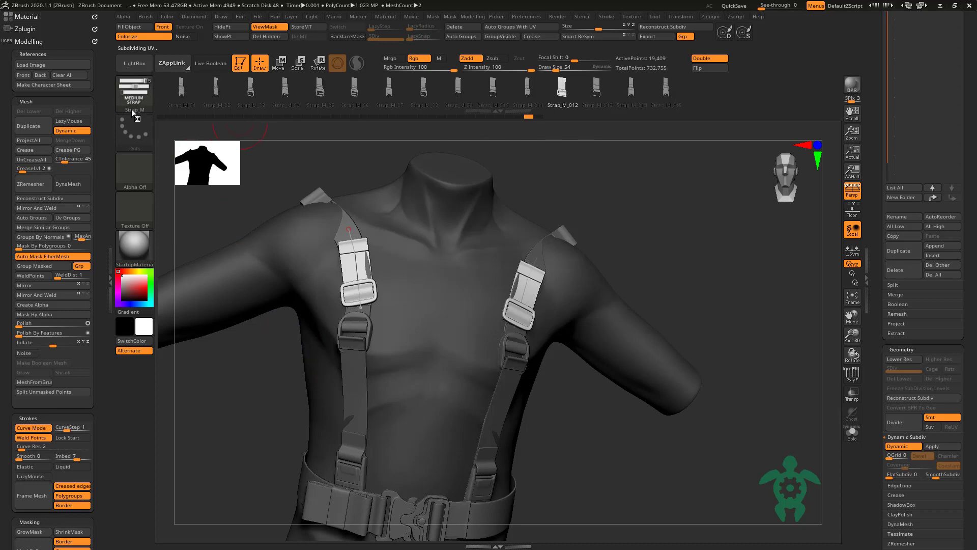
left_click(132, 102)
left_click(134, 63)
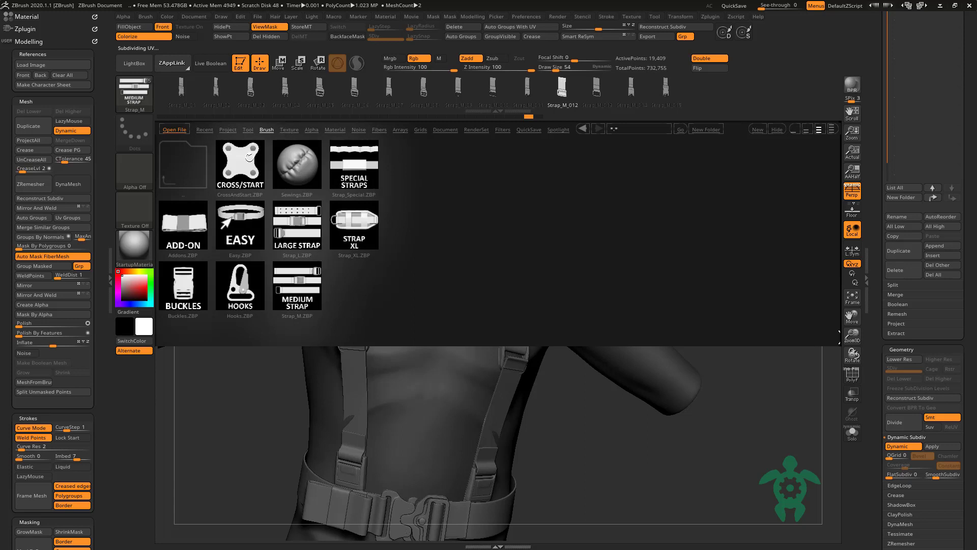
Step: Load the Hooks brush set, place a hook on the chest, and cycle it to Plastic_Hook
left_click(242, 164)
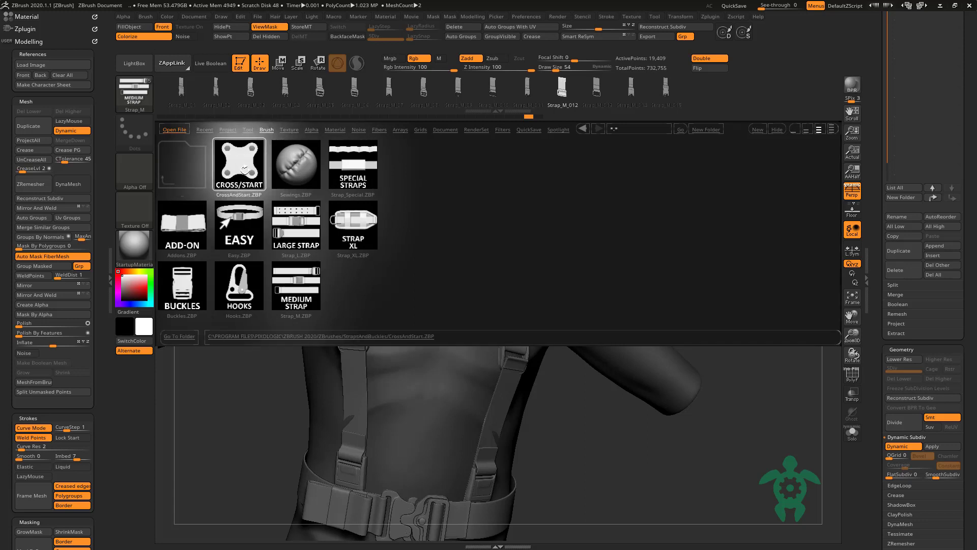
double_click(236, 290)
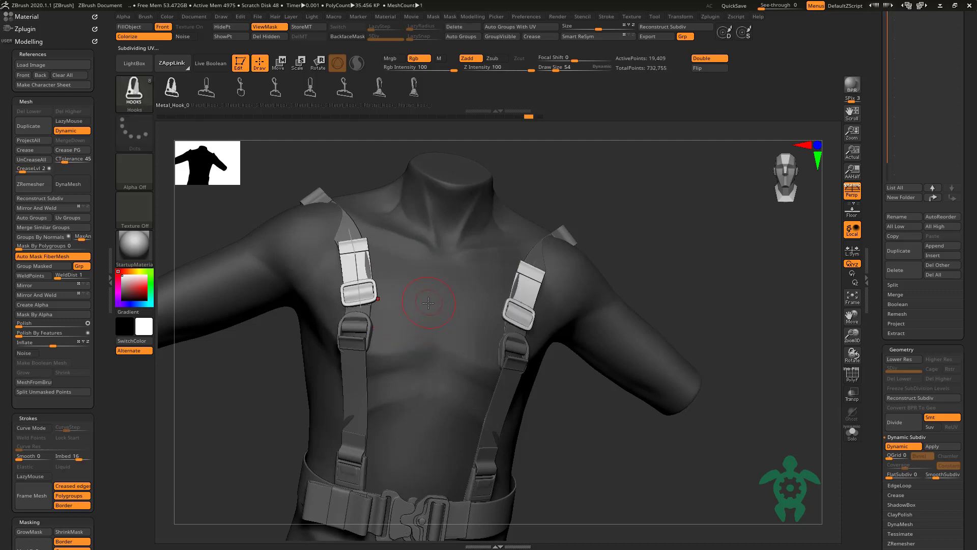
left_click_drag(428, 302, 436, 328)
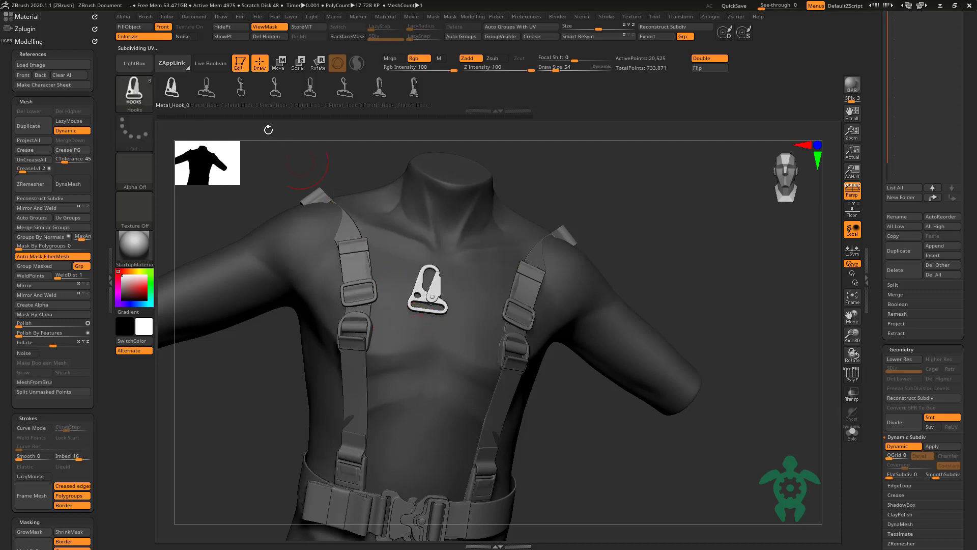
left_click(275, 68)
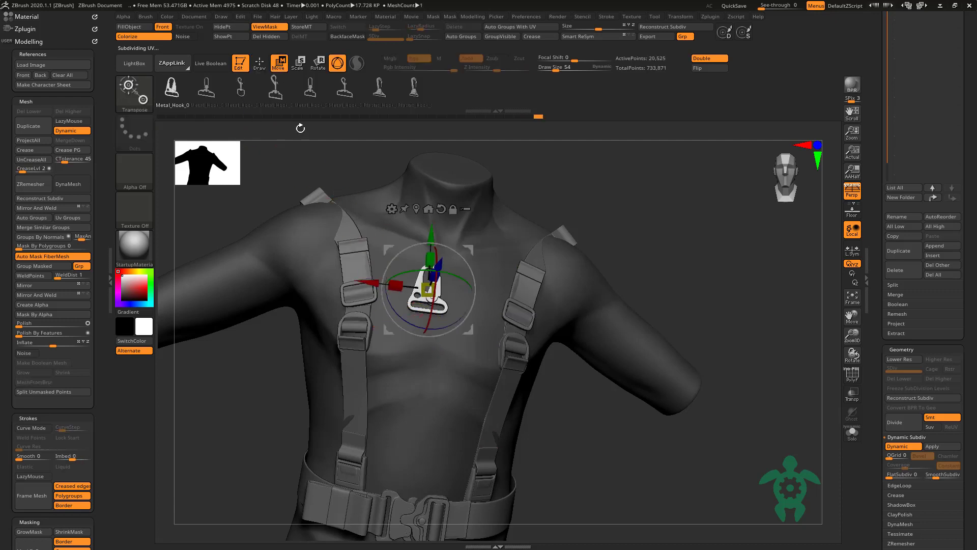
left_click(209, 97)
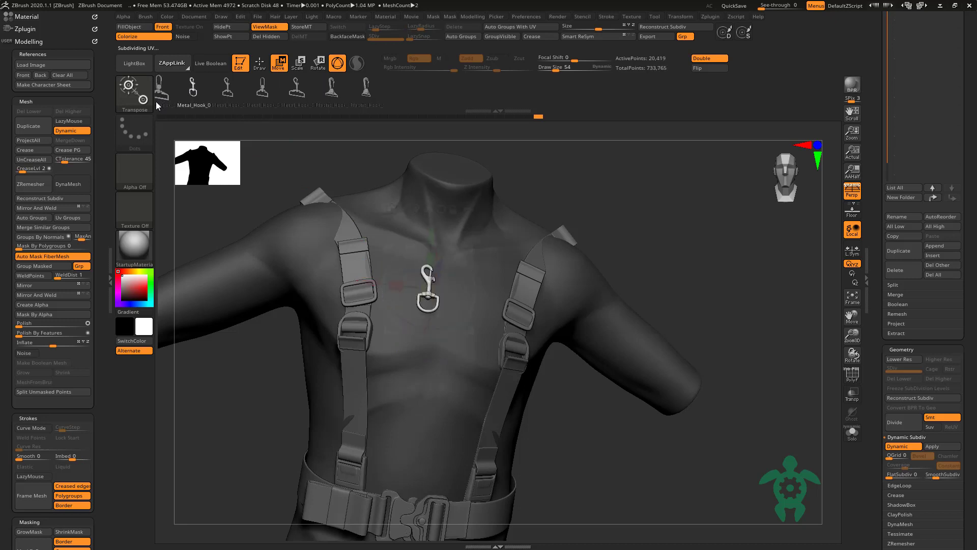
key("Right")
key("Right")
key("Right")
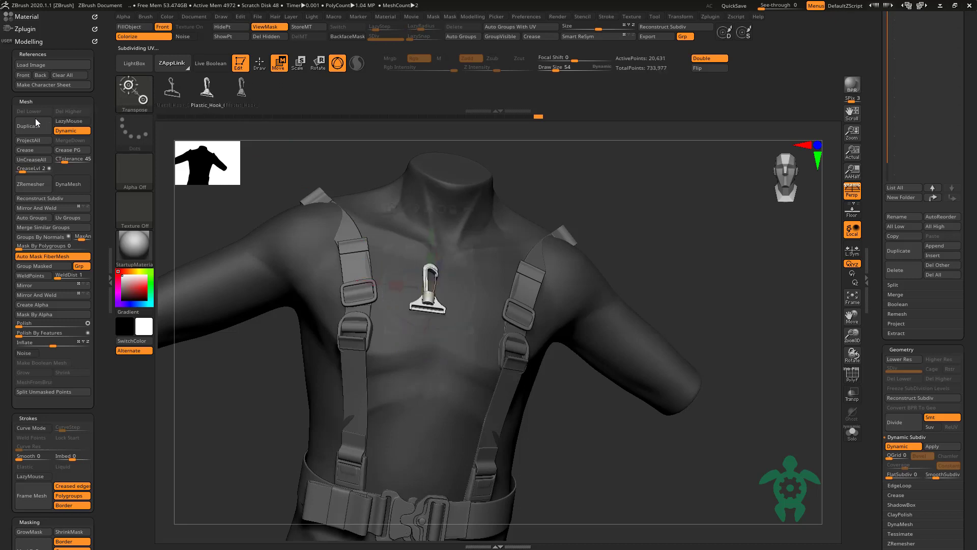
key("Right")
key("Right")
key("Right")
key("Right")
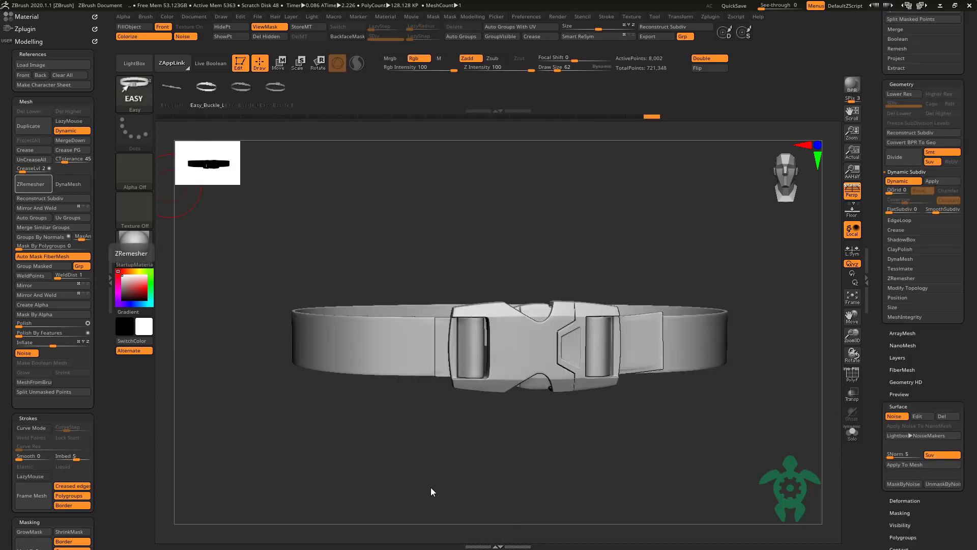
Step: With PolyF on, isolate the buckle by polygroups, mask it, and show the strap again
left_click_drag(431, 491, 809, 374)
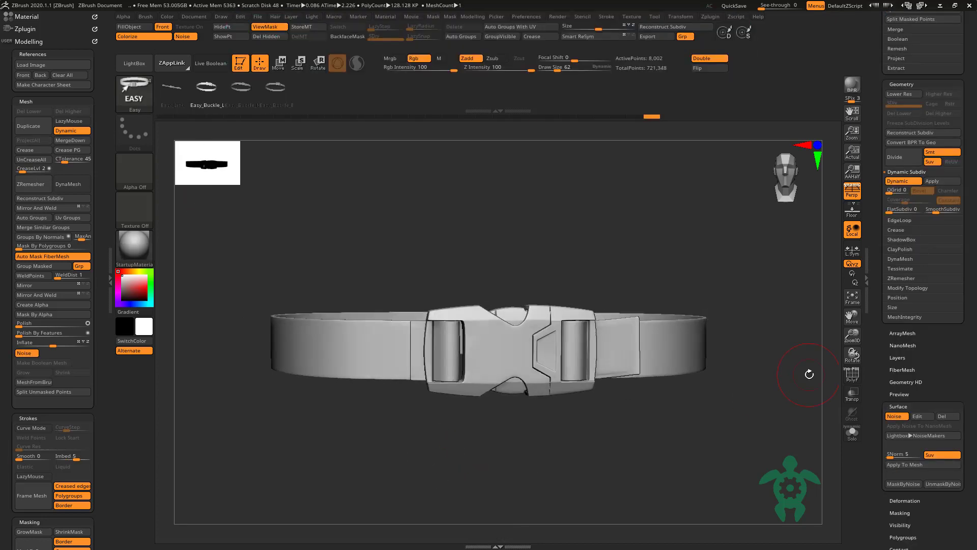
left_click(852, 384)
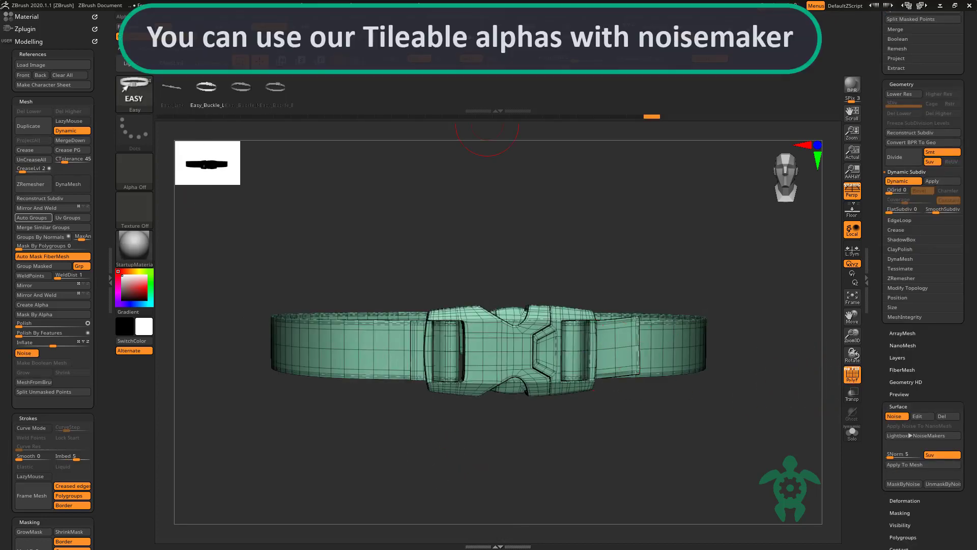
left_click(32, 218)
left_click(498, 369, "ctrl+shift")
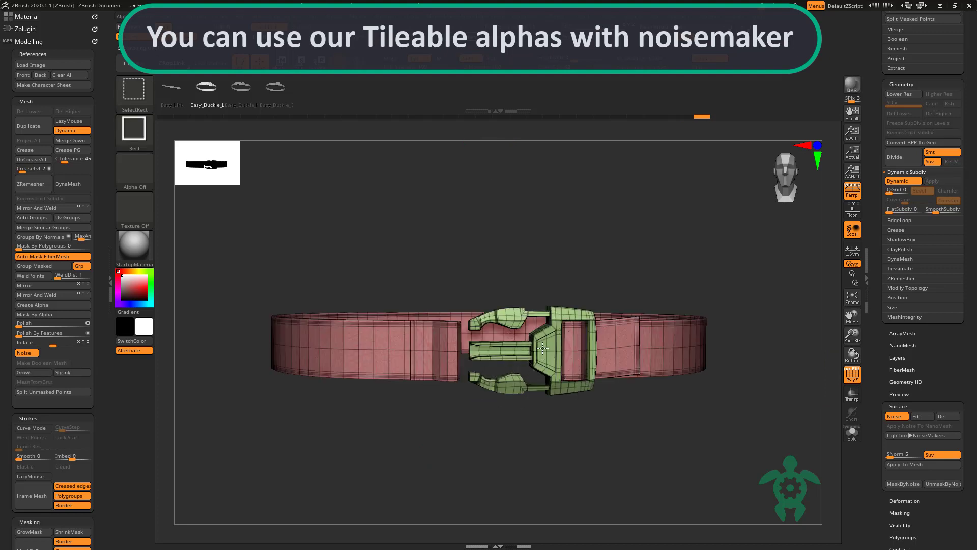
left_click(524, 366, "ctrl+shift")
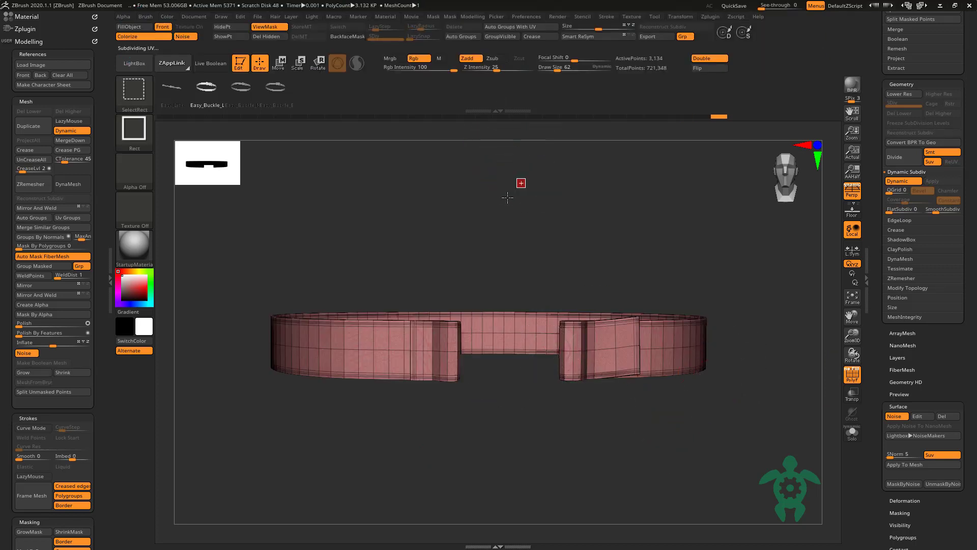
left_click_drag(508, 193, 517, 201, "ctrl+shift")
left_click(495, 35)
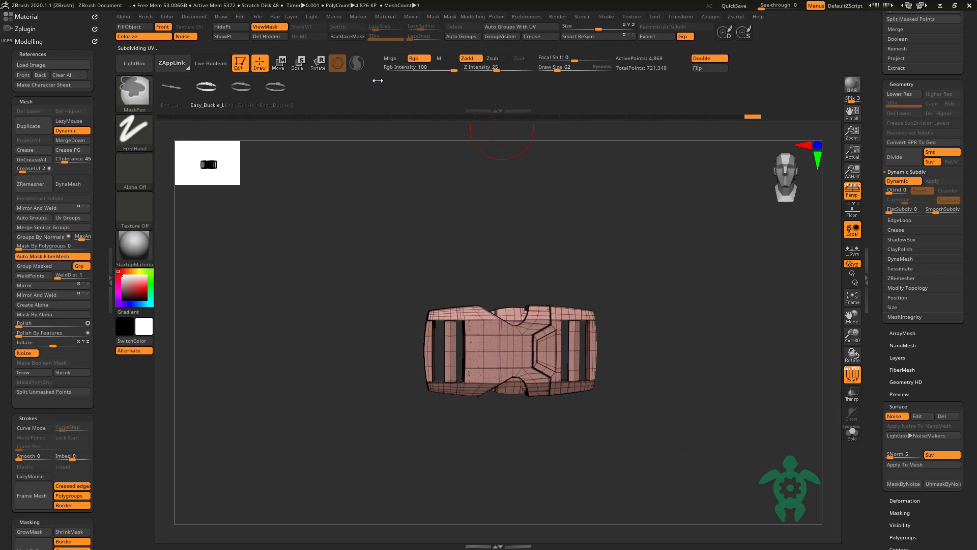
left_click(465, 181, "ctrl+shift")
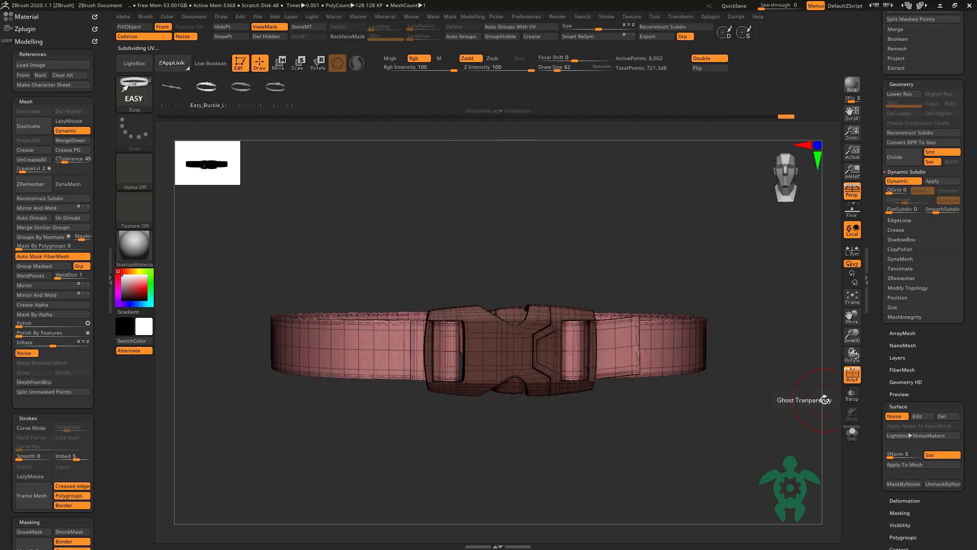
Step: Turn off PolyF and the mask display, then open the Surface noise editor
left_click_drag(774, 404, 749, 416)
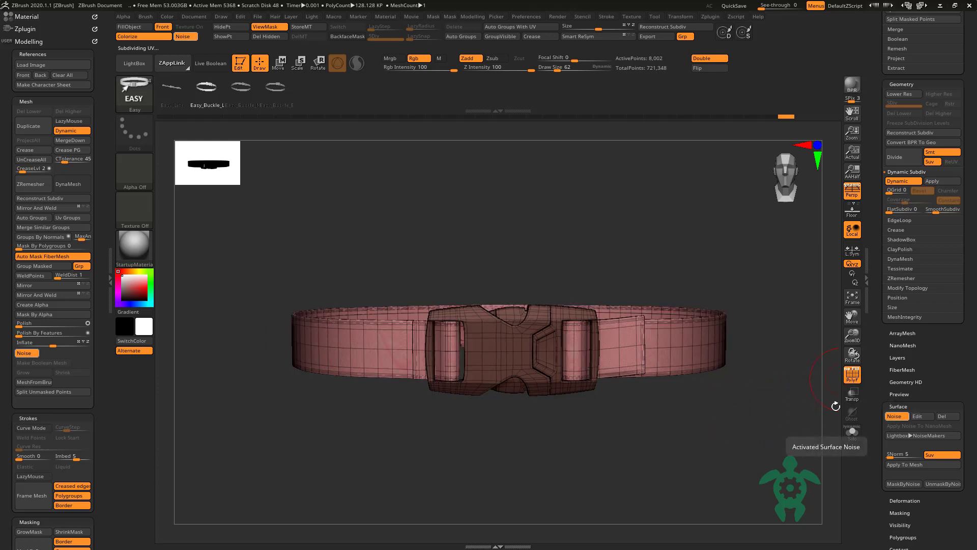
left_click(858, 380)
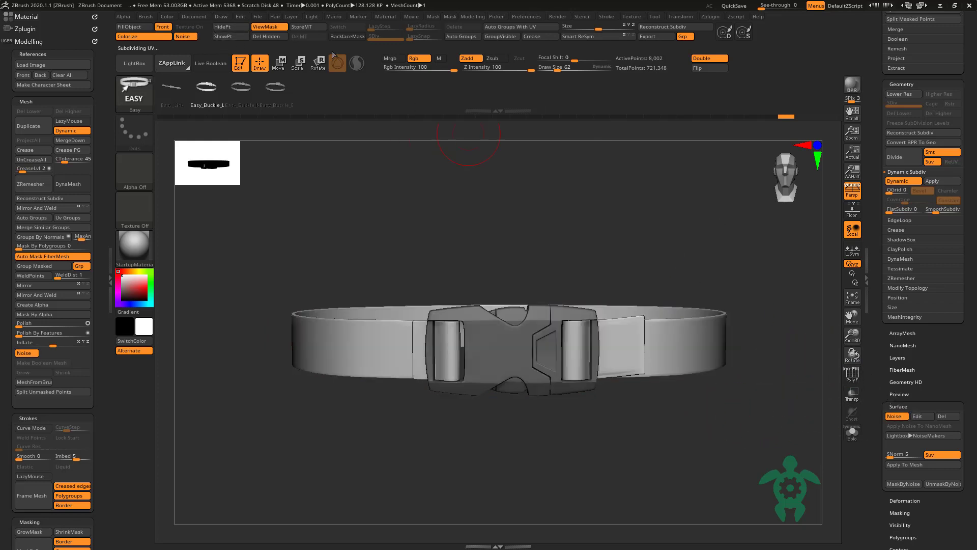
left_click(265, 29)
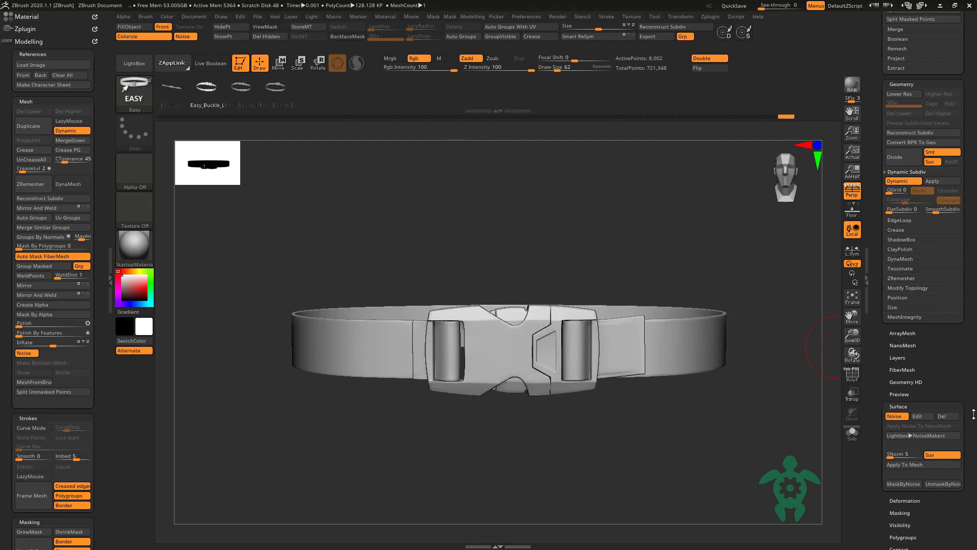
left_click(917, 416)
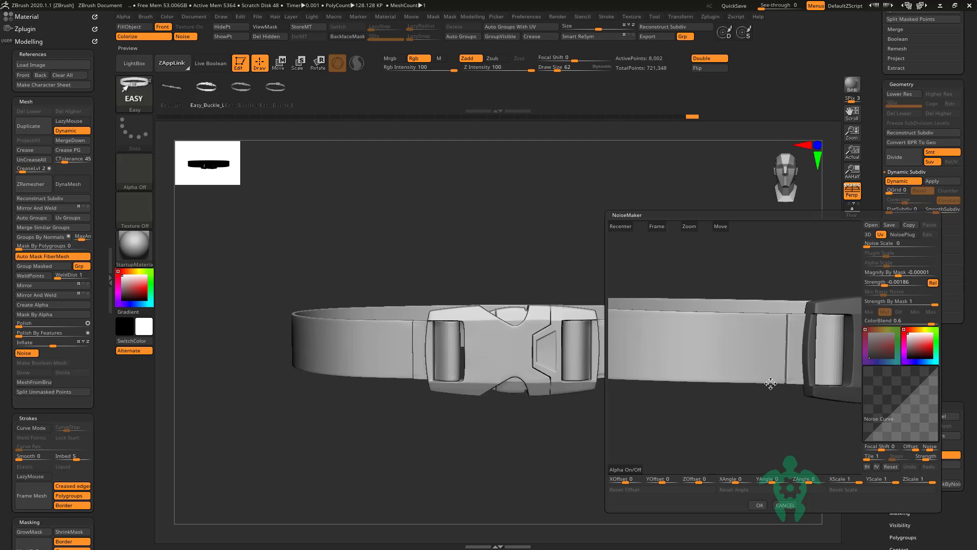
Step: Load StrapPattern02 - Copie.png as the noise alpha and set Alpha Scale to 1.37298
left_click(624, 471)
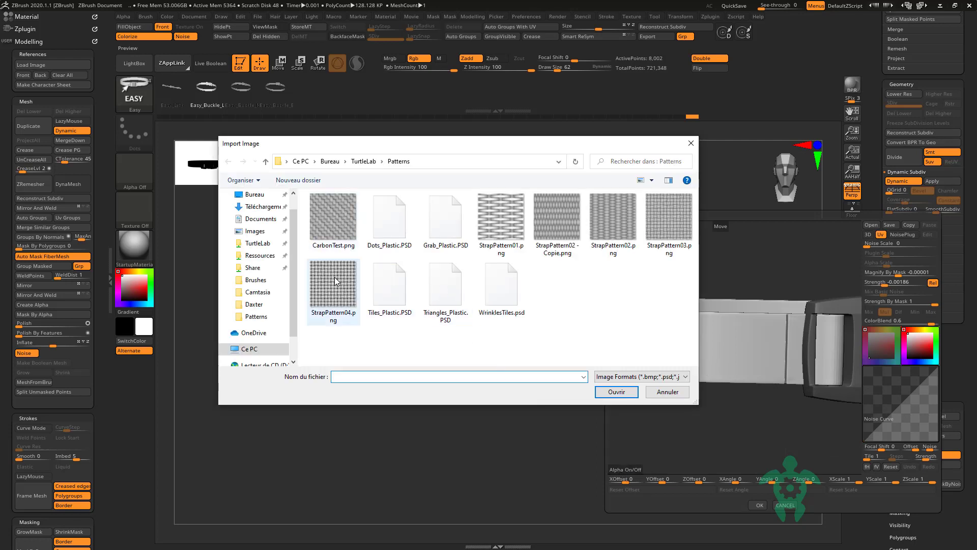
double_click(553, 223)
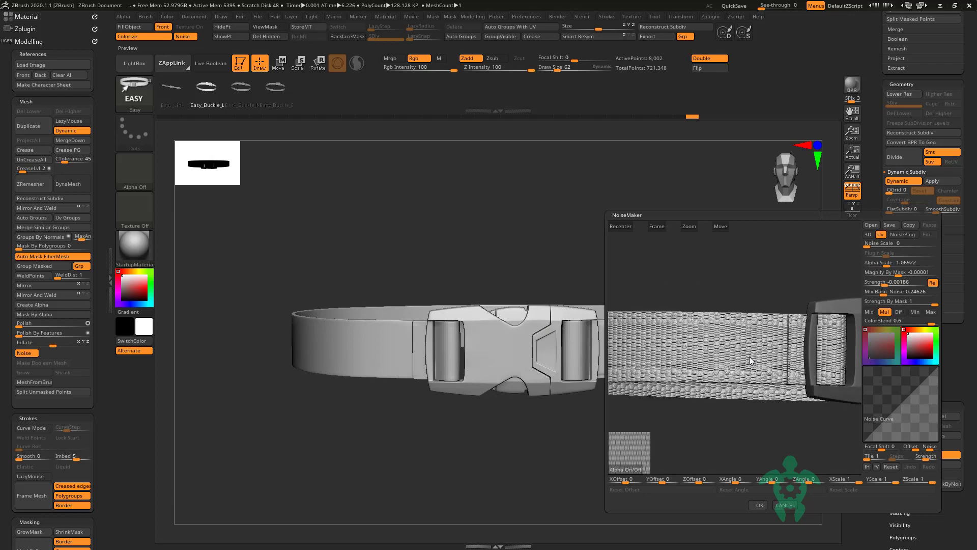
key("f")
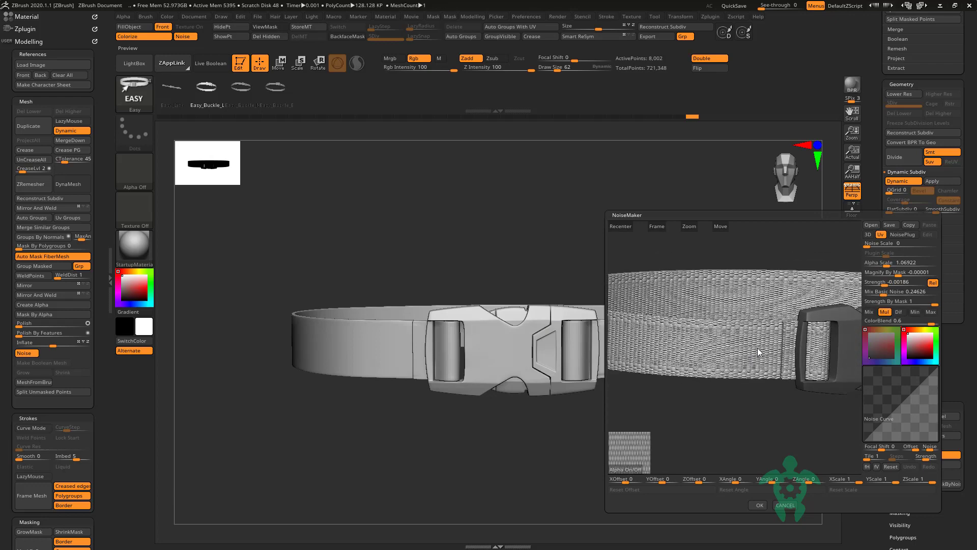
left_click(871, 262)
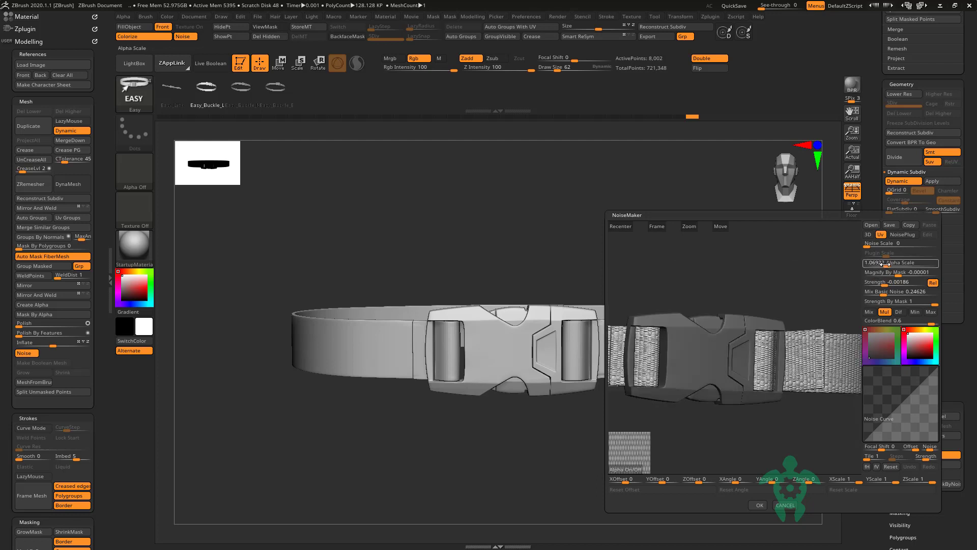
left_click_drag(886, 265, 893, 264)
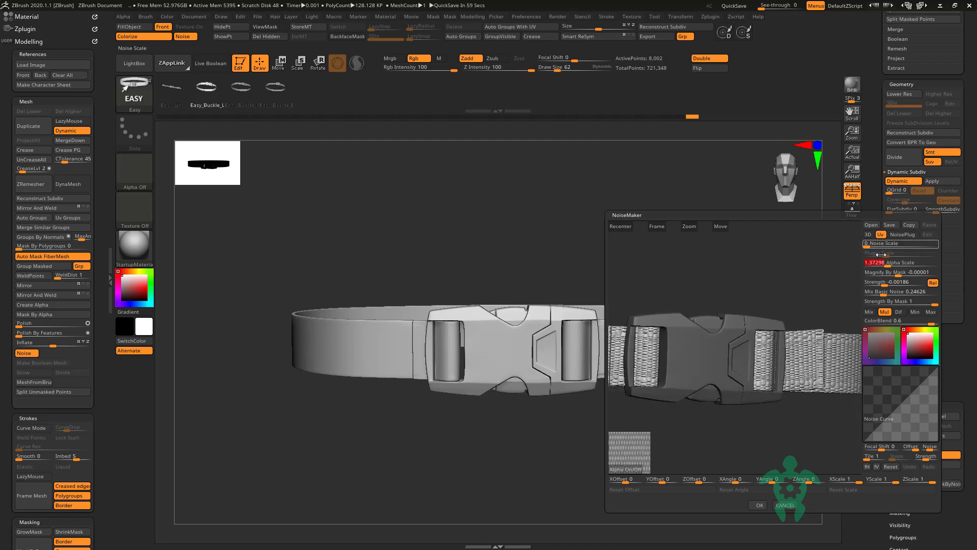
Step: Accept the noise, turn off Dynamic subdivision, and divide the belt up to SDiv 4
left_click(759, 505)
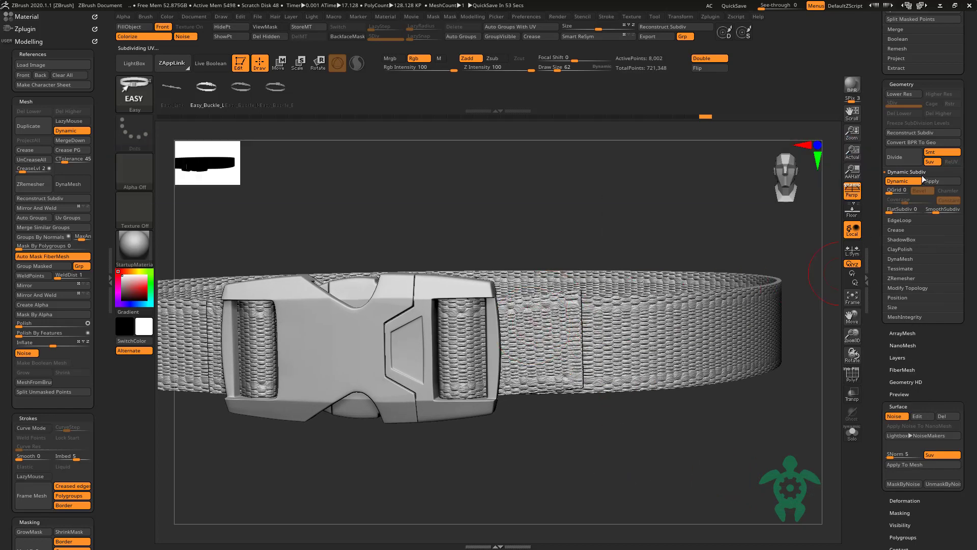
left_click(897, 181)
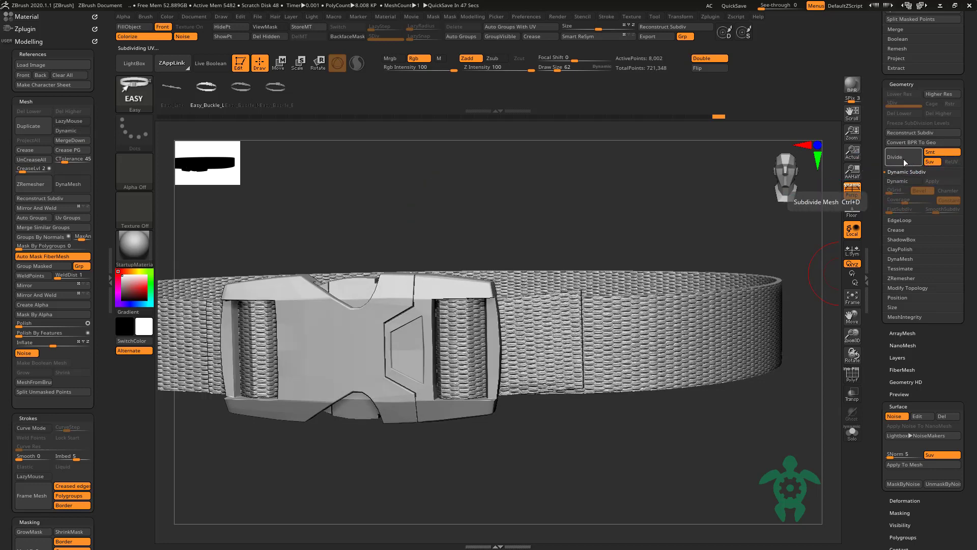
left_click(903, 159)
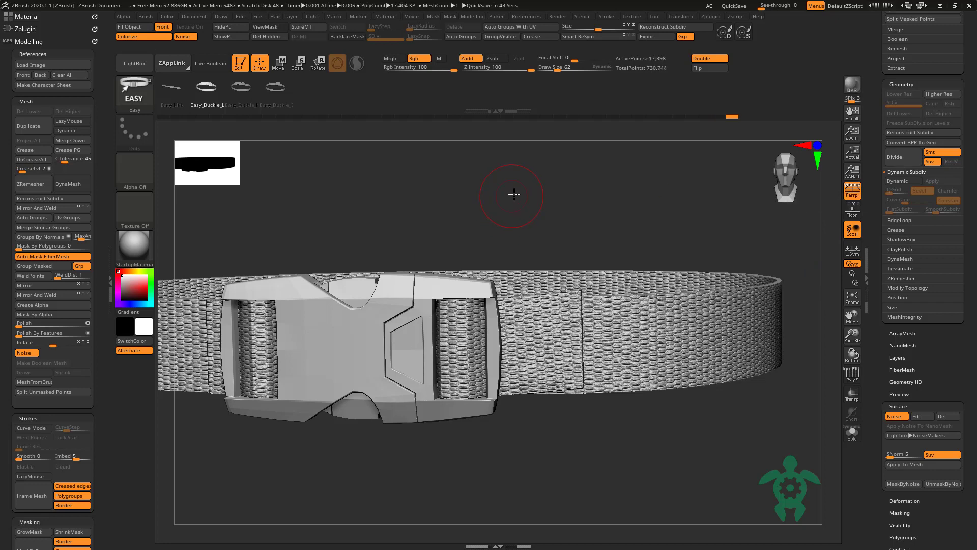
key("shift+d")
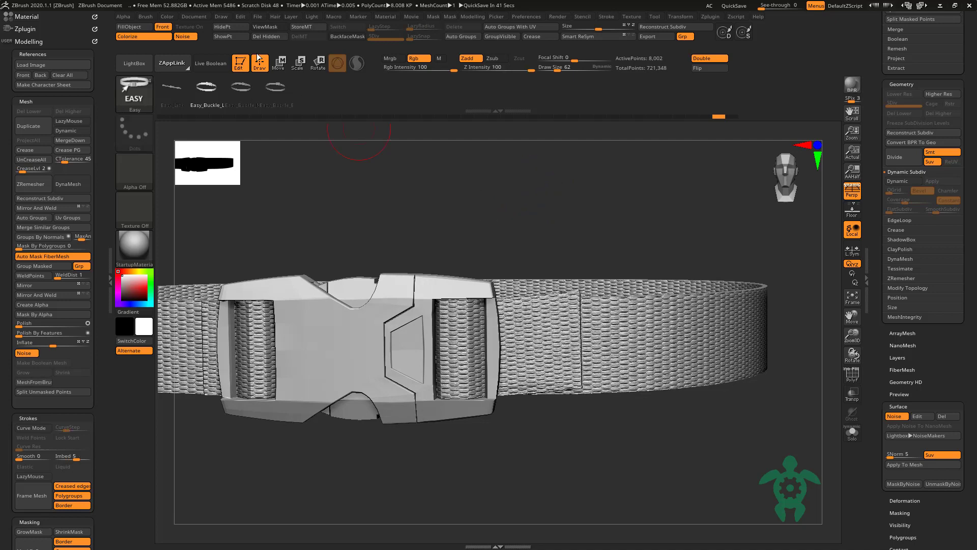
left_click(270, 38)
left_click_drag(480, 185, 468, 191, "ctrl")
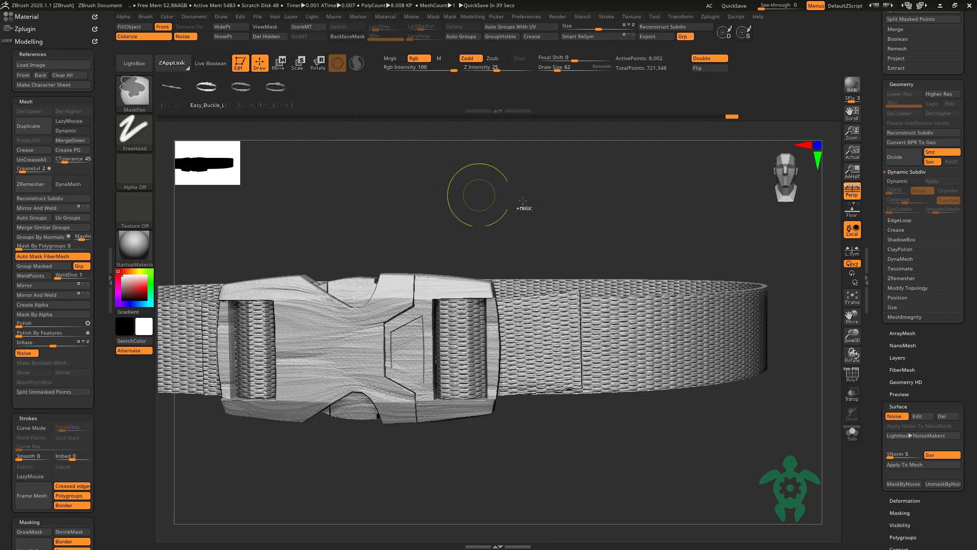
left_click(894, 419)
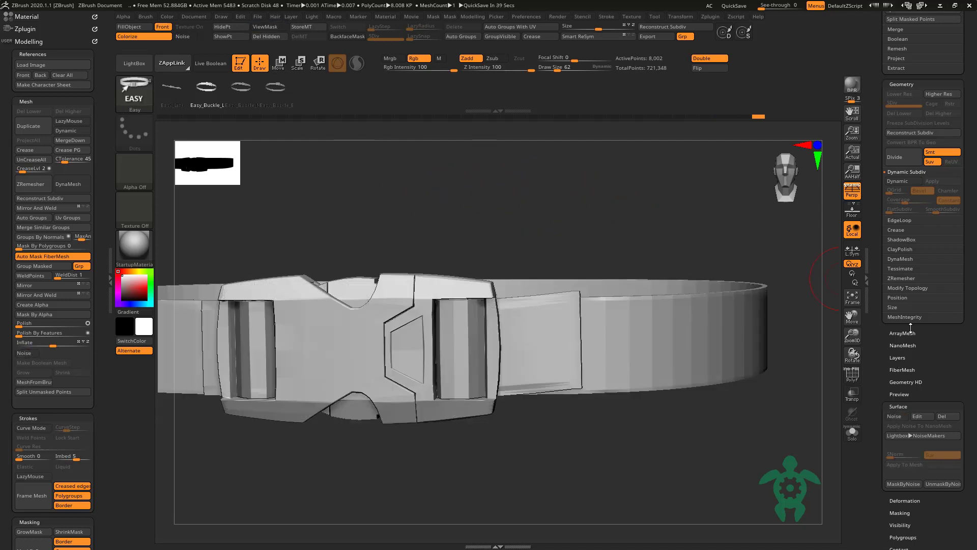
left_click(891, 159)
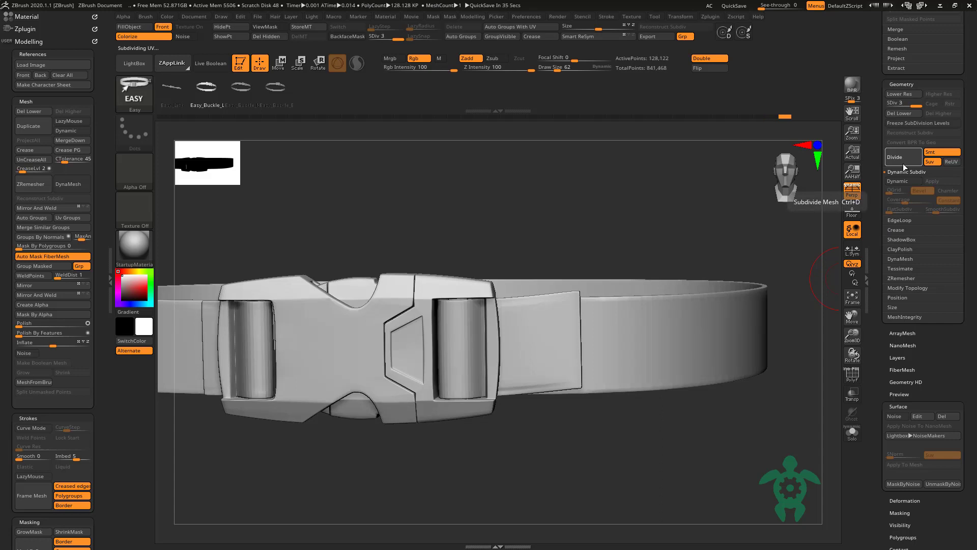
left_click(903, 164)
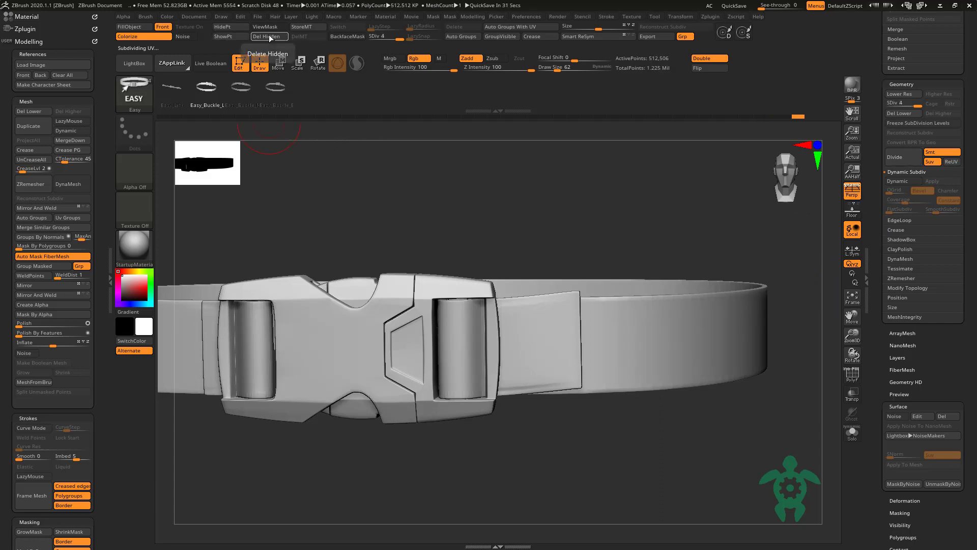
Step: Mask the buckle, re-enable the woven surface noise, and inspect the belt in three-quarter view
left_click(348, 402, "ctrl+shift")
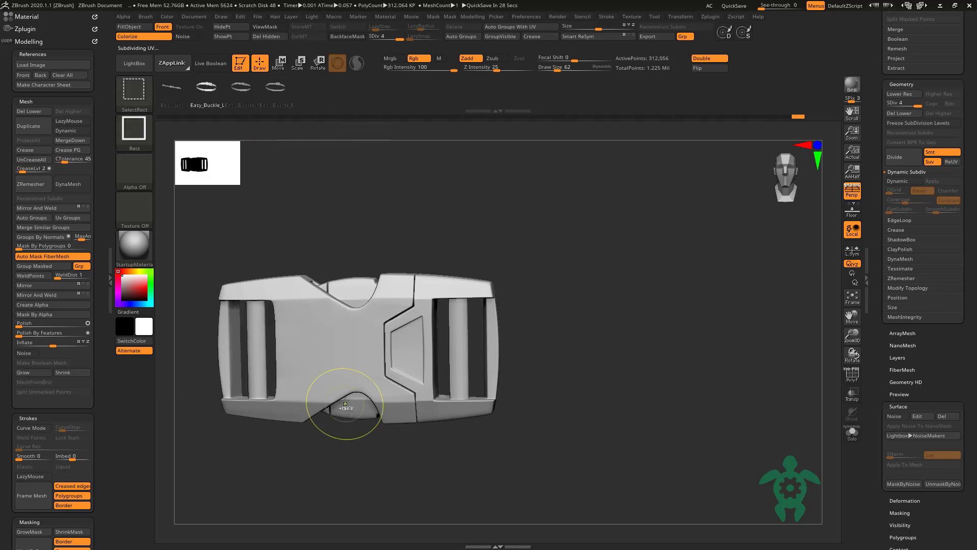
left_click(379, 211, "ctrl")
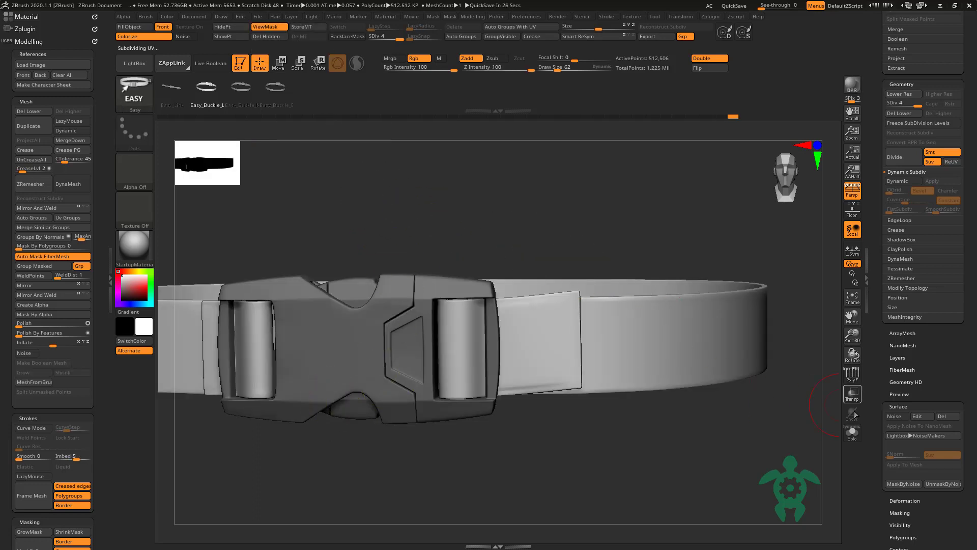
left_click(896, 419)
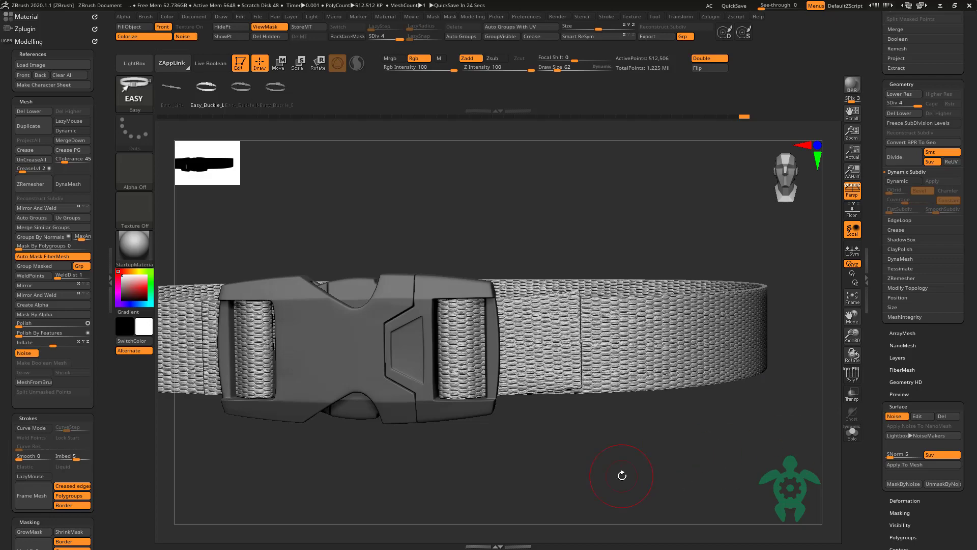
left_click_drag(622, 475, 604, 465)
mouse_move(584, 497)
left_mouse_down()
mouse_move(555, 504)
mouse_move(534, 484)
mouse_move(626, 514)
mouse_move(606, 478)
mouse_move(585, 488)
mouse_move(628, 489)
left_mouse_up()
mouse_move(696, 431)
left_mouse_down("alt")
mouse_move(686, 487)
mouse_move(626, 508)
mouse_move(617, 468)
mouse_move(606, 498)
mouse_move(674, 491)
left_mouse_up("alt")
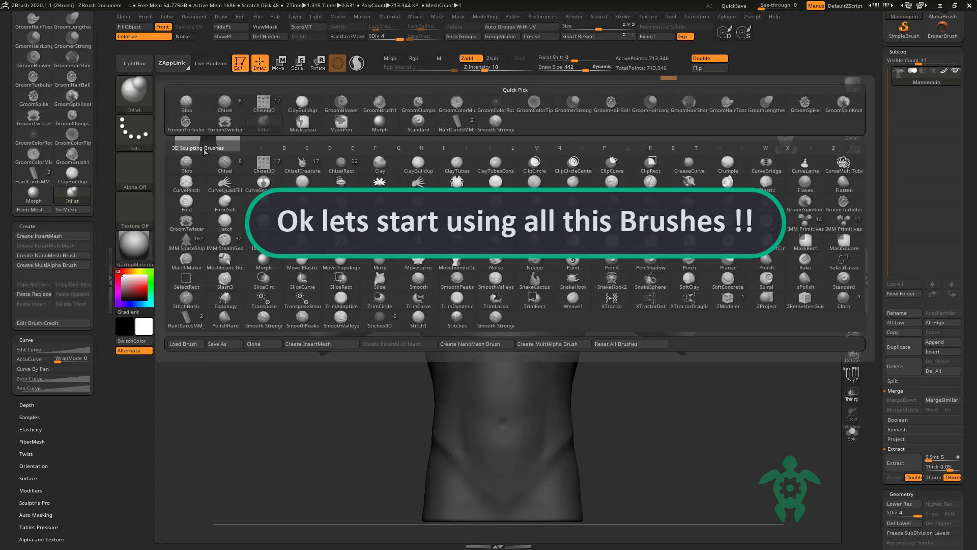
Step: Lasso-mask the torso front and a patch over the back shoulder for the vest
left_click(125, 91)
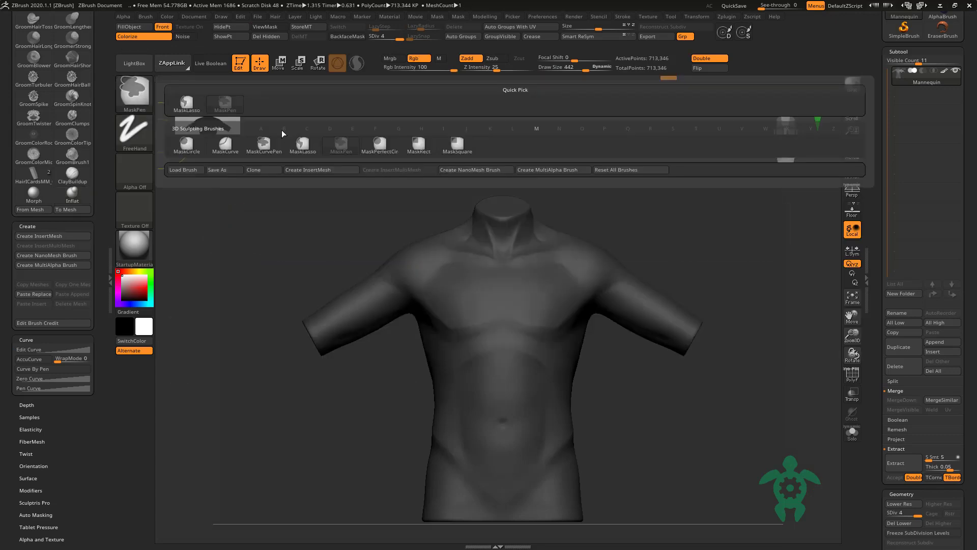
left_click(302, 148)
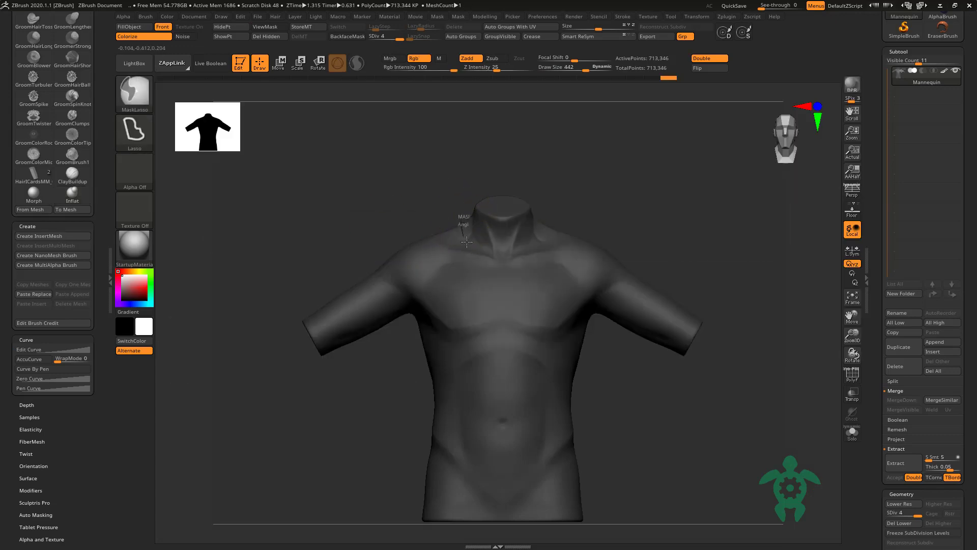
left_click_drag(513, 259, 418, 374)
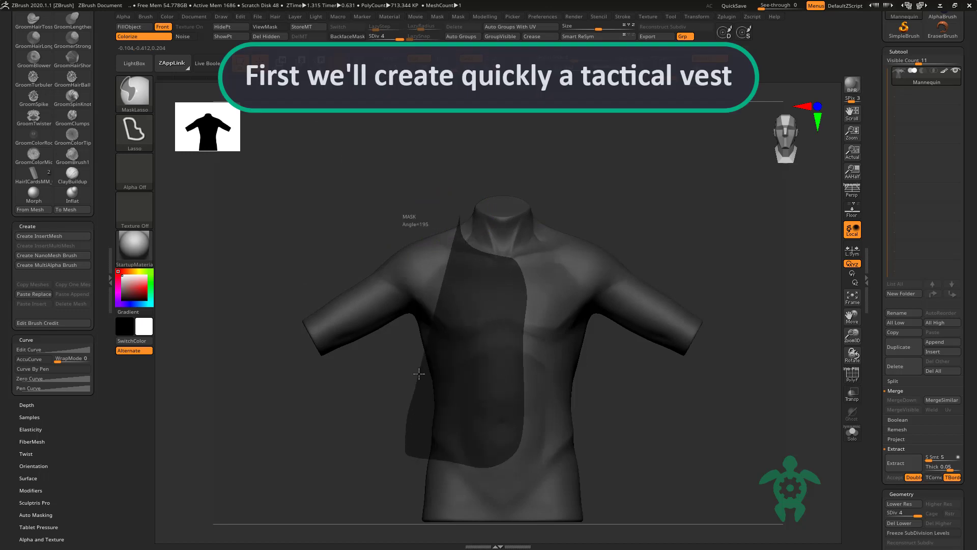
left_click_drag(433, 302, 392, 212)
mouse_move(368, 242)
left_mouse_down()
mouse_move(375, 212)
mouse_move(458, 217)
mouse_move(404, 207)
mouse_move(322, 224)
mouse_move(344, 266)
left_mouse_up()
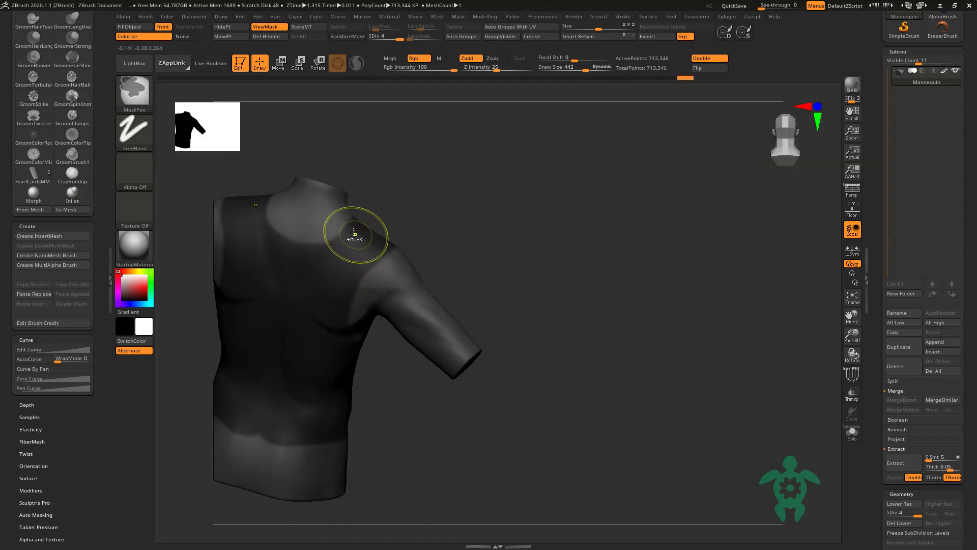
mouse_move(349, 229)
left_mouse_down("ctrl")
mouse_move(296, 233)
mouse_move(419, 192)
mouse_move(301, 192)
mouse_move(301, 135)
left_mouse_up("ctrl")
Step: Unmask a band across the lower torso and preview the 0.05-thick Extract shell
key("ctrl")
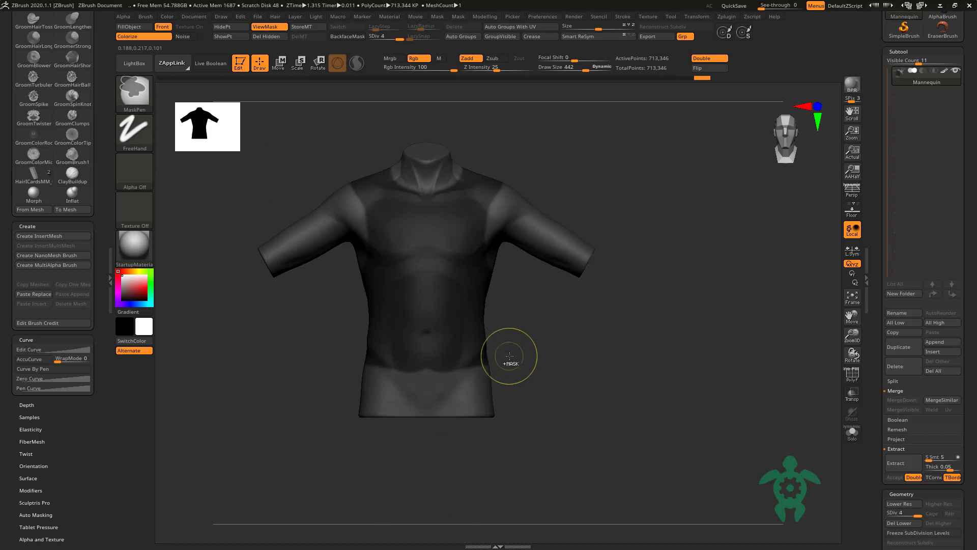
mouse_move(510, 359)
left_mouse_down("ctrl")
mouse_move(316, 378)
mouse_move(267, 261)
left_mouse_up("ctrl")
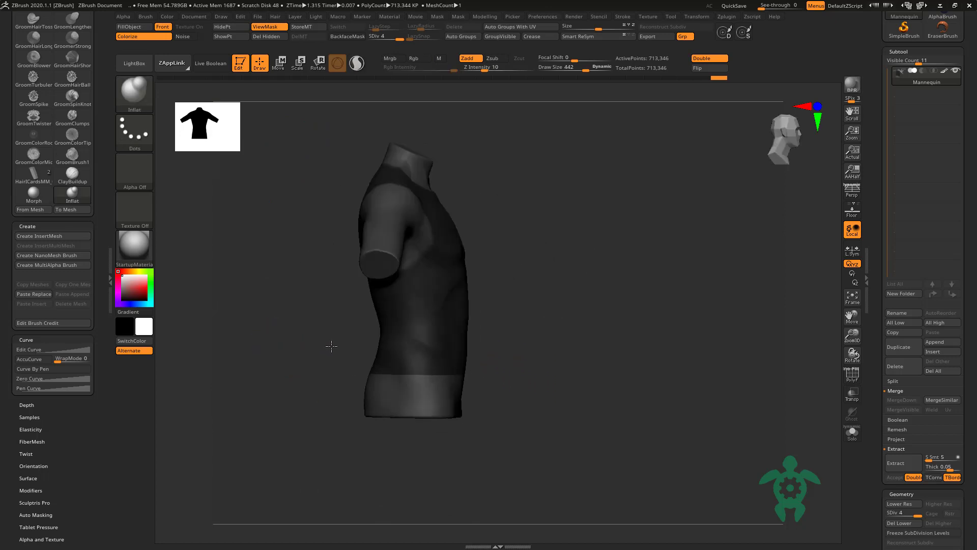
left_click(135, 132)
left_click(302, 146)
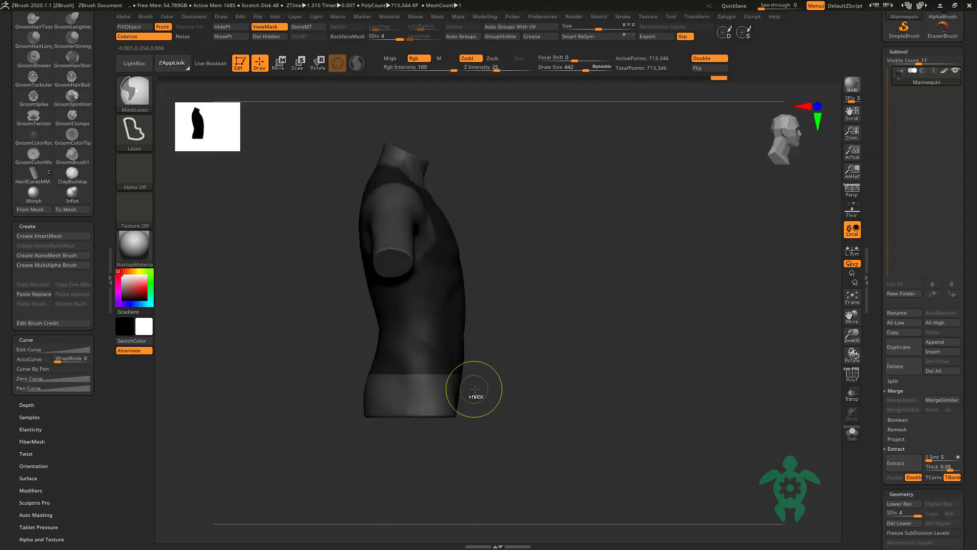
mouse_move(479, 382)
left_mouse_down("ctrl")
mouse_move(305, 398)
mouse_move(304, 339)
mouse_move(253, 342)
left_mouse_up("ctrl")
left_click_drag(377, 306, 324, 347, "ctrl")
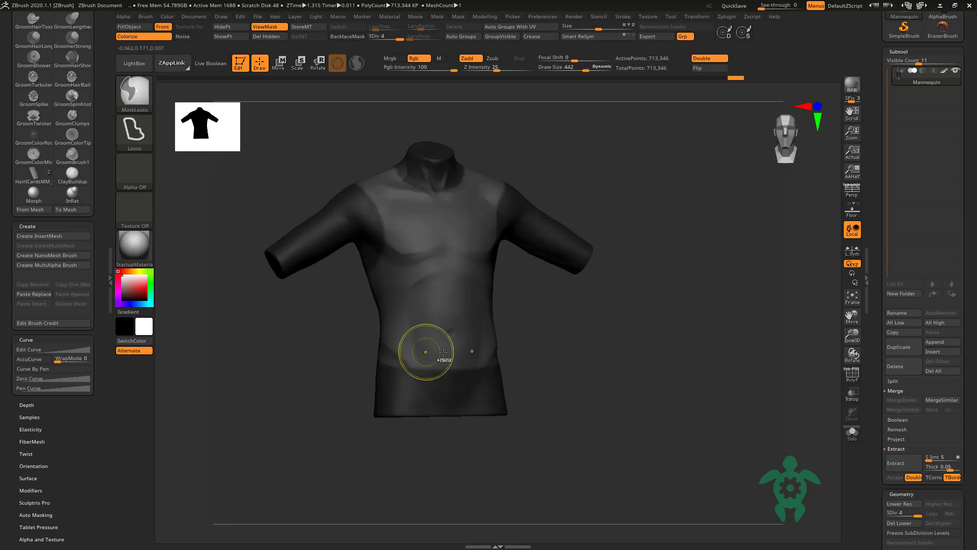
left_click(898, 464)
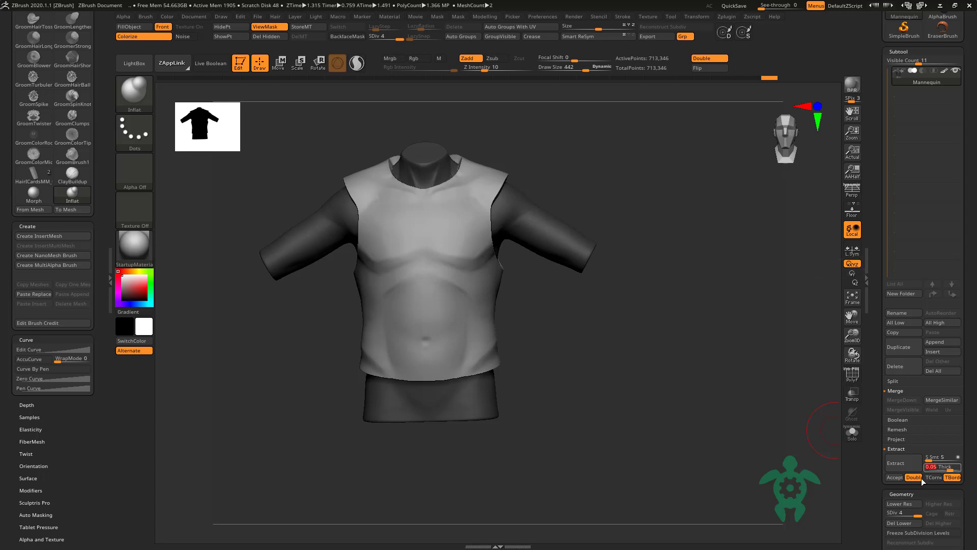
left_click(942, 465)
type("0.04")
Step: Accept the extraction as the Extract10 vest subtool and hide the mask
left_click(895, 464)
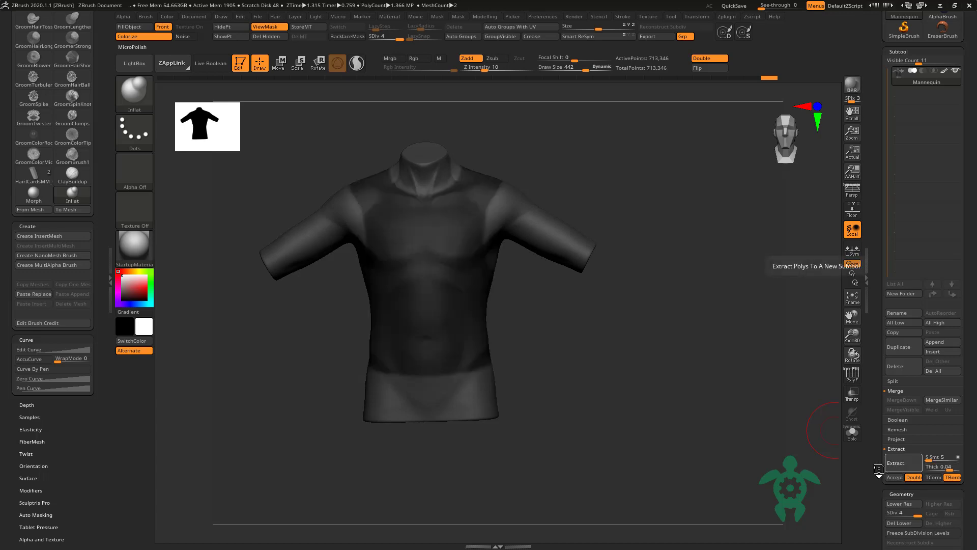
left_click(894, 477)
left_click_drag(672, 351, 632, 350)
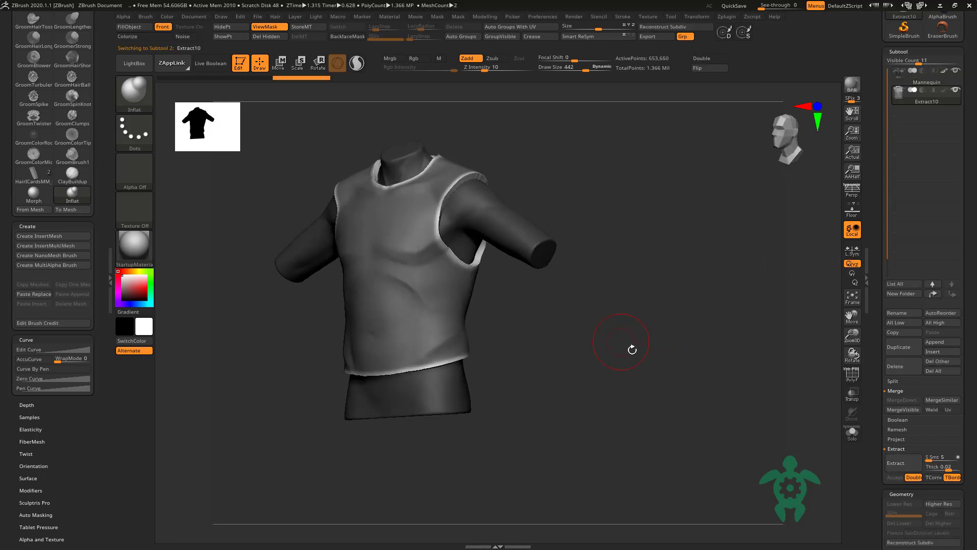
key("ctrl+h")
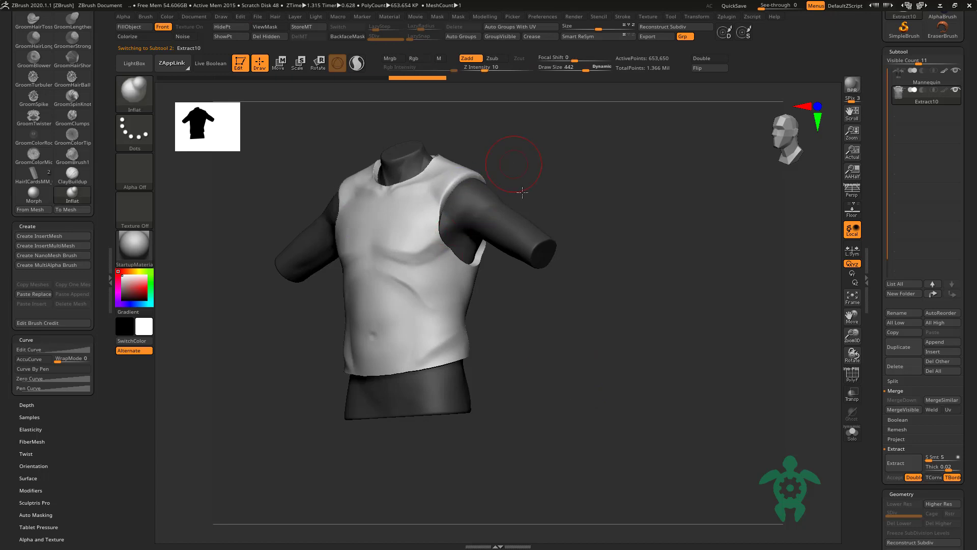
left_click_drag(502, 153, 419, 172)
mouse_move(402, 265)
right_mouse_down()
mouse_move(418, 295)
mouse_move(303, 267)
right_mouse_up()
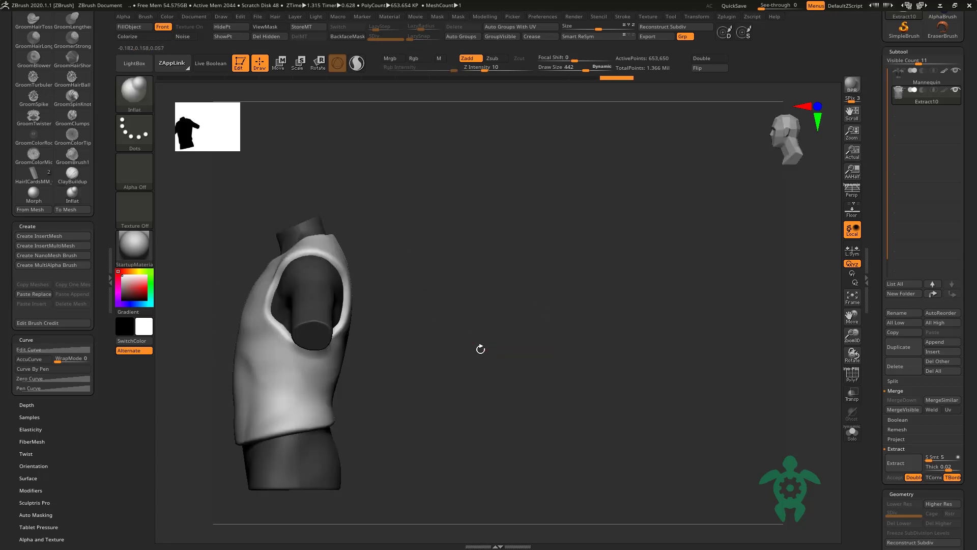
Step: Sculpt vertical folds on the vest with ClayBuildup and smooth the back and chest wrinkles
right_click_drag(442, 381, 475, 331, "shift")
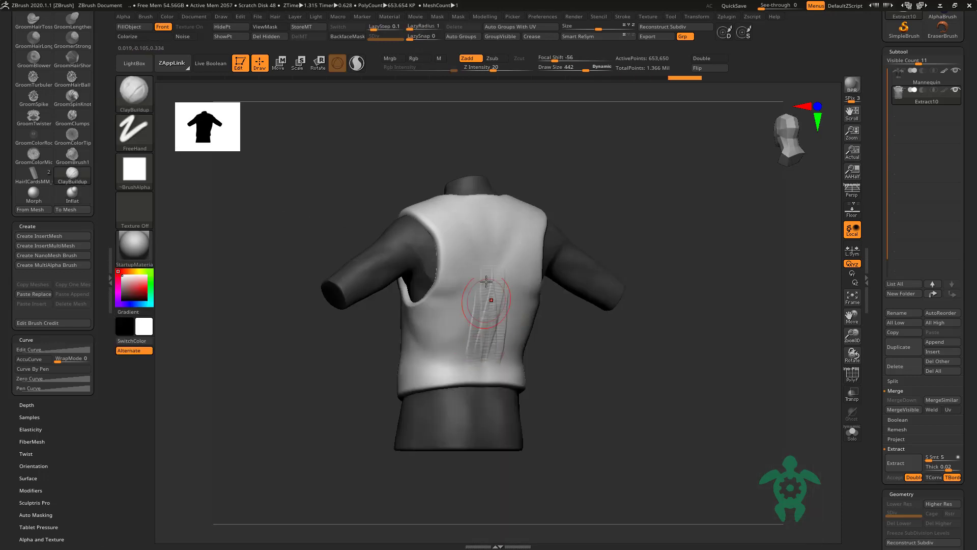
left_click_drag(476, 331, 425, 337)
key("ctrl+z")
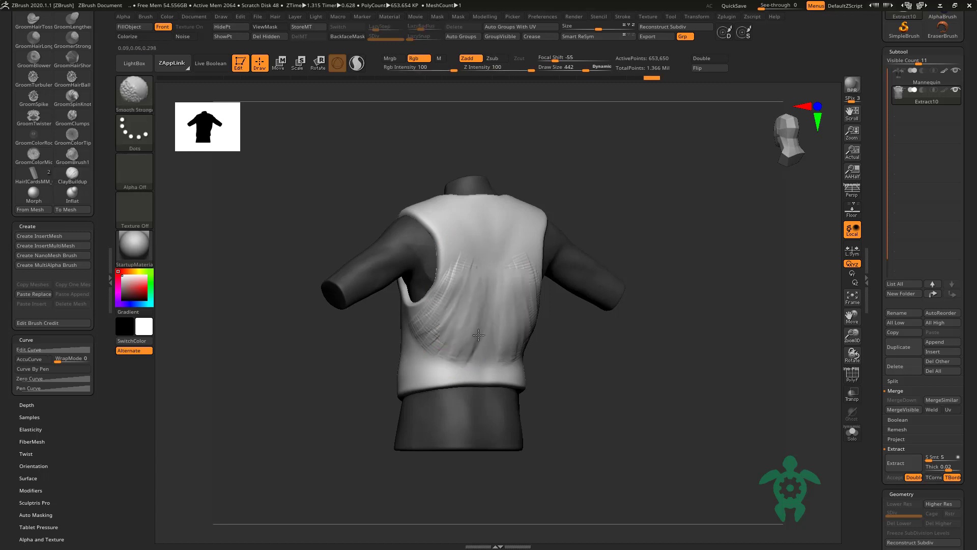
mouse_move(509, 376)
left_mouse_down("shift")
mouse_move(448, 371)
mouse_move(436, 332)
mouse_move(475, 331)
left_mouse_up("shift")
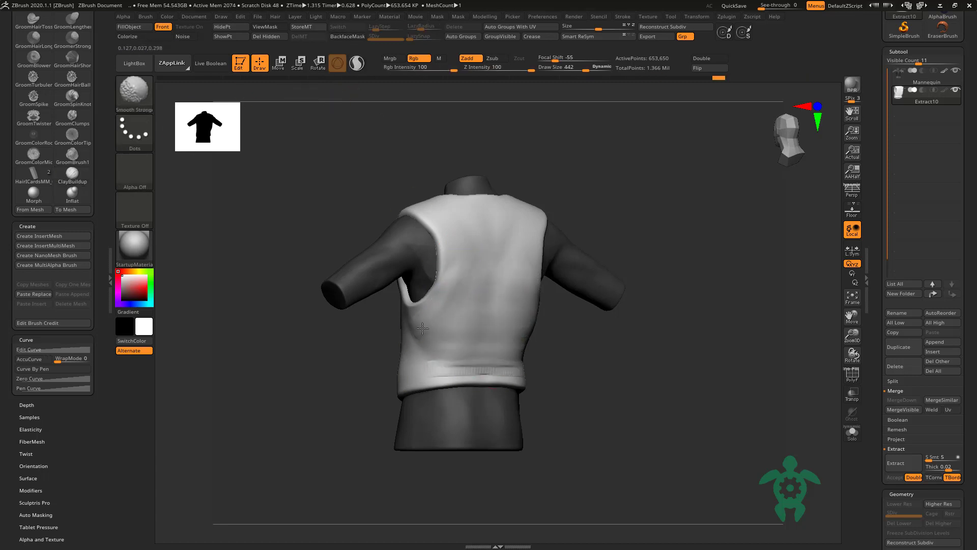
right_click_drag(423, 328, 435, 365)
left_click_drag(377, 239, 371, 321)
left_click_drag(356, 244, 348, 326)
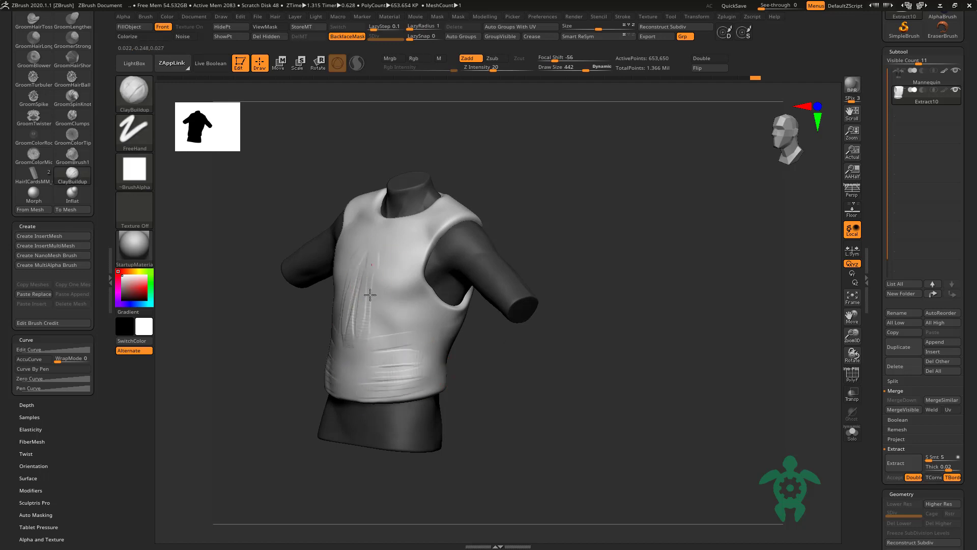
left_click_drag(344, 265, 341, 340)
left_click_drag(397, 249, 413, 300)
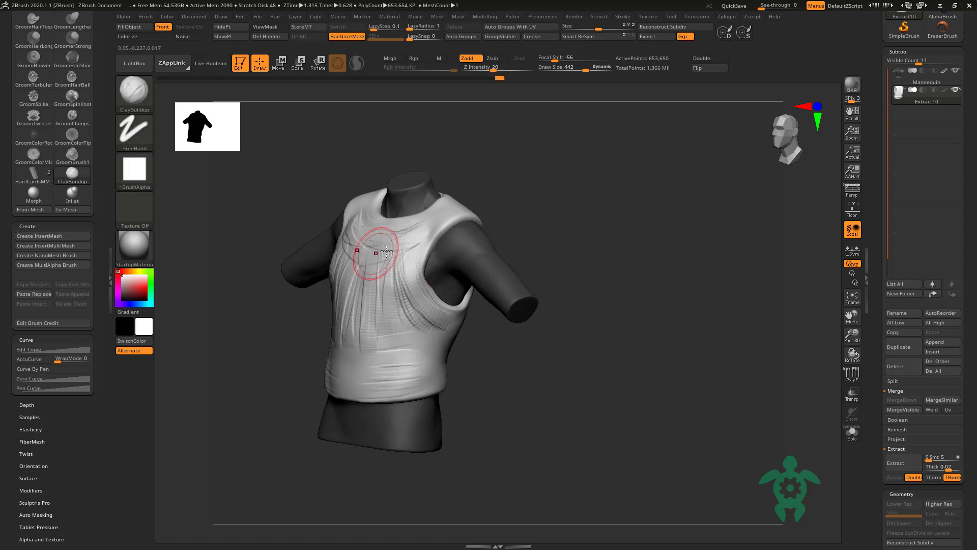
mouse_move(375, 255)
left_mouse_down("shift")
mouse_move(381, 305)
mouse_move(357, 242)
left_mouse_up("shift")
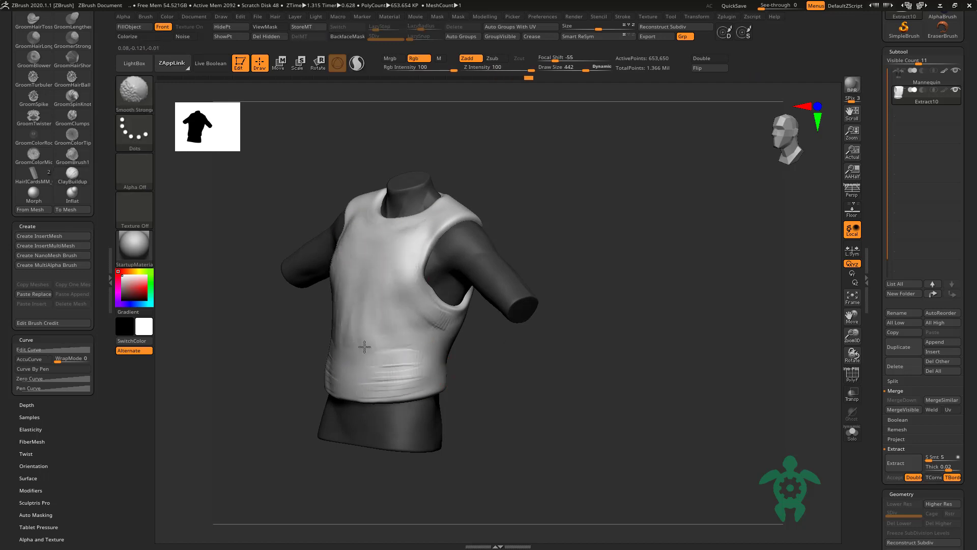
mouse_move(412, 311)
right_mouse_down()
mouse_move(277, 343)
mouse_move(300, 389)
right_mouse_up()
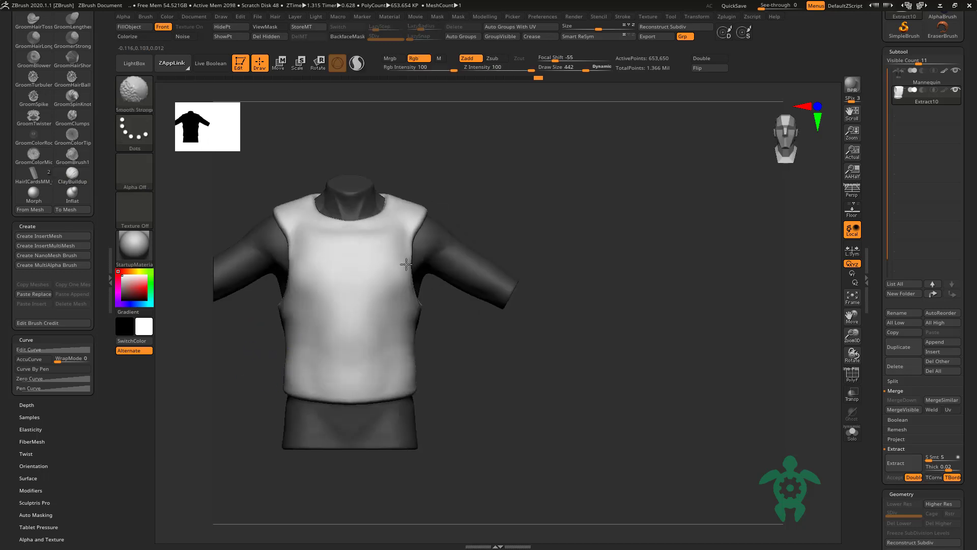
Step: Reshape the vest armholes with the Move brush at adjusted size and strength
key("b")
key("m")
key("v")
mouse_move(427, 219)
right_mouse_down()
mouse_move(451, 320)
mouse_move(415, 305)
right_mouse_up()
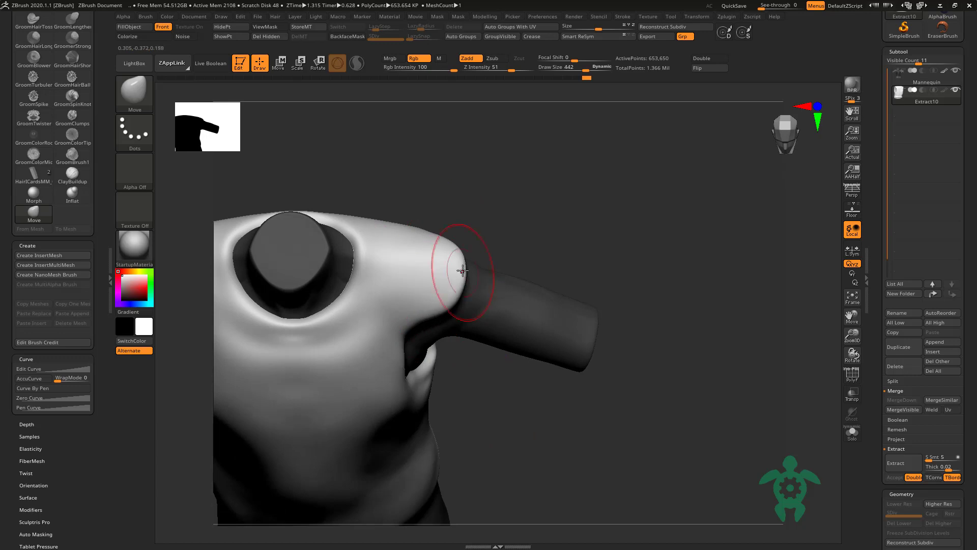
mouse_move(461, 259)
right_mouse_down()
mouse_move(454, 181)
mouse_move(373, 198)
mouse_move(422, 322)
mouse_move(441, 306)
mouse_move(402, 188)
mouse_move(451, 249)
mouse_move(555, 340)
mouse_move(290, 231)
mouse_move(290, 285)
right_mouse_up()
key("b")
key("m")
key("v")
right_click(363, 373)
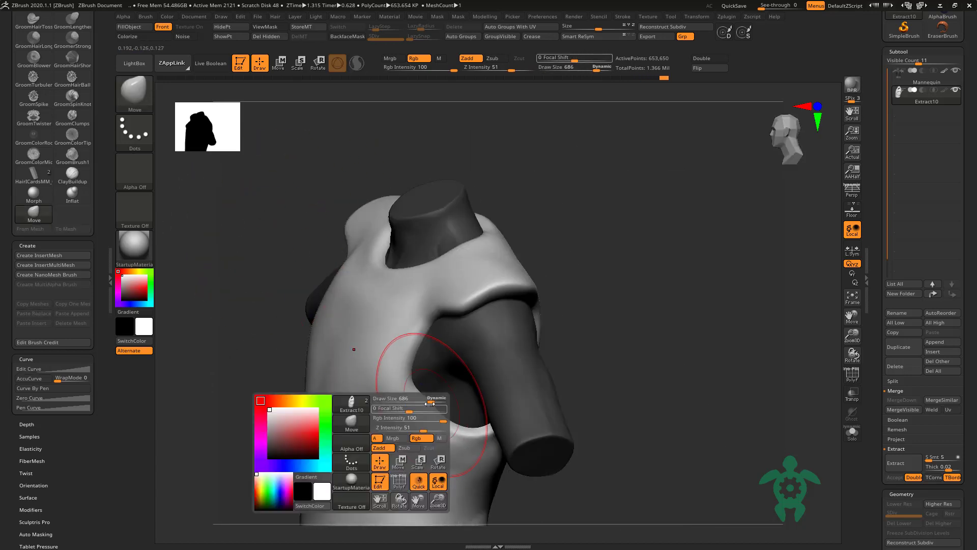
mouse_move(409, 430)
right_mouse_down()
mouse_move(266, 175)
mouse_move(388, 178)
mouse_move(294, 211)
mouse_move(305, 218)
mouse_move(319, 355)
mouse_move(343, 362)
mouse_move(313, 271)
mouse_move(327, 283)
mouse_move(447, 280)
mouse_move(375, 225)
right_mouse_up()
Step: Select the Mannequin subtool, solo it, and mask a band around the neck
left_click(448, 280, "alt")
left_click(852, 432)
mouse_move(571, 307)
right_mouse_down()
mouse_move(389, 261)
mouse_move(426, 261)
mouse_move(387, 285)
right_mouse_up()
key("ctrl")
mouse_move(530, 253)
left_mouse_down("ctrl")
mouse_move(513, 271)
mouse_move(521, 262)
left_mouse_up("ctrl")
mouse_move(521, 262)
right_mouse_down()
mouse_move(536, 247)
mouse_move(505, 288)
right_mouse_up()
right_click_drag(412, 304, 402, 179)
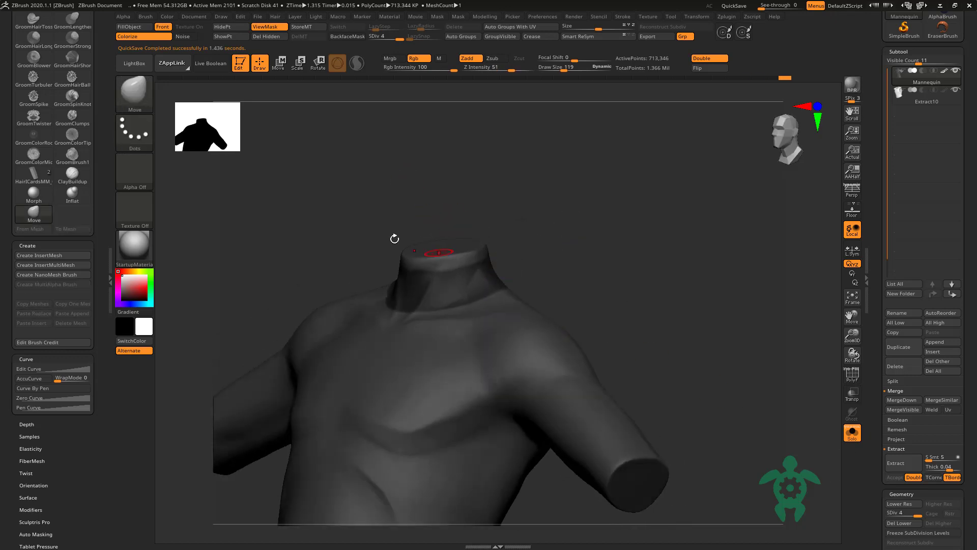
Step: From a side view, extract and accept the masked neck band as the Extract12 collar
right_click_drag(395, 235, 383, 249)
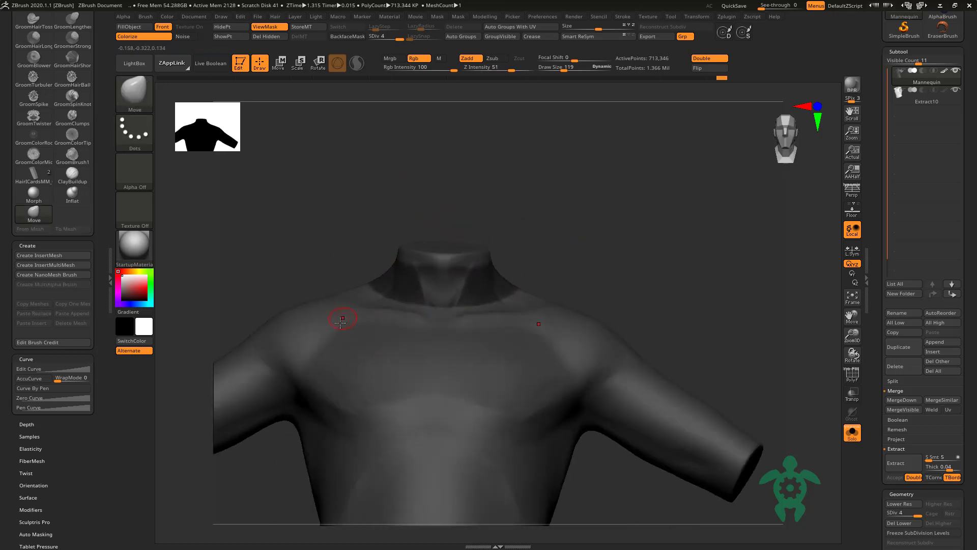
mouse_move(469, 276)
right_mouse_down()
mouse_move(312, 236)
mouse_move(558, 304)
right_mouse_up()
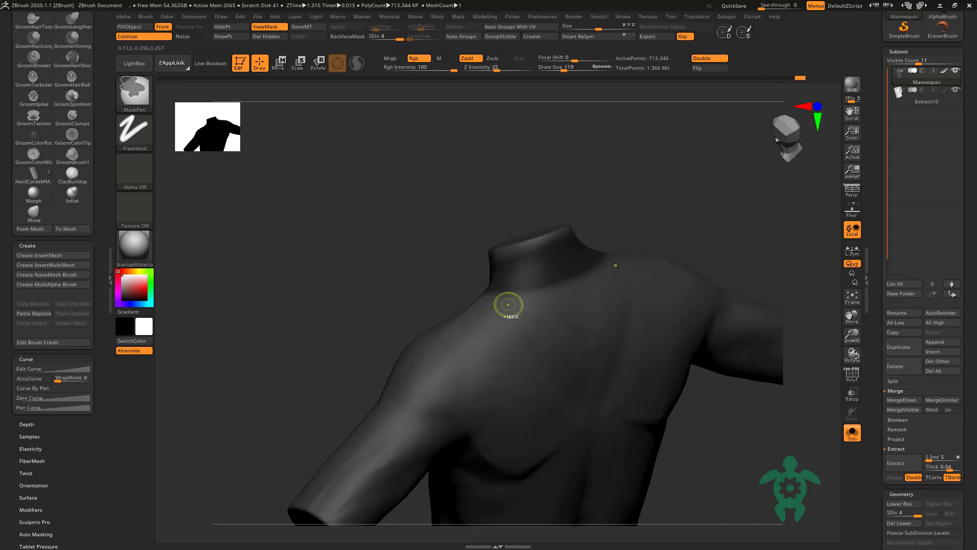
right_click_drag(428, 283, 661, 306)
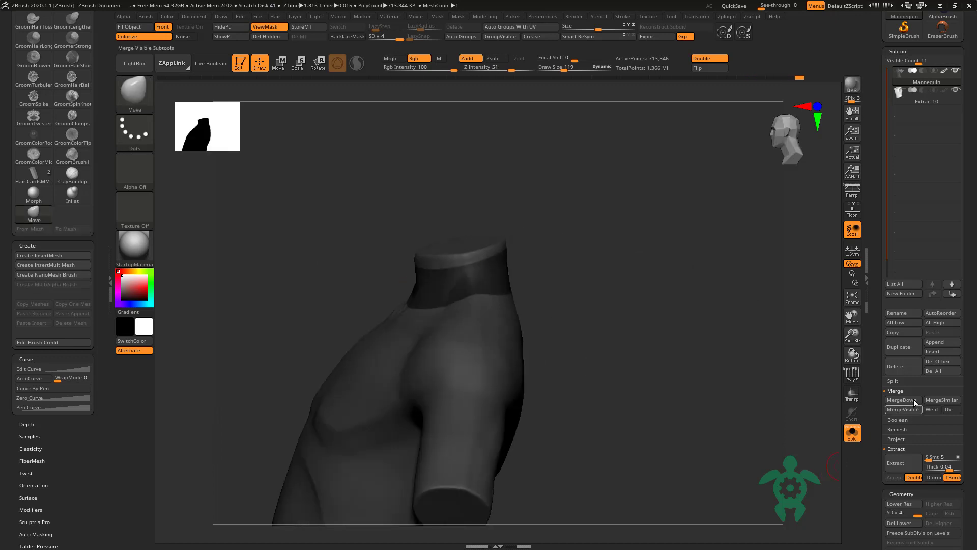
left_click(887, 469)
left_click(890, 478)
Step: Turn Solo off and pull the Extract12 collar into a taller stand-up shape with Move
left_click_drag(611, 239, 616, 285)
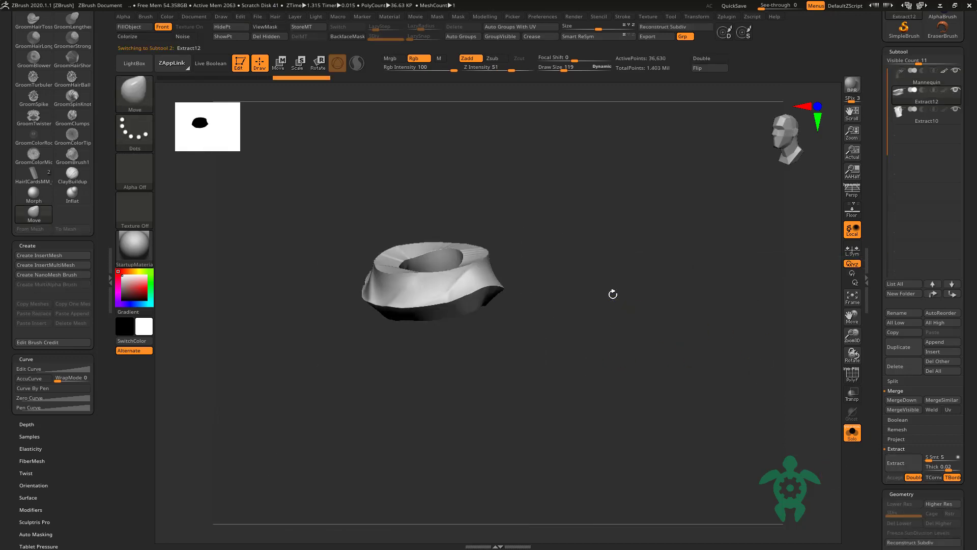
left_click(853, 433)
mouse_move(509, 305)
right_mouse_down()
mouse_move(524, 244)
mouse_move(323, 301)
mouse_move(415, 274)
right_mouse_up()
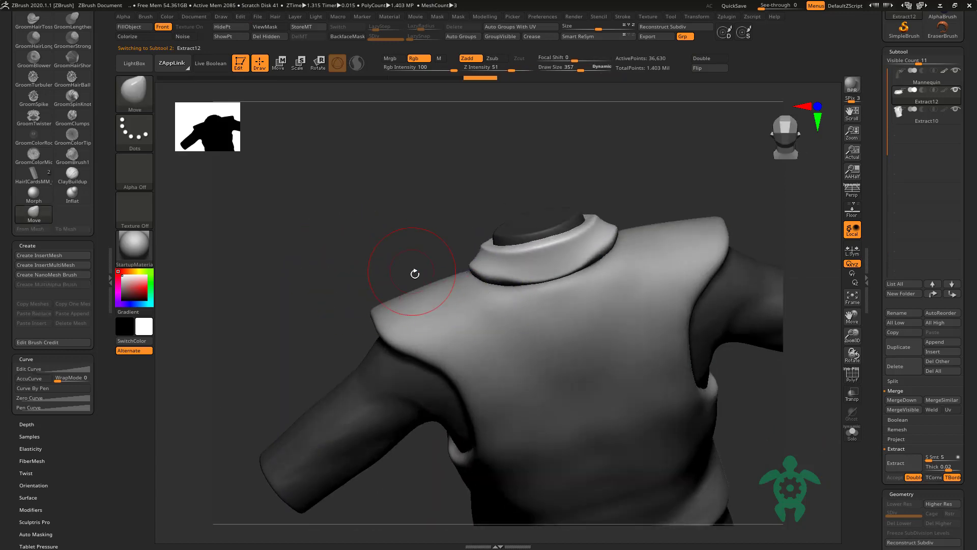
right_click(433, 212)
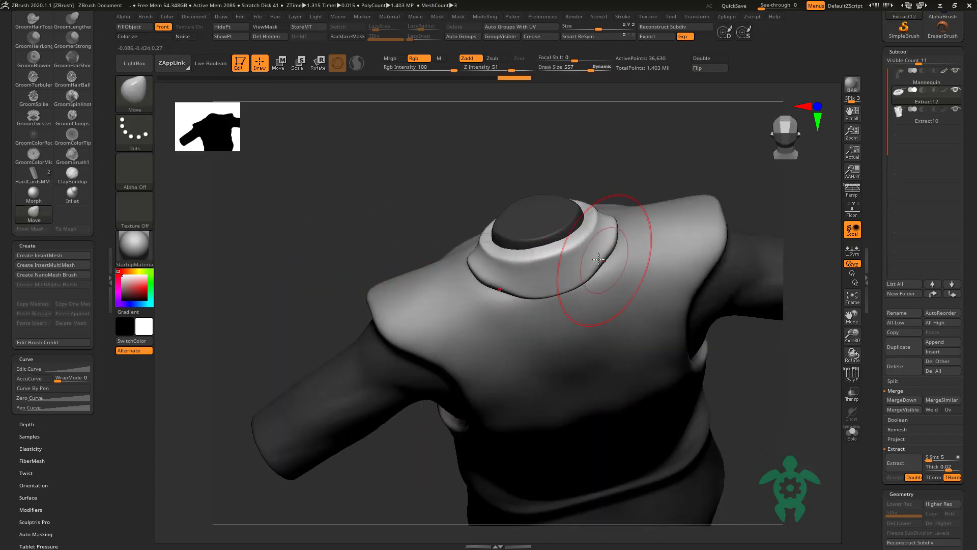
mouse_move(552, 239)
right_mouse_down()
mouse_move(452, 225)
mouse_move(460, 226)
mouse_move(404, 251)
right_mouse_up()
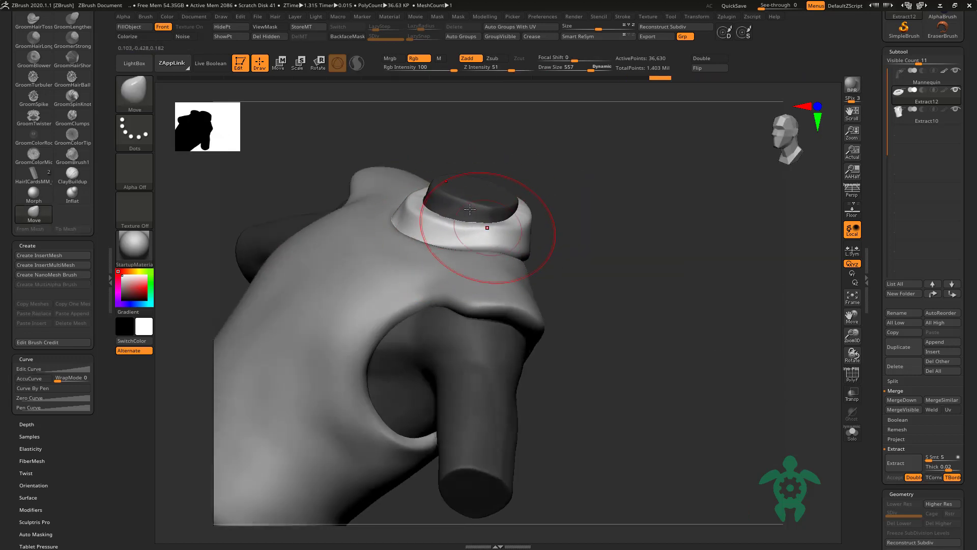
right_click_drag(469, 209, 416, 231)
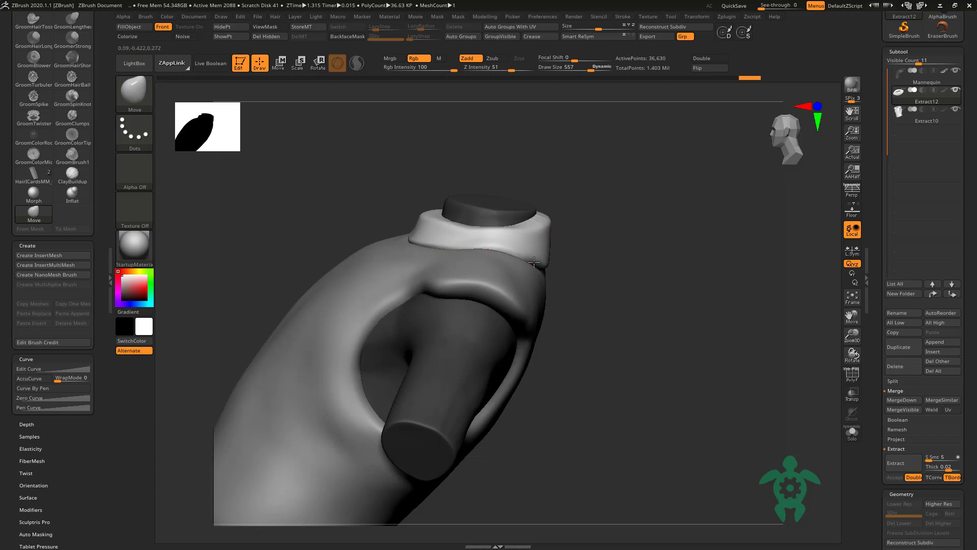
right_click_drag(534, 261, 559, 234)
key("space")
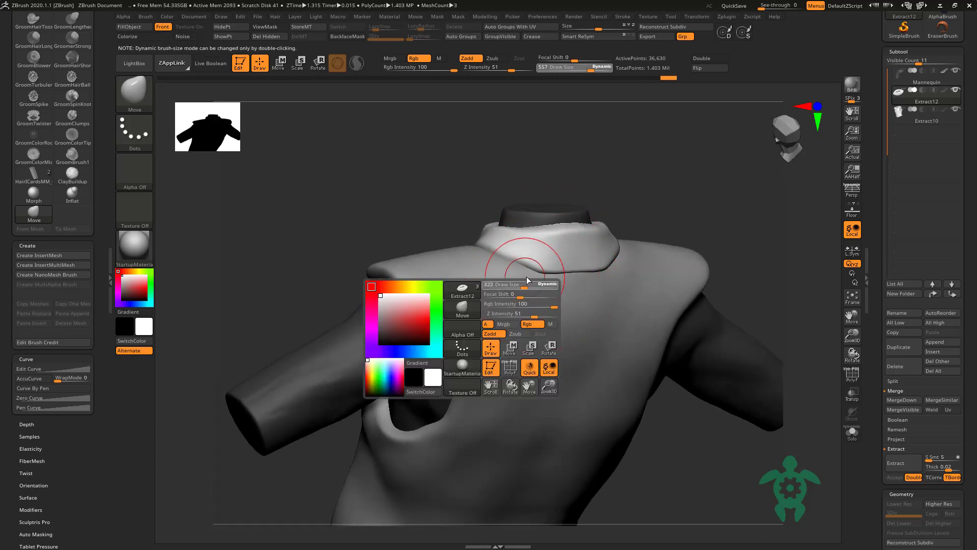
left_click_drag(528, 281, 563, 275)
right_click_drag(398, 182, 473, 327)
Step: Make the vest active and pick the DamStandard brush at Draw Size 331
left_click(484, 305, "alt")
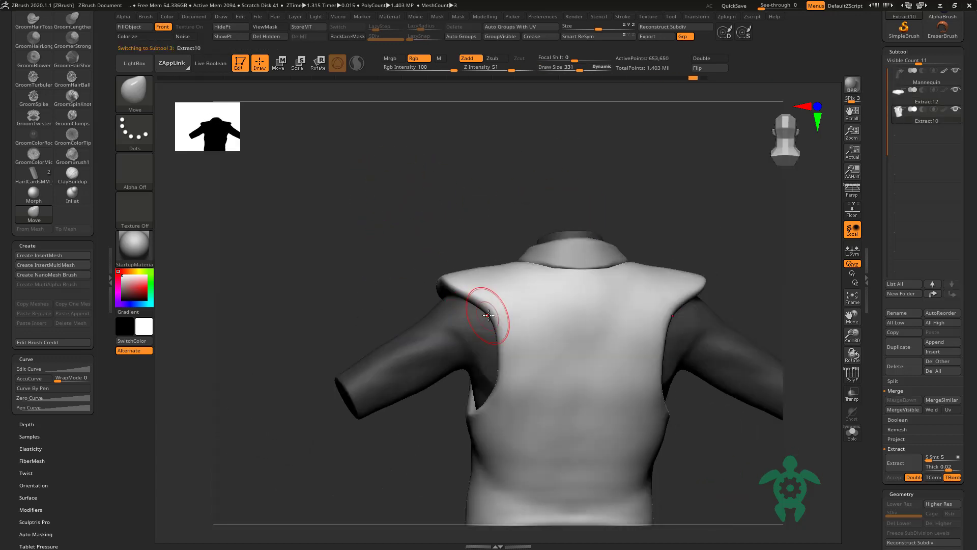
key("space")
left_click_drag(475, 313, 503, 316)
right_click_drag(392, 194, 502, 370)
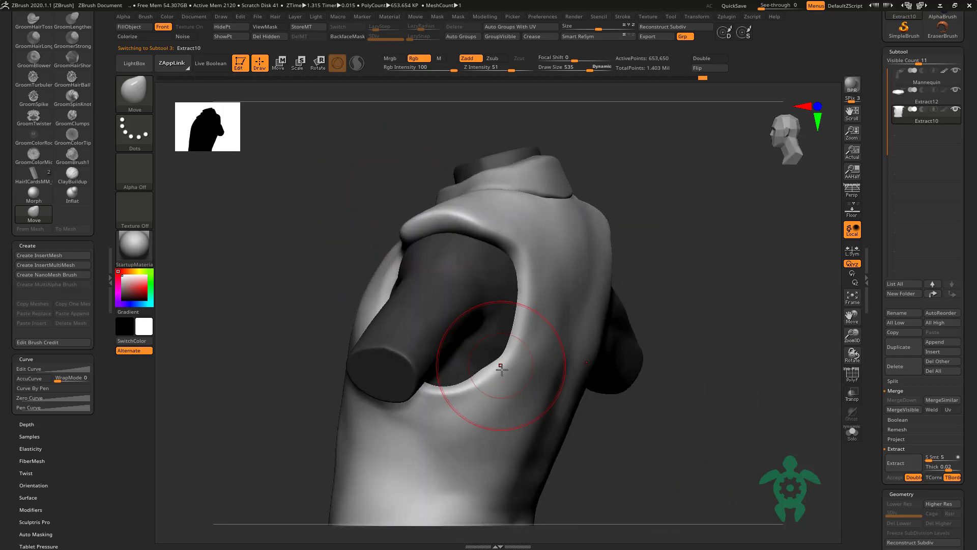
key("b")
left_click(458, 203)
right_click_drag(458, 203, 509, 265)
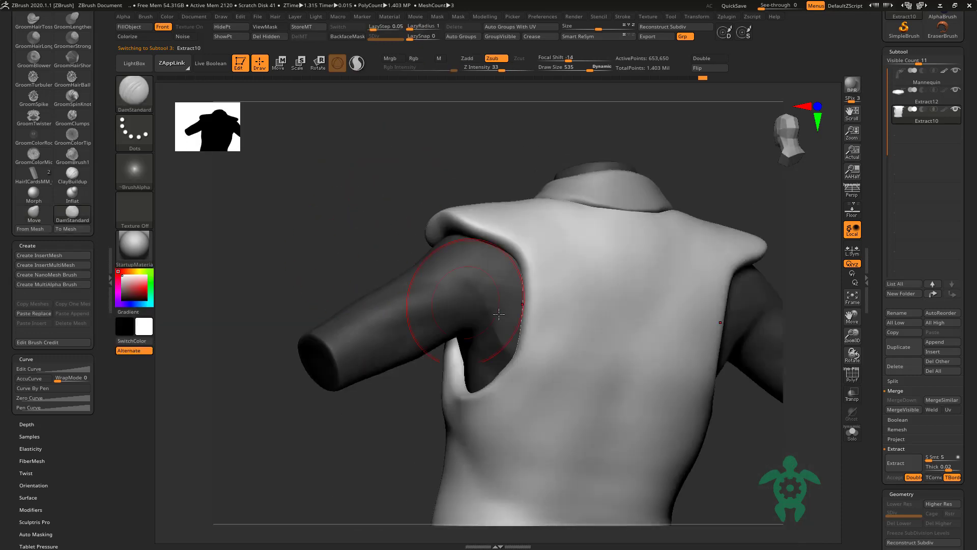
key("space")
left_click_drag(532, 273, 502, 271)
mouse_move(501, 271)
right_mouse_down()
mouse_move(384, 257)
mouse_move(535, 239)
right_mouse_up()
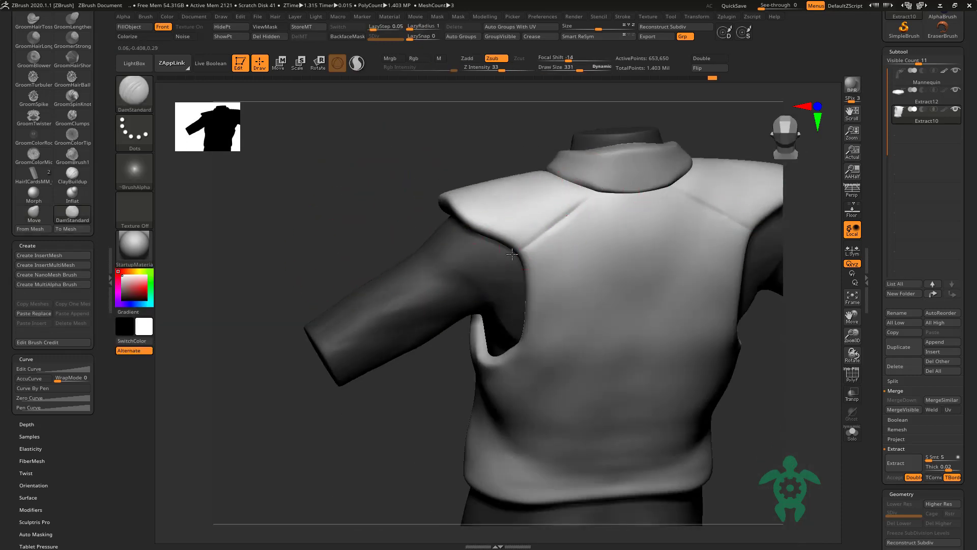
Step: Orbit around the vest from all sides, then select Extract12 in the subtool list
mouse_move(388, 217)
right_mouse_down()
mouse_move(279, 159)
mouse_move(371, 199)
right_mouse_up()
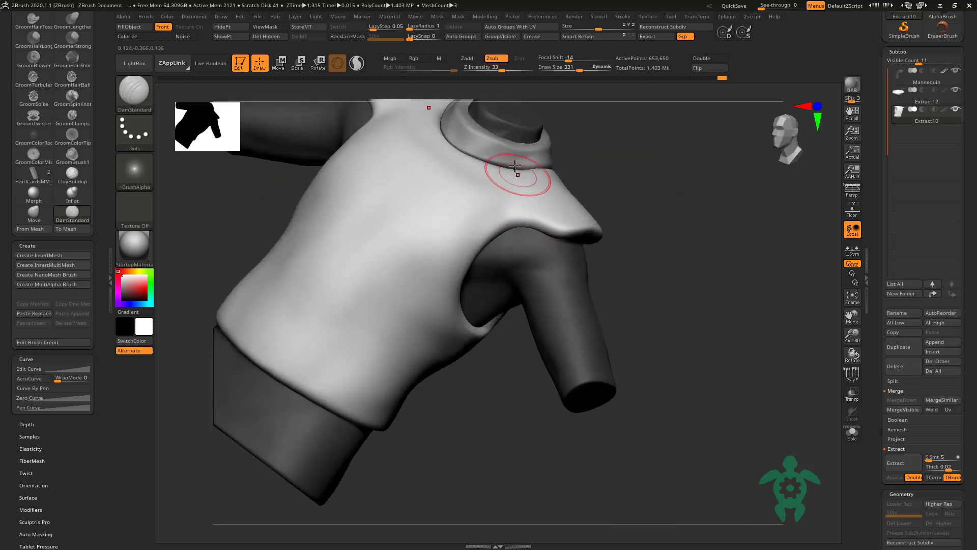
mouse_move(522, 214)
right_mouse_down()
mouse_move(548, 237)
mouse_move(578, 230)
right_mouse_up()
mouse_move(638, 223)
right_mouse_down()
mouse_move(414, 192)
mouse_move(351, 101)
mouse_move(286, 299)
mouse_move(558, 345)
right_mouse_up()
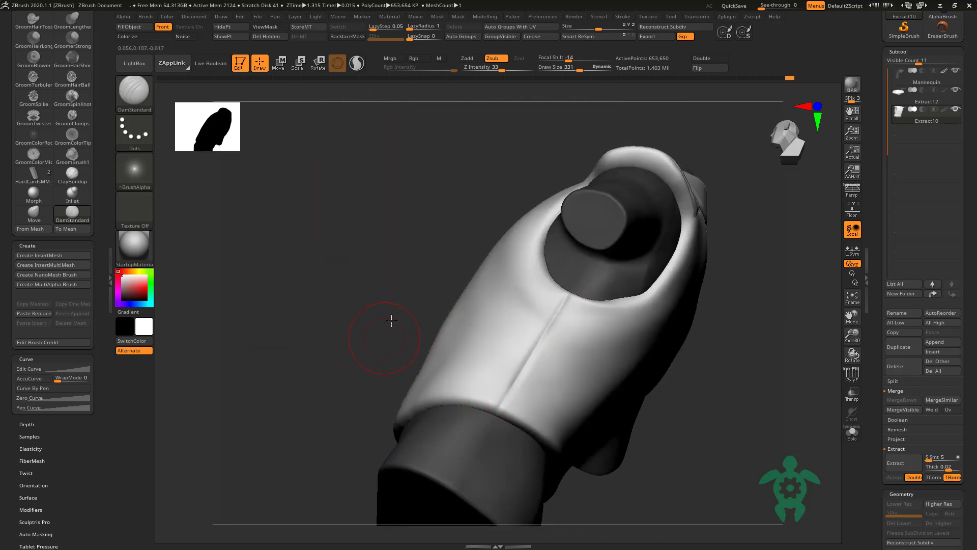
mouse_move(391, 323)
right_mouse_down()
mouse_move(480, 371)
mouse_move(549, 271)
right_mouse_up()
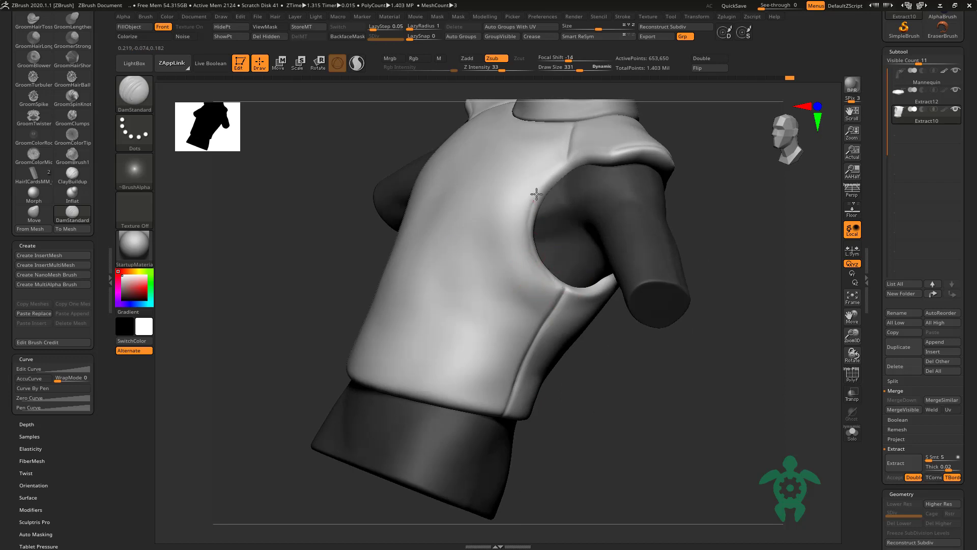
right_click_drag(644, 376, 568, 294)
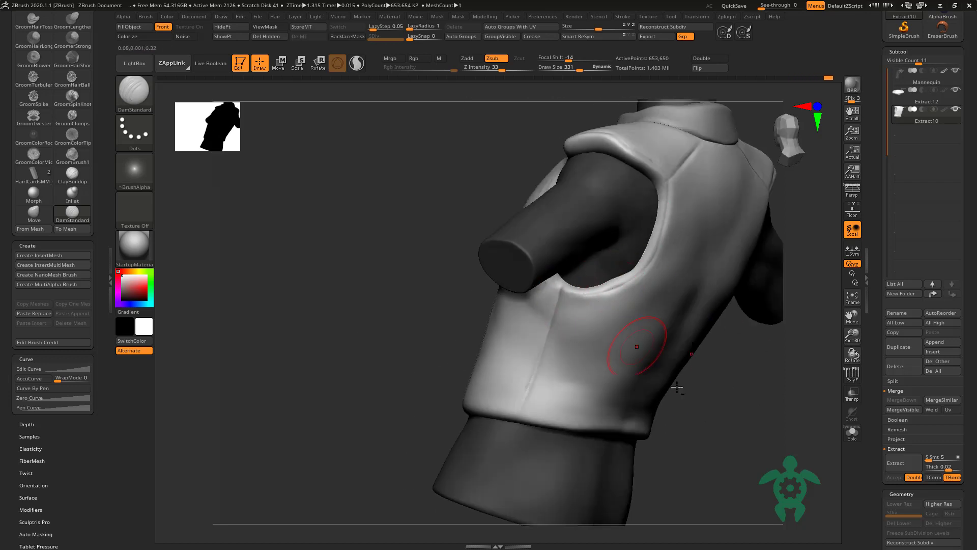
mouse_move(677, 386)
right_mouse_down()
mouse_move(489, 270)
mouse_move(353, 168)
mouse_move(362, 178)
mouse_move(563, 168)
right_mouse_up()
left_click(570, 169, "alt")
Step: Switch to the Move brush, review the vest's side, and make Extract10 active
key("b")
key("m")
key("v")
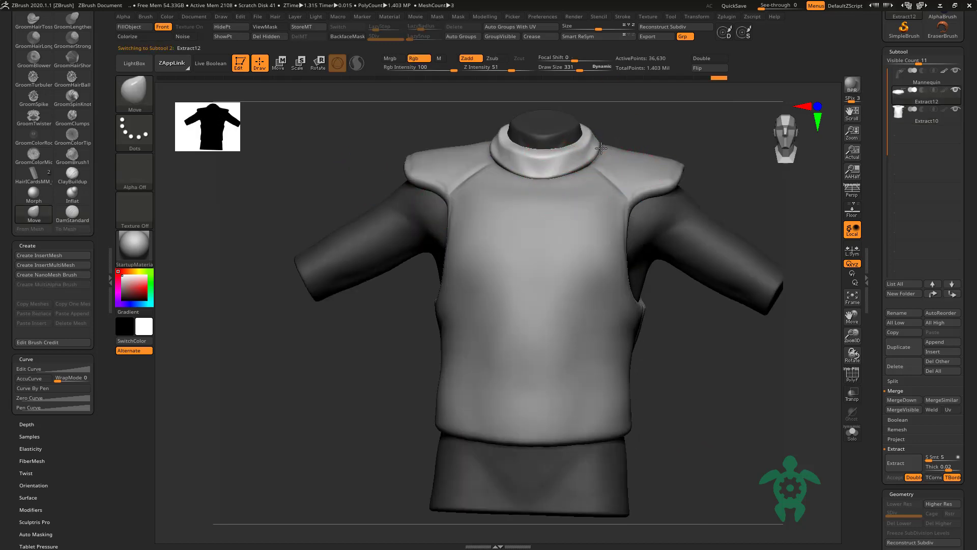
mouse_move(601, 152)
right_mouse_down()
mouse_move(397, 146)
mouse_move(458, 274)
mouse_move(433, 264)
mouse_move(539, 211)
right_mouse_up()
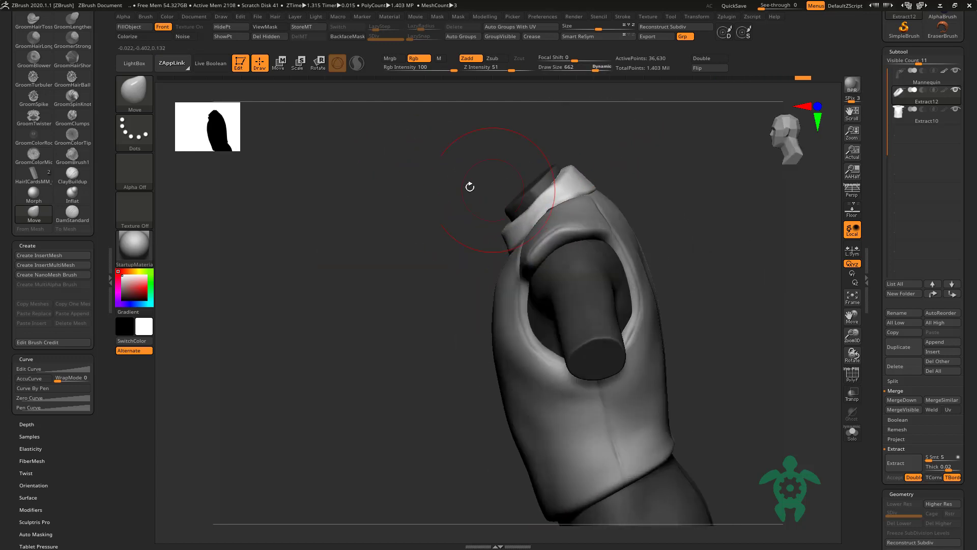
mouse_move(470, 186)
right_mouse_down()
mouse_move(571, 226)
mouse_move(572, 203)
right_mouse_up()
left_click(565, 218, "alt")
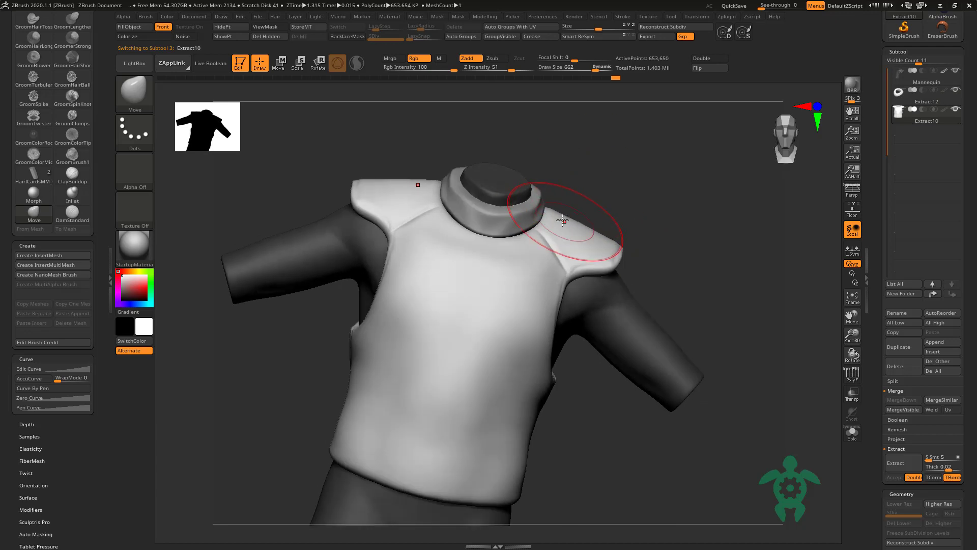
right_click_drag(615, 244, 611, 172, "ctrl")
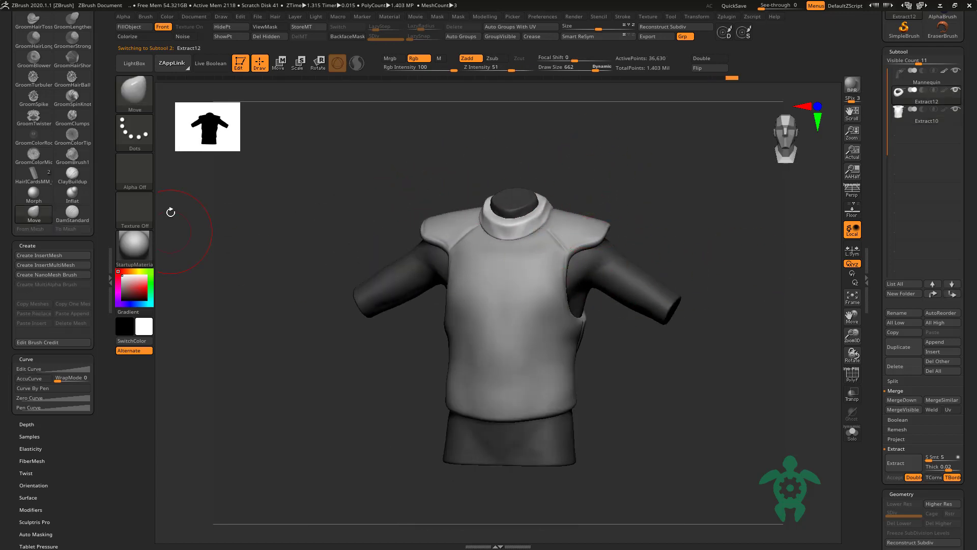
mouse_move(225, 243)
left_mouse_down()
mouse_move(303, 230)
mouse_move(310, 255)
left_mouse_up()
Step: Return to the DamStandard brush and orbit the vest, reselecting Extract10
key("b")
key("d")
key("s")
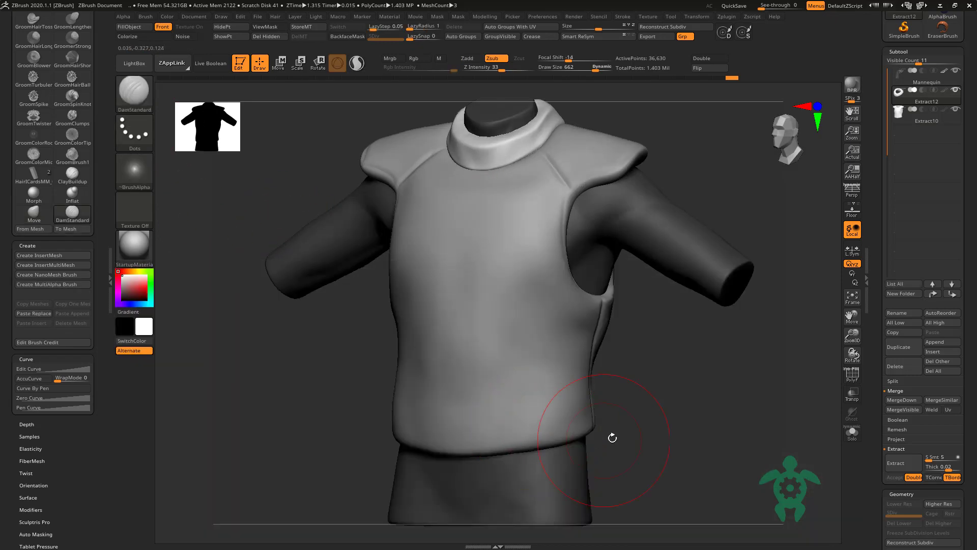
left_click_drag(612, 437, 590, 380)
left_click(580, 393, "alt")
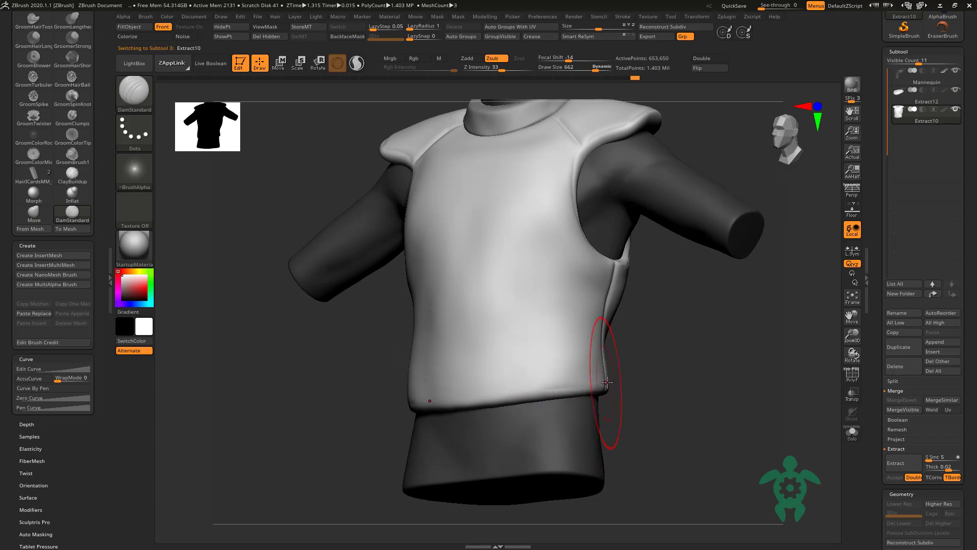
left_click_drag(367, 290, 393, 305)
left_click_drag(582, 429, 437, 382)
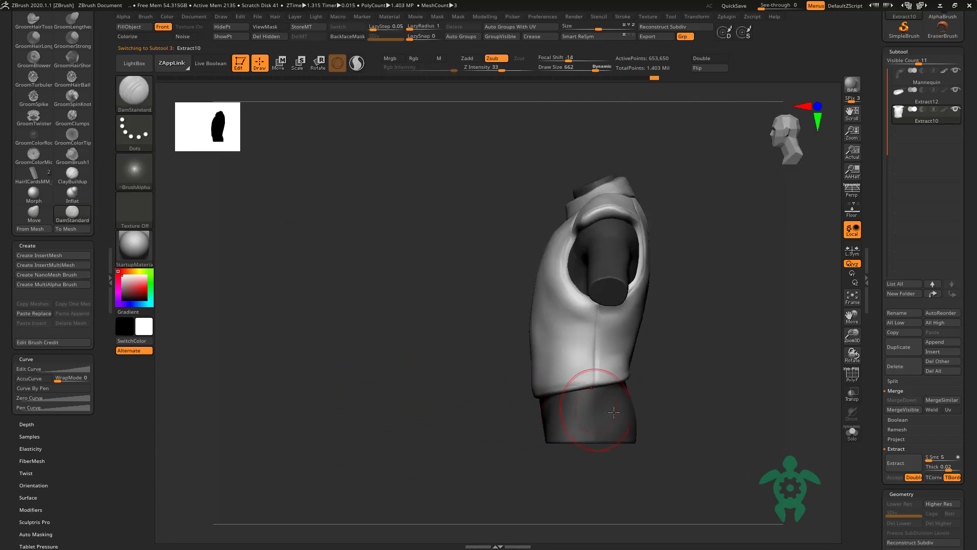
Step: Select the Mannequin subtool and turn on Solo to show the bare torso
key("ctrl+shift")
mouse_move(338, 284)
left_mouse_down()
mouse_move(542, 379)
mouse_move(407, 367)
left_mouse_up()
left_click(547, 420, "alt")
left_click(852, 431)
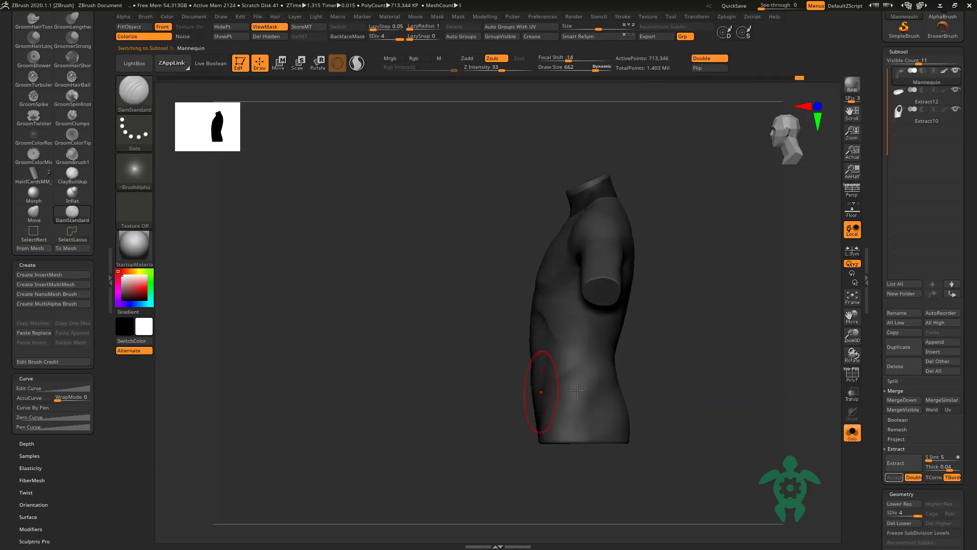
Step: Mask bands on both waist sides and extract them as the new Extract14 piece
left_click_drag(635, 340, 544, 378, "ctrl")
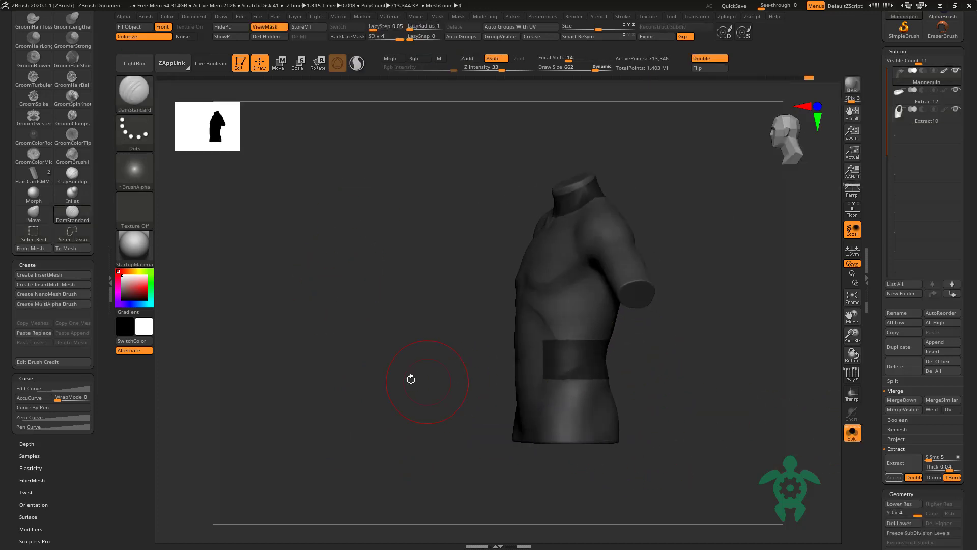
left_click_drag(410, 376, 535, 330)
key("space")
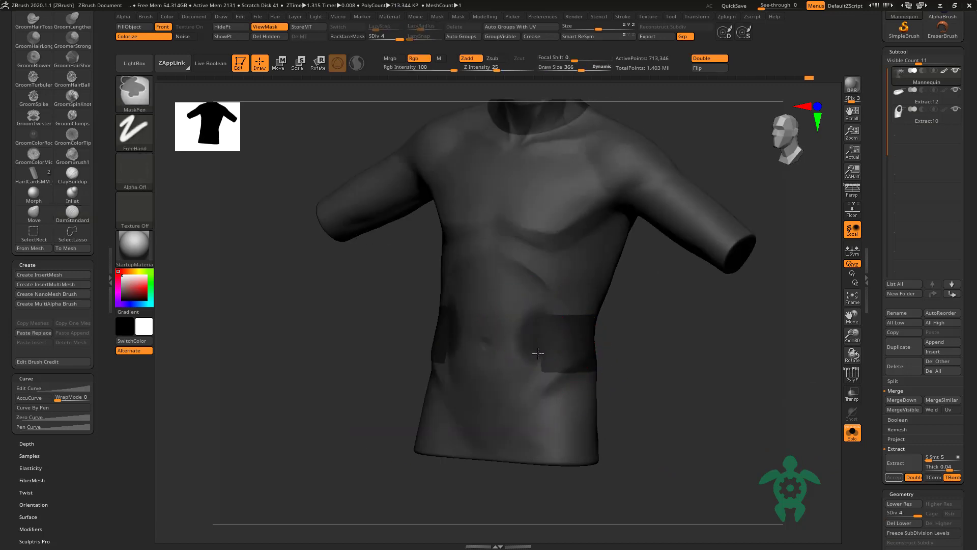
key("space")
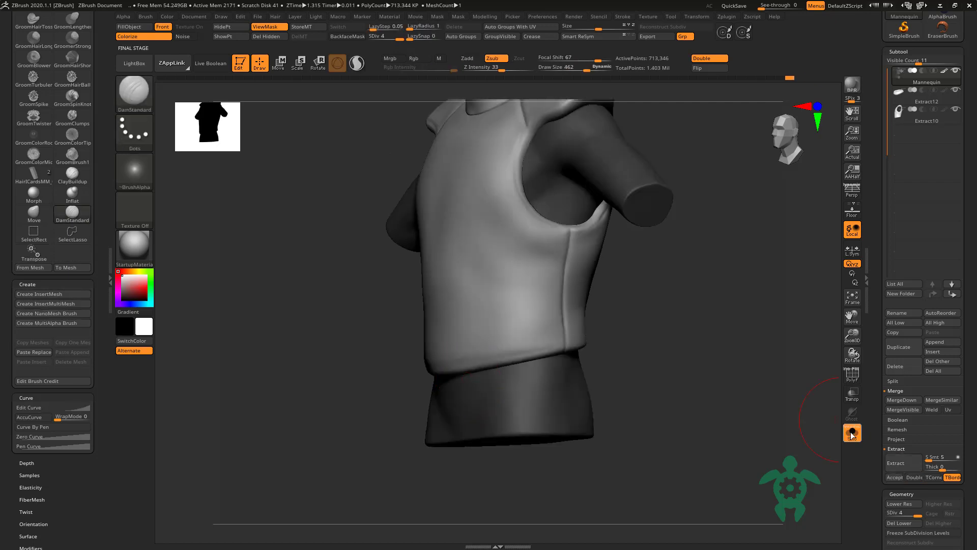
left_click(895, 478)
Step: Inspect the extracted side panels with Solo and PolyF, then show all pieces again
left_click(852, 432)
mouse_move(742, 371)
left_mouse_down()
mouse_move(674, 356)
mouse_move(795, 372)
mouse_move(727, 388)
mouse_move(752, 410)
mouse_move(613, 303)
mouse_move(707, 275)
left_mouse_up()
key("shift+f")
key("shift+f")
left_click(852, 432)
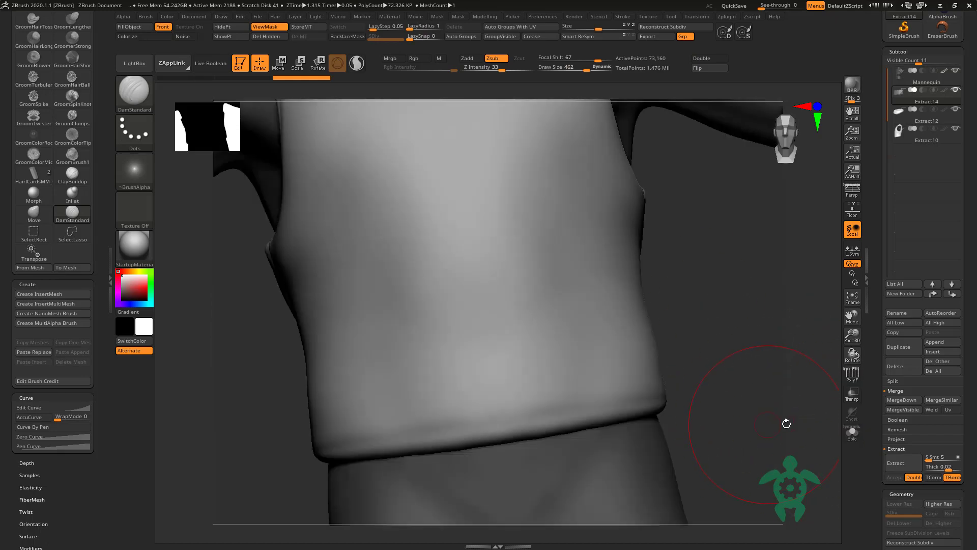
Step: Hide the vest, solo the side panels with PolyF, run ZRemesher, then turn Solo off
left_click(955, 88)
key("f")
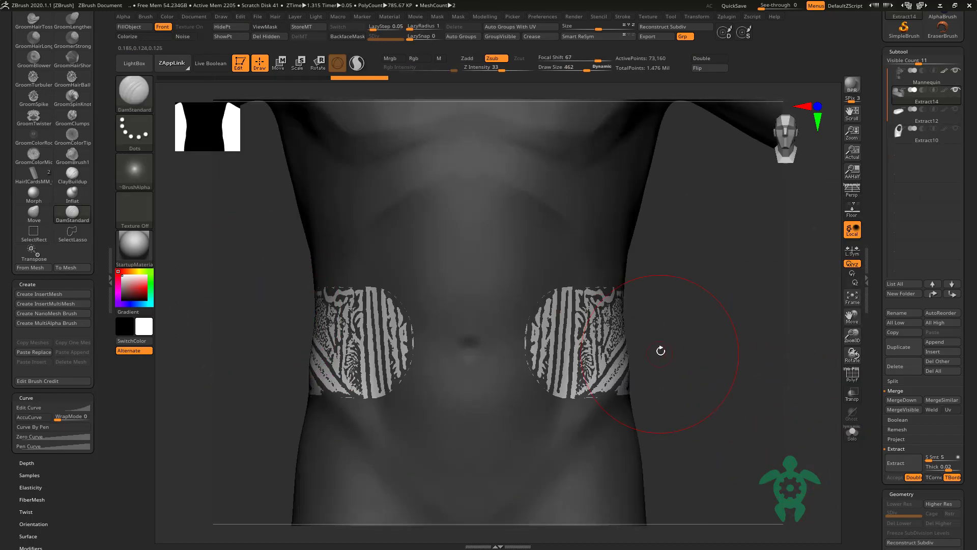
left_click_drag(872, 444, 872, 177)
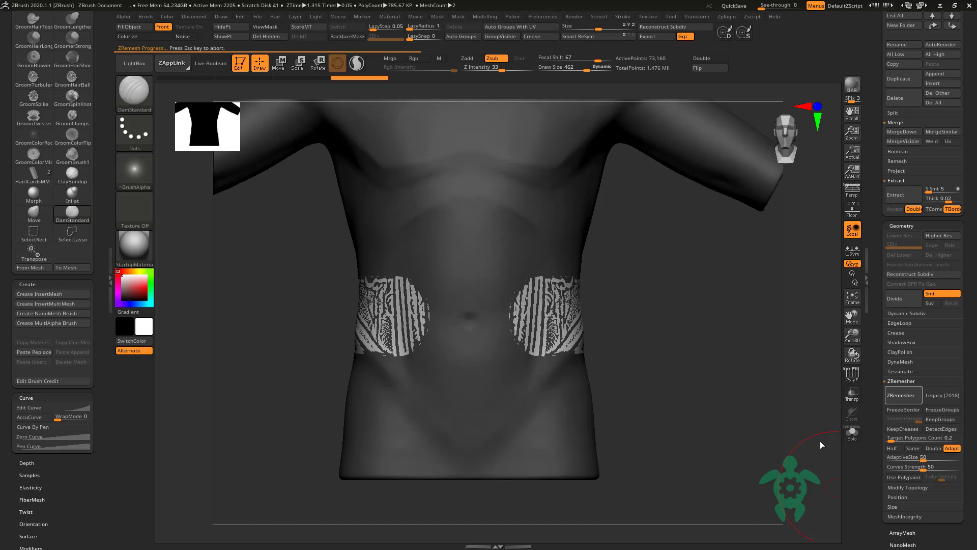
left_click(852, 433)
left_click(852, 374)
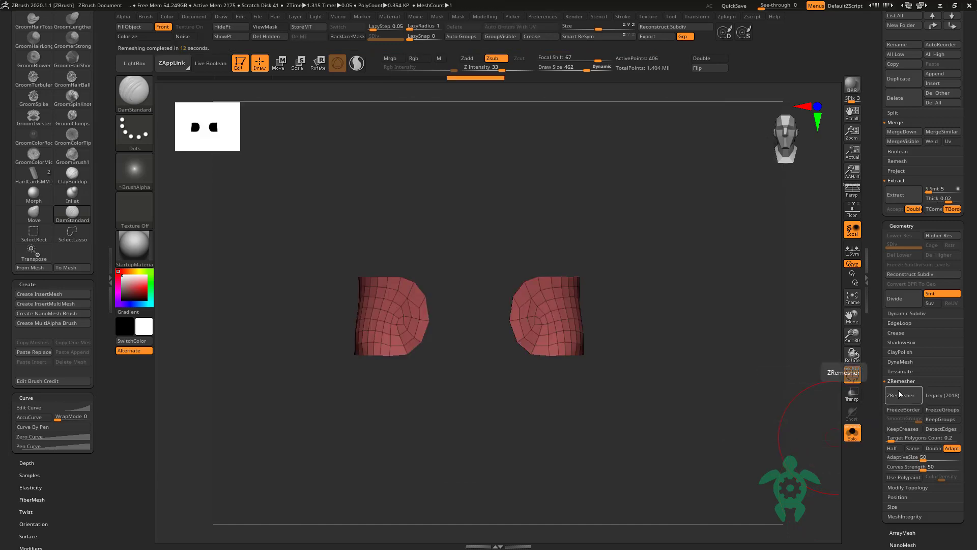
left_click(901, 395)
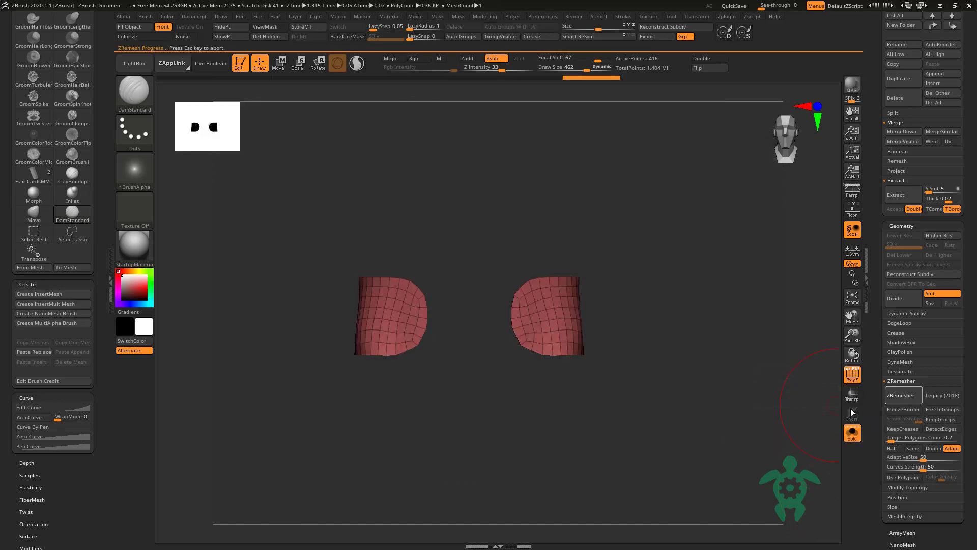
mouse_move(834, 411)
left_mouse_down()
mouse_move(753, 428)
mouse_move(567, 414)
mouse_move(273, 255)
mouse_move(835, 410)
left_mouse_up()
left_click(851, 433)
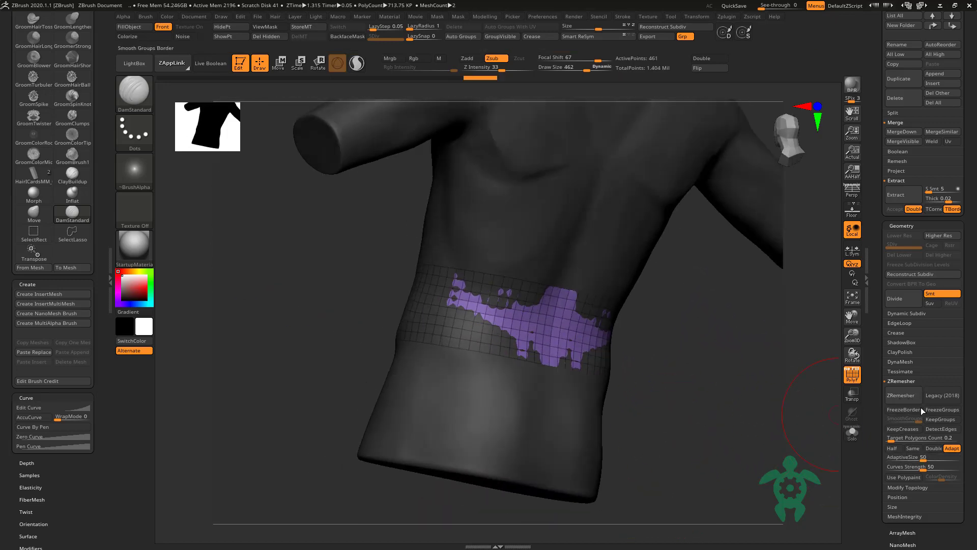
Step: Collapse the ZRemesher settings and switch to the Move brush at Draw Size 913
left_click(900, 380)
key("w")
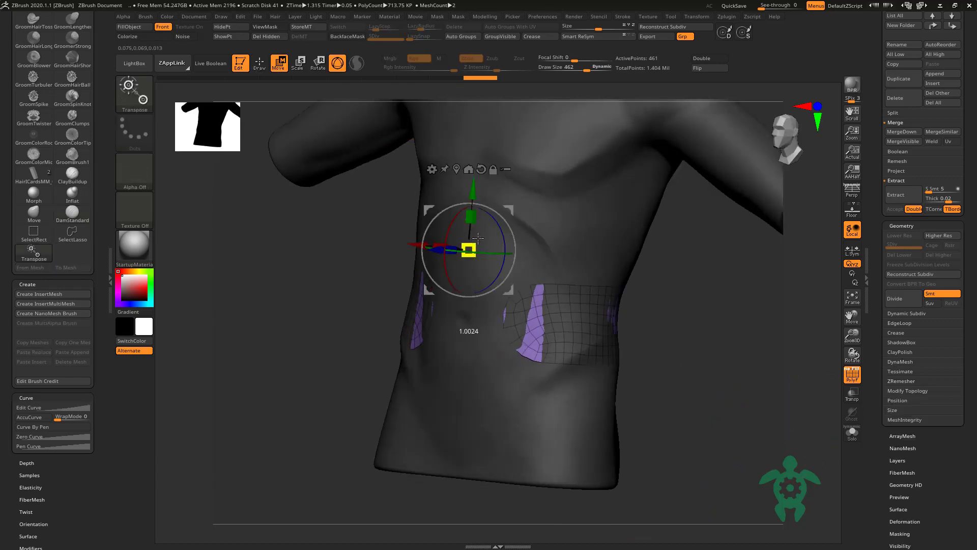
left_click_drag(696, 322, 666, 319)
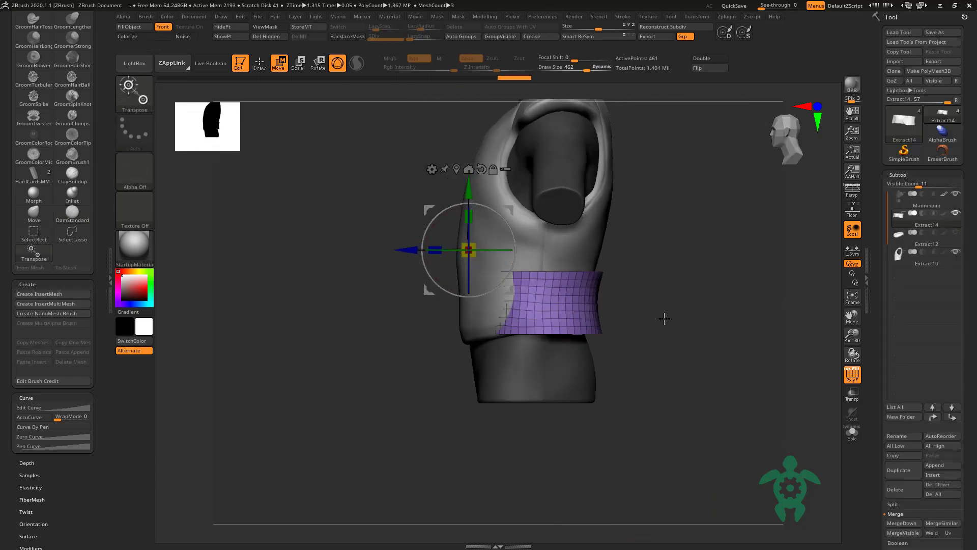
key("q")
key("b")
key("m")
key("v")
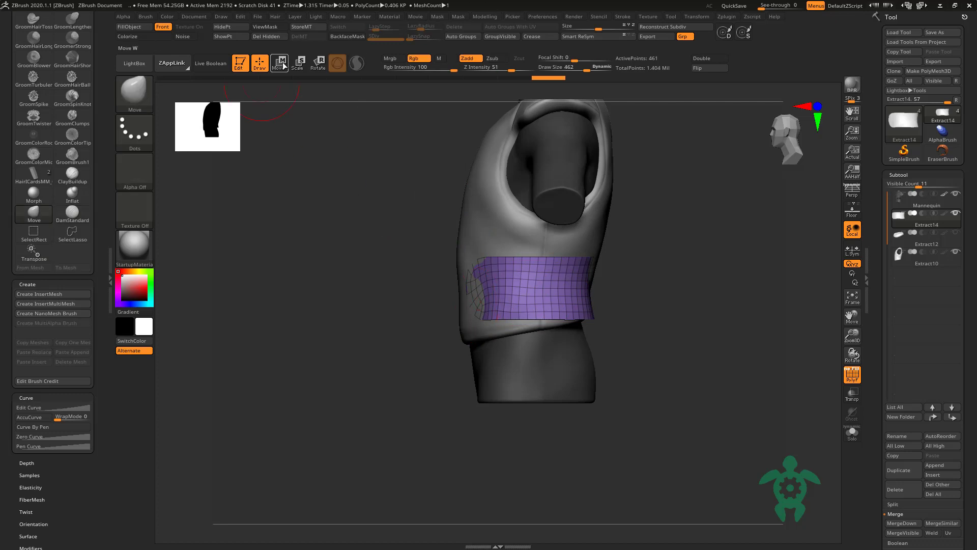
key("w")
key("q")
key("space")
left_click_drag(499, 246, 509, 246)
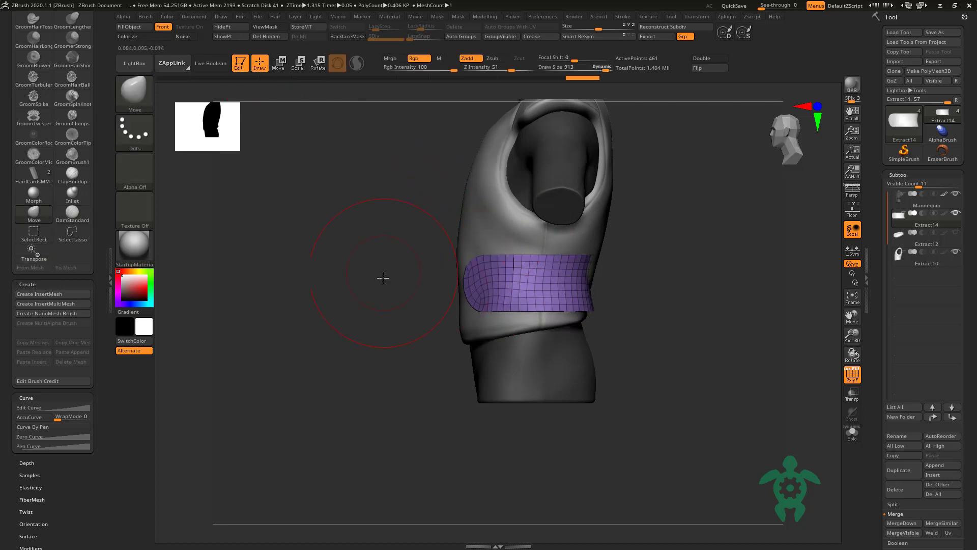
Step: Orbit around the torso and pull the side panels into place over the vest's flanks
left_click_drag(381, 278, 648, 283)
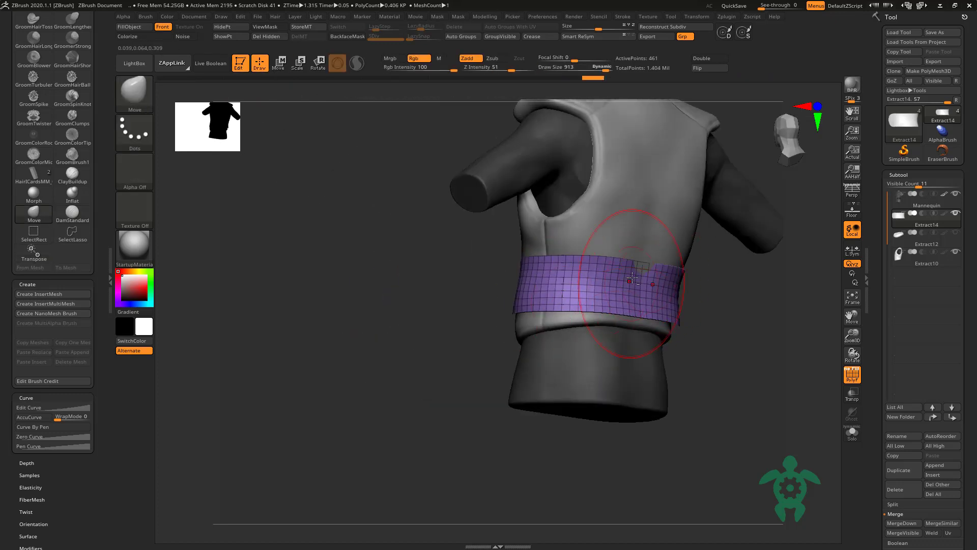
mouse_move(634, 218)
left_mouse_down()
mouse_move(534, 251)
mouse_move(546, 240)
mouse_move(581, 249)
mouse_move(524, 240)
mouse_move(469, 283)
left_mouse_up()
key("space")
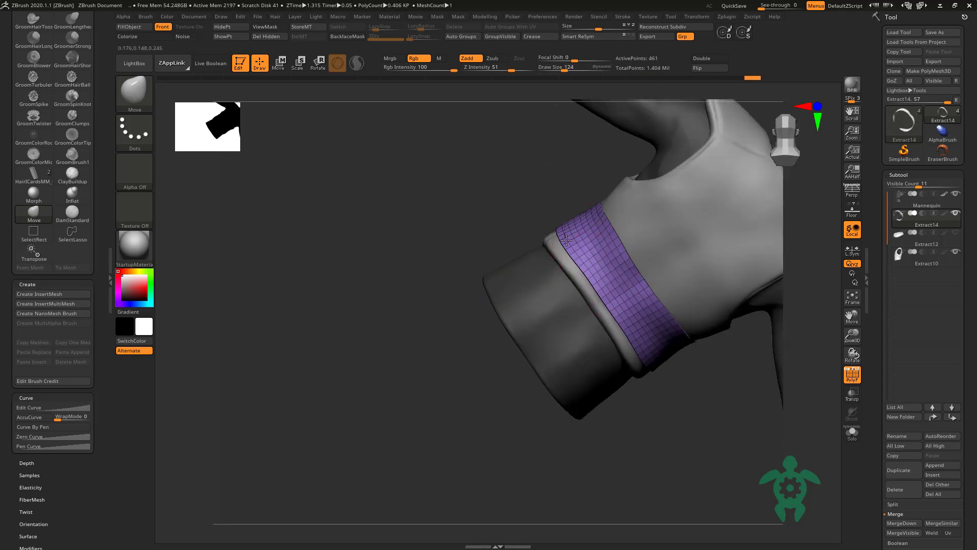
mouse_move(474, 224)
left_mouse_down()
mouse_move(442, 220)
mouse_move(696, 321)
mouse_move(662, 320)
left_mouse_up()
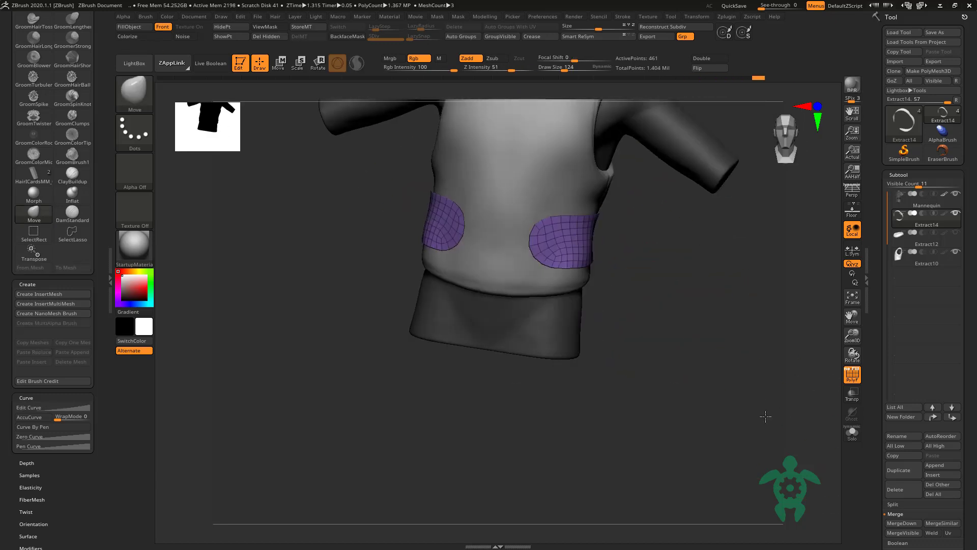
mouse_move(763, 414)
left_mouse_down()
mouse_move(722, 358)
mouse_move(753, 349)
mouse_move(741, 338)
mouse_move(758, 375)
mouse_move(817, 403)
left_mouse_up()
scroll(899, 456, "down", 5)
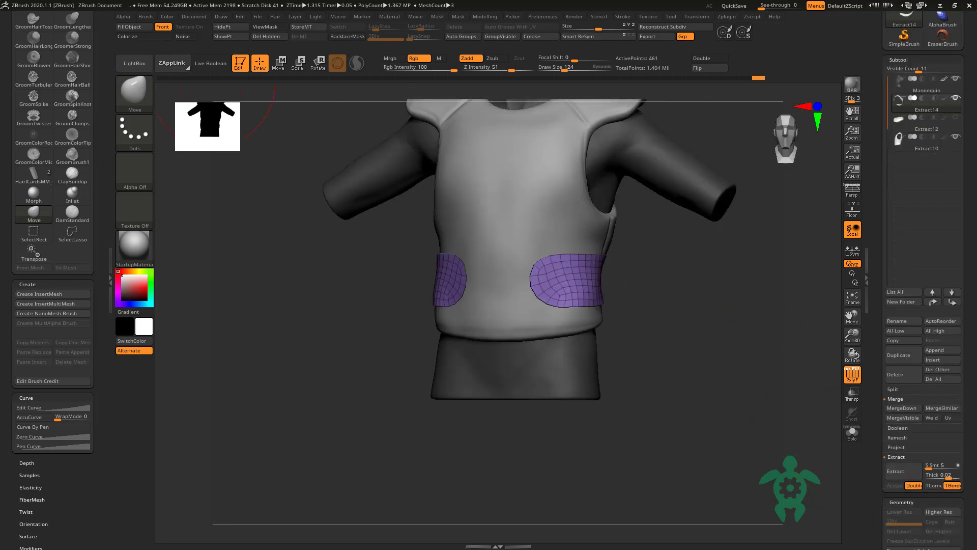
left_click_drag(738, 433, 814, 439)
Step: Thicken the waist patches with EdgeLoop Panel Loops at Bevel 50, re-applying it once
scroll(891, 390, "down", 10)
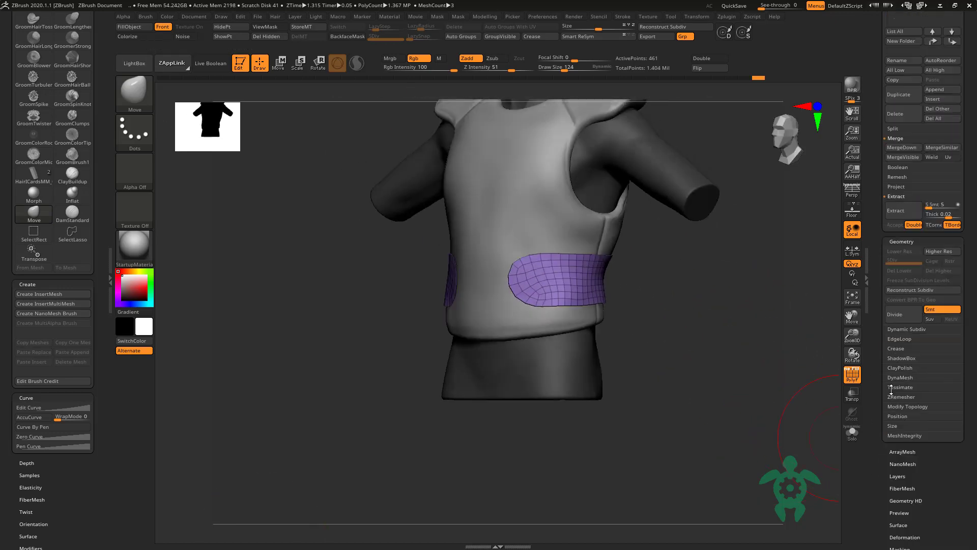
left_click(899, 339)
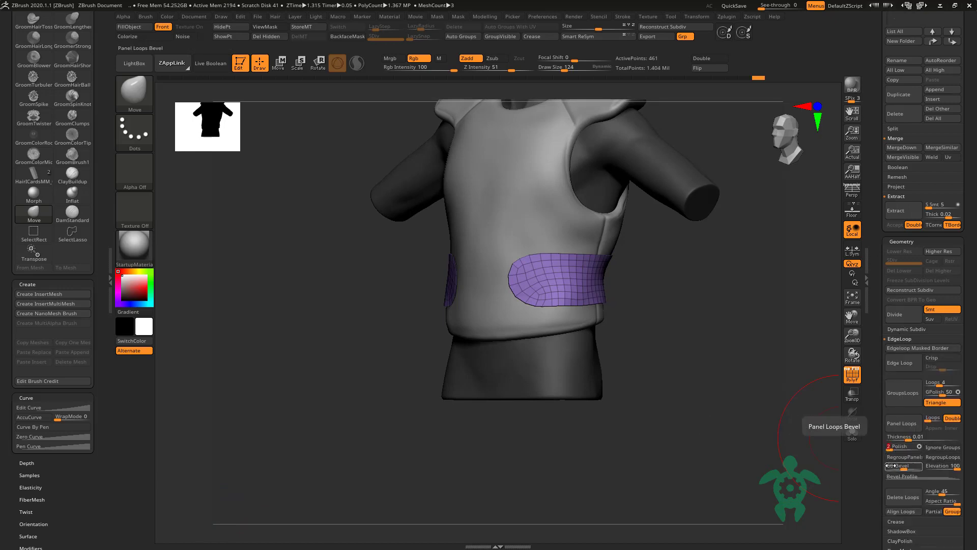
left_click(902, 422)
left_click_drag(794, 438, 761, 449, "shift")
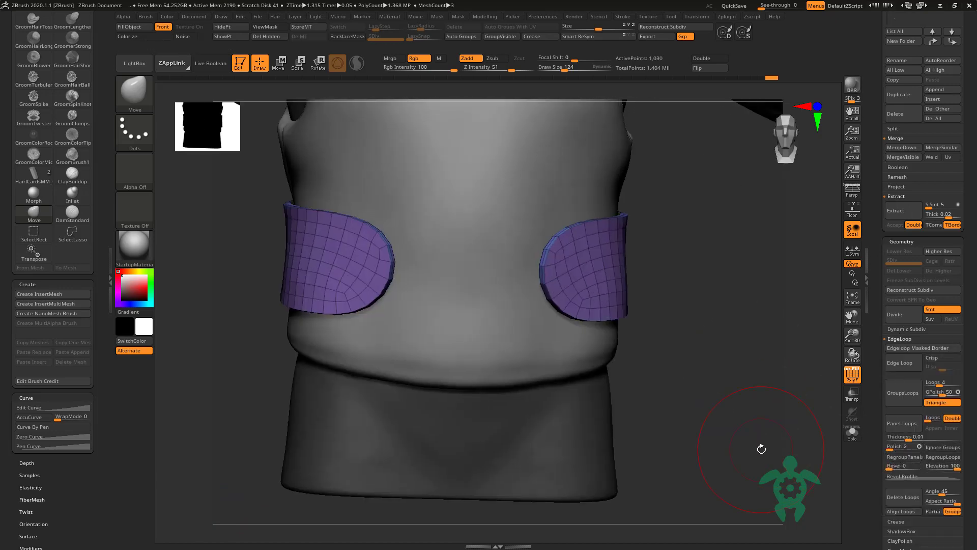
key("ctrl+z")
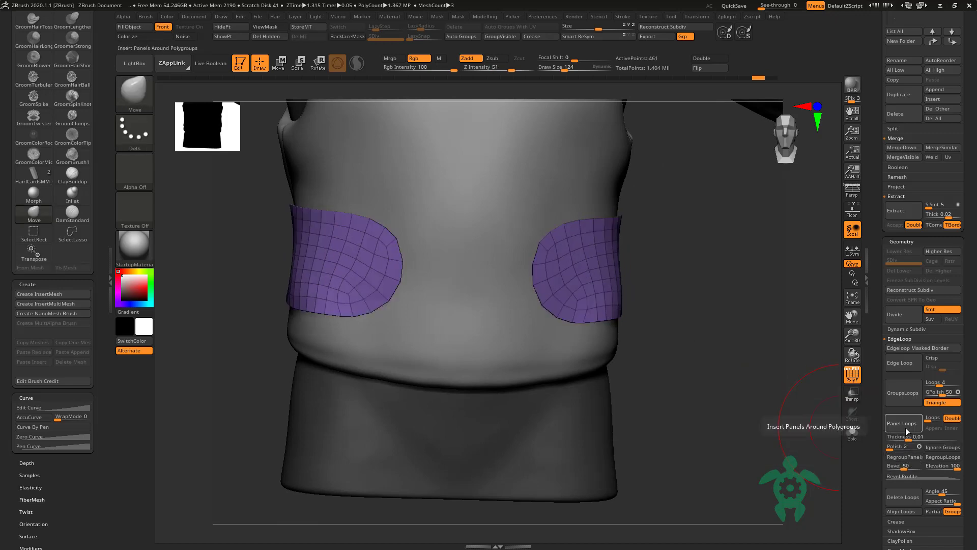
left_click(907, 431)
Step: Orbit around the new side panels and make the vest the active subtool
mouse_move(792, 404)
left_mouse_down()
mouse_move(814, 387)
mouse_move(679, 390)
left_mouse_up()
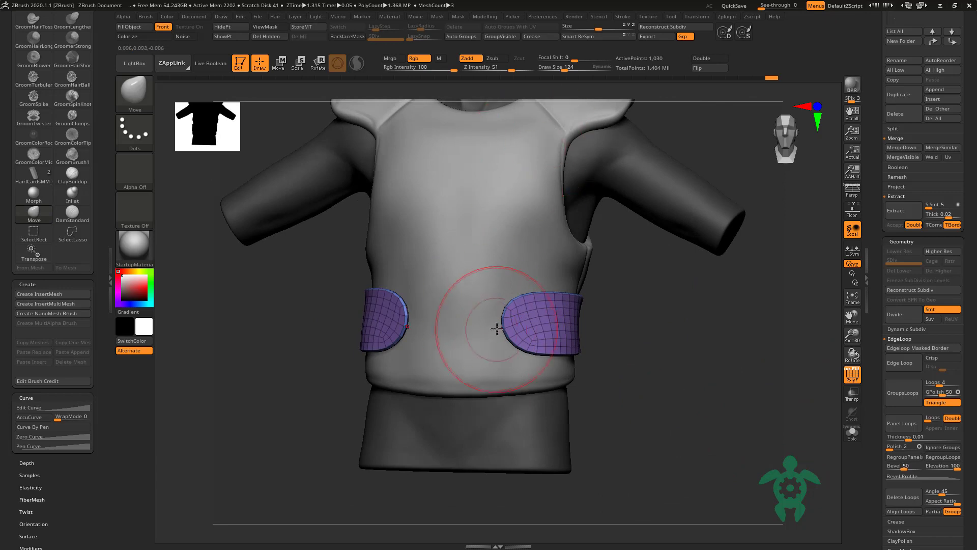
left_click_drag(604, 342, 615, 361)
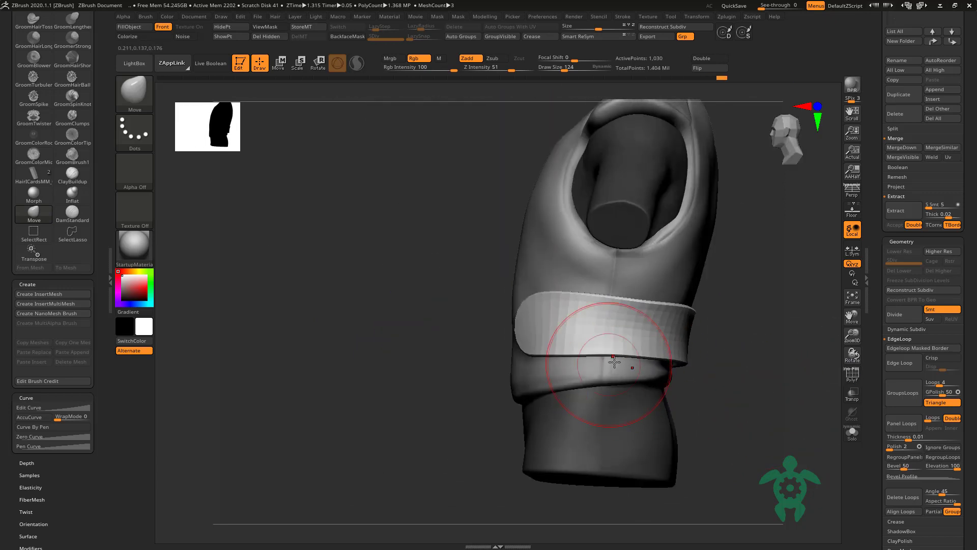
left_click(676, 318, "alt")
mouse_move(668, 381)
left_mouse_down()
mouse_move(715, 397)
mouse_move(484, 361)
mouse_move(440, 366)
mouse_move(667, 335)
left_mouse_up()
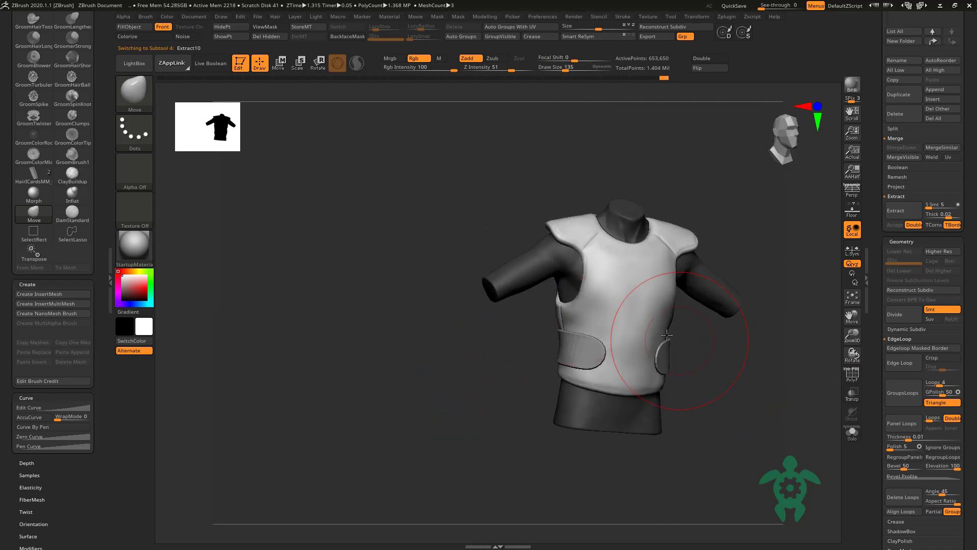
Step: Make the vest the active subtool and show it alone with Solo
left_click(594, 330, "alt")
left_click_drag(436, 327, 384, 293)
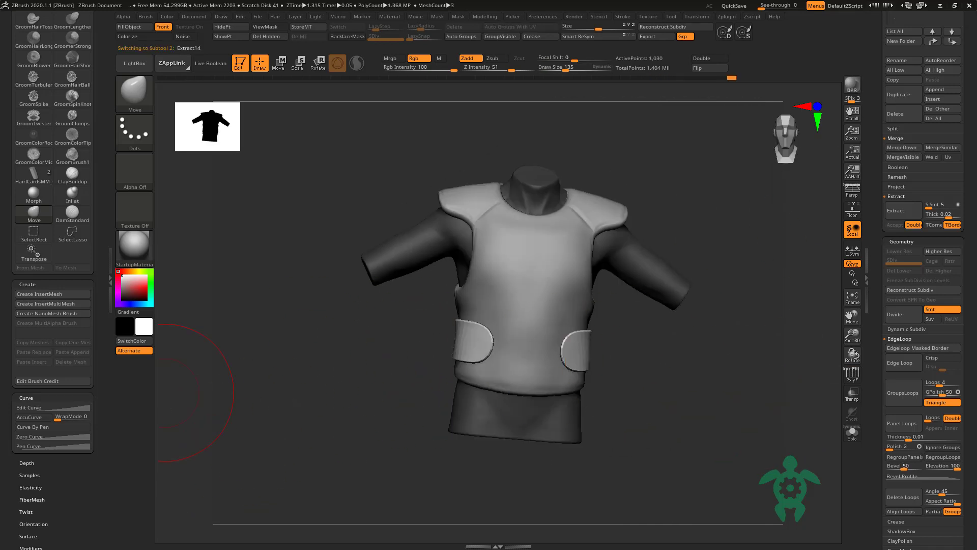
left_click_drag(665, 388, 725, 430)
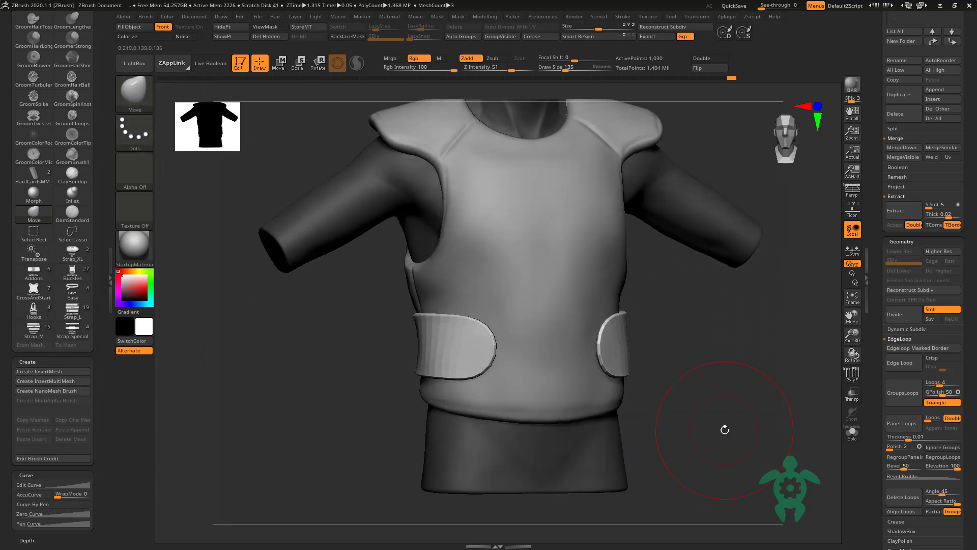
left_click(512, 251, "alt")
left_click(852, 432)
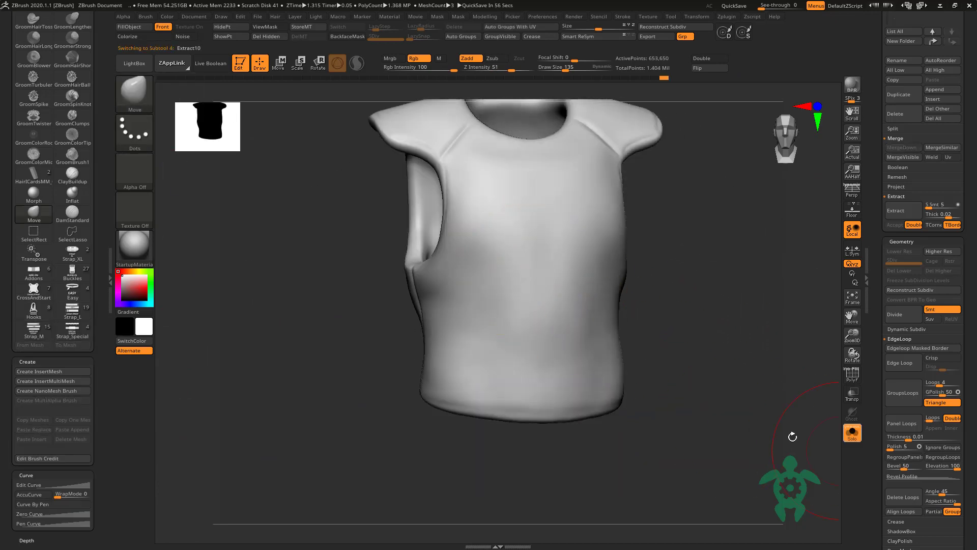
mouse_move(285, 306)
left_mouse_down()
mouse_move(329, 304)
mouse_move(283, 325)
mouse_move(323, 249)
left_mouse_up()
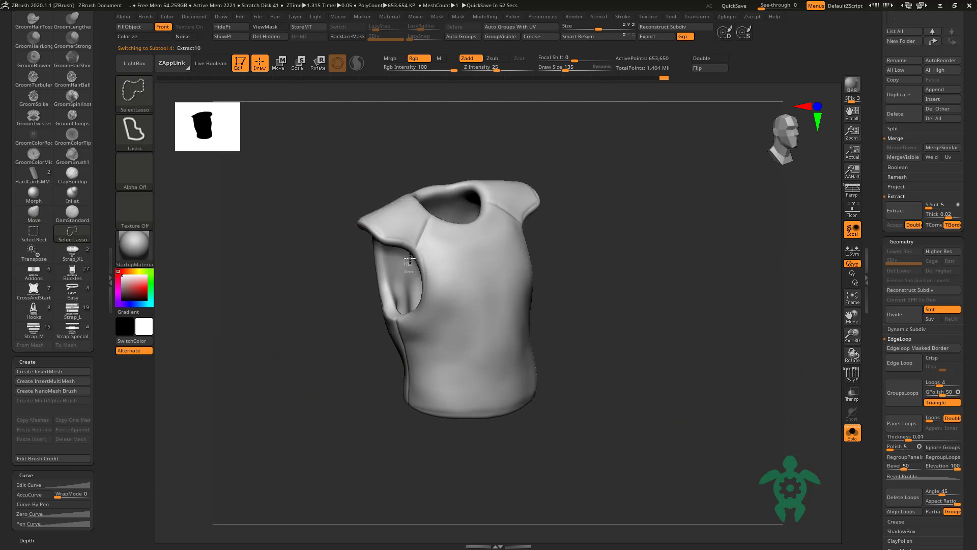
Step: Ctrl+Shift-drag to hide parts of the vest, leaving a single section visible
left_click_drag(426, 226, 304, 338, "ctrl+shift")
left_click_drag(359, 280, 497, 353)
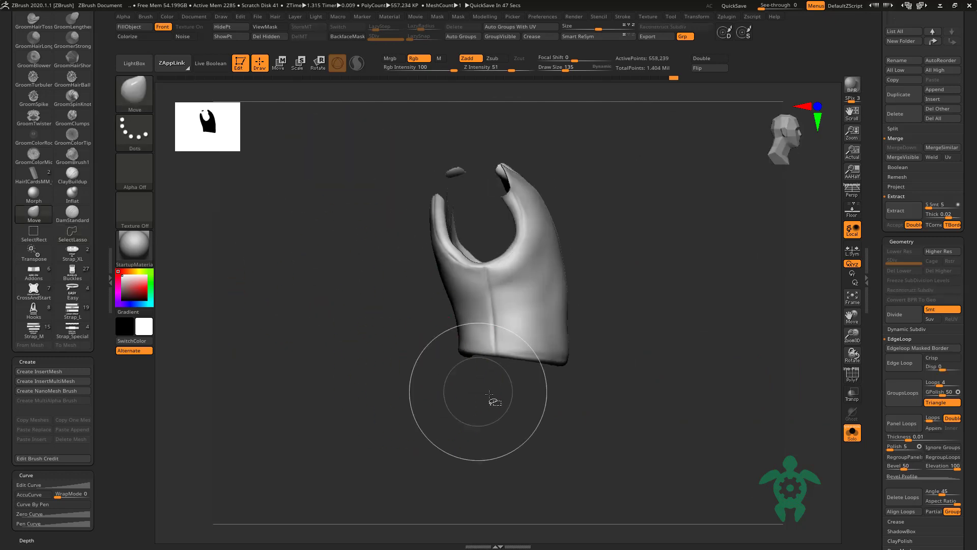
left_click_drag(485, 250, 479, 173)
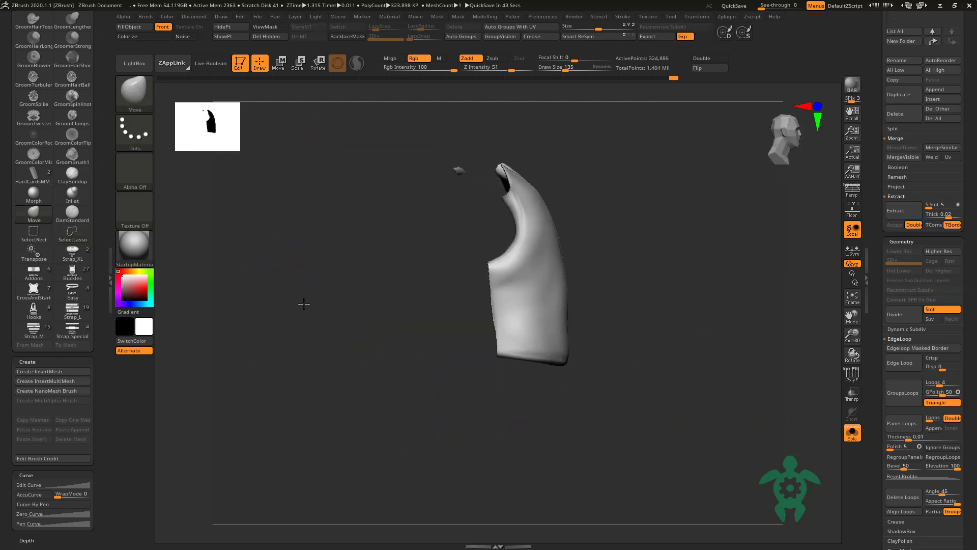
left_click_drag(398, 141, 423, 234, "ctrl+shift")
left_click_drag(357, 254, 368, 210)
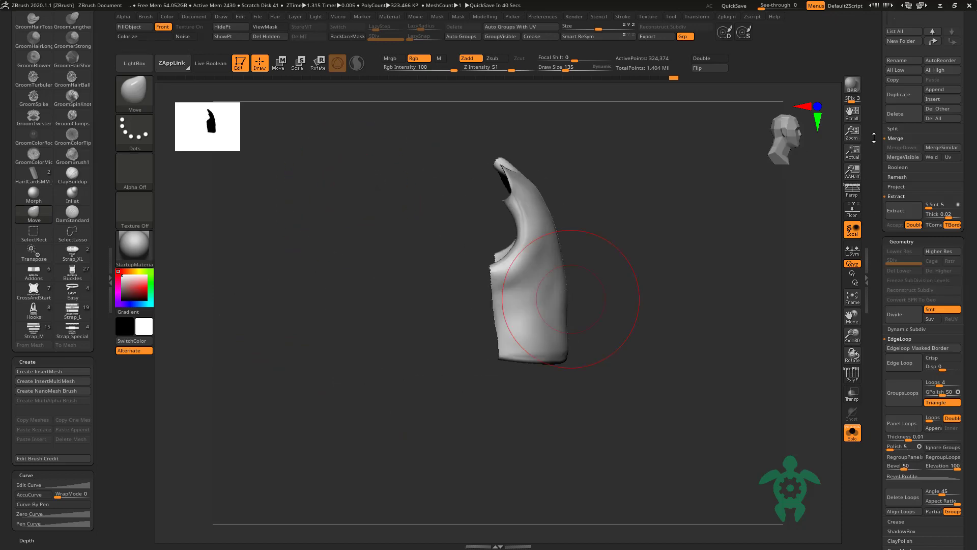
left_click_drag(873, 138, 874, 292)
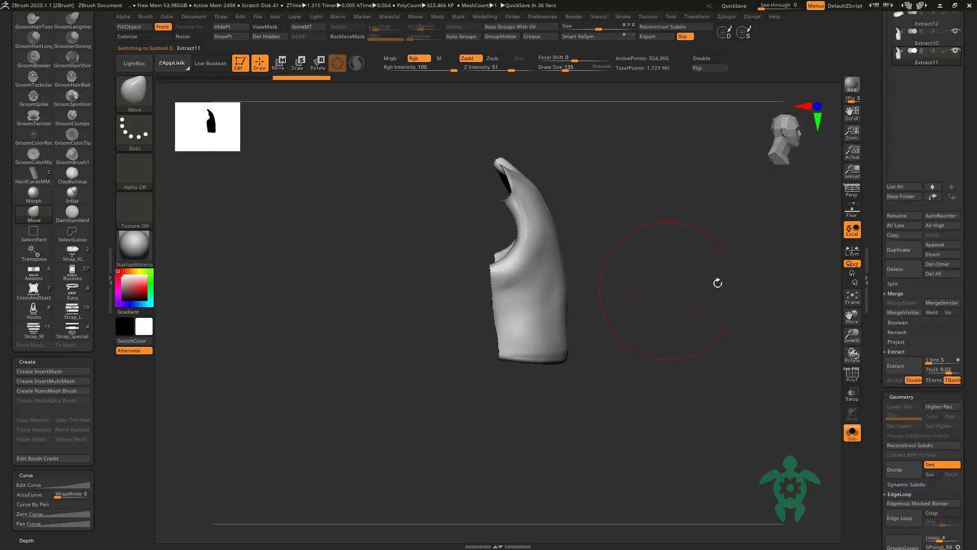
Step: DynaMesh the remaining section into a solid 46,128-point piece
scroll(883, 458, "down", 3)
scroll(880, 407, "down", 2)
scroll(885, 445, "down", 4)
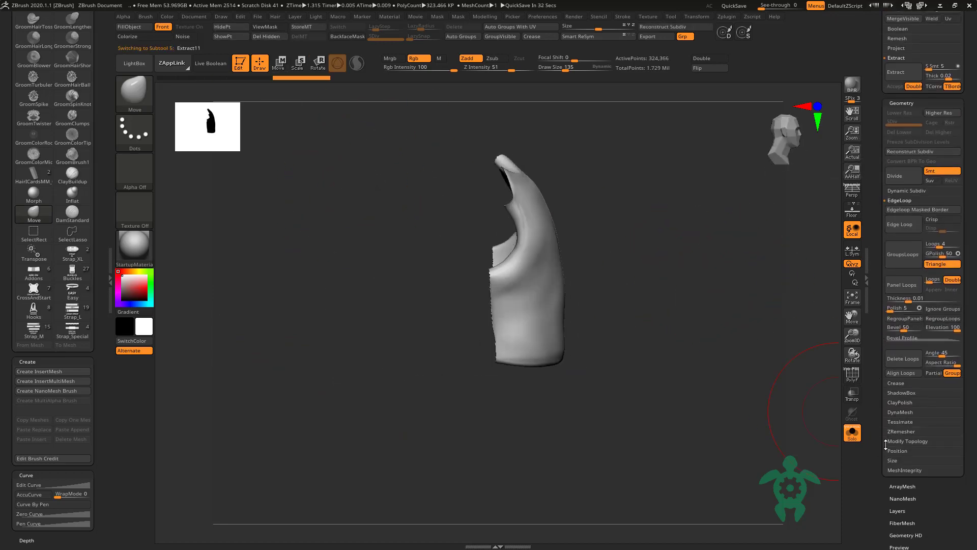
left_click(893, 413)
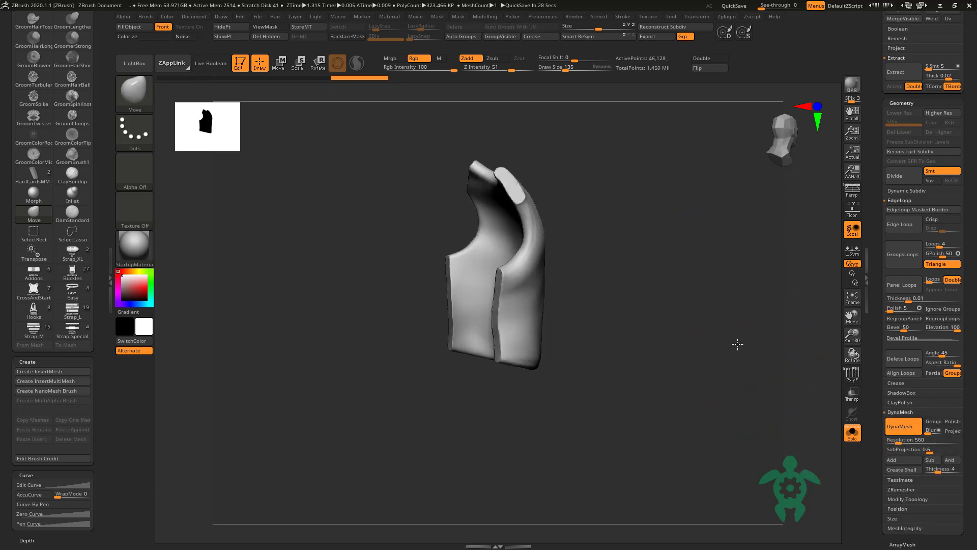
left_click(852, 374)
key("f")
Step: Orbit the remeshed piece, then unhide all pieces and view the full torso
left_click_drag(505, 191, 501, 147)
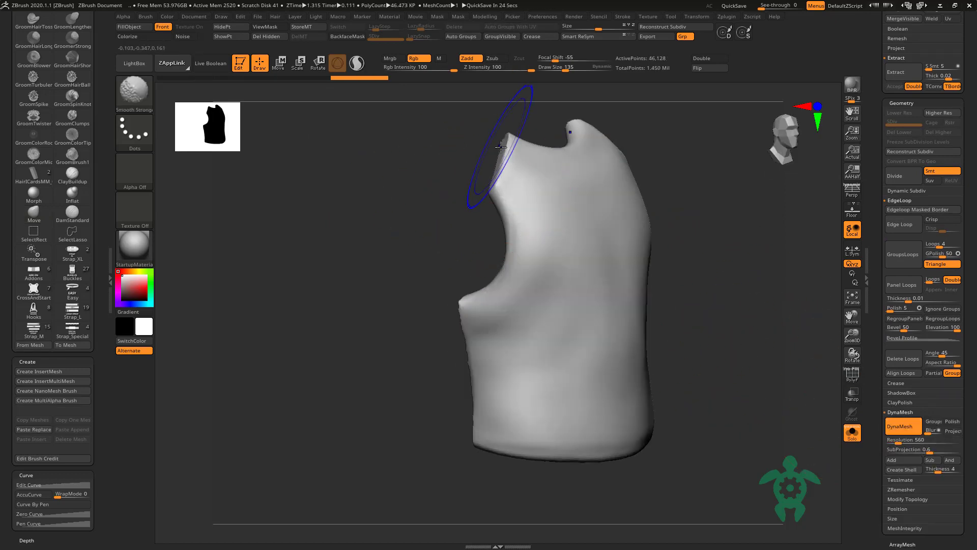
mouse_move(459, 304)
left_mouse_down()
mouse_move(426, 356)
mouse_move(451, 392)
mouse_move(356, 299)
left_mouse_up()
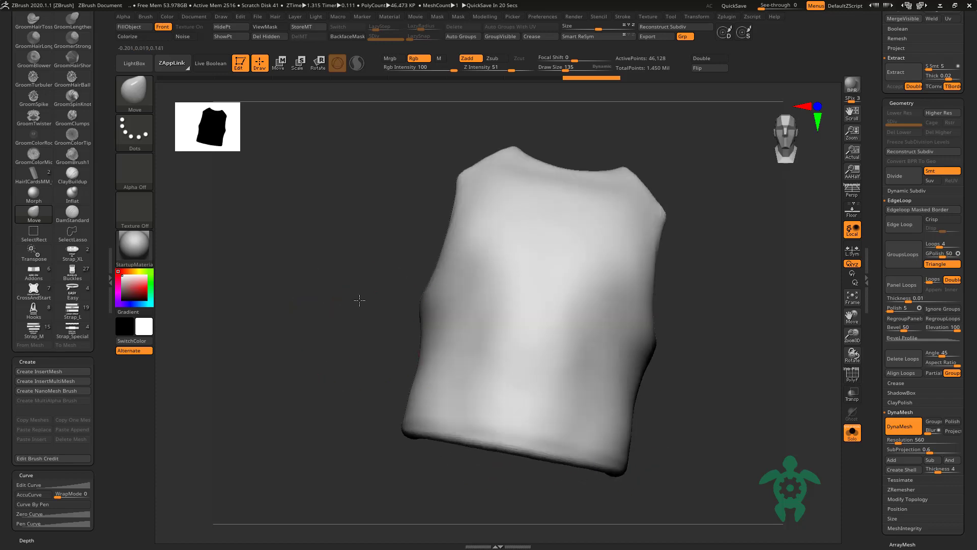
key("ctrl+shift+s")
left_click_drag(749, 341, 772, 191)
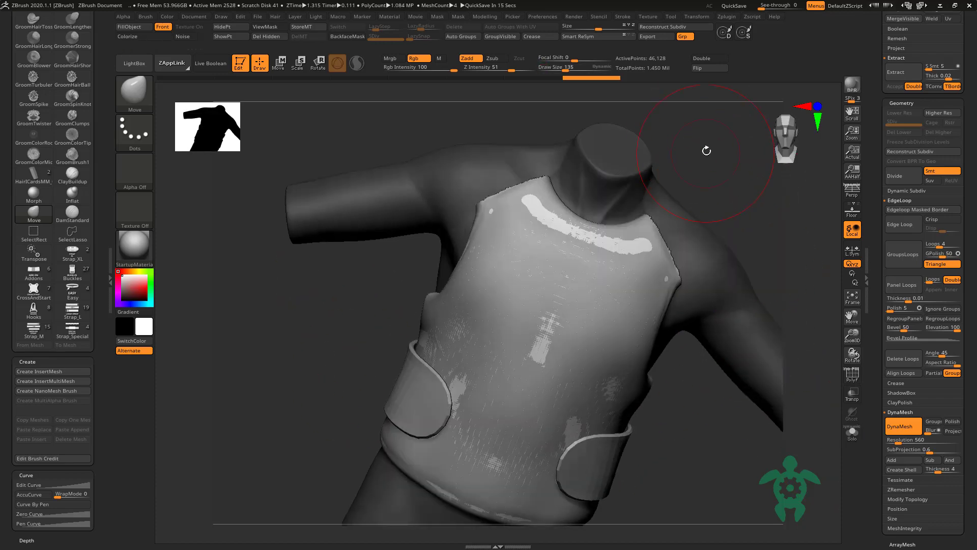
mouse_move(647, 200)
left_mouse_down()
mouse_move(785, 231)
mouse_move(750, 307)
mouse_move(724, 323)
mouse_move(422, 117)
mouse_move(611, 244)
left_mouse_up()
Step: Solo the vest and hide its sleeve region, splitting it off as a separate piece
left_click(852, 433)
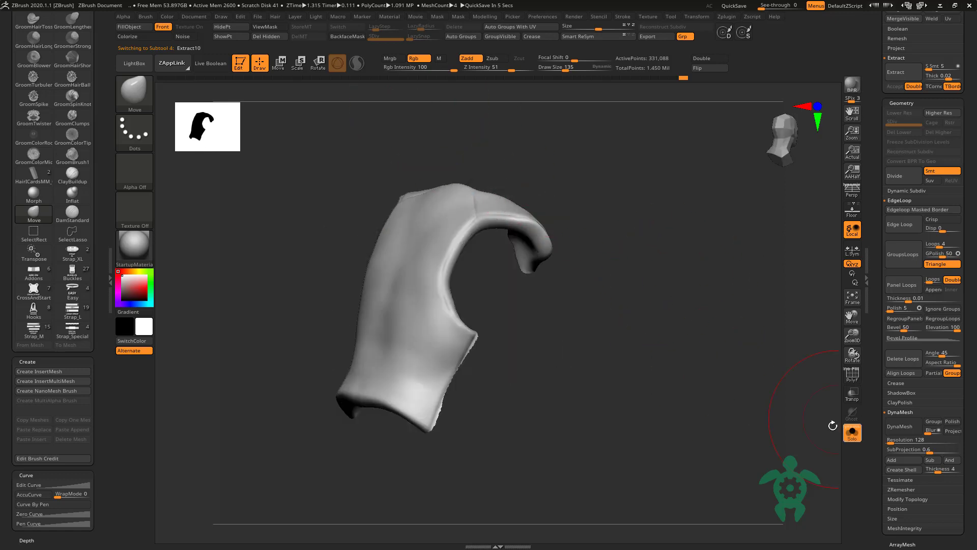
left_click_drag(482, 224, 486, 231, "ctrl+alt+shift")
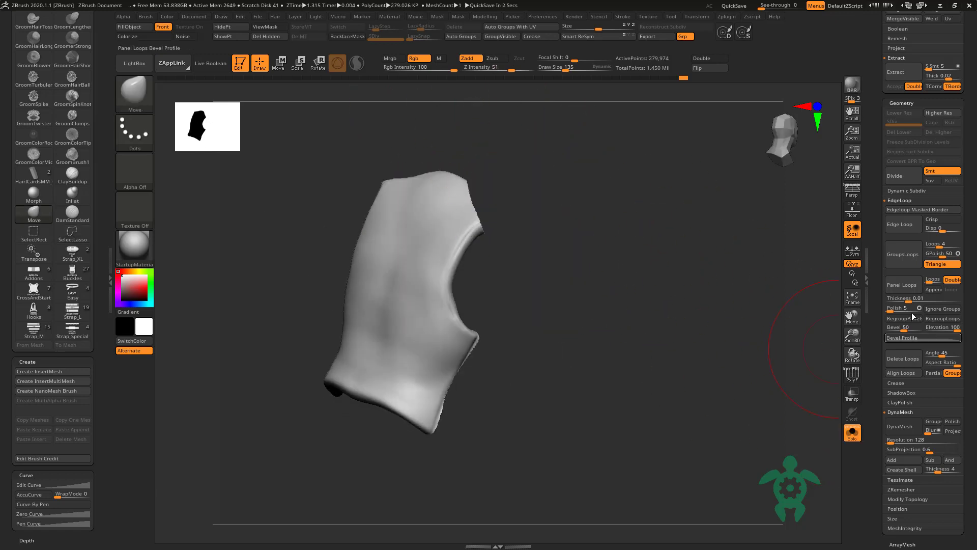
scroll(892, 214, "up", 5)
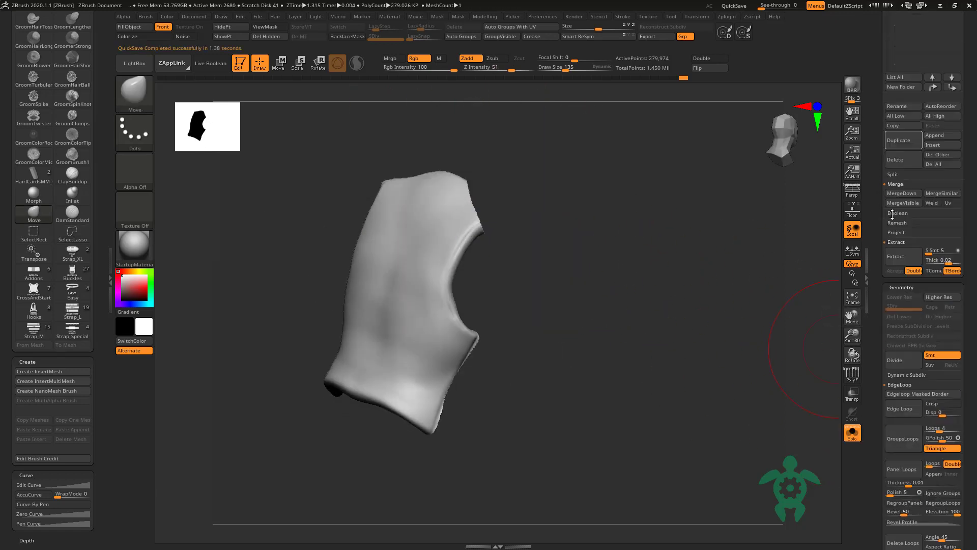
left_click_drag(769, 255, 667, 314)
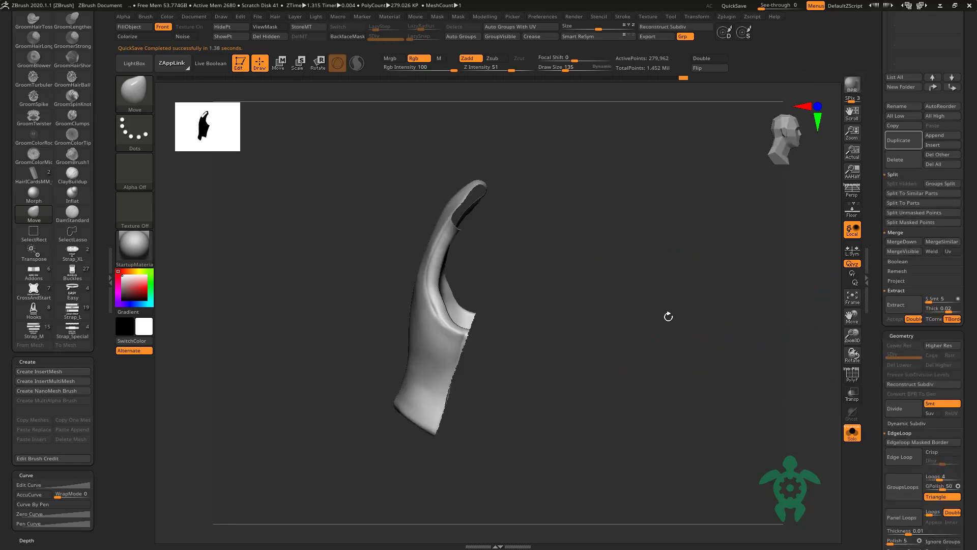
left_click(868, 384)
Step: Trial a DynaMesh at Resolution 528, then undo it to keep the dense mesh
scroll(880, 334, "down", 7)
left_click_drag(890, 355, 901, 353)
left_click(900, 339)
left_click_drag(741, 334, 399, 360)
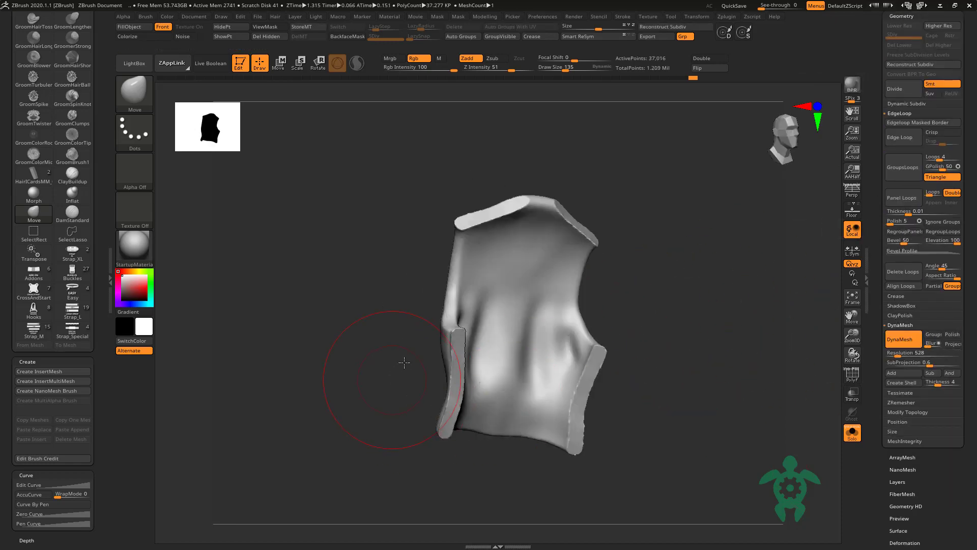
right_click(400, 360)
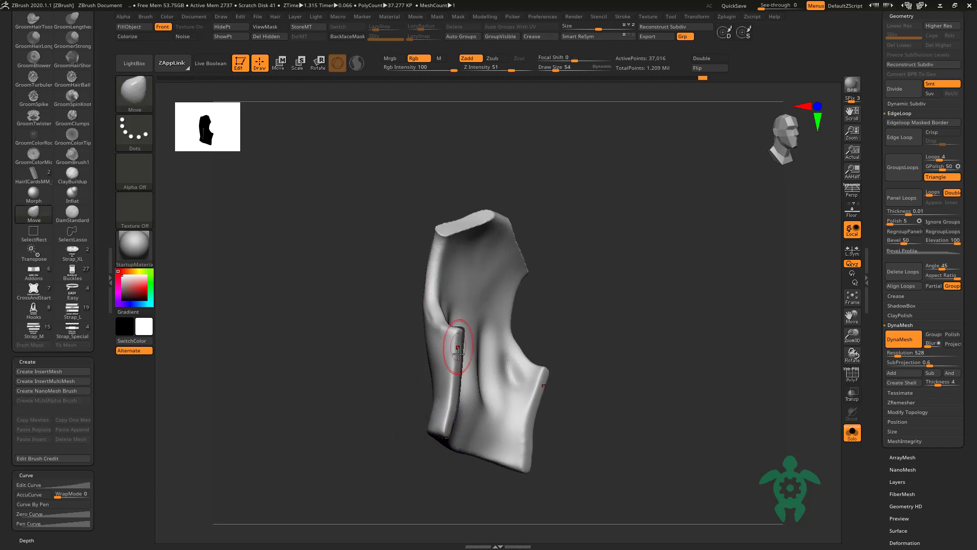
left_click_drag(418, 420, 530, 279)
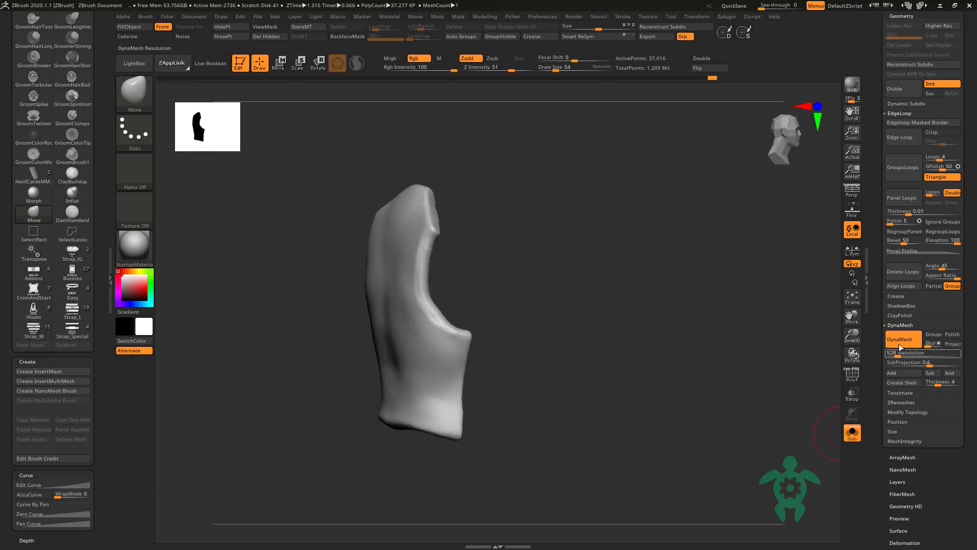
key("ctrl+z")
Step: Lasso-hide the lower vest and DynaMesh the shoulder pads at resolution 560
left_click_drag(817, 430, 471, 295)
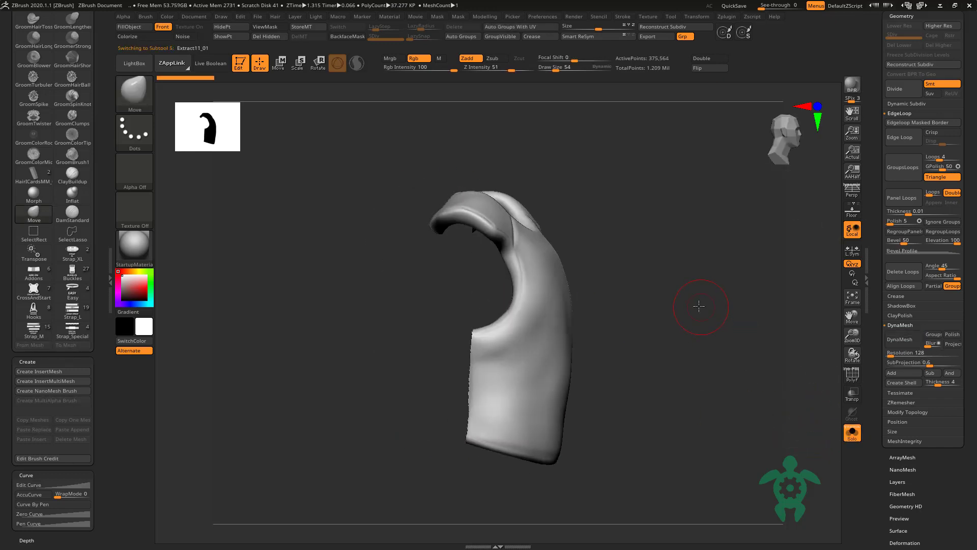
key("ctrl+shift")
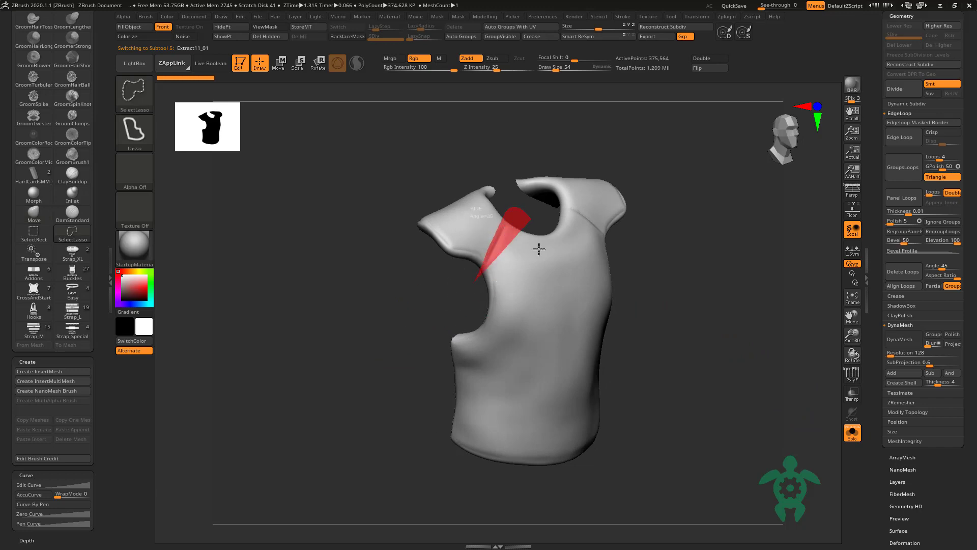
mouse_move(539, 249)
left_mouse_down("ctrl+shift")
mouse_move(468, 305)
mouse_move(426, 236)
left_mouse_up("ctrl+shift")
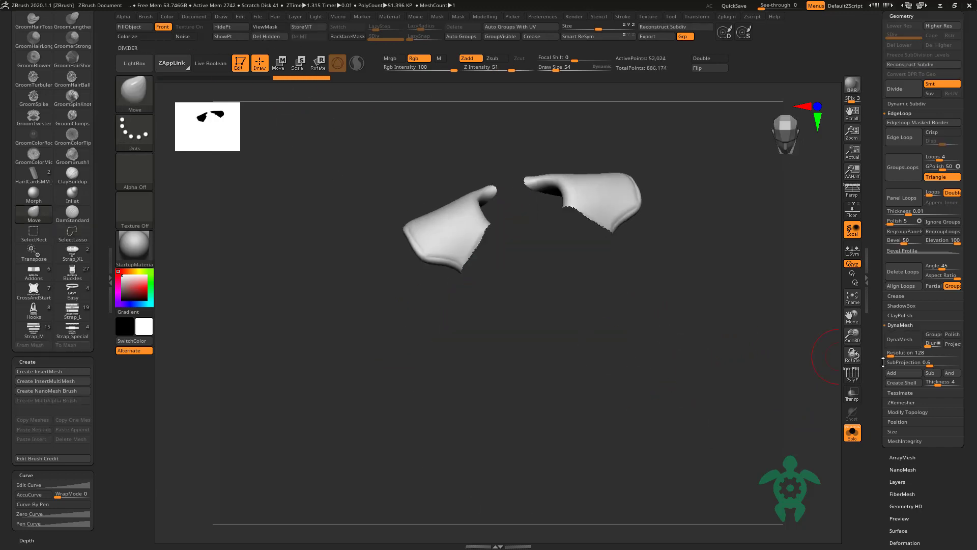
left_click_drag(585, 305, 590, 319)
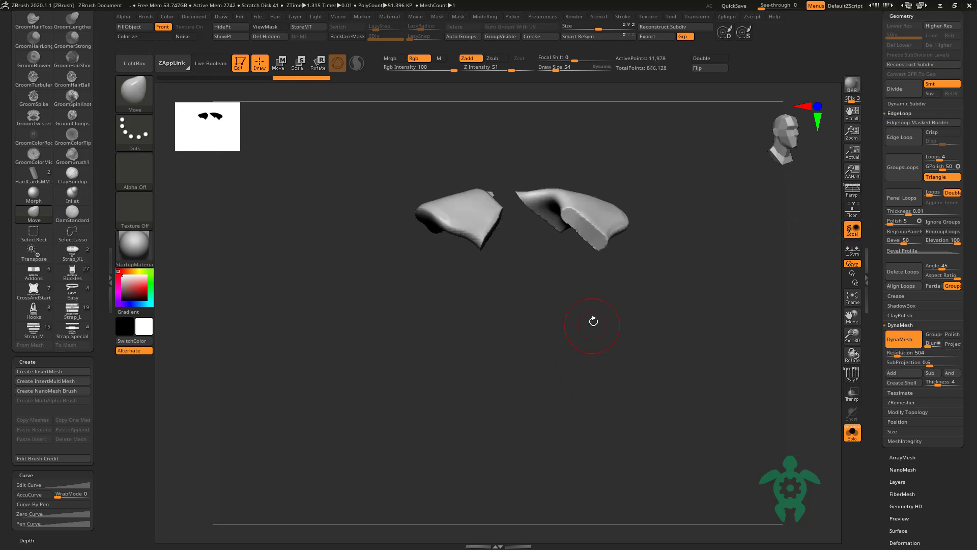
left_click_drag(891, 358, 897, 357)
left_click(900, 339)
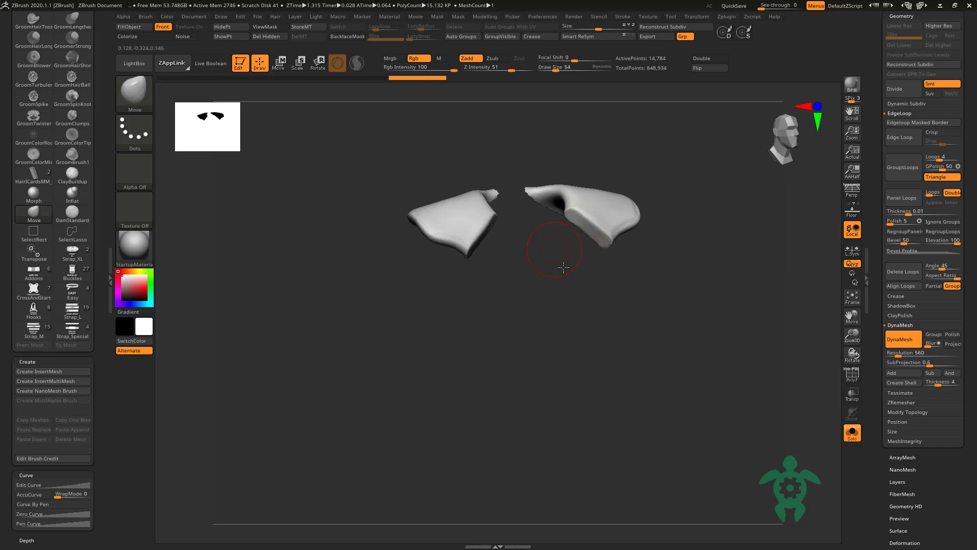
left_click_drag(563, 273, 565, 191)
left_click_drag(493, 209, 626, 224)
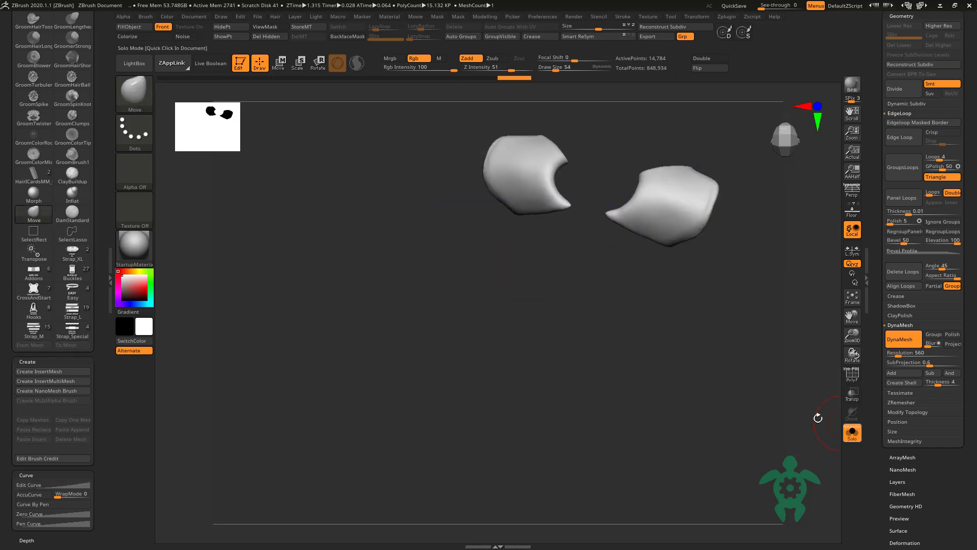
Step: Show the whole torso again and make Extract11 the active vest piece
left_click(852, 433)
mouse_move(509, 274)
left_mouse_down()
mouse_move(347, 285)
mouse_move(479, 351)
left_mouse_up()
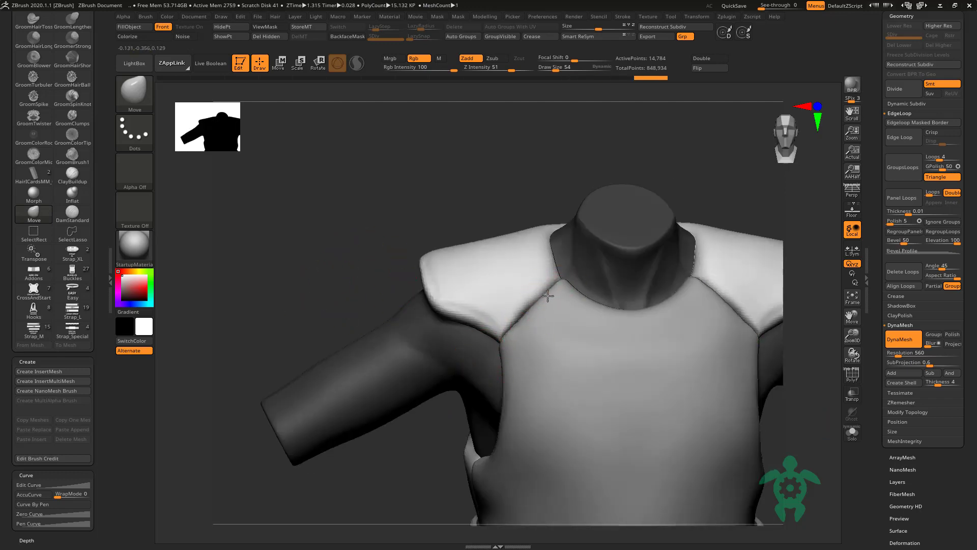
mouse_move(499, 224)
left_mouse_down()
mouse_move(446, 148)
mouse_move(659, 308)
left_mouse_up()
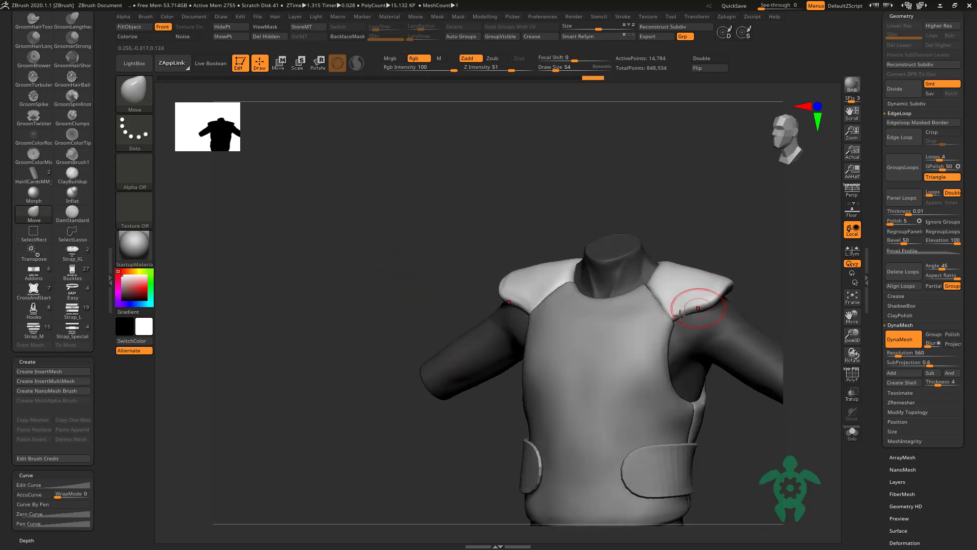
left_click(661, 332, "alt")
Step: Orbit around the vest and isolate it with Solo
left_click_drag(699, 237, 639, 278)
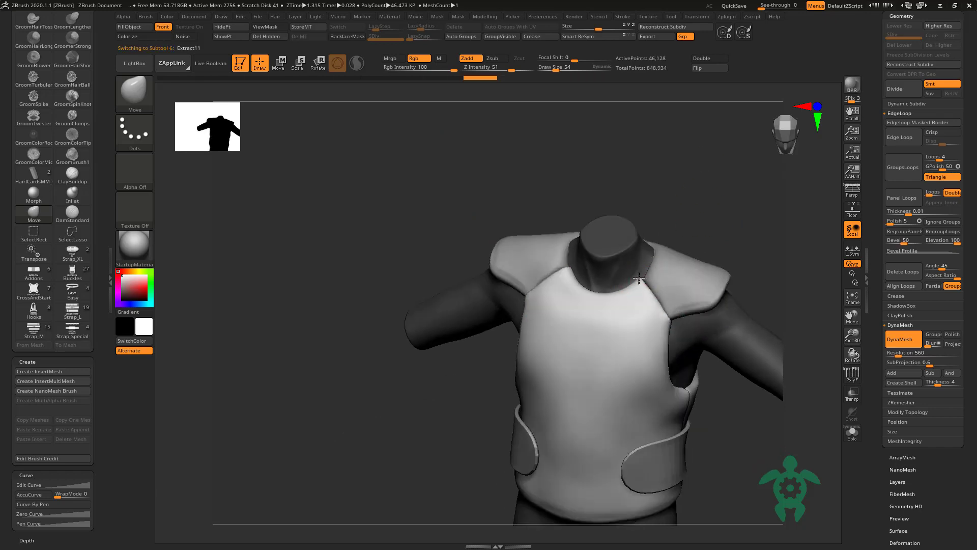
left_click_drag(677, 230, 534, 205)
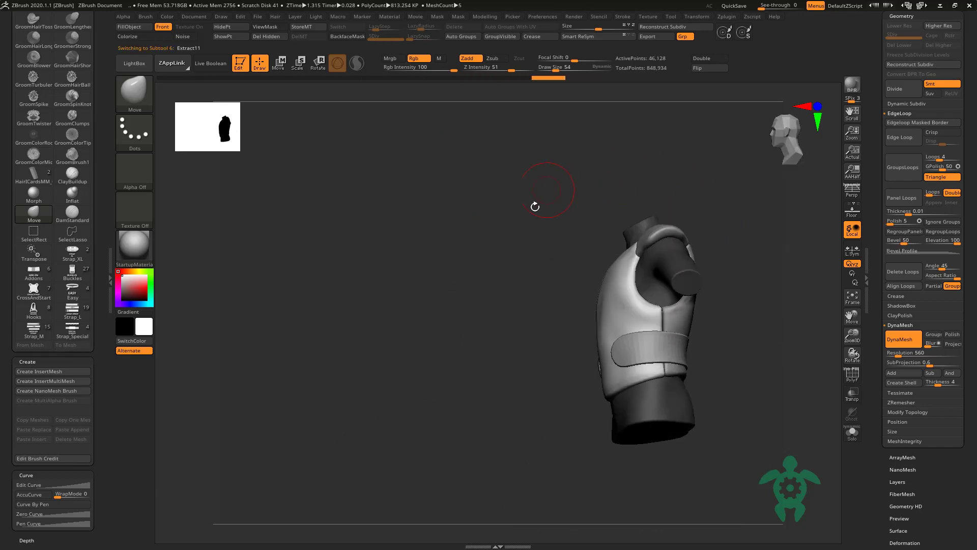
left_click_drag(649, 342, 576, 289)
left_click_drag(405, 336, 535, 330)
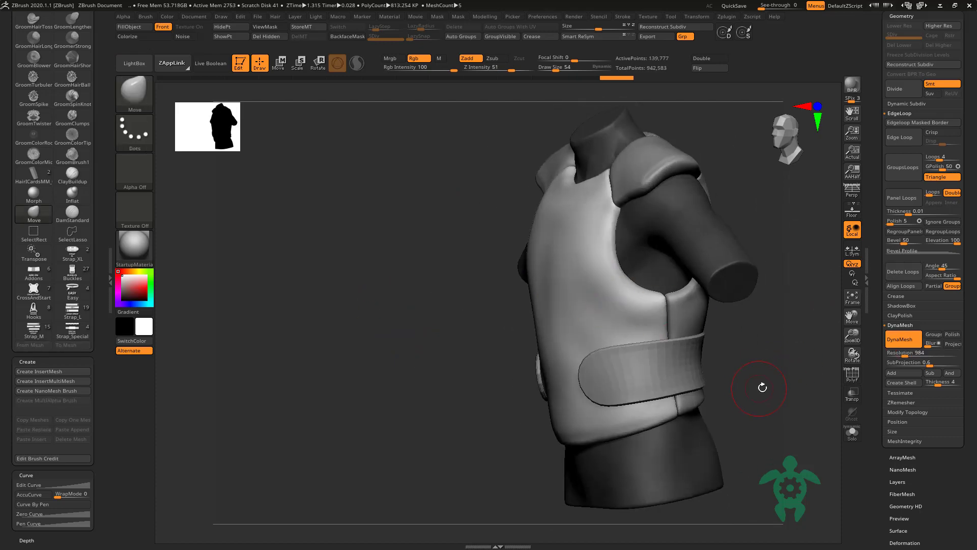
left_click(851, 432)
mouse_move(737, 366)
left_mouse_down()
mouse_move(469, 290)
mouse_move(463, 260)
left_mouse_up()
Step: Carve a DamStandard crease along the vest's neckline edge
key("b")
key("d")
key("s")
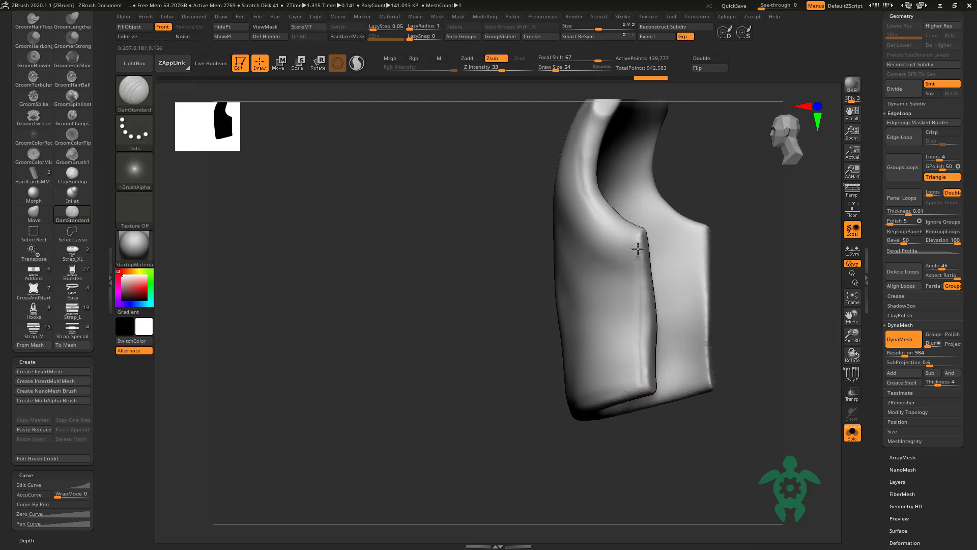
left_click_drag(535, 393, 636, 370)
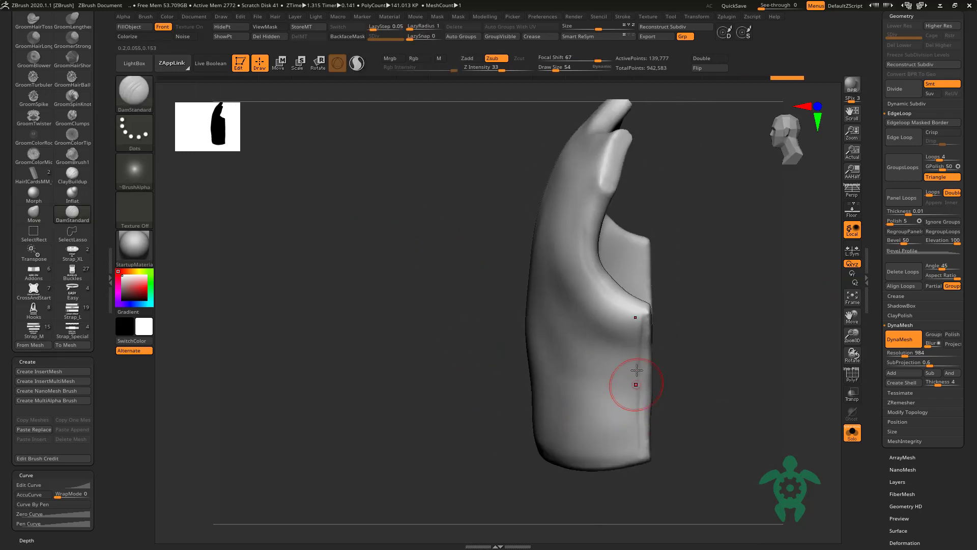
left_click_drag(588, 198, 601, 195)
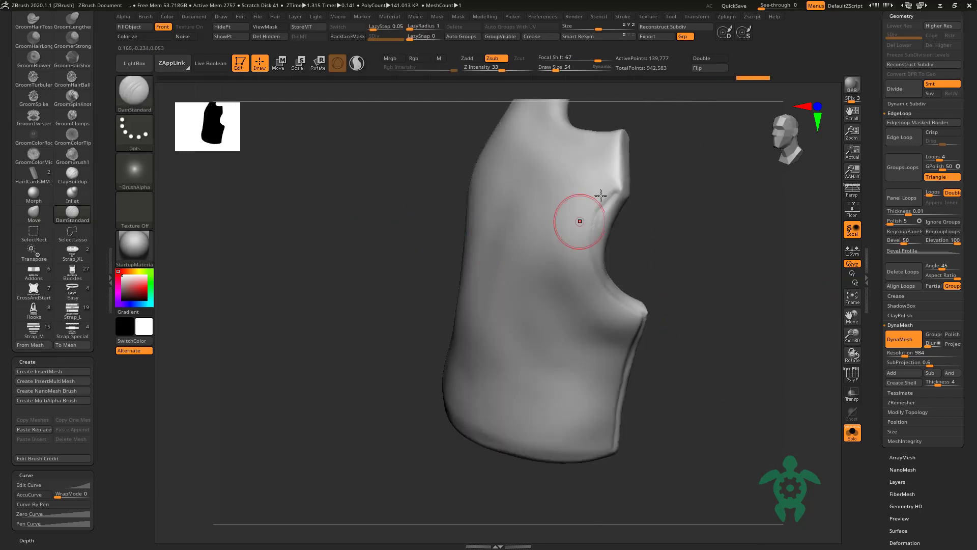
left_click_drag(615, 143, 628, 278)
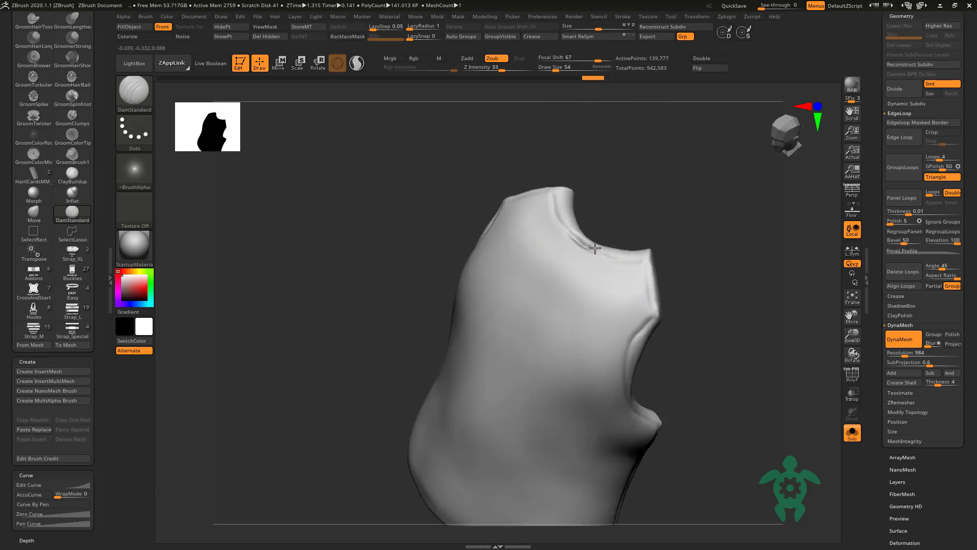
mouse_move(595, 247)
left_mouse_down()
mouse_move(617, 214)
mouse_move(528, 170)
left_mouse_up()
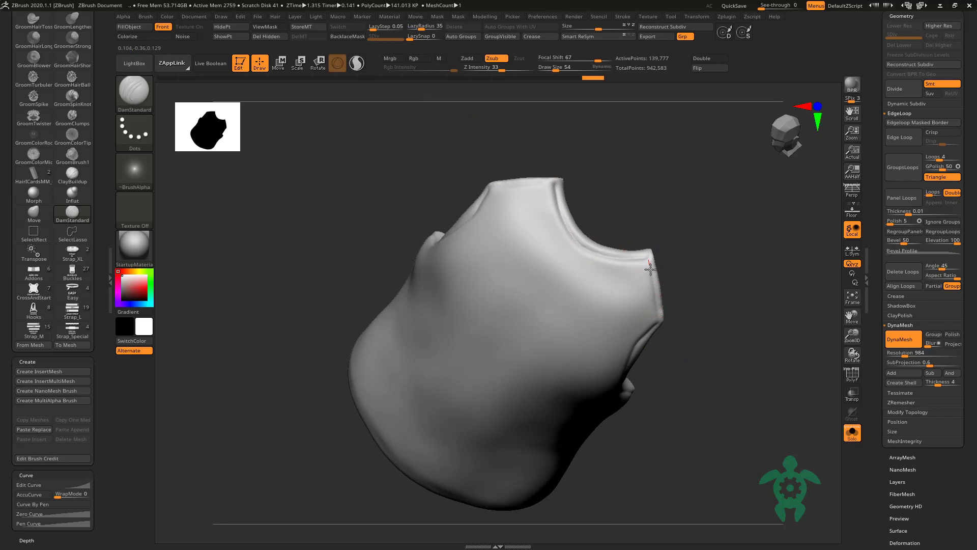
left_click_drag(650, 269, 679, 281)
Step: Turn Solo off, then ClayBuildup and smooth the vest's lower surface and chest
left_click(852, 432)
mouse_move(329, 366)
left_mouse_down()
mouse_move(357, 275)
mouse_move(424, 442)
left_mouse_up()
key("b")
key("c")
key("b")
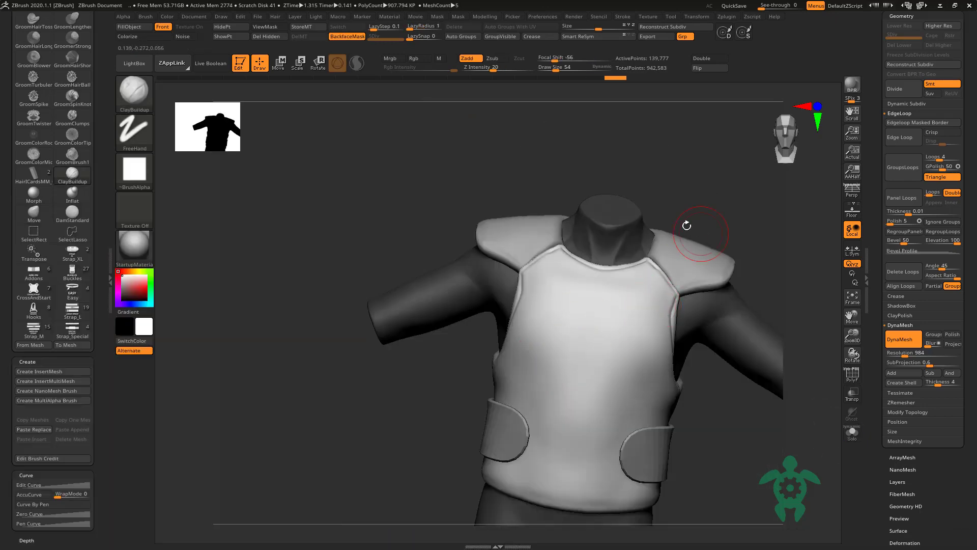
right_click_drag(639, 318, 650, 340)
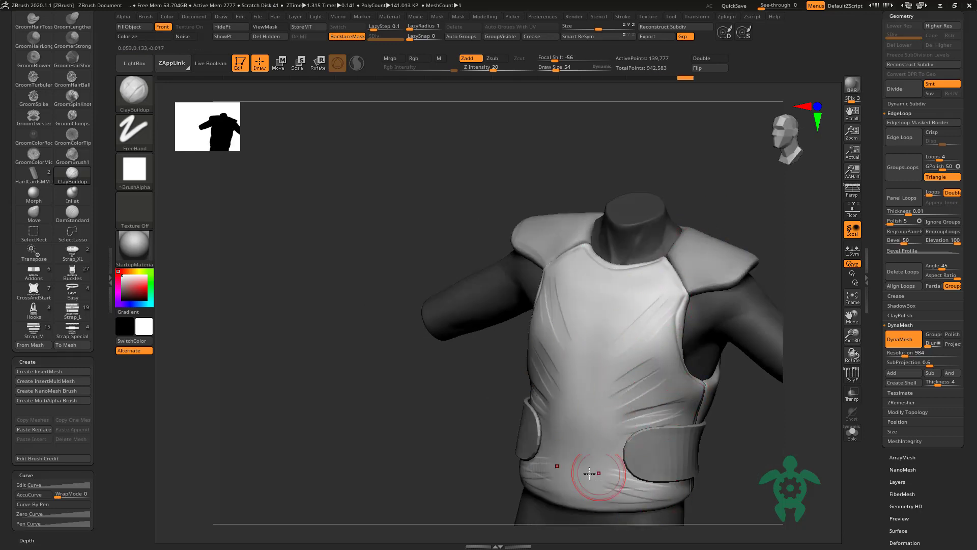
left_click_drag(590, 473, 648, 374, "shift")
left_click_drag(618, 342, 573, 405, "shift")
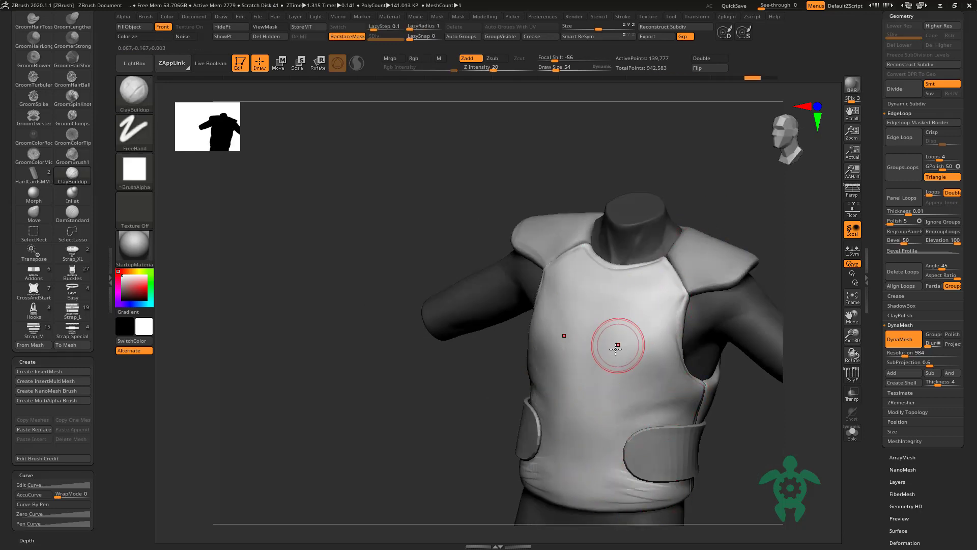
left_click_drag(615, 348, 641, 320, "shift")
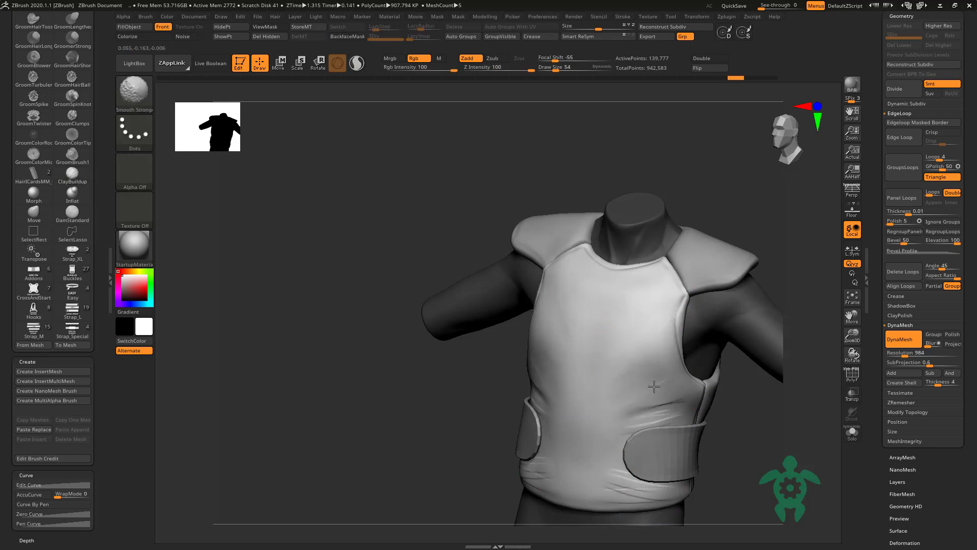
left_click_drag(559, 474, 462, 375)
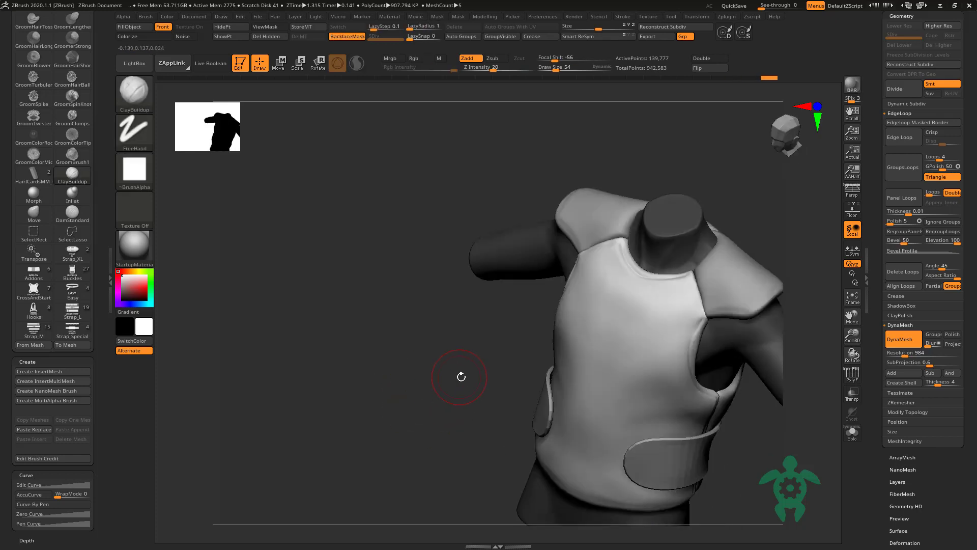
left_click_drag(448, 303, 413, 267, "shift")
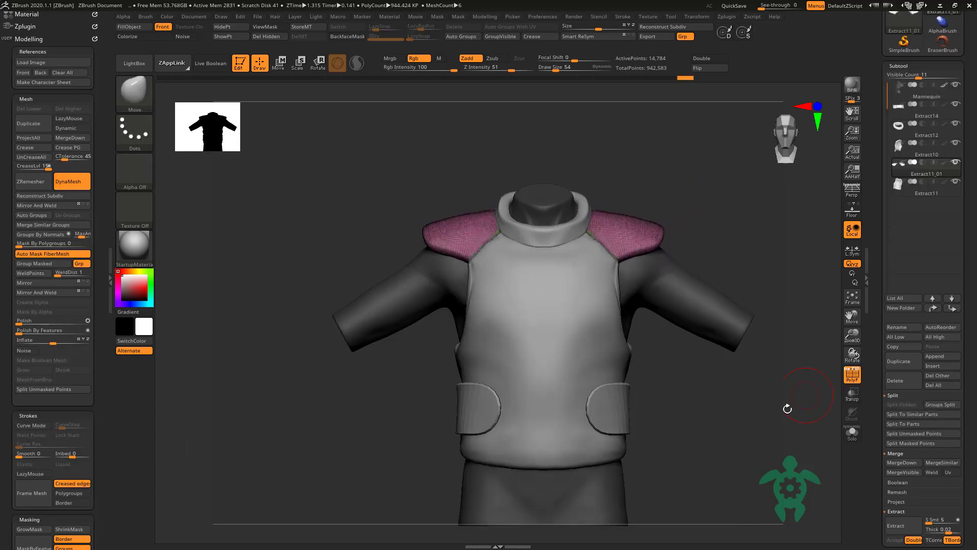
Step: Isolate the shoulder pads and inspect their pink and teal polygroups one at a time
mouse_move(787, 408)
left_mouse_down()
mouse_move(814, 423)
mouse_move(732, 314)
left_mouse_up()
left_click(852, 433)
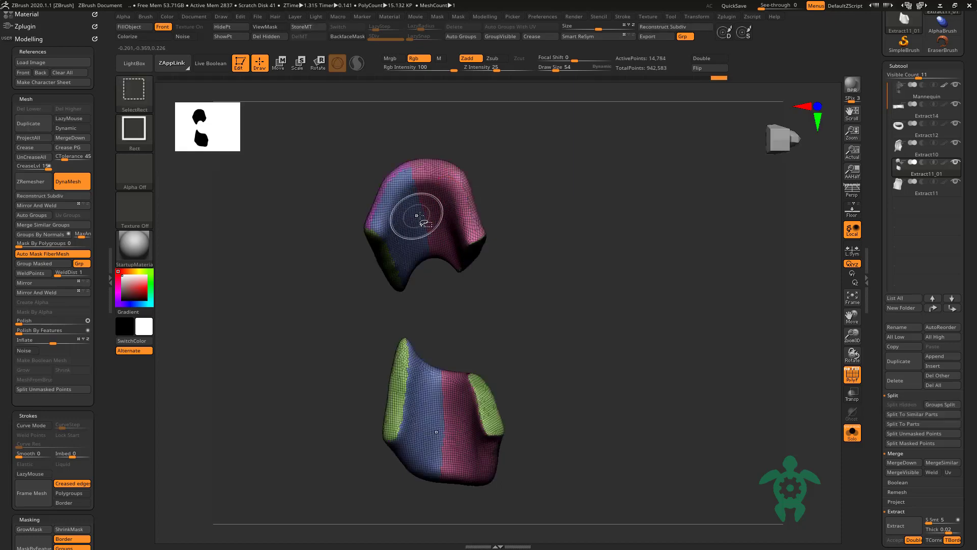
left_click(425, 211, "ctrl+shift")
mouse_move(508, 229)
left_mouse_down()
mouse_move(610, 305)
mouse_move(575, 294)
mouse_move(628, 307)
left_mouse_up()
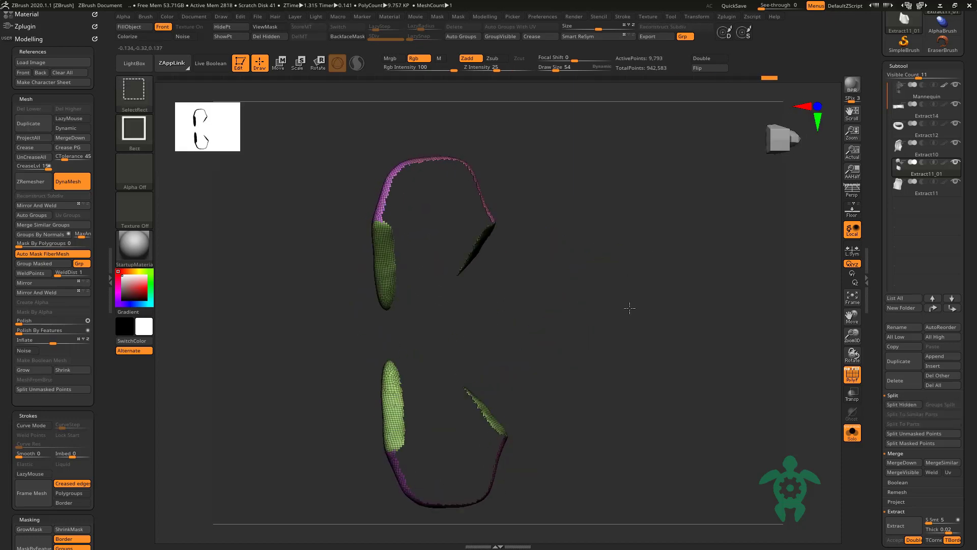
left_click(628, 307, "ctrl+shift")
key("ctrl+w")
mouse_move(617, 261)
left_mouse_down()
mouse_move(626, 264)
mouse_move(616, 283)
mouse_move(659, 263)
left_mouse_up()
left_click(616, 283, "ctrl+shift")
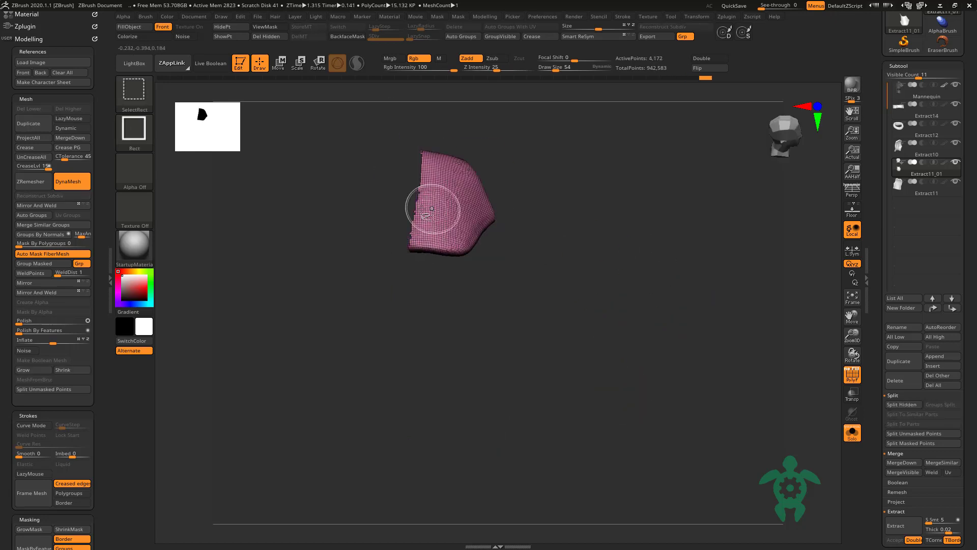
Step: Toggle polygroup visibility to check the green strips against the brown and teal shells
left_click(430, 207, "ctrl+shift")
mouse_move(563, 219)
left_mouse_down()
mouse_move(646, 375)
mouse_move(658, 320)
mouse_move(622, 235)
mouse_move(621, 305)
mouse_move(597, 400)
mouse_move(425, 382)
left_mouse_up()
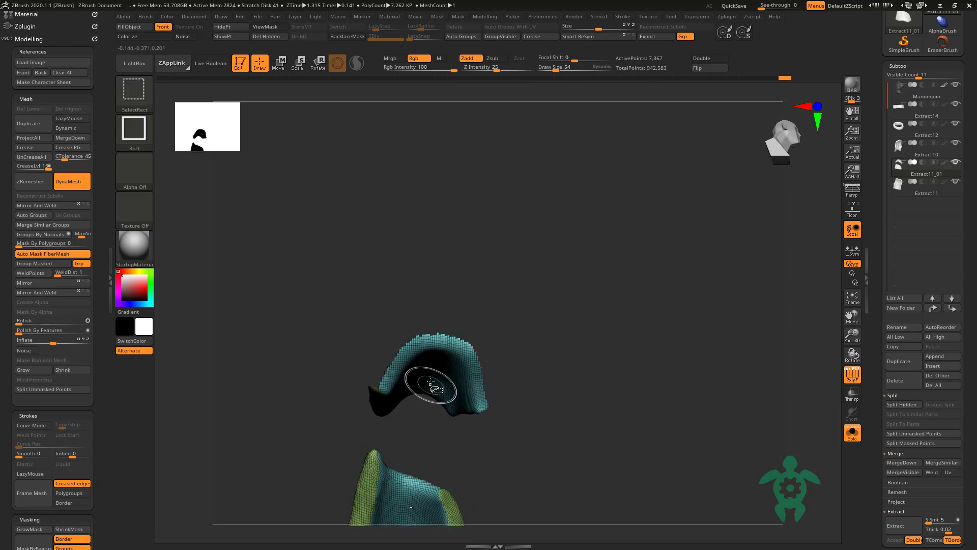
left_click(425, 381, "ctrl+shift")
mouse_move(637, 338)
left_mouse_down()
mouse_move(694, 349)
mouse_move(676, 329)
mouse_move(487, 375)
mouse_move(525, 371)
left_mouse_up()
left_click(525, 371, "ctrl+shift")
mouse_move(521, 458)
left_mouse_down()
mouse_move(483, 345)
mouse_move(551, 349)
mouse_move(539, 371)
mouse_move(544, 388)
left_mouse_up()
left_click(539, 371, "ctrl+shift")
left_click(553, 322, "ctrl+shift")
left_click(540, 388, "ctrl+shift")
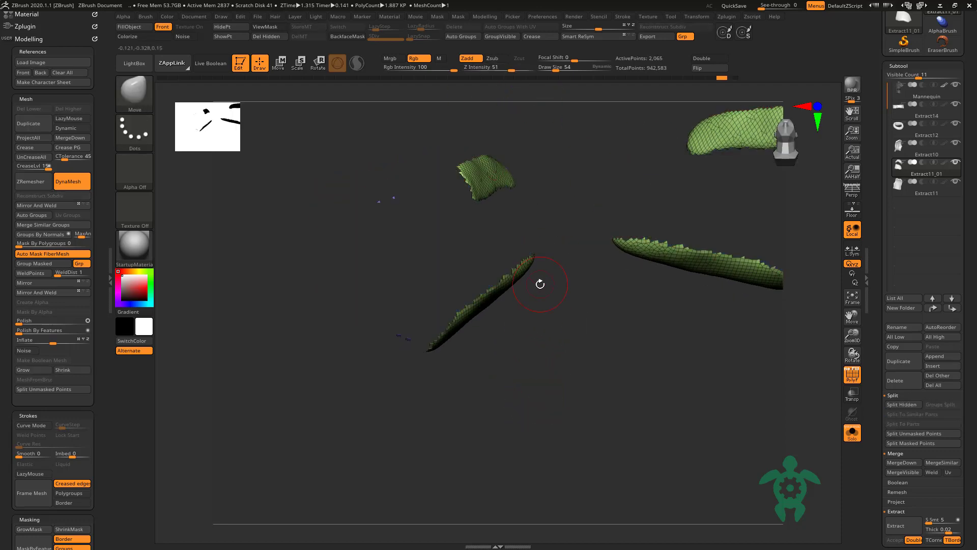
left_click(573, 365, "ctrl+shift")
mouse_move(572, 364)
left_mouse_down()
mouse_move(563, 381)
mouse_move(508, 395)
mouse_move(523, 399)
mouse_move(399, 395)
mouse_move(557, 389)
left_mouse_up()
left_click(556, 388, "ctrl+shift")
Step: Enable ZRemesher KeepGroups and remesh the shoulder pads into 3,688-point quad topology
mouse_move(878, 455)
left_mouse_down()
mouse_move(946, 175)
mouse_move(946, 213)
left_mouse_up()
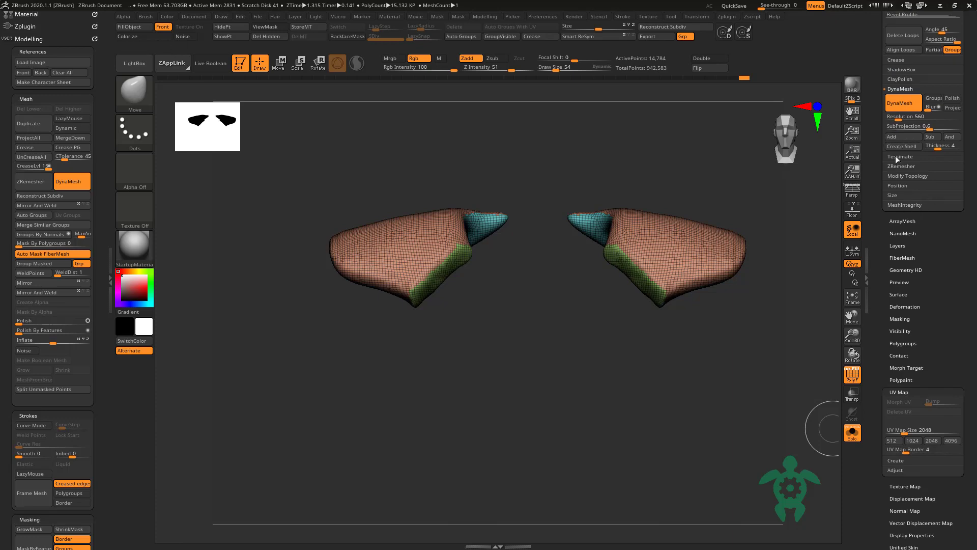
left_click(900, 166)
key("Down")
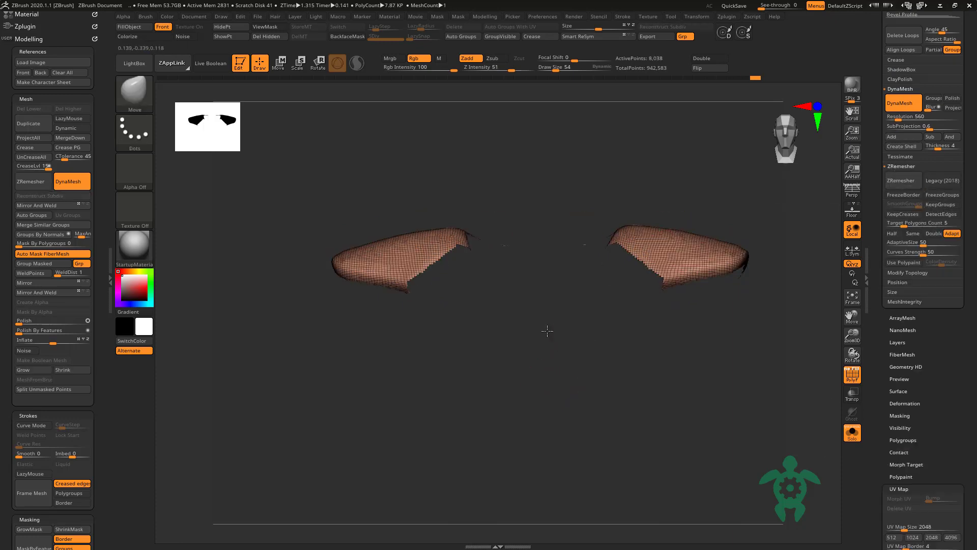
key("Down")
key("Up")
key("Up")
key("Up")
mouse_move(553, 300)
left_mouse_down()
mouse_move(556, 269)
mouse_move(560, 312)
left_mouse_up()
left_click(437, 253, "ctrl+alt+shift")
left_click(512, 39)
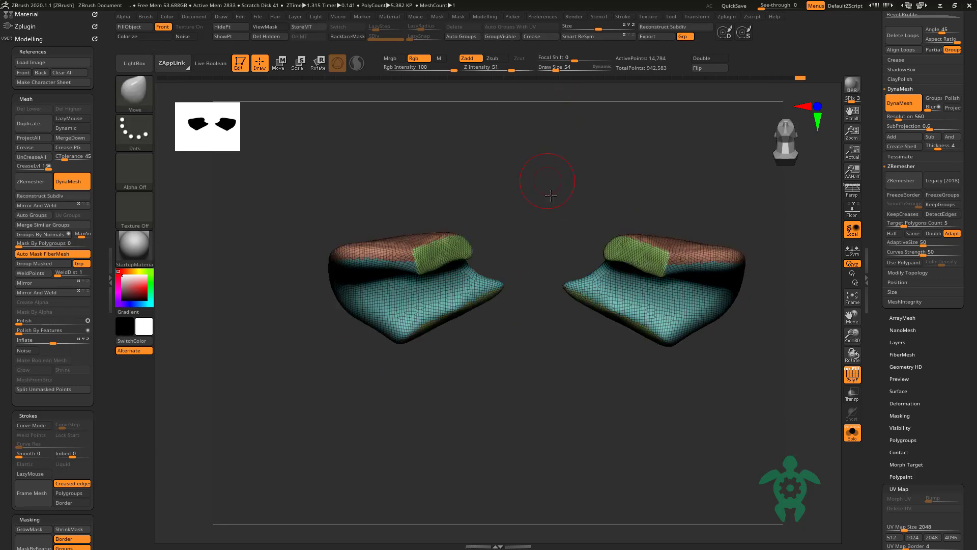
key("Down")
left_click(945, 204)
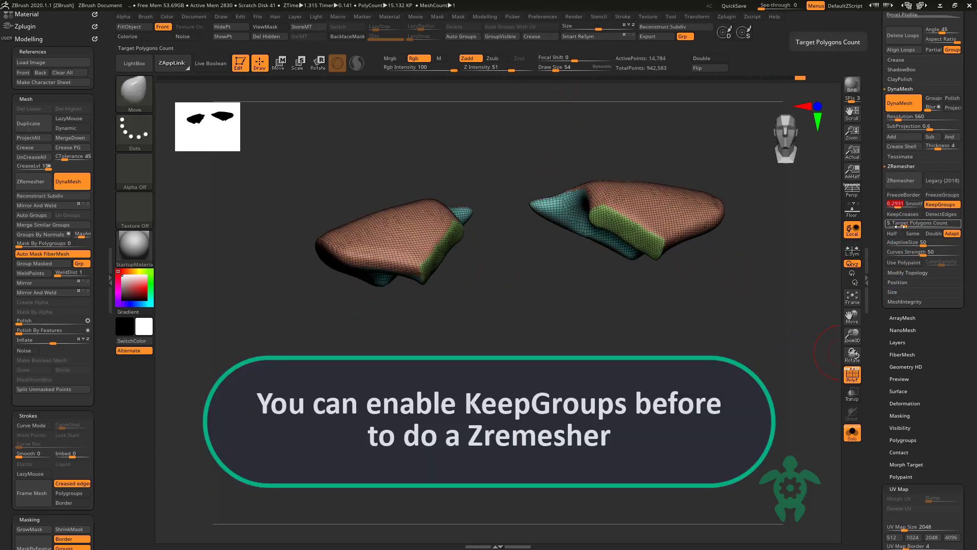
left_click(904, 180)
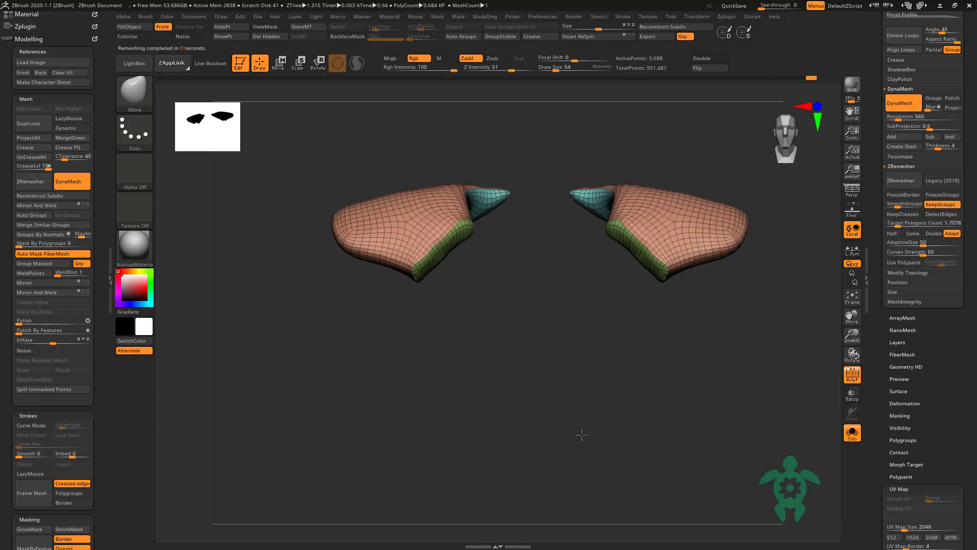
Step: Turn Solo off, inspect the pads on the body, and bring up the Zplugin menu
left_click(852, 434)
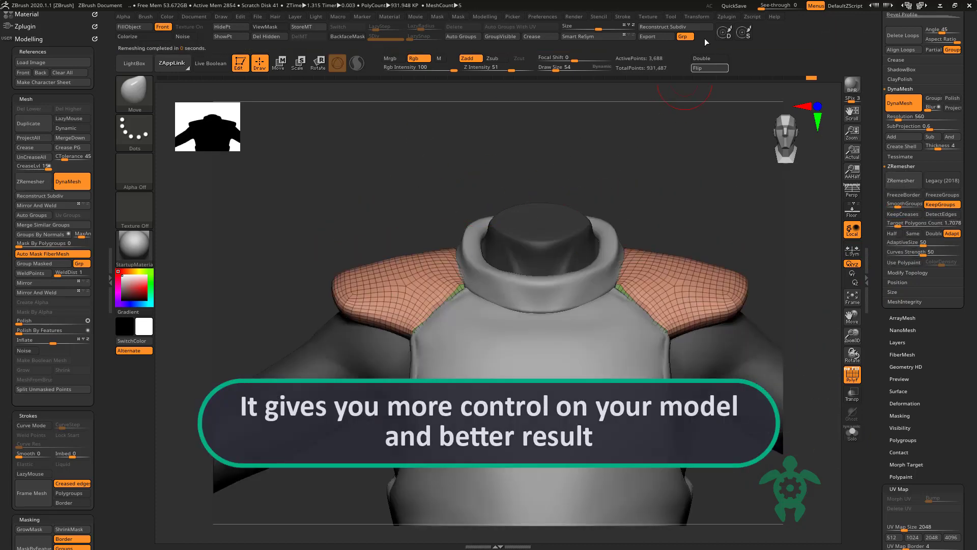
left_click(727, 17)
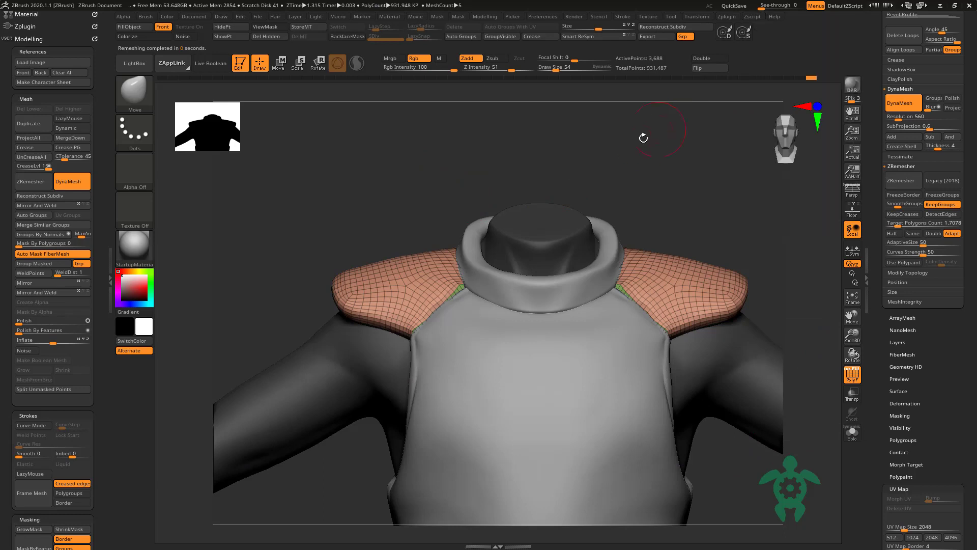
mouse_move(644, 138)
left_mouse_down()
mouse_move(694, 116)
mouse_move(651, 127)
left_mouse_up()
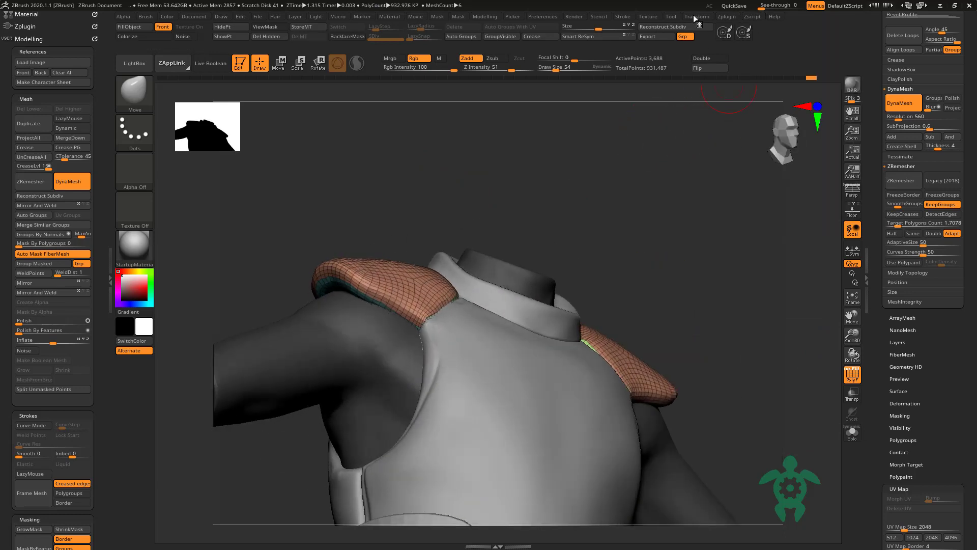
left_click(726, 16)
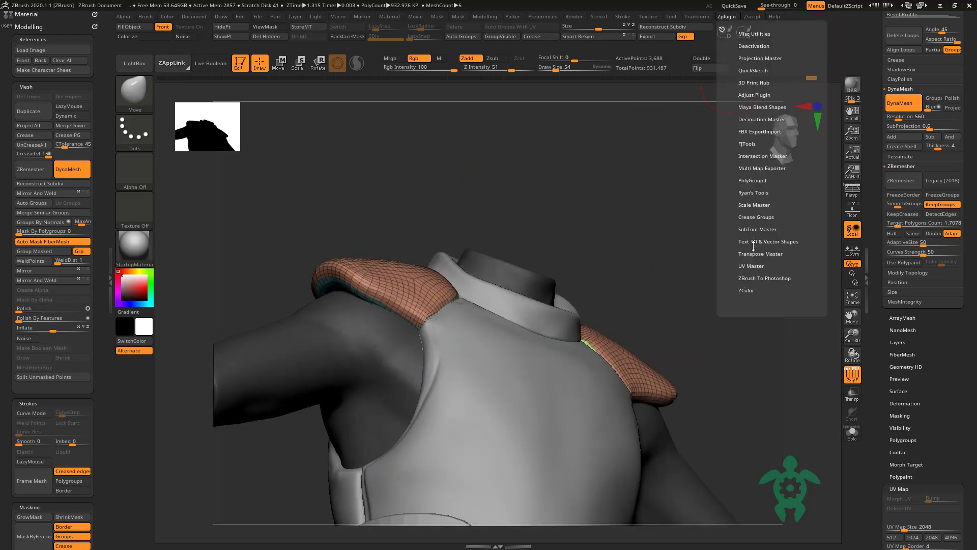
Step: Expand the UV plugin options, then select the vest body and Solo it
left_click(750, 266)
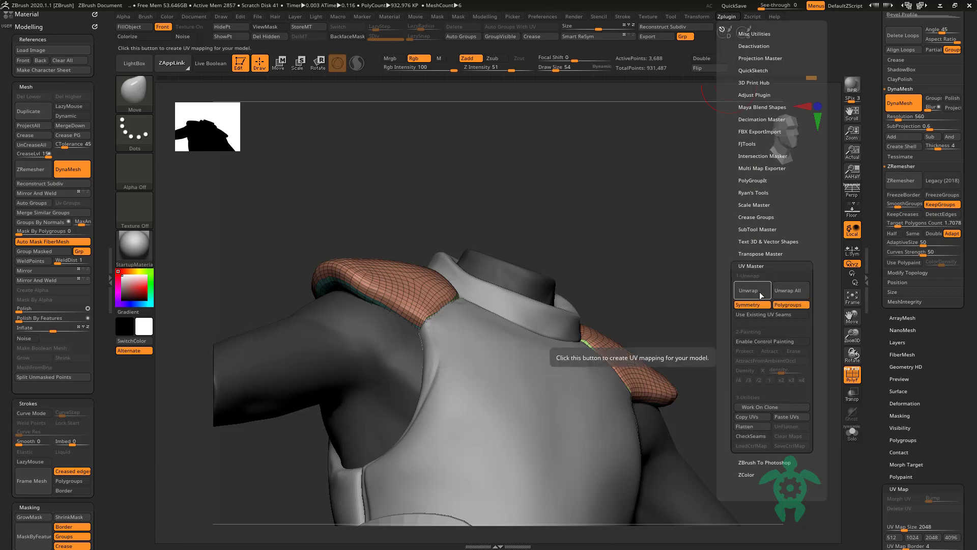
left_click_drag(650, 266, 589, 338, "shift")
left_click(589, 338, "alt")
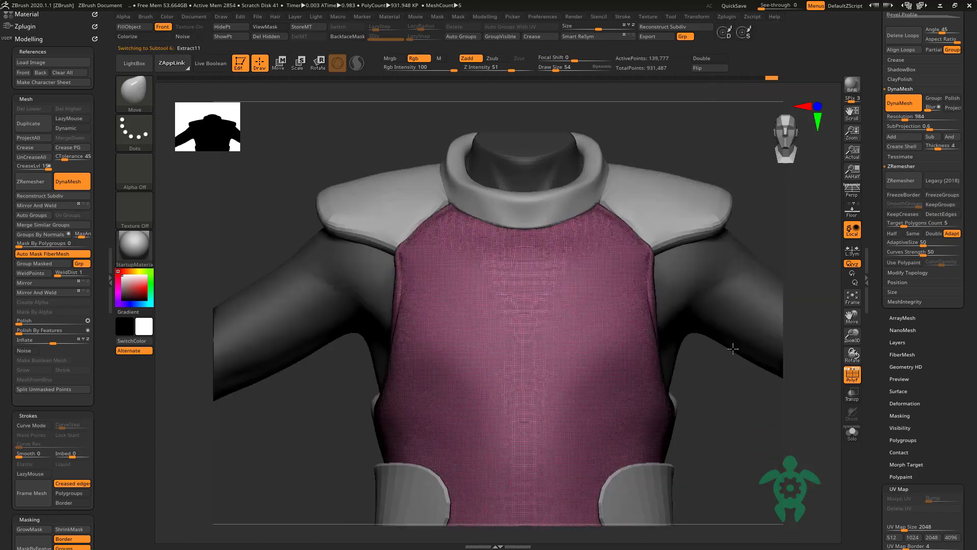
left_click_drag(733, 348, 687, 331)
left_click(852, 433)
mouse_move(458, 306)
left_mouse_down()
mouse_move(366, 294)
mouse_move(400, 326)
left_mouse_up()
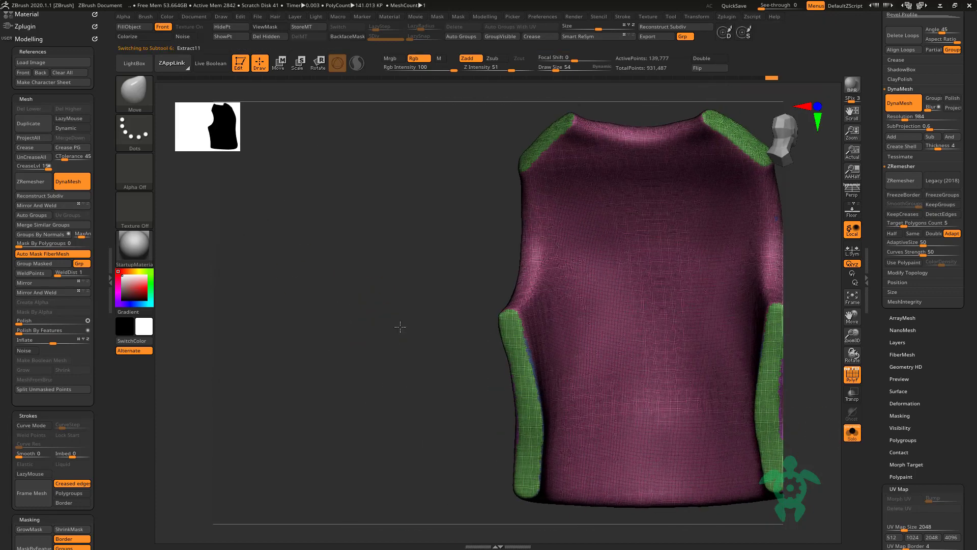
Step: Hide the green side, collar and strap polygroups to leave the vest body's main surface
left_click(595, 259, "ctrl+shift")
left_click_drag(429, 235, 430, 227)
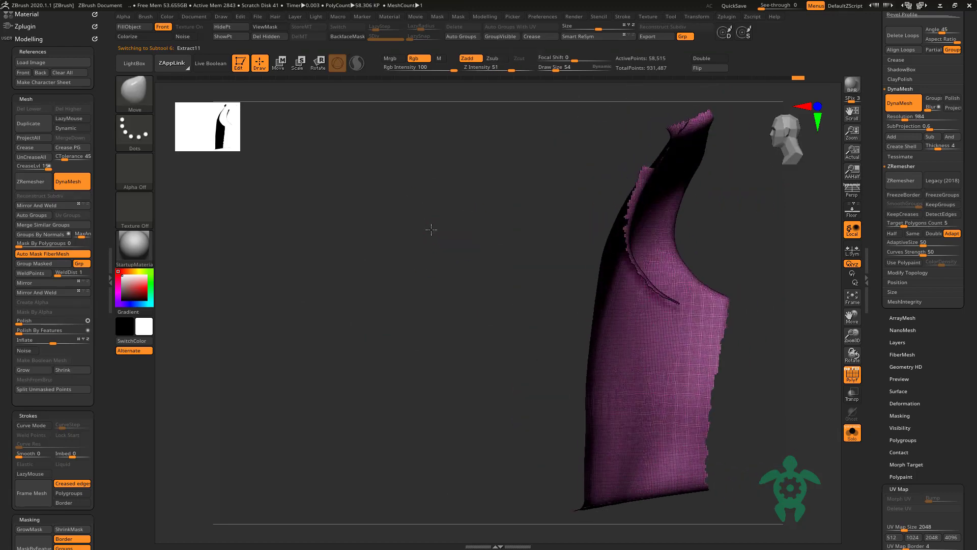
left_click(430, 271, "ctrl+shift")
left_click_drag(430, 271, 406, 267)
left_click(584, 363, "ctrl+shift")
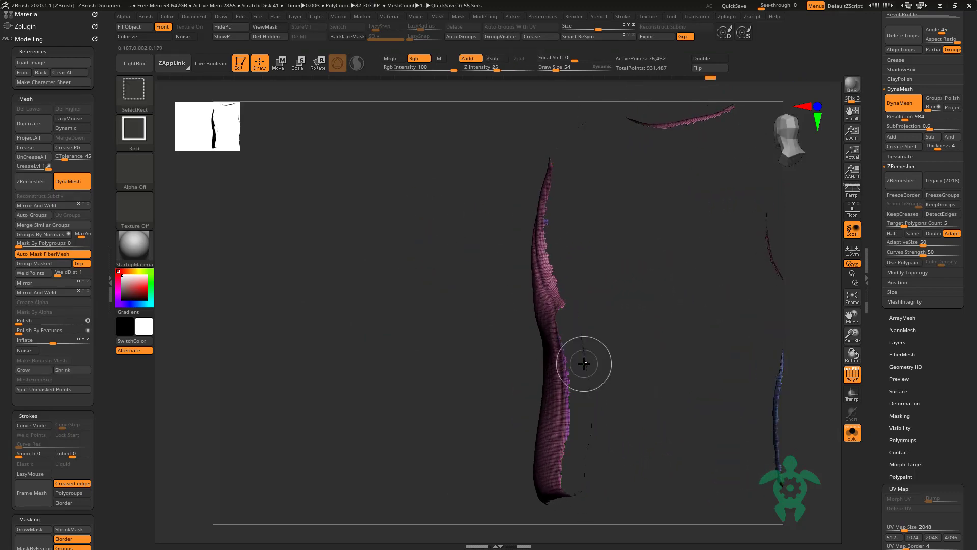
mouse_move(639, 363)
left_mouse_down()
mouse_move(451, 343)
mouse_move(691, 360)
mouse_move(698, 327)
mouse_move(610, 294)
mouse_move(556, 299)
mouse_move(575, 51)
left_mouse_up()
left_click(415, 323, "ctrl+shift")
left_click(610, 349, "ctrl+shift")
left_click(697, 327, "ctrl+shift")
left_click(611, 294, "ctrl+shift")
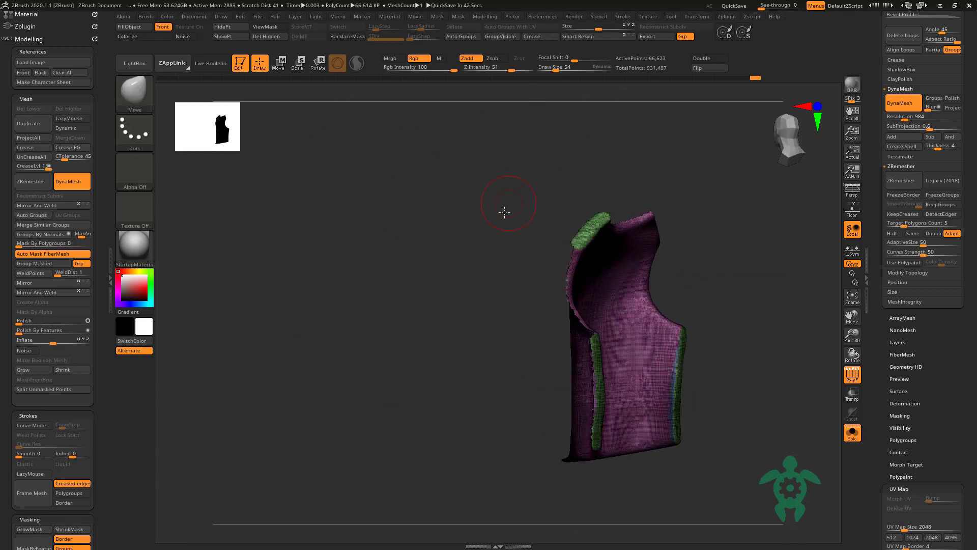
mouse_move(505, 211)
left_mouse_down()
mouse_move(469, 334)
mouse_move(502, 331)
mouse_move(434, 335)
left_mouse_up()
left_click(468, 334, "ctrl+shift")
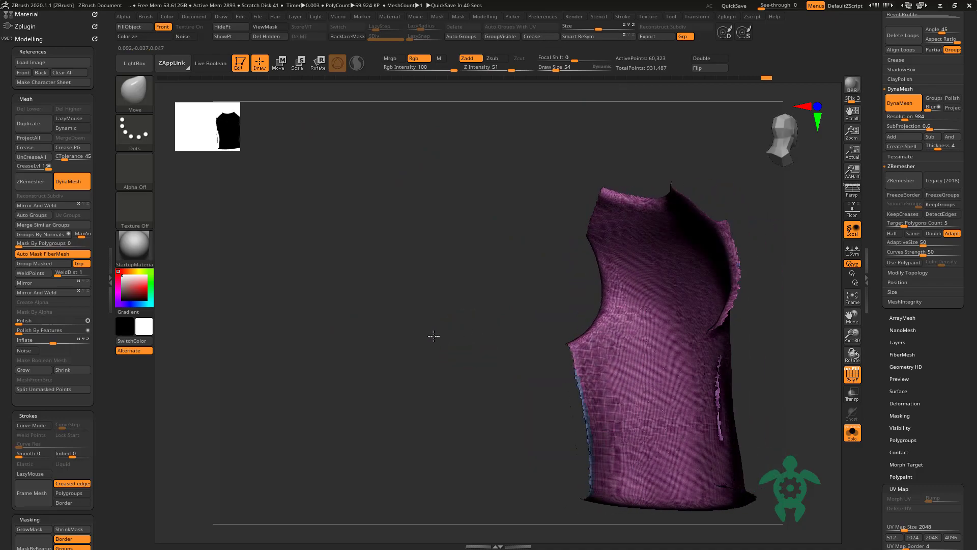
Step: Merge the visible polygons with Group Visible, then check the pink and blue strips
left_click(508, 37)
mouse_move(458, 214)
left_mouse_down()
mouse_move(427, 242)
mouse_move(446, 277)
left_mouse_up()
left_click(438, 320, "ctrl+shift")
left_click(572, 263, "ctrl+shift")
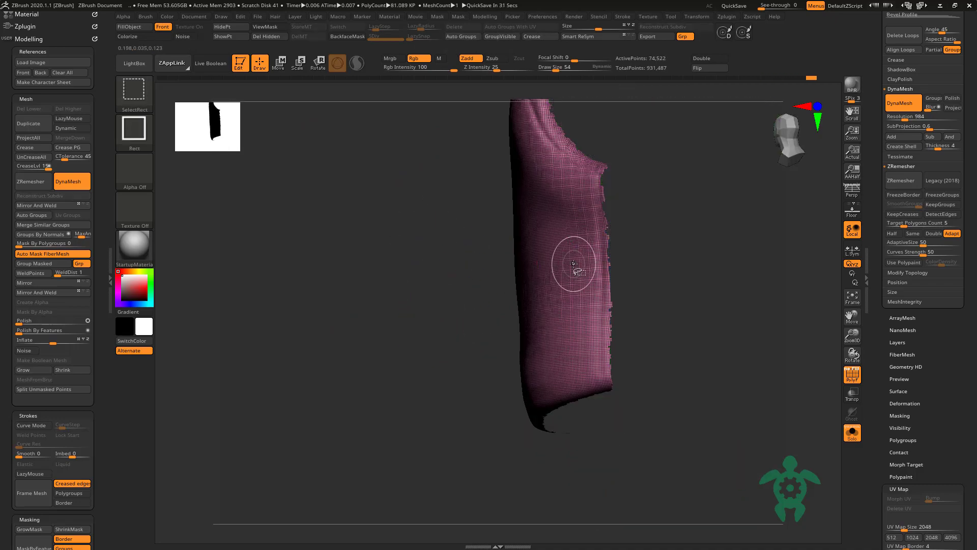
left_click(613, 265, "ctrl+shift")
left_click_drag(615, 266, 574, 292)
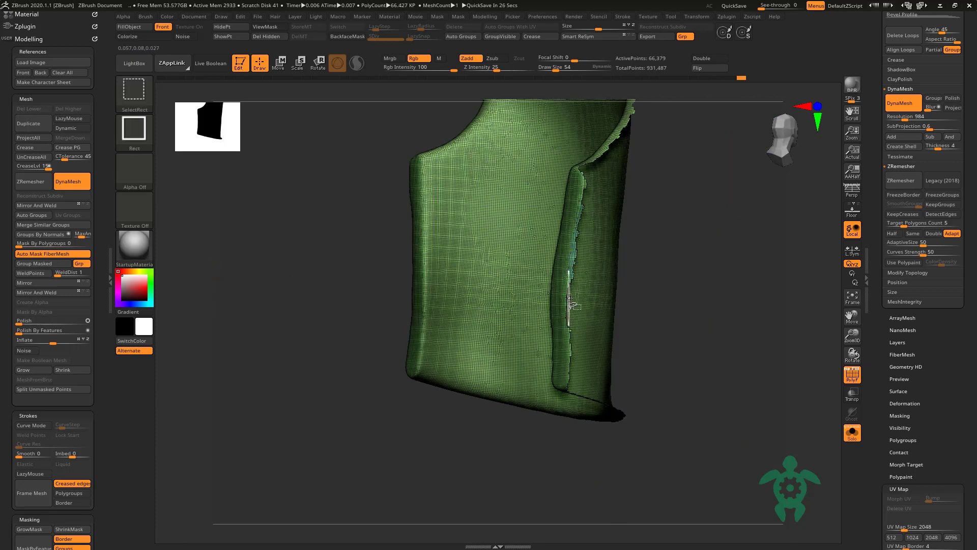
left_click(654, 290, "ctrl+shift")
mouse_move(378, 408)
left_mouse_down()
mouse_move(428, 344)
mouse_move(572, 416)
mouse_move(738, 392)
mouse_move(824, 427)
left_mouse_up()
left_click(427, 344, "ctrl+shift")
Step: ZRemesh the vest body with KeepGroups, using undo/redo to settle on 2,180 points
left_click(849, 374)
left_click(851, 374)
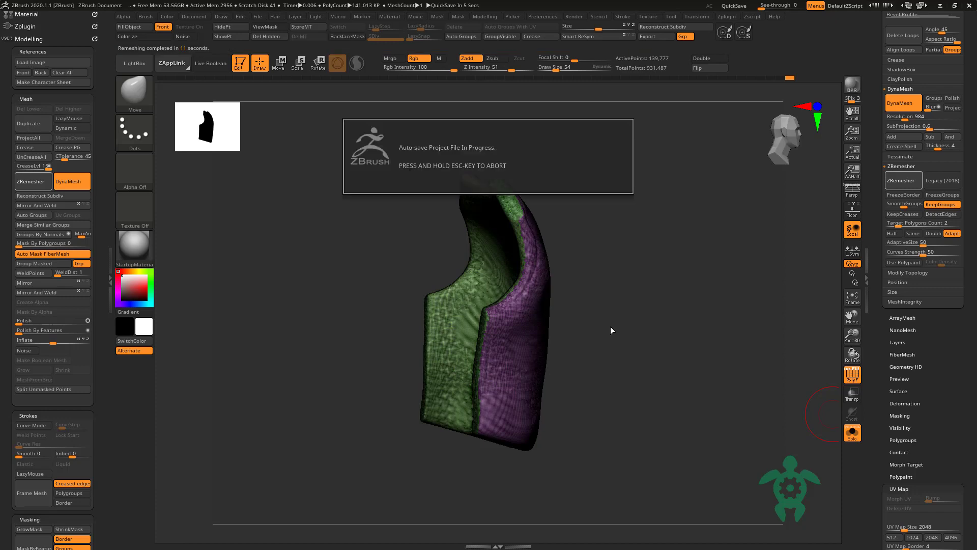
mouse_move(634, 321)
left_mouse_down()
mouse_move(657, 322)
mouse_move(691, 364)
left_mouse_up()
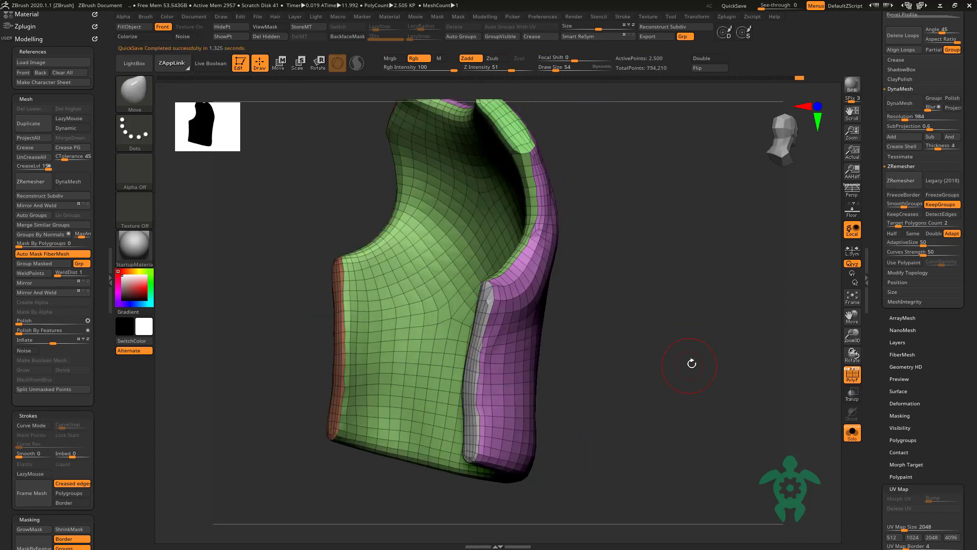
left_click(905, 187)
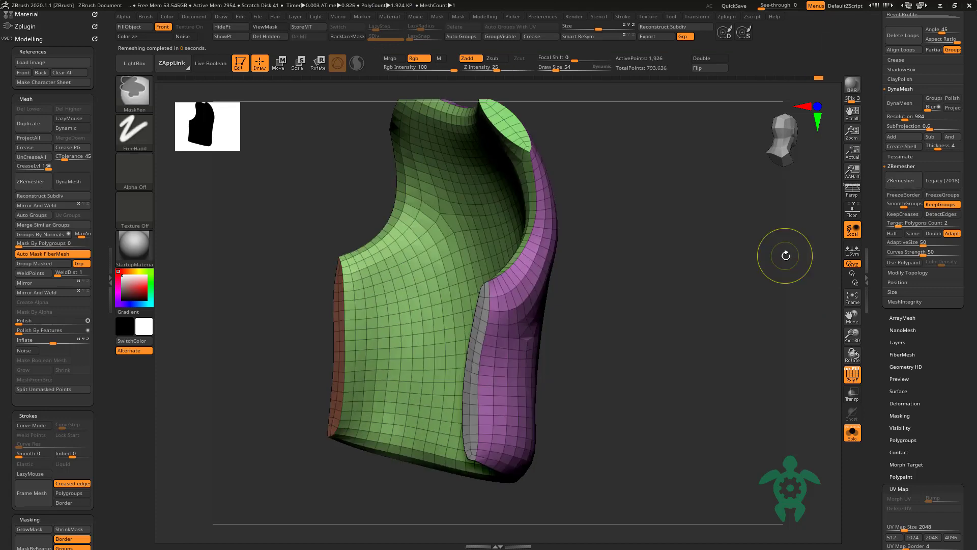
key("ctrl+z")
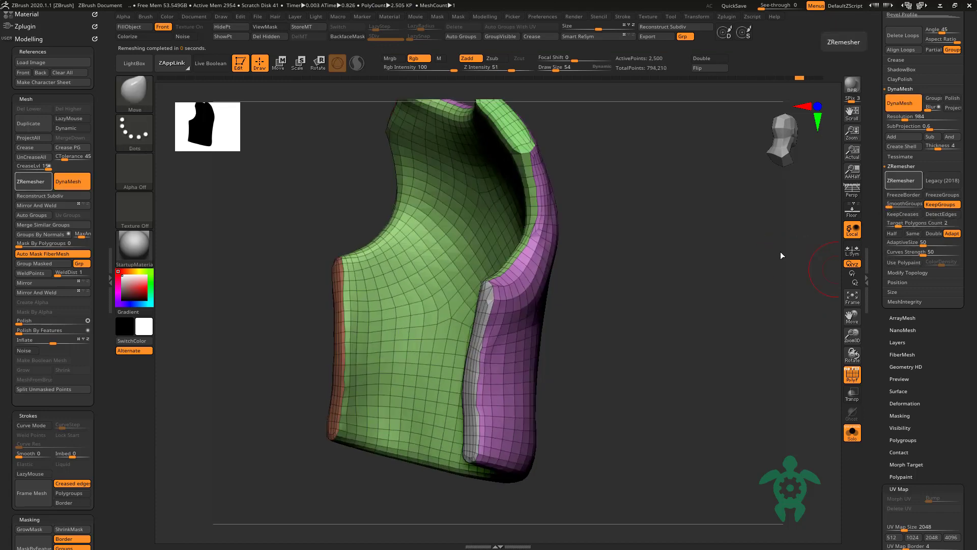
key("ctrl+shift+z")
left_click_drag(742, 258, 813, 385)
Step: Select the back panel (Extract10) and isolate it with Solo
left_click(852, 433)
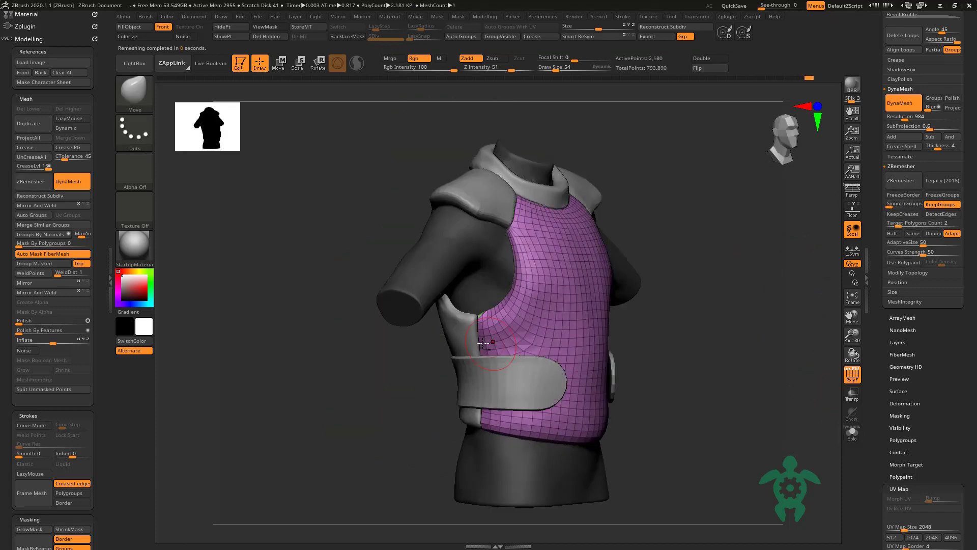
left_click_drag(687, 306, 789, 315)
left_click(608, 373, "alt")
left_click(852, 432)
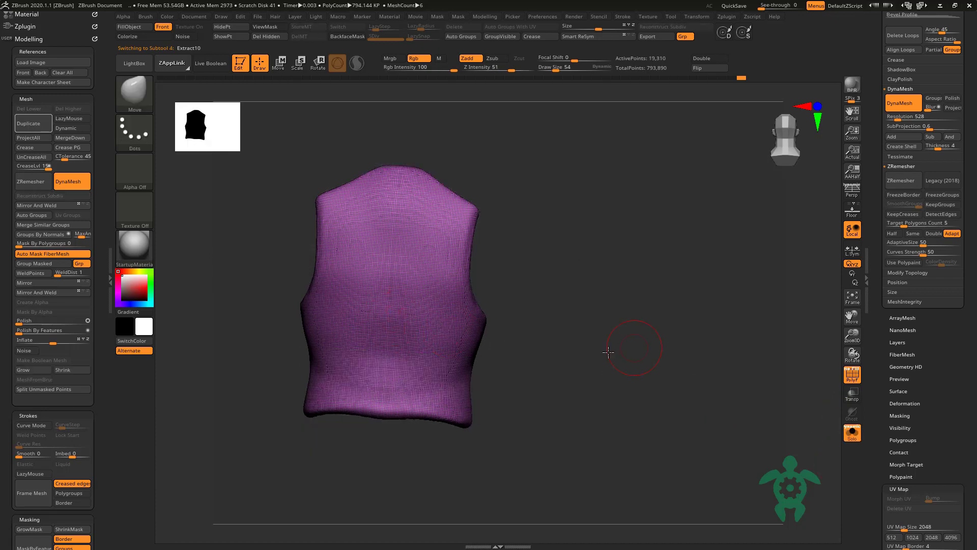
left_click_drag(619, 341, 570, 351)
left_click_drag(429, 335, 509, 331)
Step: Split the back panel into Auto Groups, separating its red edge strips
left_click(373, 352, "ctrl+shift")
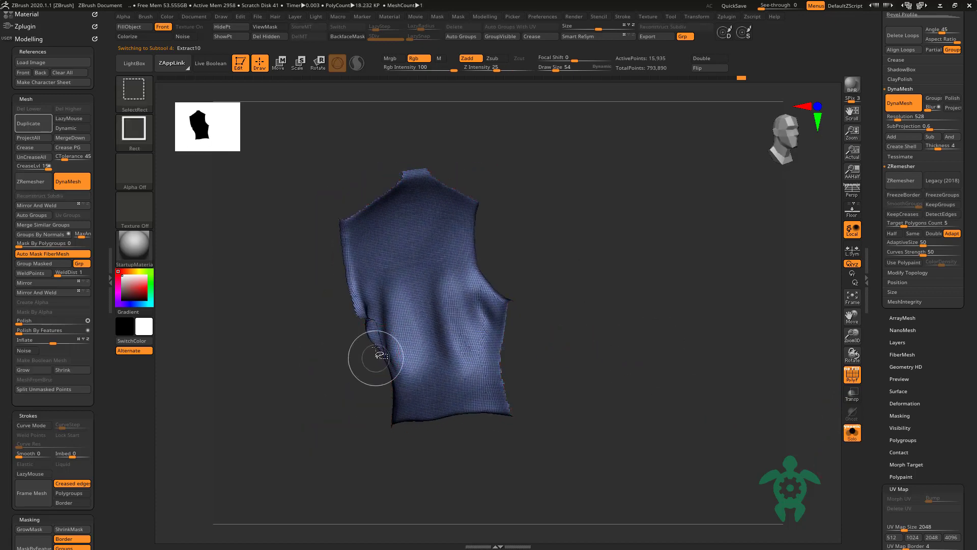
mouse_move(611, 326)
left_mouse_down()
mouse_move(687, 323)
mouse_move(586, 326)
left_mouse_up()
left_click(468, 32)
mouse_move(551, 92)
left_mouse_down()
mouse_move(621, 266)
mouse_move(661, 327)
mouse_move(901, 373)
left_mouse_up()
left_click(661, 327, "ctrl+shift")
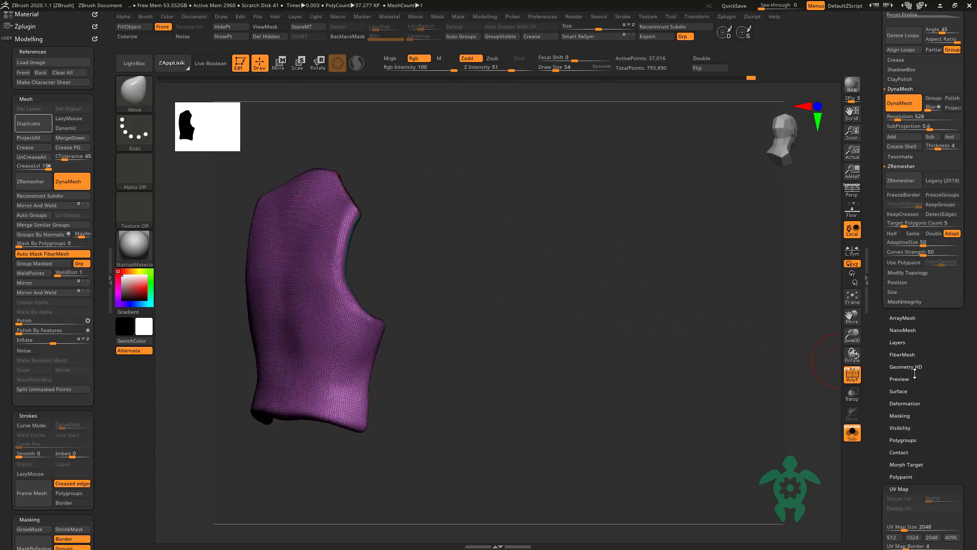
Step: ZRemesh the back panel at Target Polygons Count 2 with KeepGroups enabled
left_click(902, 225)
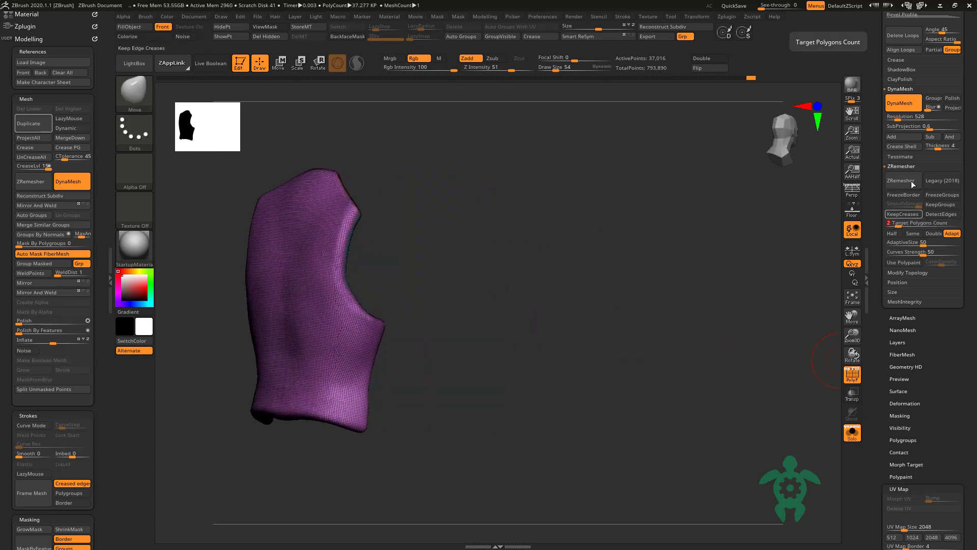
left_click(911, 206)
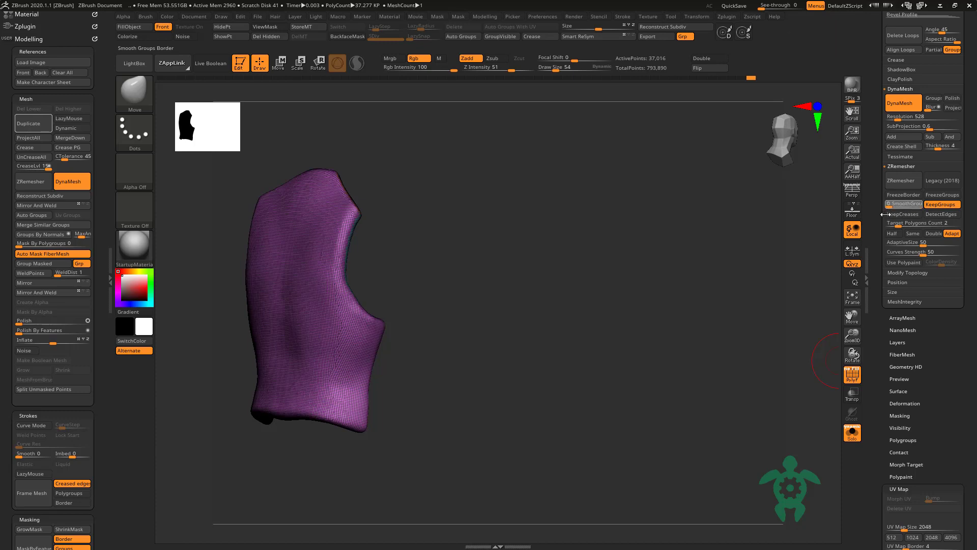
left_click(901, 180)
left_click_drag(572, 332, 636, 336)
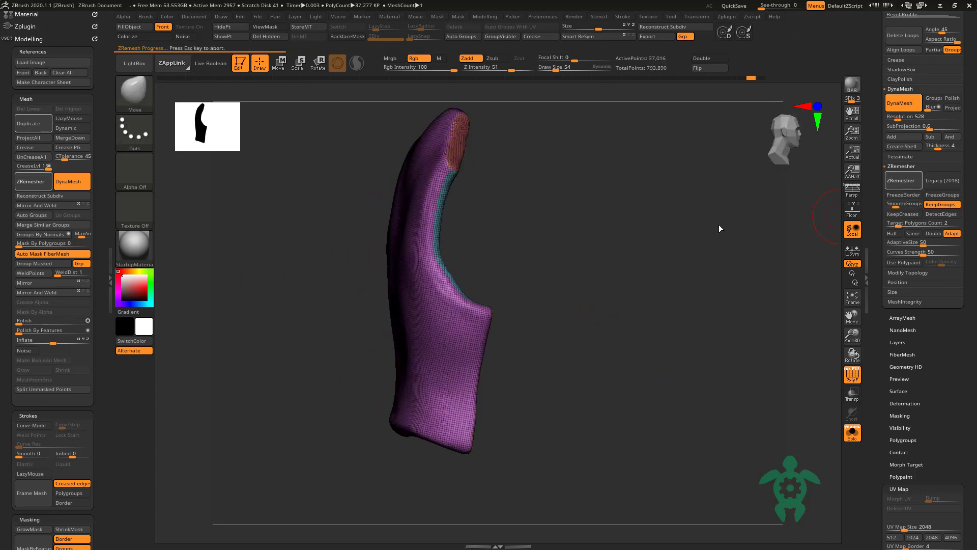
left_click(902, 187)
Step: Check the remeshed panel's edge groups, show all pieces, and frame the collar
left_click_drag(689, 244, 656, 247)
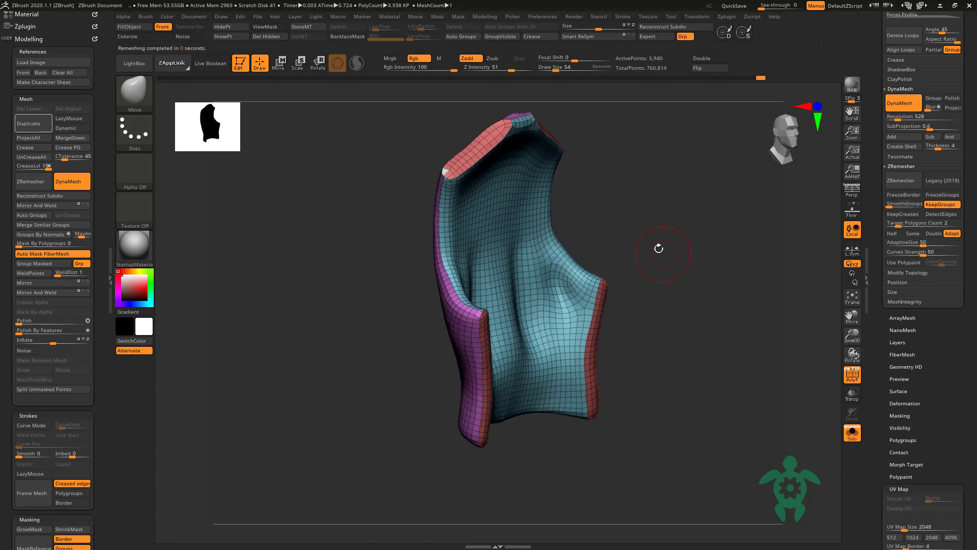
left_click_drag(447, 171, 704, 207)
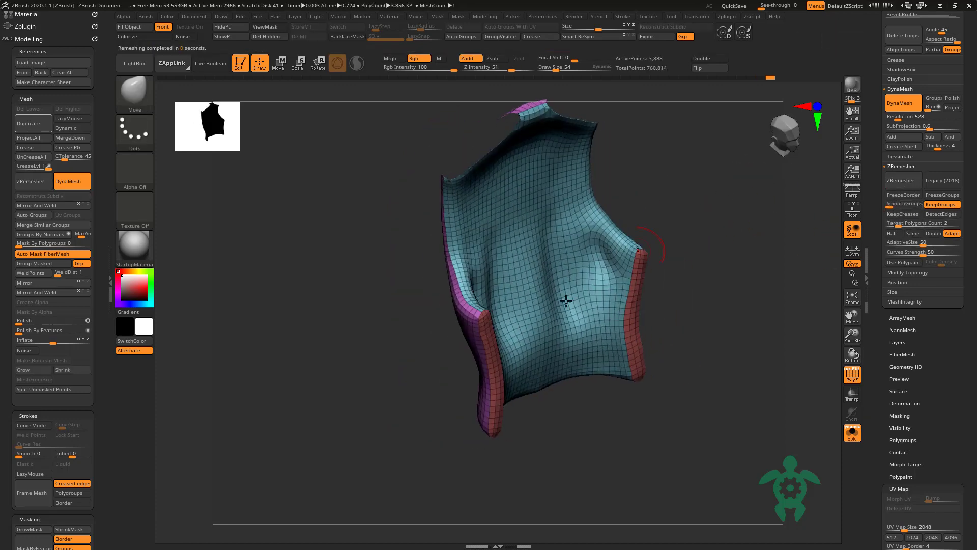
left_click(638, 356, "ctrl+shift")
left_click(375, 325, "ctrl+shift")
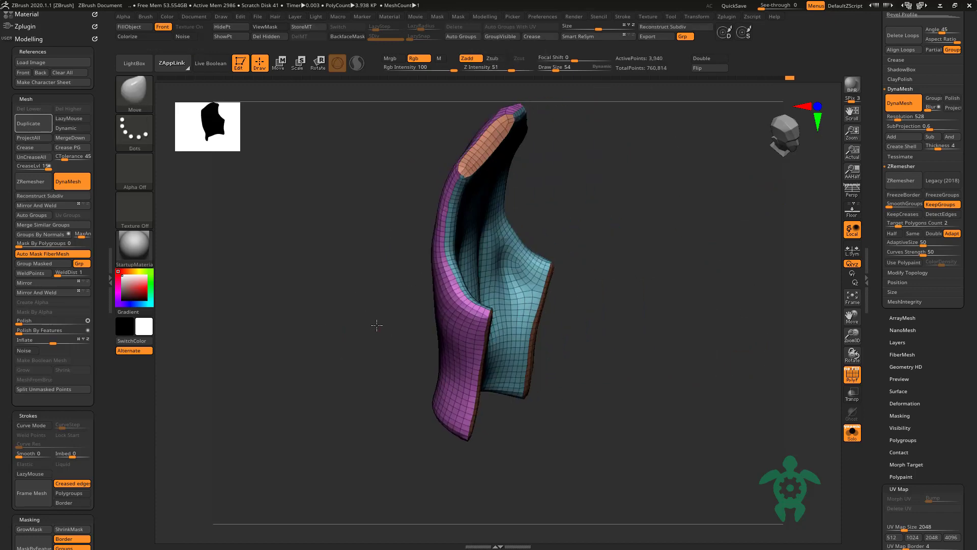
mouse_move(375, 325)
left_mouse_down()
mouse_move(709, 405)
mouse_move(727, 419)
mouse_move(748, 346)
mouse_move(722, 255)
mouse_move(617, 273)
left_mouse_up()
left_click(852, 433)
left_click(525, 239, "alt")
key("f")
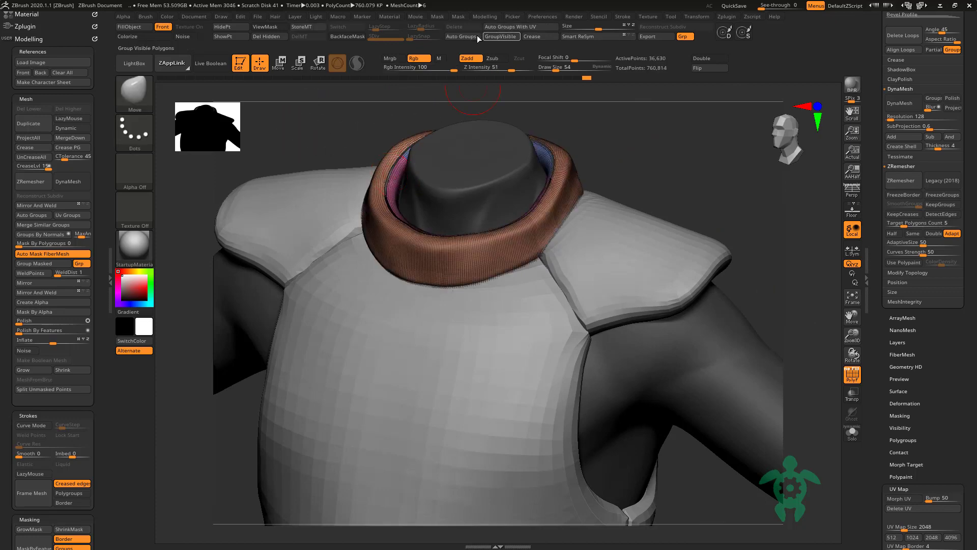
Step: Group the collar into one polygroup, set Target Polygons Count 0.5, and enable KeepGroups
left_click(478, 39)
left_click_drag(692, 182, 825, 282)
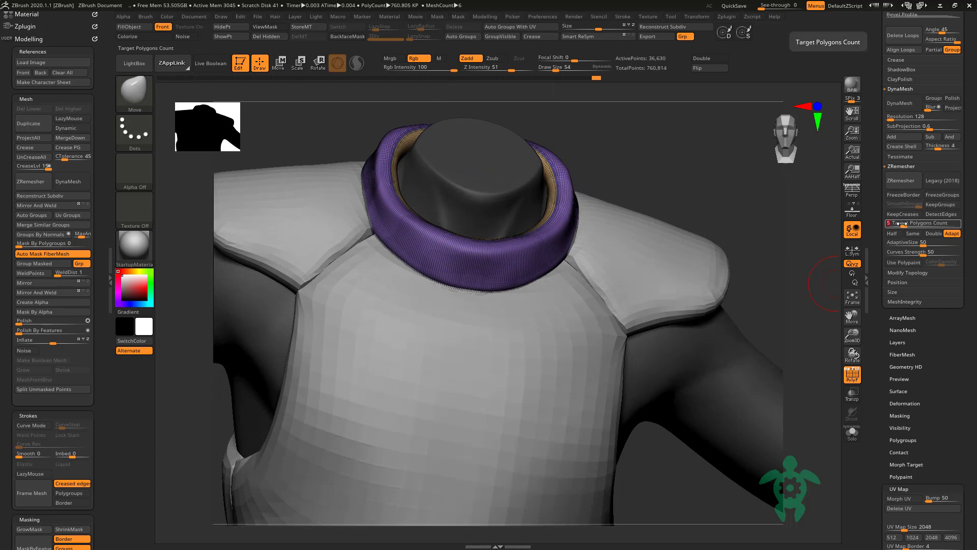
left_click_drag(901, 223, 911, 223)
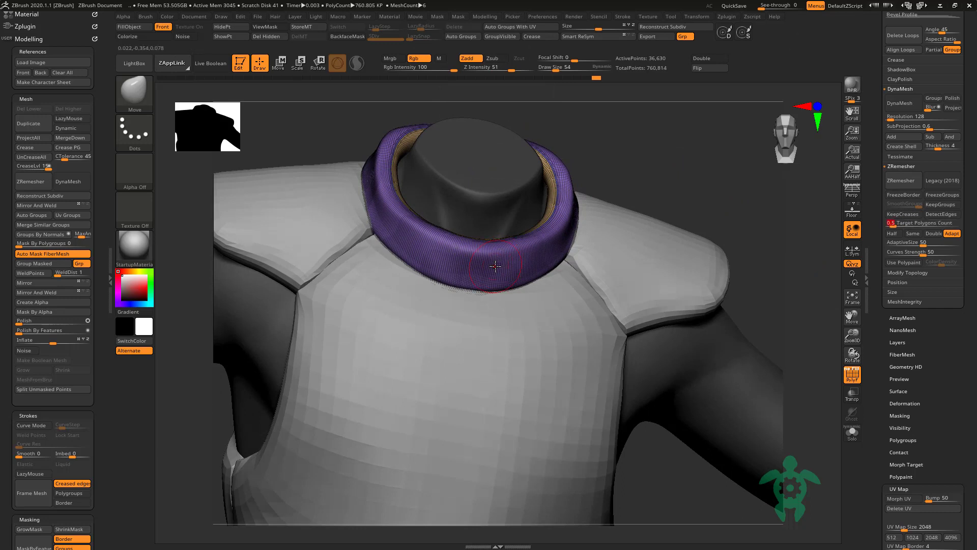
left_click(943, 205)
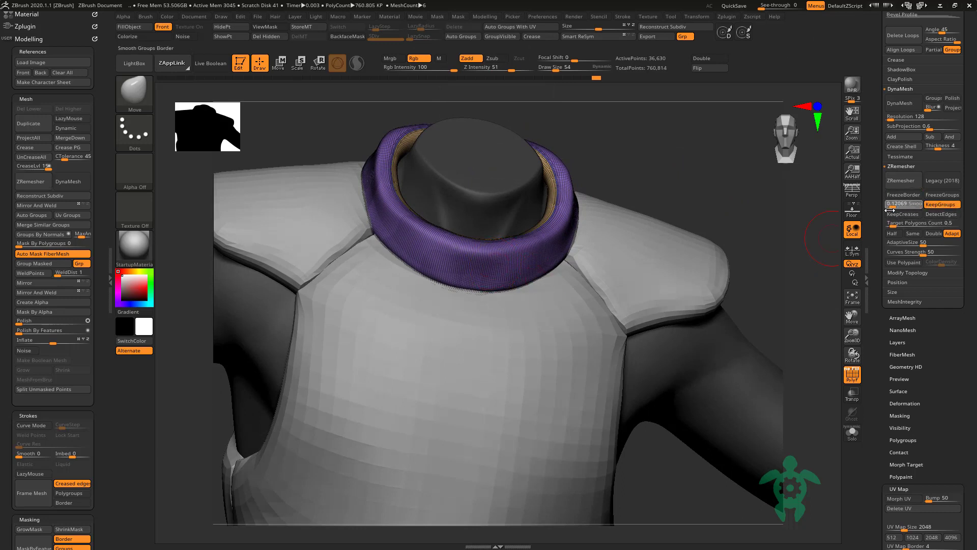
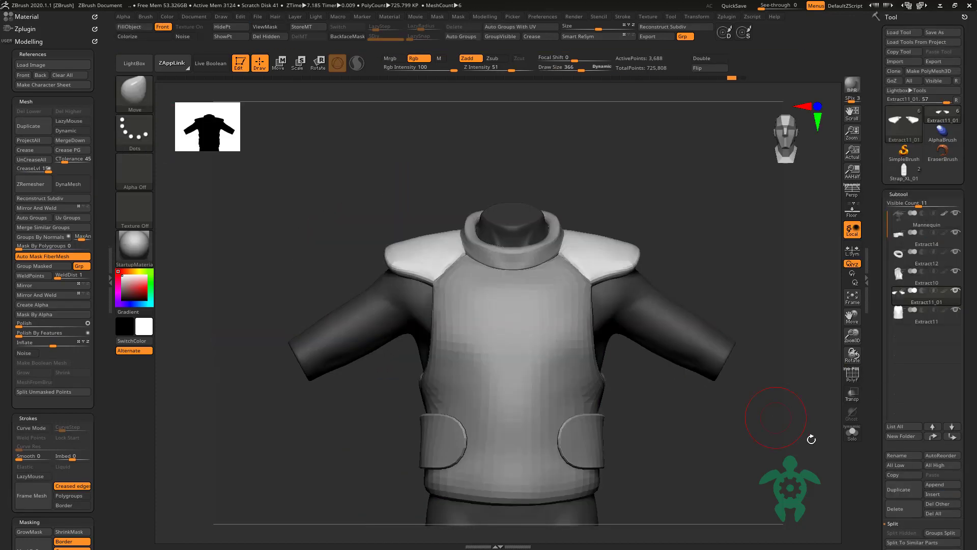
Step: Turn on the PolyF wireframe and make the vest the active subtool
left_click(852, 380)
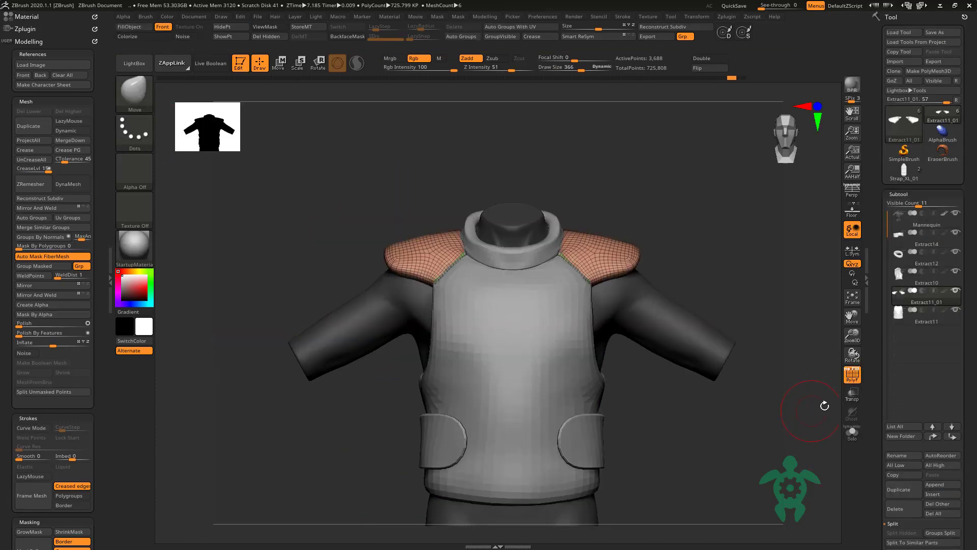
left_click(853, 379)
left_click(472, 355, "alt")
left_click(858, 377)
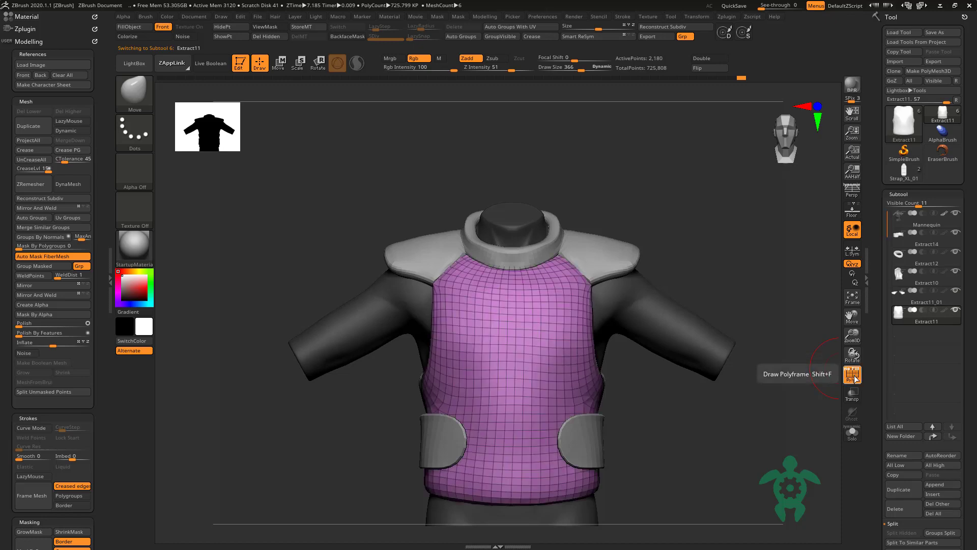
left_click_drag(676, 283, 651, 300)
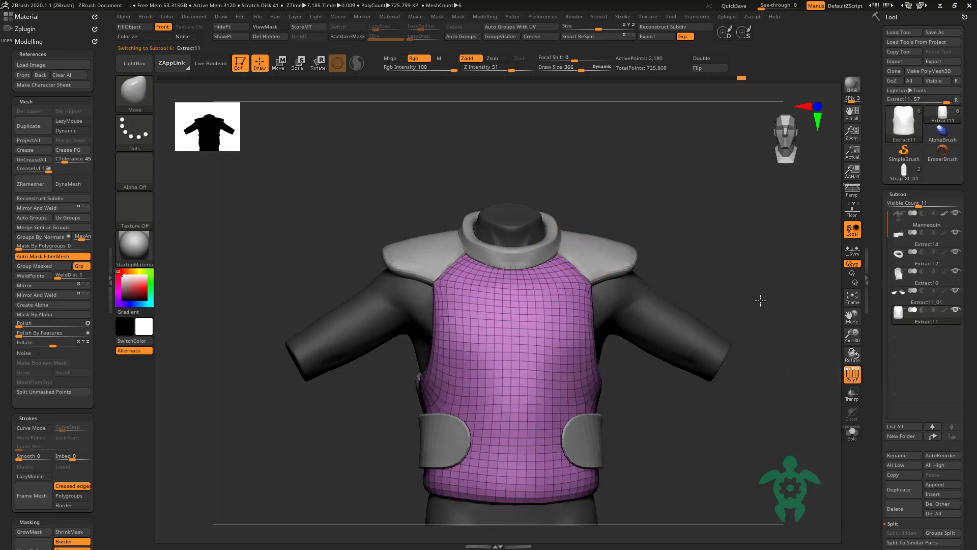
left_click_drag(964, 454, 962, 276)
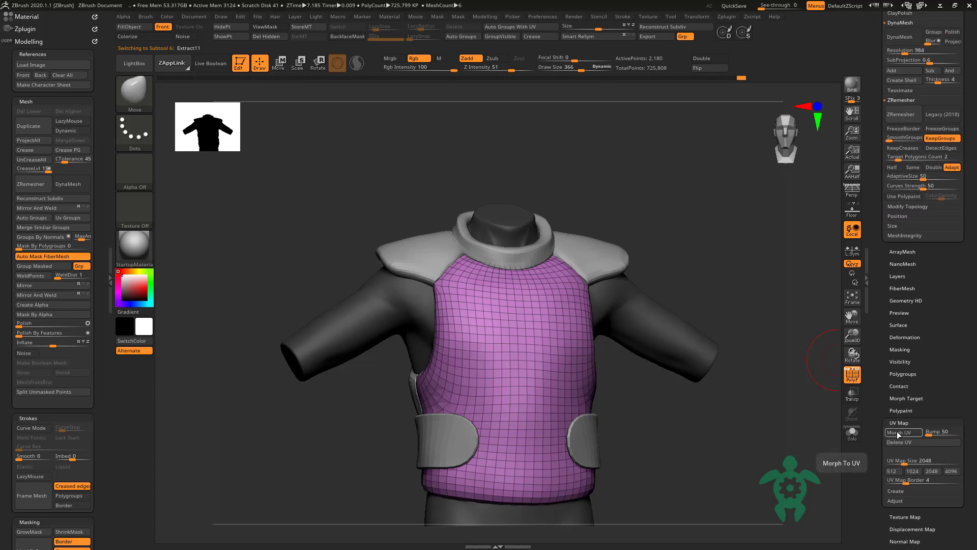
Step: Preview the vest's UV layout with Morph UV, restore its 3D shape, and bring up the brush library
left_click(896, 431)
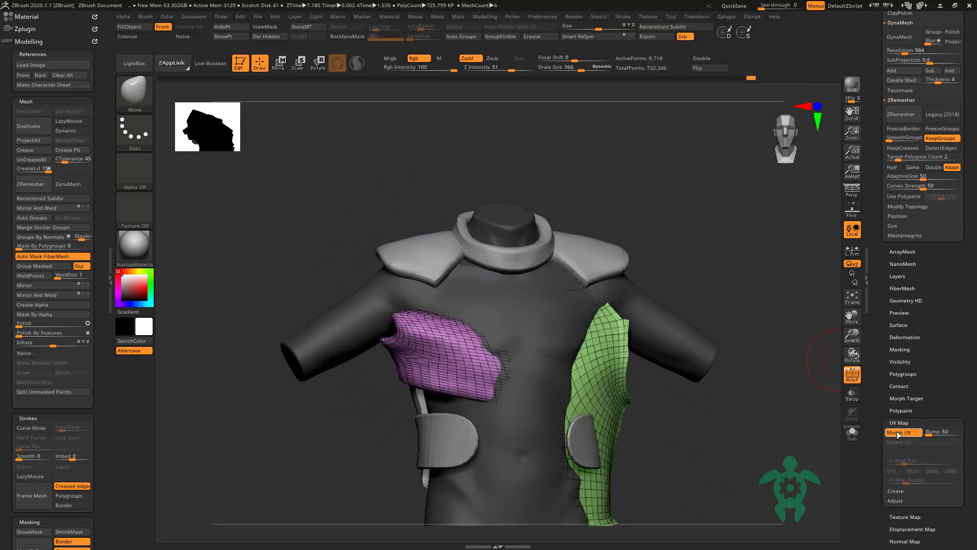
left_click(898, 433)
left_click_drag(734, 200, 173, 203)
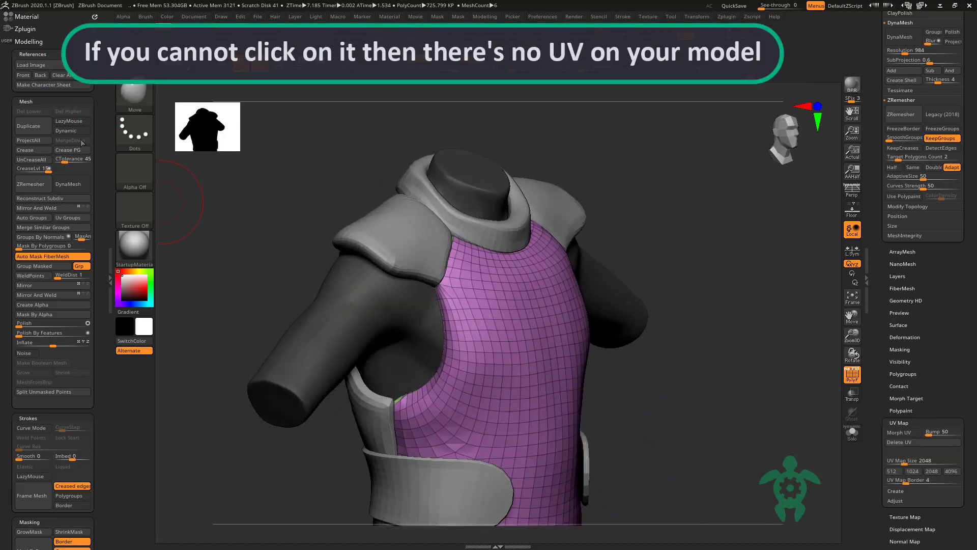
left_click(130, 100)
mouse_move(457, 143)
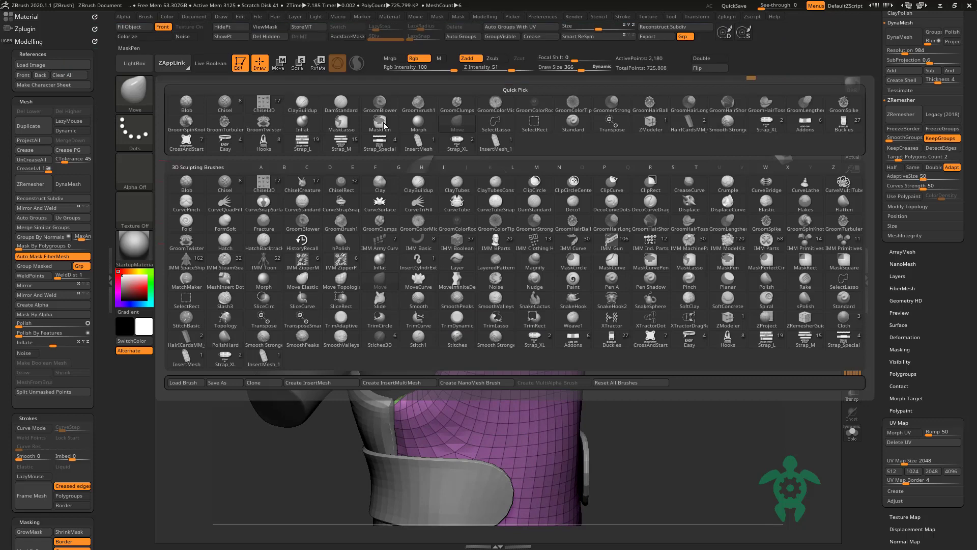
Step: Choose the Strap_XL insert brush and make the shoulder pad the active subtool with wireframe off
left_click(457, 149)
mouse_move(280, 210)
left_mouse_down()
mouse_move(301, 233)
mouse_move(306, 270)
mouse_move(433, 283)
left_mouse_up()
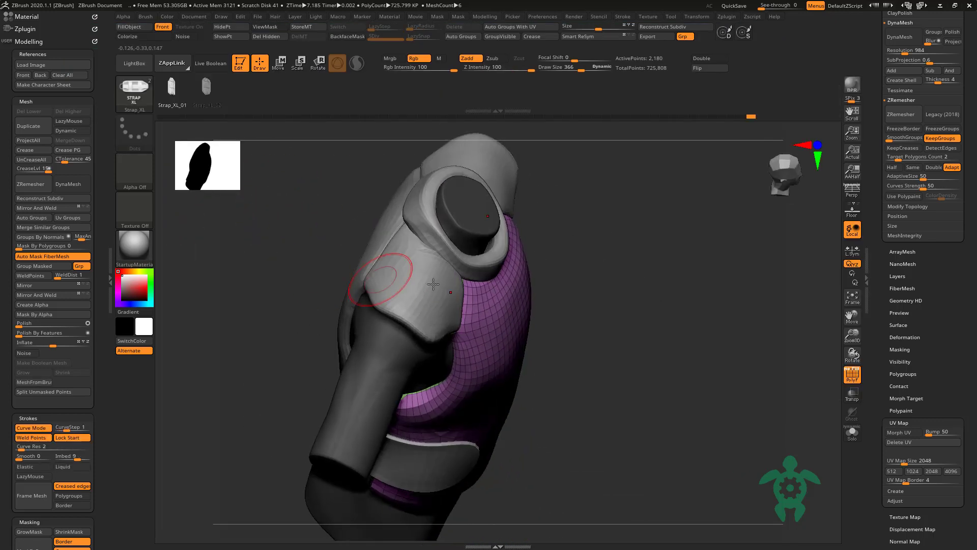
left_click(425, 291, "alt")
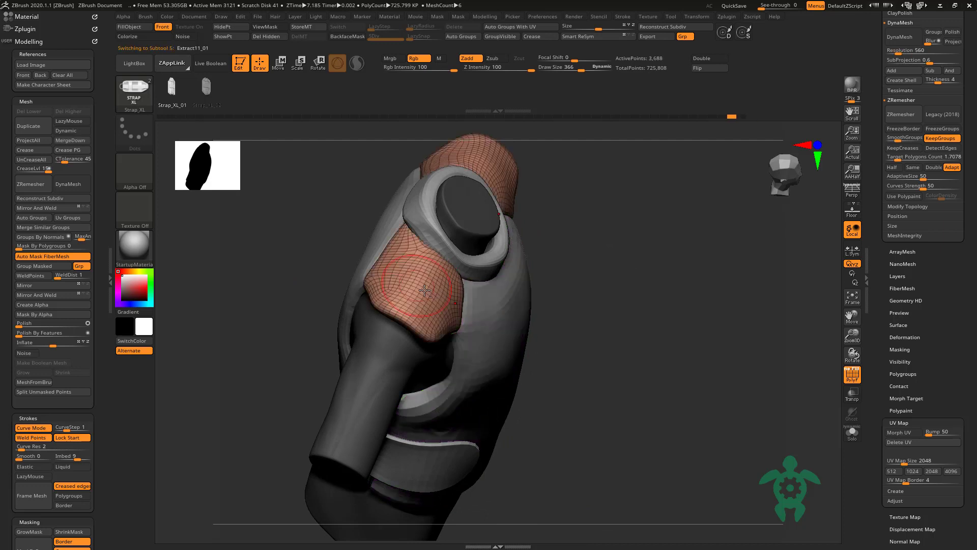
left_click(851, 376)
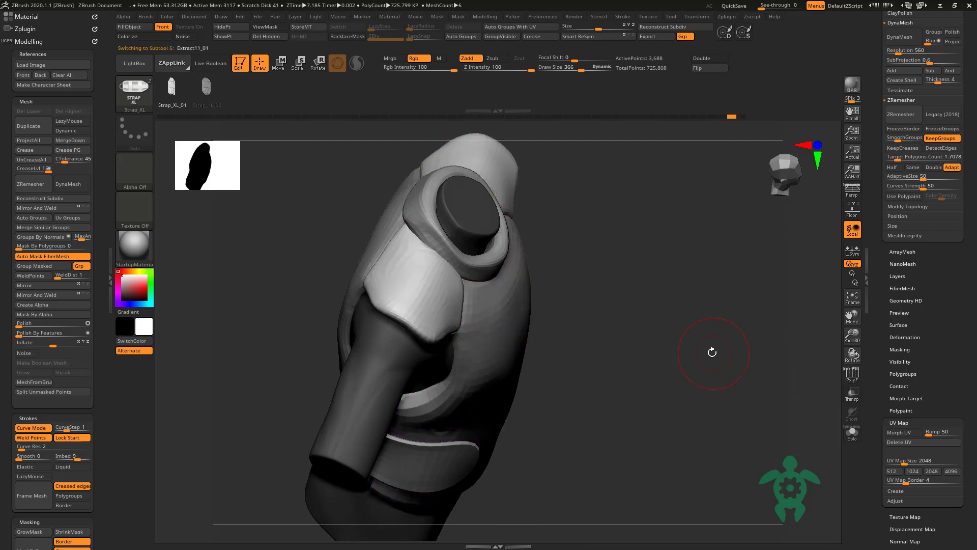
left_click_drag(390, 288, 447, 291, "alt")
left_click_drag(716, 348, 635, 316)
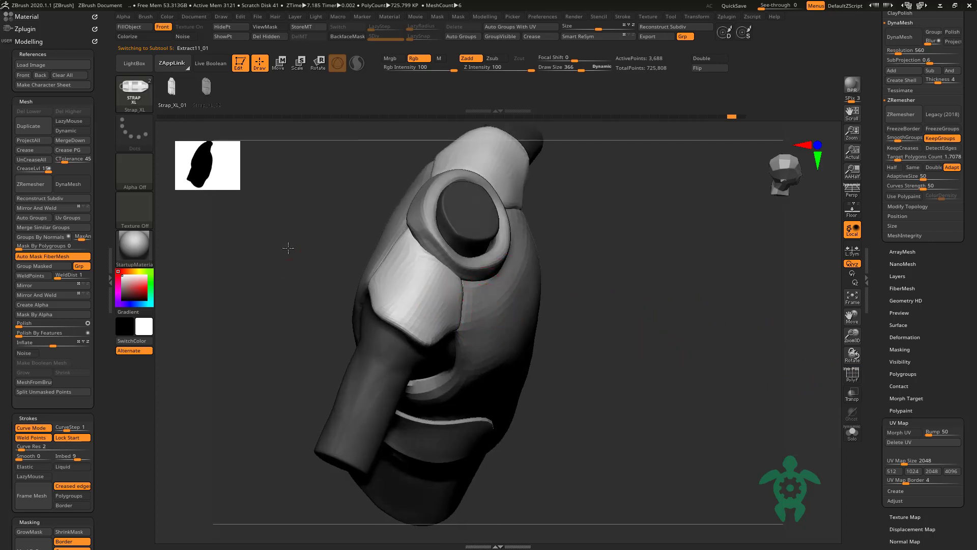
left_click_drag(288, 248, 440, 325)
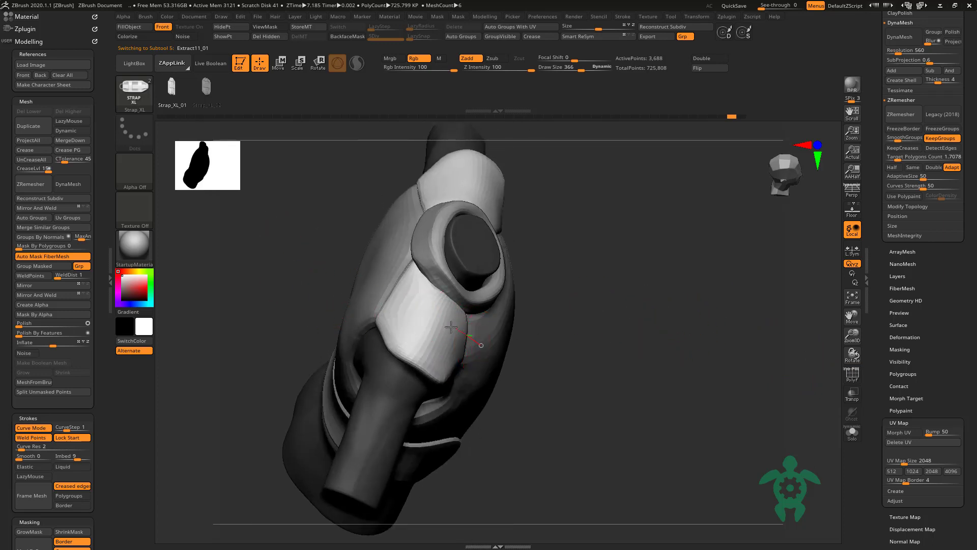
Step: Draw a Strap_XL curve strap along the shoulder pad
left_click_drag(366, 277, 366, 276)
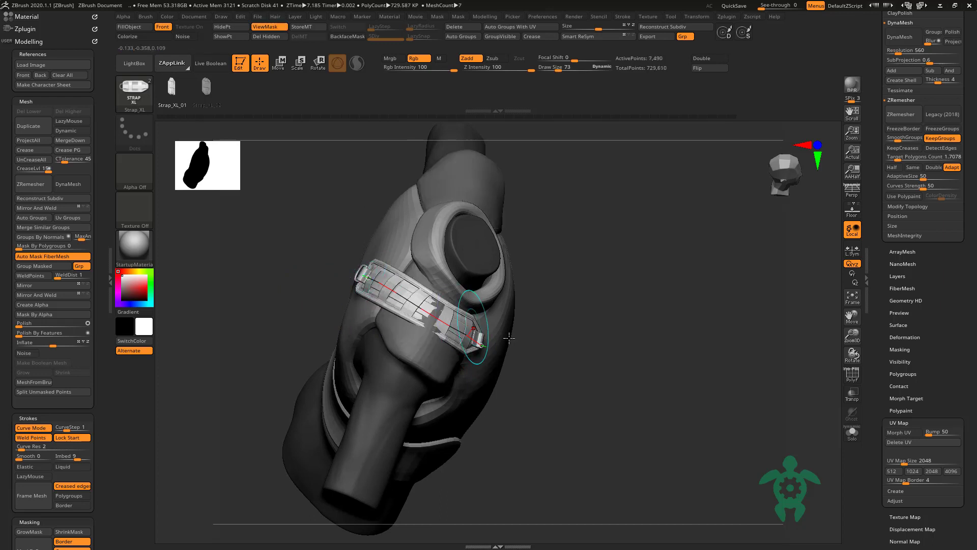
left_click_drag(611, 254, 504, 324)
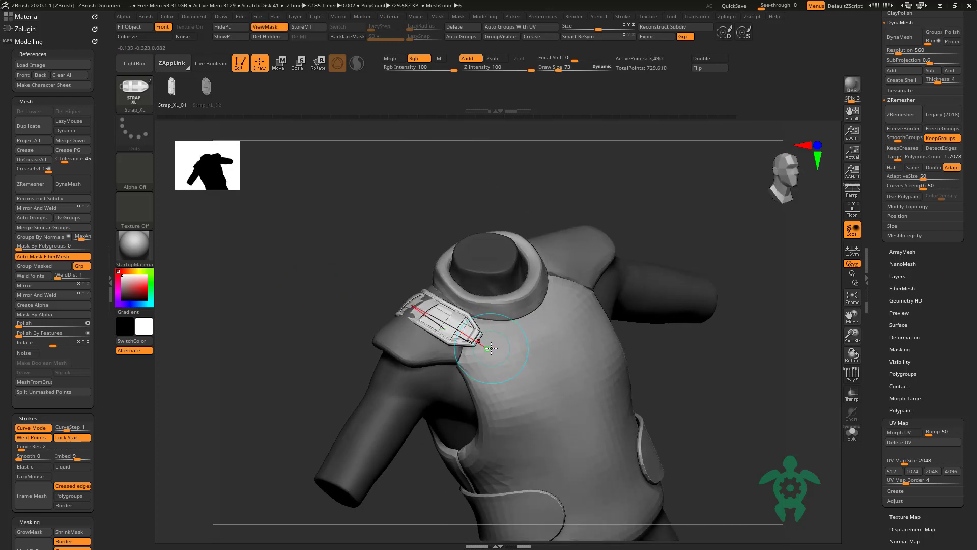
left_click_drag(491, 349, 496, 351)
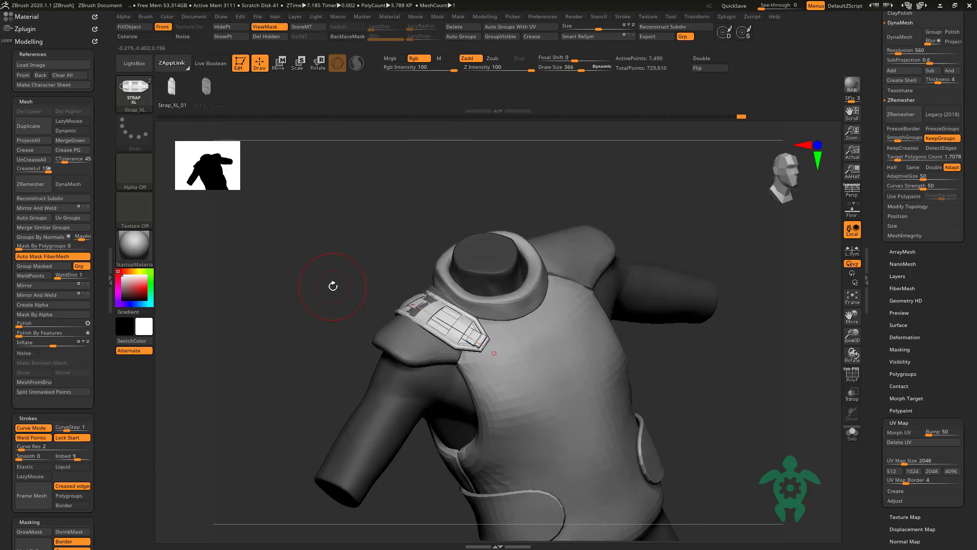
left_click_drag(331, 284, 415, 294)
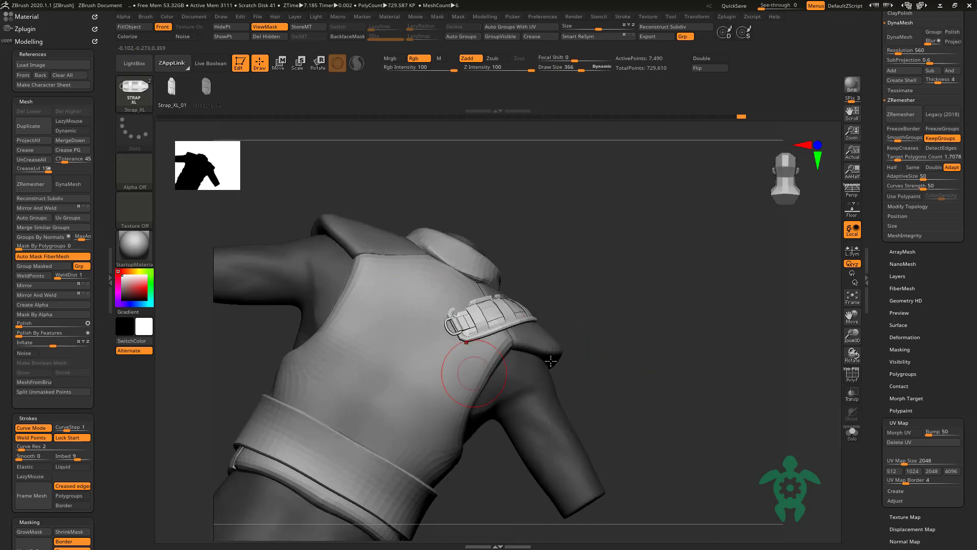
left_click_drag(550, 360, 703, 345)
Step: Switch to the Move brush (B-M-V) and enlarge its size to 724
key("b")
key("m")
key("v")
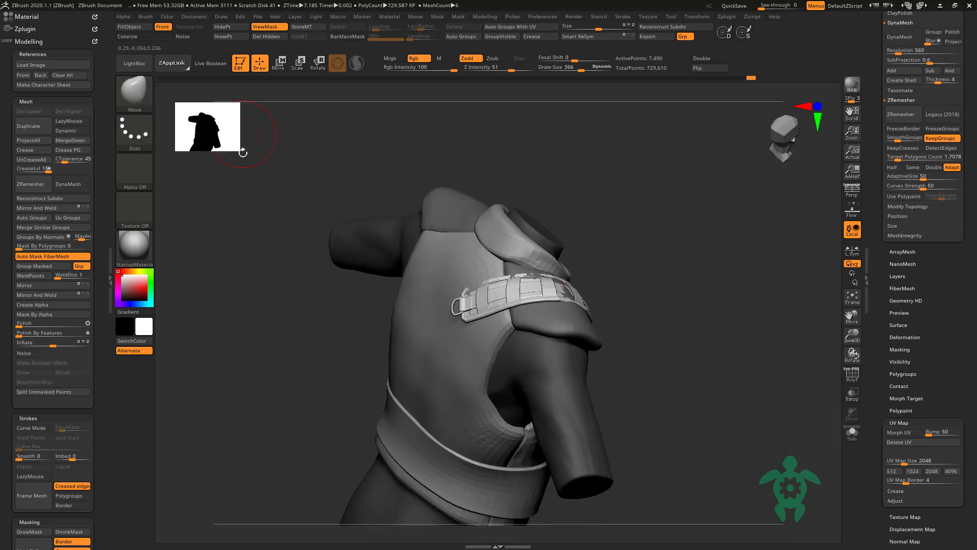
key("space")
left_click_drag(461, 283, 484, 277)
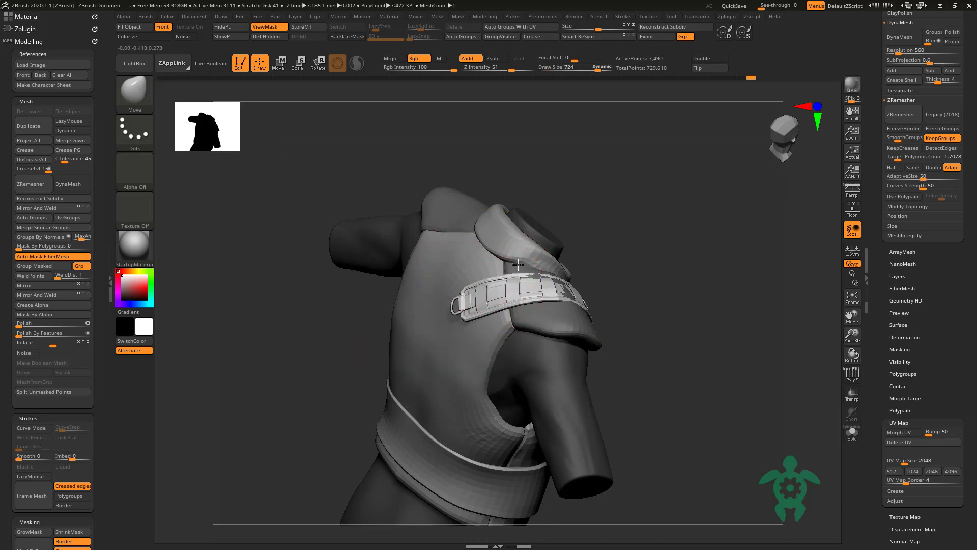
Step: Hide the new shoulder strap piece with a Ctrl+Shift-click
left_click_drag(592, 279, 541, 285)
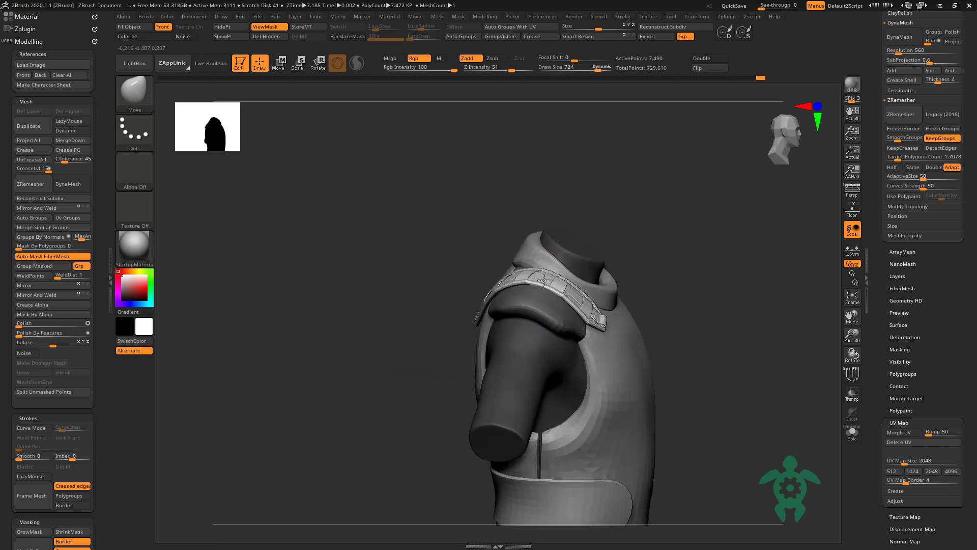
left_click_drag(629, 307, 593, 287)
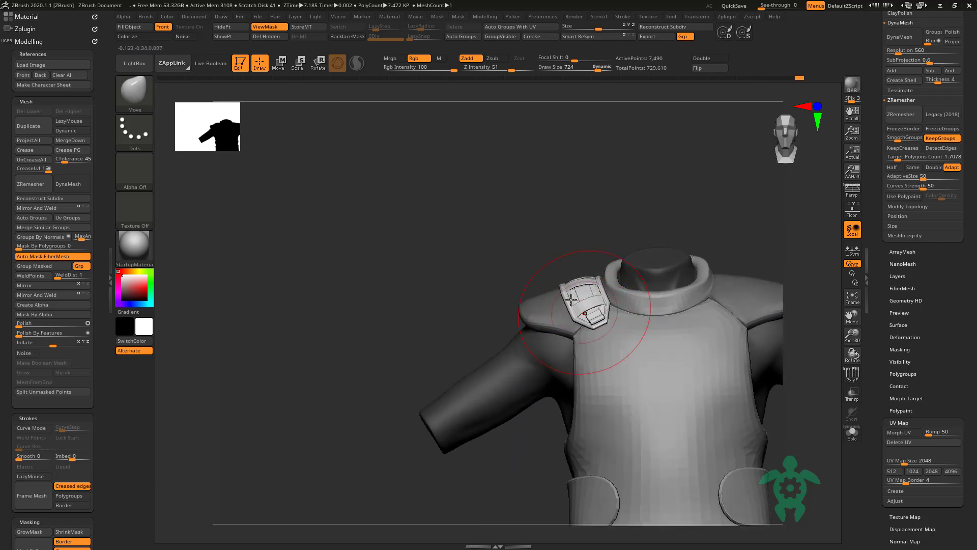
mouse_move(489, 302)
left_mouse_down()
mouse_move(447, 304)
mouse_move(421, 222)
mouse_move(361, 244)
mouse_move(602, 304)
left_mouse_up()
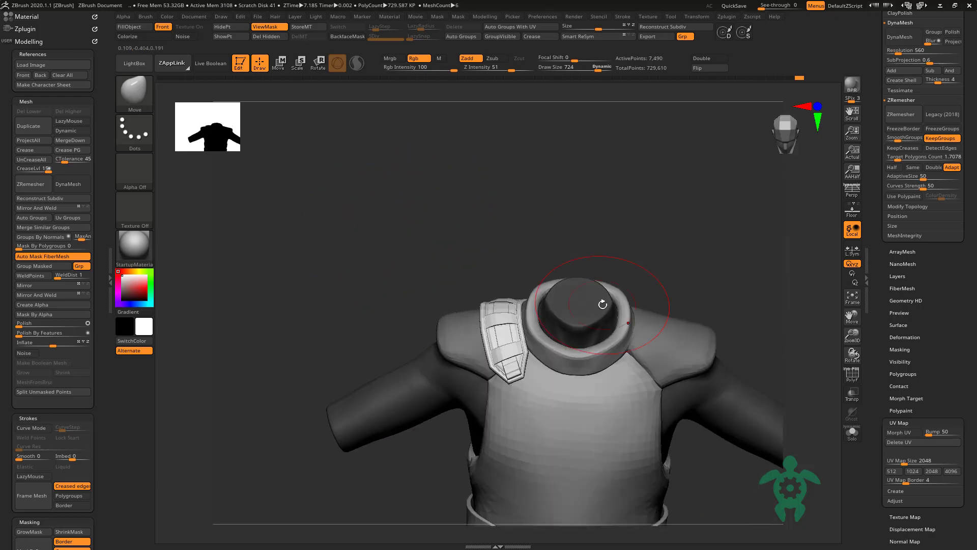
left_click(504, 351, "ctrl+alt+shift")
left_click_drag(423, 232, 465, 310)
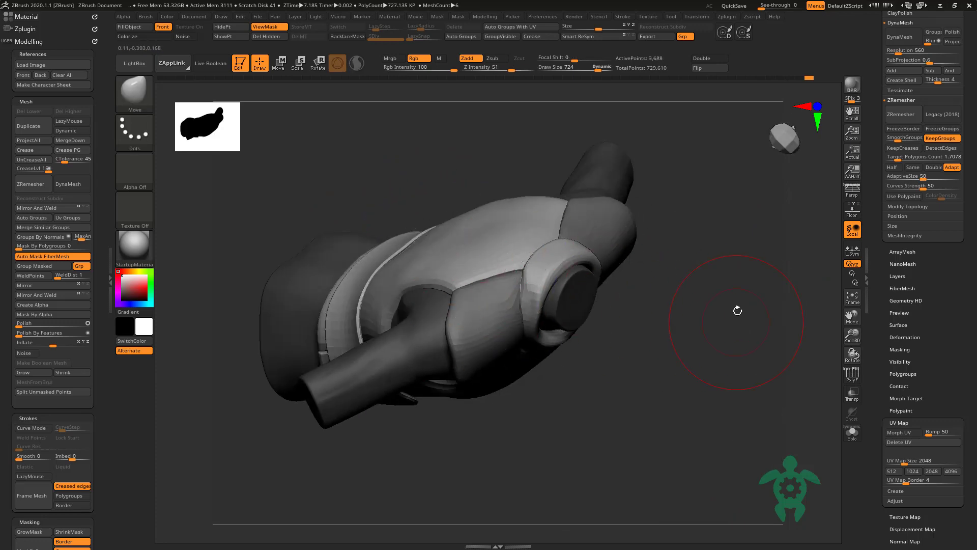
left_click_drag(737, 311, 663, 360)
Step: Split the hidden shoulder strap into its own subtool
scroll(874, 245, "up", 5)
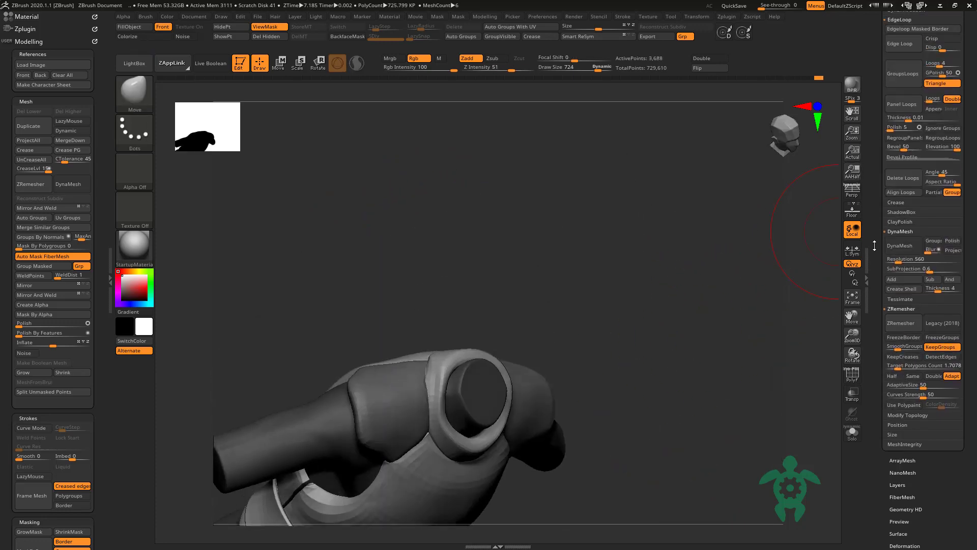
scroll(875, 246, "up", 5)
scroll(875, 285, "up", 5)
scroll(876, 324, "up", 5)
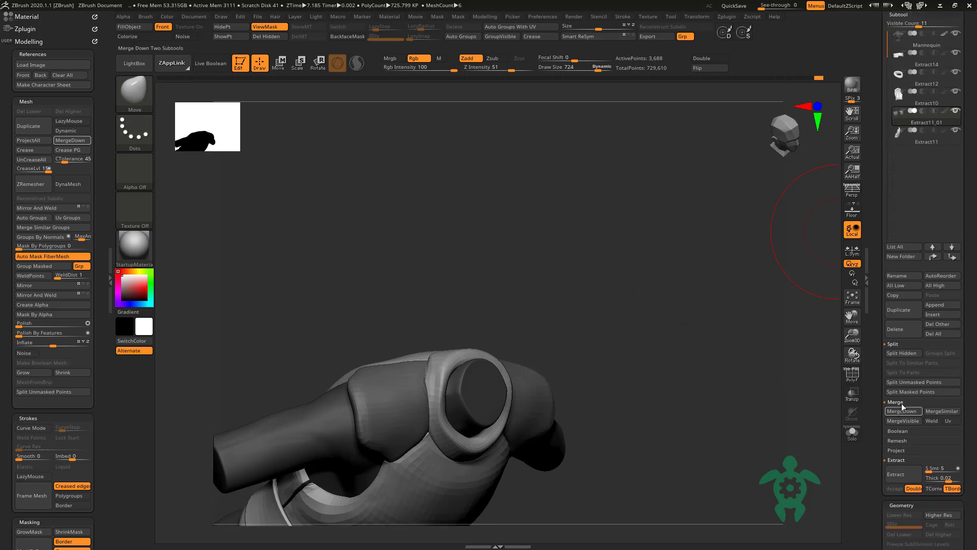
left_click(904, 355)
mouse_move(718, 325)
left_mouse_down()
mouse_move(674, 259)
mouse_move(547, 279)
left_mouse_up()
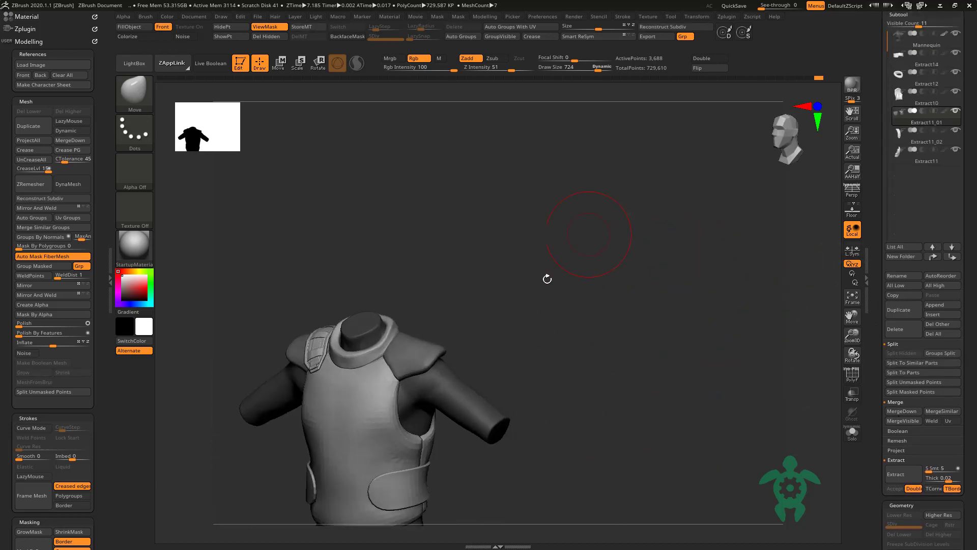
Step: Select the new strap subtool and mirror it onto the other shoulder
left_click(312, 352, "alt")
left_click_drag(273, 283, 289, 297, "shift")
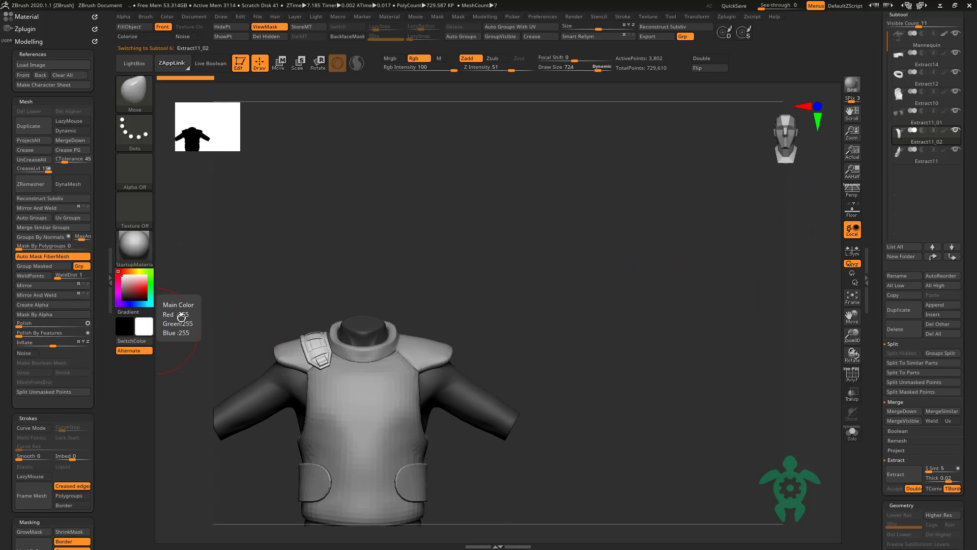
mouse_move(178, 316)
left_mouse_down()
mouse_move(283, 257)
mouse_move(485, 297)
left_mouse_up()
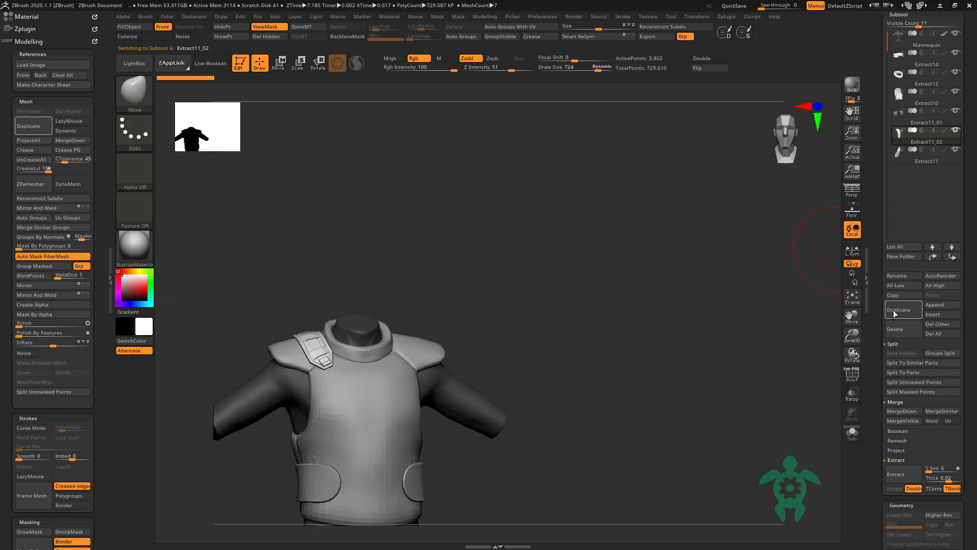
left_click(51, 294)
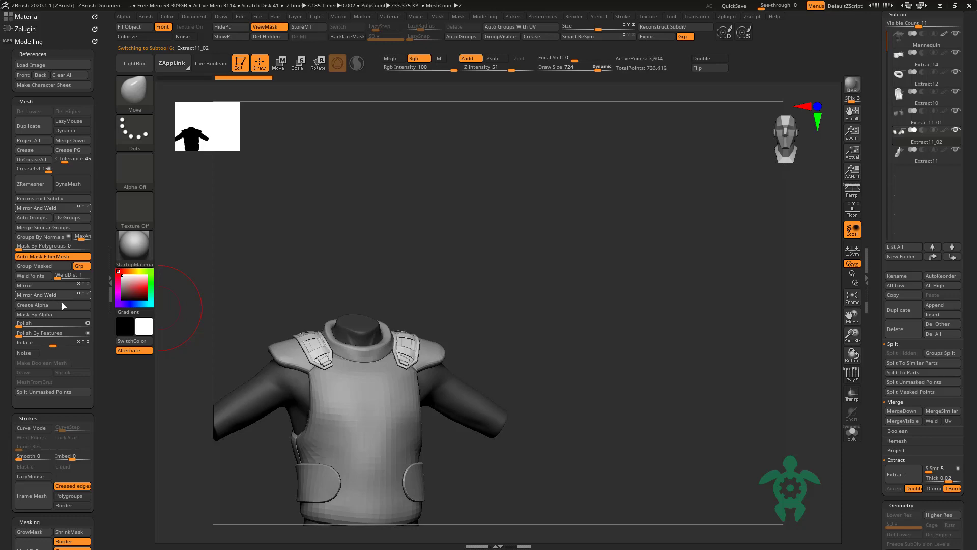
Step: Orbit the vest to a side view and bring up the brush collection
scroll(888, 387, "down", 5)
scroll(888, 381, "down", 5)
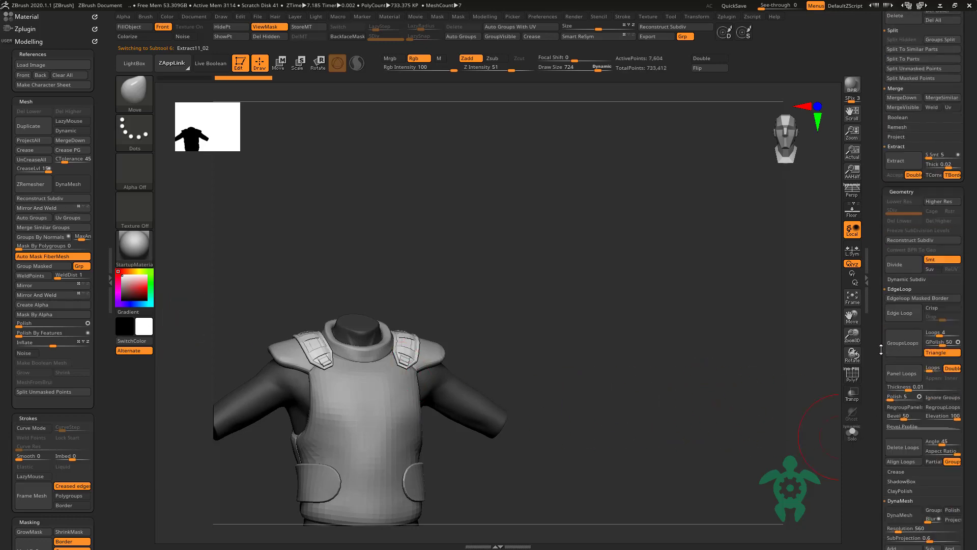
scroll(888, 380, "down", 5)
scroll(888, 375, "down", 5)
scroll(877, 459, "down", 3)
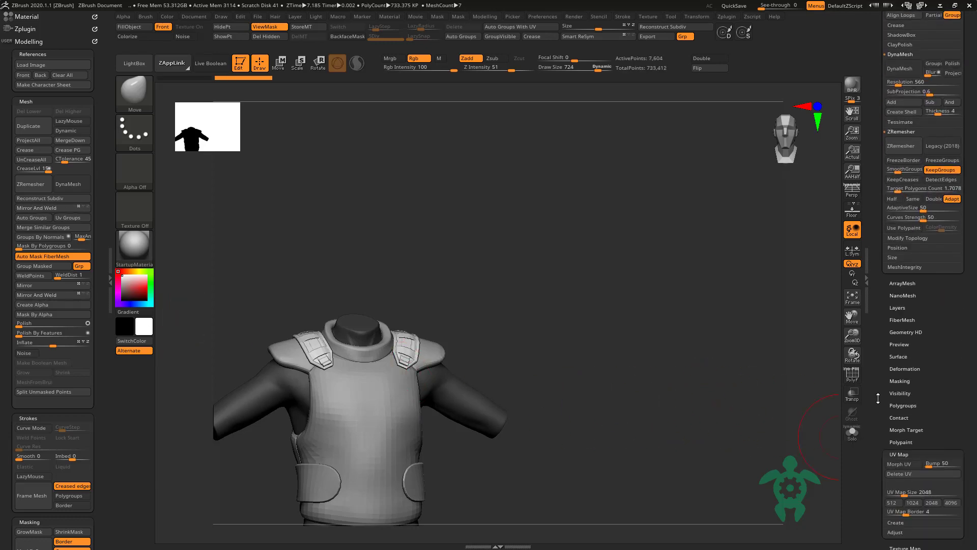
scroll(888, 462, "down", 2)
mouse_move(401, 232)
left_mouse_down()
mouse_move(292, 255)
mouse_move(272, 249)
mouse_move(332, 253)
mouse_move(500, 219)
mouse_move(545, 160)
mouse_move(545, 190)
mouse_move(502, 186)
mouse_move(571, 227)
mouse_move(522, 293)
left_mouse_up()
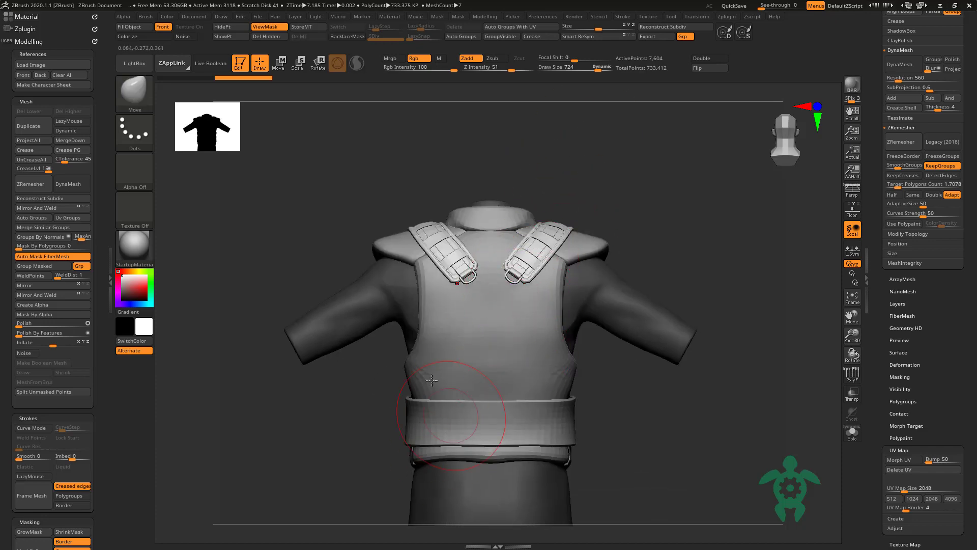
left_click(136, 100)
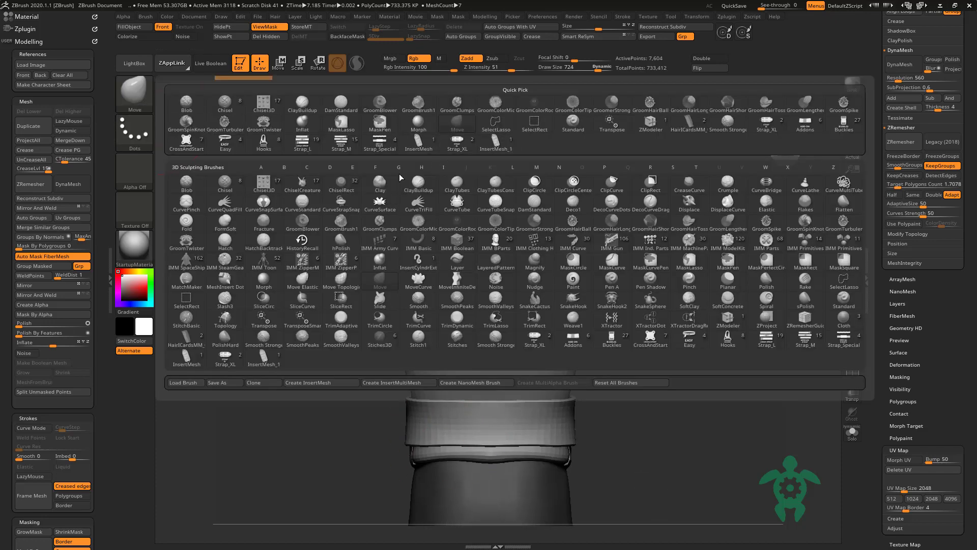
Step: Choose the Strap_M brush and reduce its draw size, undoing a misplaced test strap on the chest
left_click(344, 148)
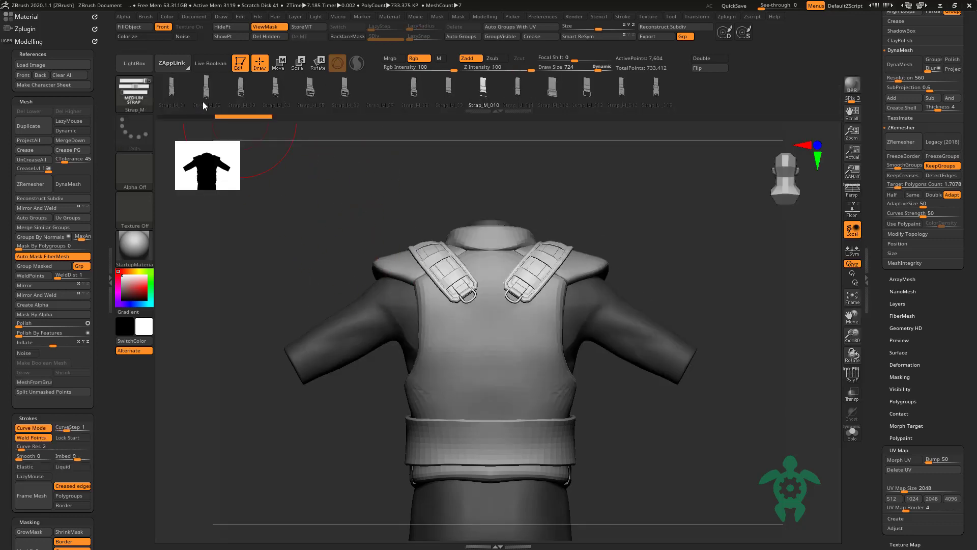
mouse_move(288, 217)
left_mouse_down()
mouse_move(229, 233)
mouse_move(259, 260)
left_mouse_up()
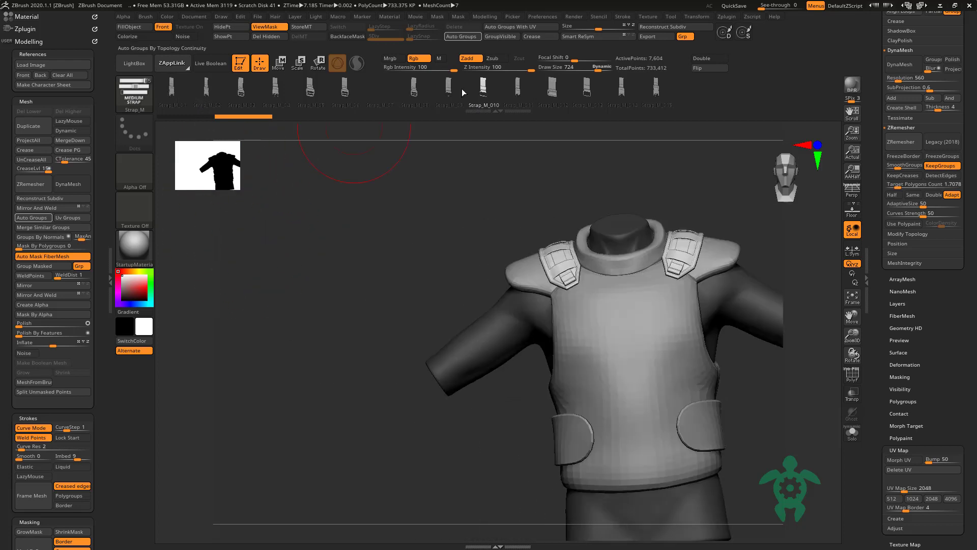
mouse_move(439, 305)
left_mouse_down()
mouse_move(360, 247)
mouse_move(313, 239)
left_mouse_up()
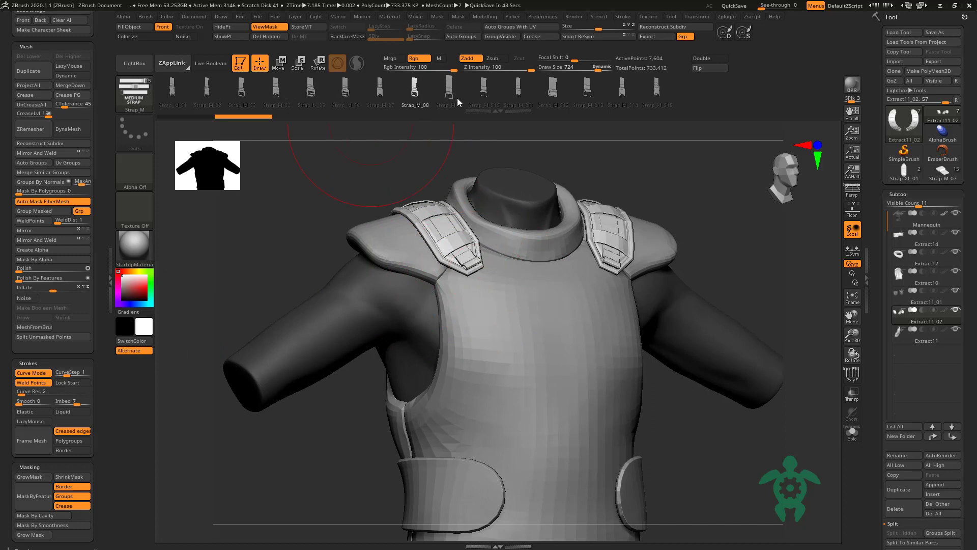
right_click_drag(484, 256, 458, 356)
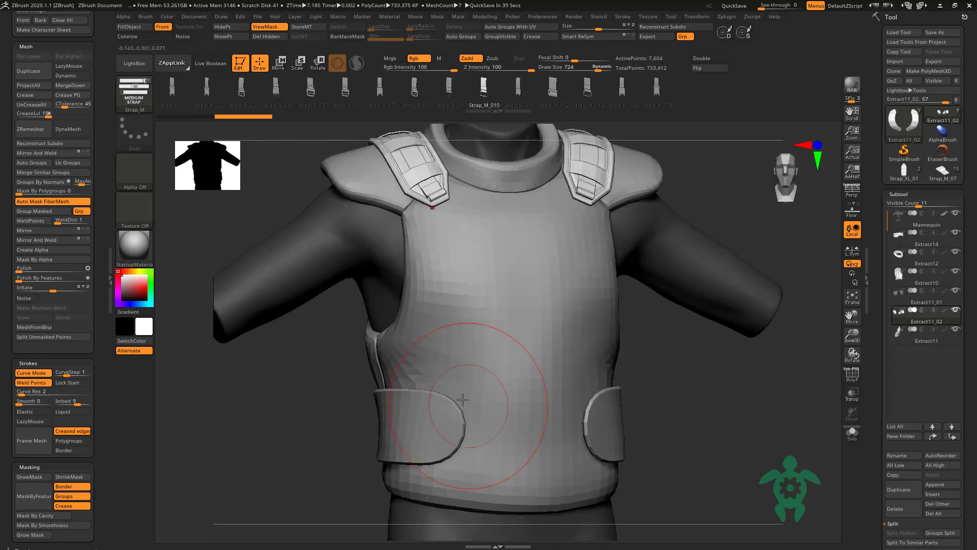
key("space")
left_click_drag(484, 402, 462, 402)
left_click(434, 195)
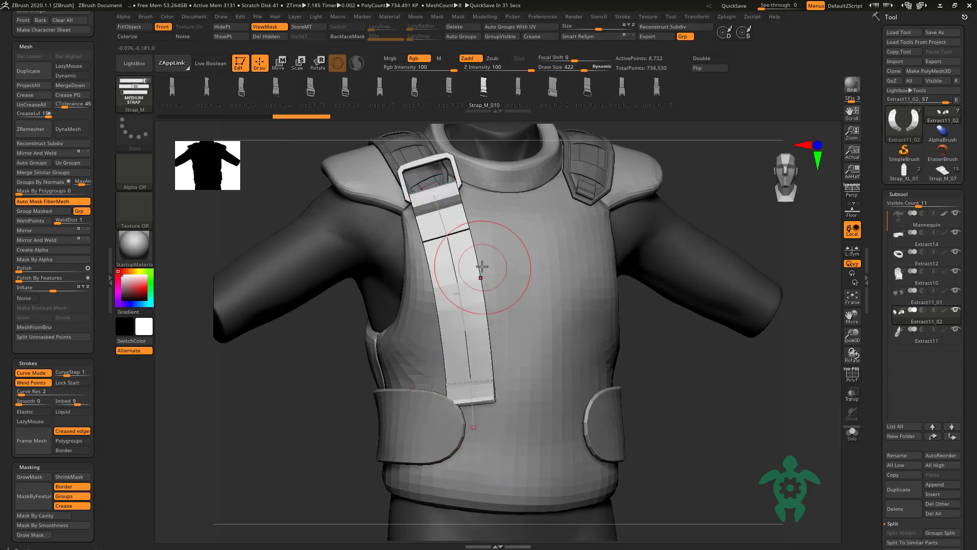
key("ctrl+z")
key("space")
left_click_drag(435, 190, 429, 190)
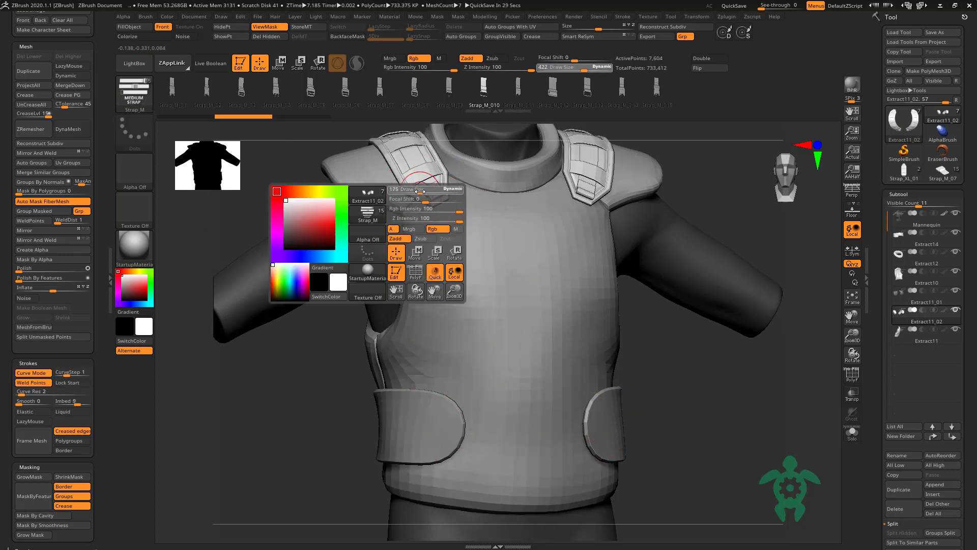
Step: On the vest body, draw a mirrored strap down both sides of the front, then set draw size 65
left_click(460, 380, "alt")
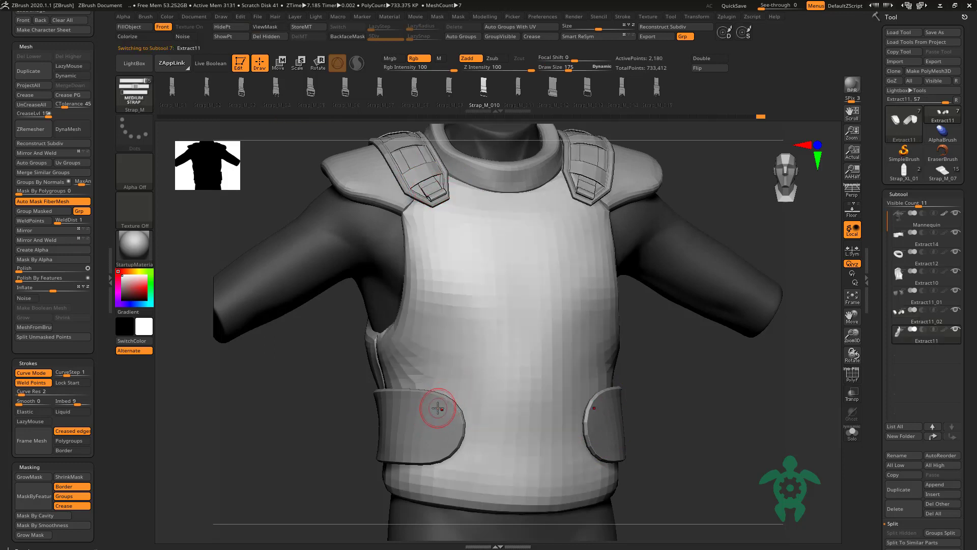
key("space")
left_click_drag(438, 409, 441, 430)
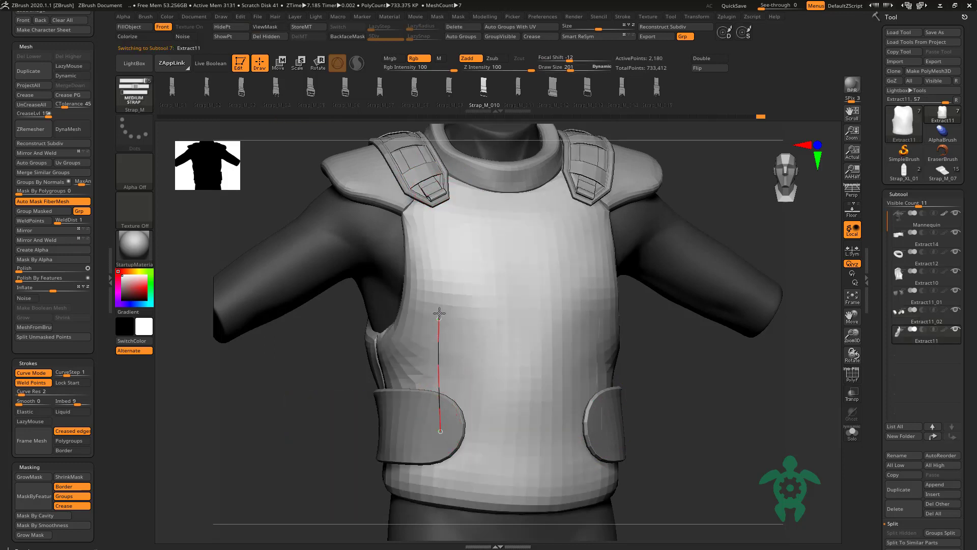
left_click_drag(440, 431, 442, 456)
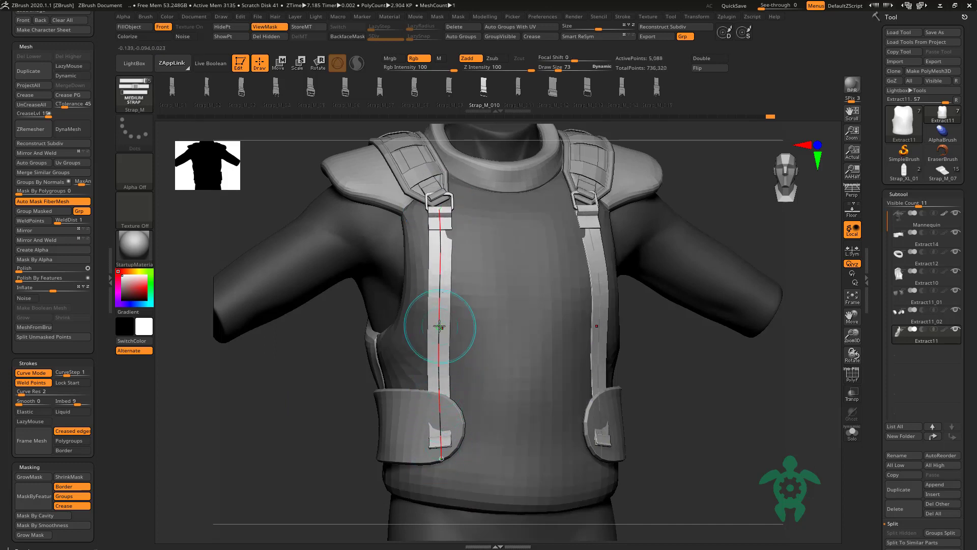
key("space")
left_click_drag(440, 326, 438, 317)
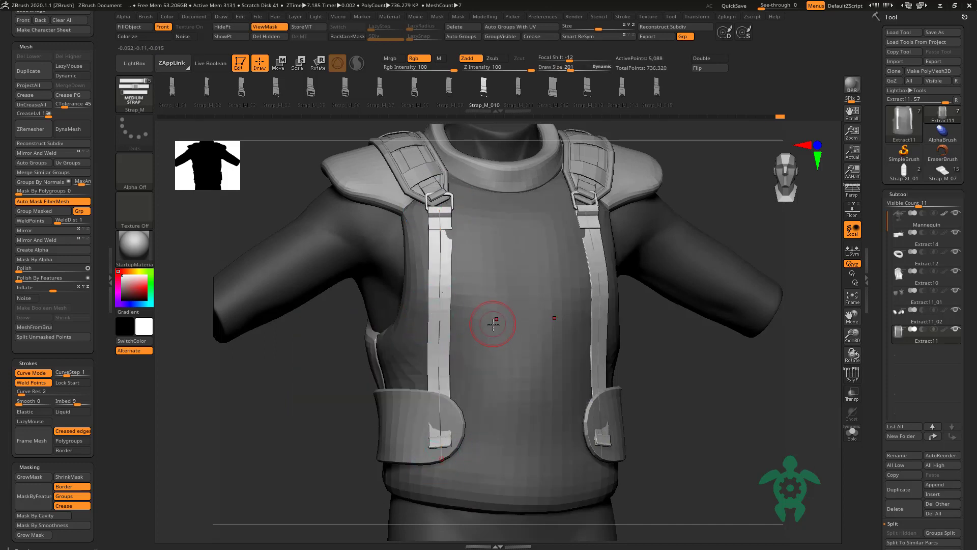
Step: Reset focal shift to 0 and load the Easy buckle strap brush
key("space")
key("space")
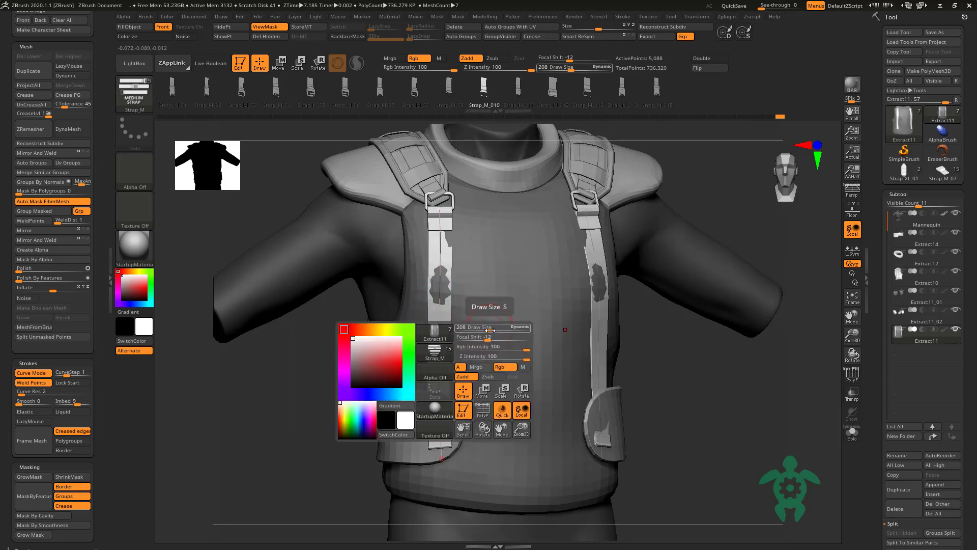
left_click(441, 307)
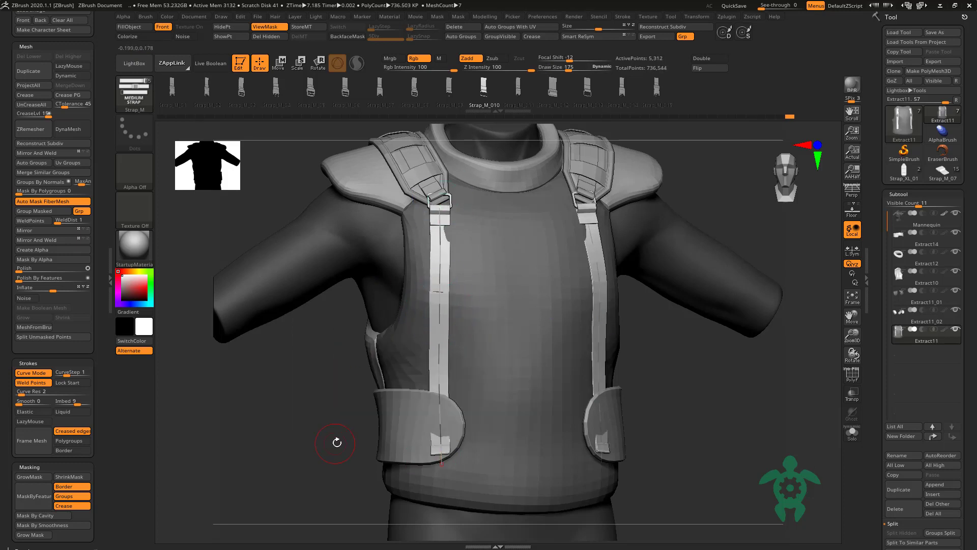
mouse_move(336, 442)
left_mouse_down("alt")
mouse_move(286, 393)
mouse_move(317, 404)
mouse_move(329, 388)
left_mouse_up("alt")
left_click(145, 110)
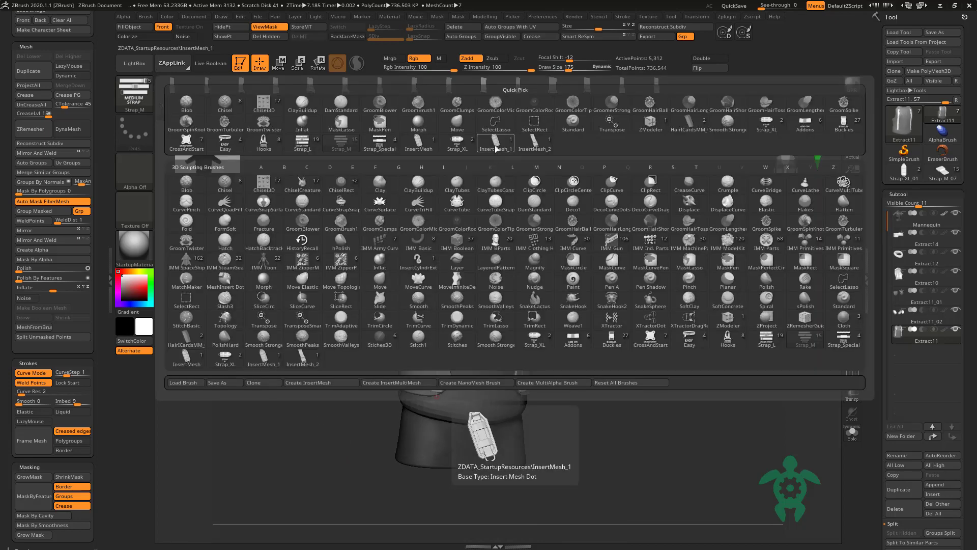
left_click(226, 141)
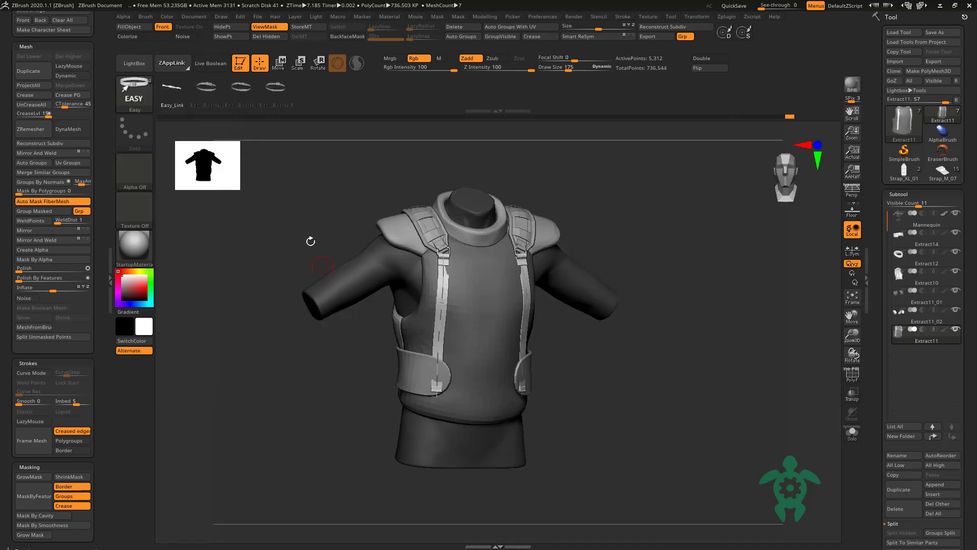
key("ctrl+z")
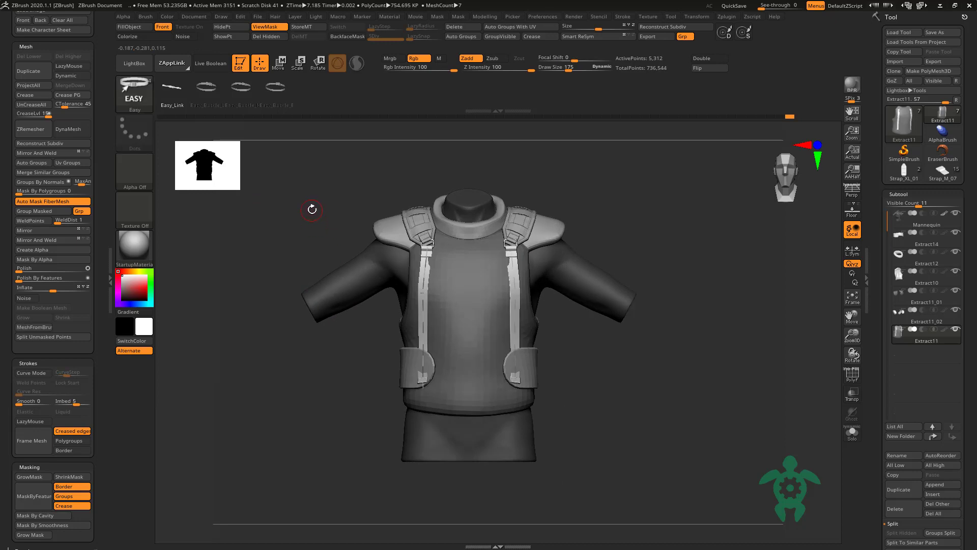
Step: Insert a buckled Easy chest strap across the vest and split it into its own active subtool
key("f")
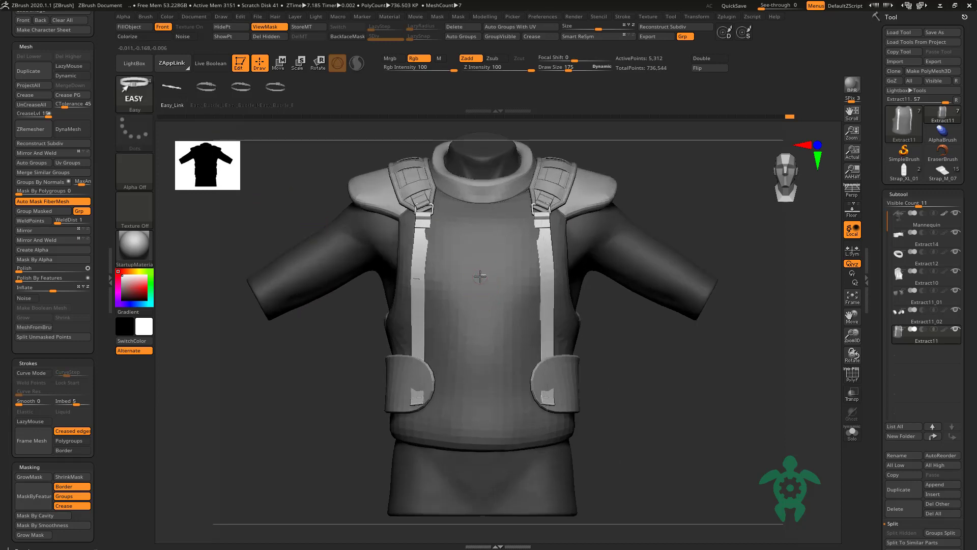
left_click_drag(480, 276, 479, 355)
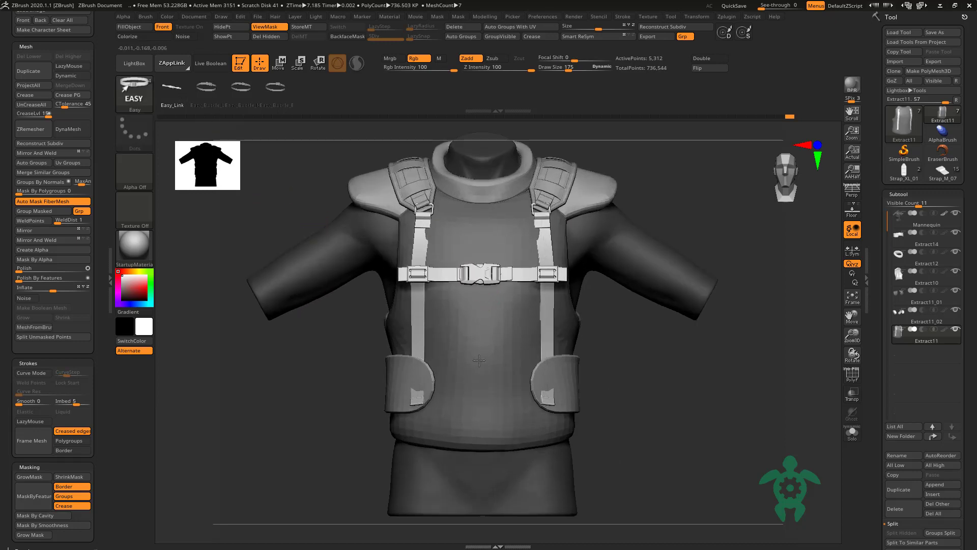
right_click_drag(426, 359, 314, 239)
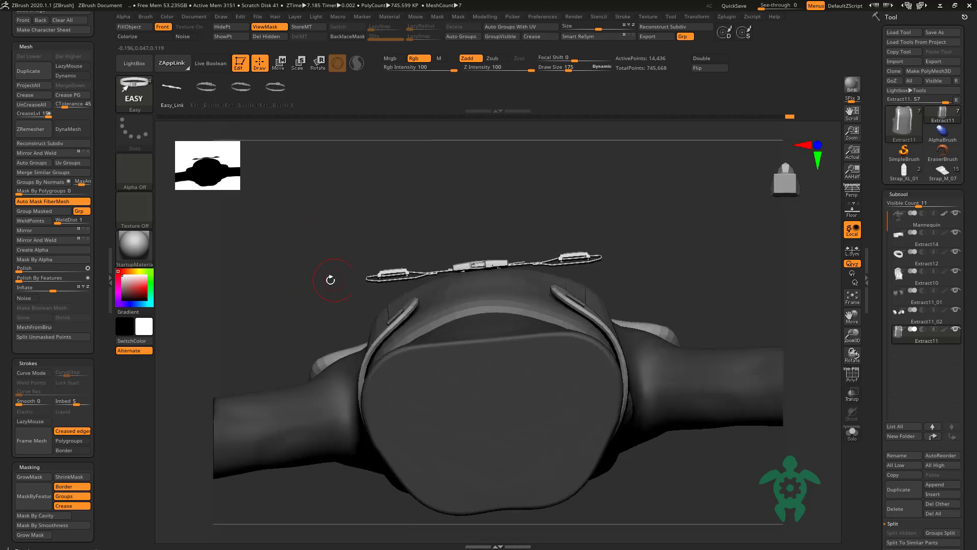
left_click(682, 408, "ctrl+shift")
left_click(902, 532)
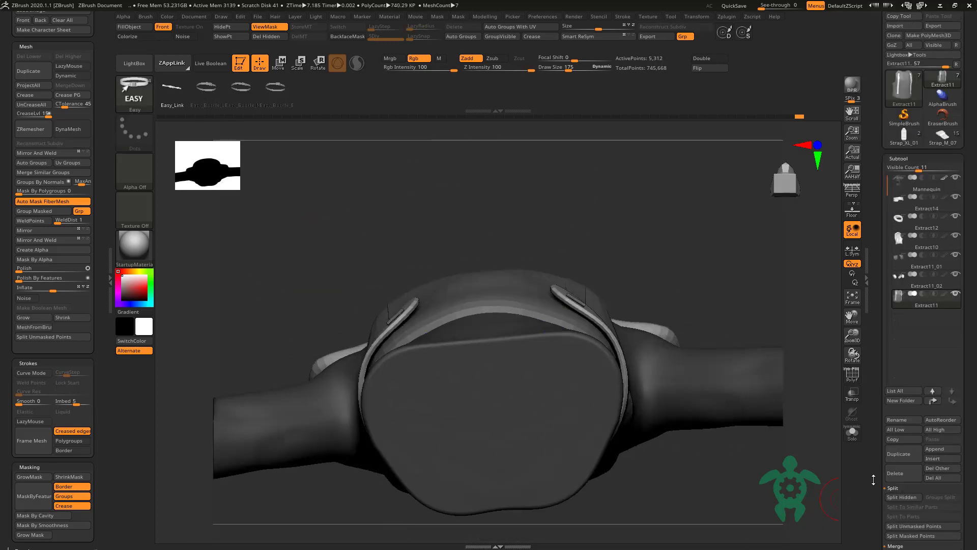
left_click_drag(649, 311, 585, 331)
left_click(395, 220, "alt")
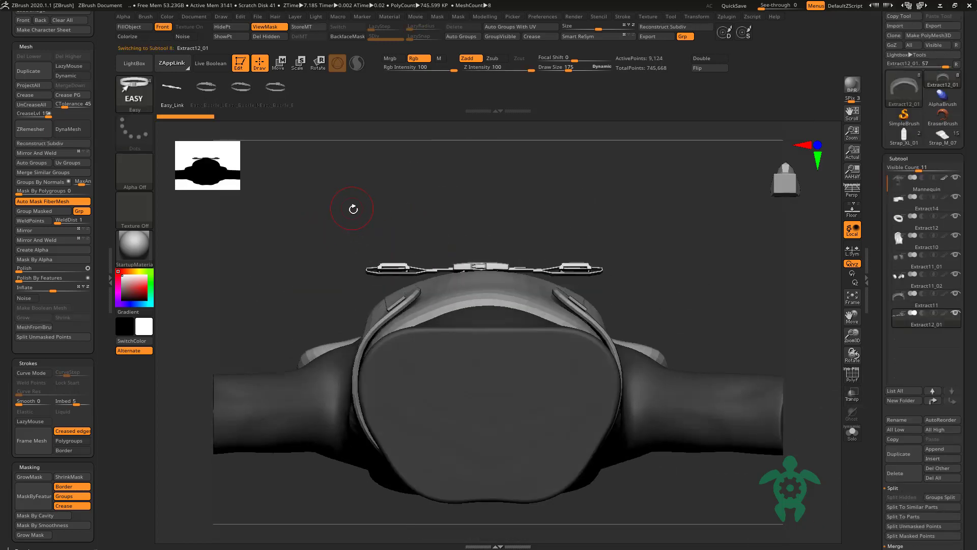
left_click_drag(353, 207, 364, 257)
Step: Mask one end of the chest strap and rotate the left end about 12° to follow the chest
mouse_move(312, 222)
left_mouse_down("ctrl")
mouse_move(394, 281)
mouse_move(424, 278)
left_mouse_up("ctrl")
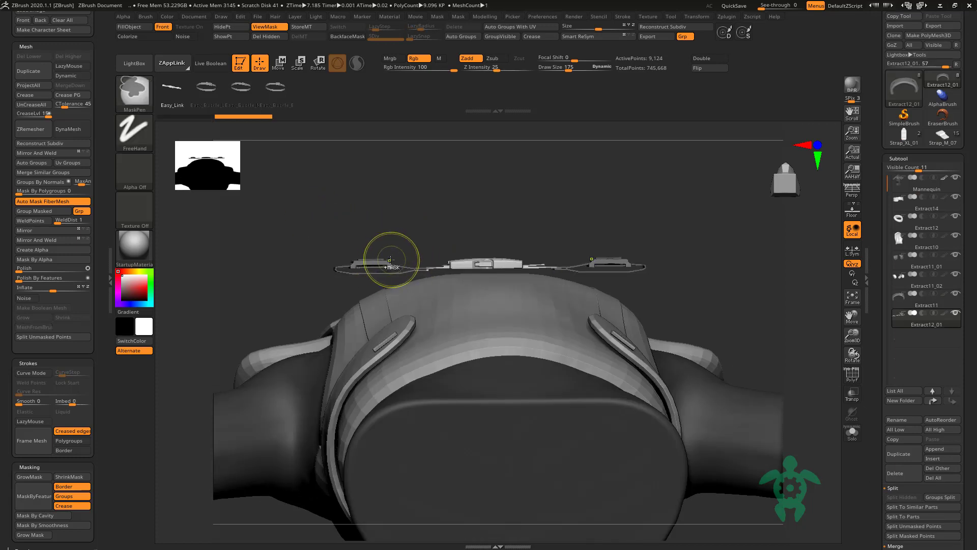
key("w")
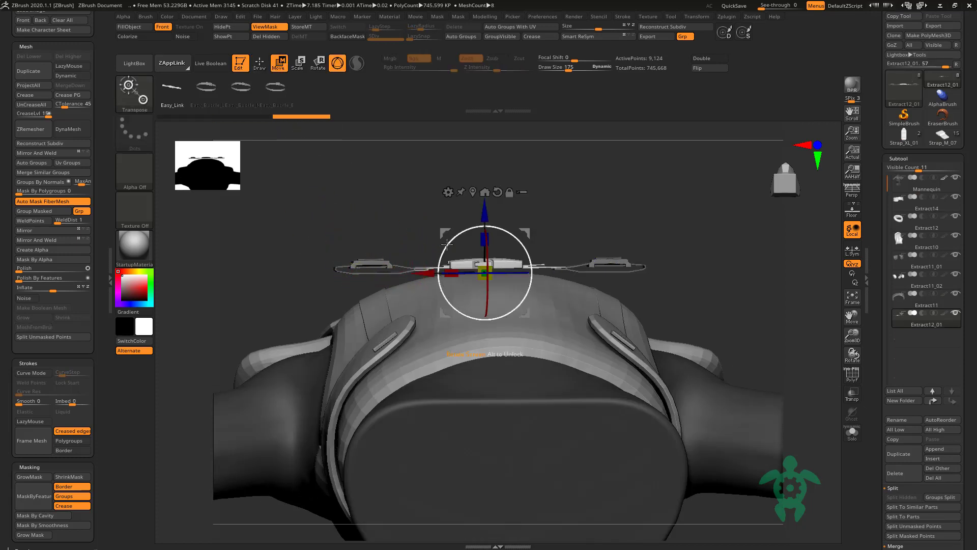
left_click_drag(427, 210, 396, 233)
left_click(424, 270, "alt")
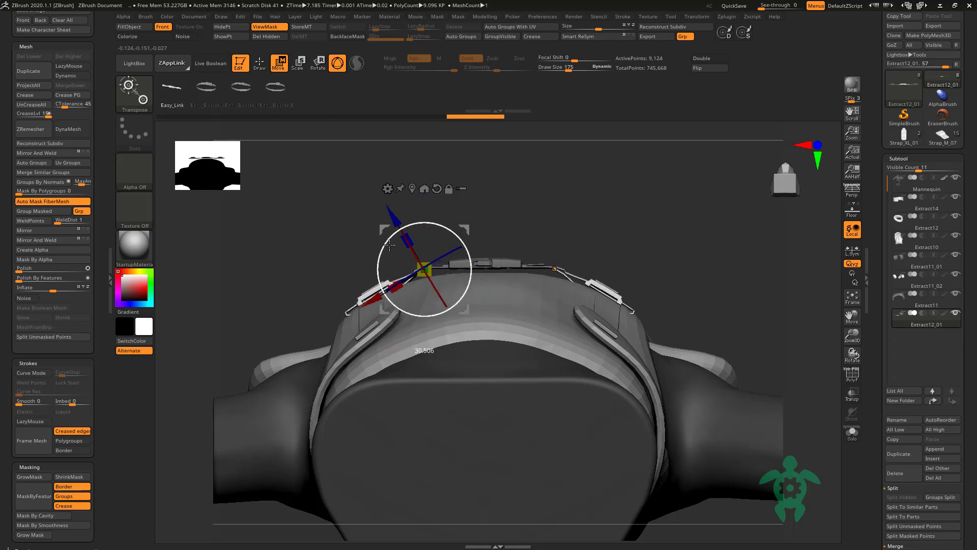
mouse_move(356, 433)
left_mouse_down()
mouse_move(340, 329)
mouse_move(387, 316)
left_mouse_up()
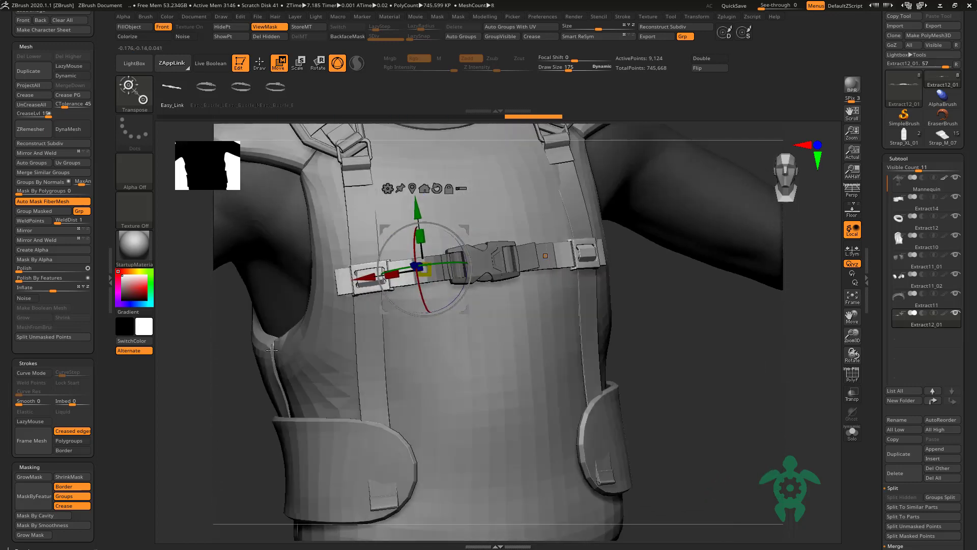
left_click_drag(462, 244, 455, 230)
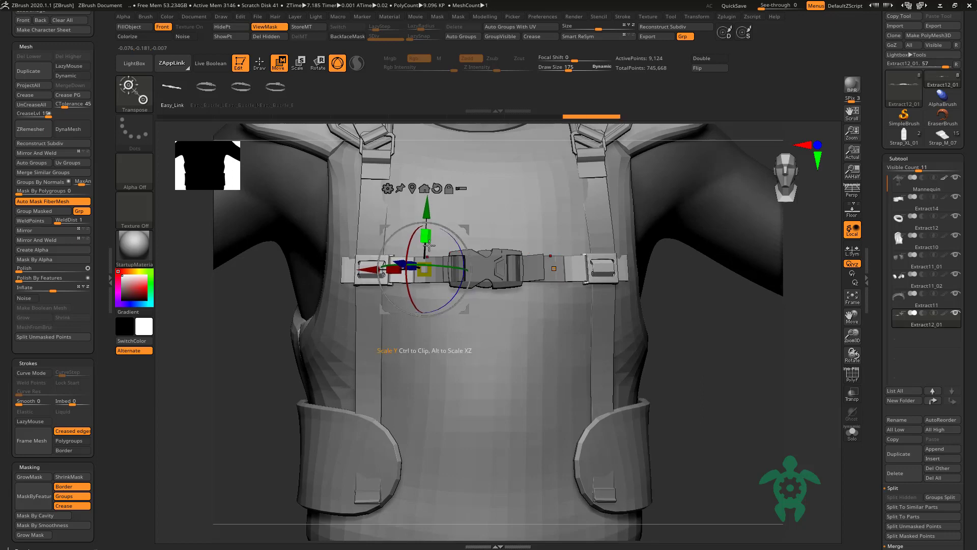
mouse_move(458, 305)
left_mouse_down()
mouse_move(392, 303)
mouse_move(284, 91)
left_mouse_up()
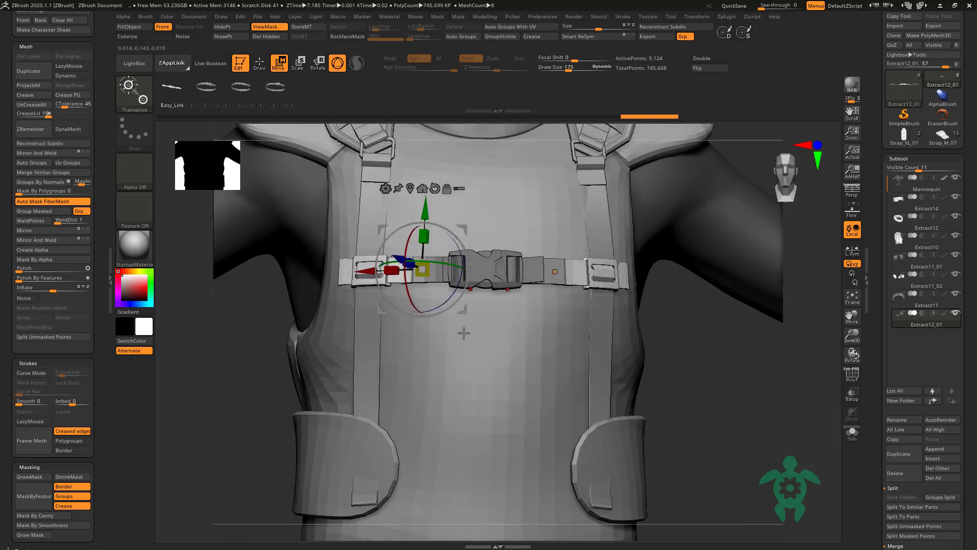
Step: Mask part of the chest strap and reposition its free section with the Transpose gizmo
key("q")
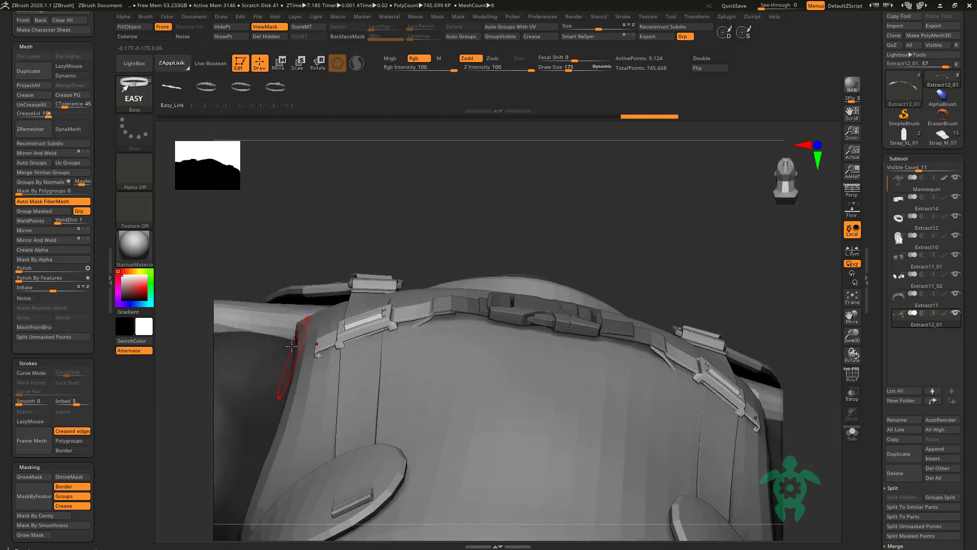
left_click_drag(287, 281, 327, 388, "ctrl")
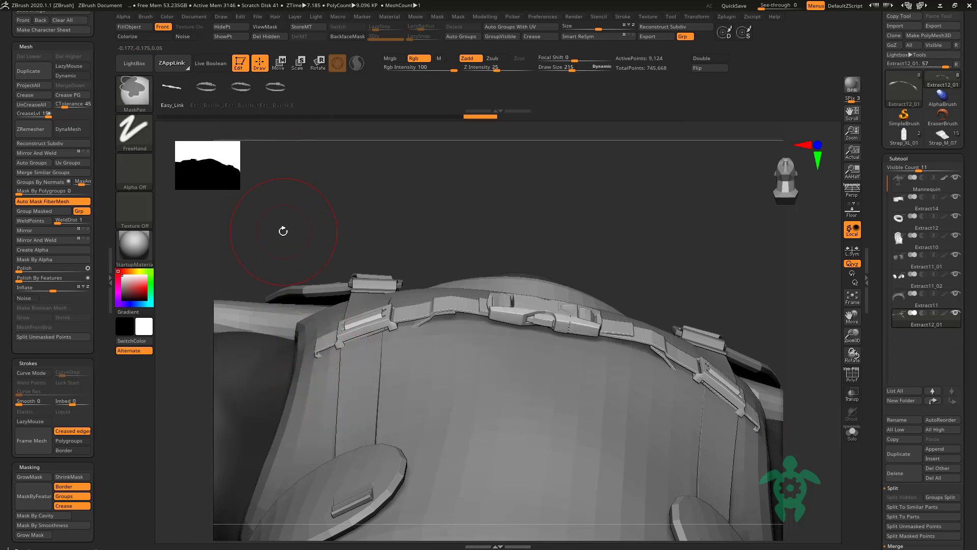
left_click_drag(263, 214, 331, 412, "ctrl")
key("w")
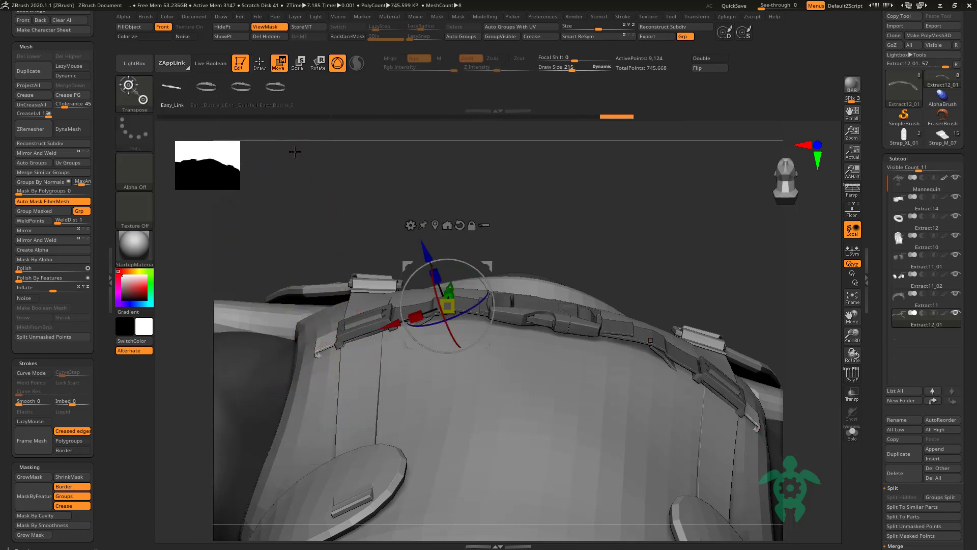
mouse_move(397, 325)
right_mouse_down()
mouse_move(429, 323)
mouse_move(259, 511)
mouse_move(585, 410)
right_mouse_up()
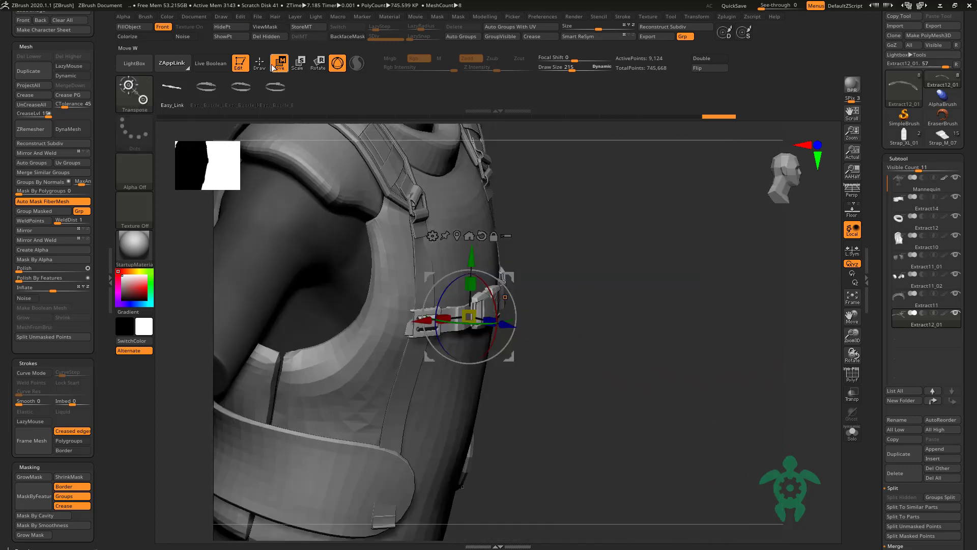
key("q")
Step: Switch to the Move brush (B-M-V)
right_click(426, 330)
mouse_move(462, 338)
right_mouse_down()
mouse_move(508, 394)
mouse_move(399, 322)
mouse_move(410, 330)
right_mouse_up()
key("b")
key("m")
key("v")
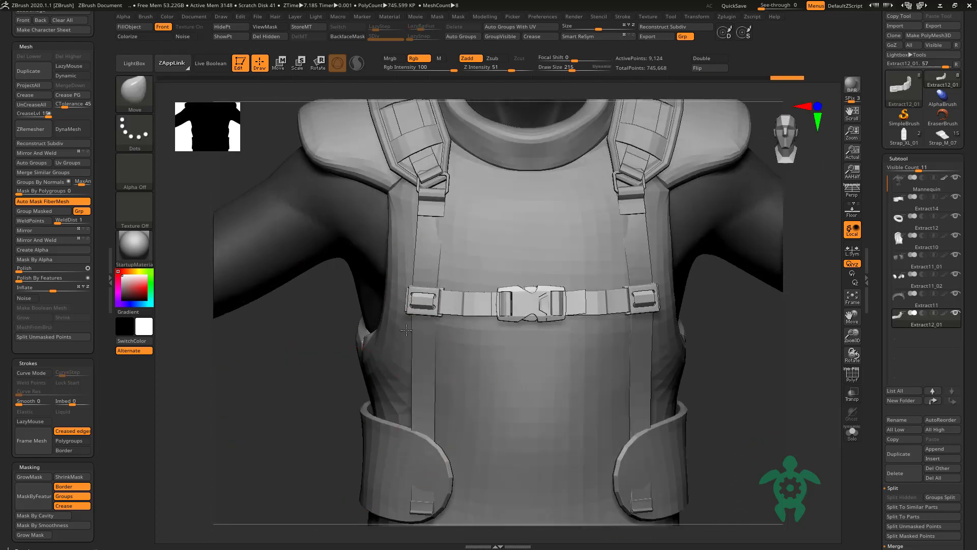
Step: Zoom in and isolate the chest strap's small slider buckle by hiding the rest
mouse_move(401, 330)
right_mouse_down()
mouse_move(307, 392)
mouse_move(437, 288)
right_mouse_up()
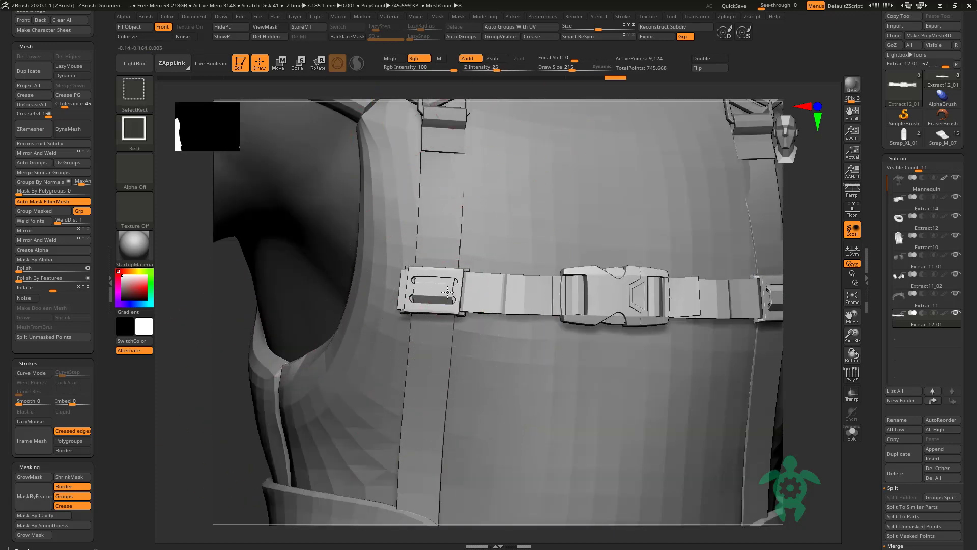
left_click(447, 304, "ctrl+shift")
left_click_drag(447, 304, 434, 307, "ctrl+shift")
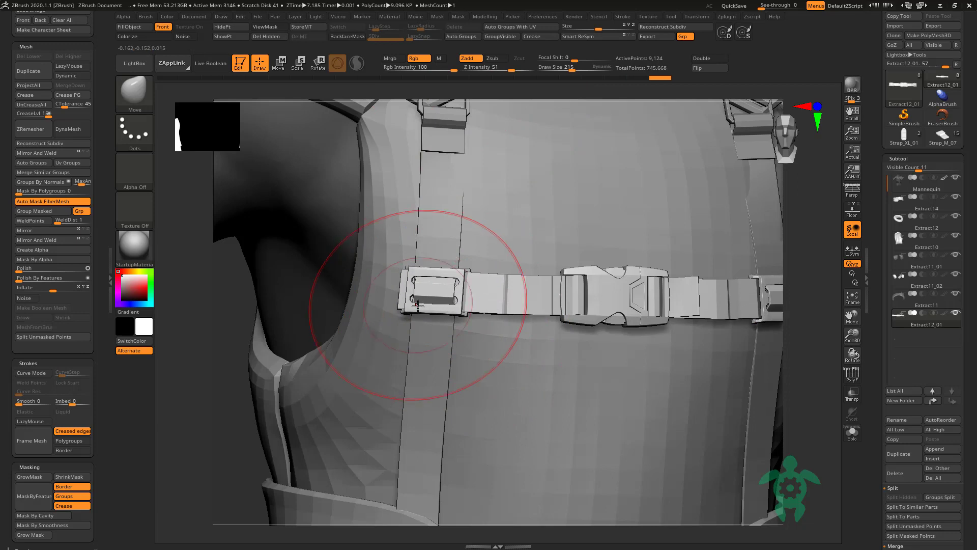
left_click(418, 305, "ctrl+shift")
left_click(451, 280, "ctrl+shift")
left_click(418, 285, "ctrl+shift")
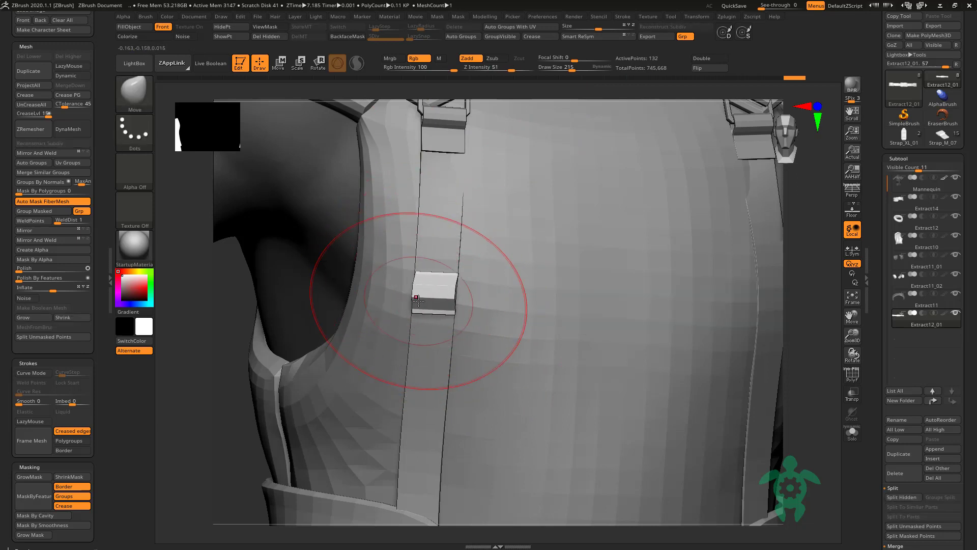
Step: Unhide all parts, frame the model, and make Extract11 the active subtool
left_click(232, 458, "ctrl+shift")
key("f")
mouse_move(209, 440)
left_mouse_down()
mouse_move(257, 414)
mouse_move(295, 469)
mouse_move(289, 377)
mouse_move(290, 389)
left_mouse_up()
left_click(415, 283, "alt")
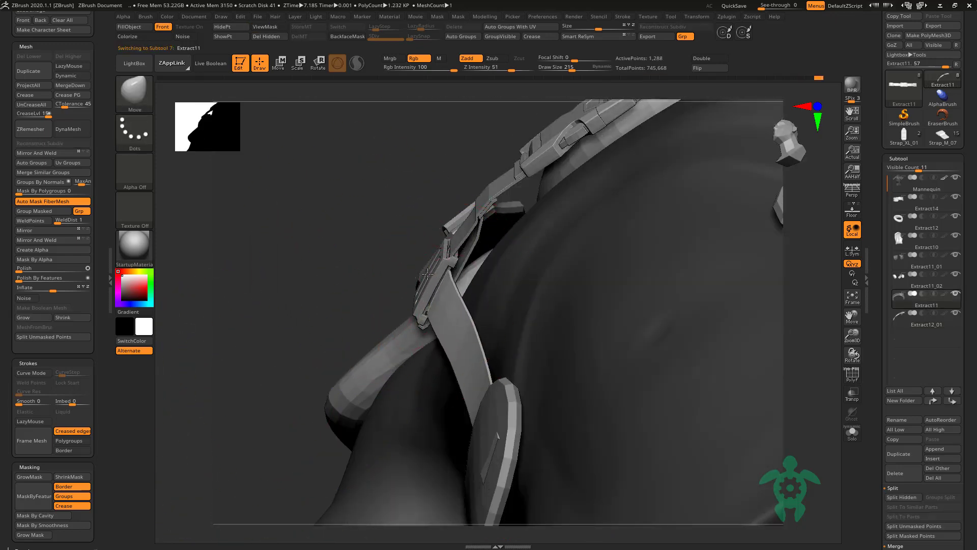
mouse_move(363, 223)
left_mouse_down()
mouse_move(432, 275)
mouse_move(458, 281)
left_mouse_up()
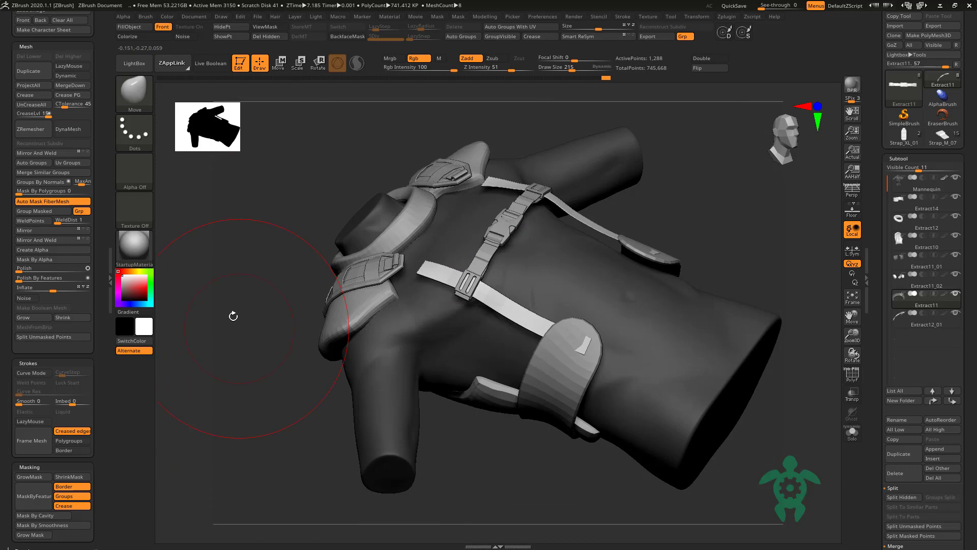
mouse_move(215, 359)
left_mouse_down()
mouse_move(236, 469)
mouse_move(307, 273)
mouse_move(399, 331)
left_mouse_up()
left_click(415, 417, "alt")
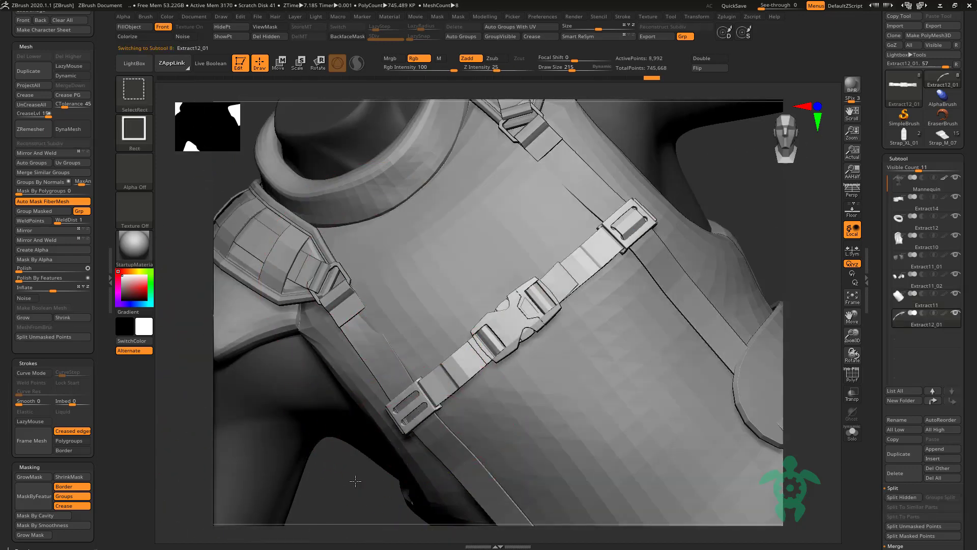
left_click(621, 233, "ctrl+shift")
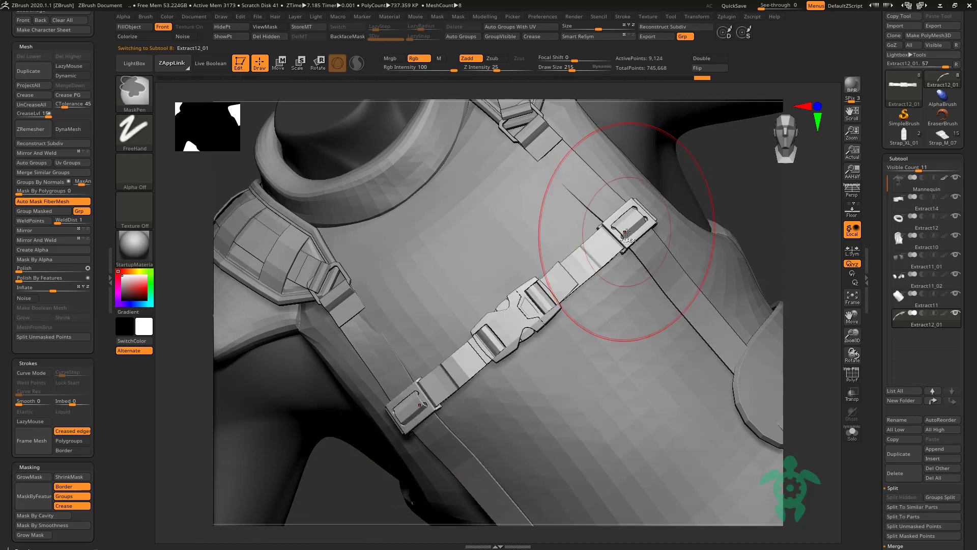
left_click(618, 224, "ctrl+shift")
mouse_move(751, 204)
left_mouse_down("shift")
mouse_move(318, 326)
mouse_move(491, 317)
mouse_move(687, 210)
left_mouse_up("shift")
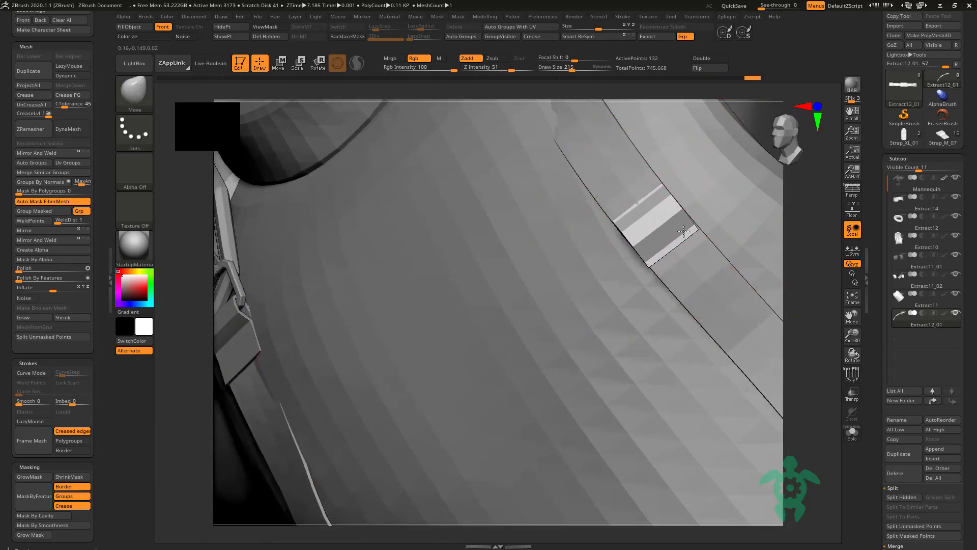
mouse_move(758, 326)
left_mouse_down("alt")
mouse_move(402, 316)
mouse_move(340, 280)
mouse_move(371, 384)
mouse_move(375, 443)
mouse_move(411, 310)
left_mouse_up("alt")
left_click(411, 309, "alt")
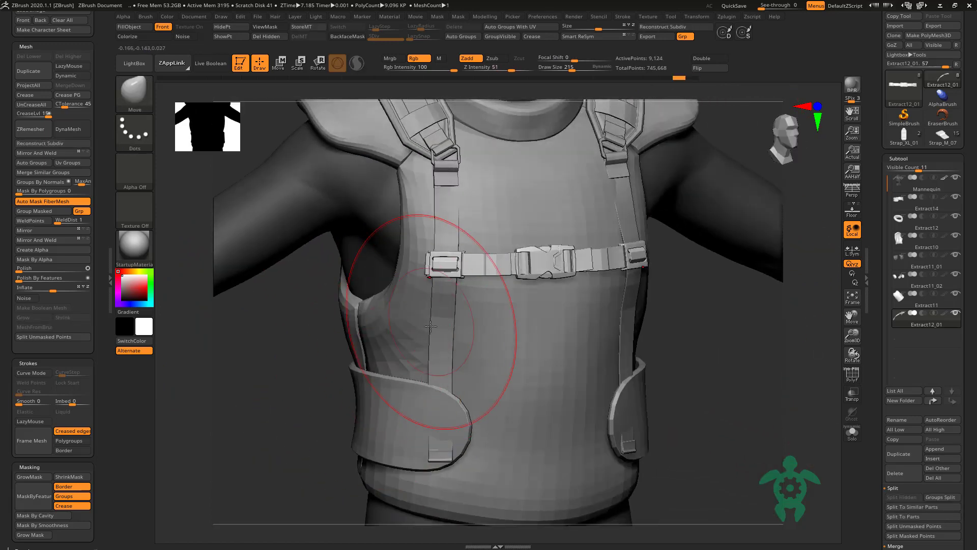
mouse_move(443, 227)
left_mouse_down()
mouse_move(323, 348)
mouse_move(447, 196)
left_mouse_up()
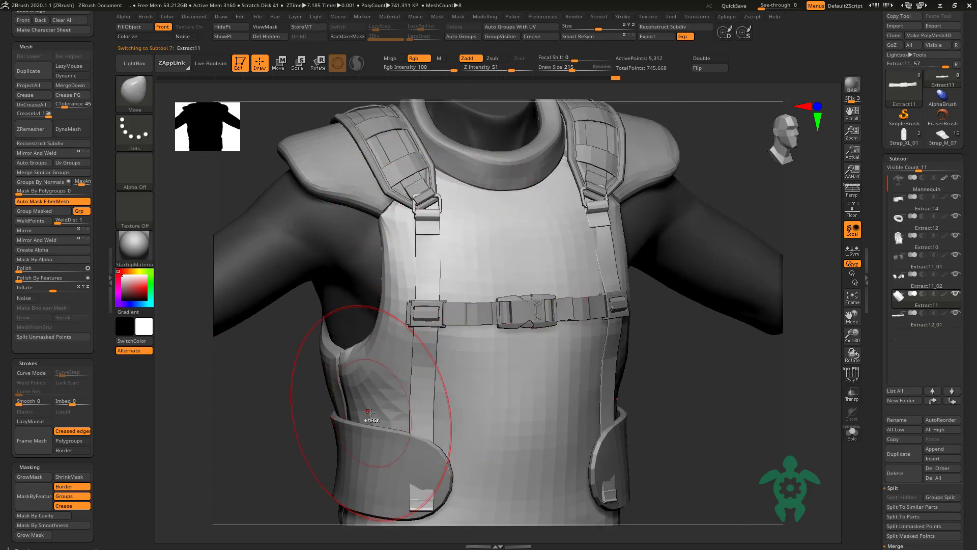
Step: With Solo on, hide the vest panel, Split Hidden to create Extract12_02, then turn Solo off
mouse_move(449, 338)
left_mouse_down()
mouse_move(306, 410)
mouse_move(393, 305)
left_mouse_up()
key("ctrl+shift")
left_click(425, 269, "ctrl+shift")
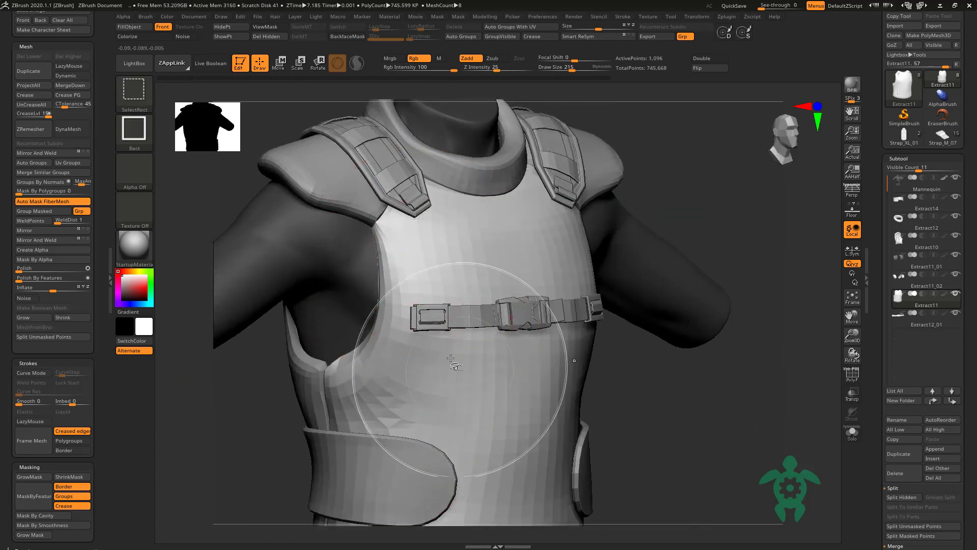
left_click_drag(523, 325, 507, 374, "ctrl+alt+shift")
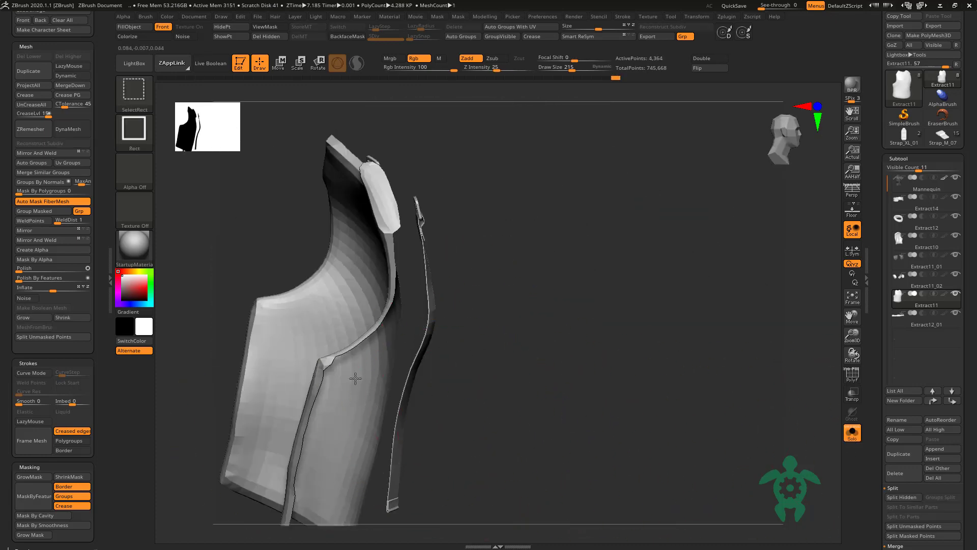
left_click(306, 425, "ctrl+shift")
left_click_drag(262, 354, 269, 312)
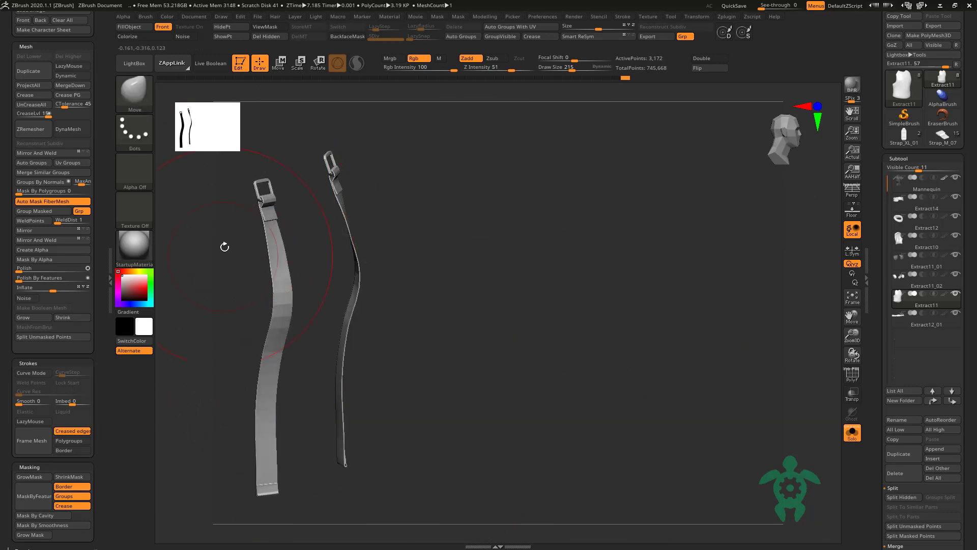
mouse_move(224, 247)
left_mouse_down()
mouse_move(334, 227)
mouse_move(331, 181)
mouse_move(305, 200)
mouse_move(463, 238)
left_mouse_up()
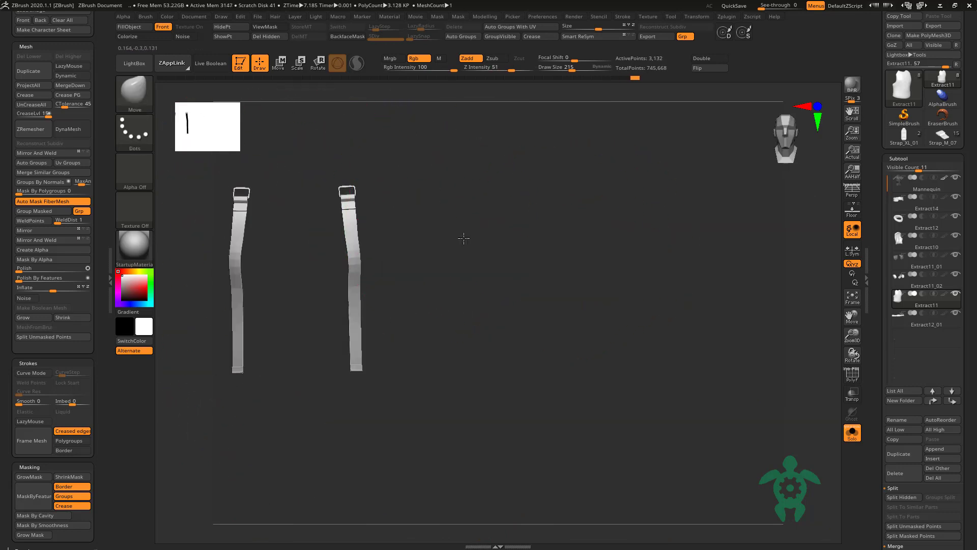
left_click(901, 497)
left_click(853, 436)
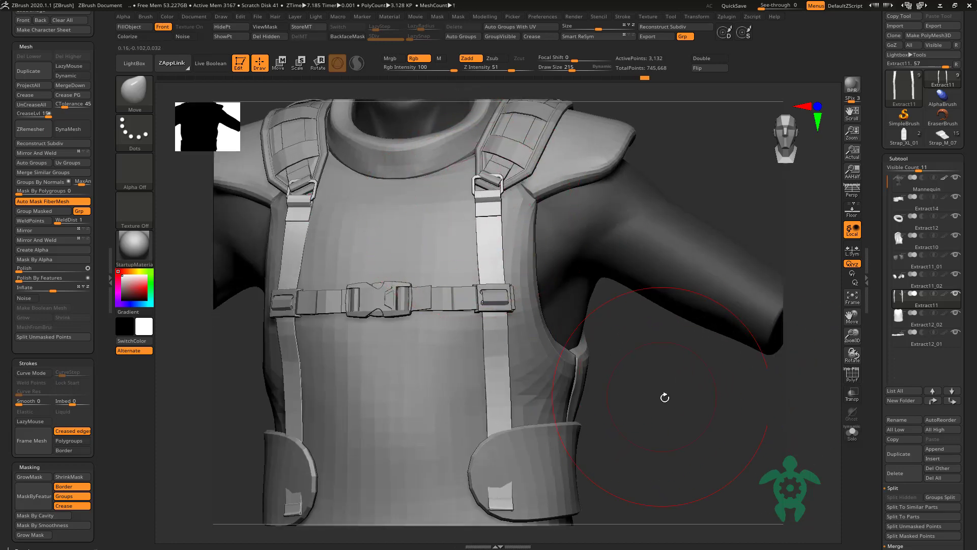
Step: Select shoulder strap Extract11_02 and pull its loop above the buckle into shape
left_click_drag(665, 397, 607, 371)
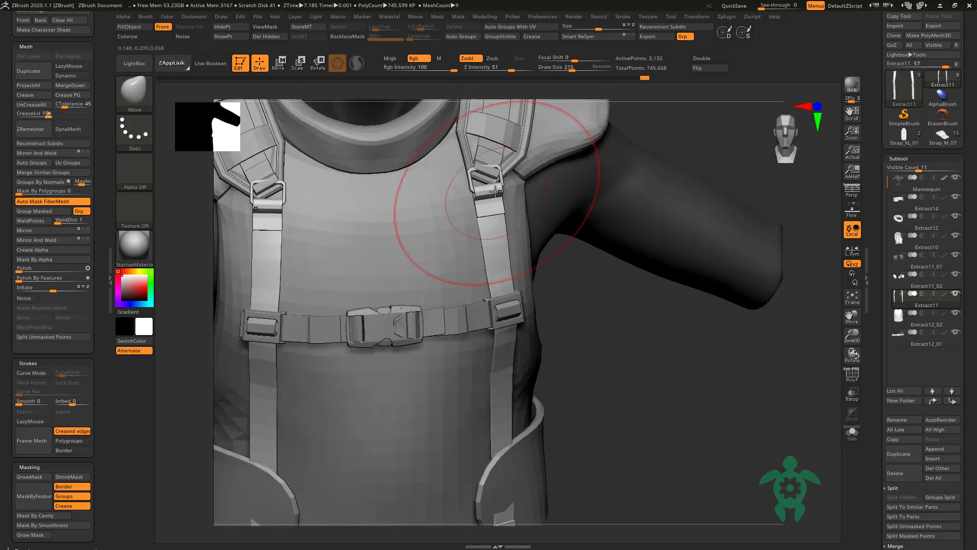
left_click(489, 196, "alt")
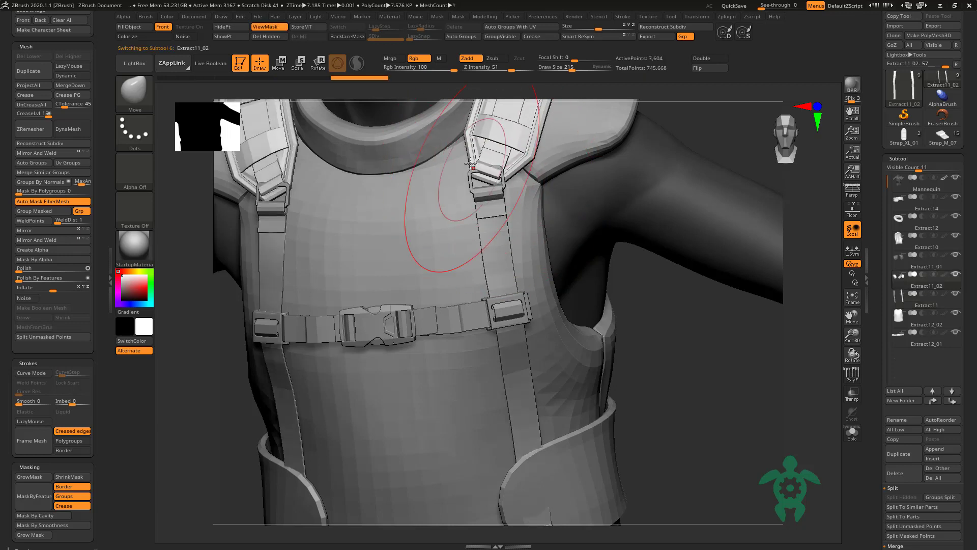
left_click_drag(499, 196, 468, 160)
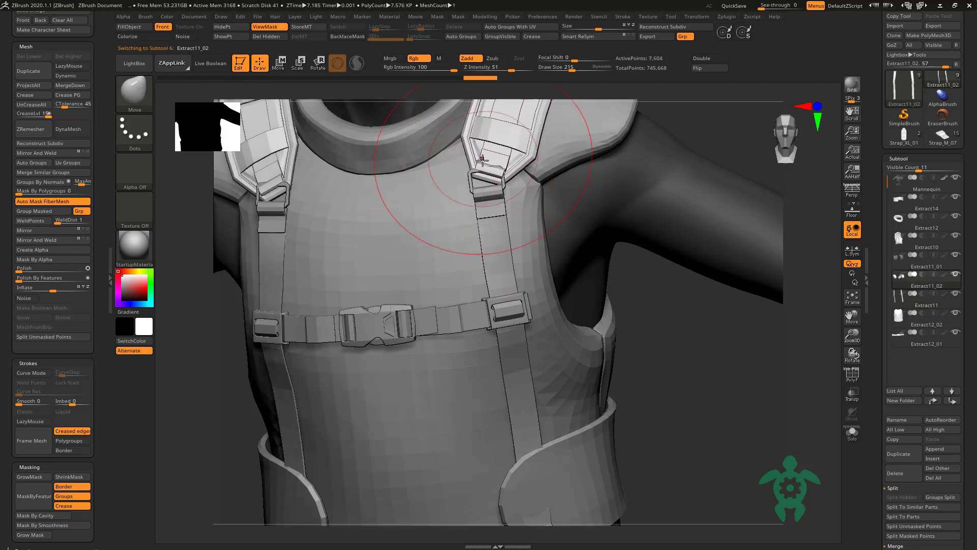
left_click_drag(676, 360, 314, 253)
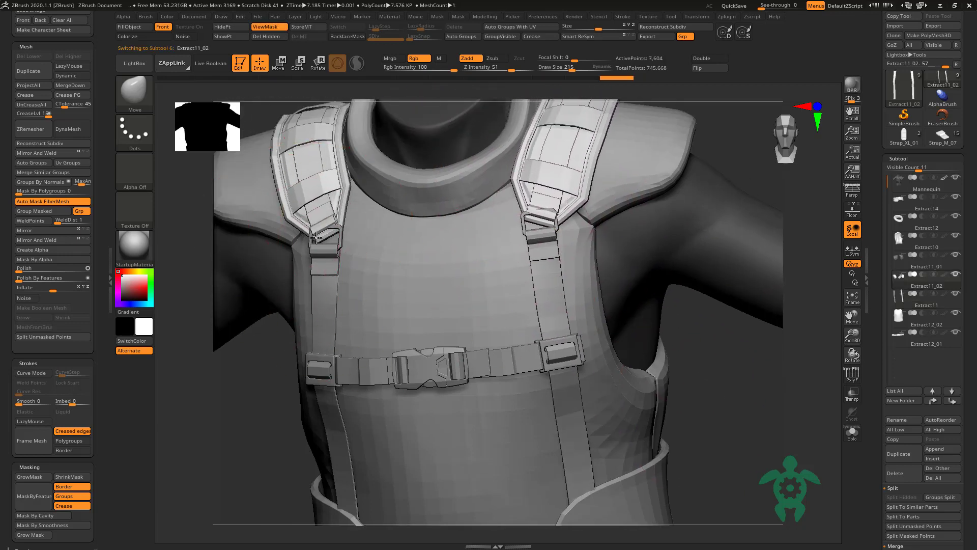
right_click_drag(314, 253, 339, 200)
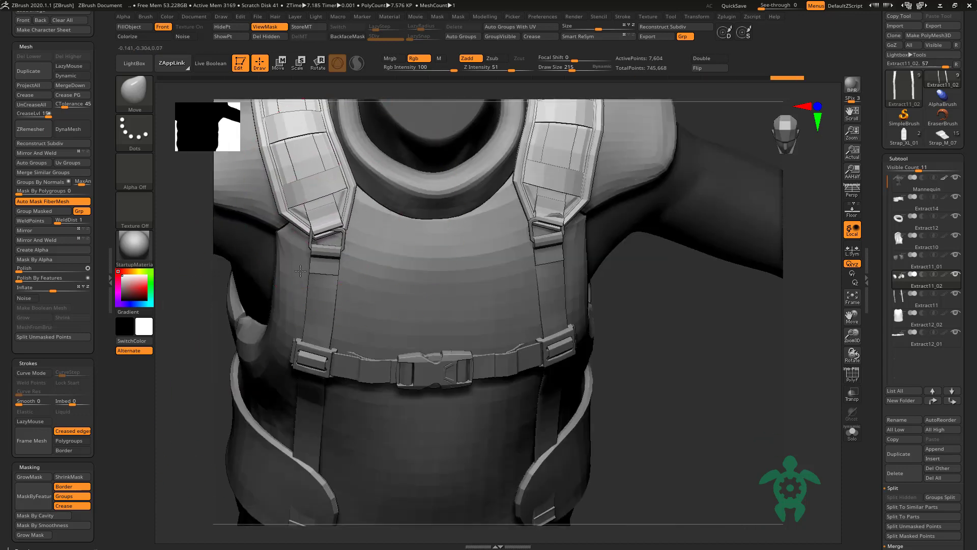
right_click_drag(339, 200, 313, 232)
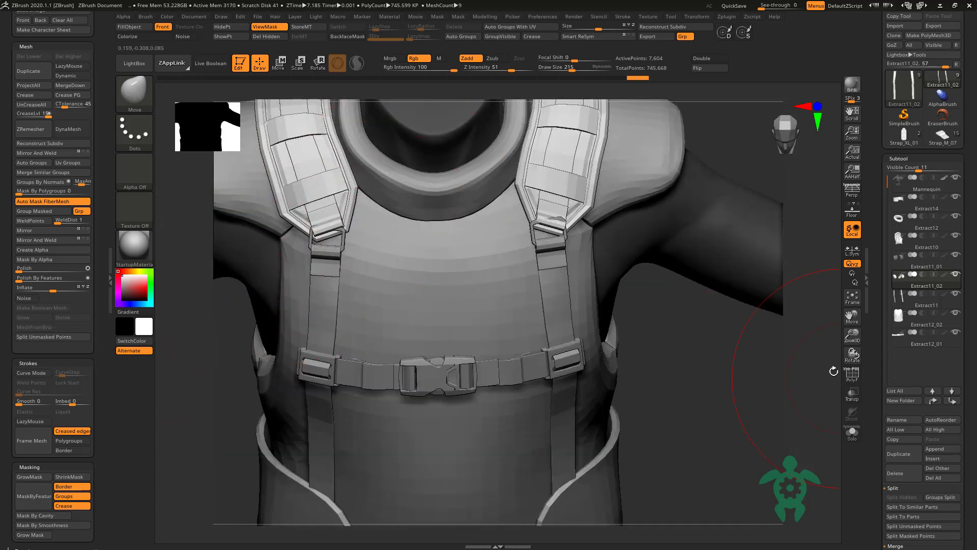
Step: Give each strap piece its own polygroup and shrink the brush size to 140
left_click(852, 374)
left_click(461, 37)
left_click(852, 374)
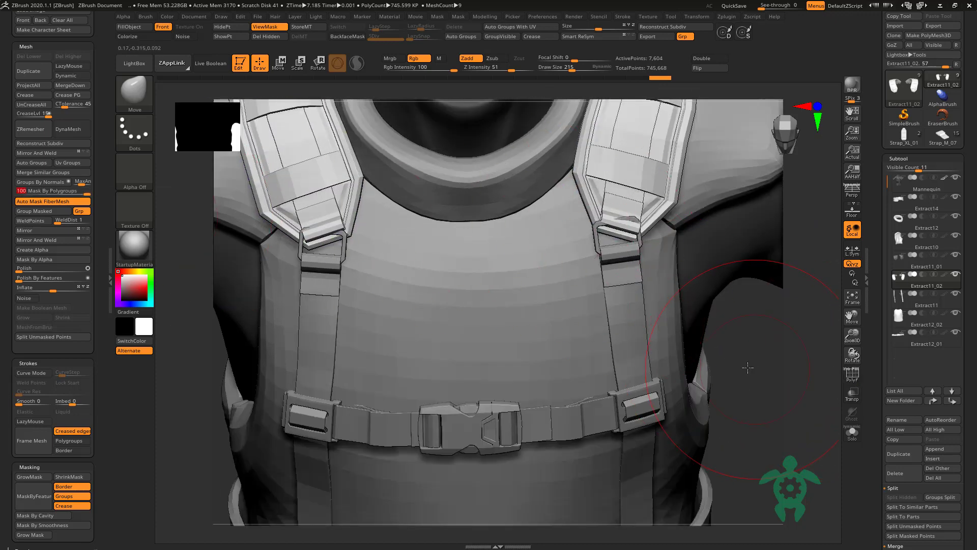
right_click_drag(748, 367, 621, 238)
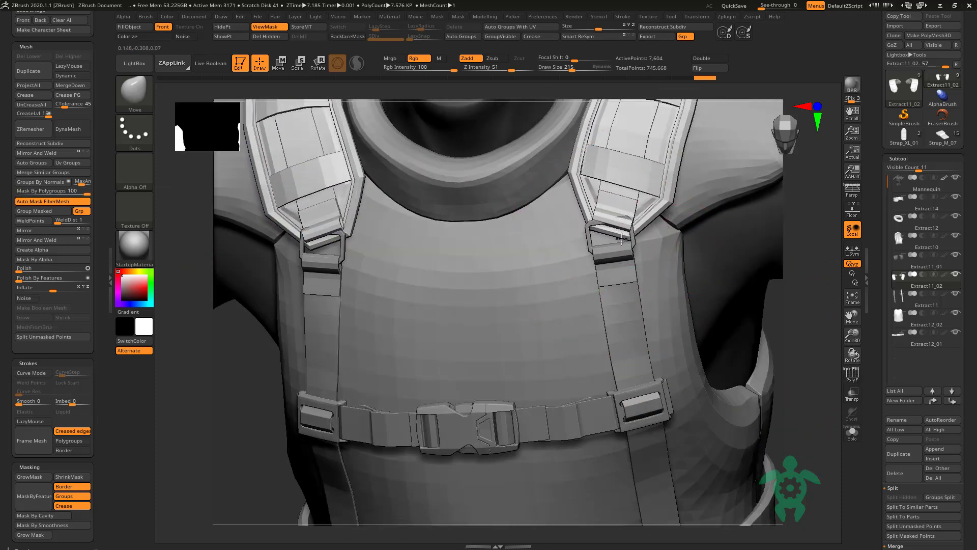
key("space")
mouse_move(626, 224)
left_mouse_down()
mouse_move(596, 224)
mouse_move(615, 227)
left_mouse_up()
Step: Reshape the shoulder strap buckles, undo the last edit, set brush size 86, and open the brush library
key("ctrl+z")
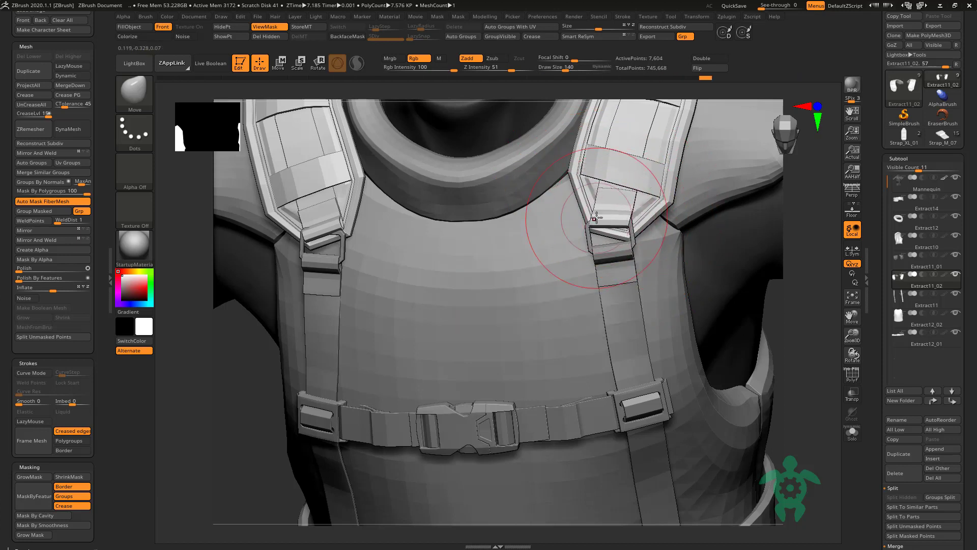
left_click_drag(597, 221, 590, 220)
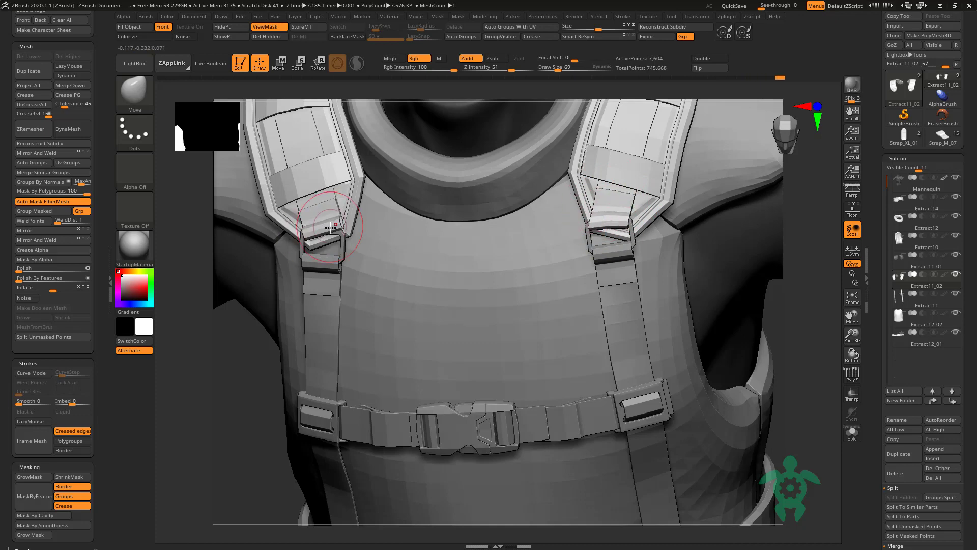
left_click_drag(331, 227, 342, 228)
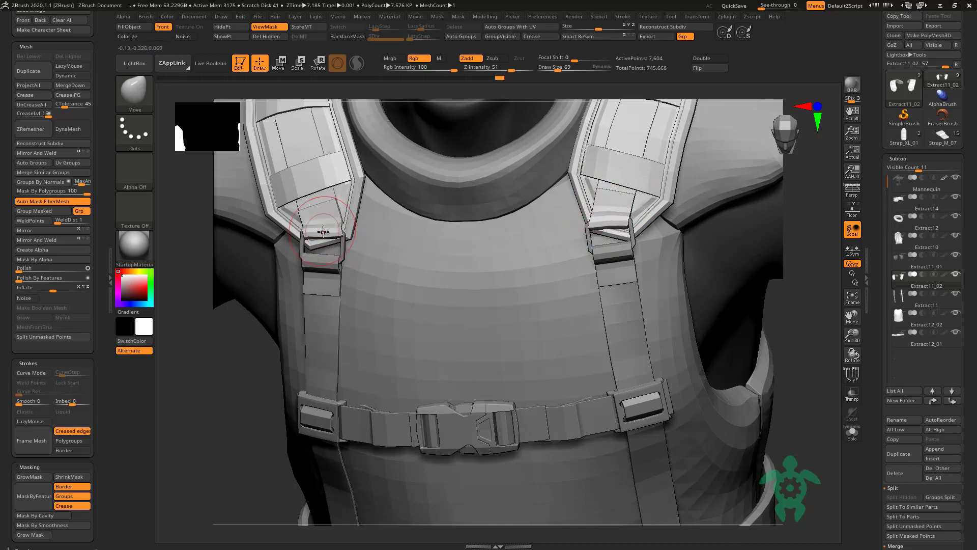
key("ctrl+z")
key("space")
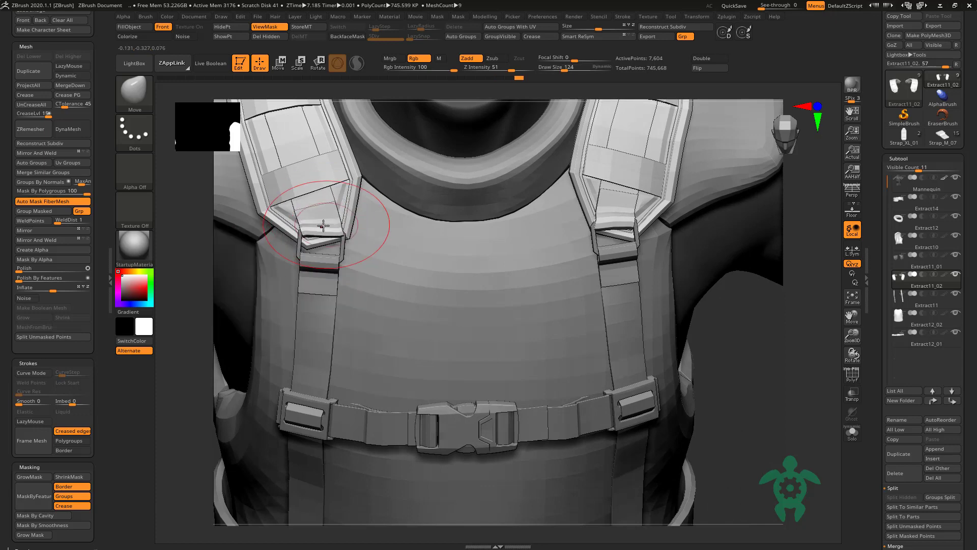
key("space")
left_click_drag(326, 223, 306, 224)
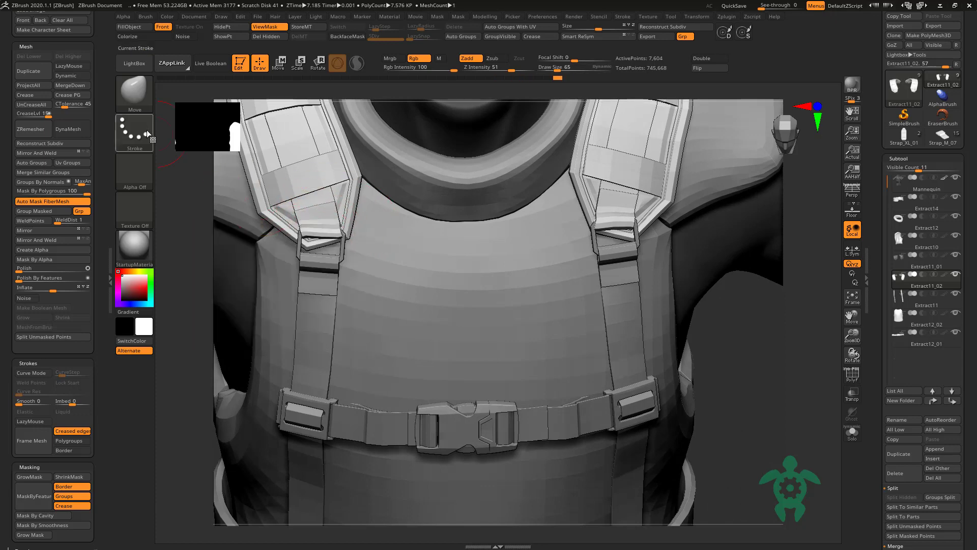
key("b")
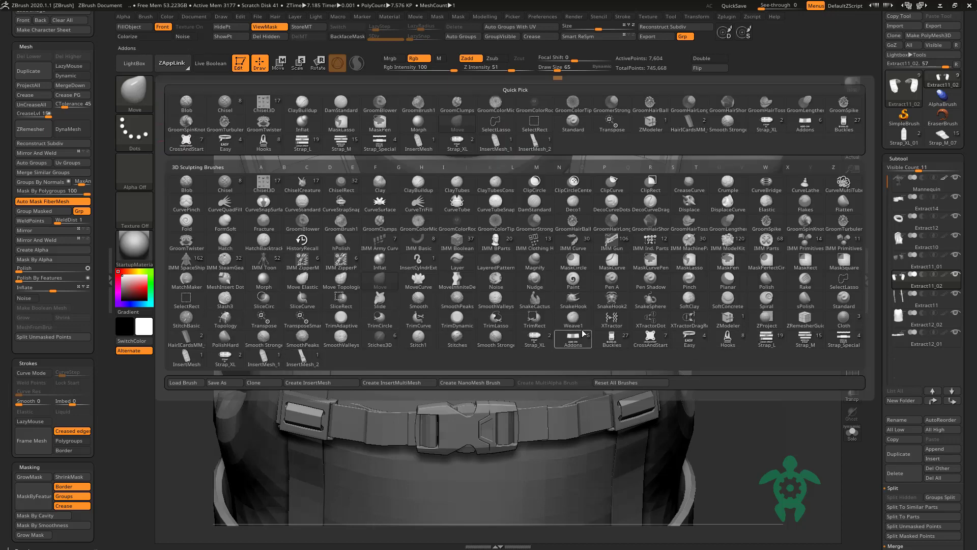
Step: Switch to the Move Topological brush and set its draw size to 69
key("m")
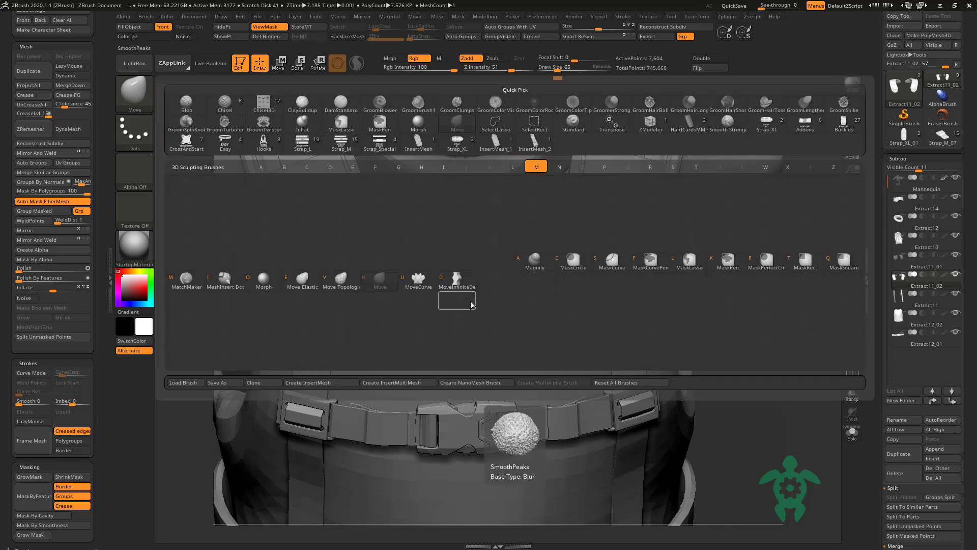
key("v")
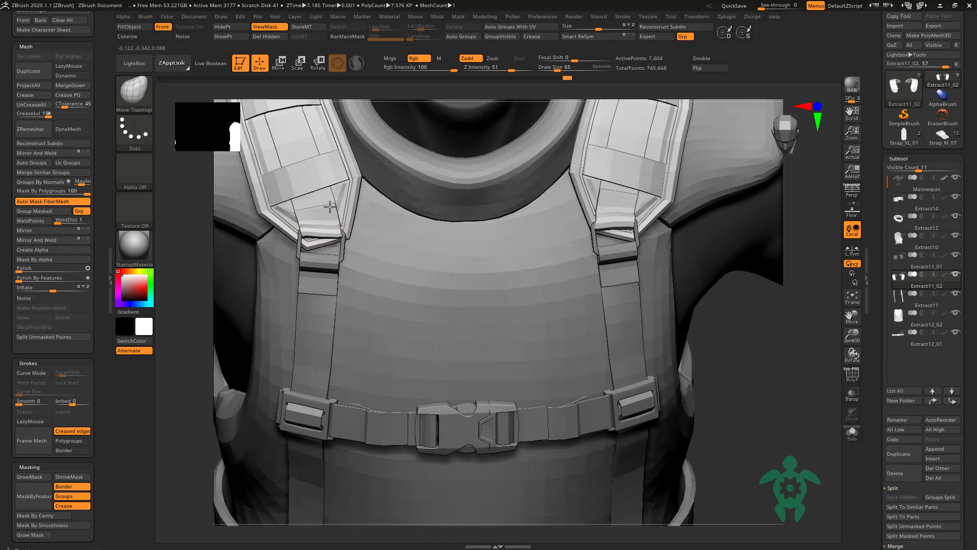
key("space")
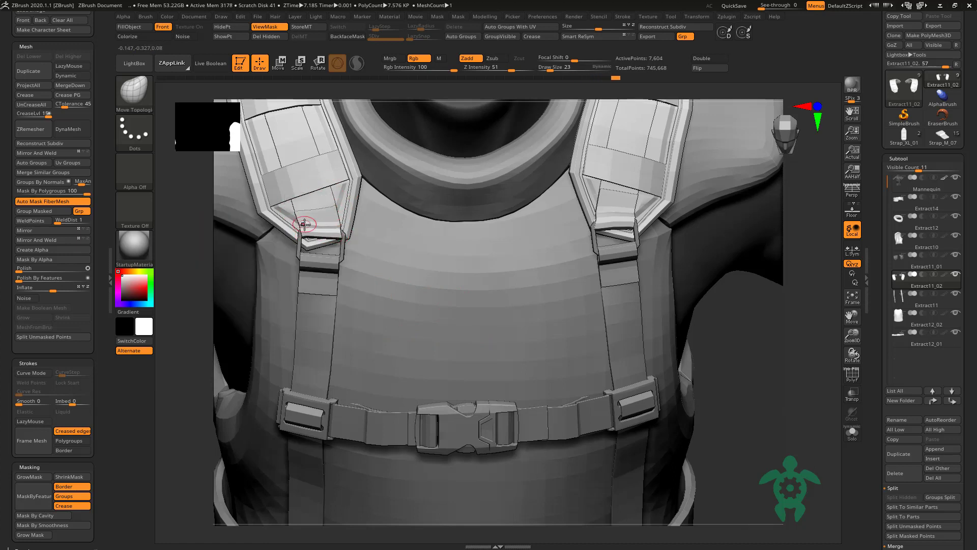
key("space")
left_click_drag(304, 224, 311, 210)
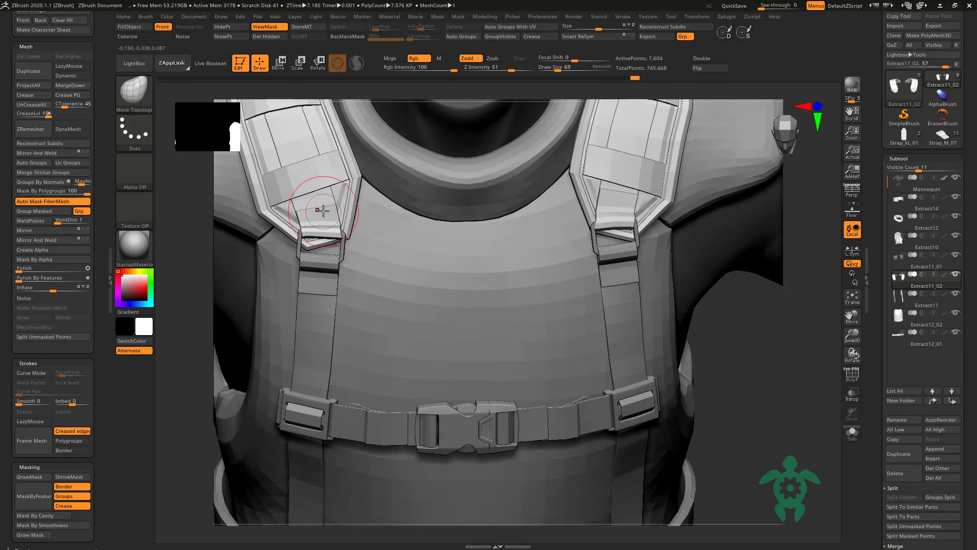
Step: Frame the vest, switch to the Move brush, and select the front strap in front view
key("f")
left_click_drag(279, 392, 306, 402)
left_click(132, 83)
left_click(495, 124)
left_click_drag(285, 448, 260, 430, "shift")
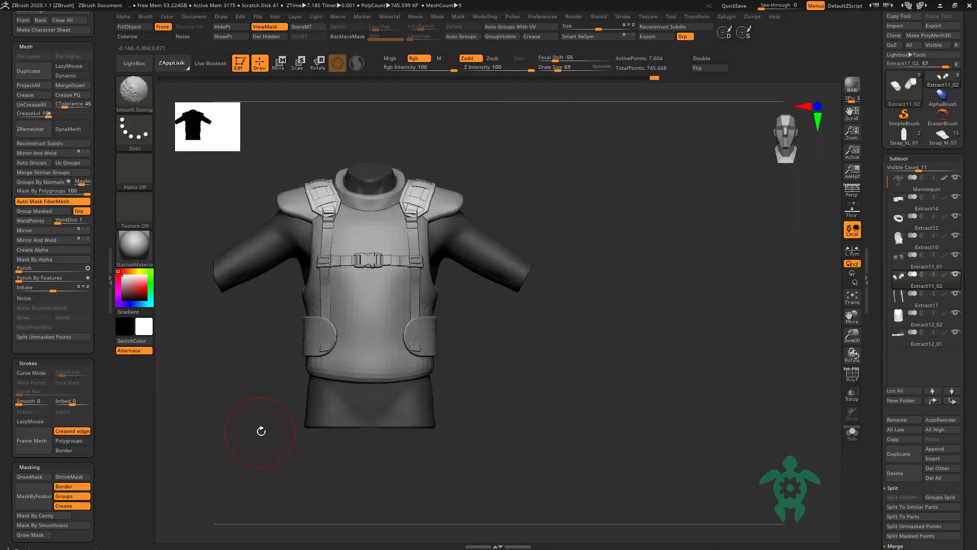
left_click(331, 257, "alt")
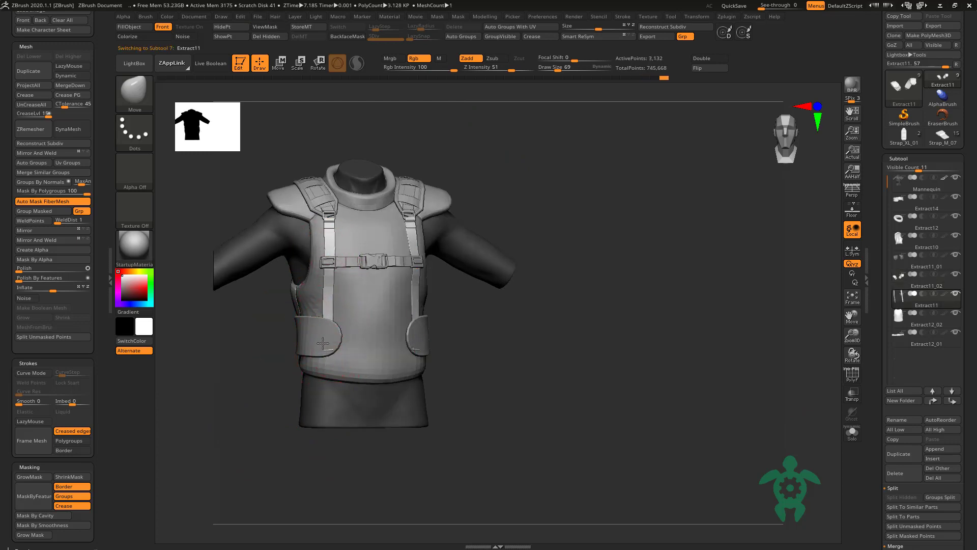
left_click_drag(284, 430, 316, 375, "shift")
Step: Make Extract12_02 active and try the Strap_L_1 and Strap_L_3 strap brushes
left_click(372, 342, "alt")
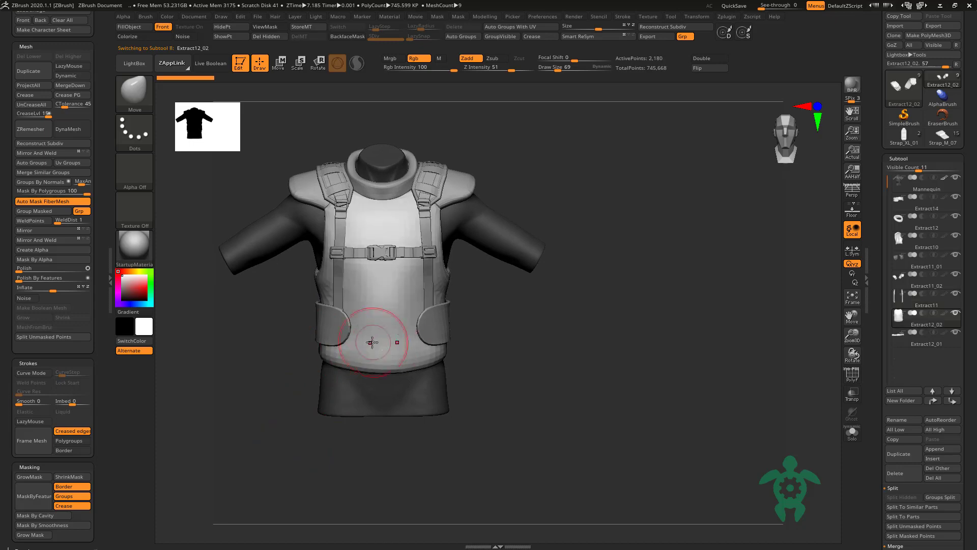
key("b")
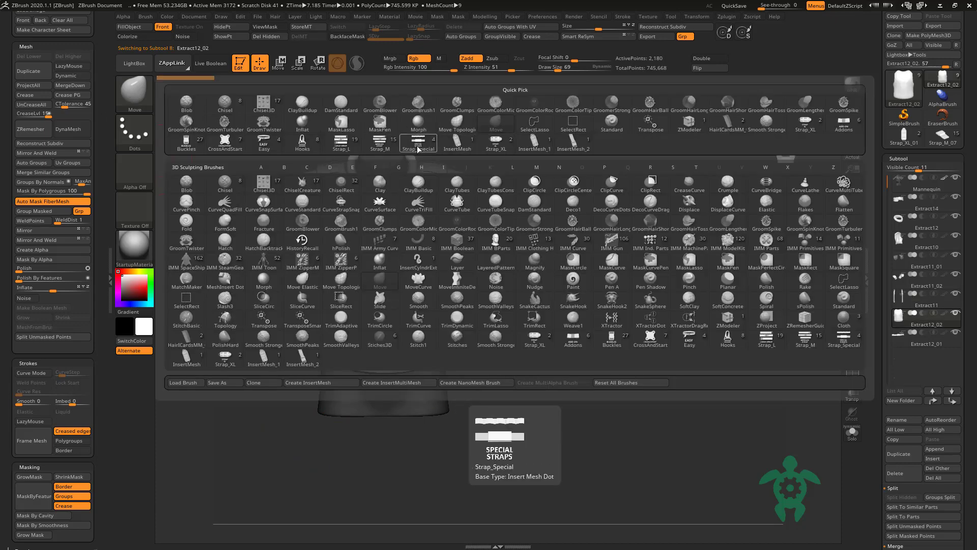
left_click(341, 141)
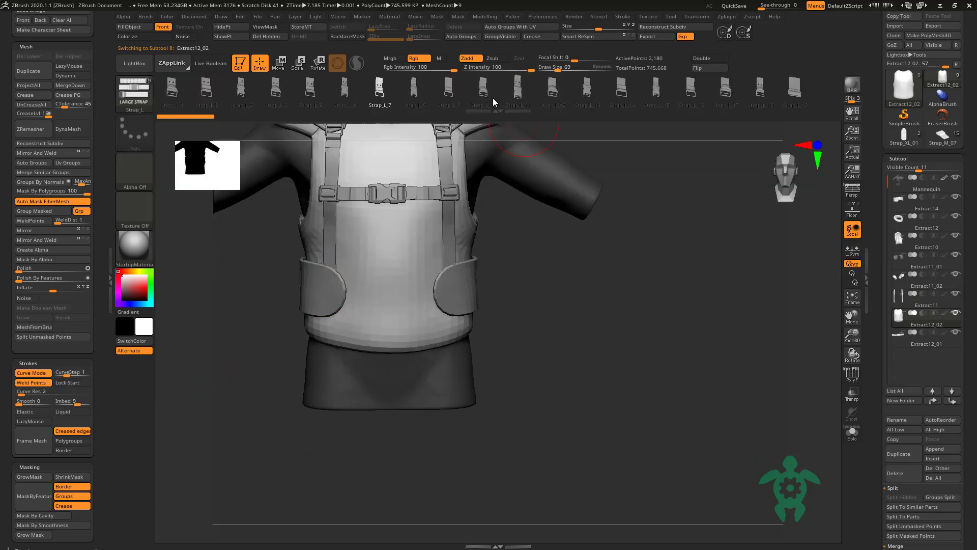
left_click(178, 94)
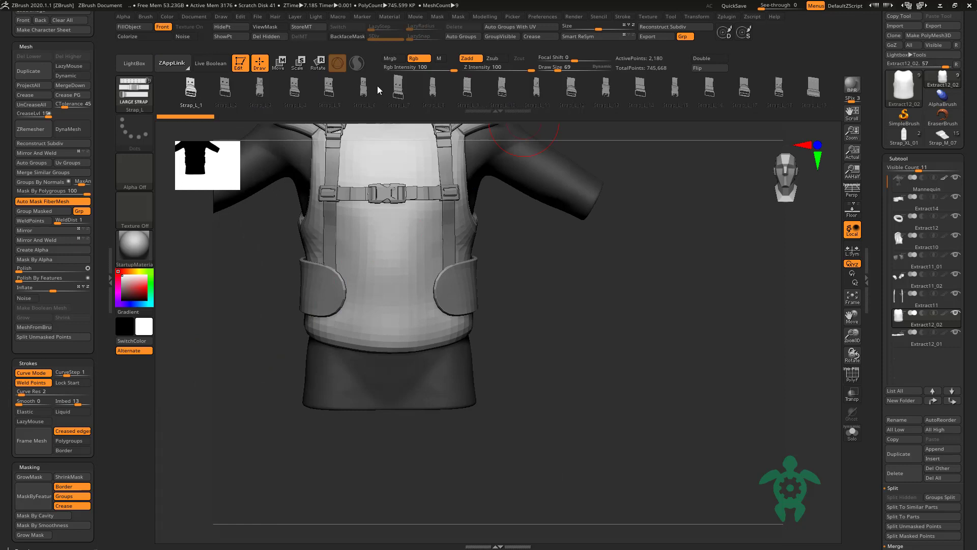
left_click(259, 95)
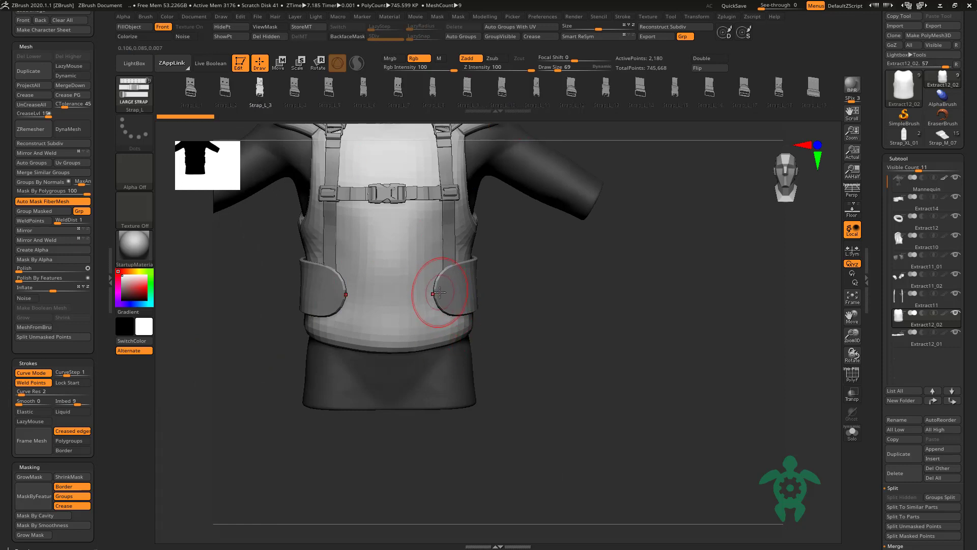
Step: Draw a buckled belt across the waist with the Easy buckle insert brush
left_click(130, 91)
left_click(273, 147)
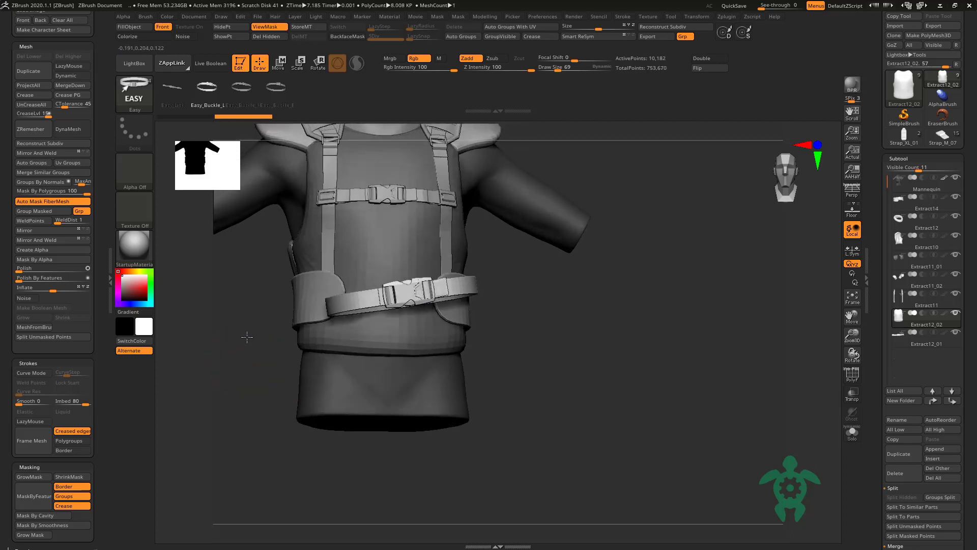
key("space")
mouse_move(387, 295)
left_mouse_down()
mouse_move(402, 295)
mouse_move(387, 347)
left_mouse_up()
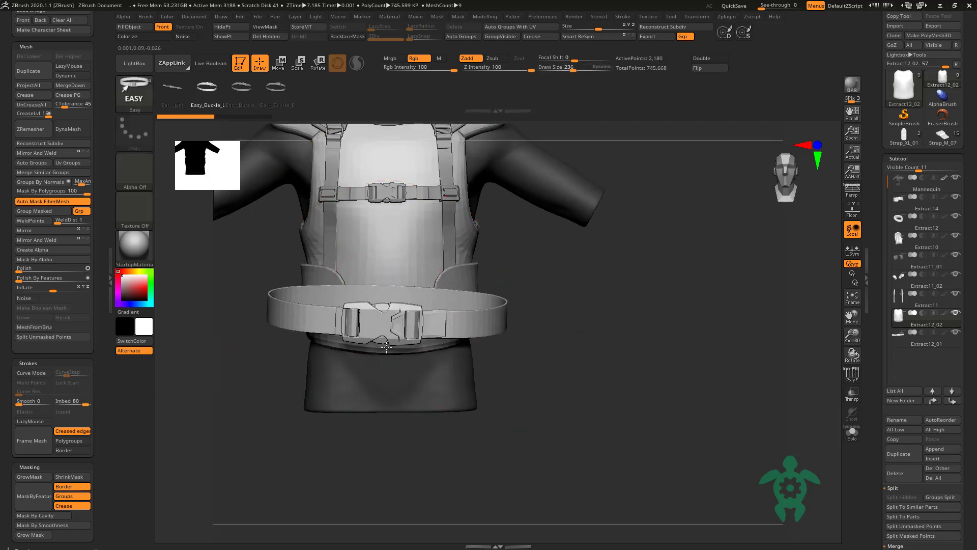
mouse_move(387, 348)
right_mouse_down()
mouse_move(458, 331)
mouse_move(428, 296)
mouse_move(399, 388)
mouse_move(447, 321)
mouse_move(478, 334)
mouse_move(402, 380)
mouse_move(459, 257)
mouse_move(354, 342)
right_mouse_up()
key("w")
Step: Scale the belt up slightly and box-hide part of it to split off Extract12_03
left_click_drag(496, 264, 503, 253)
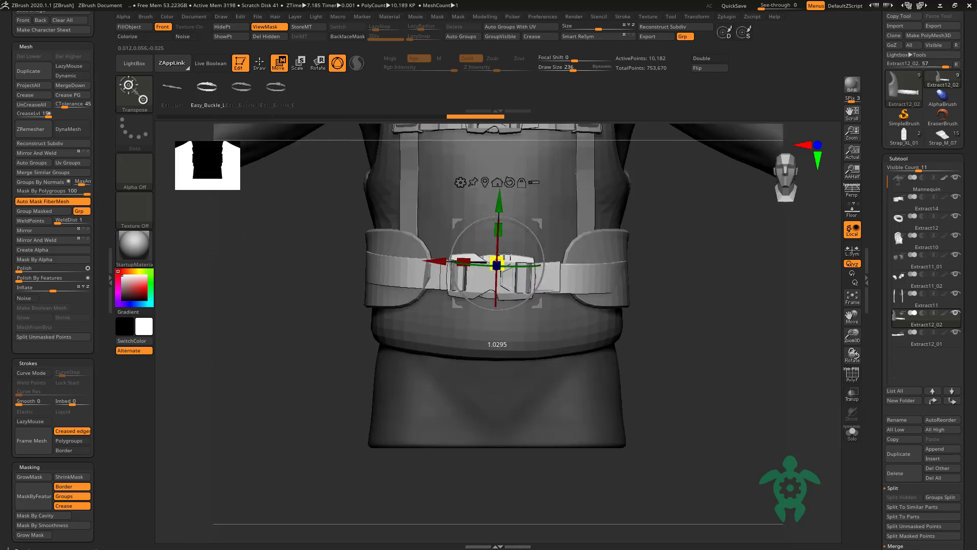
mouse_move(334, 329)
right_mouse_down()
mouse_move(332, 343)
mouse_move(336, 282)
mouse_move(366, 246)
right_mouse_up()
key("q")
right_click_drag(349, 192, 534, 436)
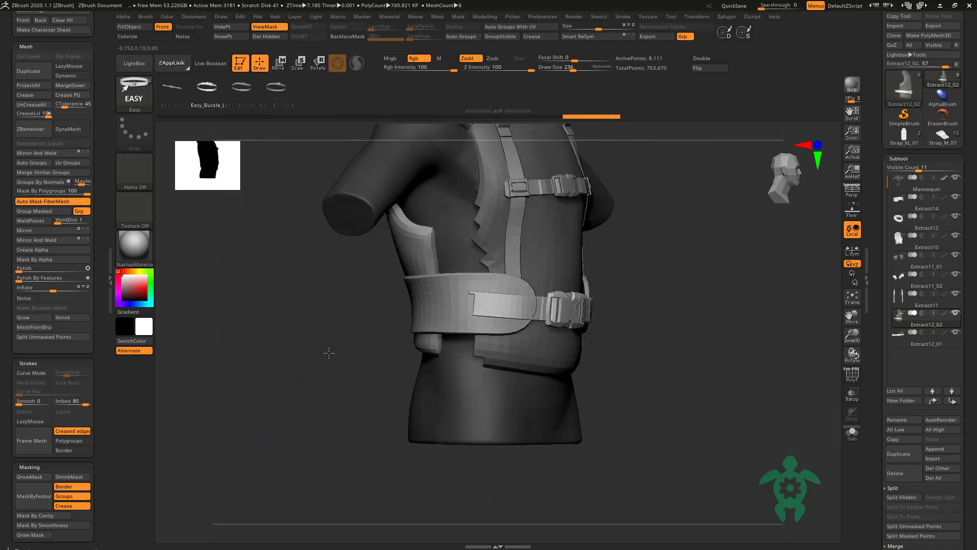
mouse_move(327, 349)
right_mouse_down()
mouse_move(338, 392)
mouse_move(403, 305)
right_mouse_up()
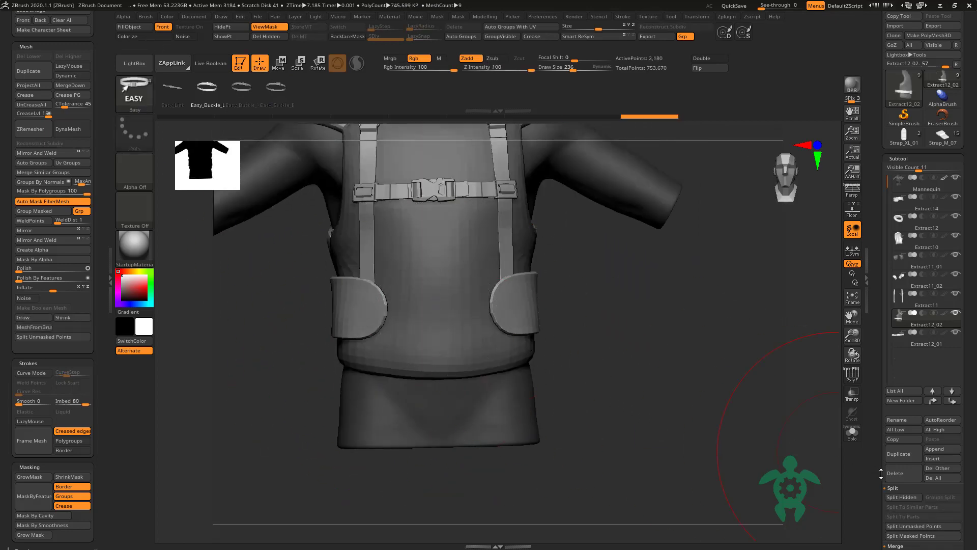
mouse_move(661, 357)
right_mouse_down()
mouse_move(708, 468)
mouse_move(554, 450)
right_mouse_up()
left_click(473, 397, "alt")
Step: Hide more belt sections while soloing the buckle strap, then show all parts again
right_click_drag(473, 397, 229, 279)
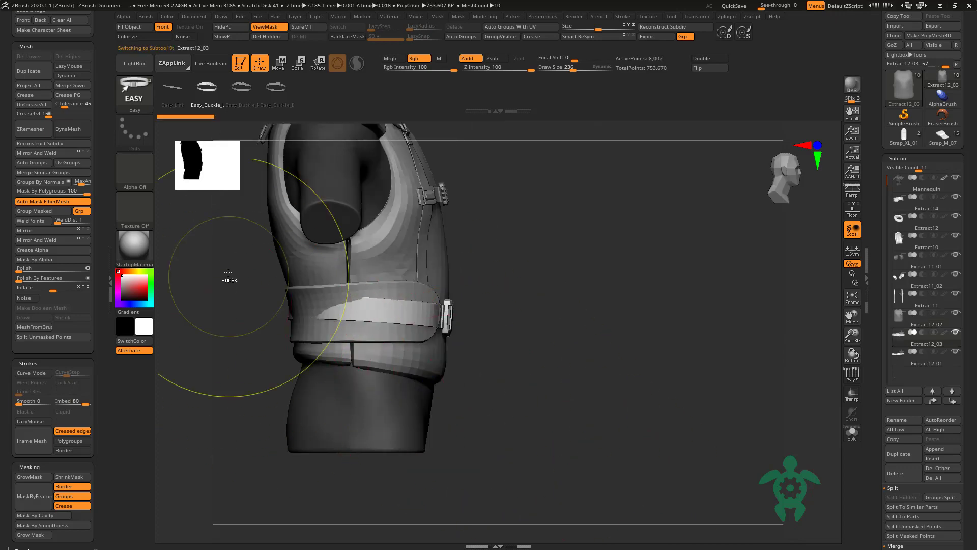
left_click_drag(230, 238, 375, 395, "ctrl+shift")
left_click_drag(353, 270, 383, 335, "ctrl+shift")
right_click_drag(383, 336, 529, 376)
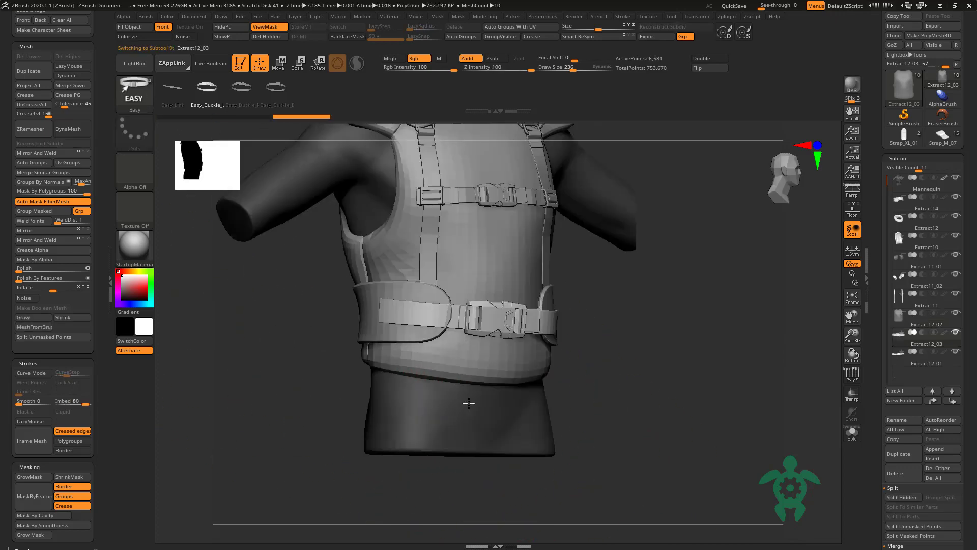
left_click(852, 431)
right_click_drag(796, 438, 560, 285)
left_click_drag(480, 277, 534, 338, "ctrl+shift")
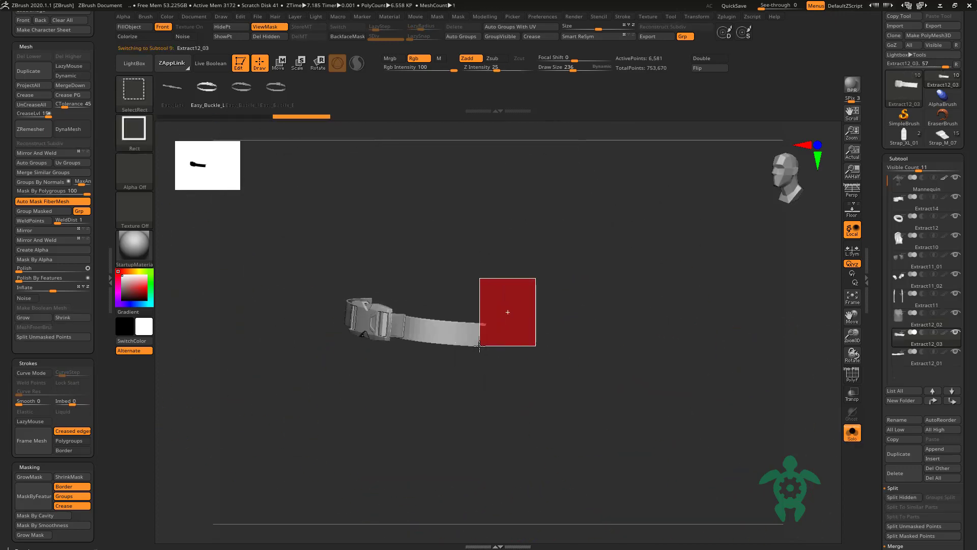
right_click_drag(534, 338, 534, 413)
mouse_move(353, 220)
right_mouse_down()
mouse_move(824, 436)
mouse_move(693, 427)
mouse_move(604, 466)
right_mouse_up()
left_click(852, 431)
Step: Pull the belt ends in against the vest sides with the Move brush at size 119
key("space")
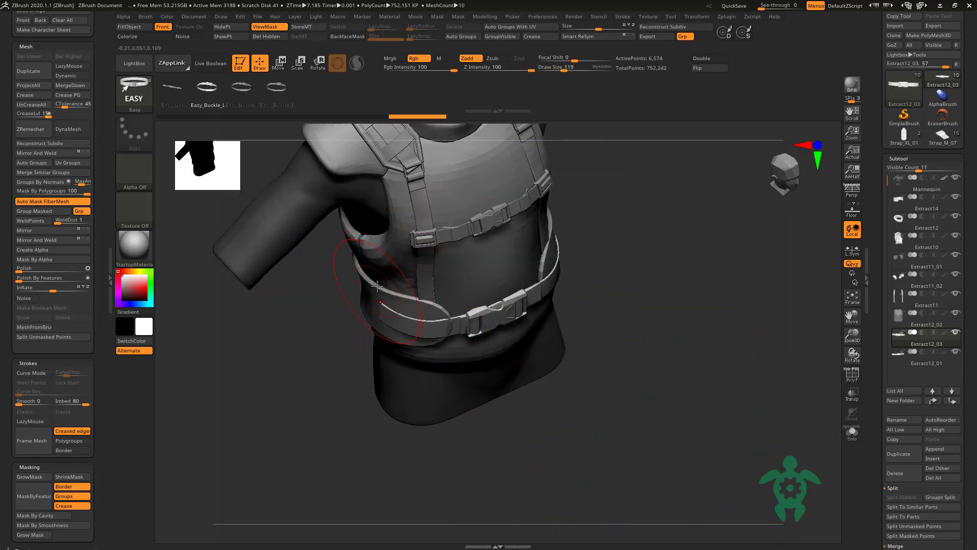
key("b")
key("m")
key("v")
right_click_drag(382, 239, 410, 348)
mouse_move(416, 299)
left_mouse_down()
mouse_move(389, 284)
mouse_move(398, 289)
left_mouse_up()
mouse_move(623, 300)
right_mouse_down()
mouse_move(594, 251)
mouse_move(555, 230)
mouse_move(595, 251)
right_mouse_up()
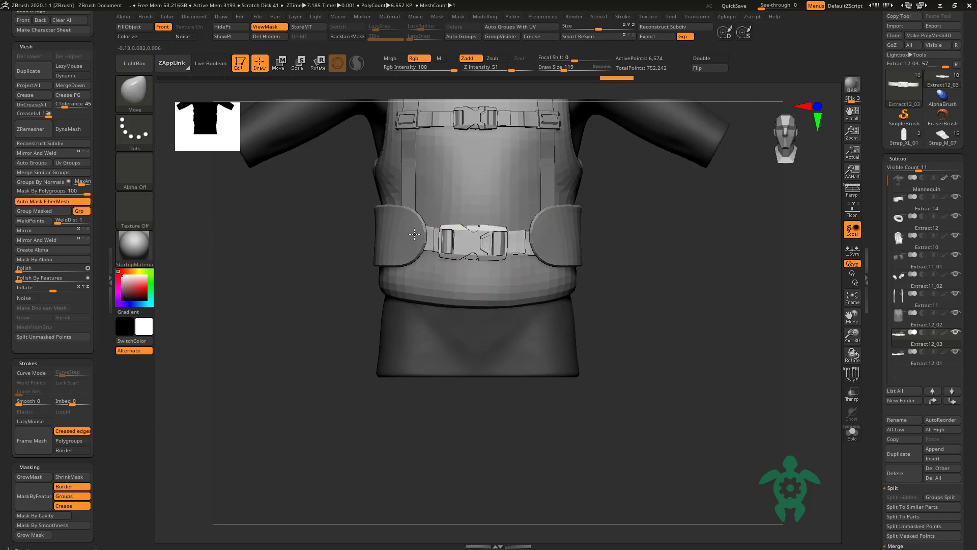
Step: Swap the belt buckle for the Buckle_L_02 variant from the Buckles insert brush
mouse_move(341, 309)
right_mouse_down("ctrl")
mouse_move(277, 328)
mouse_move(458, 239)
right_mouse_up("ctrl")
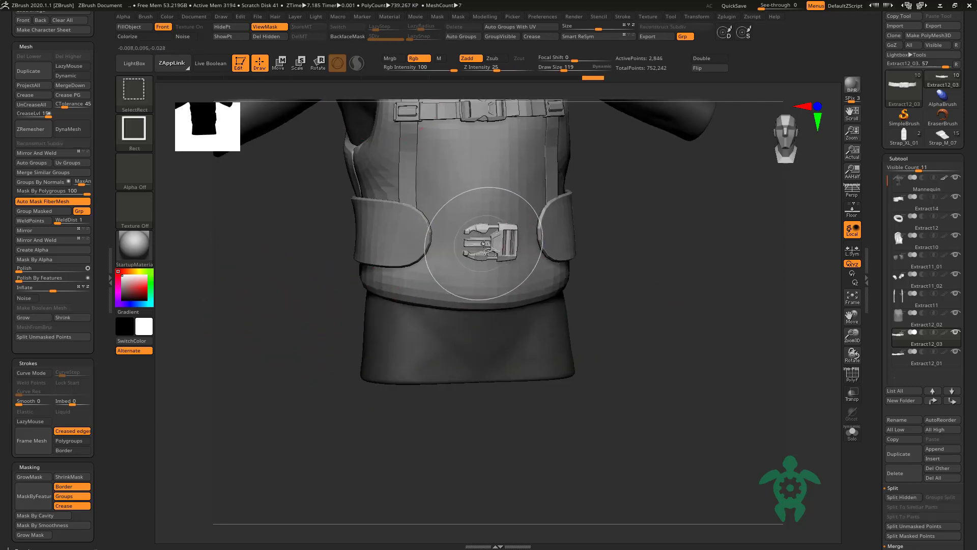
left_click(459, 244, "ctrl+shift")
mouse_move(458, 343)
right_mouse_down("ctrl")
mouse_move(264, 325)
mouse_move(275, 318)
right_mouse_up("ctrl")
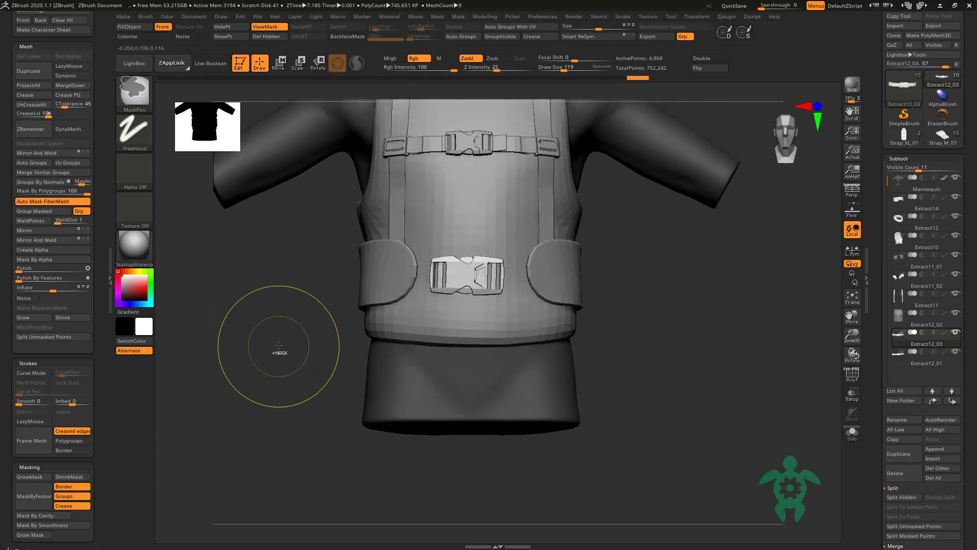
left_click(309, 306, "ctrl+shift")
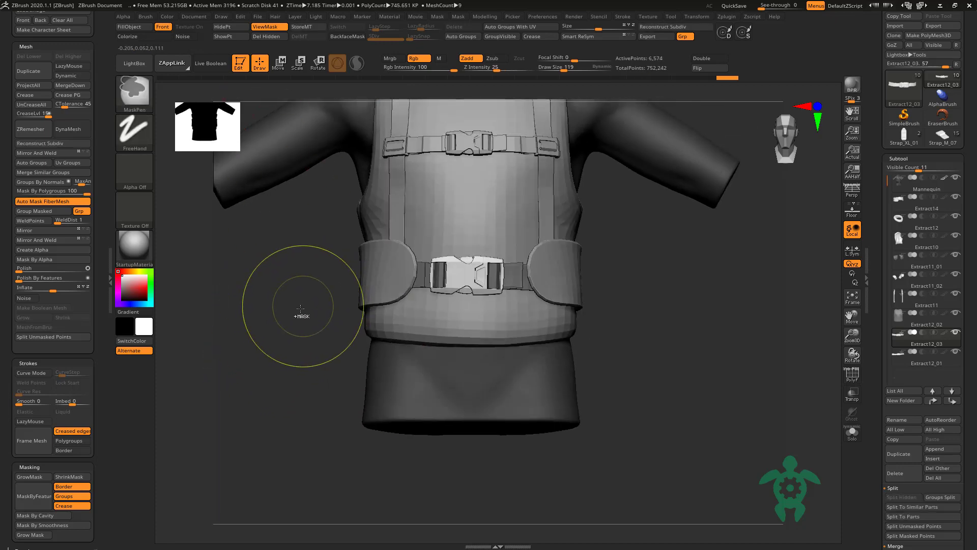
left_click(135, 97)
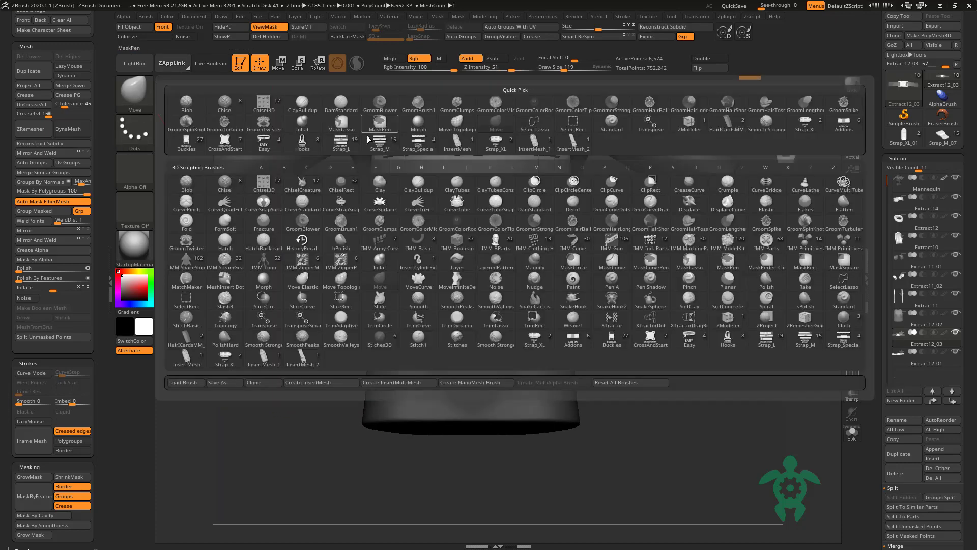
left_click(187, 142)
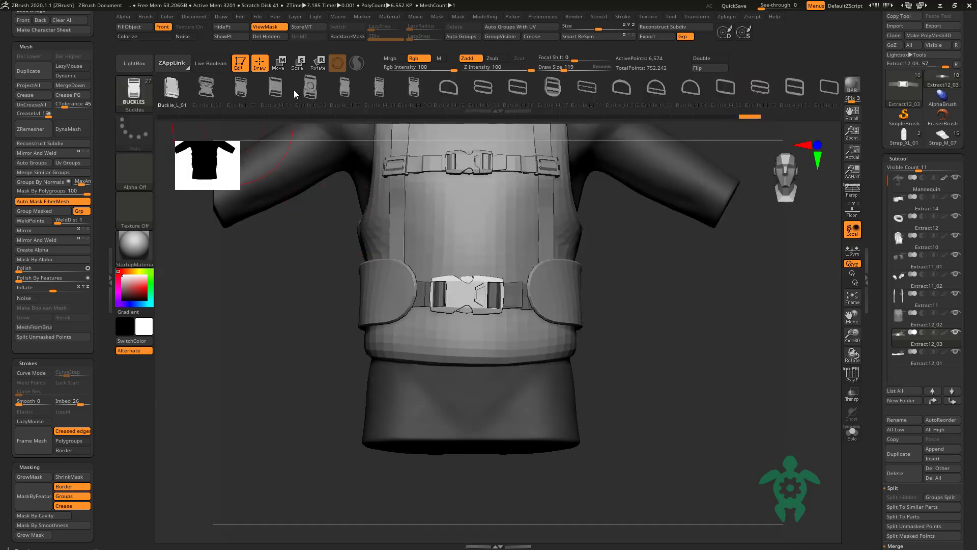
key("w")
left_click(207, 89)
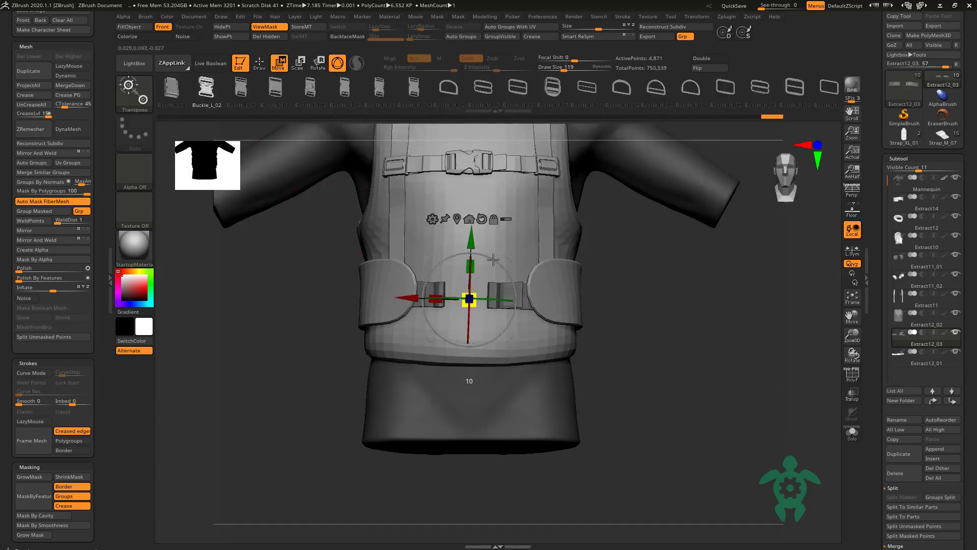
Step: Reposition and nudge the buckle so it sits centred on the front of the belt
right_click_drag(493, 260, 221, 370)
right_click_drag(513, 378, 418, 252)
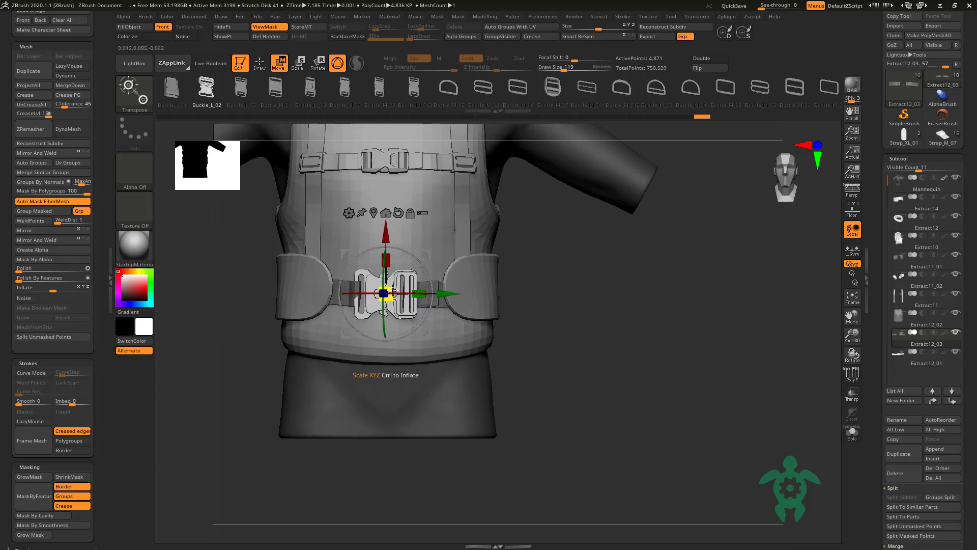
right_click_drag(444, 295, 233, 269)
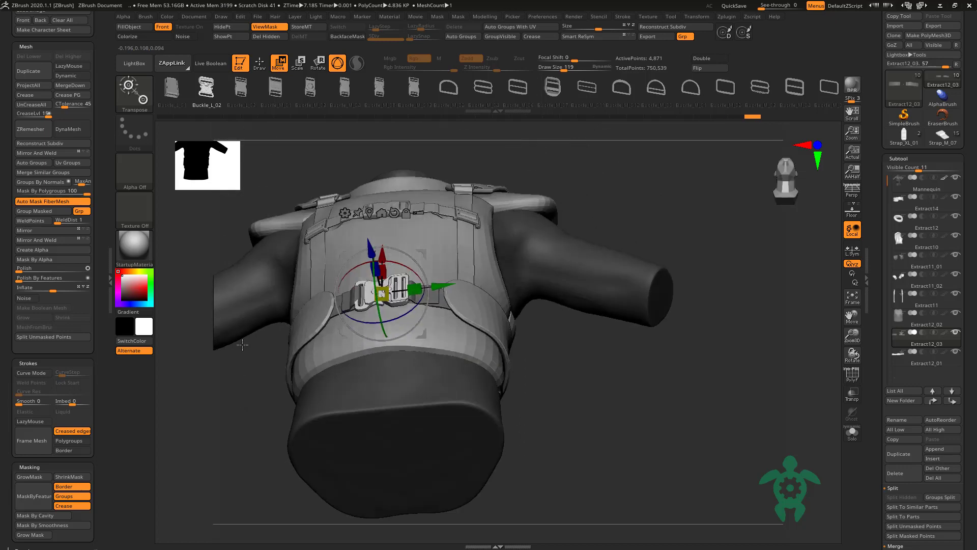
left_click_drag(356, 257, 401, 258)
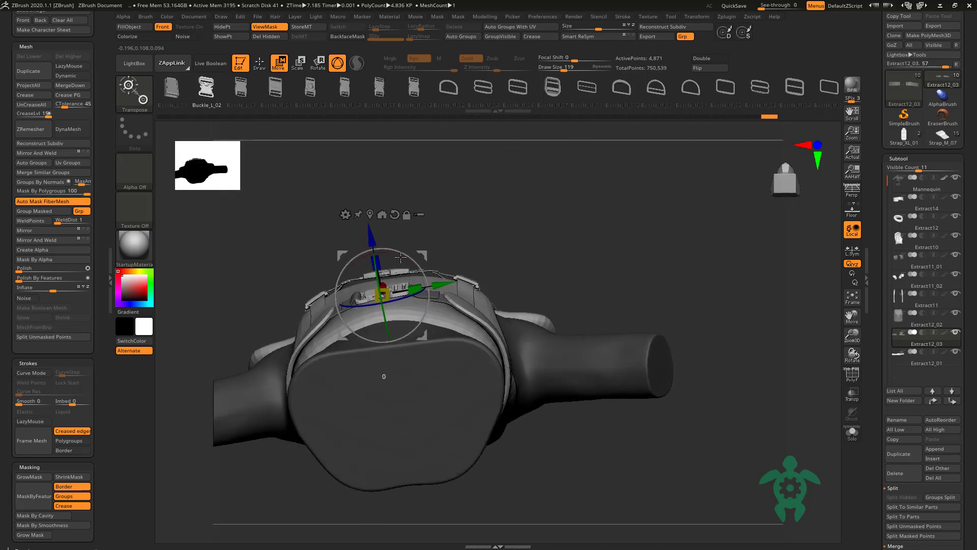
right_click_drag(312, 192, 285, 95)
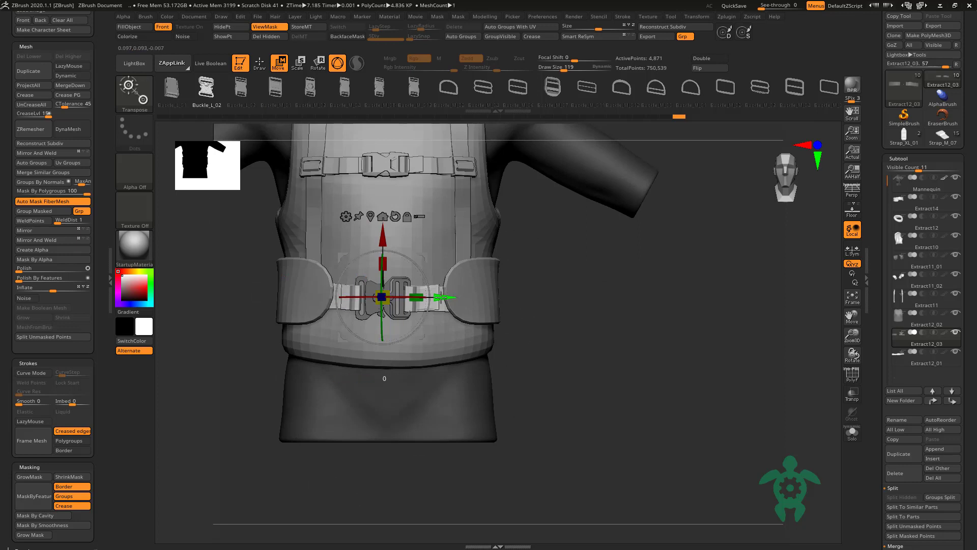
mouse_move(436, 297)
left_mouse_down()
mouse_move(424, 298)
mouse_move(433, 295)
left_mouse_up()
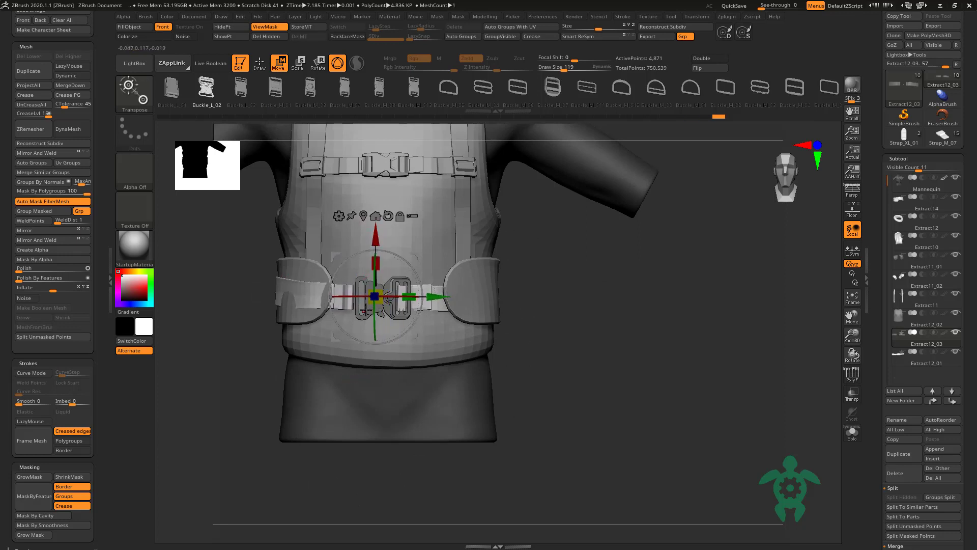
left_click_drag(438, 297, 442, 296)
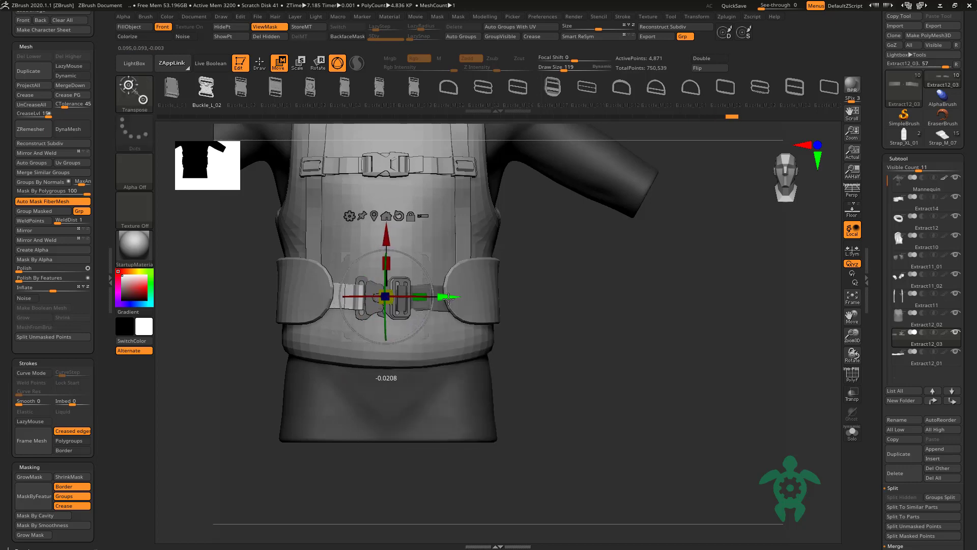
Step: Isolate the buckle's strap and parts, then undo the deletion to keep the full buckle
key("q")
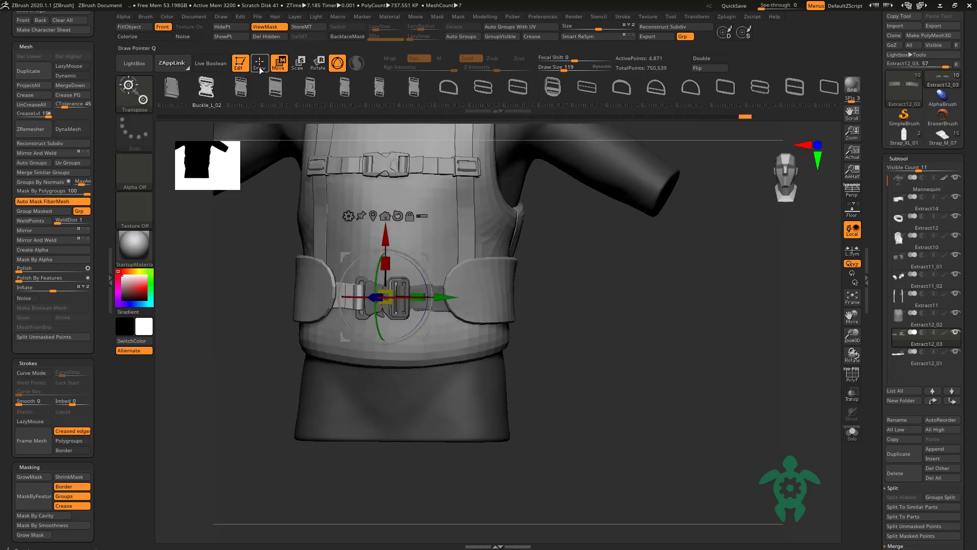
scroll(195, 338, "up", 3)
left_click_drag(194, 337, 185, 332, "shift")
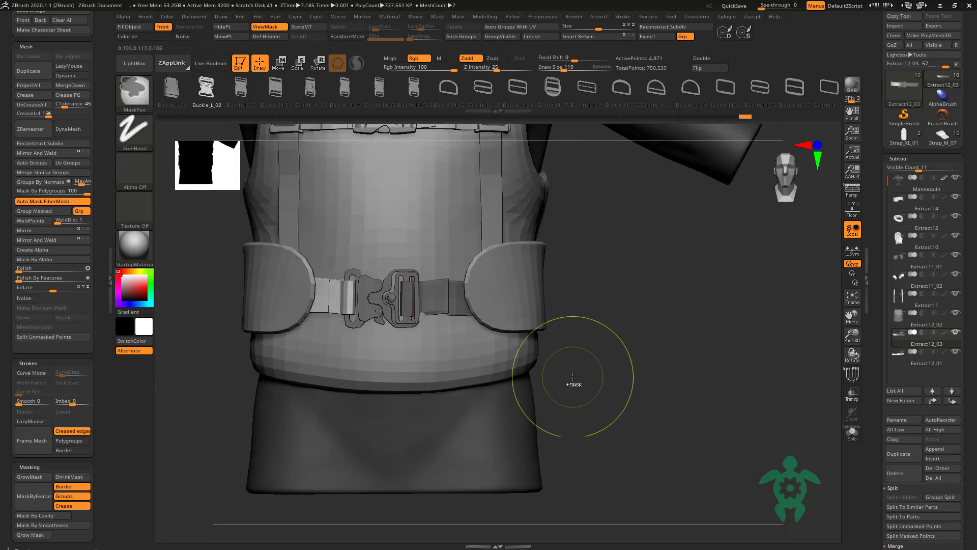
left_click(443, 301, "ctrl+shift")
left_click(422, 320, "ctrl+shift")
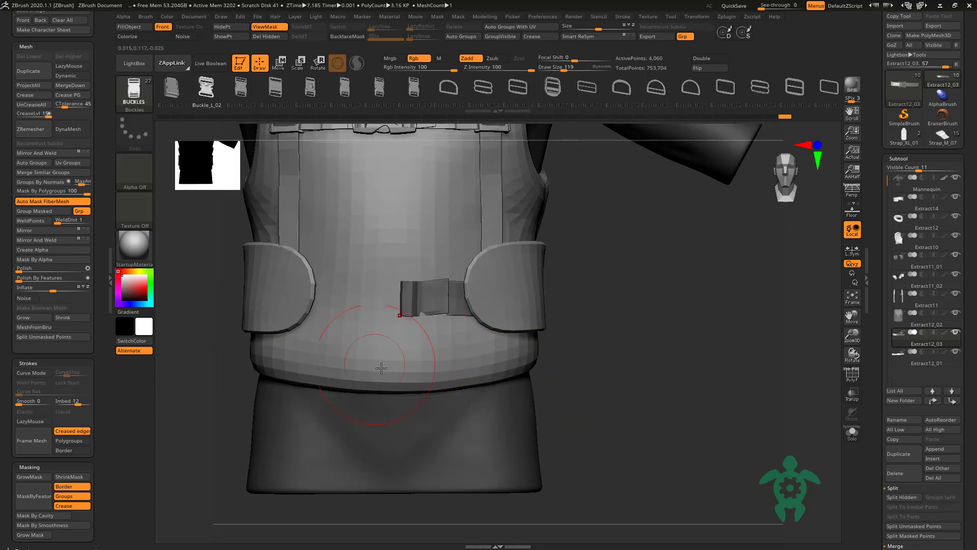
key("ctrl+z")
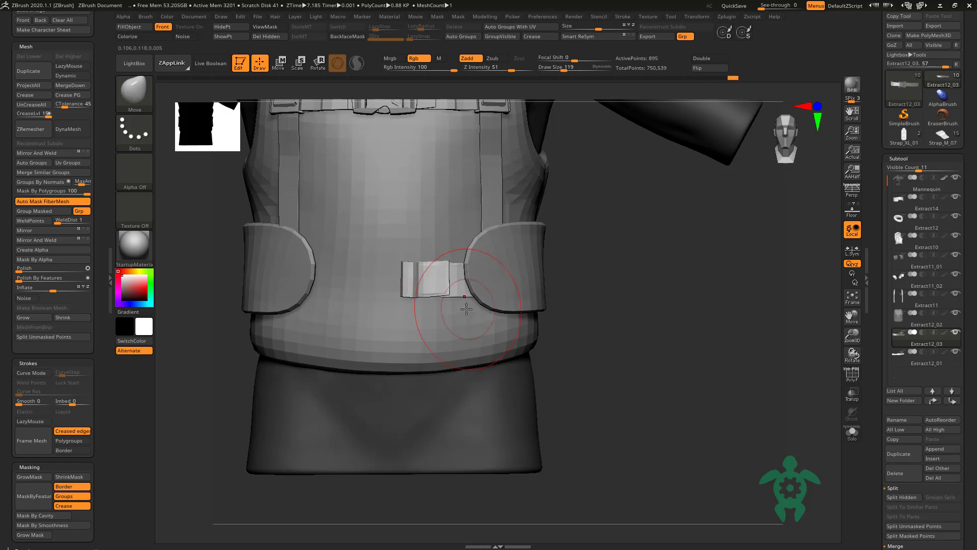
key("ctrl+z")
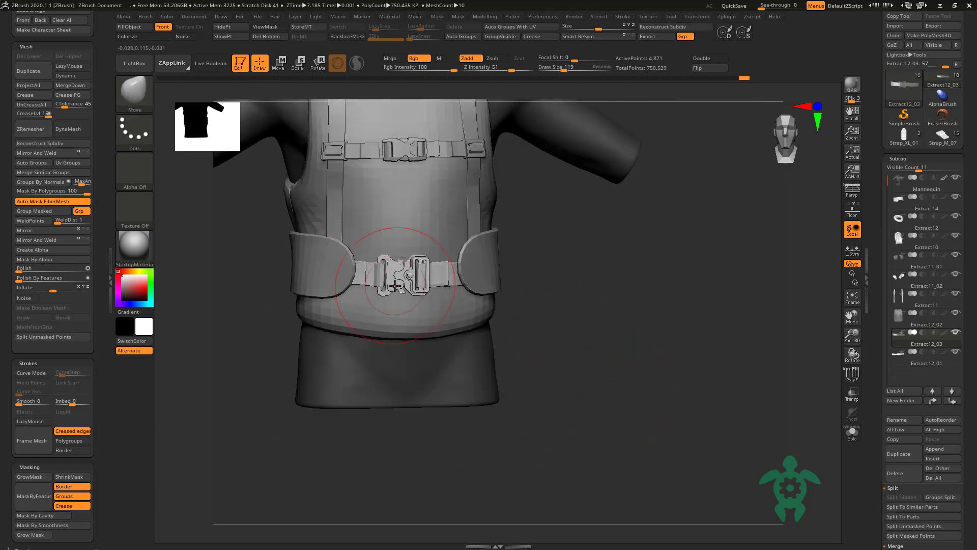
Step: Mask the buckle and bring up the transform gizmo, checking it from the side
left_click_drag(226, 341, 396, 262, "alt")
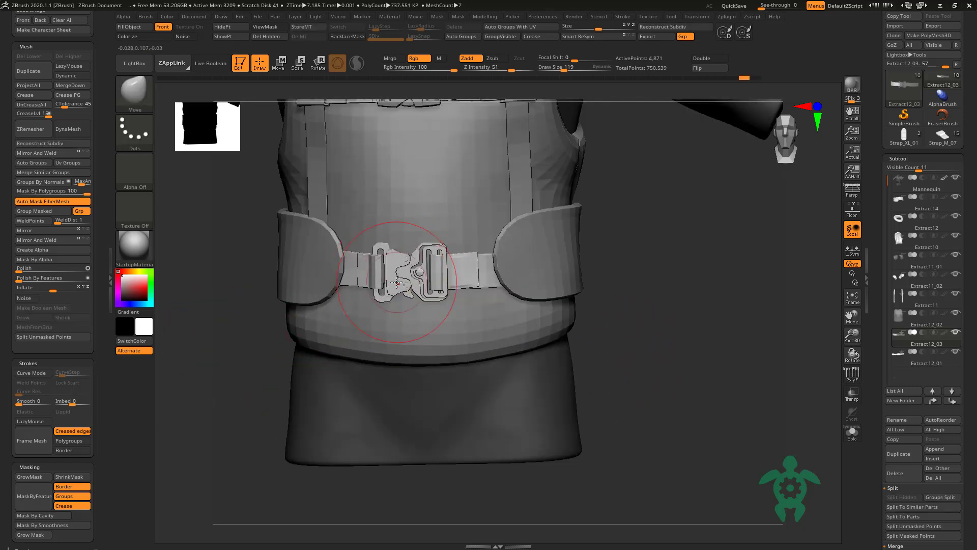
left_click(229, 323, "ctrl")
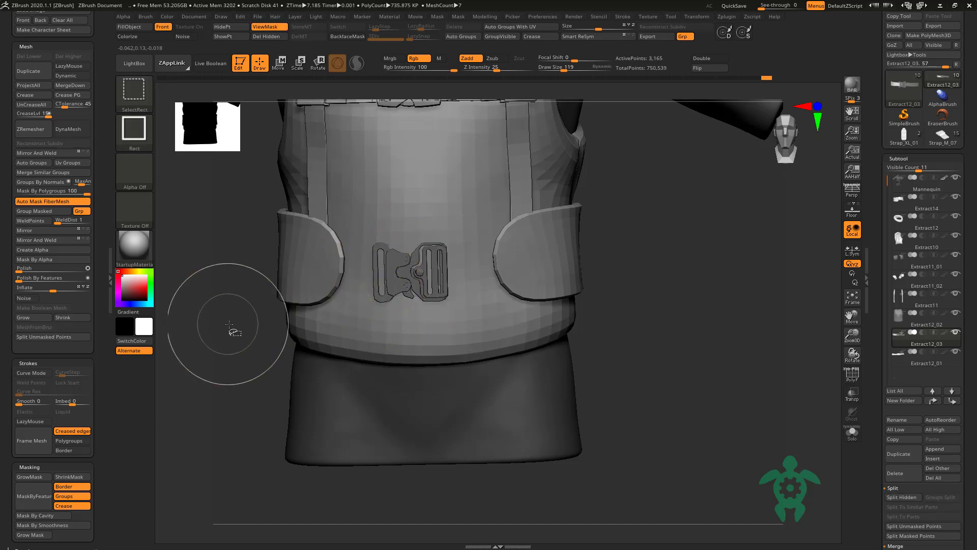
left_click(281, 70)
mouse_move(275, 363)
left_mouse_down("alt")
mouse_move(254, 331)
mouse_move(512, 330)
left_mouse_up("alt")
left_click_drag(457, 271, 465, 281, "alt")
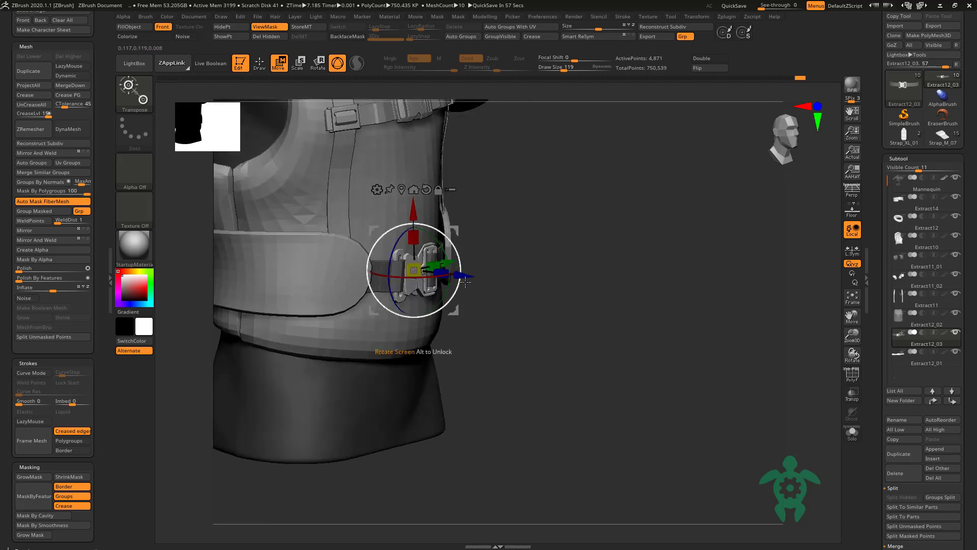
mouse_move(552, 360)
left_mouse_down("shift")
mouse_move(295, 338)
mouse_move(285, 326)
left_mouse_up("shift")
Step: Select the chest strap Extract12_01 and step its history back to the buckled version
key("q")
left_click(285, 326, "alt")
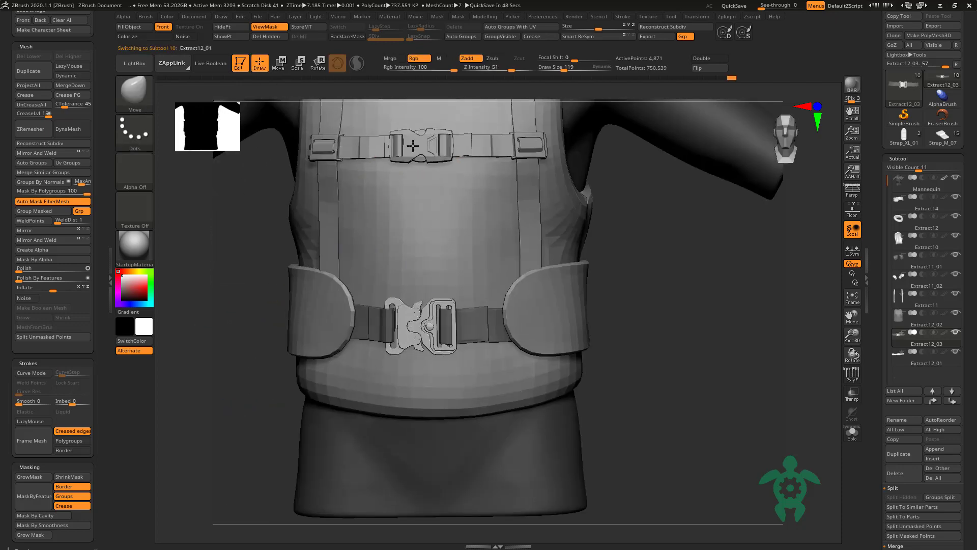
left_click_drag(382, 327, 359, 296, "alt")
key("ctrl+shift+z")
key("ctrl+shift+z")
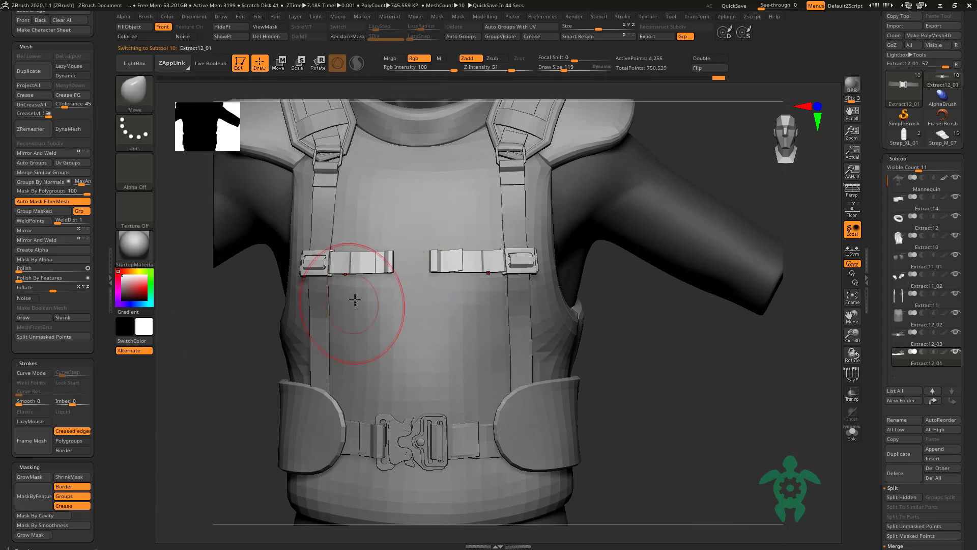
key("ctrl+shift+z")
mouse_move(227, 349)
left_mouse_down("alt")
mouse_move(220, 322)
mouse_move(241, 364)
mouse_move(221, 374)
mouse_move(219, 310)
left_mouse_up("alt")
Step: Solo the vest body piece and toggle its polygon wireframe on and off
left_click(402, 360, "alt")
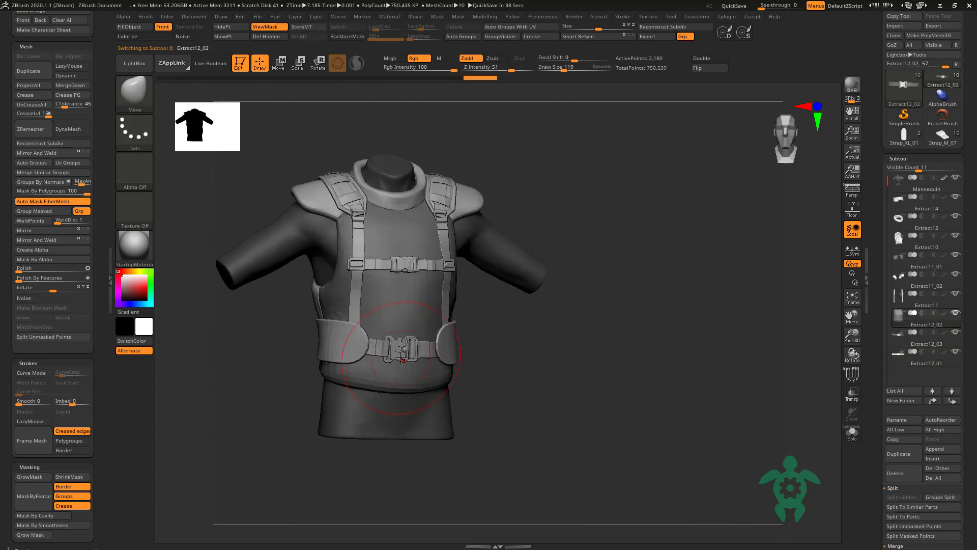
left_click(852, 432)
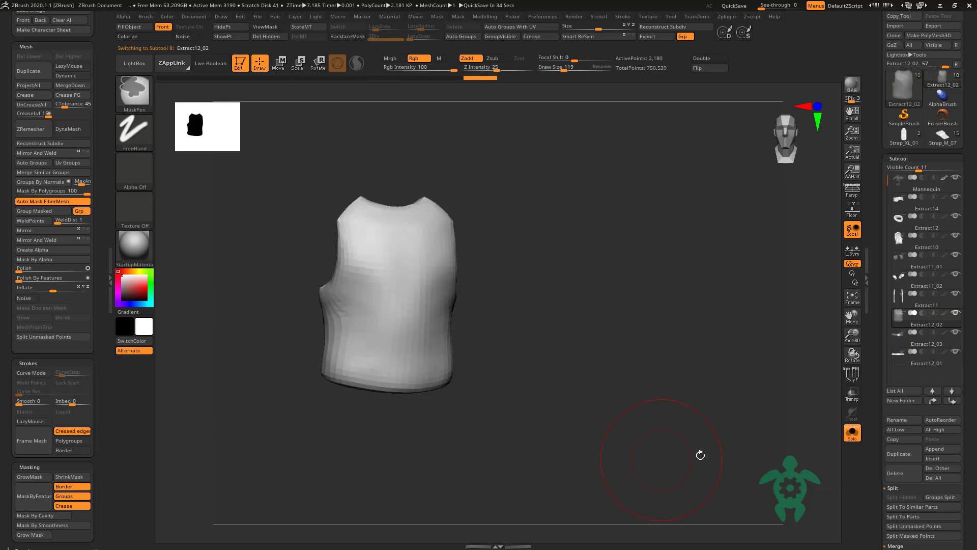
left_click(852, 375)
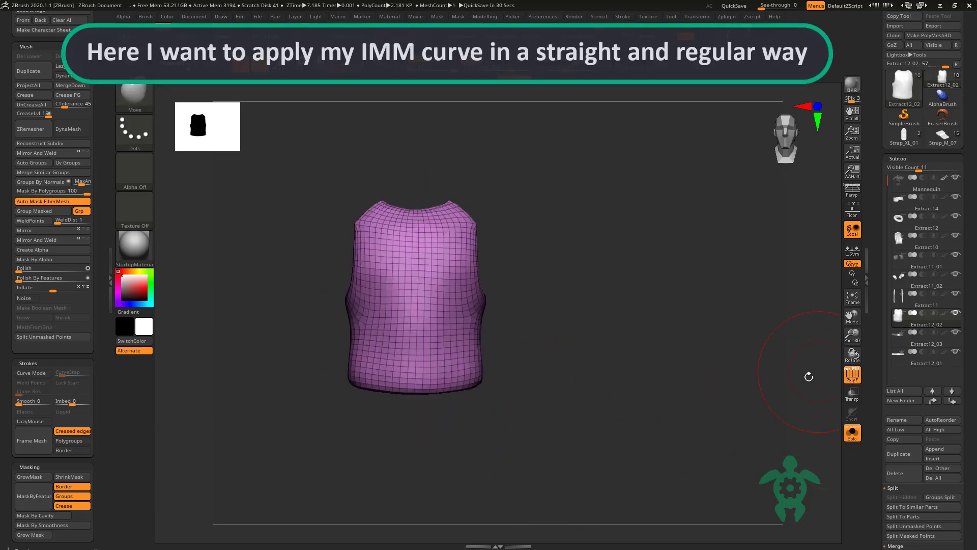
left_click(852, 375)
left_click_drag(727, 430, 835, 433)
left_click(853, 433)
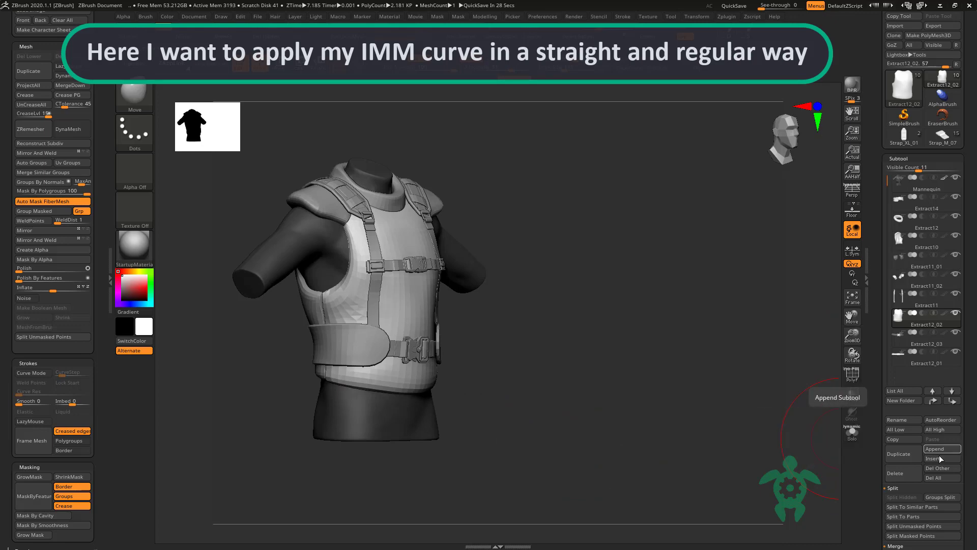
Step: Pick Plane3D from the Tool picker and show its polygon wireframe
left_click(904, 87)
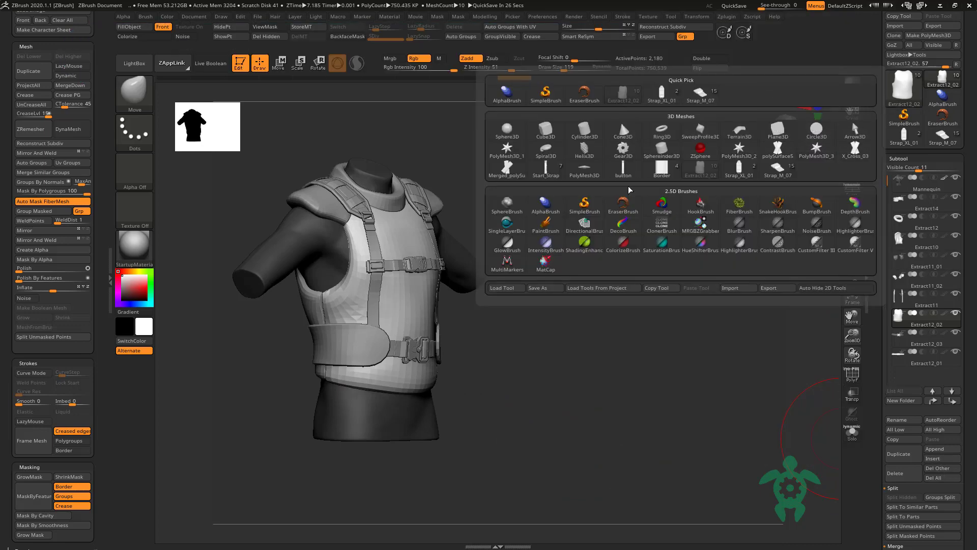
left_click(777, 145)
left_click(852, 375)
left_click_drag(704, 395, 683, 399)
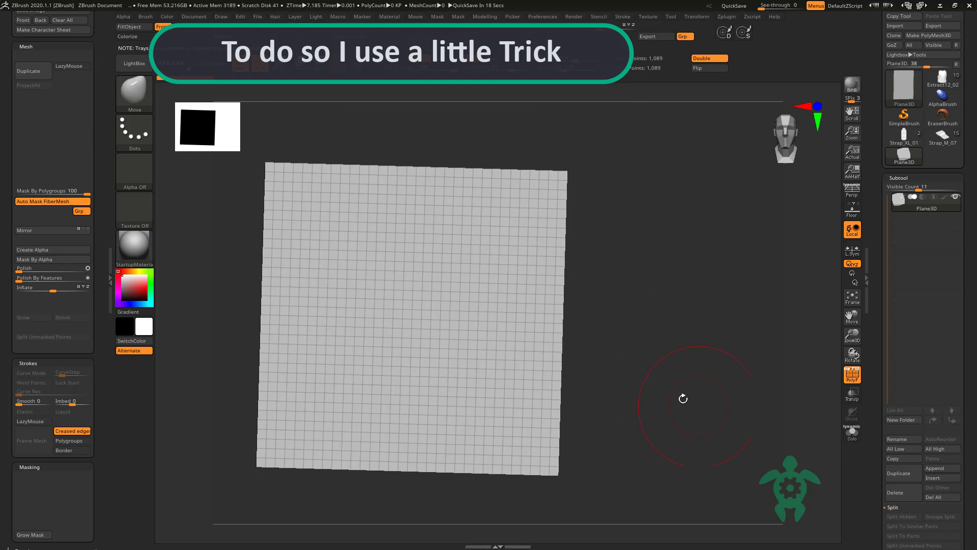
Step: Initialize the plane with 10 horizontal and 10 vertical divisions, then reselect the vest
scroll(903, 315, "down", 5)
scroll(903, 315, "down", 2)
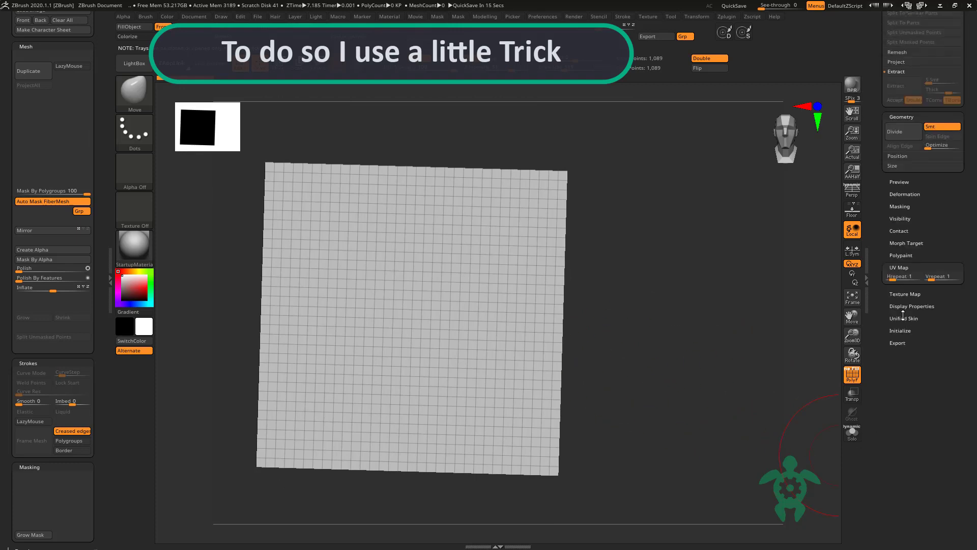
left_click(894, 331)
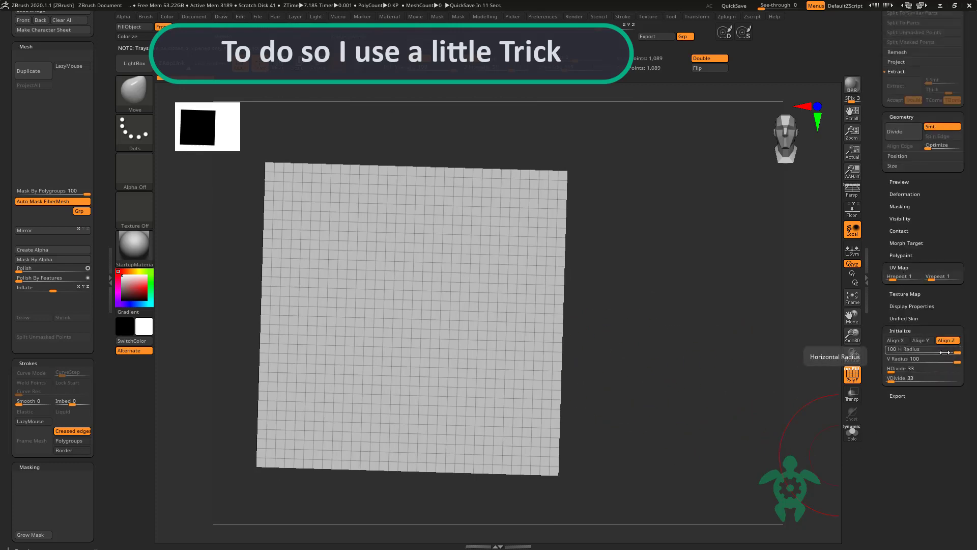
left_click(910, 377)
type("307")
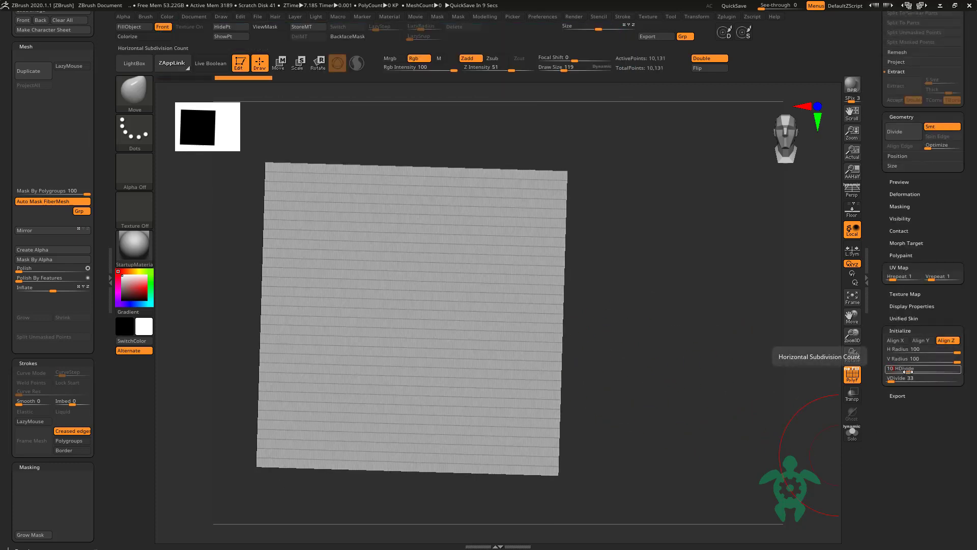
key("Tab")
type("10")
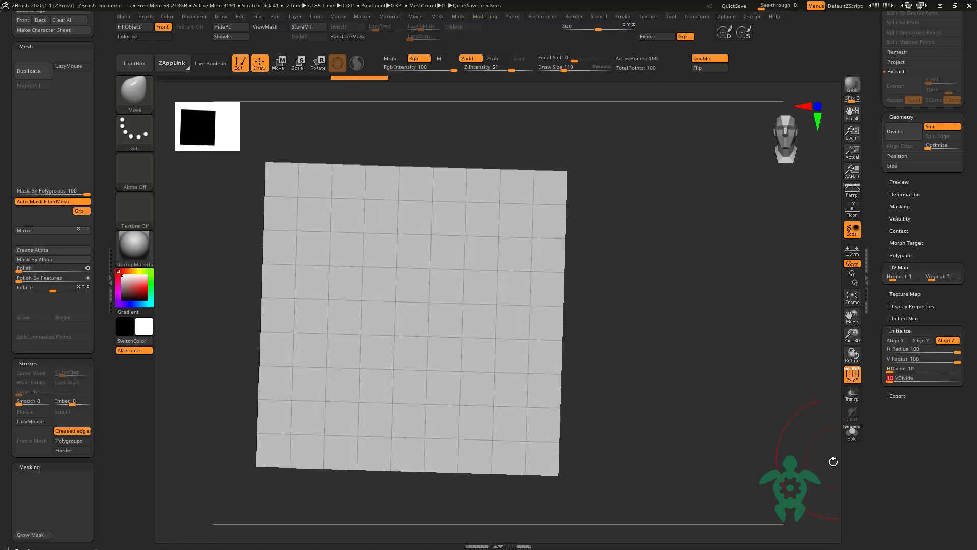
key("Return")
scroll(922, 199, "up", 10)
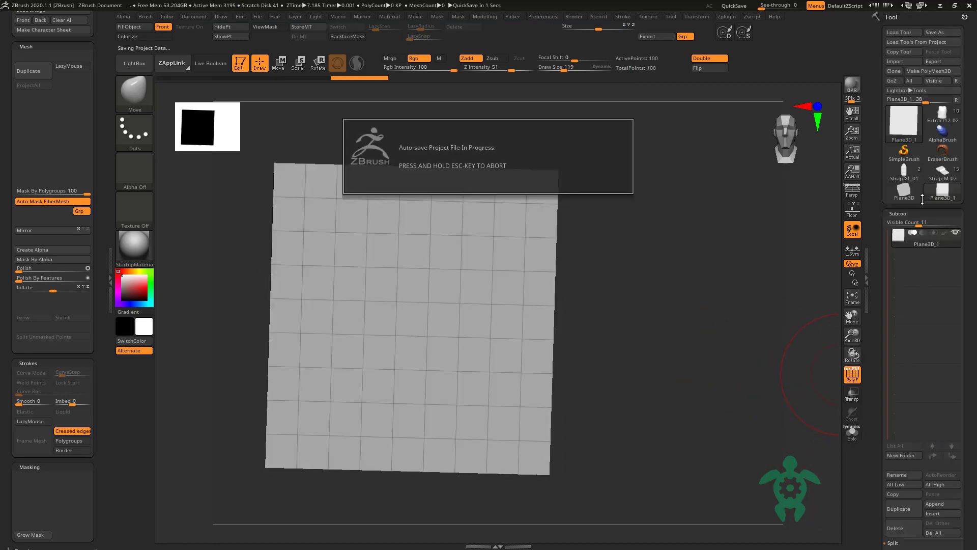
left_click(942, 114)
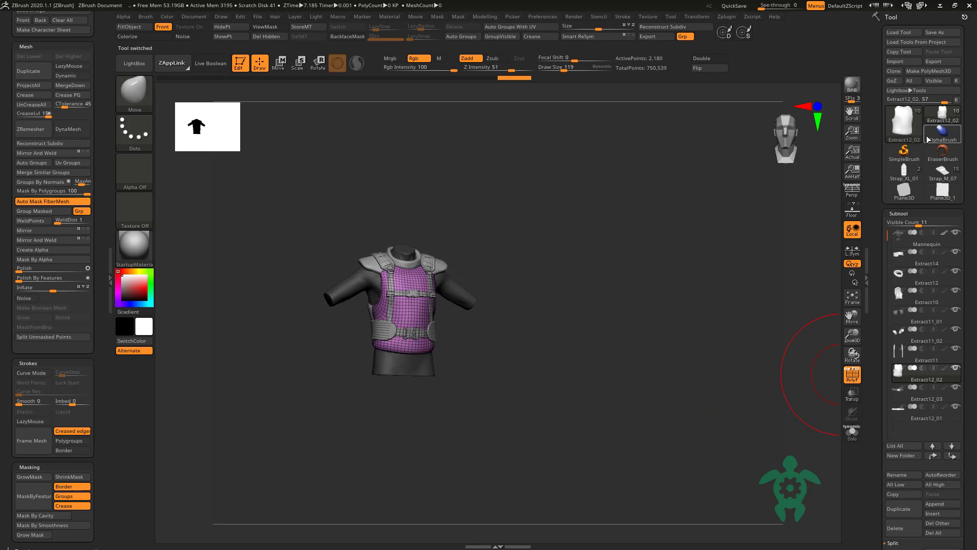
Step: Append plane subtools to the vest and delete the unwanted extra copies
left_click(937, 513)
left_click(774, 379)
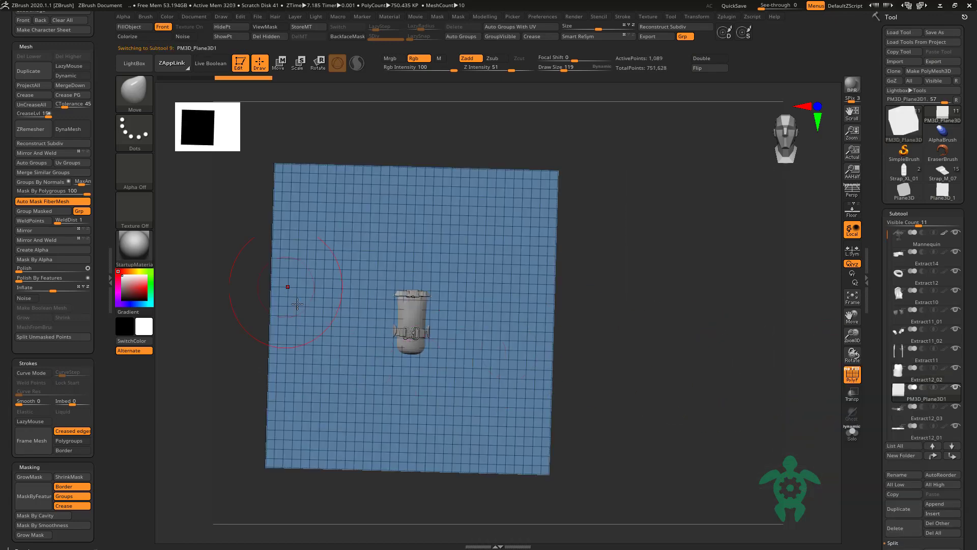
key("w")
left_click_drag(408, 316, 651, 413)
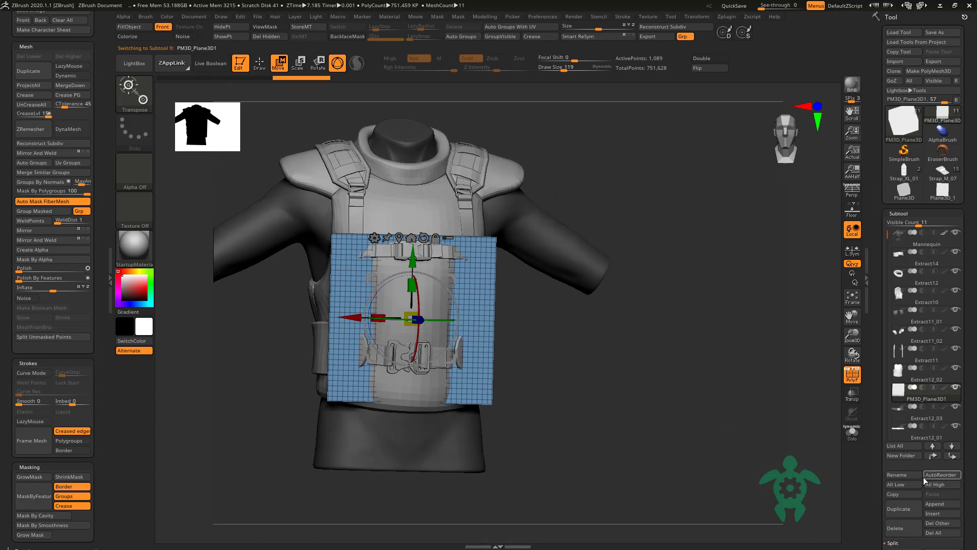
left_click(926, 514)
left_click(778, 374)
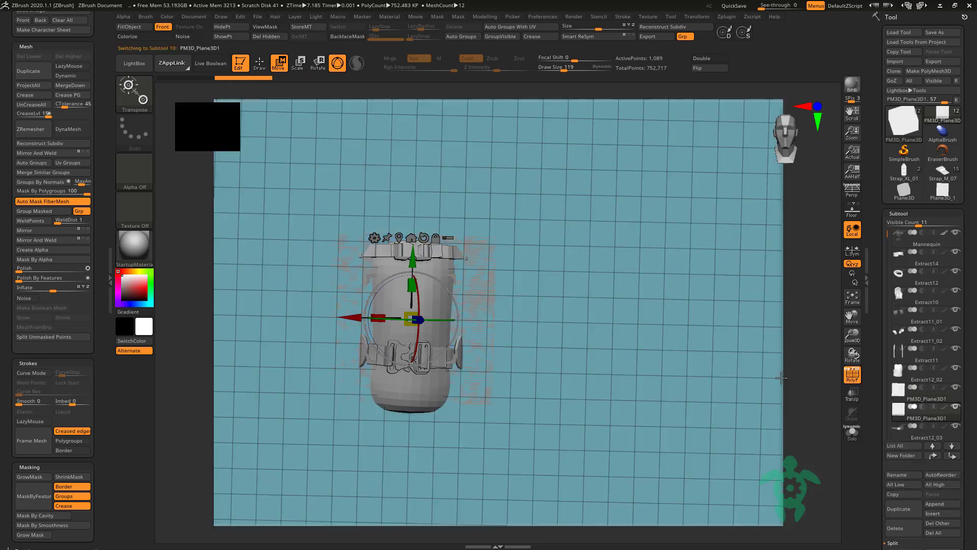
left_click(896, 530)
left_click(808, 538)
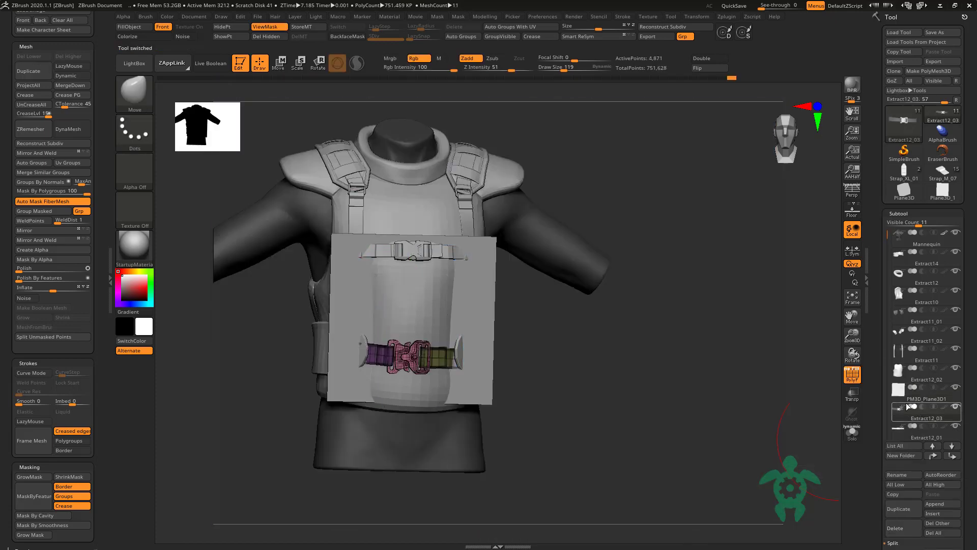
left_click(896, 528)
left_click(808, 537)
Step: Append a Plane3D subtool and shrink it down to torso size
left_click(928, 504)
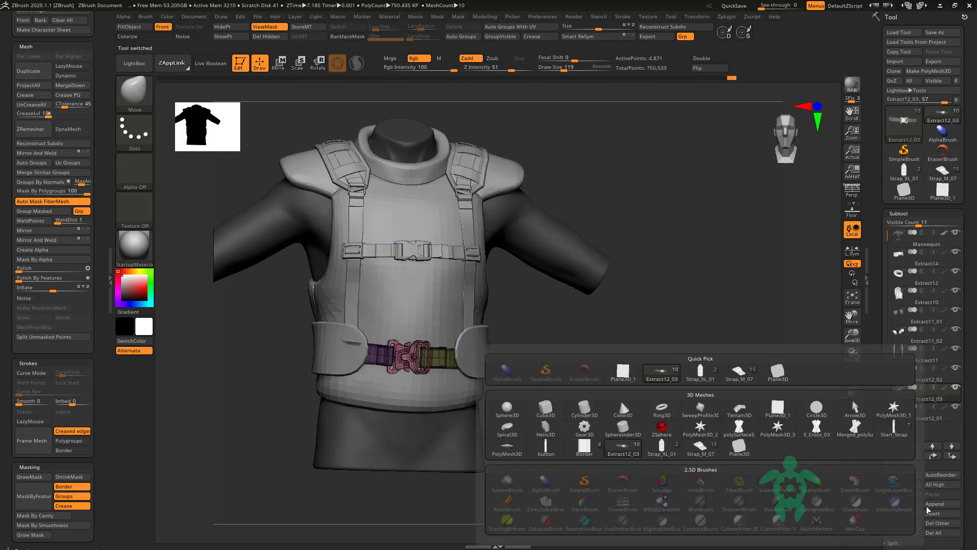
left_click(622, 374)
left_click(279, 63)
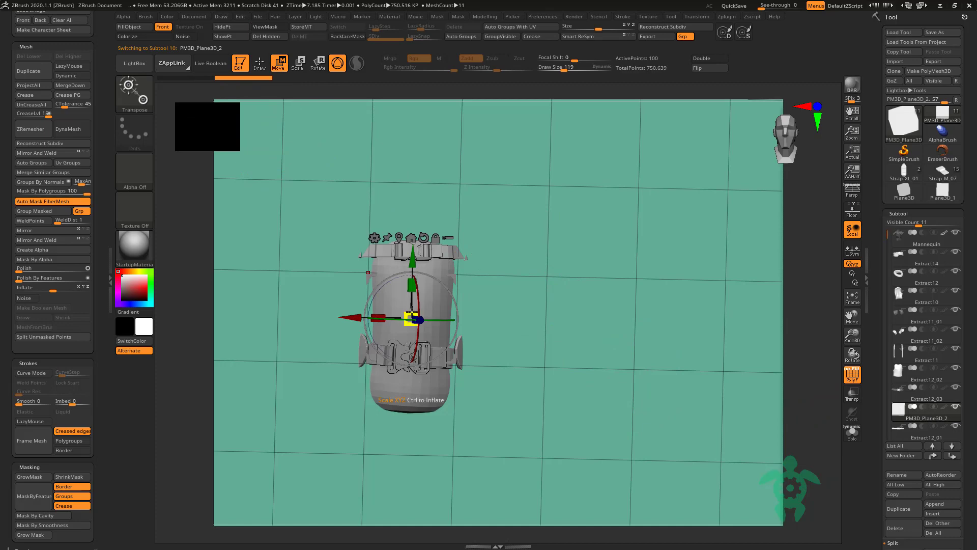
left_click_drag(412, 316, 251, 410)
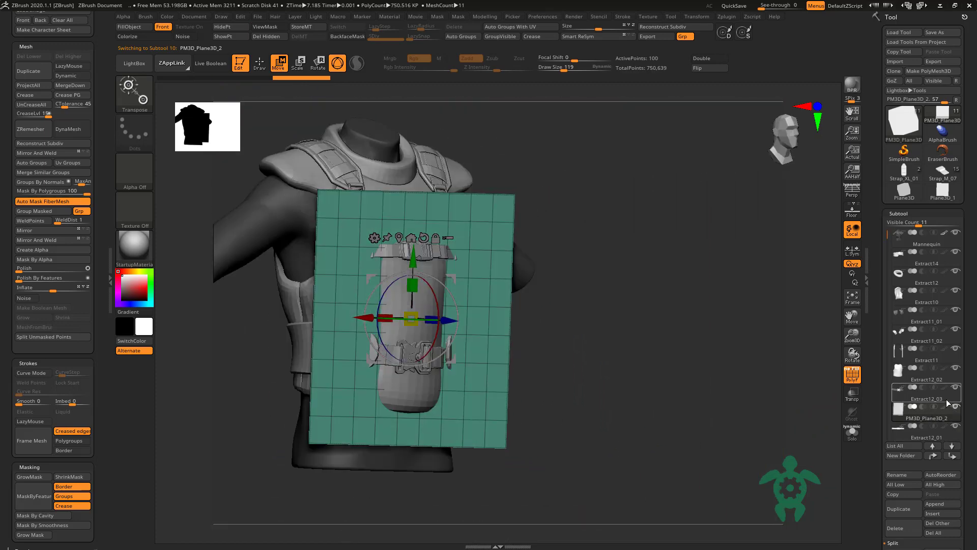
Step: Show only the plane and torso shell, shrink the plane slightly, and face it front-on
left_click_drag(948, 408, 955, 390)
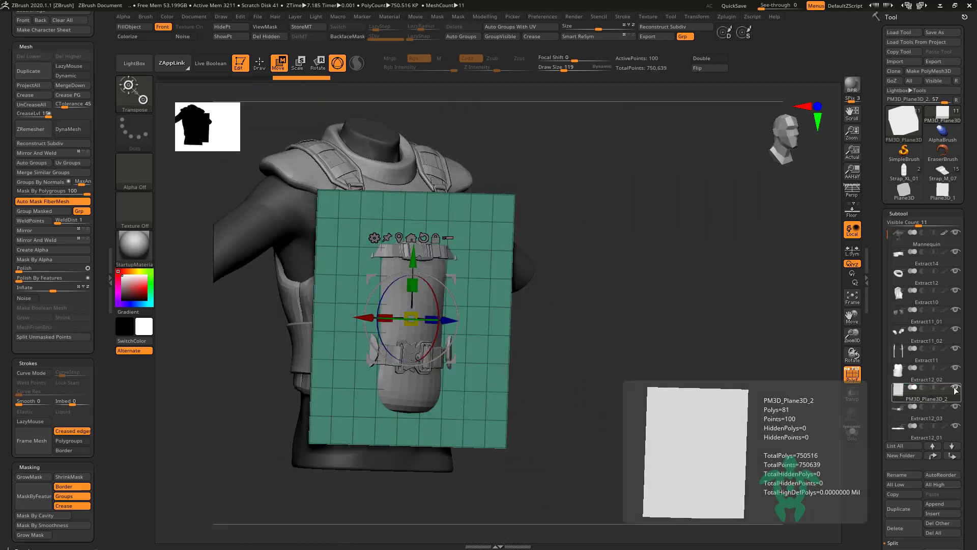
left_click(955, 390, "shift")
left_click(955, 368)
left_click_drag(407, 318, 411, 316)
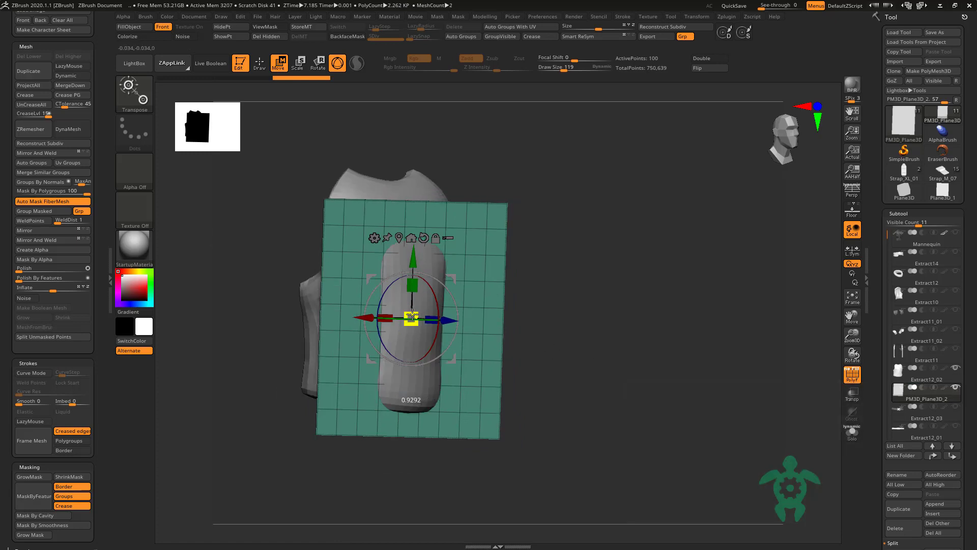
left_click_drag(514, 375, 616, 375, "shift")
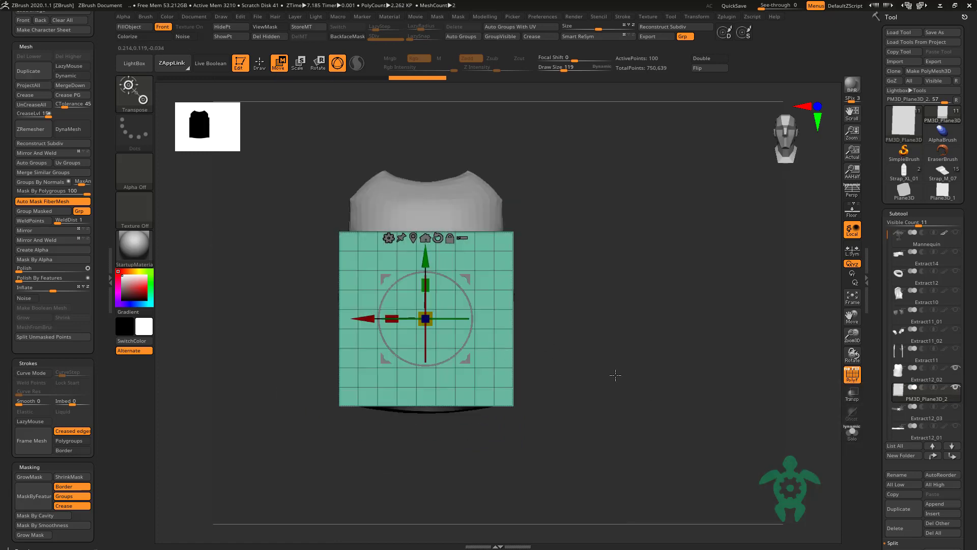
left_click_drag(720, 461, 449, 276)
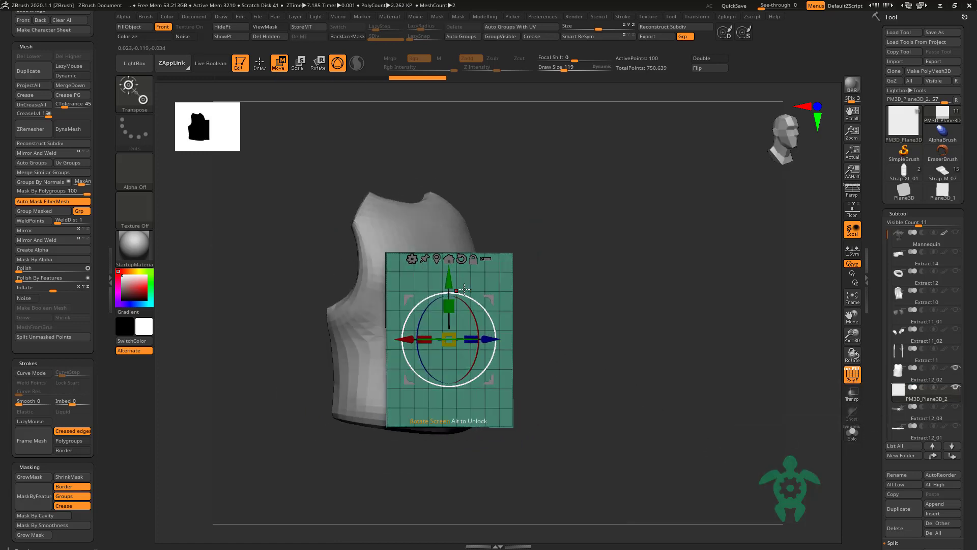
left_click_drag(519, 346, 530, 356)
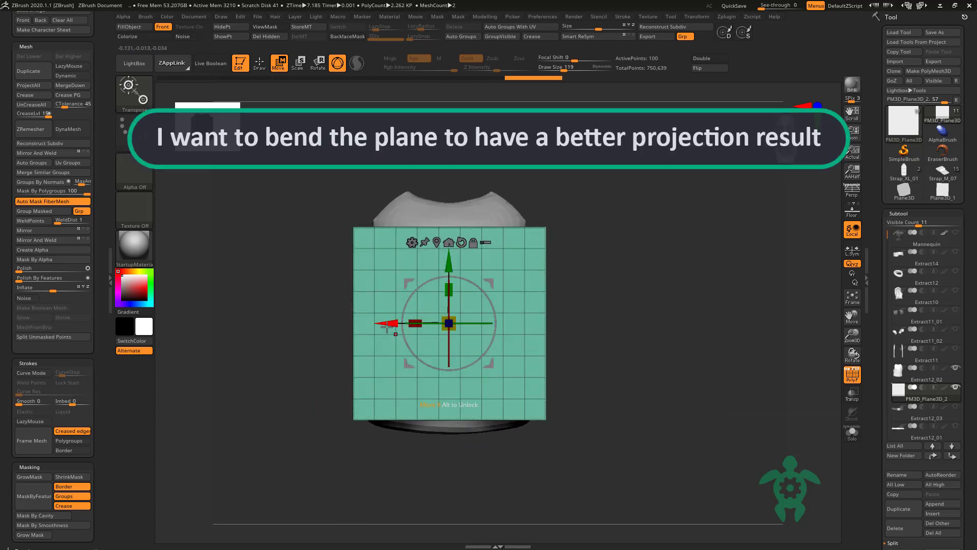
Step: Apply the gizmo's Bend Arc deformer and curve the 10 × 10 plane around the torso front
left_click_drag(386, 328, 323, 236)
left_click(260, 64)
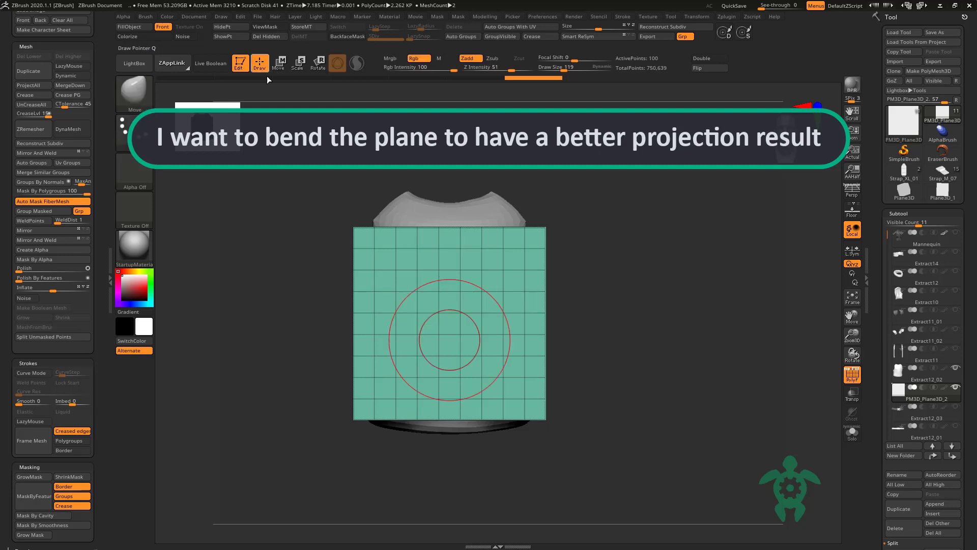
mouse_move(268, 79)
left_mouse_down()
mouse_move(359, 295)
mouse_move(338, 273)
left_mouse_up()
left_click(276, 70)
left_click(413, 244)
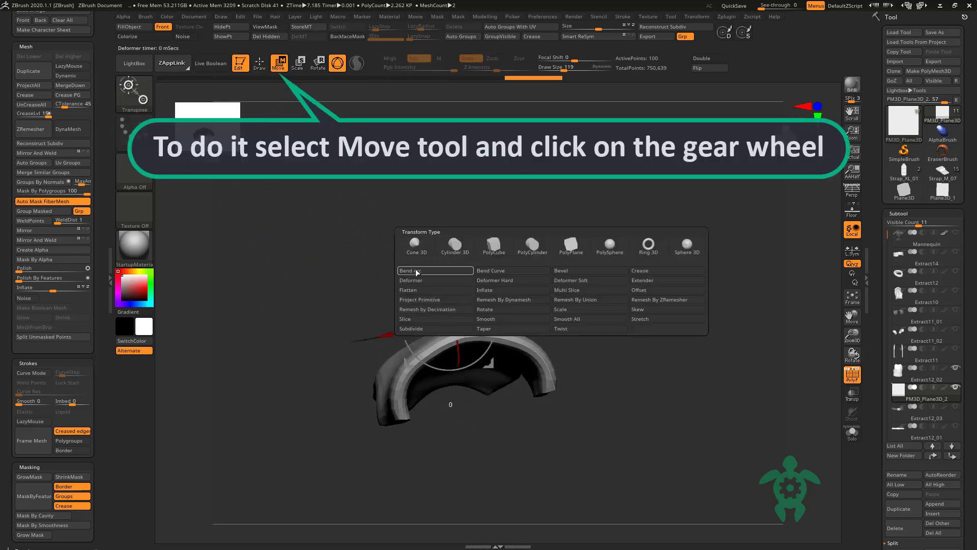
left_click(427, 272)
left_click_drag(395, 319, 415, 296)
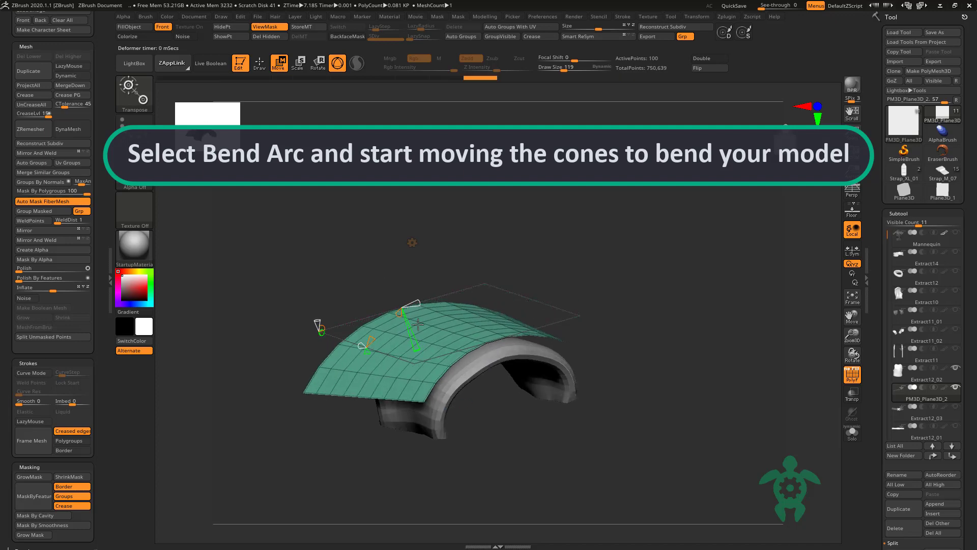
mouse_move(305, 336)
left_mouse_down()
mouse_move(342, 319)
mouse_move(384, 244)
mouse_move(404, 255)
left_mouse_up()
mouse_move(301, 192)
left_mouse_down()
mouse_move(393, 251)
mouse_move(383, 263)
left_mouse_up()
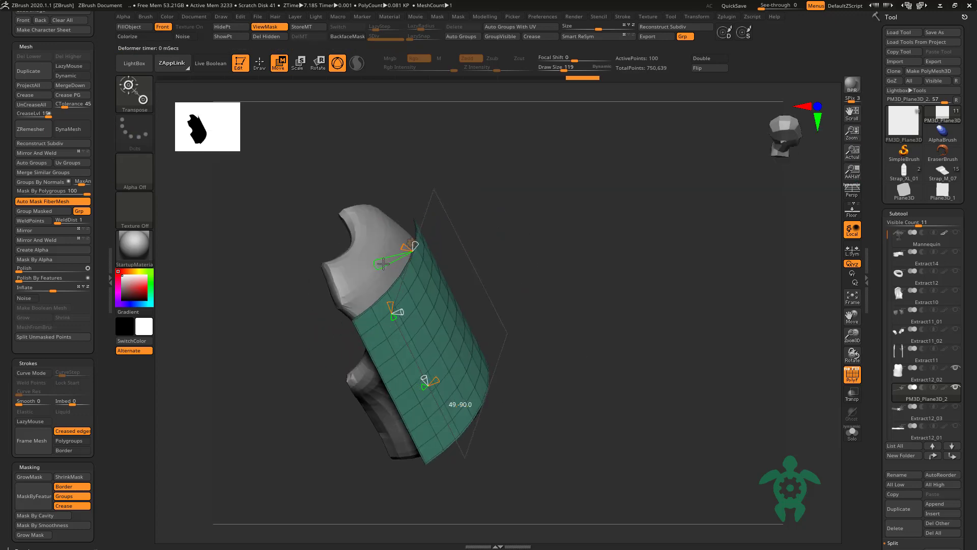
mouse_move(282, 279)
left_mouse_down()
mouse_move(255, 227)
mouse_move(303, 280)
left_mouse_up()
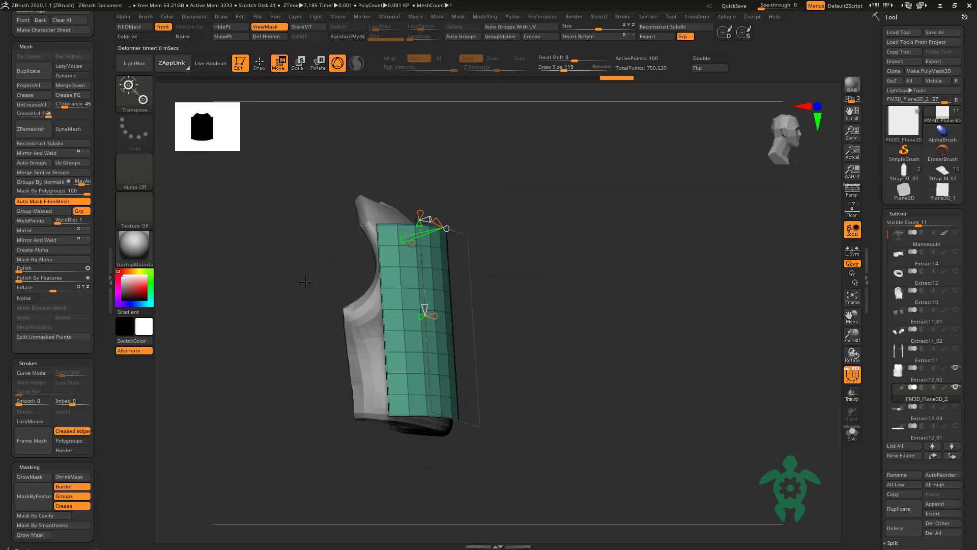
mouse_move(404, 237)
left_mouse_down()
mouse_move(266, 263)
mouse_move(277, 266)
mouse_move(269, 92)
mouse_move(256, 198)
left_mouse_up()
Step: Project the plane onto the torso with ProjectAll, rerunning it at a larger Dist
key("q")
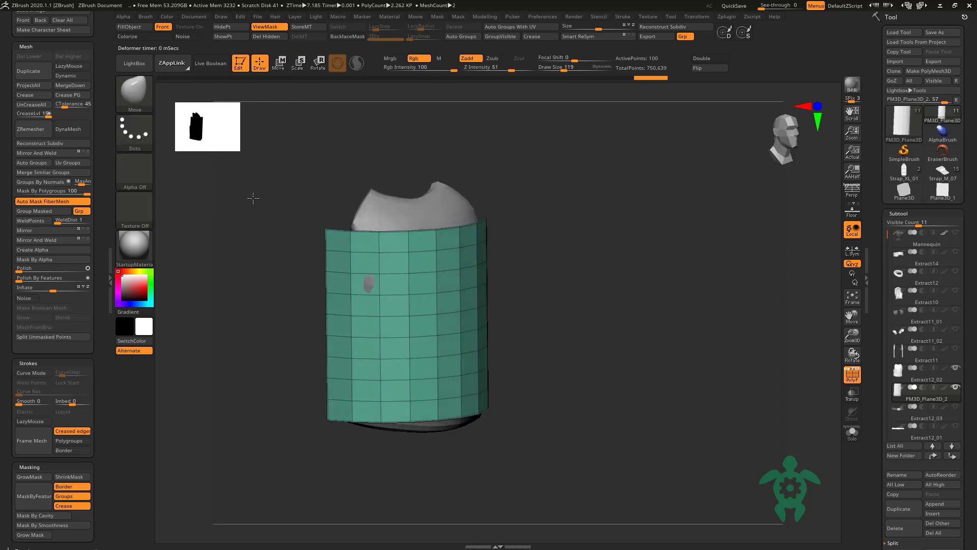
scroll(916, 428, "down", 3)
scroll(916, 437, "down", 2)
scroll(921, 458, "down", 1)
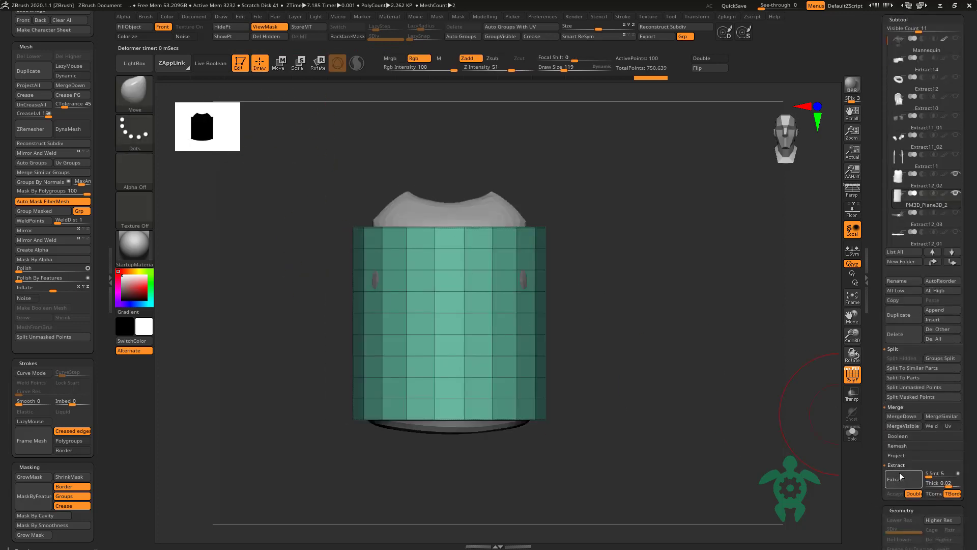
scroll(916, 448, "down", 1)
scroll(903, 422, "down", 1)
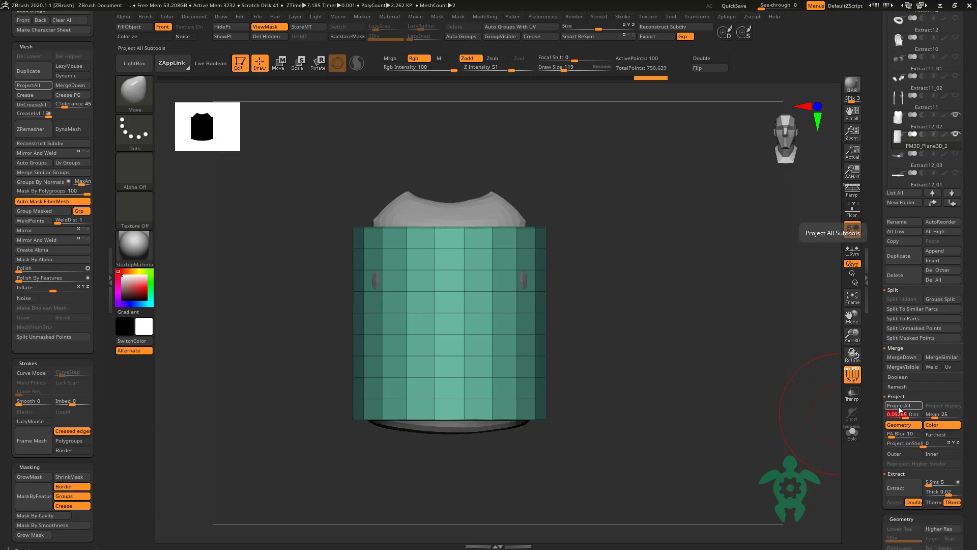
left_click(899, 410)
mouse_move(769, 401)
left_mouse_down()
mouse_move(800, 398)
mouse_move(662, 342)
mouse_move(840, 432)
left_mouse_up()
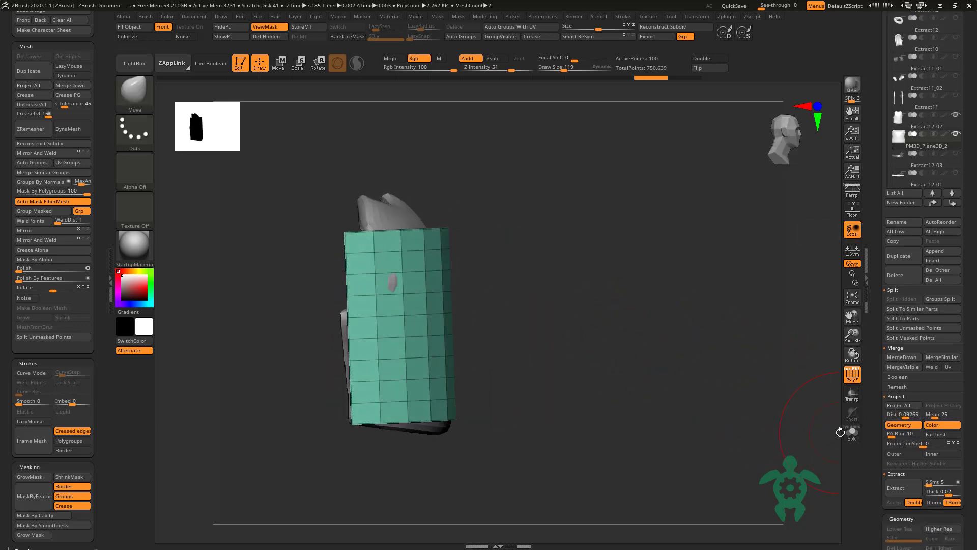
left_click_drag(901, 414, 908, 414)
left_click(898, 405)
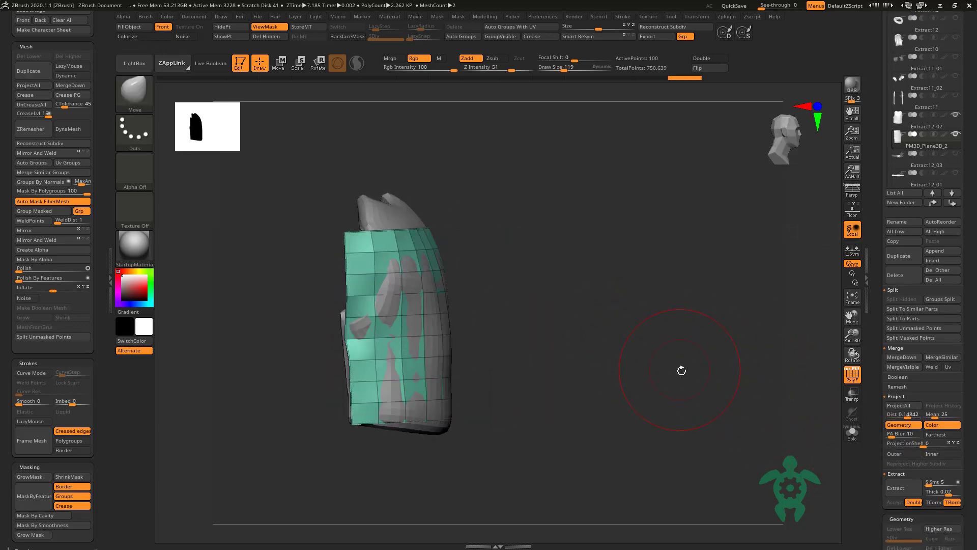
mouse_move(683, 369)
left_mouse_down("shift")
mouse_move(618, 364)
mouse_move(318, 270)
left_mouse_up("shift")
left_click_drag(380, 291, 701, 392)
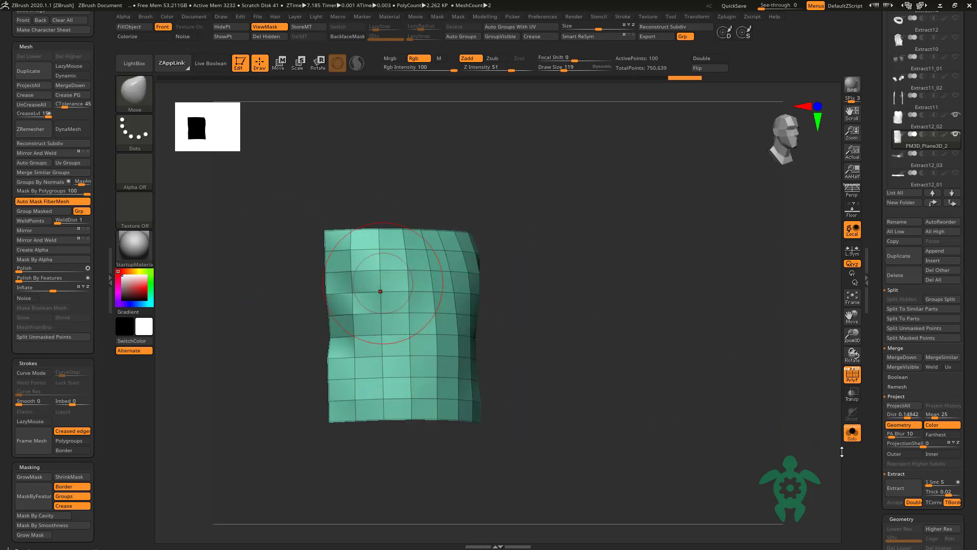
Step: Turn on Transp and hide the plane's overhanging edge polygons with rectangle selections
left_click(852, 393)
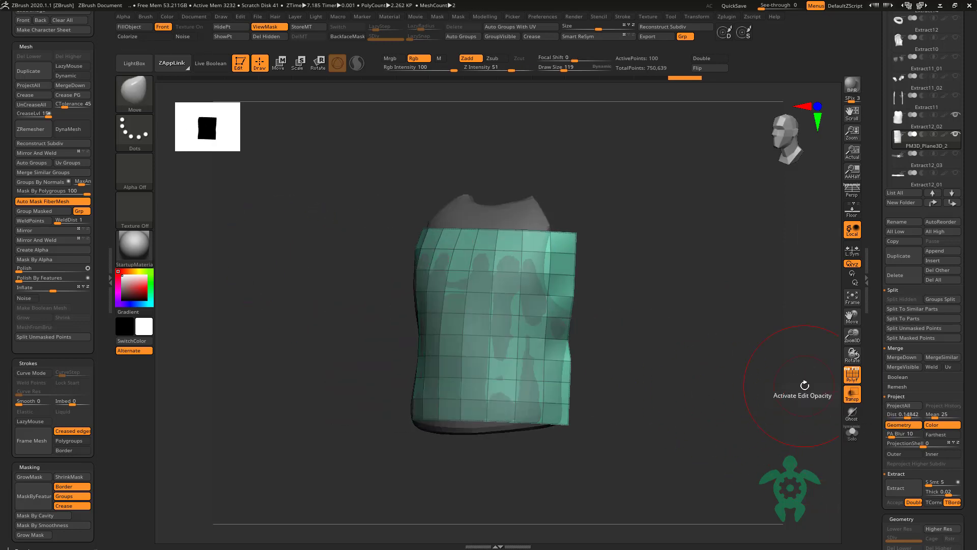
mouse_move(594, 219)
left_mouse_down("ctrl+shift")
mouse_move(565, 285)
mouse_move(543, 293)
left_mouse_up("ctrl+shift")
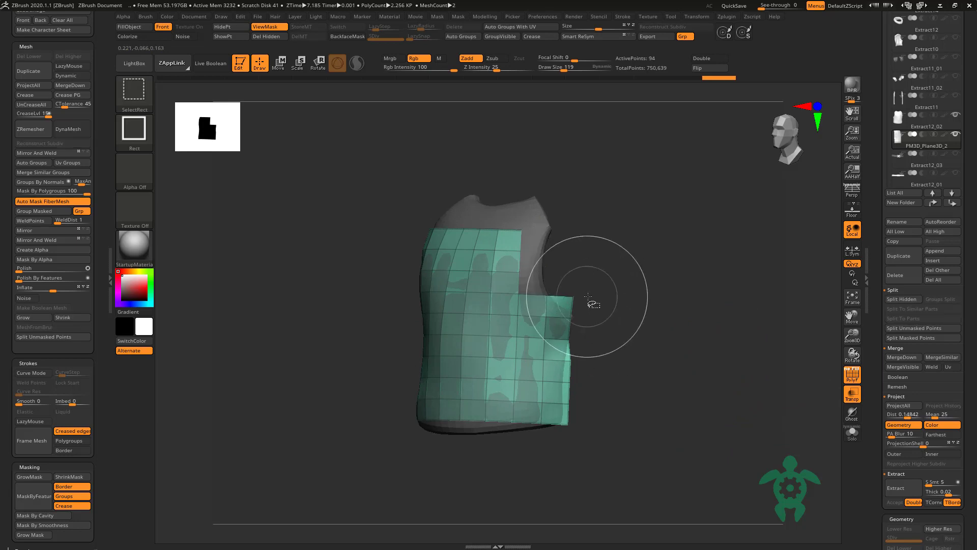
left_click_drag(565, 330, 565, 329, "ctrl+shift")
left_click_drag(545, 404, 604, 458)
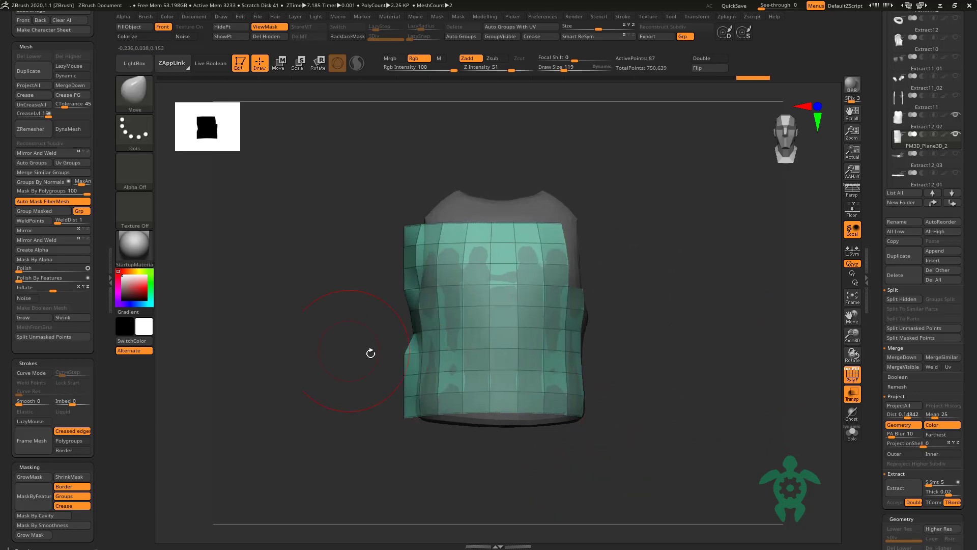
left_click_drag(349, 185, 399, 279, "ctrl+shift")
left_click_drag(321, 273, 360, 197)
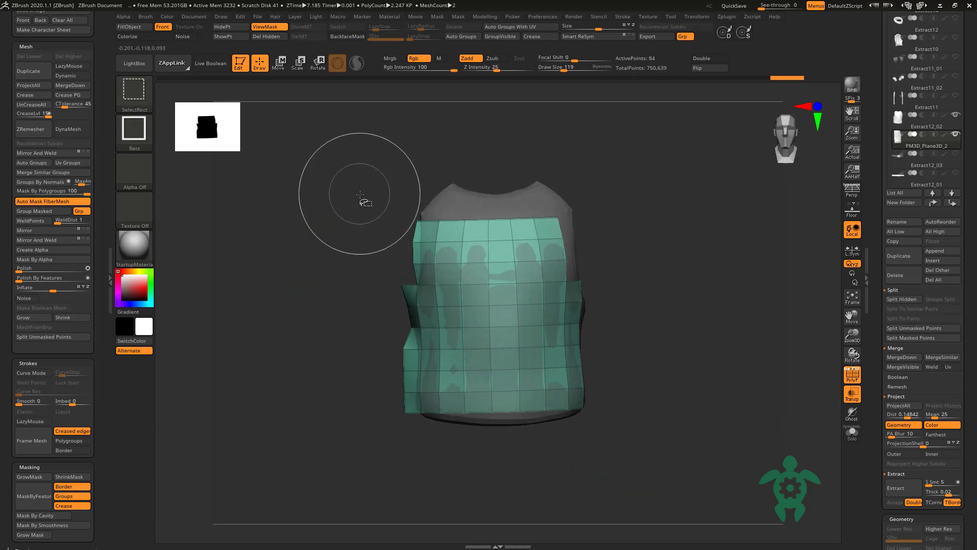
mouse_move(388, 267)
left_mouse_down()
mouse_move(338, 257)
mouse_move(382, 264)
left_mouse_up()
mouse_move(381, 264)
left_mouse_down("ctrl+shift")
mouse_move(340, 323)
mouse_move(407, 433)
left_mouse_up("ctrl+shift")
left_click_drag(356, 306, 315, 297)
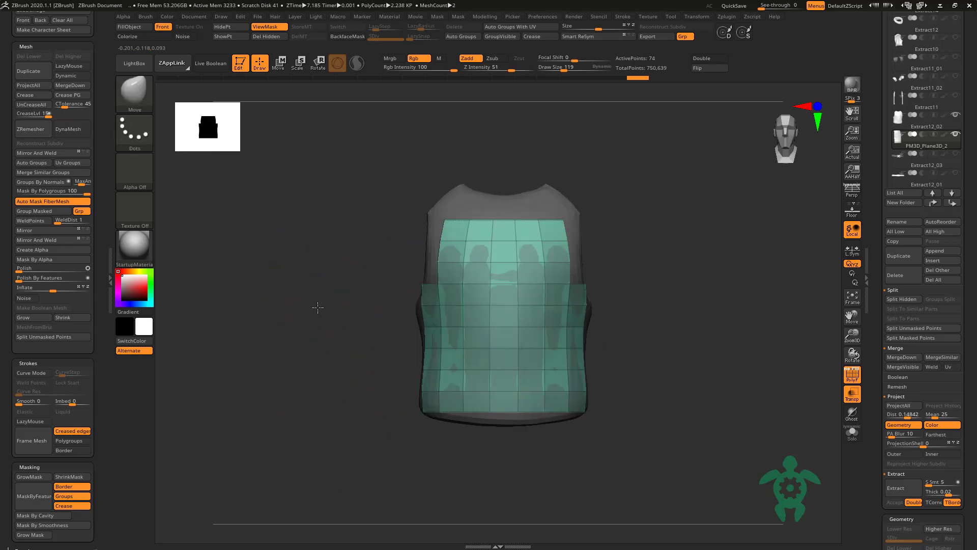
left_click(134, 92)
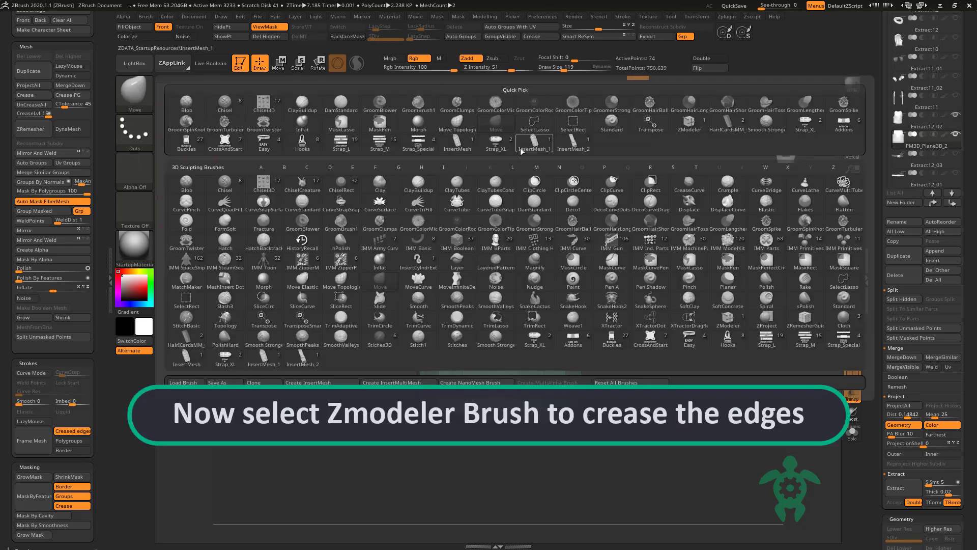
Step: Crease the panel's edges using the ZModeler Crease edge action
left_click(688, 125)
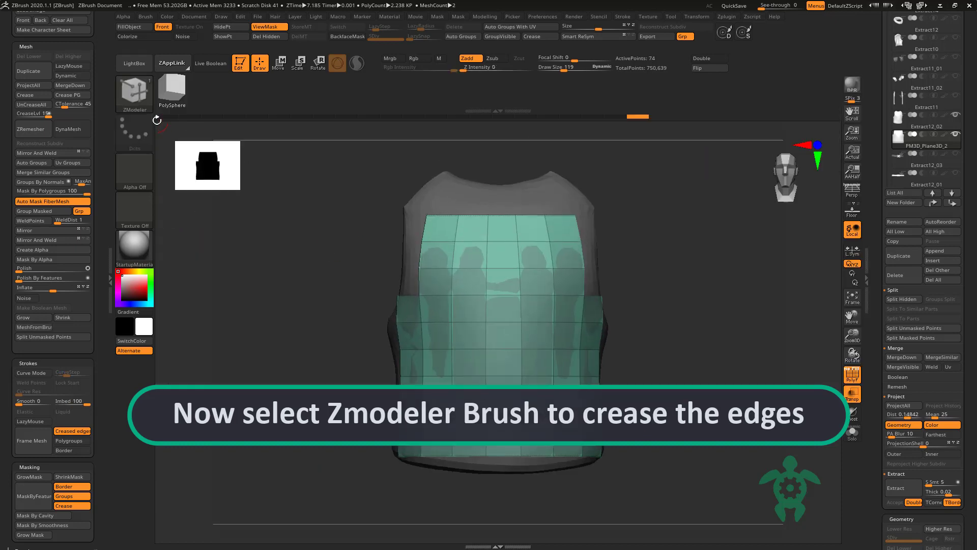
key("space")
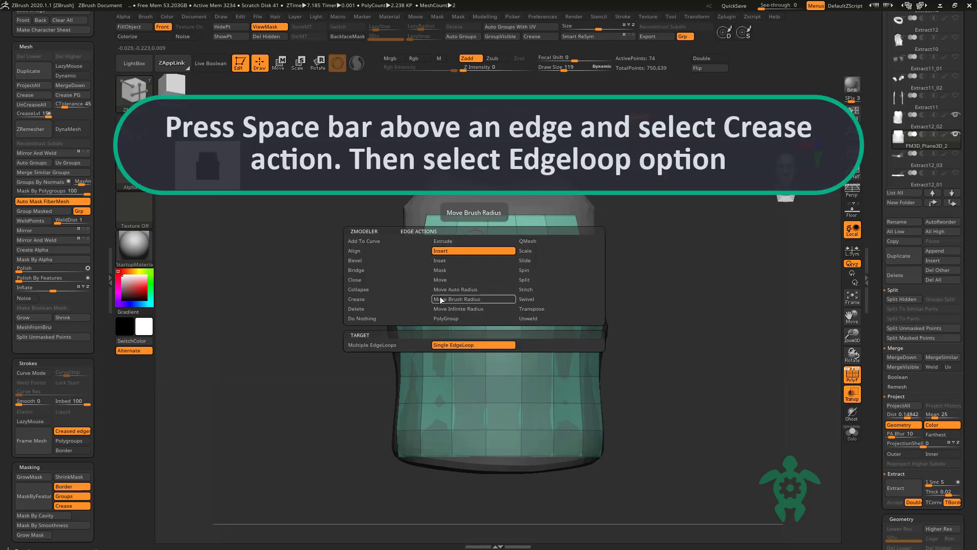
left_click(364, 299)
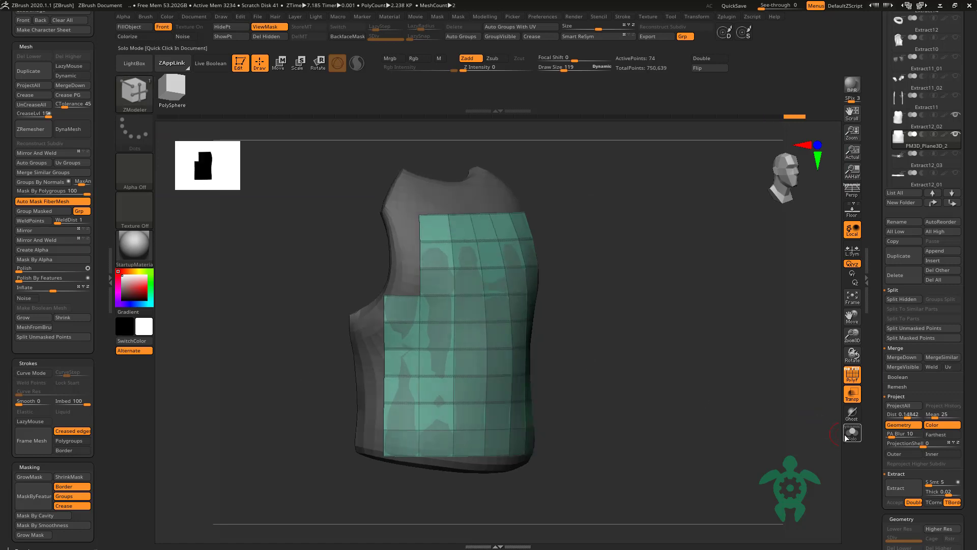
Step: Solo the panel and generate Frame Mesh curves from its creased edges only
left_click(851, 433)
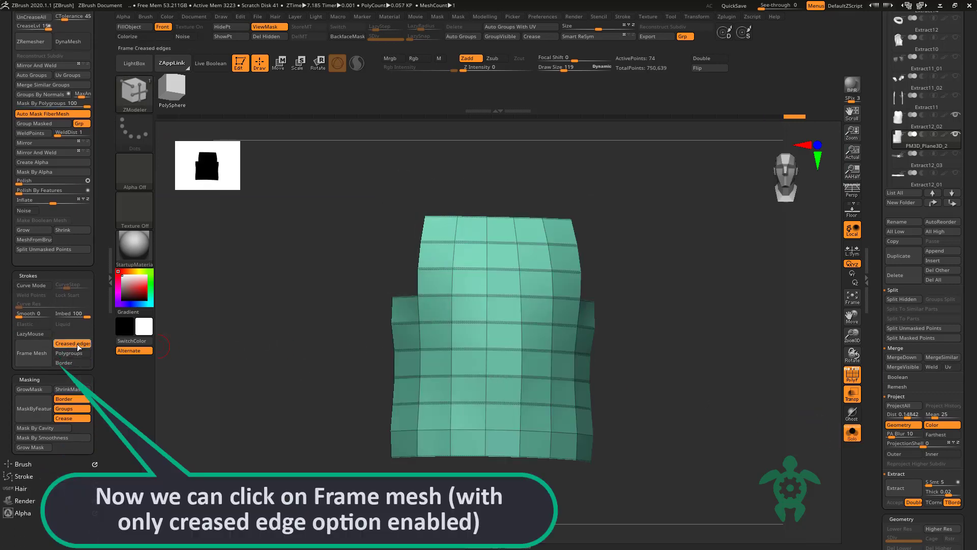
left_click(74, 346)
left_click(49, 364)
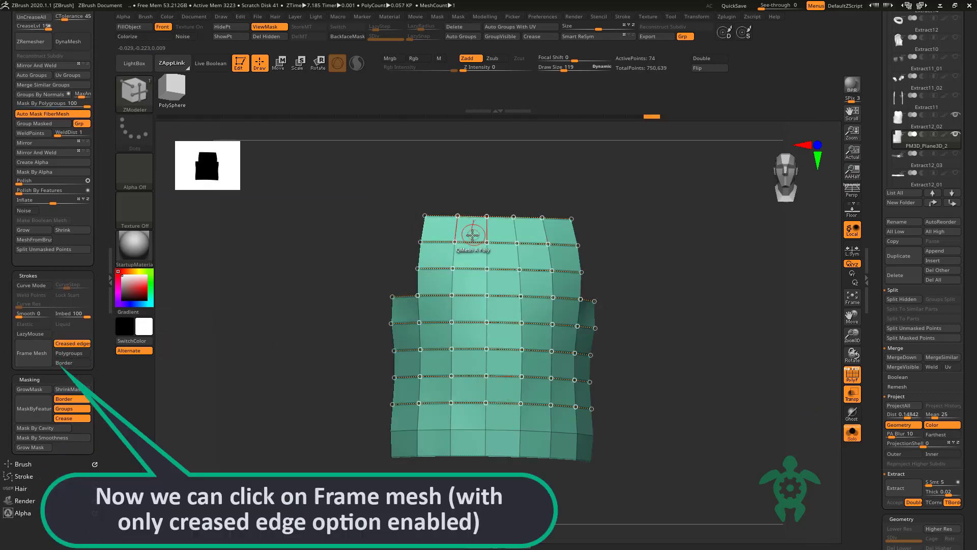
left_click(134, 92)
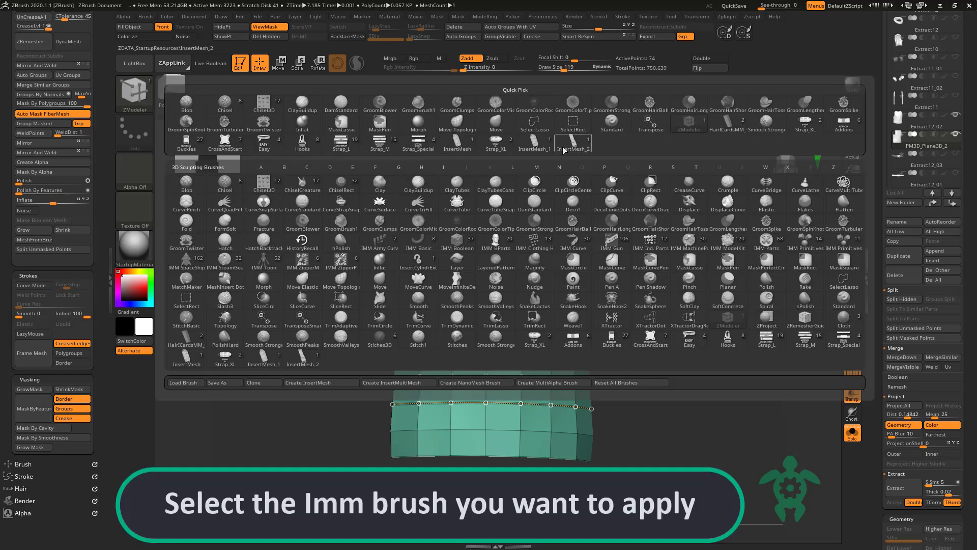
Step: Apply the Strap_Special brush's Special_Tactic variant, enlarged, along the panel's curve rows
left_click(418, 145)
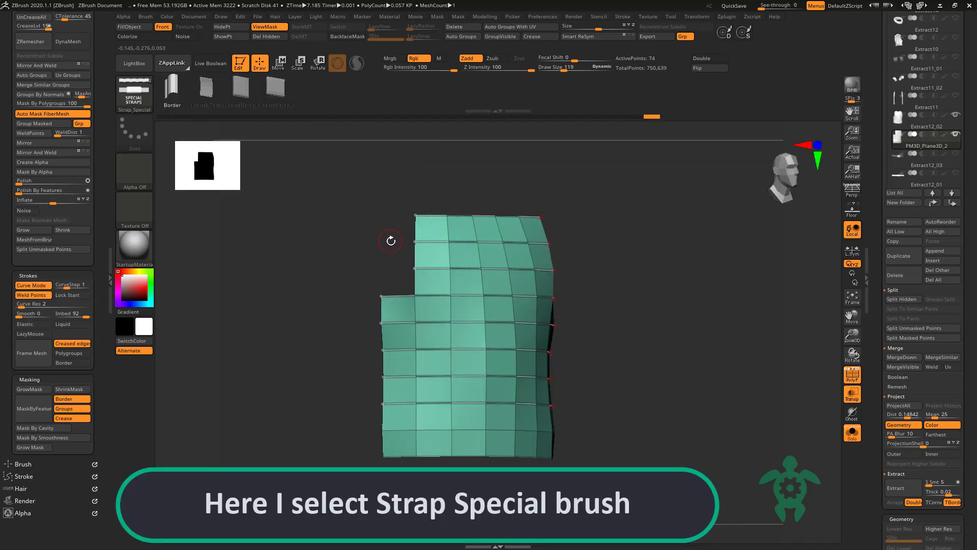
mouse_move(390, 240)
left_mouse_down("shift")
mouse_move(770, 399)
mouse_move(254, 279)
left_mouse_up("shift")
left_click(852, 433)
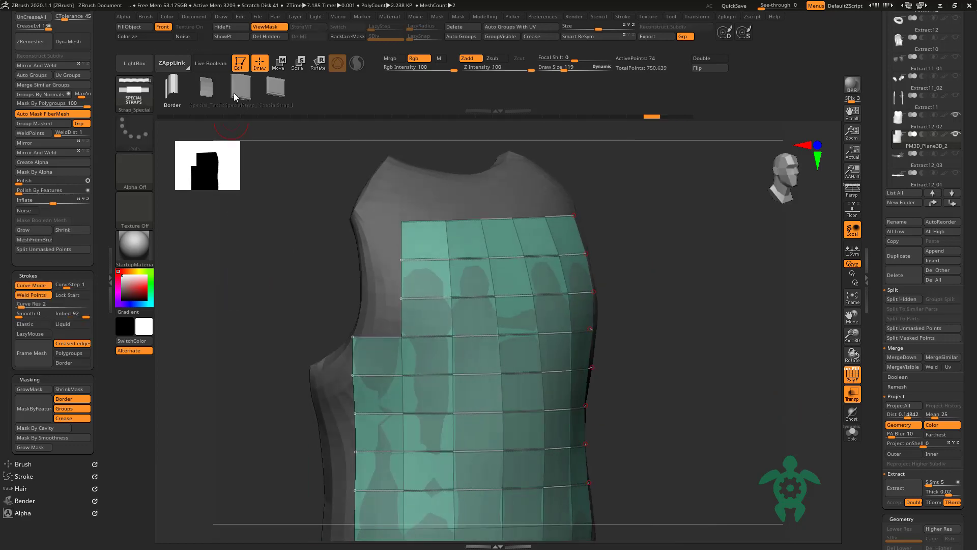
left_click(236, 97)
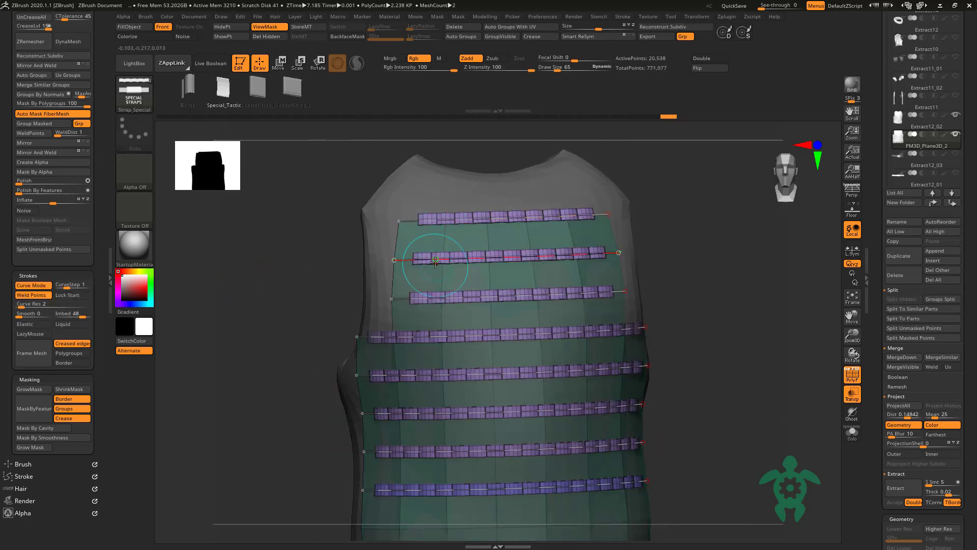
right_click(447, 319)
left_click_drag(438, 319, 454, 319)
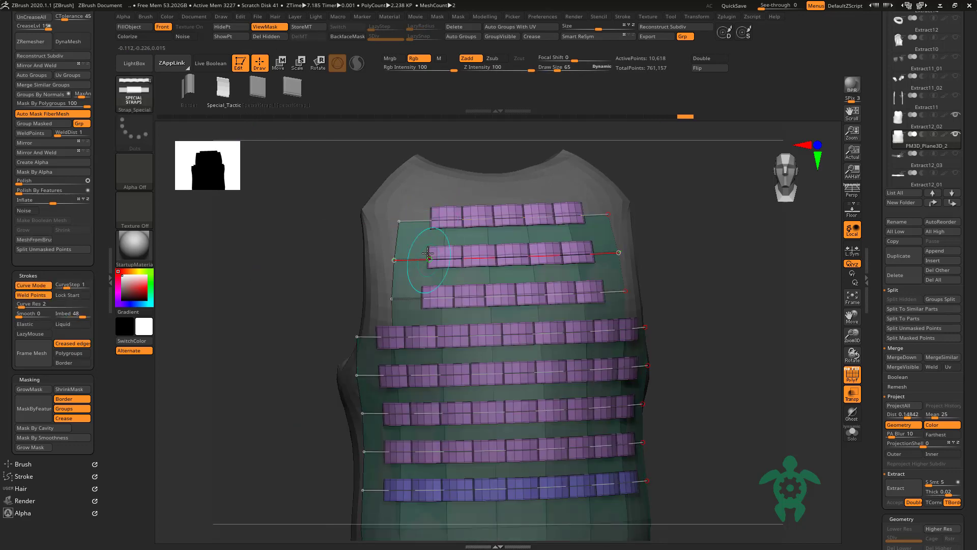
right_click_drag(429, 221, 277, 247, "alt")
mouse_move(277, 247)
left_mouse_down()
mouse_move(825, 404)
mouse_move(374, 240)
mouse_move(387, 240)
left_mouse_up()
Step: Widen the straps to size 274 and switch them to the beige variant
right_click(374, 240)
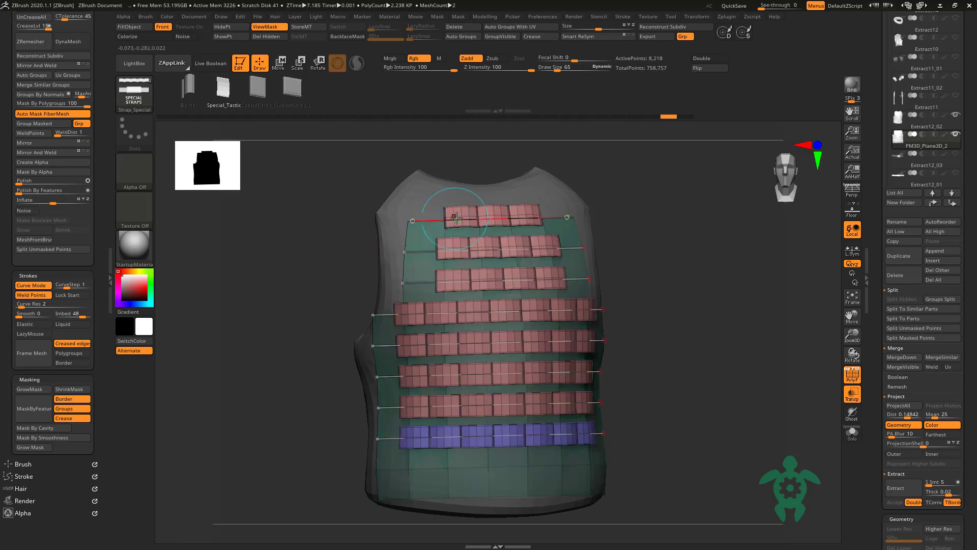
right_click(436, 246)
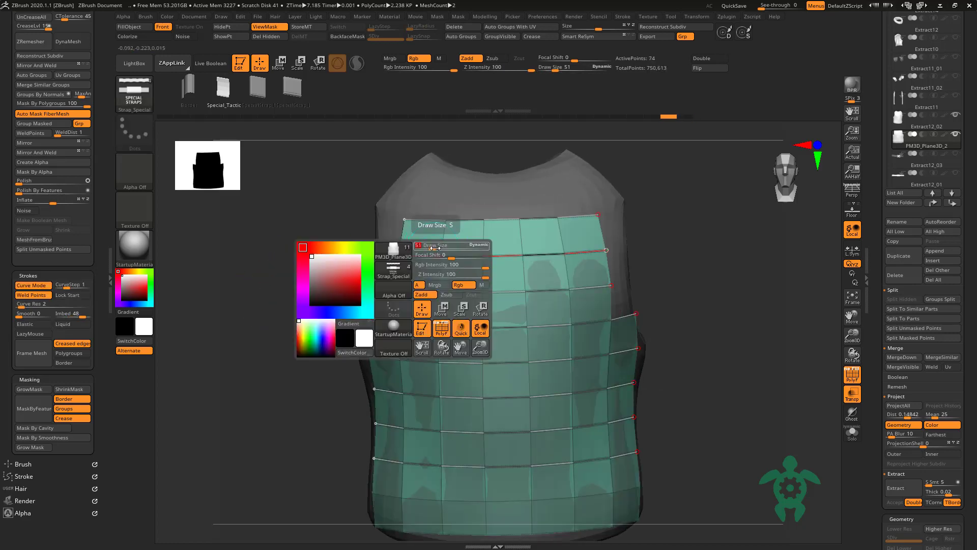
right_click_drag(437, 246, 294, 238, "alt")
mouse_move(296, 239)
left_mouse_down()
mouse_move(287, 243)
mouse_move(283, 220)
mouse_move(305, 225)
mouse_move(290, 236)
mouse_move(327, 259)
left_mouse_up()
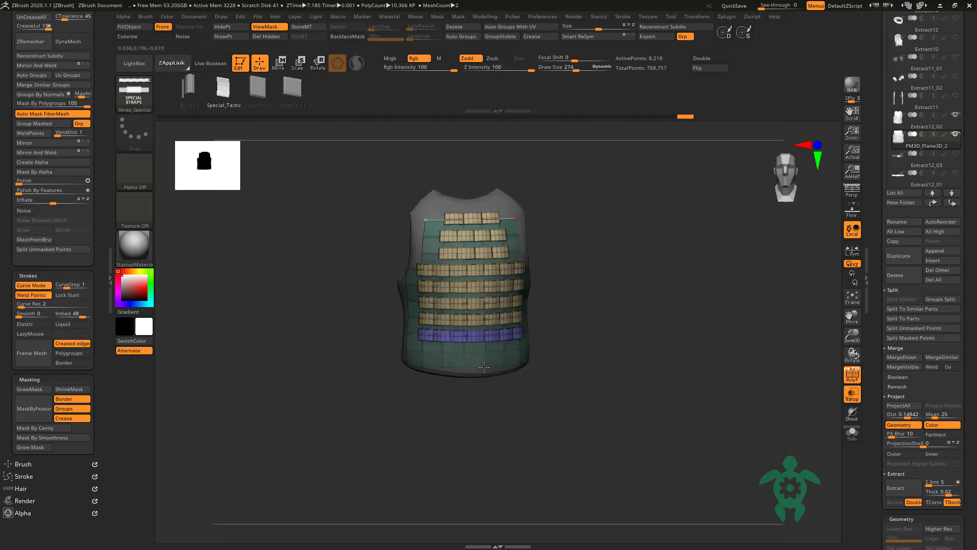
mouse_move(484, 366)
left_mouse_down()
mouse_move(497, 421)
mouse_move(563, 460)
mouse_move(456, 436)
left_mouse_up()
right_click_drag(455, 436, 420, 340, "alt")
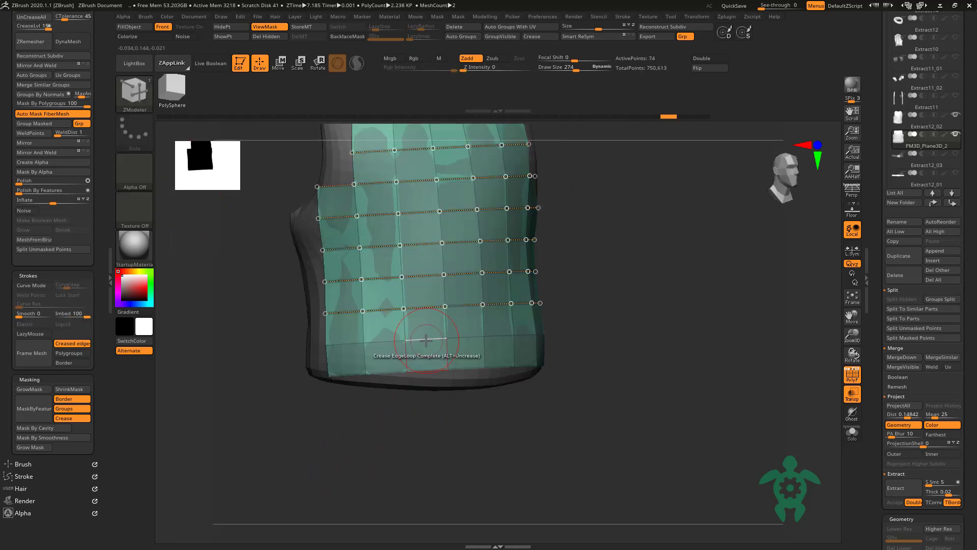
Step: Regenerate Frame Mesh curves along the panel edges and check them across the vest
left_click(51, 365)
left_click_drag(239, 342, 222, 419)
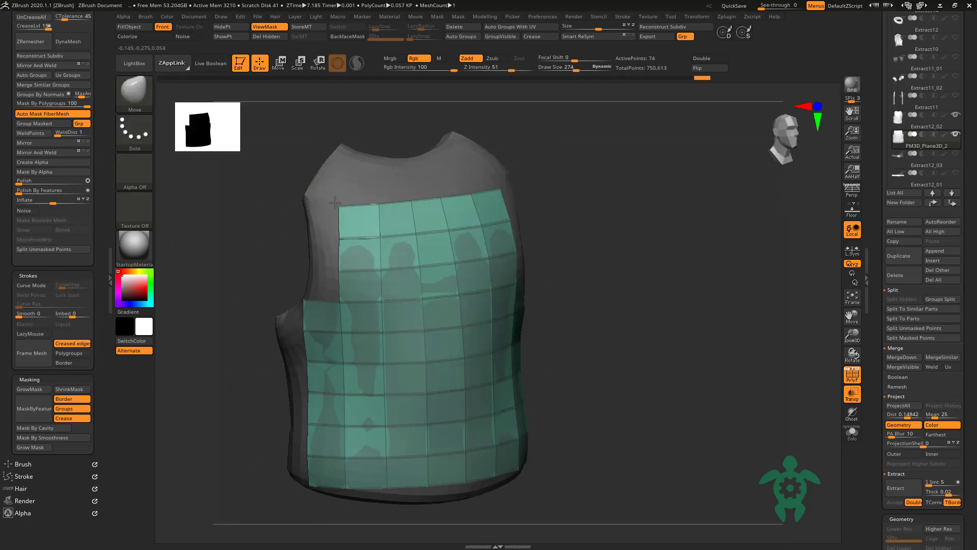
left_click_drag(239, 285, 218, 292)
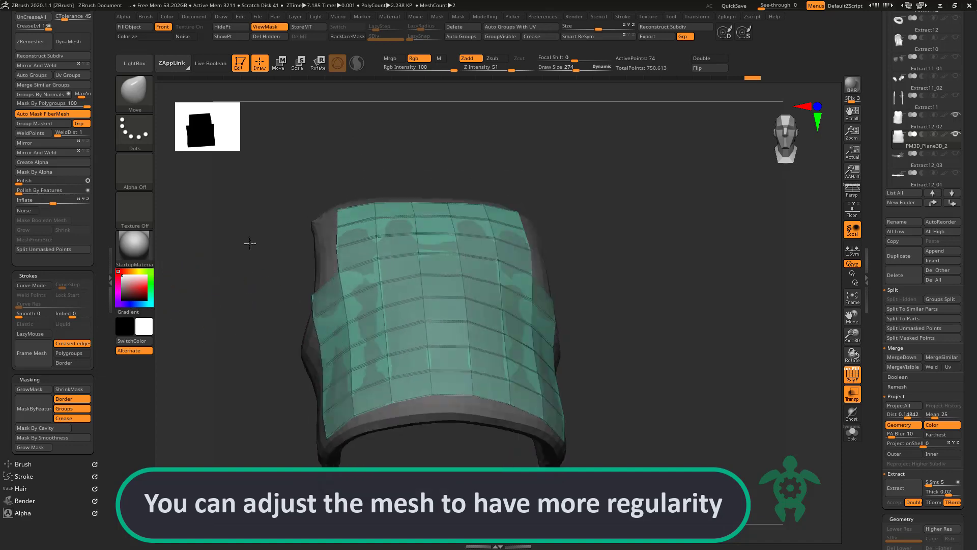
left_click_drag(250, 242, 359, 202)
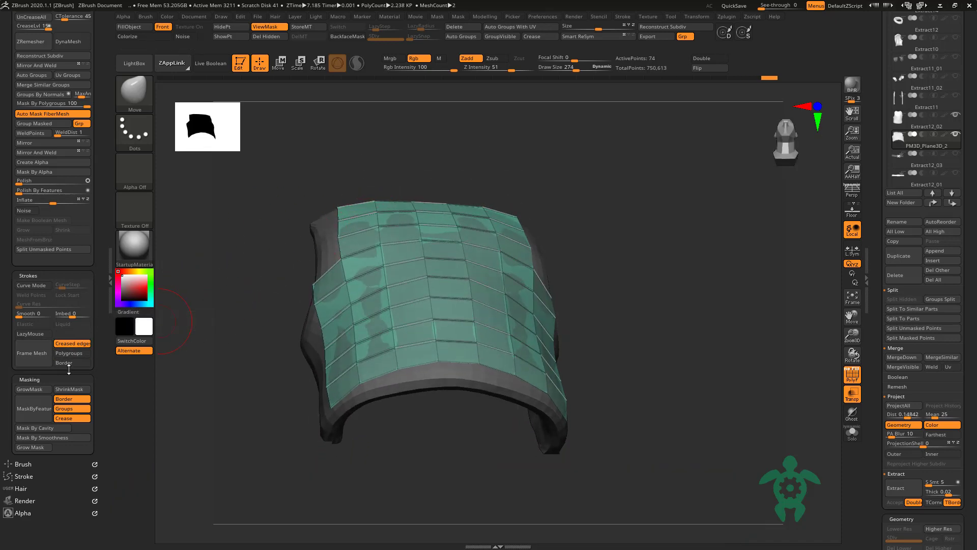
left_click_drag(204, 305, 227, 406)
Step: Reapply the Strap_Special brush along every grid curve and convert the straps to geometry
key("b")
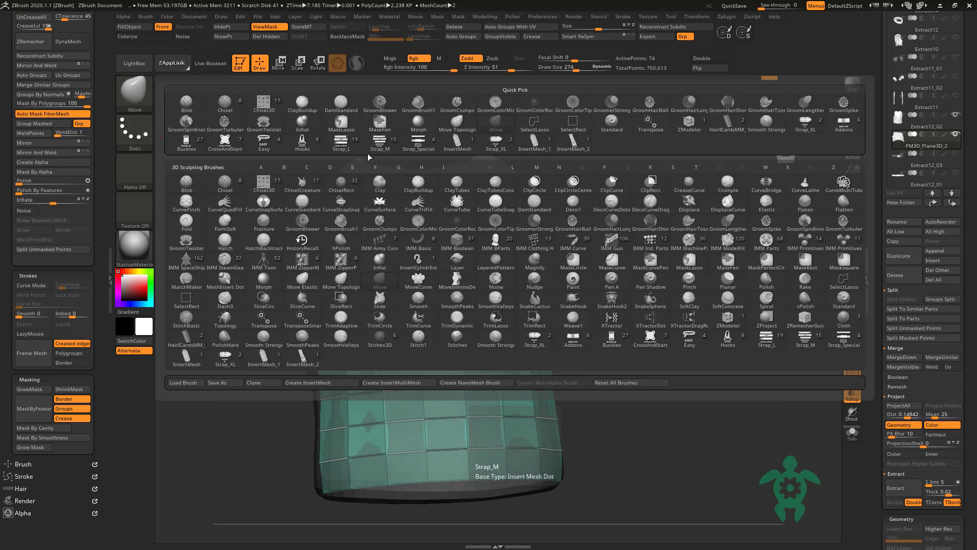
left_click(414, 142)
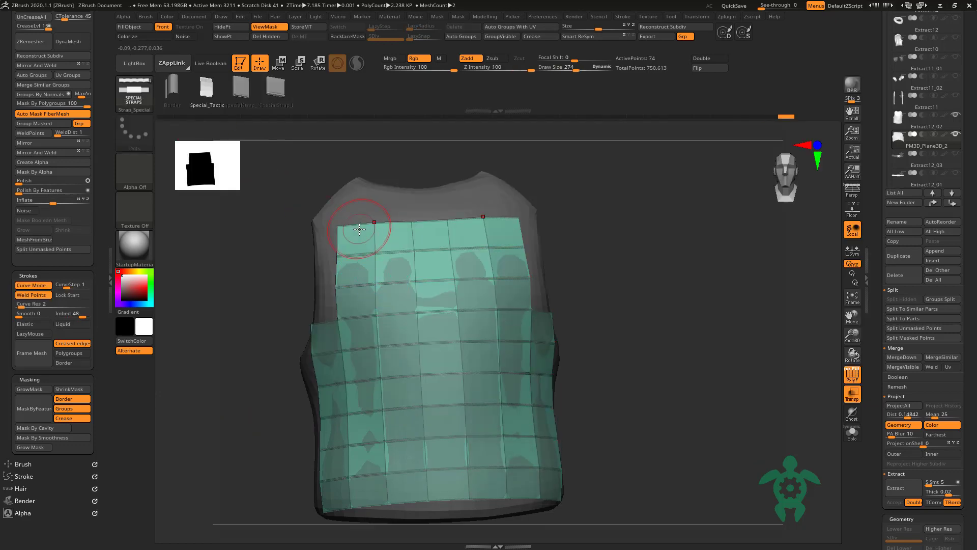
key("bracketleft")
key("bracketleft")
key("bracketleft")
left_click(316, 263)
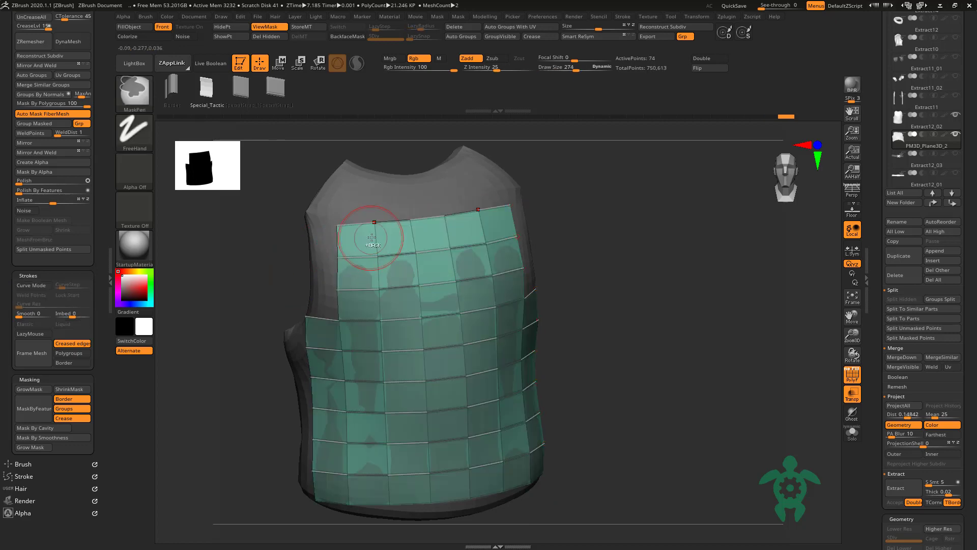
left_click(251, 296)
Step: Remove the leftover strap curves and isolate the strapped panel with Solo
key("ctrl+z")
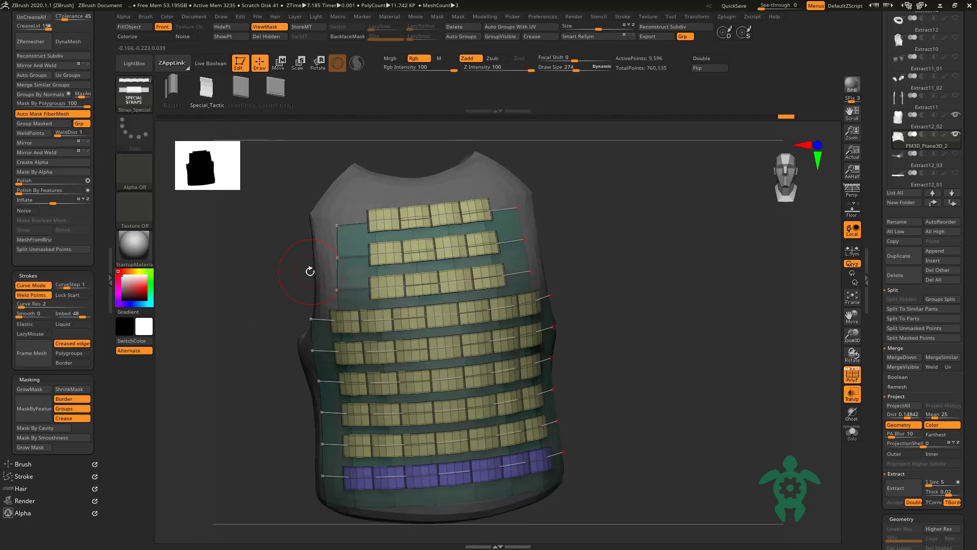
left_click_drag(307, 273, 242, 270)
key("ctrl+z")
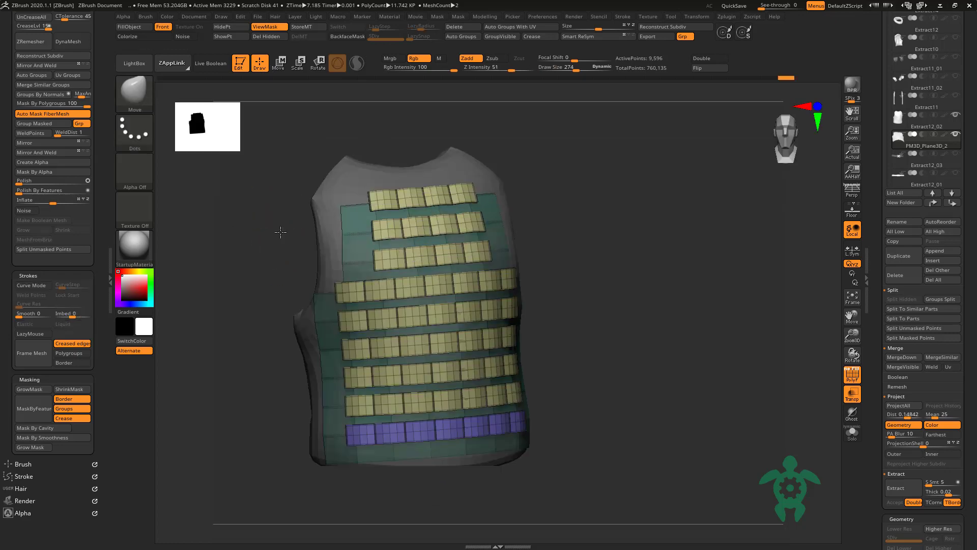
left_click(467, 29)
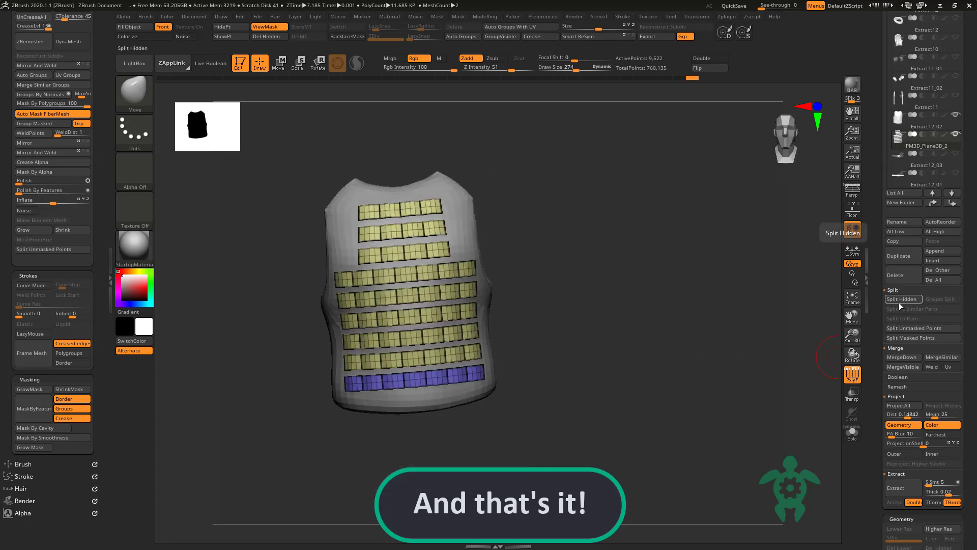
left_click_drag(585, 229, 636, 239)
left_click(852, 432)
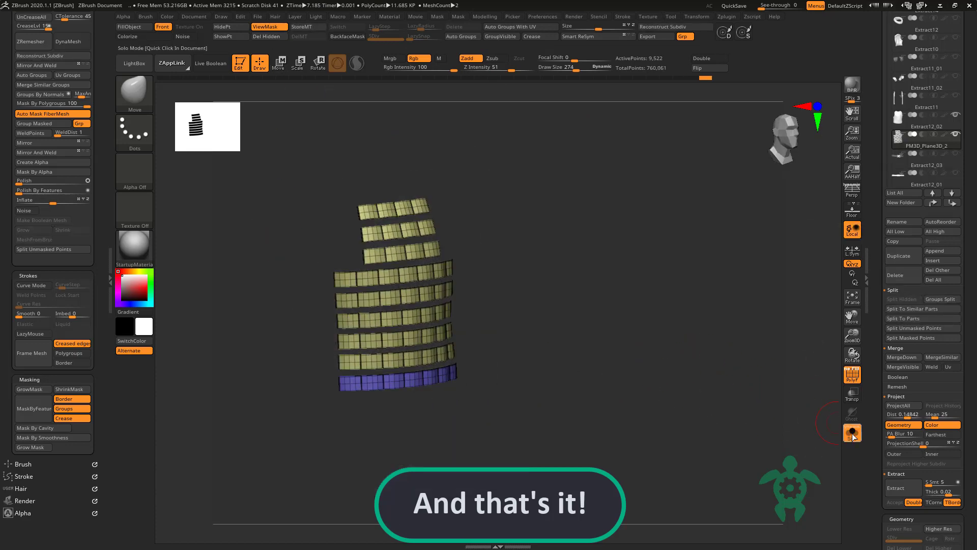
Step: Show the whole vest again and nudge the strap parts slightly in depth with the gizmo
left_click(852, 432)
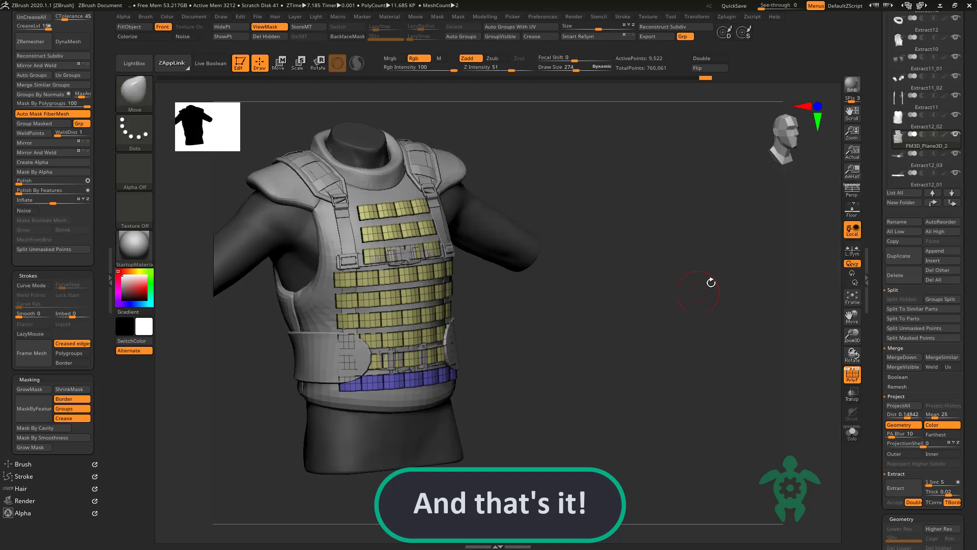
mouse_move(711, 282)
left_mouse_down()
mouse_move(573, 322)
mouse_move(606, 340)
left_mouse_up()
left_click_drag(525, 322, 445, 260, "shift")
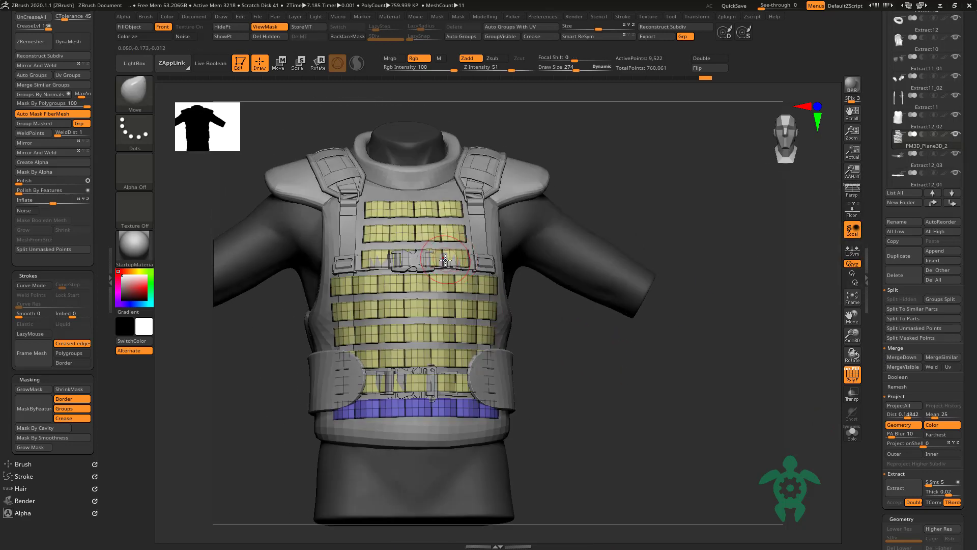
left_click_drag(170, 406, 212, 456)
left_click_drag(270, 364, 258, 236)
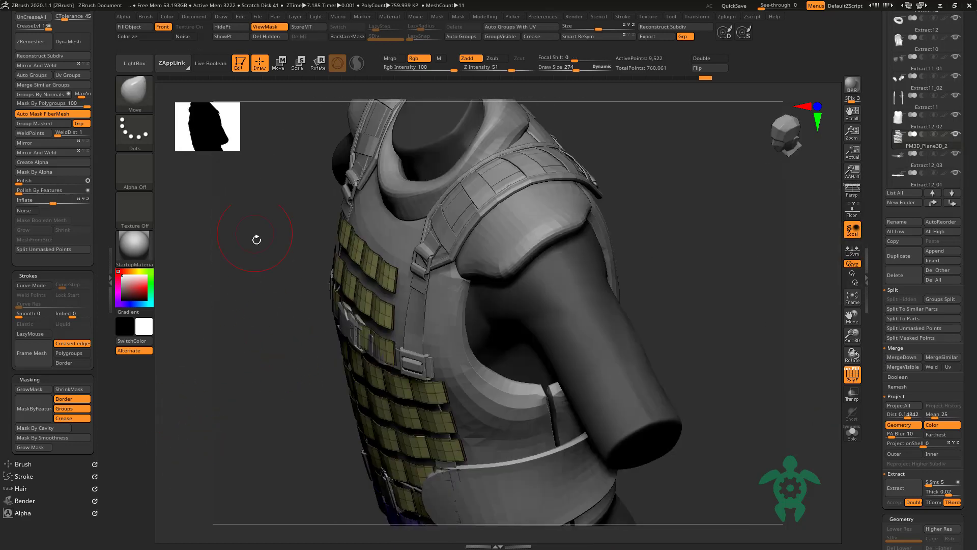
key("w")
left_click_drag(289, 188, 418, 232, "shift")
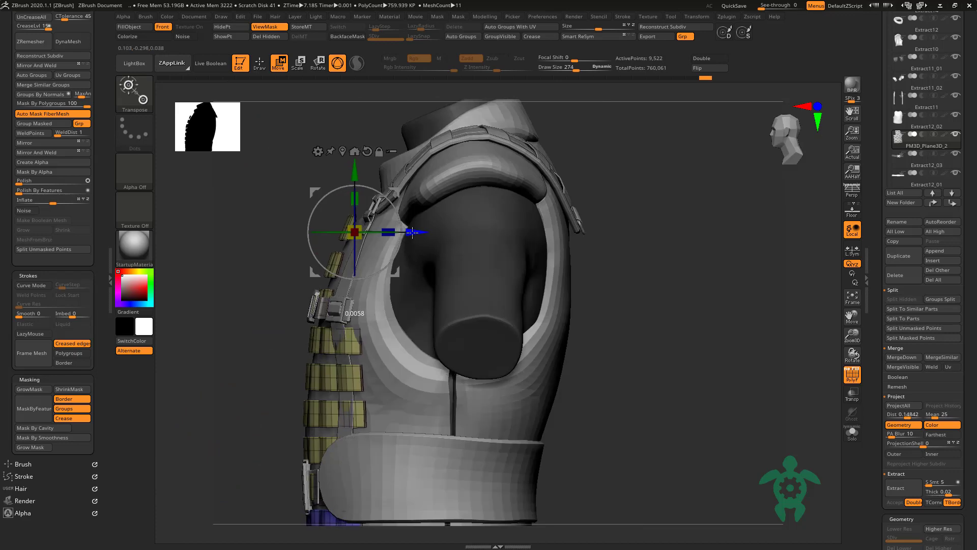
left_click_drag(265, 216, 236, 211)
key("q")
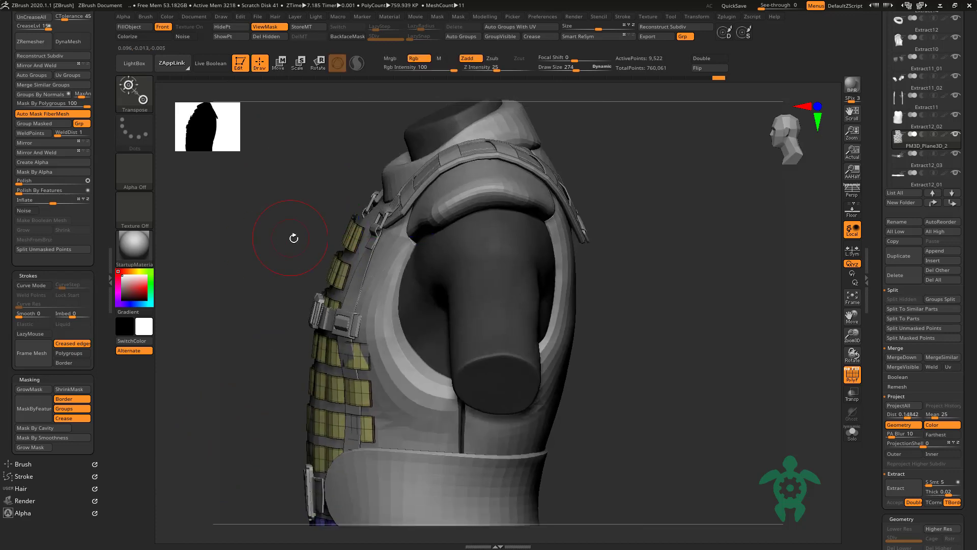
Step: Shrink the brush to 322 and switch to the Move brush while viewing the sides
key("space")
left_click_drag(314, 242, 282, 242)
left_click_drag(282, 242, 326, 168)
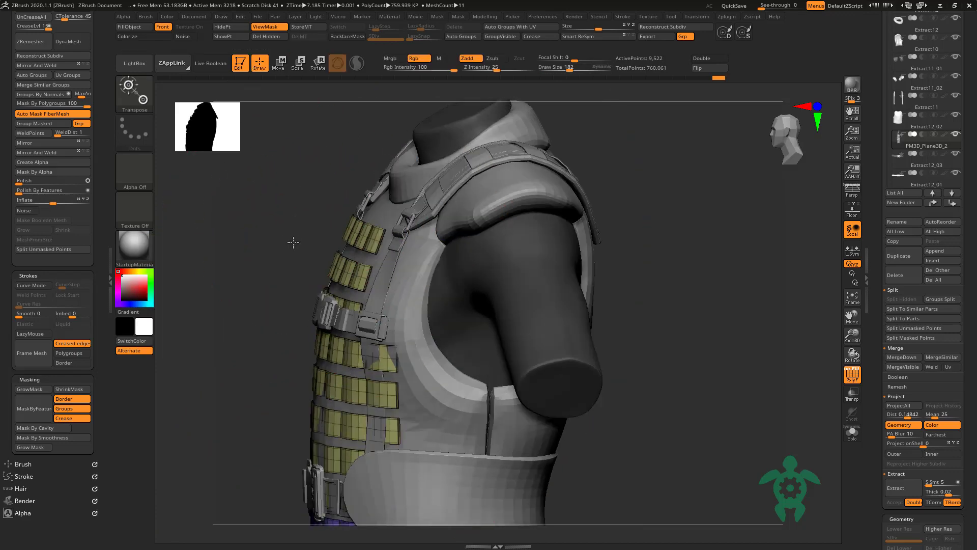
left_click_drag(322, 218, 340, 246)
key("b")
key("m")
key("v")
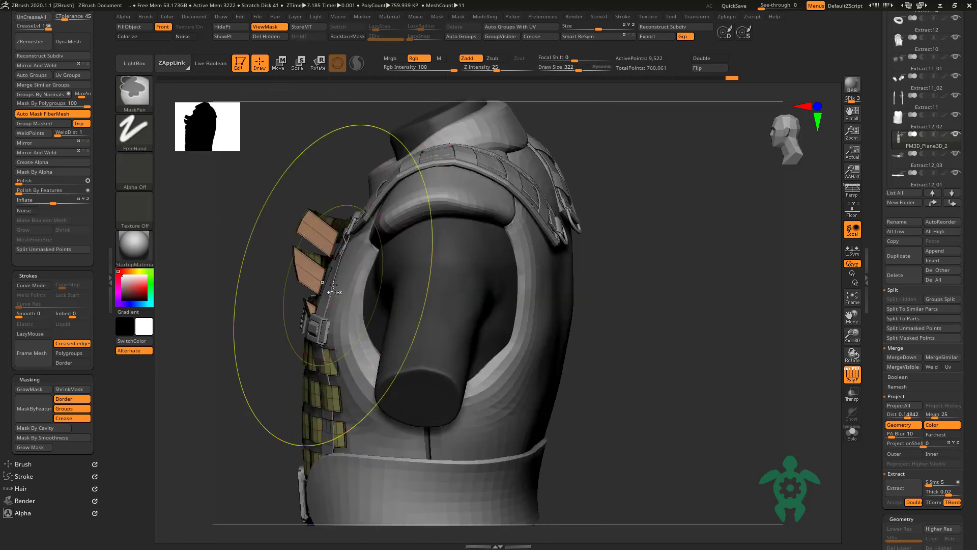
left_click_drag(285, 285, 324, 274)
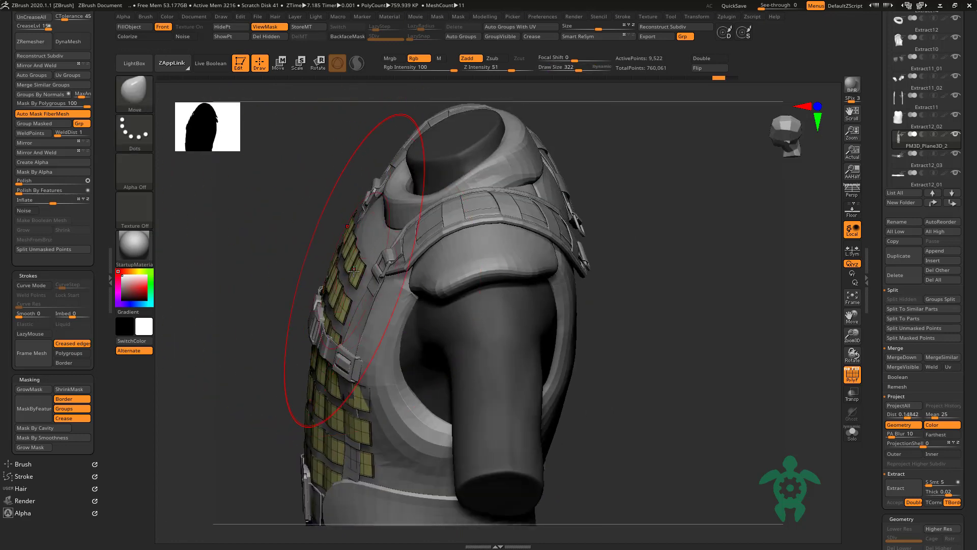
key("ctrl")
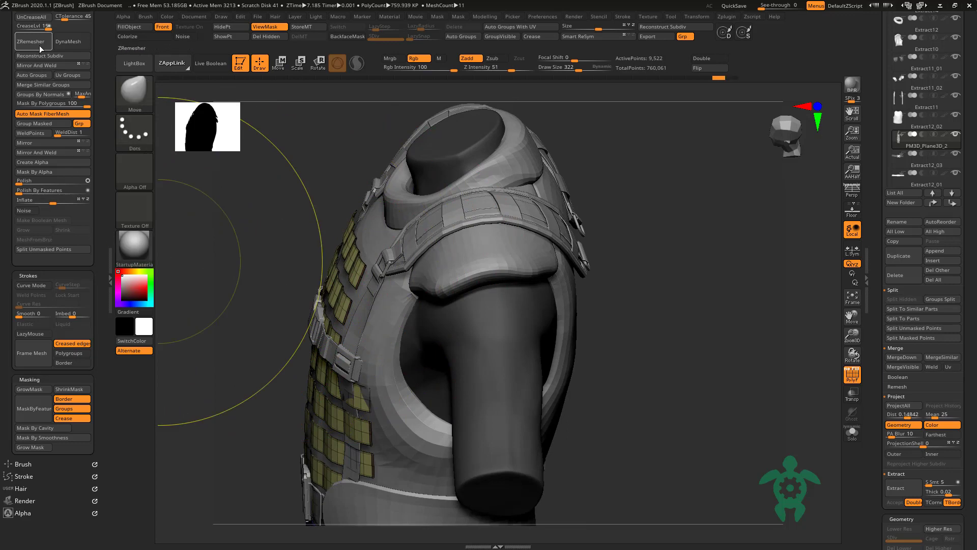
scroll(31, 133, "up", 3)
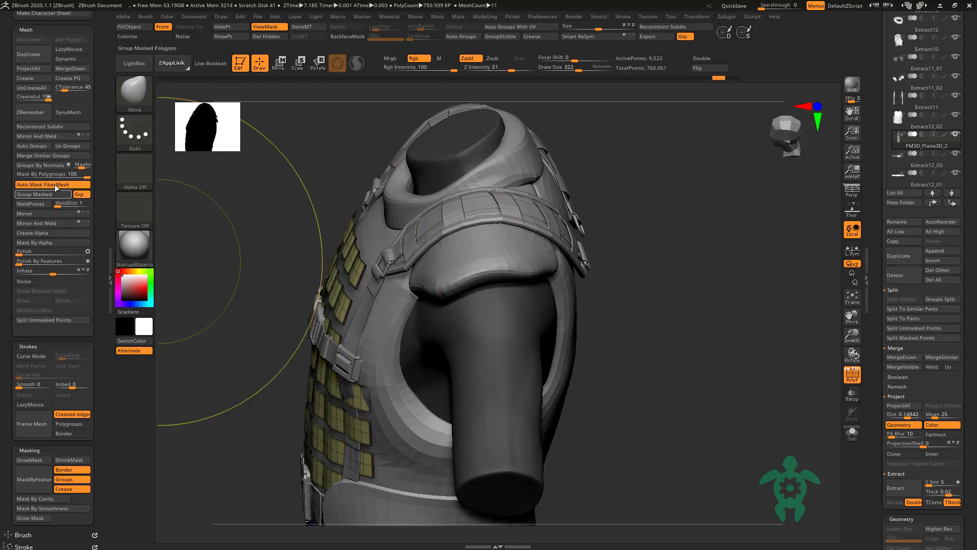
Step: Set Mask By Polygroups to 0 and reduce the brush size to 175, then 129
left_click_drag(56, 174, 130, 196)
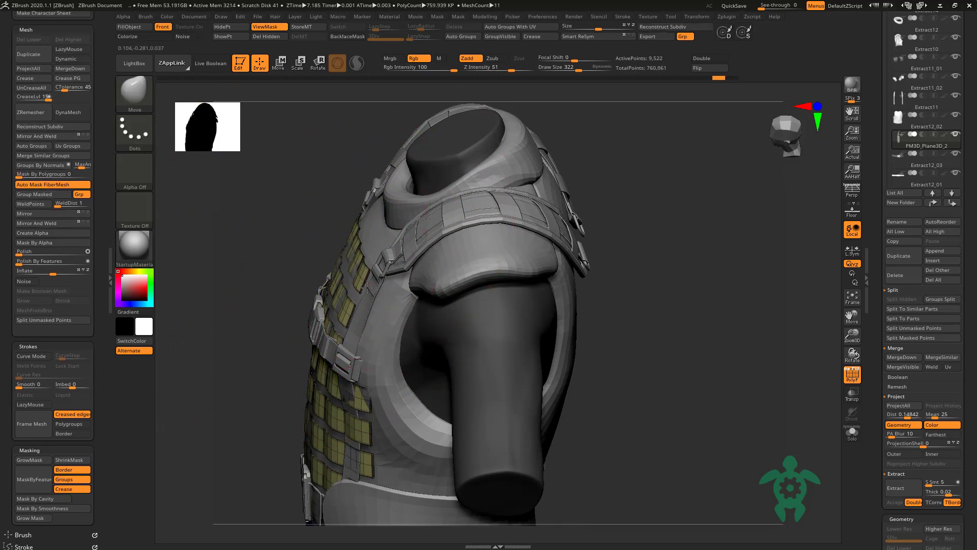
left_click_drag(262, 227, 306, 239)
key("space")
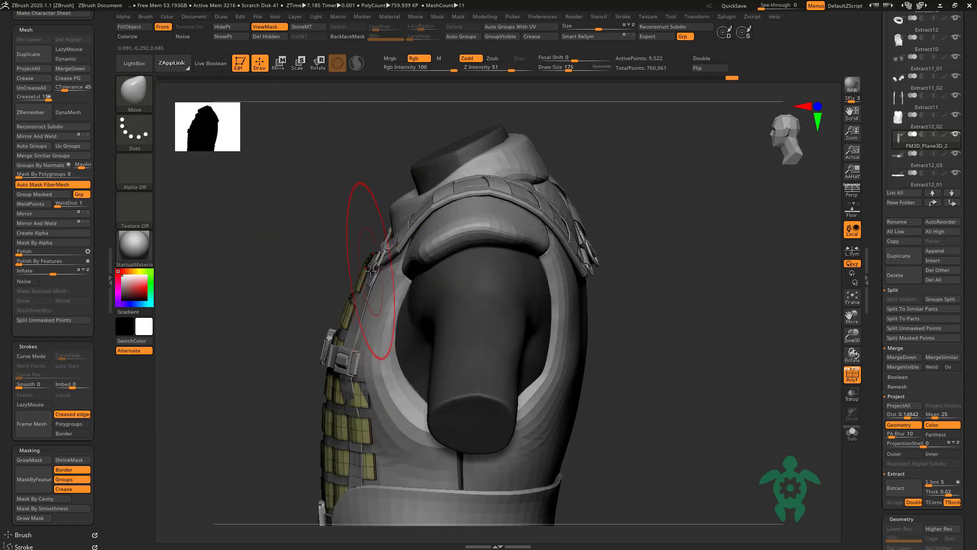
mouse_move(370, 269)
left_mouse_down()
mouse_move(348, 258)
mouse_move(387, 325)
left_mouse_up()
key("space")
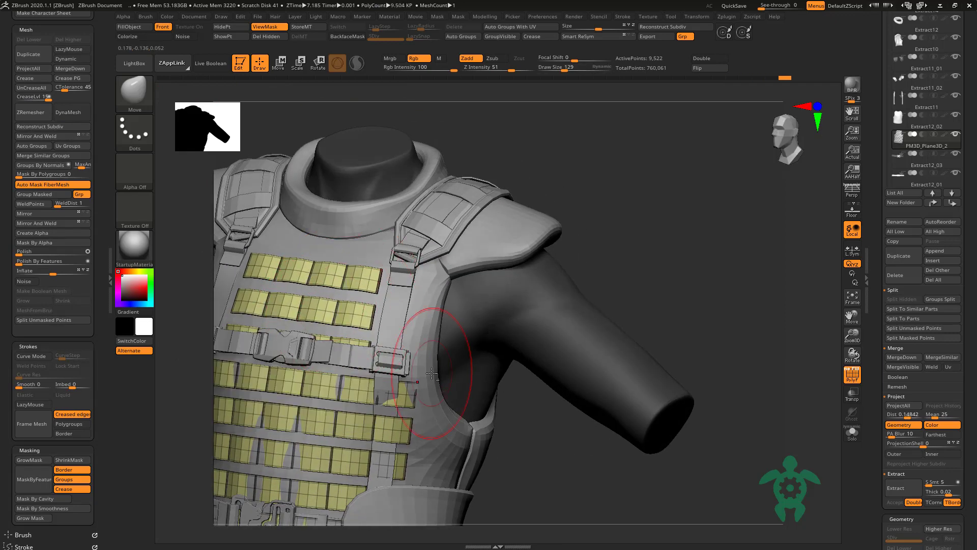
left_click_drag(562, 405, 332, 389)
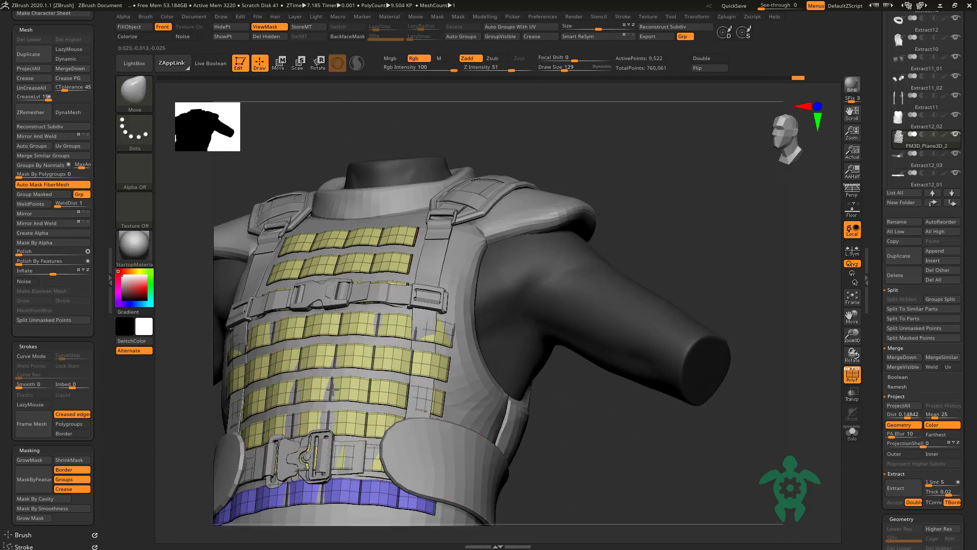
left_click_drag(567, 447, 366, 319)
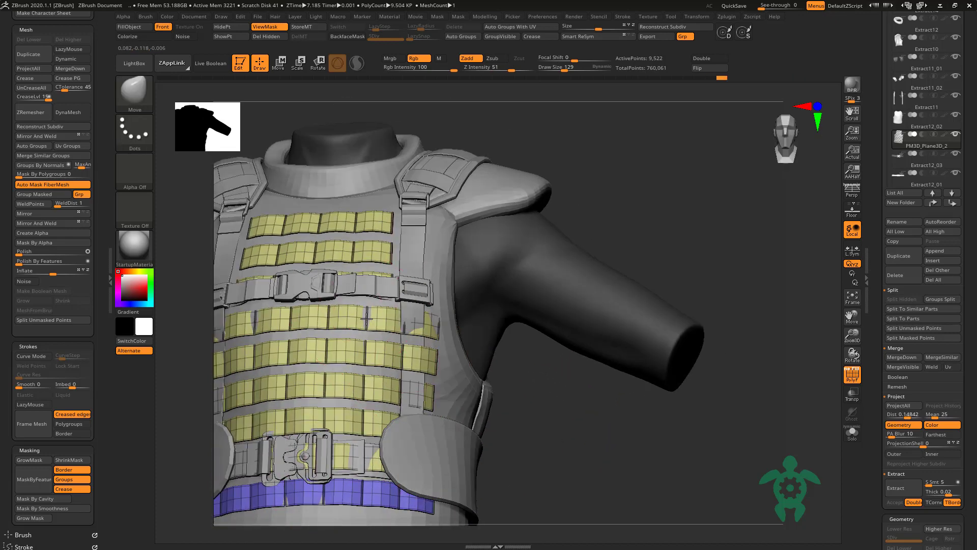
left_click_drag(542, 424, 510, 418)
left_click_drag(533, 410, 560, 402)
Step: Turn PolyF off, make Extract11 active, and review the vest from front to back
right_click(396, 338)
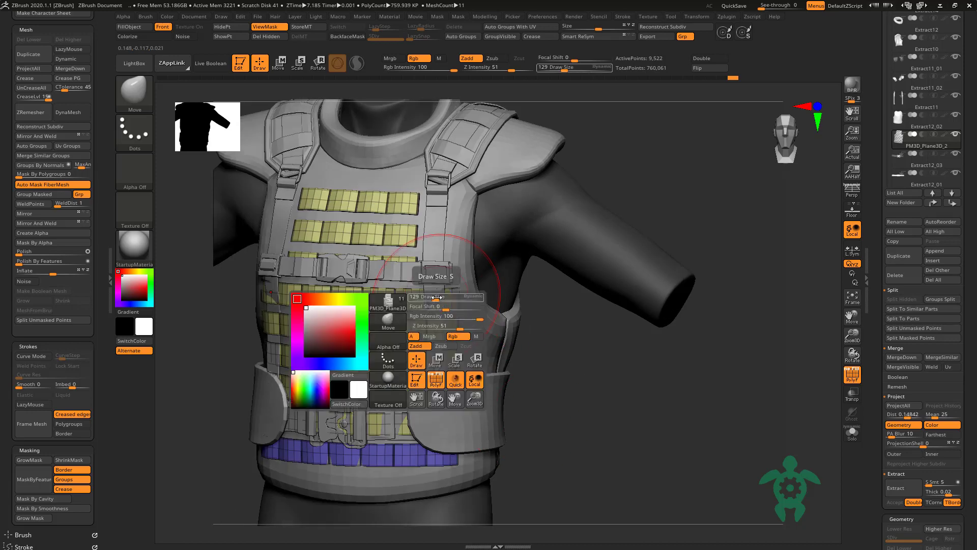
key("shift+f")
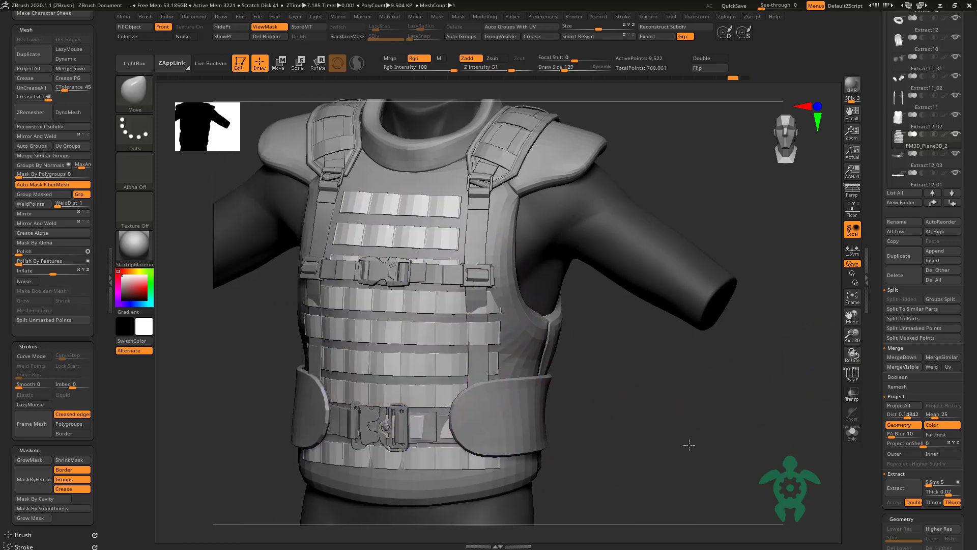
mouse_move(823, 374)
left_mouse_down()
mouse_move(612, 389)
mouse_move(327, 376)
left_mouse_up()
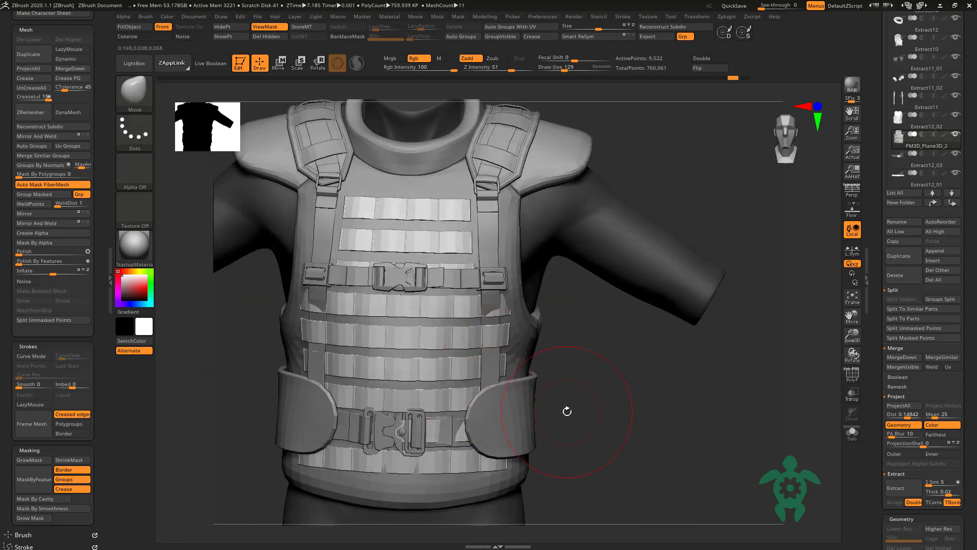
mouse_move(565, 408)
left_mouse_down()
mouse_move(499, 366)
mouse_move(488, 392)
left_mouse_up()
right_click(496, 362)
left_click(488, 354, "alt")
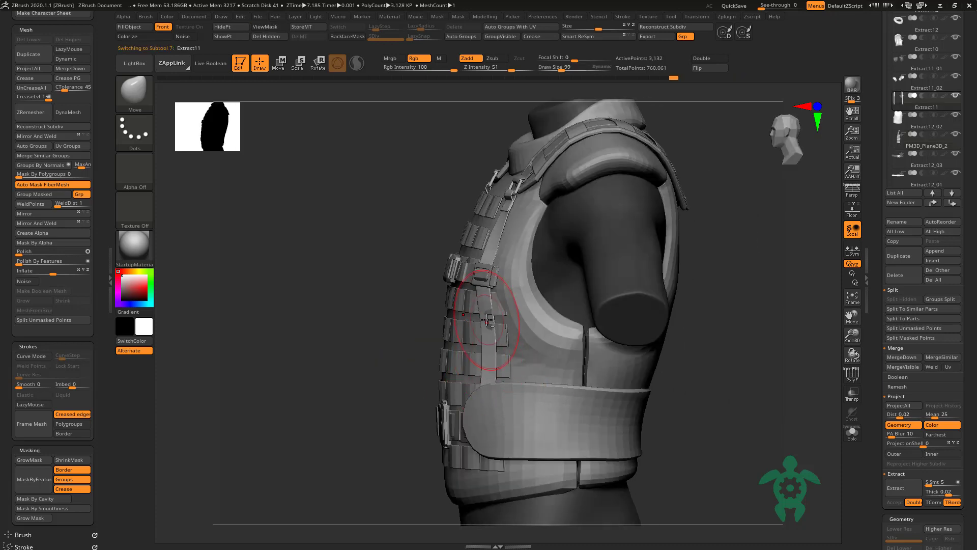
right_click_drag(487, 320, 488, 346)
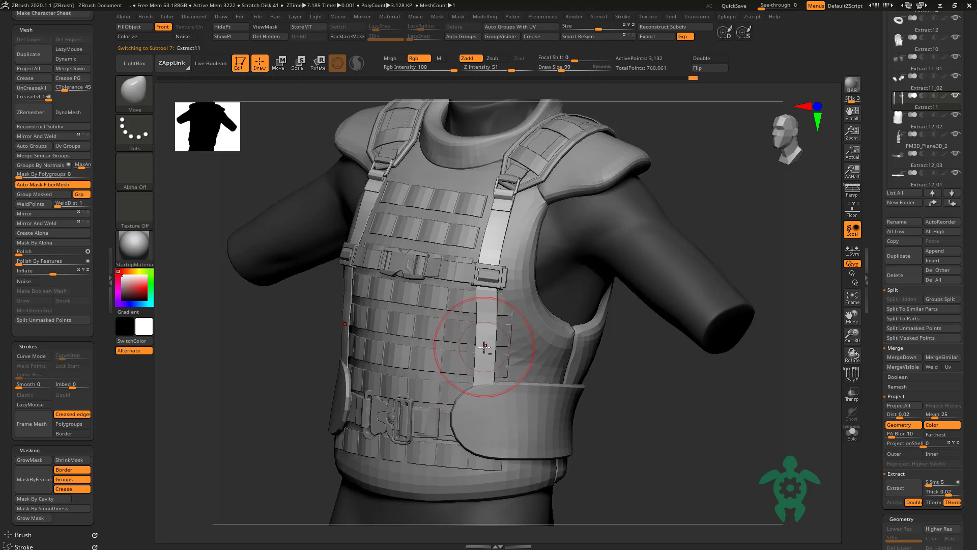
key("space")
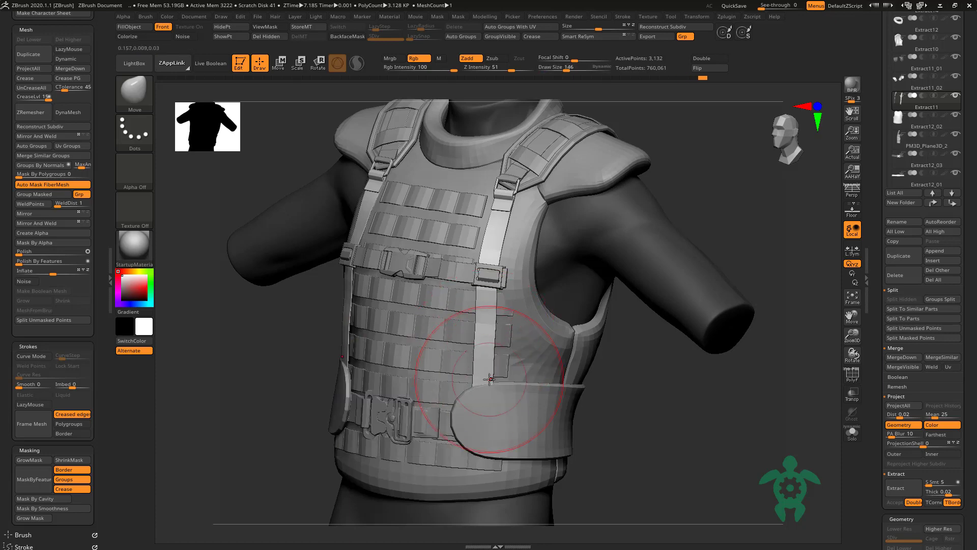
mouse_move(248, 382)
left_mouse_down("alt")
mouse_move(247, 425)
mouse_move(278, 451)
mouse_move(255, 428)
left_mouse_up("alt")
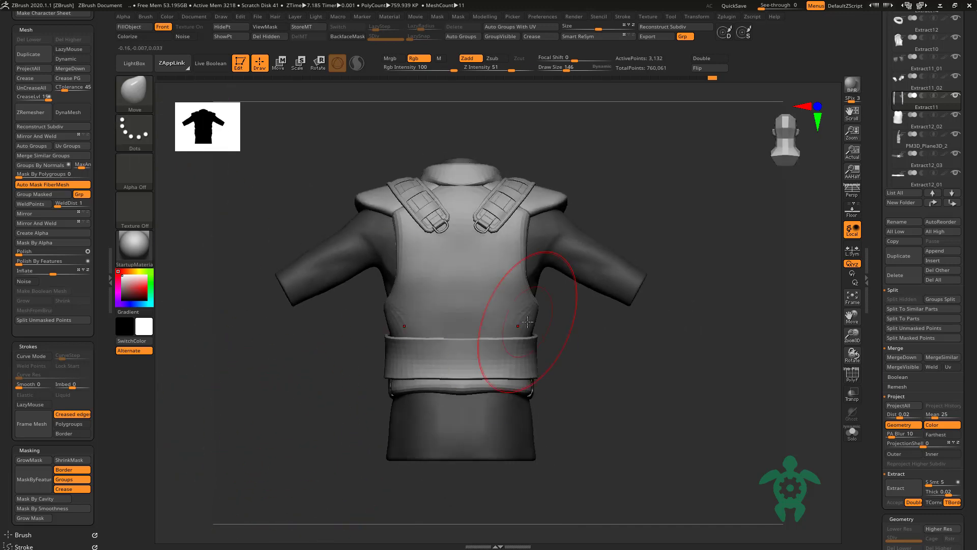
key("b")
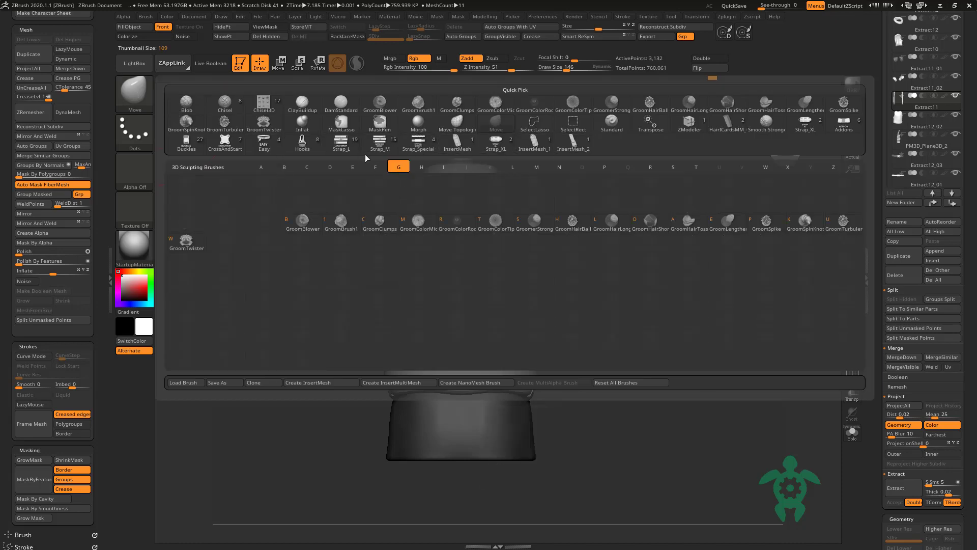
Step: Place an X_Cross_04 crossing on the back and shrink it with the gizmo
left_click(218, 151)
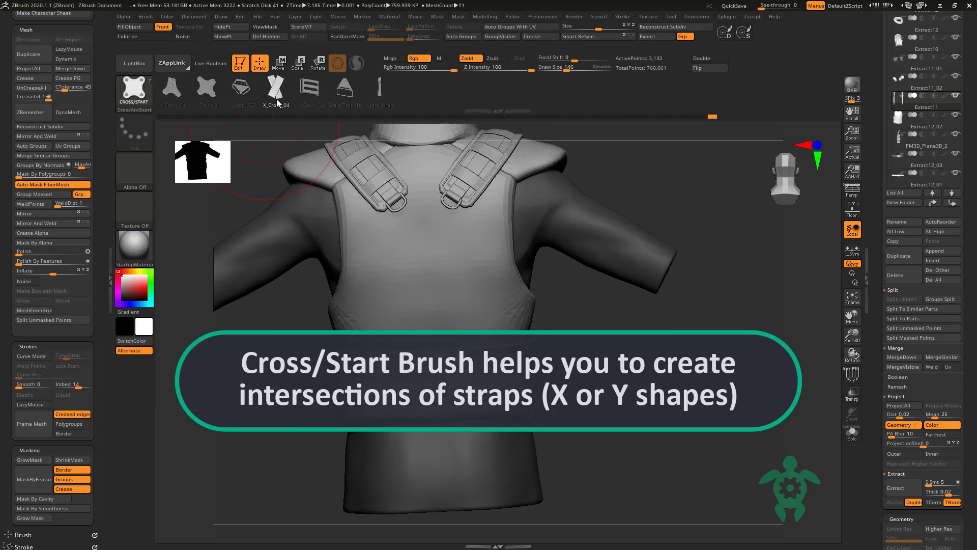
left_click(278, 96)
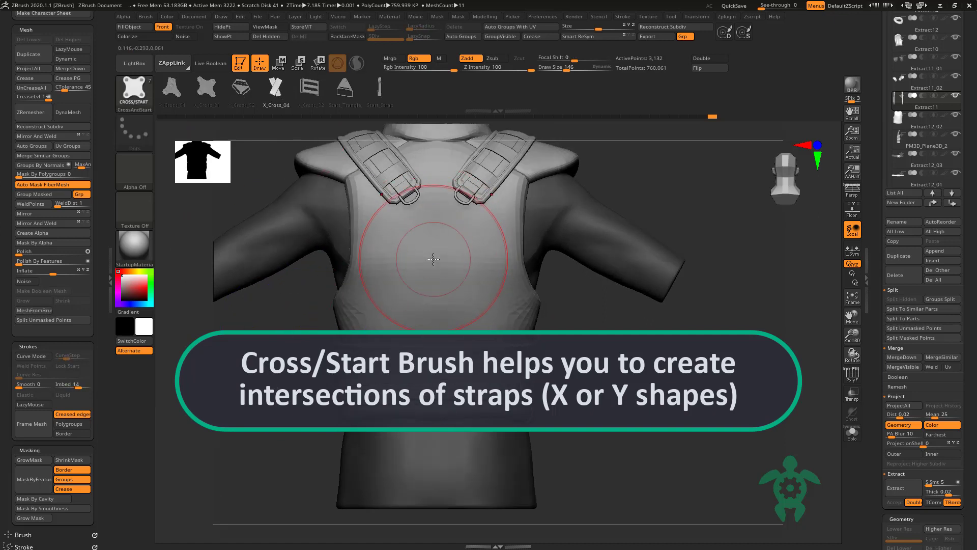
left_click_drag(436, 244, 432, 298)
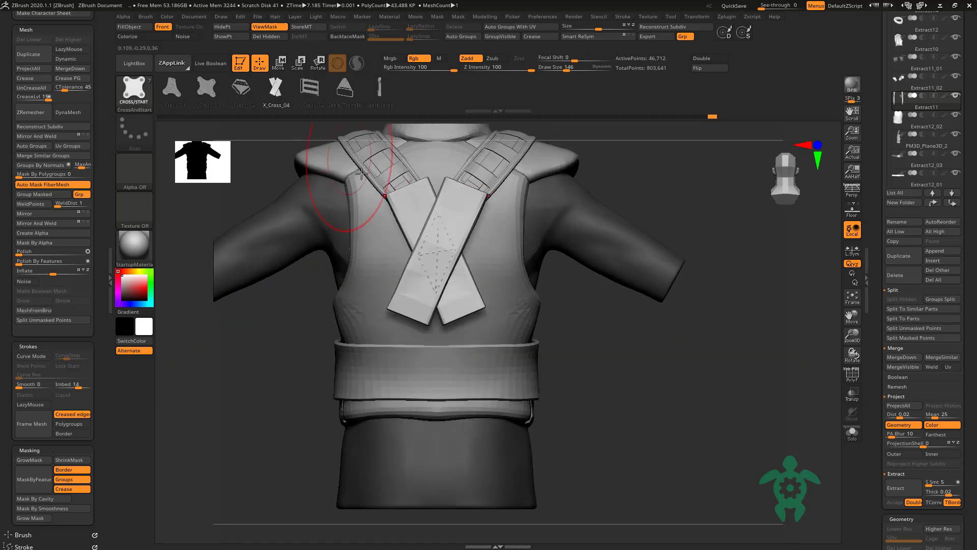
key("w")
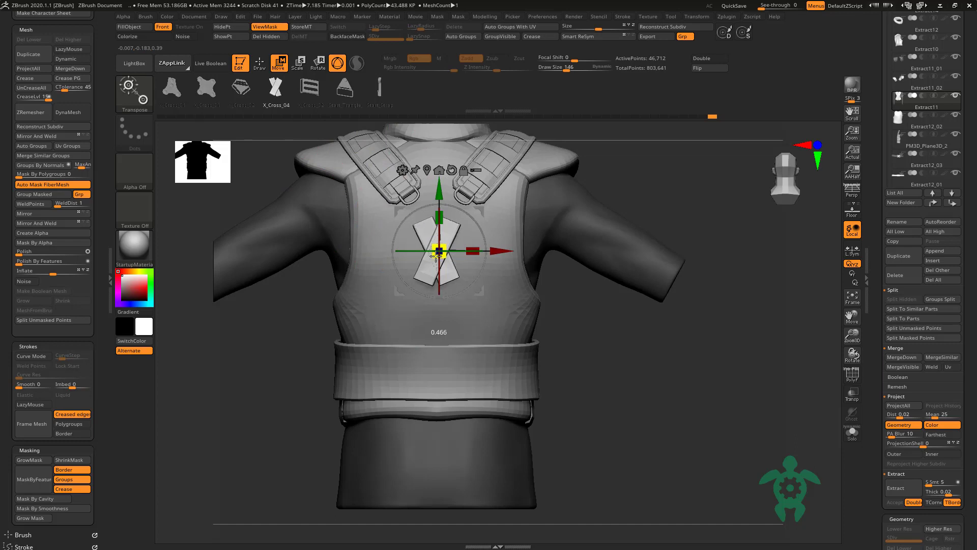
left_click_drag(438, 251, 441, 197)
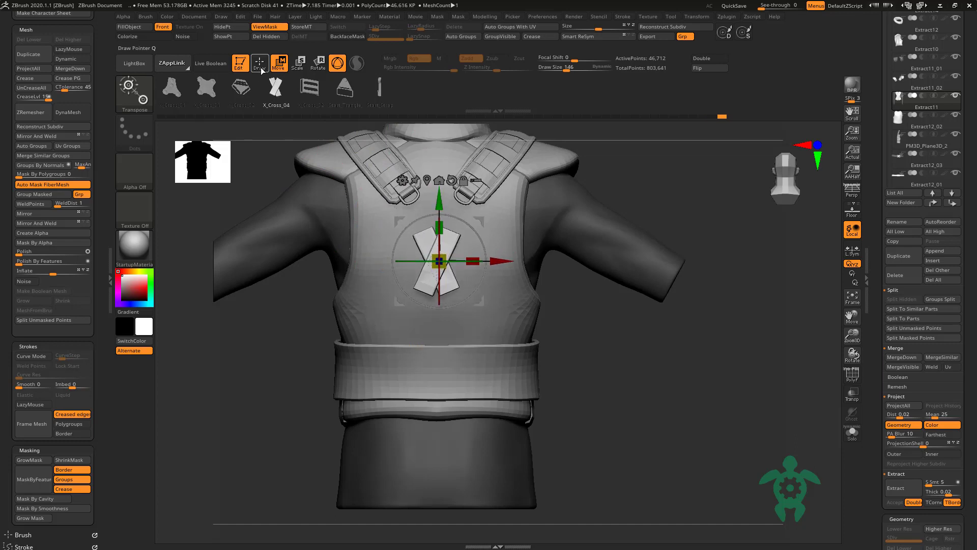
left_click_drag(439, 260, 446, 250)
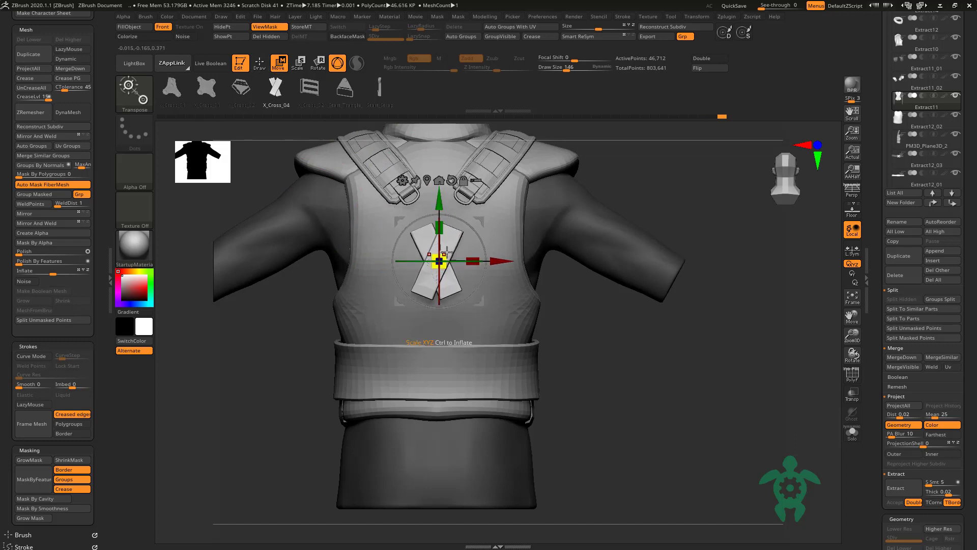
key("ctrl+z")
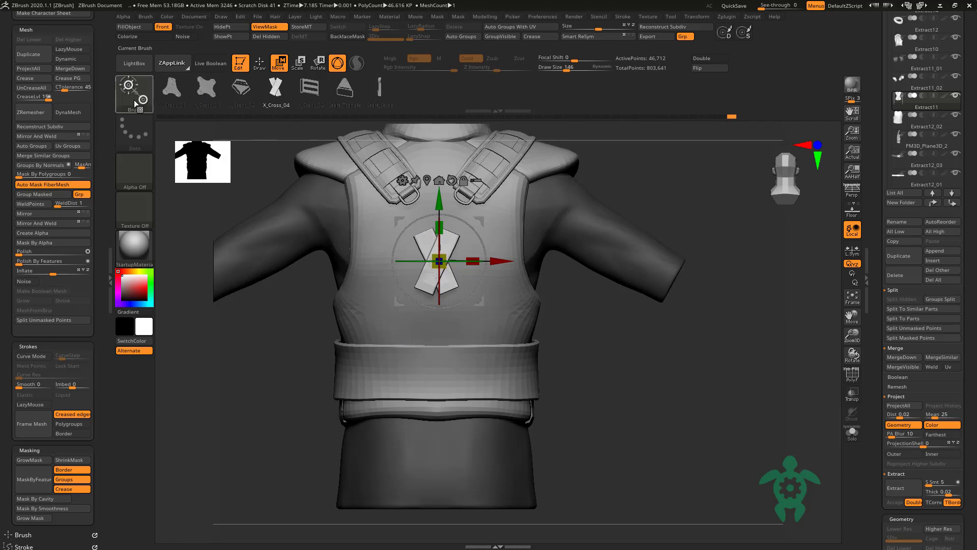
Step: Select the Strap_M_09 strap brush and reduce the draw size to 30
left_click(135, 103)
left_click(379, 142)
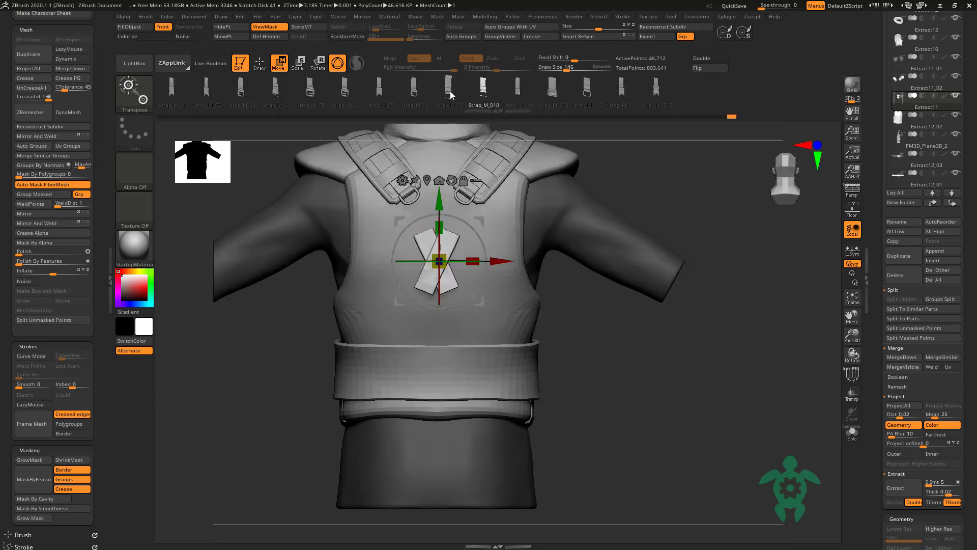
left_click(448, 93)
key("space")
key("q")
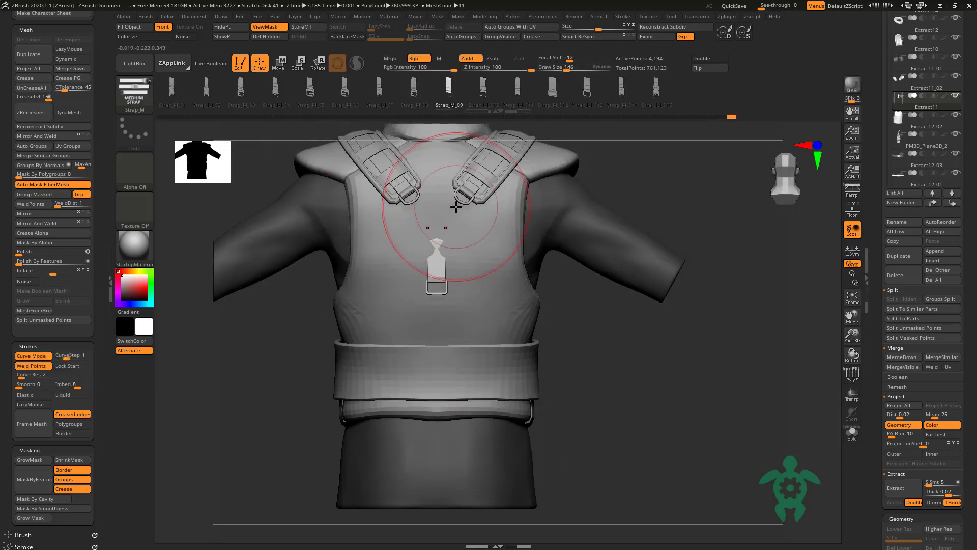
key("space")
left_click_drag(447, 206, 441, 206)
key("space")
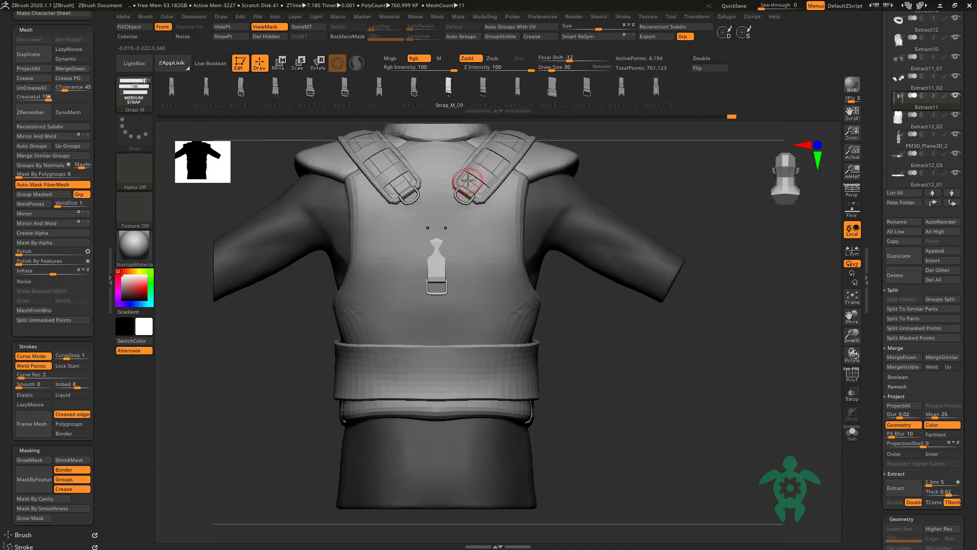
Step: Try a strap from the shoulder toward the X on Extract10, then undo it
left_click(457, 223, "alt")
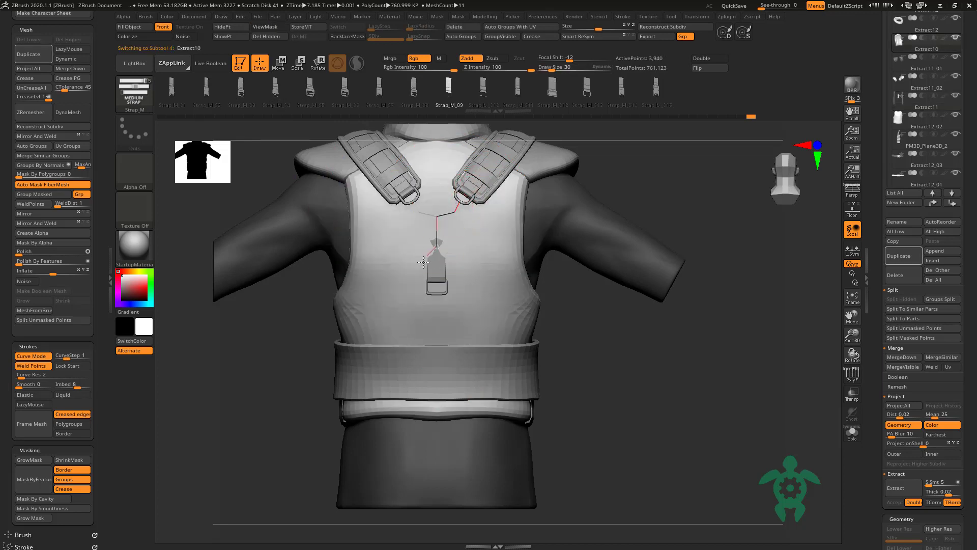
left_click_drag(423, 262, 420, 289)
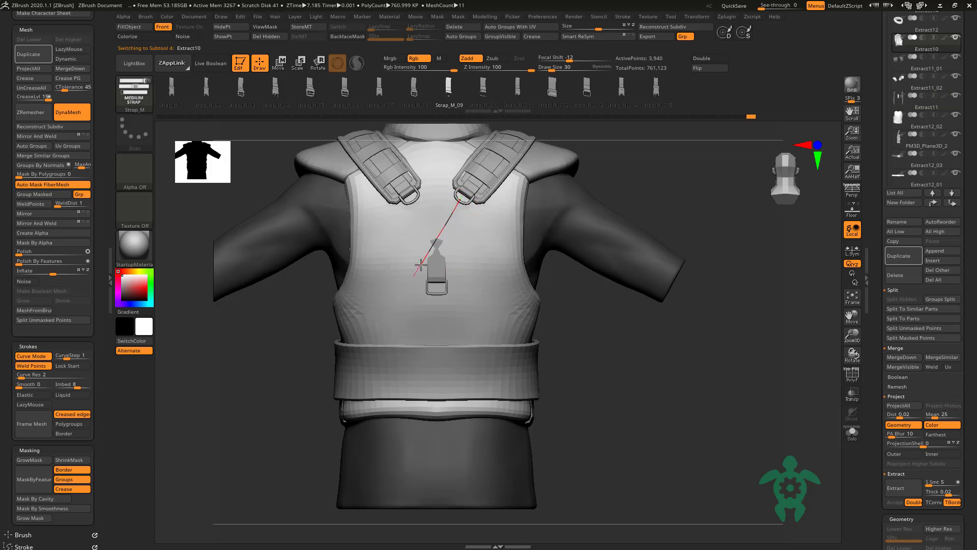
key("ctrl")
key("ctrl+z")
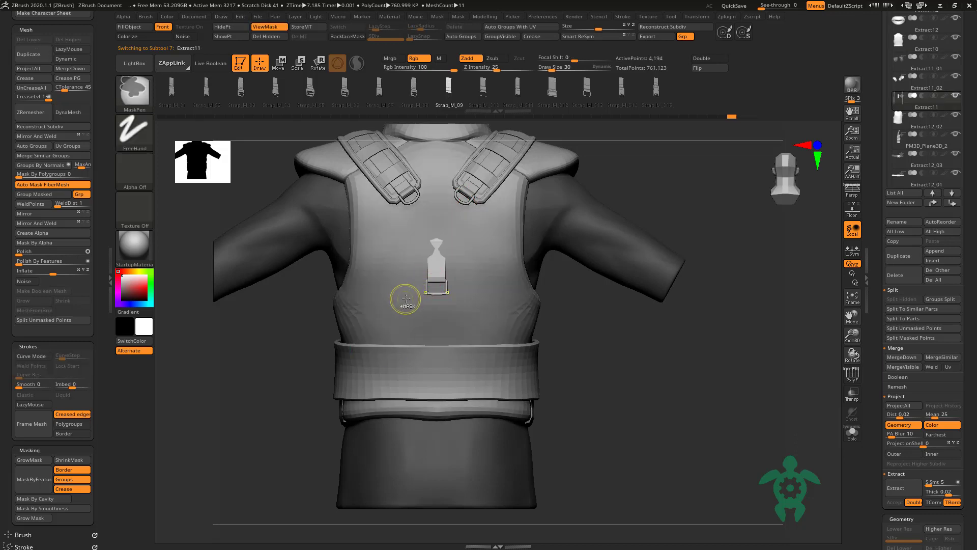
key("ctrl+z")
left_click(428, 215, "alt")
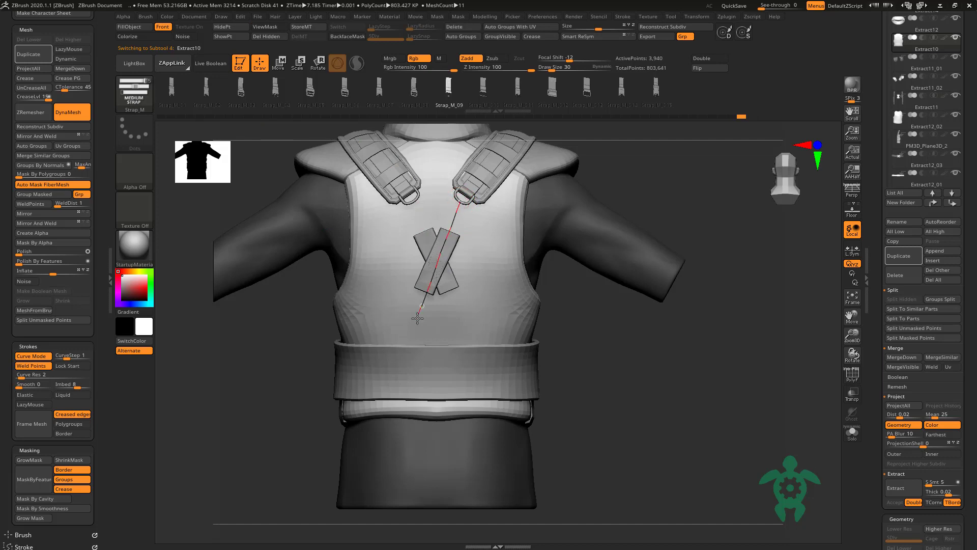
Step: Draw a slightly wider strap curve from the shoulder buckle down to the belt, with Lock Start enabled
left_click_drag(401, 364, 402, 365)
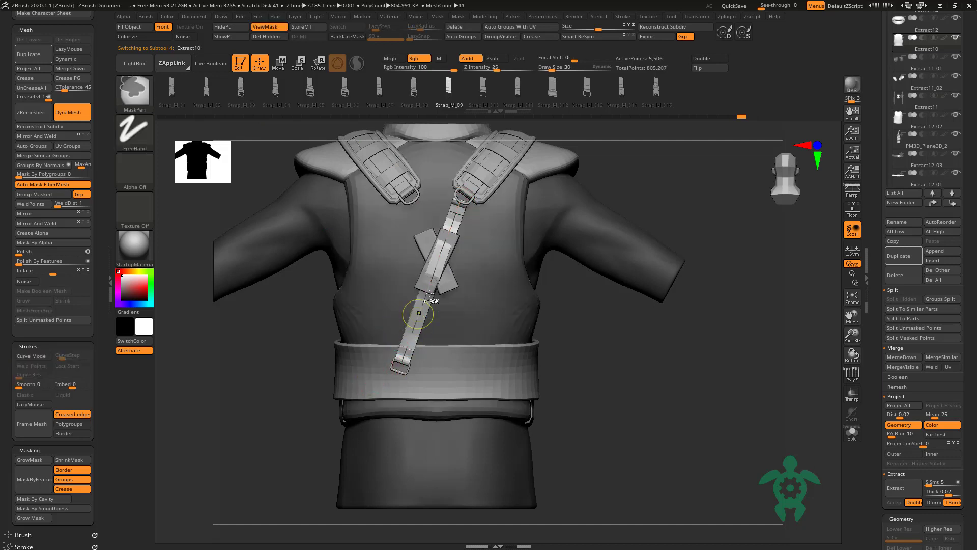
key("ctrl+z")
key("space")
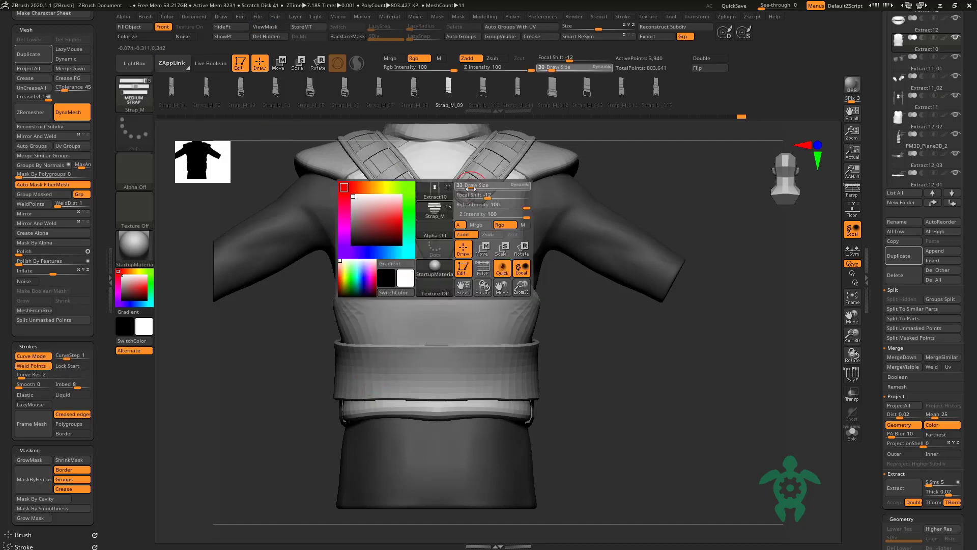
left_click_drag(471, 188, 458, 209)
mouse_move(423, 306)
left_mouse_down()
mouse_move(409, 362)
mouse_move(372, 396)
left_mouse_up()
left_click(67, 366)
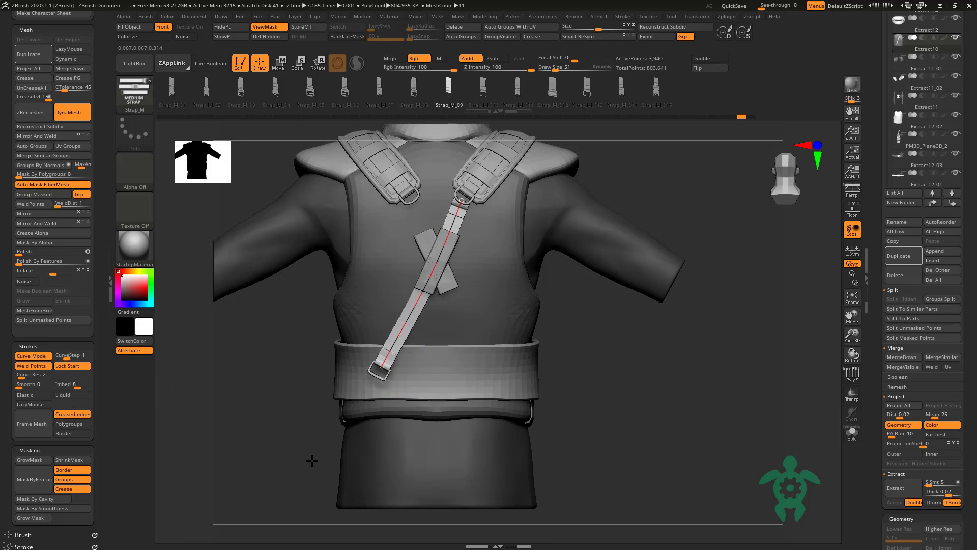
Step: Shift the strap's lower buckle end down and right, checking the fit from the side
left_click_drag(312, 460, 430, 313)
key("space")
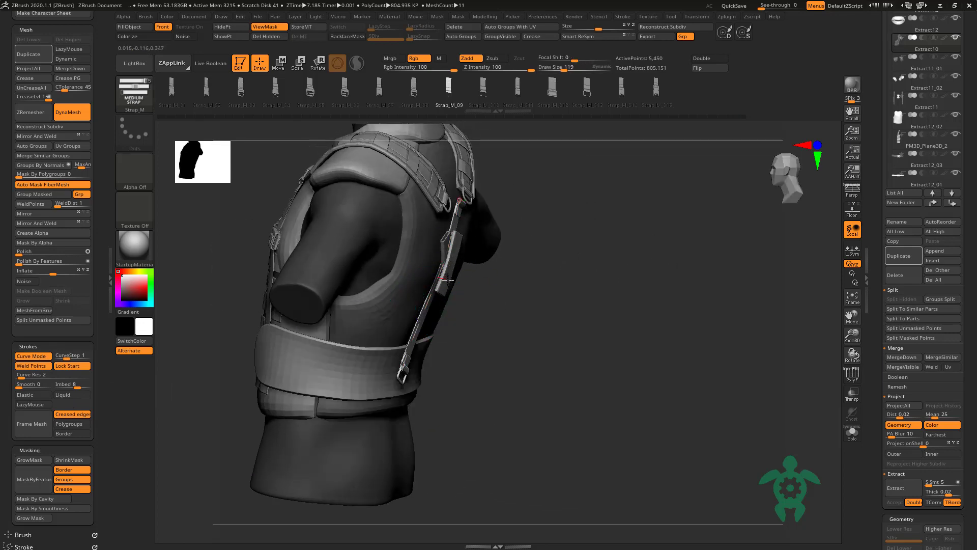
left_click_drag(504, 311, 511, 309)
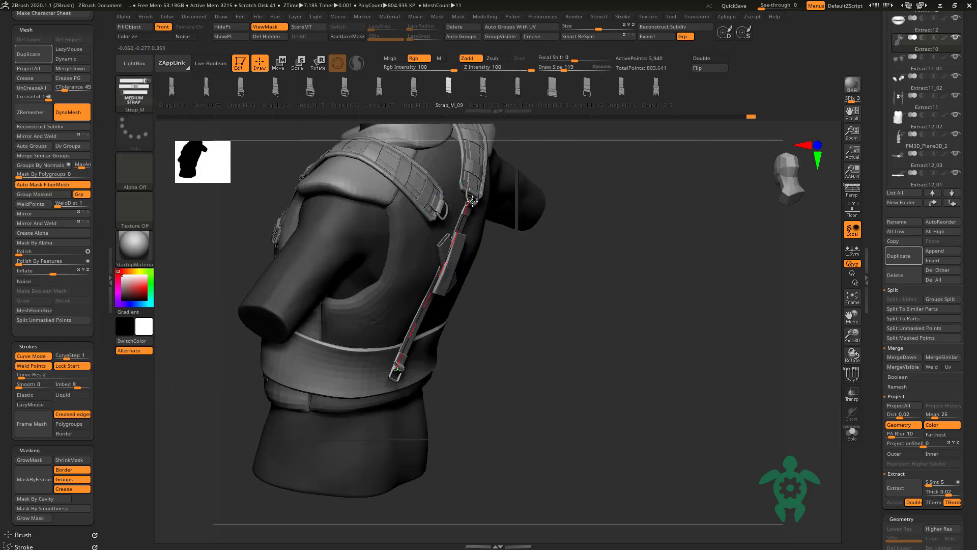
left_click_drag(454, 266, 324, 402, "shift")
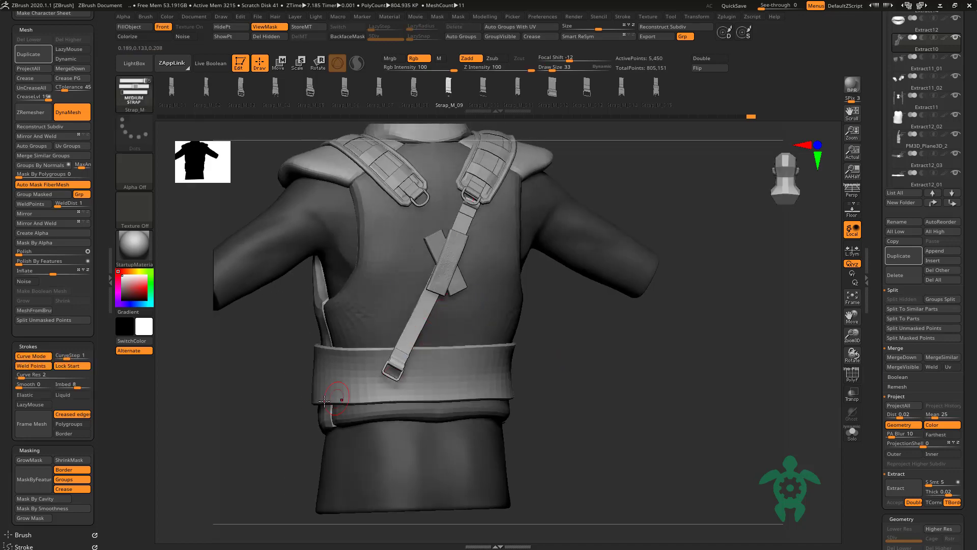
left_click_drag(398, 366, 402, 370)
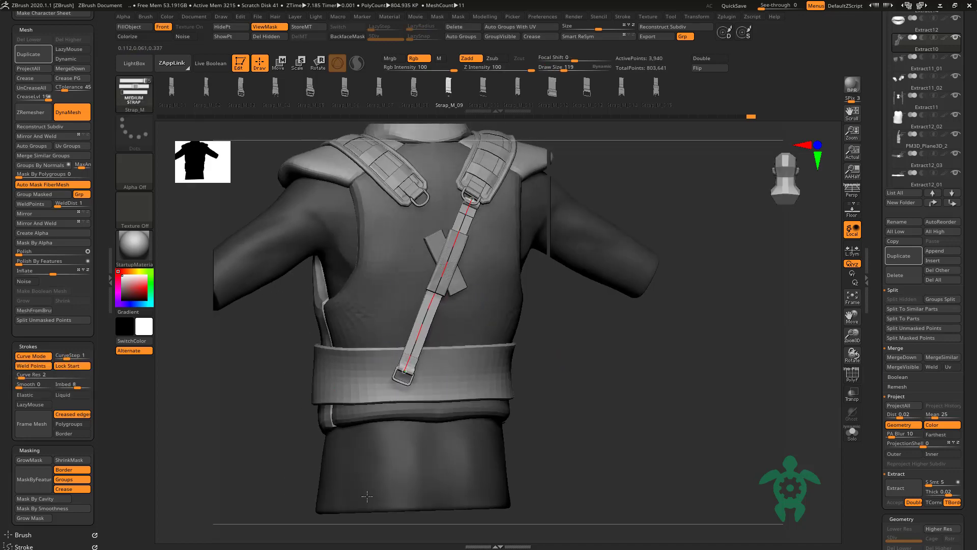
left_click_drag(269, 402, 371, 395, "shift")
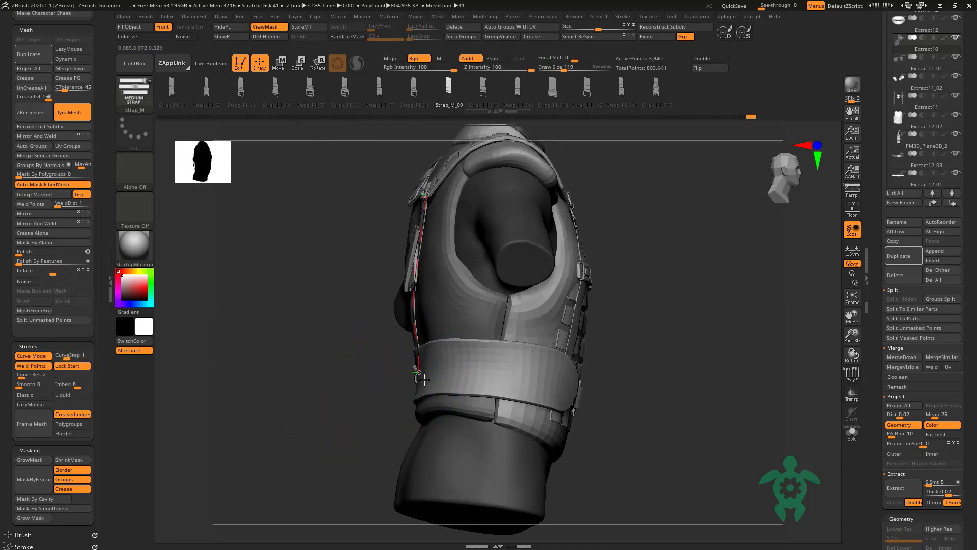
left_click_drag(424, 380, 402, 375, "shift")
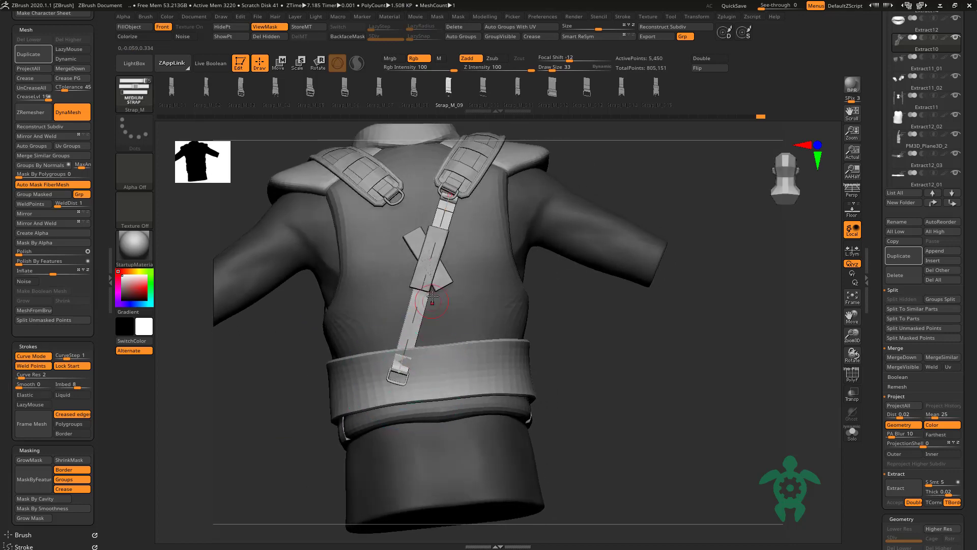
left_click_drag(285, 352, 329, 335)
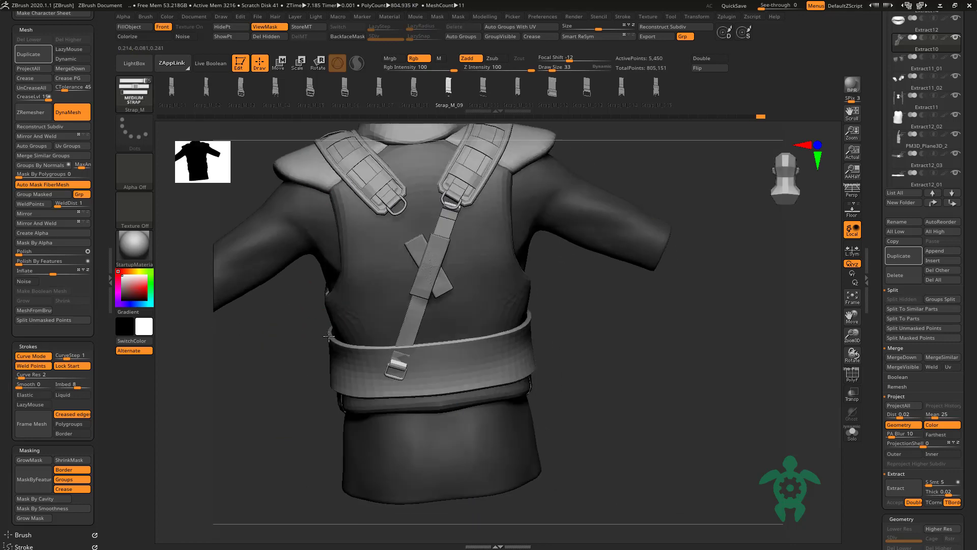
Step: Switch to the Move brush (BMV) and zoom in on the strap in back view
key("b")
key("m")
key("v")
key("space")
mouse_move(447, 192)
left_mouse_down()
mouse_move(288, 359)
mouse_move(418, 235)
left_mouse_up()
mouse_move(317, 334)
left_mouse_down("shift")
mouse_move(334, 349)
mouse_move(582, 172)
left_mouse_up("shift")
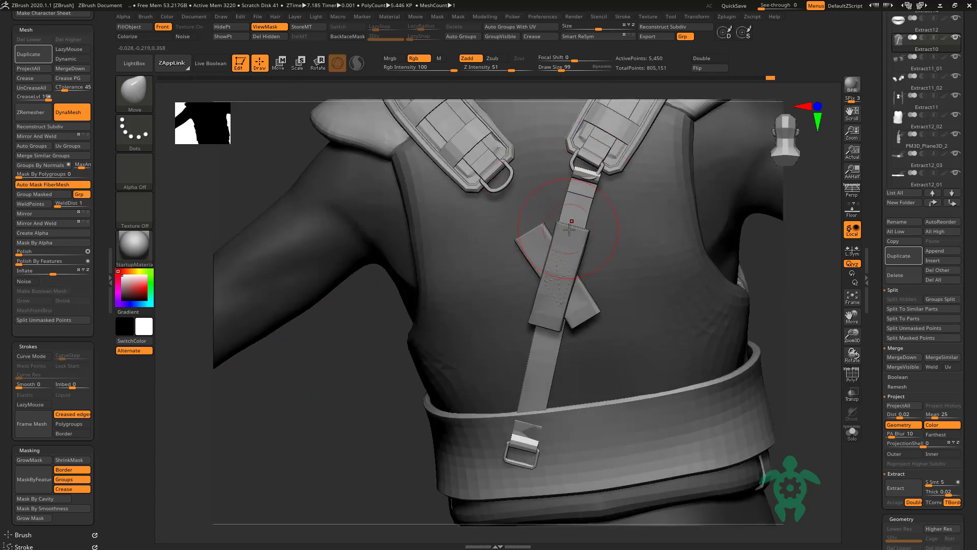
Step: Select Extract11_02, lasso-mask one shoulder pad at brush size 151, and invert the mask
left_click(613, 166, "alt")
key("space")
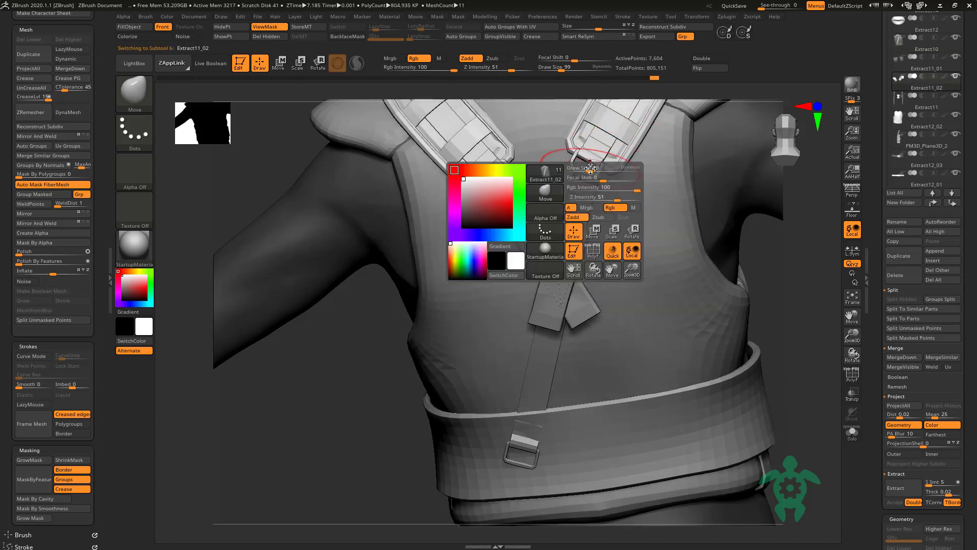
left_click_drag(595, 174, 626, 174)
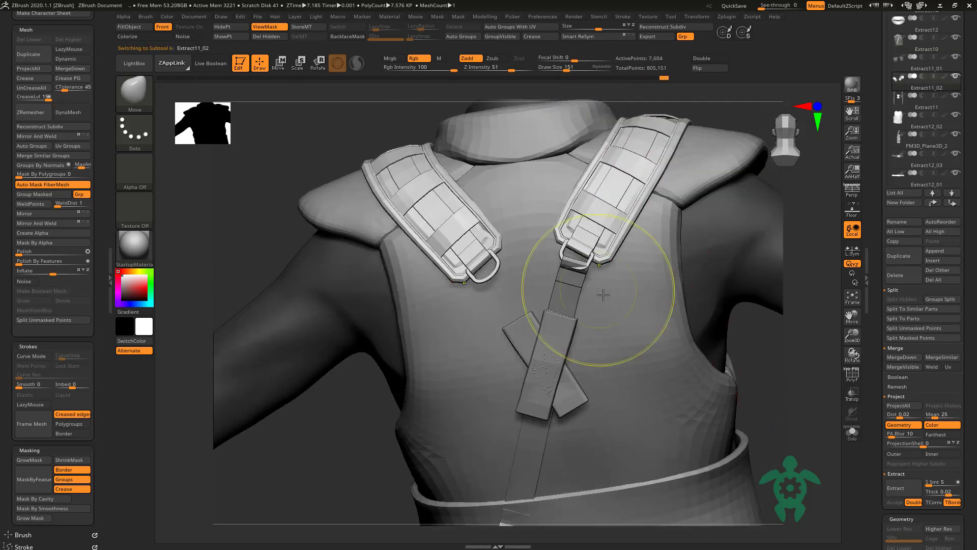
left_click(134, 91, "ctrl")
left_click(187, 104)
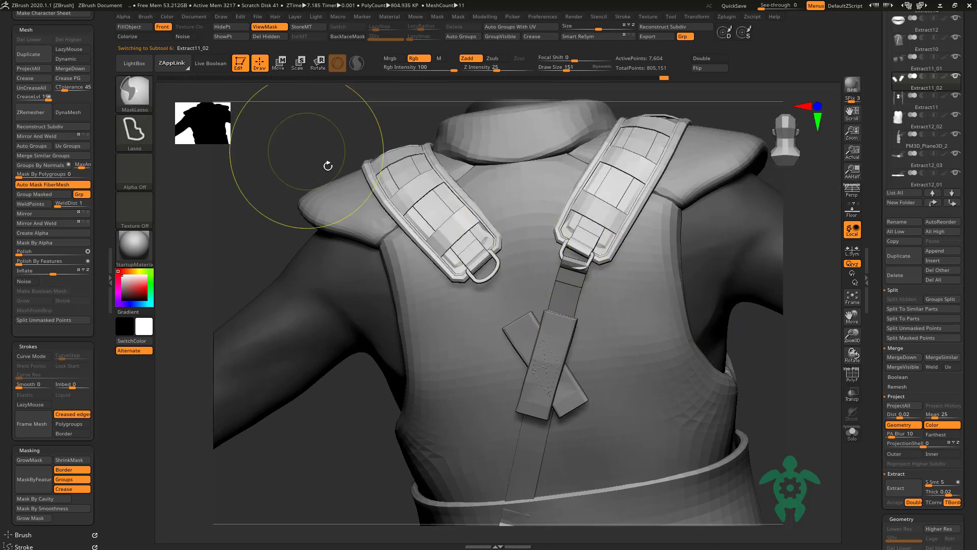
left_click_drag(555, 224, 631, 356, "ctrl")
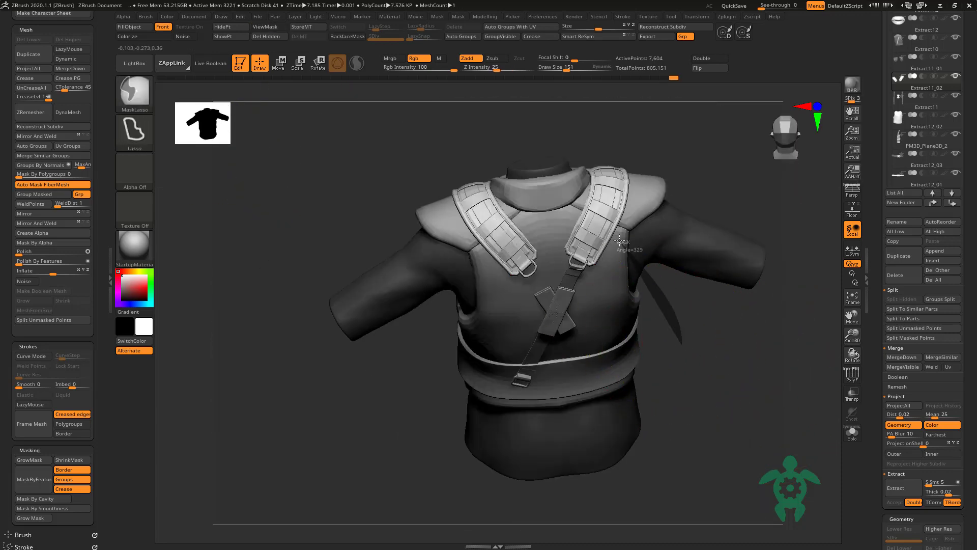
left_click(661, 326, "ctrl")
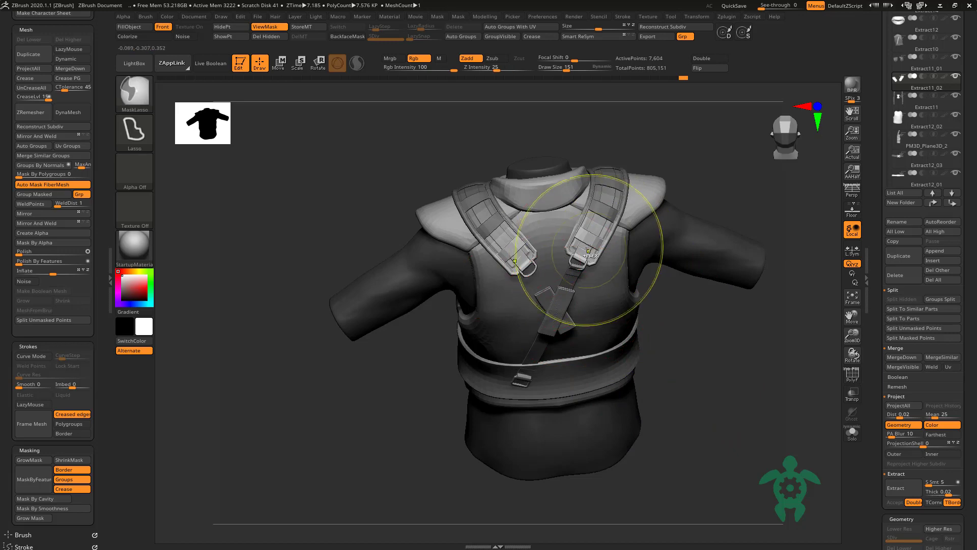
Step: Move and rotate the shoulder pad down with the gizmo until it meets the strap
key("w")
mouse_move(623, 203)
left_mouse_down("alt")
mouse_move(623, 168)
mouse_move(606, 213)
left_mouse_up("alt")
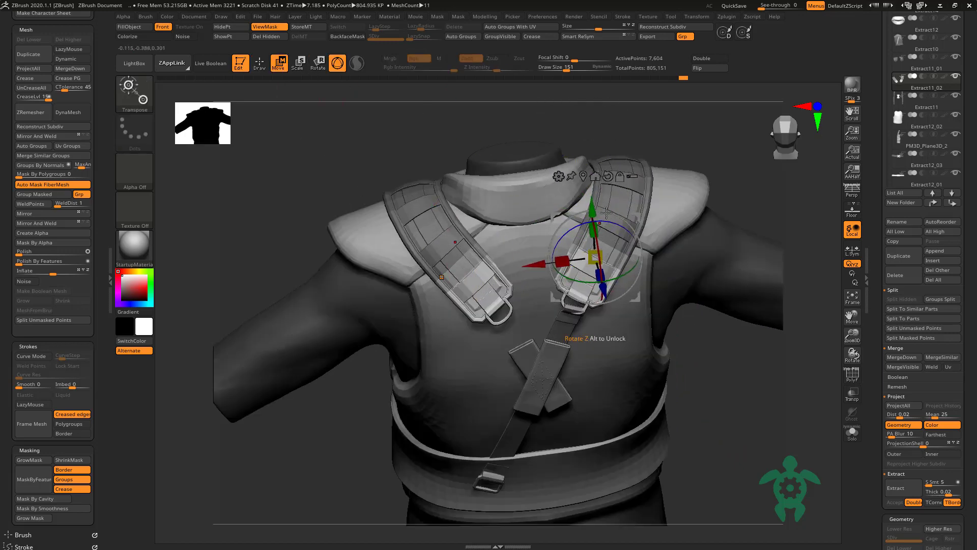
mouse_move(612, 306)
left_mouse_down()
mouse_move(742, 185)
mouse_move(249, 396)
left_mouse_up()
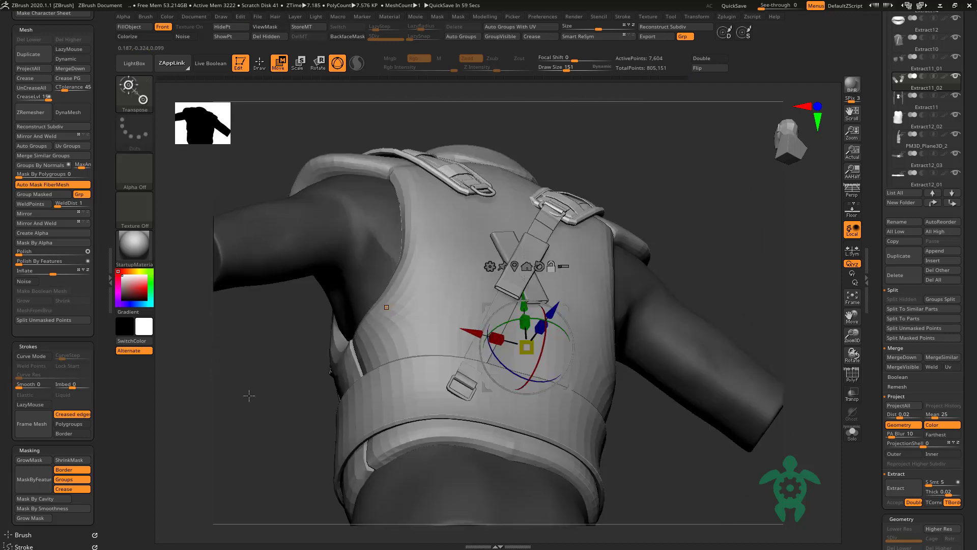
left_click_drag(510, 265, 854, 440)
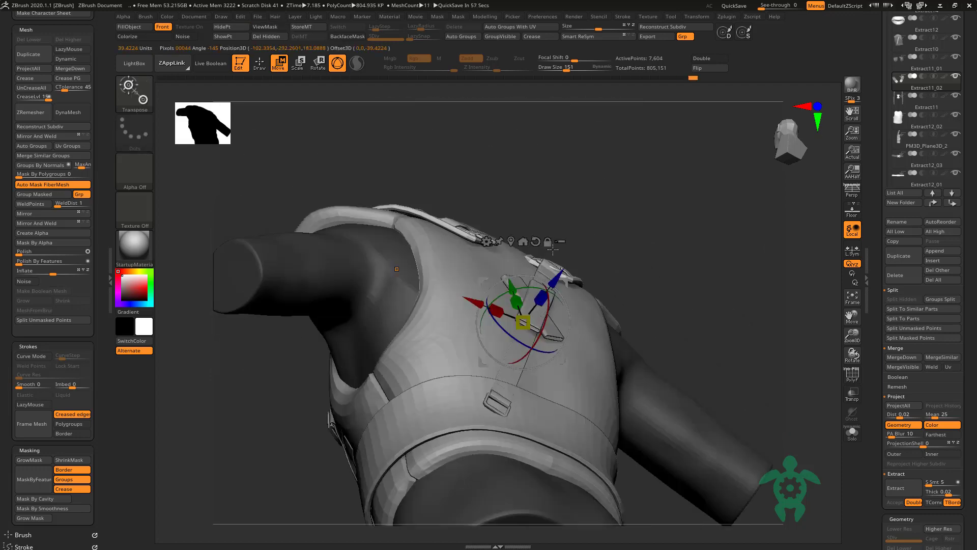
left_click(854, 441)
mouse_move(765, 345)
left_mouse_down()
mouse_move(388, 453)
mouse_move(573, 442)
mouse_move(539, 398)
mouse_move(536, 351)
mouse_move(426, 363)
left_mouse_up()
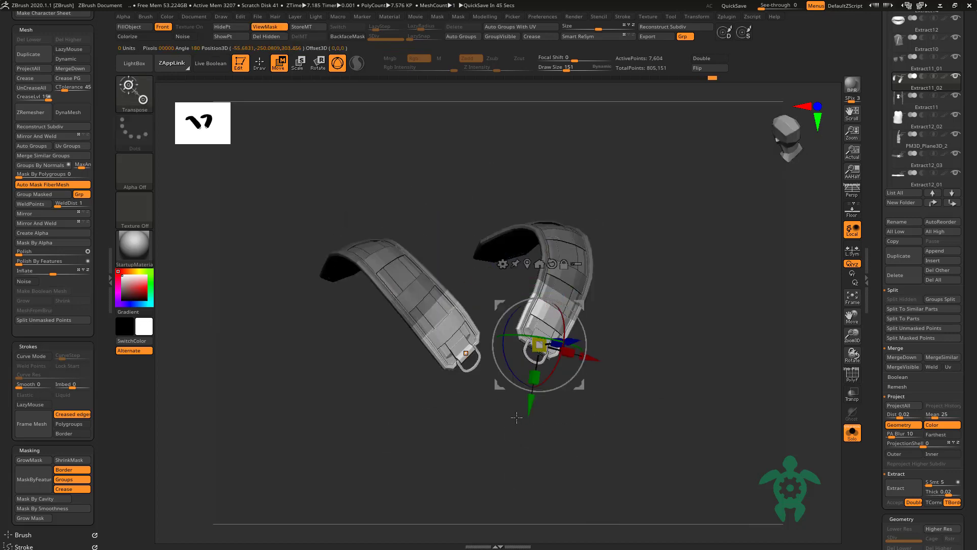
left_click(852, 434)
left_click_drag(574, 302, 566, 305)
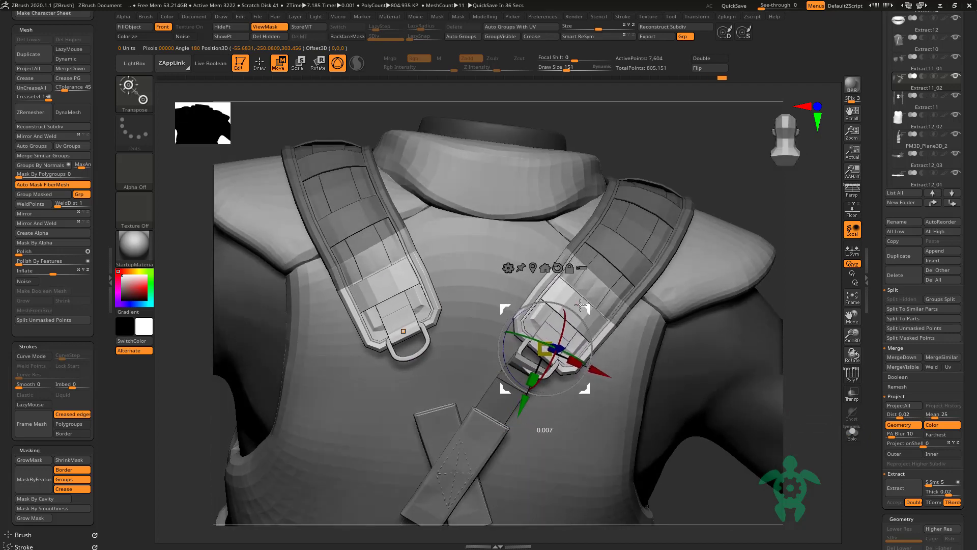
left_click_drag(570, 300, 573, 304)
Step: Solo the vest Extract10 and hide the strap polygroup, leaving the rest of the vest visible
left_click(490, 403, "alt")
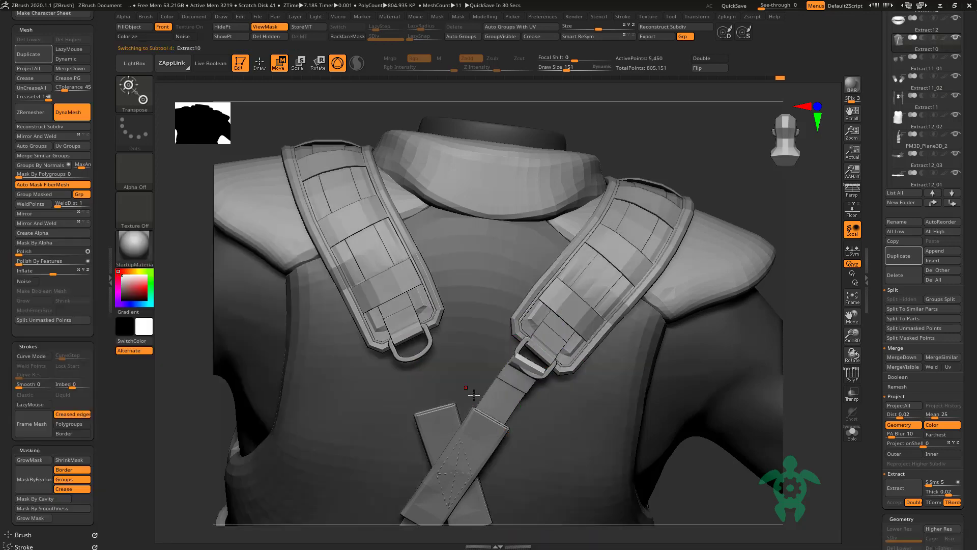
key("f")
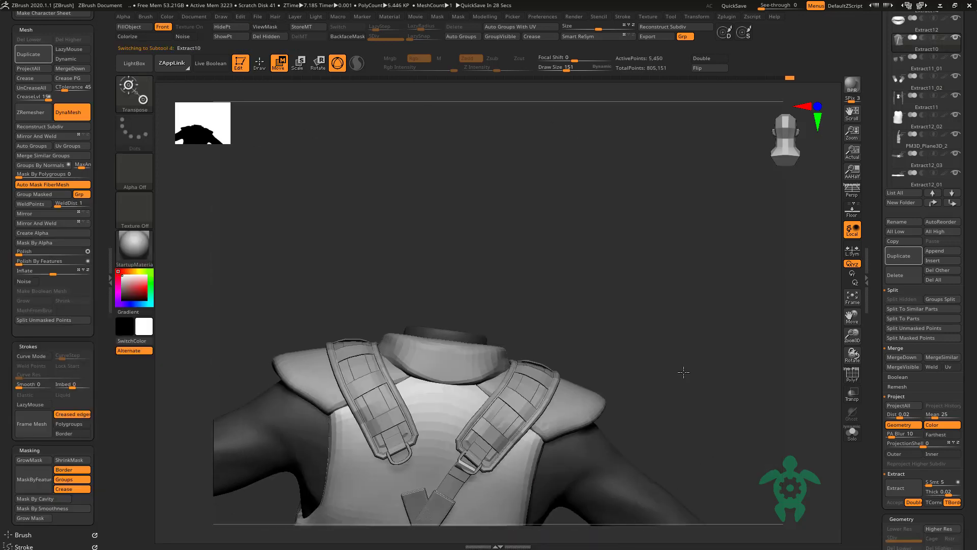
key("q")
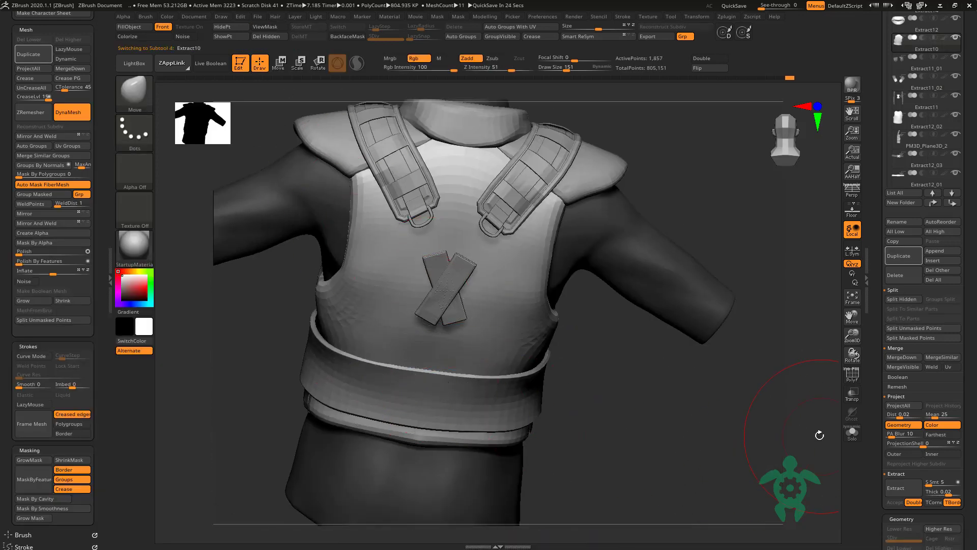
left_click(852, 432)
left_click_drag(705, 375, 609, 414, "ctrl+shift")
left_click(508, 455, "ctrl+shift")
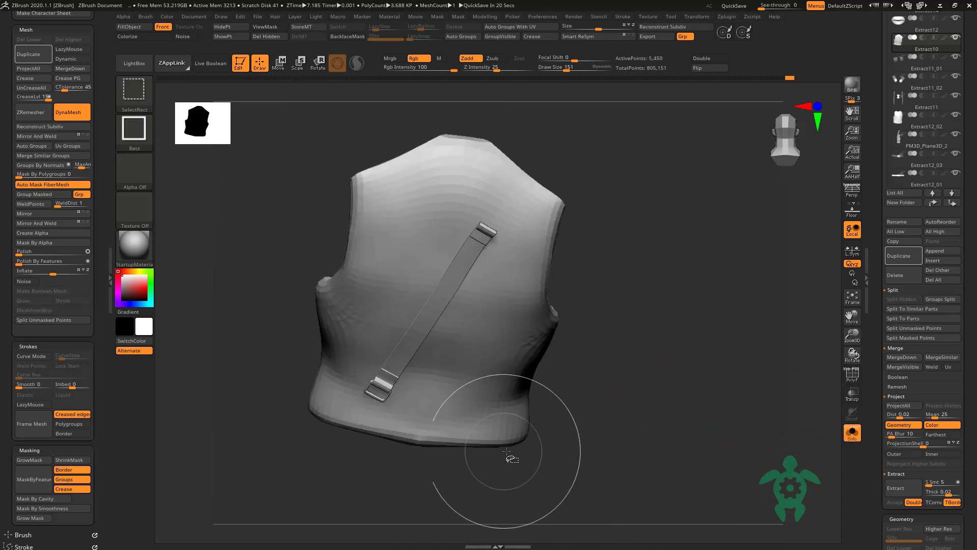
left_click(382, 390, "ctrl+shift")
left_click(385, 395, "ctrl+shift")
left_click(385, 493, "ctrl+shift")
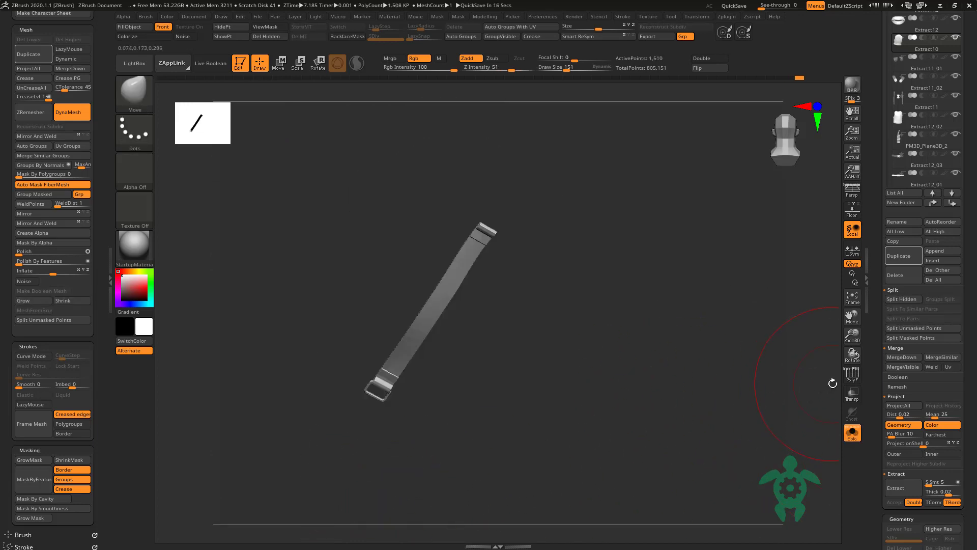
left_click(852, 377)
left_click(720, 410, "ctrl+shift")
mouse_move(764, 397)
left_mouse_down()
mouse_move(719, 411)
mouse_move(743, 429)
mouse_move(720, 408)
mouse_move(705, 364)
mouse_move(798, 414)
left_mouse_up()
Step: Split the hidden strap into Extract11_03, turn Solo off, and select the new piece
left_click(899, 299)
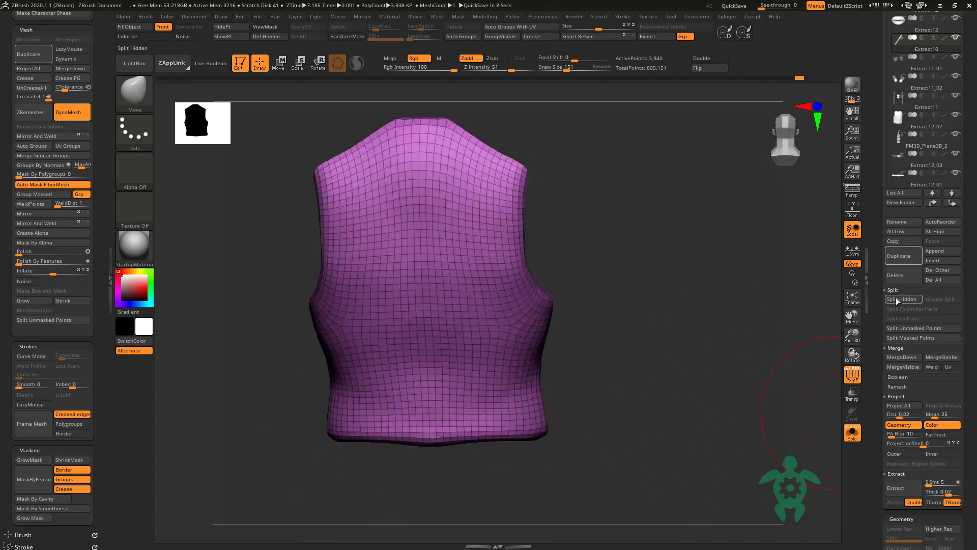
key("ctrl+shift+s")
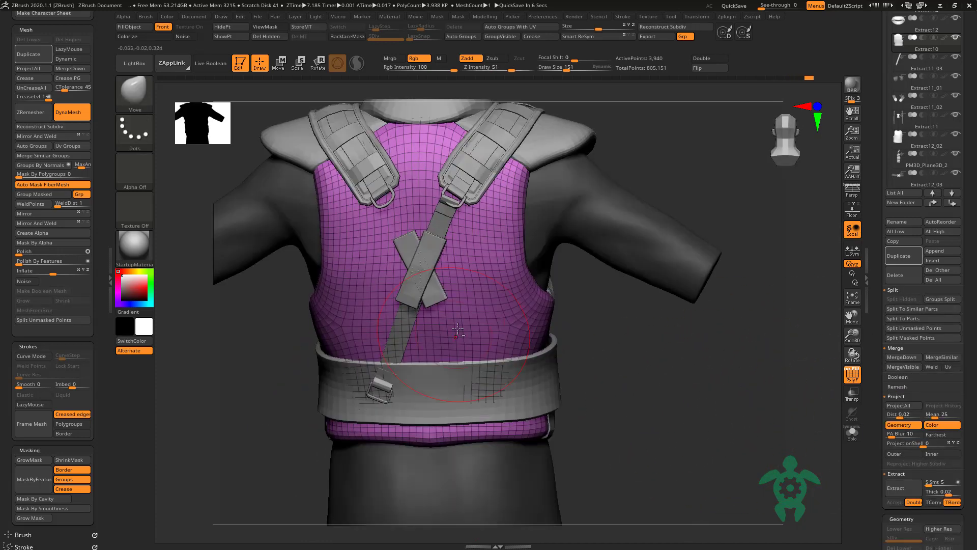
left_click(446, 234, "alt")
right_click_drag(445, 233, 459, 190, "ctrl")
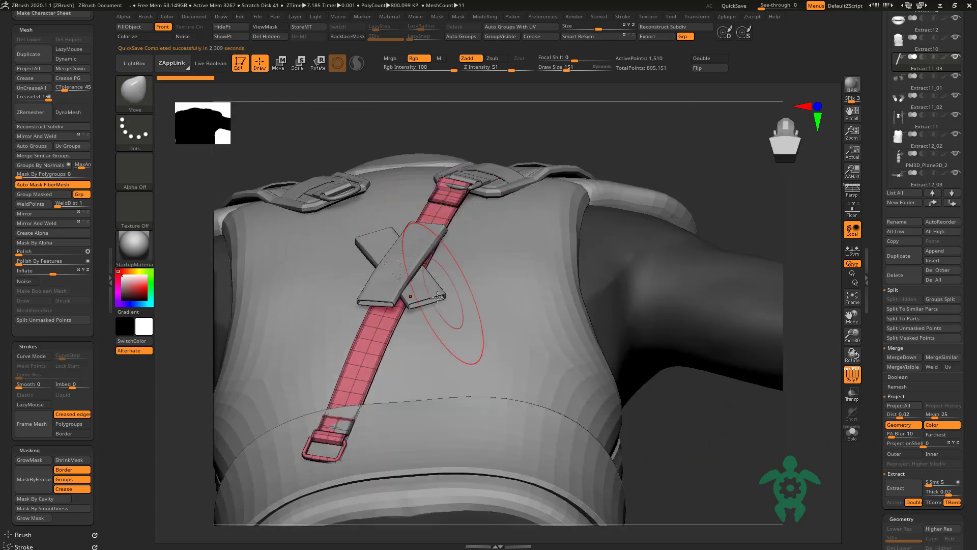
Step: Inspect the shoulder strap buckle and both straps, shrinking the brush size to 95
right_click_drag(425, 163, 403, 180)
right_click_drag(446, 147, 456, 188)
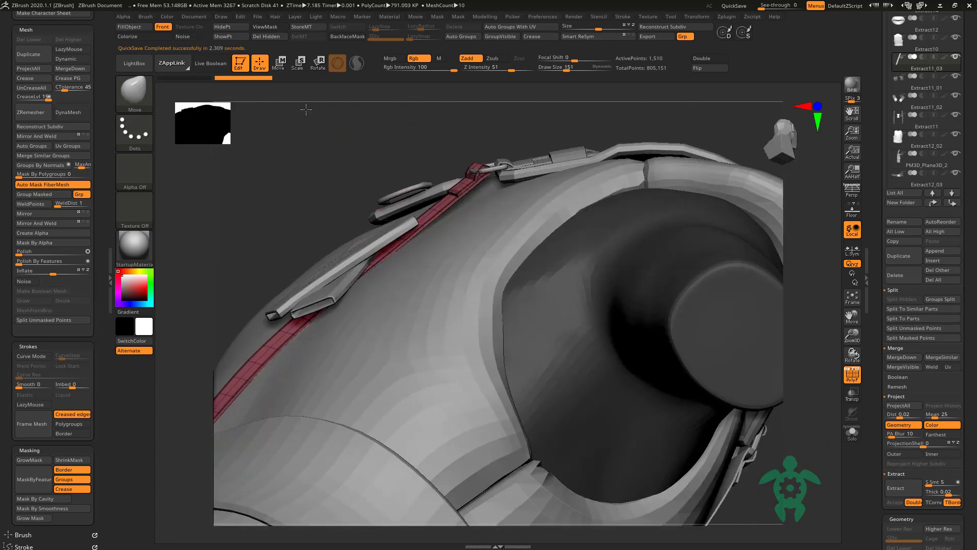
mouse_move(467, 139)
right_mouse_down()
mouse_move(474, 193)
mouse_move(606, 349)
right_mouse_up()
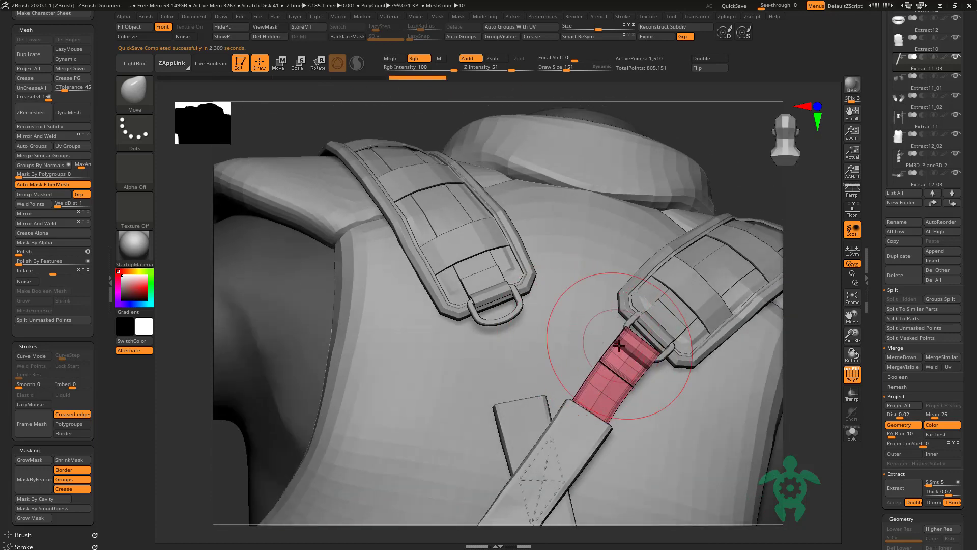
mouse_move(719, 153)
right_mouse_down()
mouse_move(646, 105)
mouse_move(680, 342)
mouse_move(701, 355)
right_mouse_up()
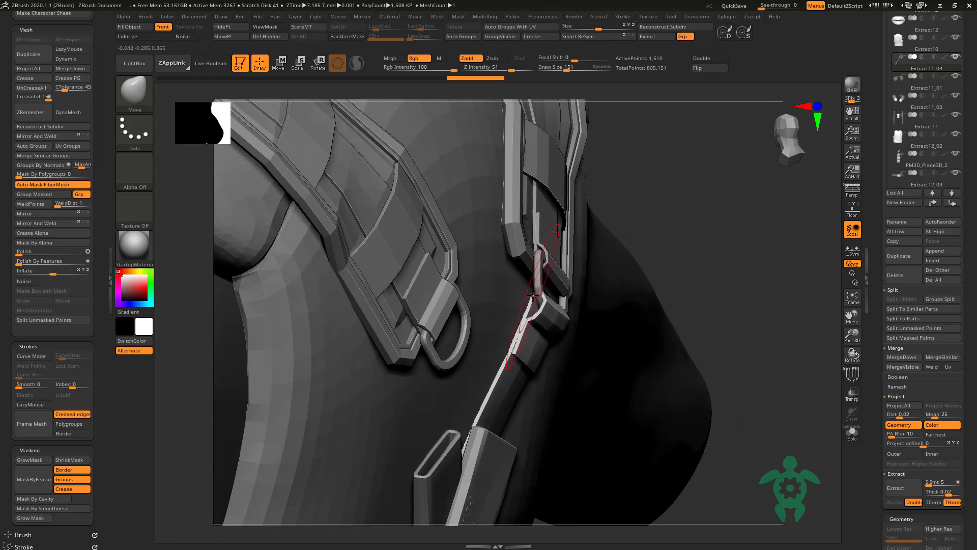
right_click_drag(533, 294, 585, 350, "shift")
key("space")
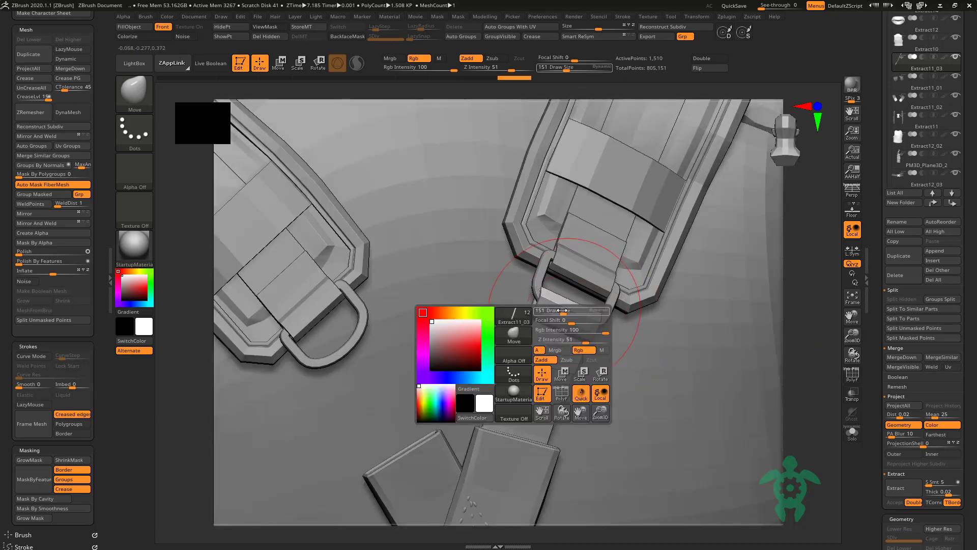
left_click_drag(562, 310, 555, 310)
key("f")
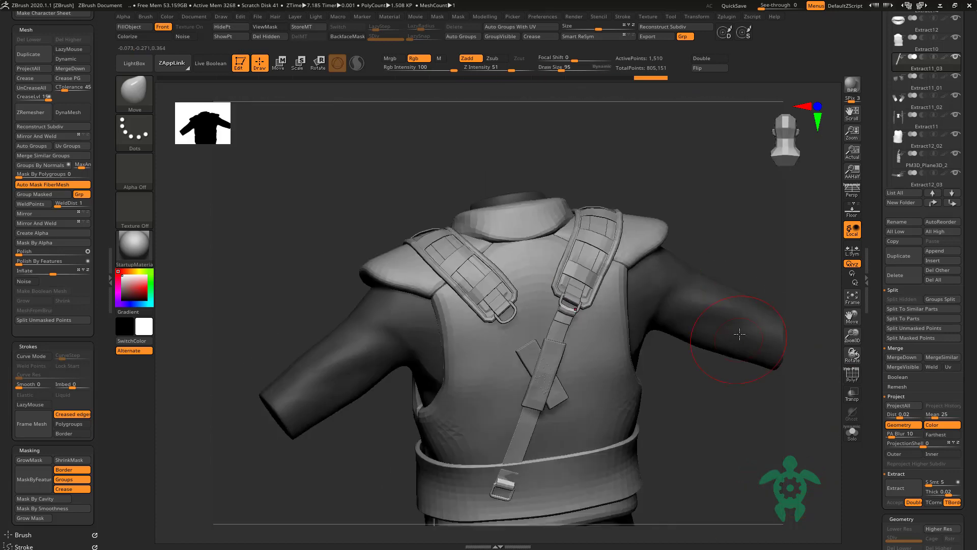
left_click_drag(684, 445, 563, 294)
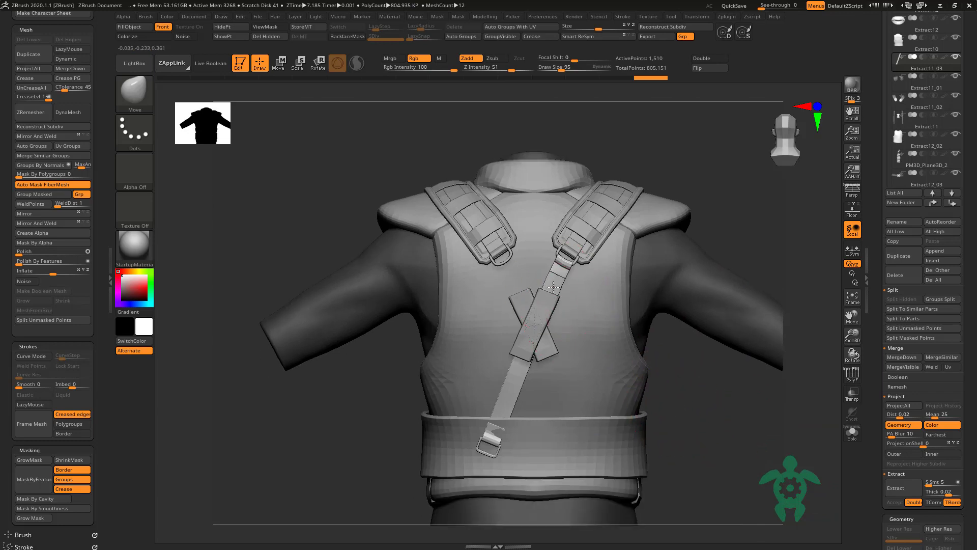
mouse_move(406, 392)
left_mouse_down()
mouse_move(443, 362)
mouse_move(374, 277)
mouse_move(524, 273)
mouse_move(371, 212)
left_mouse_up()
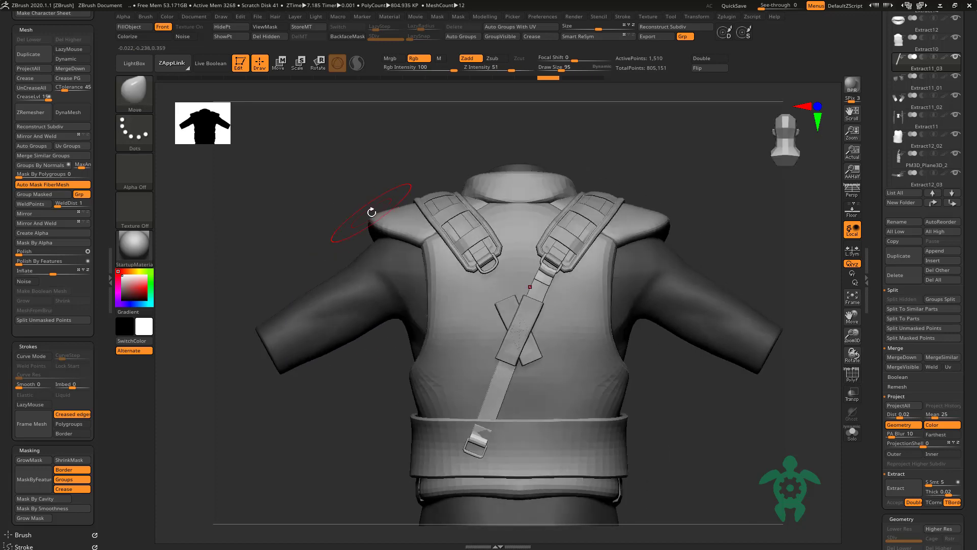
Step: Solo Extract11, hide the crossed X patch, and separate it with Split Hidden
left_click(523, 327, "alt")
left_click(852, 432)
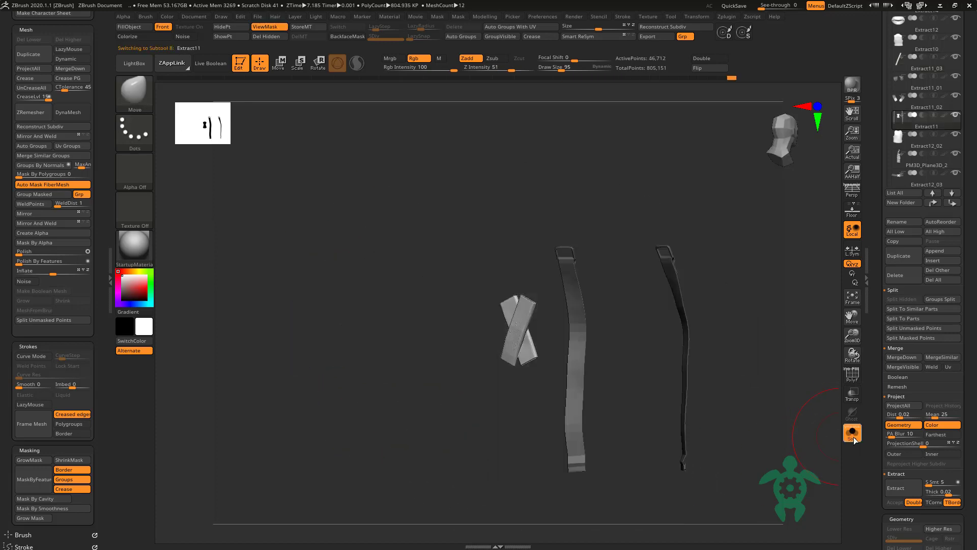
left_click(517, 333, "ctrl+shift")
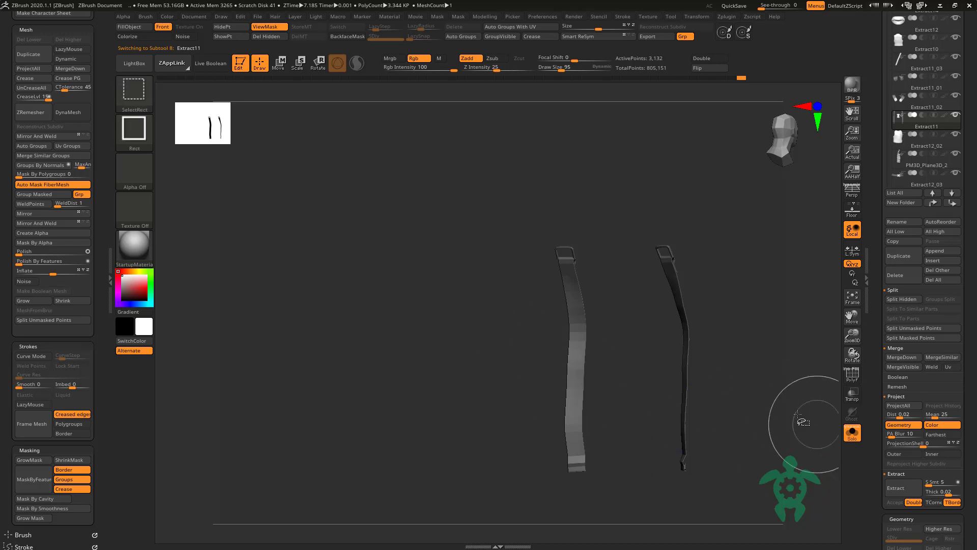
left_click(893, 290)
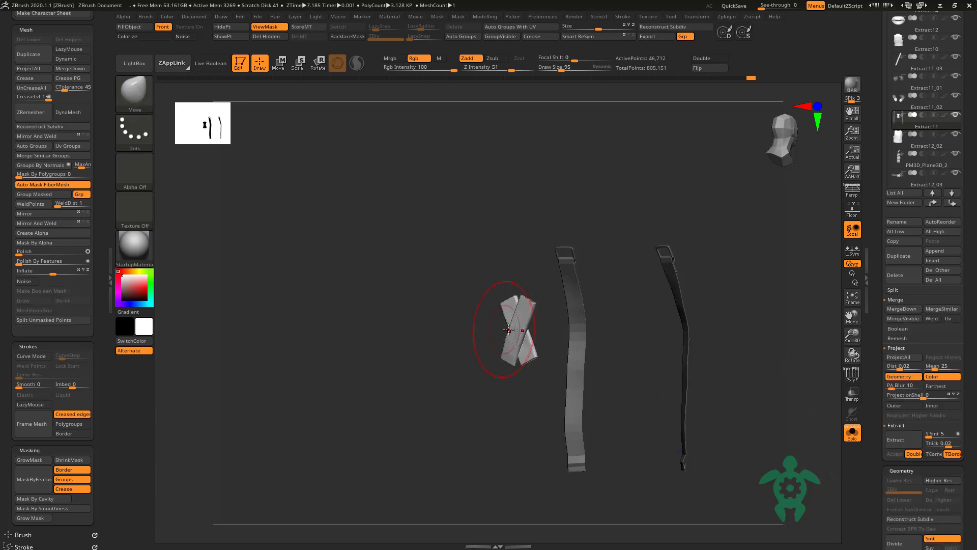
key("ctrl")
left_click(898, 365)
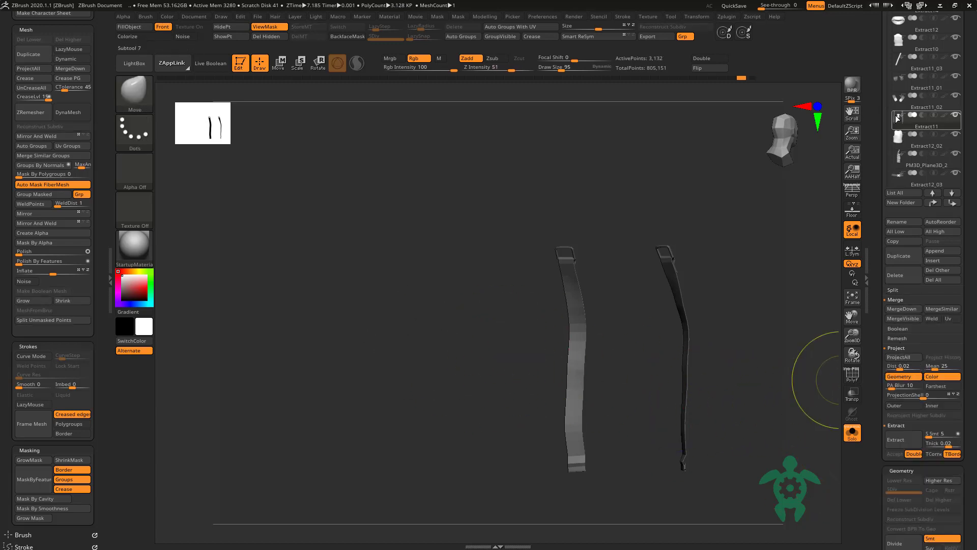
left_click(893, 290)
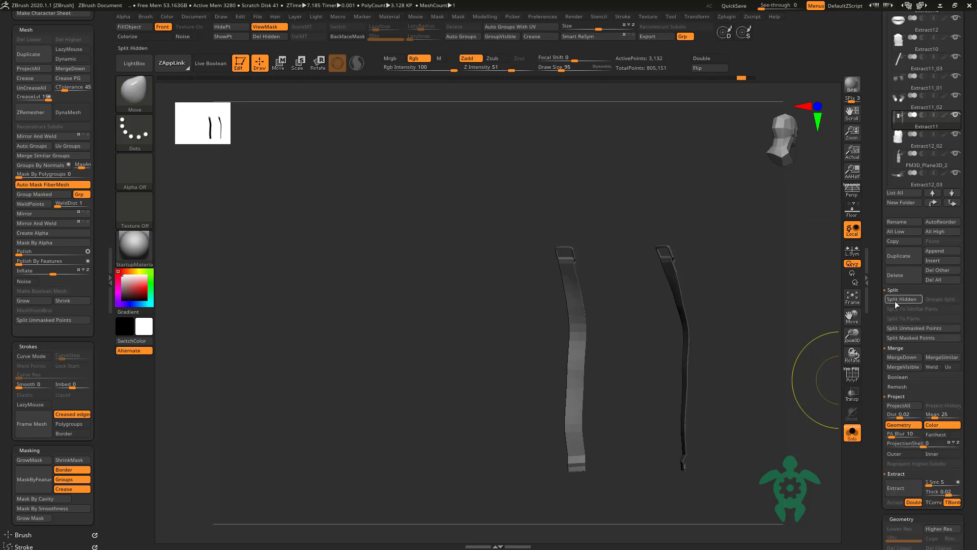
Step: Step to the X patch subtool and place a transpose handle on it
key("Down")
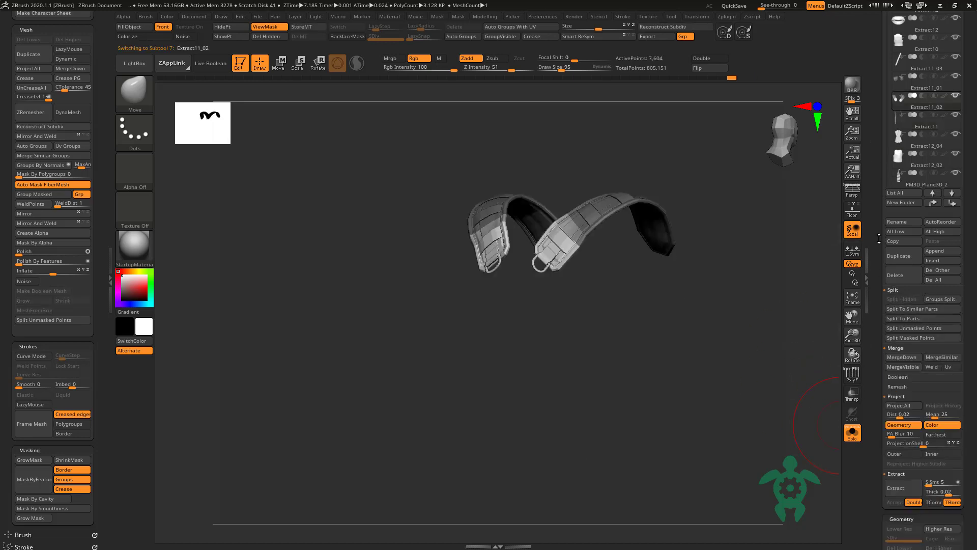
key("Down")
left_click(852, 433)
mouse_move(397, 459)
left_mouse_down()
mouse_move(366, 399)
mouse_move(387, 373)
mouse_move(524, 354)
left_mouse_up()
left_click(278, 65)
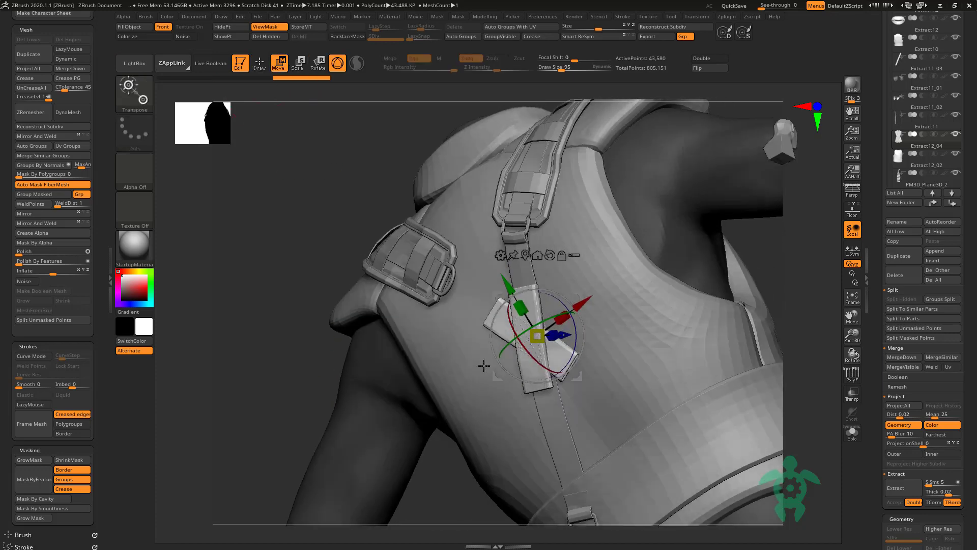
left_click_drag(554, 375, 408, 305)
left_click(259, 63)
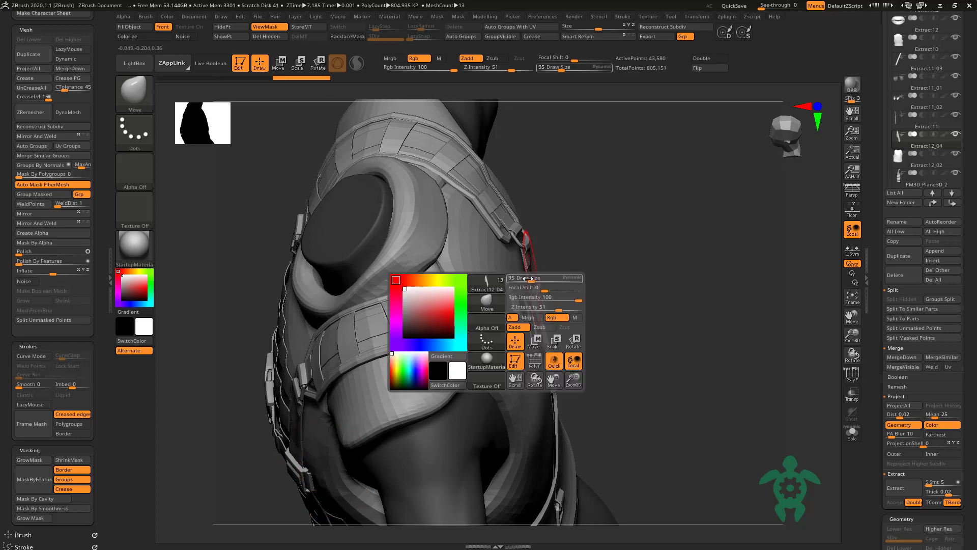
Step: At brush size 146, nudge the loop and X patch down and to the right
key("space")
key("space")
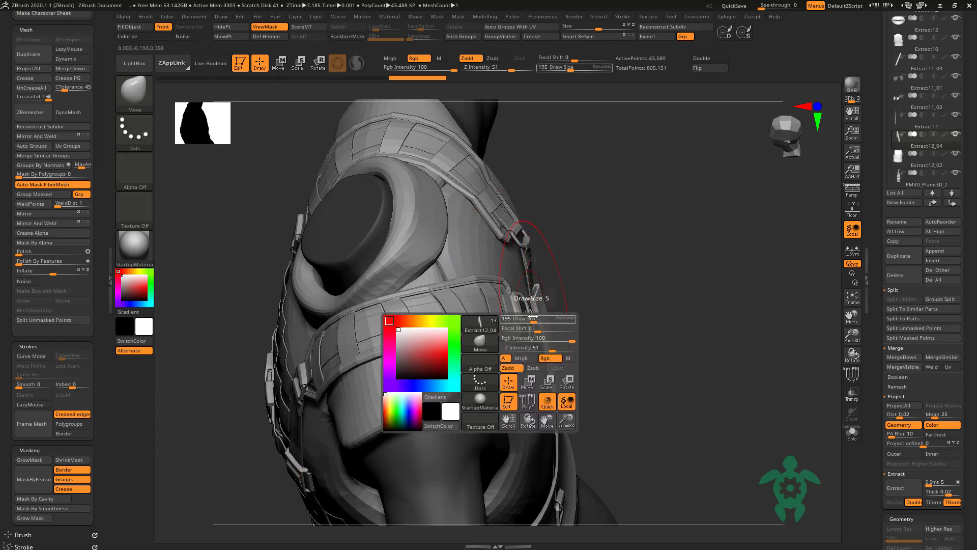
mouse_move(523, 330)
left_mouse_down()
mouse_move(606, 247)
mouse_move(689, 211)
left_mouse_up()
mouse_move(492, 249)
left_mouse_down()
mouse_move(513, 316)
mouse_move(520, 417)
mouse_move(563, 262)
left_mouse_up()
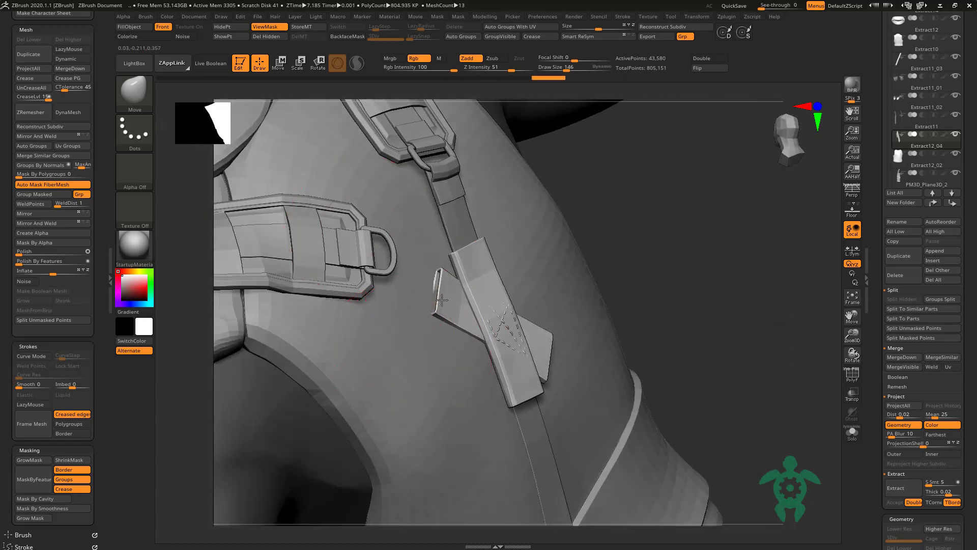
left_click_drag(442, 300, 634, 235)
left_click_drag(435, 304, 466, 345)
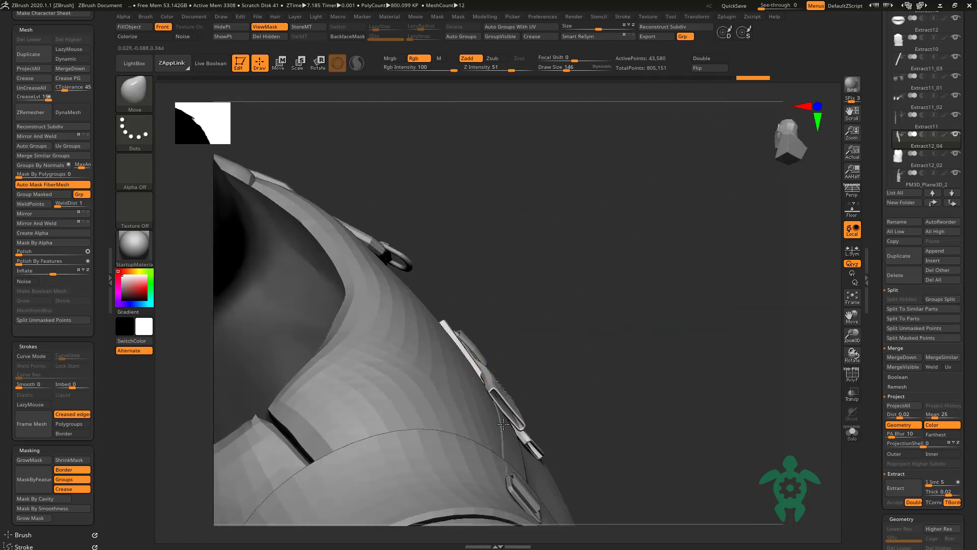
right_click_drag(514, 422, 567, 369)
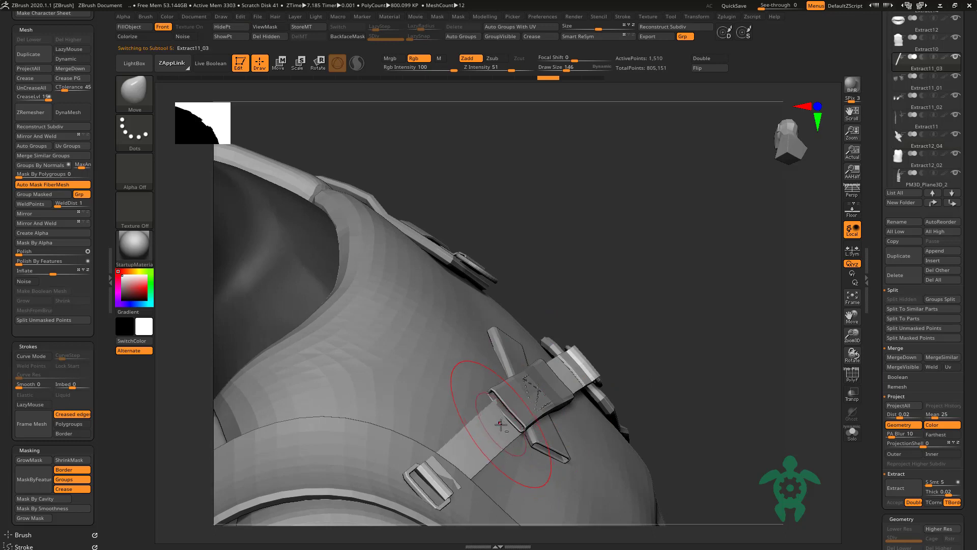
Step: Select Extract11_03, set brush size 195, and turn on Transp for see-through parts
left_click(498, 401, "alt")
key("space")
left_click_drag(498, 401, 510, 419)
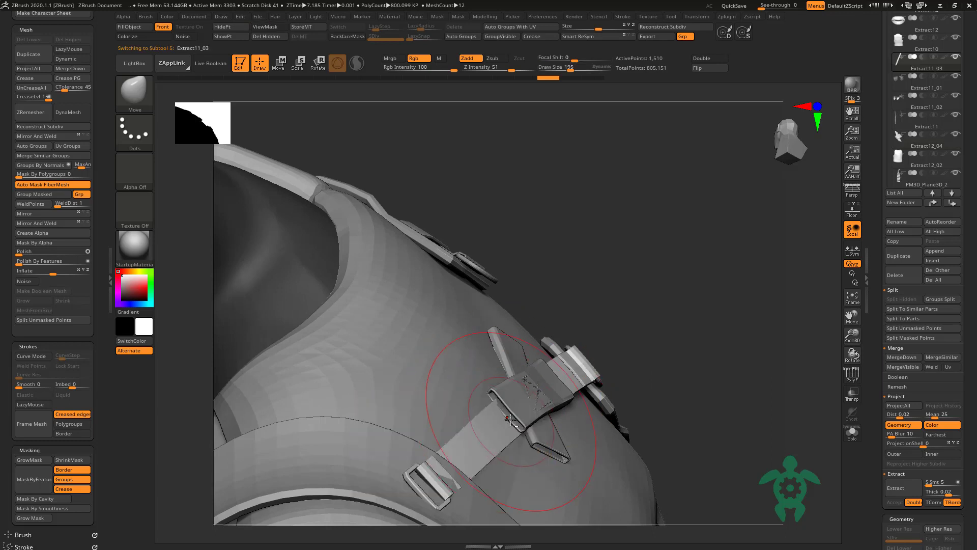
left_click(849, 396)
mouse_move(684, 368)
right_mouse_down()
mouse_move(594, 414)
mouse_move(506, 425)
right_mouse_up()
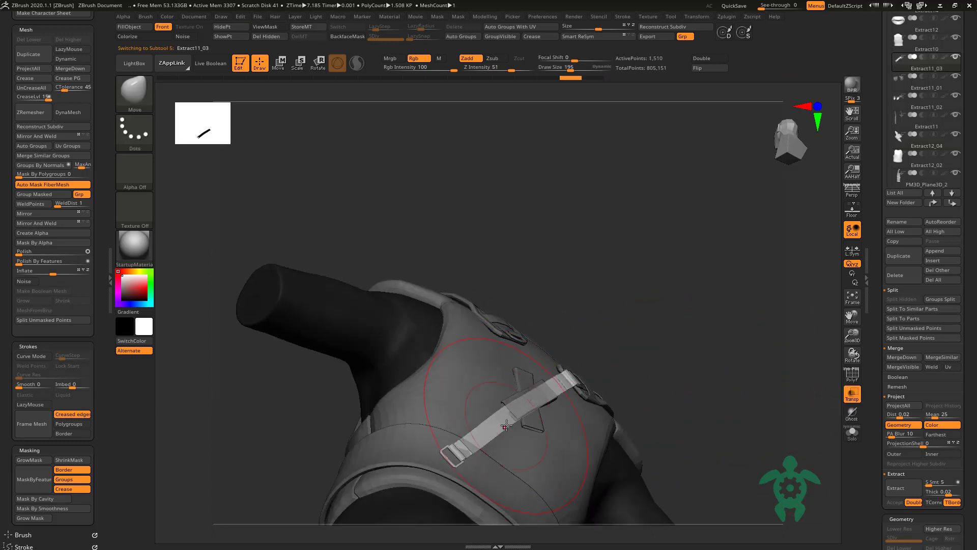
mouse_move(551, 380)
right_mouse_down()
mouse_move(565, 261)
mouse_move(541, 383)
mouse_move(498, 264)
right_mouse_up()
left_click_drag(487, 246, 512, 321)
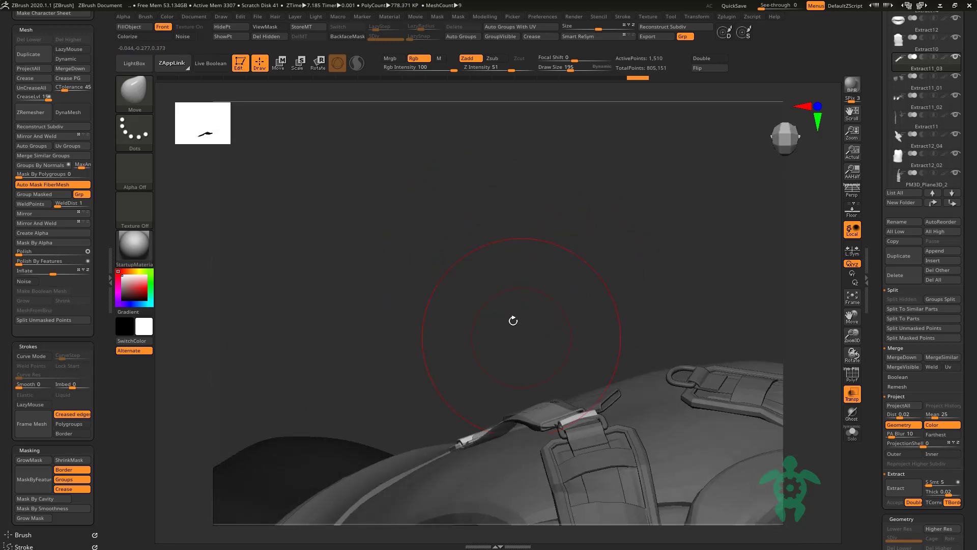
Step: At brush size 146, hide the whole diagonal strap except its buckle end
key("space")
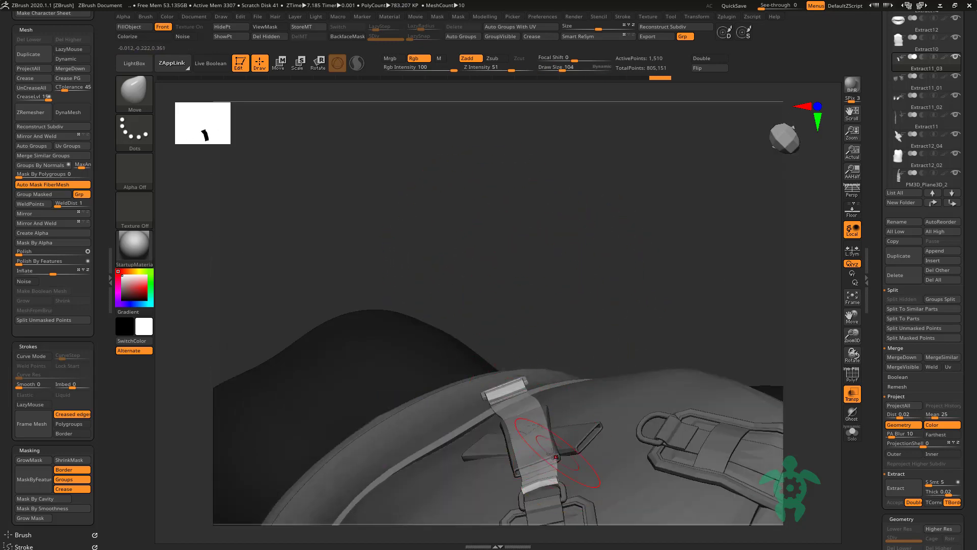
mouse_move(541, 148)
left_mouse_down()
mouse_move(567, 268)
mouse_move(519, 283)
left_mouse_up()
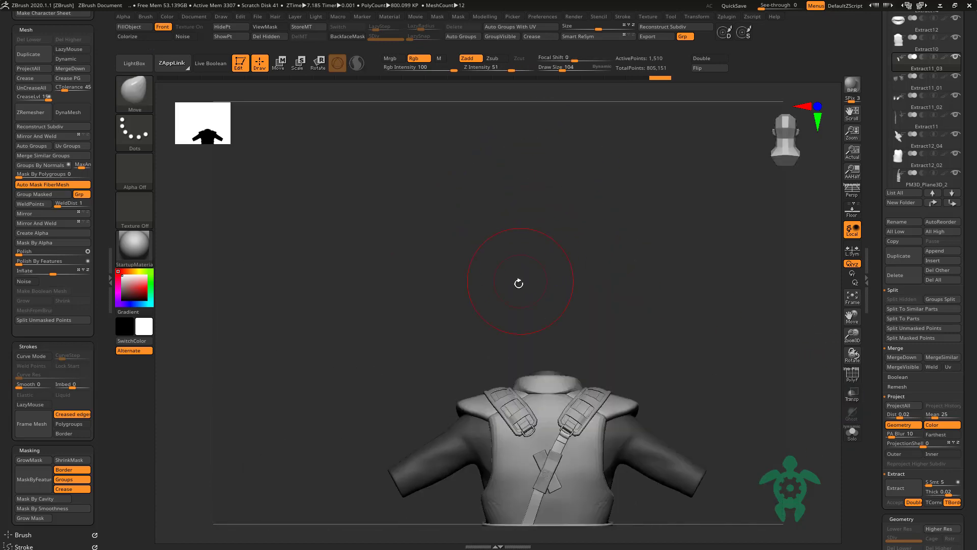
mouse_move(444, 291)
left_mouse_down("alt")
mouse_move(432, 189)
mouse_move(504, 387)
left_mouse_up("alt")
key("space")
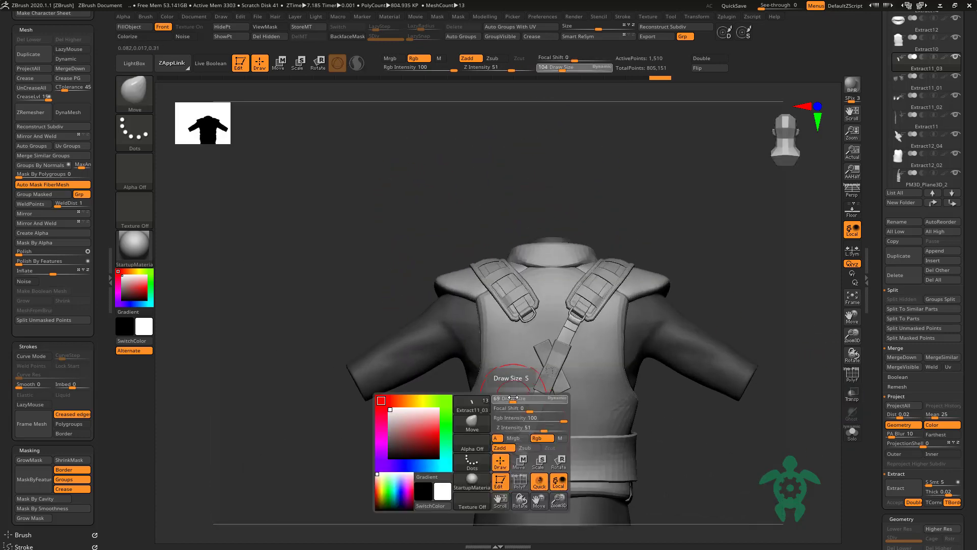
left_click_drag(443, 481, 425, 484)
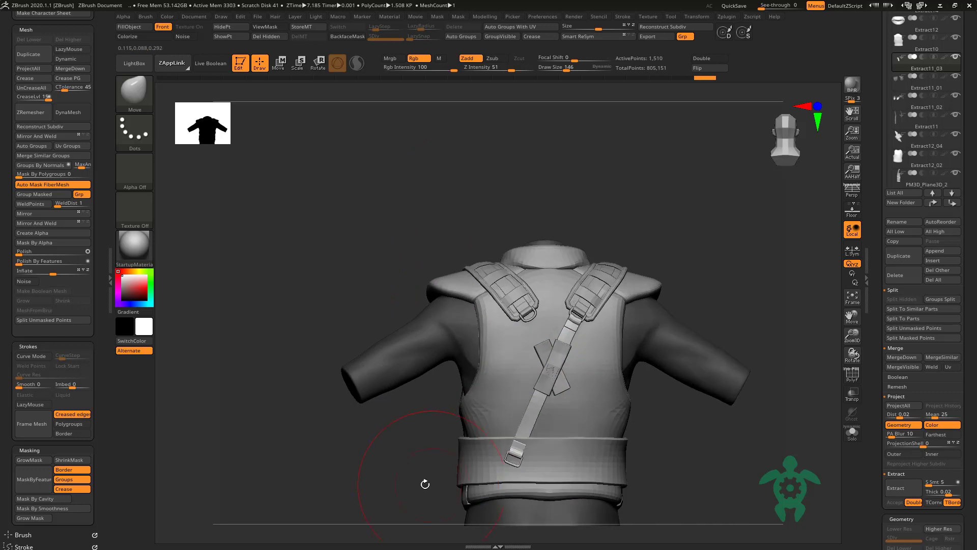
left_click_drag(536, 476, 502, 441, "ctrl+alt+shift")
left_click_drag(392, 475, 445, 458, "alt")
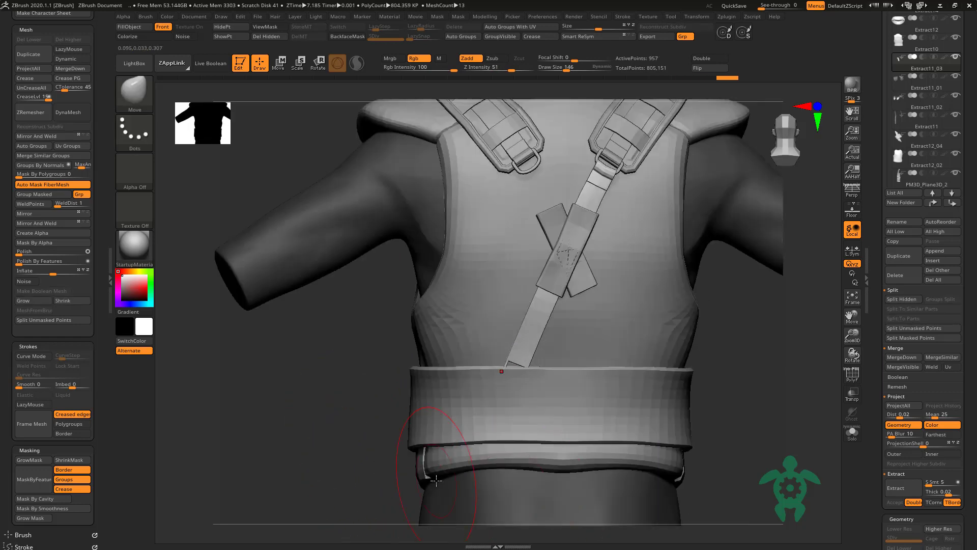
Step: Solo the buckle piece, trim and reveal its strap, then duplicate and mirror it
left_click(852, 433)
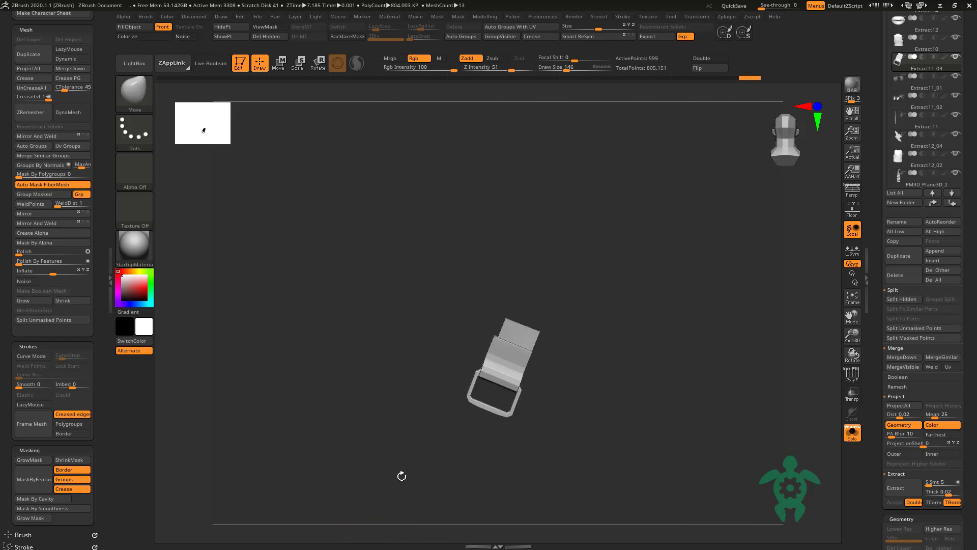
mouse_move(446, 251)
left_mouse_down("ctrl+shift")
mouse_move(535, 312)
mouse_move(432, 277)
mouse_move(158, 313)
mouse_move(267, 354)
mouse_move(298, 209)
left_mouse_up("ctrl+shift")
left_click(67, 301)
left_click(59, 301)
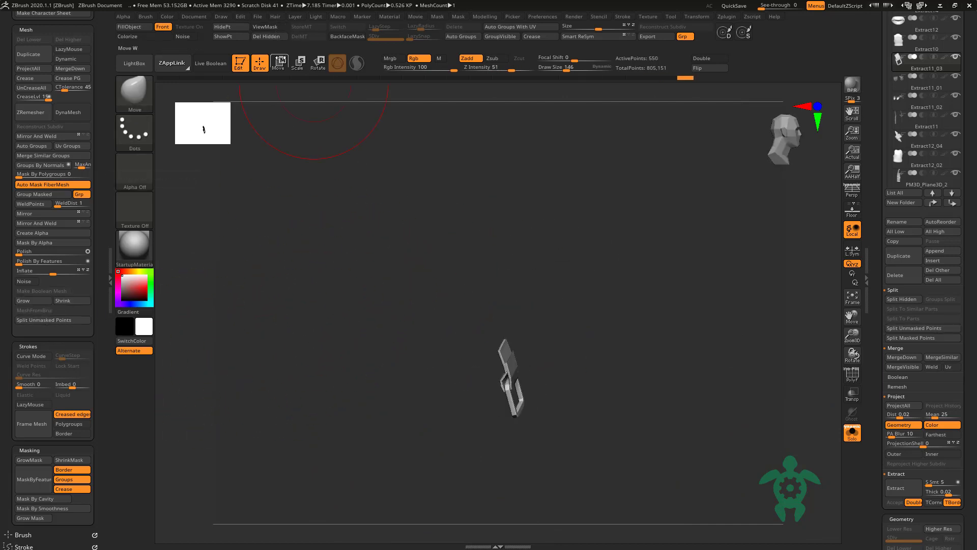
left_click(314, 84, "ctrl+shift")
left_click_drag(295, 275, 831, 352)
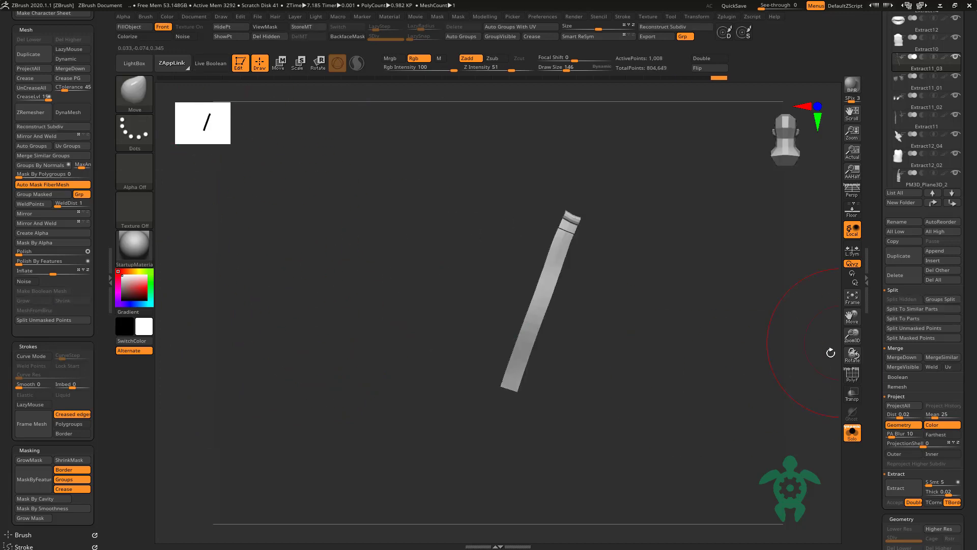
left_click(898, 255)
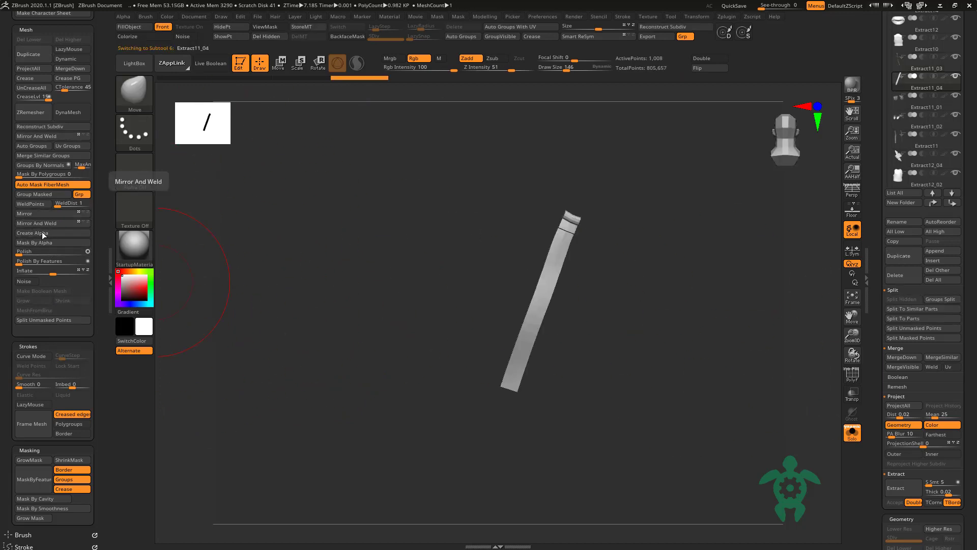
left_click(30, 213)
Step: Show the whole vest, select Extract11_03, frame the strap crossing and belt, and open the brush library
left_click(852, 433)
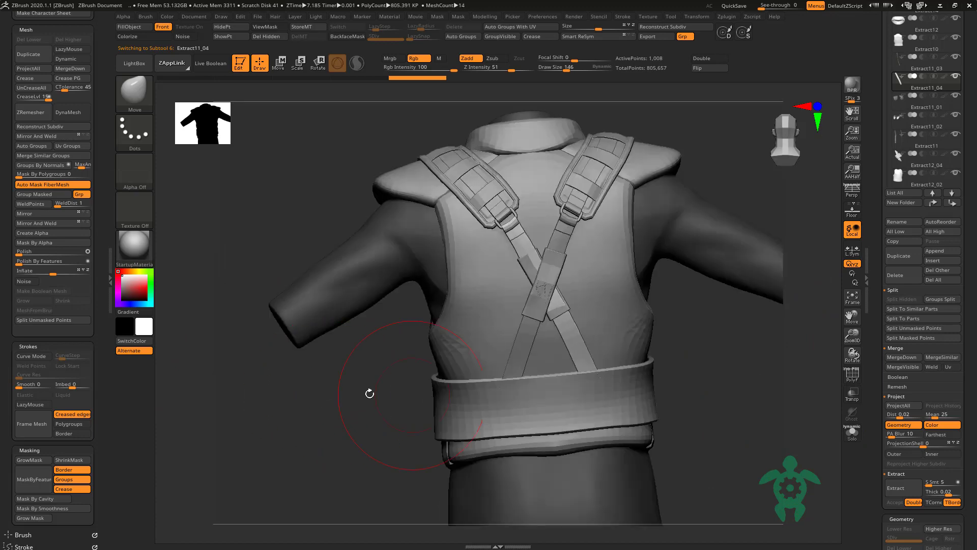
left_click_drag(814, 430, 384, 423)
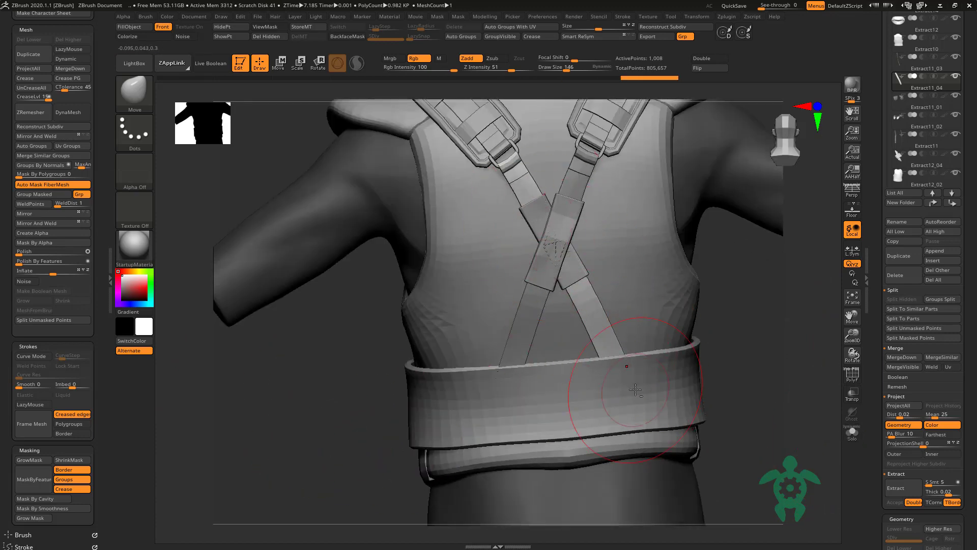
key("f")
left_click(469, 481, "alt")
key("f")
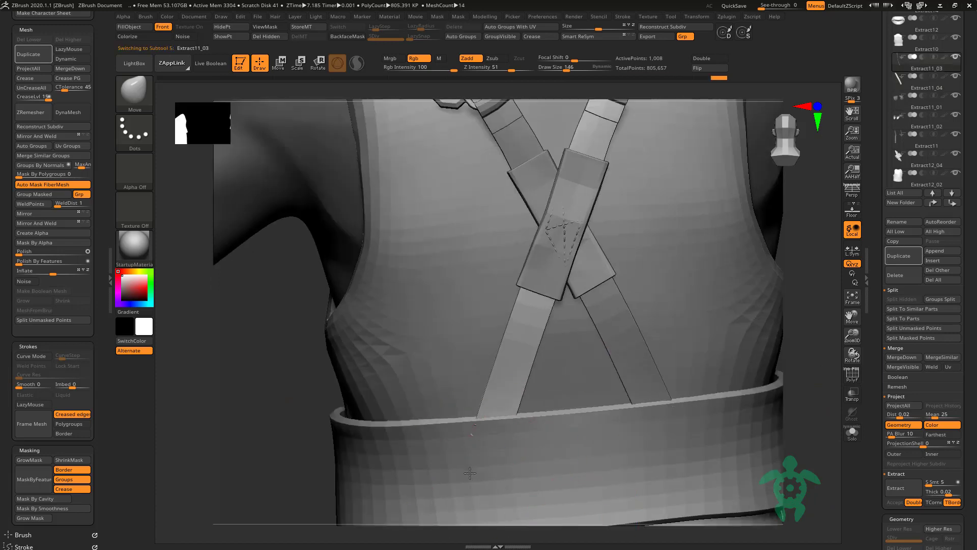
key("f")
left_click_drag(478, 456, 484, 443)
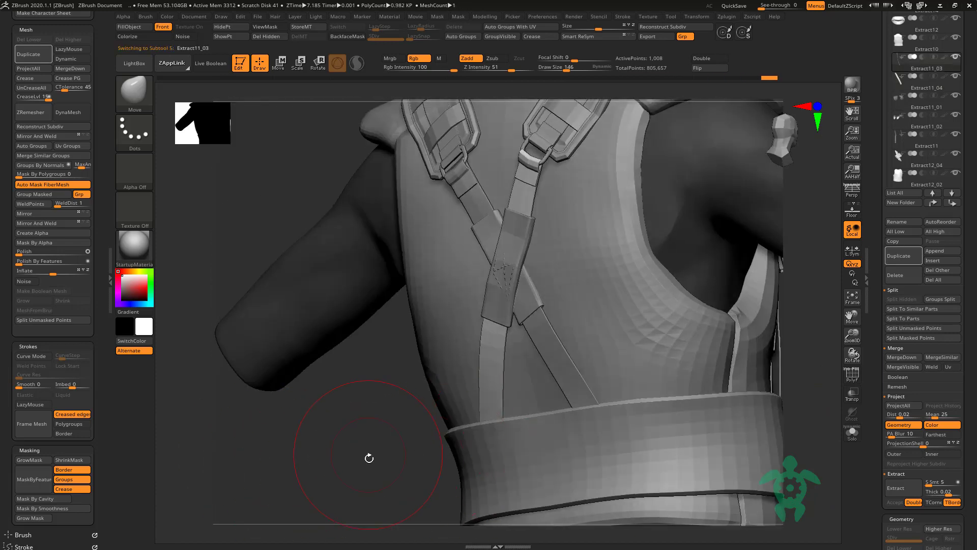
left_click_drag(369, 458, 472, 469)
key("f")
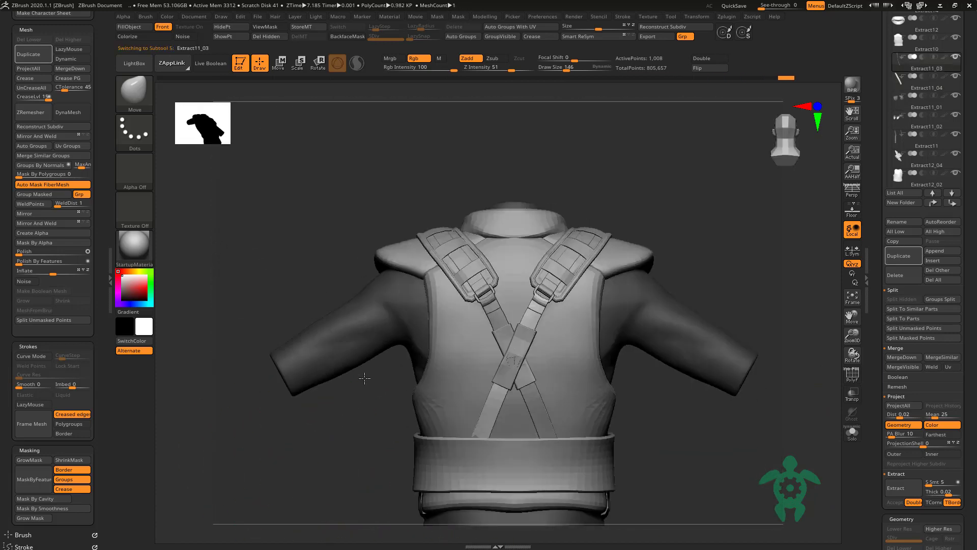
left_click_drag(286, 434, 414, 411, "alt")
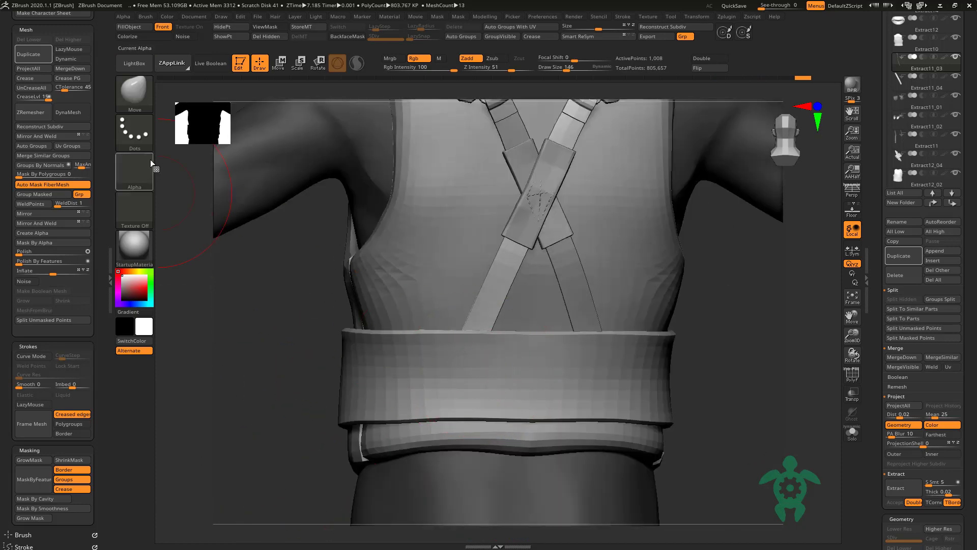
left_click(135, 91)
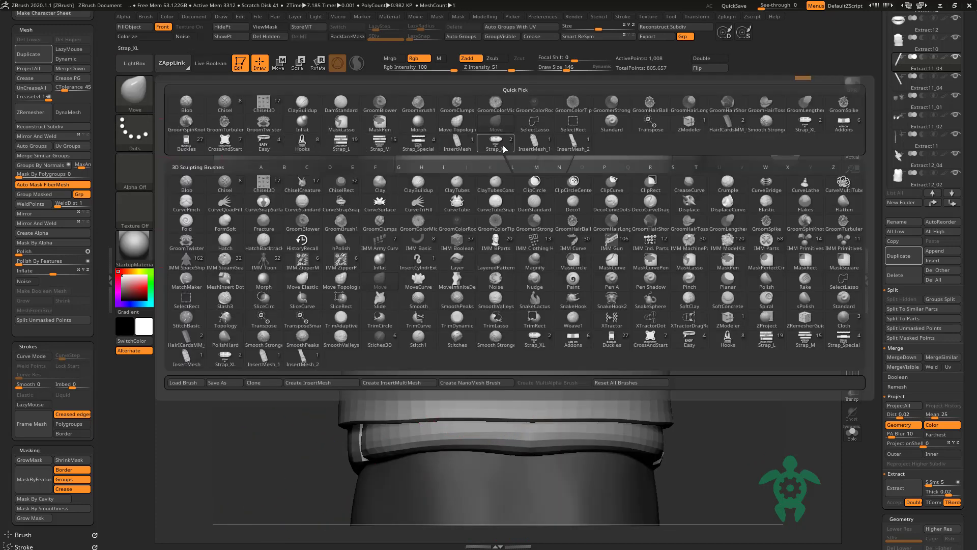
Step: Insert a CrossAndStart strap-and-buckle piece over the back belt
left_click(225, 143)
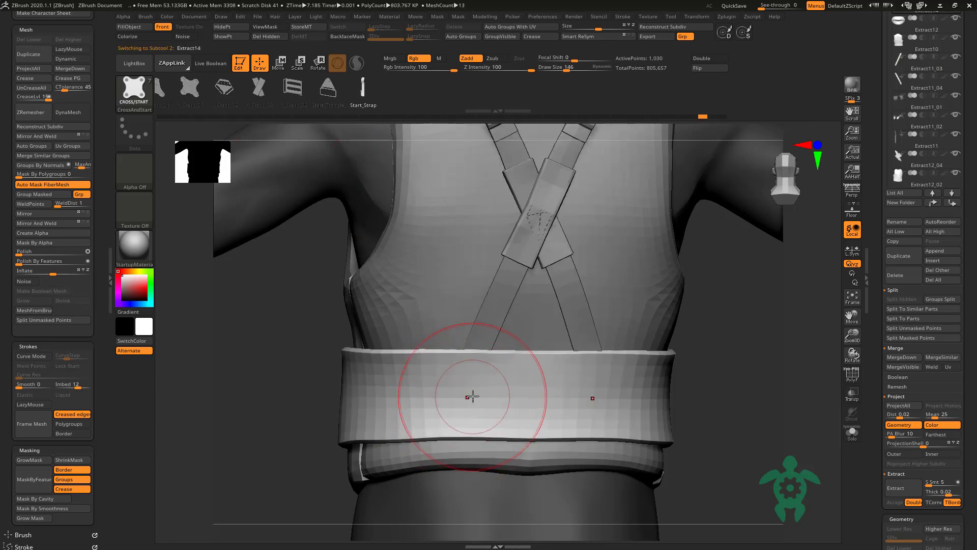
left_click_drag(470, 393, 471, 455)
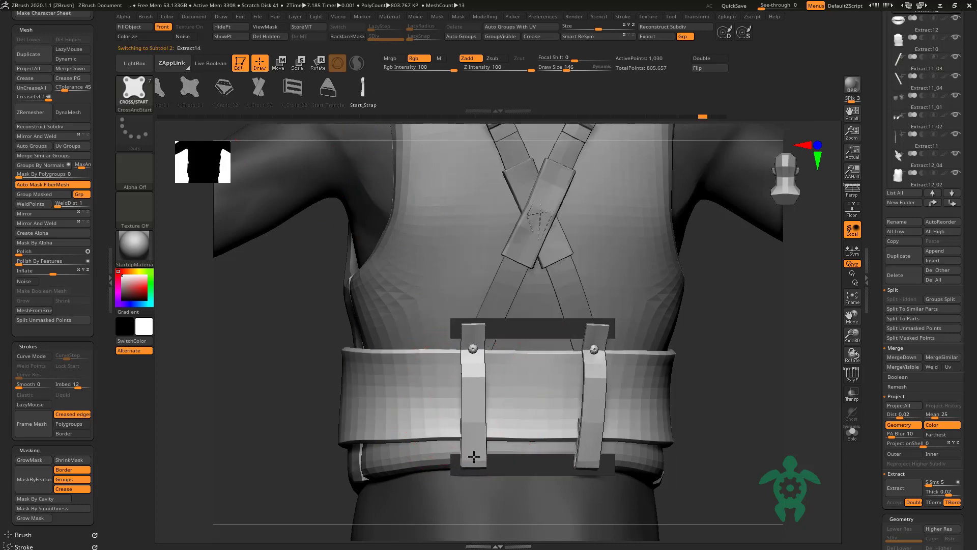
left_click_drag(316, 437, 289, 432, "shift")
left_click(279, 63)
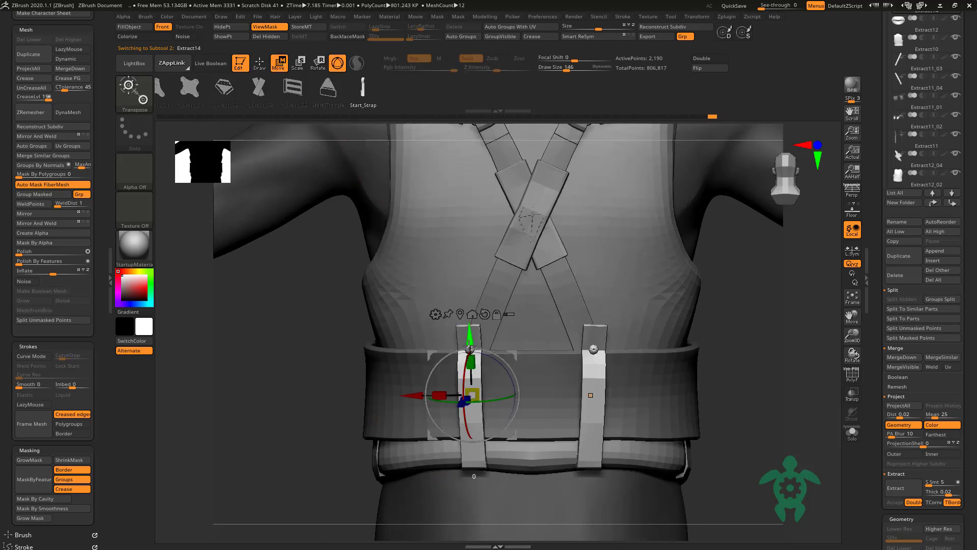
left_click_drag(356, 326, 267, 389)
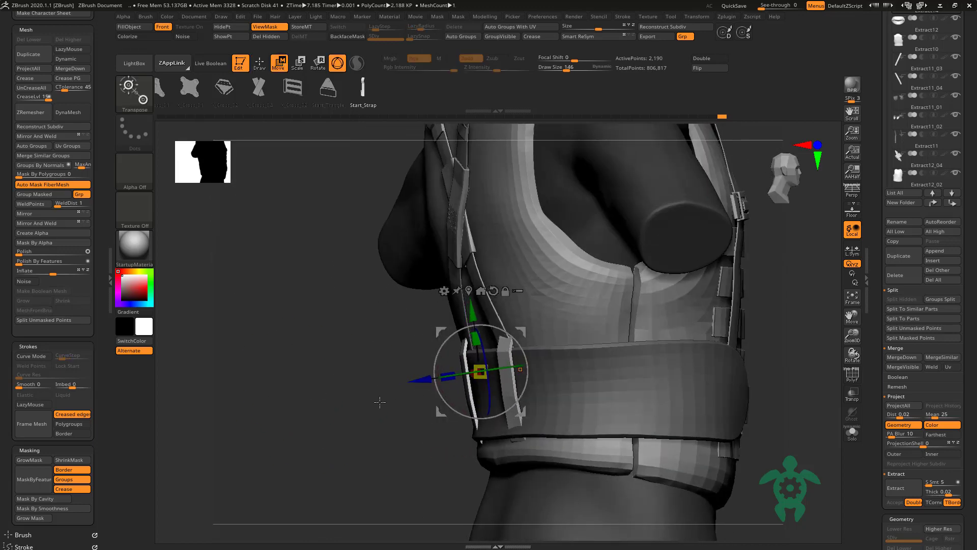
mouse_move(379, 402)
left_mouse_down("shift")
mouse_move(465, 356)
mouse_move(468, 387)
left_mouse_up("shift")
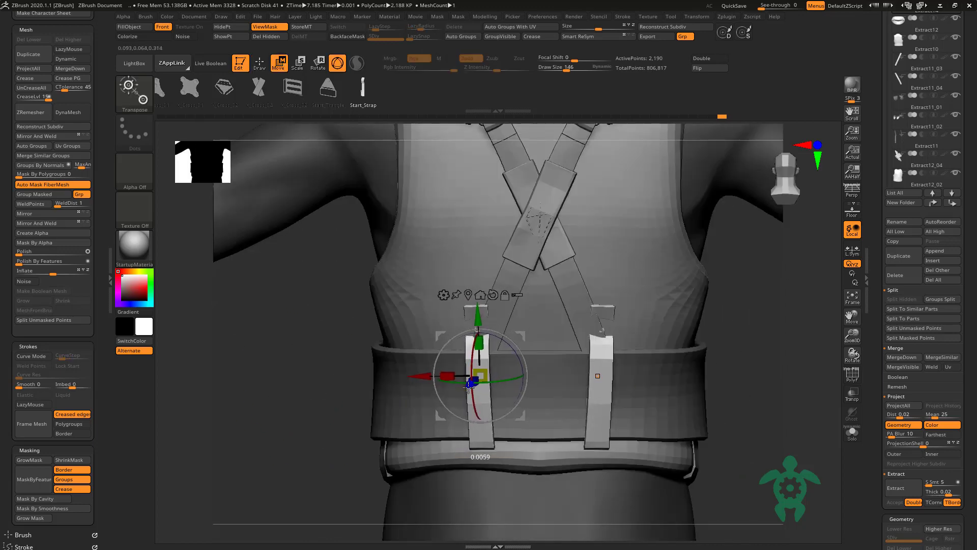
Step: Clear the belt mask and rotate both isolated straps upright facing front
left_click(305, 99)
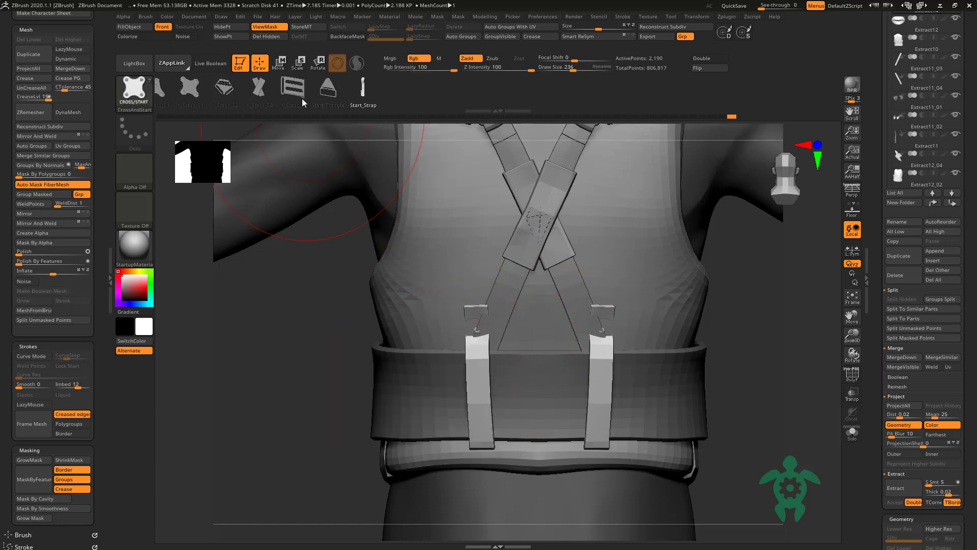
left_click_drag(351, 448, 327, 415, "ctrl")
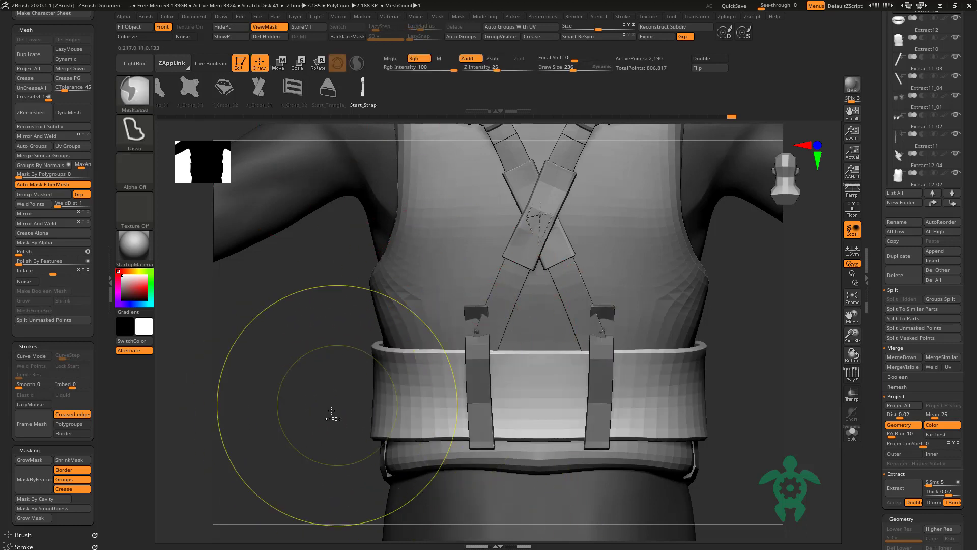
key("w")
left_click(256, 92)
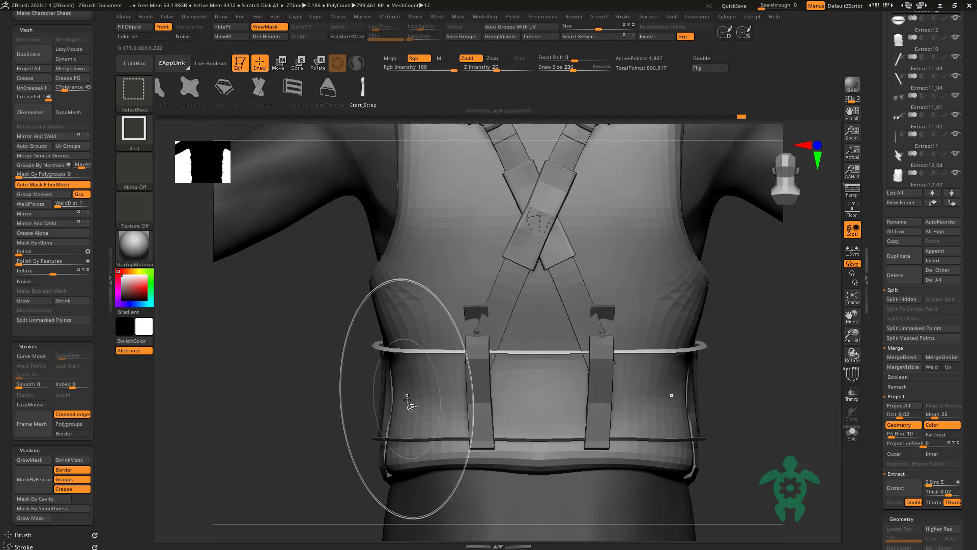
left_click(852, 432)
left_click_drag(356, 392, 339, 339)
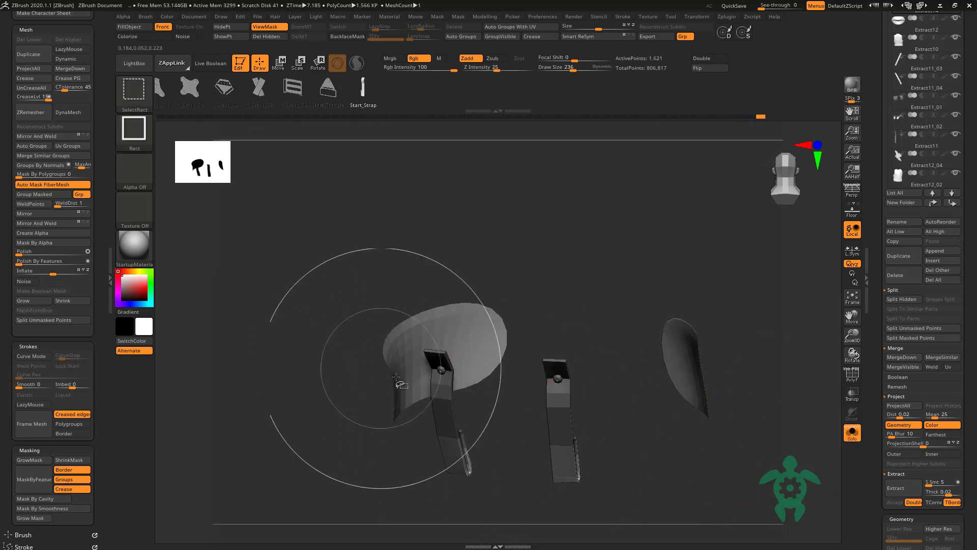
left_click(423, 352, "ctrl+shift")
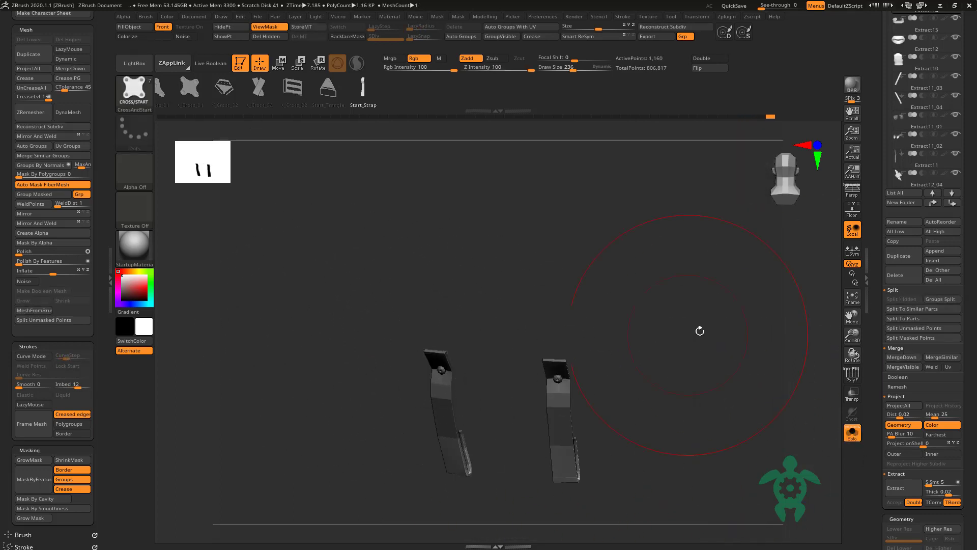
mouse_move(697, 332)
left_mouse_down()
mouse_move(735, 381)
mouse_move(728, 425)
left_mouse_up()
left_click(853, 432)
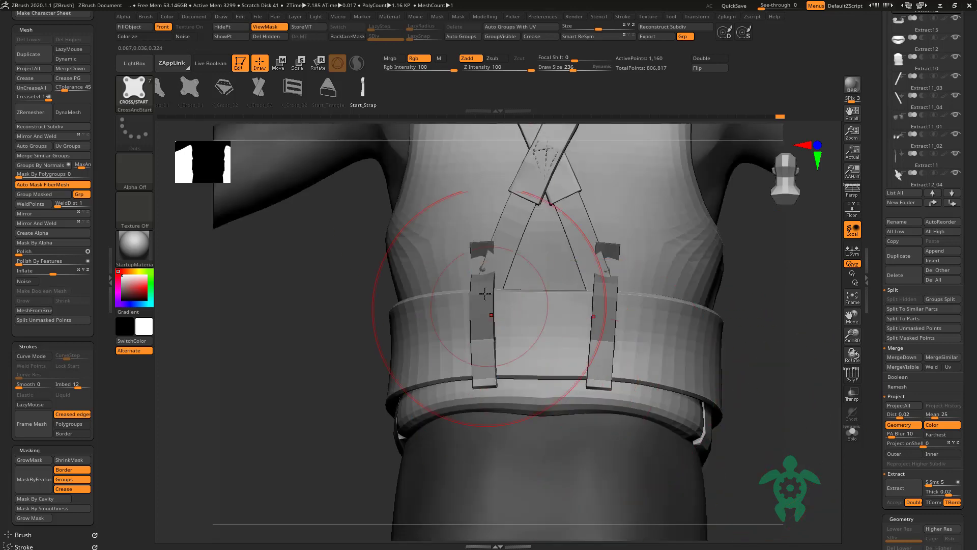
Step: Slide the strap loop into place with the gizmo and remove an extra inserted piece
left_click(280, 64)
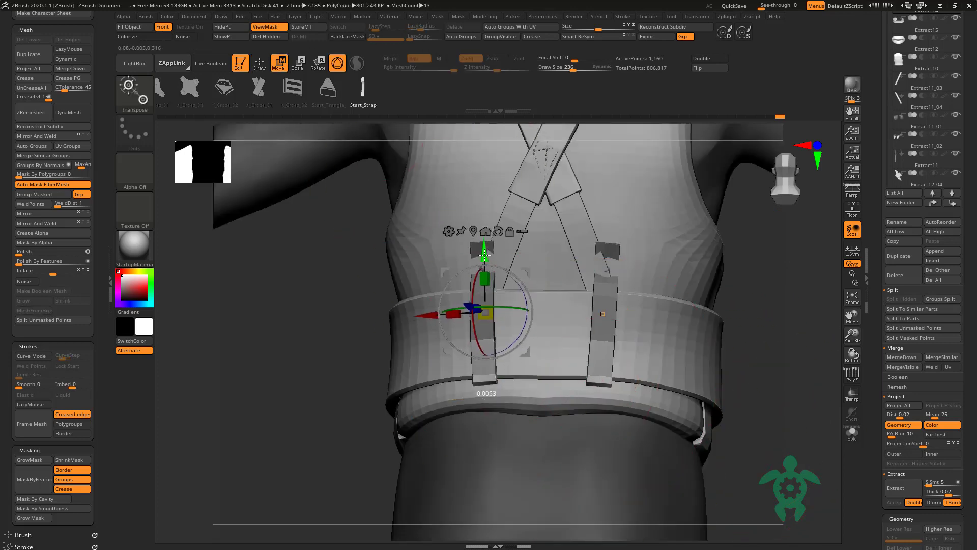
left_click_drag(488, 257, 482, 251)
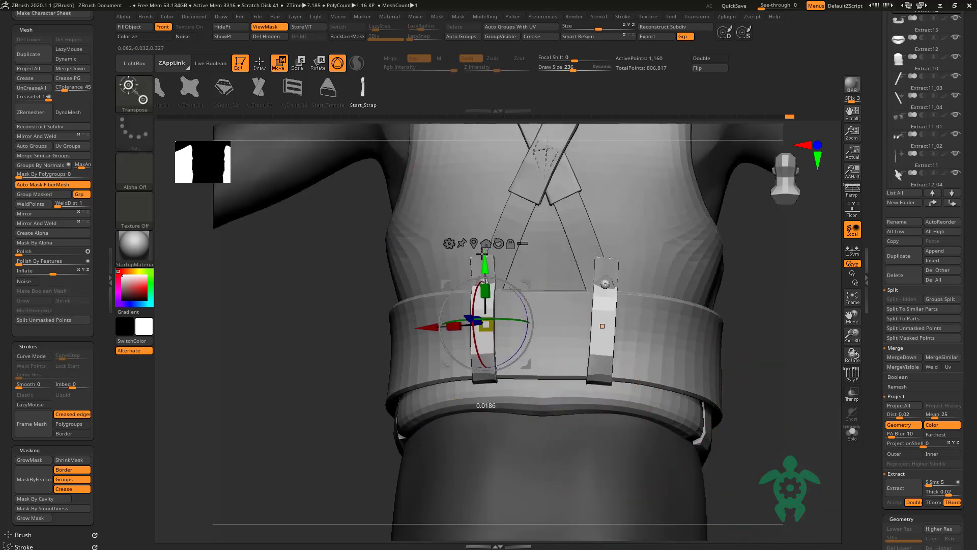
key("q")
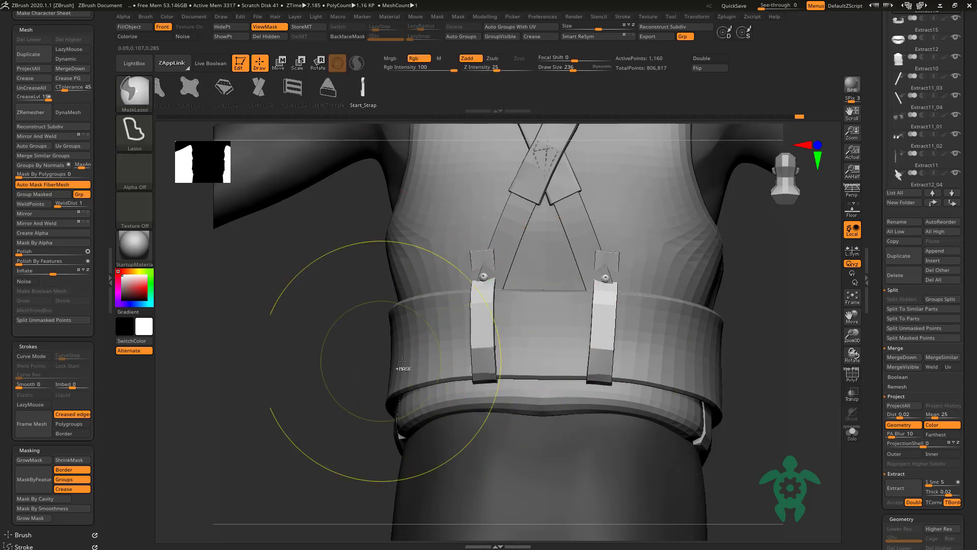
left_click(279, 65)
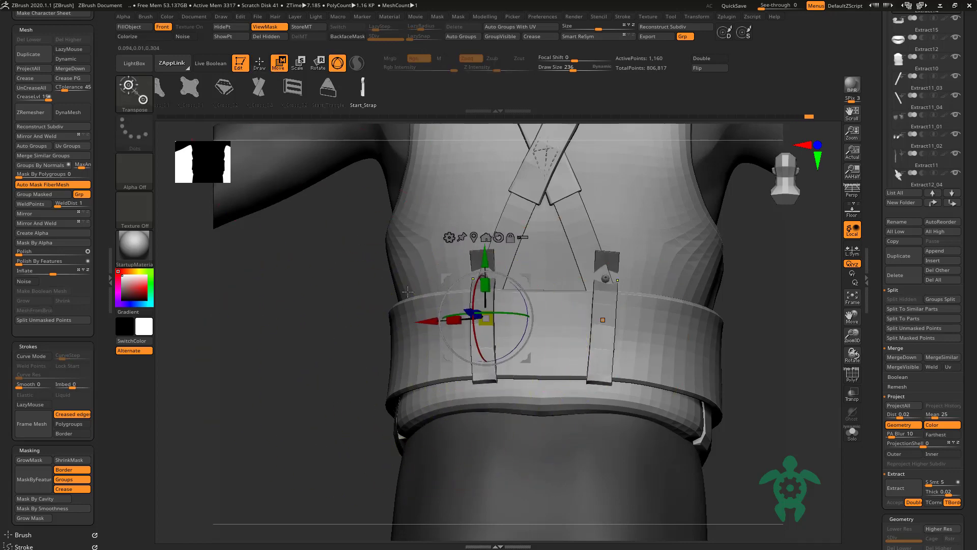
key("ctrl+z")
right_click_drag(485, 269, 425, 323)
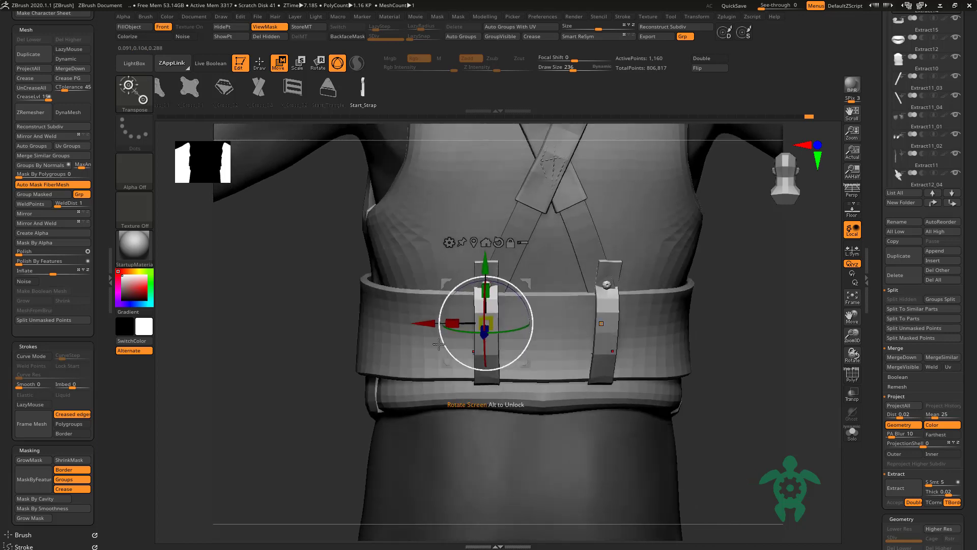
left_click_drag(427, 321, 427, 320)
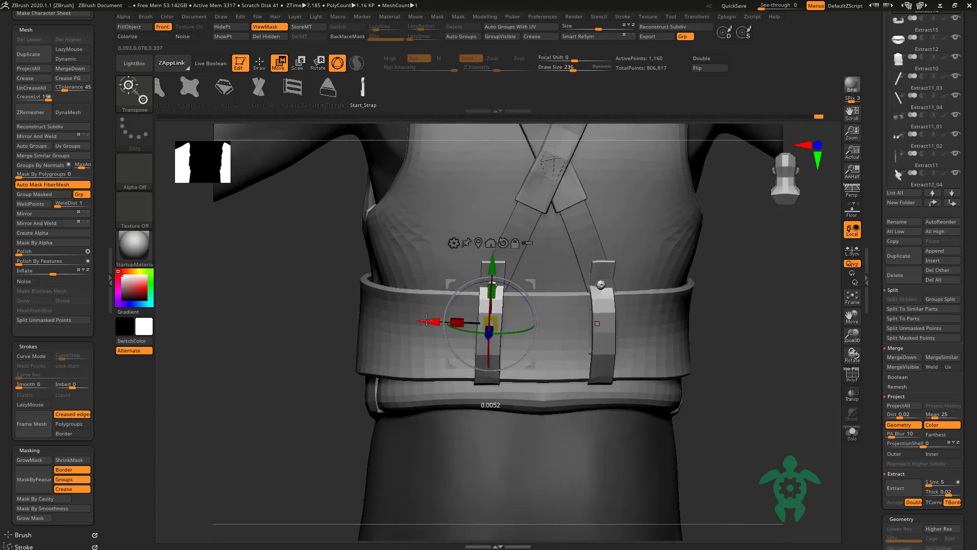
left_click_drag(346, 357, 458, 328)
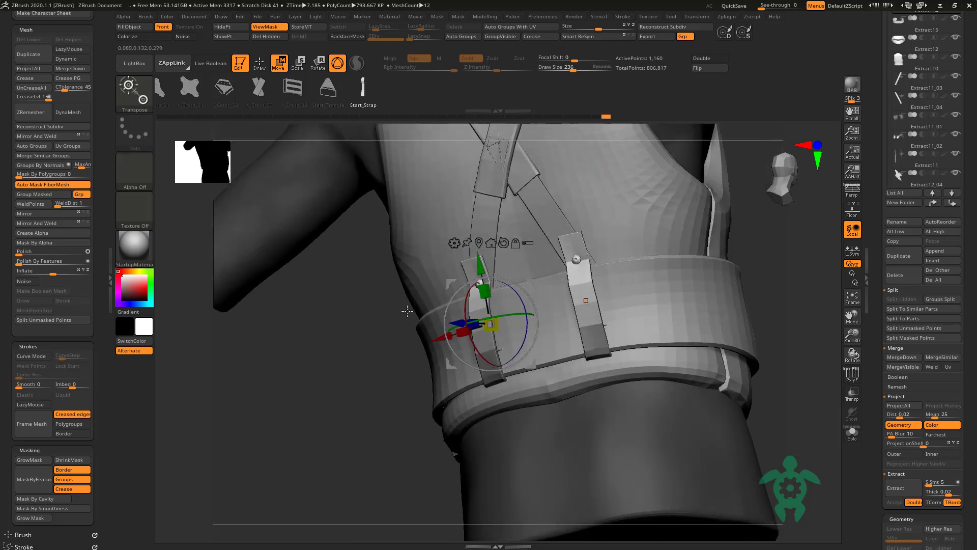
key("q")
mouse_move(323, 218)
left_mouse_down()
mouse_move(377, 375)
mouse_move(374, 430)
left_mouse_up()
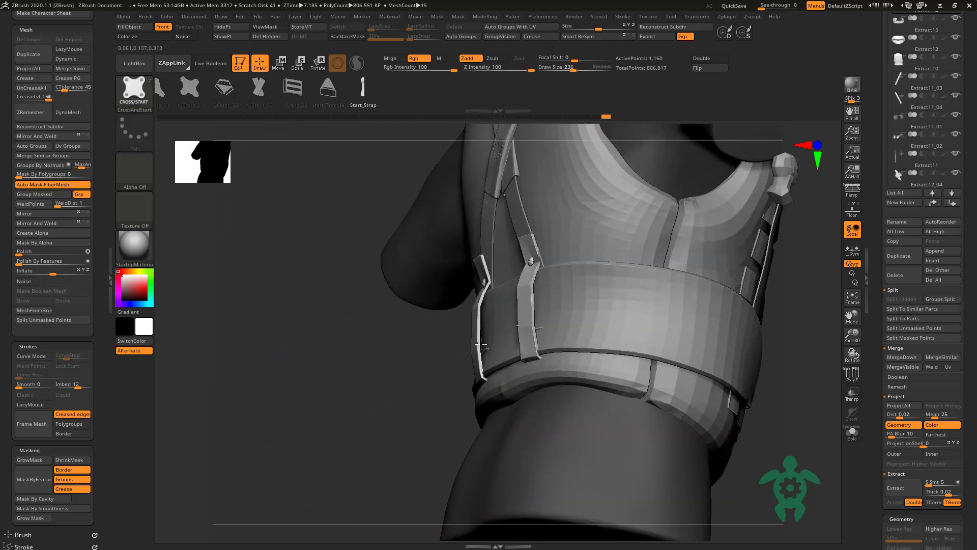
key("ctrl+z")
Step: Switch to the Move brush and shrink Draw Size to 129, then 95, then 73
key("b")
key("m")
key("v")
left_click_drag(430, 384, 463, 369)
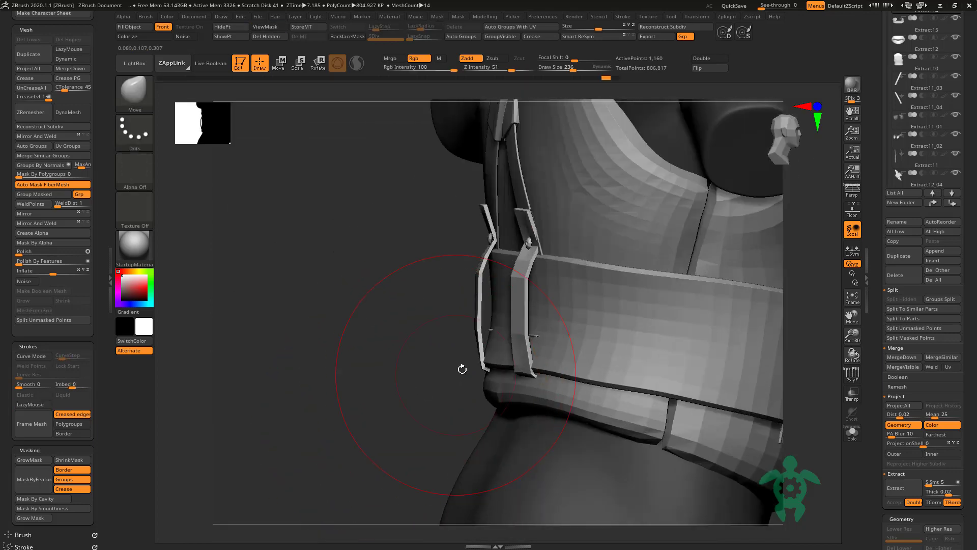
key("space")
right_click_drag(458, 356, 479, 376)
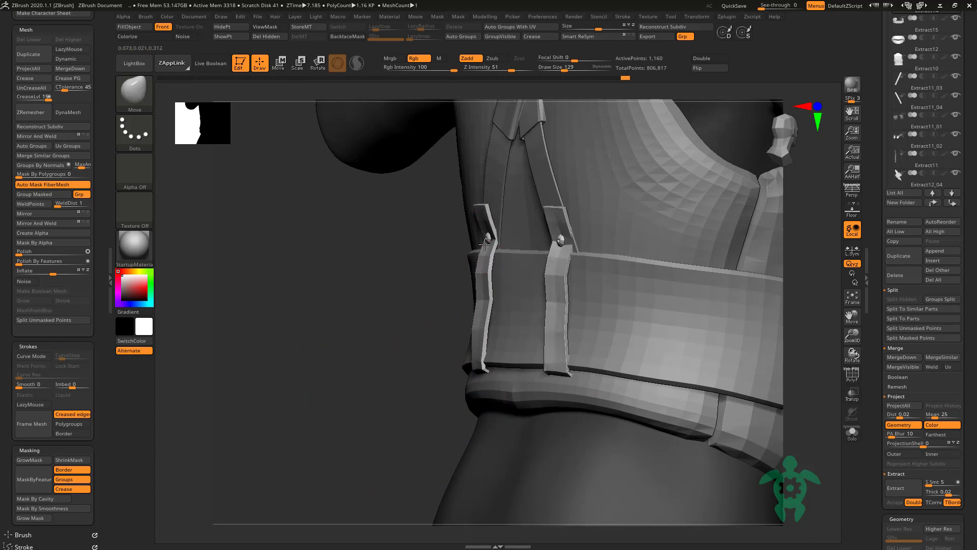
right_click_drag(485, 245, 478, 367)
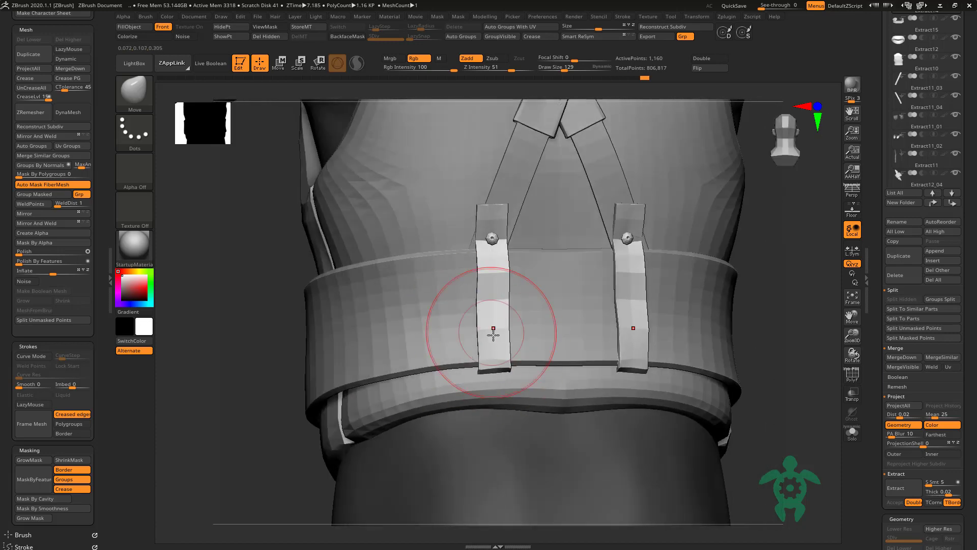
key("space")
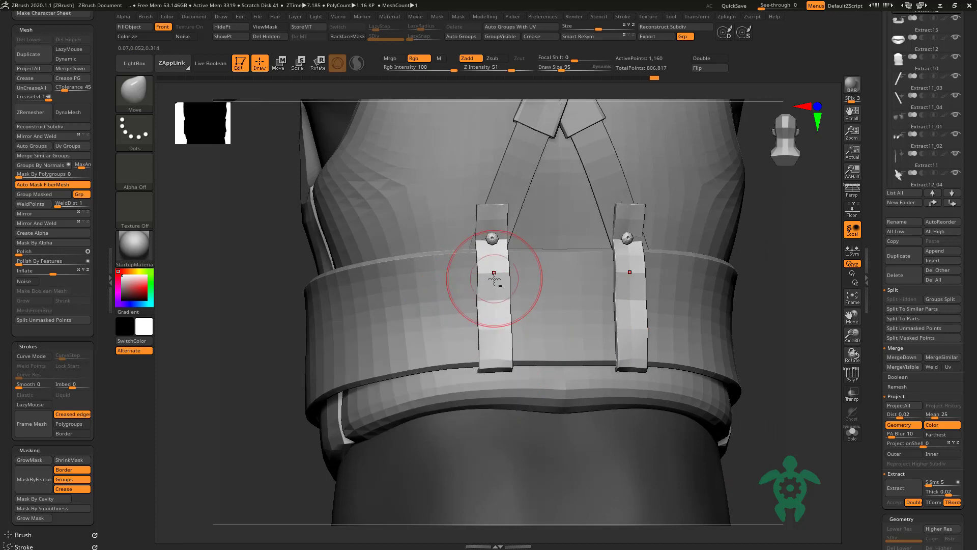
key("f")
mouse_move(244, 327)
right_mouse_down()
mouse_move(298, 405)
mouse_move(489, 336)
right_mouse_up()
key("space")
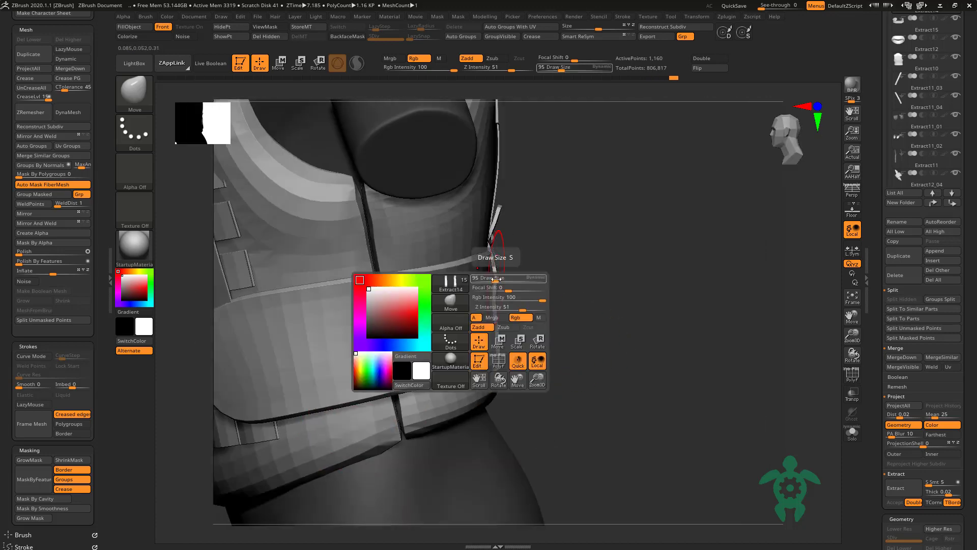
right_click_drag(523, 289, 487, 274)
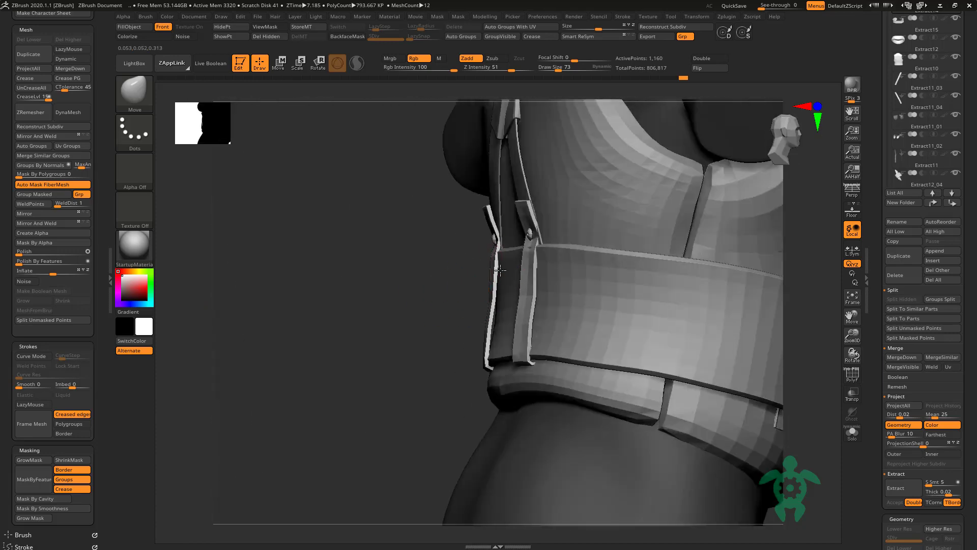
mouse_move(427, 270)
right_mouse_down()
mouse_move(555, 271)
mouse_move(369, 294)
mouse_move(371, 369)
mouse_move(574, 283)
right_mouse_up()
key("f")
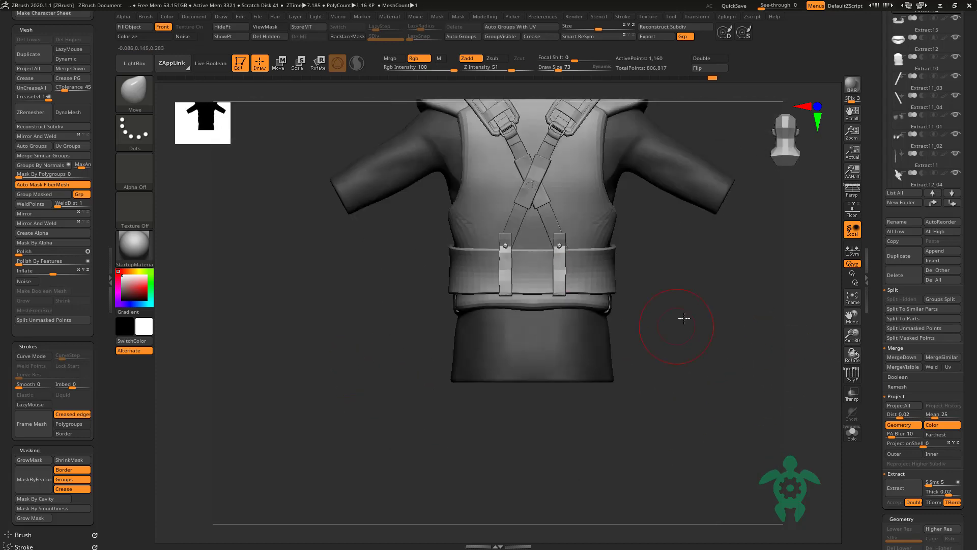
mouse_move(682, 319)
right_mouse_down()
mouse_move(661, 428)
mouse_move(648, 414)
mouse_move(559, 423)
mouse_move(631, 351)
mouse_move(813, 388)
mouse_move(303, 416)
mouse_move(340, 217)
right_mouse_up()
left_click(585, 346, "alt")
key("shift+f")
mouse_move(255, 174)
right_mouse_down()
mouse_move(283, 222)
mouse_move(233, 270)
mouse_move(216, 316)
mouse_move(316, 327)
mouse_move(305, 283)
right_mouse_up()
key("bracketright")
key("bracketright")
key("bracketright")
key("bracketright")
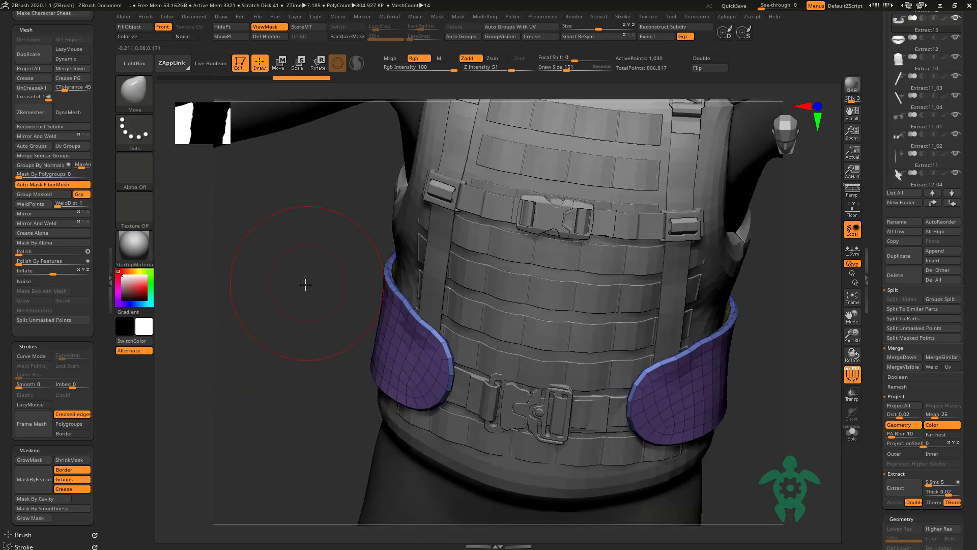
key("space")
left_click_drag(356, 277, 387, 276)
mouse_move(335, 246)
right_mouse_down()
mouse_move(316, 234)
mouse_move(433, 264)
mouse_move(344, 380)
mouse_move(375, 286)
mouse_move(438, 347)
right_mouse_up()
key("space")
mouse_move(585, 332)
left_mouse_down()
mouse_move(564, 332)
mouse_move(586, 348)
left_mouse_up()
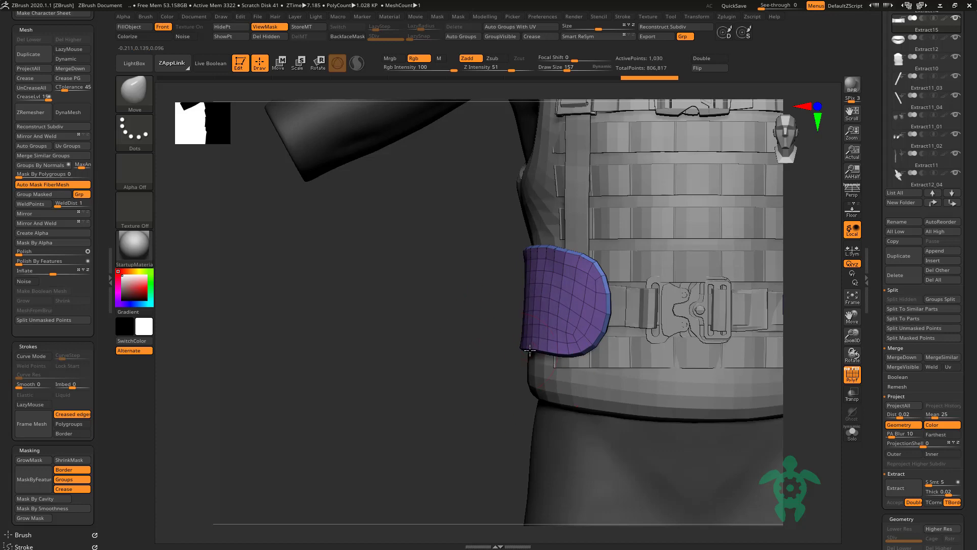
right_click_drag(529, 350, 516, 349)
right_click_drag(543, 302, 469, 363)
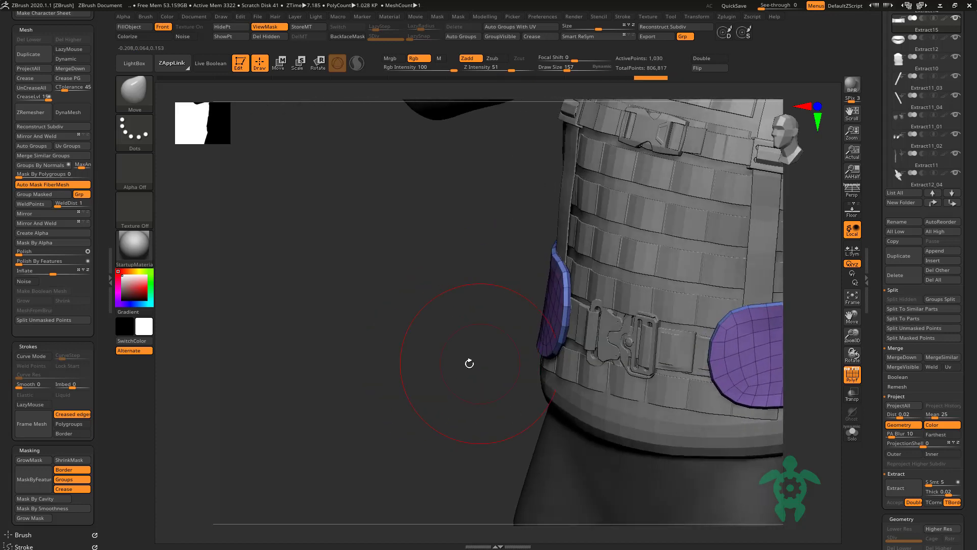
right_click_drag(522, 316, 480, 301)
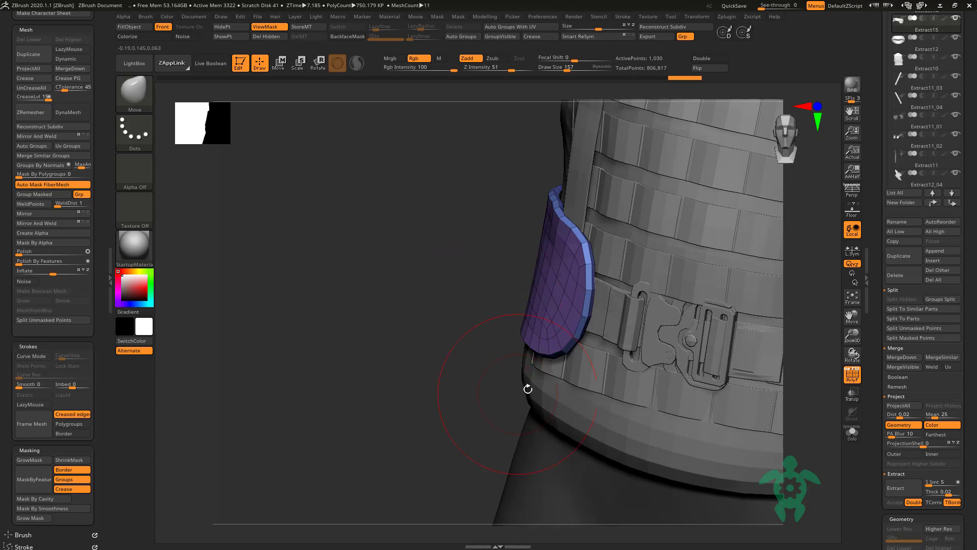
mouse_move(528, 388)
right_mouse_down()
mouse_move(377, 271)
mouse_move(365, 284)
mouse_move(352, 188)
mouse_move(374, 243)
mouse_move(527, 304)
right_mouse_up()
right_click_drag(397, 303, 267, 248)
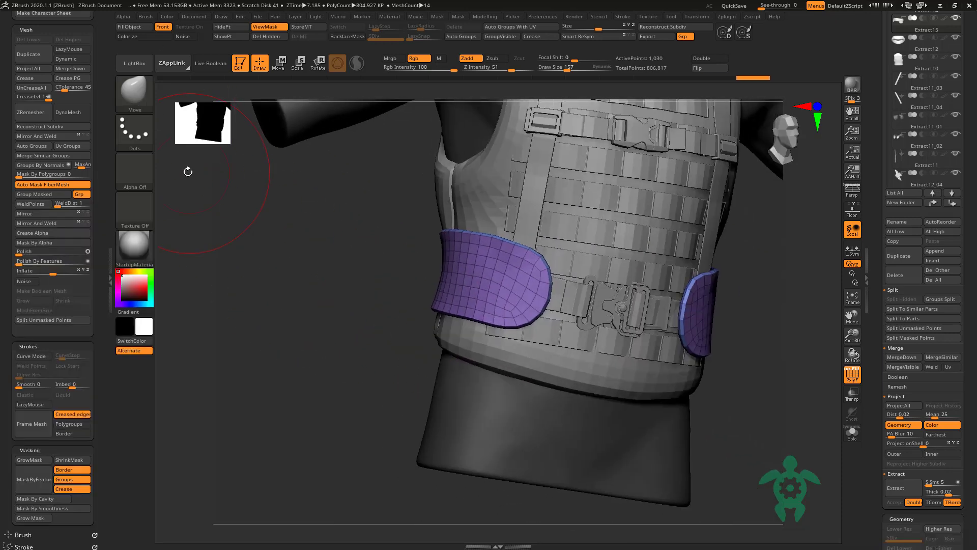
mouse_move(188, 171)
right_mouse_down()
mouse_move(349, 290)
mouse_move(726, 293)
mouse_move(458, 359)
right_mouse_up()
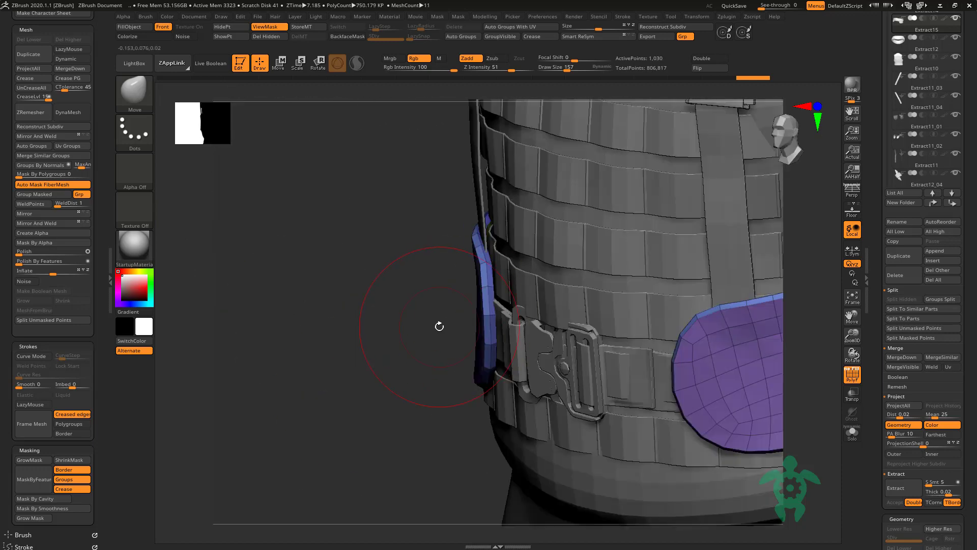
key("b")
key("z")
key("m")
Step: Crease the complete edge loop around the strap panel with ZModeler
left_click(488, 371)
right_click_drag(349, 279, 478, 327)
right_click(512, 294)
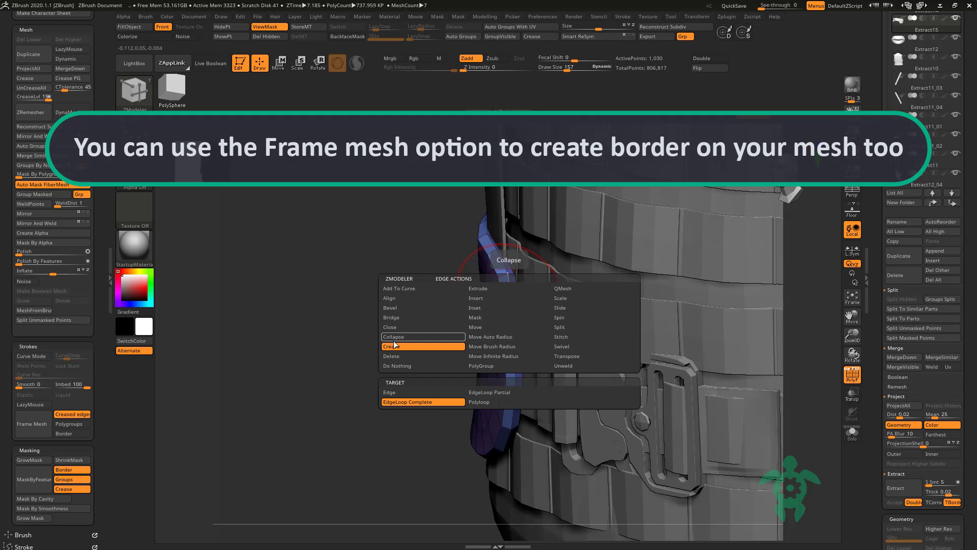
left_click(434, 401)
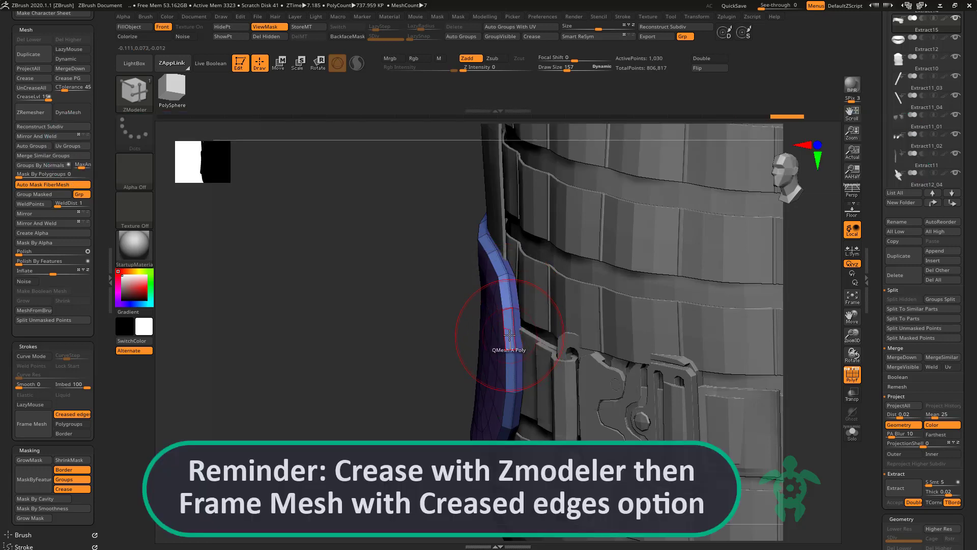
Step: Draw a Border trim along the strap edge with a smaller Strap_Special brush
key("b")
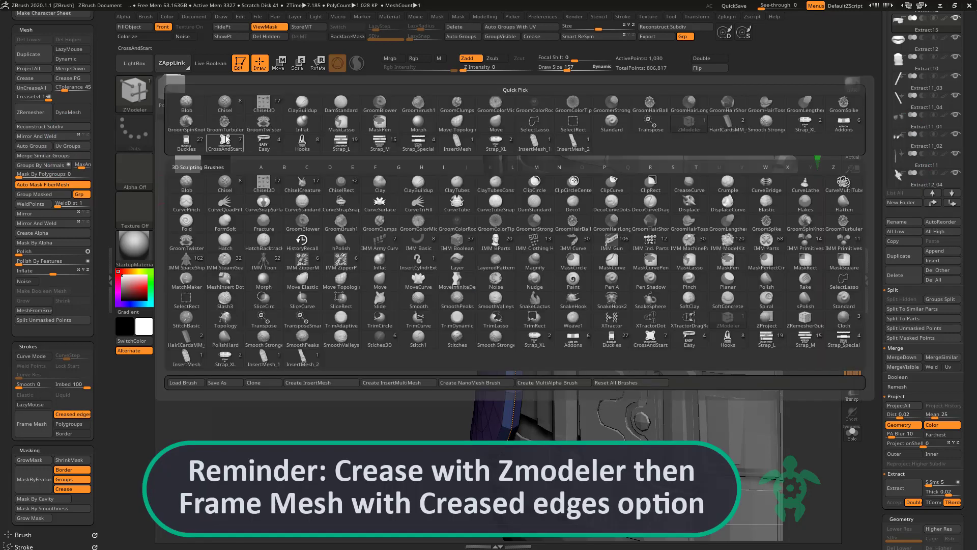
left_click(268, 148)
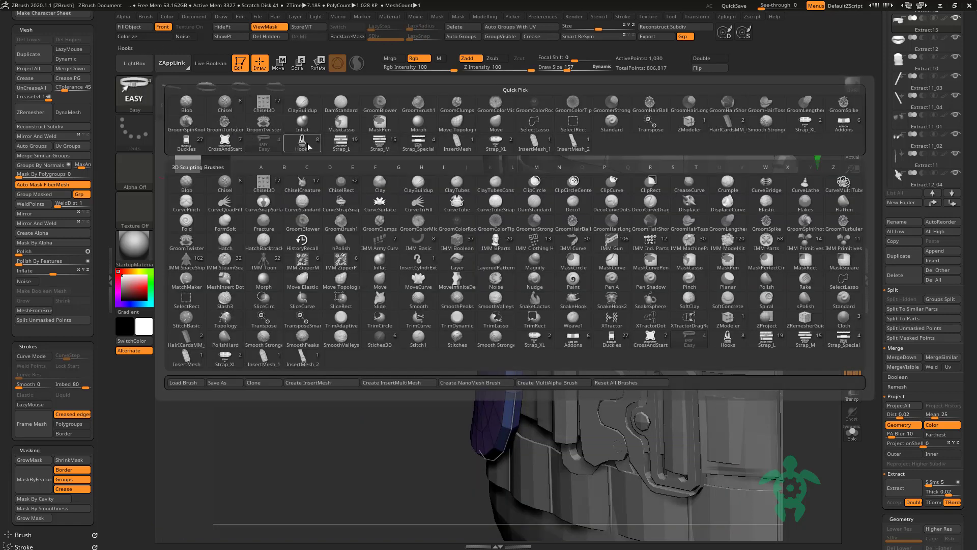
left_click(218, 151)
key("b")
left_click(418, 143)
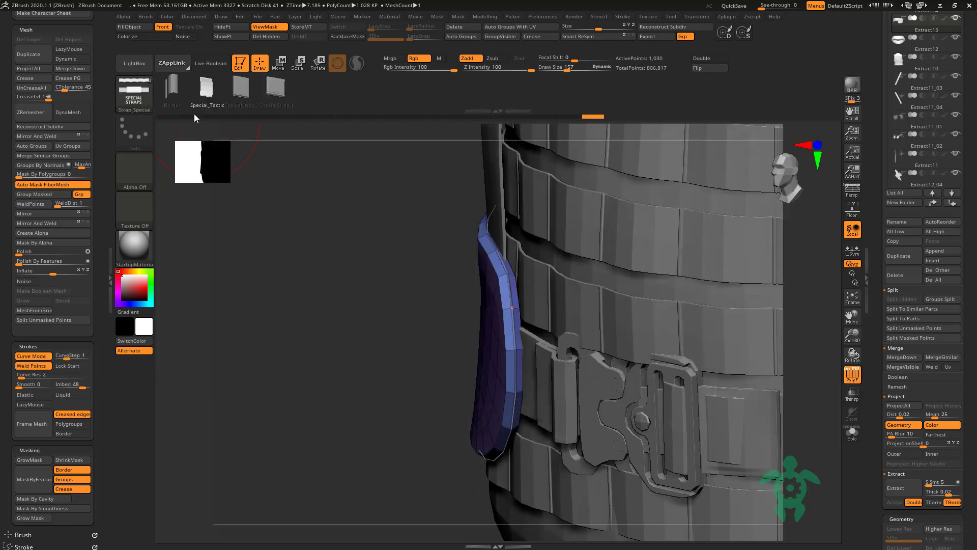
key("space")
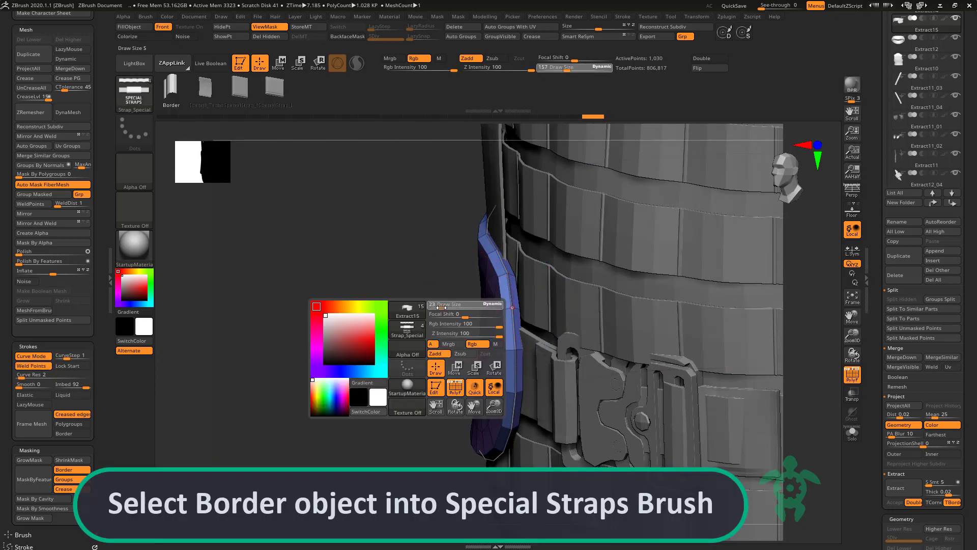
left_click(510, 297)
key("space")
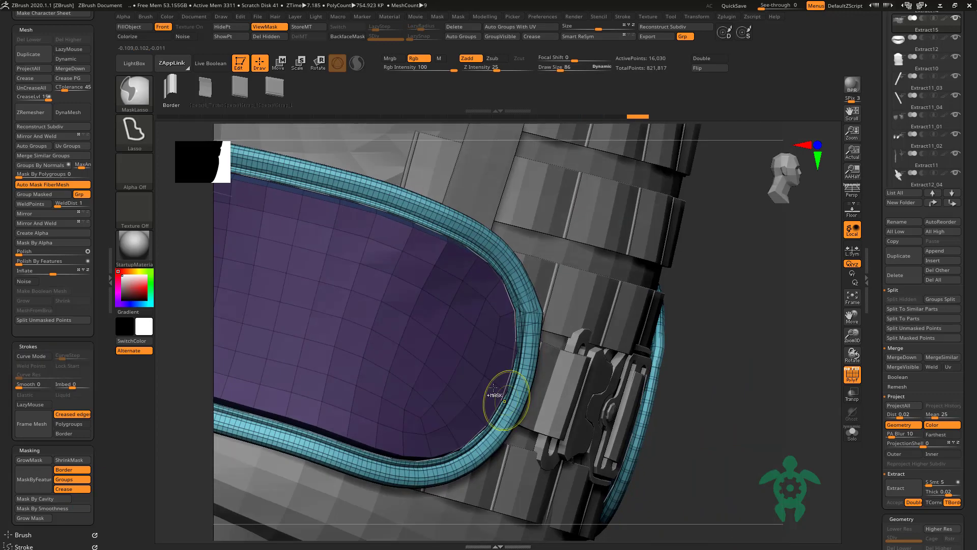
Step: Undo and redo through the history to retry the border trim
mouse_move(502, 392)
left_mouse_down()
mouse_move(707, 433)
mouse_move(666, 395)
mouse_move(447, 327)
mouse_move(266, 356)
mouse_move(556, 361)
mouse_move(585, 322)
mouse_move(243, 317)
mouse_move(509, 349)
left_mouse_up()
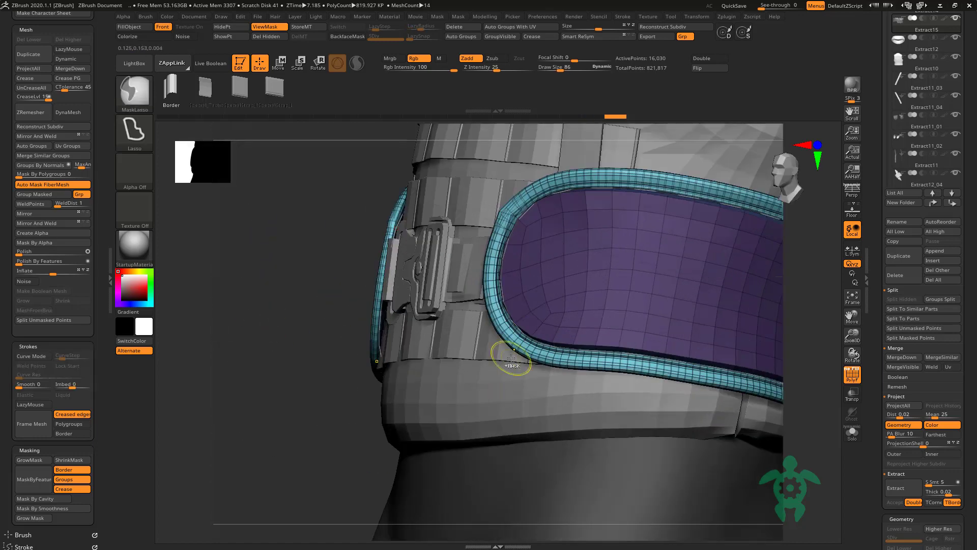
key("ctrl+z")
key("ctrl+z")
key("ctrl+z")
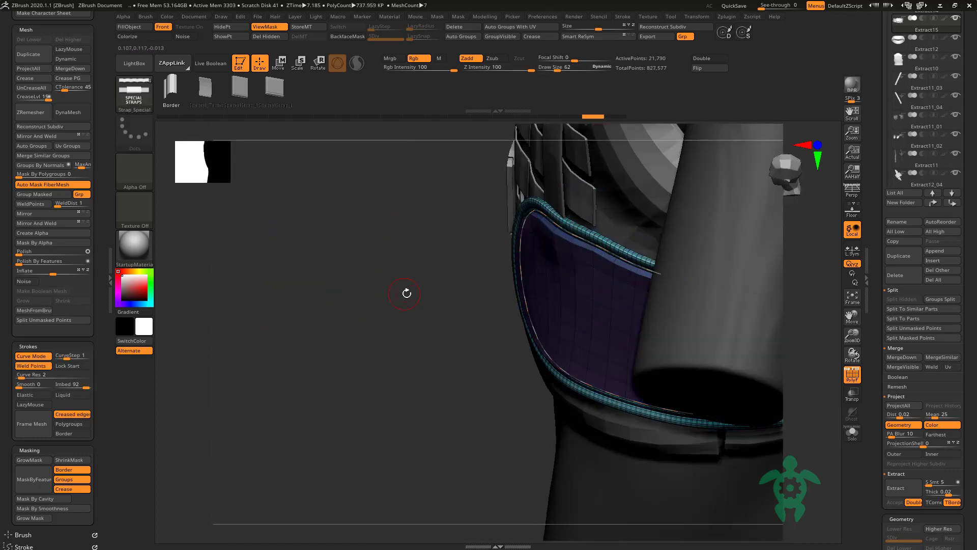
key("ctrl+z")
key("space")
key("ctrl+shift+z")
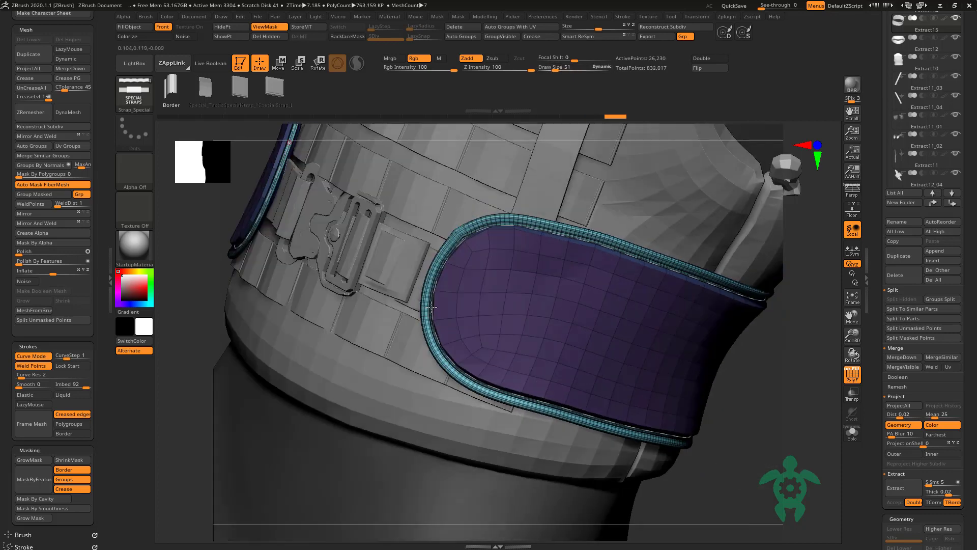
key("ctrl+shift+z")
key("ctrl+shift+z")
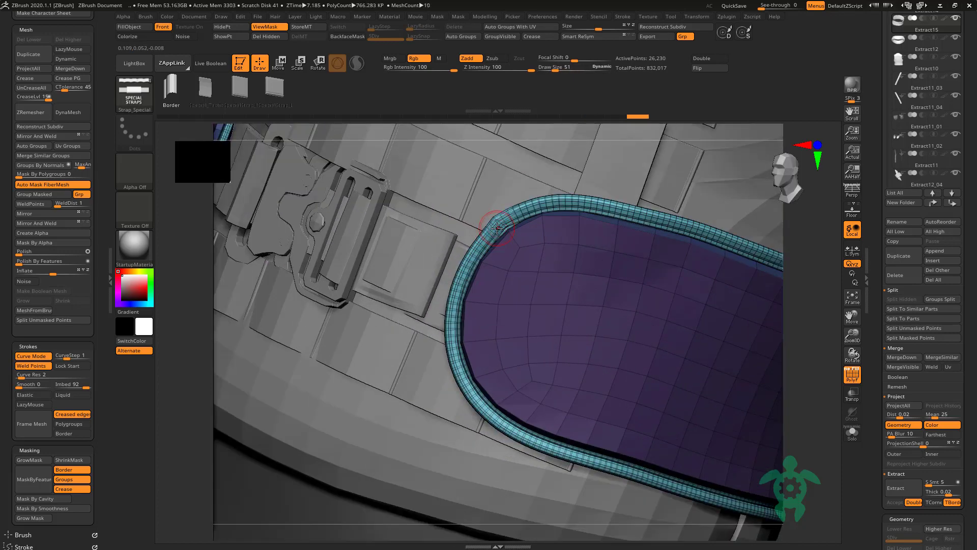
key("ctrl+z")
key("b")
key("m")
key("v")
key("ctrl+z")
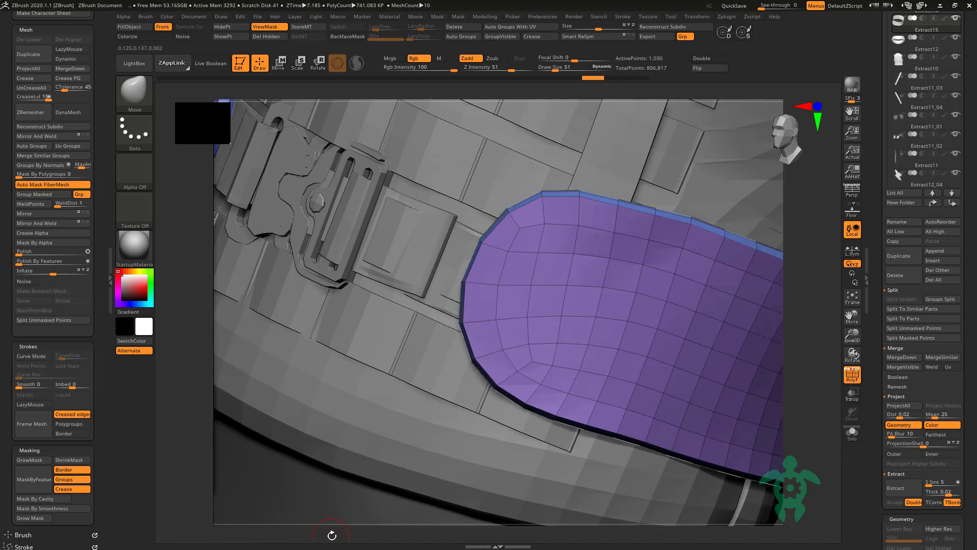
key("ctrl+shift+z")
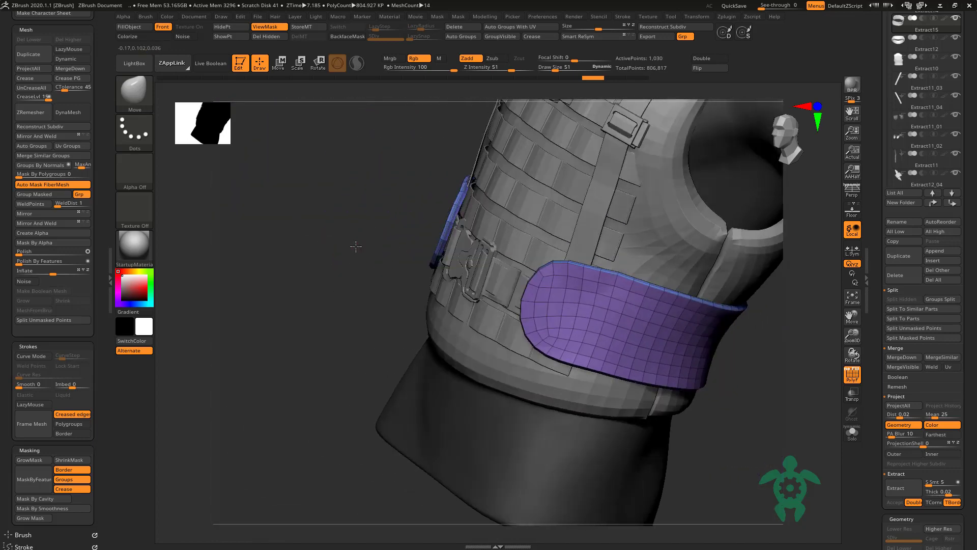
Step: Reapply the Strap_Special Border trim on both side strap panels
right_click_drag(364, 235, 541, 267)
right_click_drag(401, 278, 541, 294)
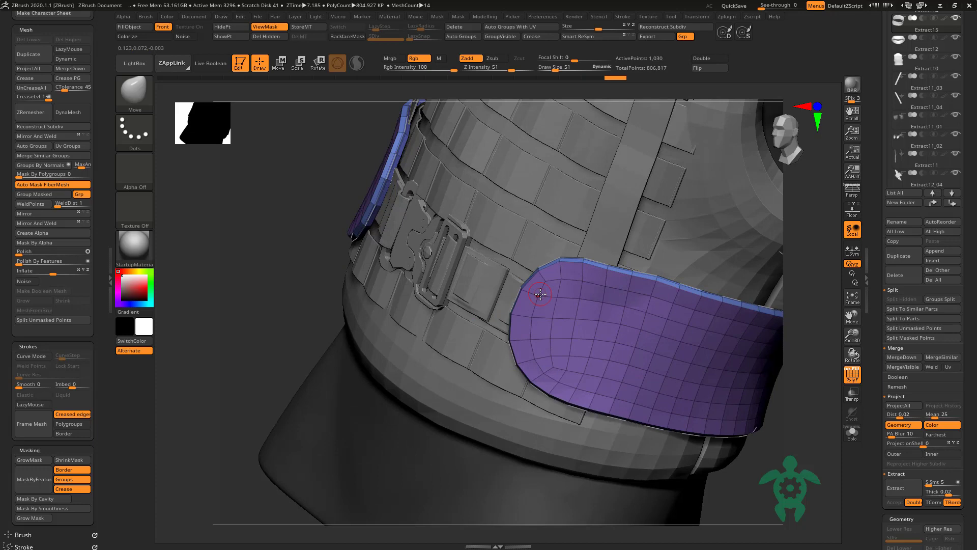
left_click(145, 105)
left_click(416, 146)
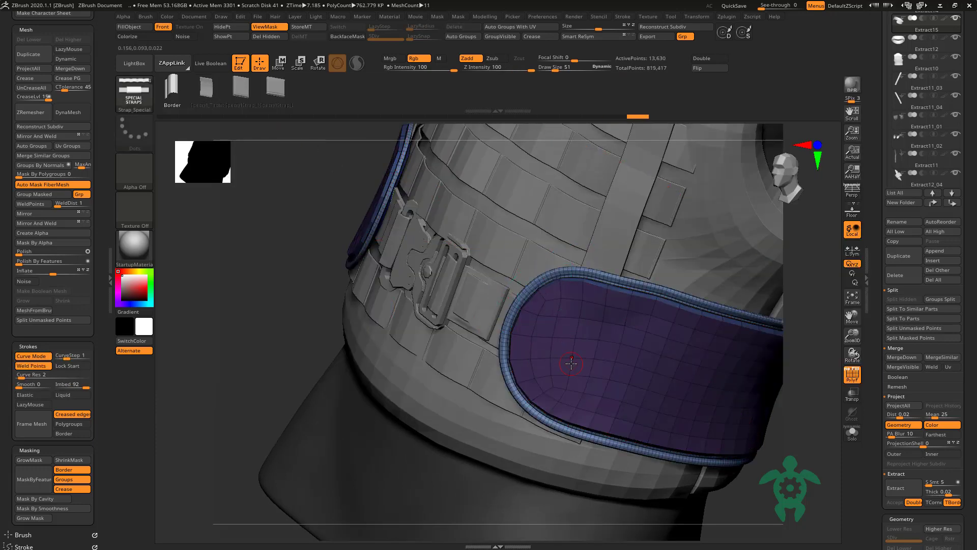
left_click_drag(277, 242, 285, 303)
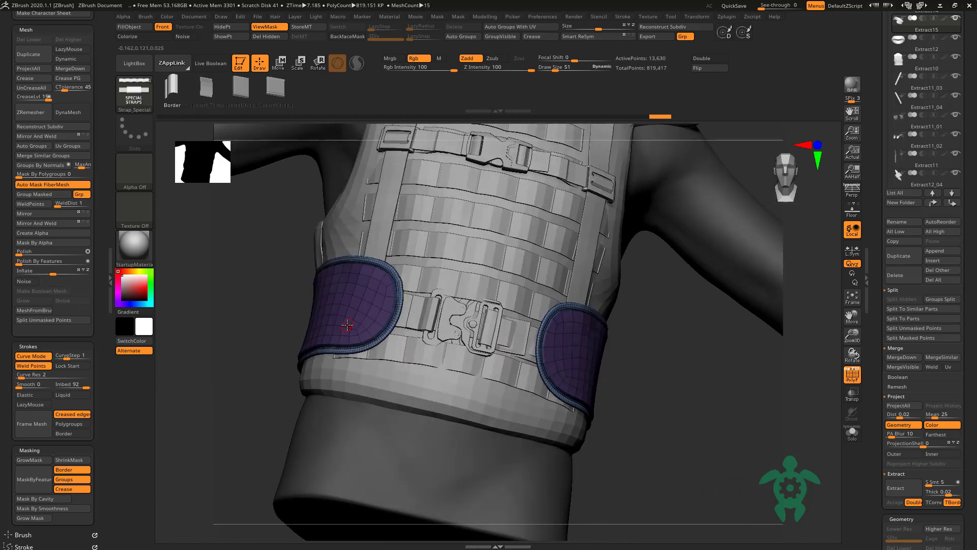
left_click_drag(329, 374, 369, 213)
key("b")
key("m")
key("v")
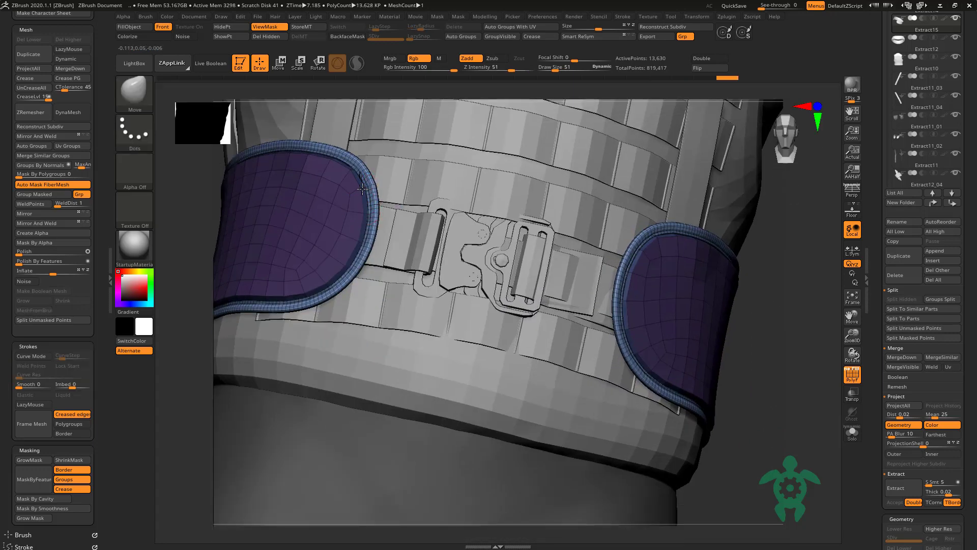
Step: Turn off polygroup colours and smooth the trim beside the buckle
key("shift+f")
right_click_drag(774, 409, 631, 362, "ctrl")
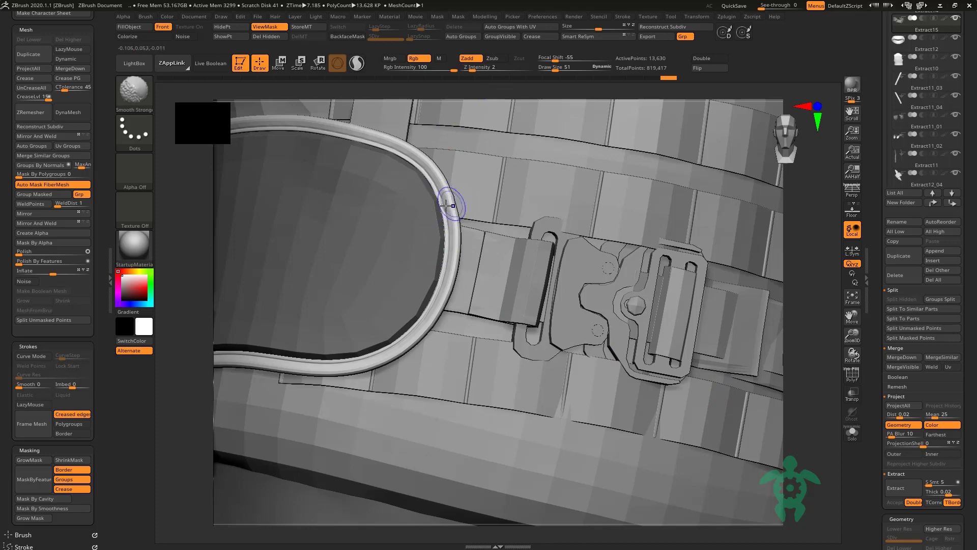
key("shift")
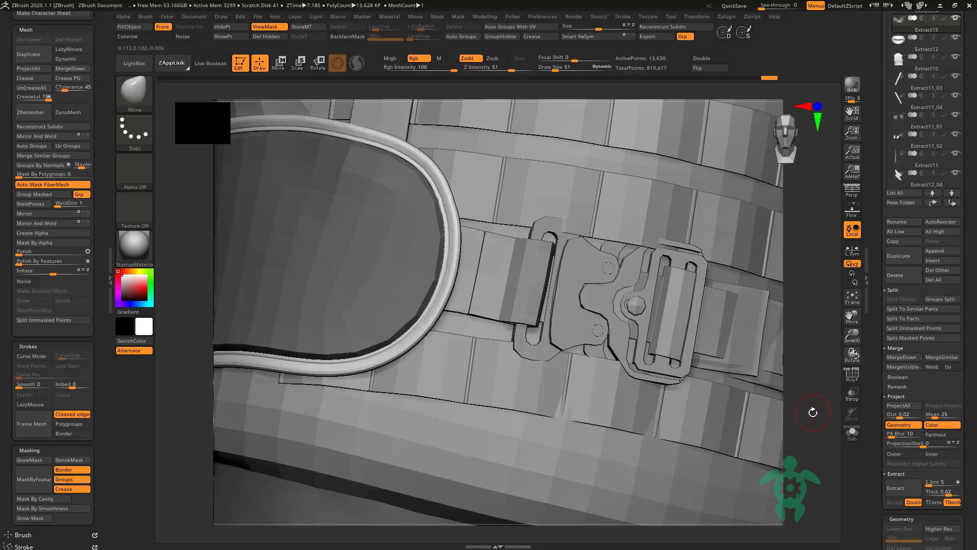
key("f")
mouse_move(640, 356)
right_mouse_down("ctrl")
mouse_move(633, 366)
mouse_move(679, 408)
mouse_move(585, 338)
right_mouse_up("ctrl")
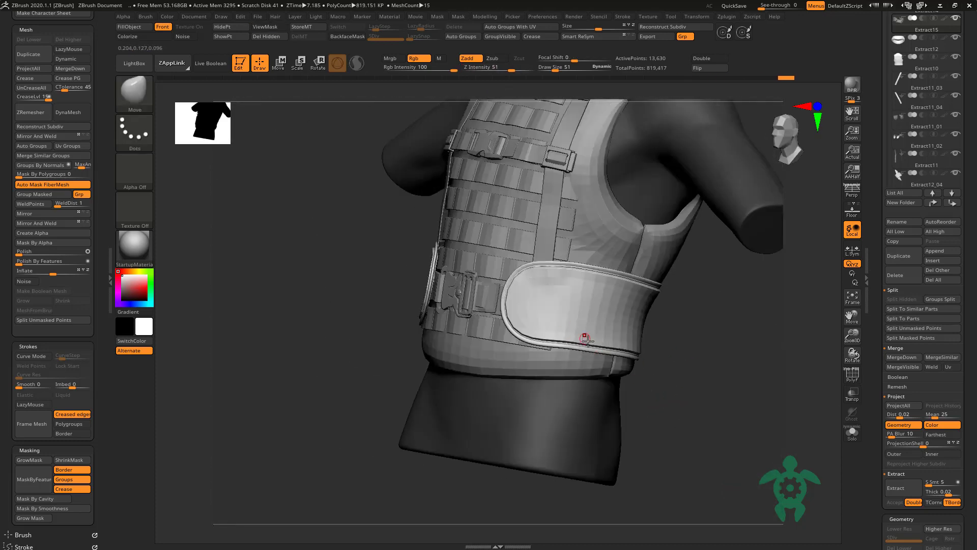
left_click(595, 346, "ctrl+alt+shift")
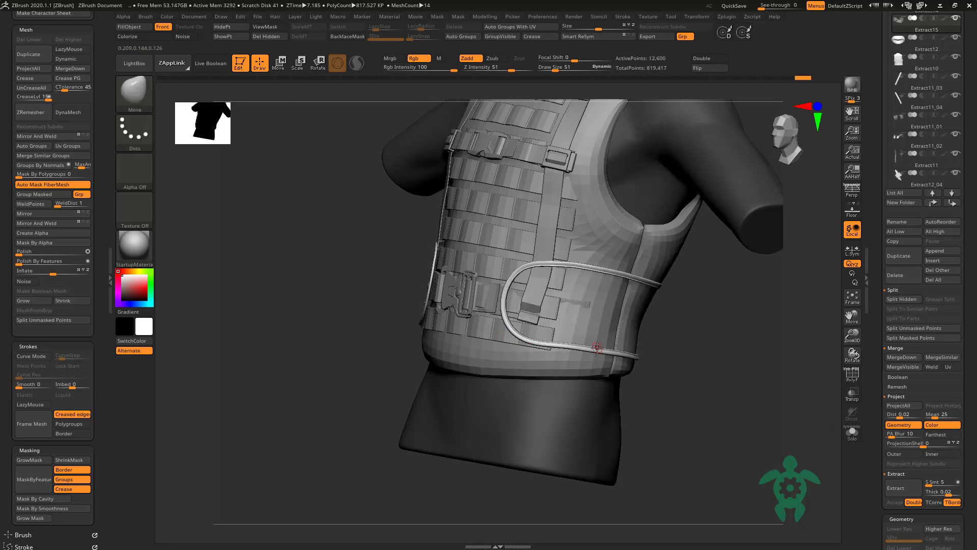
left_click(893, 300)
left_click_drag(824, 315, 738, 305)
left_click(278, 62)
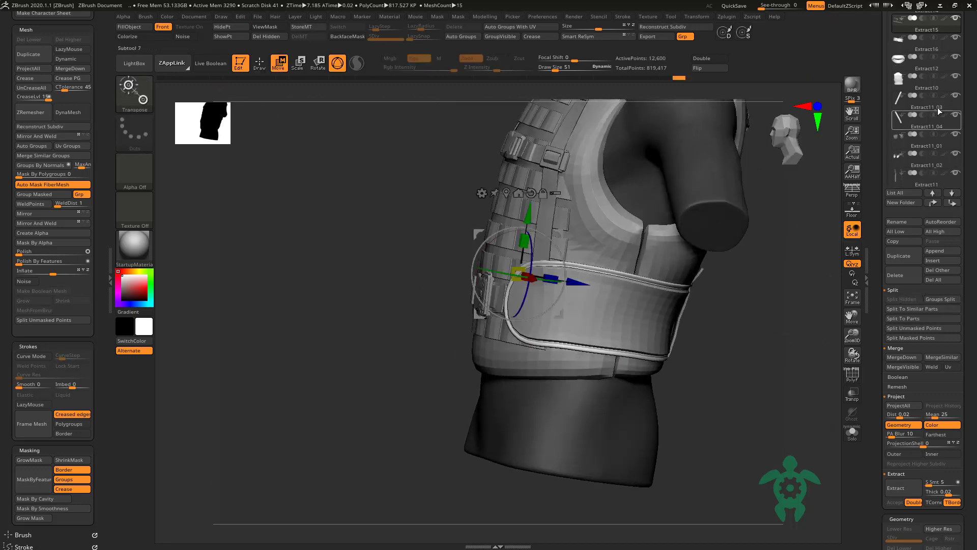
scroll(921, 102, "up", 5)
left_click(916, 173)
left_click(956, 168, "shift")
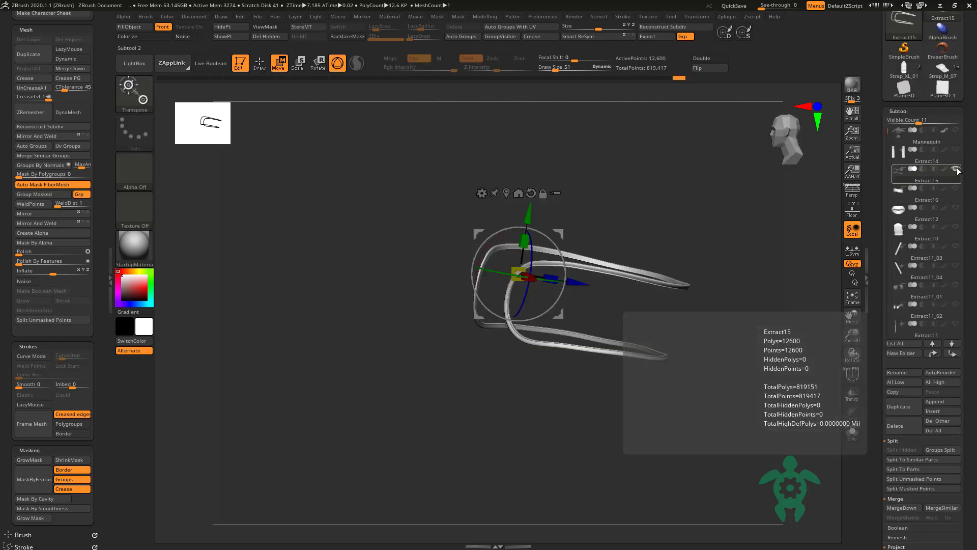
left_click_drag(489, 346, 405, 436)
mouse_move(568, 269)
left_mouse_down()
mouse_move(508, 336)
mouse_move(455, 373)
mouse_move(446, 406)
left_mouse_up()
key("ctrl+z")
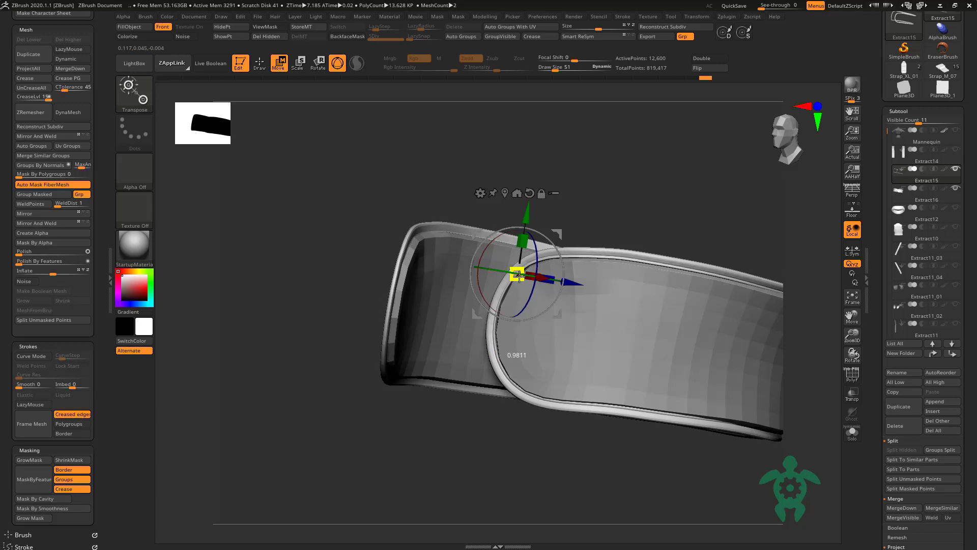
key("ctrl+z")
mouse_move(507, 192)
left_mouse_down()
mouse_move(524, 168)
mouse_move(553, 201)
mouse_move(514, 223)
left_mouse_up()
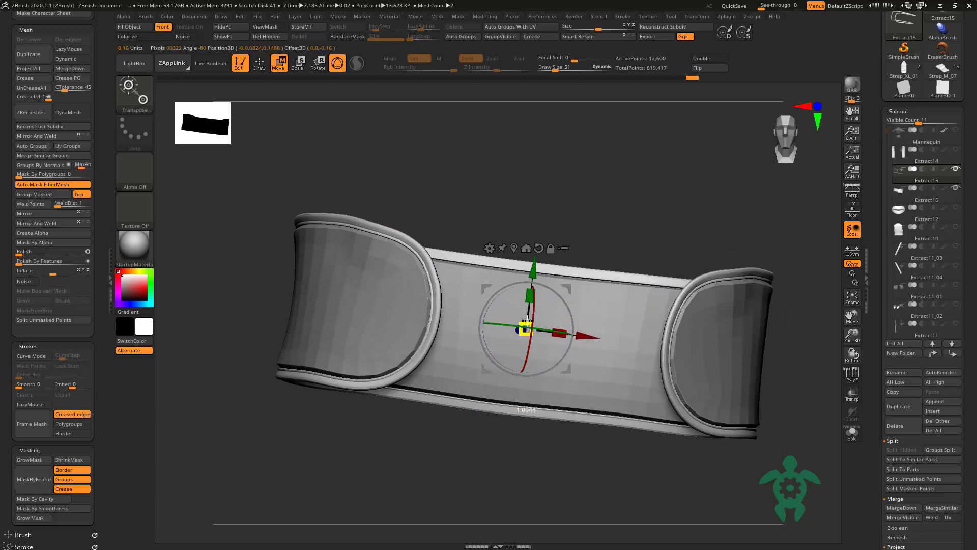
left_click_drag(527, 329, 473, 151, "shift")
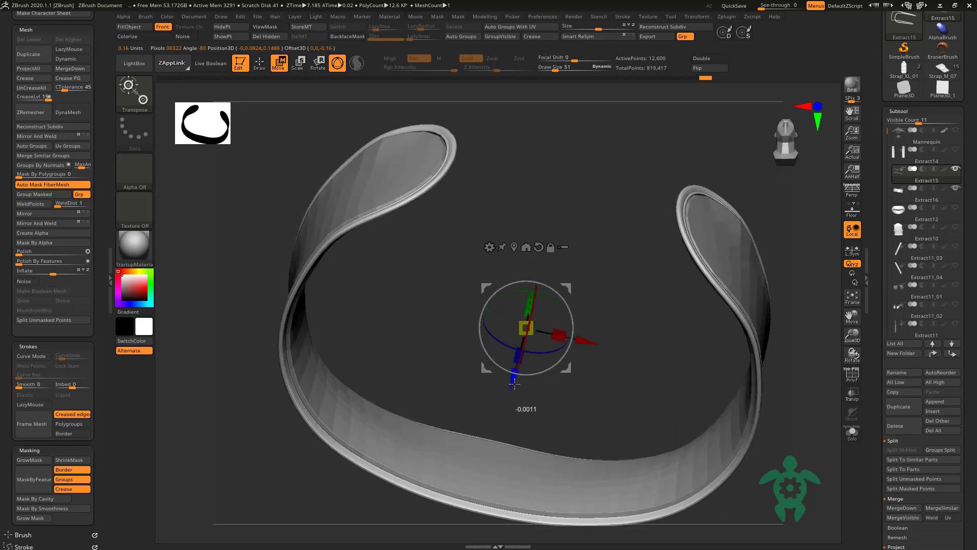
left_click_drag(507, 185, 441, 281)
left_click(441, 281, "alt")
key("d")
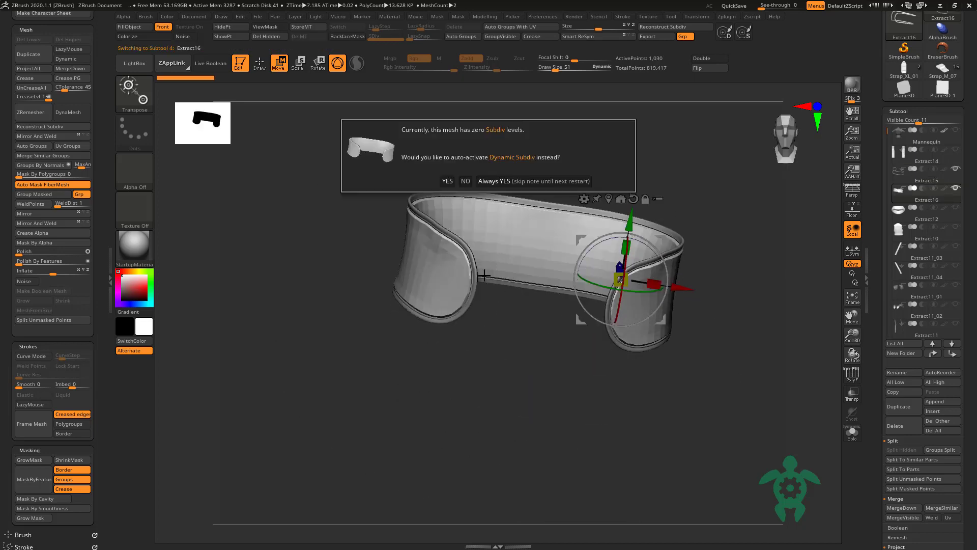
left_click(447, 182)
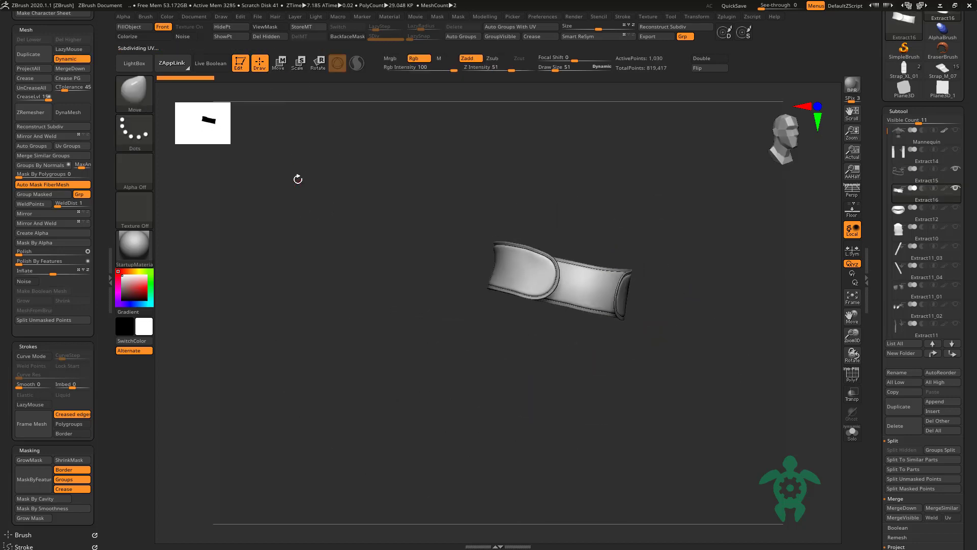
mouse_move(406, 233)
left_mouse_down()
mouse_move(509, 460)
mouse_move(420, 465)
mouse_move(460, 414)
mouse_move(478, 416)
mouse_move(475, 402)
left_mouse_up()
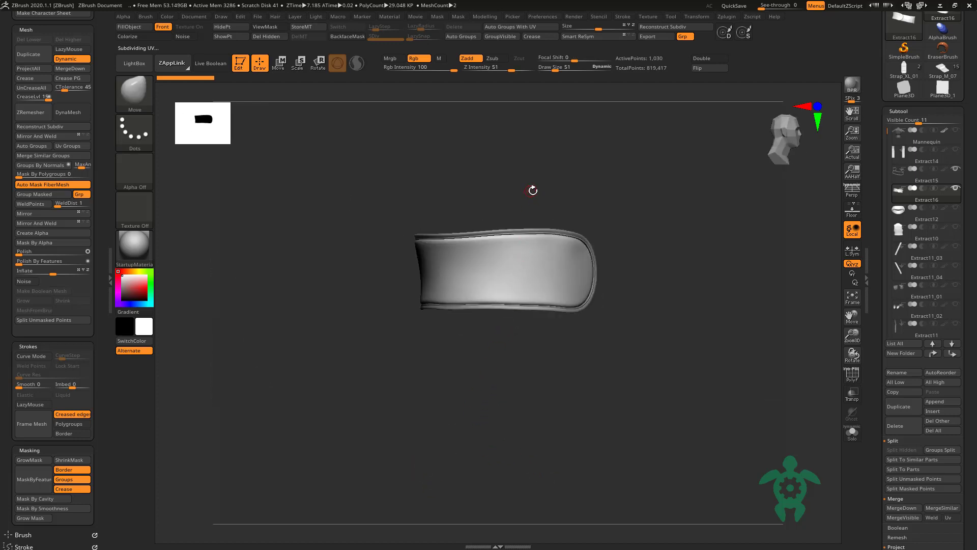
mouse_move(537, 182)
left_mouse_down()
mouse_move(484, 190)
mouse_move(487, 182)
mouse_move(524, 190)
mouse_move(448, 201)
left_mouse_up()
mouse_move(349, 264)
left_mouse_down()
mouse_move(419, 328)
mouse_move(367, 380)
mouse_move(776, 377)
mouse_move(698, 464)
left_mouse_up()
left_click(508, 349, "ctrl+shift")
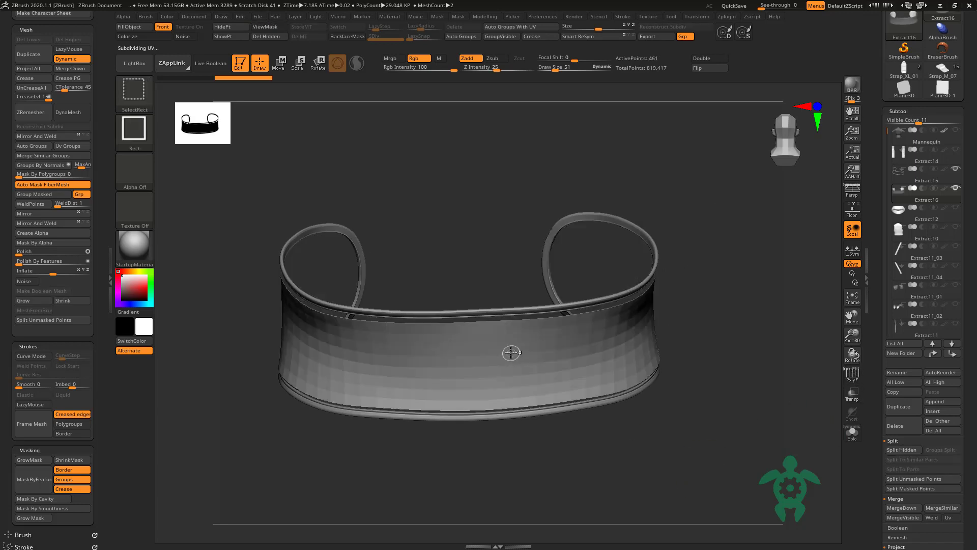
mouse_move(574, 489)
left_mouse_down()
mouse_move(556, 458)
mouse_move(517, 459)
mouse_move(584, 466)
left_mouse_up()
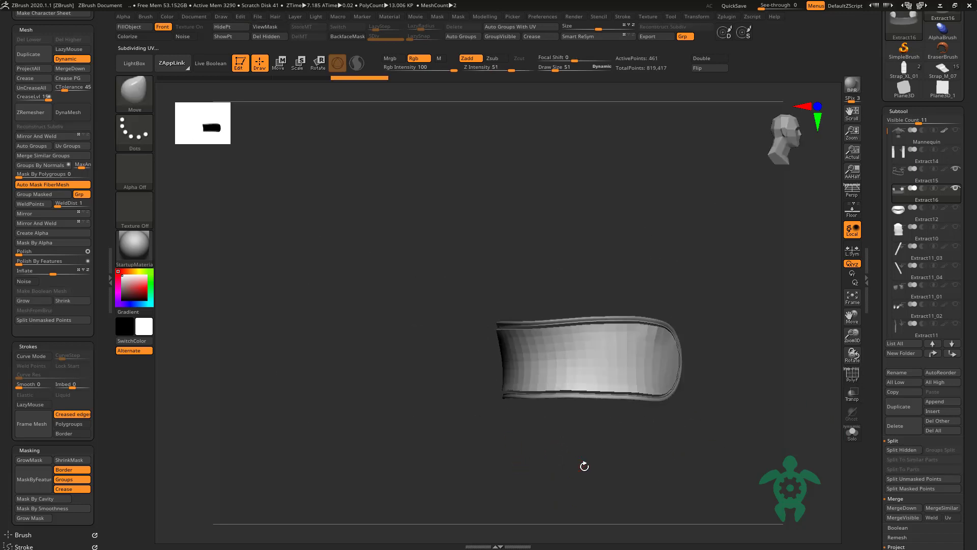
mouse_move(426, 284)
left_mouse_down("ctrl")
mouse_move(589, 502)
mouse_move(584, 332)
left_mouse_up("ctrl")
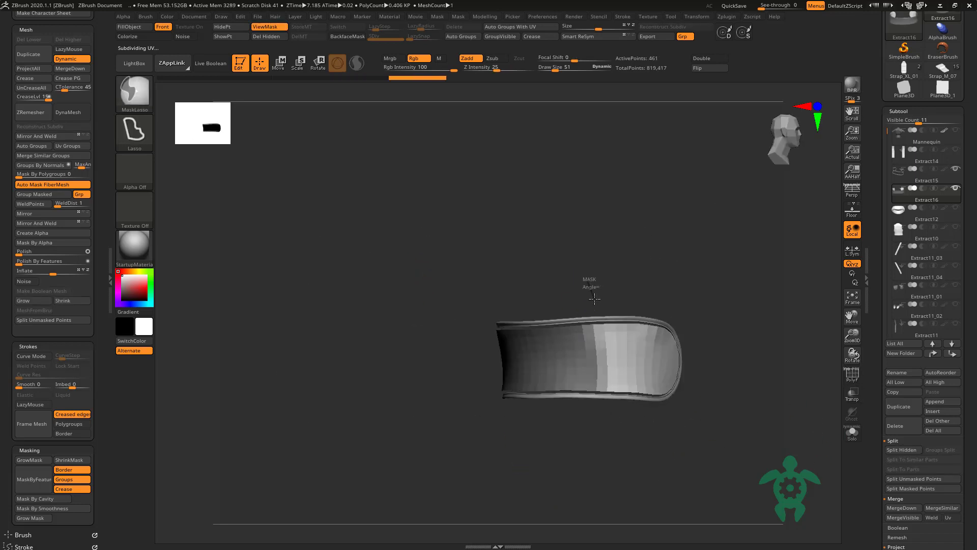
left_click_drag(595, 299, 560, 497, "ctrl")
left_click(522, 527, "ctrl+shift")
left_click_drag(521, 527, 547, 475)
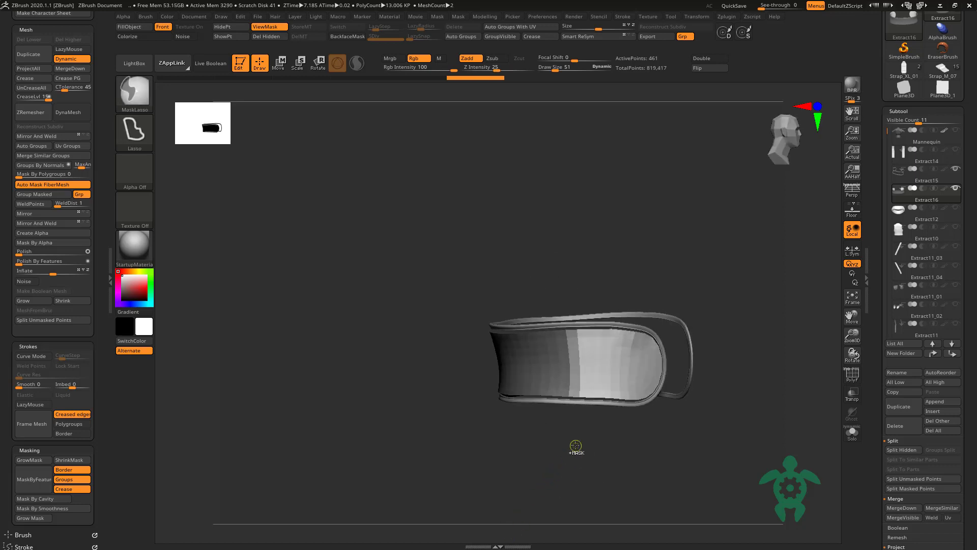
left_click_drag(576, 445, 615, 466)
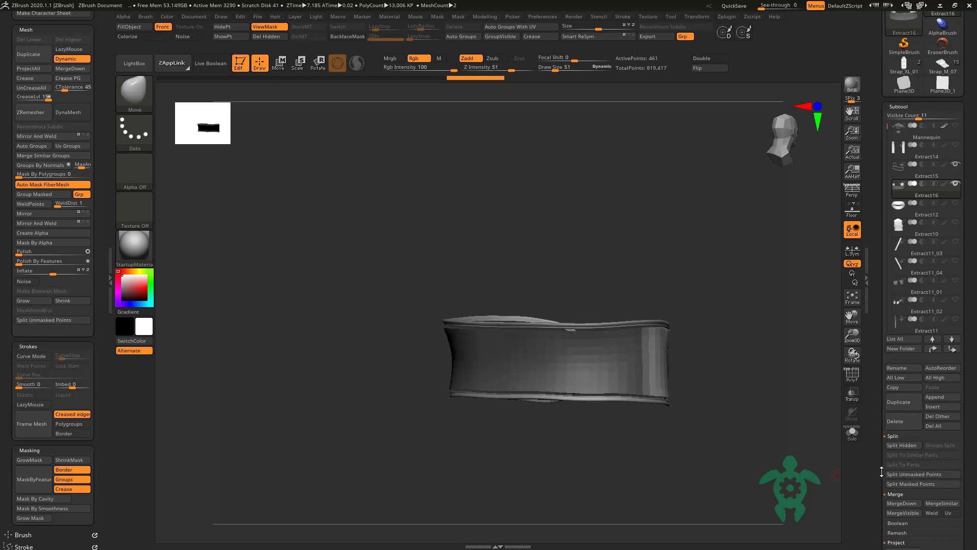
scroll(924, 382, "down", 5)
Step: Subdivide the belt band, set Extract thickness to 0, and extract the Extract15 strip
key("ctrl+d")
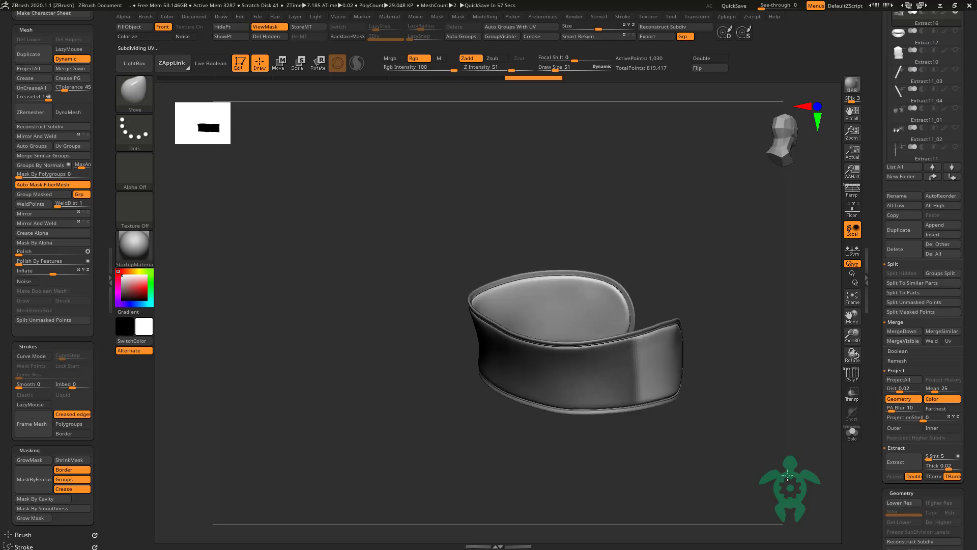
left_click_drag(676, 468, 756, 398)
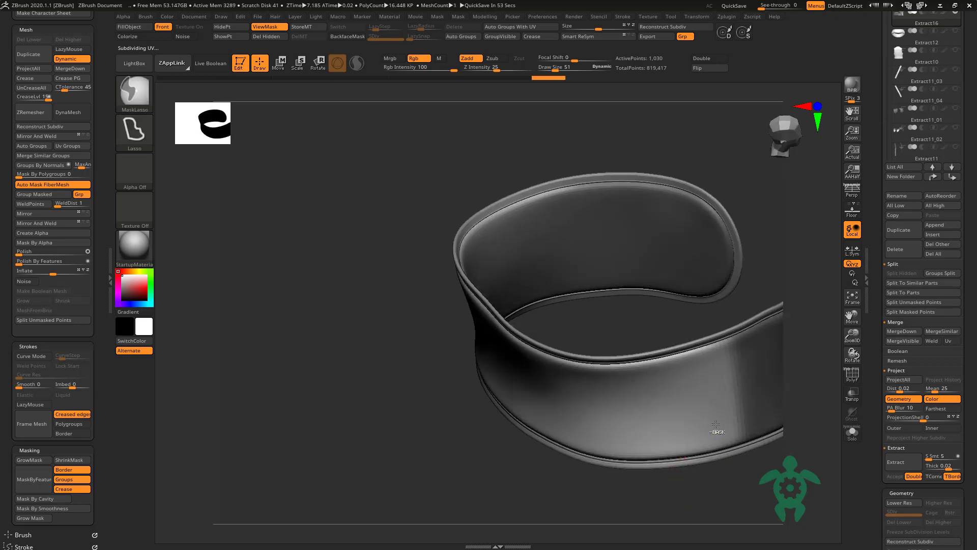
left_click_drag(728, 463, 738, 469)
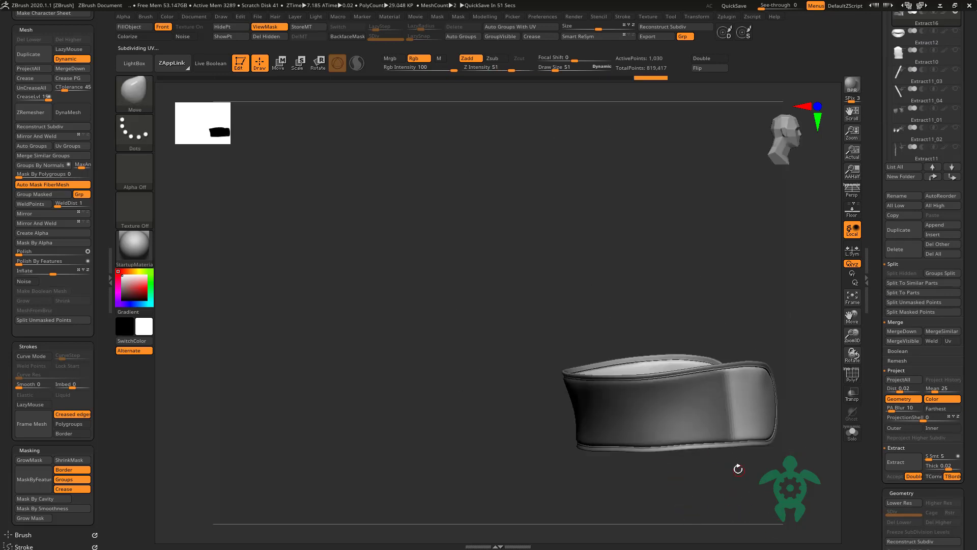
left_click(896, 370)
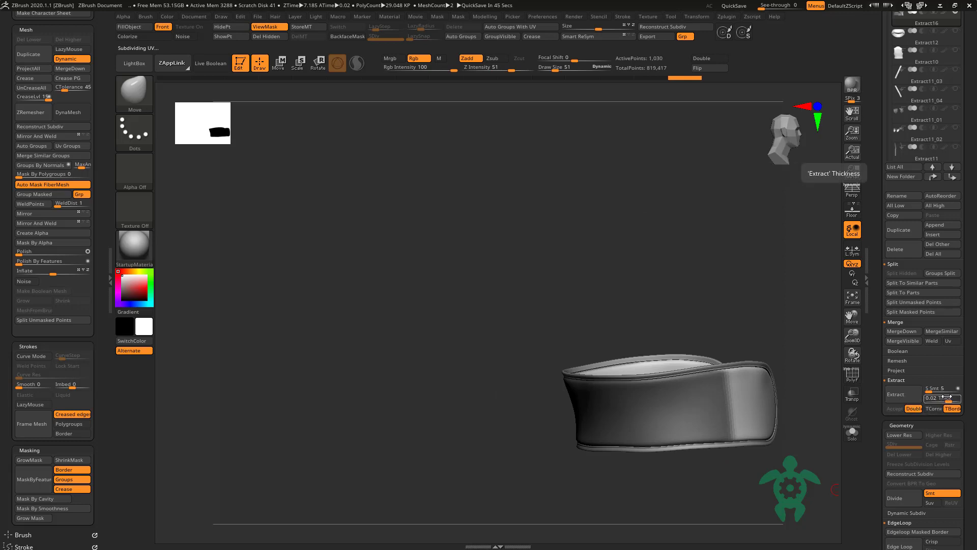
left_click_drag(945, 397, 942, 402)
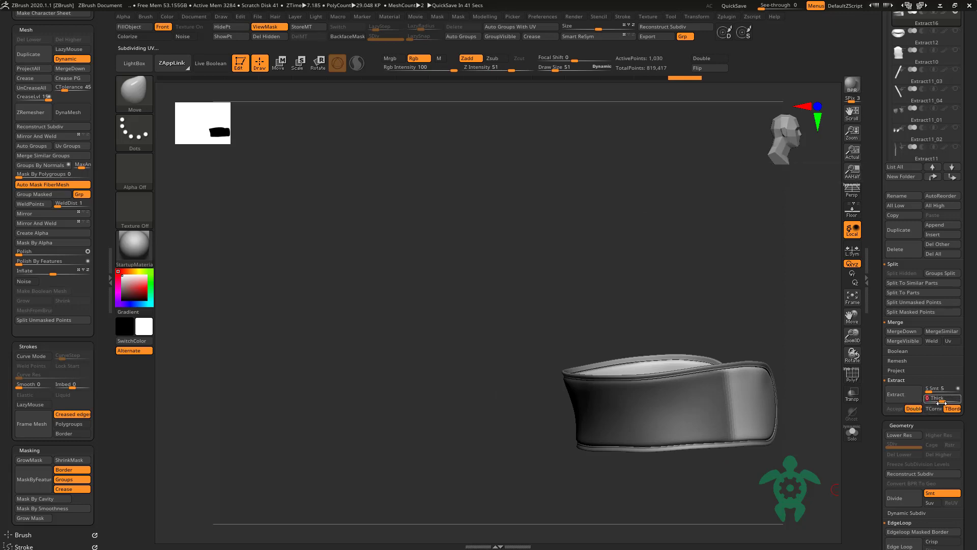
left_click(895, 394)
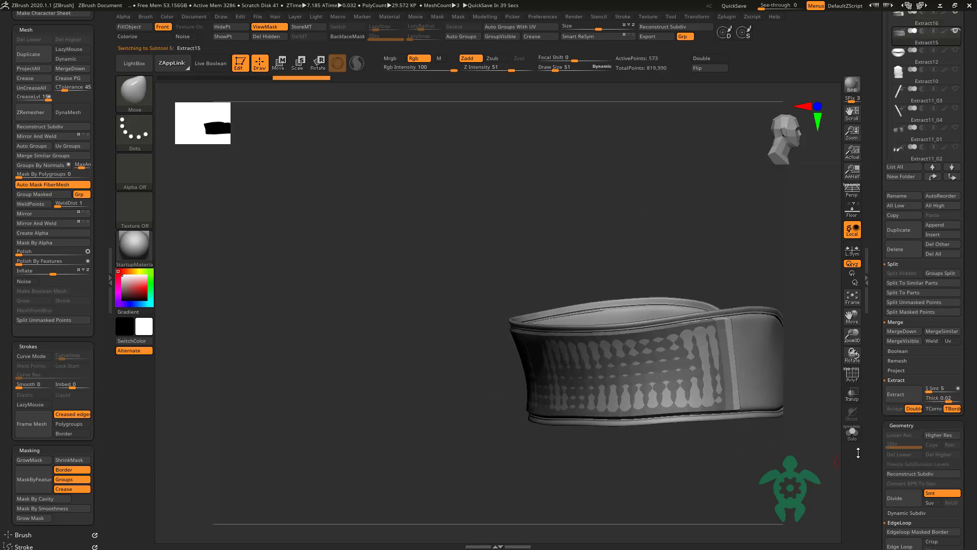
Step: Solo Extract15 and rebuild it with Panel Loops at Bevel 0 and thickness 0.00331
left_click(852, 431)
mouse_move(829, 458)
left_mouse_down()
mouse_move(639, 469)
mouse_move(835, 453)
left_mouse_up()
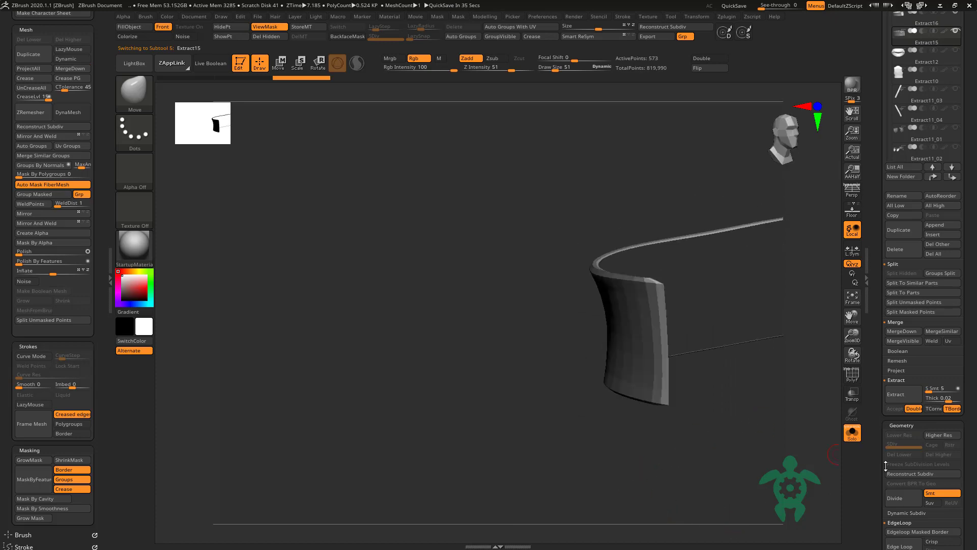
scroll(886, 427, "down", 3)
scroll(886, 426, "down", 3)
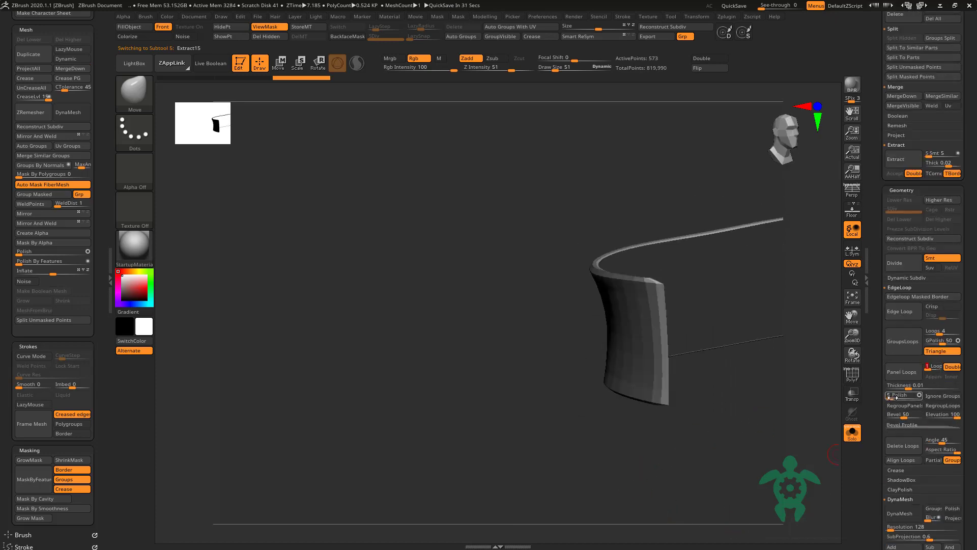
left_click_drag(905, 415, 888, 415)
left_click(901, 371)
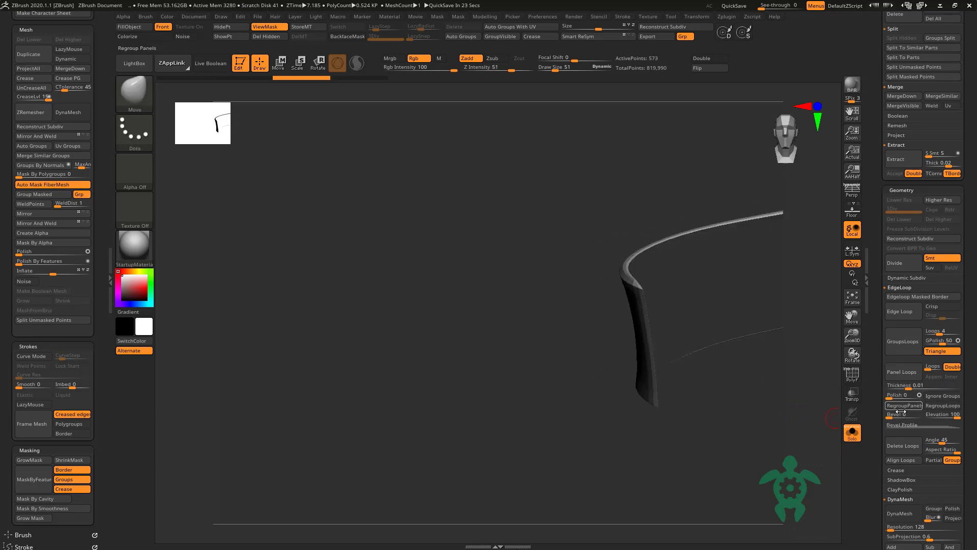
left_click_drag(911, 386, 899, 386)
left_click(901, 371)
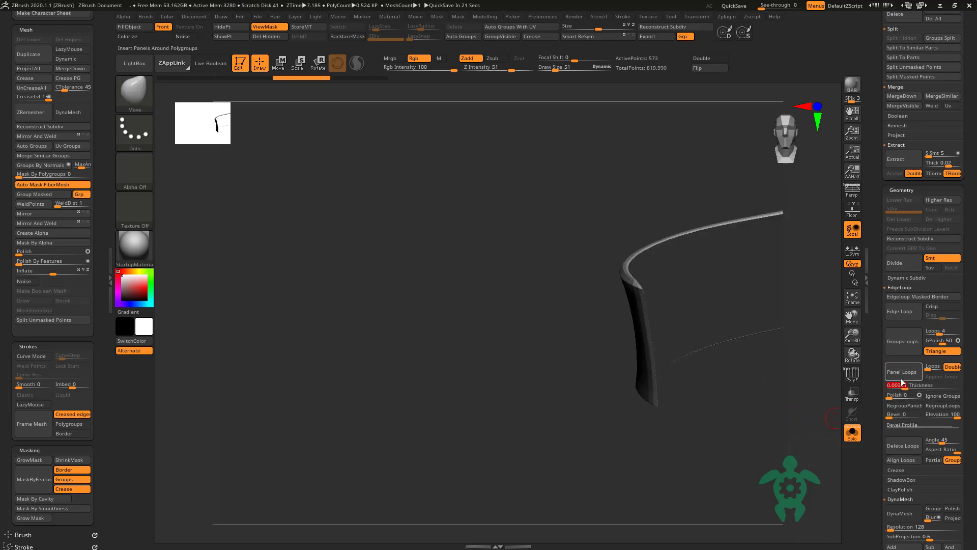
mouse_move(687, 466)
left_mouse_down()
mouse_move(580, 406)
mouse_move(620, 489)
mouse_move(633, 410)
left_mouse_up()
Step: Answer the Dynamic Subdiv prompt and turn PolyF on to inspect the band
key("d")
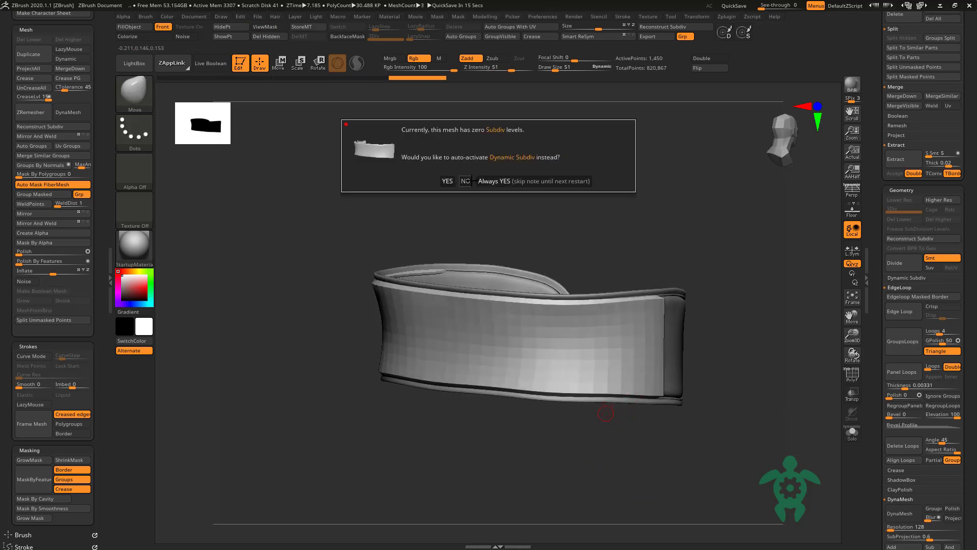
left_click(465, 180)
mouse_move(465, 180)
left_mouse_down()
mouse_move(507, 194)
mouse_move(535, 220)
mouse_move(568, 206)
left_mouse_up()
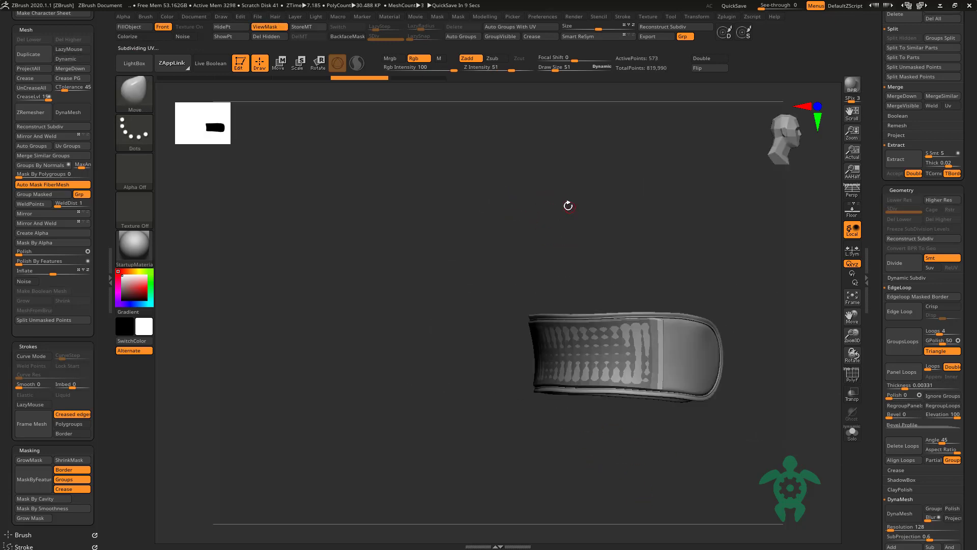
key("f")
left_click(852, 374)
left_click_drag(852, 354, 858, 388)
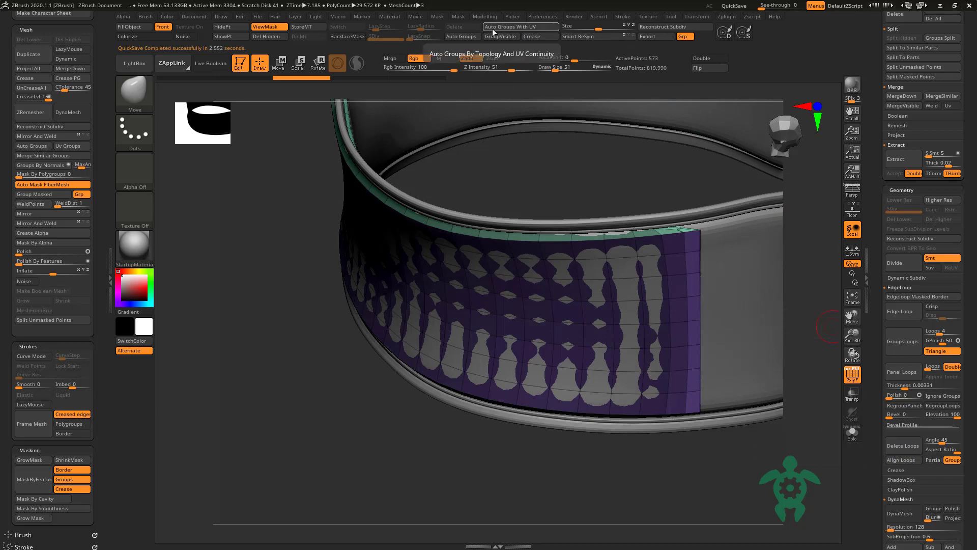
left_click_drag(809, 326, 820, 421)
Step: Rebuild the soloed strip with Panel Loops, accept Dynamic Subdiv, and turn PolyF off
left_click(852, 432)
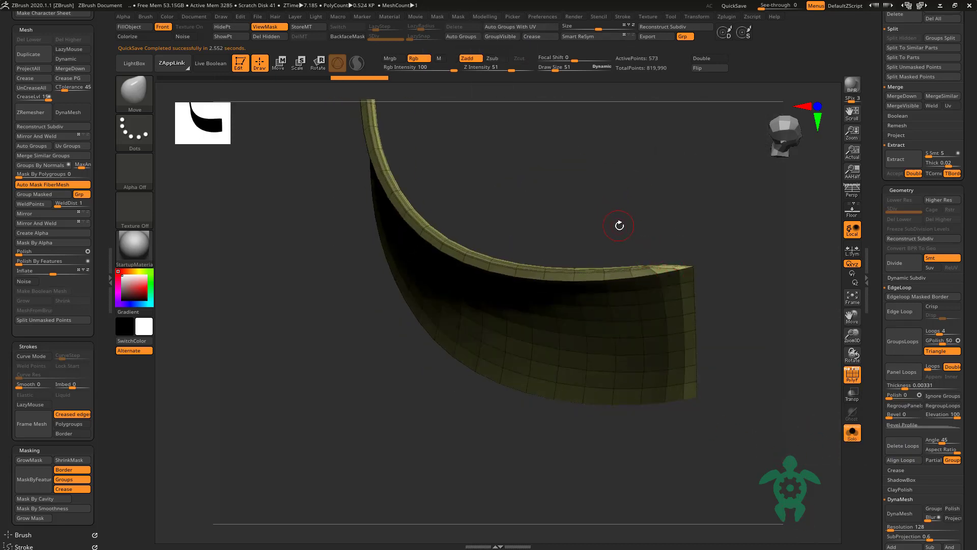
mouse_move(737, 342)
left_mouse_down()
mouse_move(632, 415)
mouse_move(683, 449)
left_mouse_up()
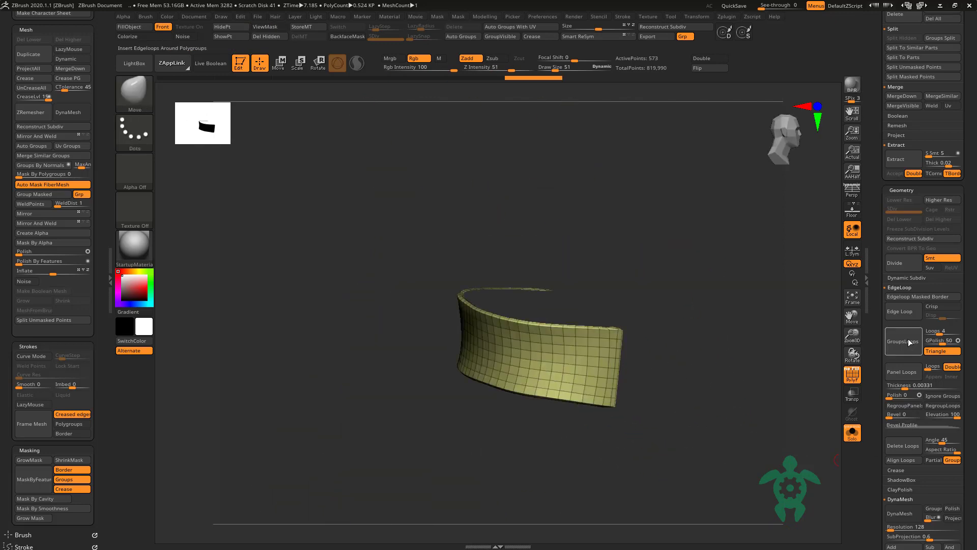
left_click(901, 372)
mouse_move(807, 375)
left_mouse_down()
mouse_move(789, 397)
mouse_move(790, 429)
left_mouse_up()
key("d")
left_click(509, 181)
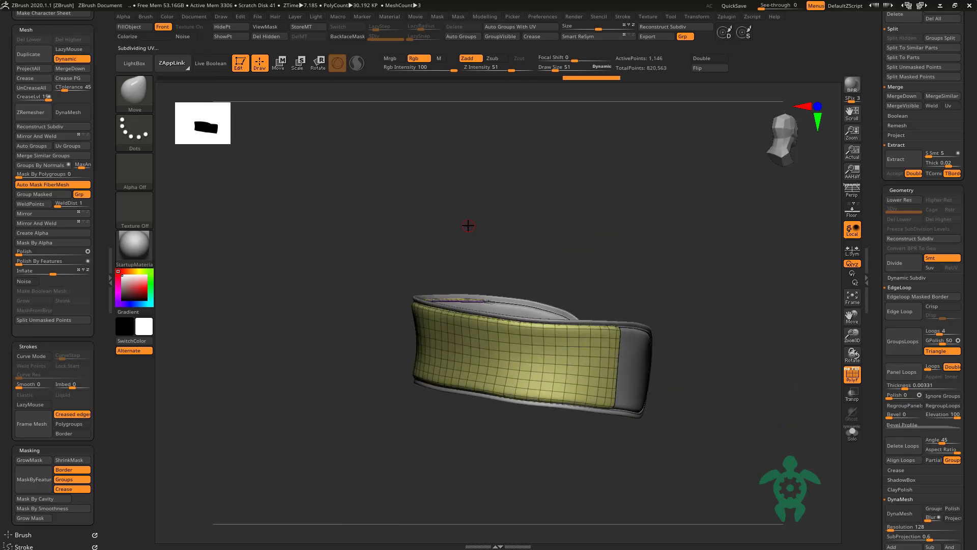
left_click(852, 374)
mouse_move(635, 246)
left_mouse_down()
mouse_move(649, 235)
mouse_move(707, 495)
mouse_move(799, 494)
left_mouse_up()
left_click_drag(872, 134, 871, 316)
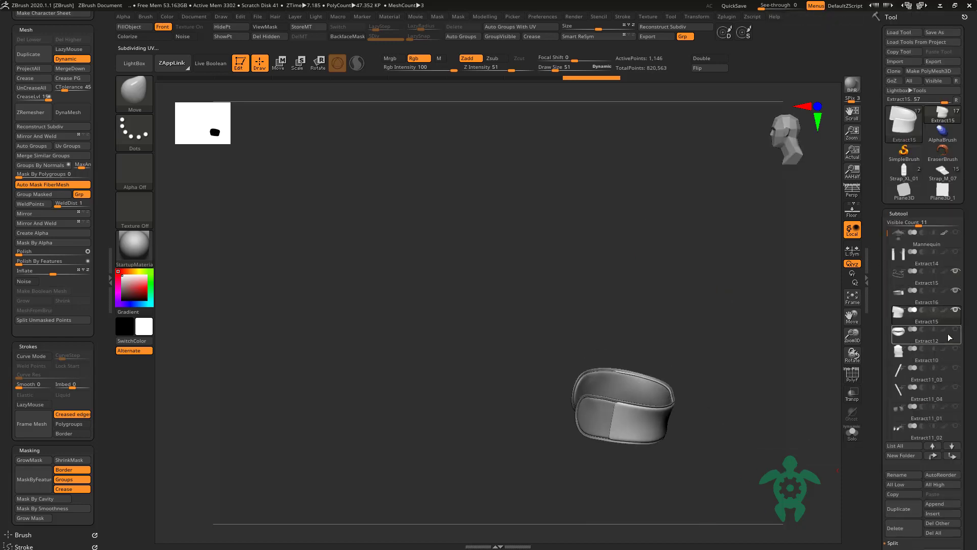
mouse_move(794, 306)
left_mouse_down()
mouse_move(829, 401)
mouse_move(697, 443)
mouse_move(720, 429)
left_mouse_up()
left_click(631, 359, "alt")
key("d")
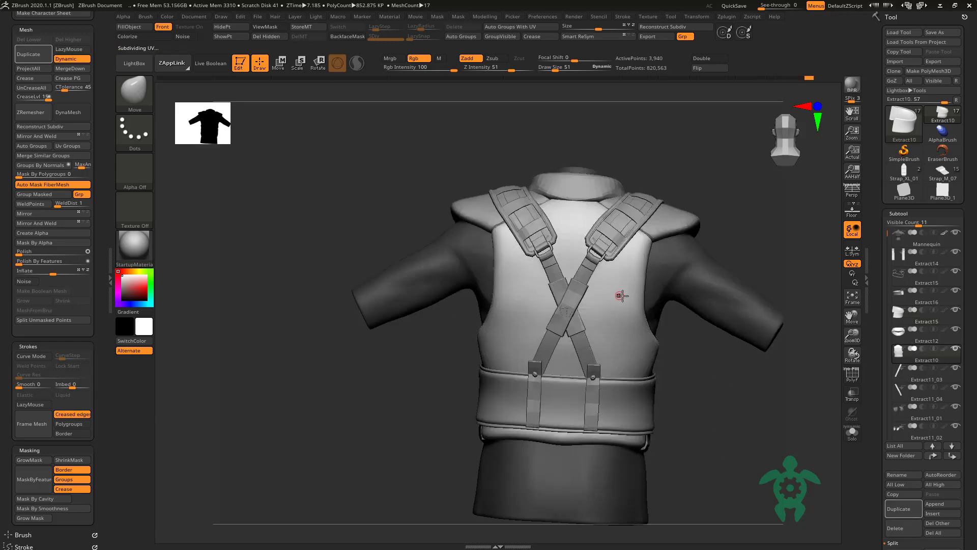
left_click(658, 225, "alt")
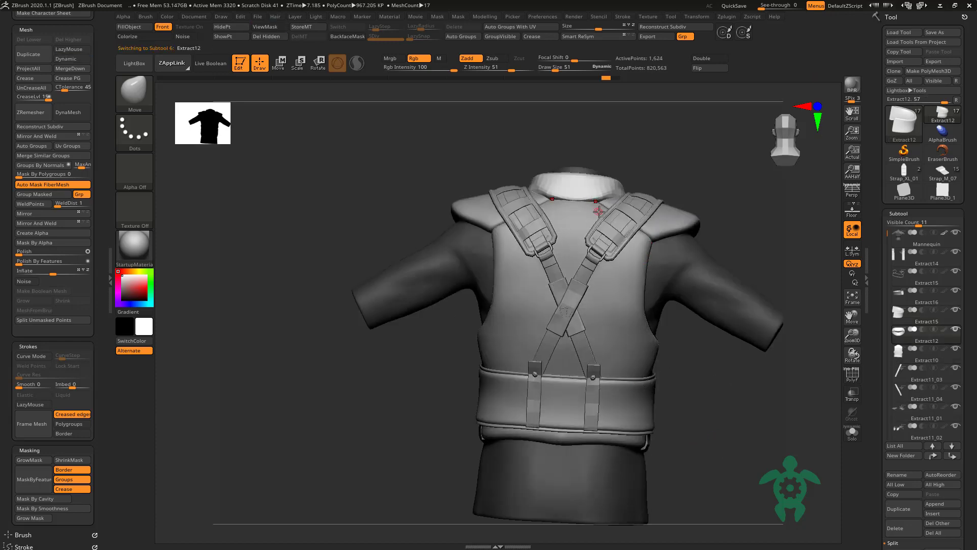
mouse_move(599, 211)
left_mouse_down()
mouse_move(709, 201)
mouse_move(643, 214)
left_mouse_up()
left_click(639, 243, "alt")
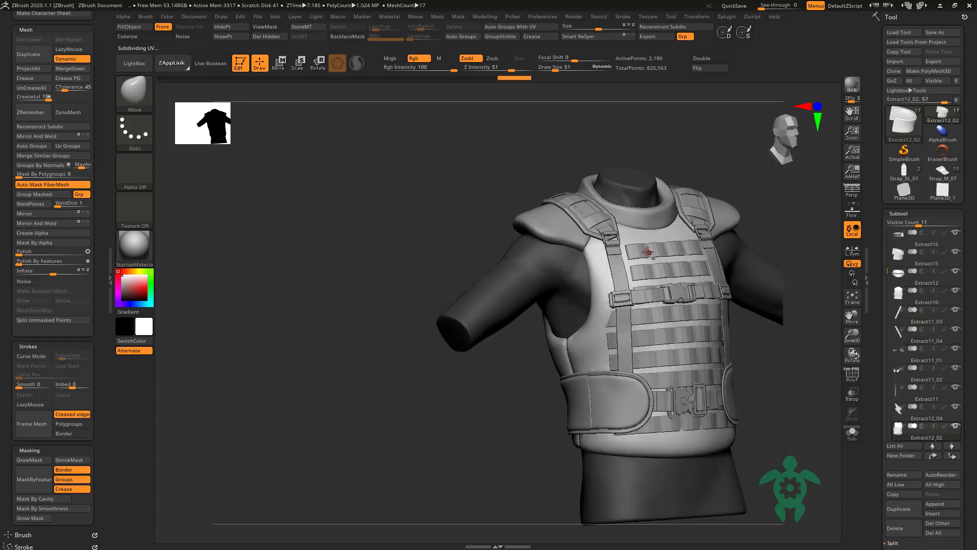
left_click(643, 270, "alt")
right_click_drag(636, 283, 611, 315)
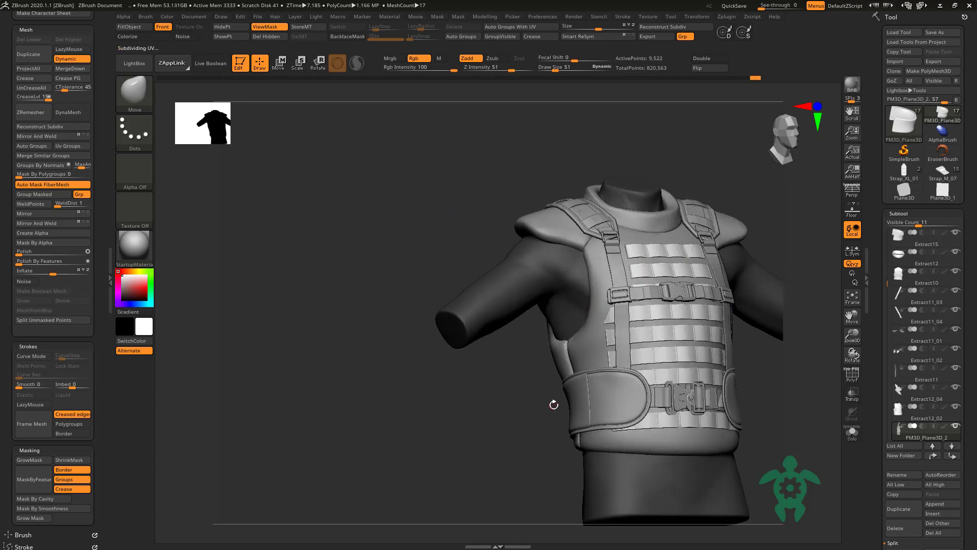
key("space")
left_click(616, 315)
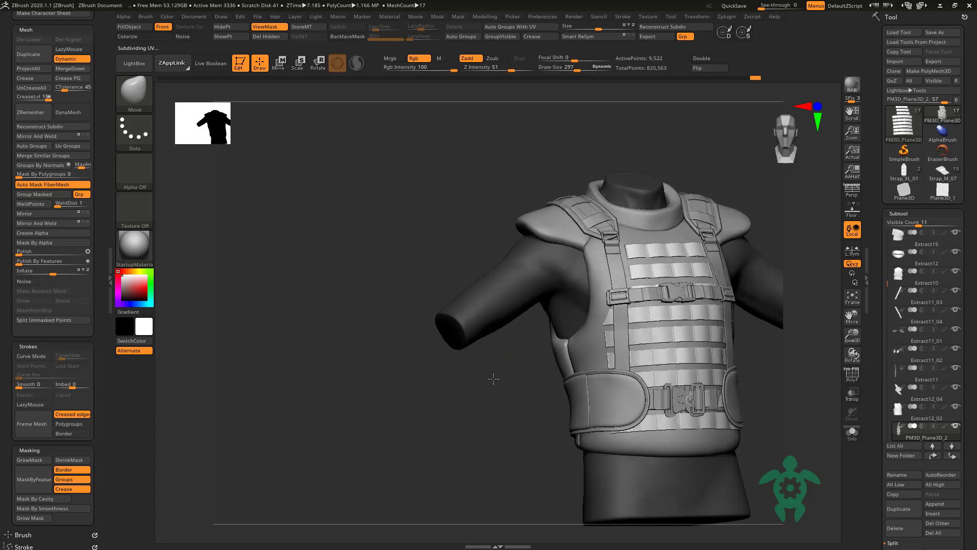
right_click_drag(511, 362, 603, 302)
right_click_drag(462, 403, 496, 373)
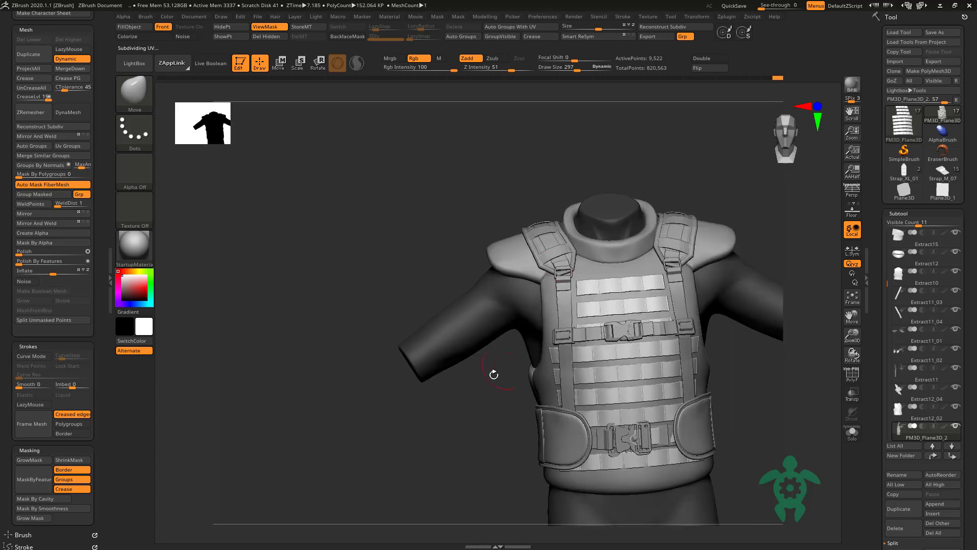
left_click(552, 231, "alt")
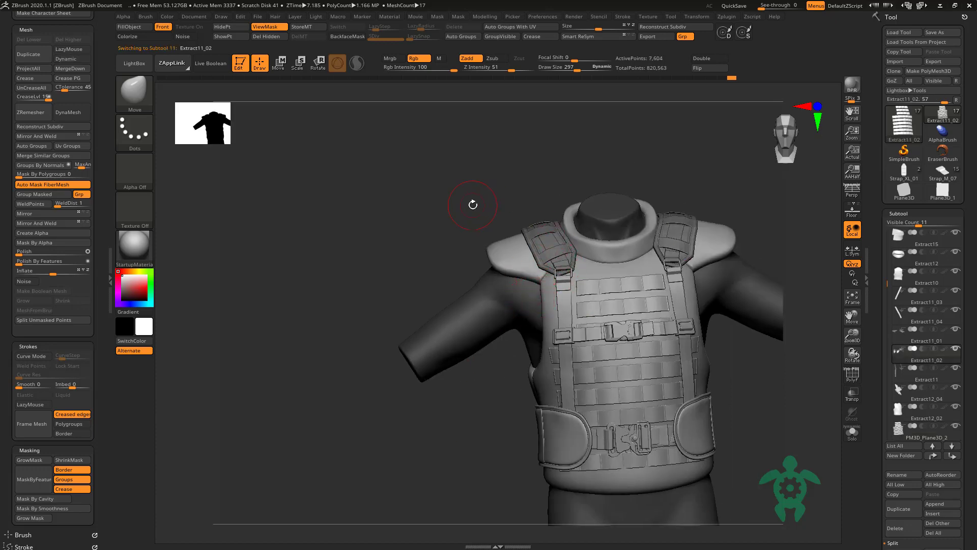
key("d")
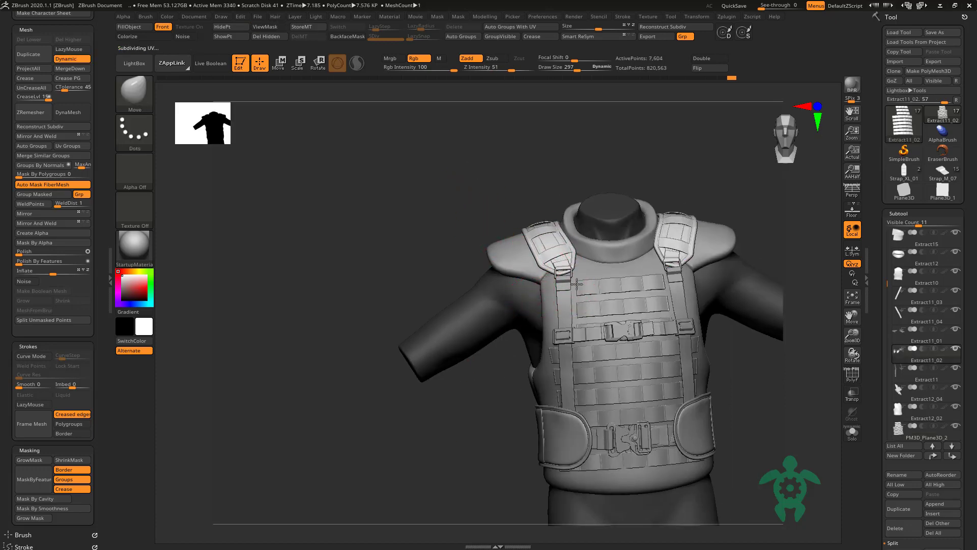
key("space")
right_click_drag(577, 283, 560, 281)
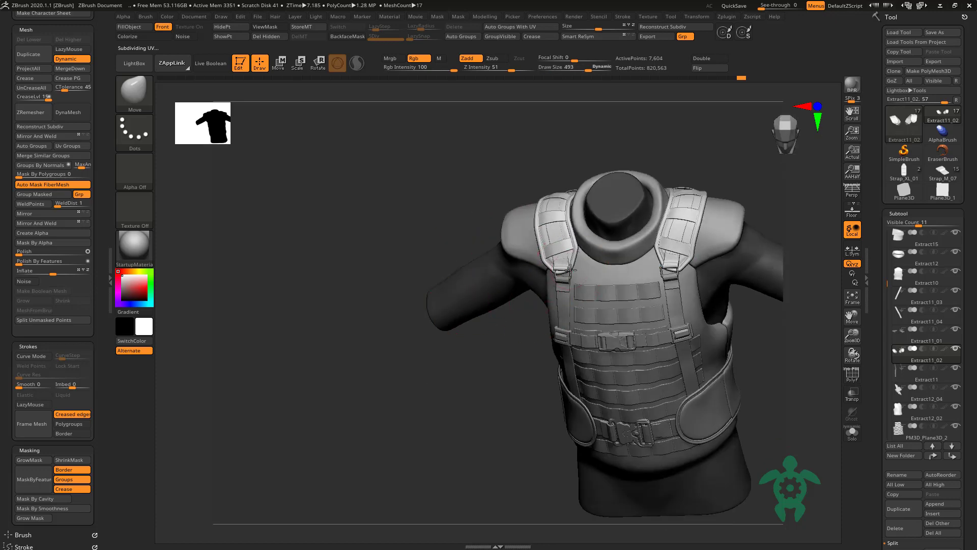
right_click_drag(459, 287, 563, 283)
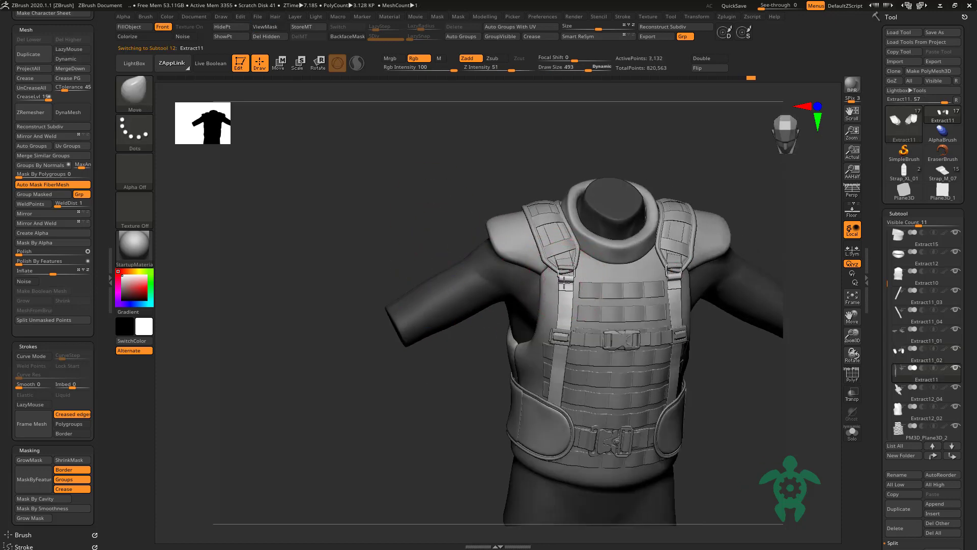
mouse_move(564, 282)
right_mouse_down()
mouse_move(392, 163)
mouse_move(587, 271)
mouse_move(488, 183)
mouse_move(484, 141)
right_mouse_up()
key("f")
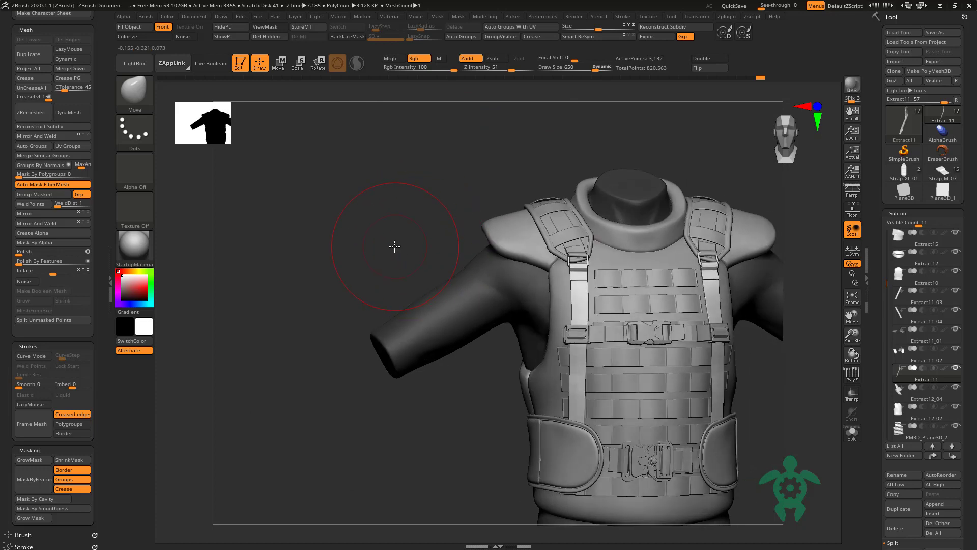
Step: Select the PM3D_Plane3D_2 webbing plates and reduce Draw Size to 493
right_click_drag(421, 220, 371, 198)
left_click(572, 383, "alt")
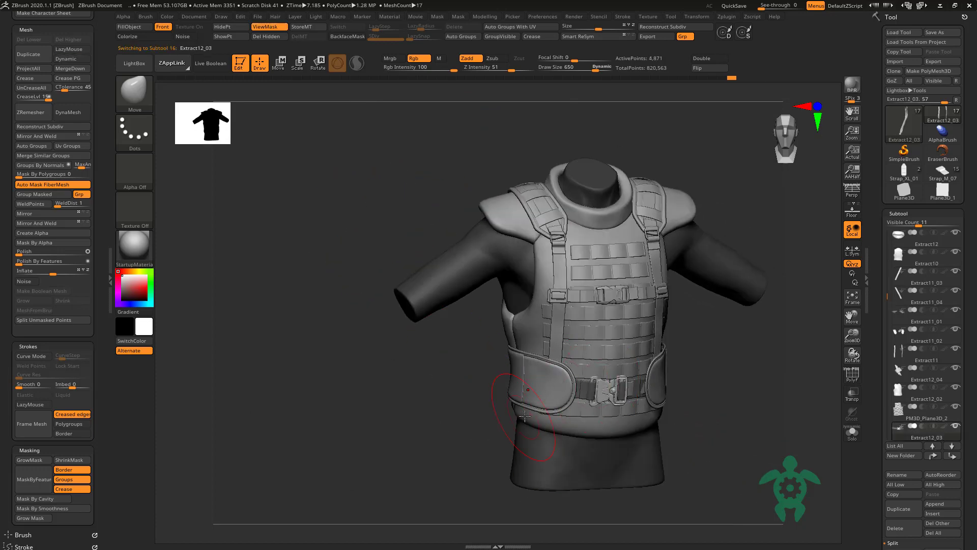
right_click_drag(544, 412, 482, 442)
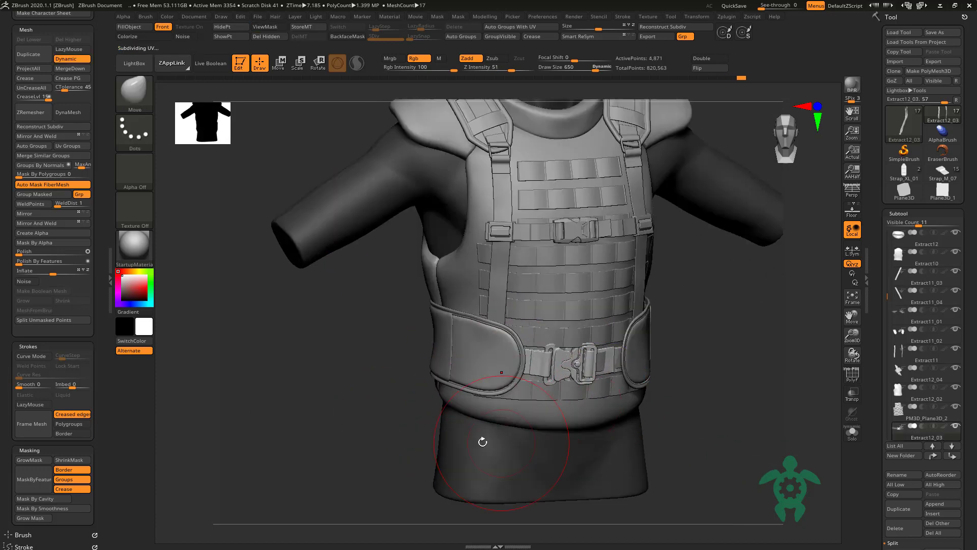
right_click_drag(605, 366, 686, 403)
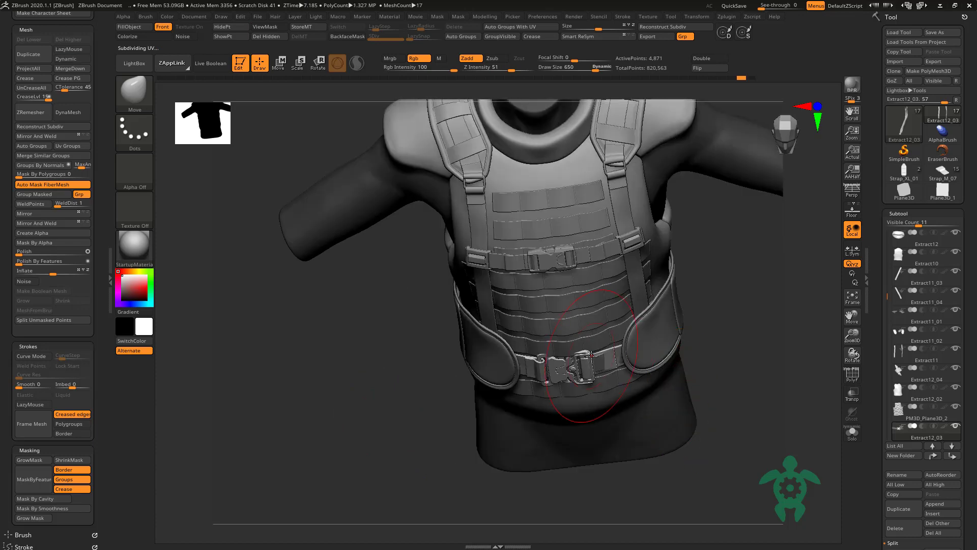
left_click(590, 355, "alt")
mouse_move(560, 469)
right_mouse_down()
mouse_move(589, 327)
mouse_move(556, 403)
right_mouse_up()
key("space")
left_click_drag(563, 355, 553, 355)
right_click_drag(723, 342, 627, 373)
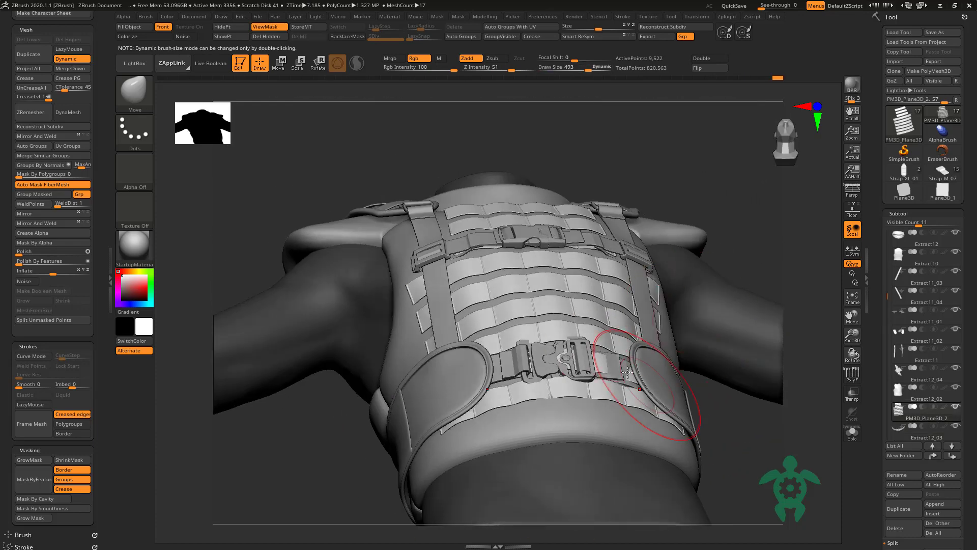
Step: Solo the webbing plates, set Focal Shift to 46, and reshape them symmetrically
left_click(955, 407, "shift")
left_click(956, 386)
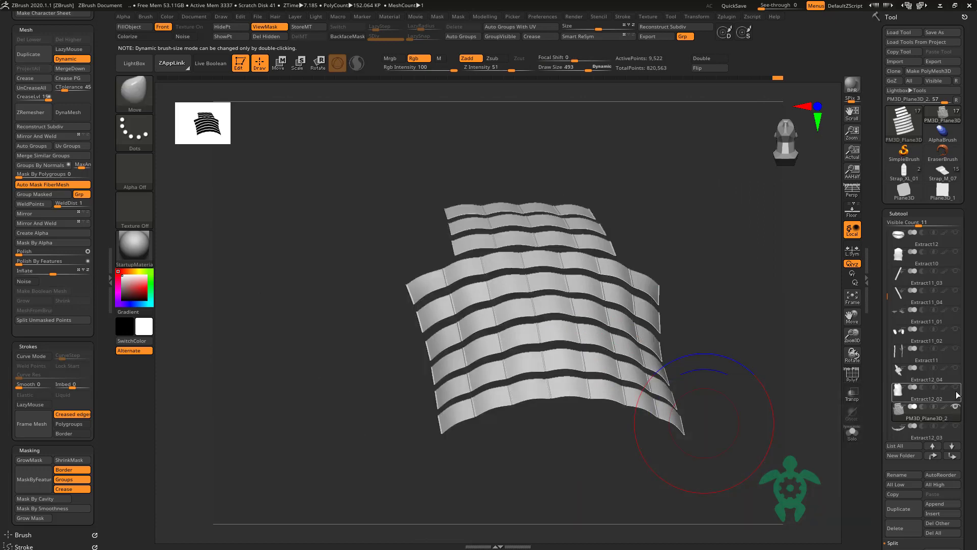
right_click_drag(530, 475, 360, 420)
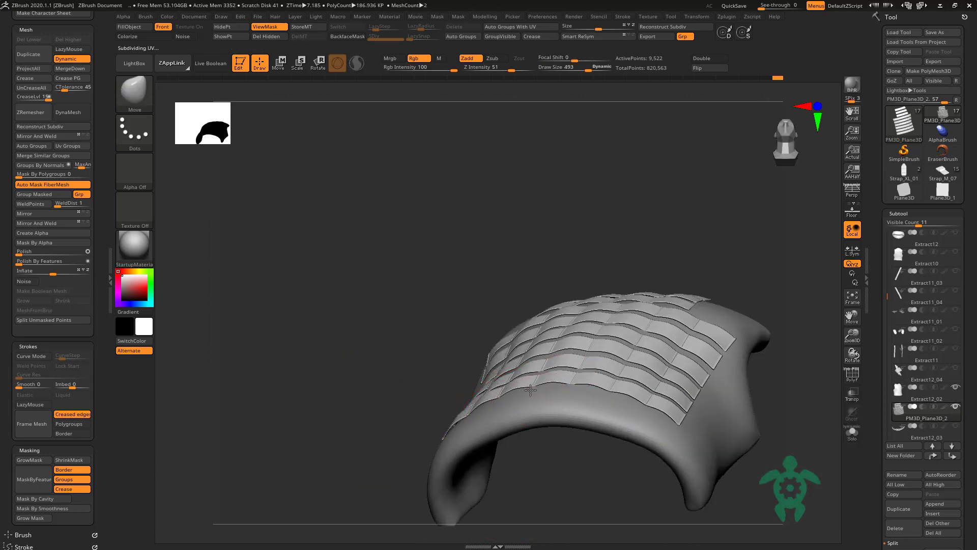
right_click_drag(530, 390, 428, 426)
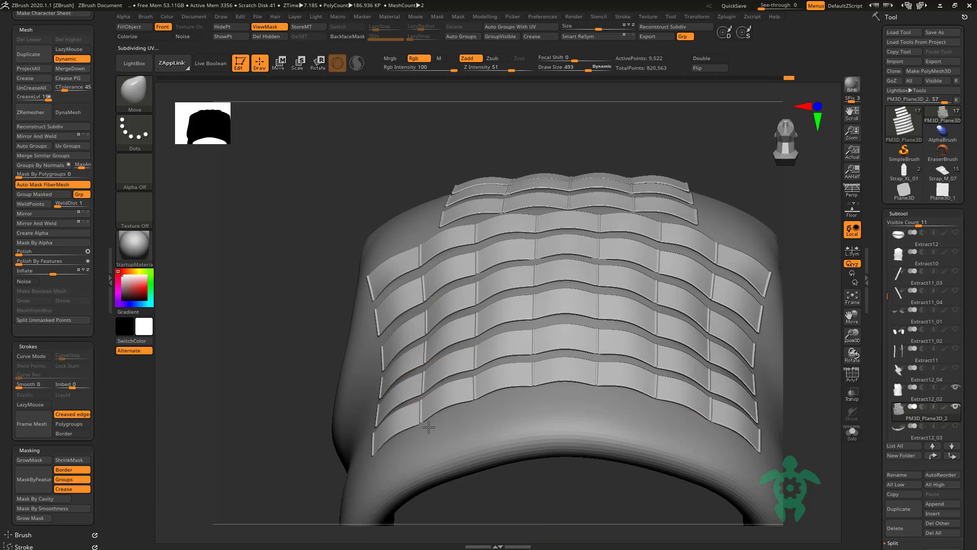
right_click(428, 426)
left_click_drag(438, 400, 473, 401)
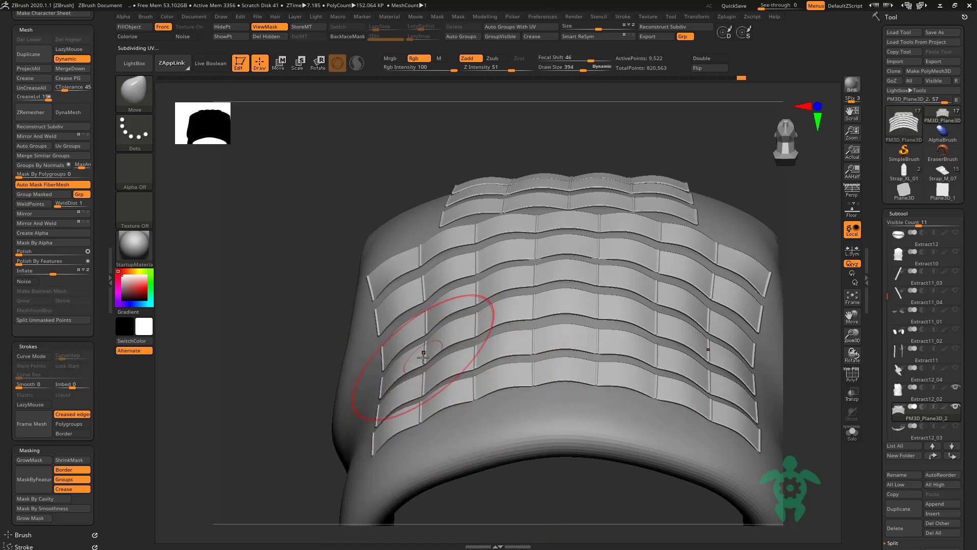
left_click_drag(424, 356, 426, 365)
mouse_move(321, 344)
left_mouse_down()
mouse_move(316, 436)
mouse_move(284, 458)
mouse_move(240, 260)
mouse_move(351, 330)
mouse_move(701, 461)
mouse_move(669, 473)
mouse_move(616, 393)
left_mouse_up()
key("alt+Up")
Step: Frame the vest, then isolate the Extract12_02 side panel facing forward
key("f")
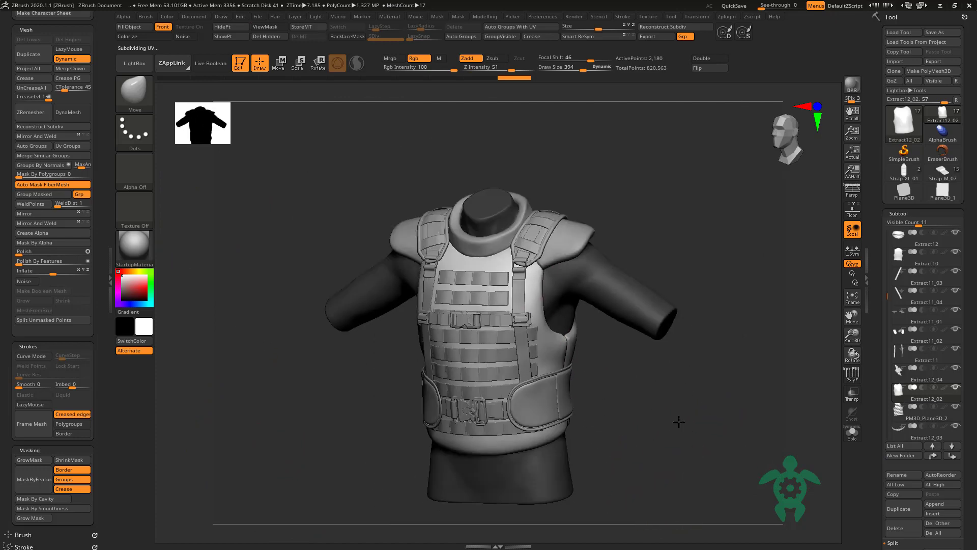
mouse_move(675, 414)
left_mouse_down()
mouse_move(648, 432)
mouse_move(291, 431)
mouse_move(292, 467)
mouse_move(301, 464)
left_mouse_up()
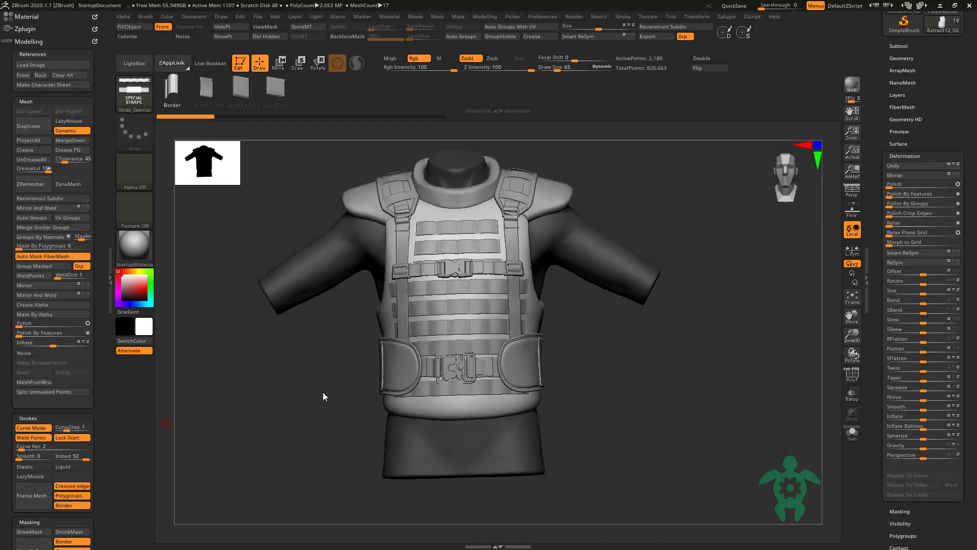
mouse_move(315, 368)
left_mouse_down()
mouse_move(592, 440)
mouse_move(660, 403)
mouse_move(575, 417)
mouse_move(436, 257)
left_mouse_up()
key("ctrl+shift+f")
left_click_drag(277, 321, 756, 286)
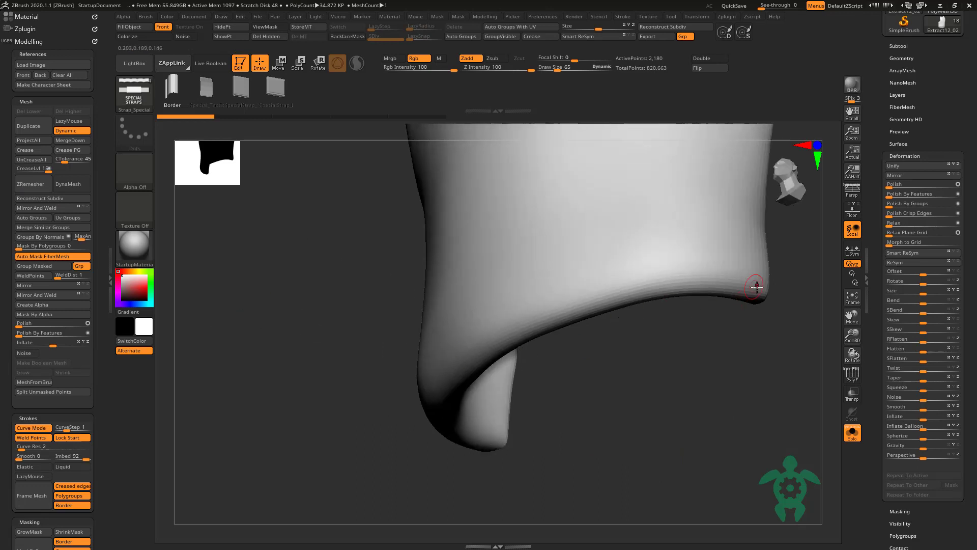
Step: Draw Strap_Special trim curves along the panel's curved, bottom, lower, top and side edges
left_click(454, 380)
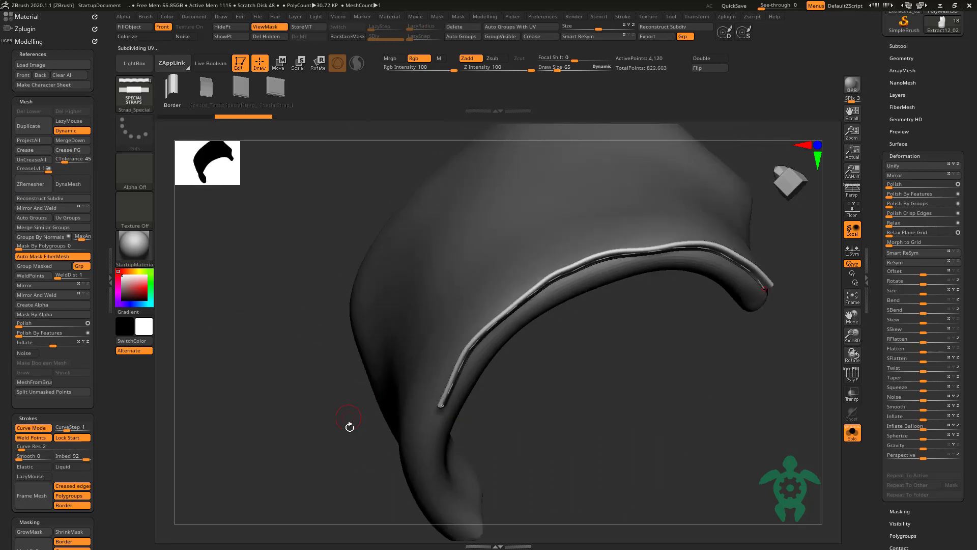
left_click_drag(349, 426, 458, 257)
left_click(479, 364)
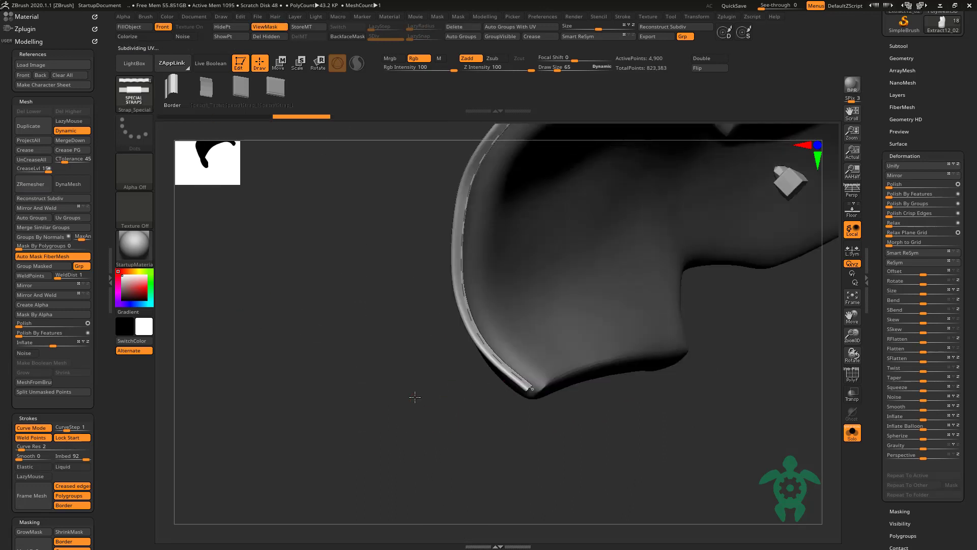
left_click_drag(479, 364, 509, 357)
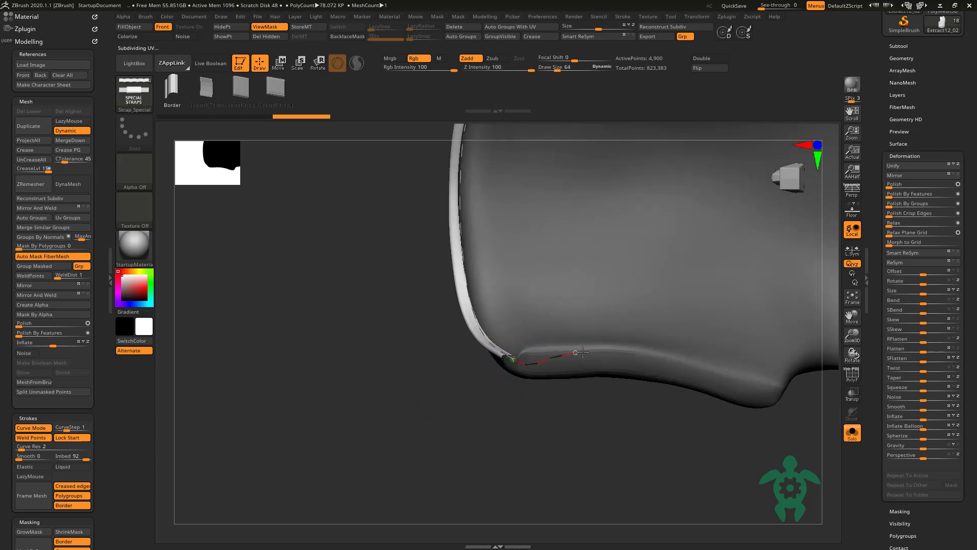
left_click(701, 367)
left_click_drag(731, 469, 469, 377)
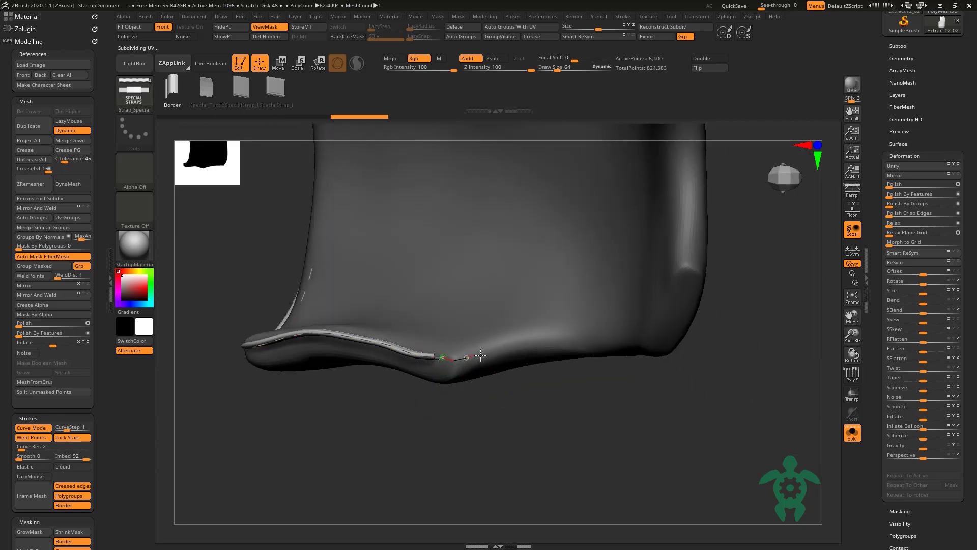
left_click(685, 157)
left_click_drag(738, 229, 643, 373)
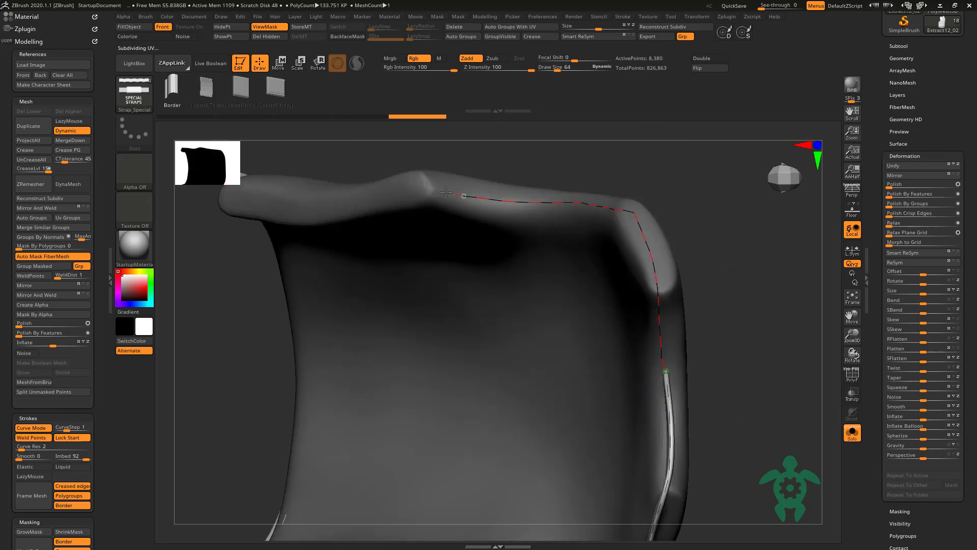
left_click(238, 207)
mouse_move(185, 316)
left_mouse_down()
mouse_move(243, 348)
mouse_move(285, 409)
left_mouse_up()
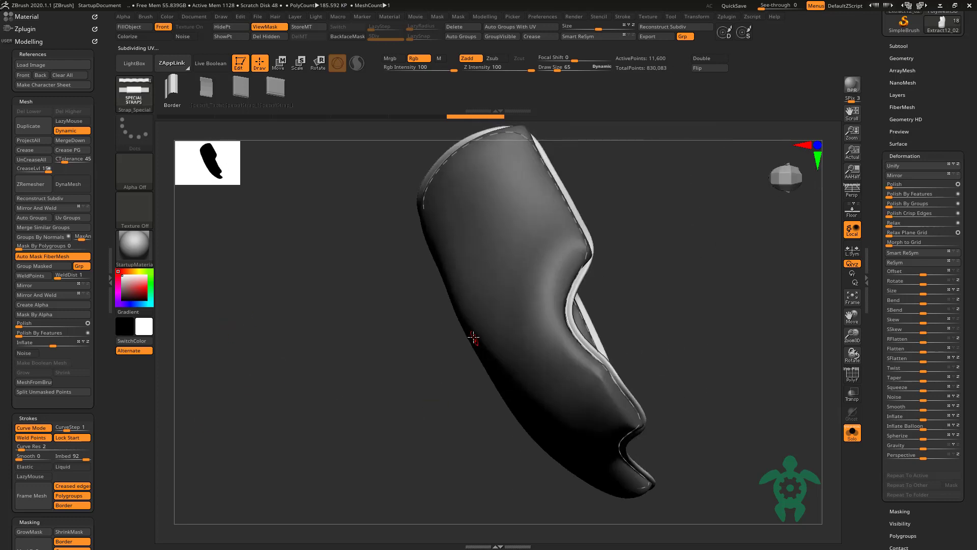
Step: Switch to the Move brush (B, M, V) and bring up its quick settings
key("b")
key("m")
key("v")
key("space")
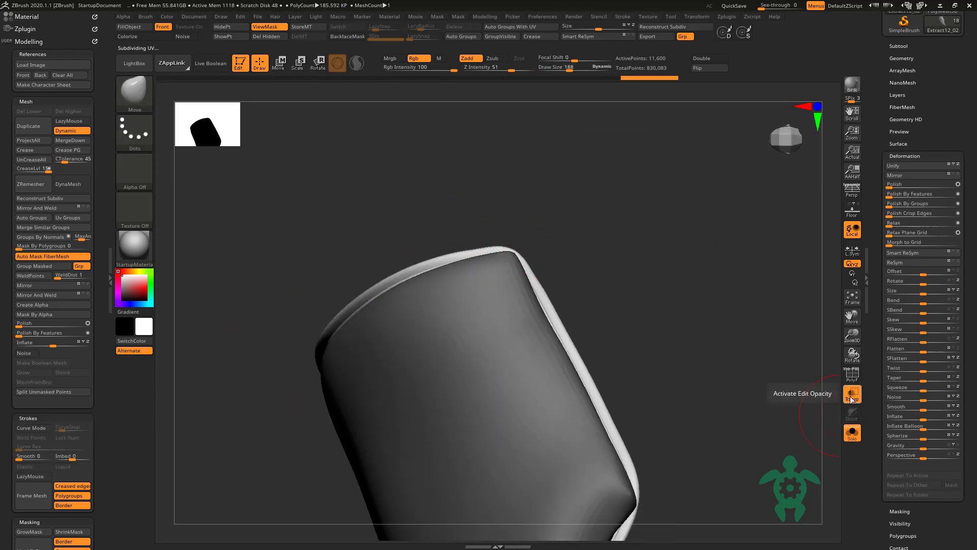
Step: Turn off Transp and set the Move brush size to 322, then 140
left_click(846, 398)
key("space")
left_click_drag(502, 222, 513, 251)
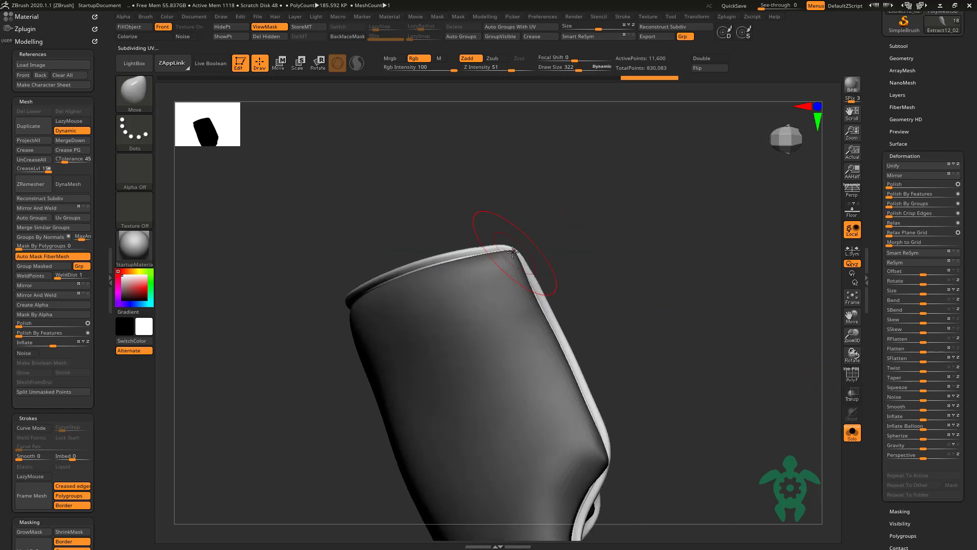
key("space")
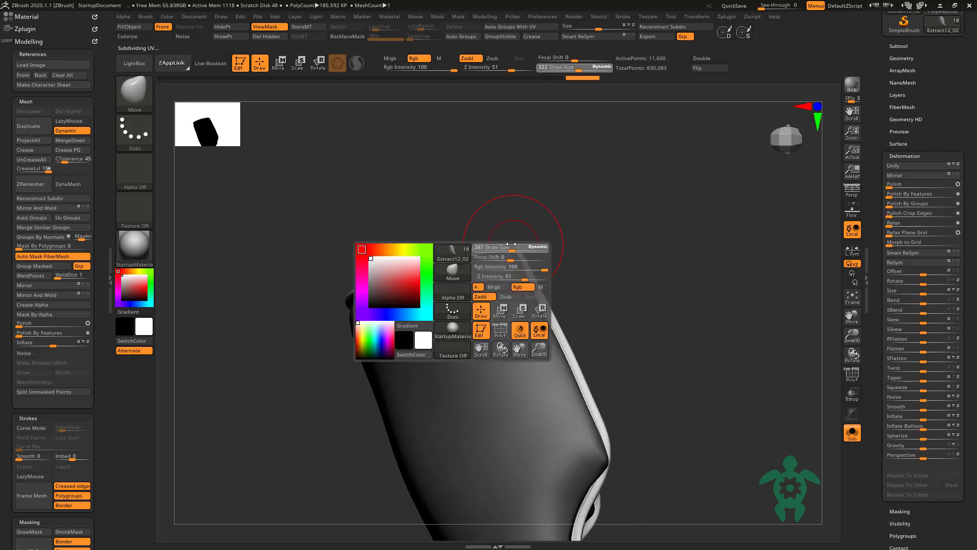
right_click_drag(517, 224, 520, 233, "ctrl")
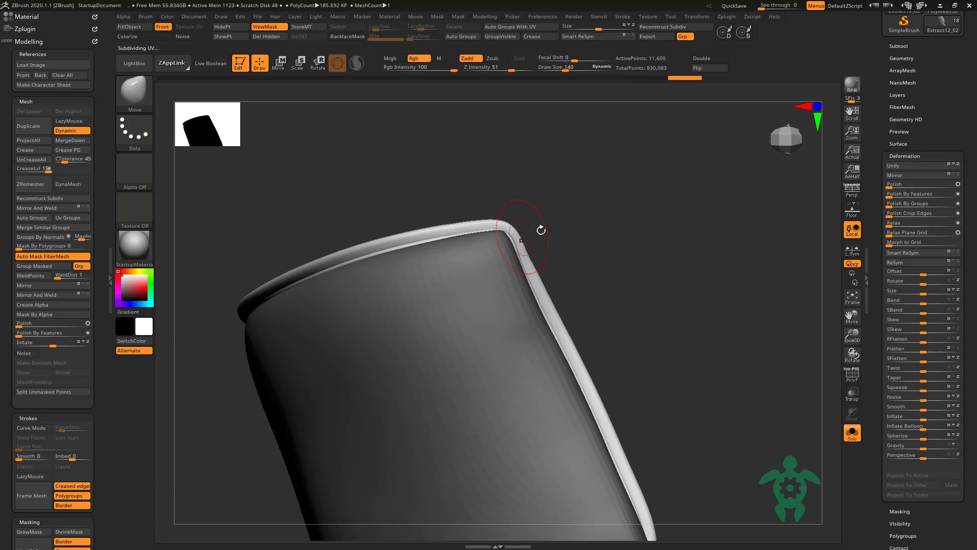
left_click_drag(541, 230, 402, 283)
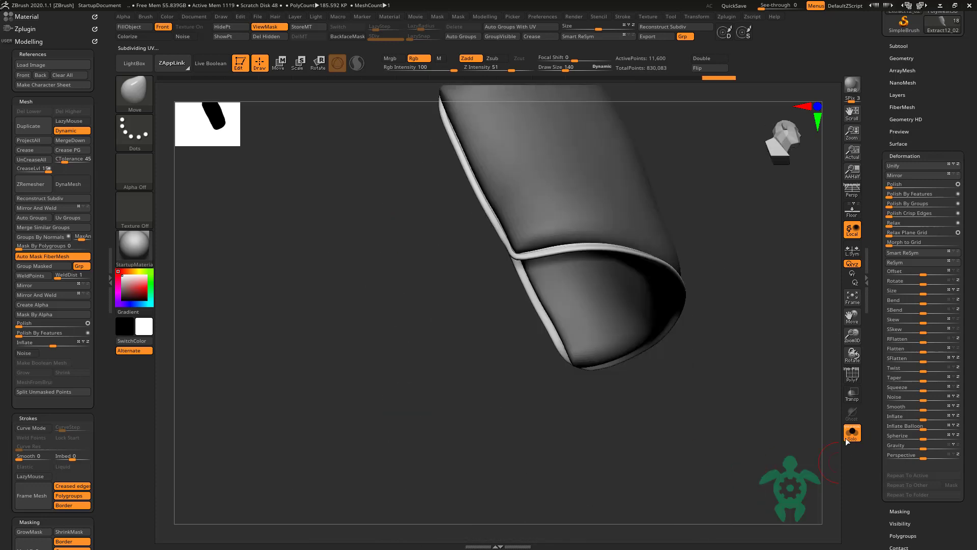
Step: Toggle Solo off and back on while enlarging the Move brush to 442, then 650
left_click(852, 432)
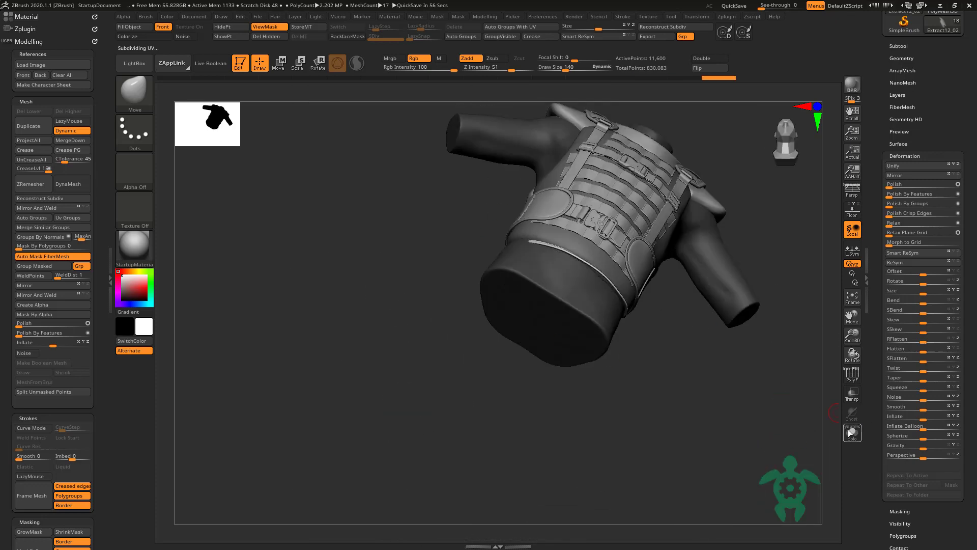
key("space")
mouse_move(382, 342)
right_mouse_down("ctrl")
mouse_move(494, 302)
mouse_move(622, 480)
mouse_move(603, 375)
right_mouse_up("ctrl")
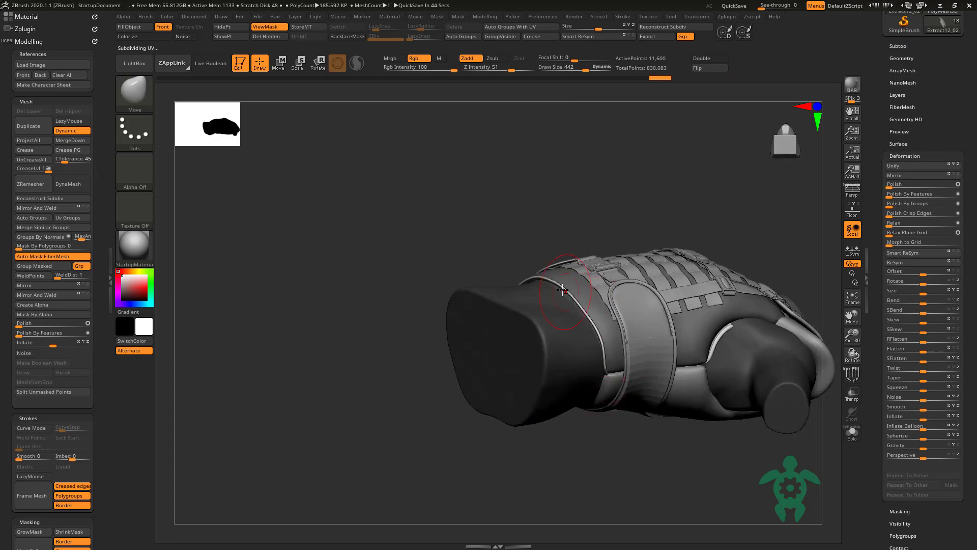
mouse_move(403, 235)
right_mouse_down()
mouse_move(327, 369)
mouse_move(325, 399)
mouse_move(356, 402)
right_mouse_up()
left_click(851, 432)
right_click_drag(763, 356, 723, 392)
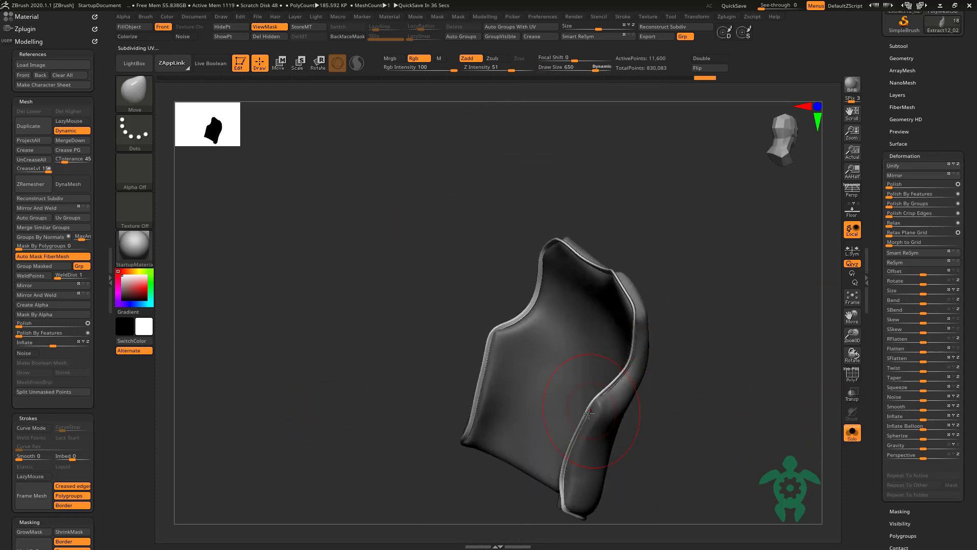
right_click_drag(636, 417, 631, 402)
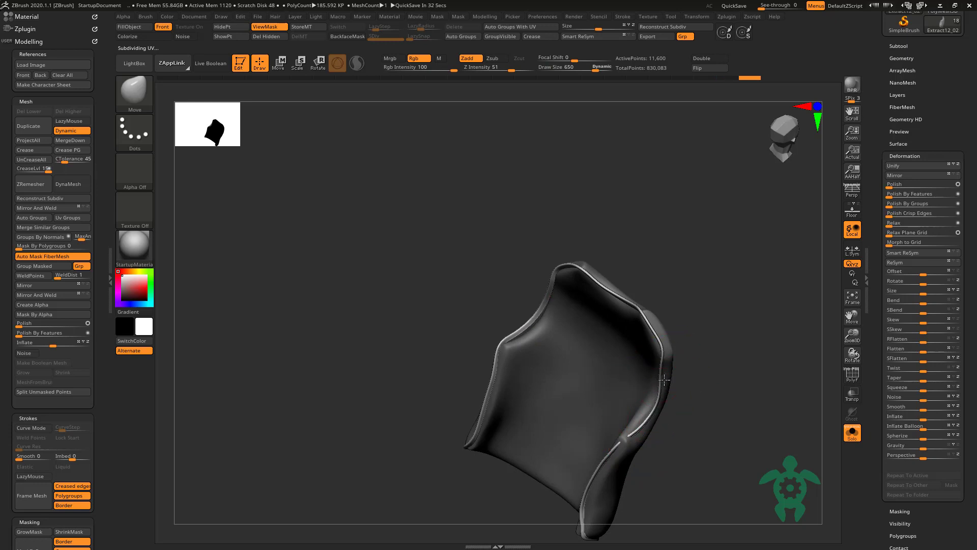
right_click_drag(671, 363, 648, 448)
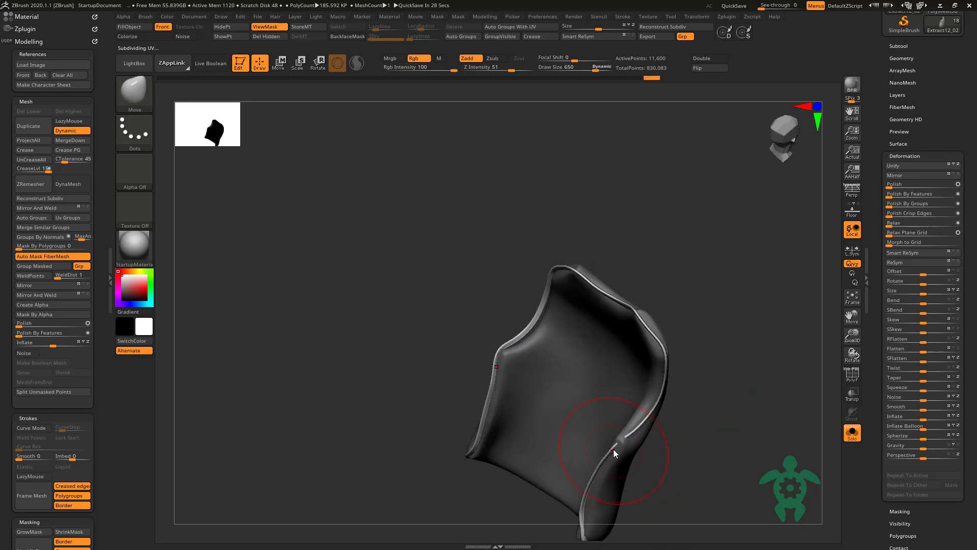
Step: Resize the brush to 281, then 314, and turn Solo off to show the whole vest
key("space")
left_click_drag(615, 402, 576, 401)
mouse_move(576, 402)
right_mouse_down()
mouse_move(676, 399)
mouse_move(621, 414)
mouse_move(639, 407)
right_mouse_up()
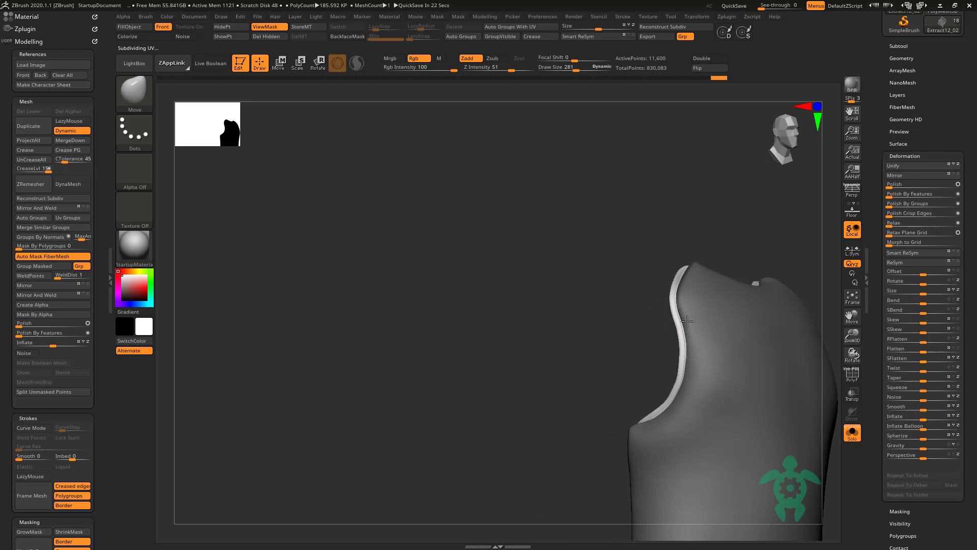
key("space")
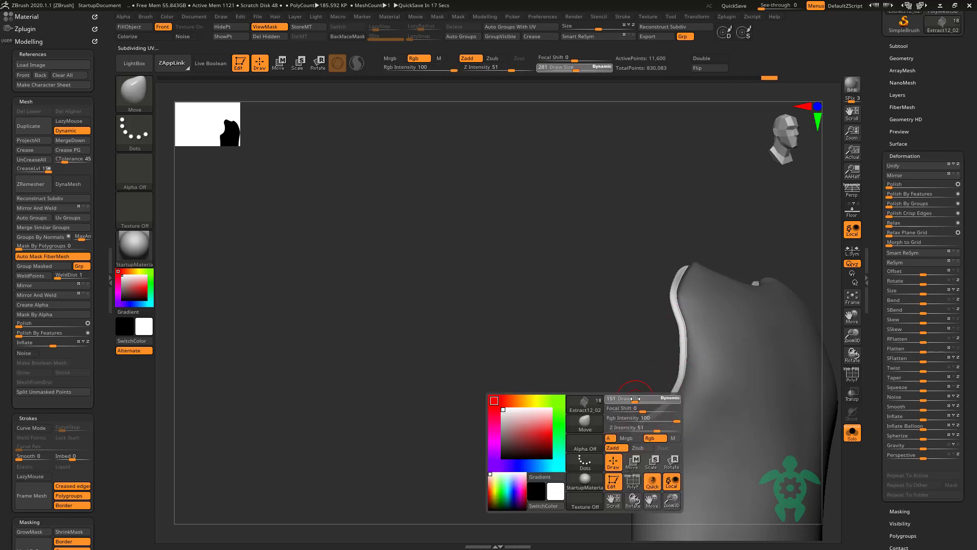
key("space")
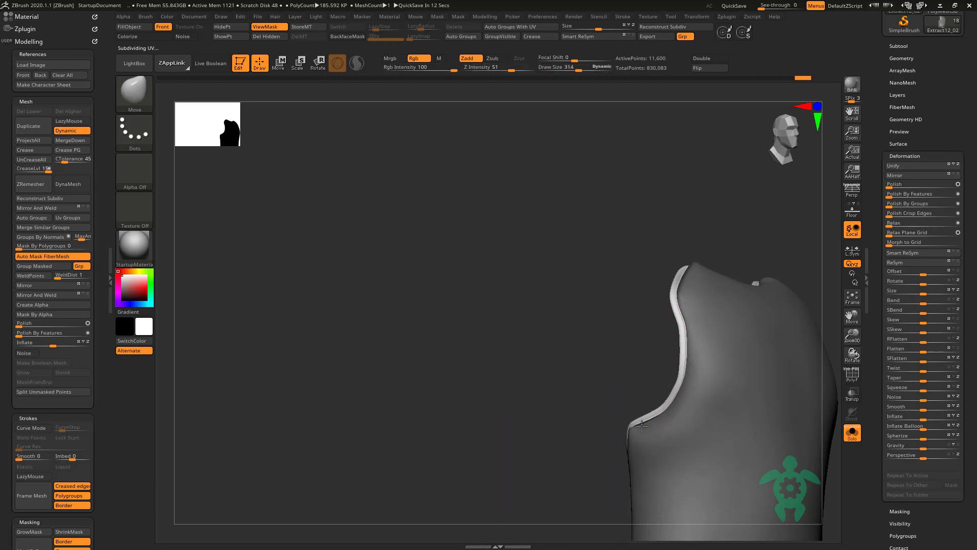
left_click(852, 432)
left_click_drag(497, 460, 621, 430)
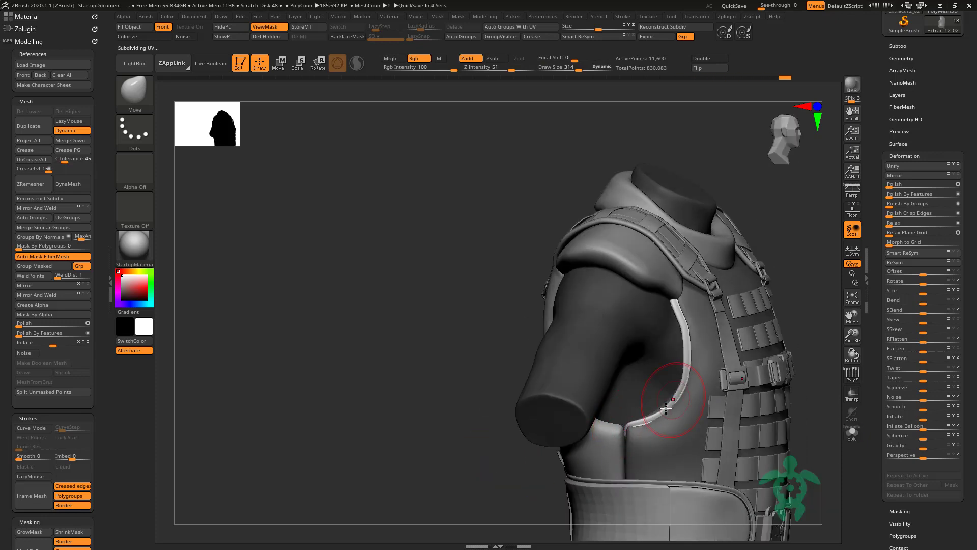
key("space")
left_click_drag(643, 430, 626, 430)
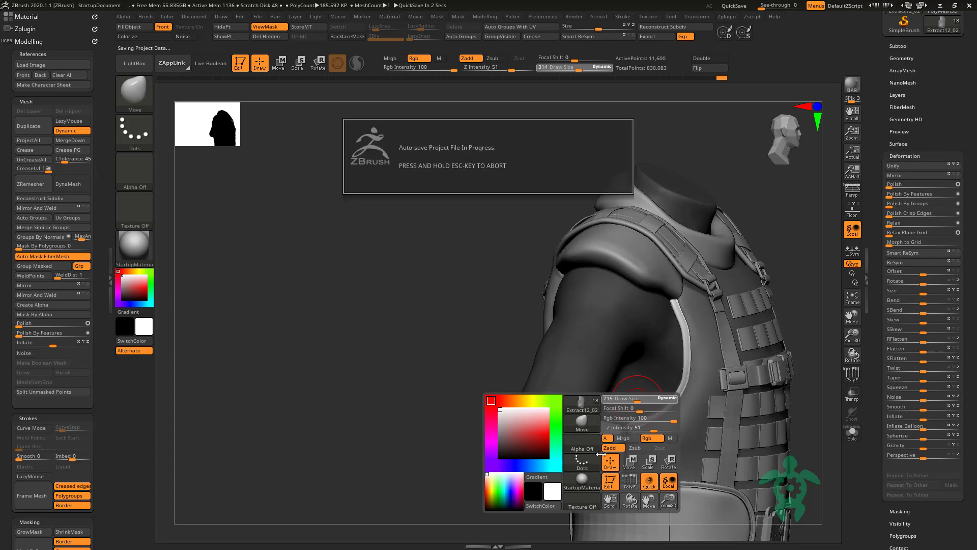
right_click_drag(672, 406, 591, 434, "ctrl")
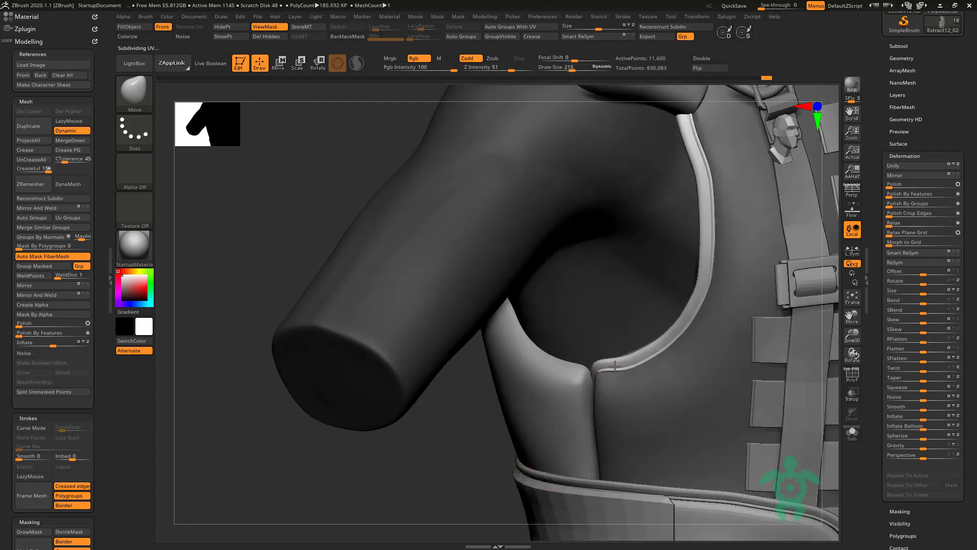
right_click_drag(615, 366, 640, 251, "ctrl")
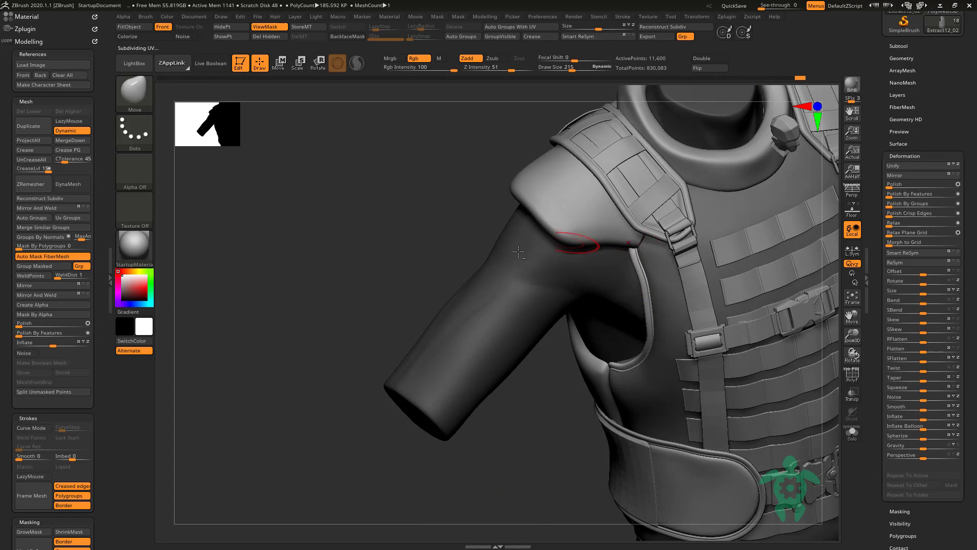
mouse_move(518, 252)
right_mouse_down()
mouse_move(399, 245)
mouse_move(497, 301)
mouse_move(386, 280)
mouse_move(624, 255)
right_mouse_up()
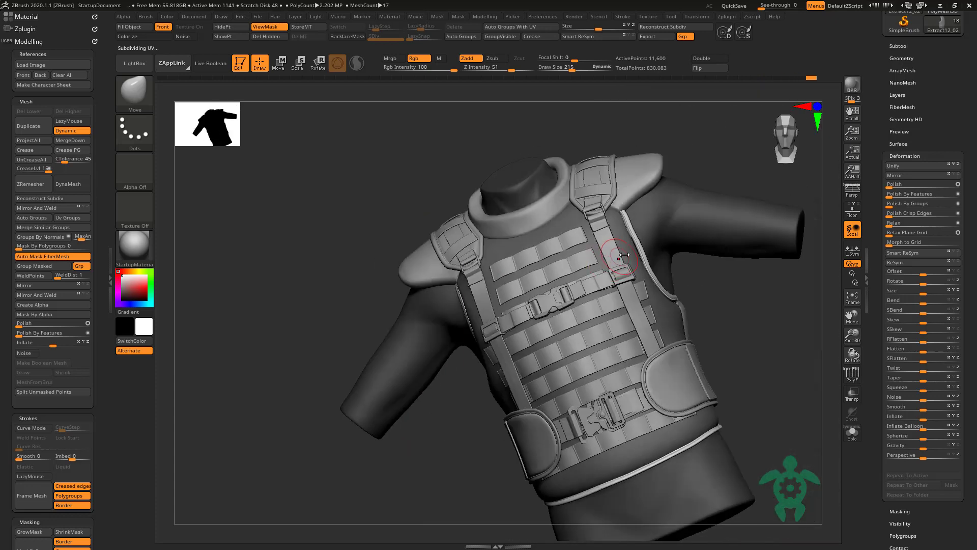
key("space")
left_click_drag(624, 254, 618, 229)
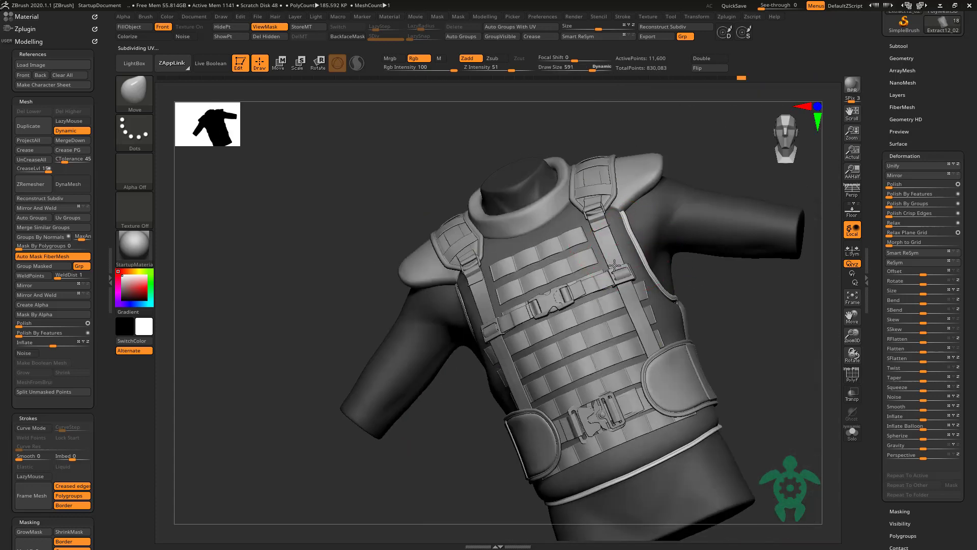
key("space")
left_click_drag(615, 265, 622, 251)
mouse_move(656, 296)
right_mouse_down()
mouse_move(733, 307)
mouse_move(705, 322)
mouse_move(417, 311)
mouse_move(677, 299)
right_mouse_up()
left_click_drag(673, 294, 680, 289)
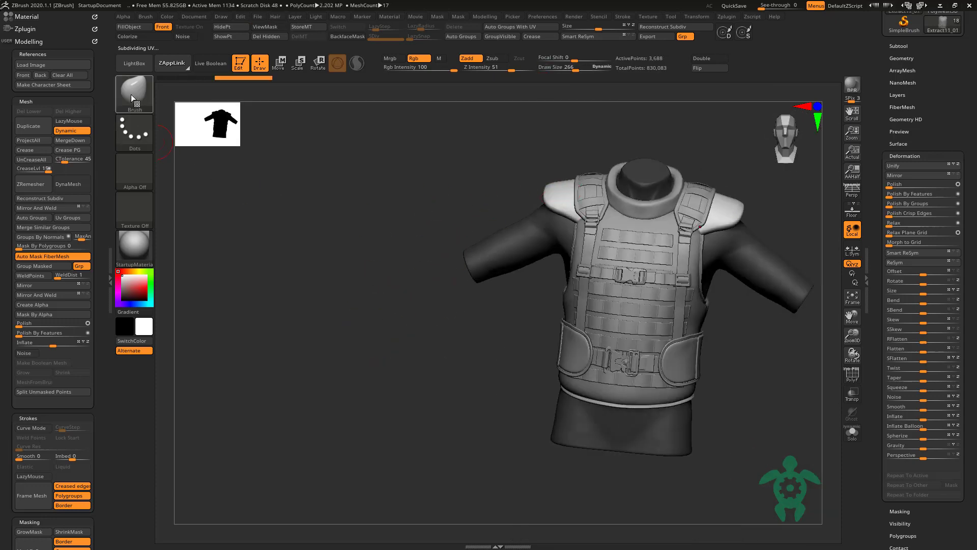
Step: Isolate the shoulder pads, set brush size 65, build an edge trim, then undo it
key("ctrl+shift+s")
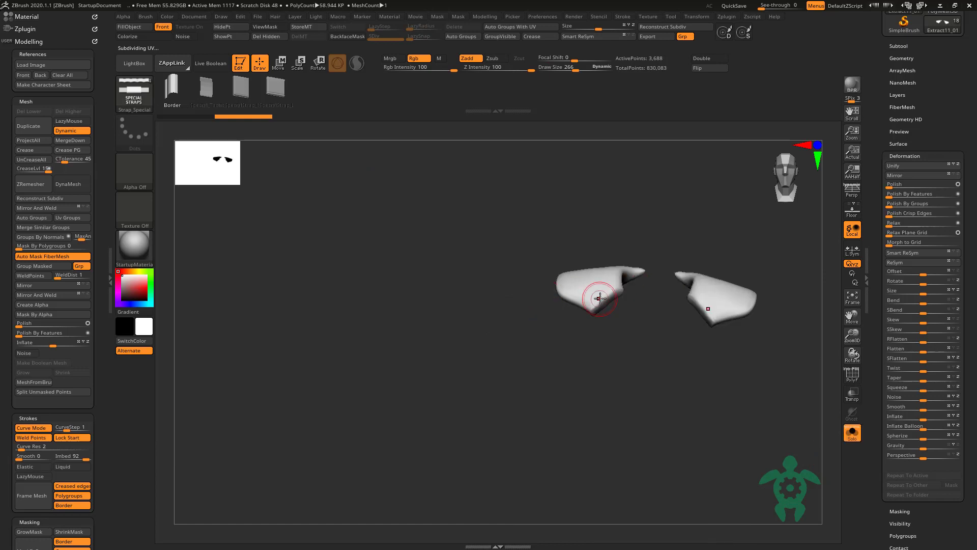
key("f")
key("space")
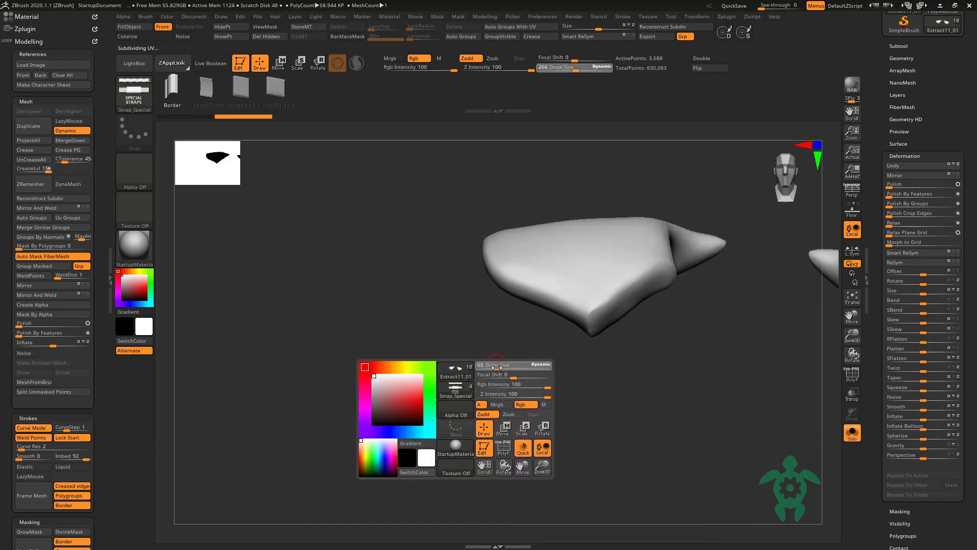
right_click_drag(665, 272, 654, 270)
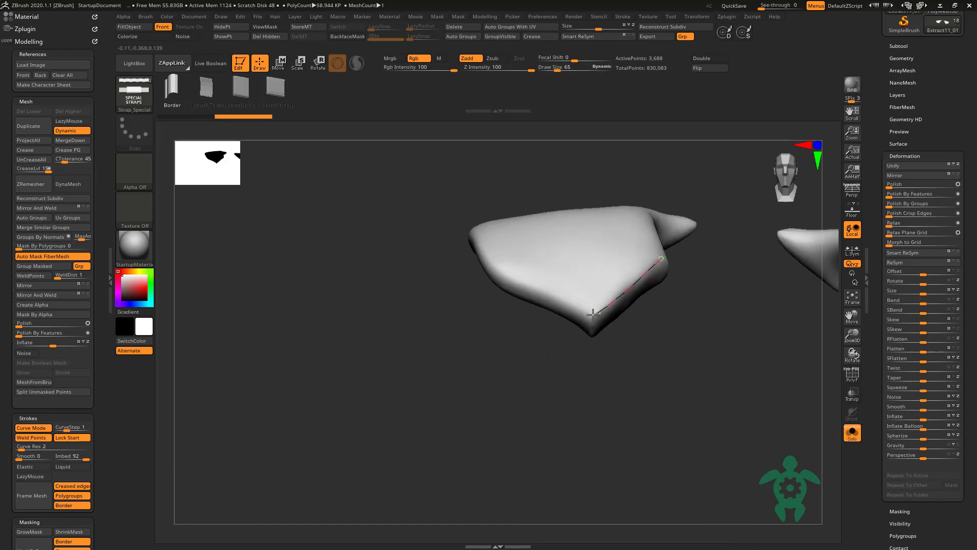
left_click_drag(496, 266, 494, 265)
mouse_move(402, 192)
right_mouse_down()
mouse_move(471, 403)
mouse_move(557, 370)
right_mouse_up()
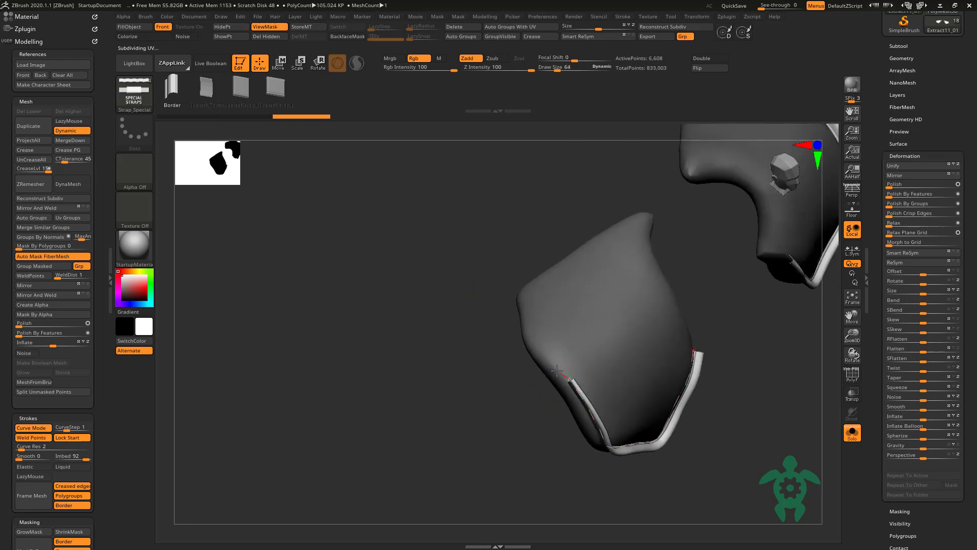
left_click(650, 212)
mouse_move(752, 218)
right_mouse_down()
mouse_move(605, 327)
mouse_move(545, 525)
mouse_move(484, 462)
right_mouse_up()
key("ctrl+z")
Step: Redraw a raised trim along the soloed shoulder pad edge, then show all pieces
right_click_drag(600, 421, 621, 429)
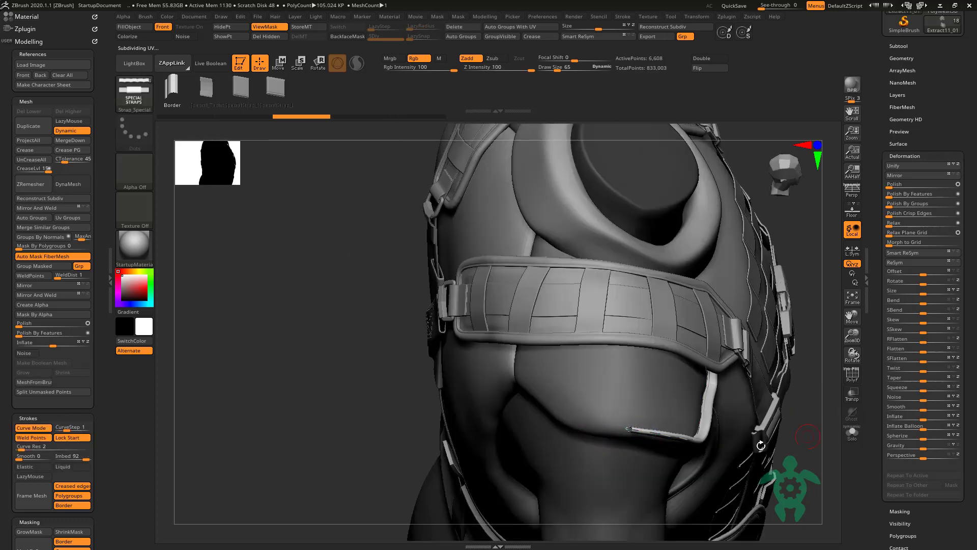
right_click_drag(339, 371, 633, 426)
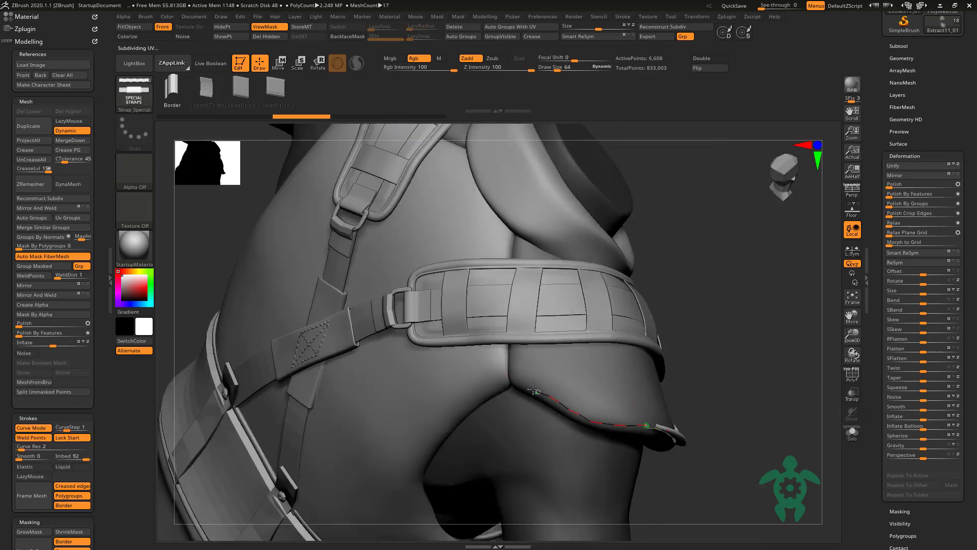
key("alt+s")
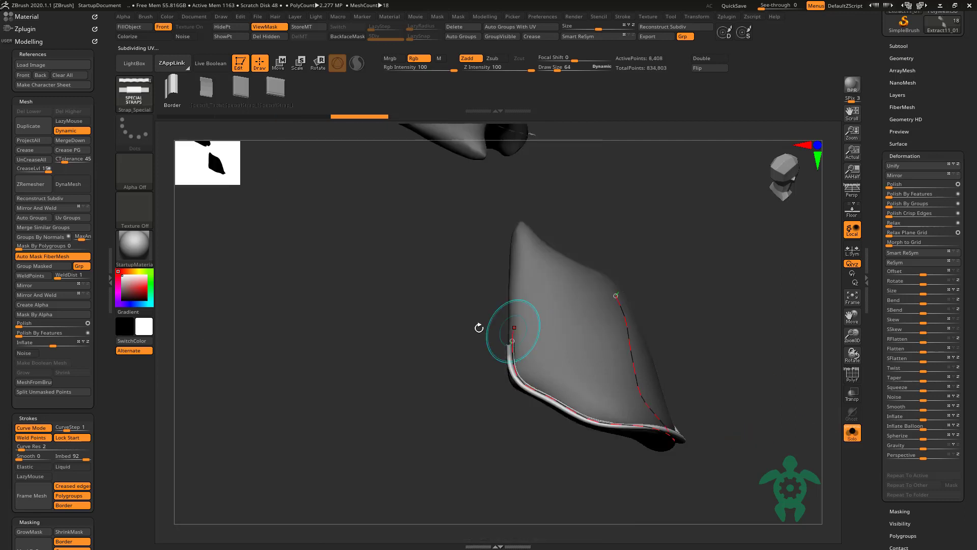
mouse_move(480, 327)
right_mouse_down()
mouse_move(489, 355)
mouse_move(637, 433)
mouse_move(626, 419)
mouse_move(626, 428)
right_mouse_up()
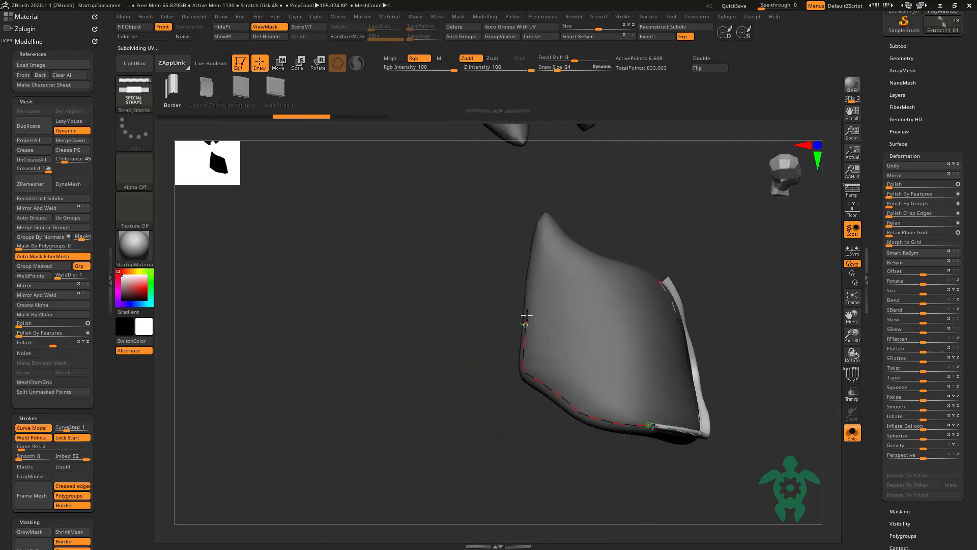
left_click(536, 258)
key("alt+s")
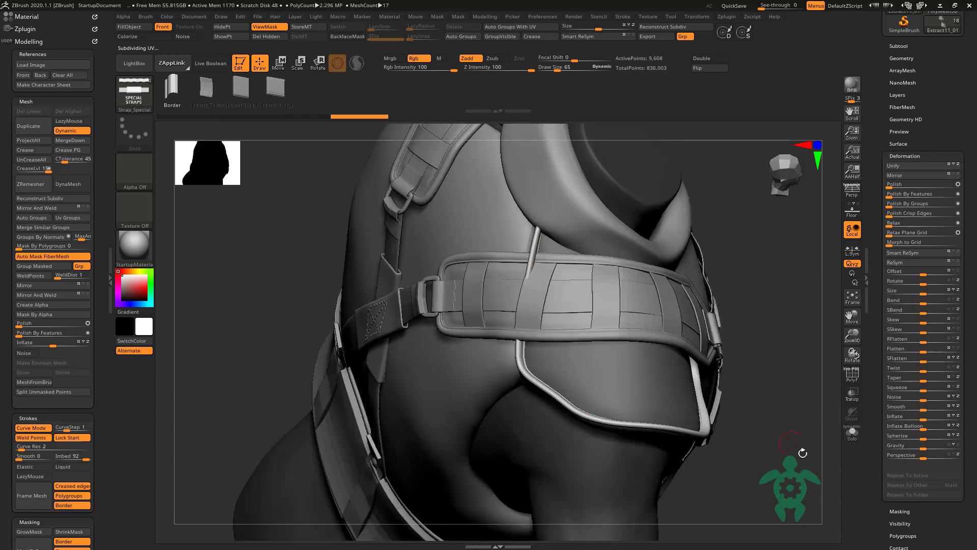
mouse_move(506, 305)
right_mouse_down()
mouse_move(382, 296)
mouse_move(415, 349)
mouse_move(391, 261)
mouse_move(613, 468)
mouse_move(506, 455)
mouse_move(262, 497)
mouse_move(567, 320)
right_mouse_up()
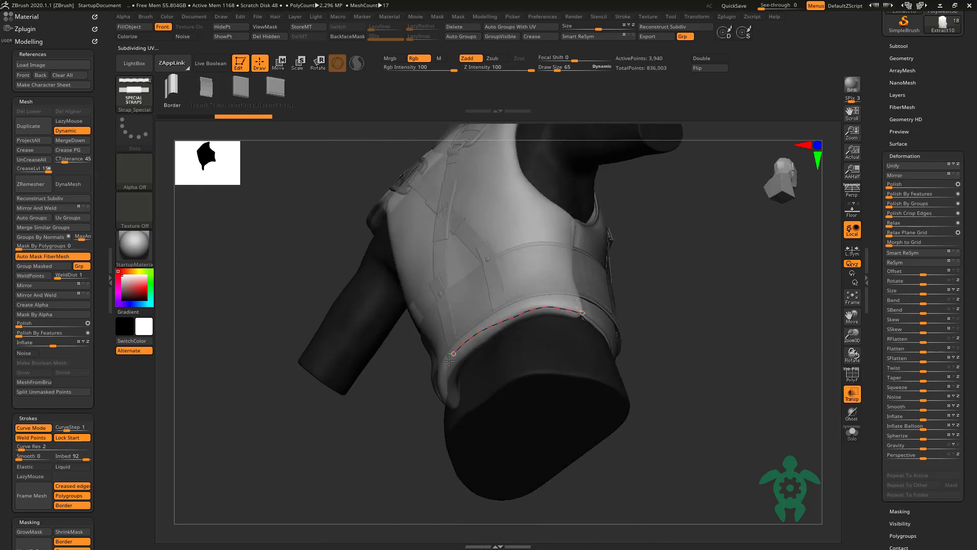
Step: Isolate the collar and build trims along its lower and top edge curves
right_click_drag(445, 391, 436, 414)
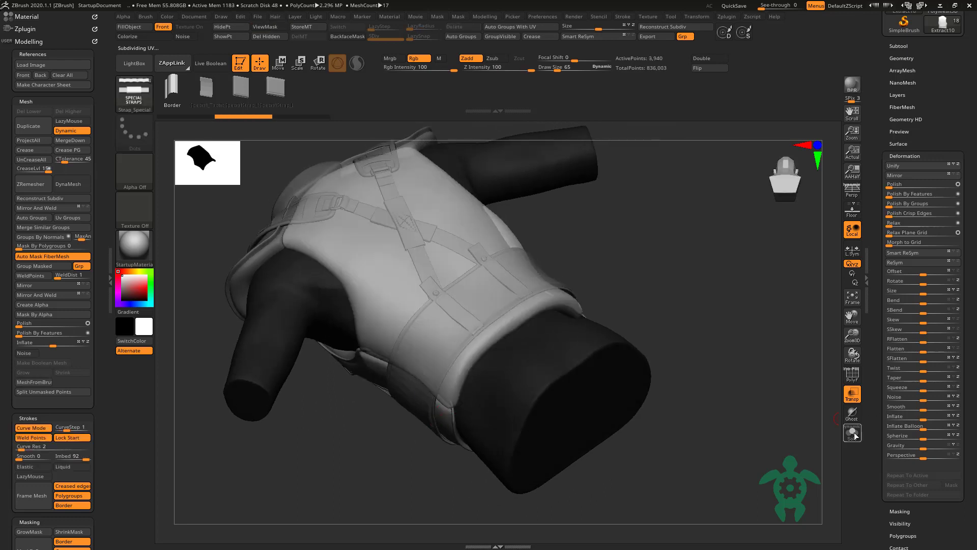
left_click(716, 444)
left_click(575, 309)
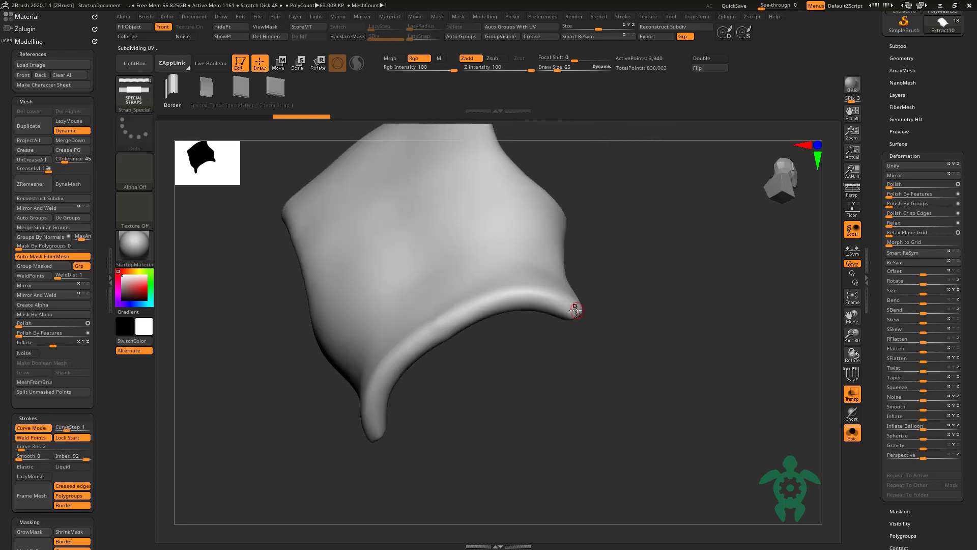
left_click(371, 410)
mouse_move(373, 424)
right_mouse_down()
mouse_move(426, 463)
mouse_move(482, 231)
right_mouse_up()
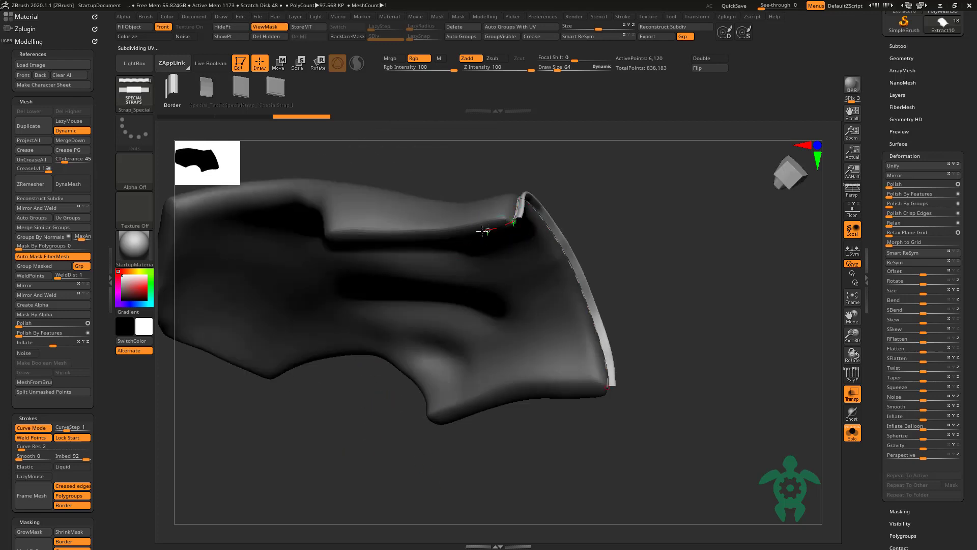
left_click(322, 262)
mouse_move(322, 262)
right_mouse_down()
mouse_move(344, 415)
mouse_move(533, 298)
right_mouse_up()
left_click(322, 239)
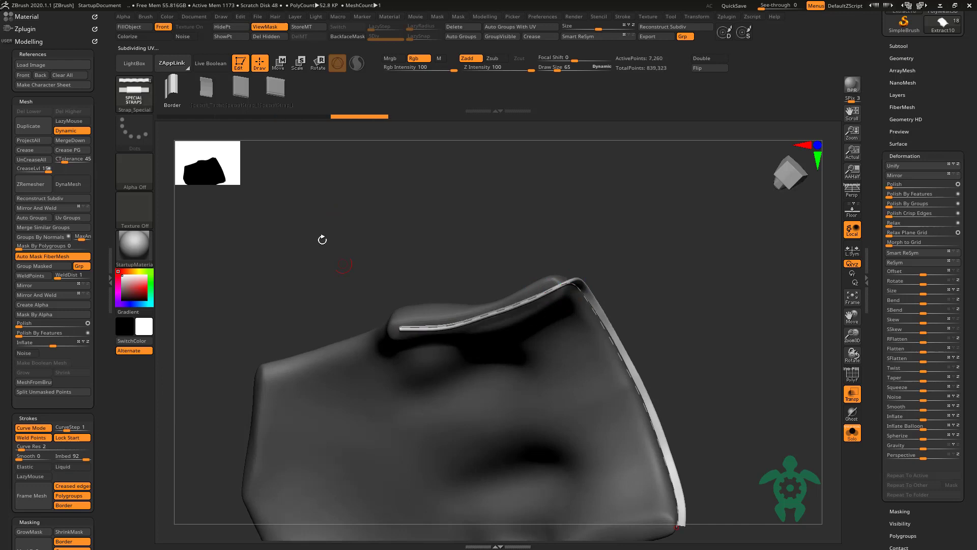
right_click_drag(323, 240, 395, 323)
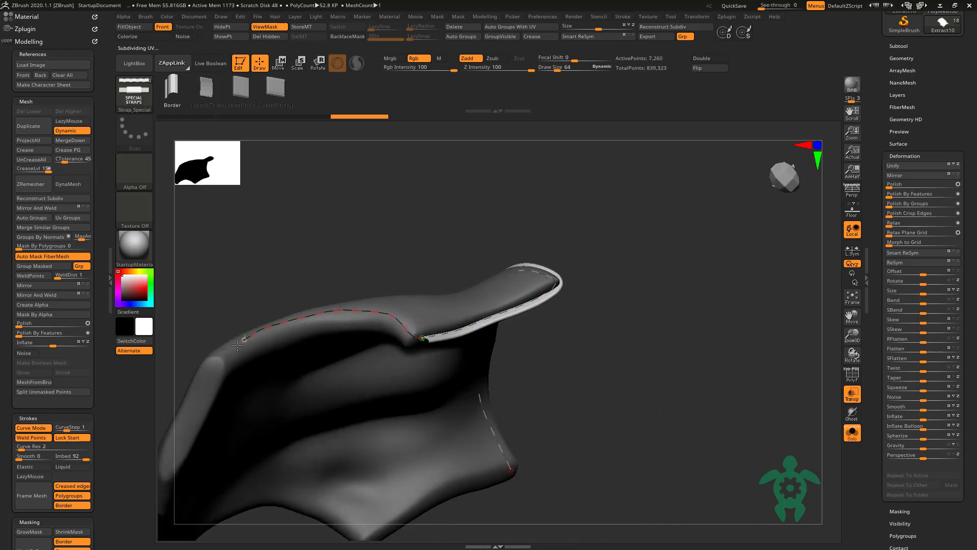
left_click(214, 366)
Step: Add trims along the collar's remaining top and short edges, then show the whole character
right_click_drag(192, 290, 356, 245)
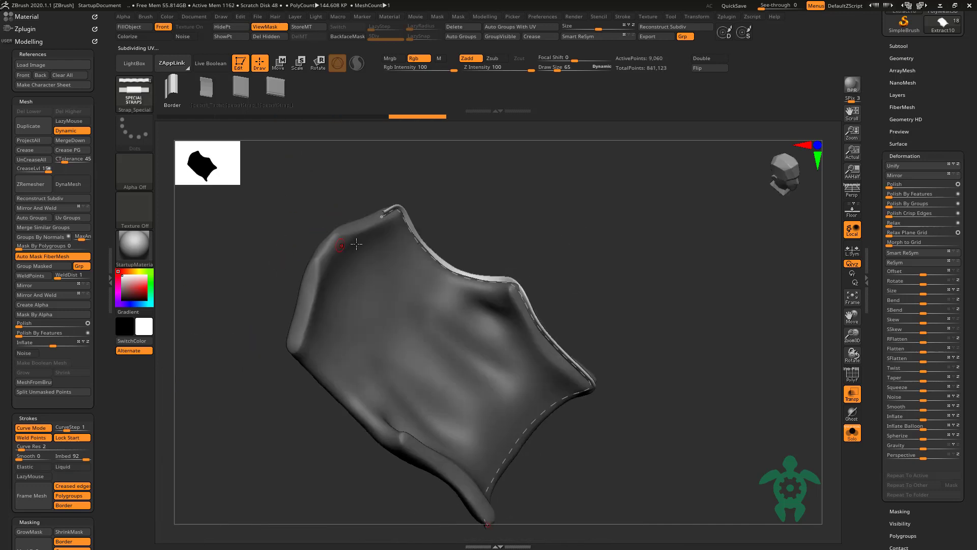
mouse_move(304, 346)
right_mouse_down()
mouse_move(332, 443)
mouse_move(283, 422)
right_mouse_up()
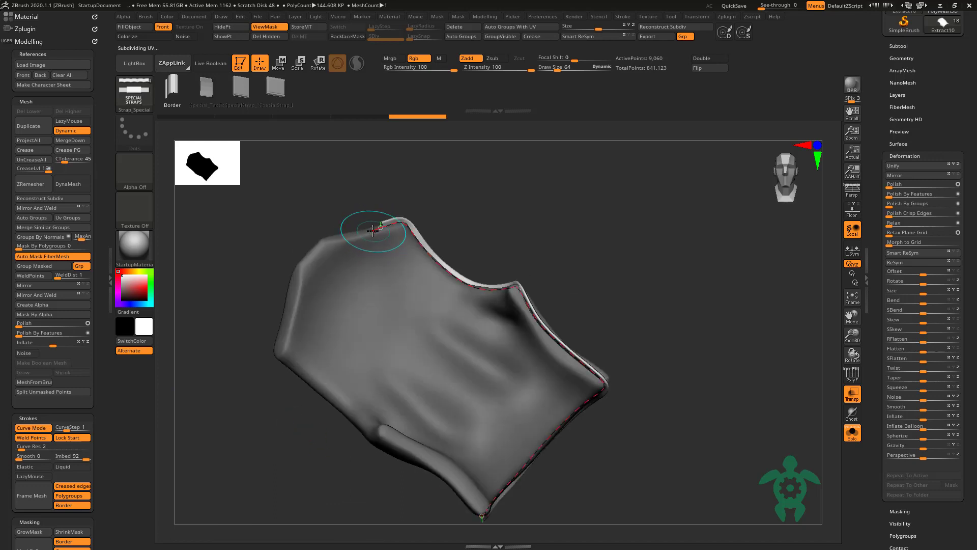
left_click_drag(381, 225, 313, 248)
left_click(280, 351)
right_click_drag(280, 351, 376, 305)
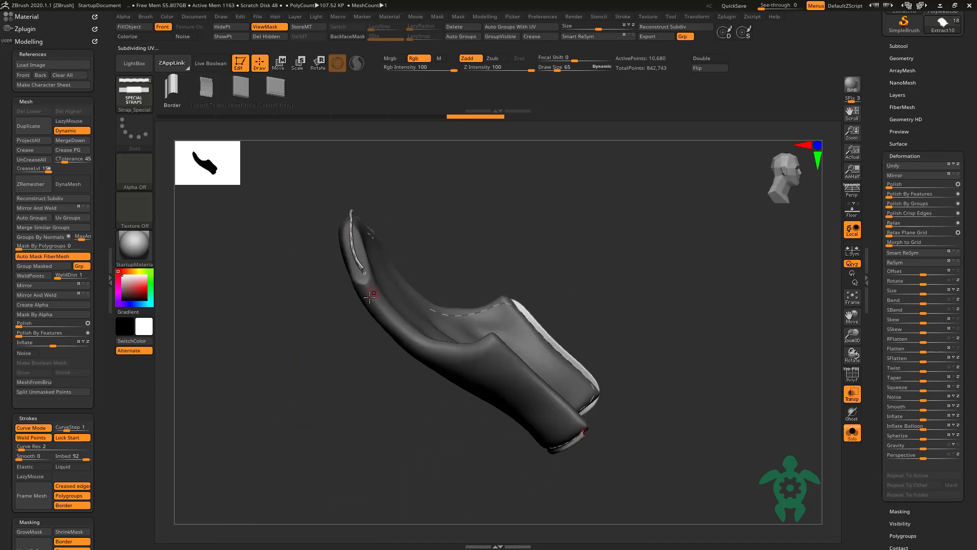
left_click(445, 349)
right_click_drag(445, 350, 469, 371)
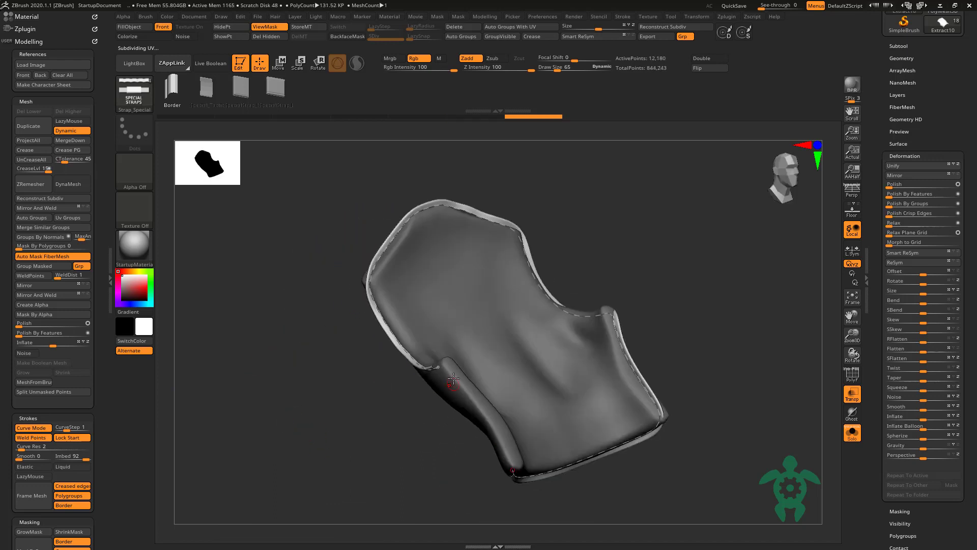
left_click_drag(460, 382, 502, 414)
left_click(533, 471)
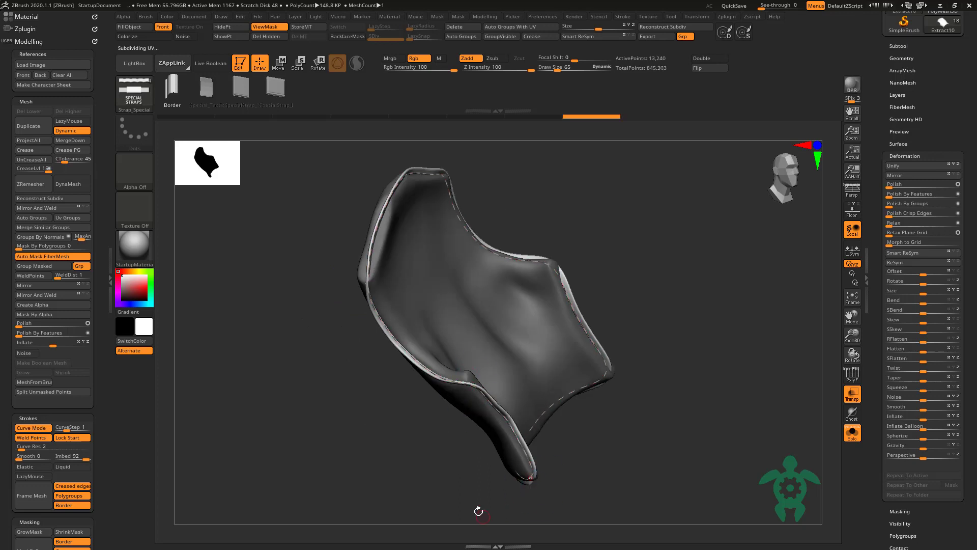
right_click_drag(478, 515, 447, 414)
left_click(852, 433)
right_click_drag(765, 407, 426, 355)
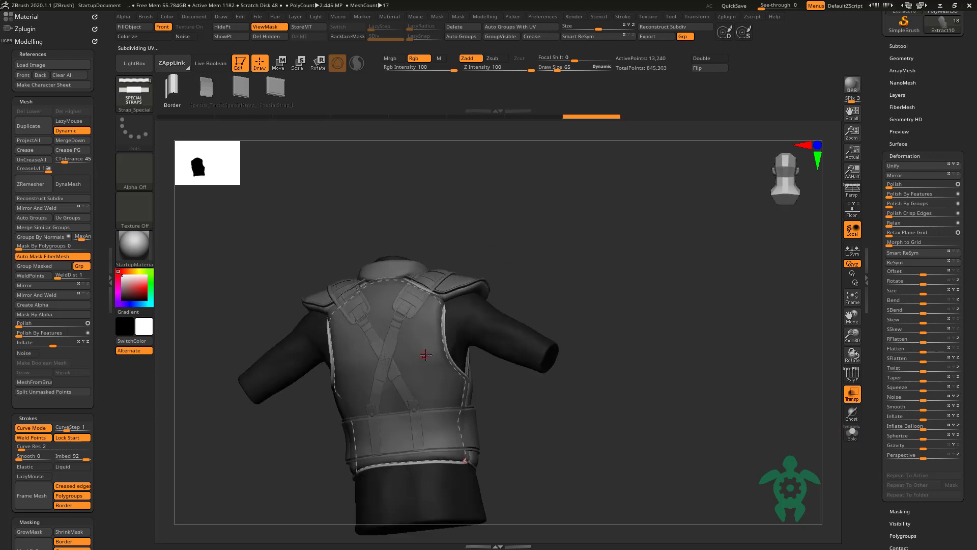
left_click(851, 392)
right_click_drag(635, 417, 709, 293)
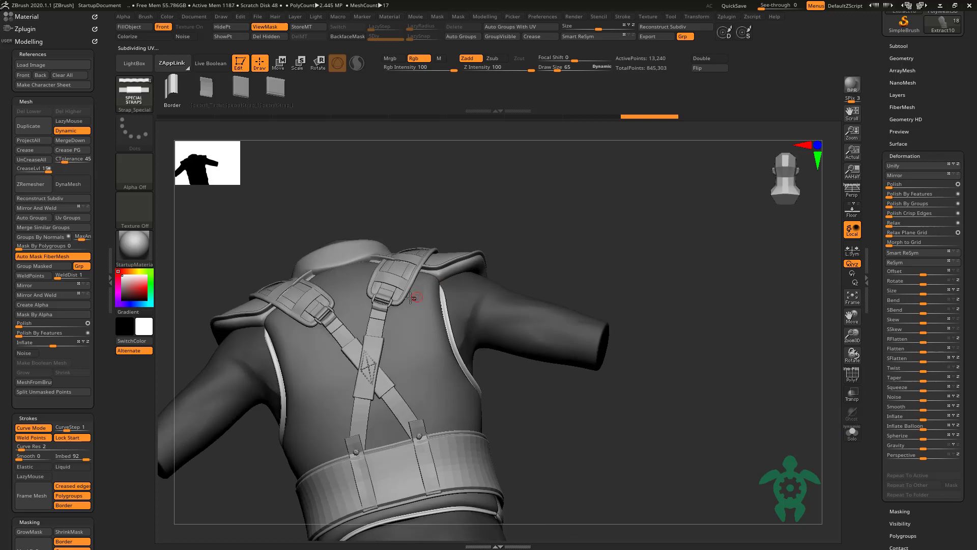
key("b")
key("m")
key("v")
right_click_drag(404, 296, 448, 262)
key("space")
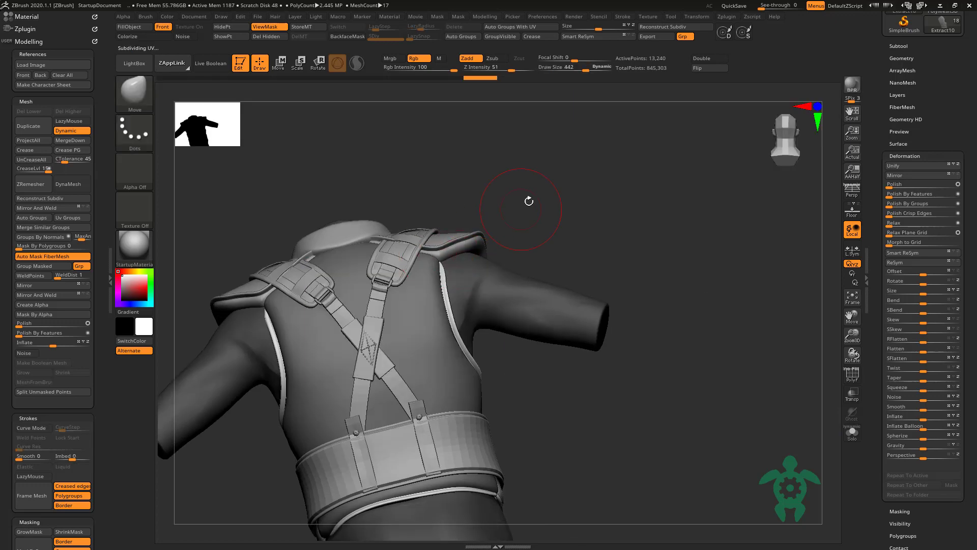
right_click_drag(528, 201, 437, 229)
mouse_move(430, 277)
right_mouse_down()
mouse_move(240, 279)
mouse_move(468, 327)
mouse_move(337, 291)
right_mouse_up()
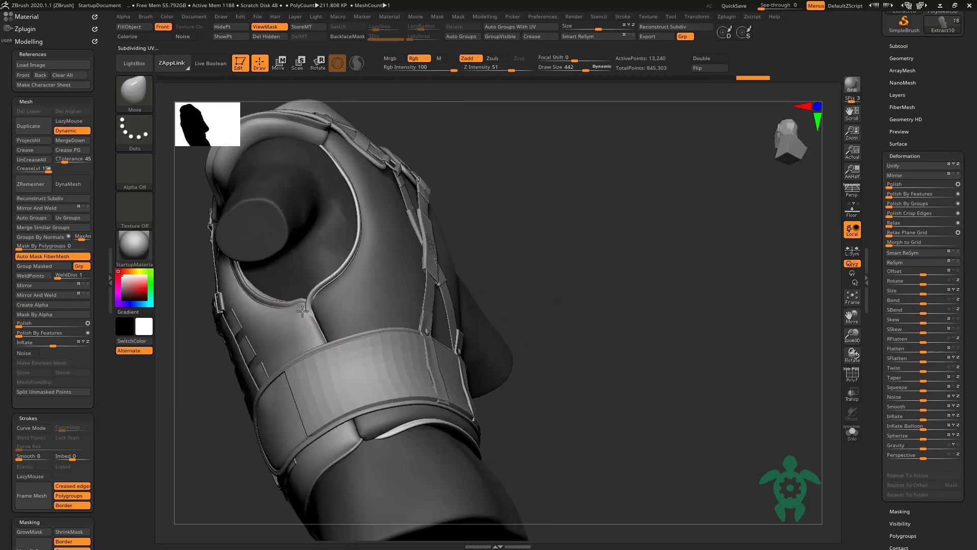
mouse_move(301, 338)
right_mouse_down()
mouse_move(482, 277)
mouse_move(474, 236)
right_mouse_up()
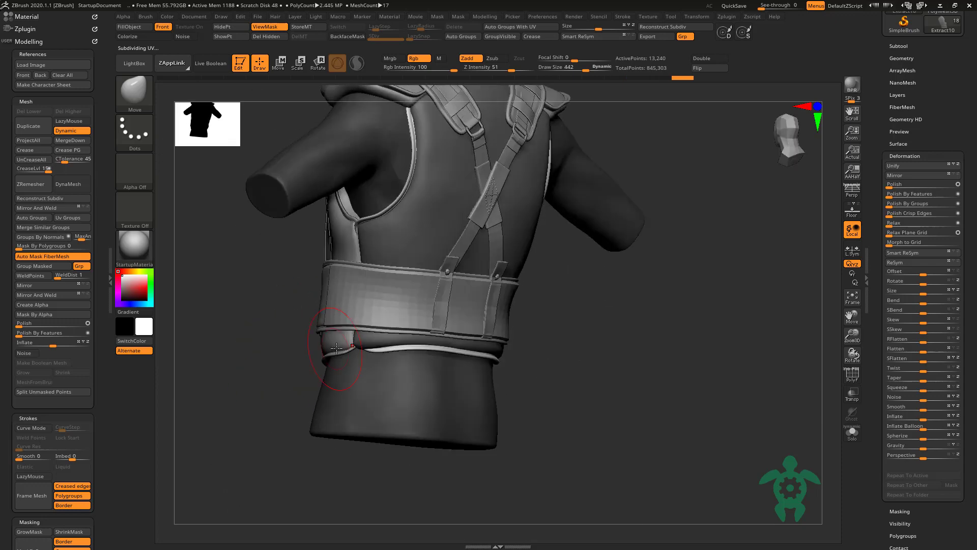
mouse_move(277, 366)
right_mouse_down()
mouse_move(207, 381)
mouse_move(360, 436)
mouse_move(229, 203)
mouse_move(231, 192)
mouse_move(244, 283)
mouse_move(458, 350)
mouse_move(414, 351)
right_mouse_up()
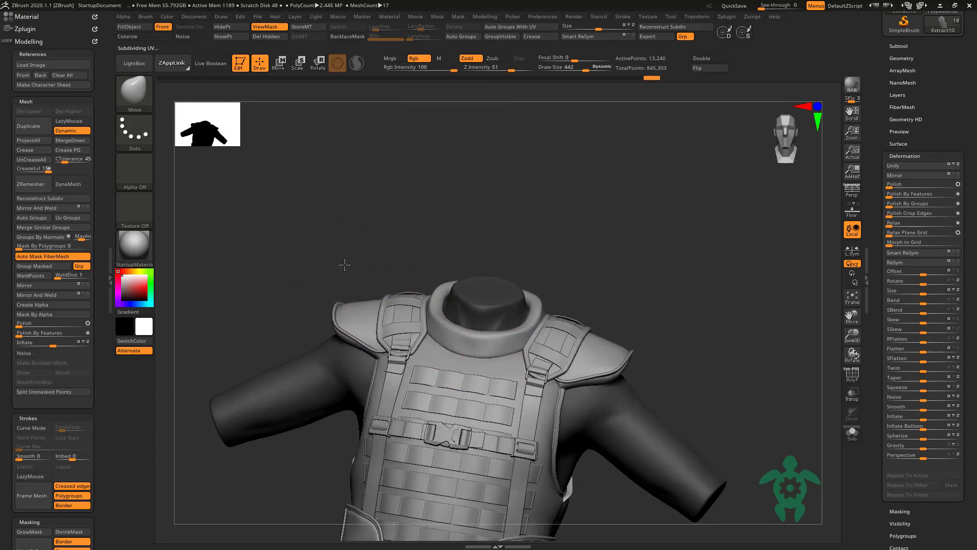
Step: Isolate the collar ring and pick the Strap_Special curve brush, slightly enlarged
left_click(415, 349, "alt")
key("shift+ctrl+s")
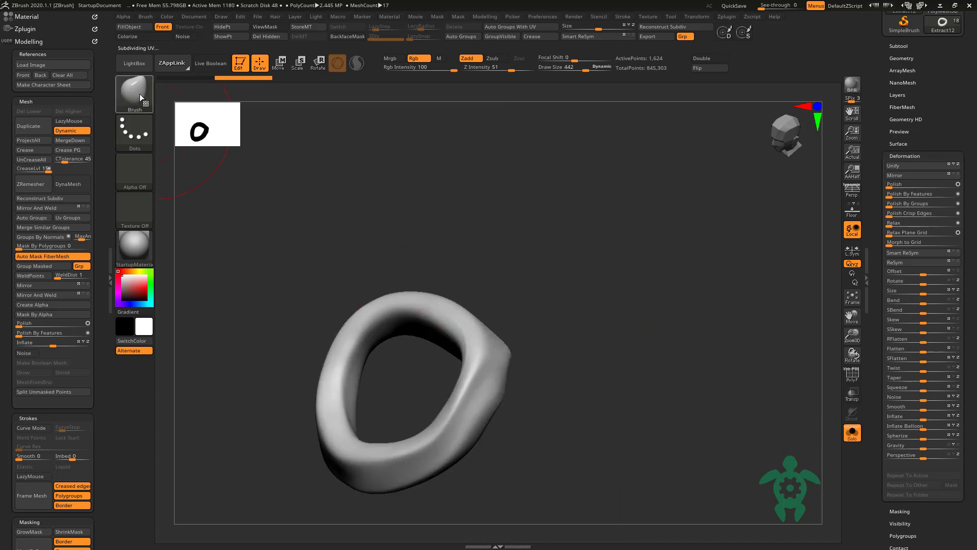
left_click(134, 90)
left_click(369, 307)
key("space")
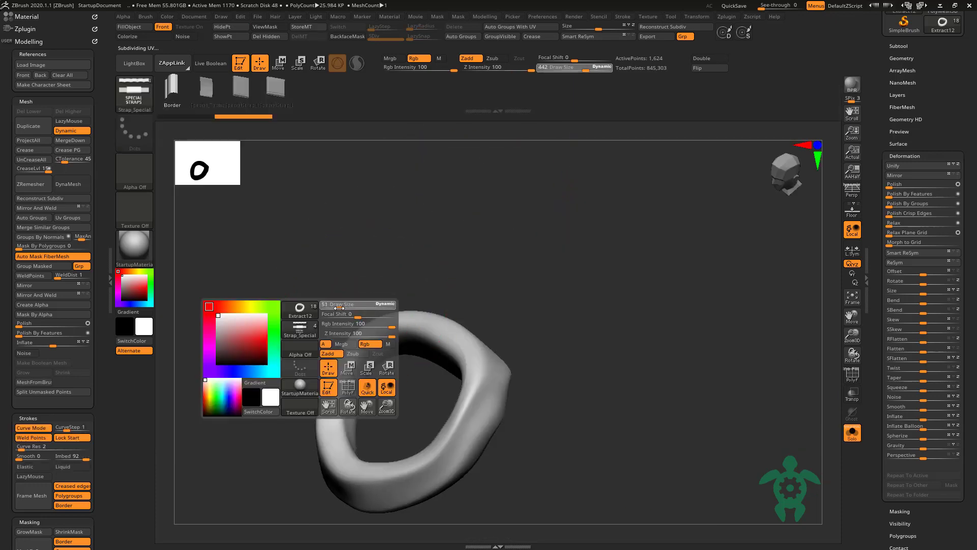
left_click_drag(340, 308, 342, 308)
Step: Draw a curve along the ring's inner and upper-right edge and turn it into a trim strap
right_click_drag(323, 312, 385, 448)
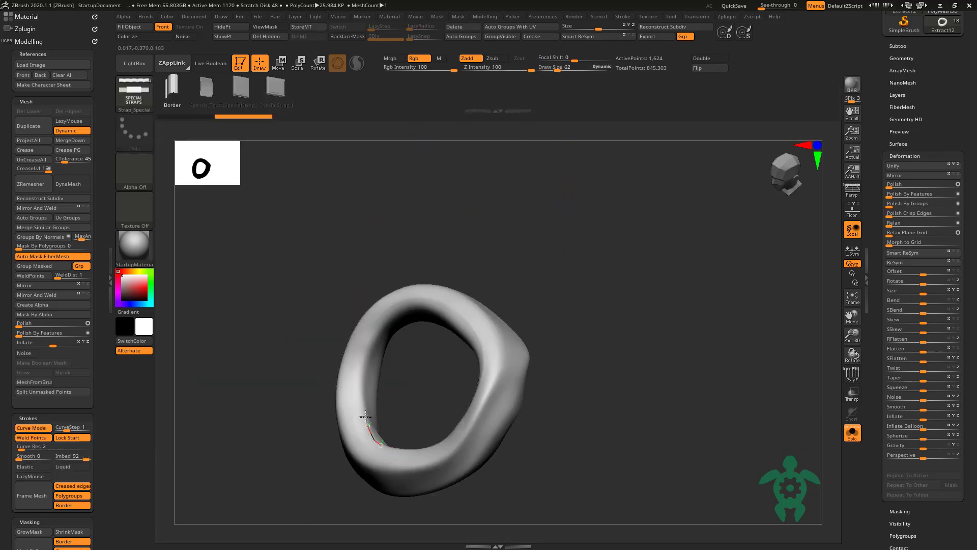
left_click_drag(465, 330, 464, 332)
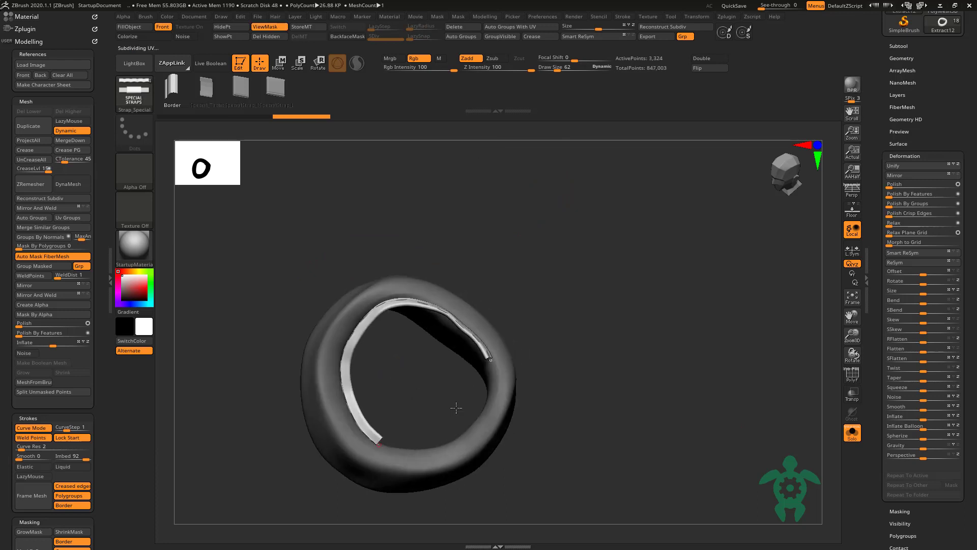
right_click_drag(456, 404, 473, 371)
left_click_drag(484, 357, 475, 419)
left_click_drag(396, 451, 395, 451)
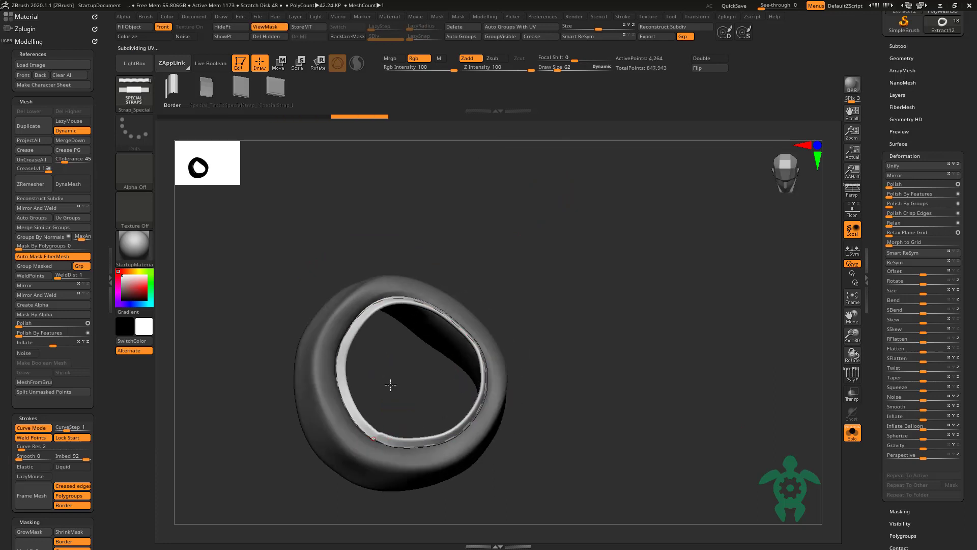
right_click_drag(393, 384, 423, 395)
left_click_drag(423, 395, 427, 362, "ctrl")
left_click_drag(446, 308, 487, 353)
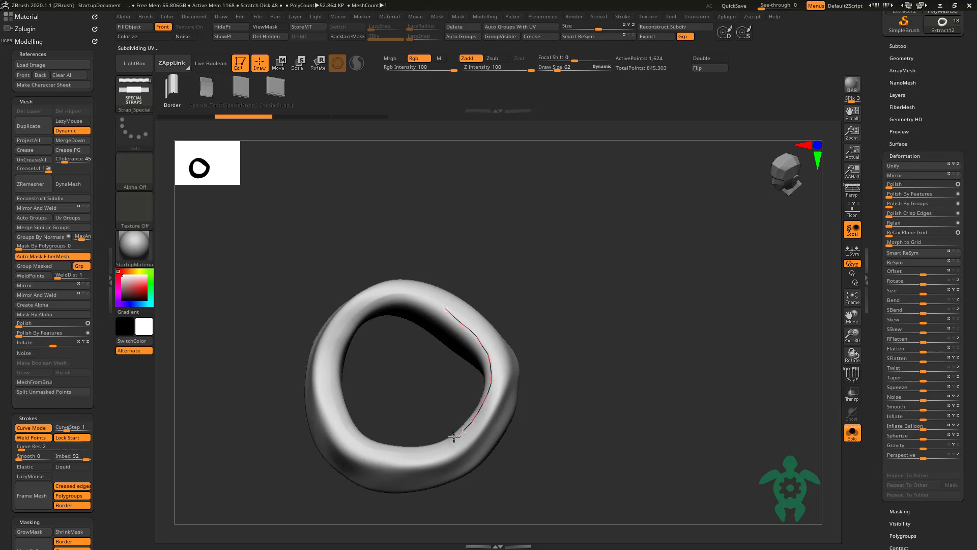
left_click(441, 307)
right_click_drag(422, 351, 408, 375)
Step: Add a short trim strap on the neck ring, then turn Solo off to show the full vest
key("alt+s")
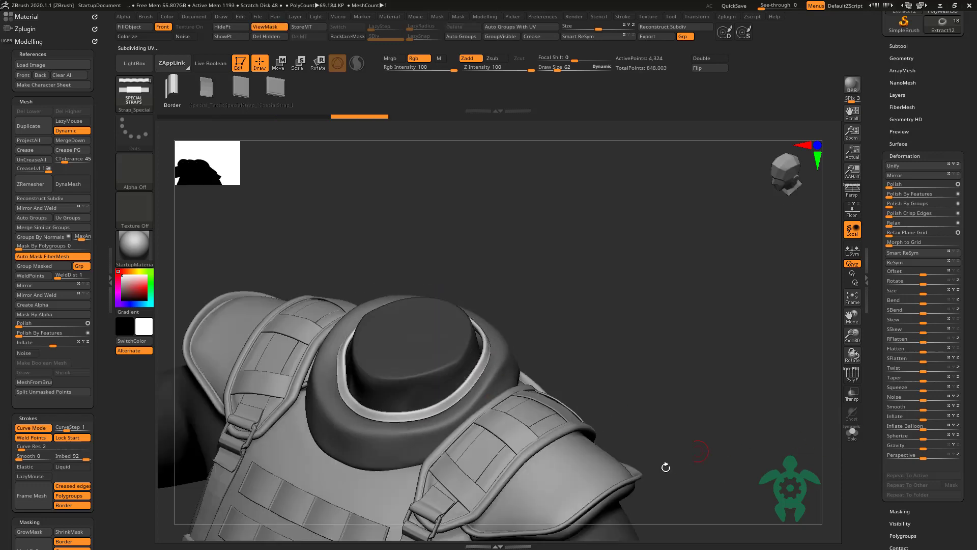
mouse_move(666, 467)
right_mouse_down("alt")
mouse_move(648, 338)
mouse_move(538, 428)
right_mouse_up("alt")
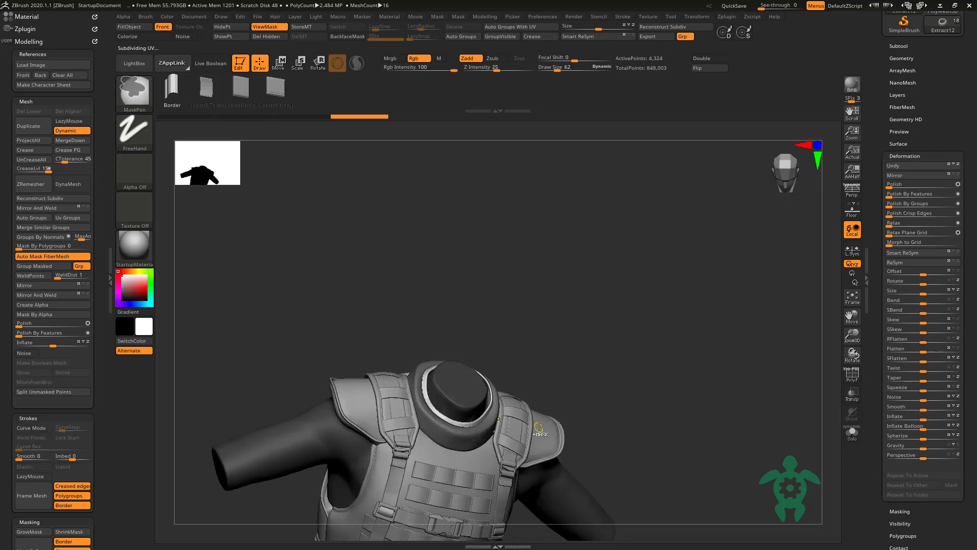
left_click_drag(570, 326, 588, 334, "ctrl")
right_click_drag(588, 334, 447, 443, "alt")
key("space")
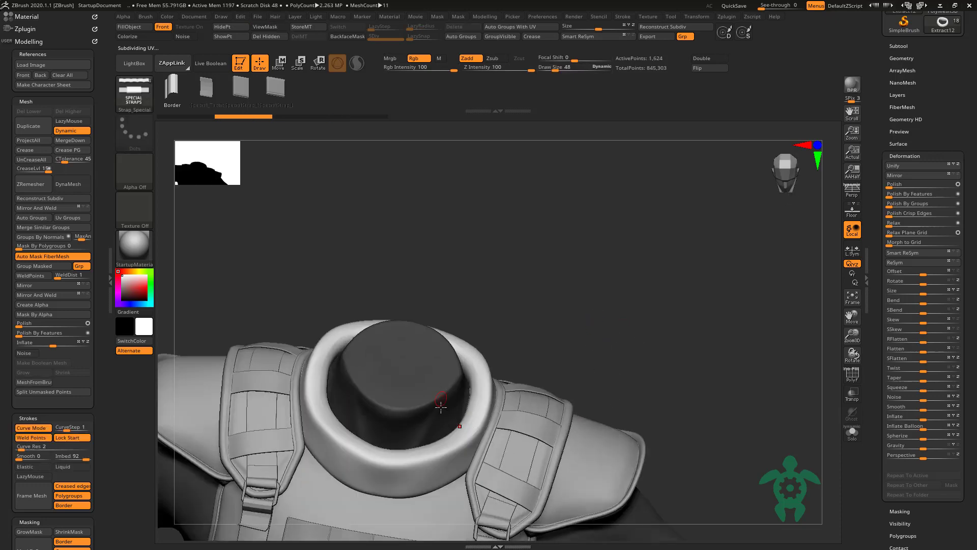
left_click_drag(418, 462, 362, 447)
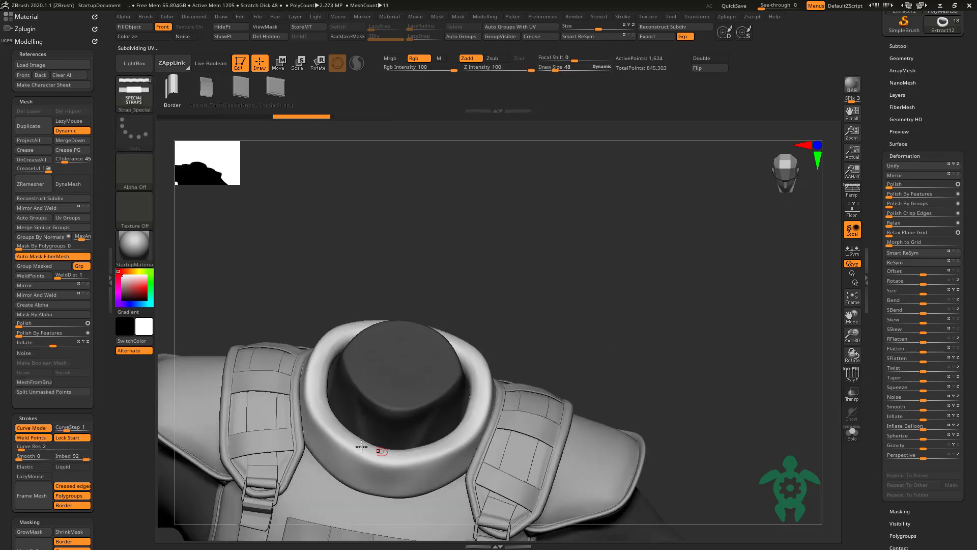
left_click(853, 433)
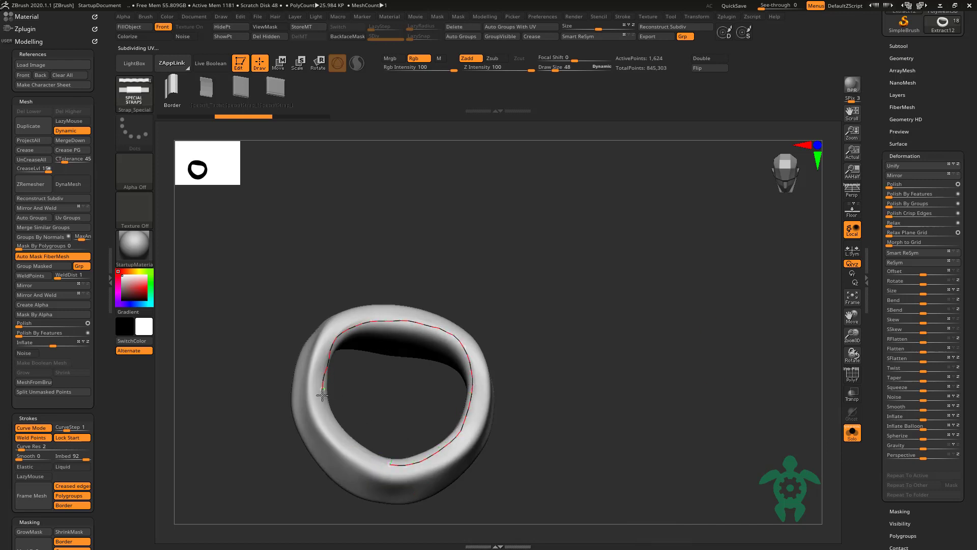
left_click(394, 464)
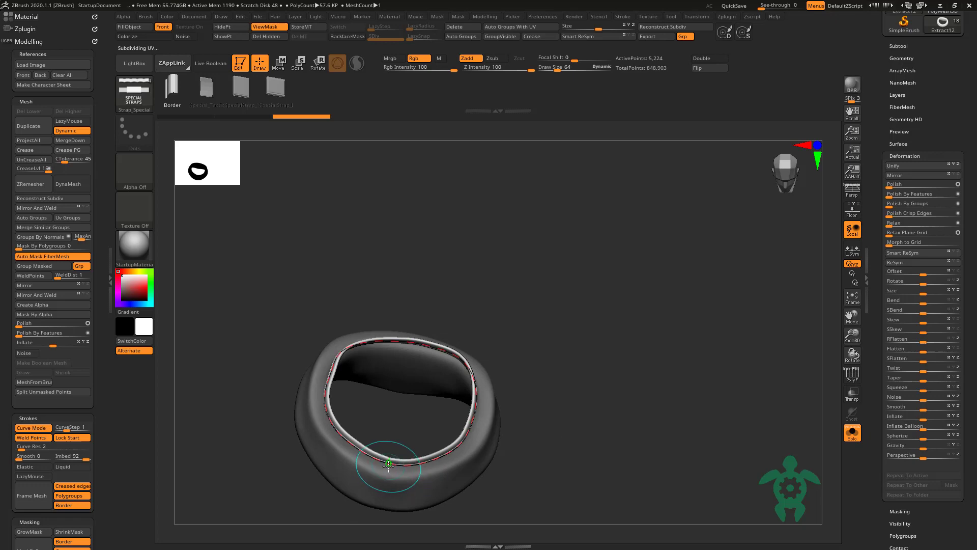
left_click(852, 433)
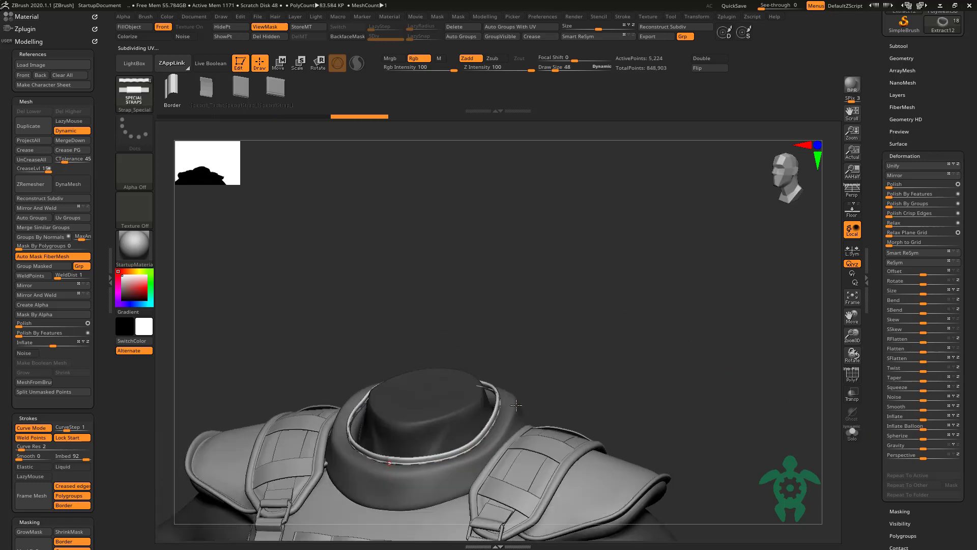
mouse_move(360, 215)
left_mouse_down()
mouse_move(283, 227)
mouse_move(306, 238)
mouse_move(268, 183)
mouse_move(327, 415)
mouse_move(361, 434)
mouse_move(488, 443)
mouse_move(511, 423)
mouse_move(498, 379)
mouse_move(542, 383)
left_mouse_up()
Step: Switch to the Move brush, select the belt and reduce the brush size
key("w")
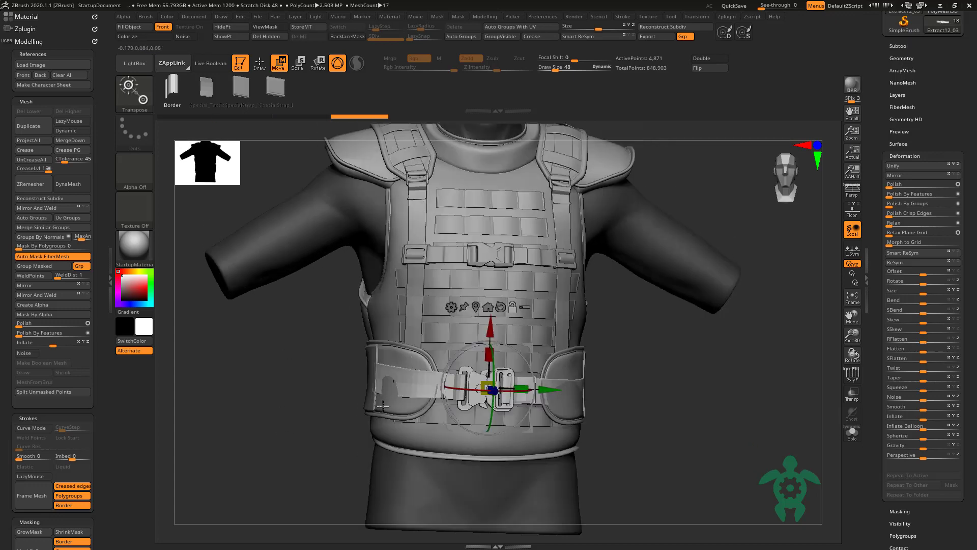
key("b")
key("m")
key("v")
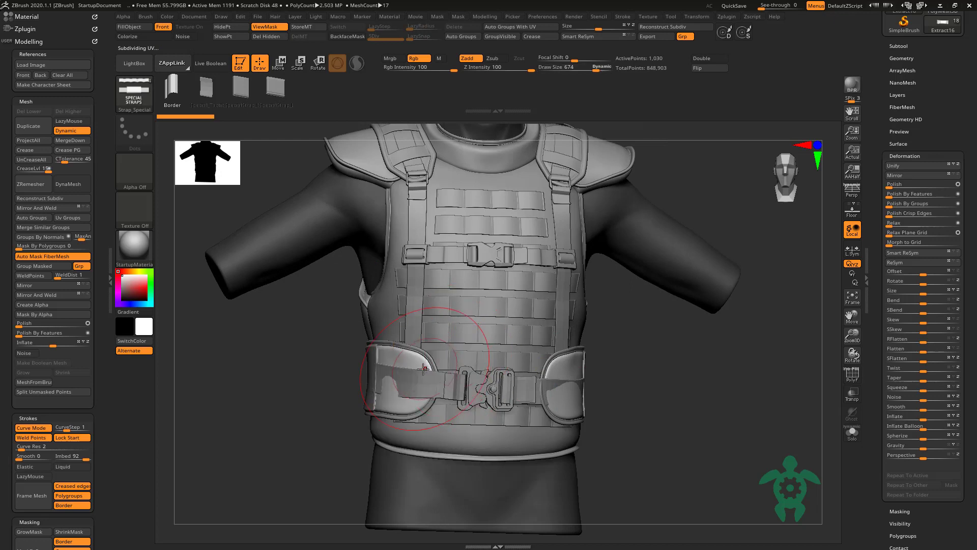
left_click(412, 365, "alt")
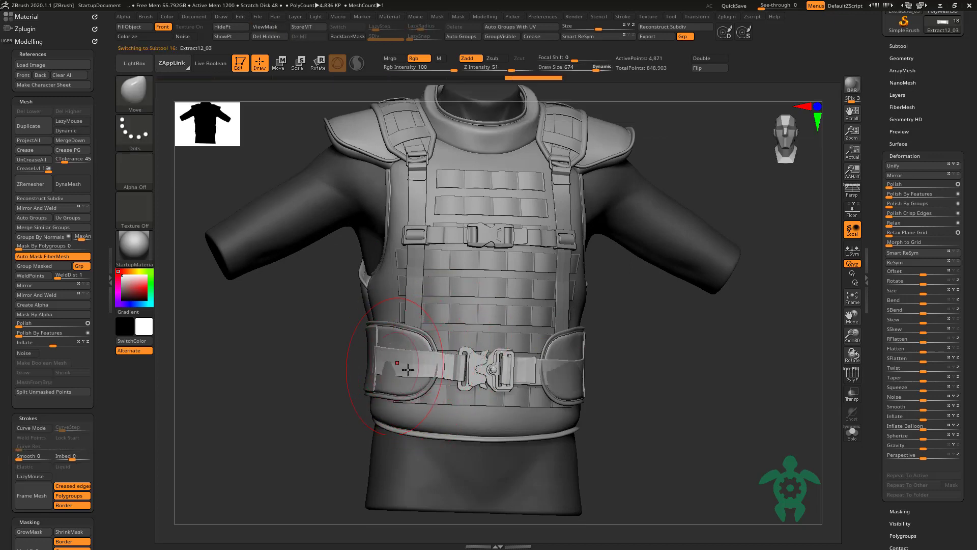
key("space")
left_click_drag(448, 366, 430, 366)
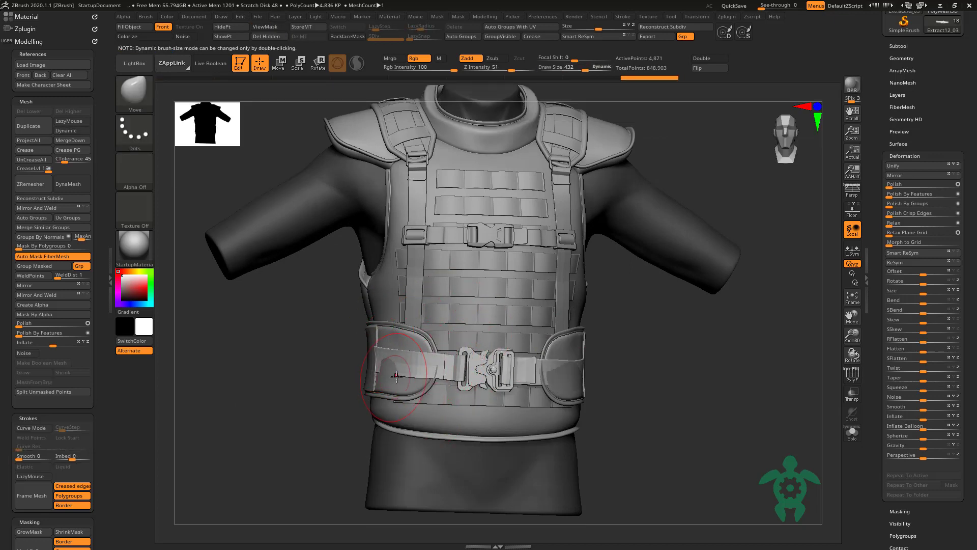
left_click(420, 377, "alt")
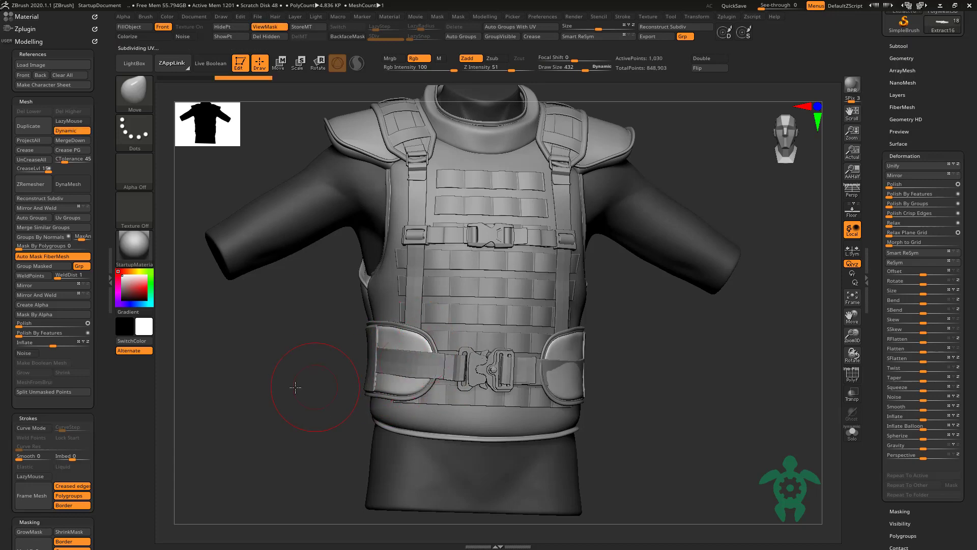
mouse_move(322, 413)
left_mouse_down()
mouse_move(318, 384)
mouse_move(420, 375)
left_mouse_up()
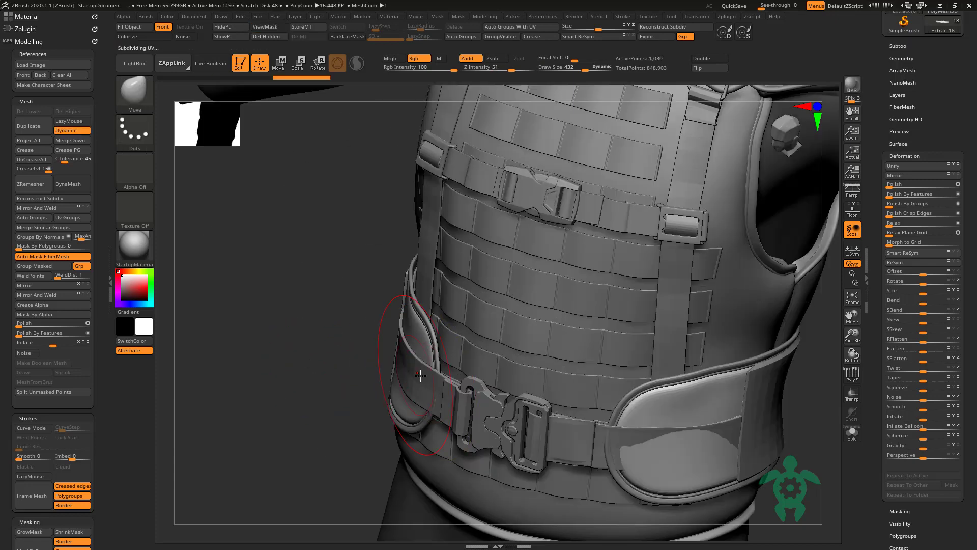
Step: Select the strap and shoulder strap pieces and shrink the Move brush to adjust their edges
left_click(430, 402, "alt")
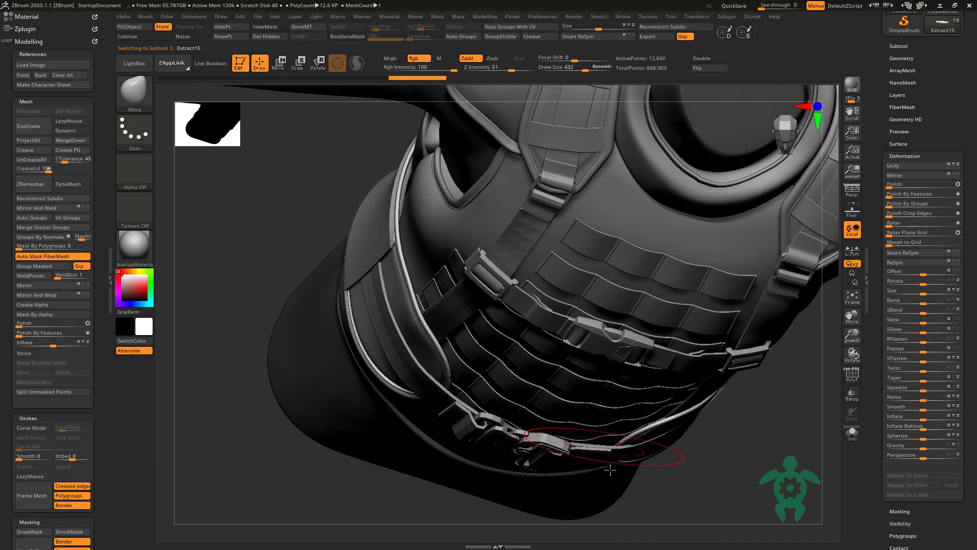
left_click_drag(610, 470, 601, 337)
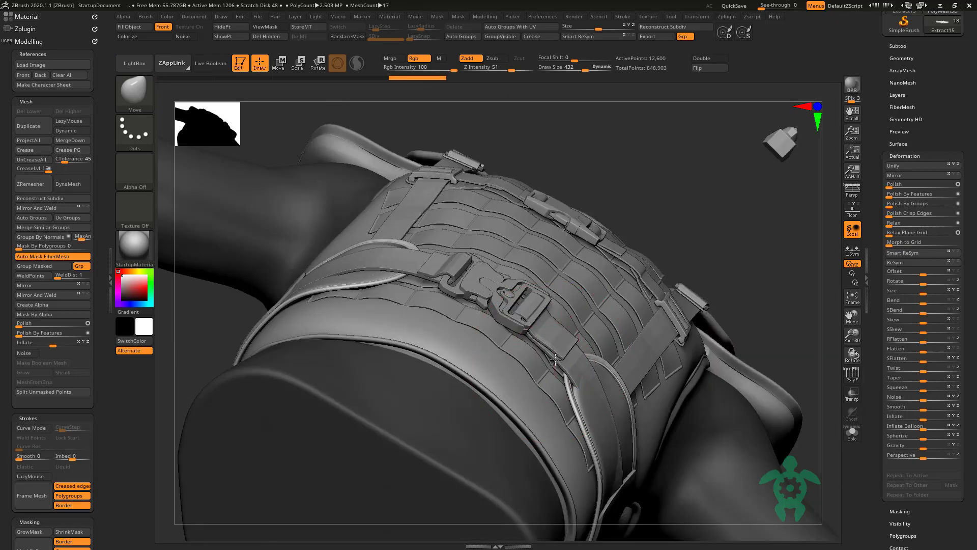
left_click(584, 390, "alt")
left_click_drag(704, 258, 573, 294)
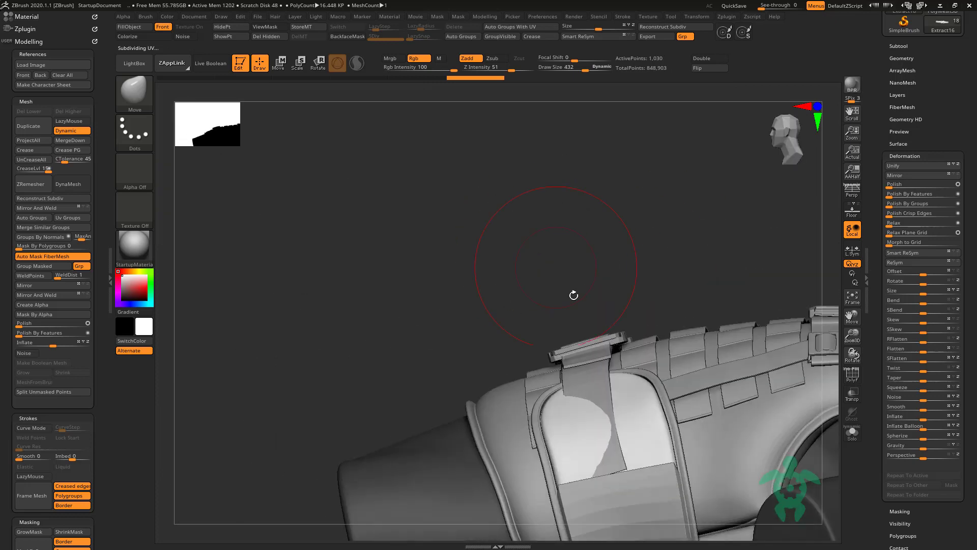
key("space")
left_click_drag(626, 383, 652, 383)
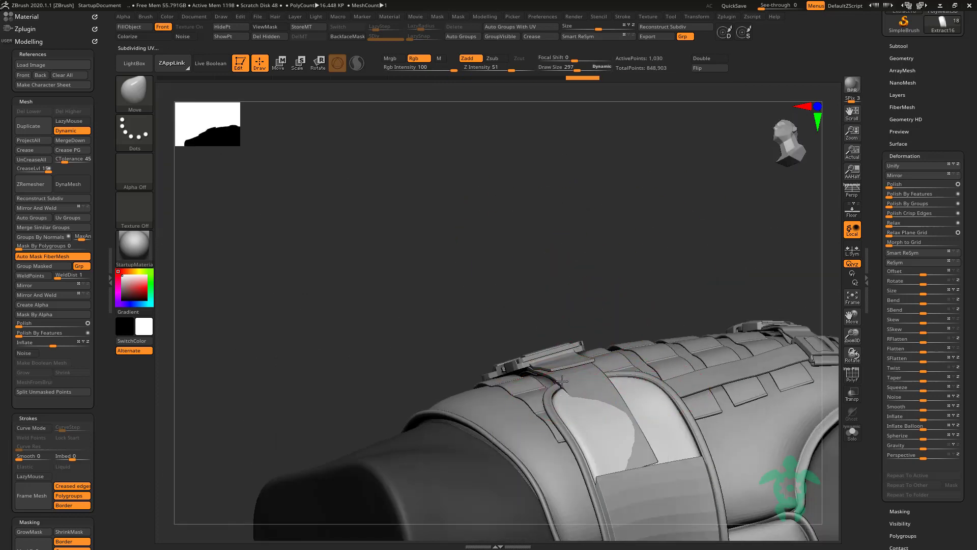
left_click_drag(457, 349, 558, 418)
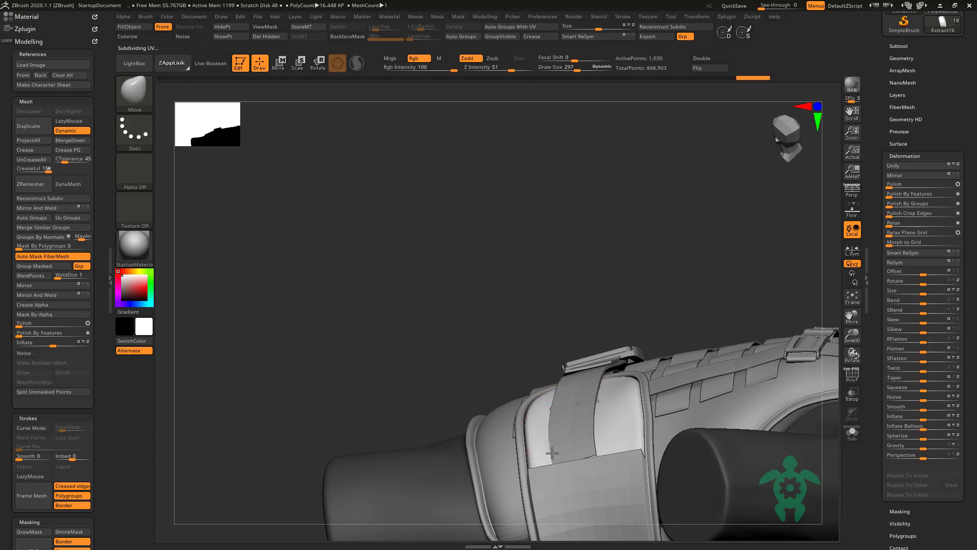
left_click(571, 430, "alt")
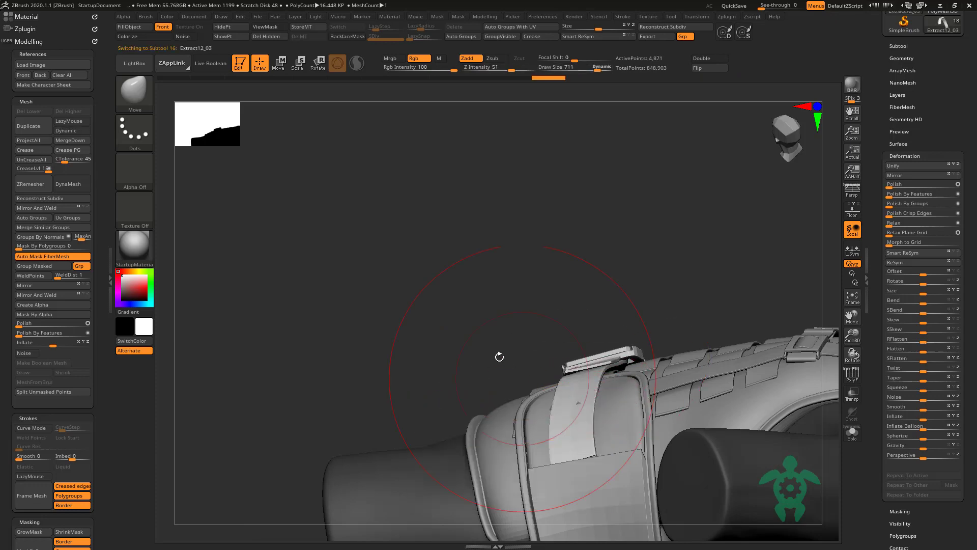
left_click_drag(499, 356, 588, 394)
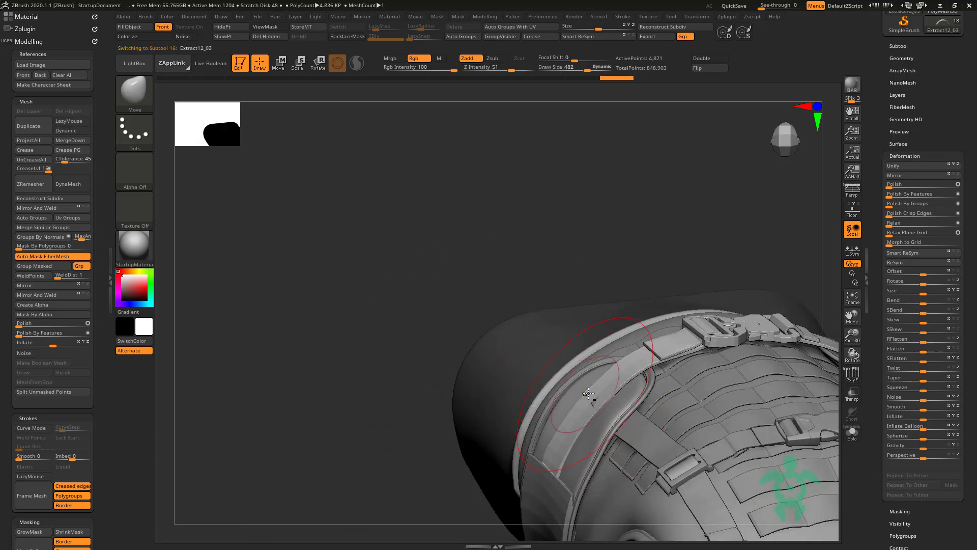
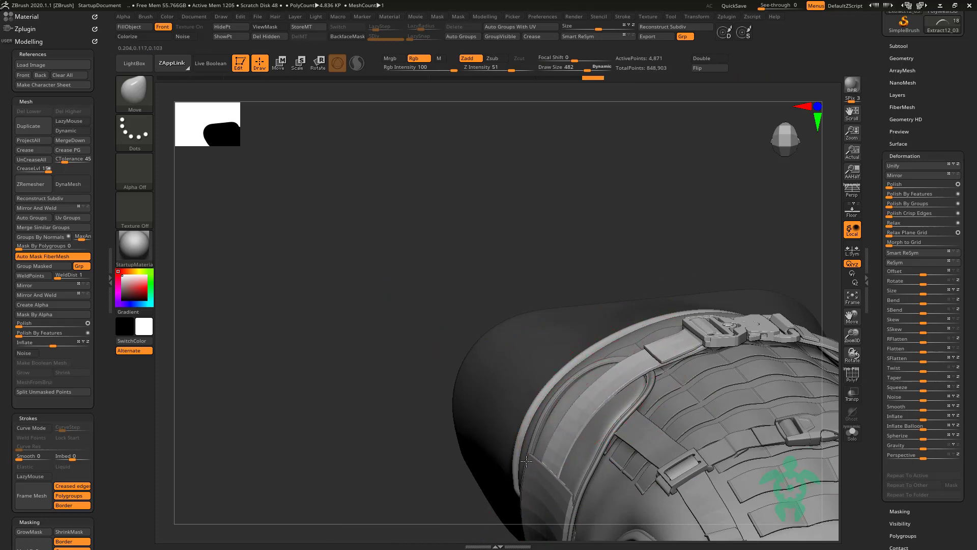
Step: Zoom out to the whole vest, set Draw Size to 384, and orbit between three-quarter views
mouse_move(451, 174)
left_mouse_down()
mouse_move(385, 395)
mouse_move(357, 425)
left_mouse_up()
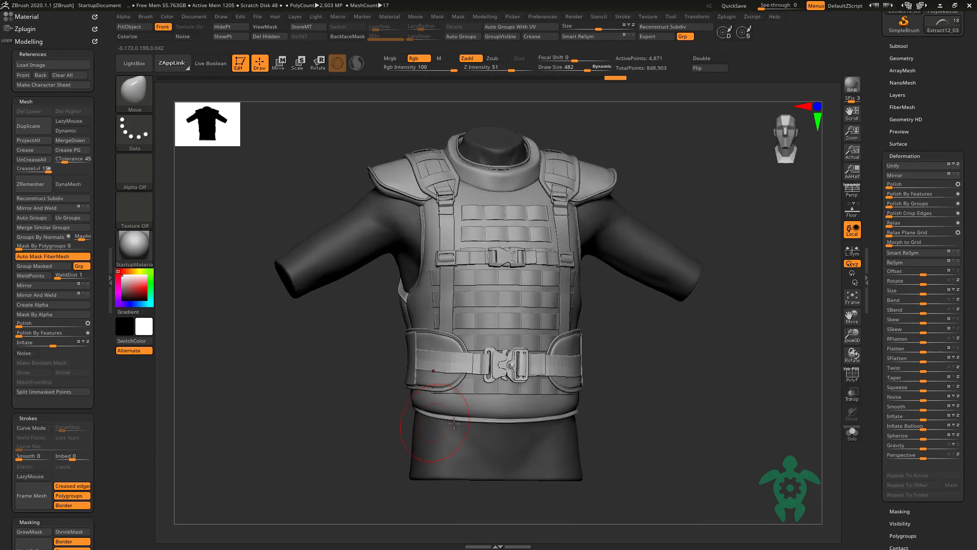
left_click_drag(468, 365, 447, 365)
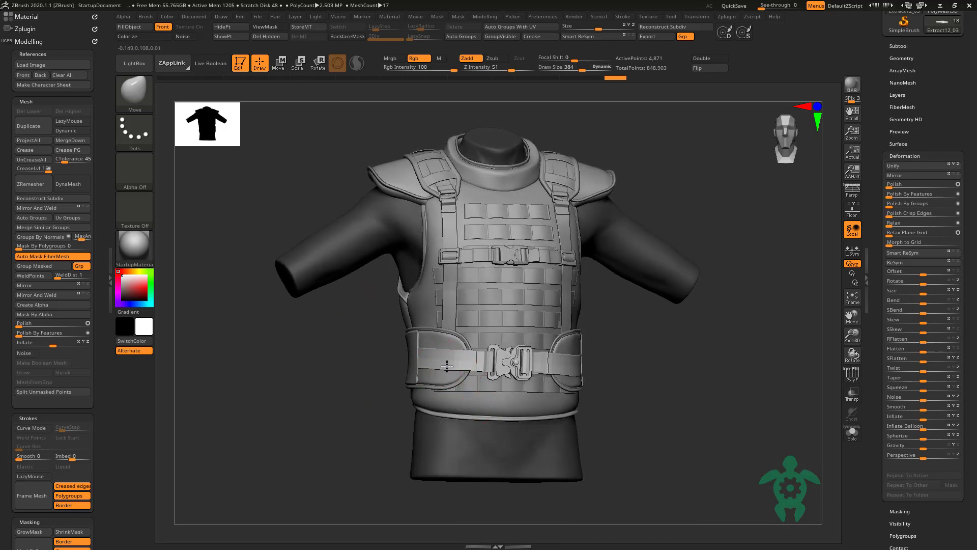
left_click_drag(357, 421, 586, 359)
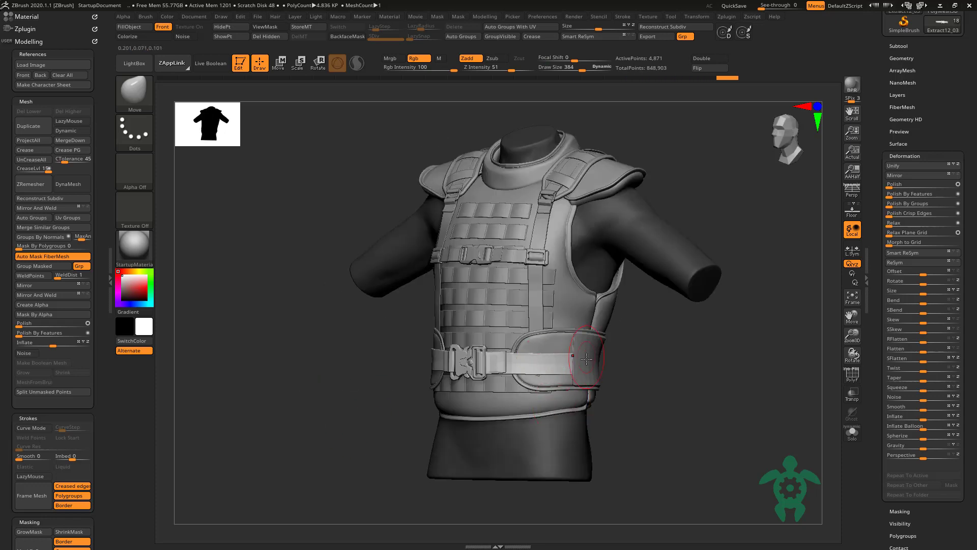
mouse_move(338, 415)
left_mouse_down()
mouse_move(347, 413)
mouse_move(322, 401)
left_mouse_up()
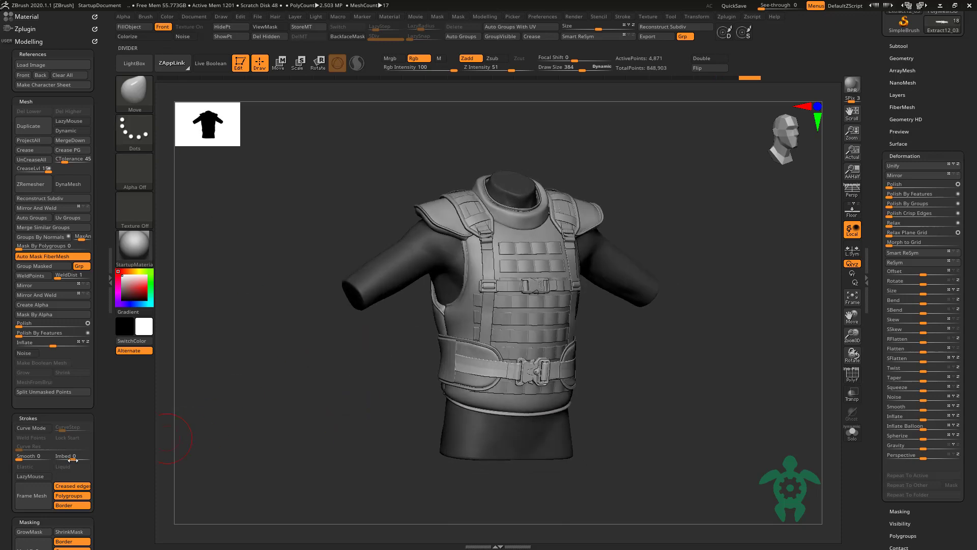
left_click_drag(168, 438, 213, 433)
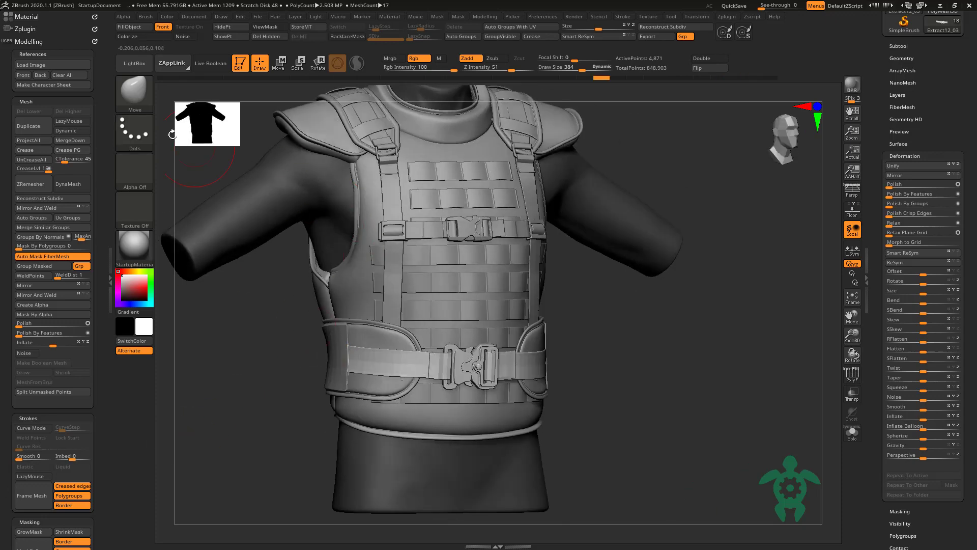
Step: Insert a box mesh onto the front waist belt with the Addons insert-mesh brush
key("b")
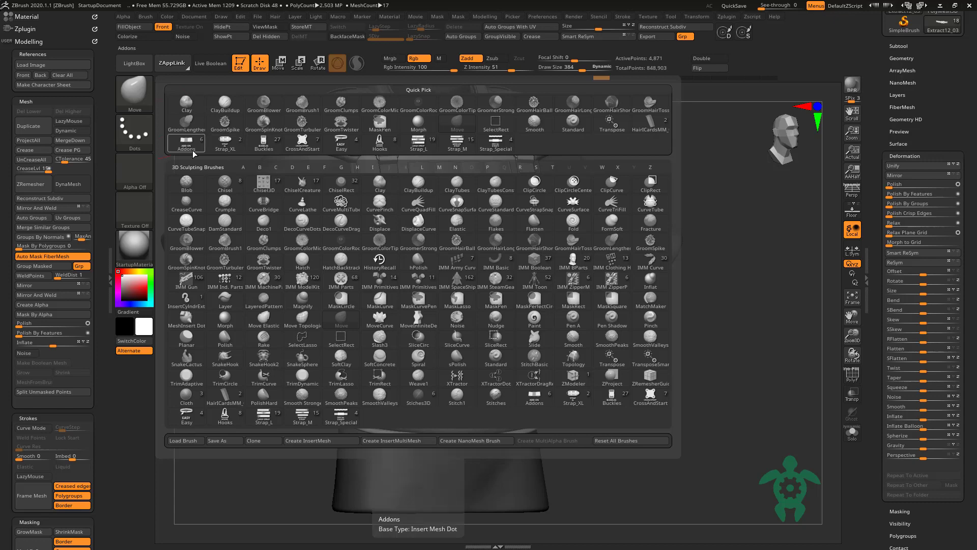
left_click(194, 153)
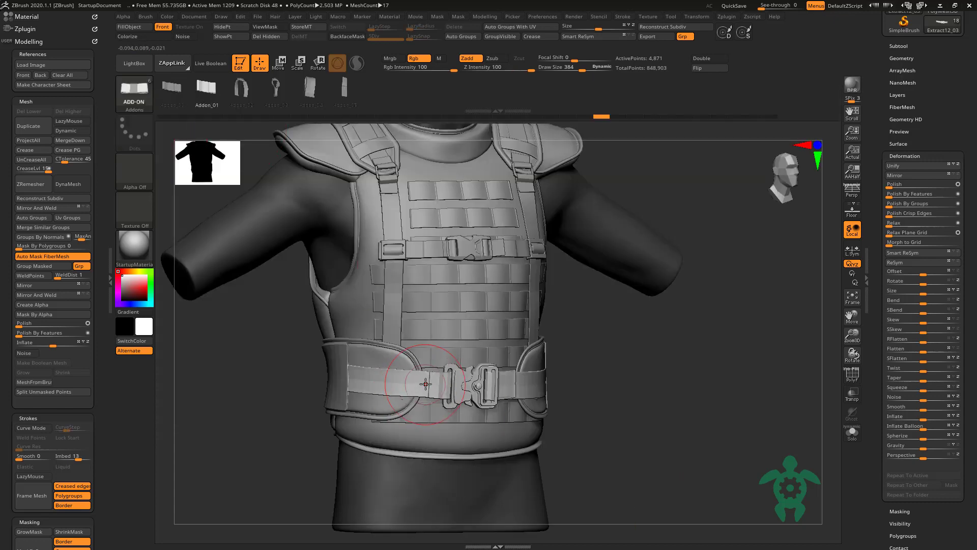
left_click_drag(395, 377, 433, 381)
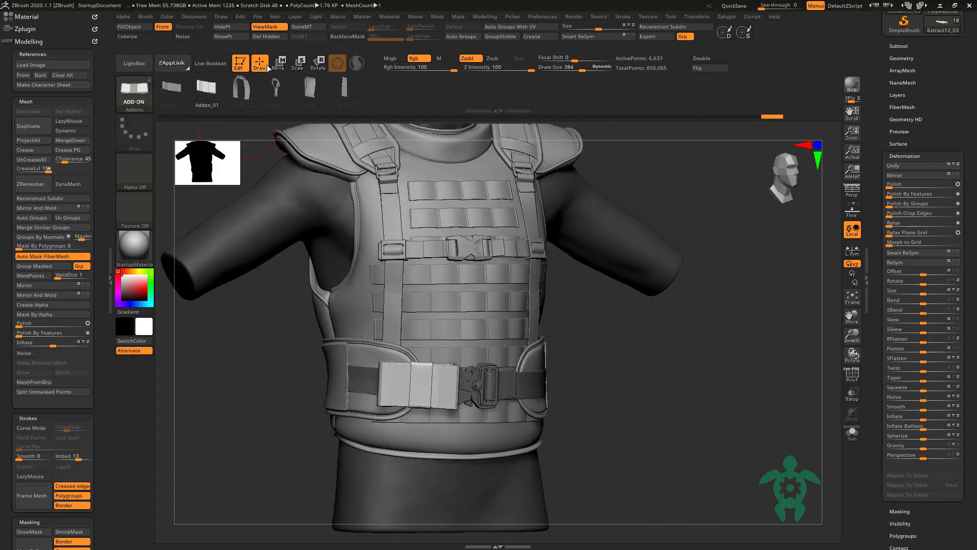
Step: Nudge the box along X beside the buckle, then select the Extract15 side piece
key("w")
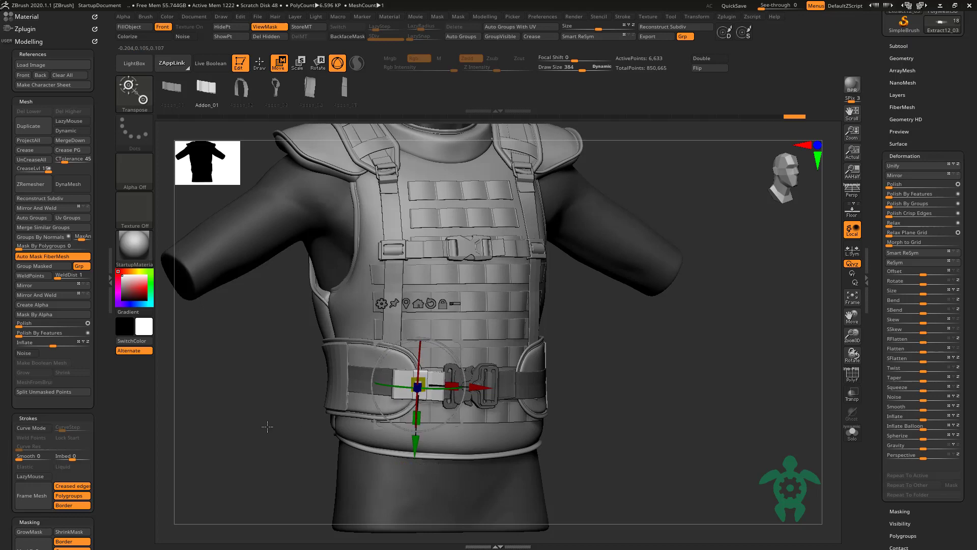
mouse_move(267, 426)
left_mouse_down()
mouse_move(432, 397)
mouse_move(277, 338)
left_mouse_up()
left_click_drag(262, 400, 265, 397)
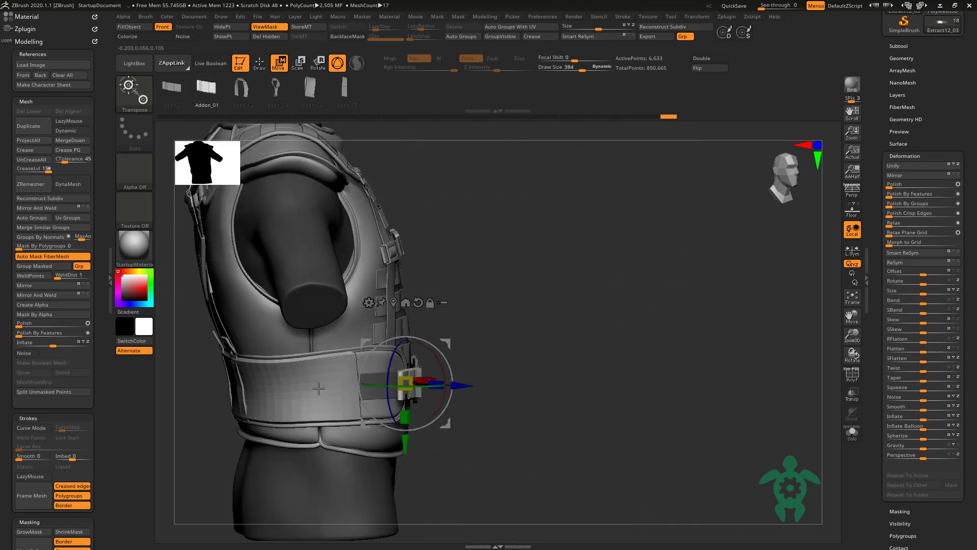
left_click_drag(464, 383, 458, 383)
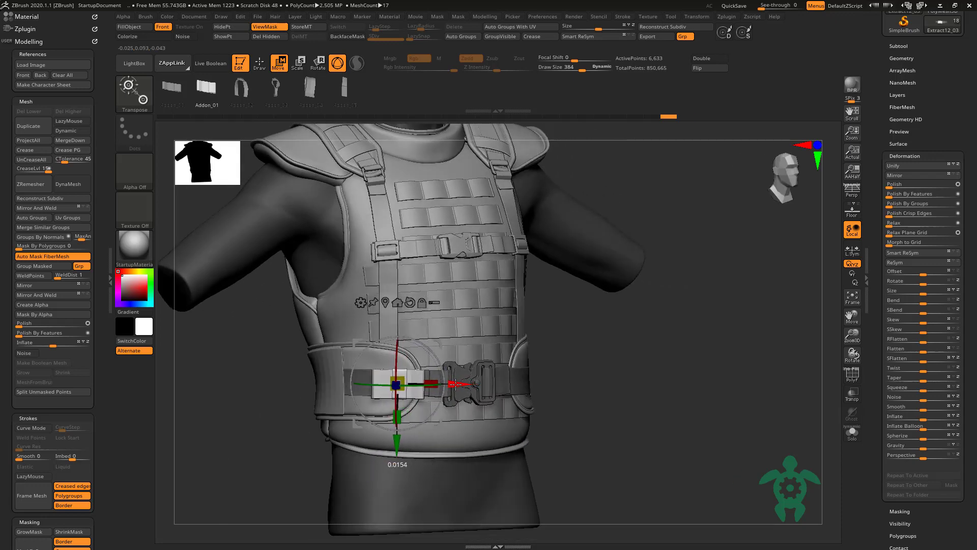
left_click(260, 64)
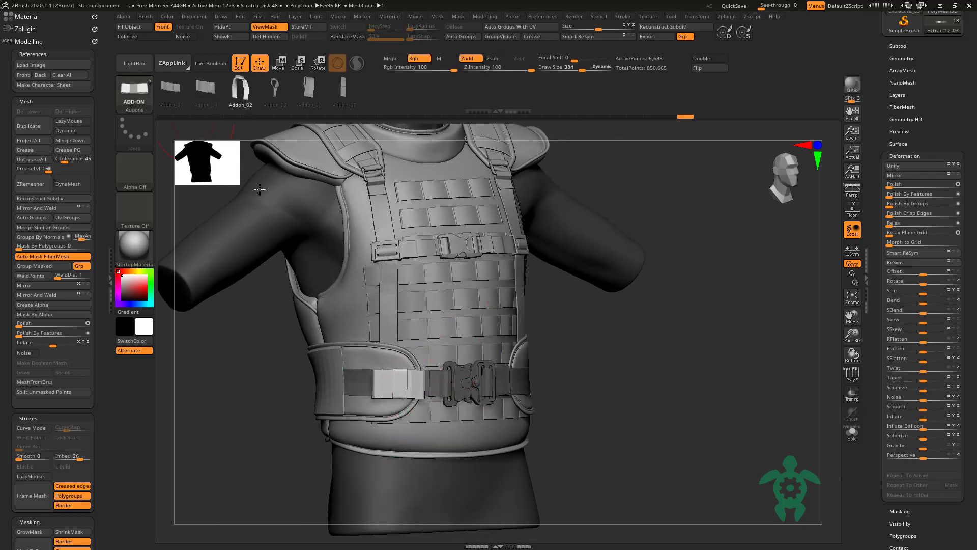
left_click_drag(259, 189, 357, 194, "shift")
left_click(297, 298, "alt")
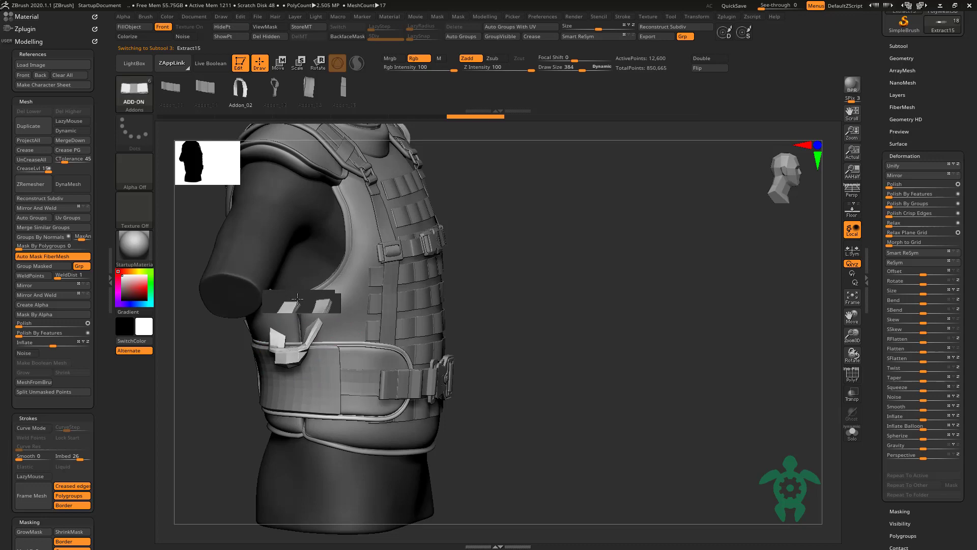
Step: Rotate the side clip about its vertical Y axis and check it from front and side
key("w")
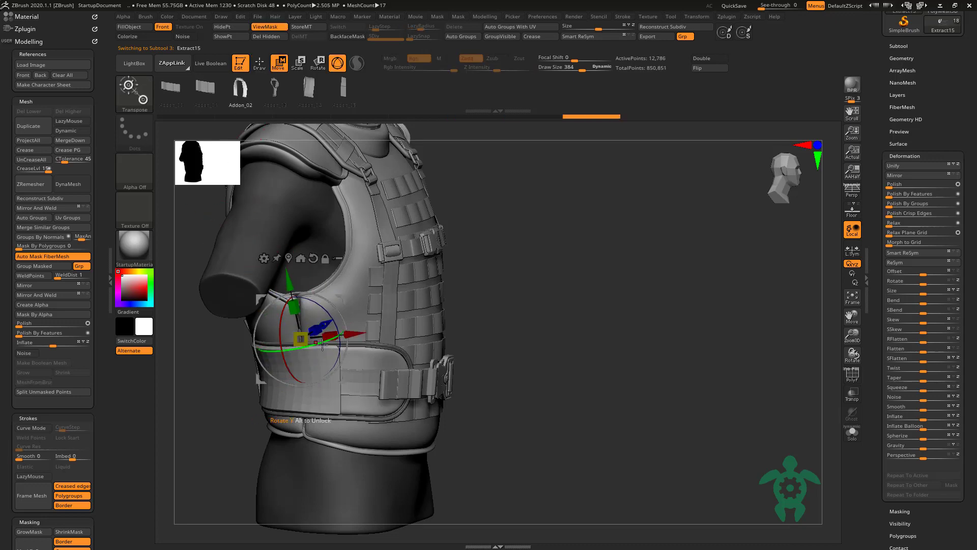
left_click_drag(322, 344, 327, 309)
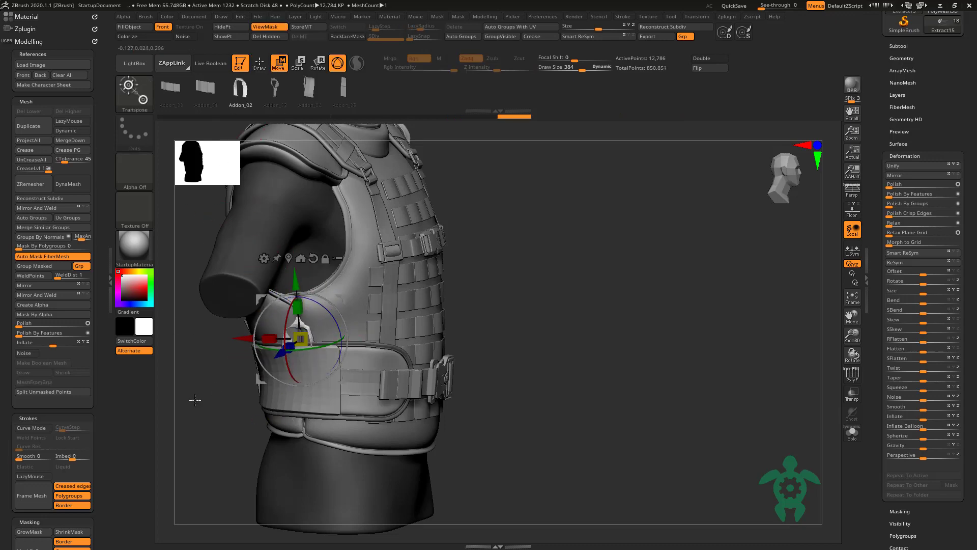
left_click_drag(195, 400, 287, 342)
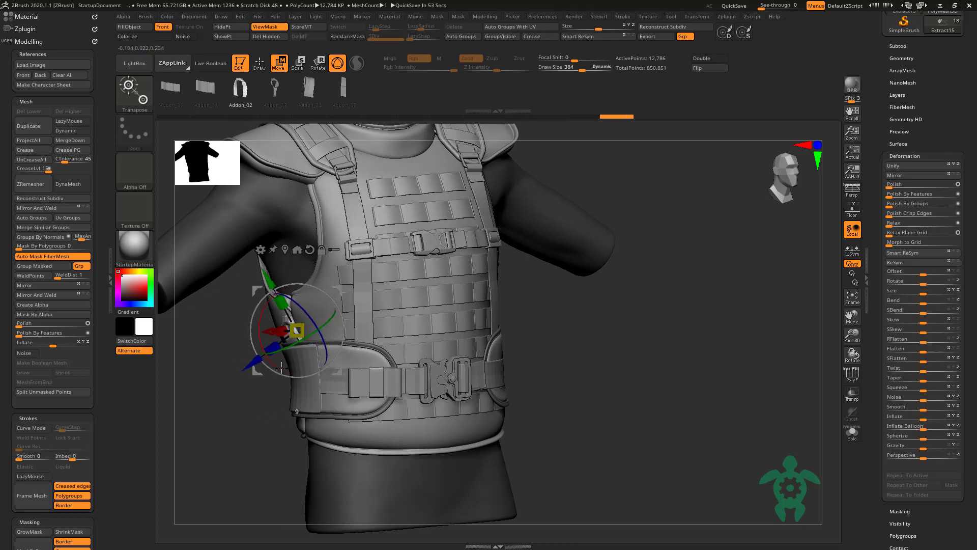
left_click_drag(259, 283, 356, 285)
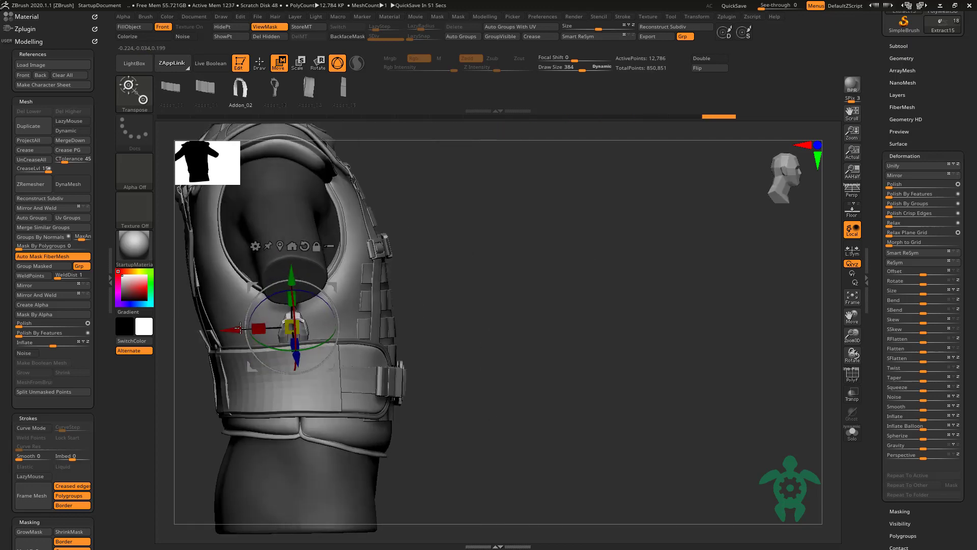
left_click(257, 63)
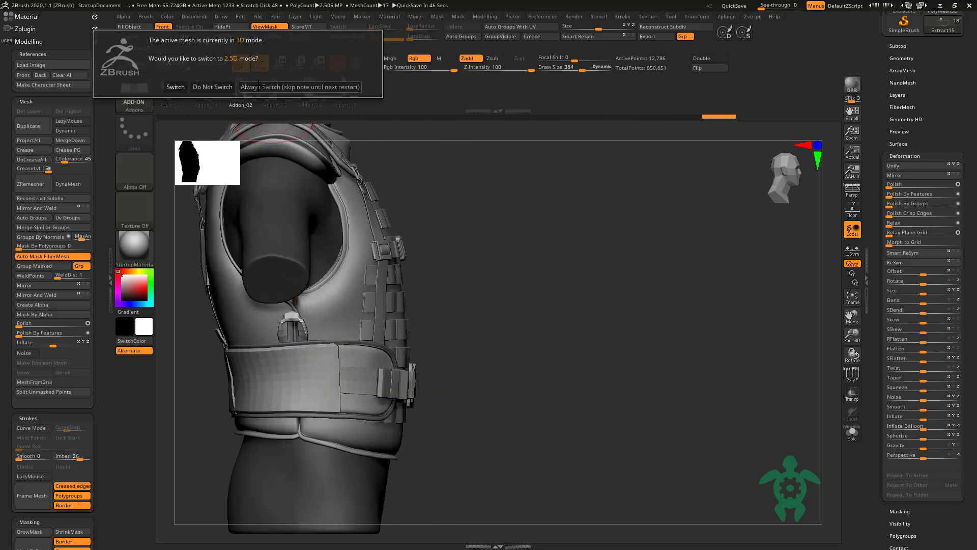
Step: Dismiss the 2.5D prompt and swap the clip between the Addon_03 and Addon_02 meshes
left_click(203, 87)
left_click(278, 63)
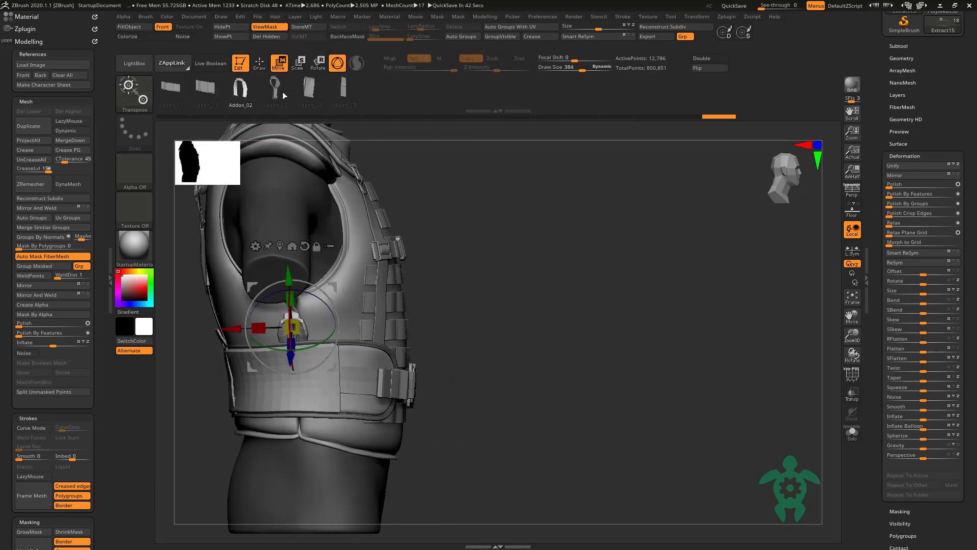
left_click(274, 94)
left_click_drag(170, 377, 265, 269)
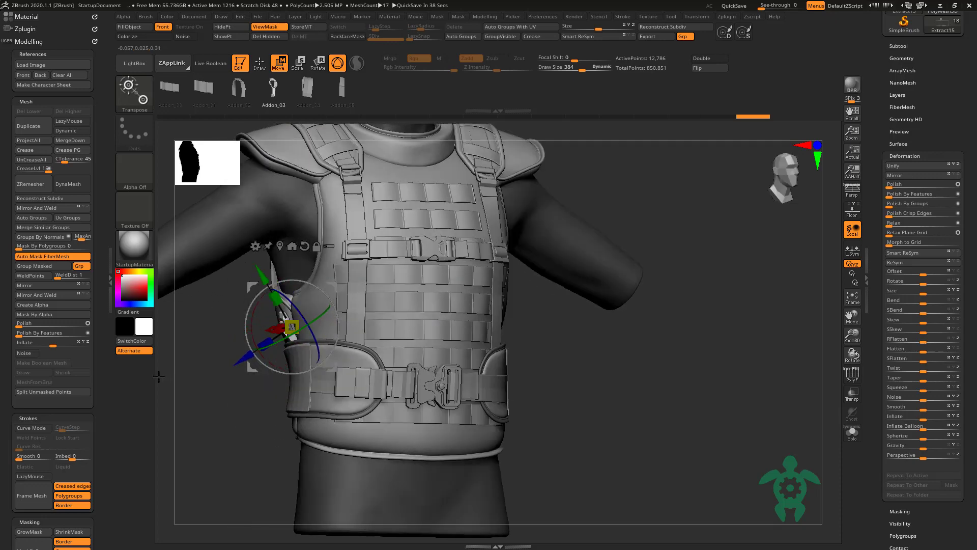
left_click_drag(209, 316, 204, 342)
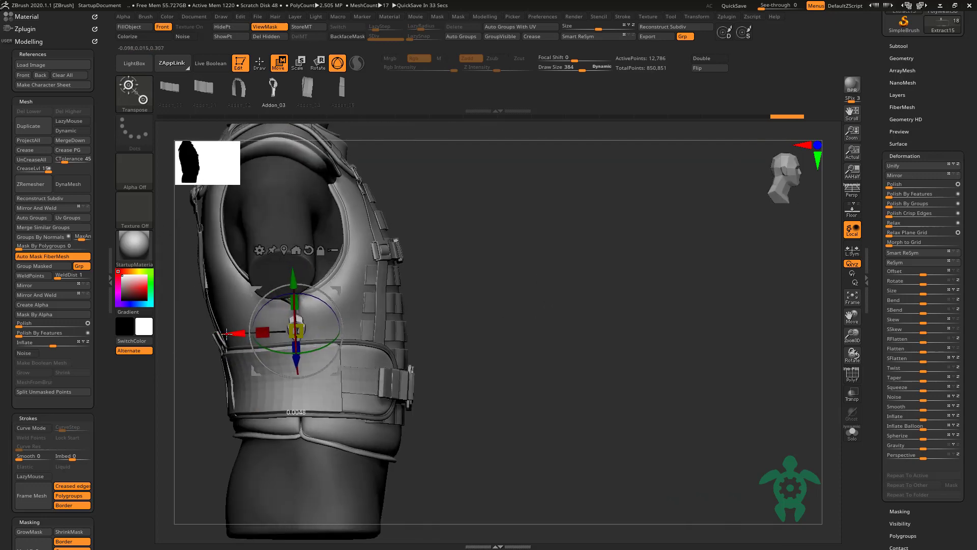
left_click(239, 89)
mouse_move(560, 357)
left_mouse_down()
mouse_move(259, 416)
mouse_move(229, 360)
mouse_move(214, 364)
mouse_move(640, 395)
left_mouse_up()
key("q")
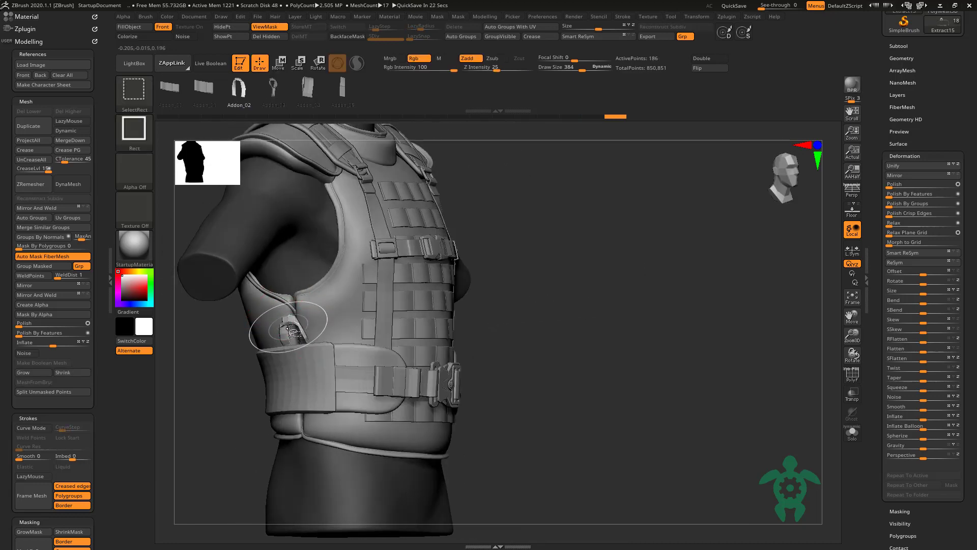
Step: Duplicate the Extract16_01 subtool into Extract16_02
left_click(898, 45)
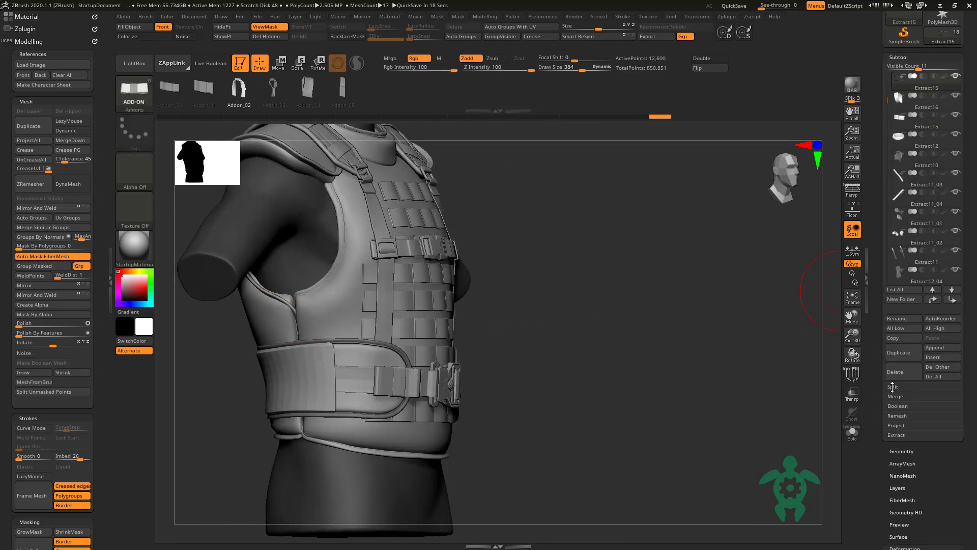
left_click(893, 387)
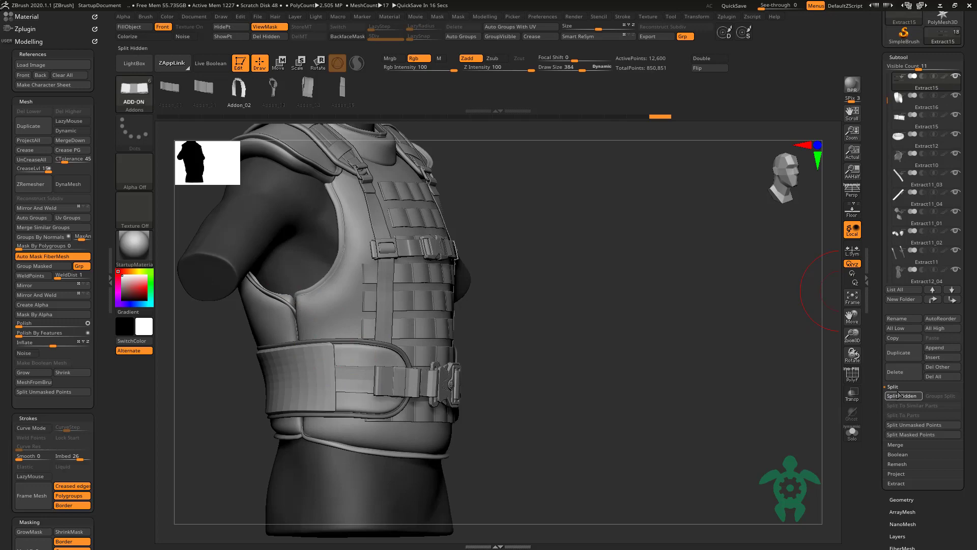
left_click(440, 368, "alt")
left_click(909, 355)
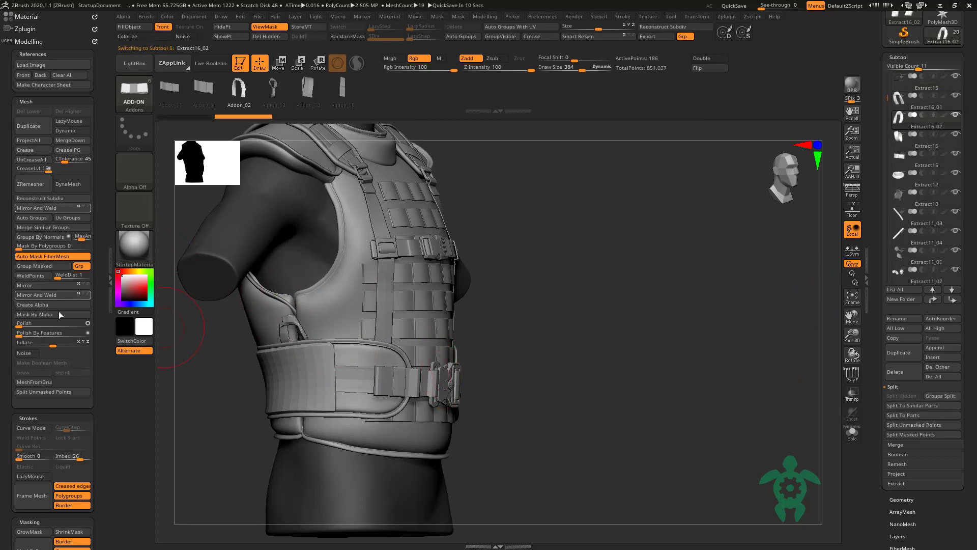
Step: Preview the pieces with dynamic subdivision, orbit to inspect, and select the Extract11 piece
left_click_drag(168, 330, 201, 448)
key("shift+d")
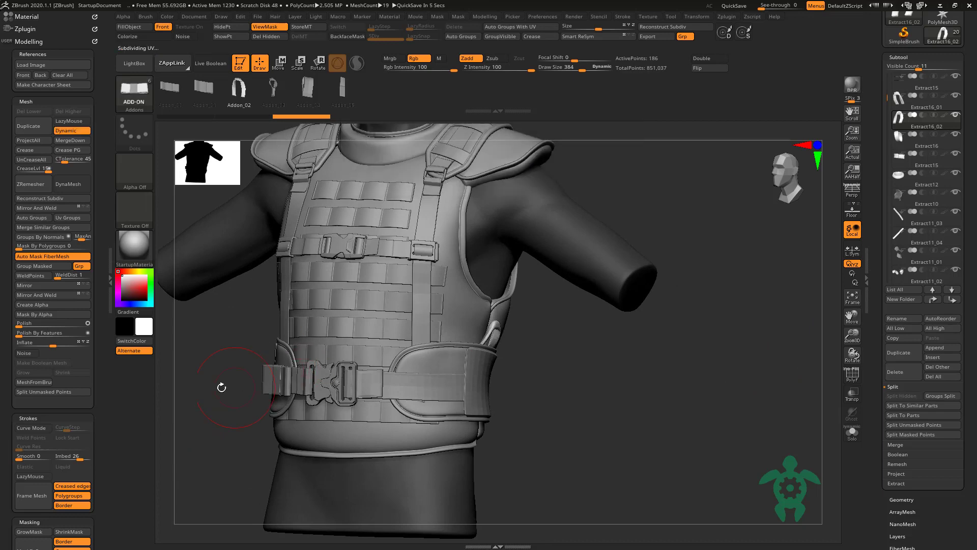
left_click_drag(222, 387, 291, 325)
left_click(285, 322, "alt")
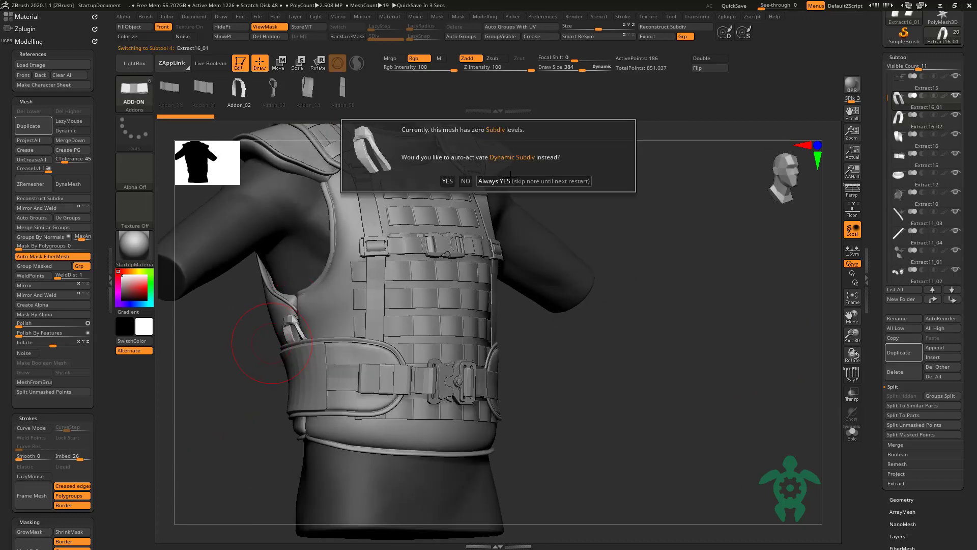
key("shift+d")
mouse_move(247, 403)
left_mouse_down()
mouse_move(178, 398)
mouse_move(246, 106)
left_mouse_up()
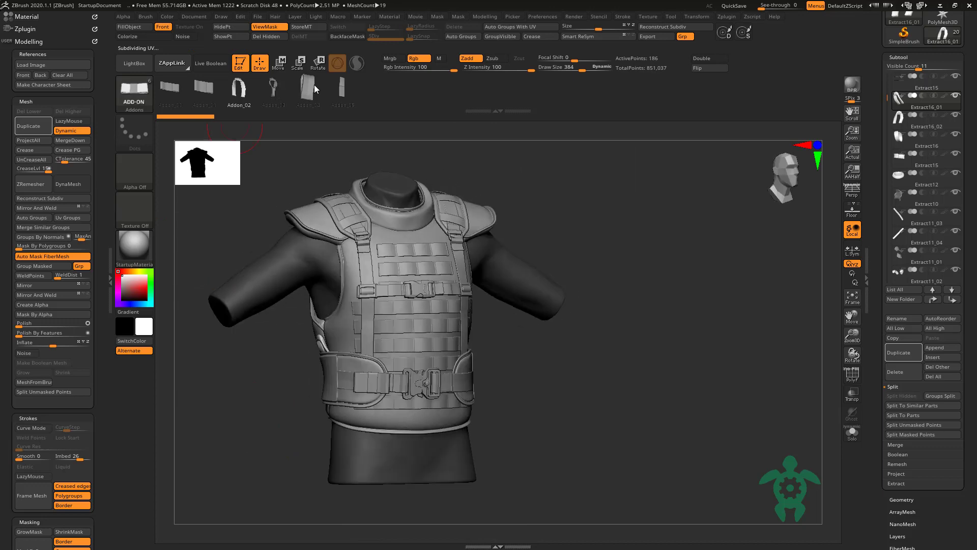
left_click_drag(207, 218, 322, 88, "alt")
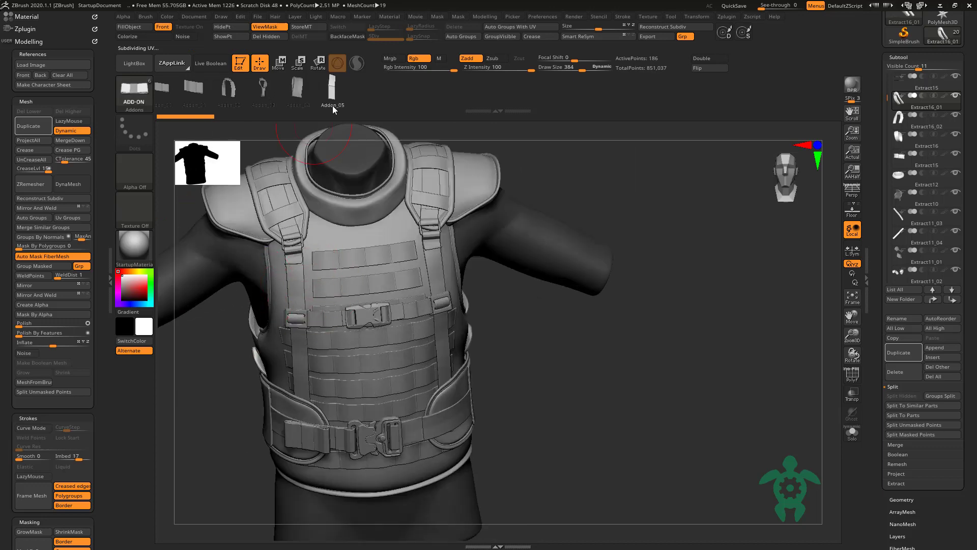
left_click(297, 295, "alt")
left_click_drag(297, 295, 203, 388, "alt")
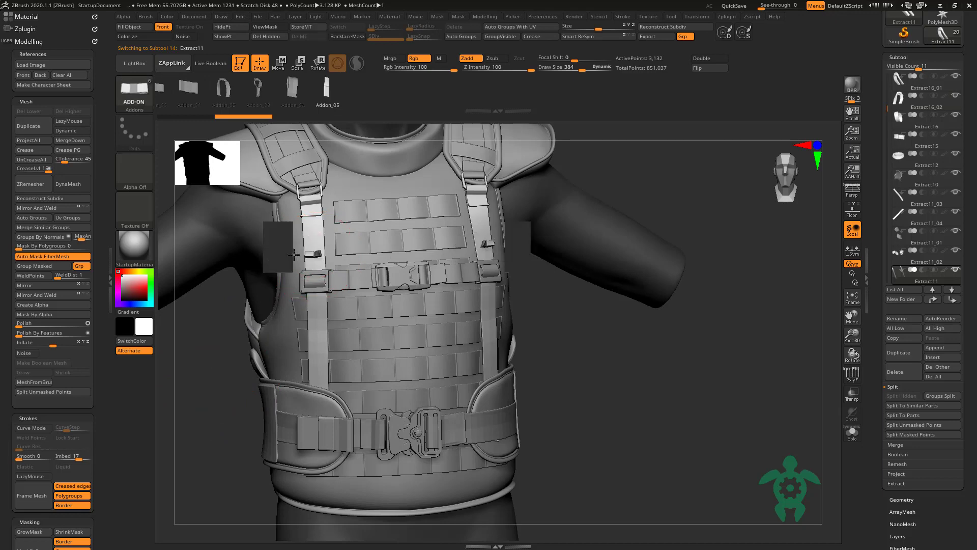
Step: Shift the white strip slightly on the vest, undoing an accidental tilt
key("w")
mouse_move(364, 251)
left_mouse_down()
mouse_move(381, 244)
mouse_move(387, 257)
left_mouse_up()
left_click_drag(224, 418, 198, 336)
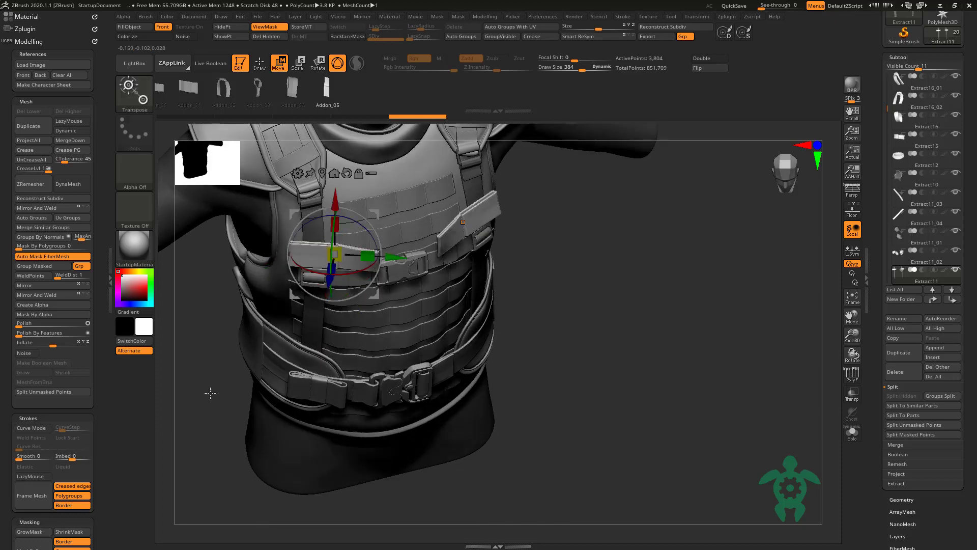
left_click(248, 113)
key("q")
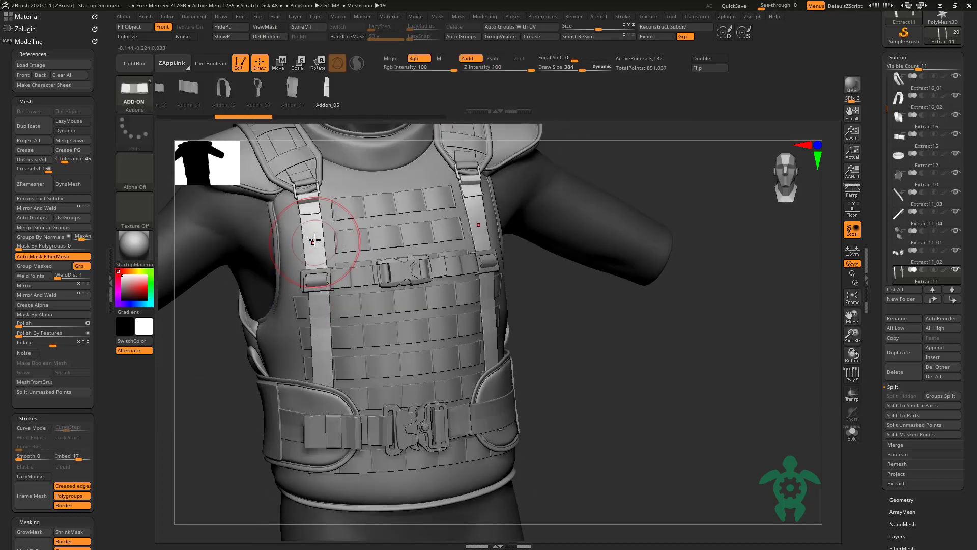
key("space")
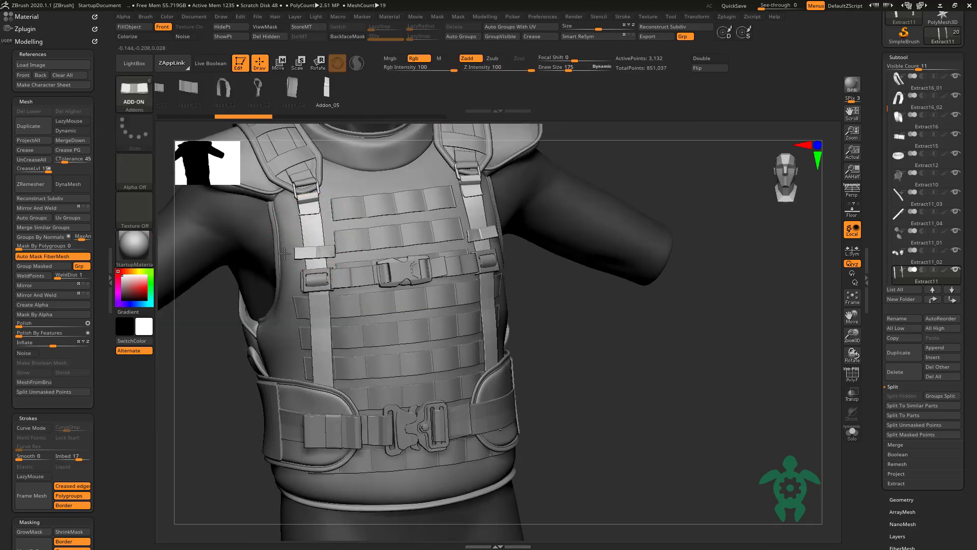
Step: Set the white strip level on the shoulder strap, then select chest panel Extract12_01
key("w")
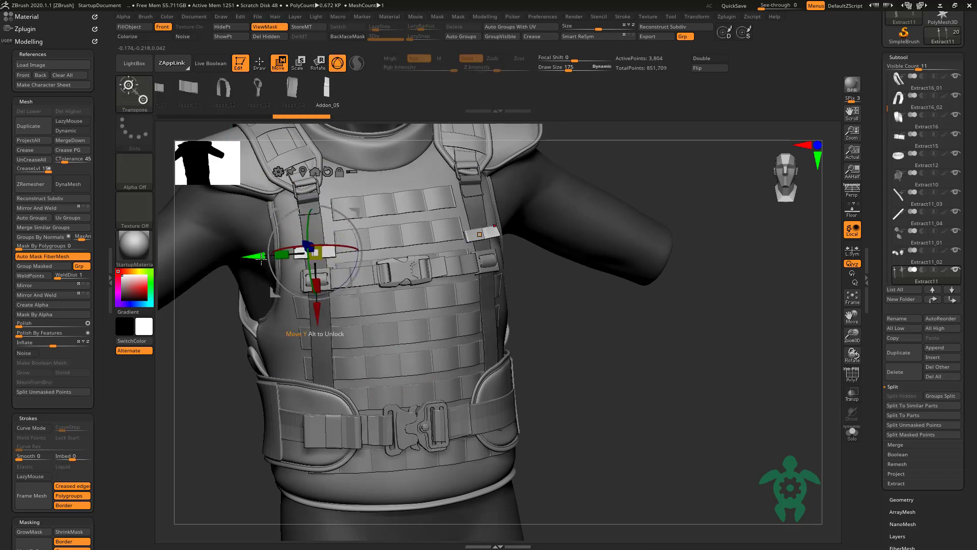
mouse_move(239, 153)
left_mouse_down()
mouse_move(215, 204)
mouse_move(279, 253)
mouse_move(255, 268)
left_mouse_up()
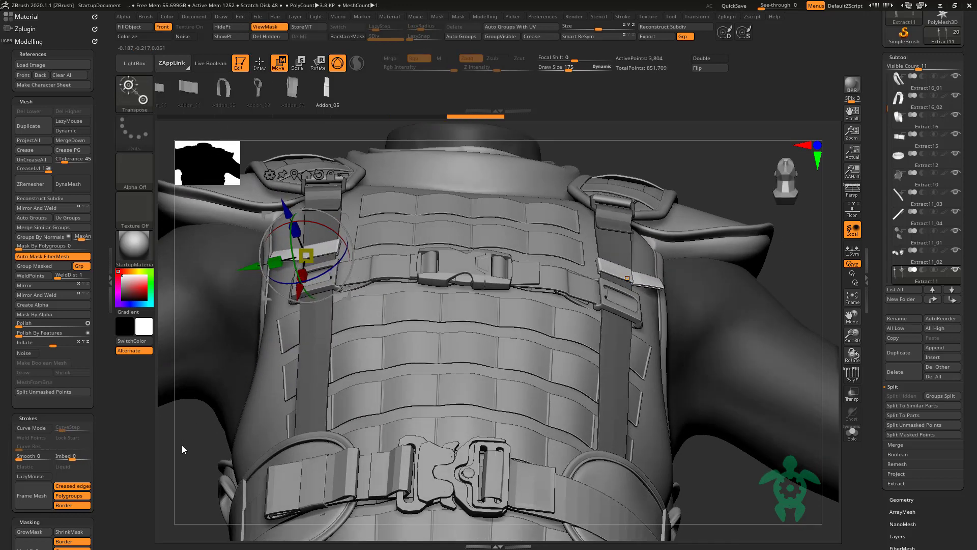
mouse_move(182, 448)
left_mouse_down()
mouse_move(197, 497)
mouse_move(335, 295)
left_mouse_up()
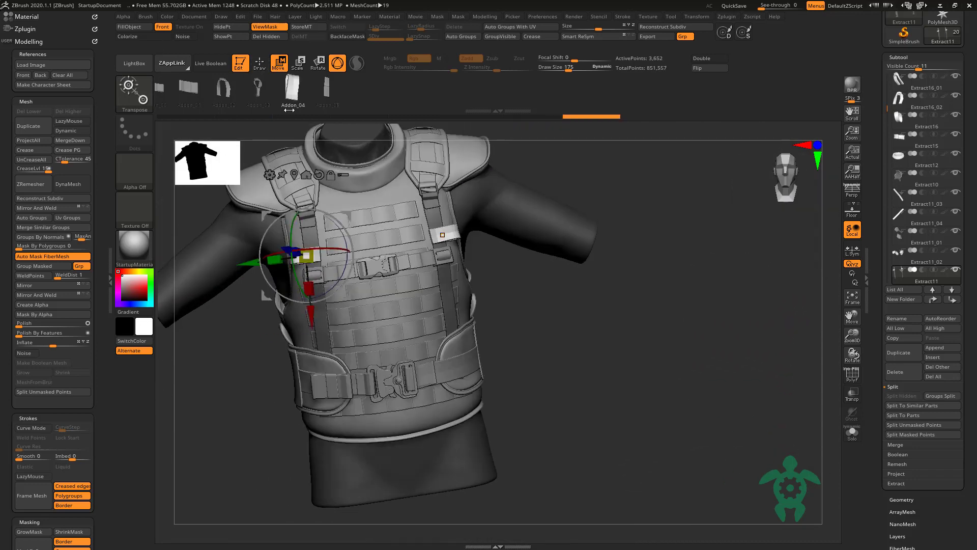
key("q")
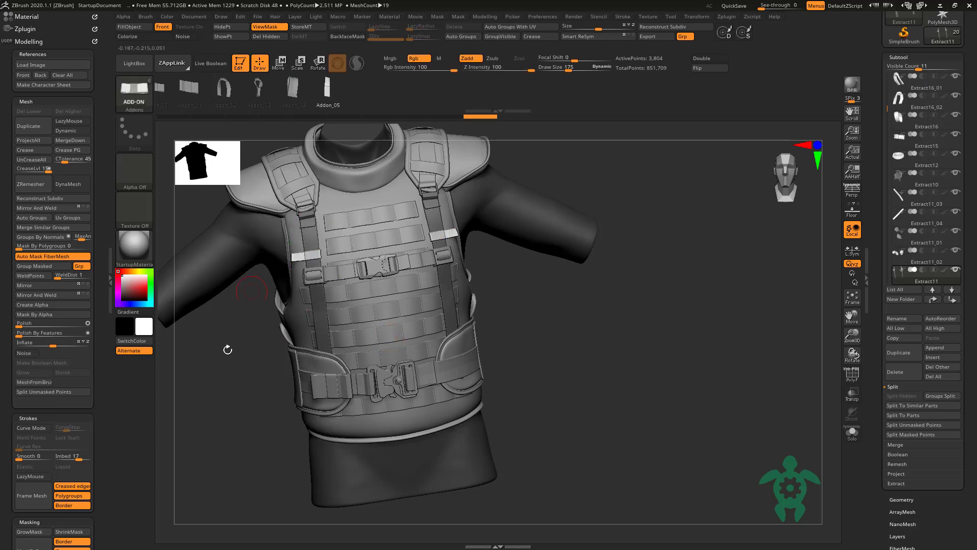
mouse_move(228, 349)
left_mouse_down()
mouse_move(553, 264)
mouse_move(313, 214)
left_mouse_up()
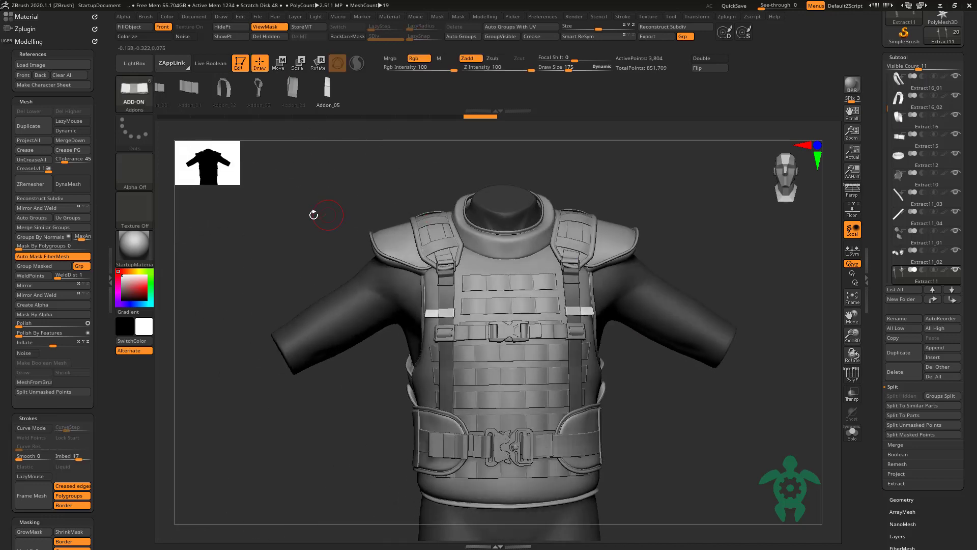
right_click_drag(479, 340, 327, 404, "alt")
left_click(465, 305, "alt")
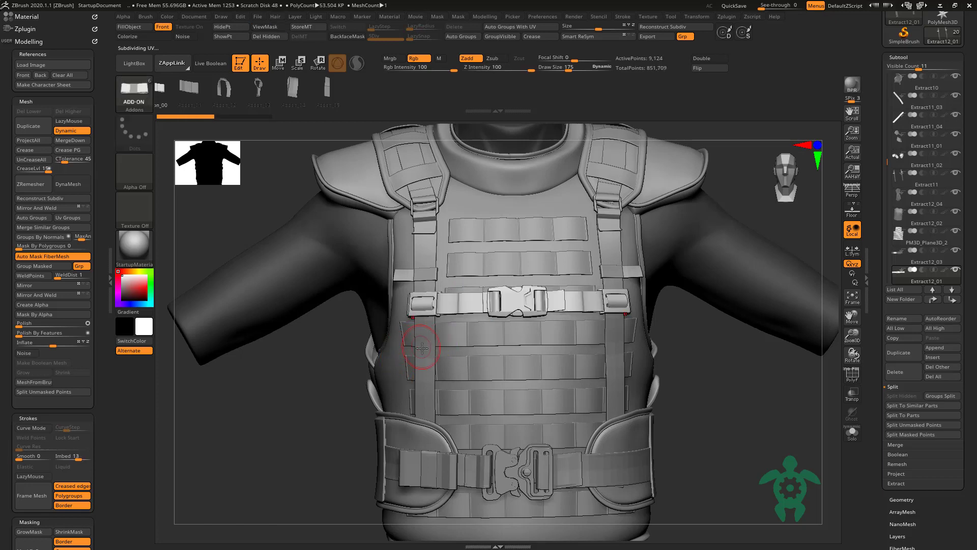
Step: Insert a strap pouch onto the chest webbing with the add-on brush, then bring up the brush picker
left_click(281, 63)
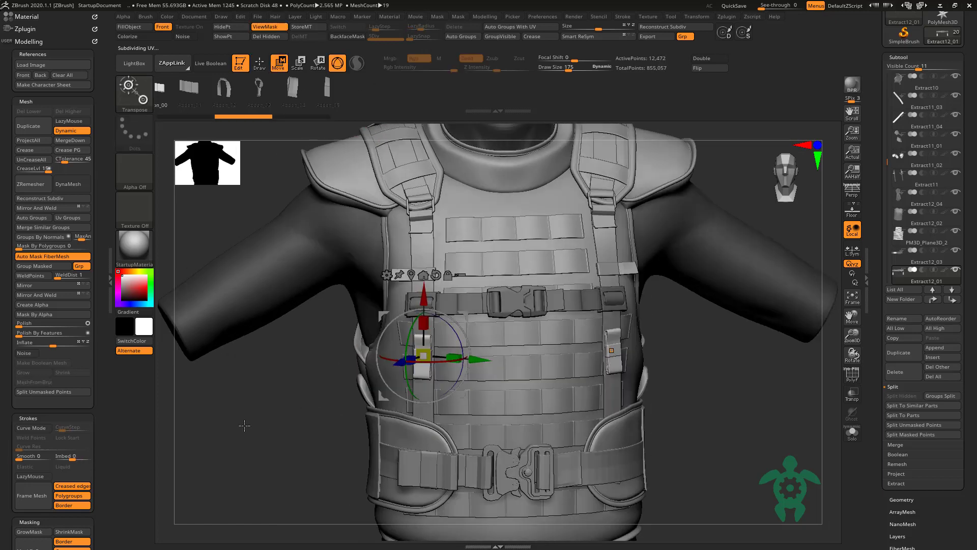
left_click_drag(405, 362, 264, 76)
key("q")
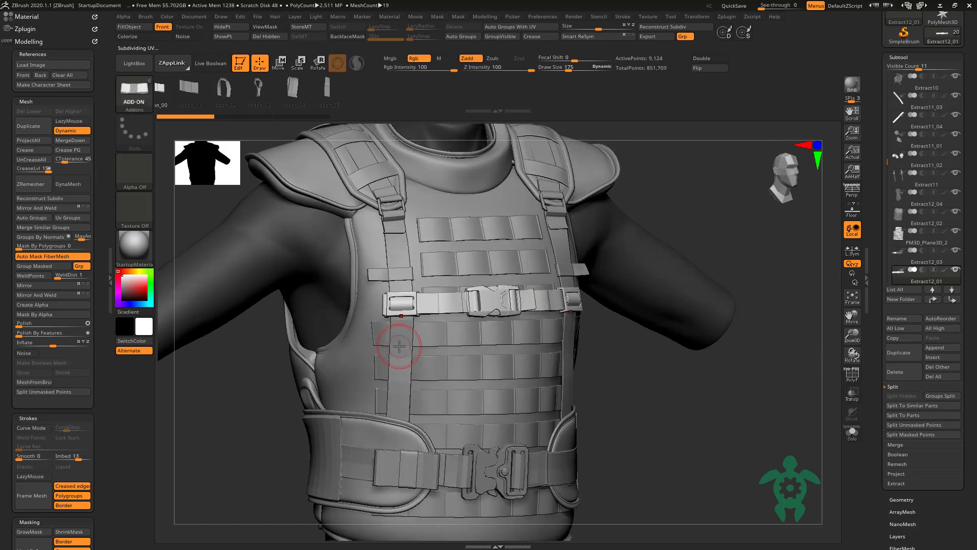
left_click(184, 91)
left_click_drag(401, 360, 369, 352)
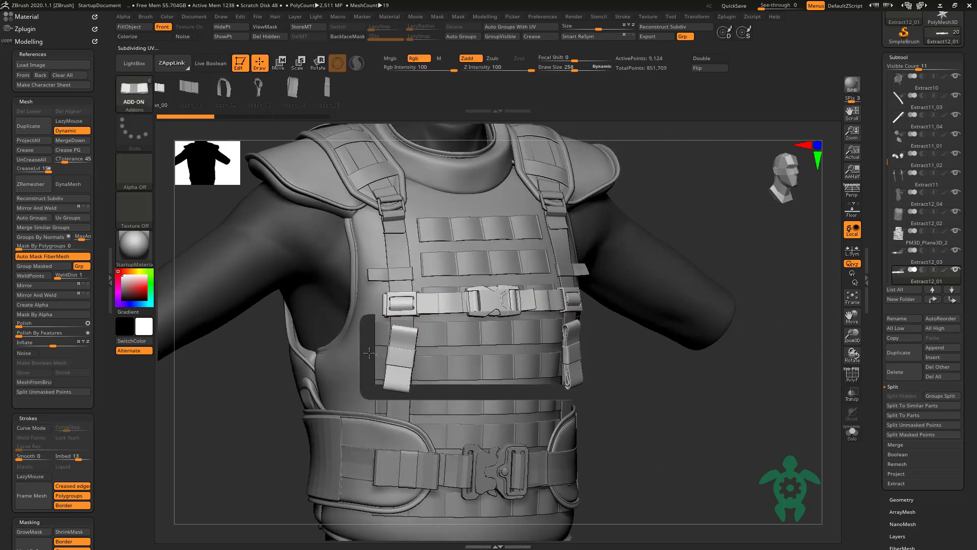
key("f")
mouse_move(223, 410)
left_mouse_down()
mouse_move(227, 227)
mouse_move(263, 269)
mouse_move(262, 239)
mouse_move(169, 108)
left_mouse_up()
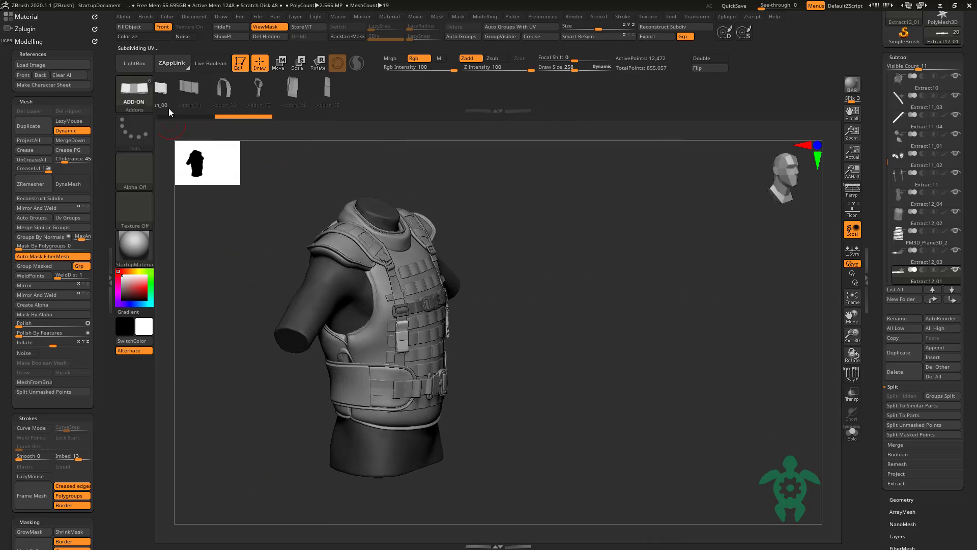
key("b")
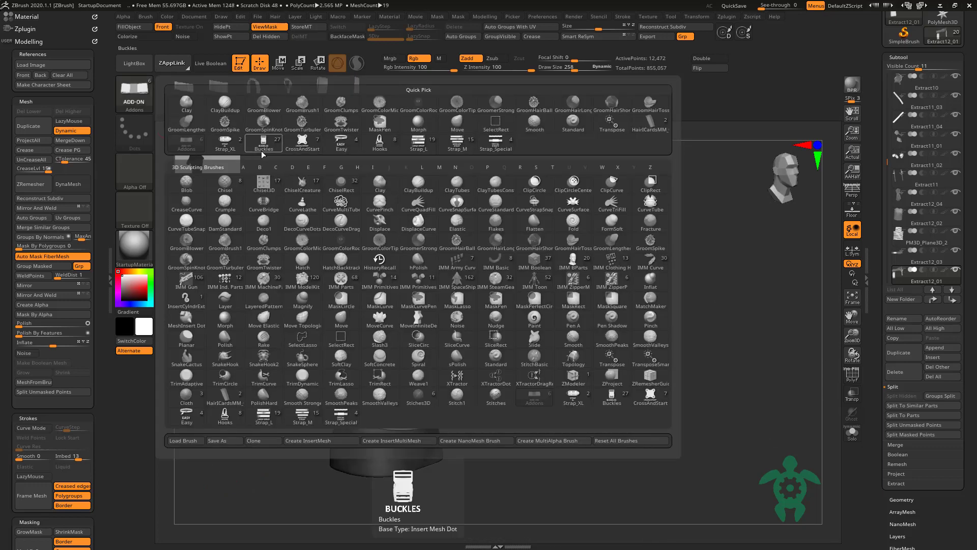
Step: Load Strap_Special, turn to the back, and select the Extract15 belt with polyframe shown
left_click(495, 144)
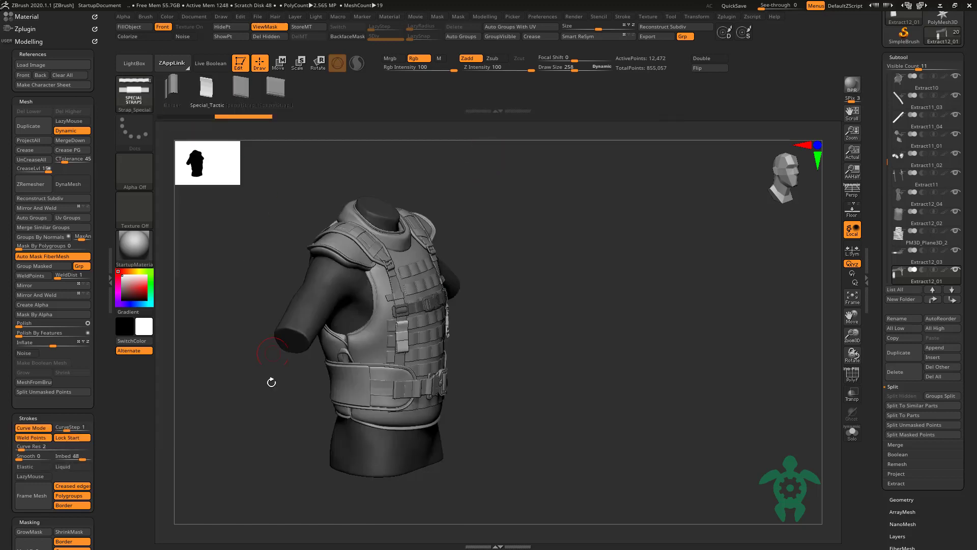
mouse_move(271, 382)
left_mouse_down()
mouse_move(282, 327)
mouse_move(345, 336)
mouse_move(245, 354)
left_mouse_up()
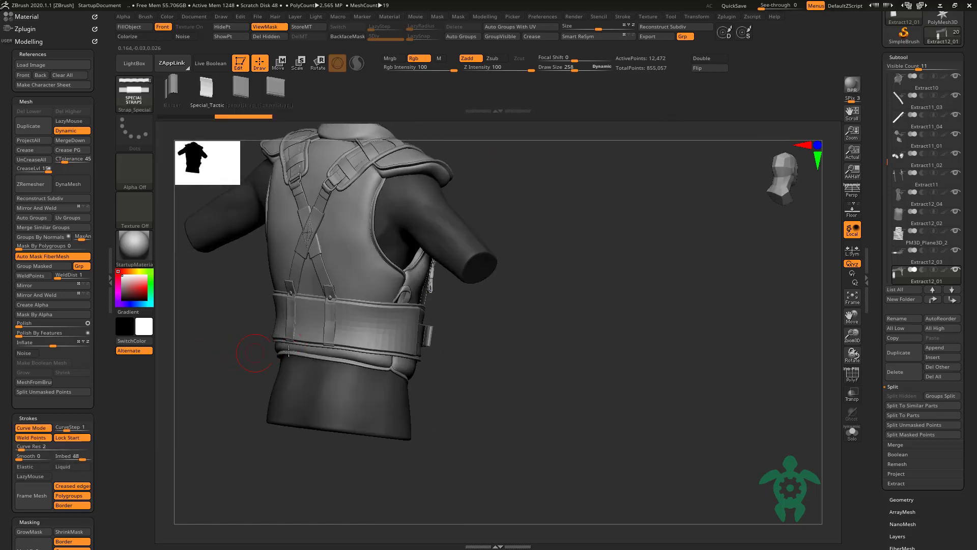
left_click(316, 325, "alt")
key("shift+f")
Step: Crease the belt's edge loops with ZModeler Crease set to EdgeLoop Partial
right_click_drag(628, 388, 273, 374, "ctrl")
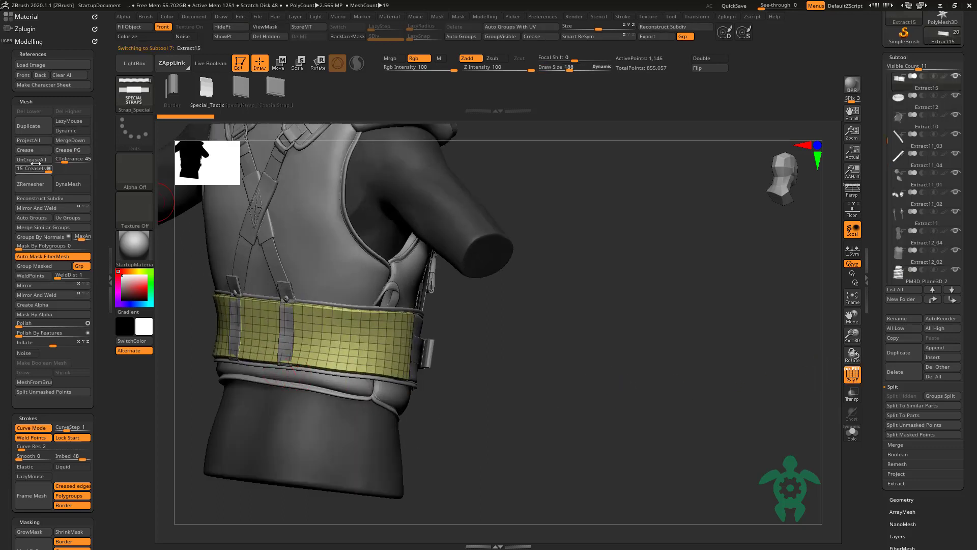
key("b")
key("z")
key("m")
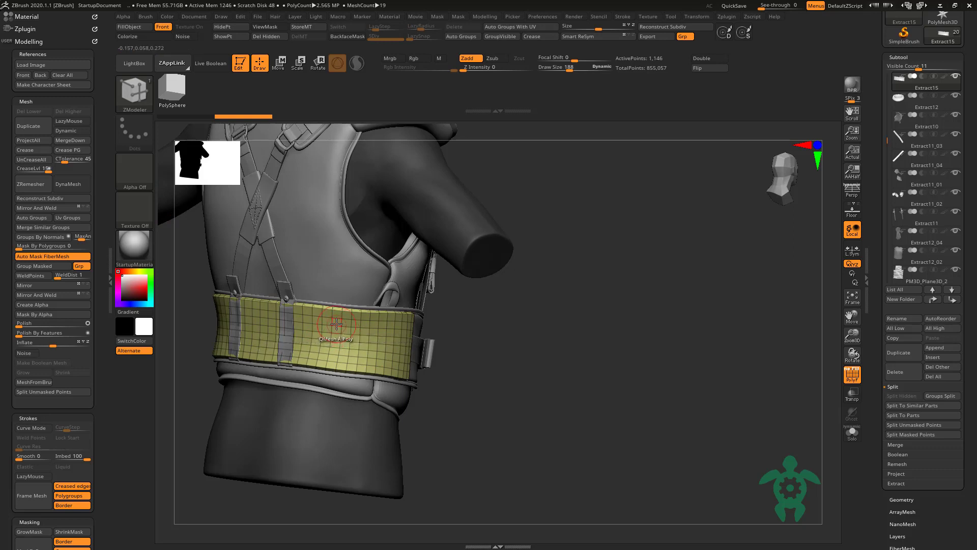
key("space")
left_click(222, 347)
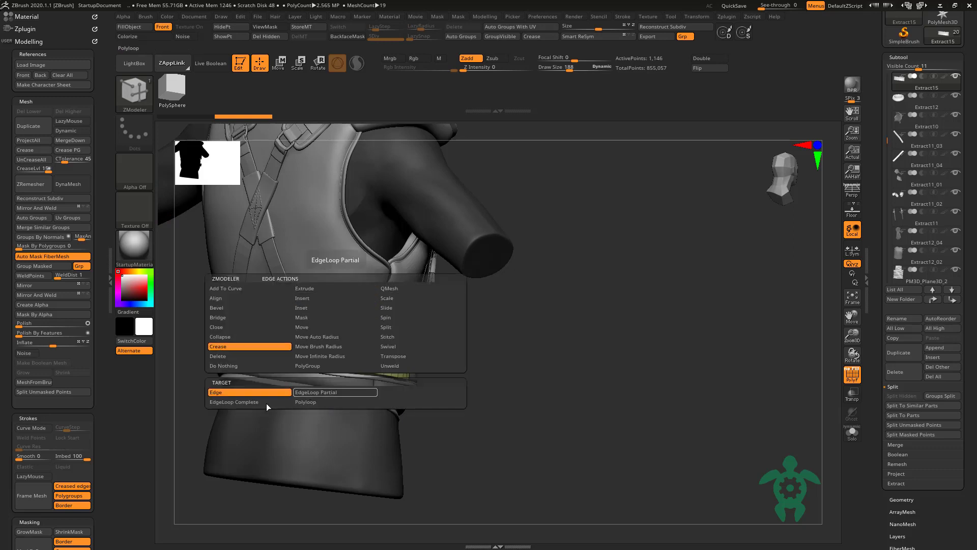
left_click(306, 396)
Step: Solo the belt and frame its polygroup borders with guide curves for Strap_Special
left_click(852, 433)
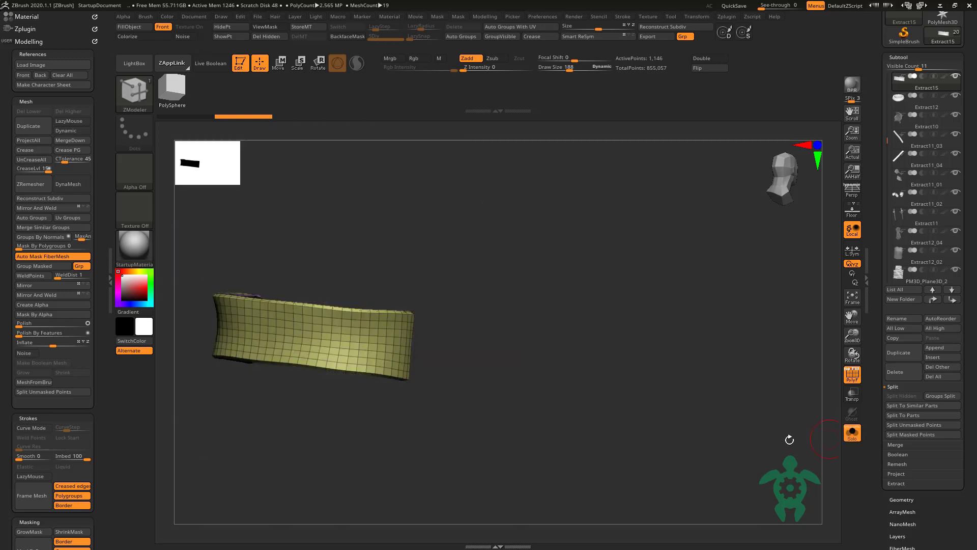
mouse_move(792, 438)
left_mouse_down()
mouse_move(395, 467)
mouse_move(326, 358)
mouse_move(284, 465)
mouse_move(283, 286)
left_mouse_up()
left_click(325, 357, "ctrl+shift")
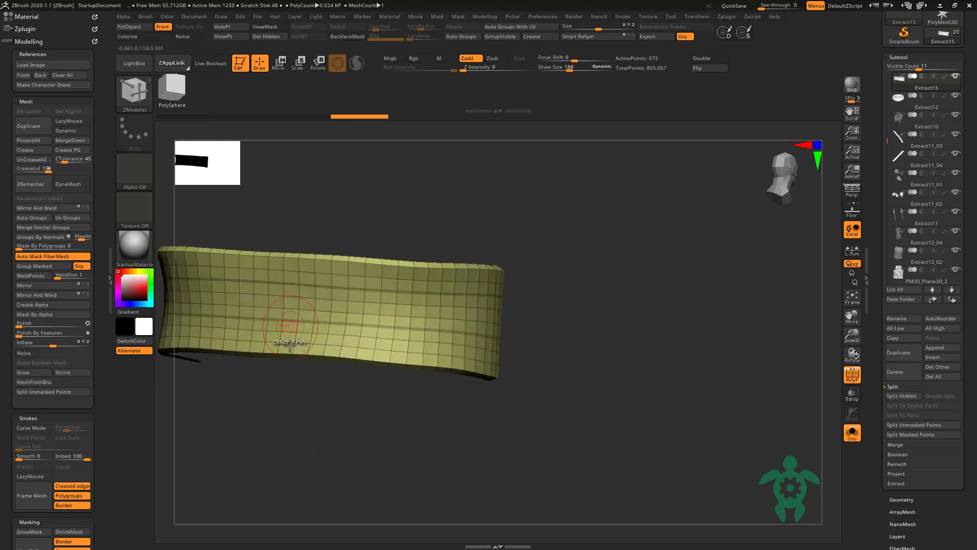
mouse_move(295, 471)
left_mouse_down()
mouse_move(310, 467)
mouse_move(255, 436)
mouse_move(278, 447)
mouse_move(407, 432)
mouse_move(108, 237)
left_mouse_up()
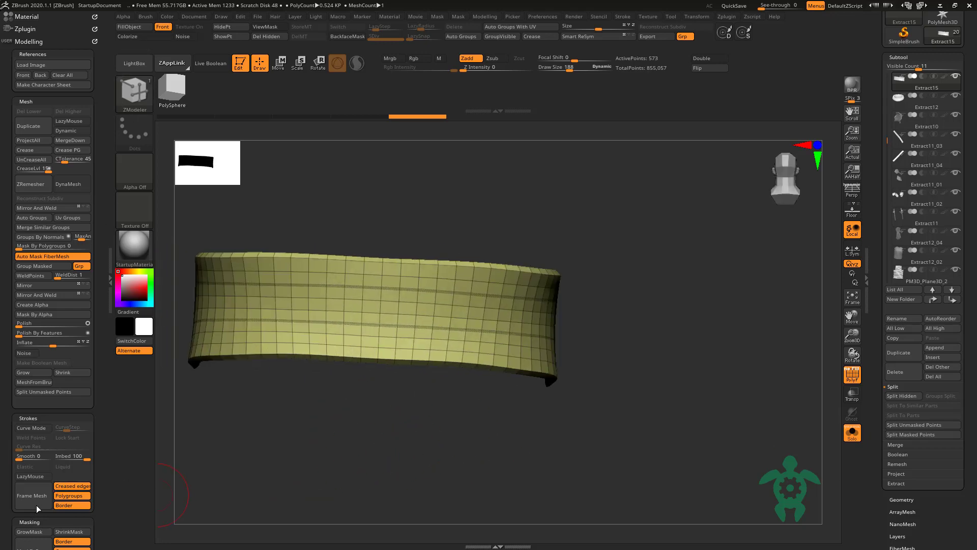
left_click(264, 458, "ctrl+shift")
mouse_move(264, 458)
left_mouse_down()
mouse_move(262, 473)
mouse_move(176, 452)
left_mouse_up()
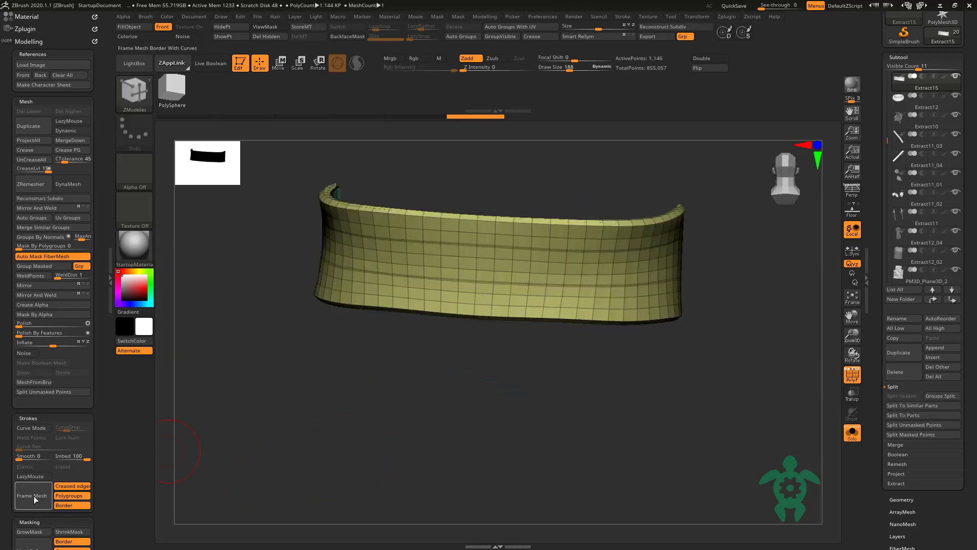
left_click(65, 503)
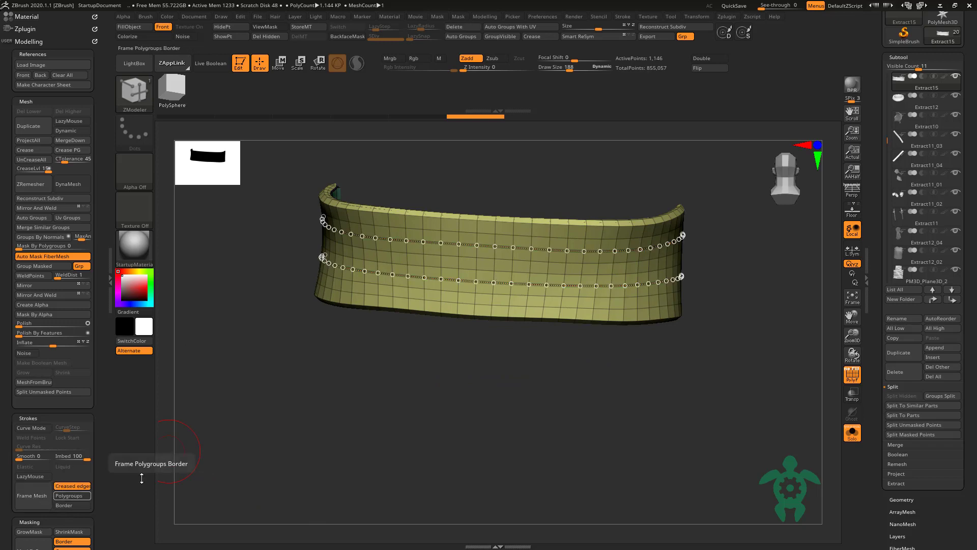
left_click(134, 92)
left_click(213, 204)
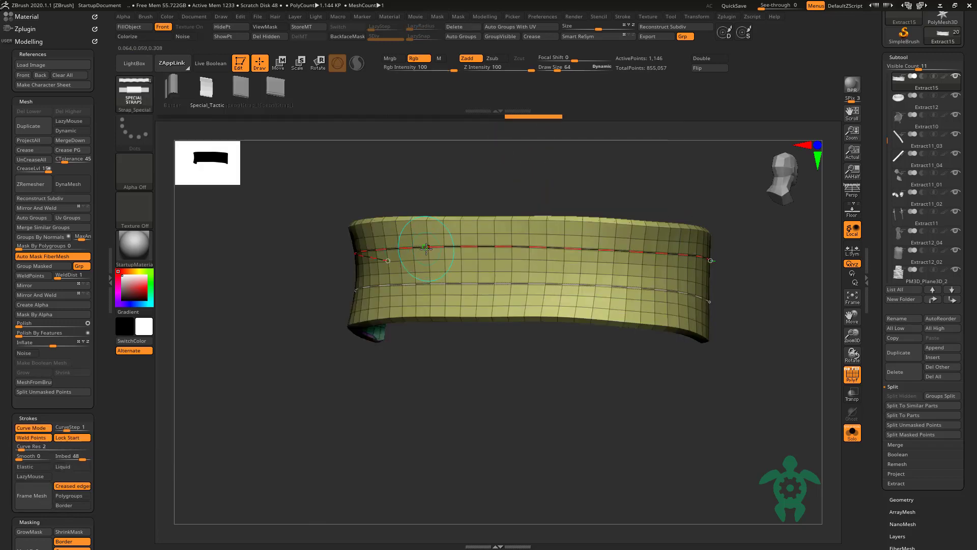
Step: Fill the guide curves with Strap_Special webbing and turn Solo off to view the torso
left_click(426, 248)
mouse_move(318, 345)
left_mouse_down()
mouse_move(366, 327)
mouse_move(365, 386)
left_mouse_up()
left_click(852, 432)
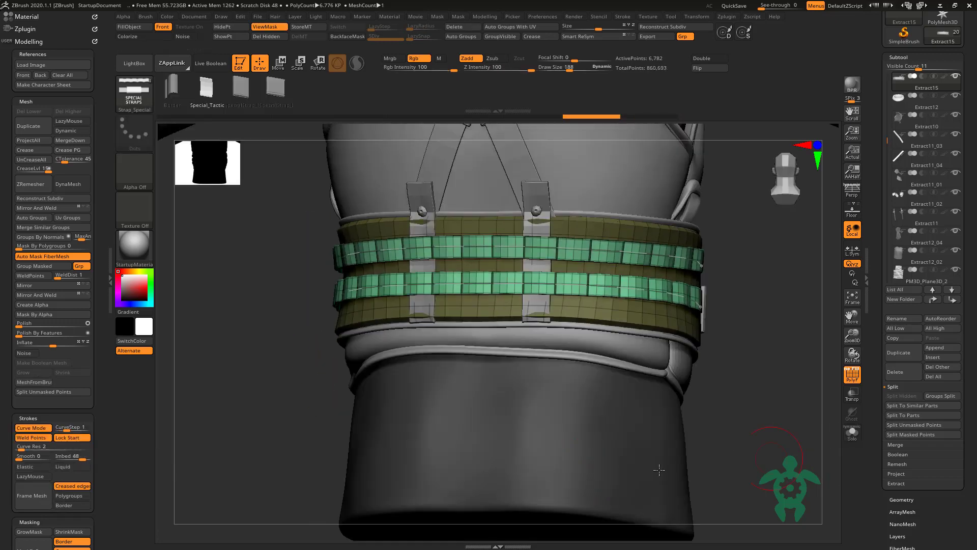
key("f")
mouse_move(672, 397)
left_mouse_down()
mouse_move(627, 460)
mouse_move(694, 462)
mouse_move(603, 421)
mouse_move(345, 207)
mouse_move(320, 338)
mouse_move(345, 350)
mouse_move(439, 331)
left_mouse_up()
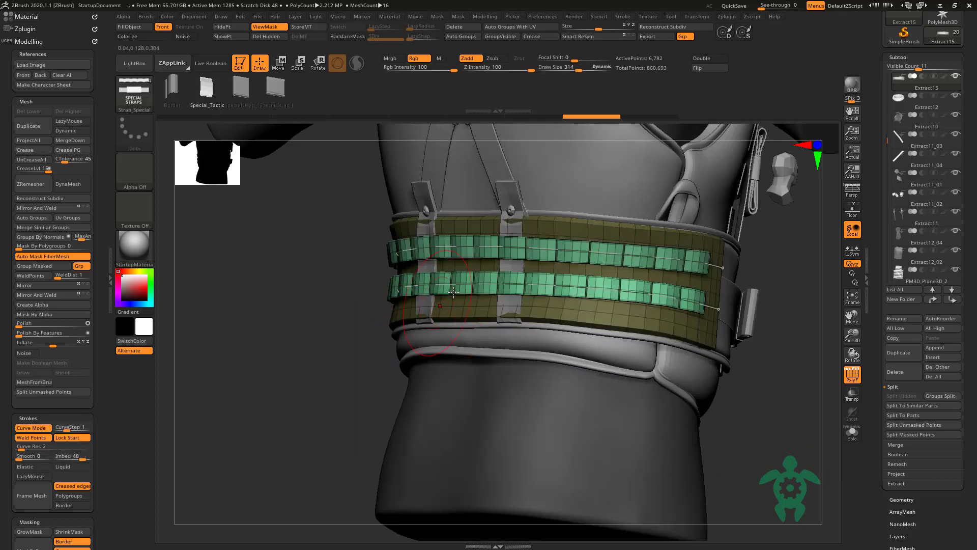
mouse_move(374, 334)
left_mouse_down()
mouse_move(334, 349)
mouse_move(369, 362)
mouse_move(216, 367)
left_mouse_up()
mouse_move(275, 388)
left_mouse_down()
mouse_move(316, 377)
mouse_move(285, 374)
left_mouse_up()
Step: Move the masked strap into place on the belt with the transpose gizmo
key("space")
key("w")
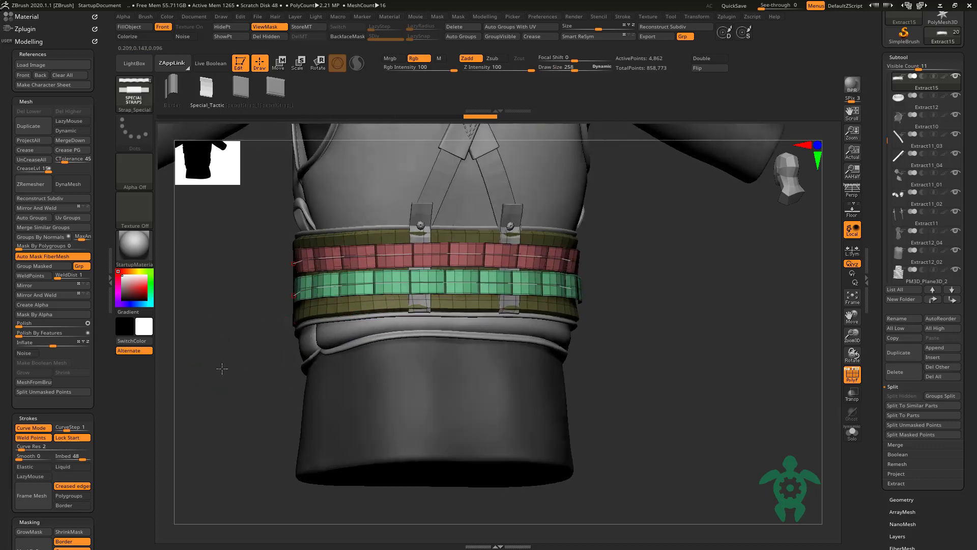
mouse_move(233, 353)
left_mouse_down()
mouse_move(413, 294)
mouse_move(320, 218)
left_mouse_up()
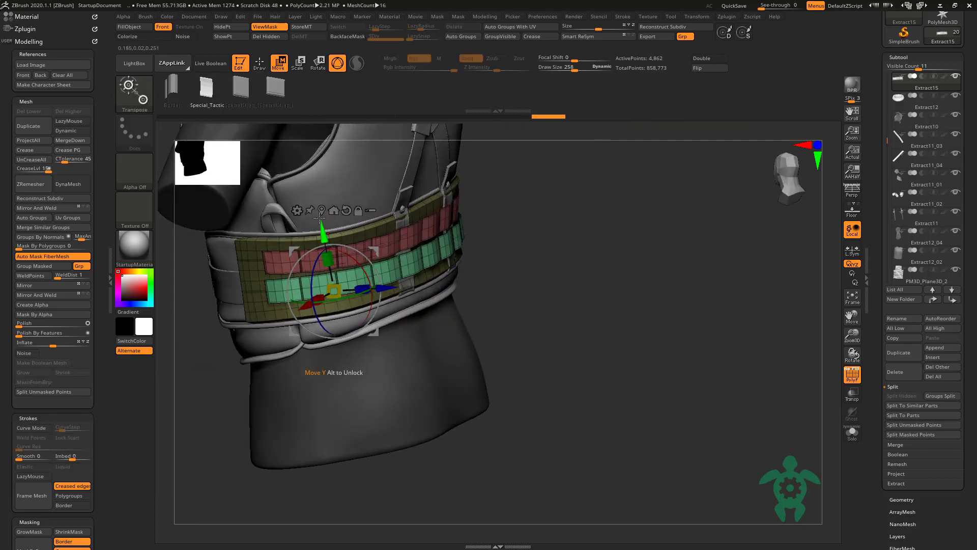
left_click(408, 235)
mouse_move(415, 234)
left_mouse_down()
mouse_move(497, 284)
mouse_move(397, 261)
left_mouse_up()
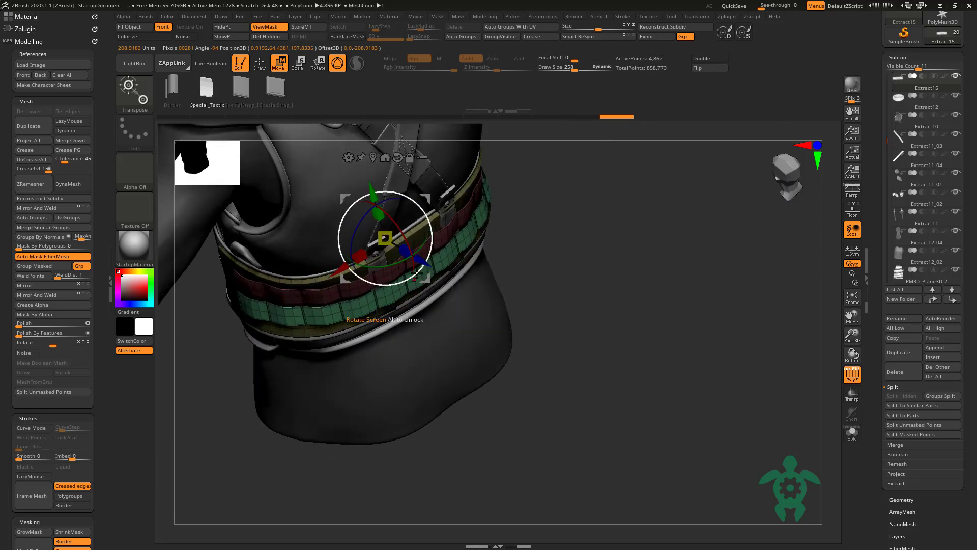
key("q")
left_click_drag(211, 410, 185, 364, "shift")
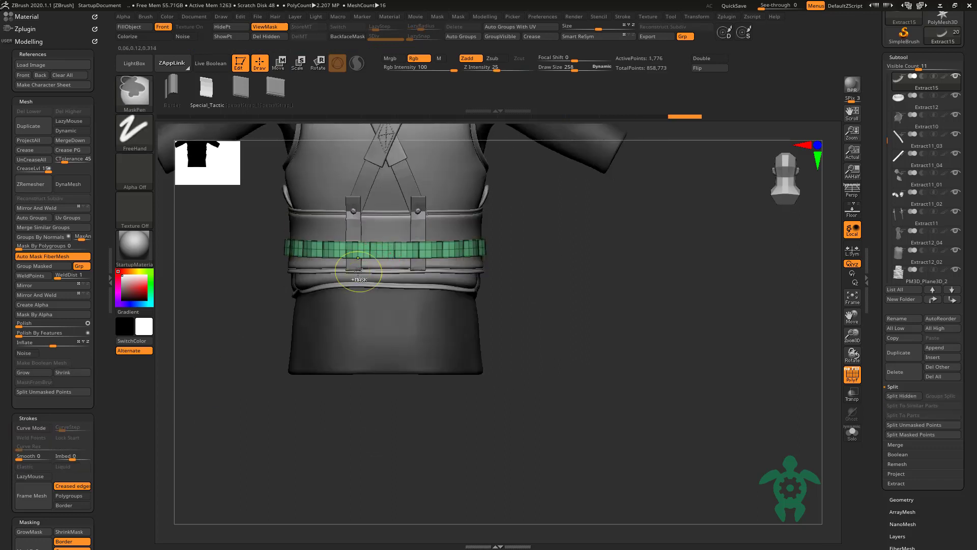
Step: Invert the belt mask so the green strap is editable, toggling the transpose gizmo
left_click(239, 367, "ctrl")
key("ctrl+i")
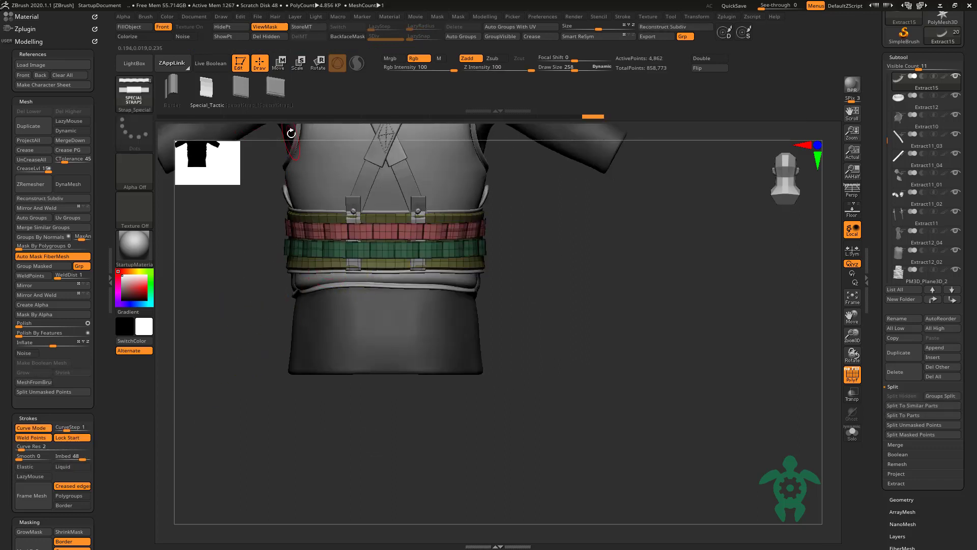
key("w")
key("ctrl")
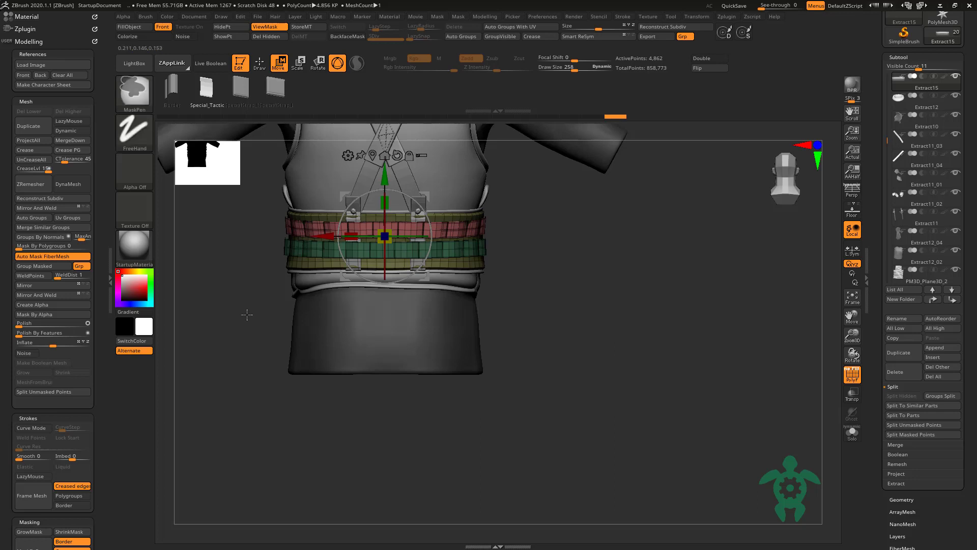
left_click(259, 62)
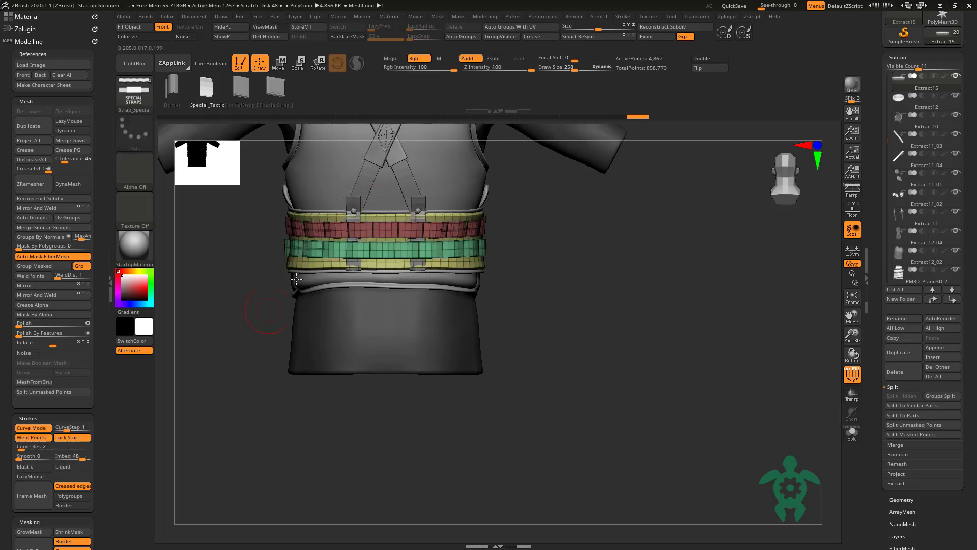
left_click(251, 312, "ctrl")
key("w")
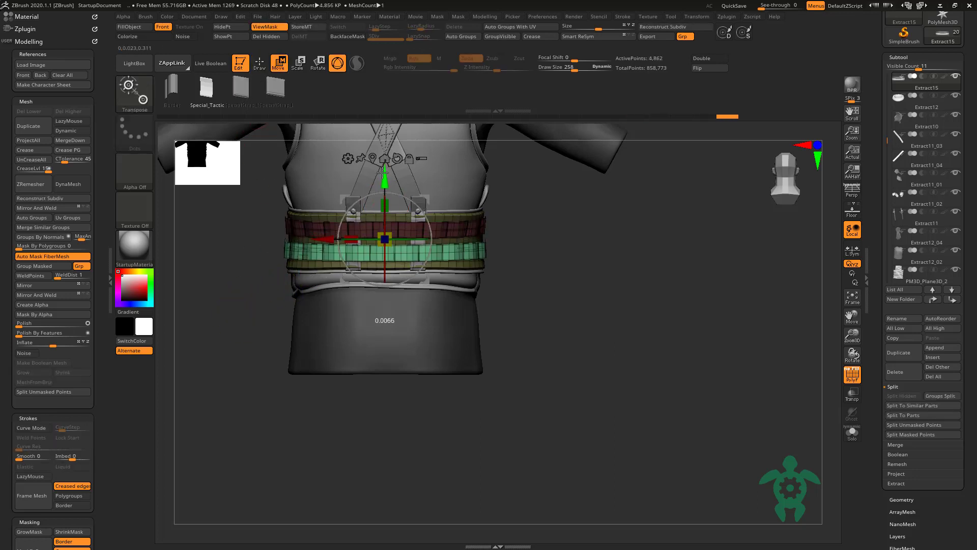
left_click(260, 64)
Step: Load the Move brush, turn off polygroup colours, and hide the bright belt strip
key("b")
key("m")
key("v")
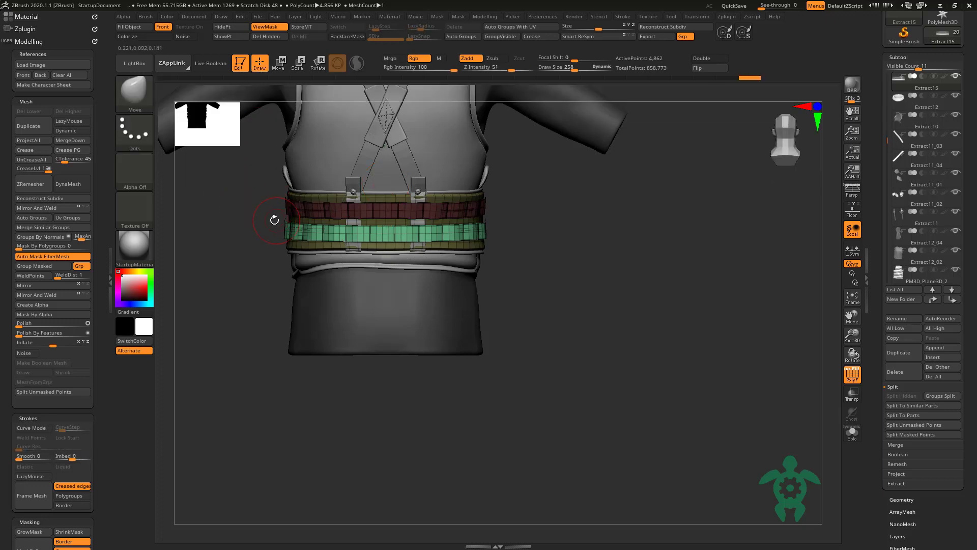
mouse_move(214, 279)
left_mouse_down()
mouse_move(198, 255)
mouse_move(713, 432)
mouse_move(249, 281)
mouse_move(251, 321)
mouse_move(233, 323)
mouse_move(621, 137)
left_mouse_up()
key("shift+f")
left_click(251, 305, "ctrl+alt+shift")
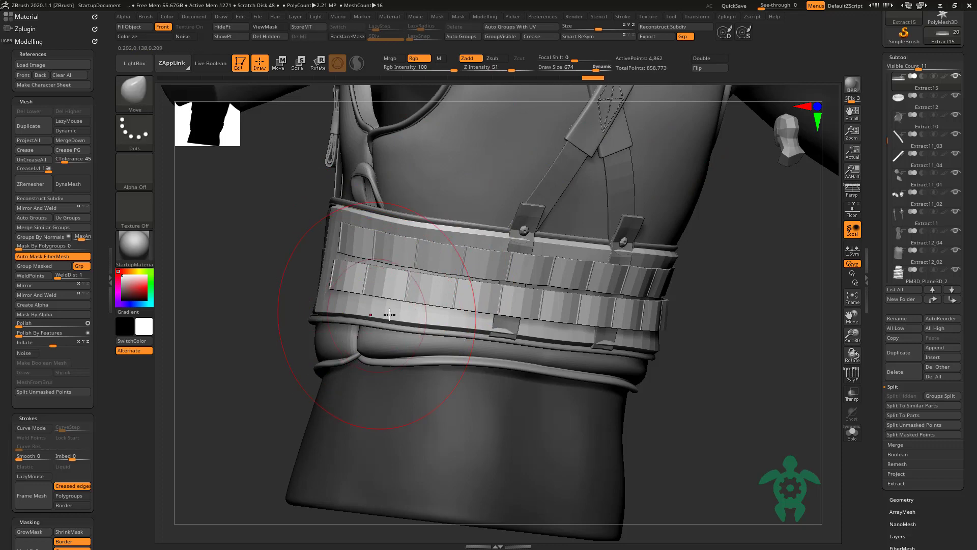
Step: Solo the belt and isolate its cuff, then its two straps, to inspect each separately
left_click(852, 432)
mouse_move(776, 425)
left_mouse_down()
mouse_move(585, 396)
mouse_move(415, 326)
left_mouse_up()
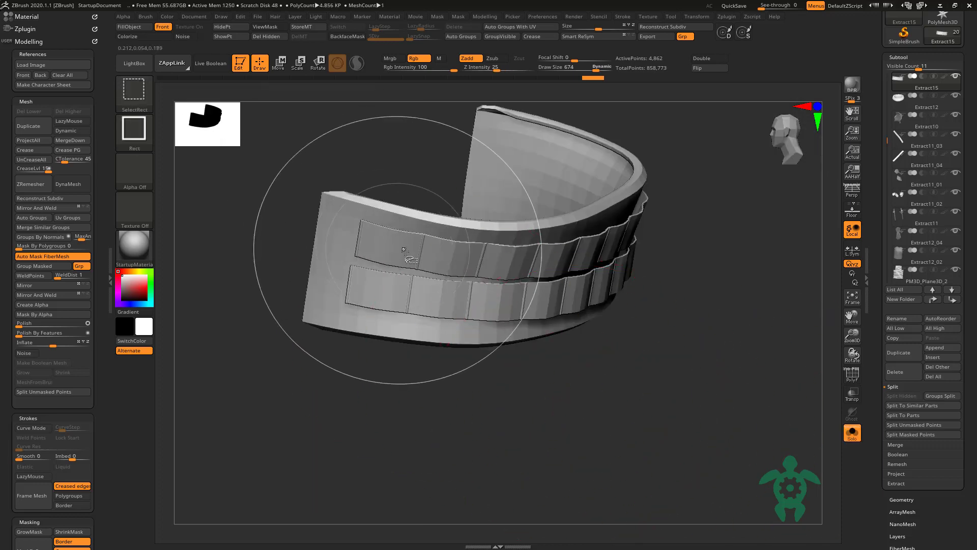
left_click(356, 283, "ctrl+shift")
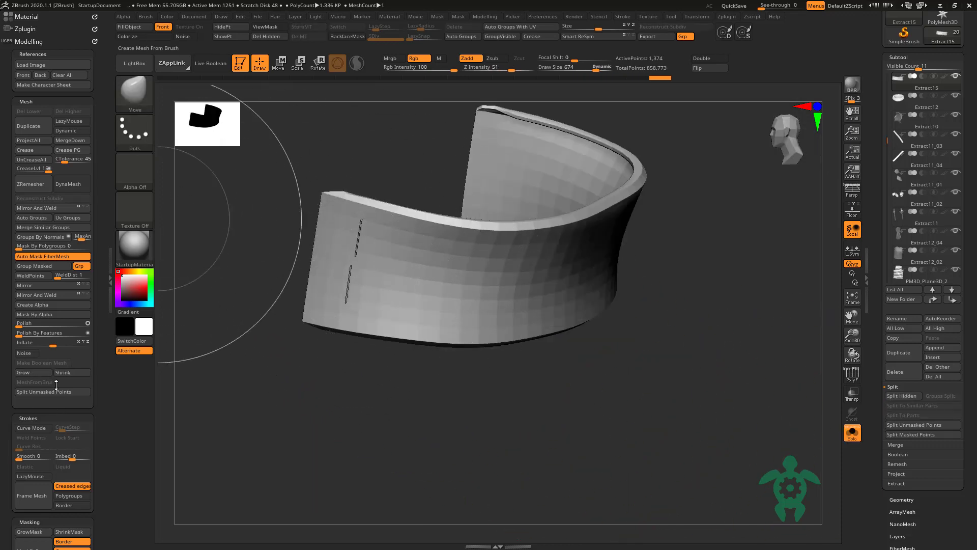
left_click(33, 372)
left_click(301, 415, "ctrl+shift")
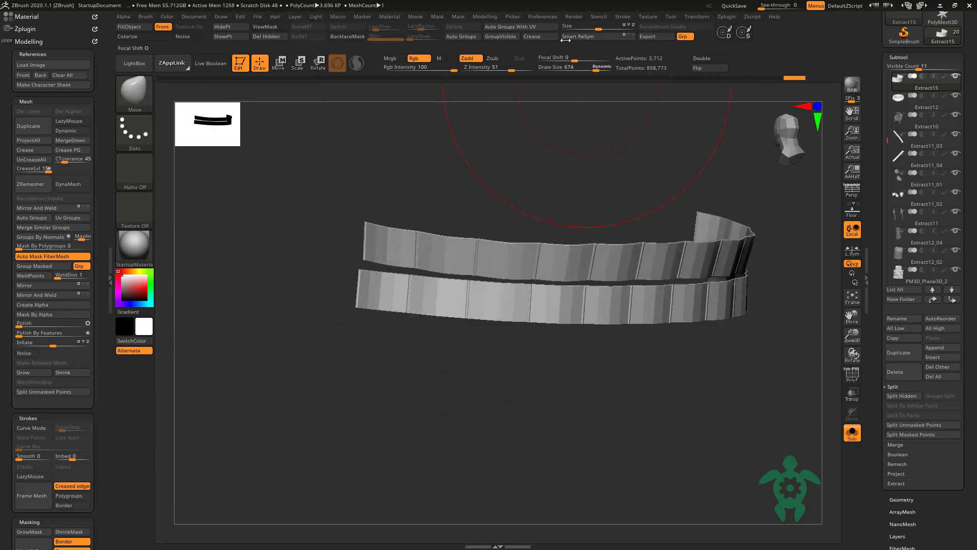
mouse_move(282, 254)
left_mouse_down()
mouse_move(786, 360)
mouse_move(506, 413)
left_mouse_up()
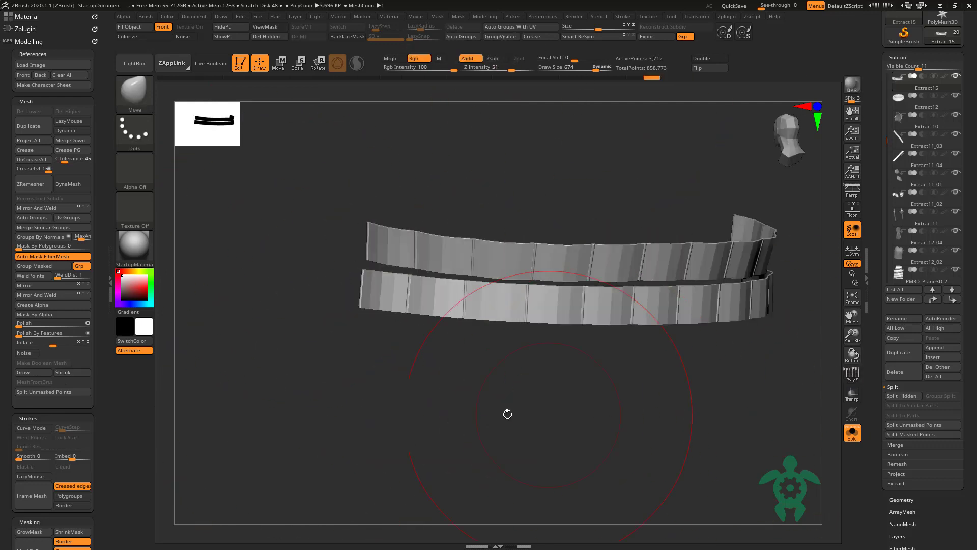
left_click(442, 283, "ctrl+shift")
Step: Unhide all belt parts and nudge the belt slightly upward with the Move gizmo
left_click(403, 349, "ctrl+shift")
left_click_drag(359, 364, 356, 265, "shift")
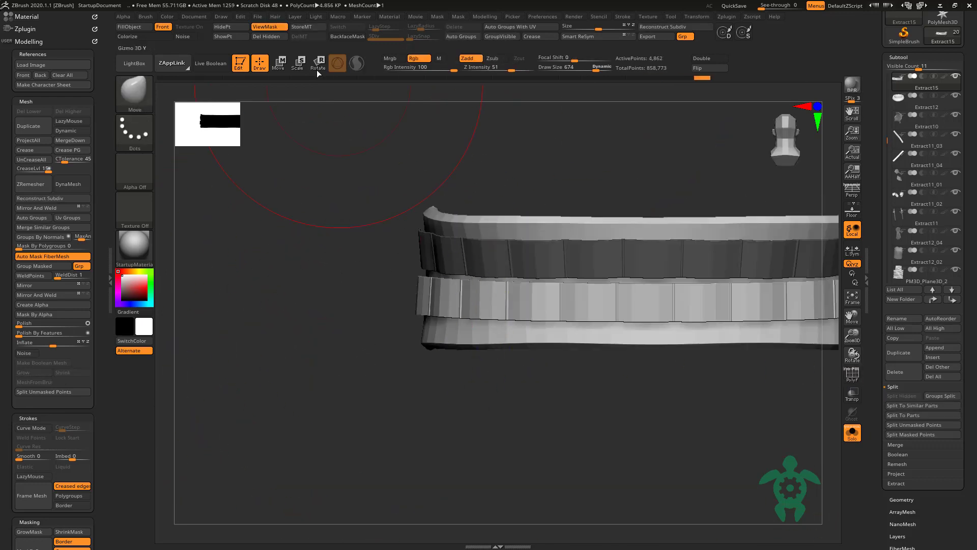
key("w")
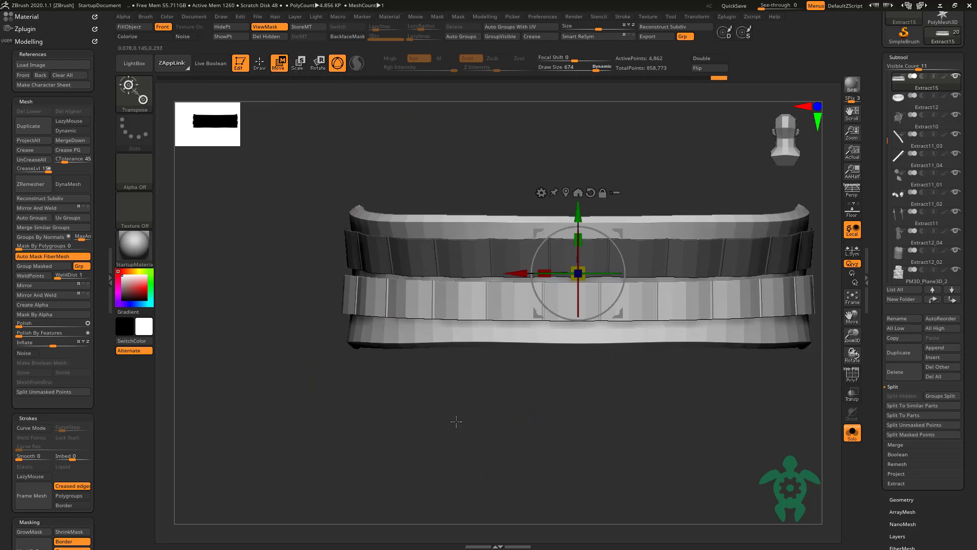
left_click_drag(578, 216, 575, 213)
key("q")
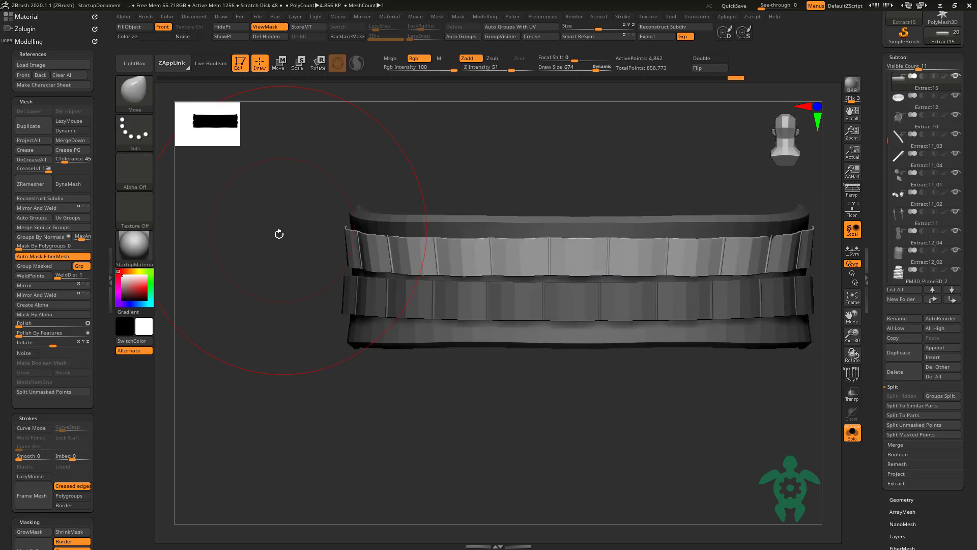
left_click_drag(280, 231, 330, 225)
mouse_move(273, 251)
left_mouse_down()
mouse_move(351, 224)
mouse_move(326, 228)
left_mouse_up()
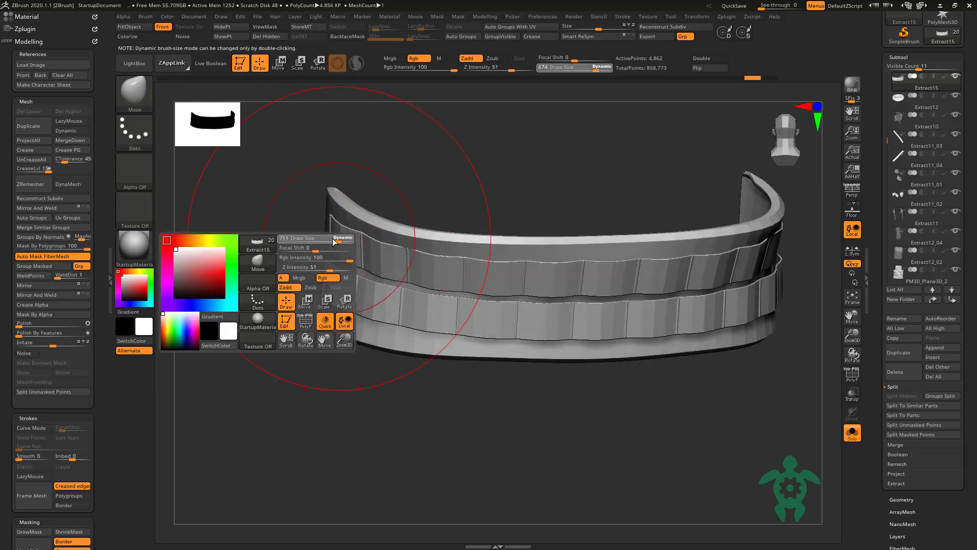
Step: Lower Draw Size to 503, hide the cuff to inspect the strap, then unhide it
mouse_move(273, 239)
left_mouse_down()
mouse_move(324, 231)
mouse_move(346, 247)
left_mouse_up()
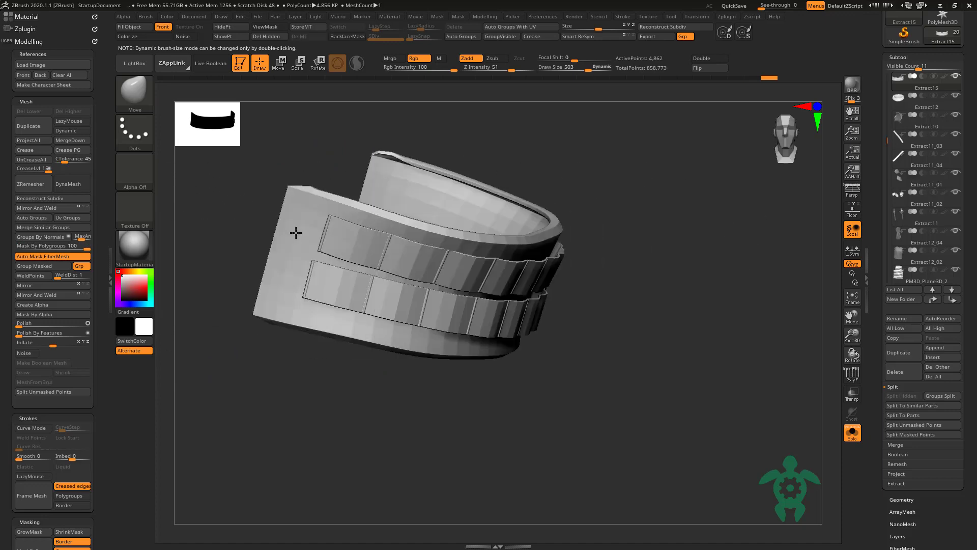
left_click(350, 243, "ctrl+shift")
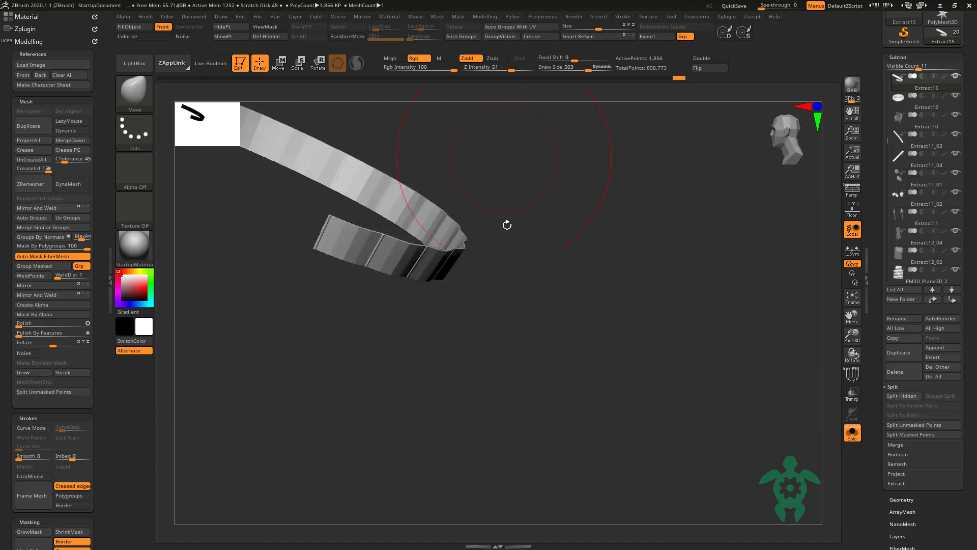
left_click_drag(506, 222, 270, 265)
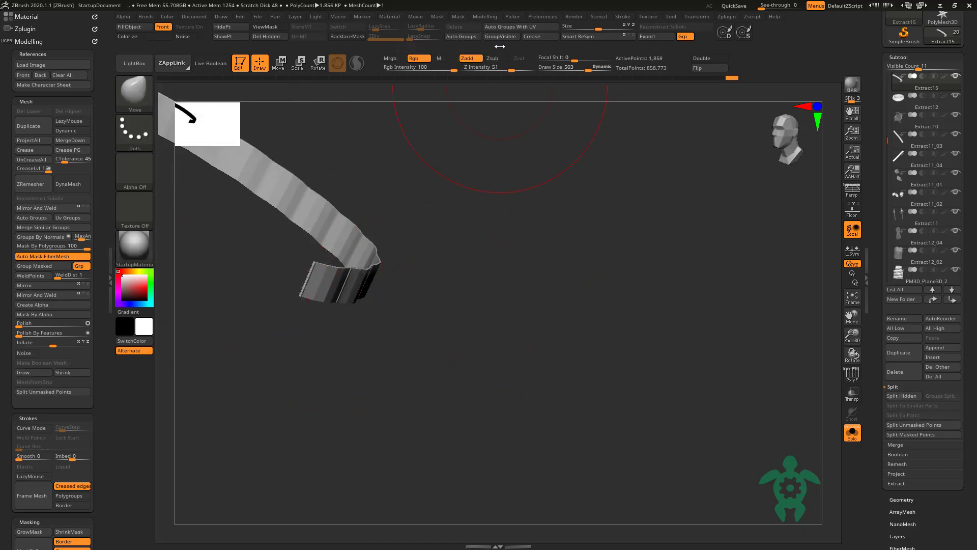
left_click(468, 305, "ctrl+shift")
mouse_move(414, 326)
left_mouse_down()
mouse_move(351, 246)
mouse_move(344, 291)
mouse_move(324, 293)
mouse_move(395, 286)
left_mouse_up()
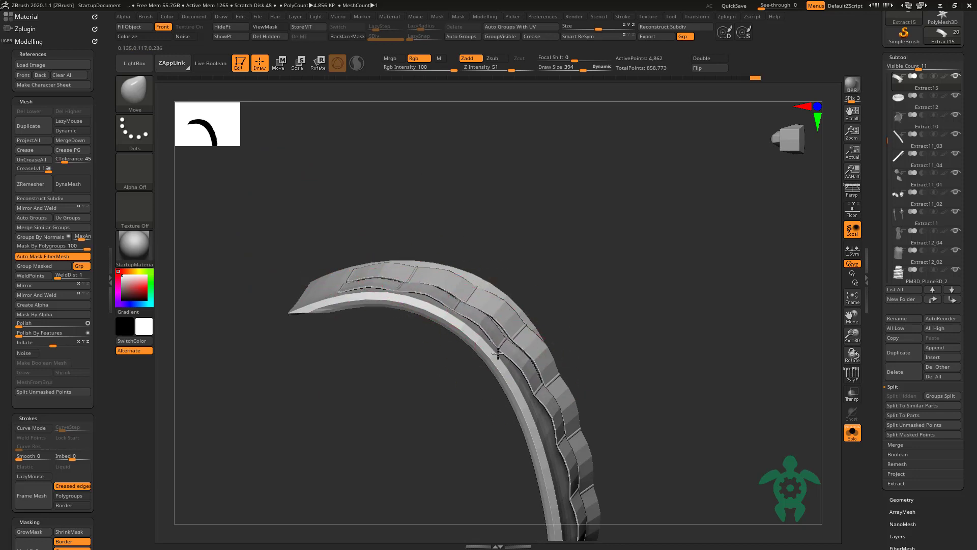
Step: Resize the brush to 422 and push the band's thin strip into shape
left_click_drag(498, 353, 565, 282)
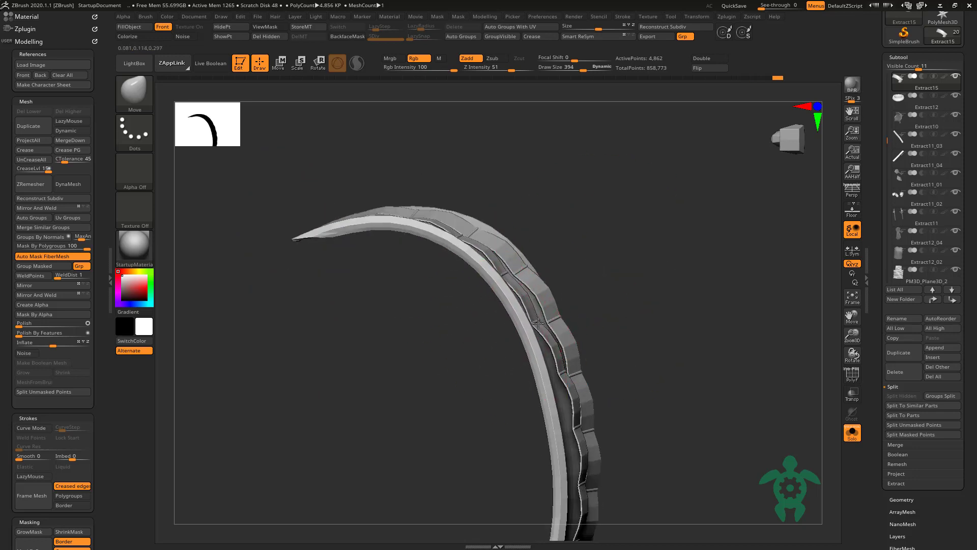
key("space")
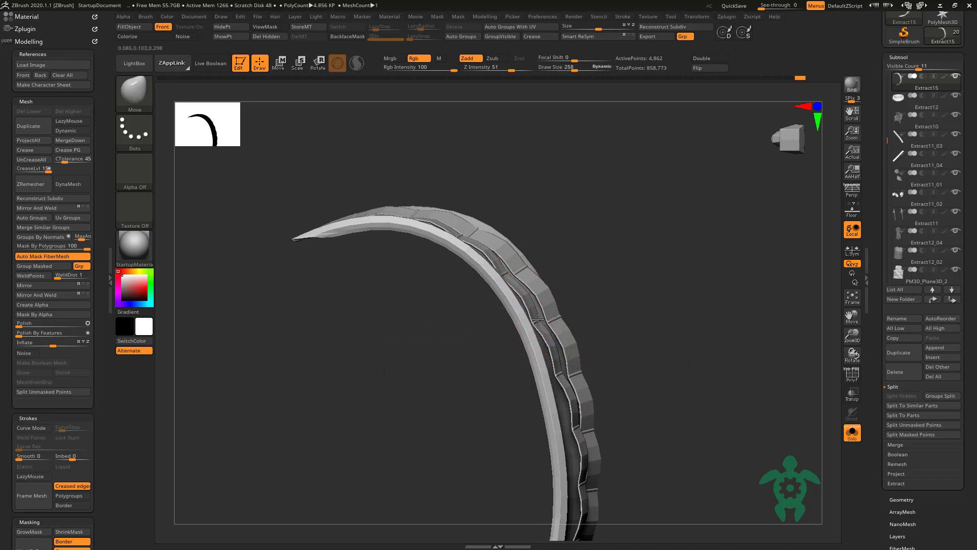
mouse_move(557, 375)
left_mouse_down()
mouse_move(469, 389)
mouse_move(491, 312)
mouse_move(566, 374)
left_mouse_up()
key("space")
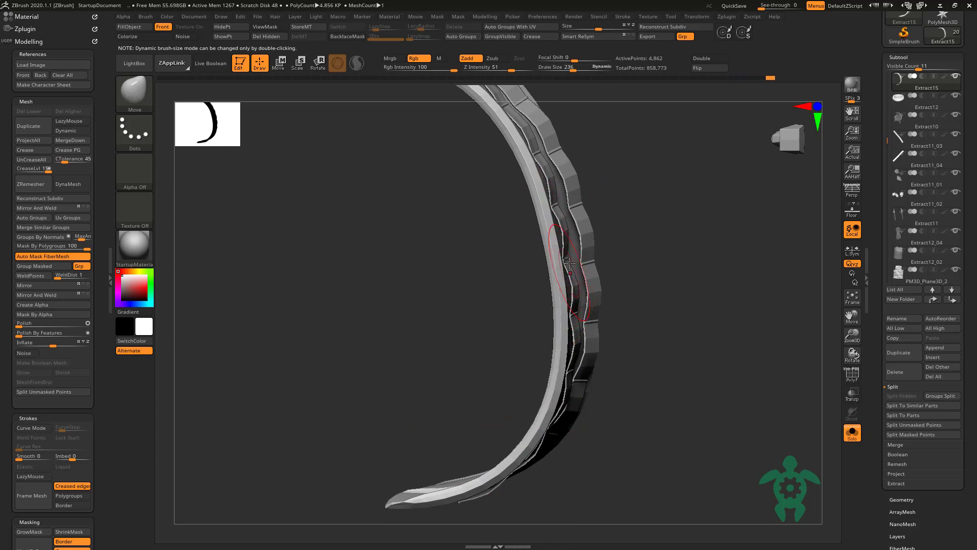
mouse_move(495, 390)
left_mouse_down()
mouse_move(398, 175)
mouse_move(404, 327)
left_mouse_up()
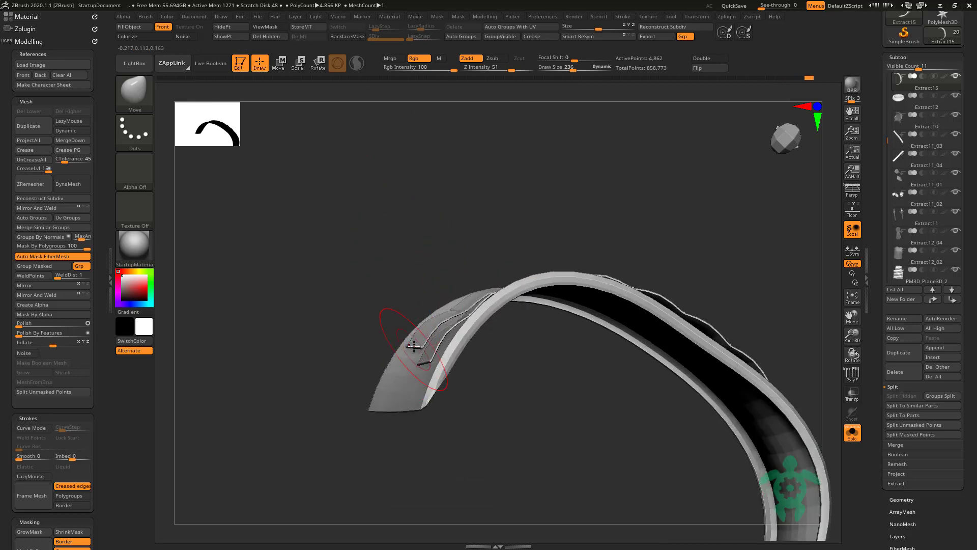
key("space")
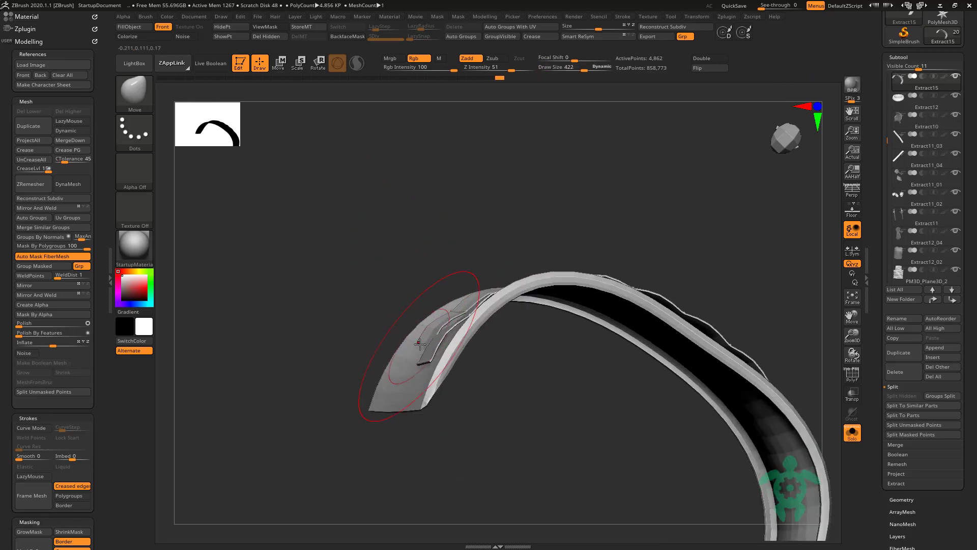
left_click_drag(419, 346, 417, 352)
Step: Orbit the band from several sides, then turn Solo off to show the whole vest
left_click_drag(397, 438, 469, 313)
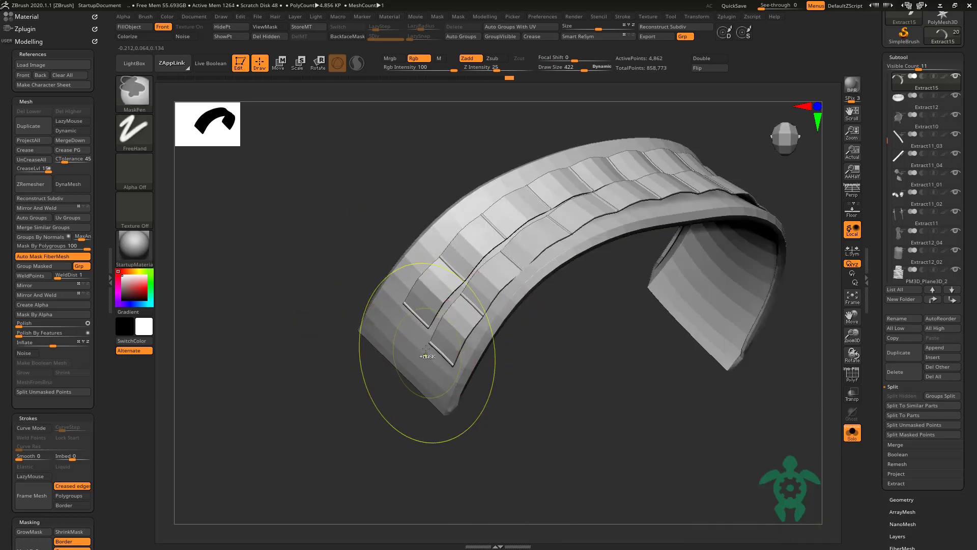
mouse_move(426, 371)
left_mouse_down()
mouse_move(314, 174)
mouse_move(356, 421)
mouse_move(397, 363)
left_mouse_up()
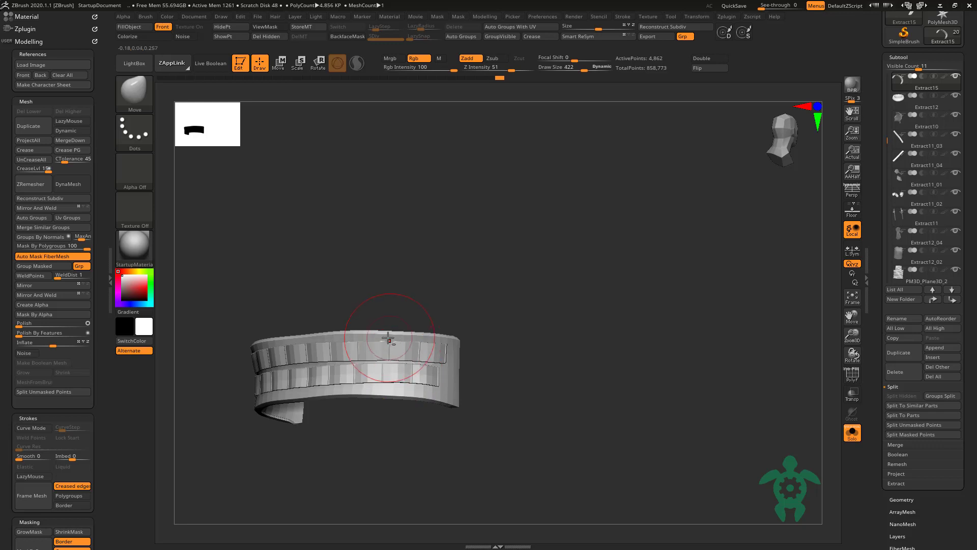
mouse_move(325, 281)
left_mouse_down()
mouse_move(351, 227)
mouse_move(362, 316)
mouse_move(367, 304)
left_mouse_up()
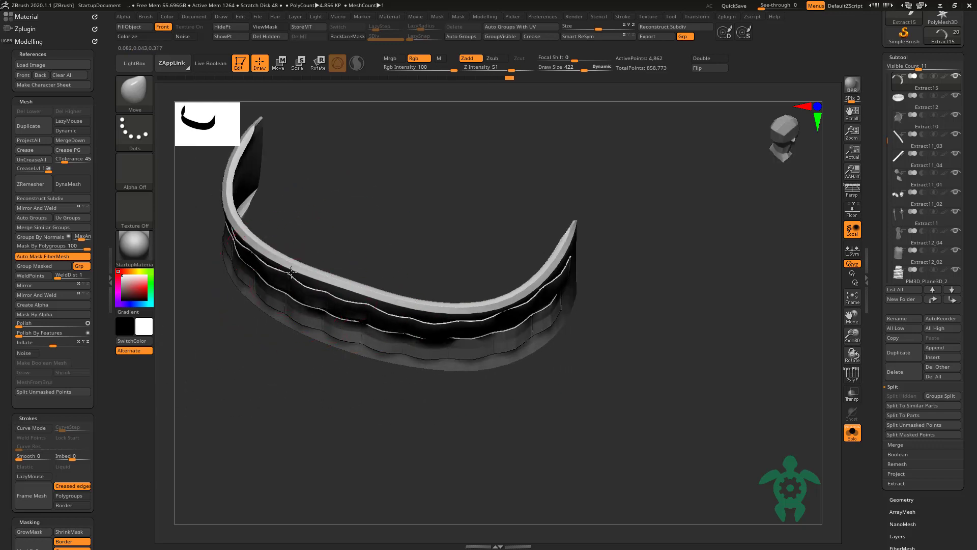
mouse_move(369, 211)
left_mouse_down()
mouse_move(349, 148)
mouse_move(374, 280)
left_mouse_up()
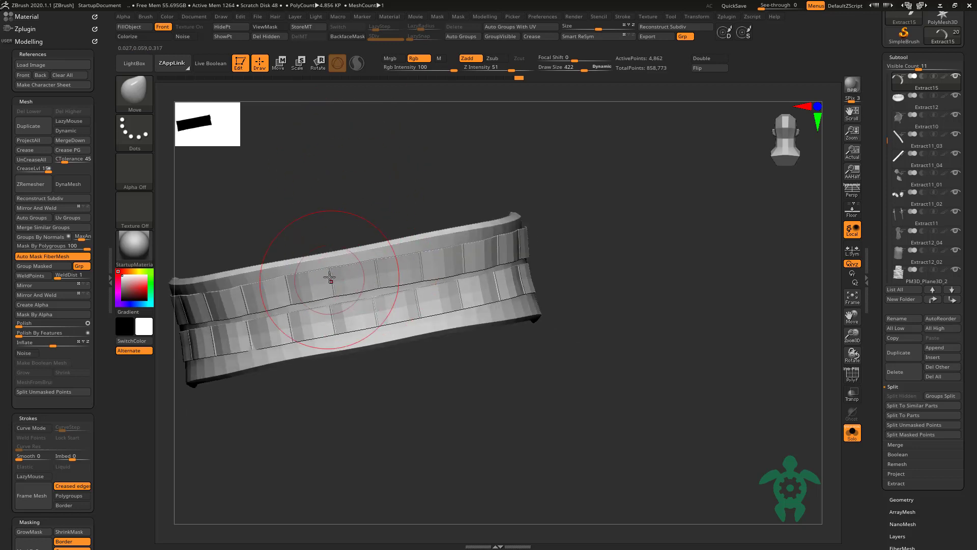
left_click_drag(310, 200, 317, 254)
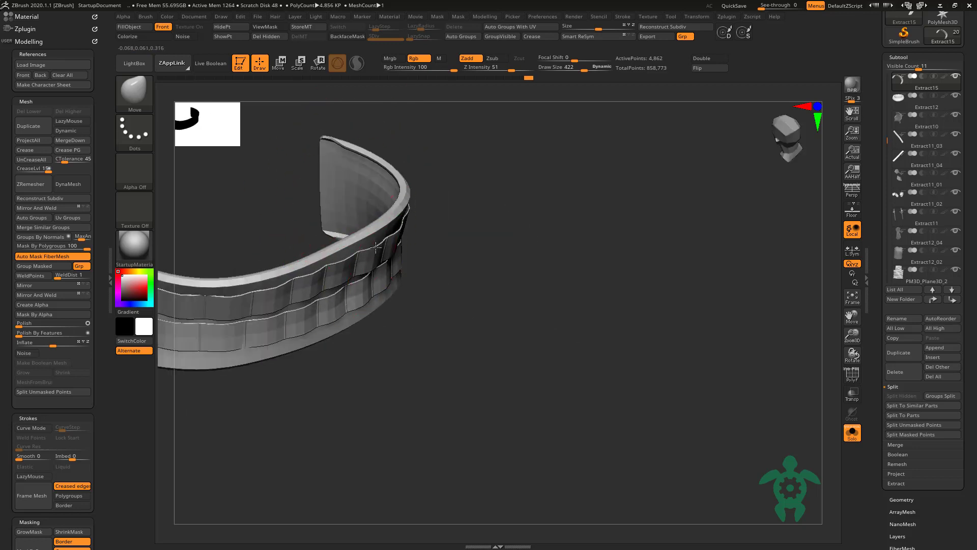
left_click_drag(278, 188, 279, 214)
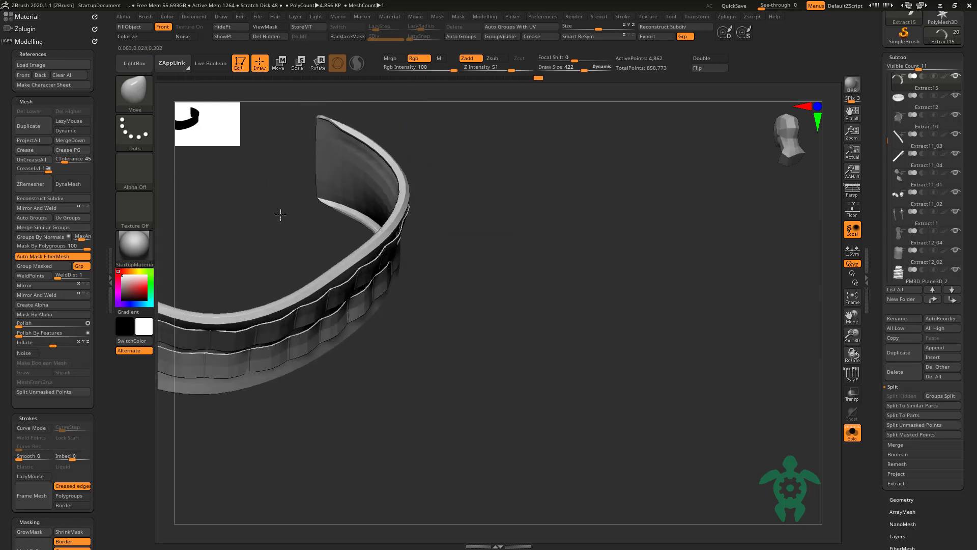
mouse_move(430, 303)
left_mouse_down()
mouse_move(362, 342)
mouse_move(402, 231)
left_mouse_up()
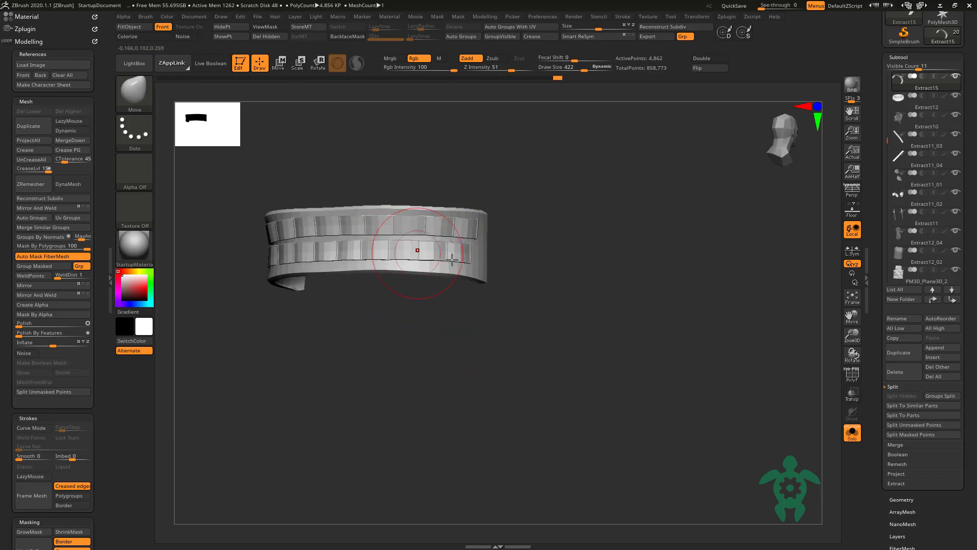
left_click_drag(344, 318, 334, 241)
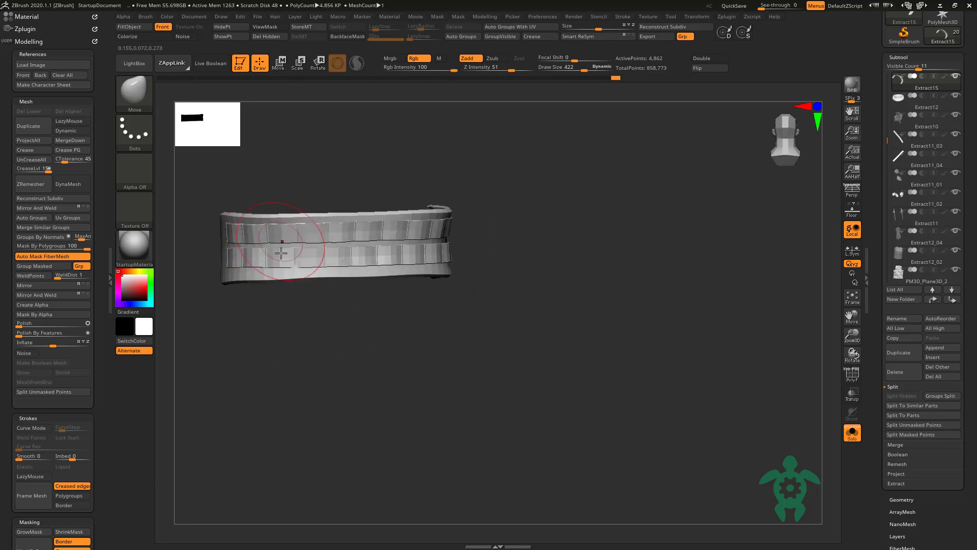
left_click_drag(289, 305, 267, 377)
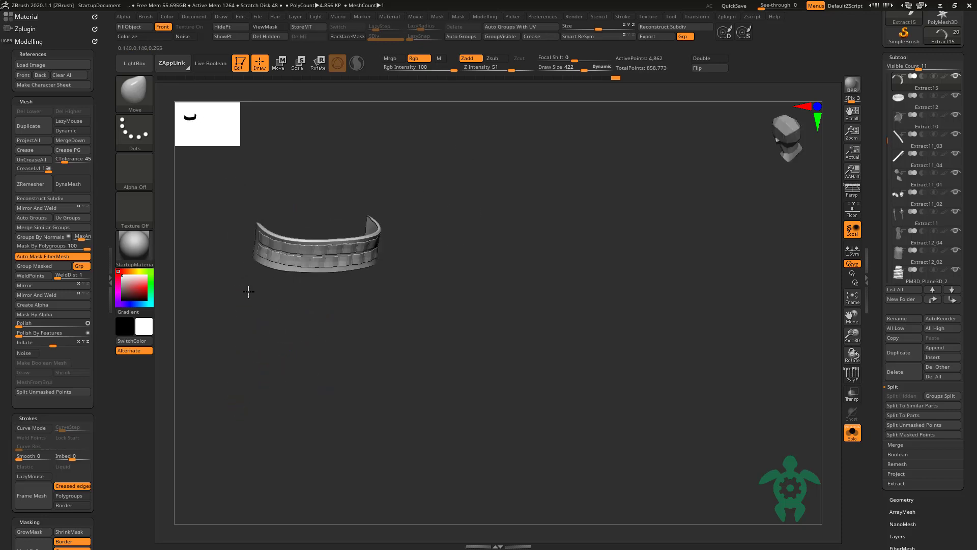
left_click(852, 432)
mouse_move(633, 375)
left_mouse_down()
mouse_move(431, 423)
mouse_move(319, 410)
mouse_move(318, 285)
left_mouse_up()
Step: Enable Dynamic subdivision on the belt band and make it the active subtool
key("d")
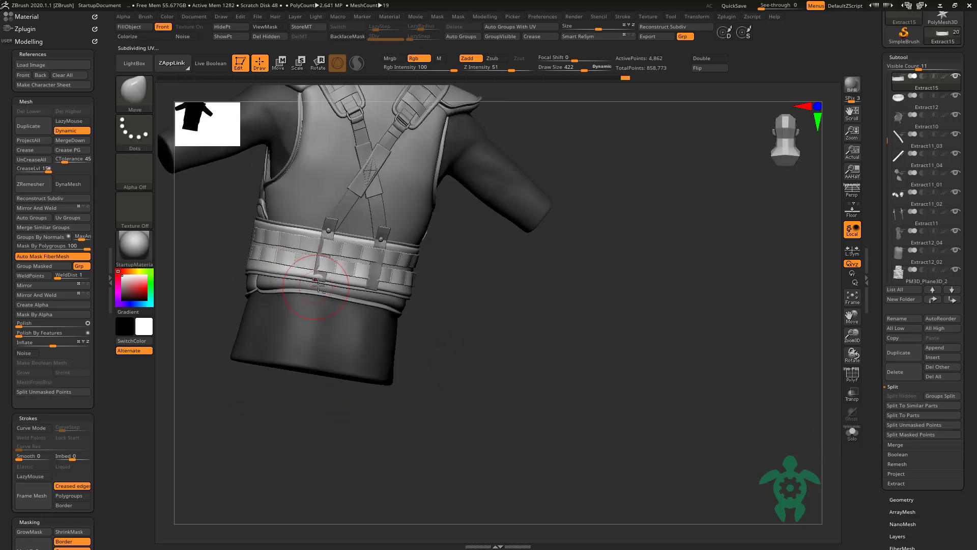
left_click_drag(179, 309, 343, 263)
left_click(343, 262, "alt")
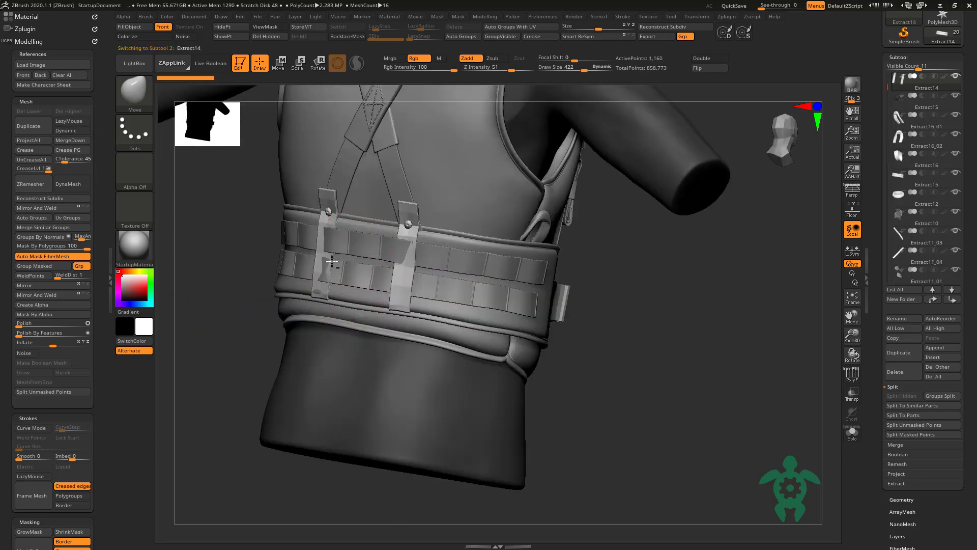
left_click(325, 242, "alt")
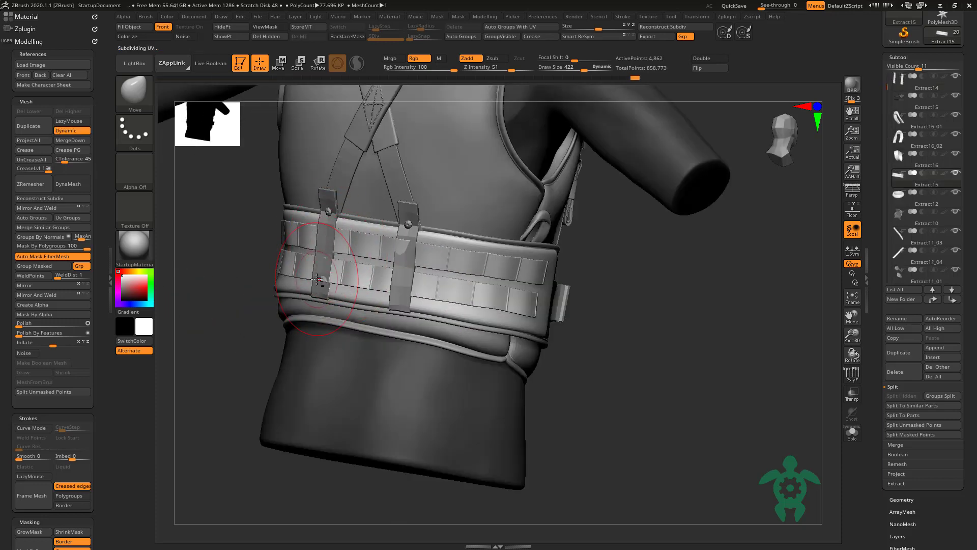
left_click_drag(268, 279, 325, 270)
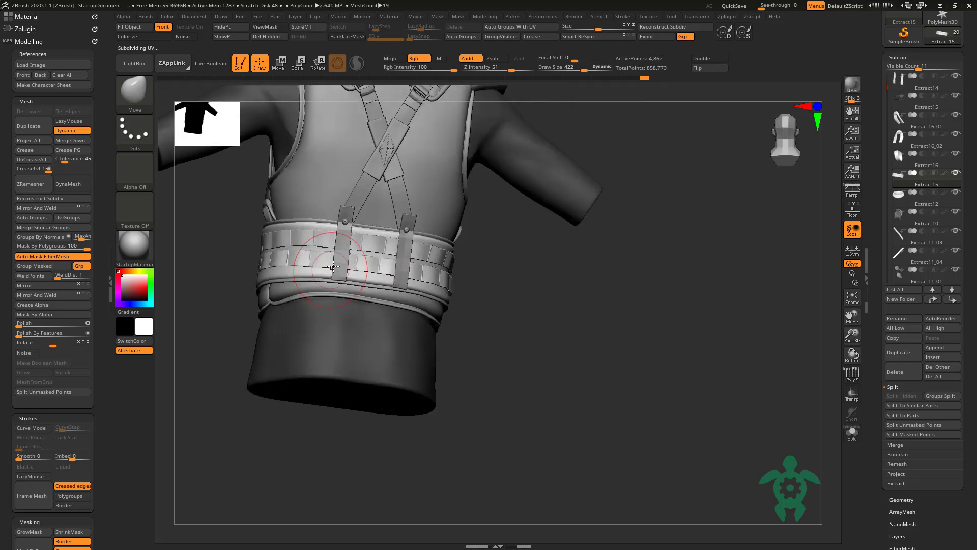
Step: Select the back strap pieces in turn and frame the whole vest
left_click(333, 264, "alt")
left_click(407, 210, "alt")
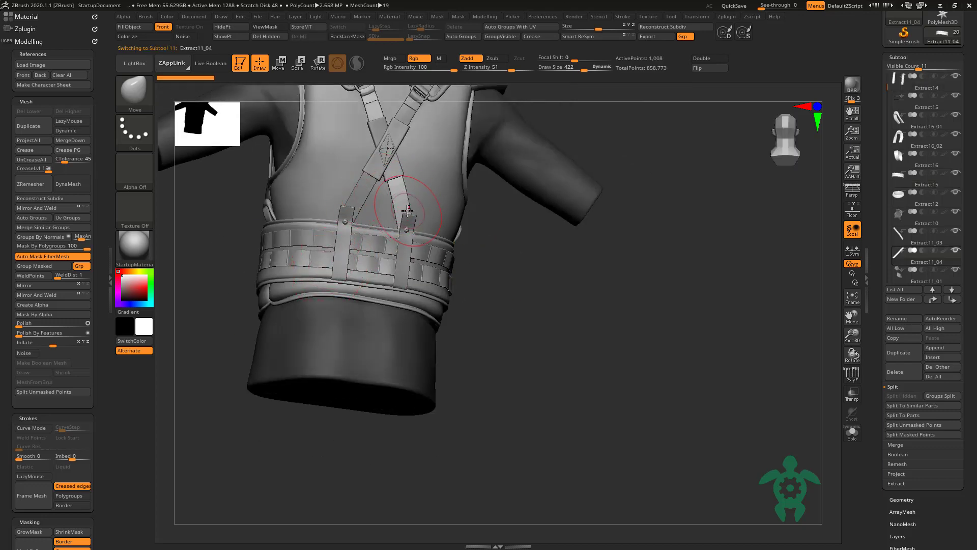
left_click(362, 189, "alt")
key("f")
left_click_drag(552, 218, 283, 355)
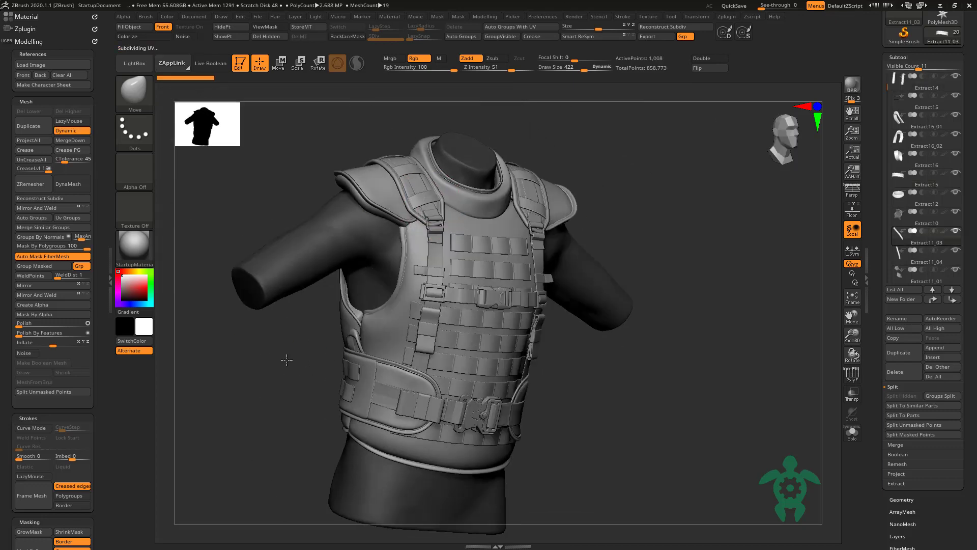
key("f")
Step: Select the chest buckle strap, front straps, belt buckle and collar while orbiting the vest
left_click(352, 268, "alt")
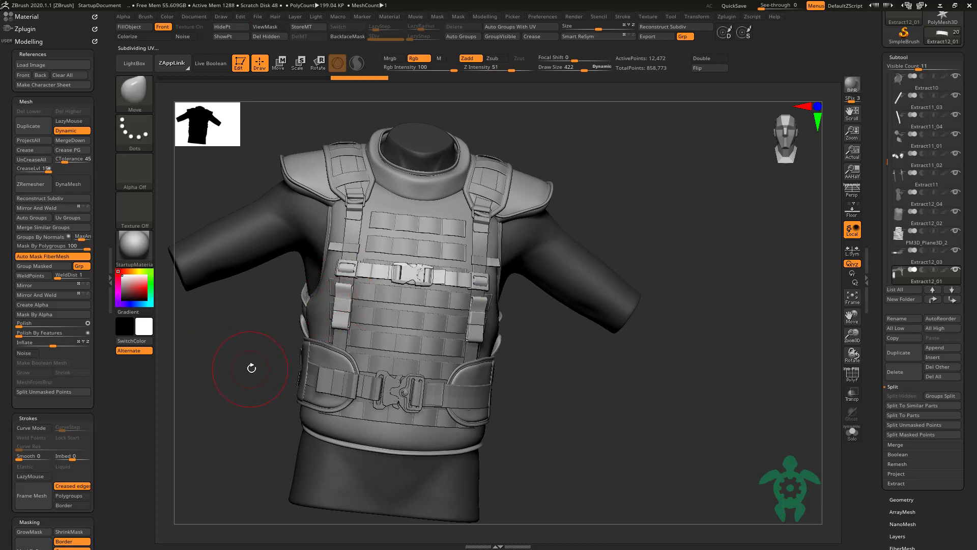
left_click(351, 246, "alt")
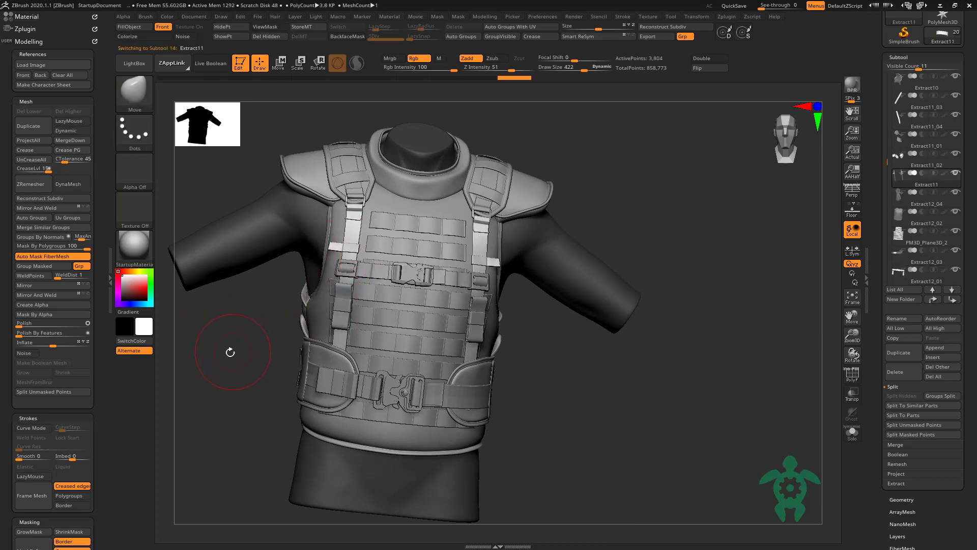
left_click_drag(230, 352, 316, 328)
left_click(344, 329, "alt")
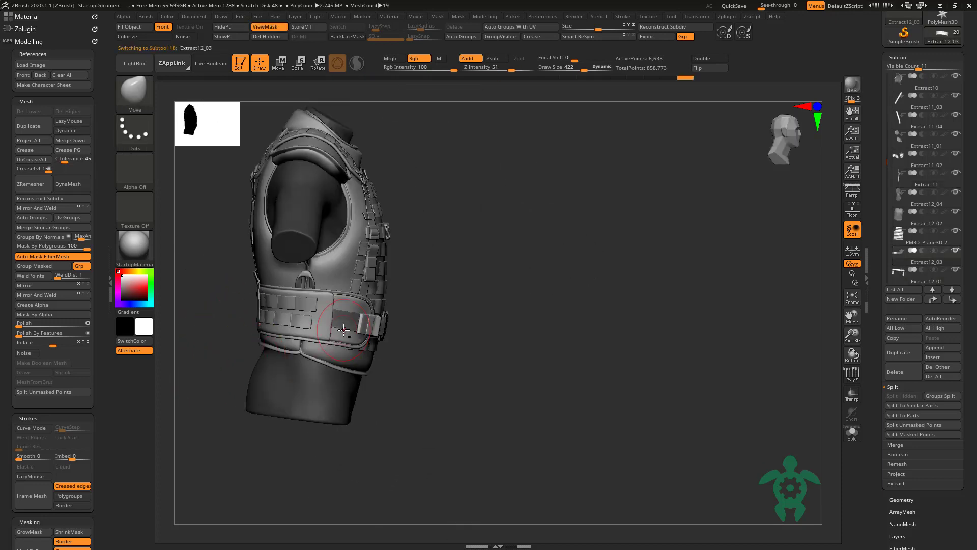
mouse_move(255, 497)
left_mouse_down()
mouse_move(185, 419)
mouse_move(203, 445)
mouse_move(159, 440)
mouse_move(242, 424)
left_mouse_up()
mouse_move(315, 348)
left_mouse_down()
mouse_move(329, 395)
mouse_move(349, 401)
mouse_move(283, 395)
mouse_move(239, 470)
mouse_move(255, 316)
mouse_move(448, 290)
left_mouse_up()
left_click(460, 285, "alt")
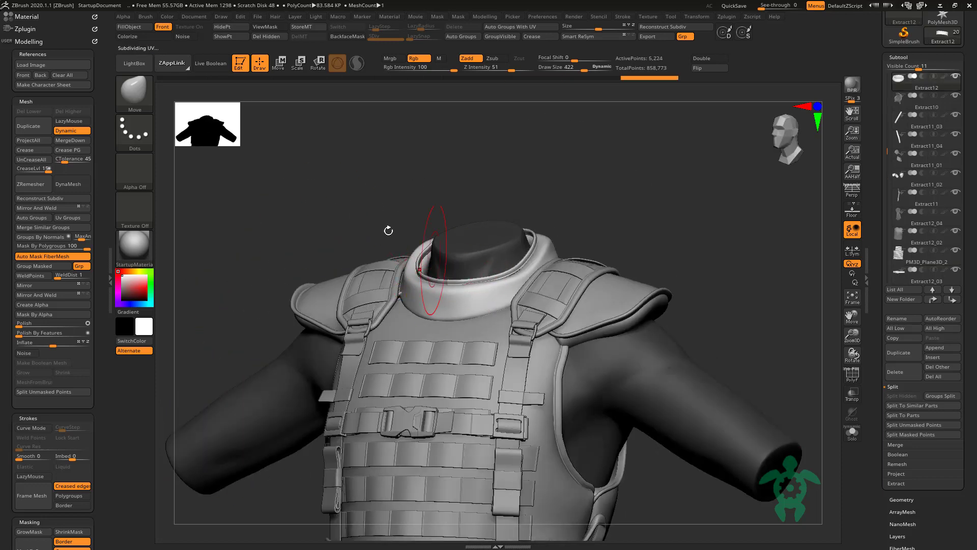
mouse_move(388, 230)
left_mouse_down()
mouse_move(225, 236)
mouse_move(279, 363)
mouse_move(236, 253)
mouse_move(258, 207)
left_mouse_up()
mouse_move(253, 333)
left_mouse_down()
mouse_move(268, 324)
mouse_move(257, 361)
mouse_move(305, 356)
mouse_move(242, 355)
mouse_move(268, 355)
mouse_move(173, 116)
left_mouse_up()
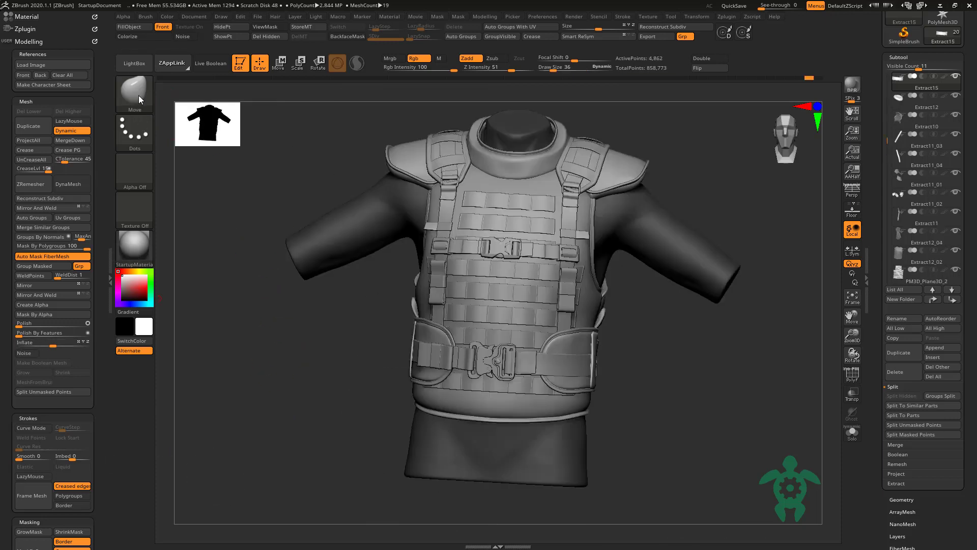
Step: Pick Strap_Special, split the belt's side panel end into its own subtool, and solo it
left_click(139, 95)
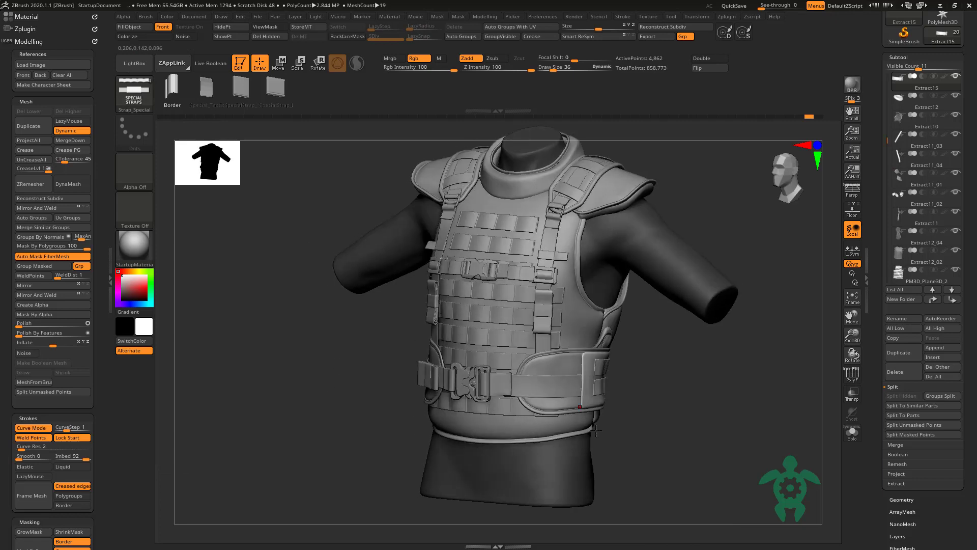
left_click_drag(596, 431, 606, 400, "alt")
left_click_drag(680, 396, 588, 376)
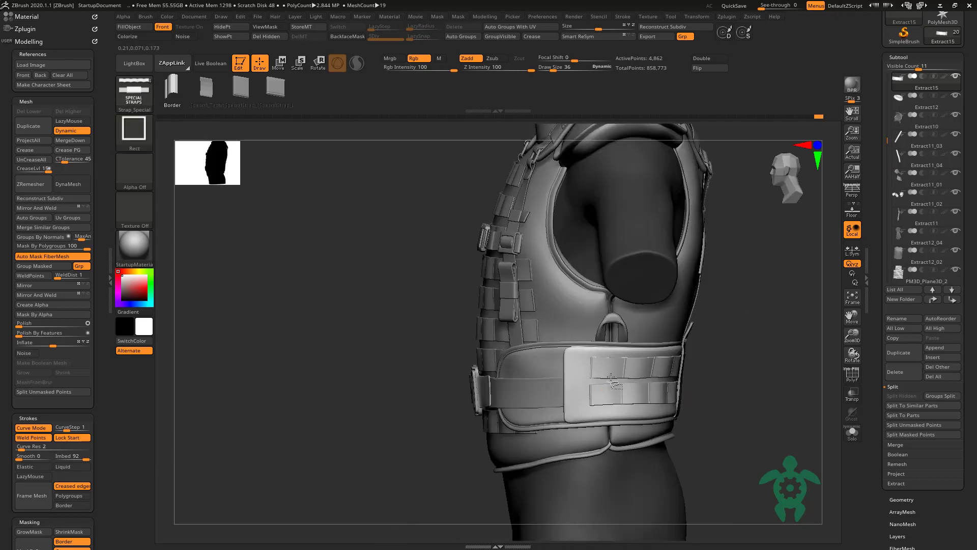
left_click(591, 377, "ctrl+shift")
left_click(903, 396)
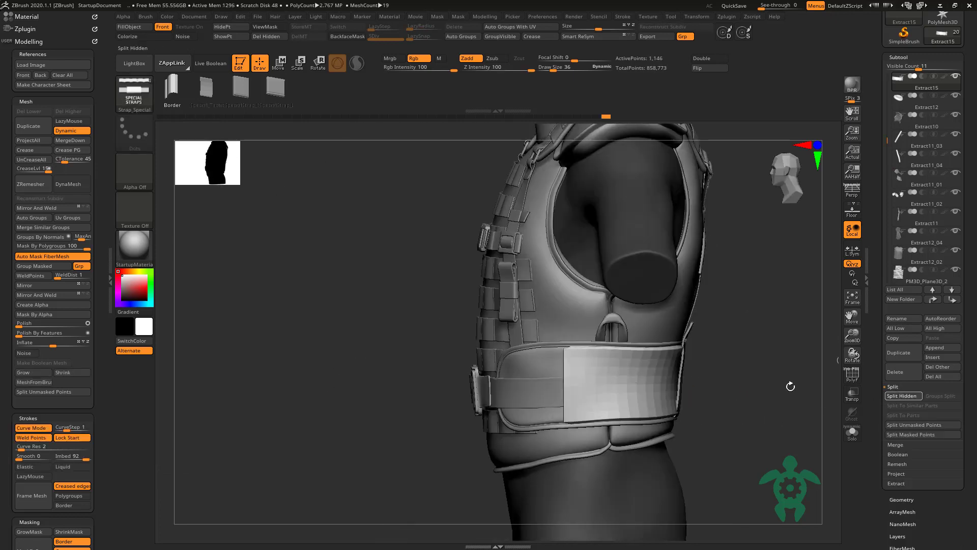
left_click(852, 432)
mouse_move(770, 443)
left_mouse_down()
mouse_move(641, 384)
mouse_move(709, 442)
mouse_move(704, 414)
mouse_move(610, 382)
left_mouse_up()
Step: Inspect the new piece's polygroups and smooth-subdivision preview from several angles
key("shift+f")
left_click(608, 370, "ctrl+shift")
left_click(661, 385, "ctrl+shift")
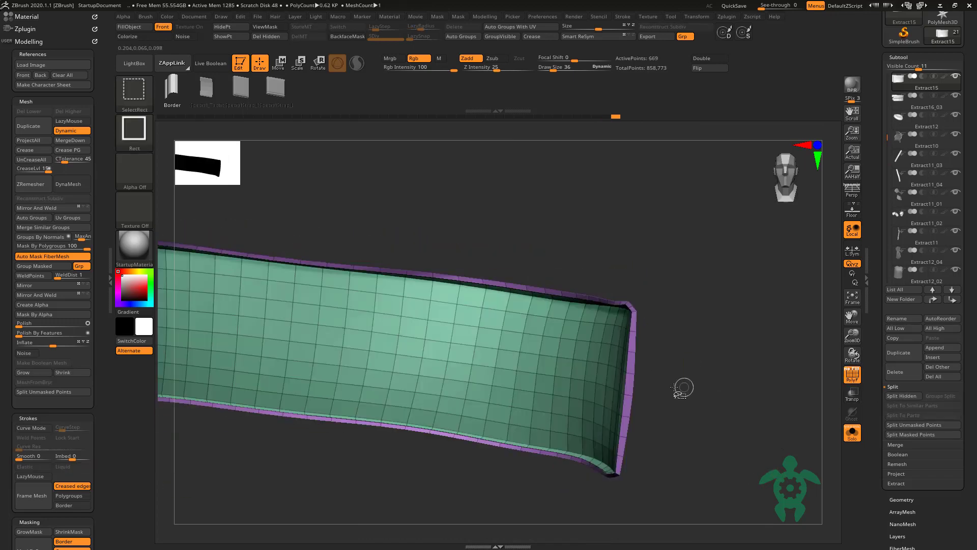
key("shift+f")
left_click_drag(656, 300, 234, 393)
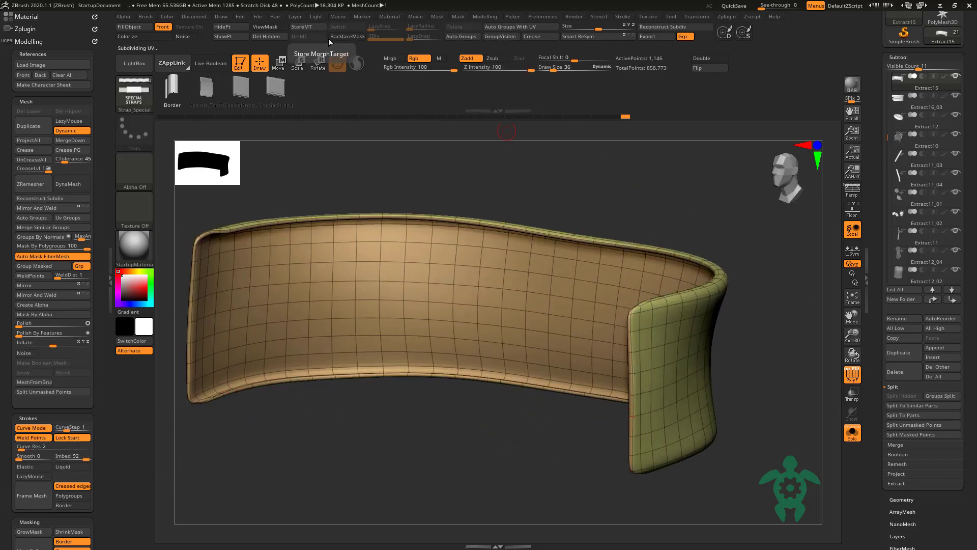
key("shift+d")
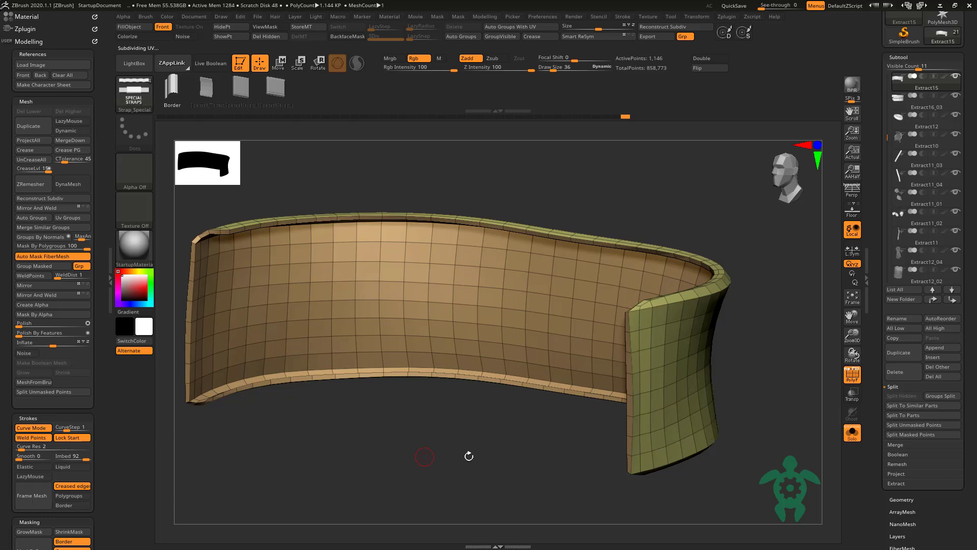
left_click_drag(469, 456, 830, 400)
Step: Turn Solo off and run Frame Mesh with Polygroups to trace the piece's borders
left_click(853, 433)
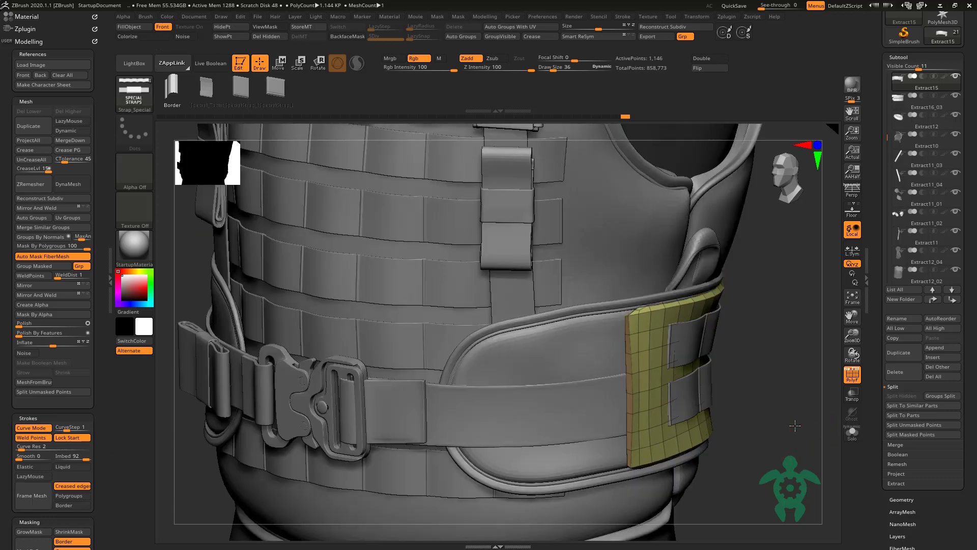
left_click(47, 501)
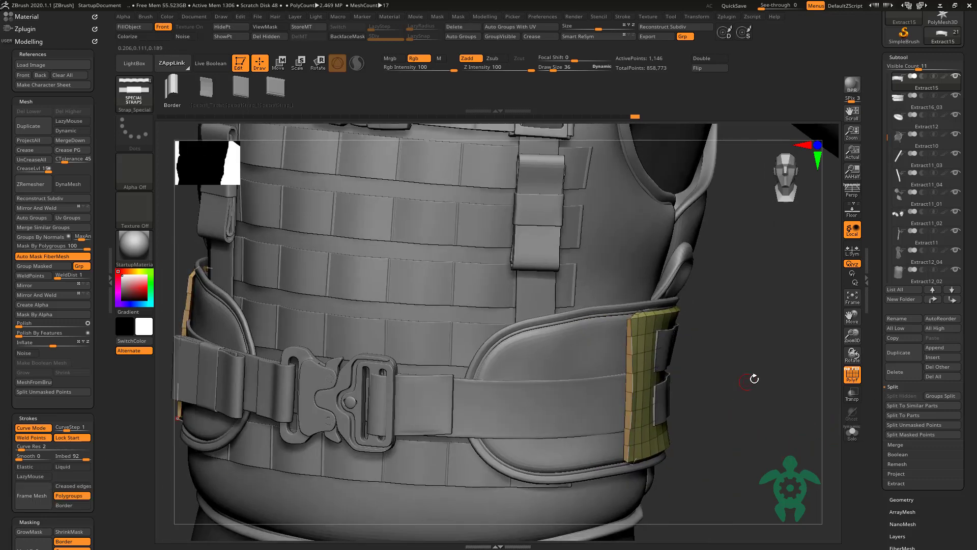
mouse_move(753, 379)
left_mouse_down()
mouse_move(776, 391)
mouse_move(801, 386)
mouse_move(716, 397)
left_mouse_up()
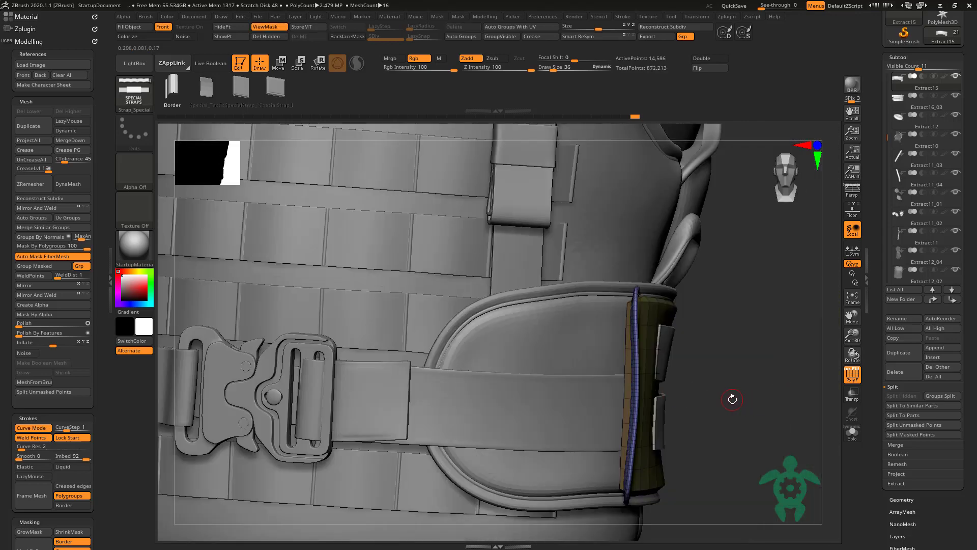
Step: Switch to the Move brush, enlarge it, and orbit around the belt and buckle
key("b")
key("m")
key("v")
key("shift+f")
key("space")
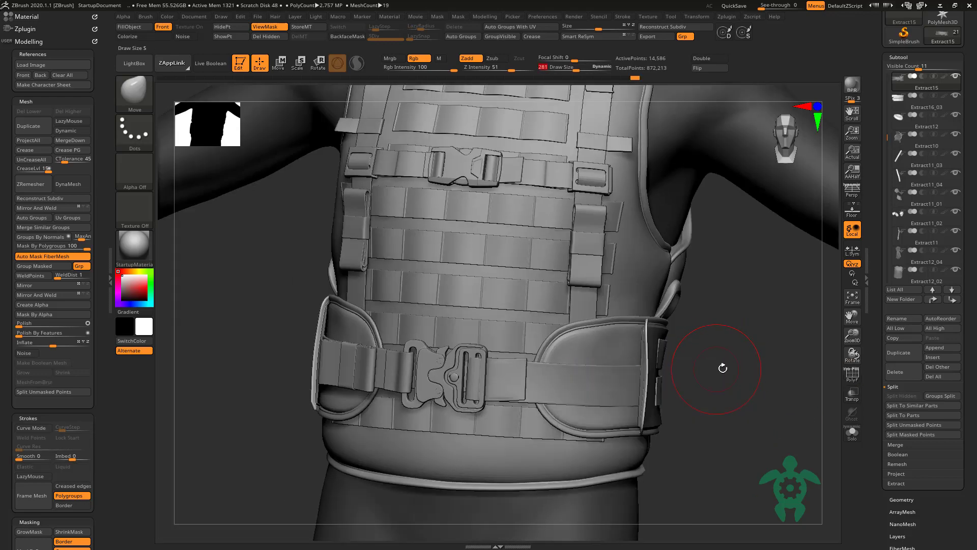
mouse_move(722, 367)
left_mouse_down()
mouse_move(502, 329)
mouse_move(722, 366)
left_mouse_up()
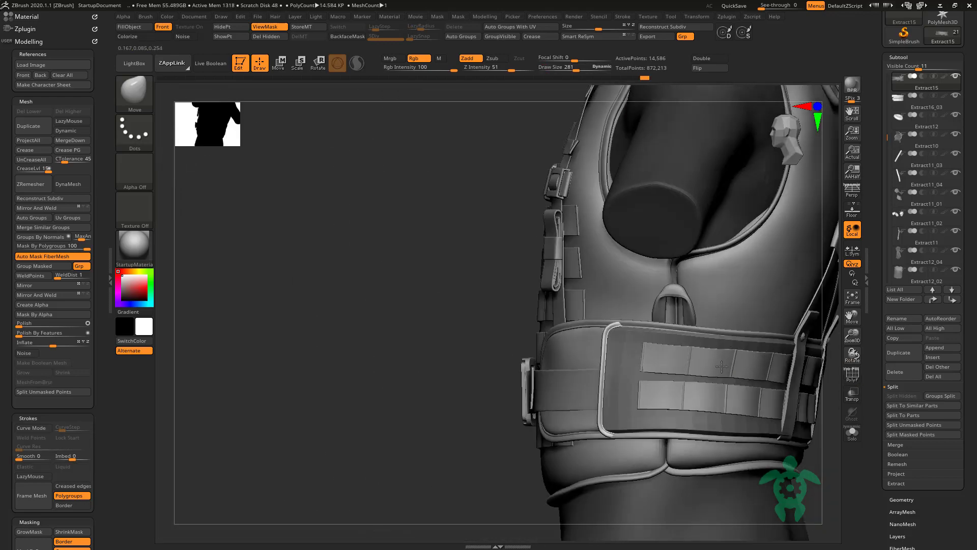
mouse_move(721, 366)
right_mouse_down()
mouse_move(640, 307)
mouse_move(580, 309)
mouse_move(590, 313)
right_mouse_up()
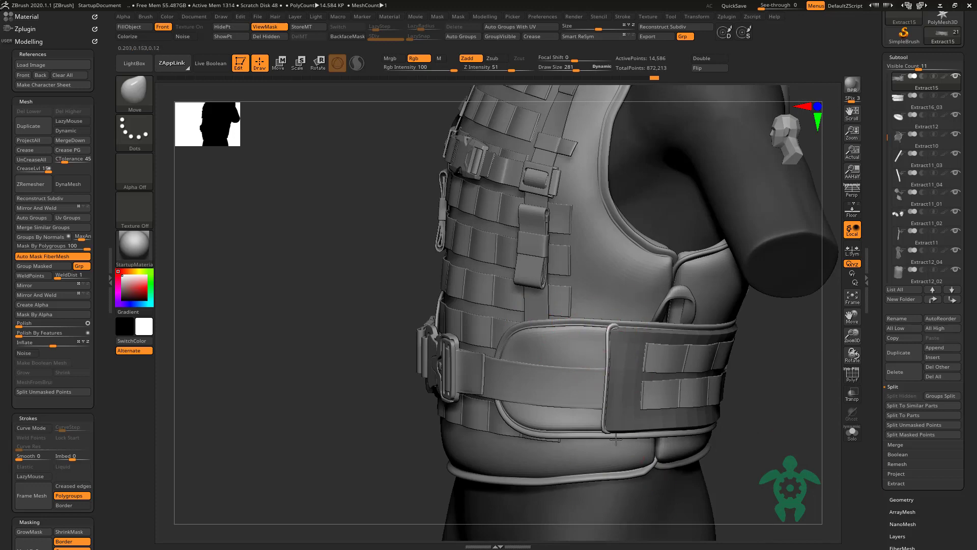
mouse_move(402, 420)
right_mouse_down()
mouse_move(235, 350)
mouse_move(346, 302)
right_mouse_up()
right_click_drag(252, 273, 253, 224)
right_click_drag(241, 317, 216, 350)
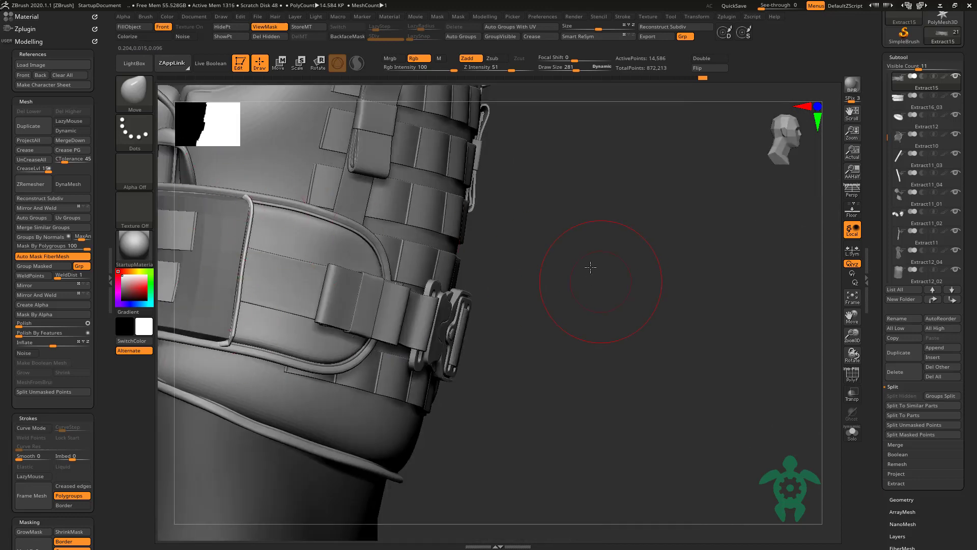
mouse_move(590, 267)
right_mouse_down()
mouse_move(482, 304)
mouse_move(545, 308)
mouse_move(432, 196)
right_mouse_up()
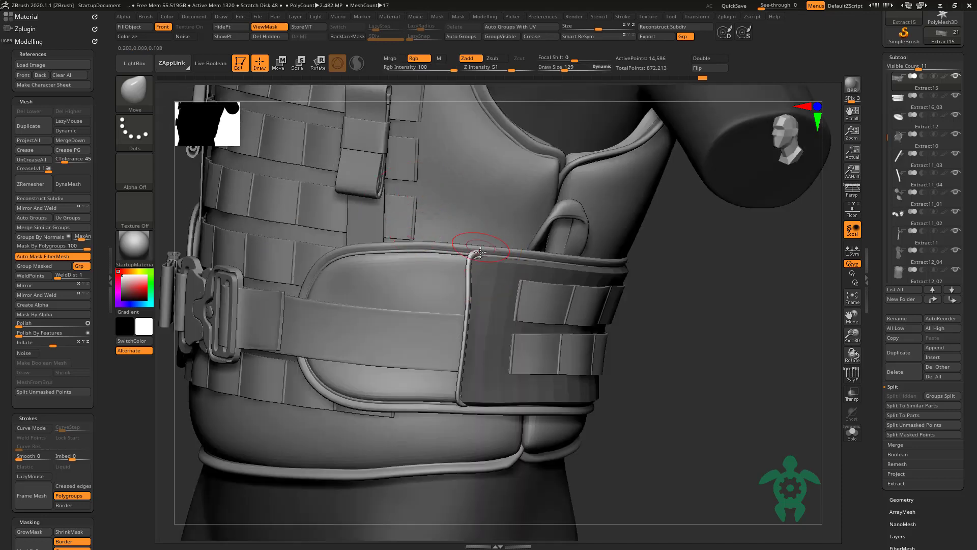
mouse_move(473, 250)
right_mouse_down("alt")
mouse_move(647, 359)
mouse_move(497, 364)
right_mouse_up("alt")
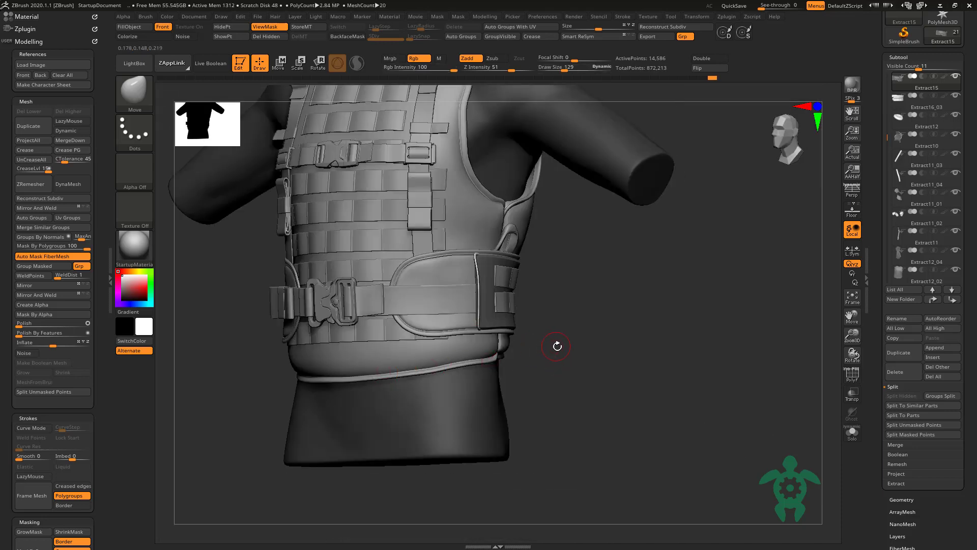
Step: Clear the mask from the belt's side panel and reduce the brush size
left_click_drag(557, 346, 613, 367, "ctrl")
mouse_move(625, 371)
right_mouse_down()
mouse_move(299, 384)
mouse_move(96, 279)
right_mouse_up()
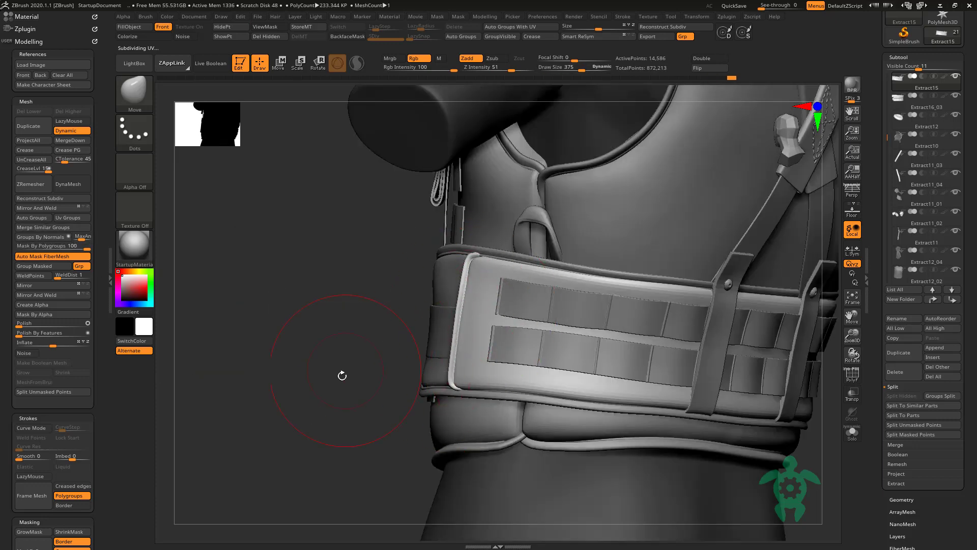
right_click_drag(342, 375, 438, 358)
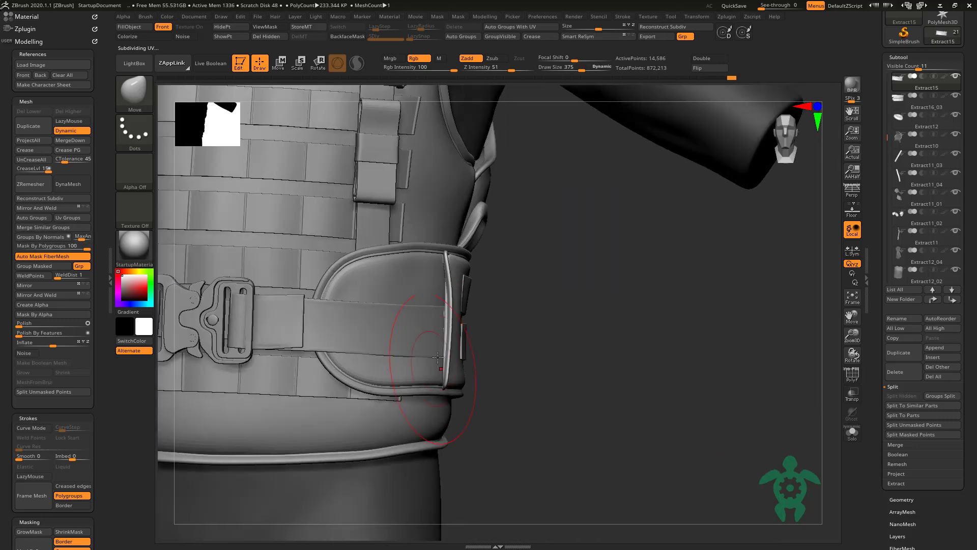
right_click(449, 251)
mouse_move(448, 253)
right_mouse_down()
mouse_move(532, 312)
mouse_move(218, 349)
mouse_move(212, 364)
mouse_move(218, 344)
mouse_move(305, 366)
mouse_move(411, 341)
right_mouse_up()
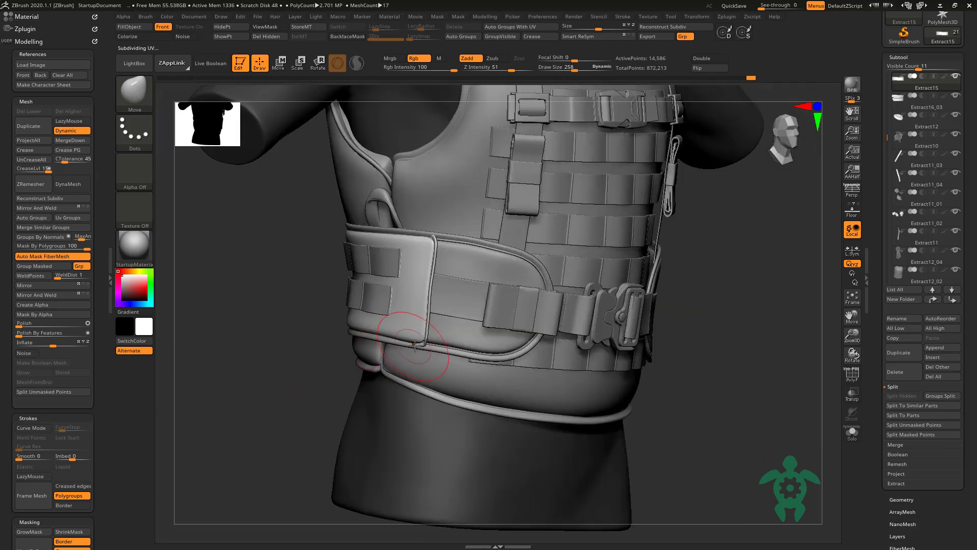
right_click_drag(254, 308, 560, 356)
Step: Solo the band, choose SelectLasso, and trial-hide parts of it before unhiding them
left_click(852, 432)
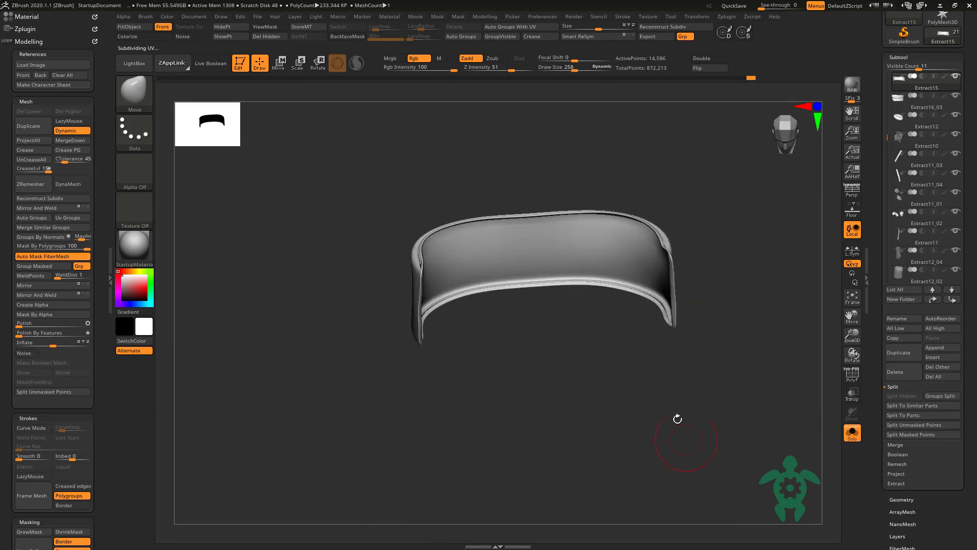
mouse_move(678, 414)
right_mouse_down()
mouse_move(666, 253)
mouse_move(558, 421)
mouse_move(585, 349)
mouse_move(578, 312)
right_mouse_up()
left_click(132, 109)
left_click(382, 146)
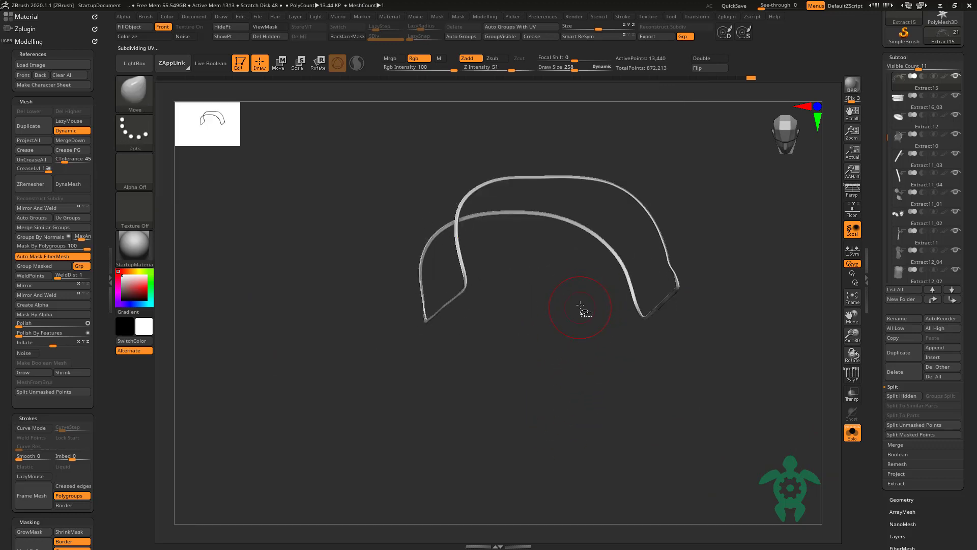
left_click_drag(596, 266, 553, 321, "ctrl+shift")
right_click_drag(552, 321, 484, 319)
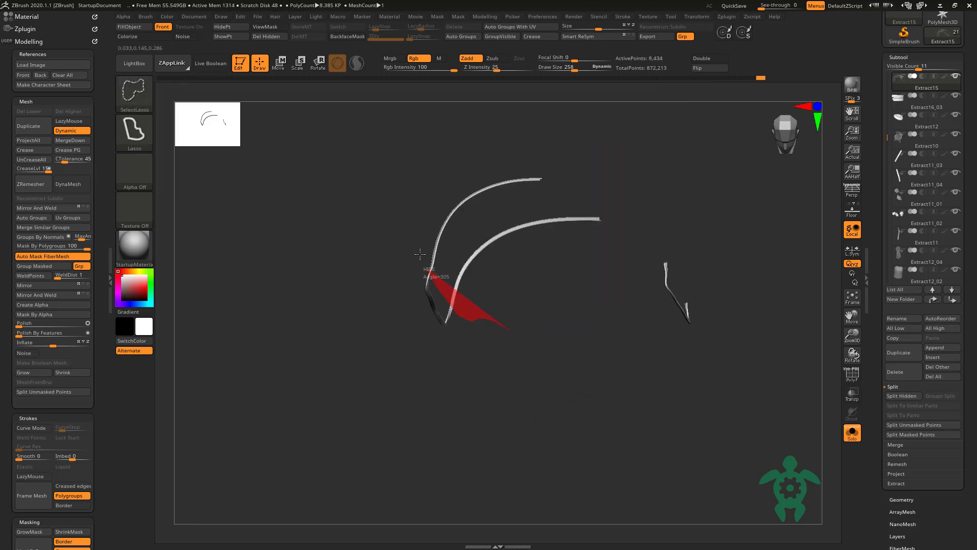
mouse_move(420, 254)
left_mouse_down("ctrl+shift")
mouse_move(600, 284)
mouse_move(526, 407)
left_mouse_up("ctrl+shift")
mouse_move(526, 407)
right_mouse_down()
mouse_move(356, 375)
mouse_move(297, 228)
right_mouse_up()
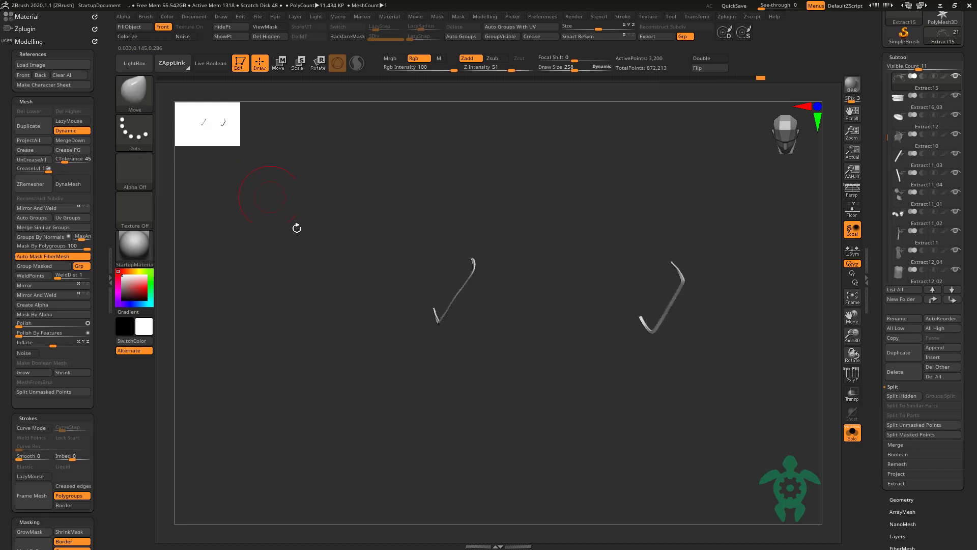
left_click(349, 341, "ctrl+shift")
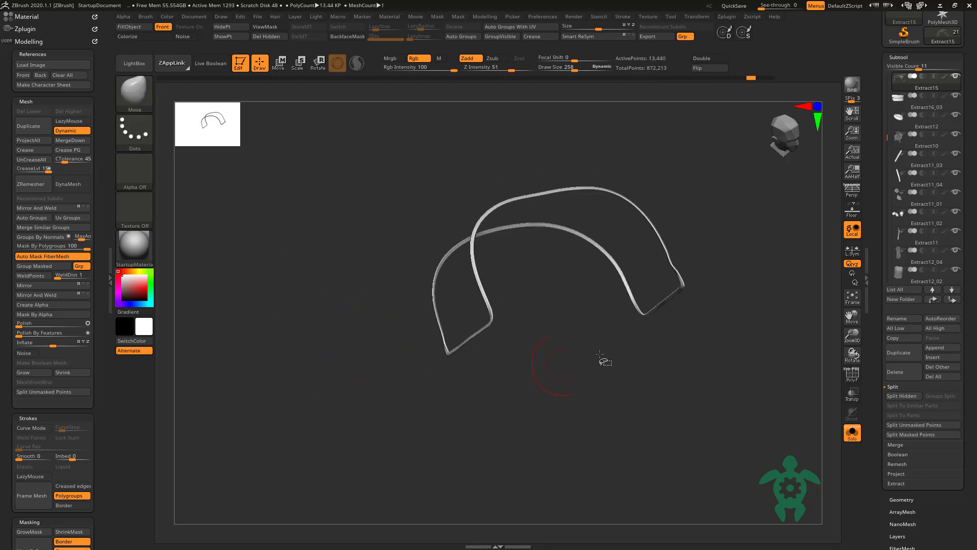
Step: Lasso-hide the band's unwanted ends, leaving only its two clean arcs visible
left_click_drag(718, 346, 656, 285, "ctrl+shift")
right_click_drag(537, 383, 482, 393)
left_click_drag(484, 402, 443, 315, "ctrl+shift")
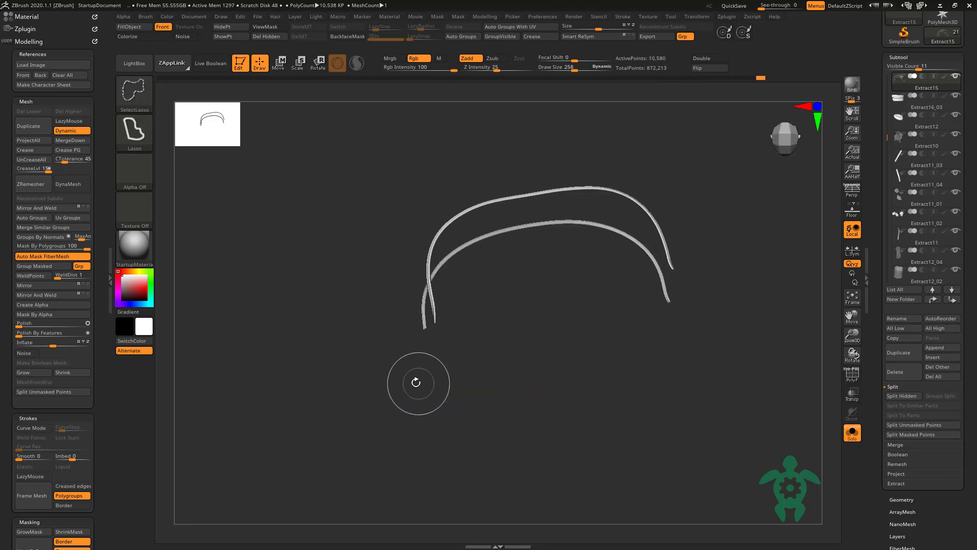
left_click_drag(478, 391, 484, 346, "ctrl+shift")
mouse_move(349, 388)
right_mouse_down()
mouse_move(567, 421)
mouse_move(647, 300)
right_mouse_up()
mouse_move(646, 301)
left_mouse_down("ctrl+shift")
mouse_move(663, 248)
mouse_move(656, 257)
left_mouse_up("ctrl+shift")
mouse_move(656, 264)
right_mouse_down()
mouse_move(456, 410)
mouse_move(490, 364)
mouse_move(448, 366)
mouse_move(433, 331)
right_mouse_up()
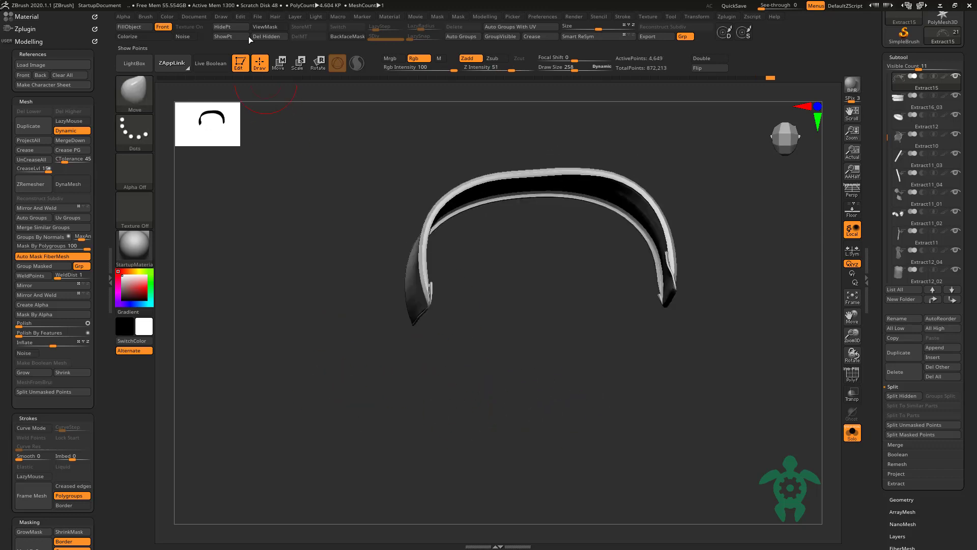
right_click_drag(285, 153, 489, 349)
Step: Show the whole vest and use Del Hidden to delete the hidden band polygons
key("ctrl+shift+s")
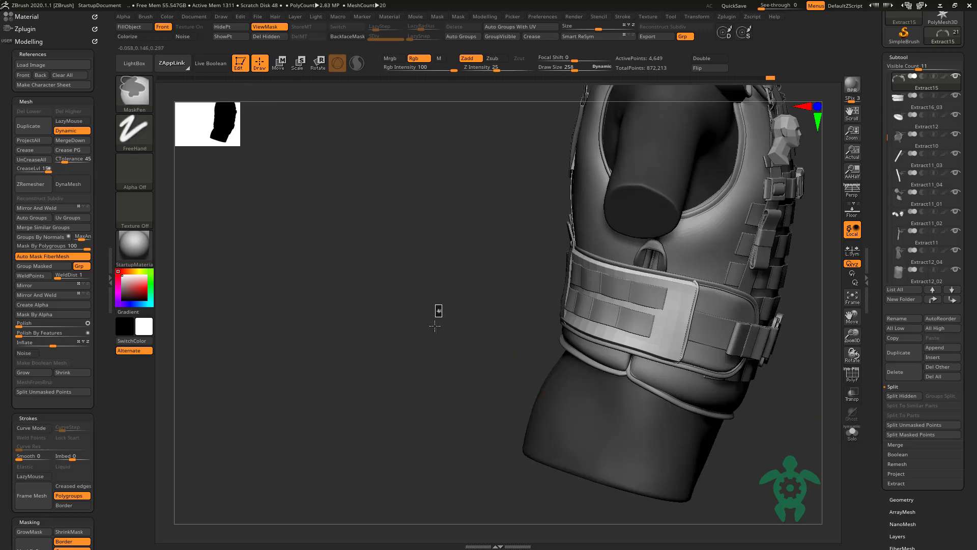
mouse_move(448, 312)
right_mouse_down()
mouse_move(447, 283)
mouse_move(363, 262)
mouse_move(374, 260)
mouse_move(260, 86)
right_mouse_up()
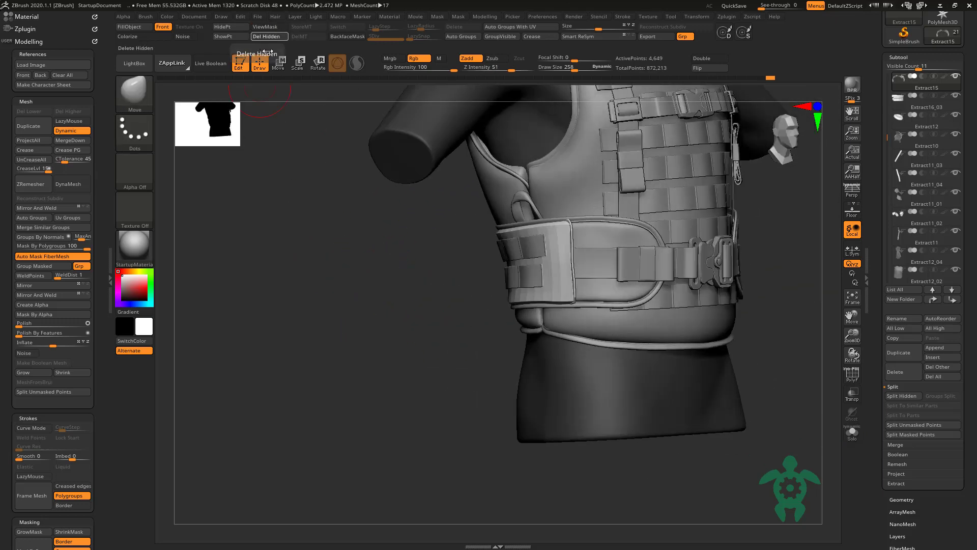
left_click(268, 36)
mouse_move(377, 265)
right_mouse_down()
mouse_move(388, 272)
mouse_move(382, 293)
mouse_move(399, 329)
mouse_move(376, 311)
mouse_move(323, 366)
mouse_move(308, 403)
mouse_move(220, 163)
right_mouse_up()
Step: Insert a metal hook from the Hooks brush on the front belt and move it below the belt
key("b")
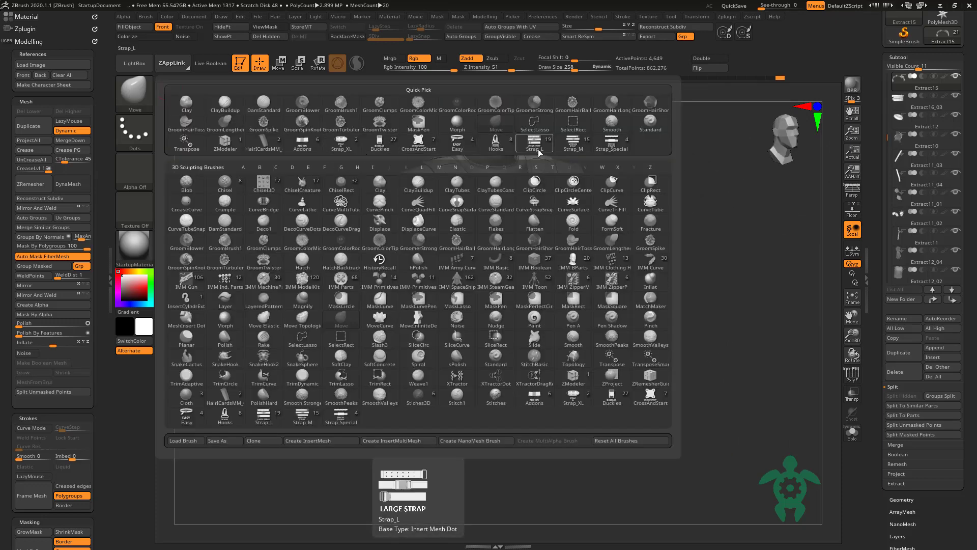
left_click(495, 140)
mouse_move(496, 140)
right_mouse_down()
mouse_move(404, 301)
mouse_move(322, 257)
right_mouse_up()
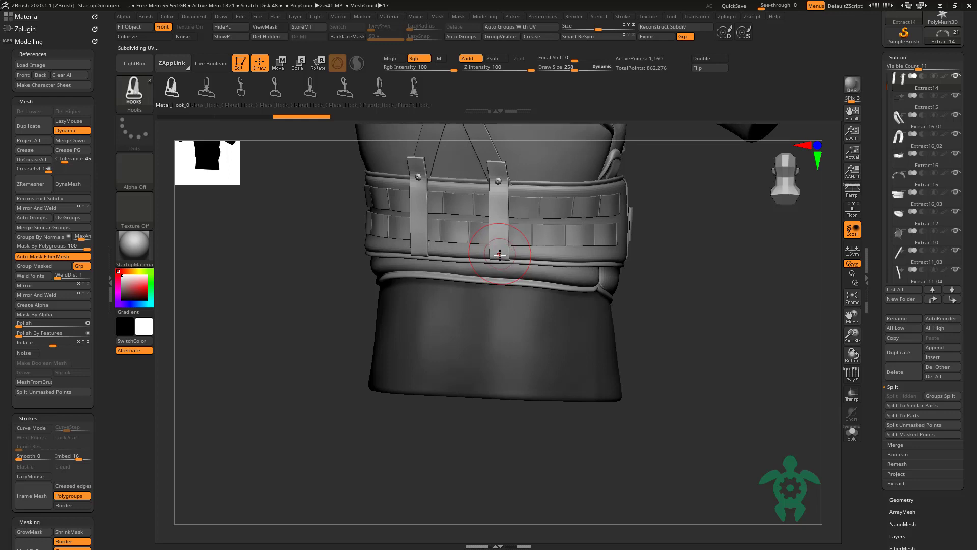
key("w")
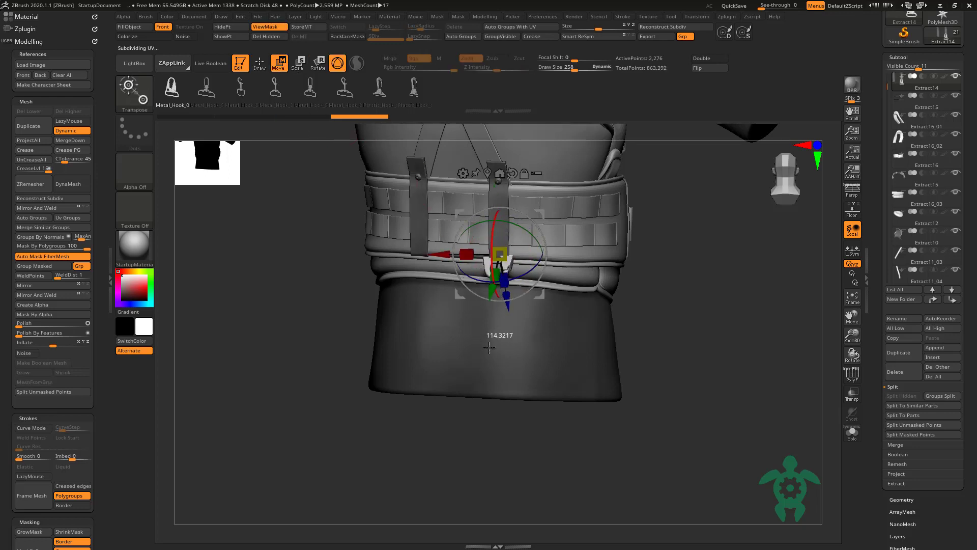
left_click_drag(501, 330, 501, 357)
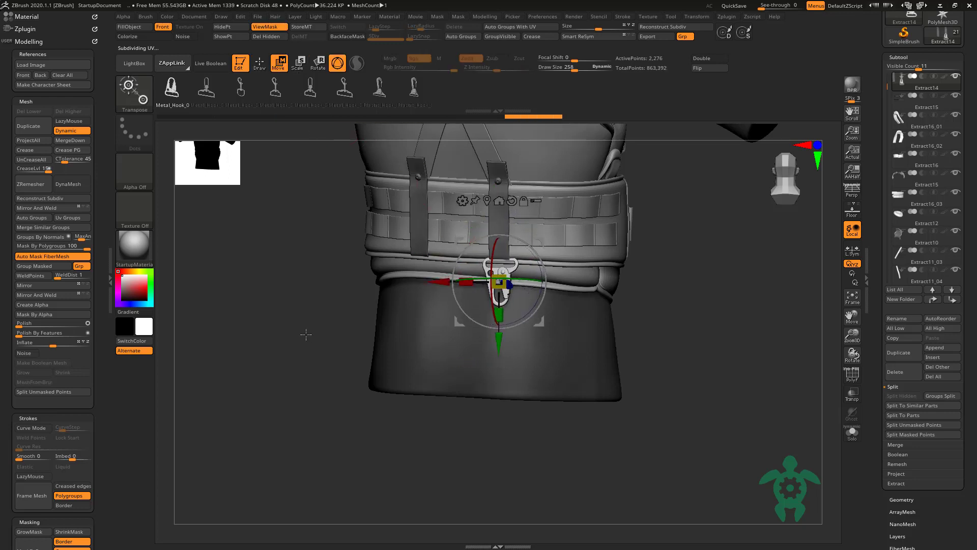
left_click_drag(306, 334, 540, 289)
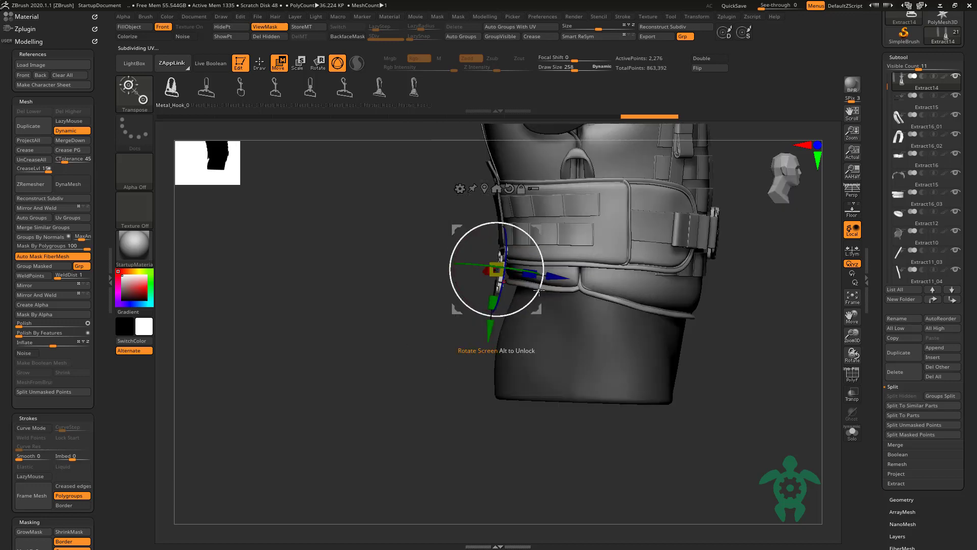
left_click_drag(467, 277, 202, 103)
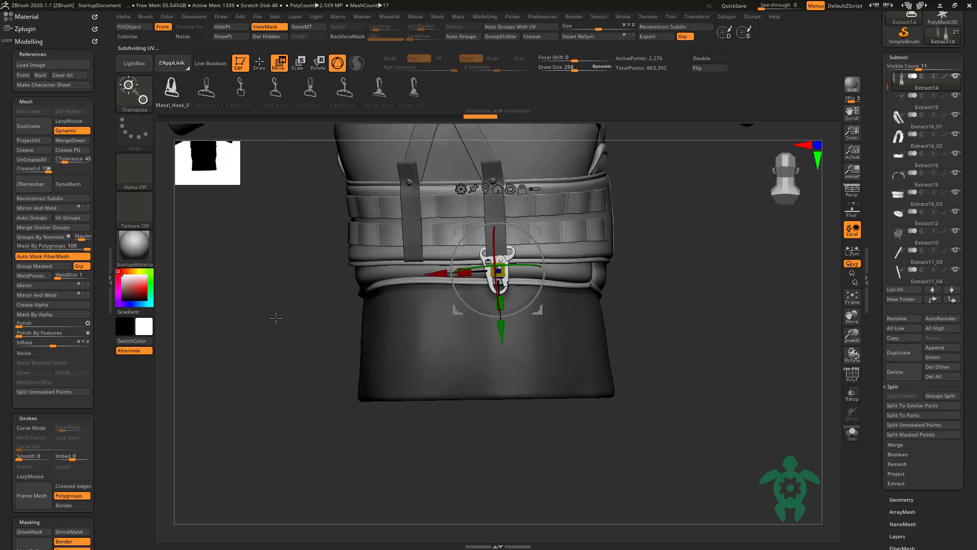
Step: Swap hook variants, ending on a carabiner-style clip, and check it from the side
left_click(218, 93)
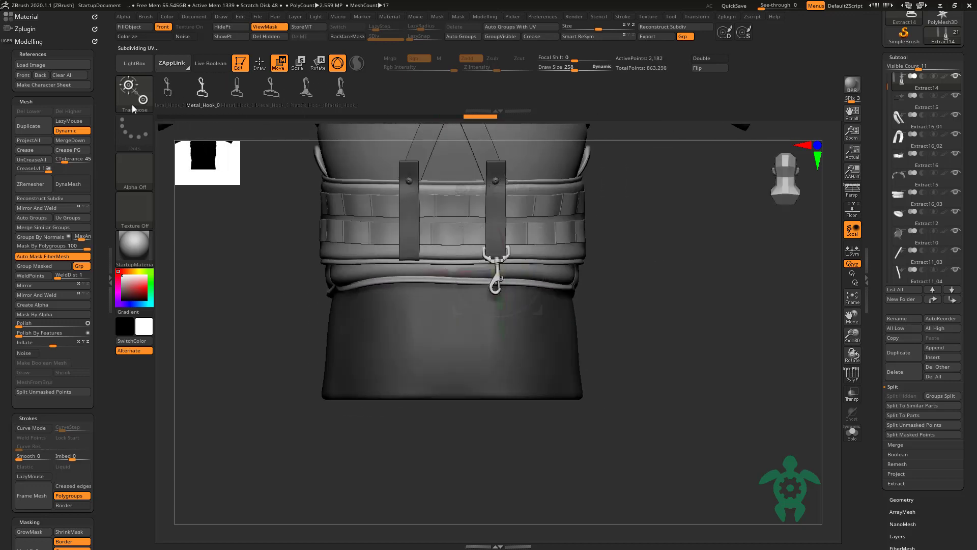
key("Right")
key("Right")
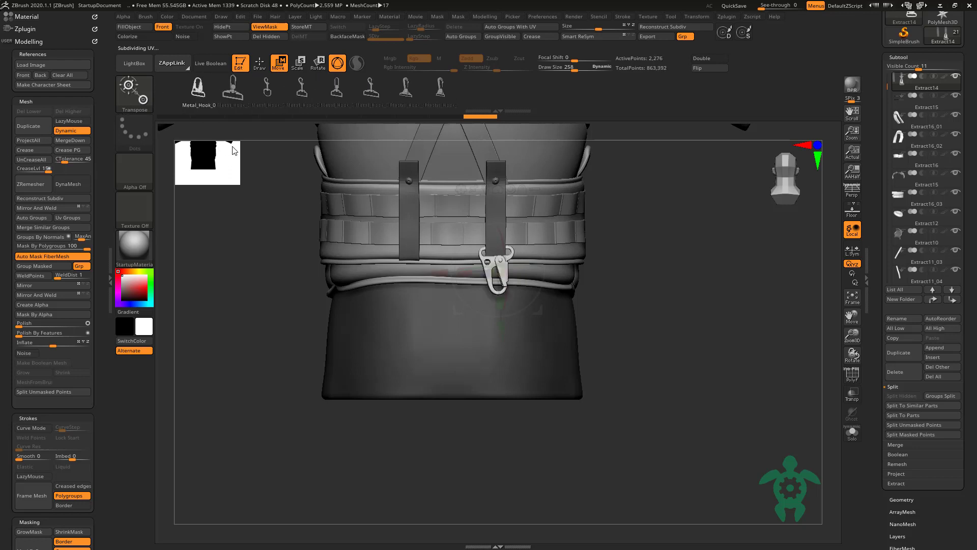
left_click(220, 76)
left_click_drag(486, 306, 496, 309)
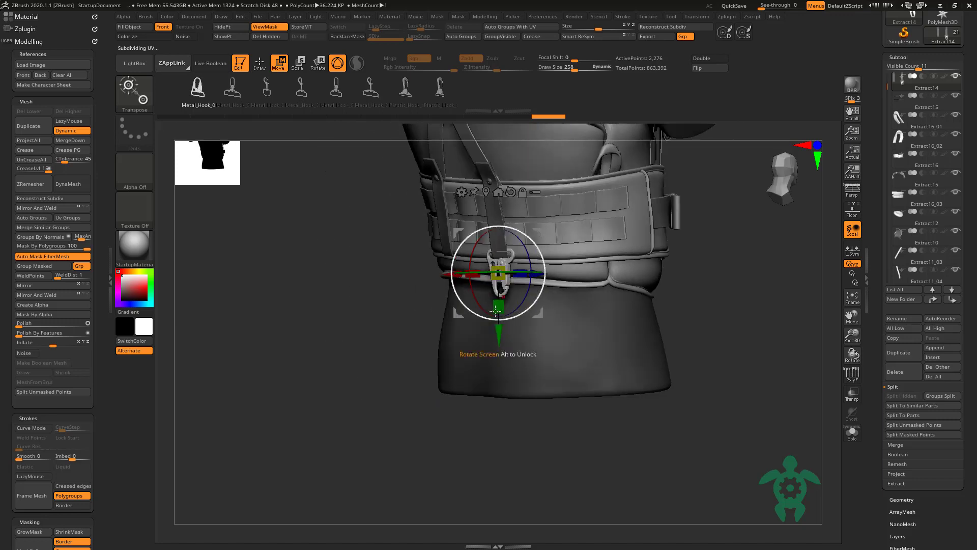
left_click_drag(375, 336, 550, 269)
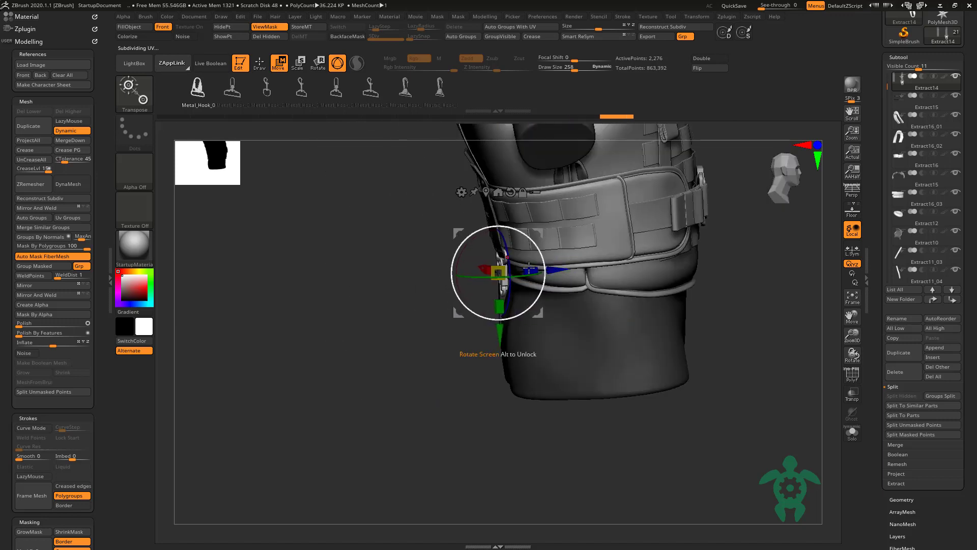
key("q")
left_click_drag(738, 305, 504, 222)
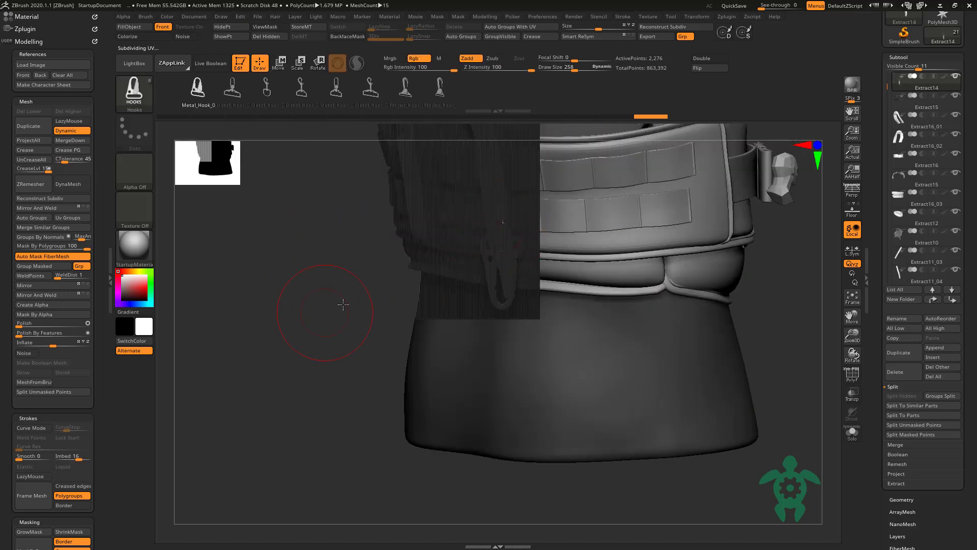
mouse_move(306, 306)
left_mouse_down()
mouse_move(448, 272)
mouse_move(655, 325)
mouse_move(610, 295)
left_mouse_up()
Step: Select the Move brush, shrink it to 201, and orbit so belt and hook face forward
key("w")
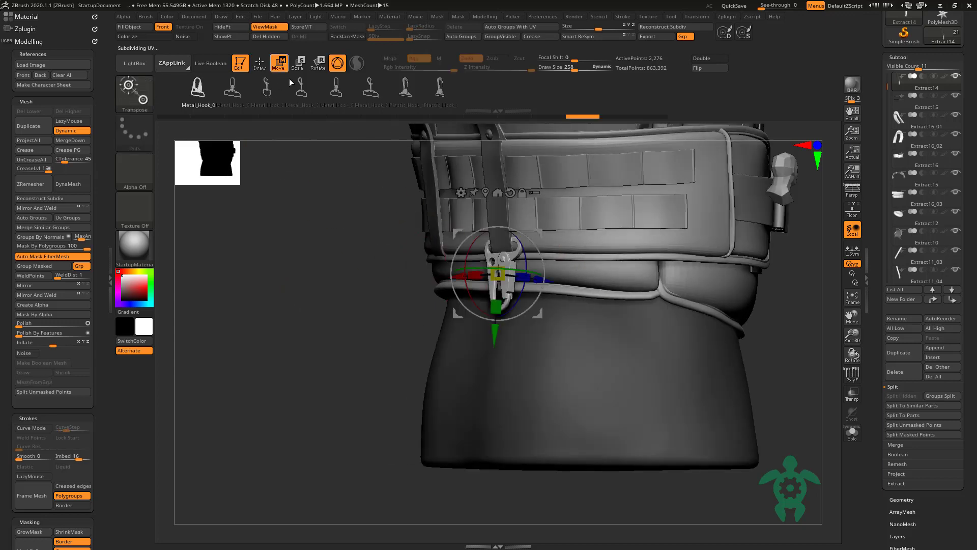
key("q")
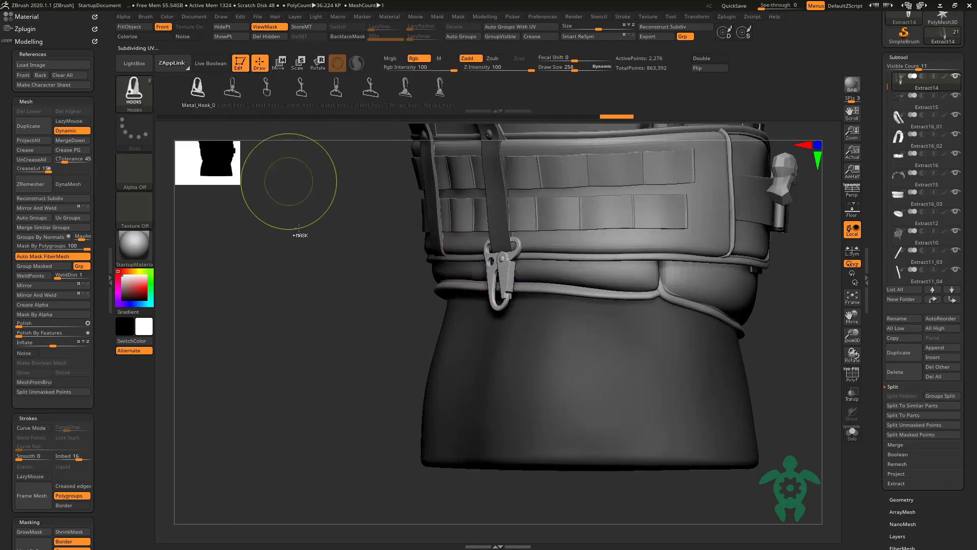
key("b")
key("m")
key("v")
key("space")
left_click_drag(472, 226, 508, 225)
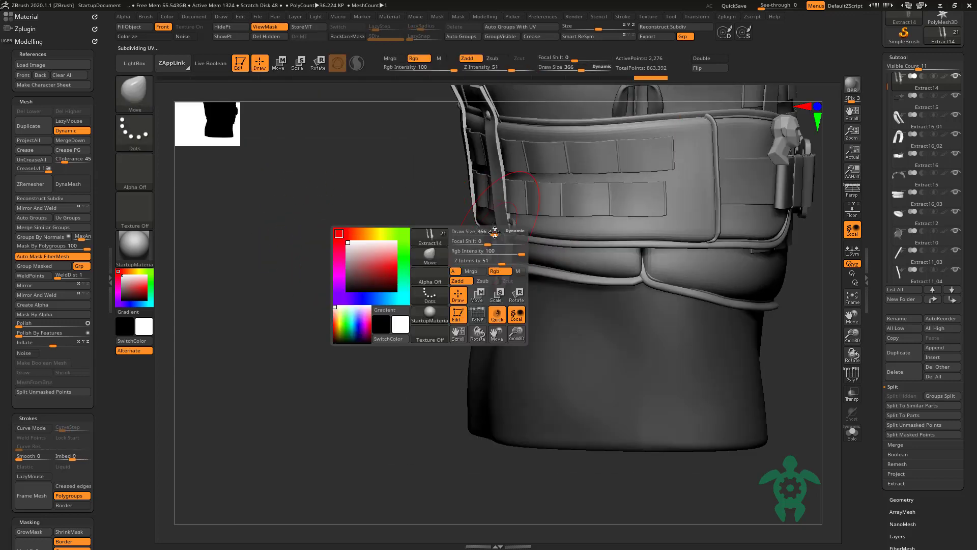
right_click_drag(499, 222, 501, 230)
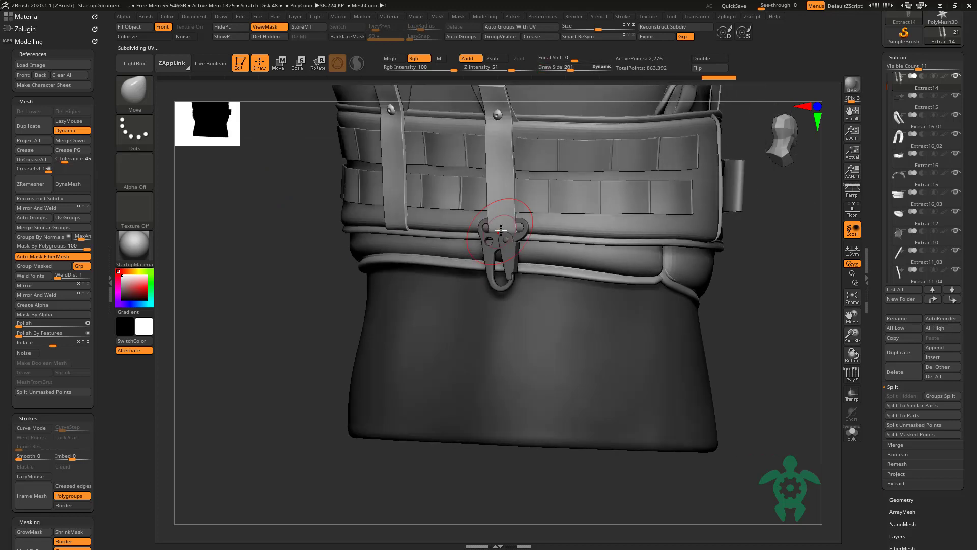
left_click_drag(236, 304, 495, 225)
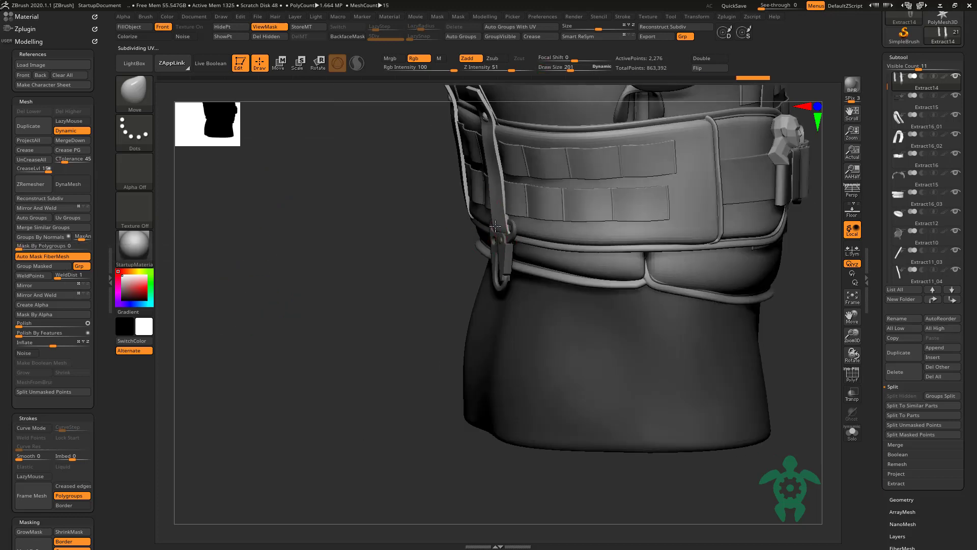
mouse_move(498, 222)
right_mouse_down()
mouse_move(418, 219)
mouse_move(321, 290)
mouse_move(299, 388)
mouse_move(198, 370)
mouse_move(239, 447)
mouse_move(290, 290)
mouse_move(281, 207)
mouse_move(322, 254)
right_mouse_up()
left_click(322, 253, "alt")
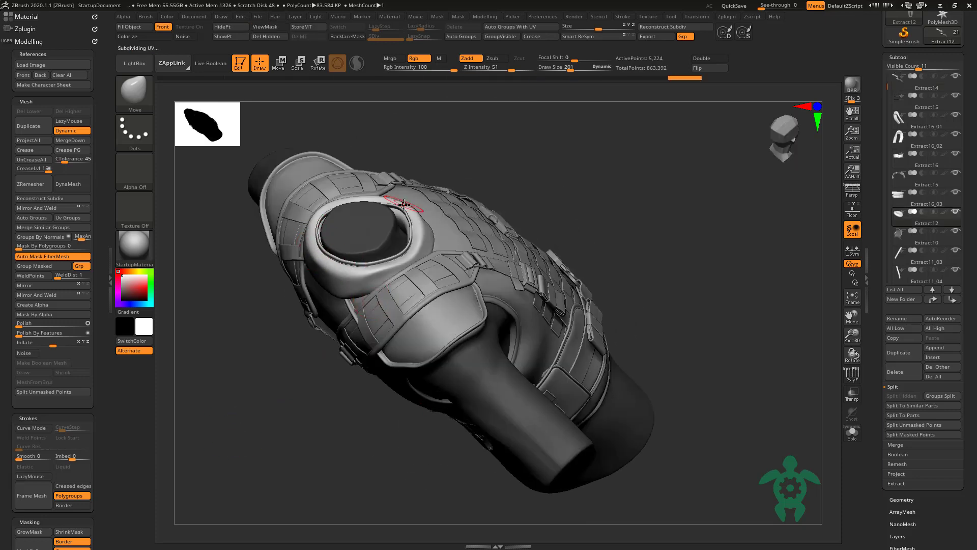
right_click_drag(407, 214, 382, 213)
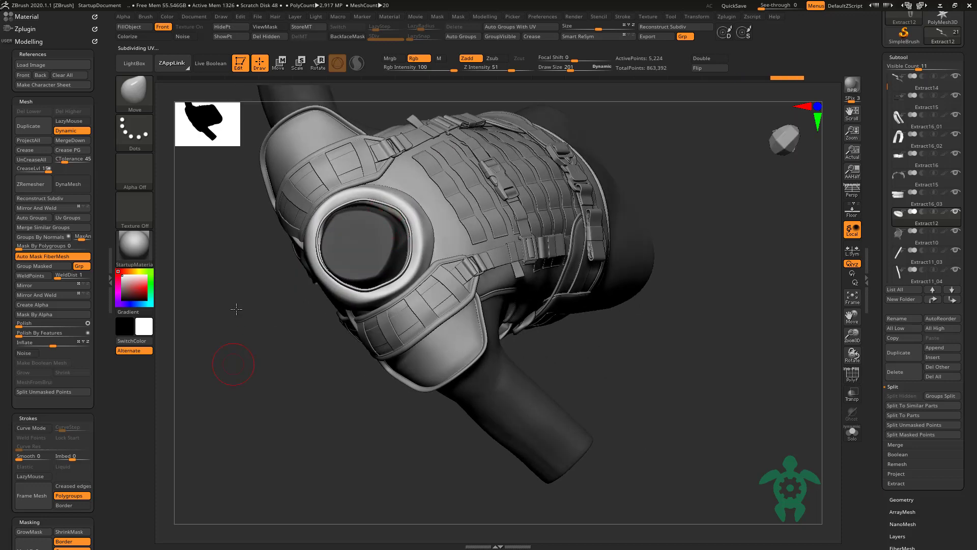
mouse_move(236, 309)
right_mouse_down()
mouse_move(242, 148)
mouse_move(253, 211)
mouse_move(339, 210)
mouse_move(332, 217)
right_mouse_up()
left_click(339, 210, "alt")
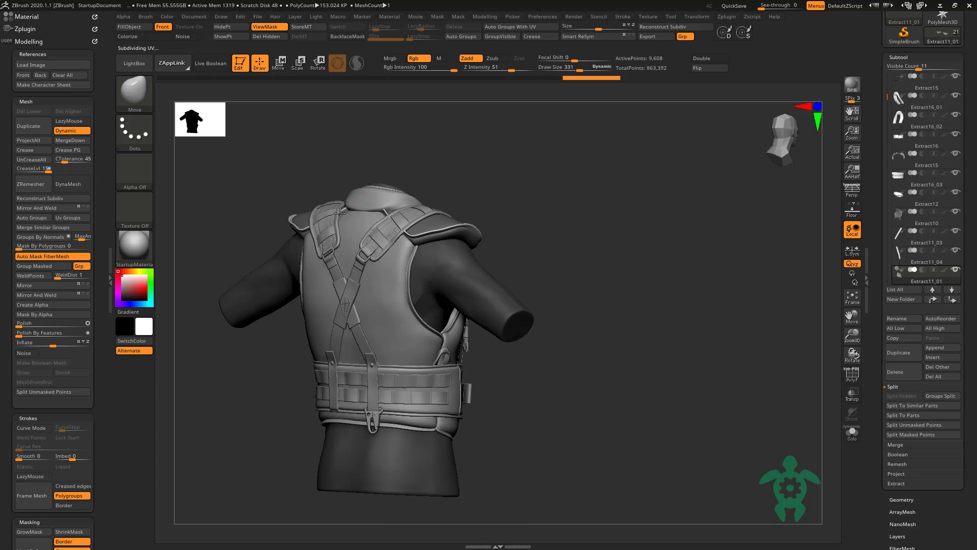
right_click_drag(341, 149, 358, 206)
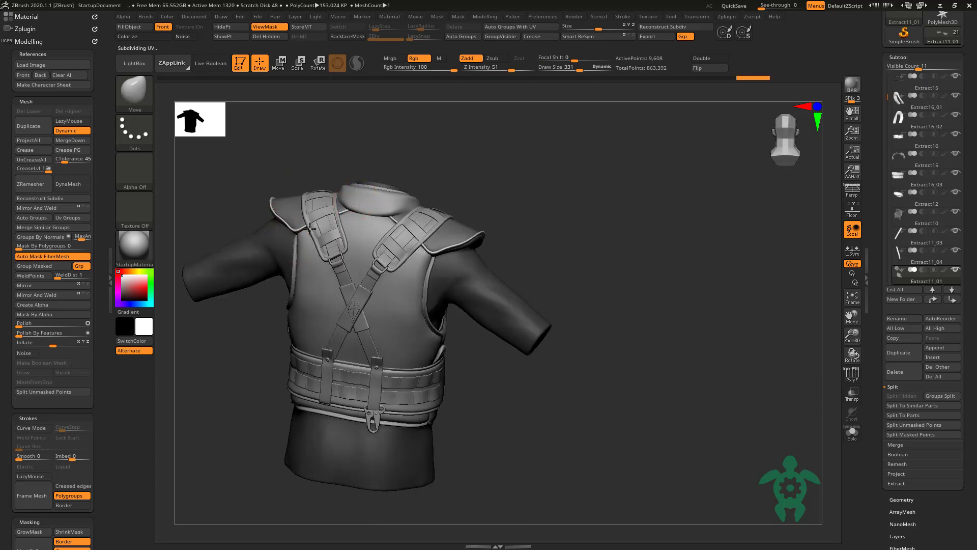
mouse_move(310, 228)
right_mouse_down()
mouse_move(342, 138)
mouse_move(438, 163)
mouse_move(284, 258)
right_mouse_up()
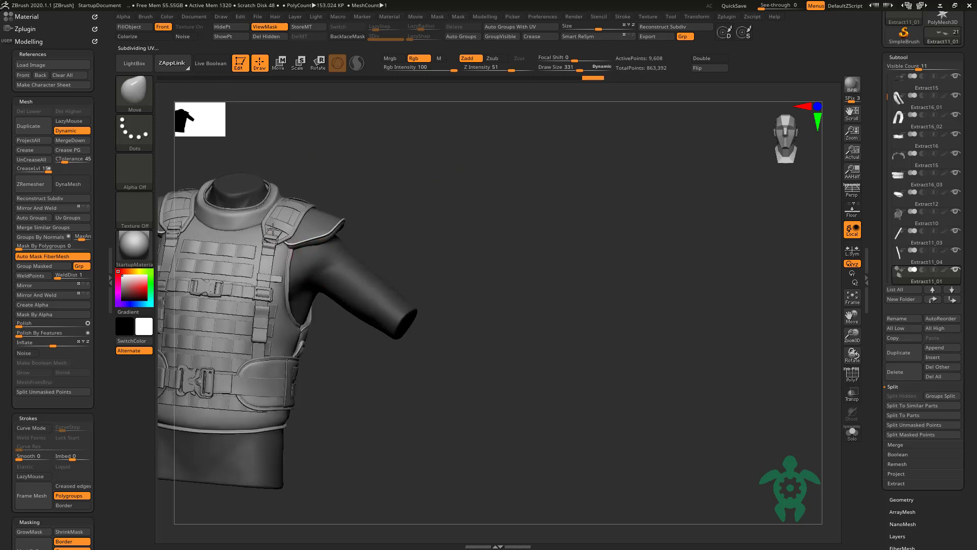
right_click_drag(329, 139, 265, 225)
mouse_move(327, 135)
right_mouse_down()
mouse_move(458, 165)
mouse_move(471, 144)
mouse_move(487, 155)
right_mouse_up()
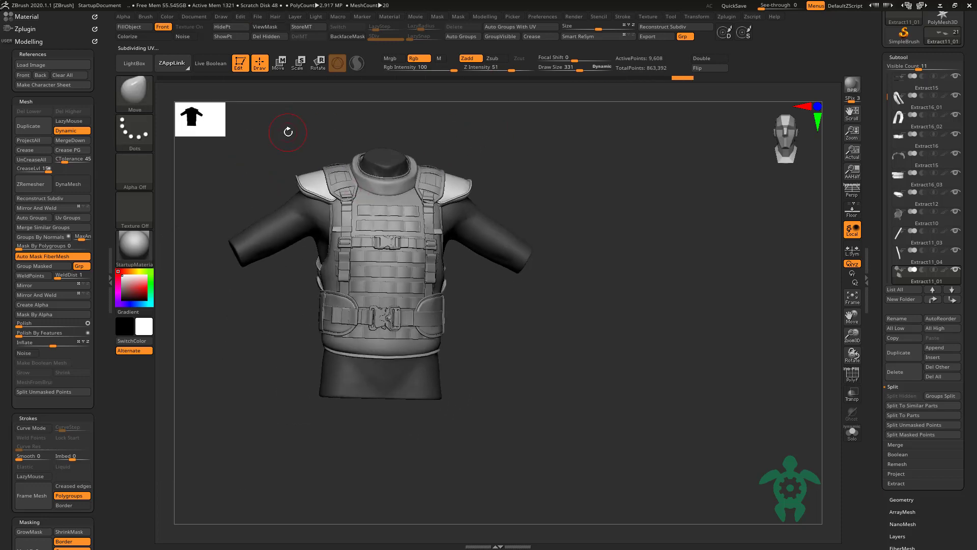
mouse_move(258, 147)
right_mouse_down()
mouse_move(264, 166)
mouse_move(241, 177)
mouse_move(272, 160)
right_mouse_up()
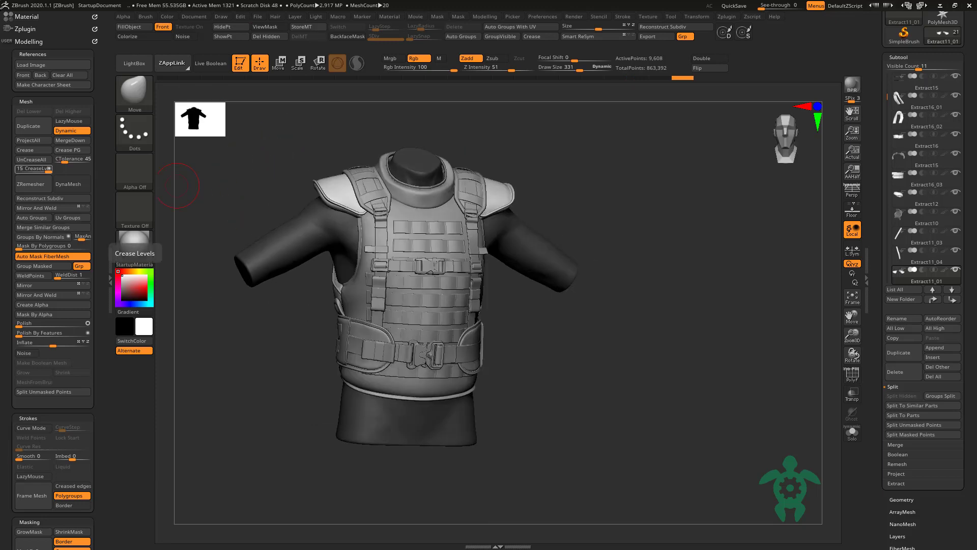
mouse_move(177, 185)
right_mouse_down()
mouse_move(303, 403)
mouse_move(334, 375)
mouse_move(303, 372)
right_mouse_up()
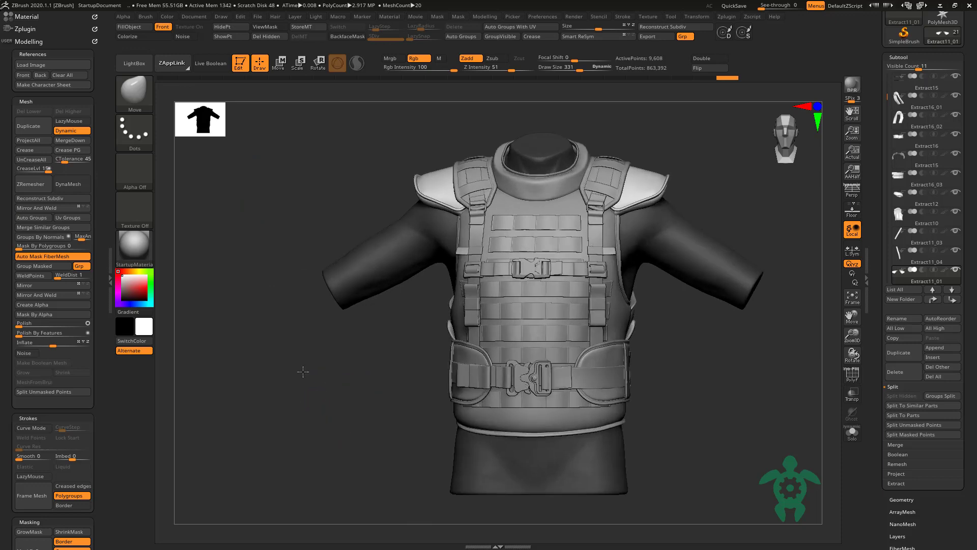
mouse_move(325, 286)
right_mouse_down()
mouse_move(277, 369)
mouse_move(603, 402)
mouse_move(672, 418)
mouse_move(660, 420)
right_mouse_up()
Step: On Extract10, isolate one small part and split it into its own new subtool
left_click(337, 370, "alt")
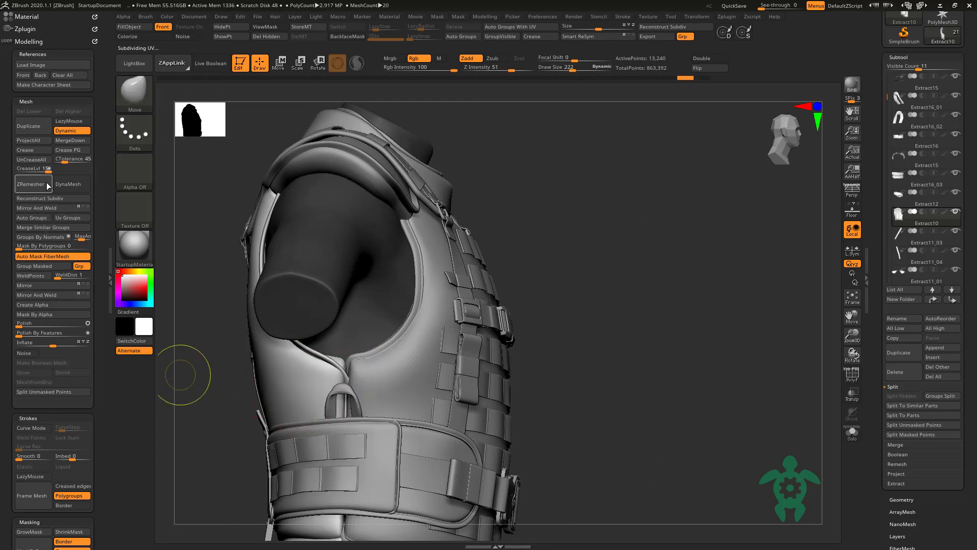
type("100")
key("space")
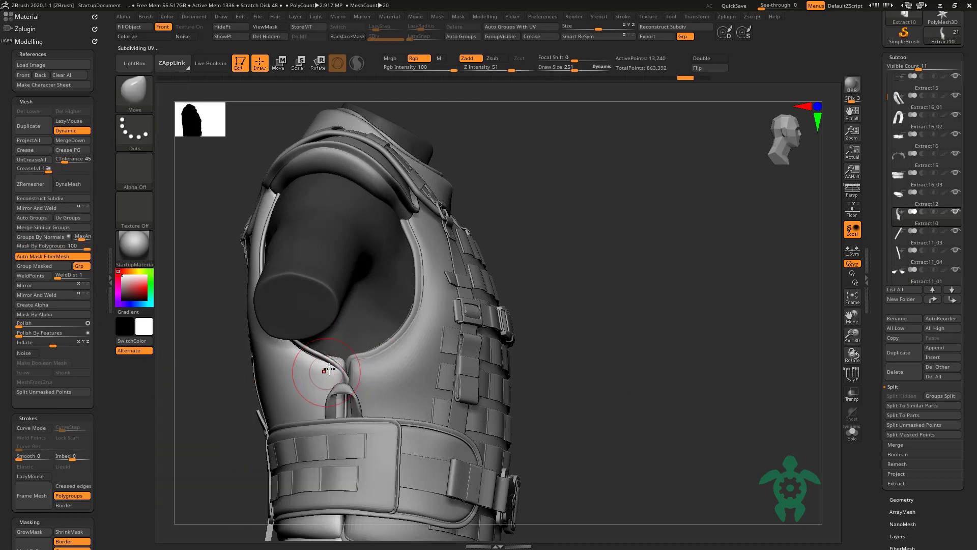
left_click(345, 365, "alt")
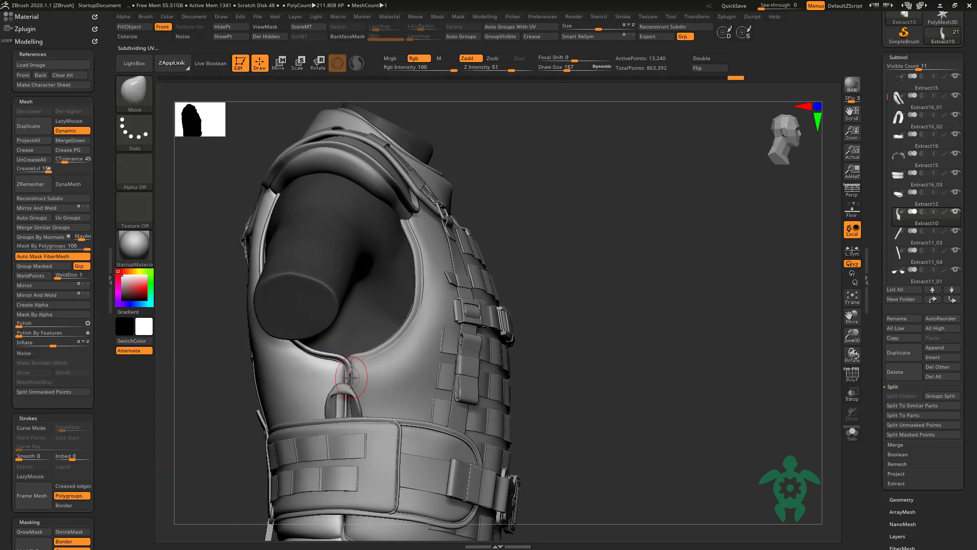
mouse_move(214, 415)
left_mouse_down()
mouse_move(239, 414)
mouse_move(245, 394)
left_mouse_up()
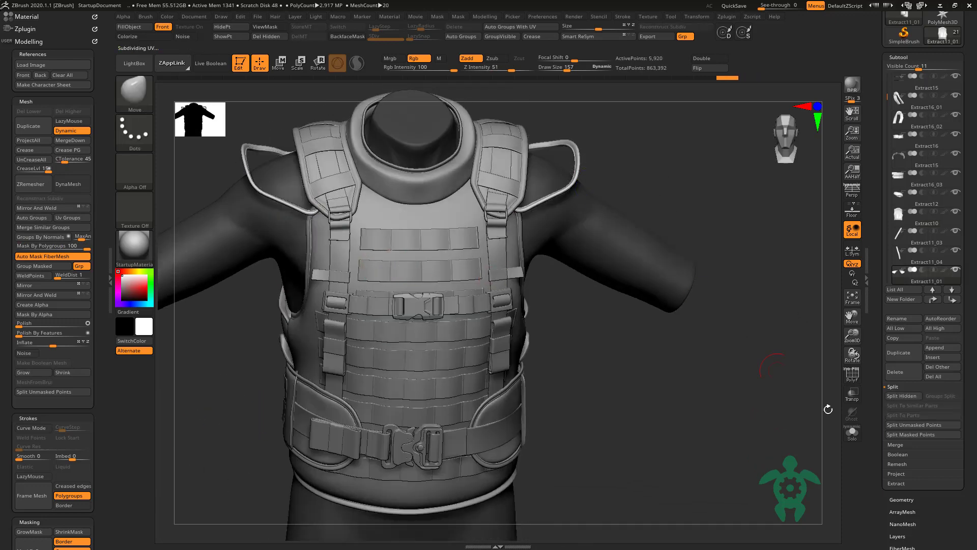
left_click(133, 91)
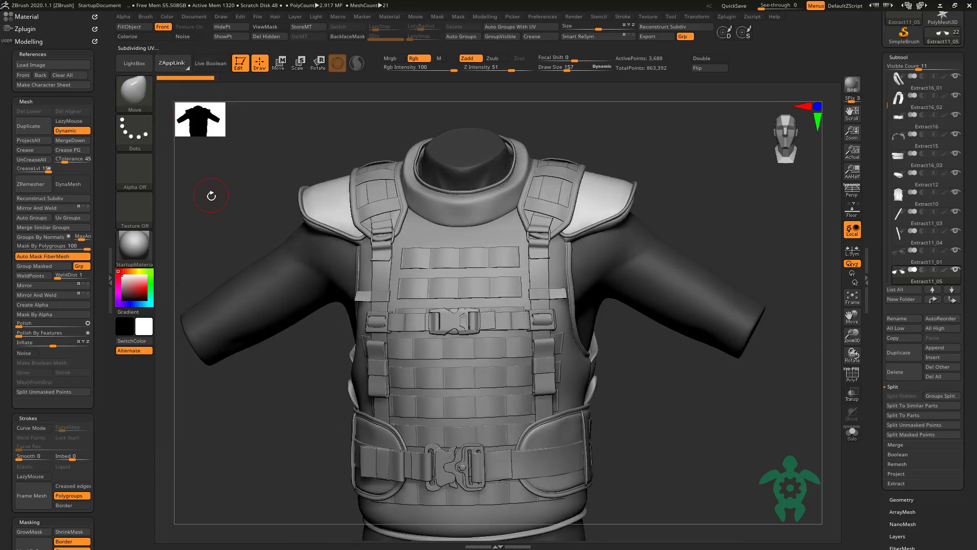
left_click_drag(209, 191, 123, 109)
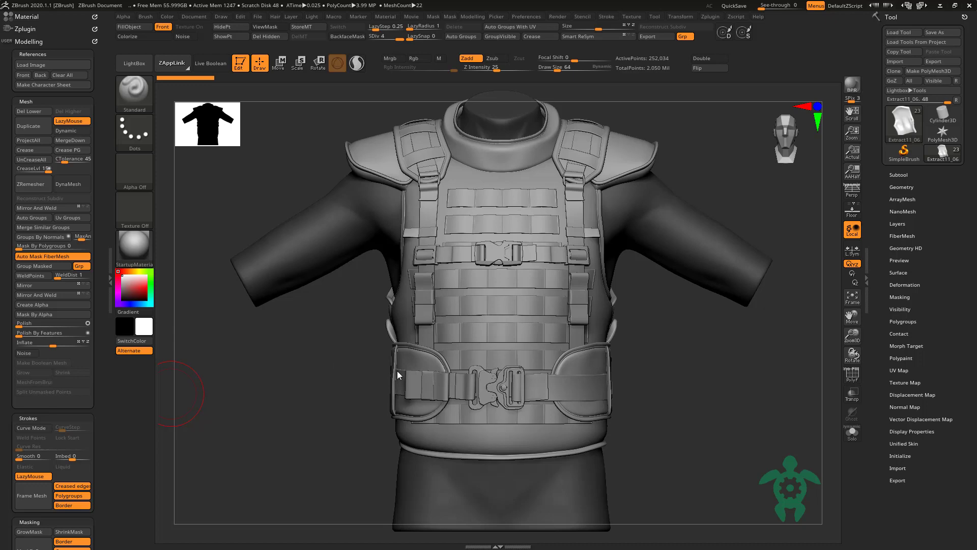
left_click_drag(296, 370, 336, 371)
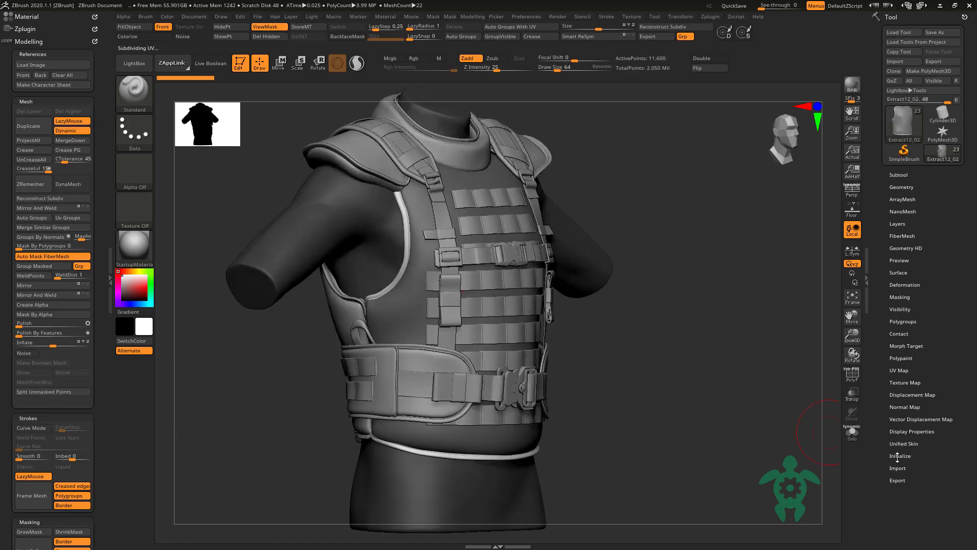
Step: Split the thin binding loop off into its own subtool with Split Hidden
left_click(852, 431)
mouse_move(683, 404)
left_mouse_down()
mouse_move(397, 207)
mouse_move(624, 261)
left_mouse_up()
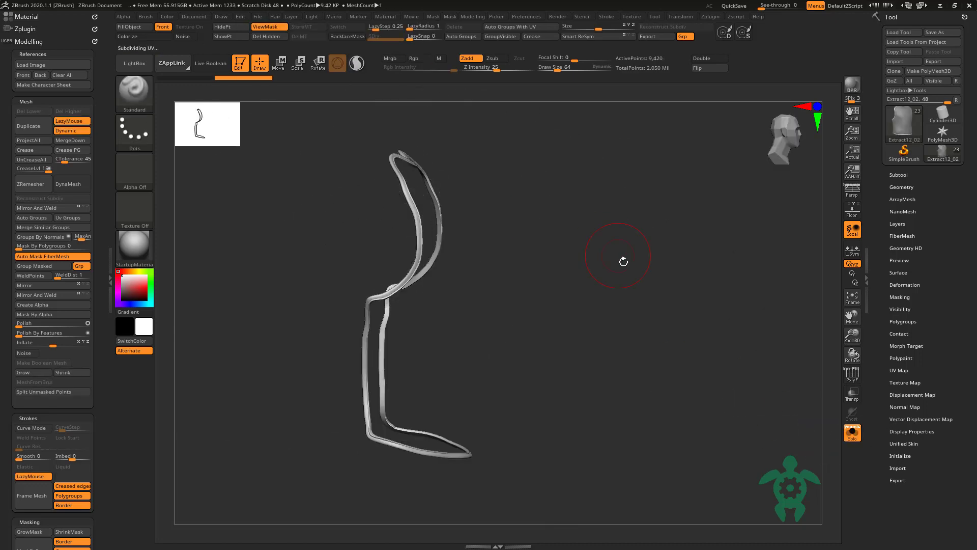
left_click(898, 175)
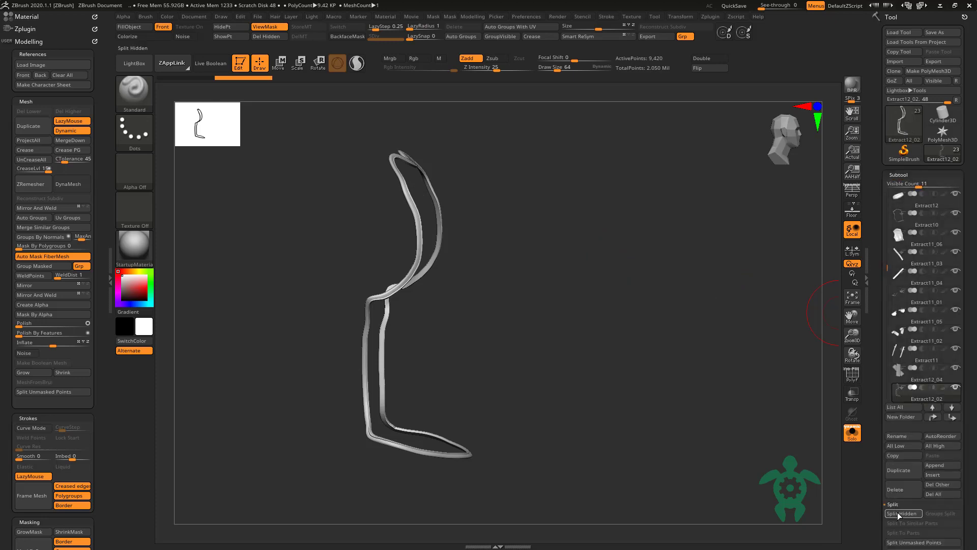
left_click(898, 513)
left_click(852, 432)
Step: Solo the PM3D_Plane3D_2 MOLLE strips and inspect them from edge-on and front views
key("f")
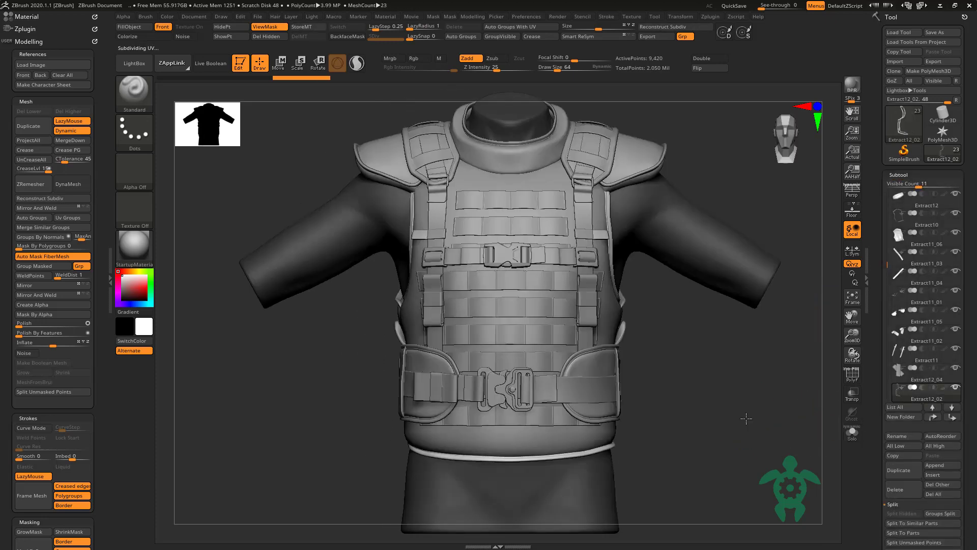
left_click(554, 295, "alt")
left_click(852, 432)
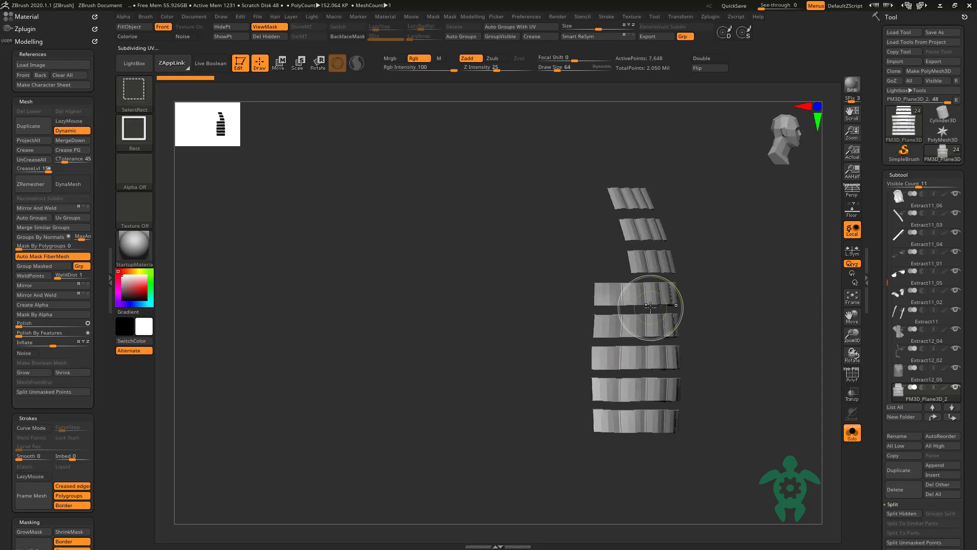
left_click_drag(458, 310, 617, 458)
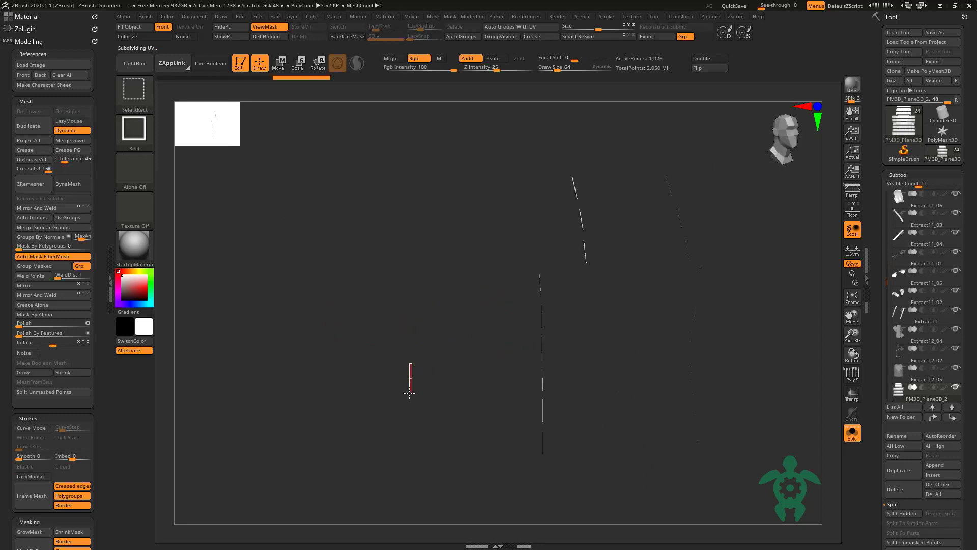
left_click_drag(410, 392, 414, 370, "ctrl+shift")
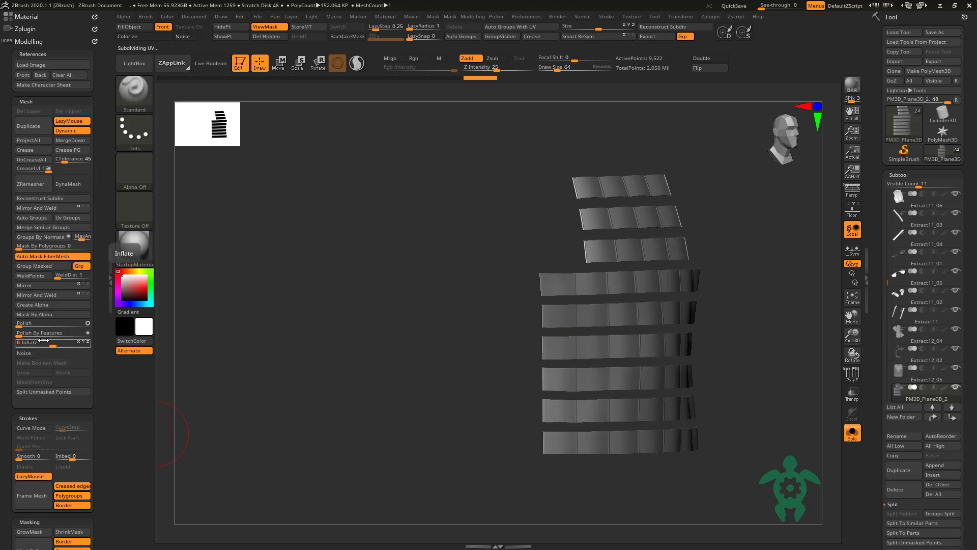
mouse_move(443, 343)
left_mouse_down()
mouse_move(360, 353)
mouse_move(849, 457)
left_mouse_up()
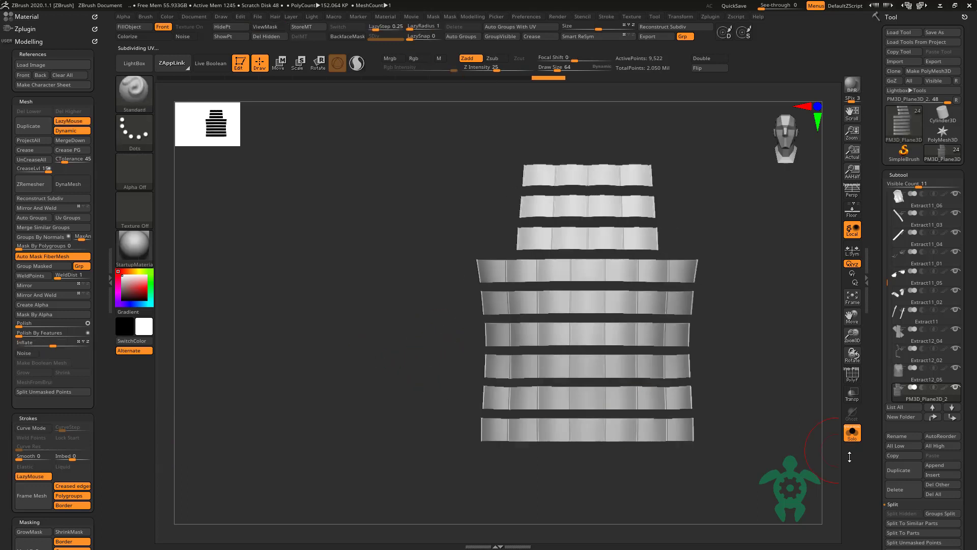
left_click(861, 441)
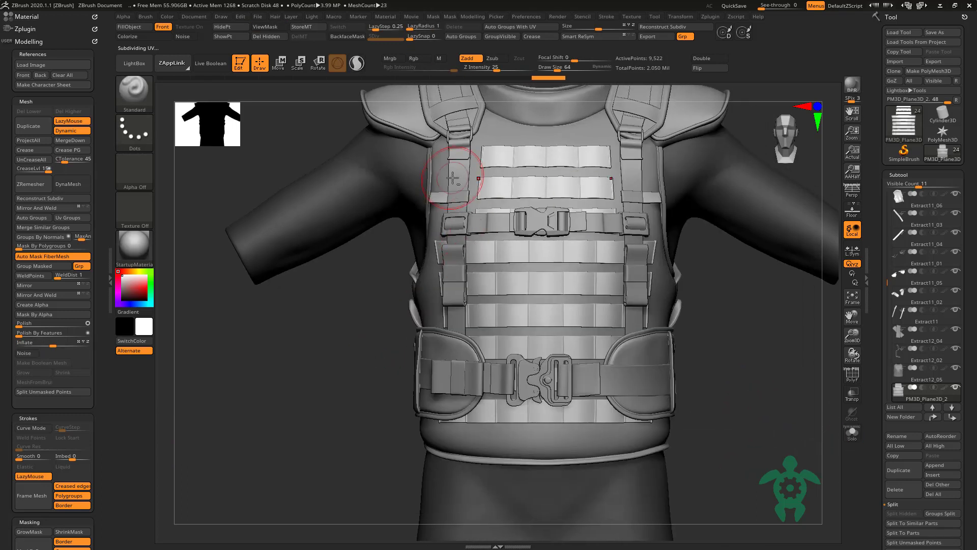
Step: On Extract11, Auto Group the shoulder straps and split both buckle tops into new subtools
left_click(429, 248, "alt")
key("b")
key("z")
key("m")
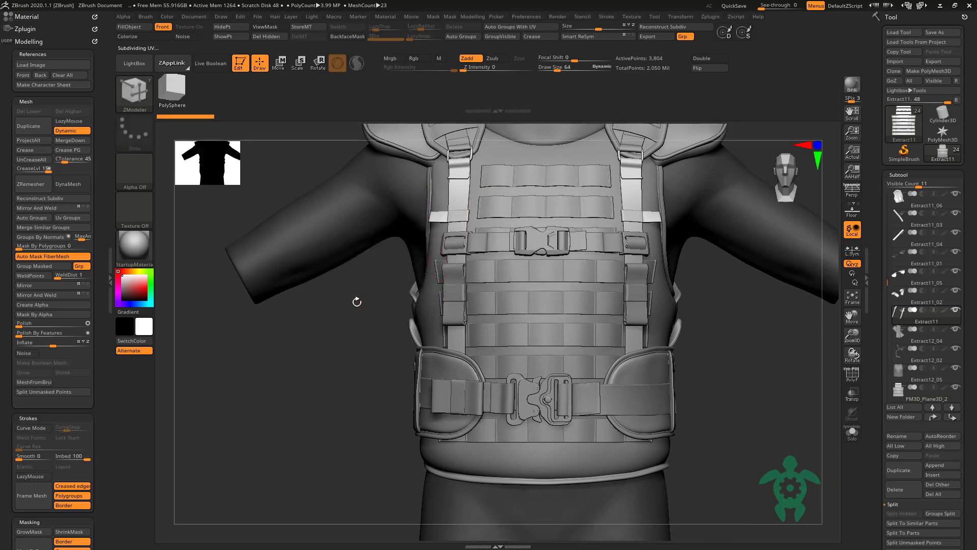
left_click(852, 433)
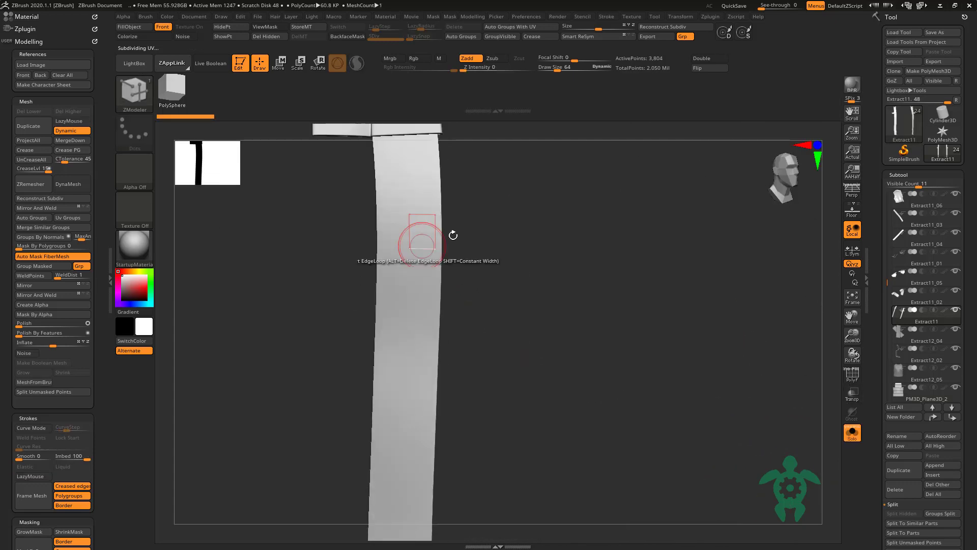
mouse_move(505, 278)
left_mouse_down()
mouse_move(506, 291)
mouse_move(511, 100)
left_mouse_up()
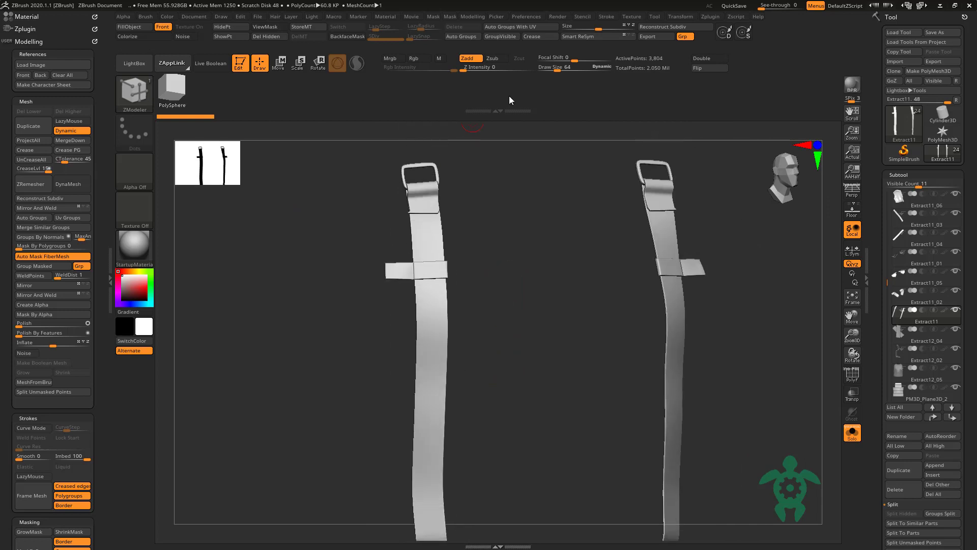
left_click(465, 41)
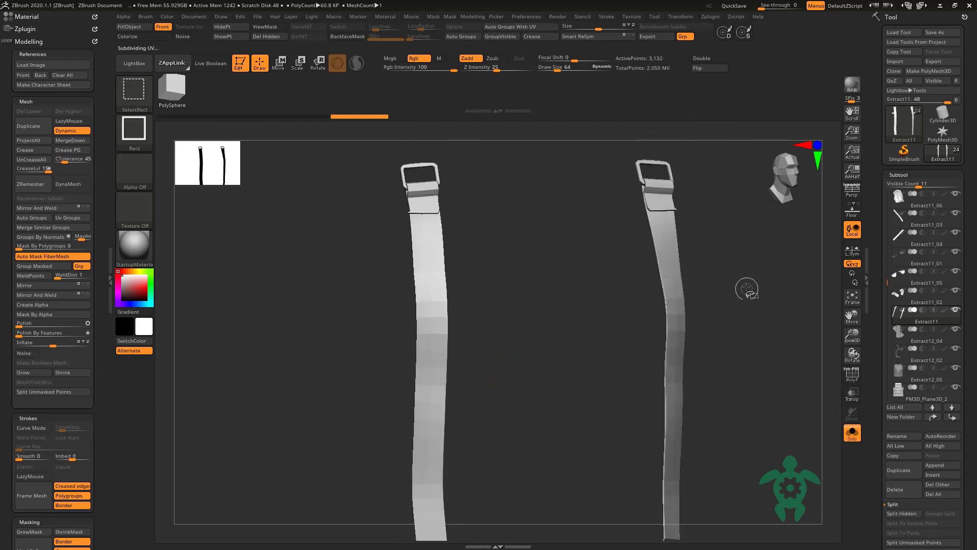
left_click(901, 513)
left_click(424, 166, "ctrl+shift")
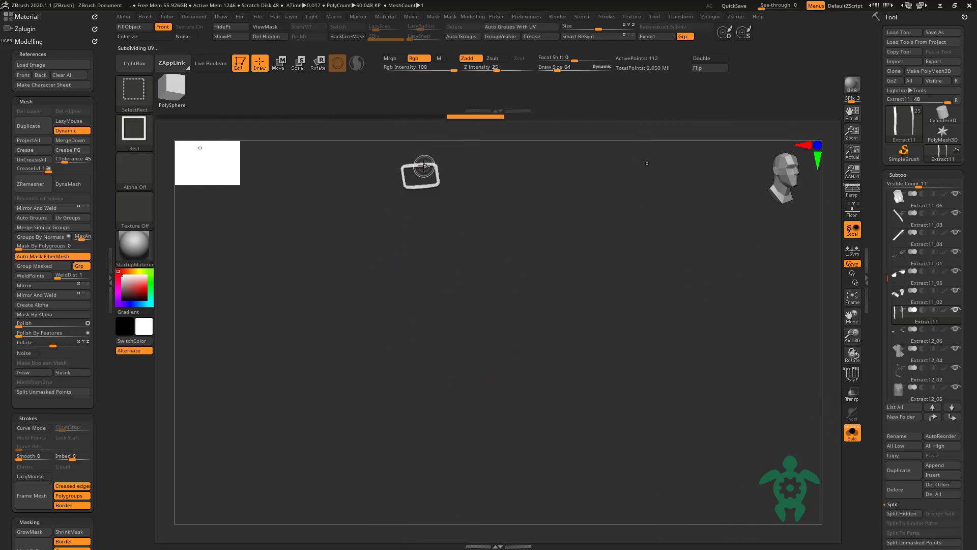
left_click(655, 173, "ctrl+shift")
left_click(902, 513)
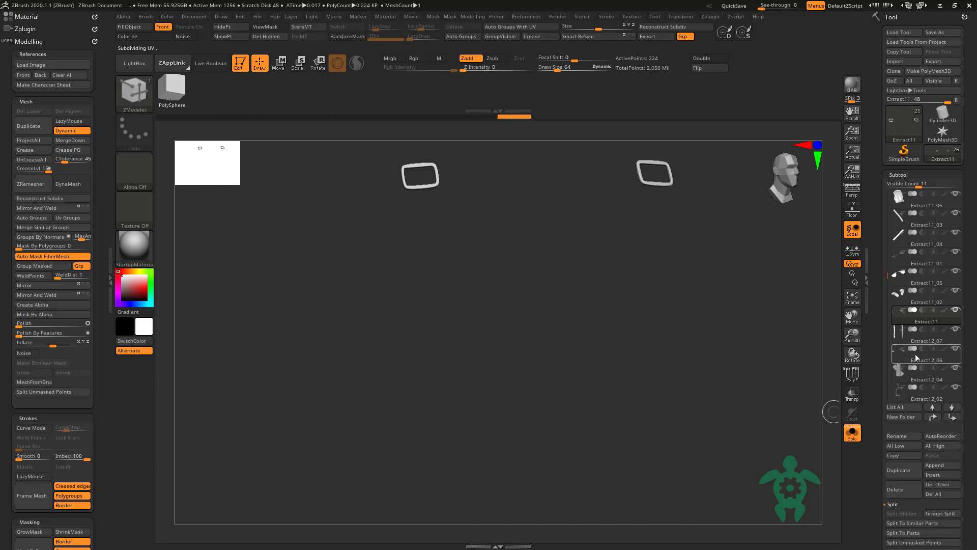
Step: Mask an edge loop across the yellow strap using ZModeler EdgeLoop Complete
left_click(902, 342)
key("f")
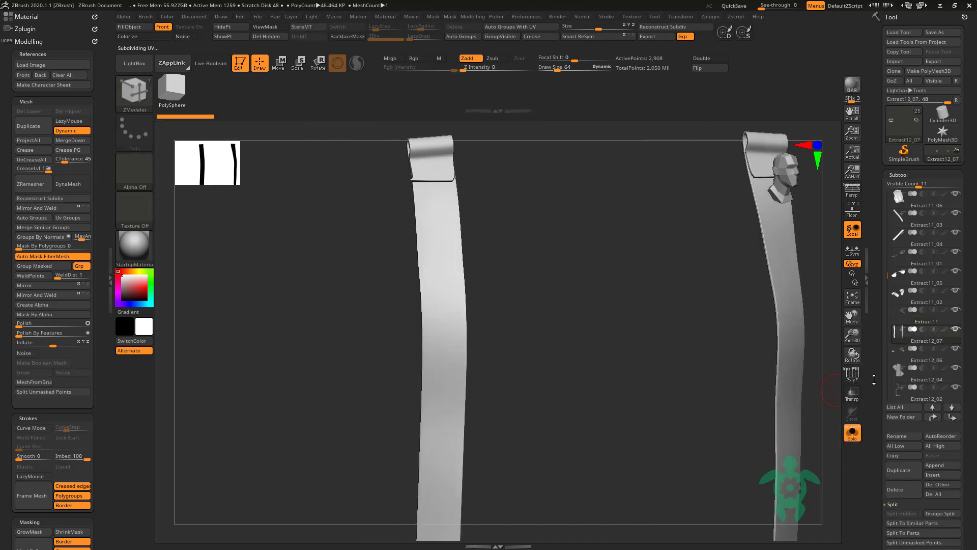
key("shift+f")
right_click_drag(470, 290, 385, 239, "ctrl")
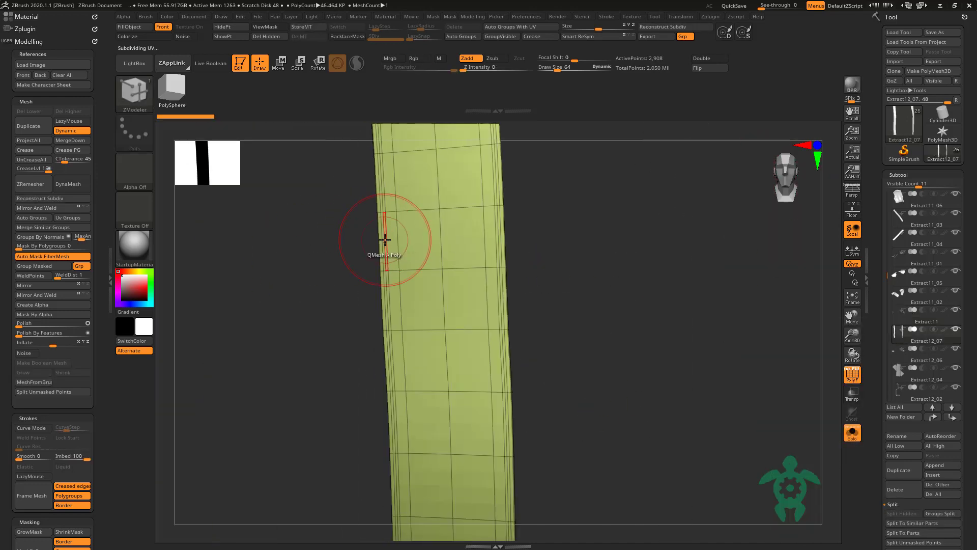
key("space")
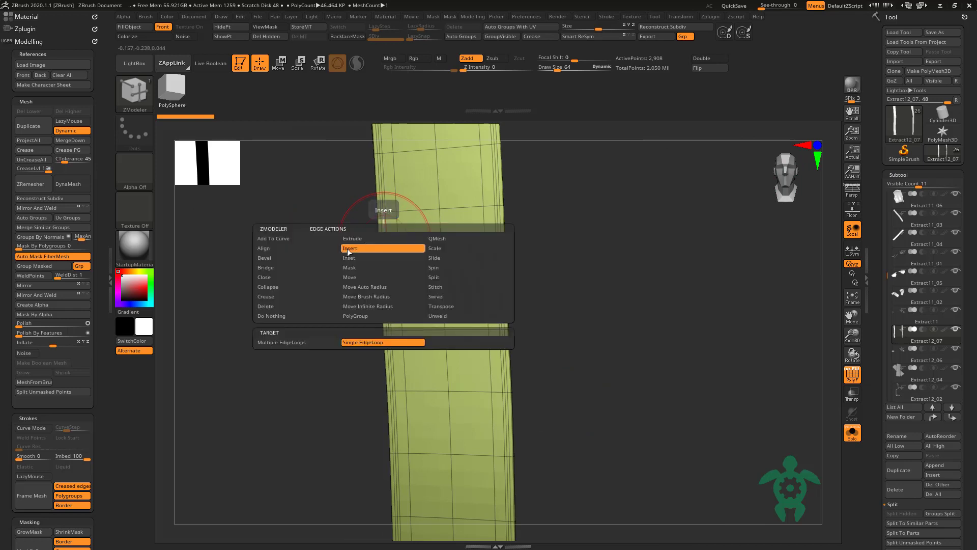
left_click(294, 357)
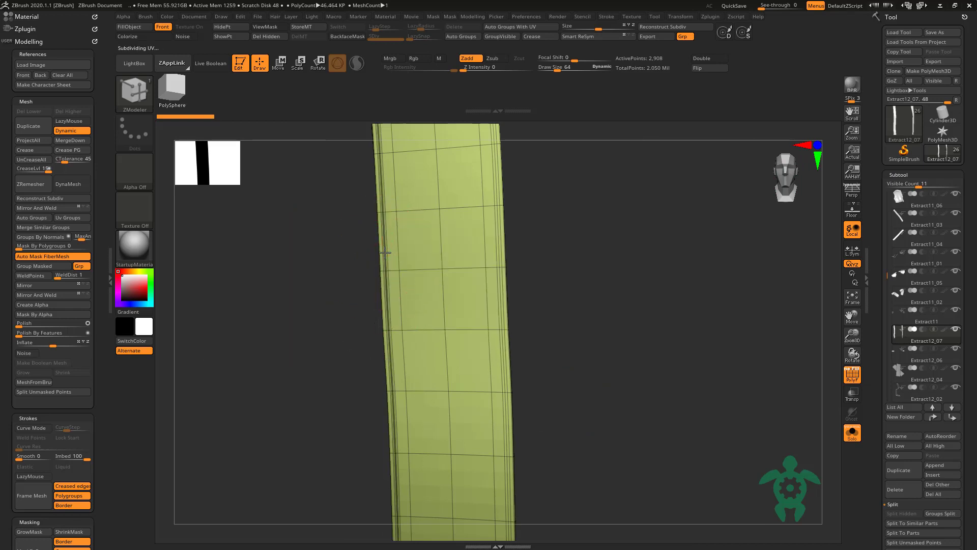
left_click(499, 235)
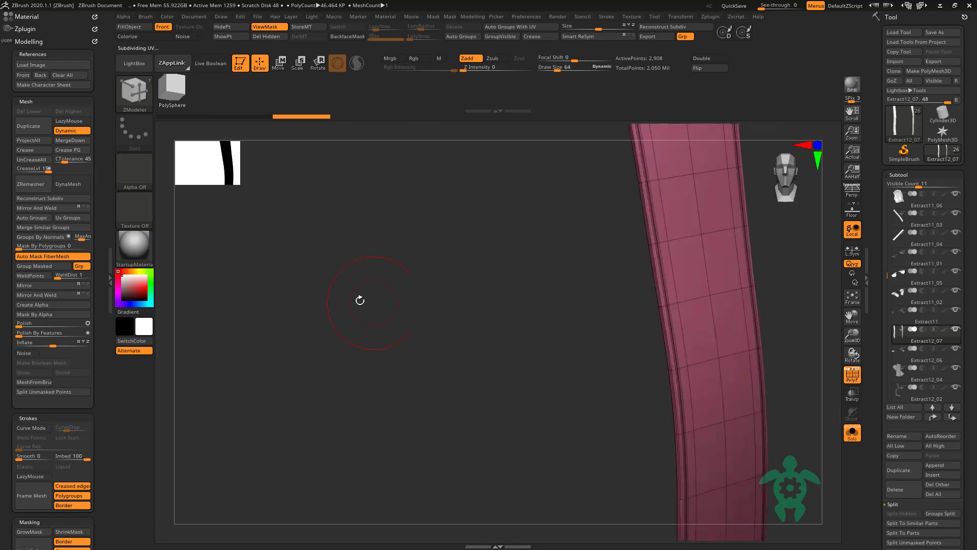
mouse_move(360, 299)
left_mouse_down()
mouse_move(783, 330)
mouse_move(465, 345)
mouse_move(430, 323)
mouse_move(427, 347)
mouse_move(163, 311)
left_mouse_up()
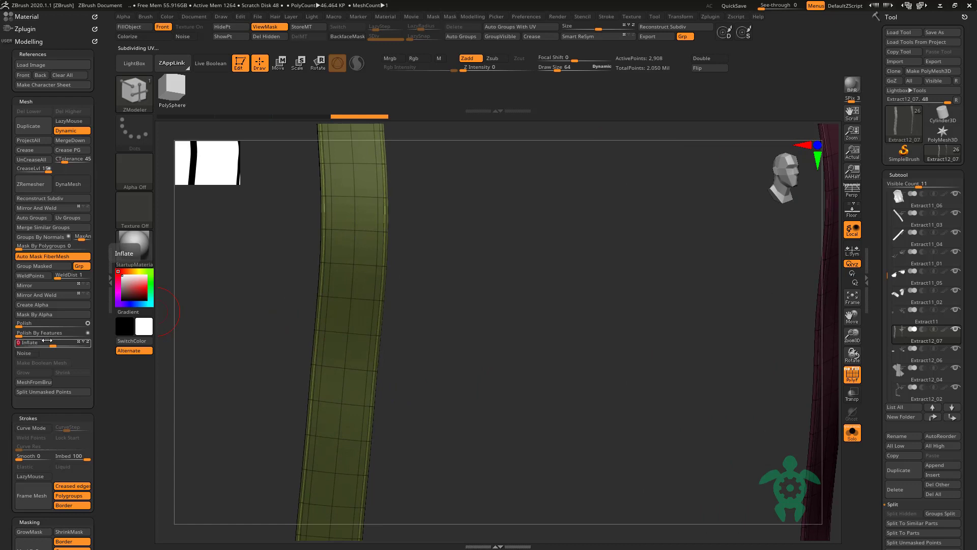
left_click(853, 376)
mouse_move(604, 338)
left_mouse_down()
mouse_move(574, 337)
mouse_move(389, 157)
mouse_move(261, 333)
mouse_move(517, 327)
left_mouse_up()
key("ctrl+h")
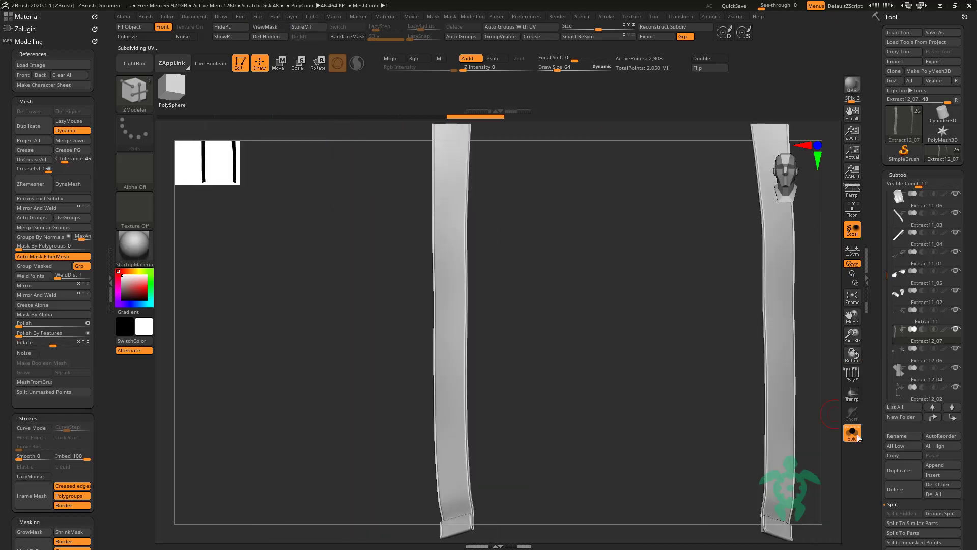
left_click(852, 432)
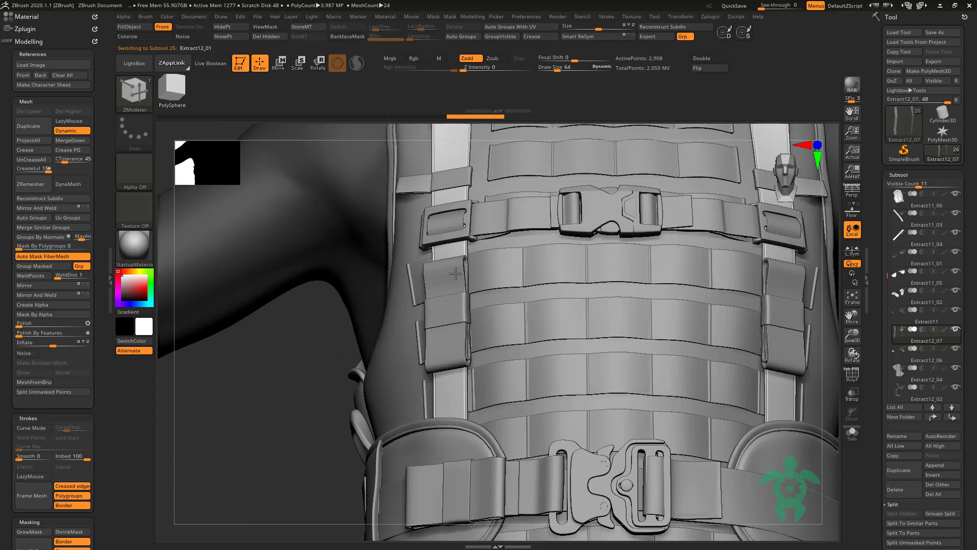
Step: Split the two front strap tabs into Extract12_08, then turn off PolyF and mask display
left_click_drag(456, 274, 718, 313)
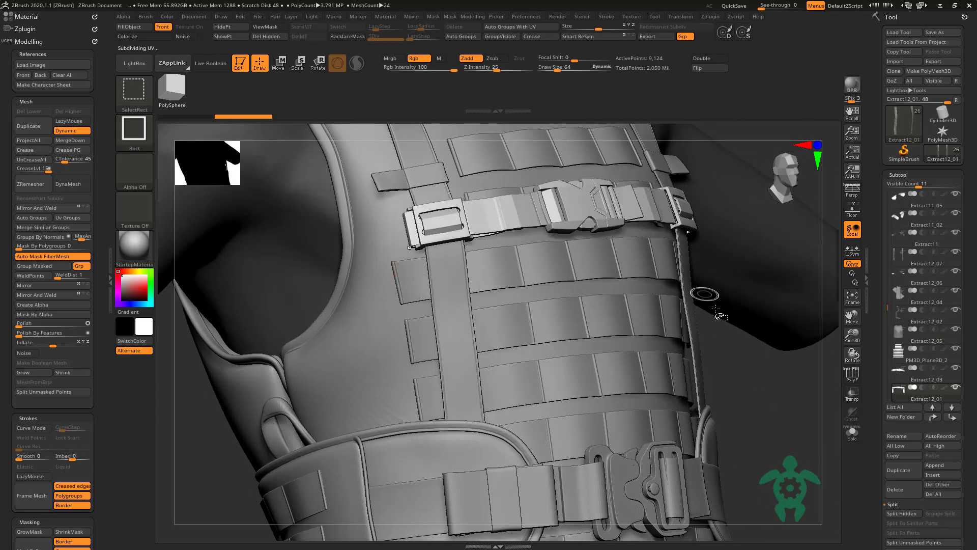
left_click(902, 513)
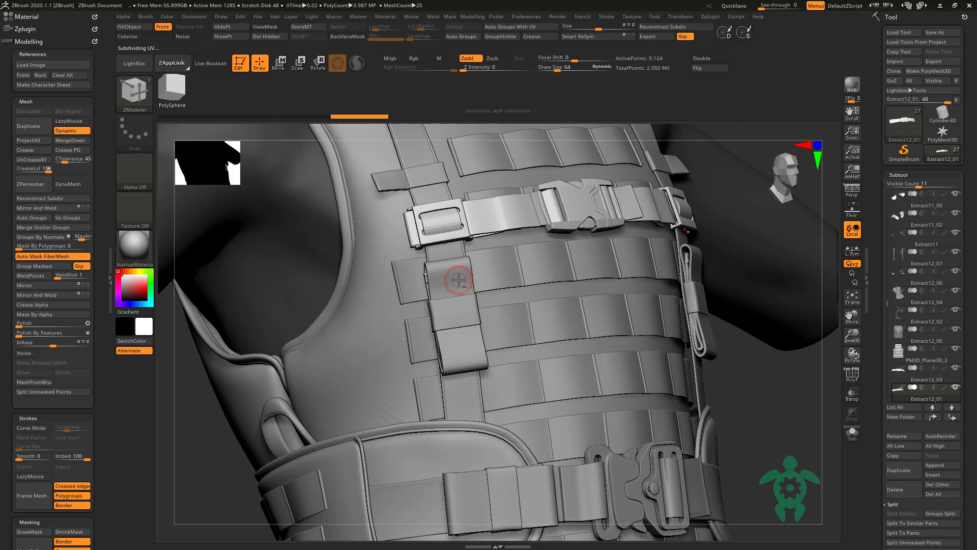
key("shift+f")
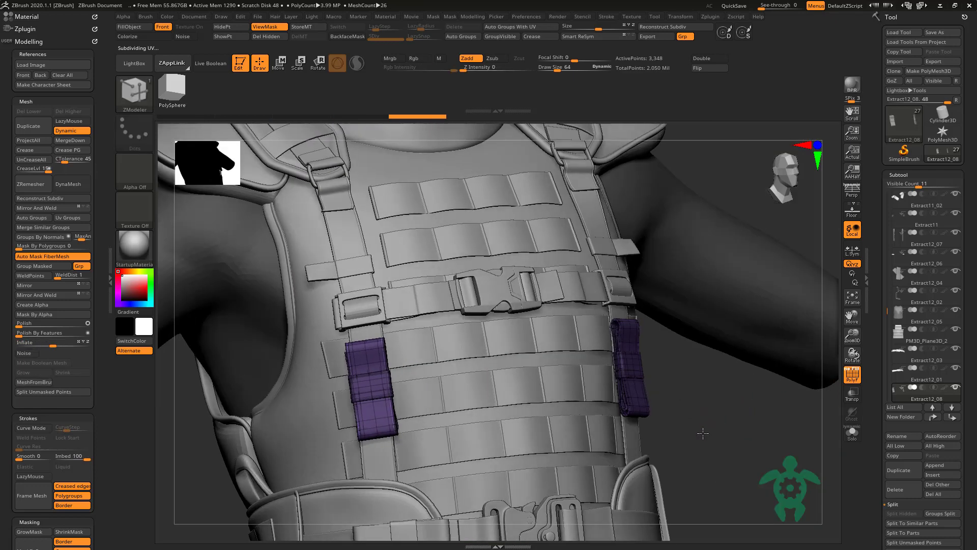
key("shift+f")
key("ctrl+h")
left_click_drag(756, 395, 625, 415)
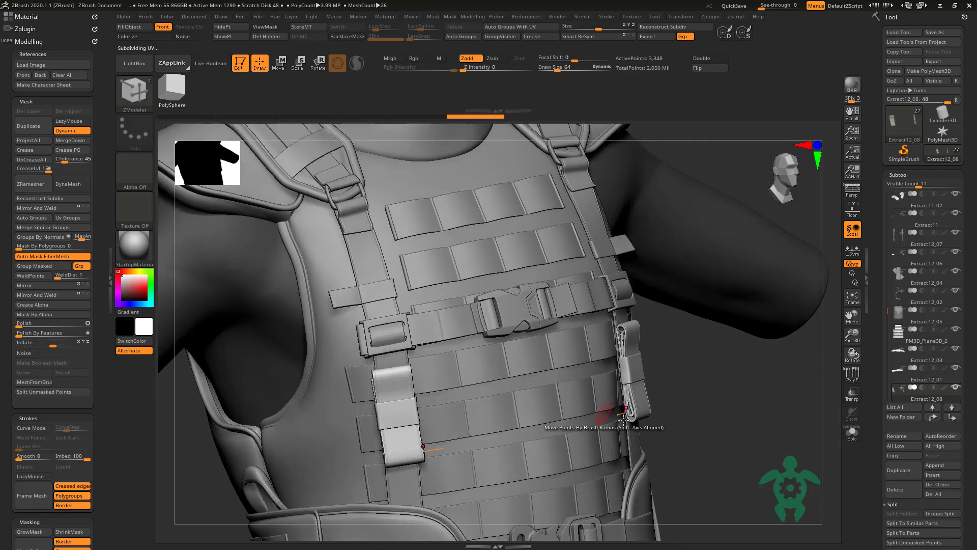
Step: Solo Extract11_02 and isolate its shoulder strap polygroups with wireframe showing
left_click_drag(800, 424, 578, 224)
left_click(578, 224, "alt")
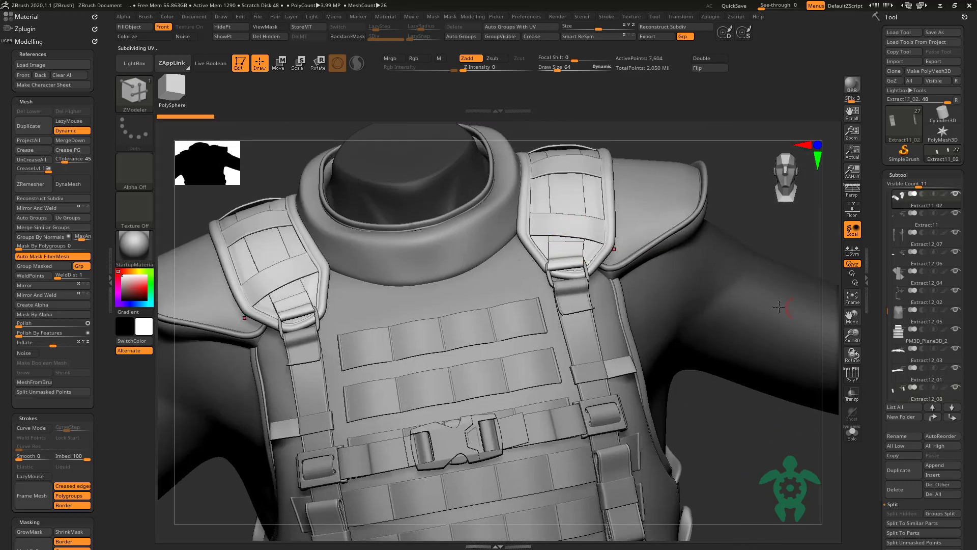
left_click(853, 433)
left_click(467, 285, "ctrl+shift")
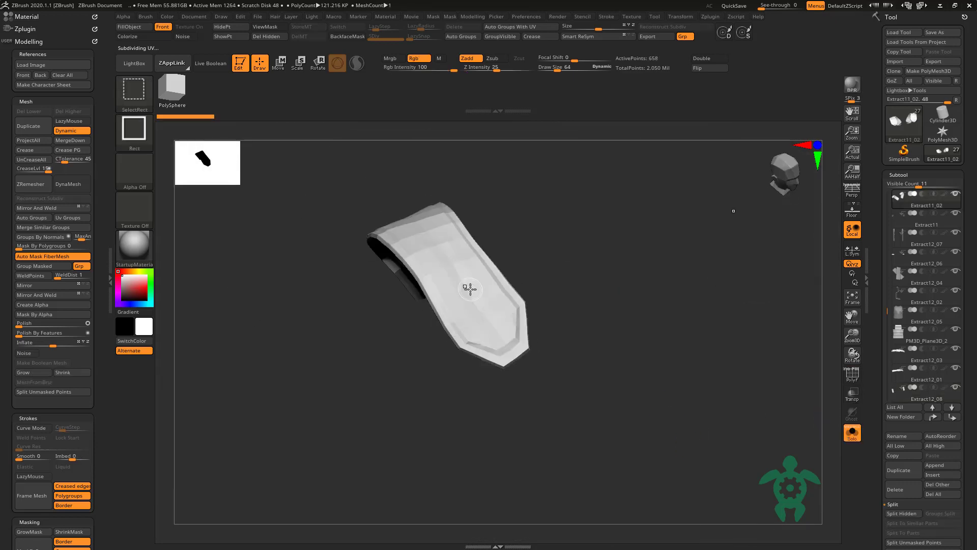
left_click(516, 343, "ctrl+shift")
left_click(550, 353, "ctrl+shift")
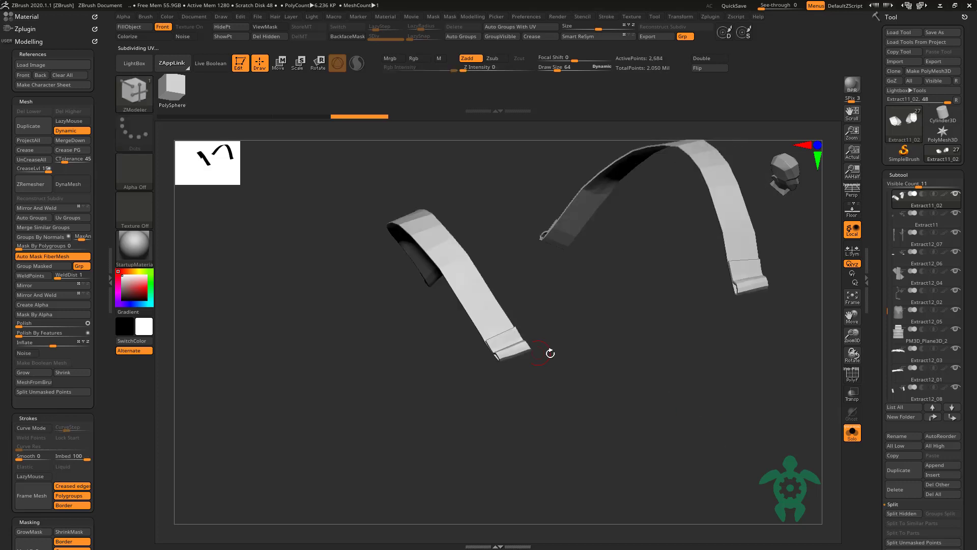
key("shift+f")
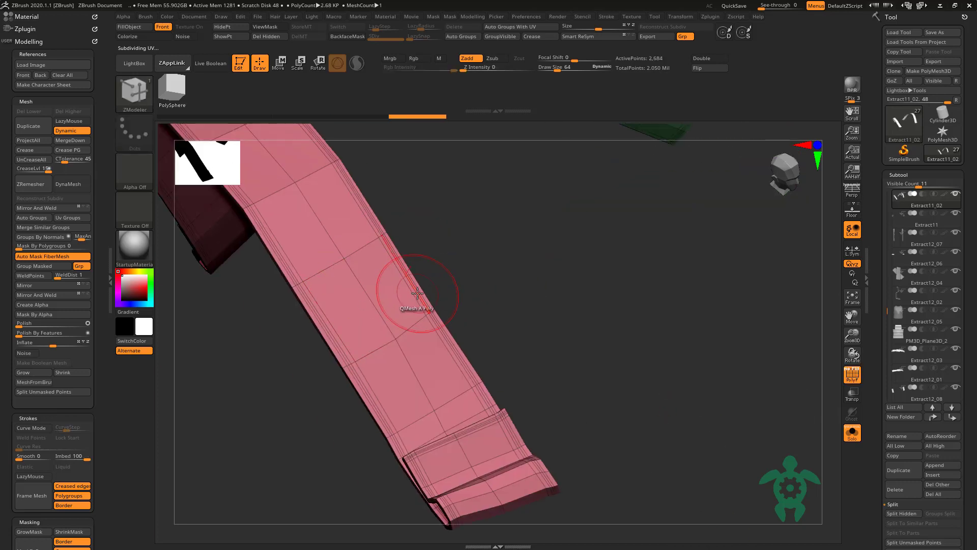
Step: Mask and slightly inflate the pink strap, clear the mask, and orbit the whole vest to its back
left_click_drag(418, 294, 499, 297)
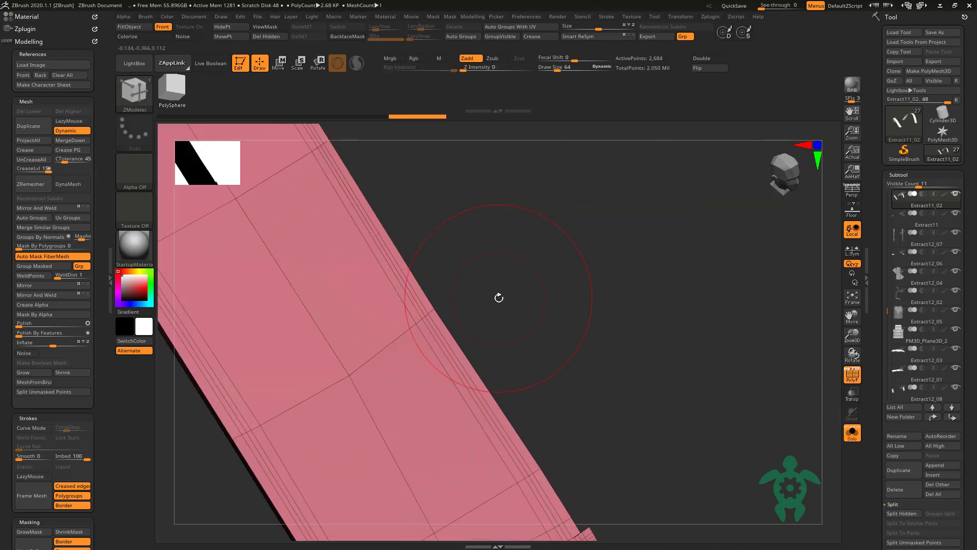
left_click(396, 241)
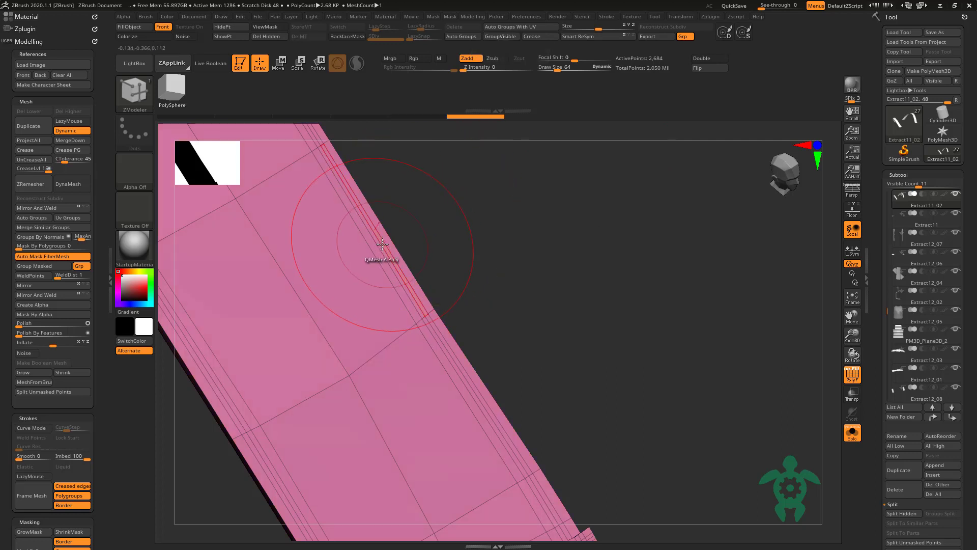
mouse_move(344, 305)
left_mouse_down()
mouse_move(546, 359)
mouse_move(476, 261)
mouse_move(603, 220)
left_mouse_up()
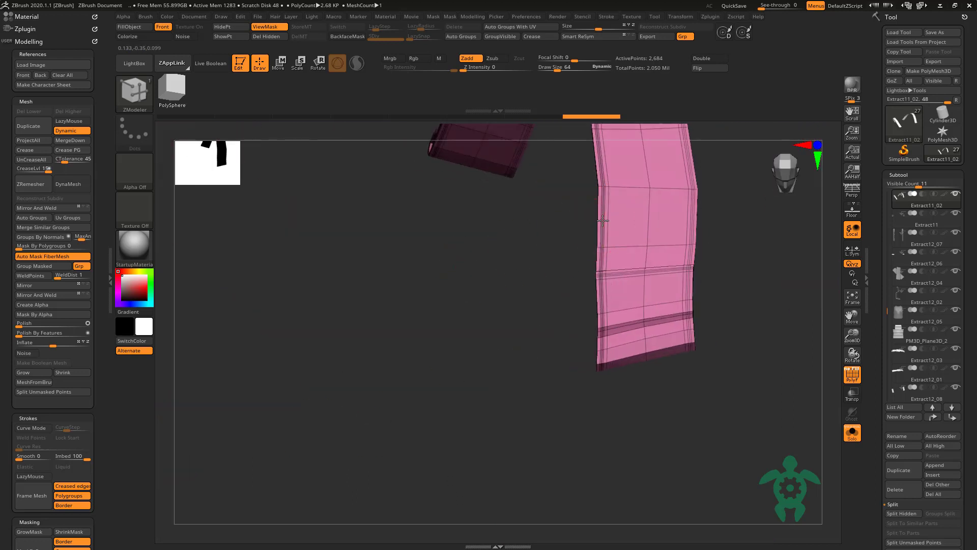
left_click(681, 262)
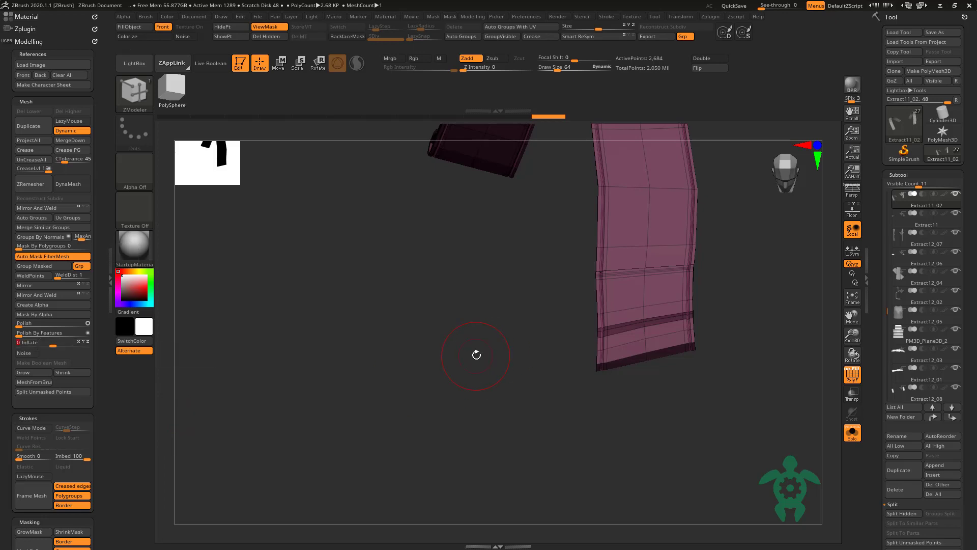
left_click(521, 359, "ctrl")
left_click(853, 374)
left_click_drag(694, 459, 583, 468)
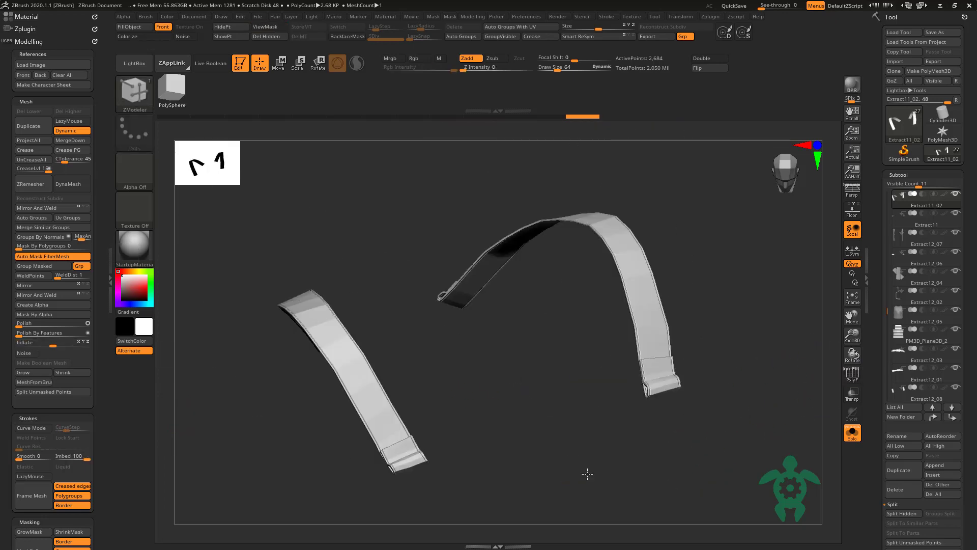
left_click(852, 431)
left_click_drag(713, 428, 758, 399)
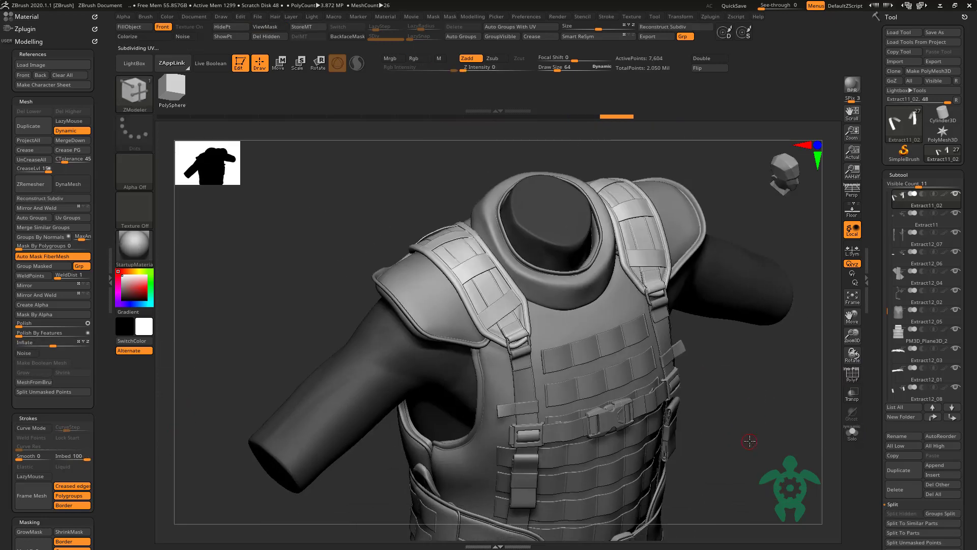
mouse_move(763, 451)
left_mouse_down()
mouse_move(732, 382)
mouse_move(594, 344)
mouse_move(801, 410)
mouse_move(757, 365)
mouse_move(747, 400)
left_mouse_up()
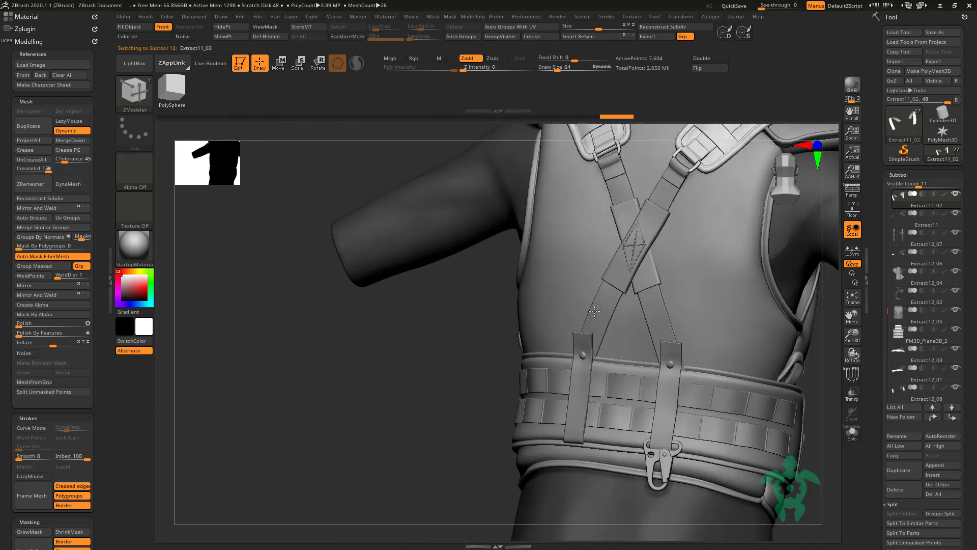
Step: On strap Extract11_03, mask the edge loop, invert it, and inflate the strap end
left_click(852, 432)
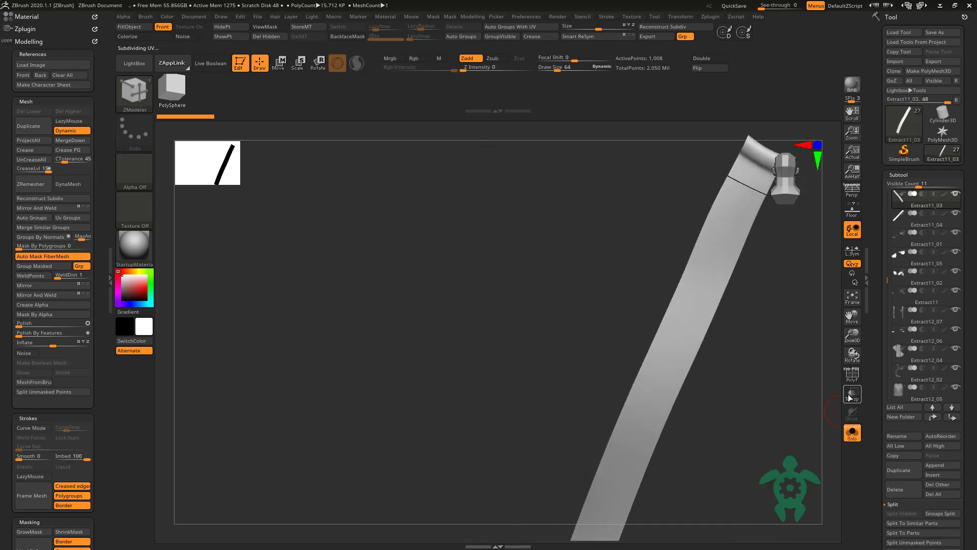
left_click(852, 375)
left_click_drag(685, 303, 492, 265)
left_click(637, 269, "ctrl")
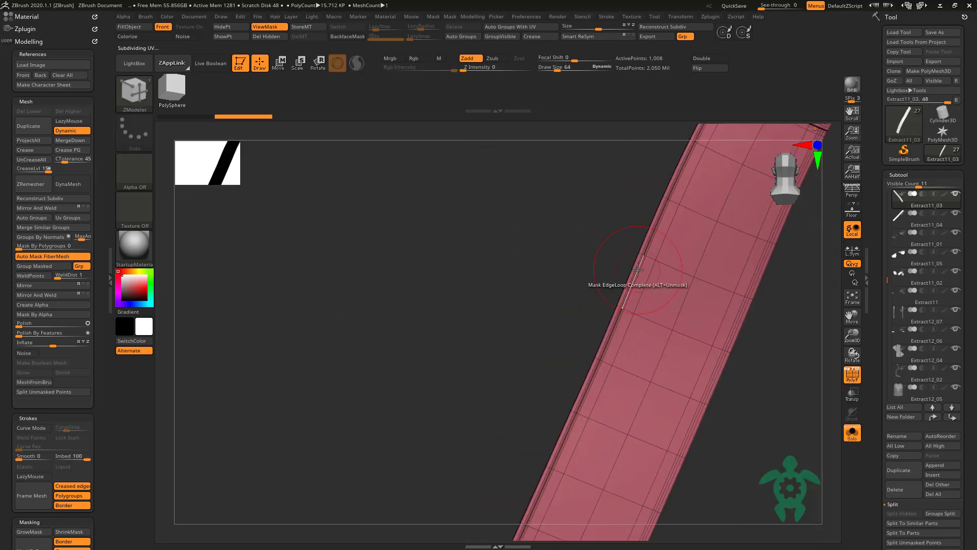
left_click(382, 312, "ctrl")
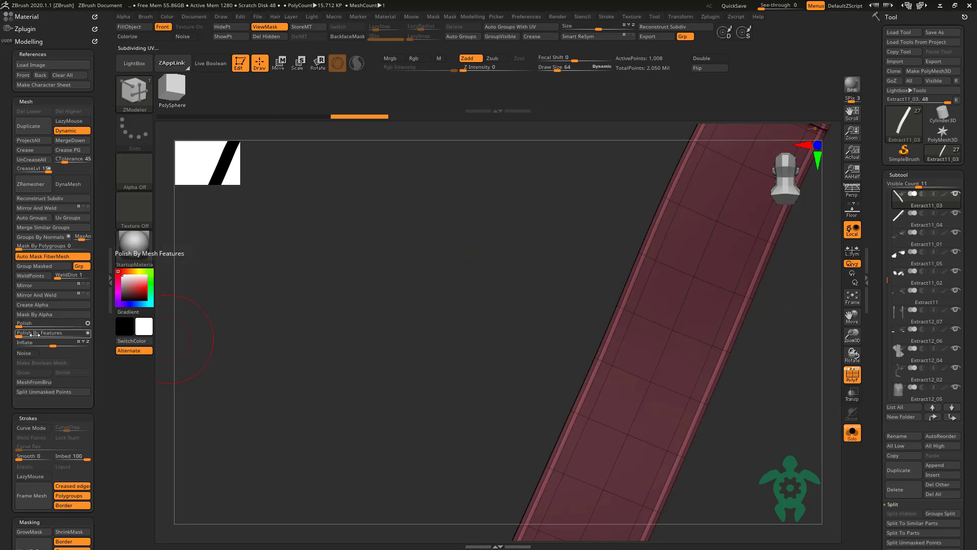
left_click(53, 342)
type("-0.")
key("Return")
key("ctrl+h")
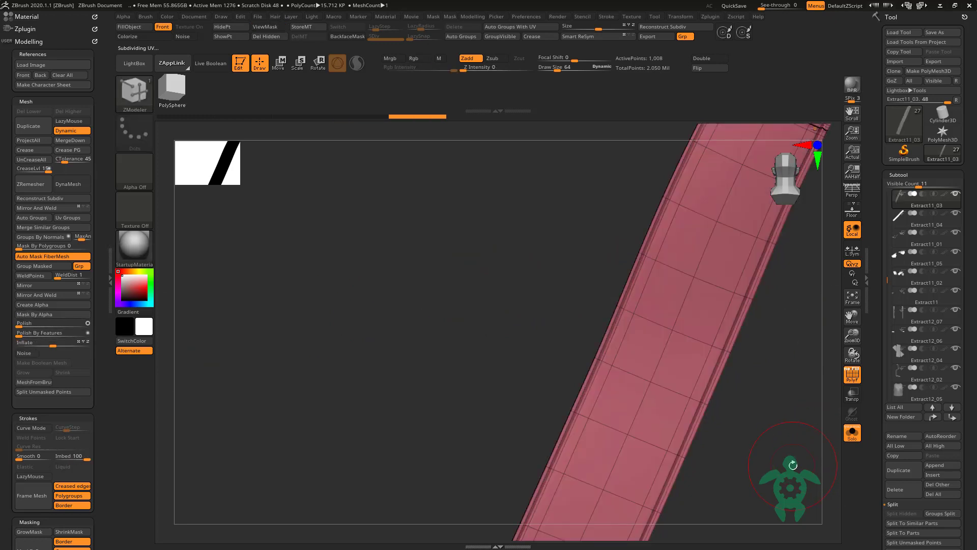
left_click_drag(803, 426, 752, 367)
key("shift+f")
left_click(852, 433)
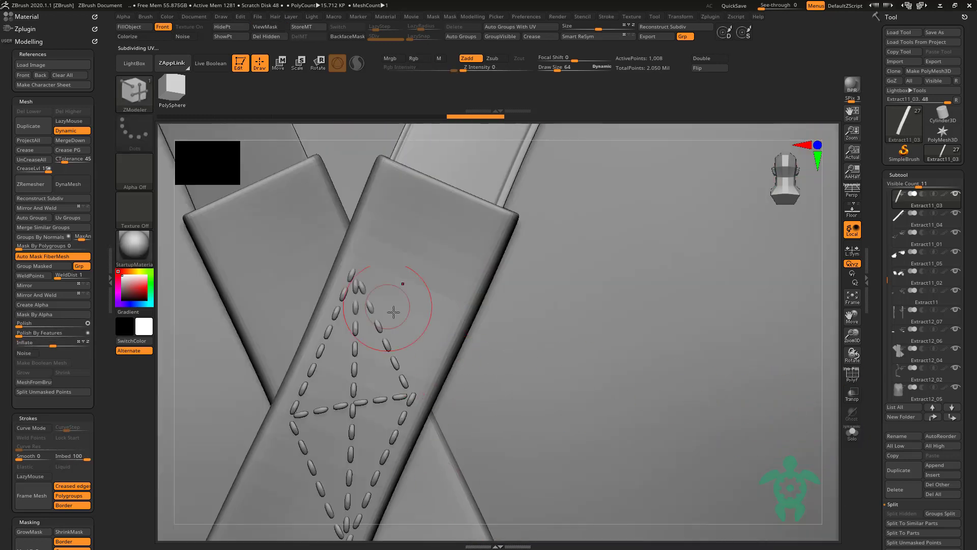
Step: Enable and confirm Dynamic subdivision on the stitched patch Extract12_04
left_click(402, 283, "alt")
left_click(855, 437)
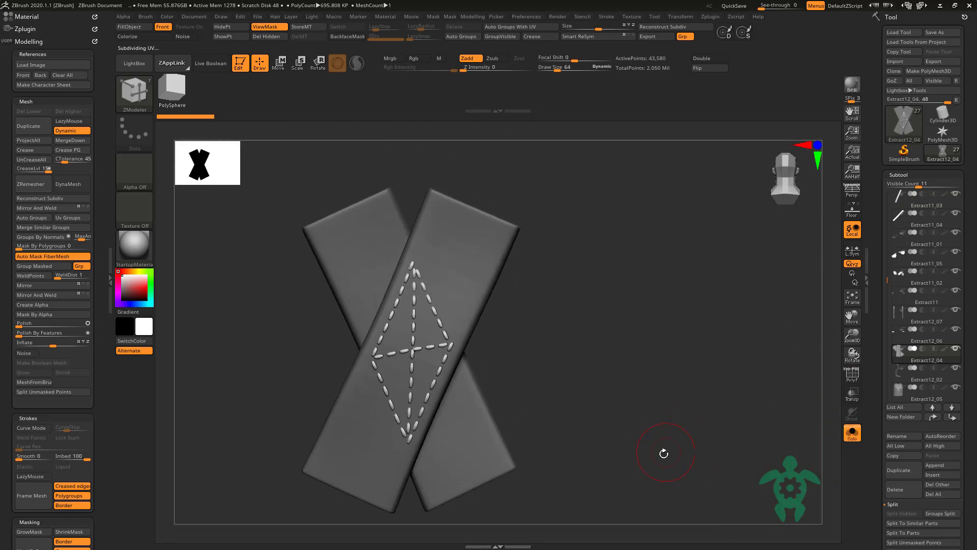
left_click(848, 378)
key("ctrl+h")
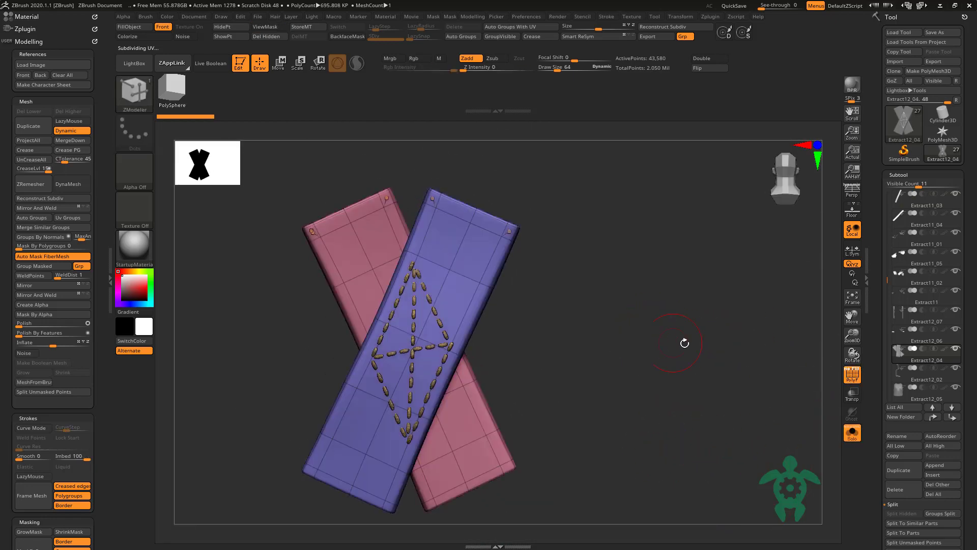
key("shift+d")
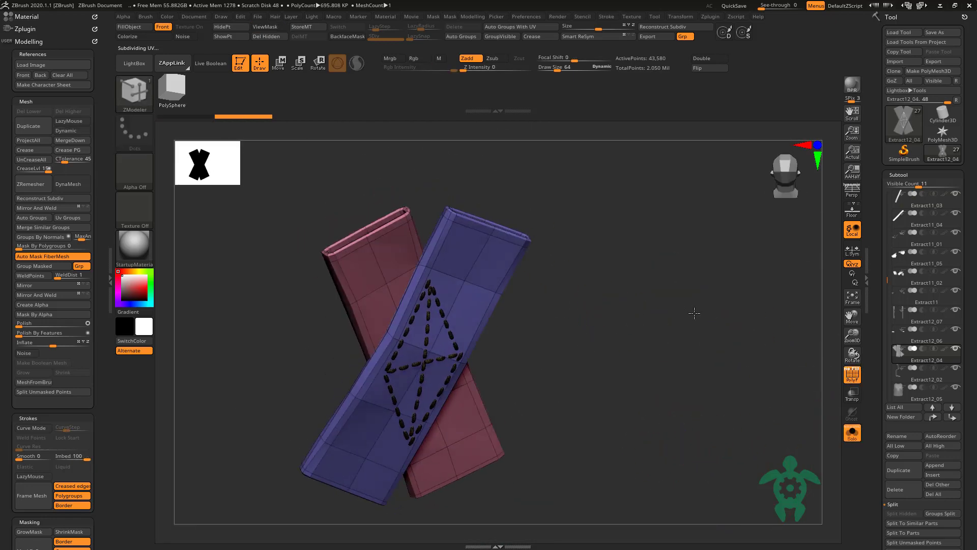
left_click(850, 436)
key("shift+d")
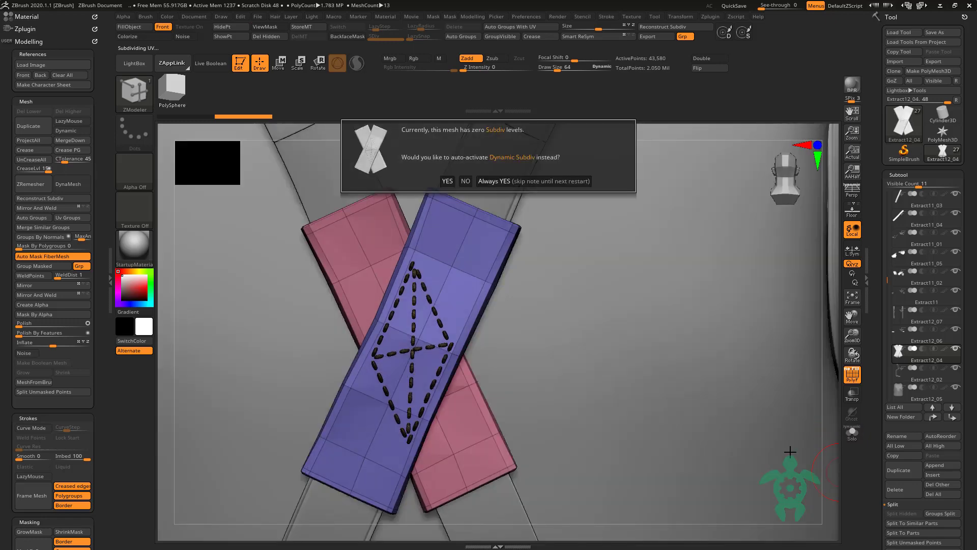
left_click(484, 181)
left_click_drag(835, 448, 791, 450, "alt")
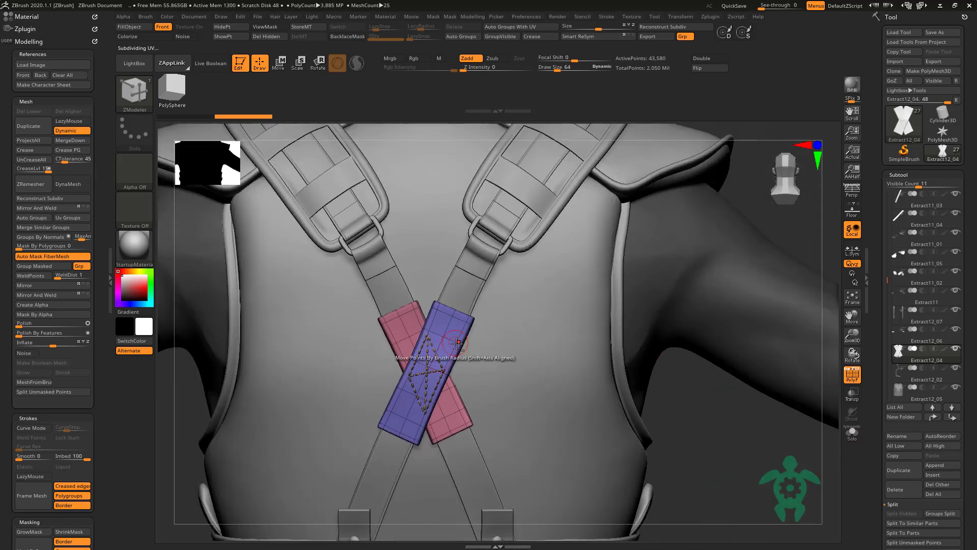
Step: Mask and inflate the end of strap Extract11_04, then clear the mask
left_click(397, 285, "alt")
key("shift+f")
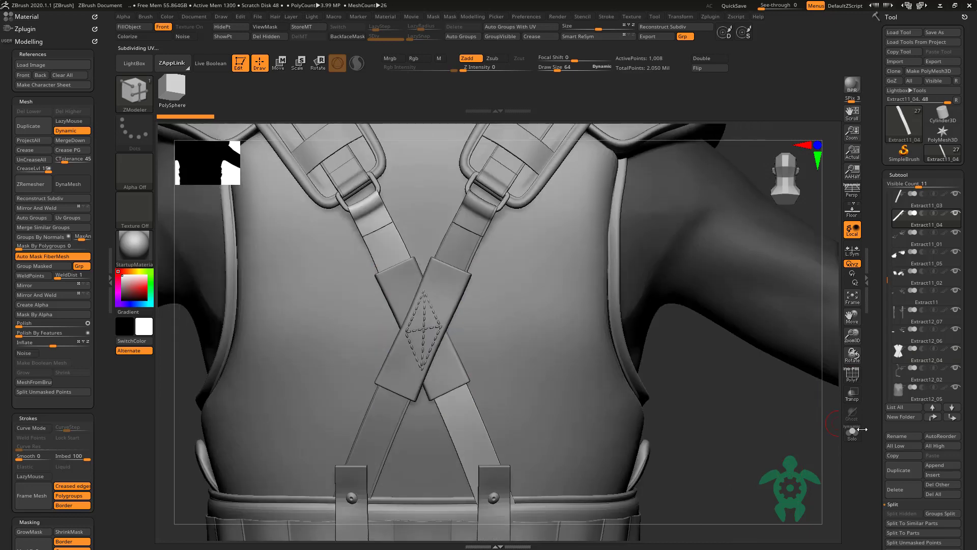
left_click(852, 431)
key("f")
key("shift+f")
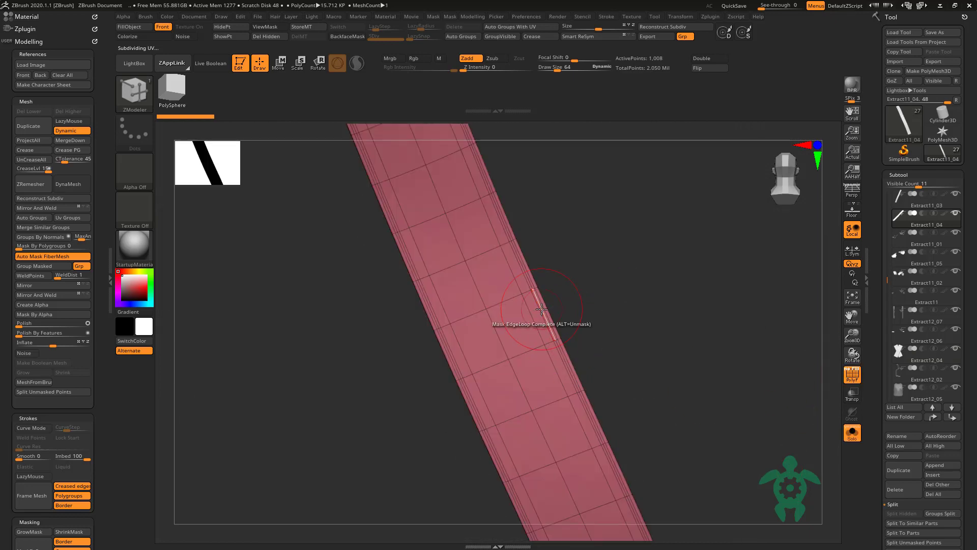
left_click(625, 343, "ctrl")
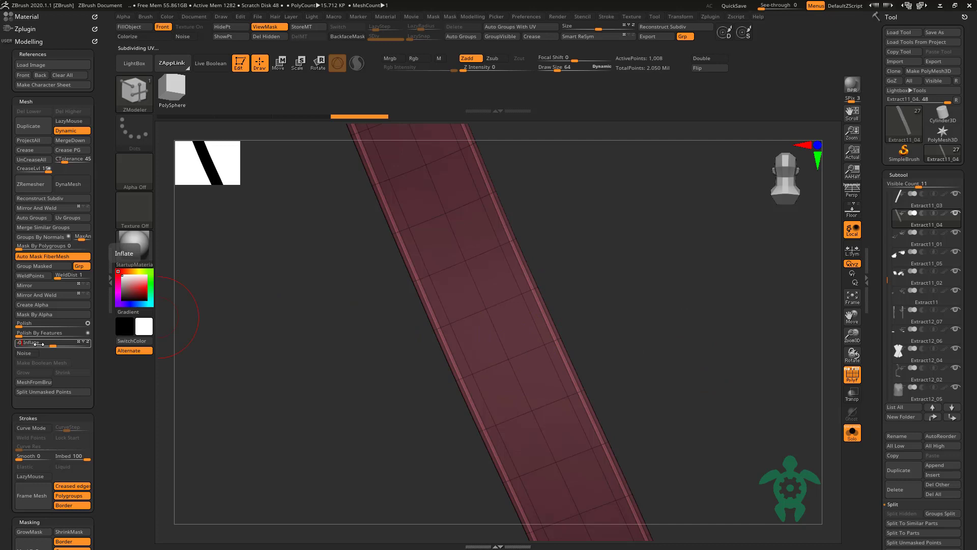
left_click(691, 334, "ctrl")
key("shift+f")
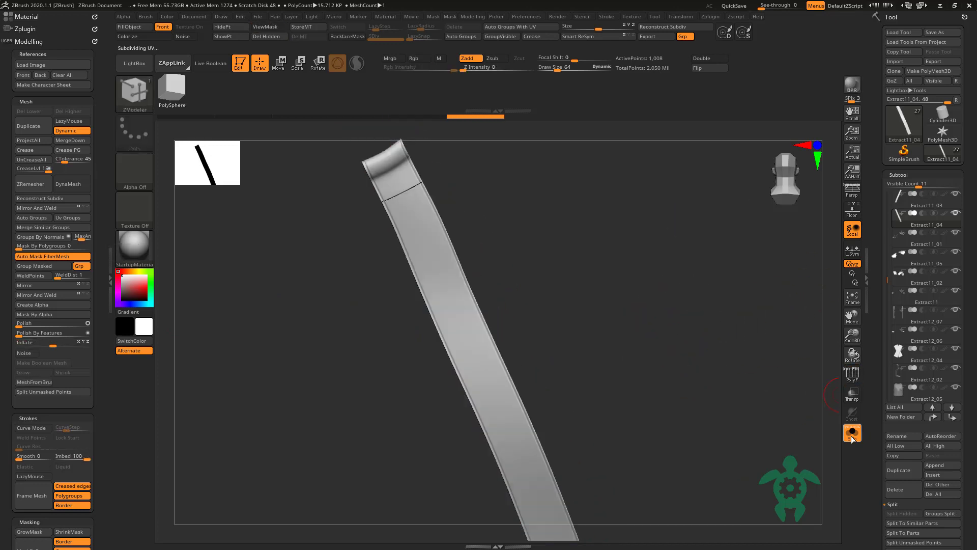
left_click(852, 433)
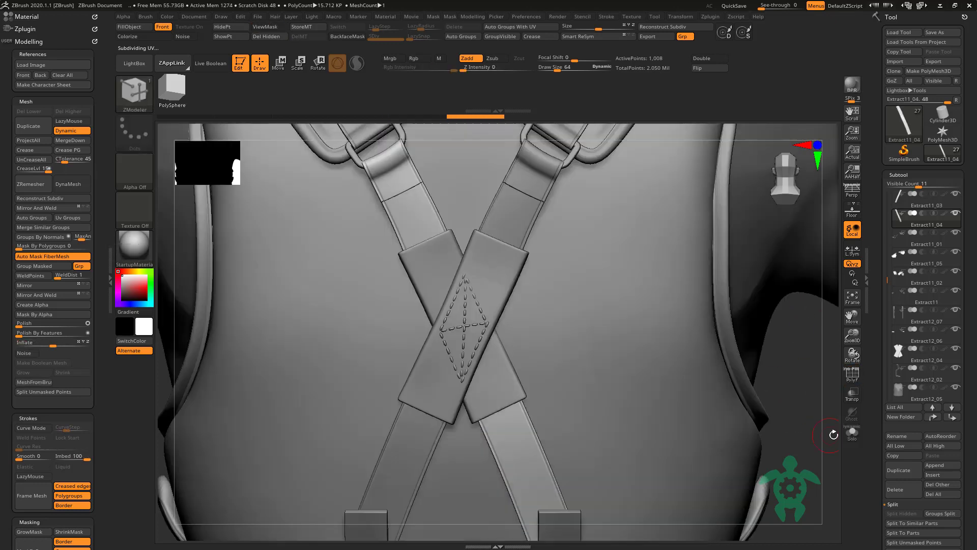
Step: Check the inflated end of Extract11_03 and return to the full vest view
left_click(852, 374)
left_click(852, 434)
left_click_drag(722, 541, 757, 301)
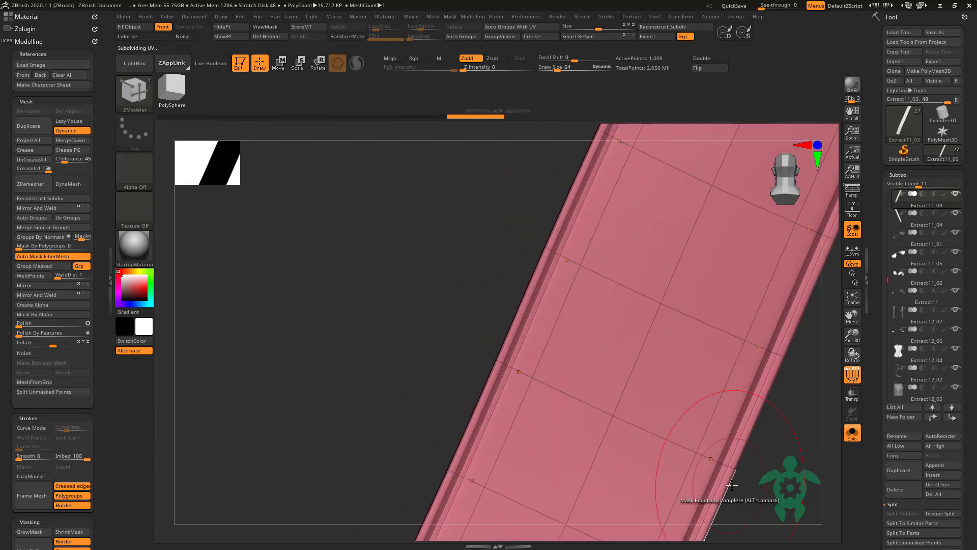
left_click(852, 375)
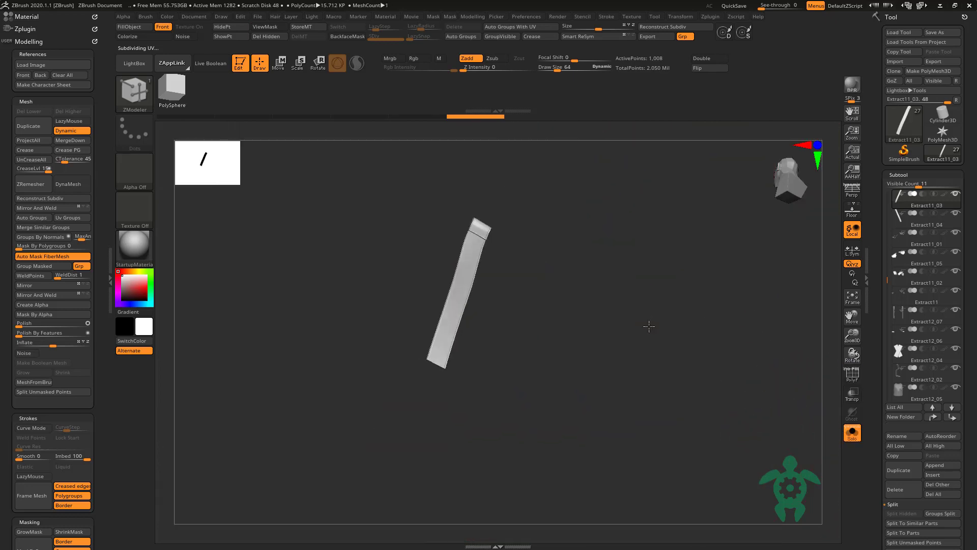
left_click(851, 434)
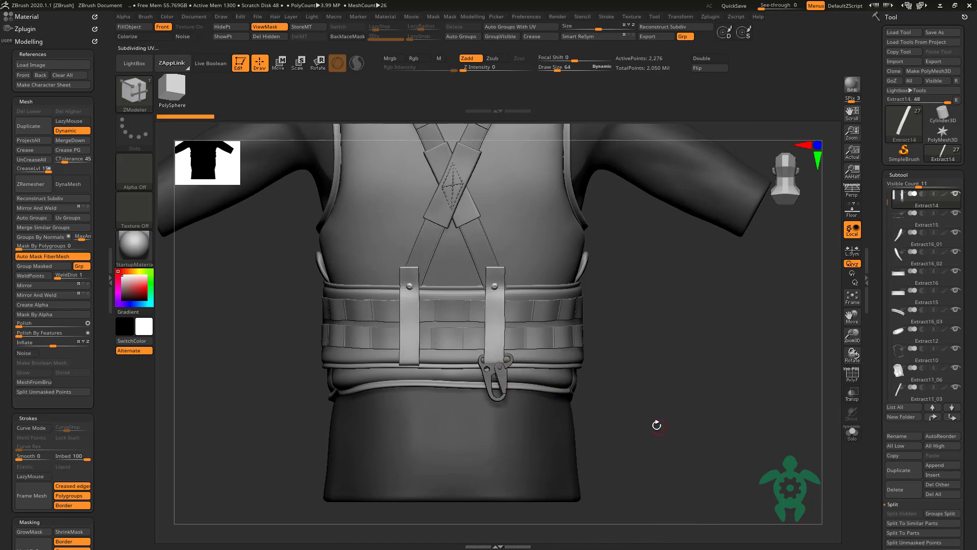
Step: Solo the back straps and turn off their dynamic subdivision
left_click(852, 374)
key("f")
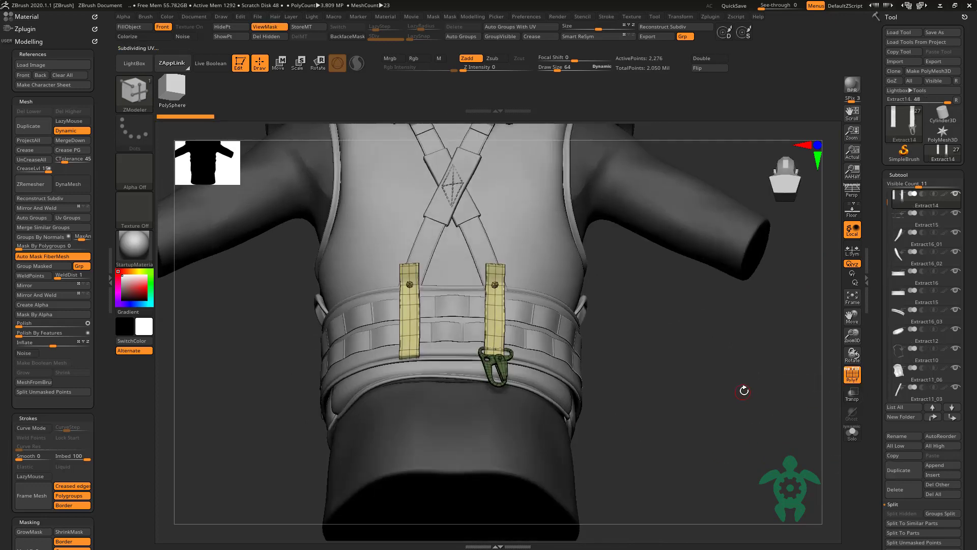
left_click(852, 434)
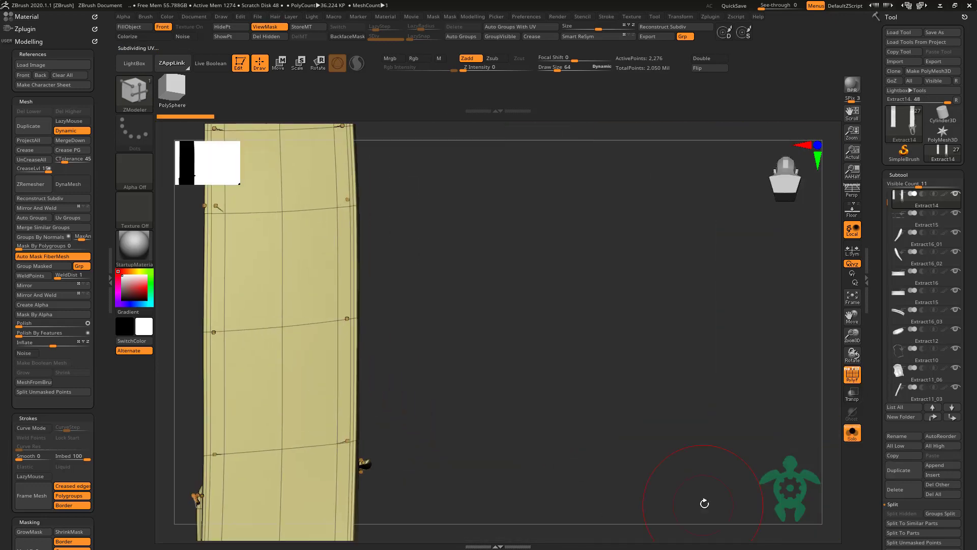
mouse_move(703, 529)
left_mouse_down()
mouse_move(480, 338)
mouse_move(436, 264)
mouse_move(506, 323)
left_mouse_up()
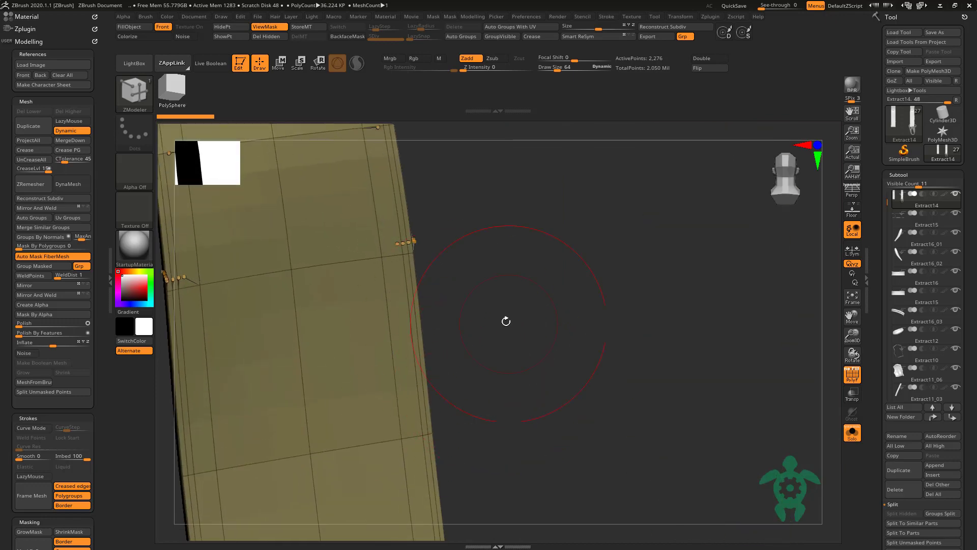
key("shift+d")
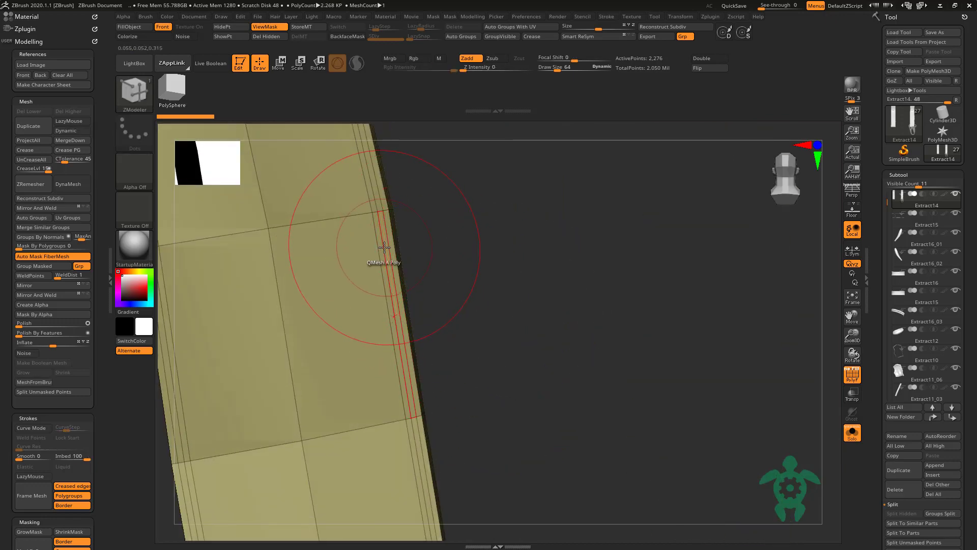
left_click(385, 248)
mouse_move(371, 262)
left_mouse_down()
mouse_move(338, 290)
mouse_move(578, 331)
left_mouse_up()
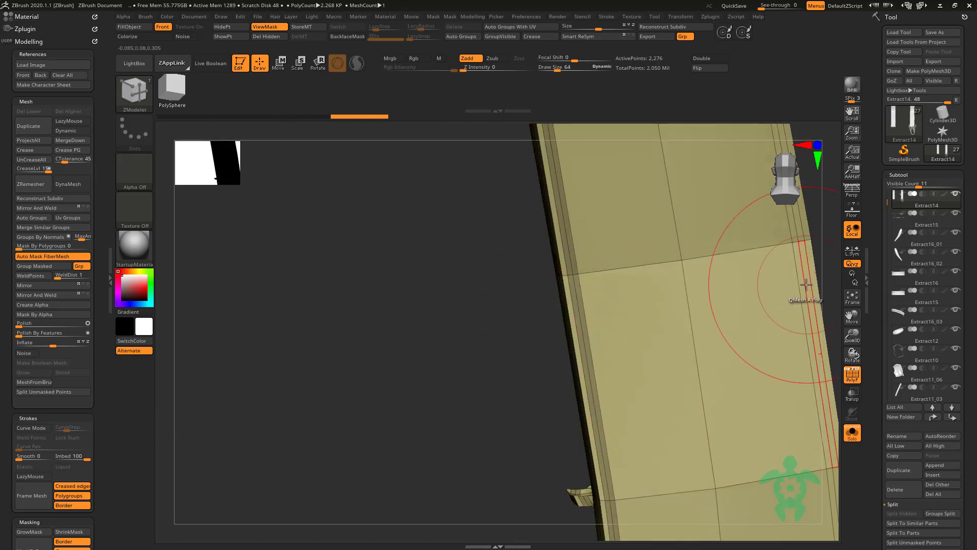
left_click_drag(400, 359, 646, 415)
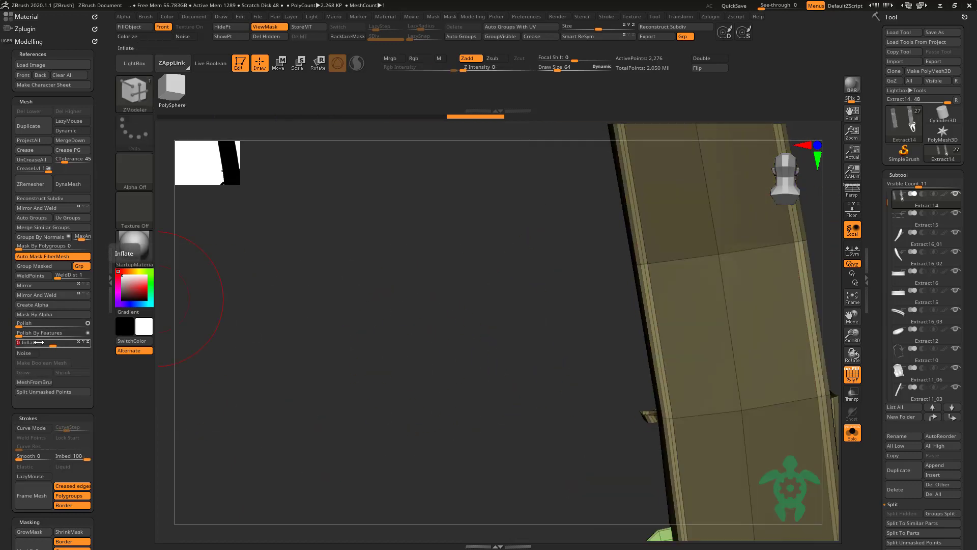
mouse_move(375, 332)
left_mouse_down()
mouse_move(567, 386)
mouse_move(469, 339)
left_mouse_up()
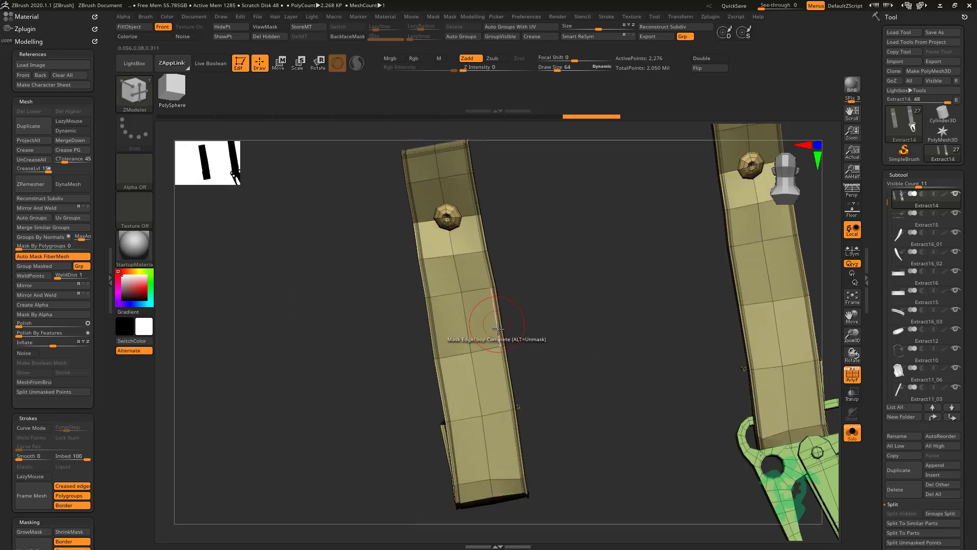
Step: Insert a single edge loop across the left back strap with ZModeler
key("space")
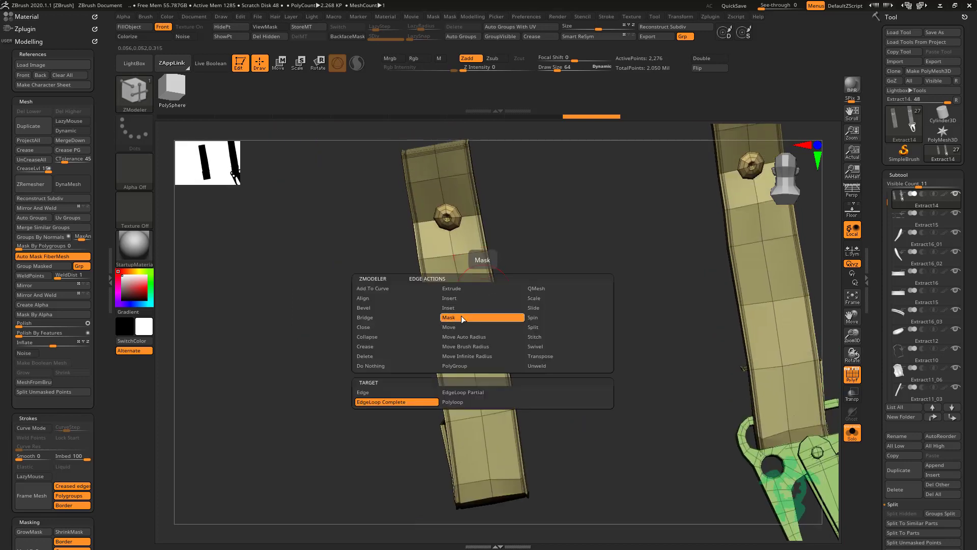
left_click(460, 298)
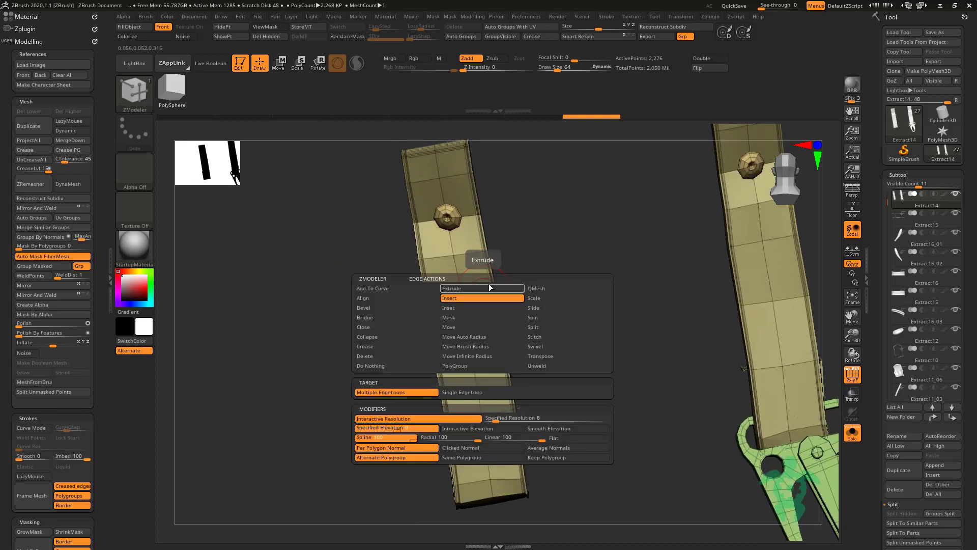
left_click(445, 391)
left_click(483, 289)
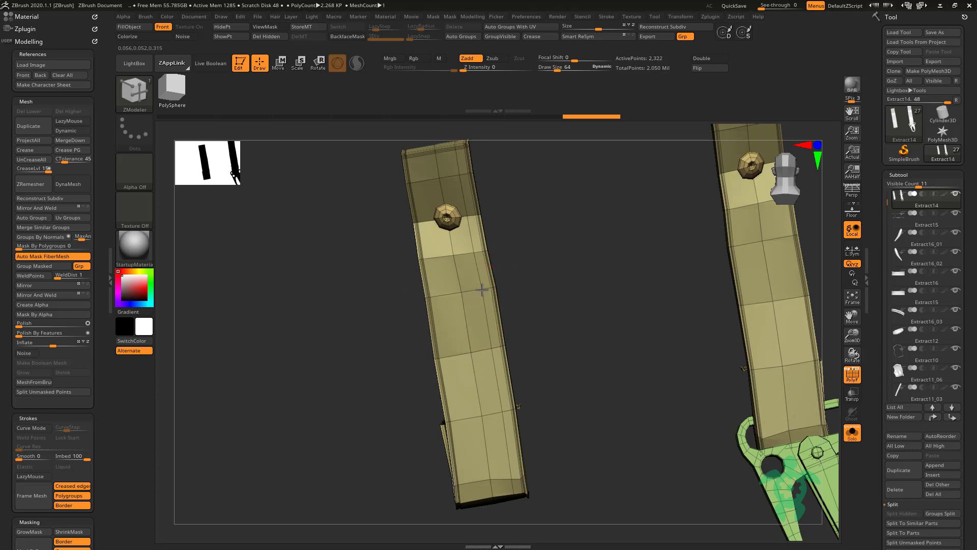
key("ctrl+z")
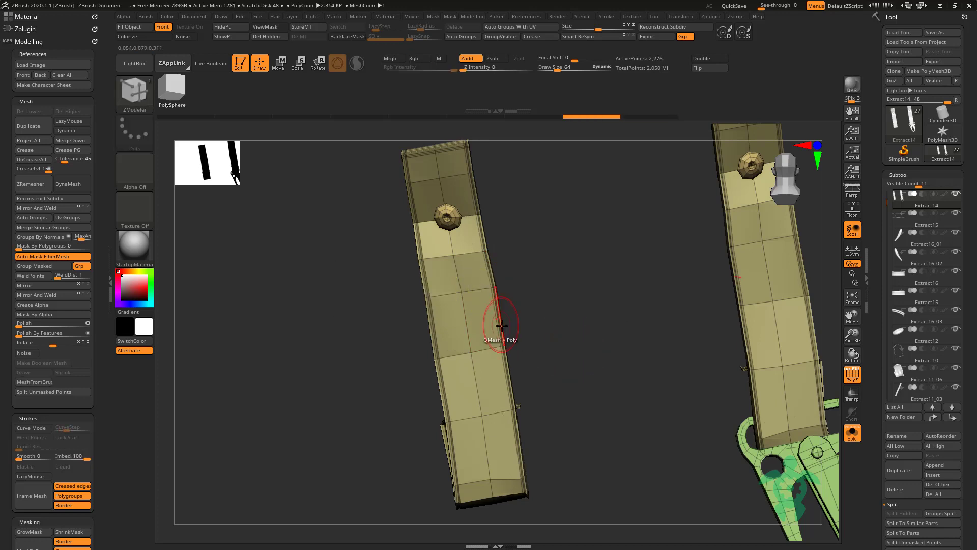
left_click(439, 294)
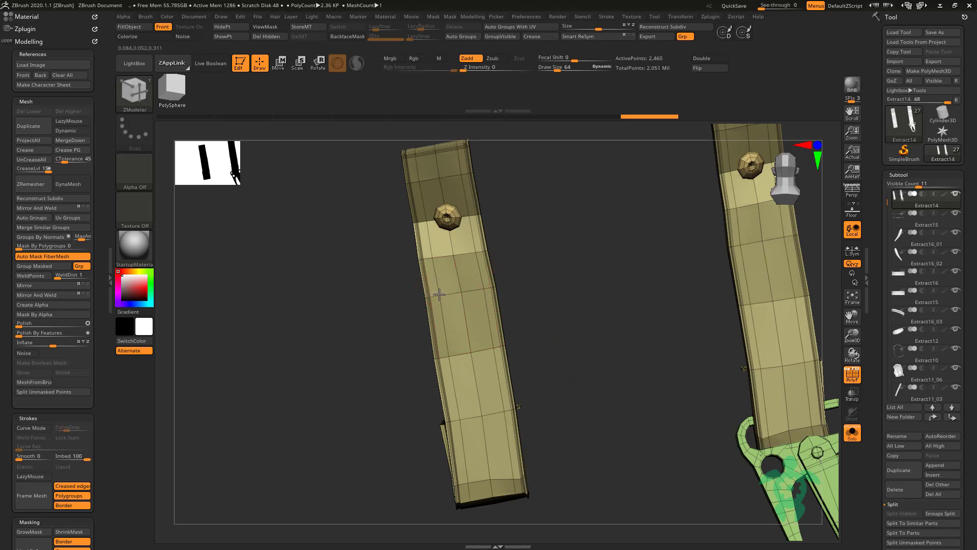
Step: Subdivide the straps to level 5 with Suv smoothing enabled
key("ctrl+d")
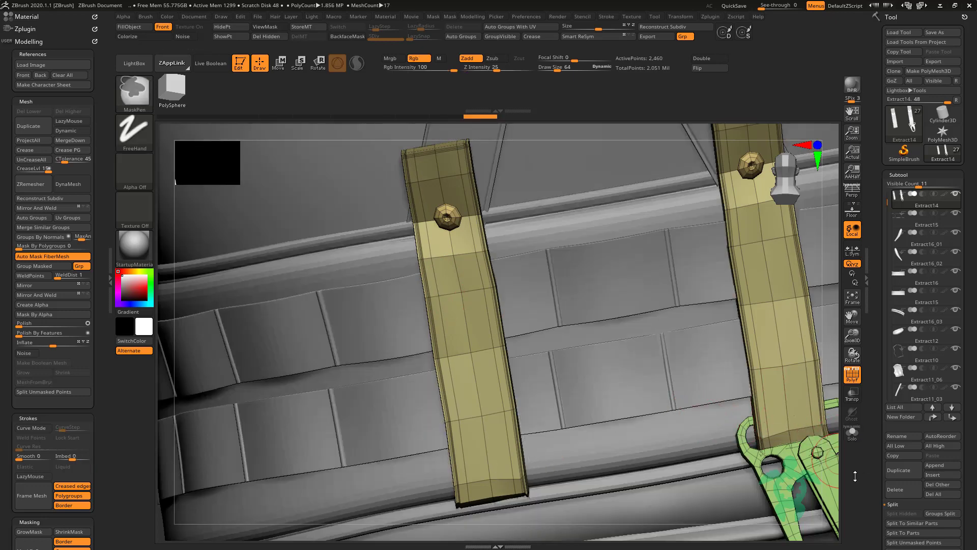
key("ctrl+d")
key("ctrl+d")
left_click(852, 375)
left_click(906, 329)
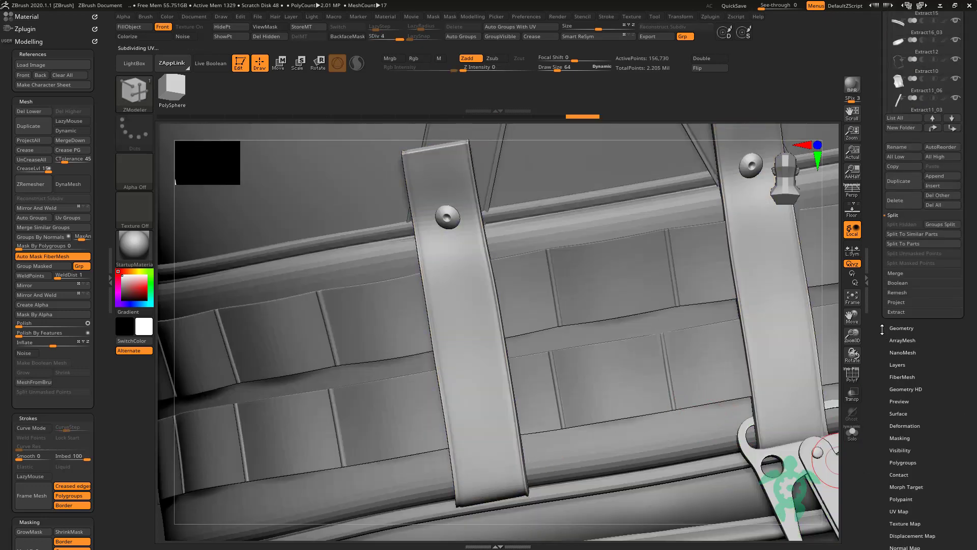
key("ctrl")
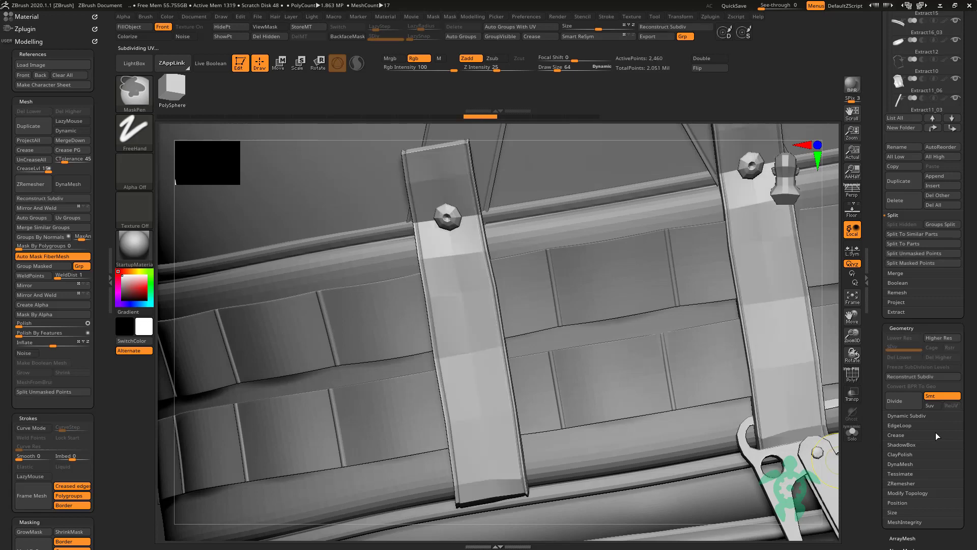
left_click(931, 406)
left_click(897, 405)
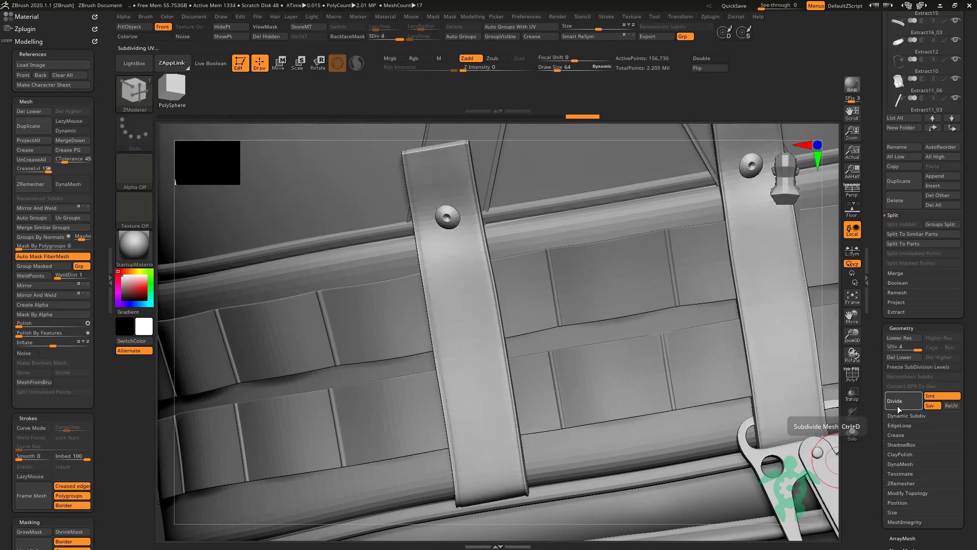
key("f")
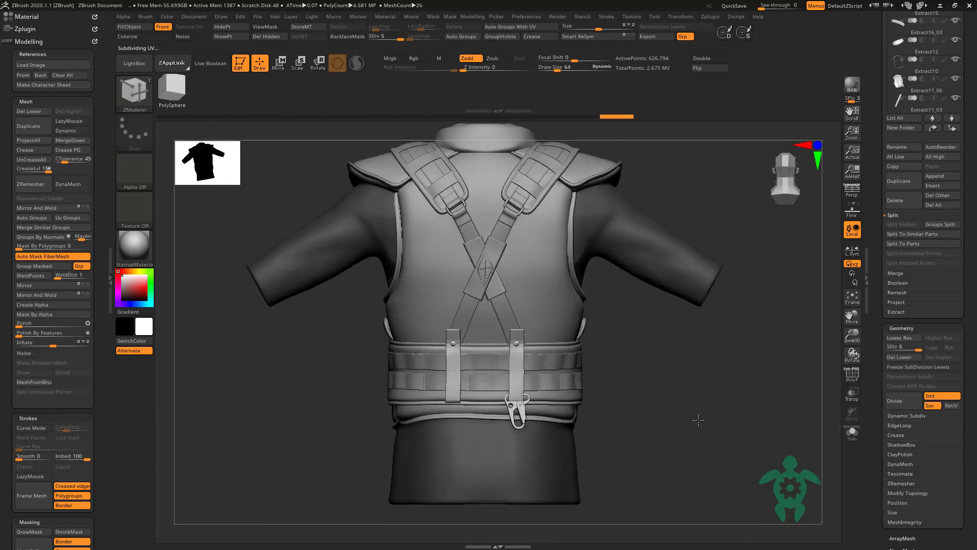
left_click(524, 353, "alt")
left_click(853, 434)
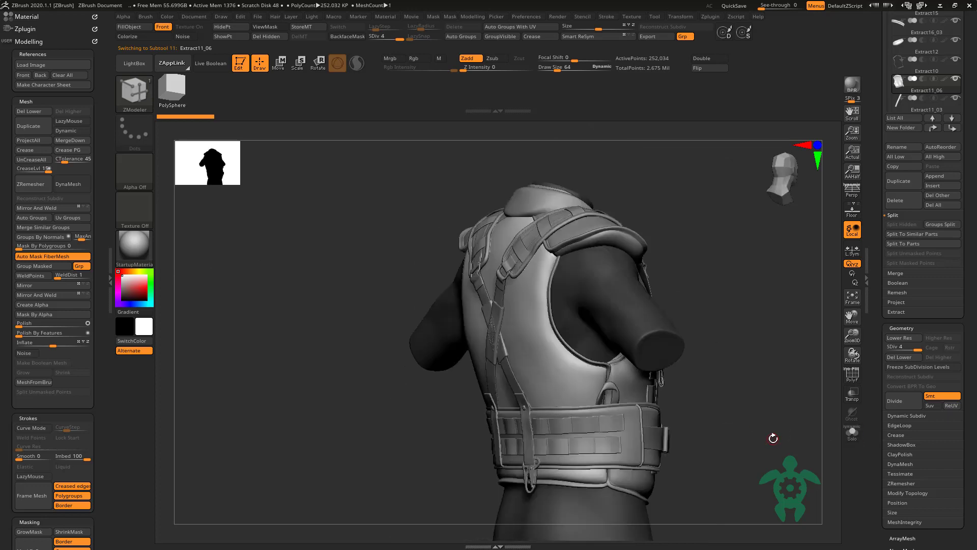
Step: Subdivide front piece Extract12_05 to SDiv 4 with Suv on
left_click_drag(814, 387, 781, 353)
left_click(781, 353, "alt")
left_click(929, 405)
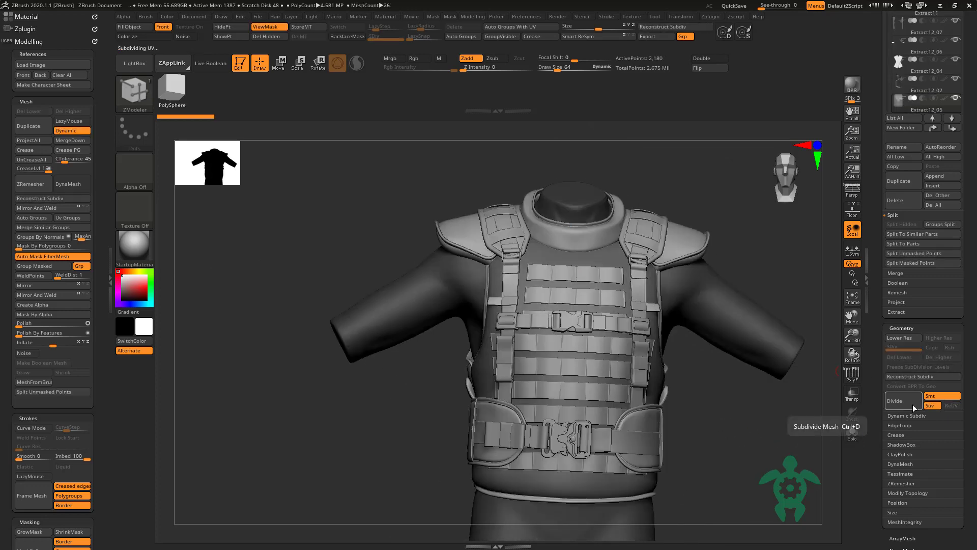
left_click(912, 404)
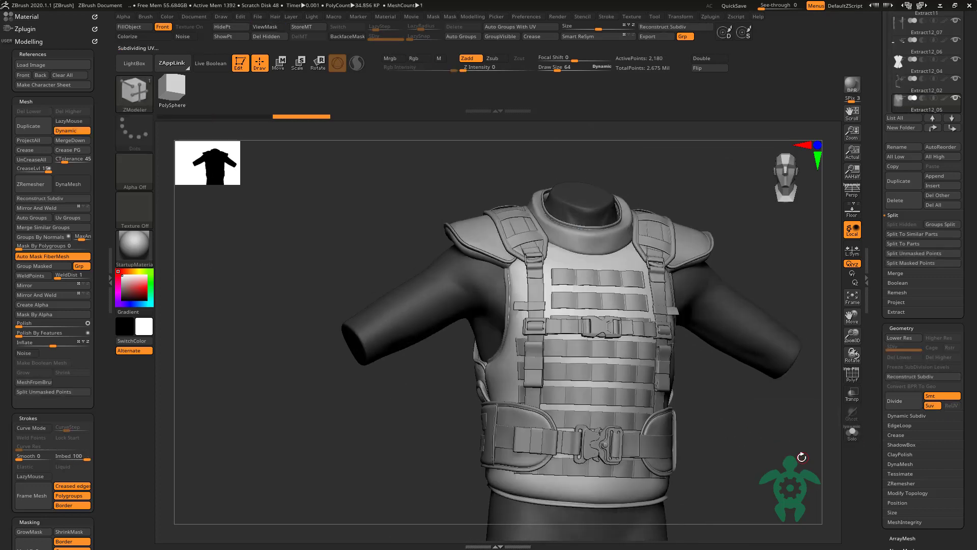
left_click(890, 402)
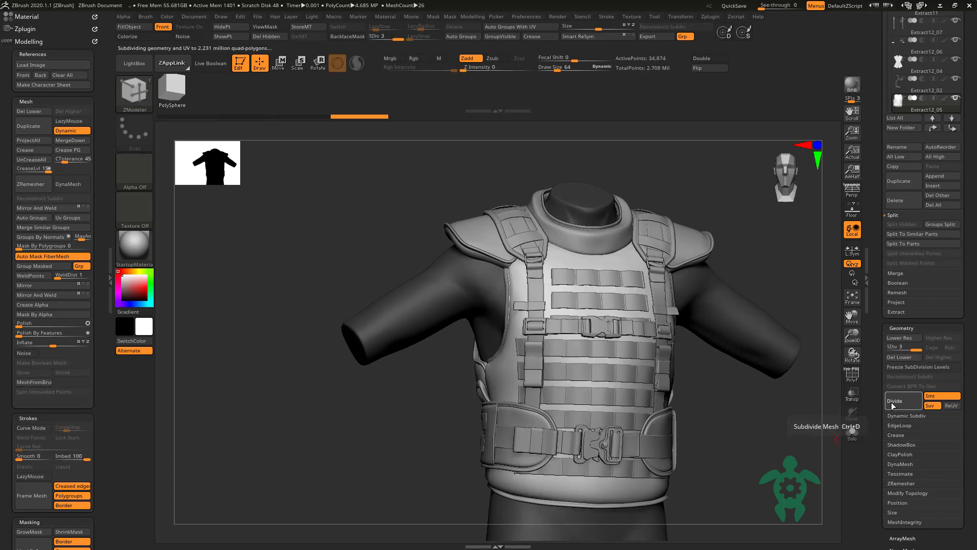
Step: Select the Standard brush and zoom in on the chest for sculpting
key("b")
key("t")
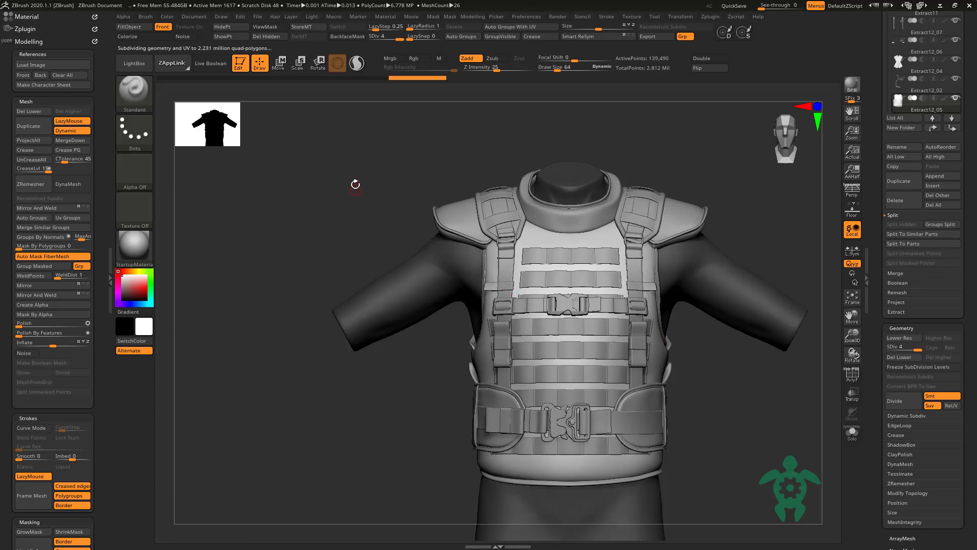
right_click_drag(297, 199, 552, 262, "alt")
key("space")
right_click_drag(471, 222, 563, 339)
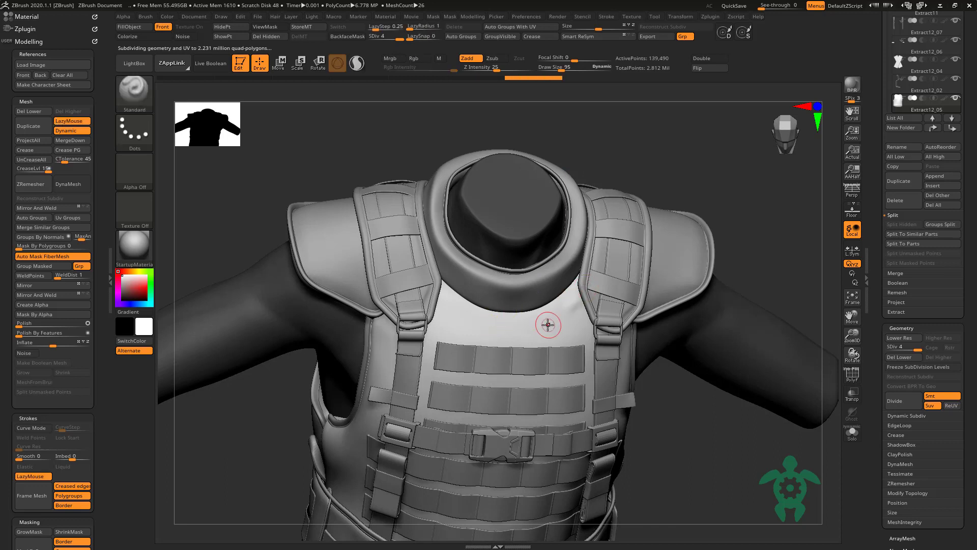
left_click(851, 430)
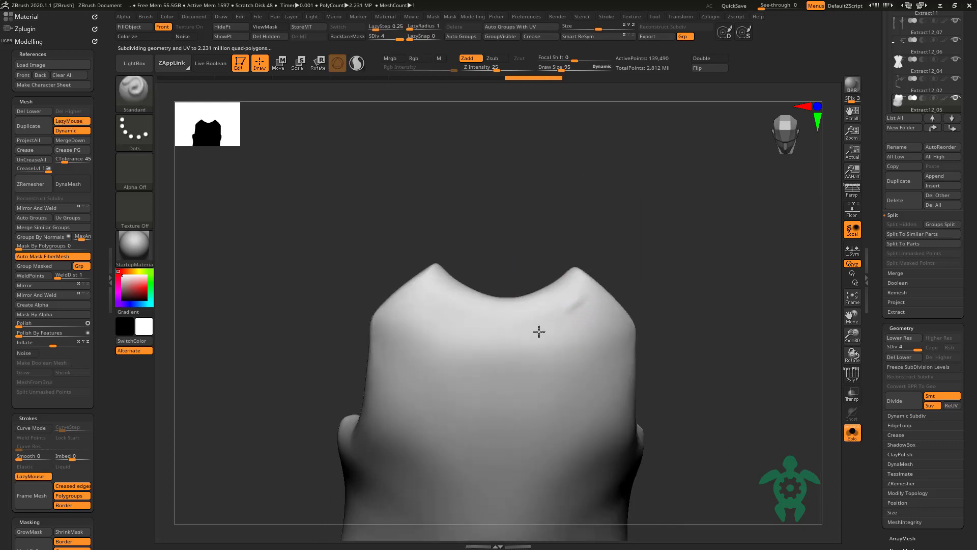
Step: Sculpt faint wrinkle folds across the shirt chest and select the Extract12_05 piece
left_click(923, 416)
left_click(852, 432)
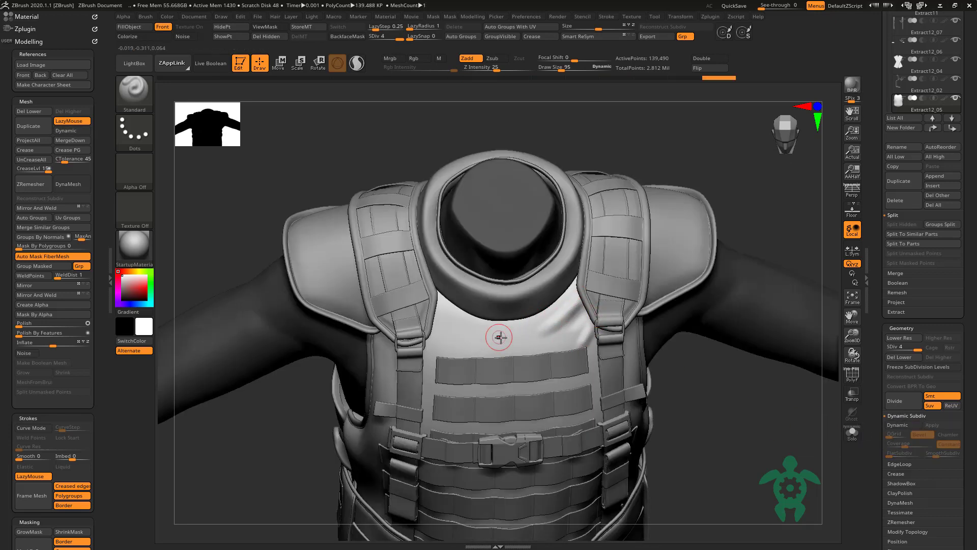
left_click_drag(563, 312, 447, 310)
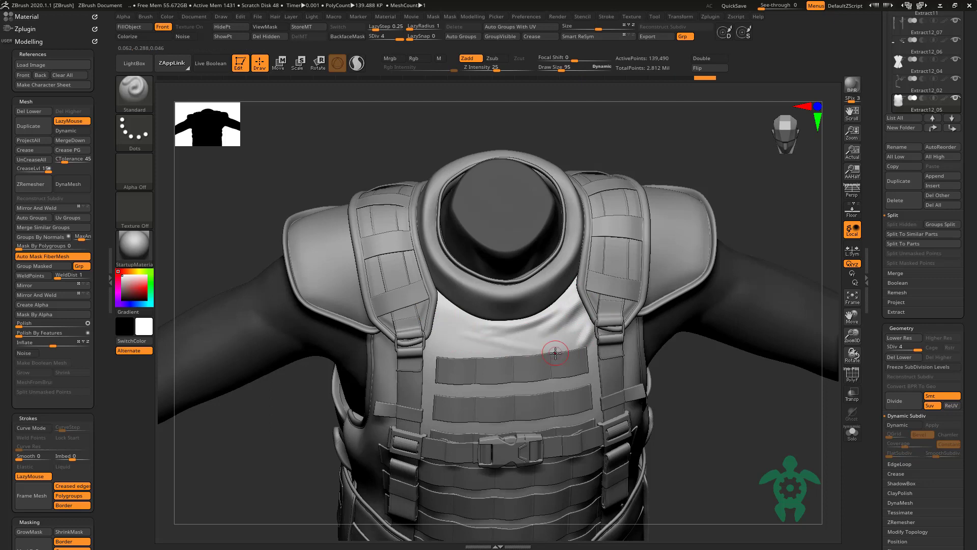
left_click_drag(556, 353, 459, 334)
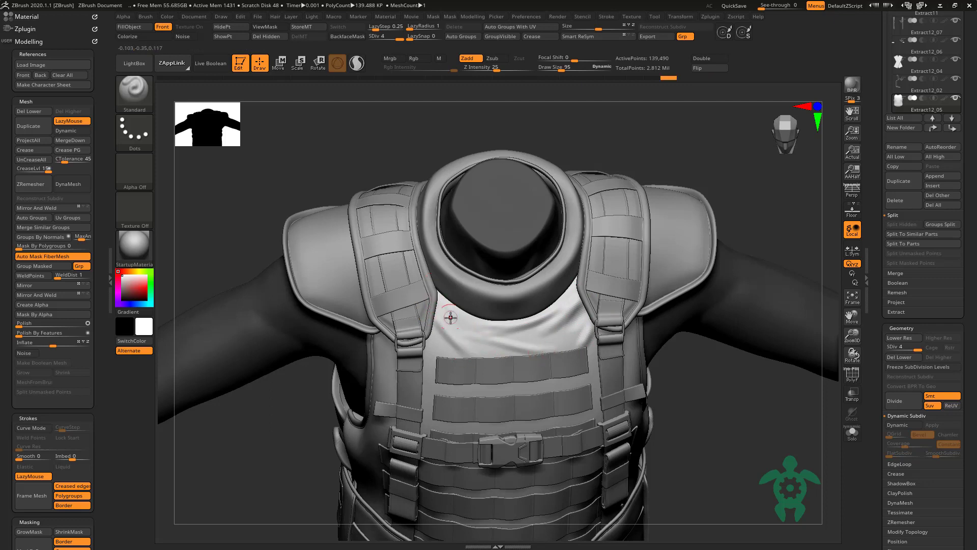
left_click(446, 328, "alt")
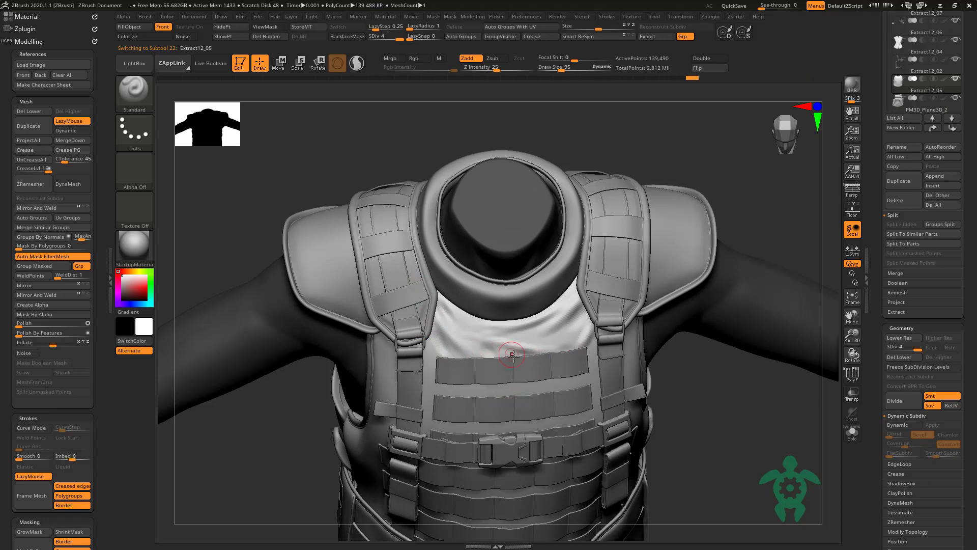
Step: Lightly smooth the chest, shrink the brush to size 90, and sculpt a short chest-panel wrinkle
right_click_drag(512, 355, 545, 287)
key("space")
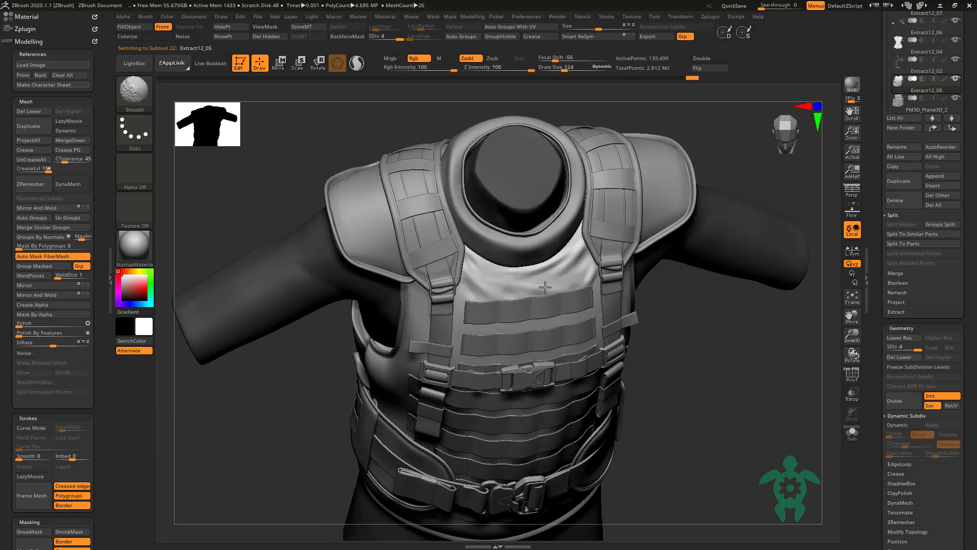
left_click_drag(584, 279, 534, 295, "shift")
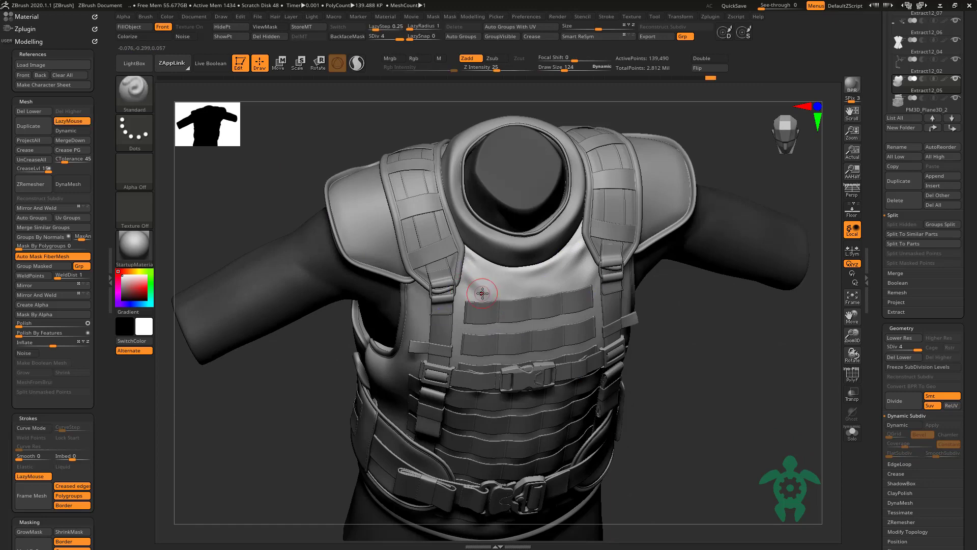
key("space")
left_click_drag(482, 285, 452, 253)
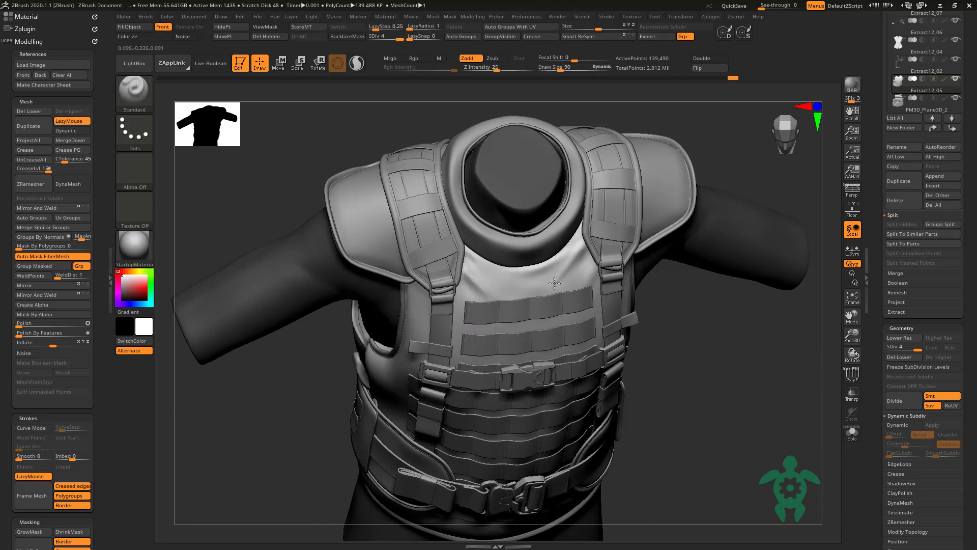
right_click_drag(529, 308, 570, 237)
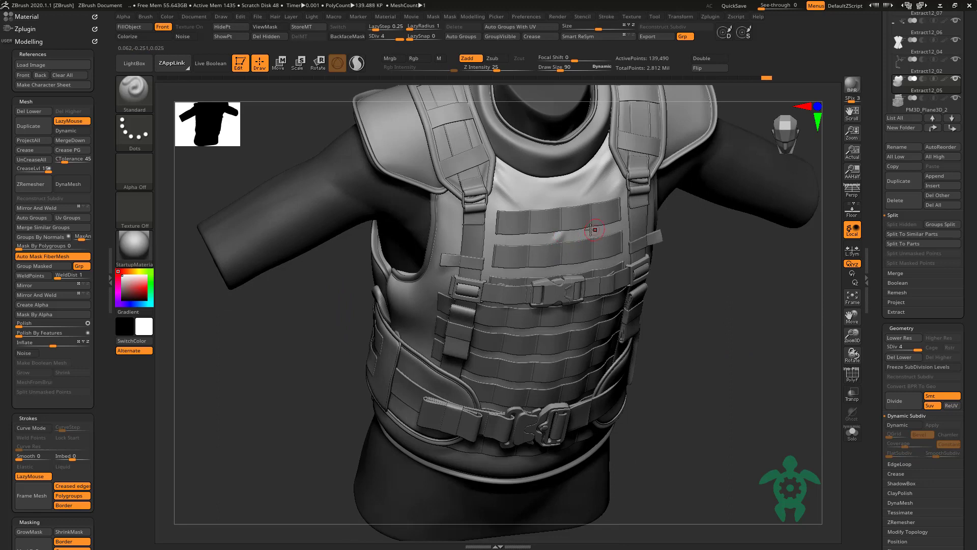
mouse_move(571, 235)
left_mouse_down()
mouse_move(579, 234)
mouse_move(498, 235)
left_mouse_up()
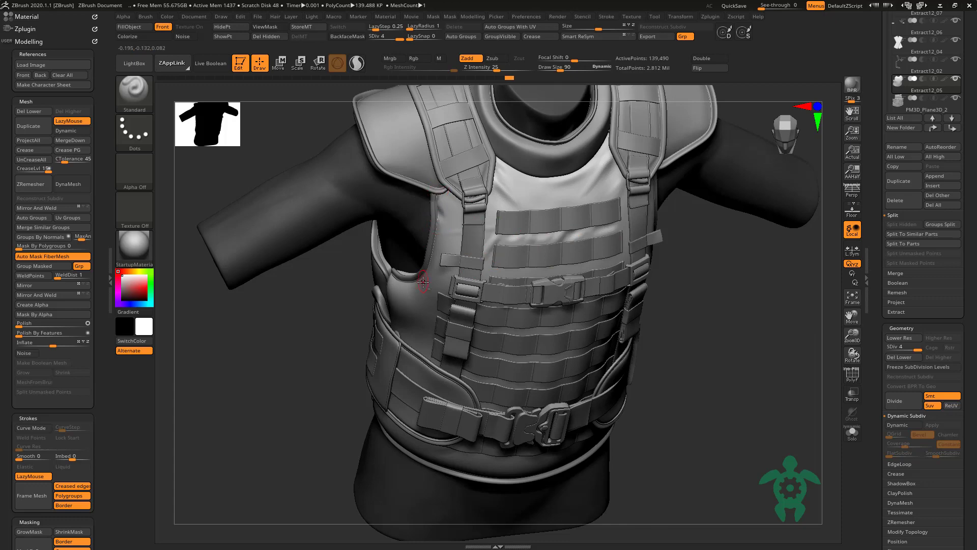
right_click_drag(423, 283, 435, 286)
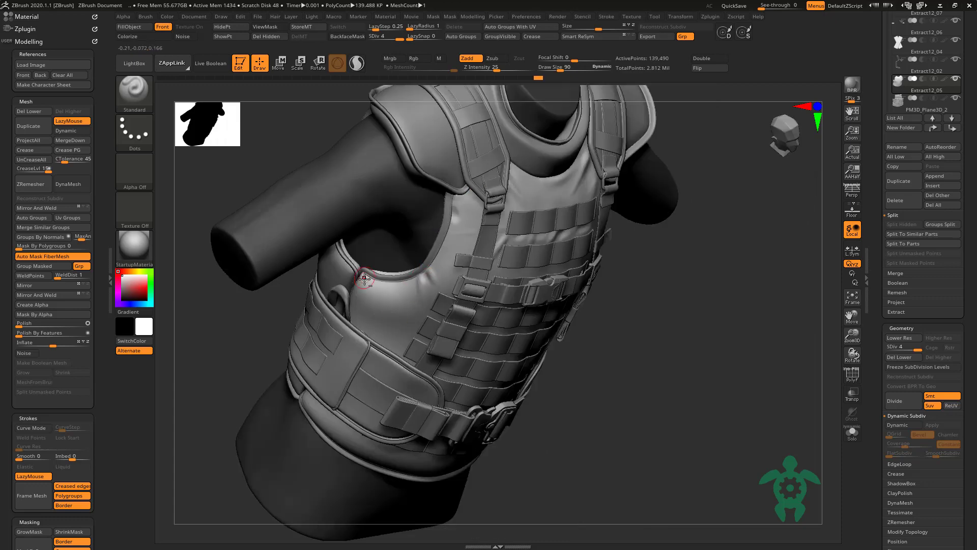
Step: On Extract12_05, sculpt wrinkles below the vest's armhole and soften them with Smooth
left_click(375, 282, "alt")
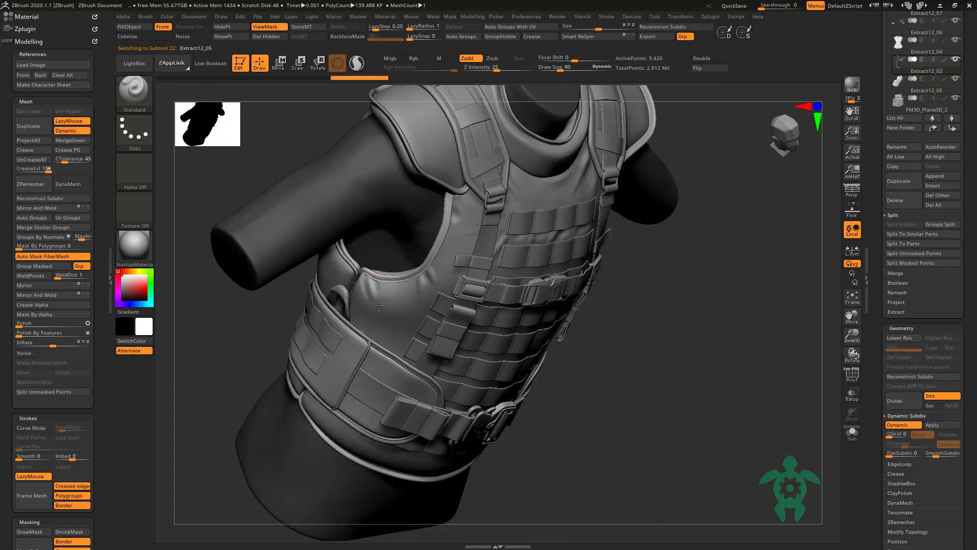
key("shift")
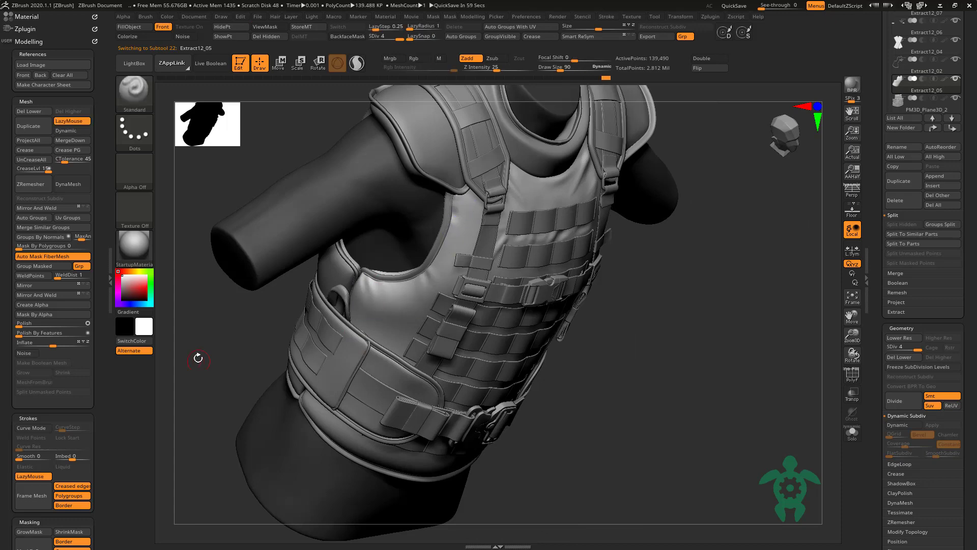
right_click_drag(196, 355, 277, 386, "shift")
right_click_drag(558, 248, 679, 355)
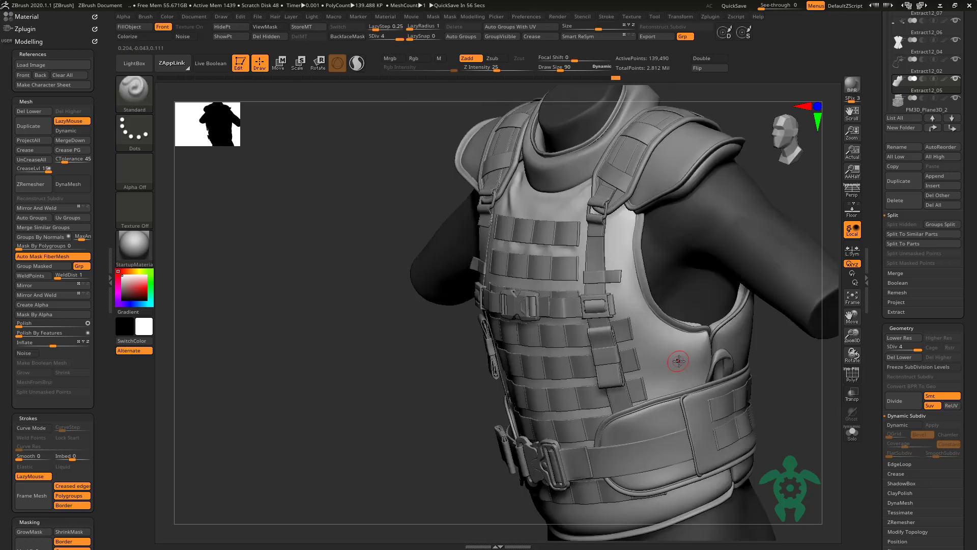
left_click_drag(705, 332, 691, 366)
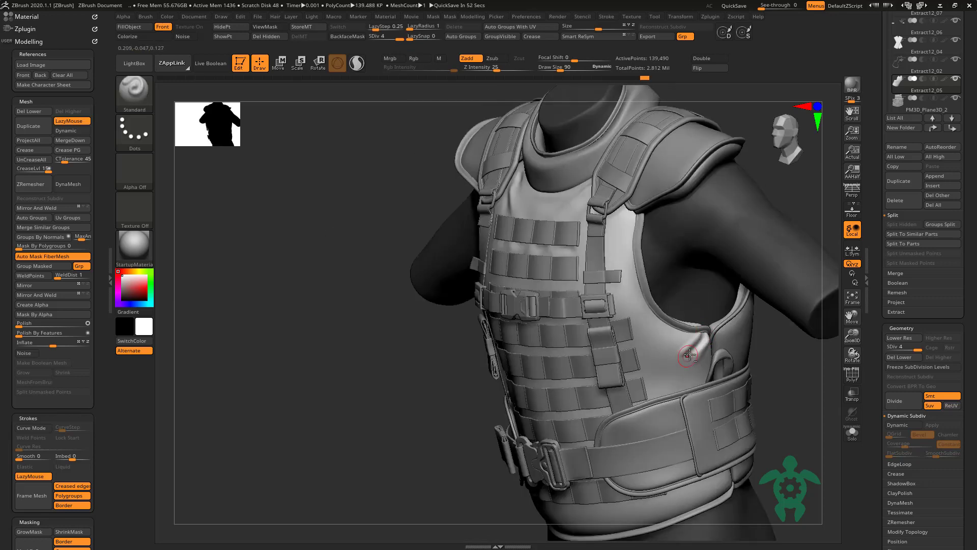
key("shift")
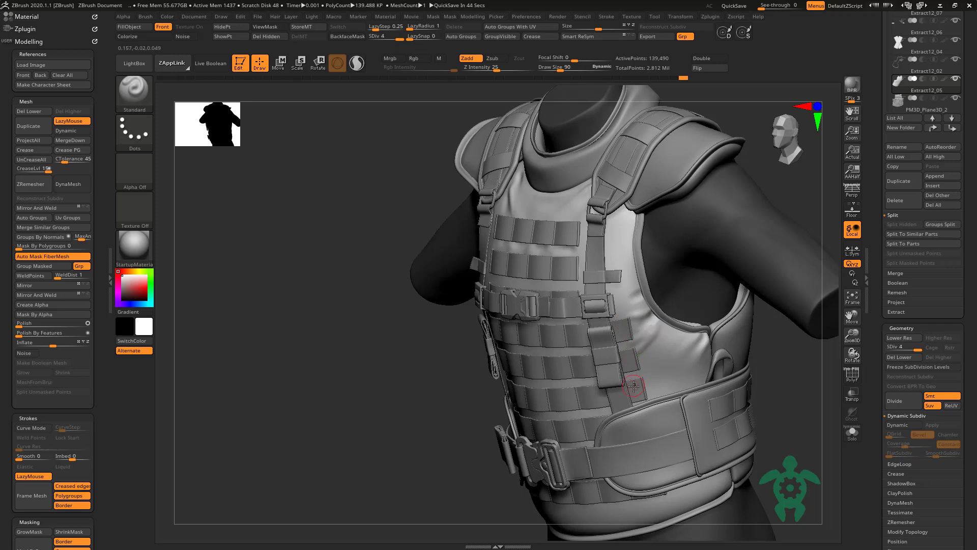
key("shift")
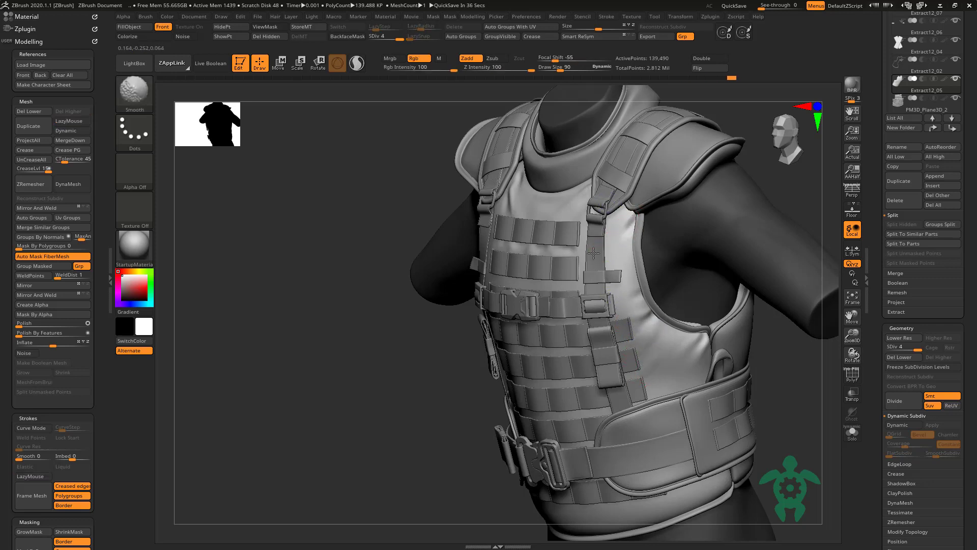
Step: Smooth the fabric along the vest's lower edge on its left side
left_click_drag(376, 281, 530, 262, "shift")
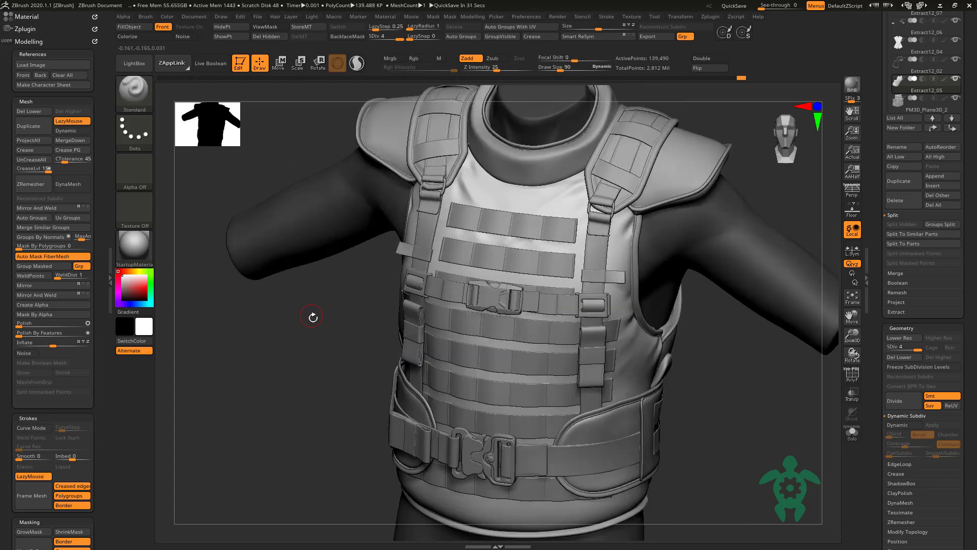
left_click_drag(312, 316, 549, 223)
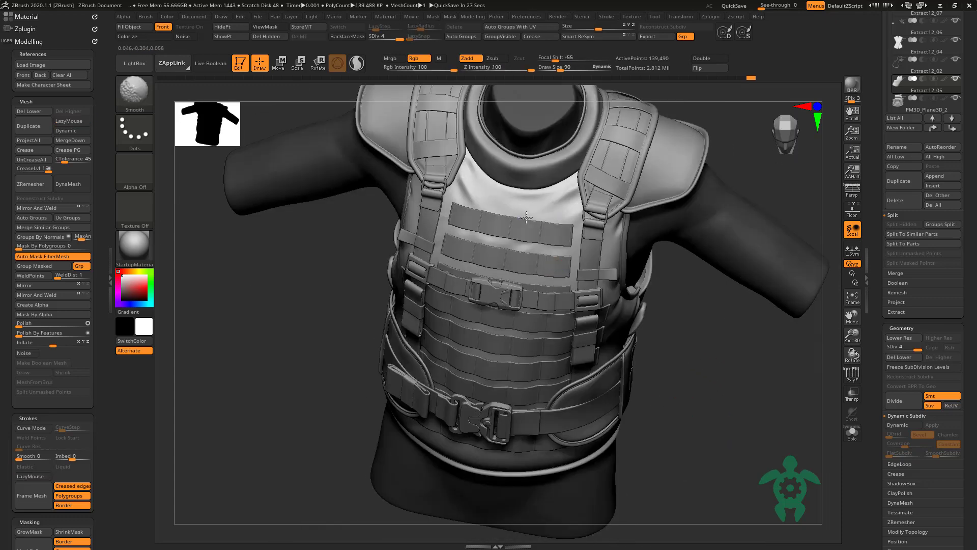
mouse_move(687, 386)
left_mouse_down()
mouse_move(737, 346)
mouse_move(663, 388)
left_mouse_up()
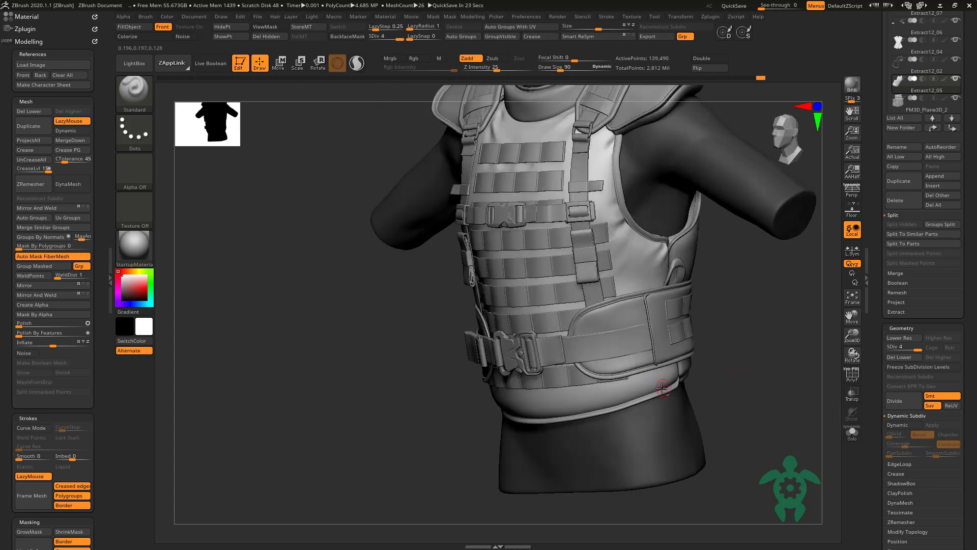
mouse_move(435, 395)
left_mouse_down()
mouse_move(518, 383)
mouse_move(602, 406)
mouse_move(715, 379)
left_mouse_up()
left_click_drag(614, 395, 716, 382, "shift")
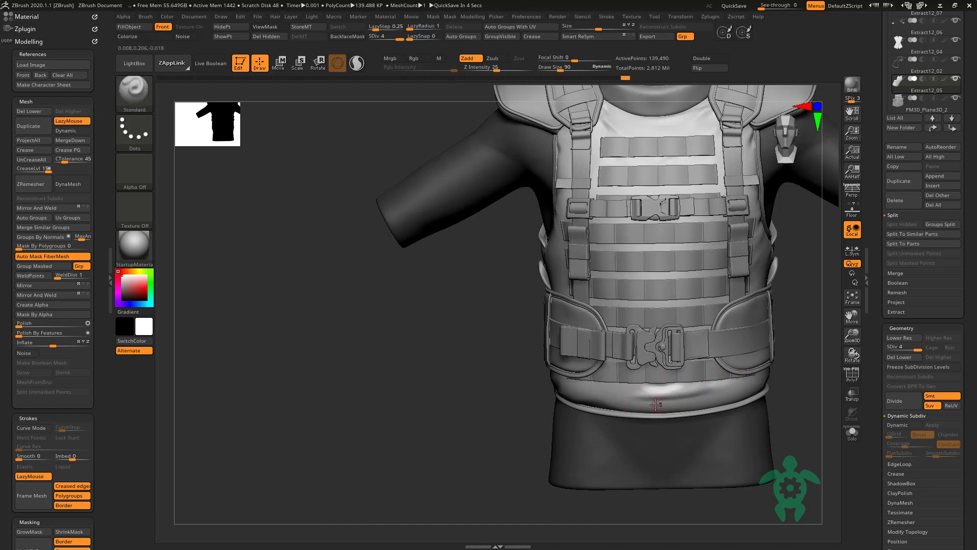
Step: Smooth the lower band near the hem across the vest's front, right side and back
left_click_drag(744, 389, 697, 413)
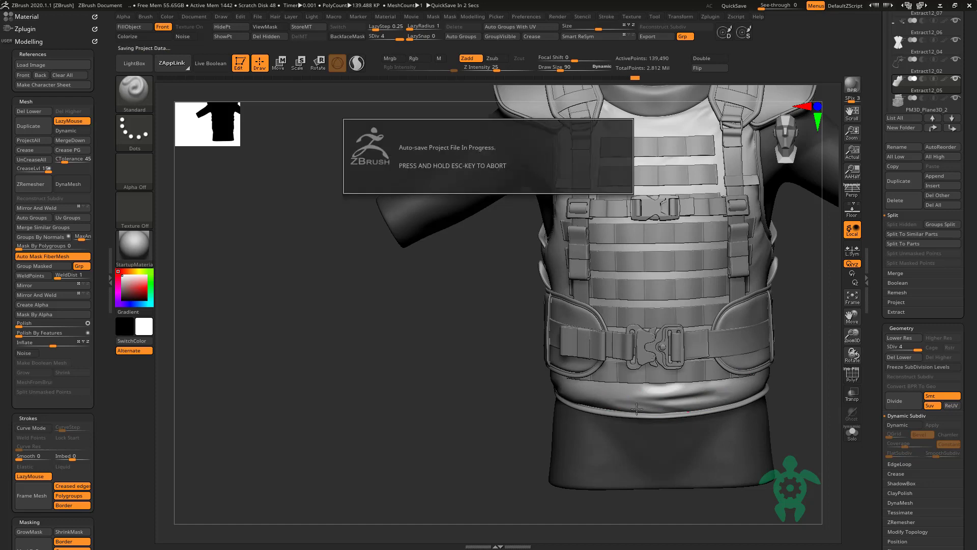
left_click_drag(633, 407, 700, 408, "shift")
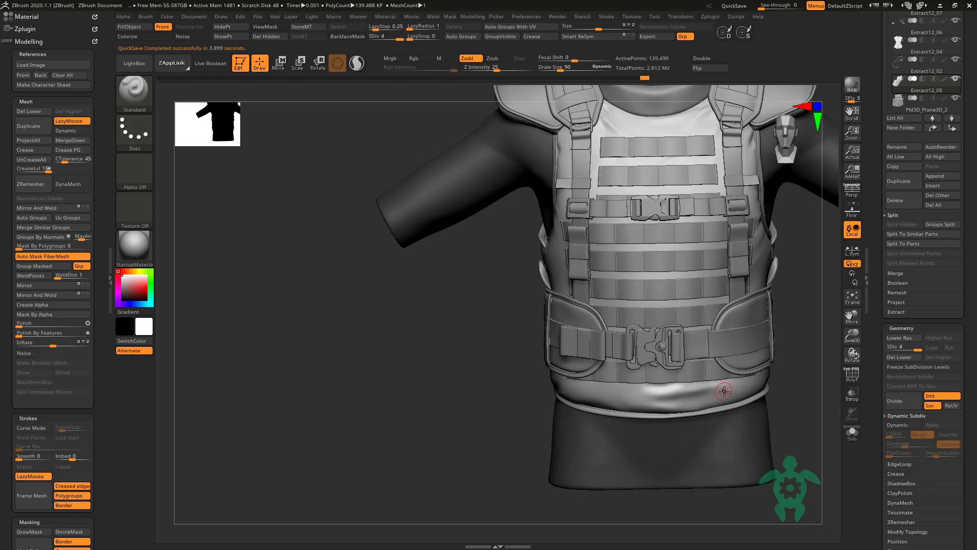
mouse_move(534, 406)
left_mouse_down()
mouse_move(679, 379)
mouse_move(640, 379)
left_mouse_up()
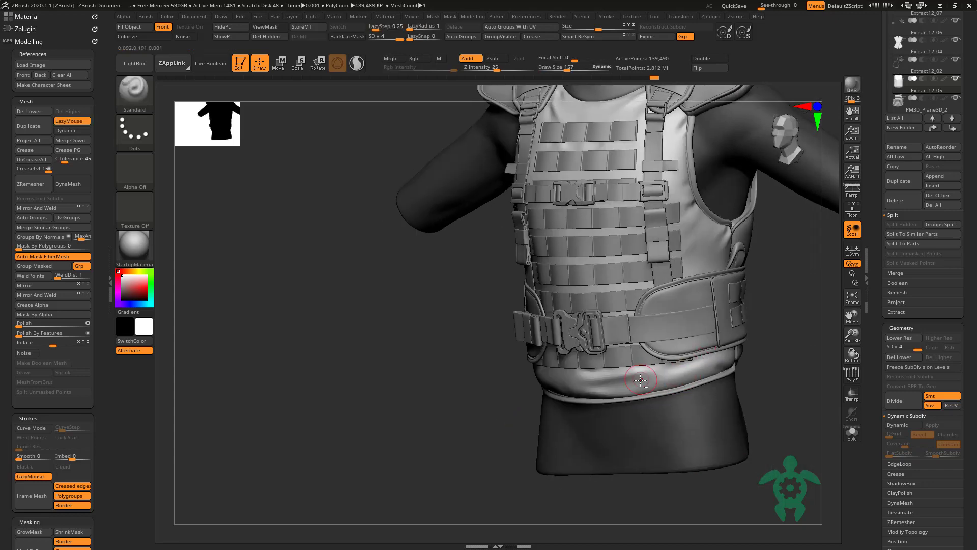
left_click_drag(727, 348, 709, 359, "shift")
right_click_drag(633, 376, 646, 376)
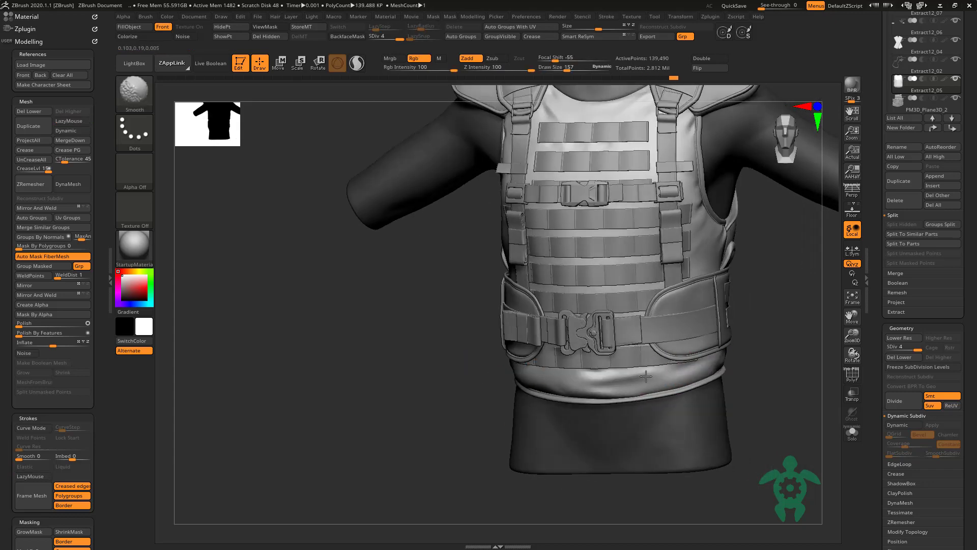
right_click_drag(506, 364, 579, 375)
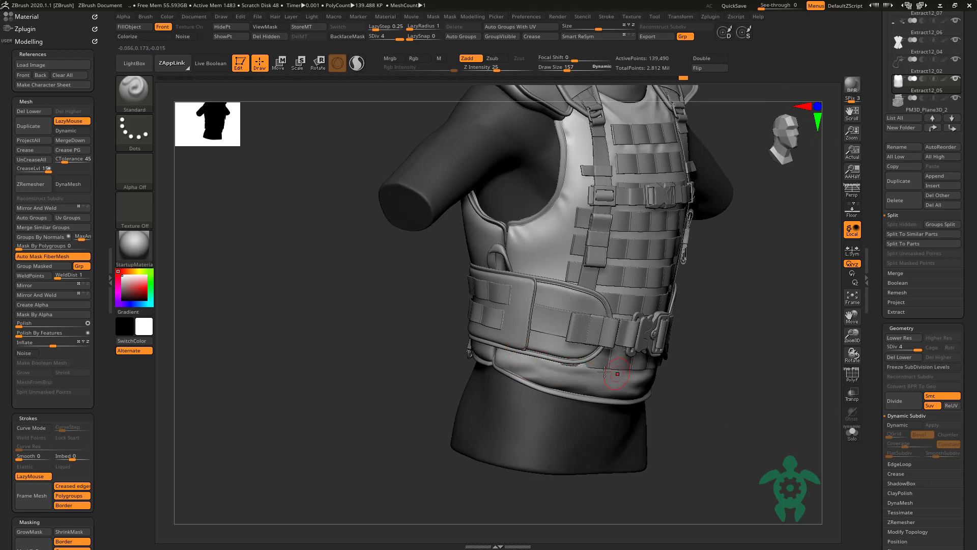
left_click_drag(602, 363, 578, 368, "shift")
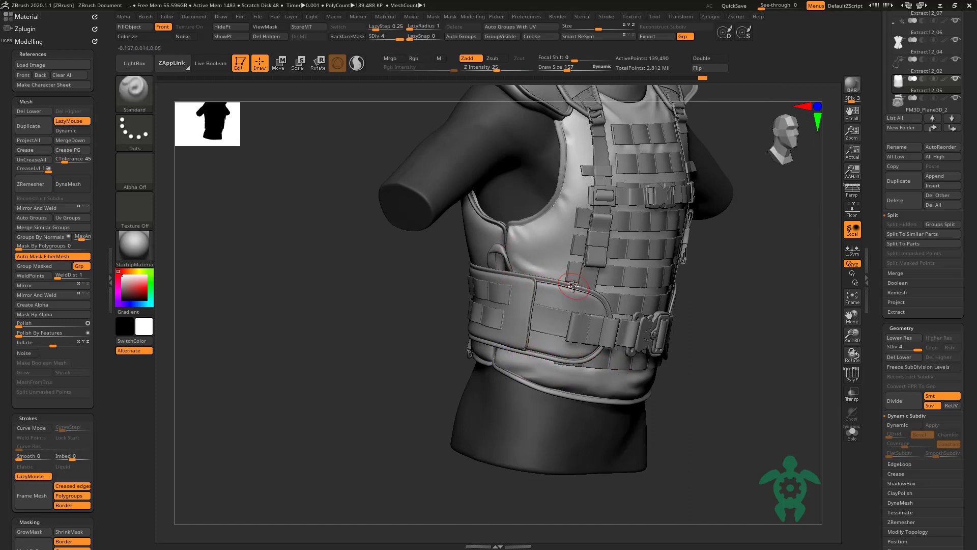
mouse_move(535, 275)
right_mouse_down()
mouse_move(448, 299)
mouse_move(543, 340)
right_mouse_up()
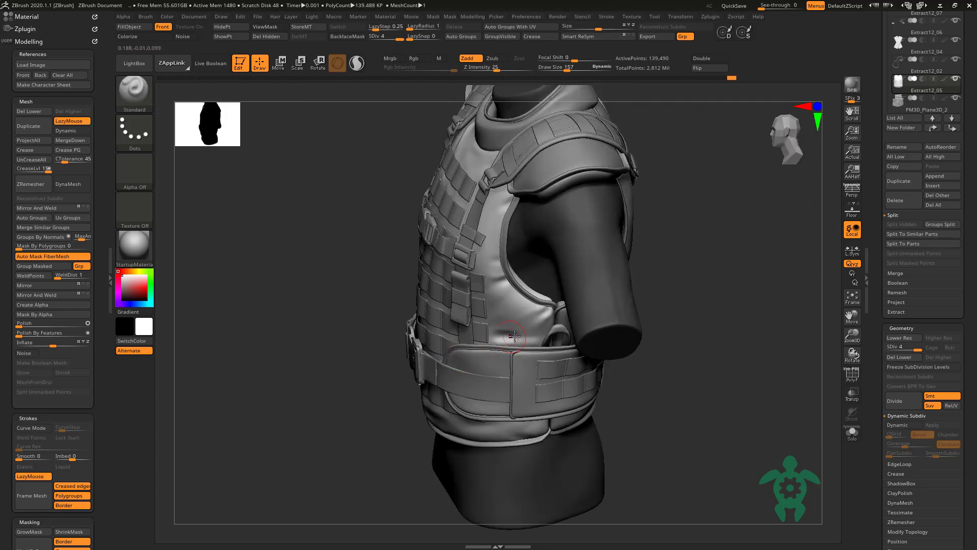
right_click_drag(514, 336, 219, 349)
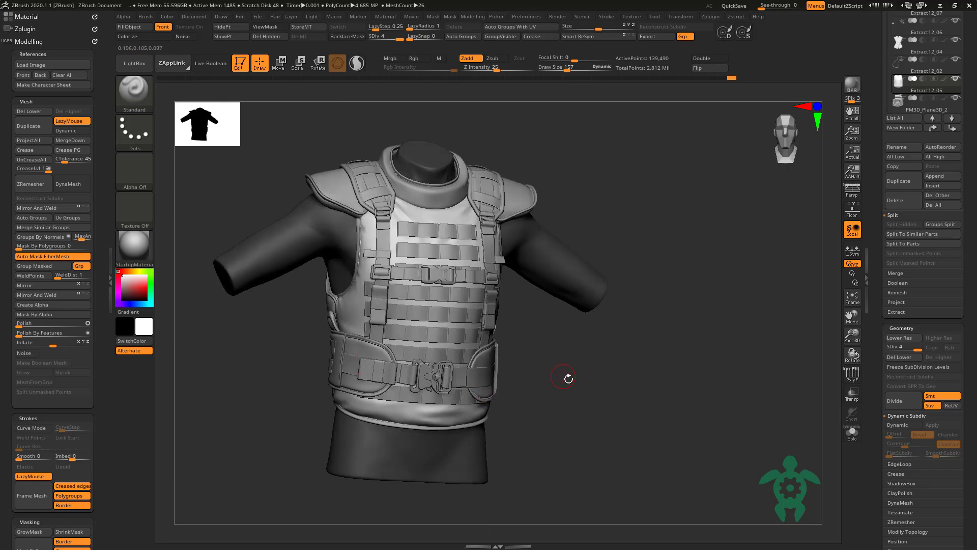
mouse_move(569, 378)
right_mouse_down()
mouse_move(610, 398)
mouse_move(602, 368)
right_mouse_up()
Step: Apply Mask By Cavity at intensity about 67.7 and turn off ViewMask shading
left_click_drag(867, 493, 881, 351)
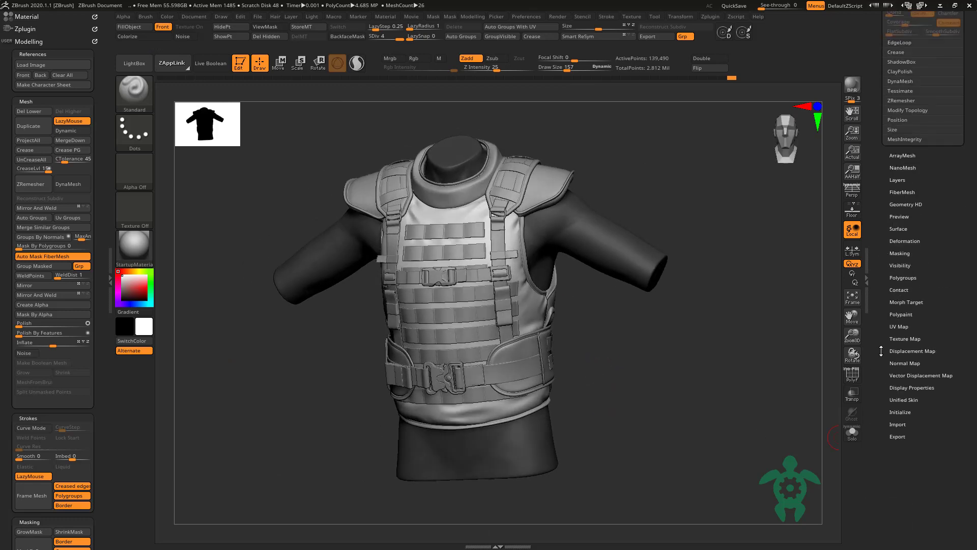
left_click(897, 253)
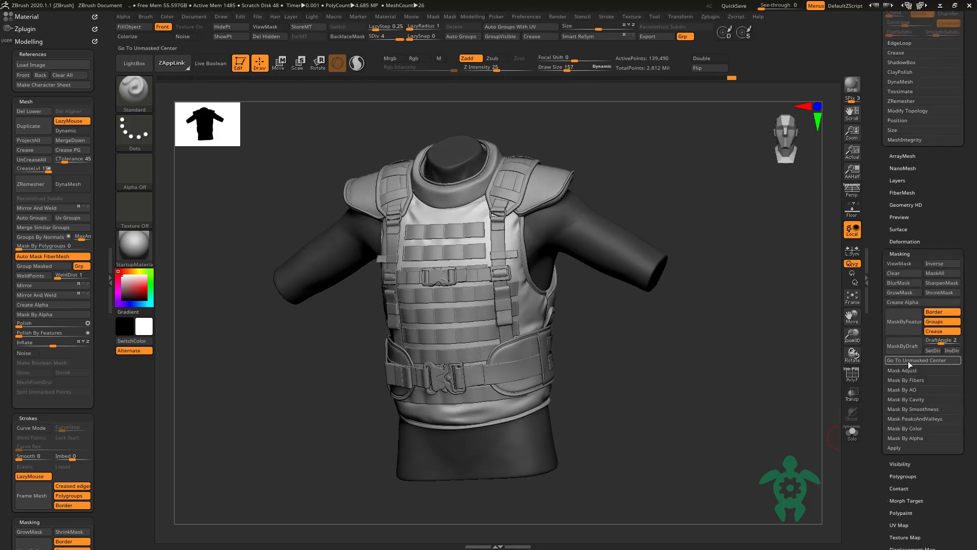
left_click(903, 400)
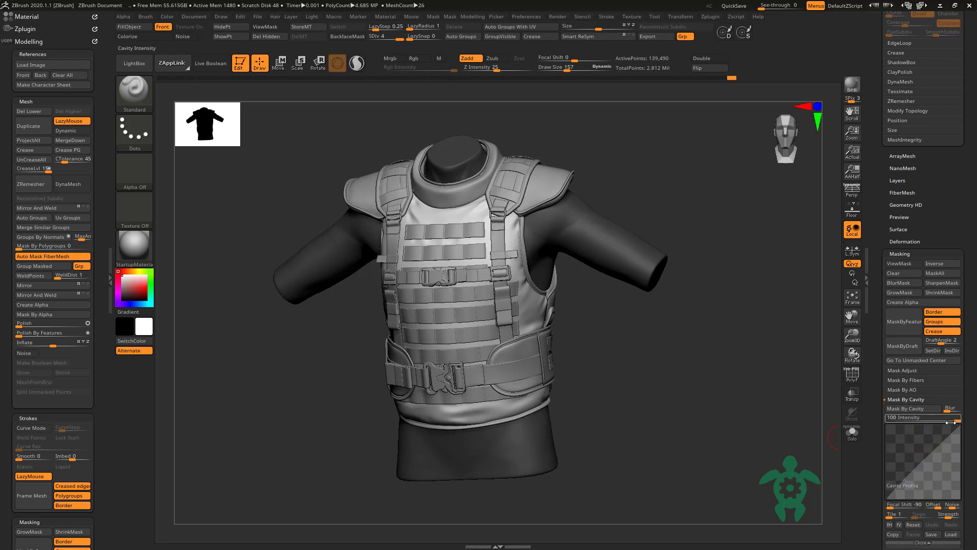
left_click(913, 409)
left_click_drag(815, 428, 664, 403)
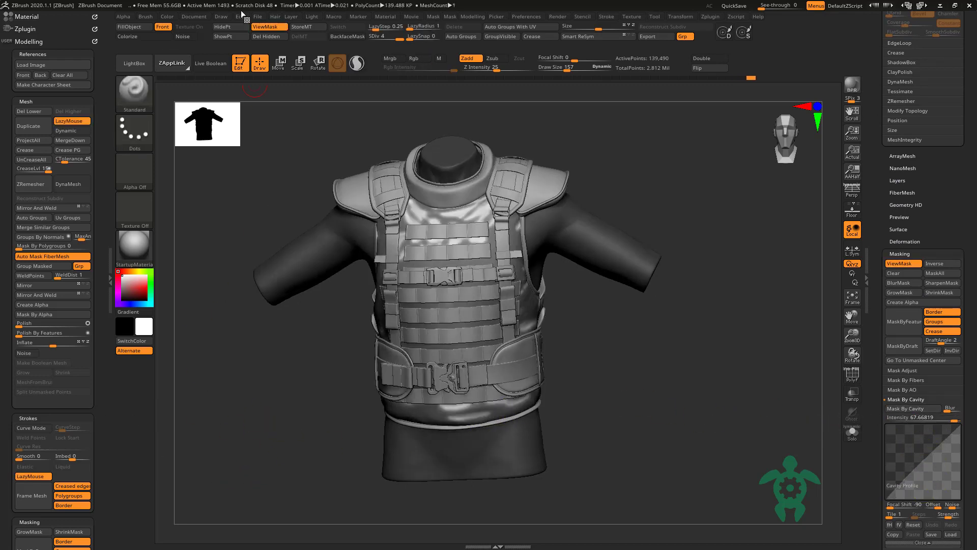
left_click(264, 27)
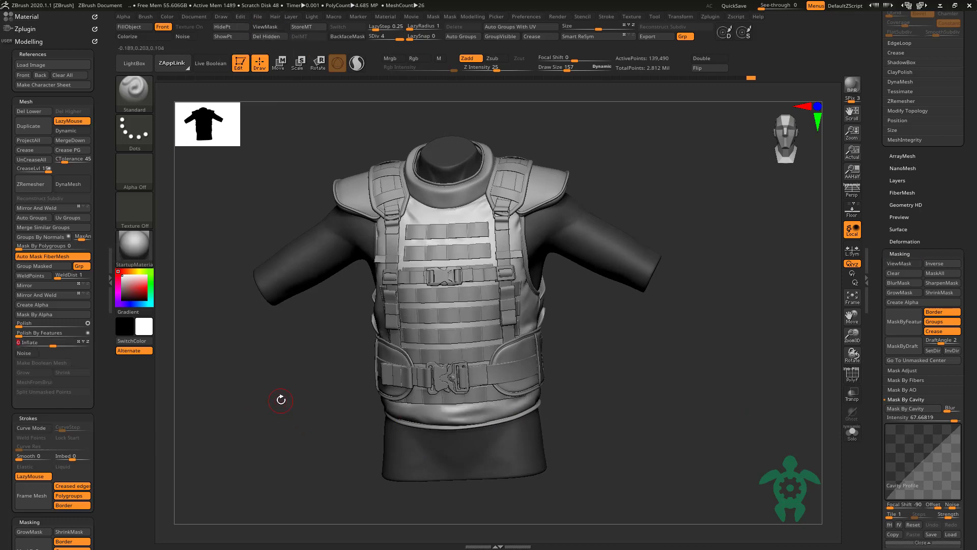
mouse_move(279, 399)
left_mouse_down()
mouse_move(251, 416)
mouse_move(260, 402)
mouse_move(259, 450)
left_mouse_up()
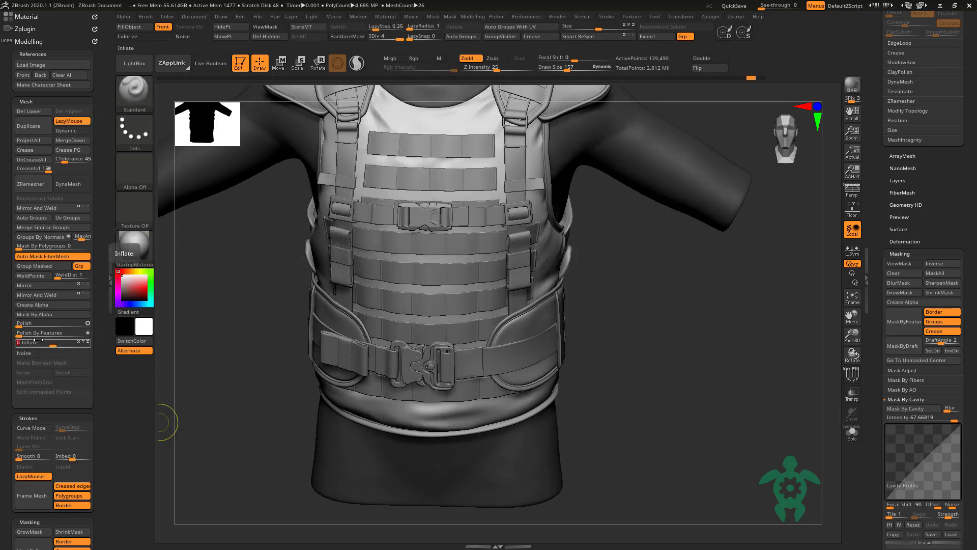
Step: Inspect the shirt in Solo mode, restore all pieces, and bring up the brush library
left_click(852, 432)
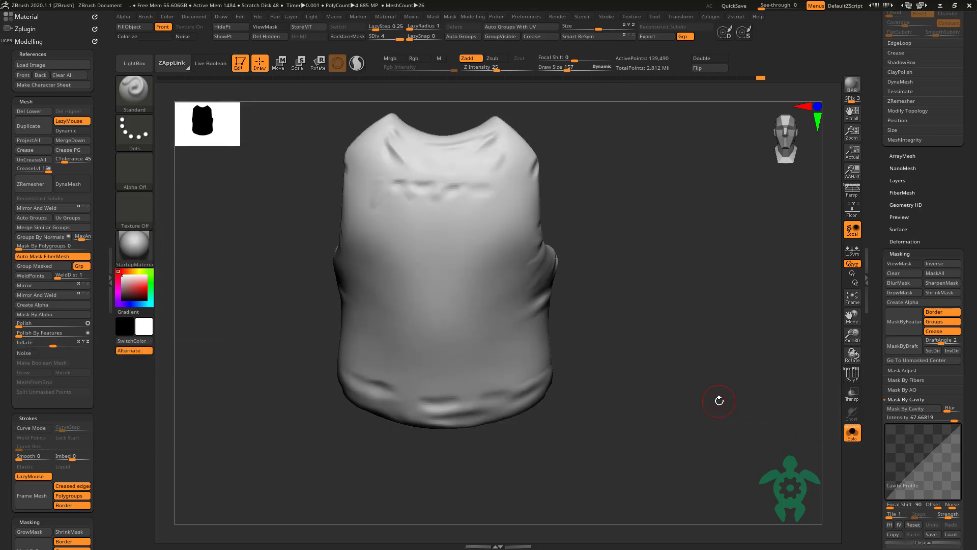
left_click_drag(721, 400, 594, 206)
left_click(851, 432)
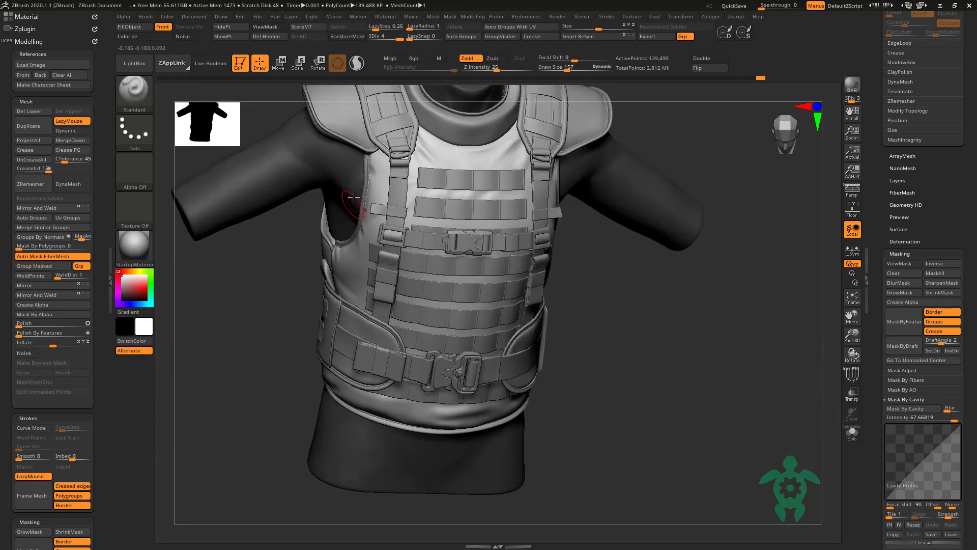
left_click(134, 92)
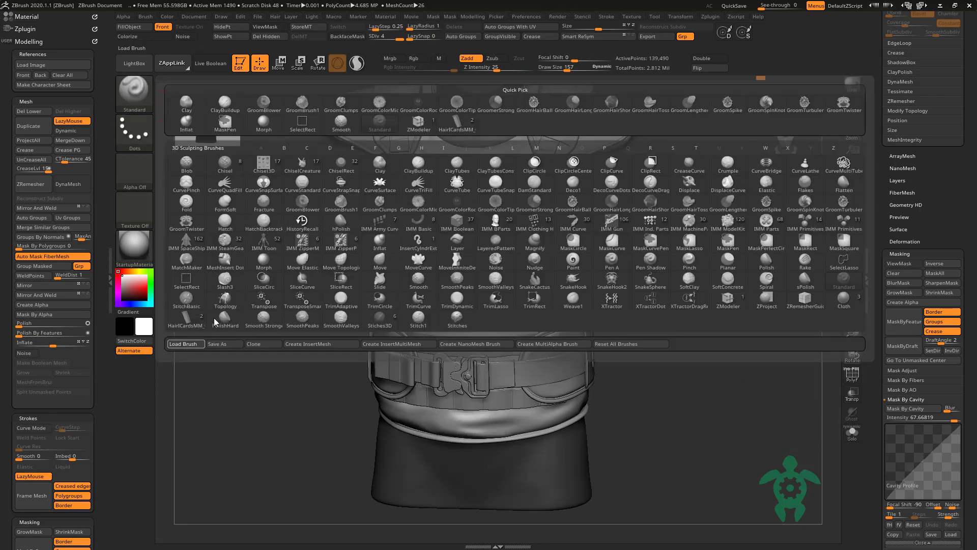
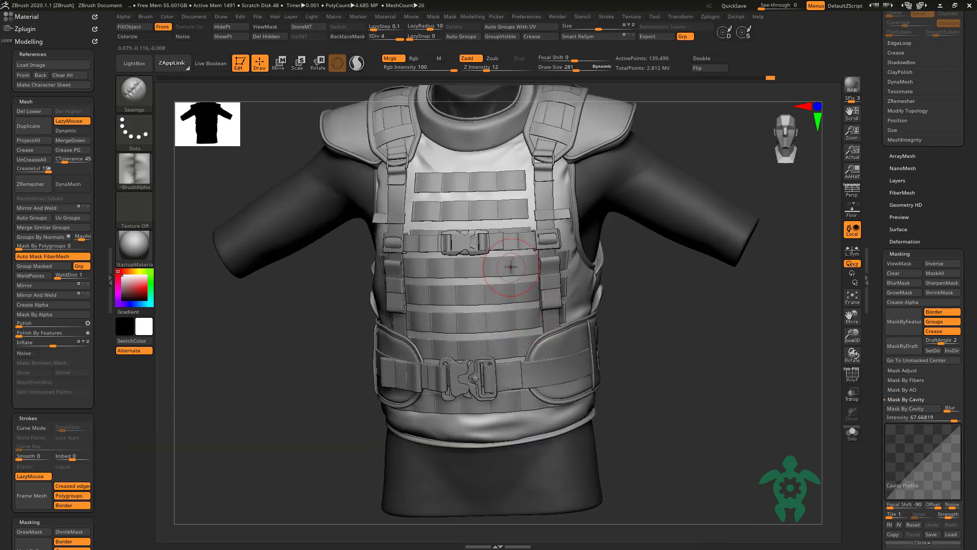
Step: Select subtool Extract11_05 and turn Solo off so all vest parts show
right_click_drag(305, 285, 372, 275)
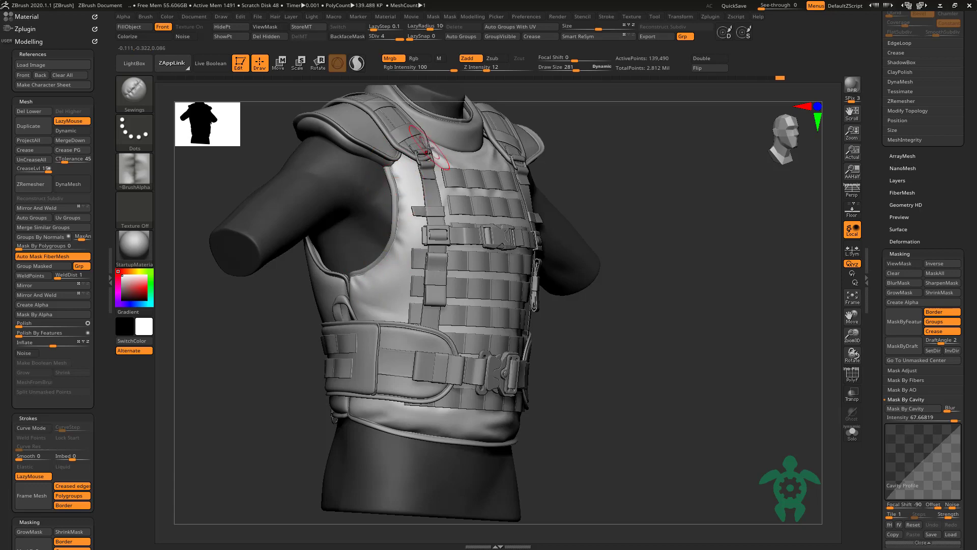
right_click_drag(413, 96, 469, 169)
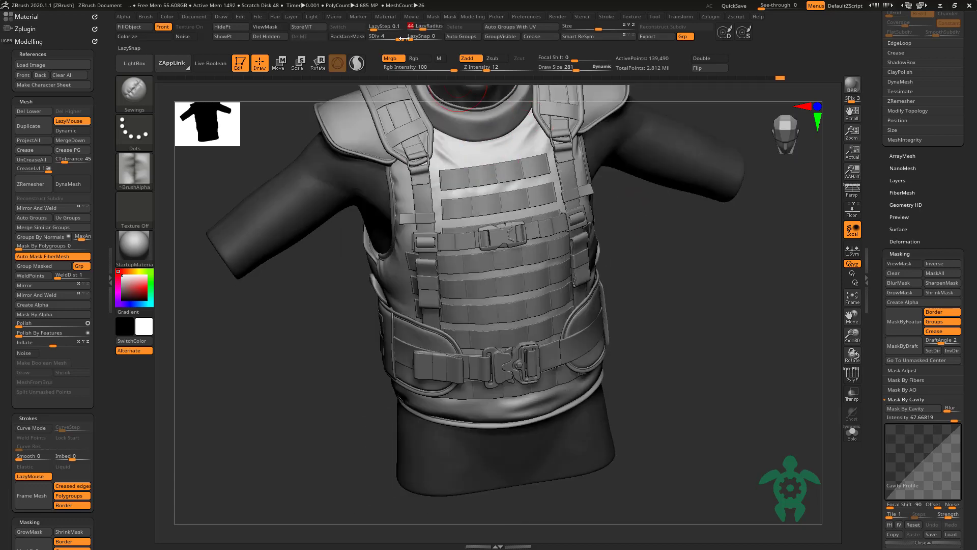
right_click_drag(458, 133, 634, 442)
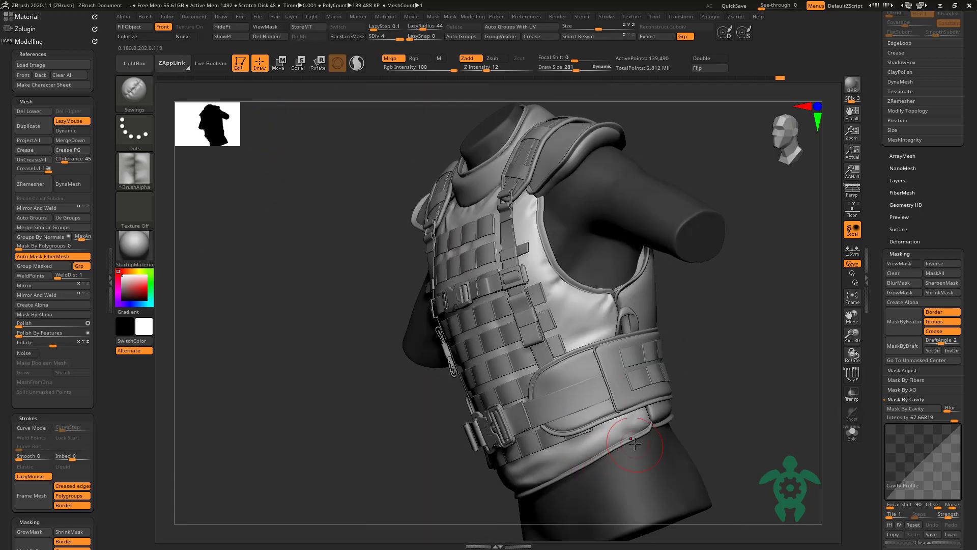
right_click_drag(467, 510, 642, 403)
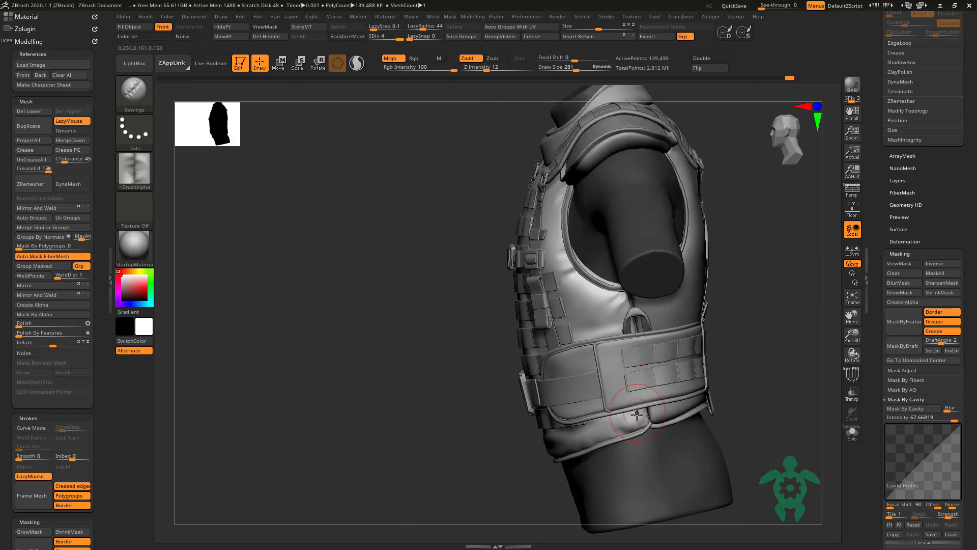
right_click_drag(377, 375, 590, 325)
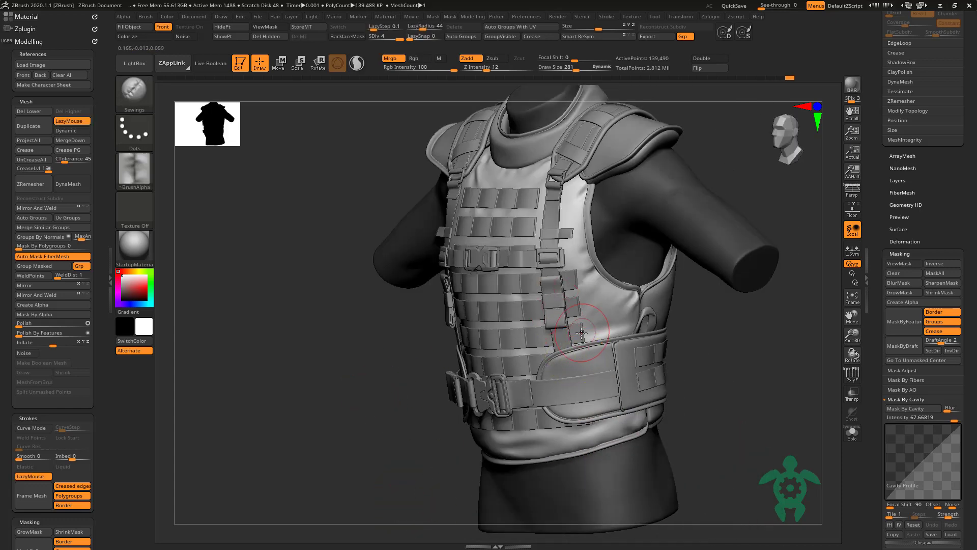
mouse_move(578, 298)
right_mouse_down()
mouse_move(353, 342)
mouse_move(385, 246)
right_mouse_up()
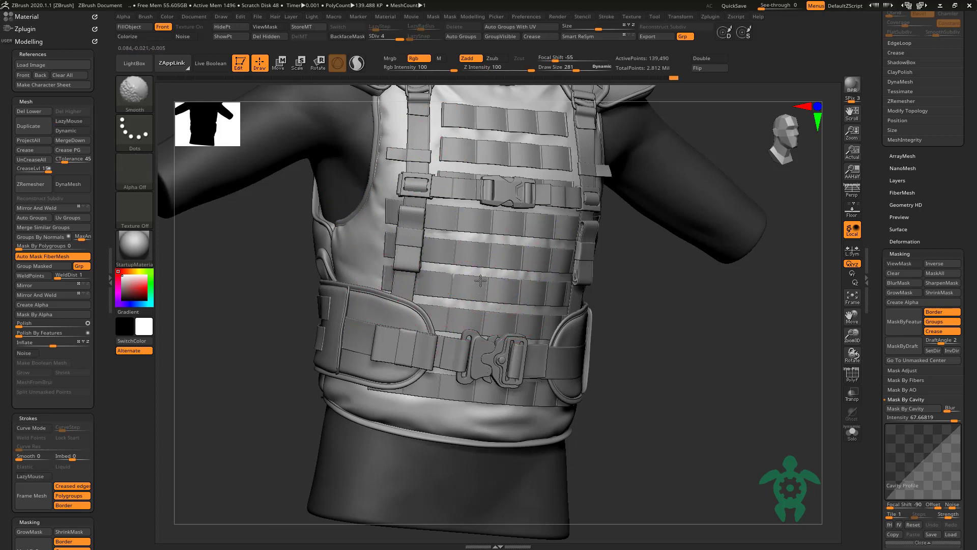
key("f")
mouse_move(218, 332)
left_mouse_down()
mouse_move(339, 331)
mouse_move(259, 317)
mouse_move(294, 353)
mouse_move(348, 272)
left_mouse_up()
mouse_move(288, 335)
left_mouse_down()
mouse_move(305, 203)
mouse_move(387, 285)
left_mouse_up()
left_click(306, 204, "alt")
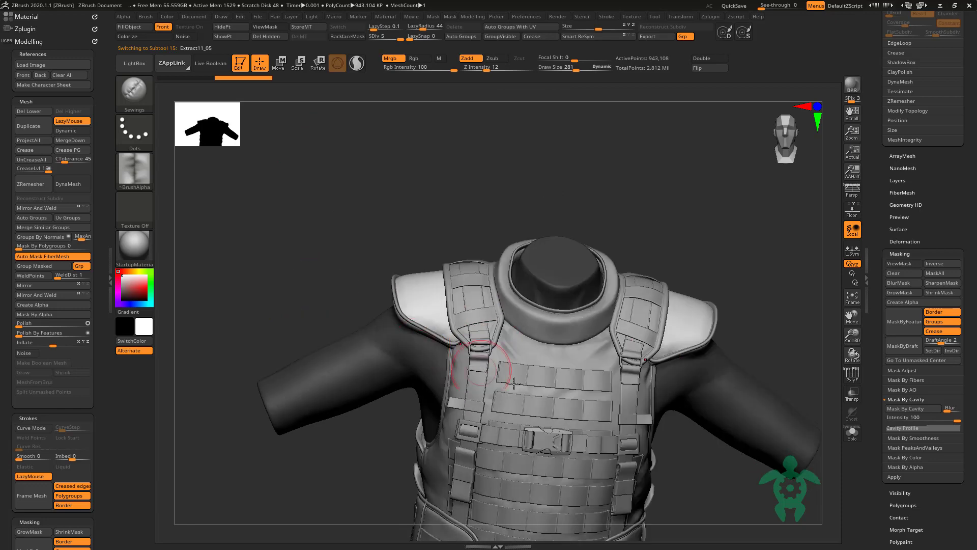
left_click(852, 432)
Step: Shrink the Draw Size and Smooth the shoulder pad surface
mouse_move(336, 203)
left_mouse_down()
mouse_move(379, 227)
mouse_move(436, 332)
left_mouse_up()
mouse_move(298, 198)
left_mouse_down()
mouse_move(407, 259)
mouse_move(356, 217)
left_mouse_up()
key("space")
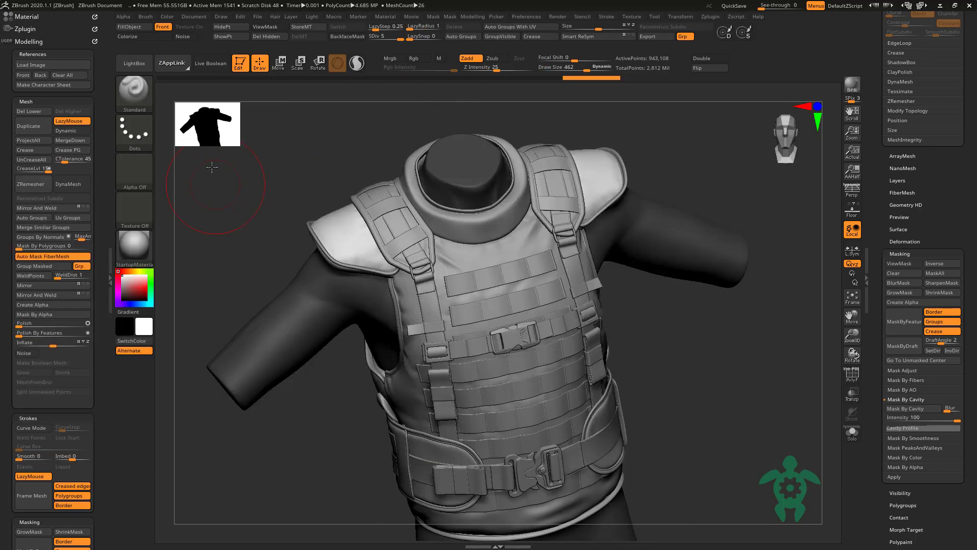
key("space")
scroll(294, 227, "up", 3)
scroll(294, 227, "up", 3)
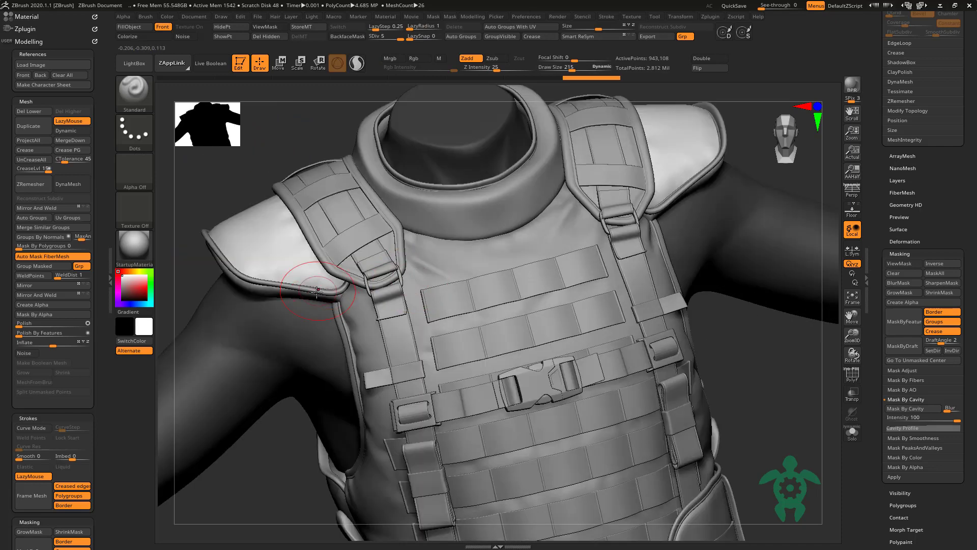
key("space")
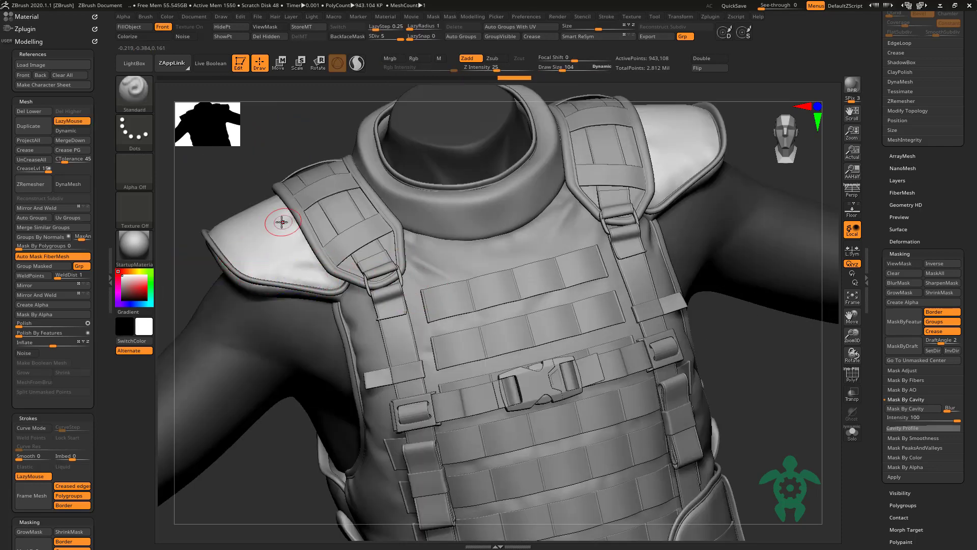
left_click_drag(284, 218, 231, 232, "shift")
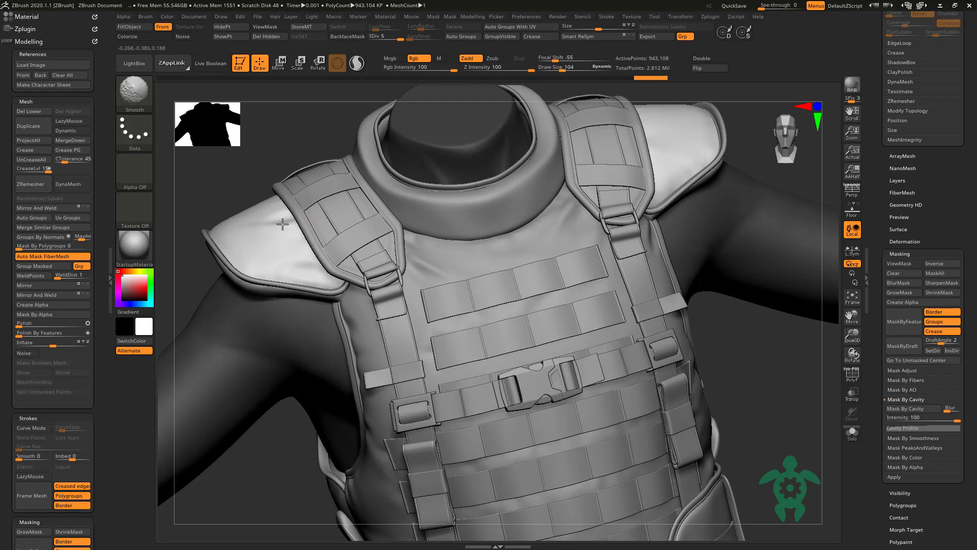
left_click_drag(794, 356, 816, 291)
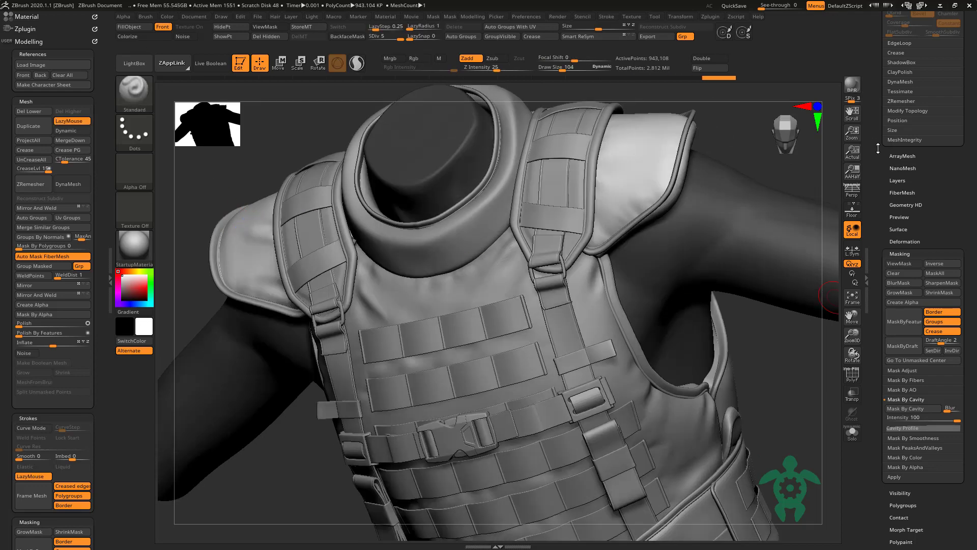
scroll(877, 148, "up", 8)
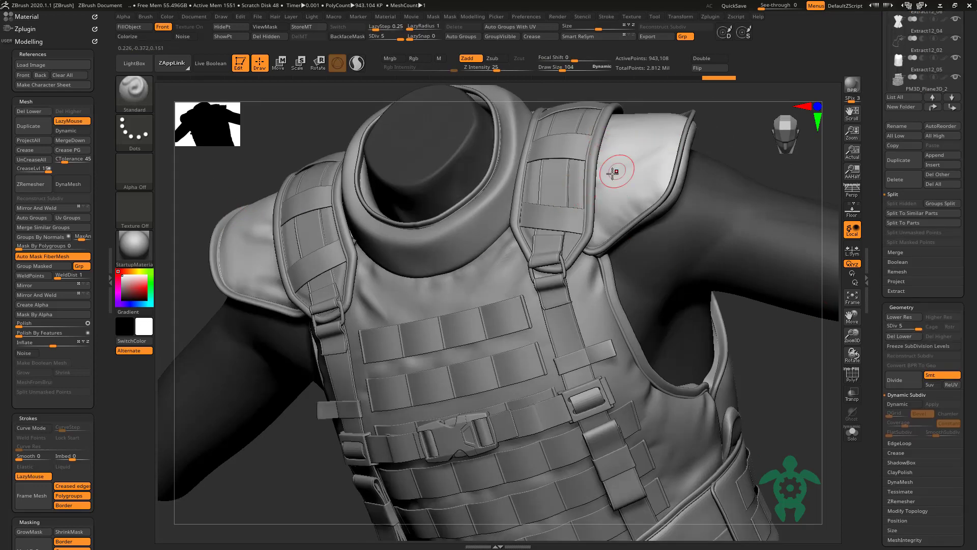
Step: Turn on Dynamic subdivision and set the brush size for strap edits
key("shift")
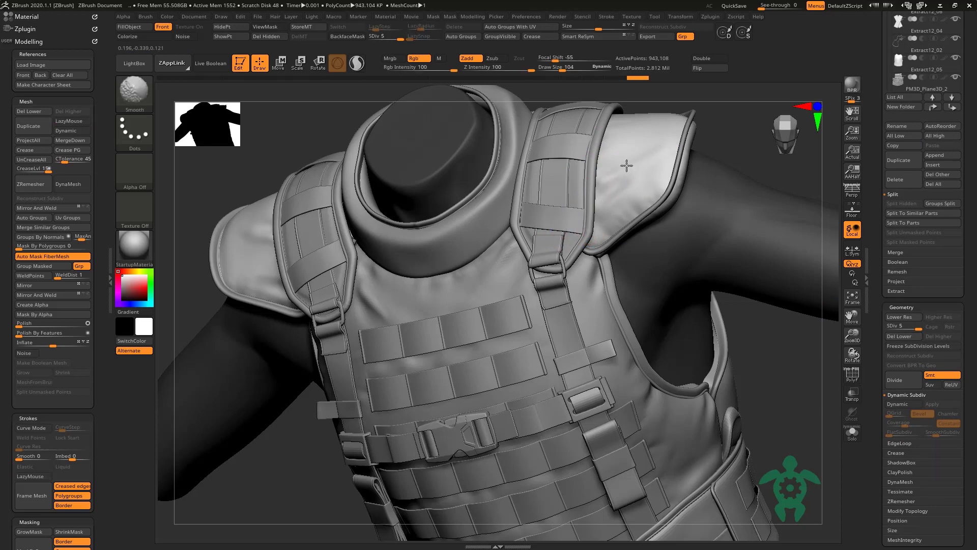
mouse_move(750, 358)
left_mouse_down()
mouse_move(750, 402)
mouse_move(733, 350)
mouse_move(681, 343)
mouse_move(622, 283)
left_mouse_up()
key("d")
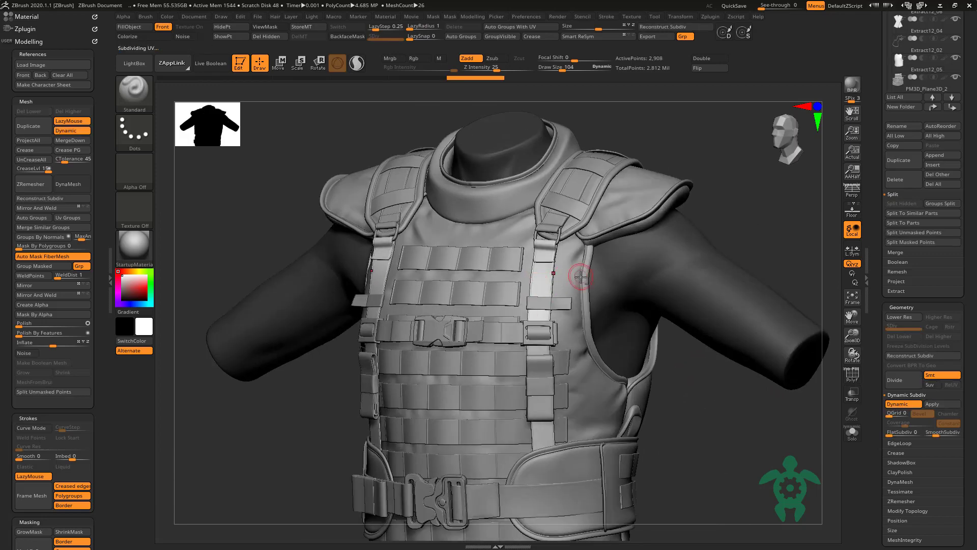
mouse_move(581, 276)
right_mouse_down()
mouse_move(572, 344)
mouse_move(714, 417)
mouse_move(454, 388)
mouse_move(347, 345)
mouse_move(560, 300)
mouse_move(390, 291)
right_mouse_up()
right_click(573, 301)
mouse_move(365, 250)
right_mouse_down()
mouse_move(407, 253)
mouse_move(388, 240)
right_mouse_up()
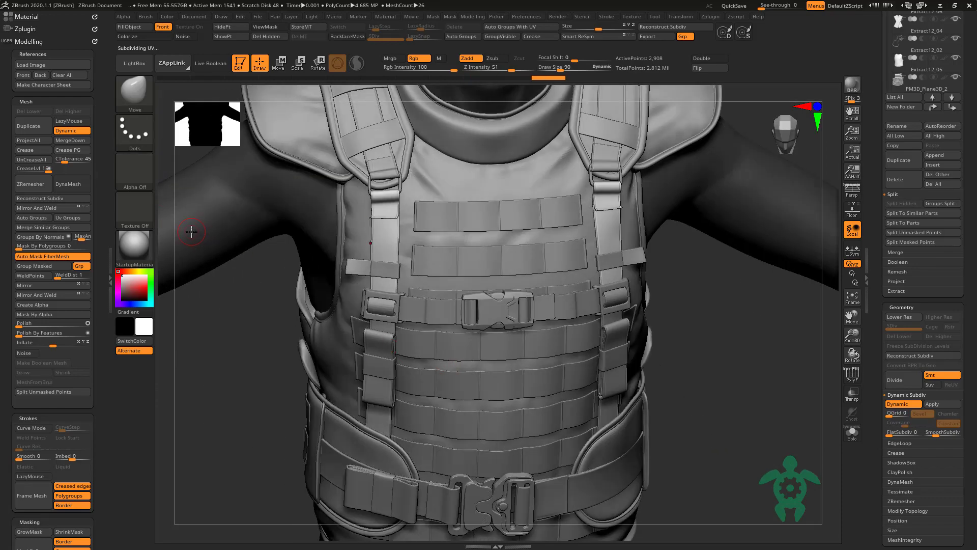
Step: Sculpt the strap tabs with the Standard brush at Z Intensity 7
key("b")
key("s")
key("t")
right_click_drag(325, 258, 406, 220)
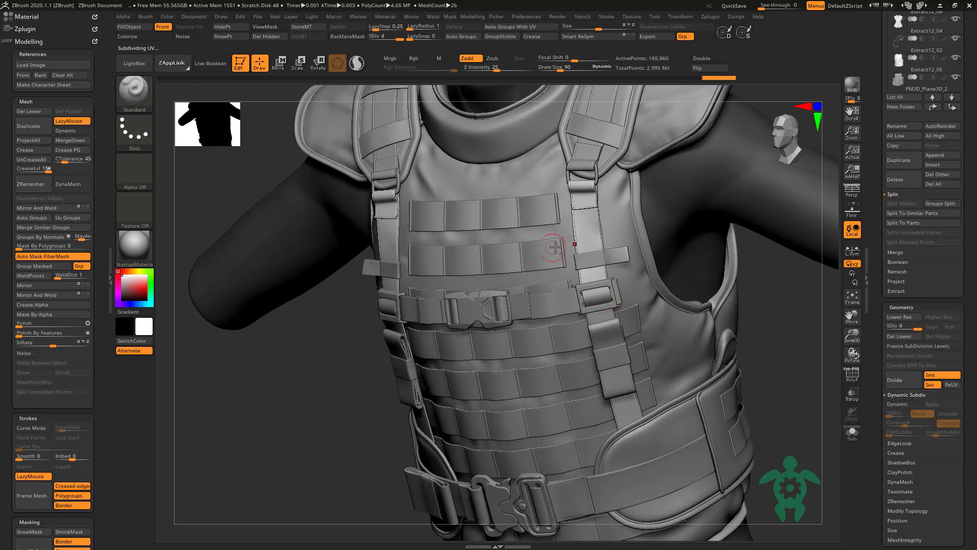
left_click_drag(497, 69, 477, 70)
left_click_drag(560, 69, 562, 70)
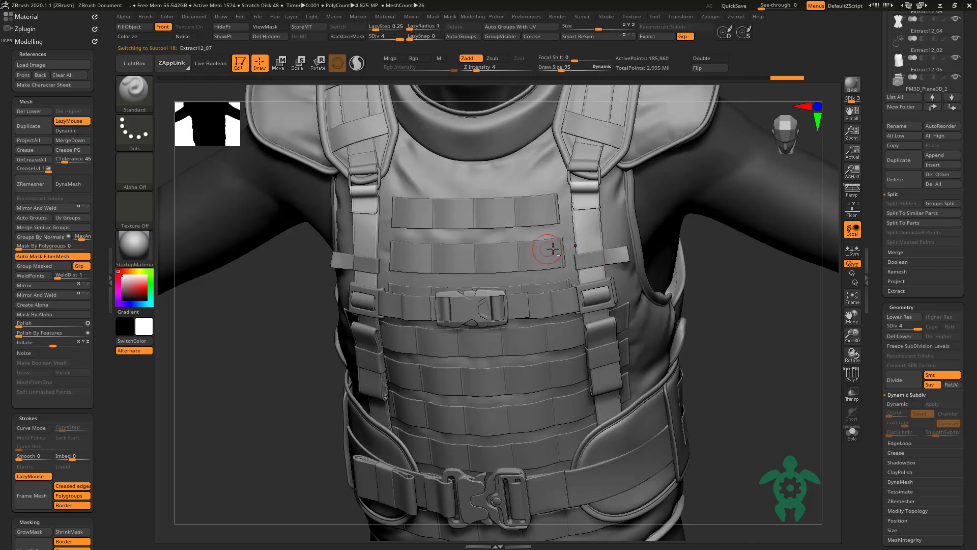
left_click(480, 68)
type("7")
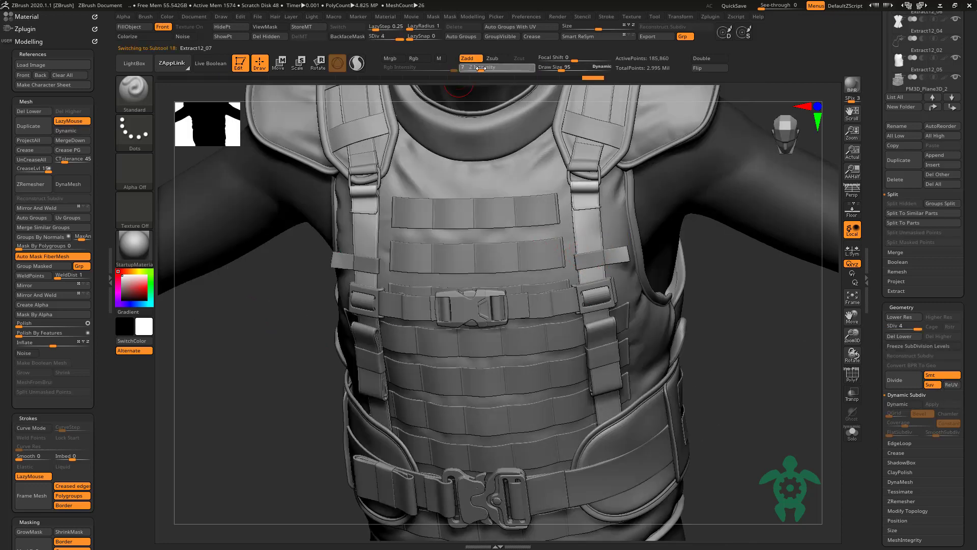
key("Return")
Step: Turn off Dynamic subdivision and solo the buckle-and-strap piece
right_click_drag(615, 270, 387, 252)
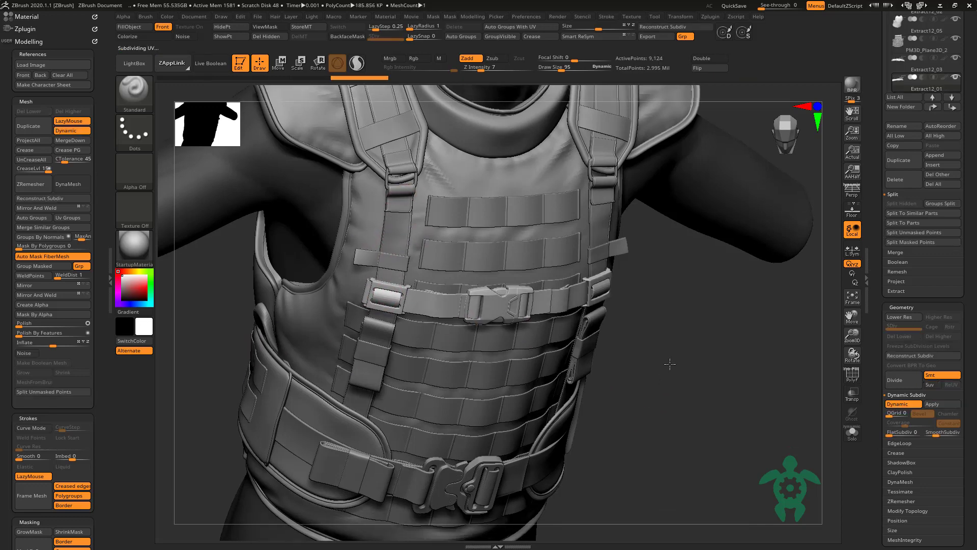
left_click(898, 405)
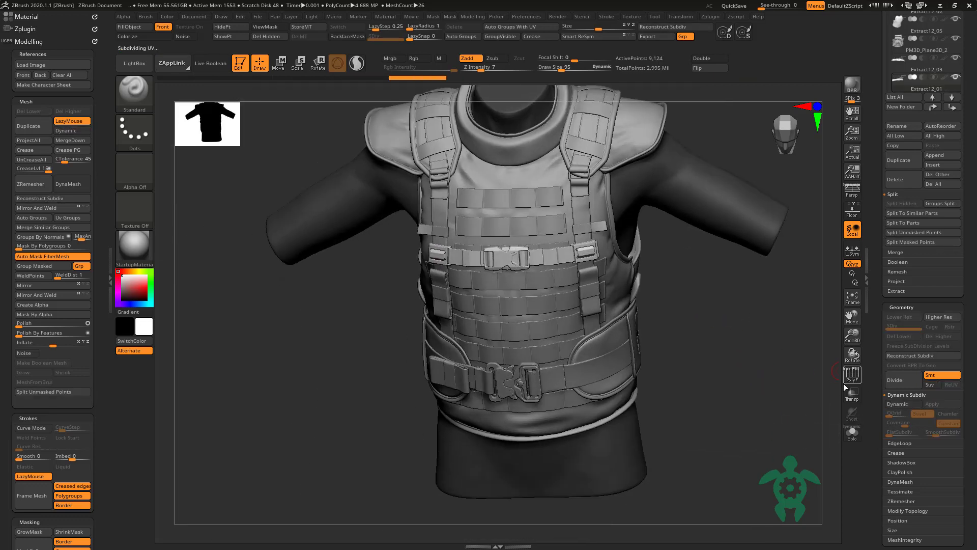
left_click(851, 434)
Step: Frame the buckle with polygroups showing and pick ZModeler's edge-loop masking action
key("shift+f")
key("b")
key("z")
key("m")
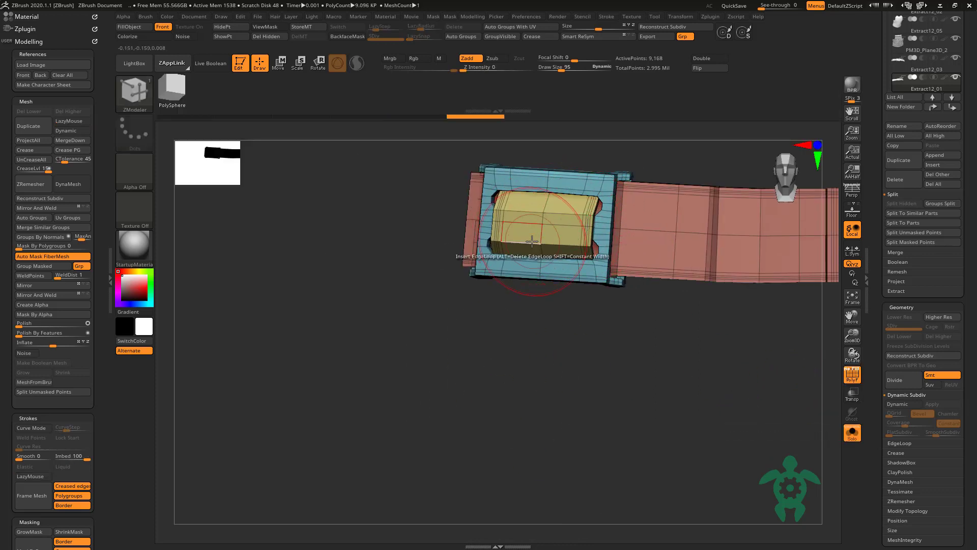
key("space")
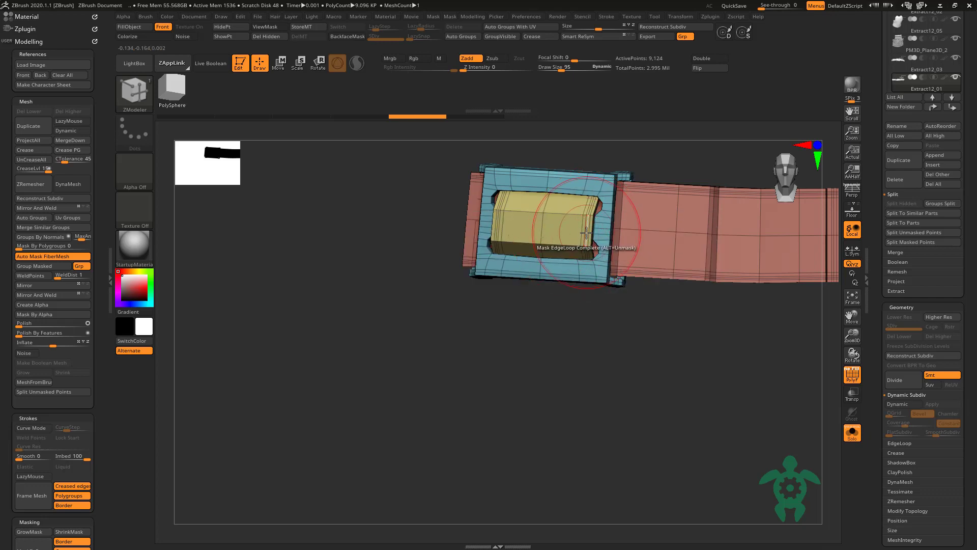
left_click(504, 239)
mouse_move(453, 234)
left_mouse_down()
mouse_move(481, 349)
mouse_move(341, 337)
left_mouse_up()
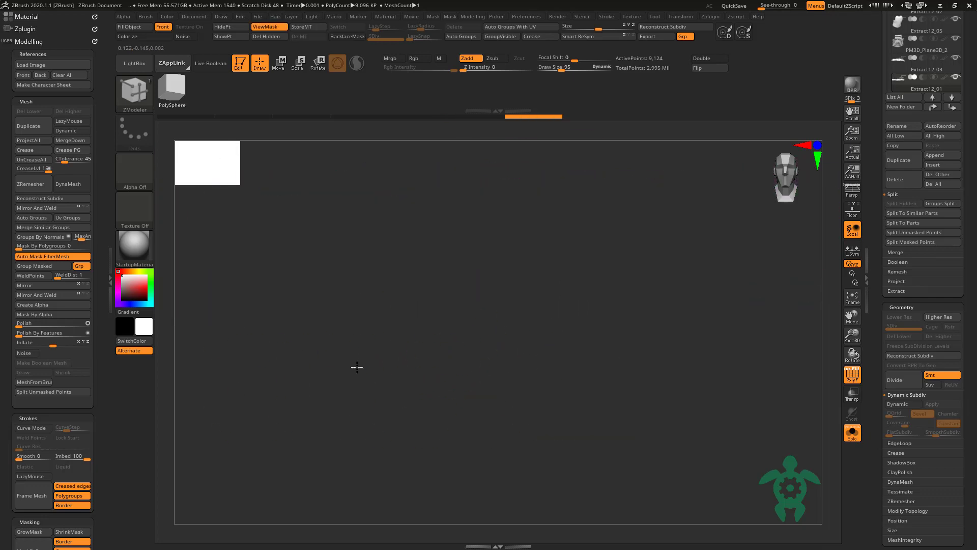
mouse_move(521, 229)
left_mouse_down("alt")
mouse_move(513, 427)
mouse_move(454, 379)
left_mouse_up("alt")
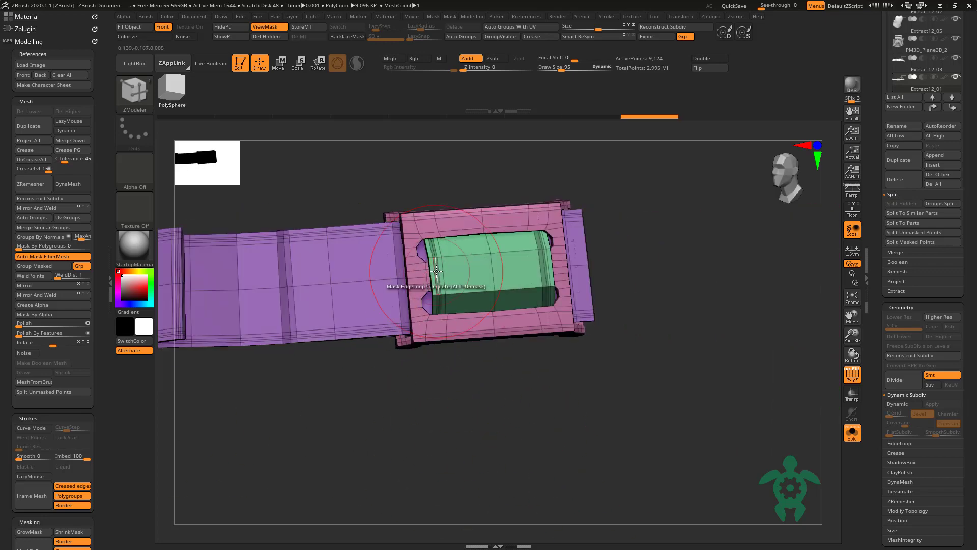
Step: Redo to the final buckle state and Divide the buckle up to SDiv 5
key("ctrl+z")
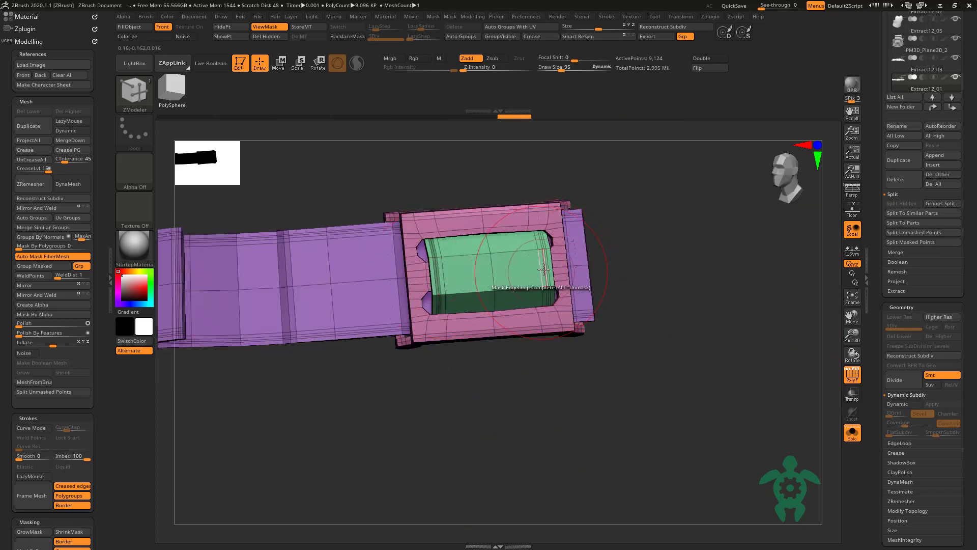
key("ctrl+z")
key("ctrl+shift+z")
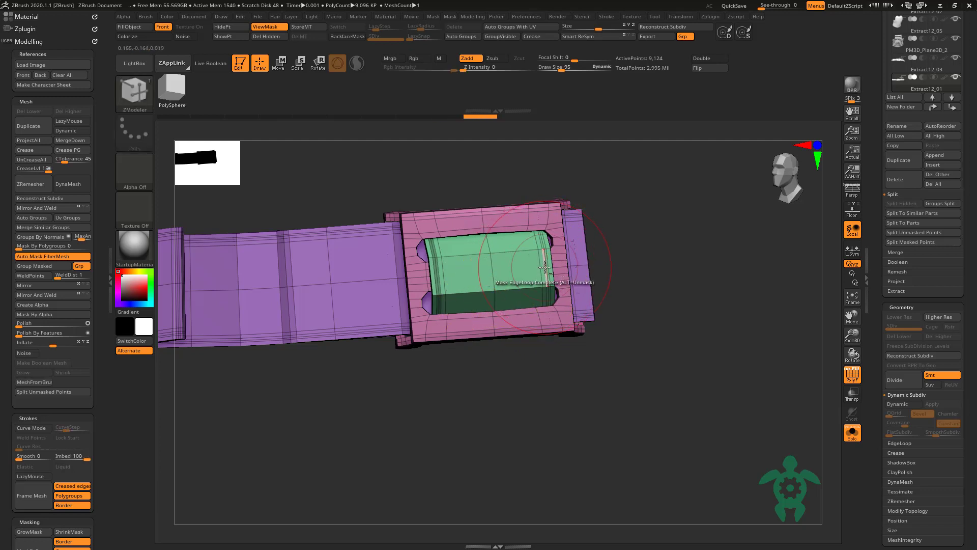
key("ctrl+shift+z")
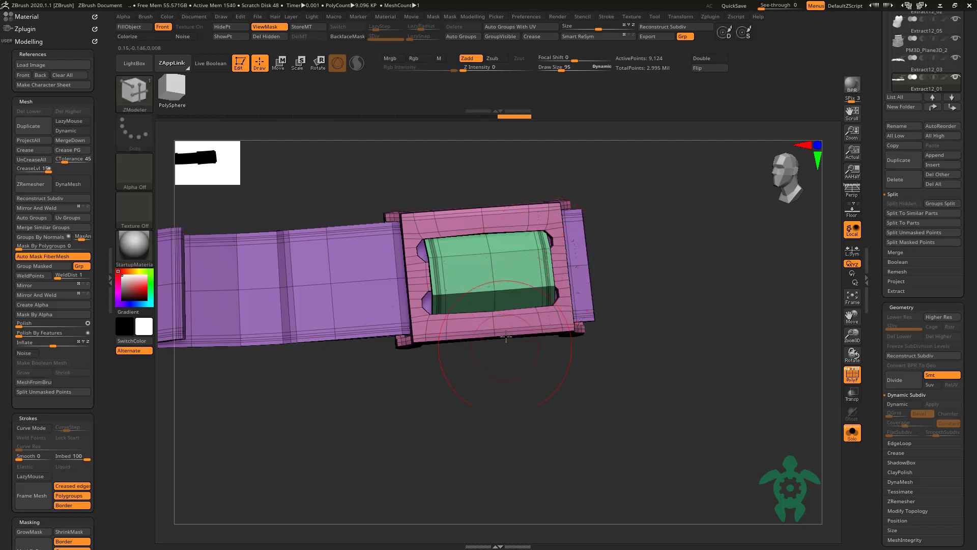
key("ctrl+shift+z")
key("ctrl+shift+z")
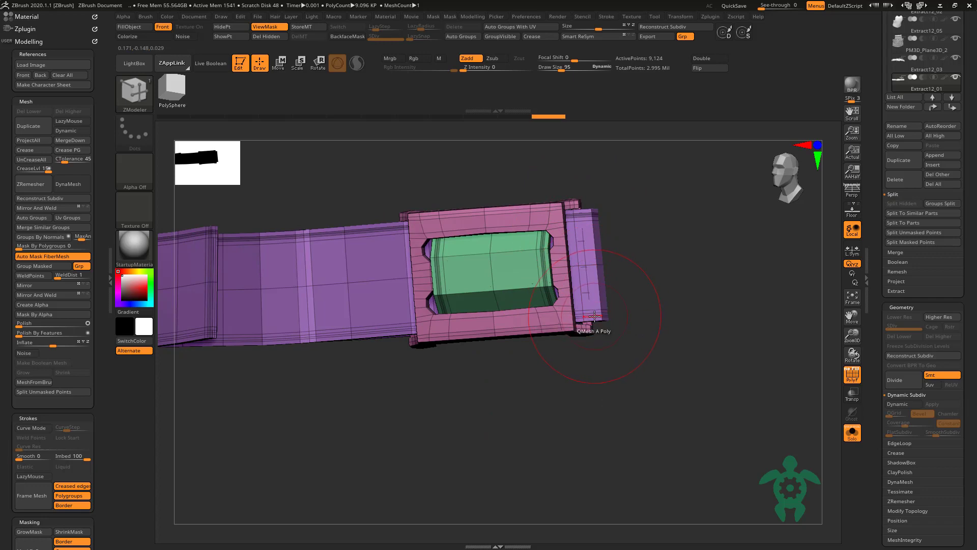
key("ctrl+shift+z")
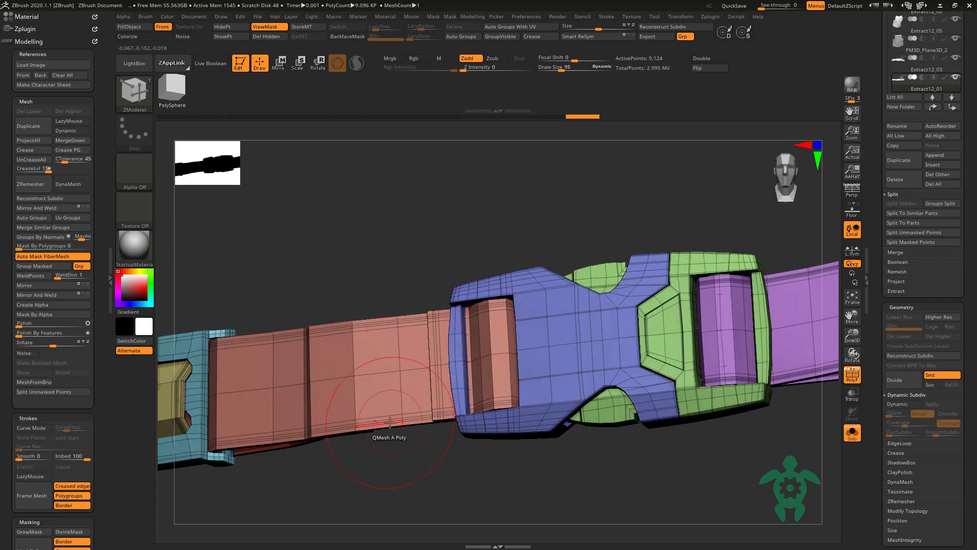
key("ctrl+shift+z")
key("ctrl+shift+z")
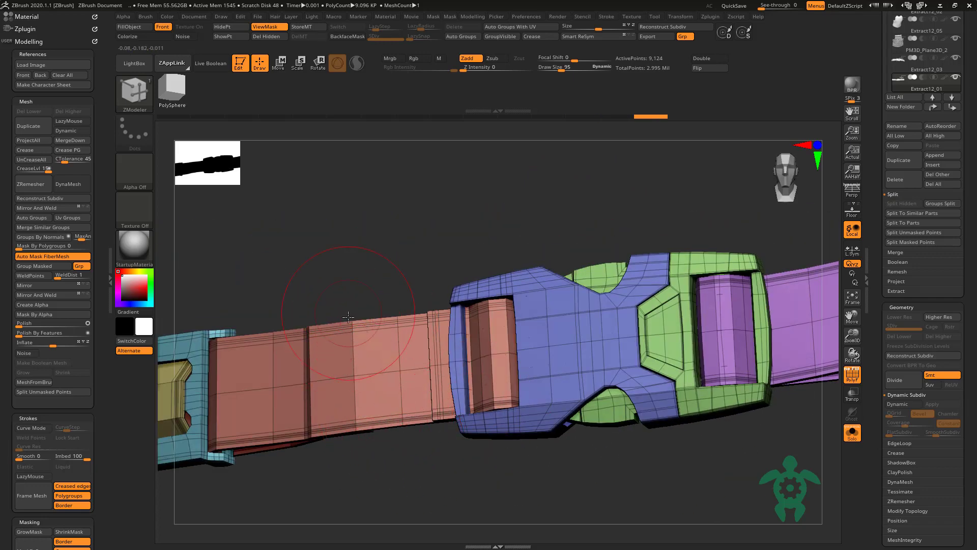
key("ctrl+shift+z")
key("ctrl+shift+z")
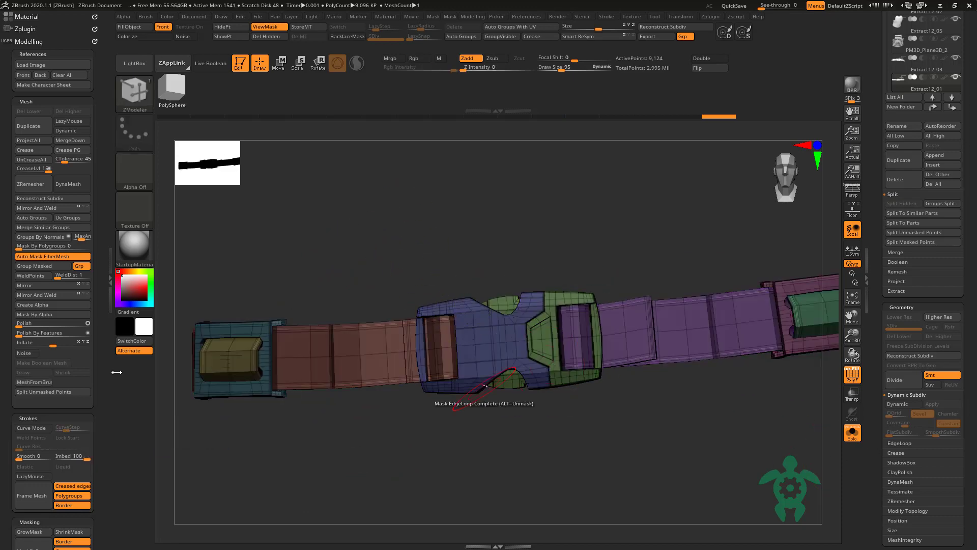
key("ctrl+shift+z")
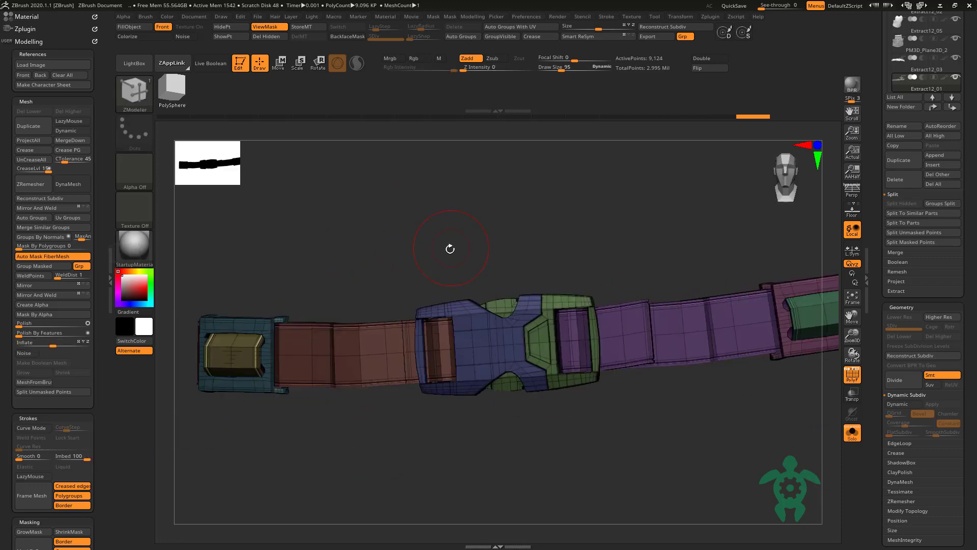
key("ctrl+shift+z")
left_click(900, 387)
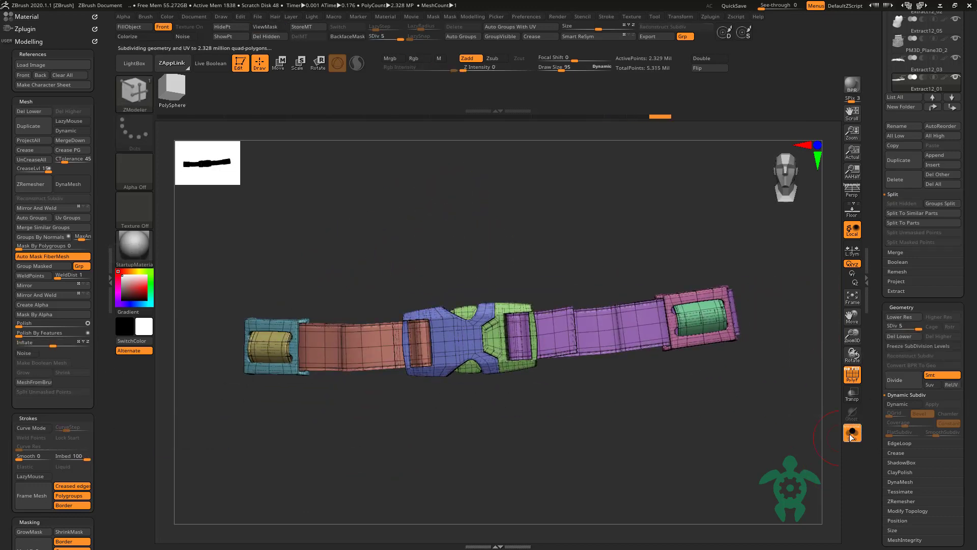
Step: Turn off Dynamic Subdiv on the vest part and Divide it to SDiv 4
key("f")
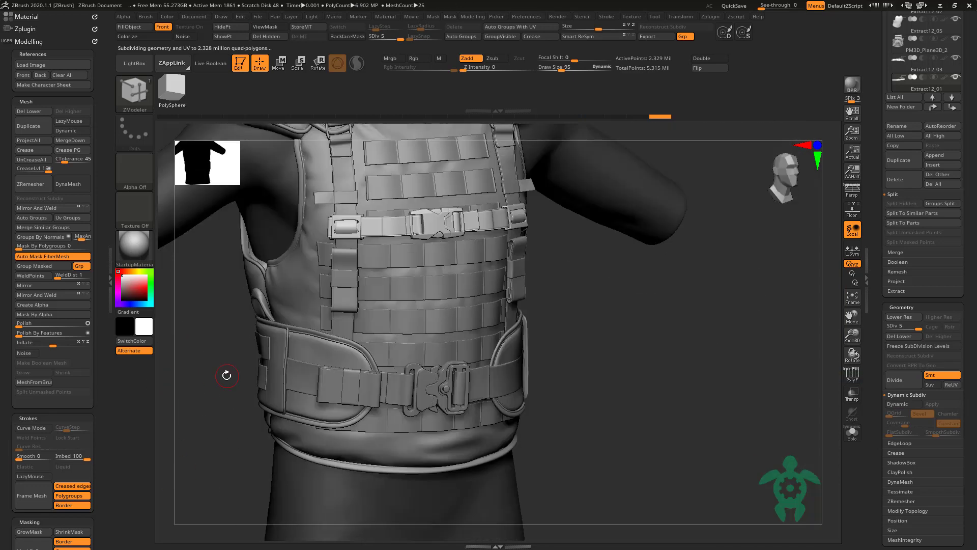
right_click_drag(195, 369, 426, 363, "ctrl")
left_click_drag(261, 374, 475, 319)
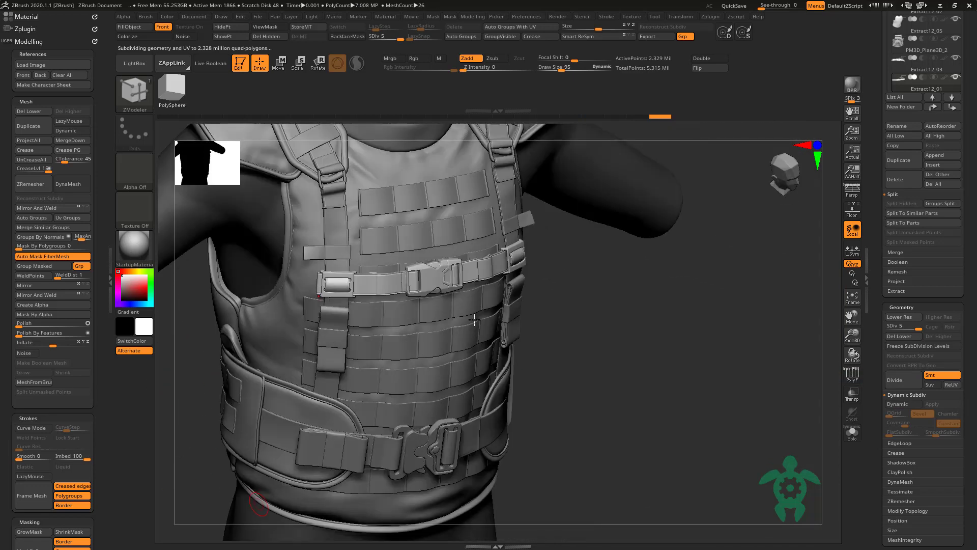
left_click_drag(540, 368, 502, 344)
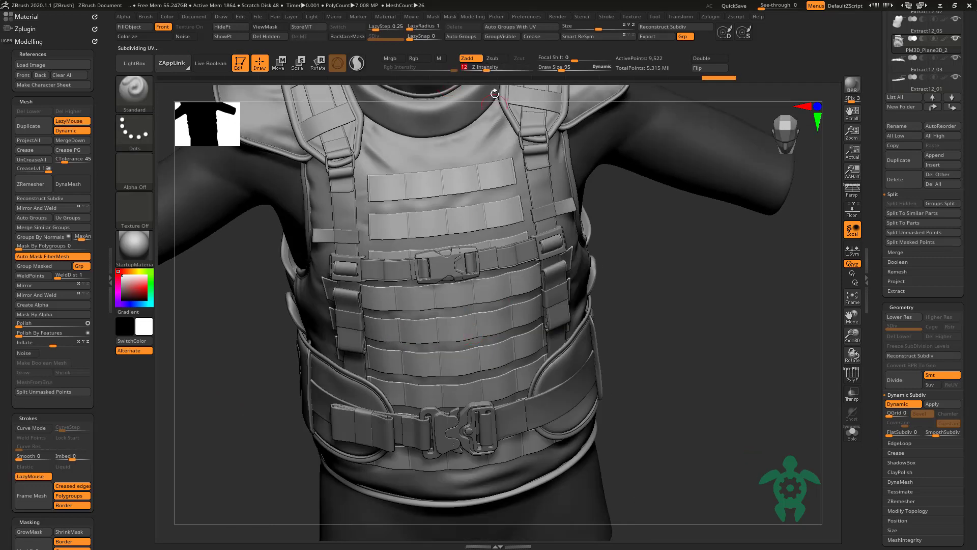
left_click(896, 403)
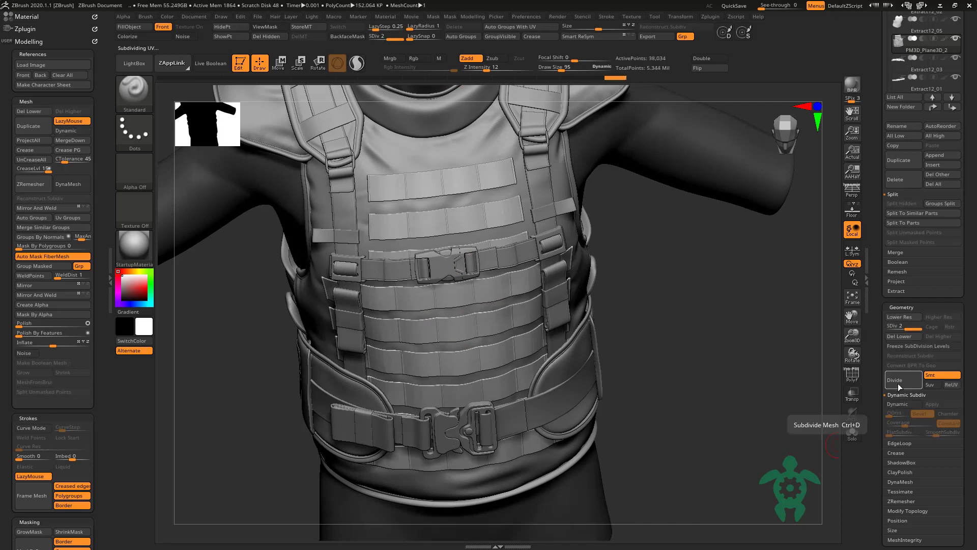
left_click(907, 381)
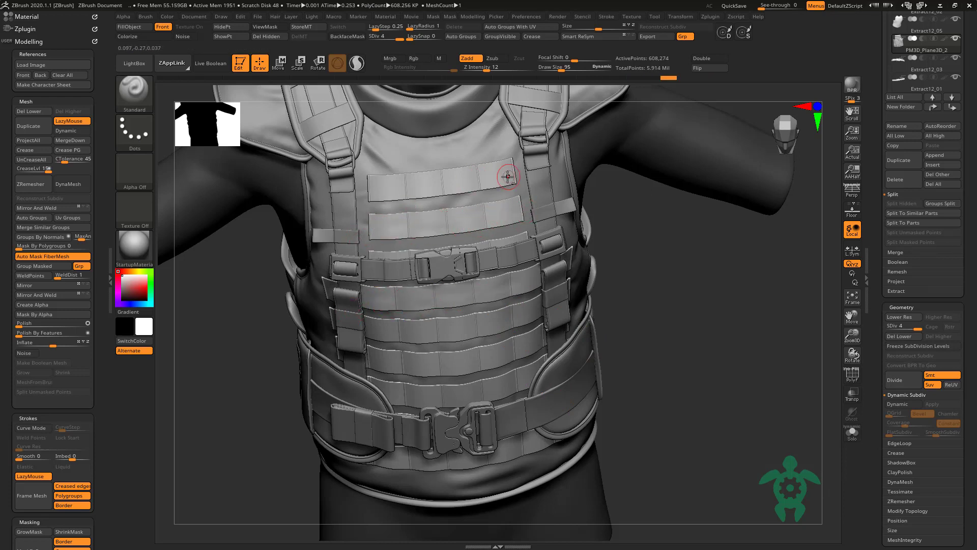
right_click_drag(436, 190, 483, 326)
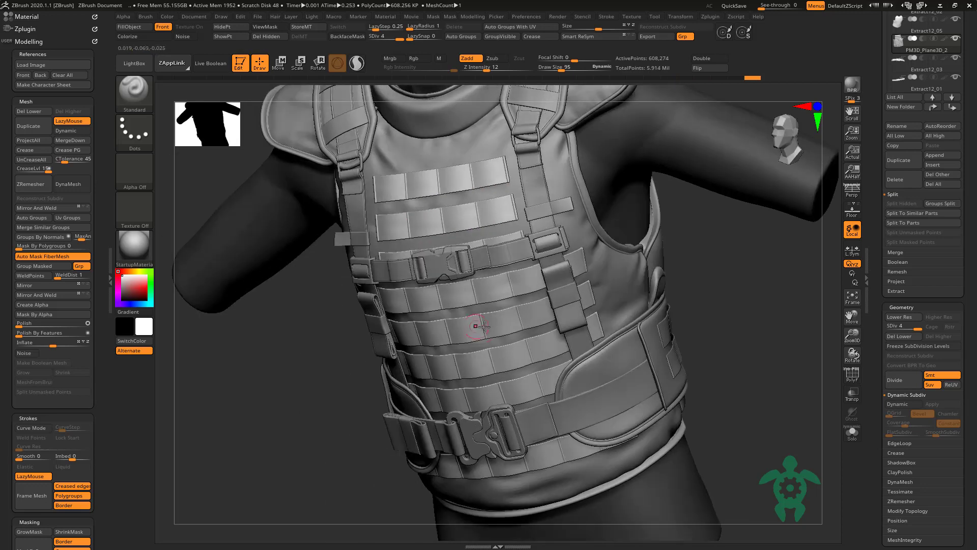
right_click_drag(451, 188, 443, 194, "shift")
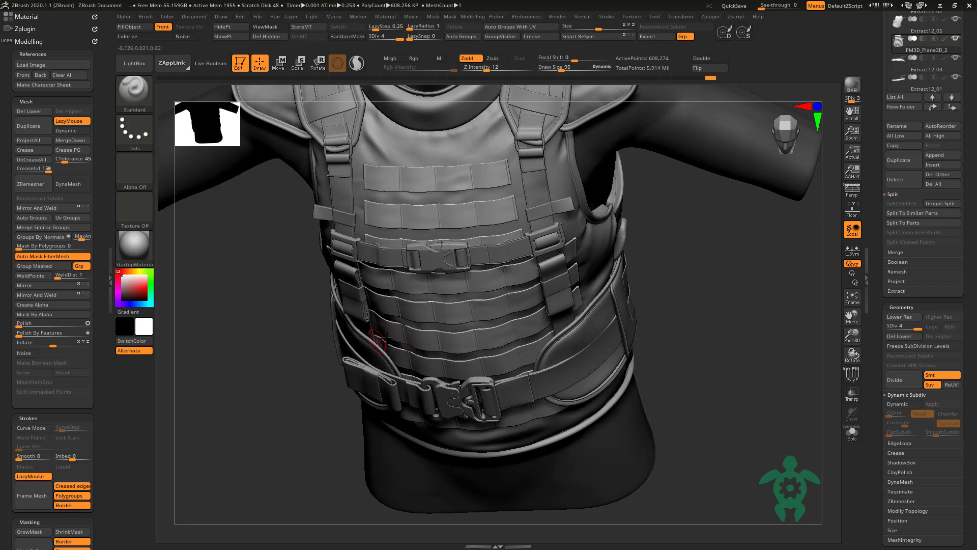
right_click_drag(387, 337, 447, 266, "alt")
Step: Draw a stitch seam along the vest front with the Sewings brush
key("b")
left_click(527, 178)
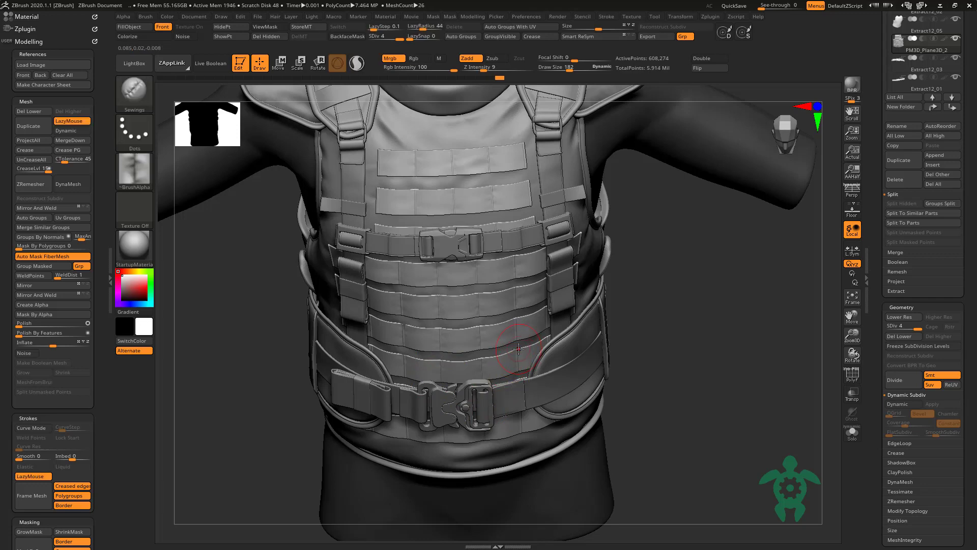
right_click_drag(513, 288, 584, 344)
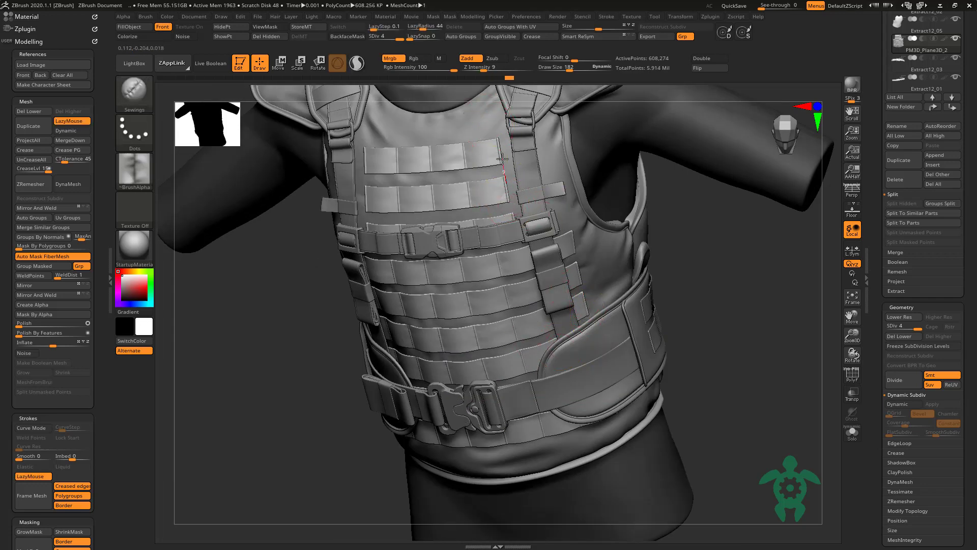
left_click_drag(504, 204, 500, 157)
left_click_drag(275, 325, 374, 144)
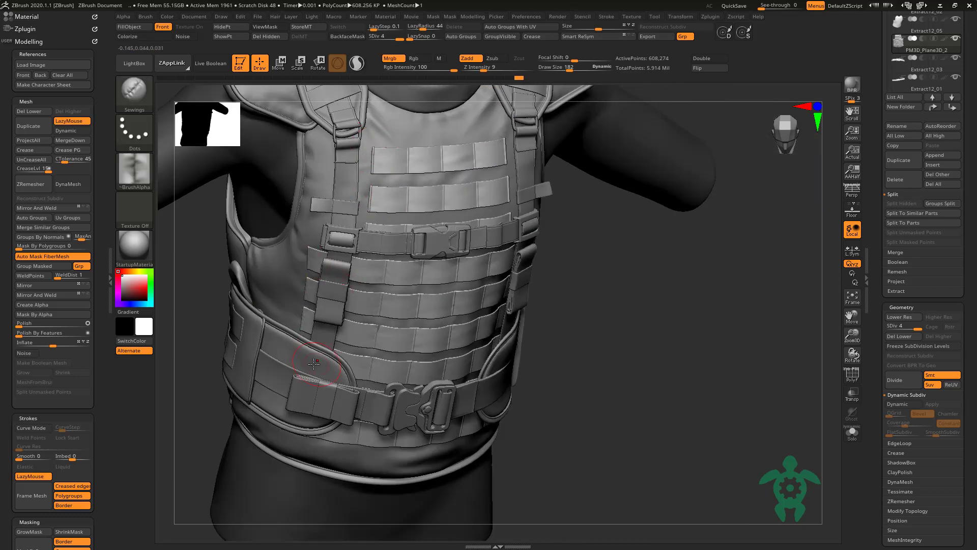
key("f")
mouse_move(196, 363)
left_mouse_down()
mouse_move(218, 397)
mouse_move(419, 401)
mouse_move(565, 373)
mouse_move(306, 355)
mouse_move(290, 379)
left_mouse_up()
Step: Select the neck collar with the Standard brush, shrinking draw size from 140 to 65
key("f")
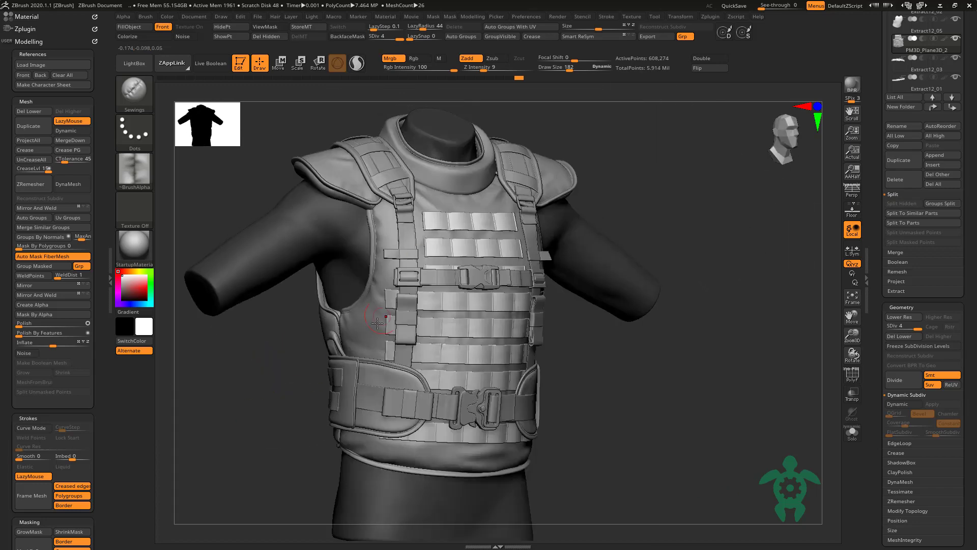
left_click_drag(261, 166, 279, 249)
key("b")
key("s")
key("t")
left_click(476, 232, "alt")
key("d")
key("space")
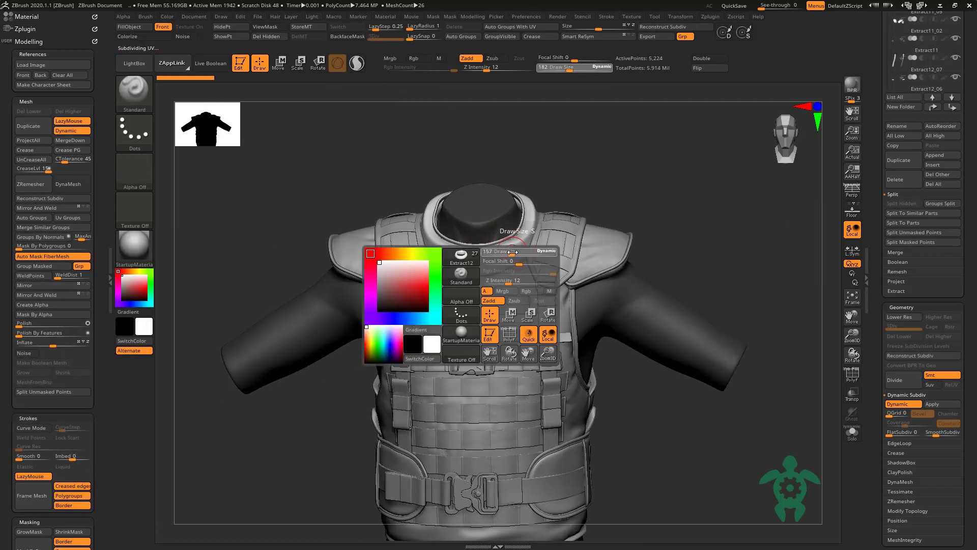
mouse_move(476, 232)
left_mouse_down()
mouse_move(550, 239)
mouse_move(485, 258)
left_mouse_up()
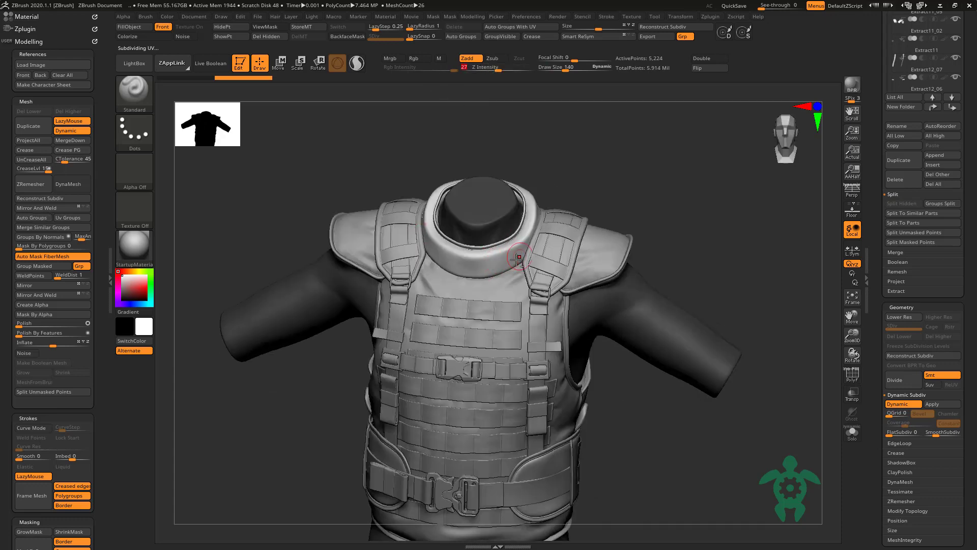
right_click_drag(518, 258, 532, 230, "alt")
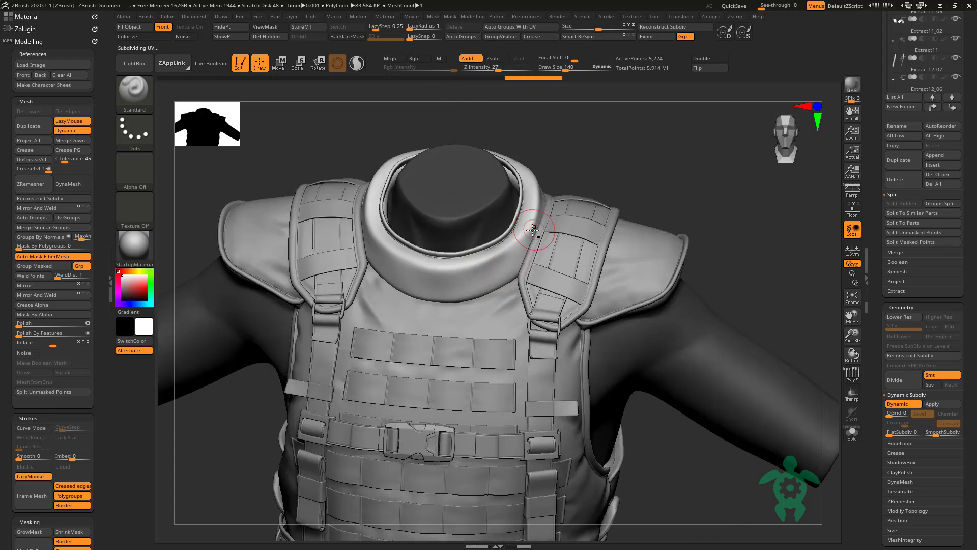
key("space")
left_click_drag(533, 230, 529, 244)
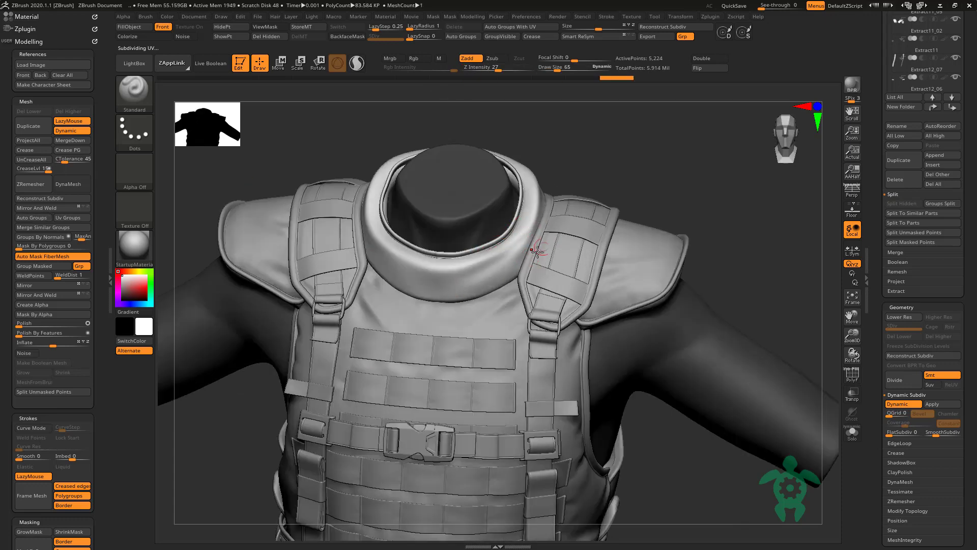
left_click_drag(270, 148, 326, 152)
Step: Divide the collar, settle it at subdivision level 4, and set brush size 129
left_click(896, 381)
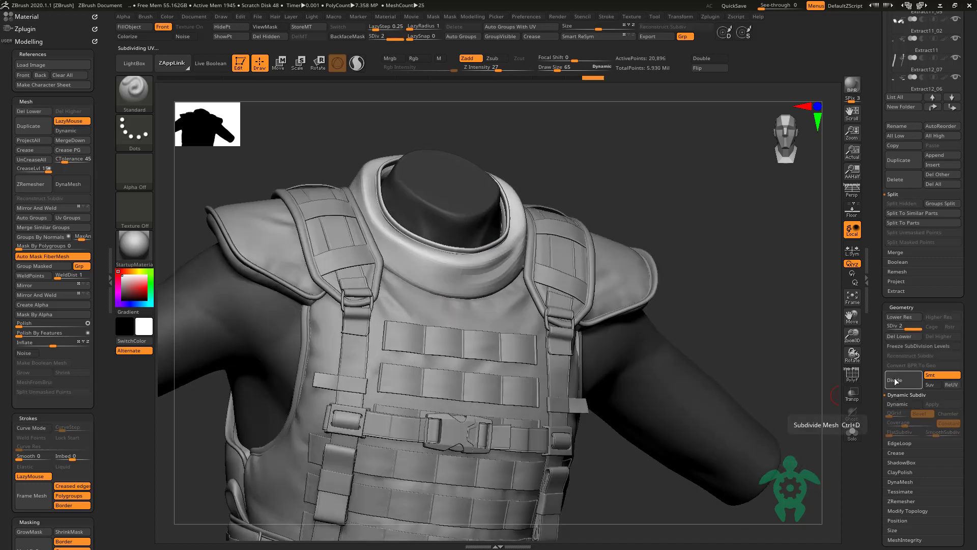
left_click(895, 381)
left_click_drag(830, 356, 436, 289)
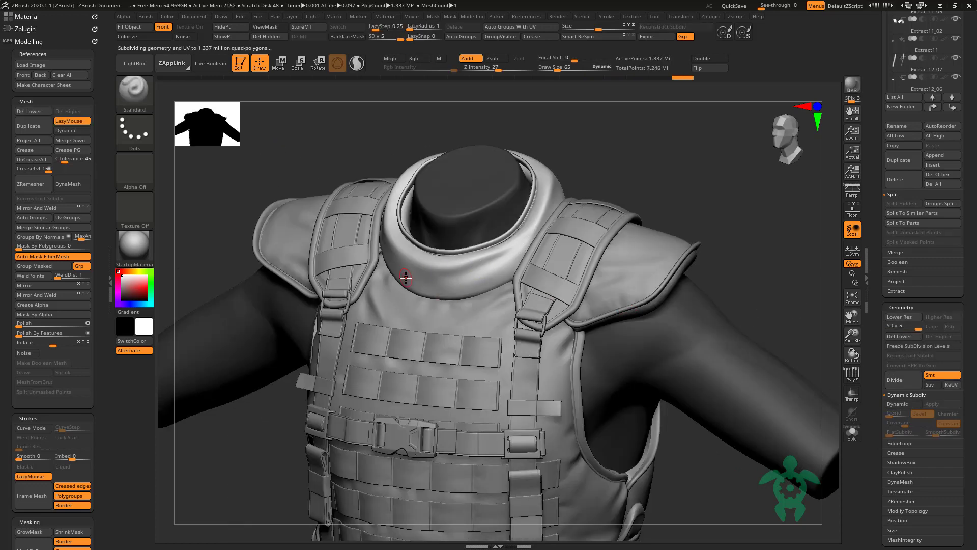
left_click_drag(327, 140, 392, 252)
key("space")
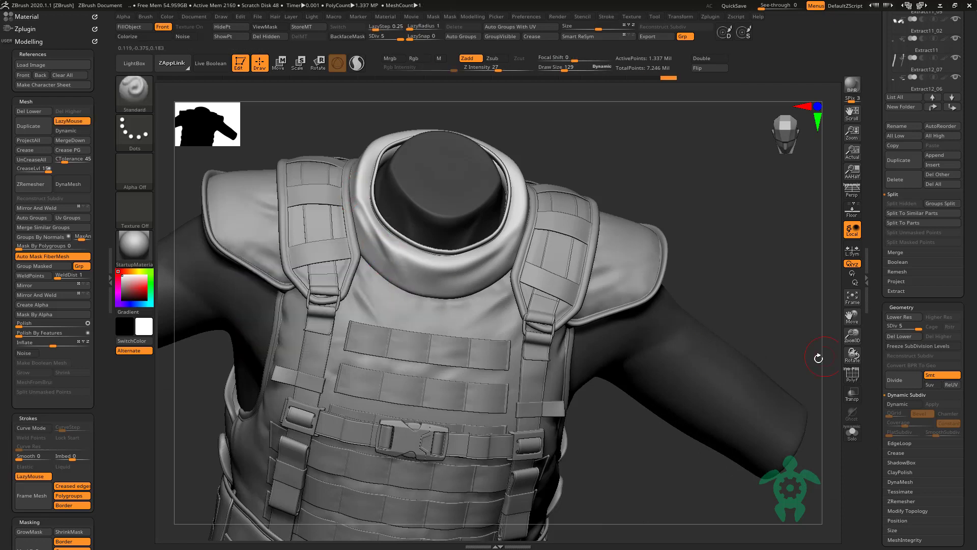
left_click(884, 320)
Step: Smooth the rim of the shoulder pad
key("shift")
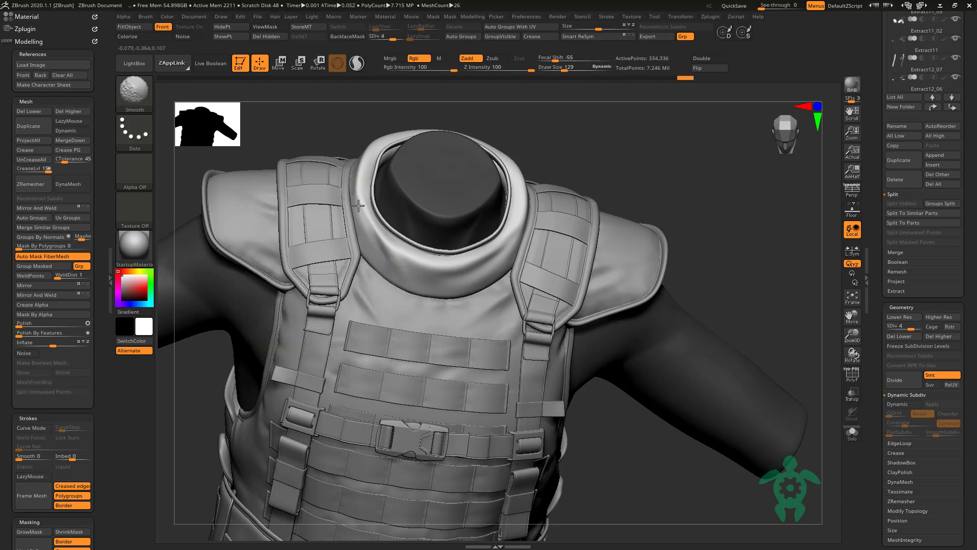
key("l")
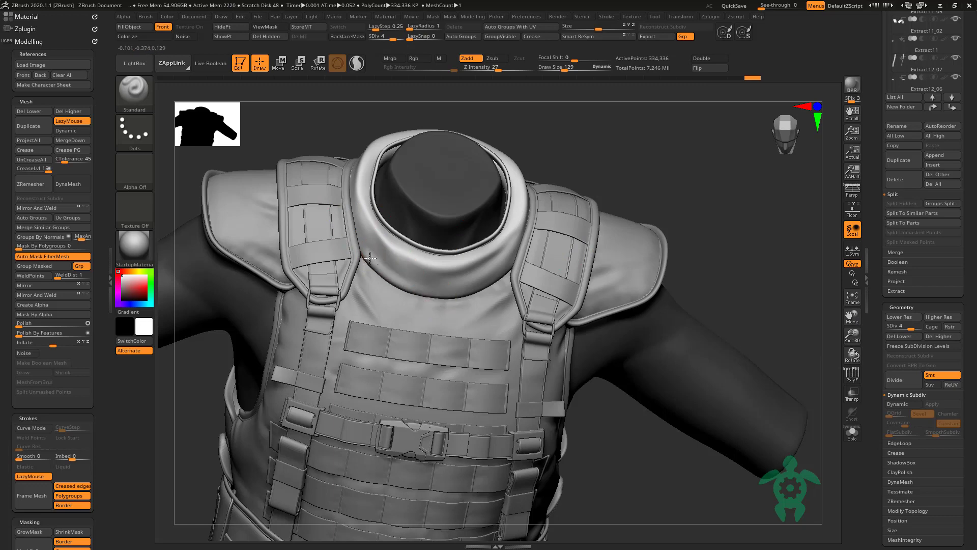
key("shift")
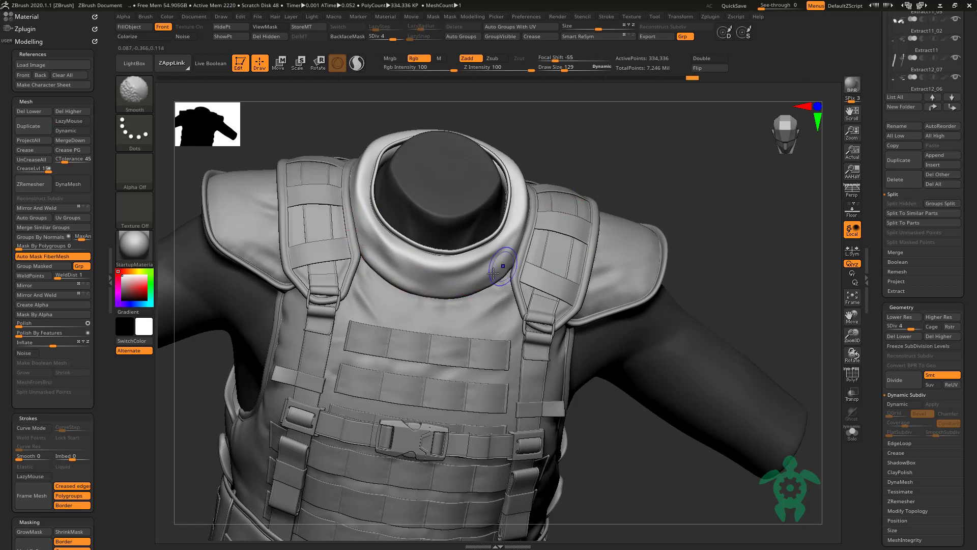
mouse_move(423, 297)
right_mouse_down()
mouse_move(263, 164)
mouse_move(390, 320)
right_mouse_up()
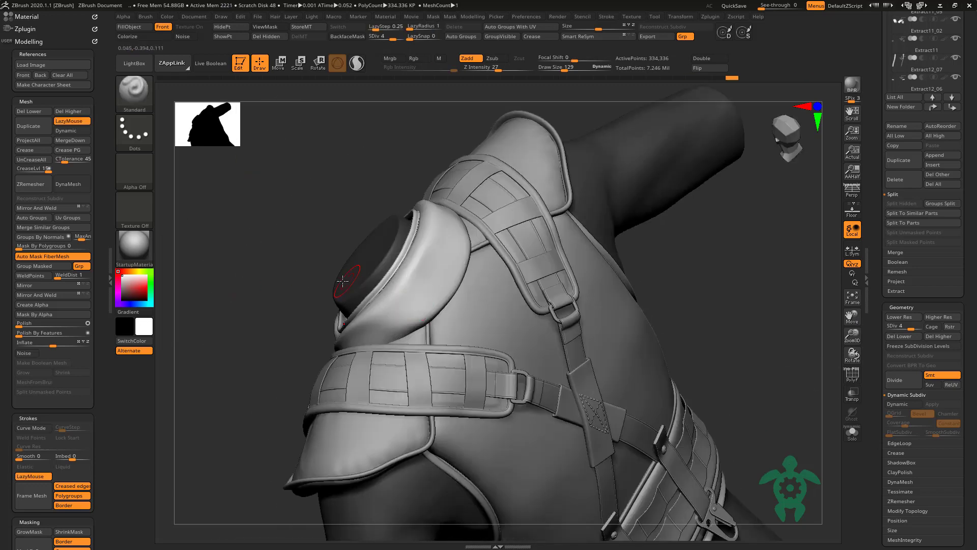
right_click_drag(270, 277, 423, 295)
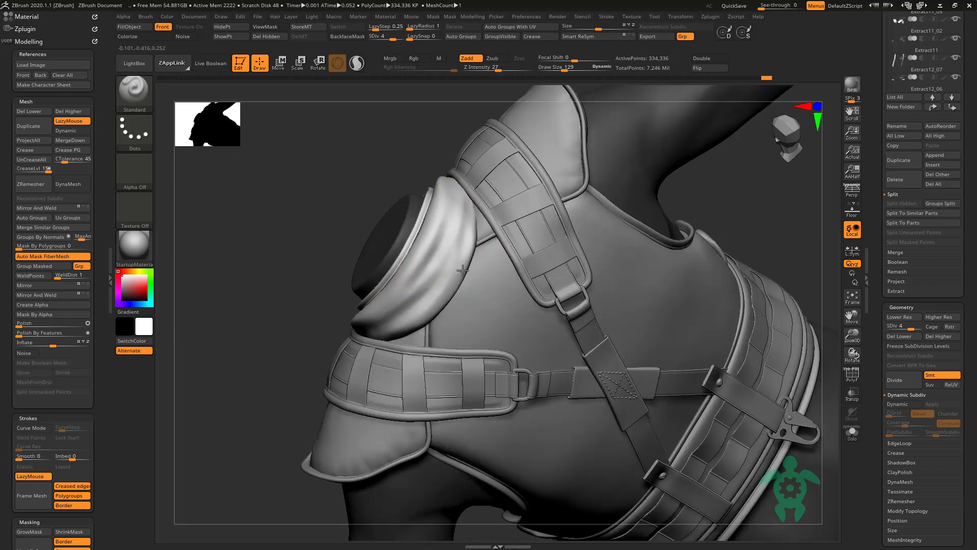
left_click_drag(472, 162, 433, 280, "shift")
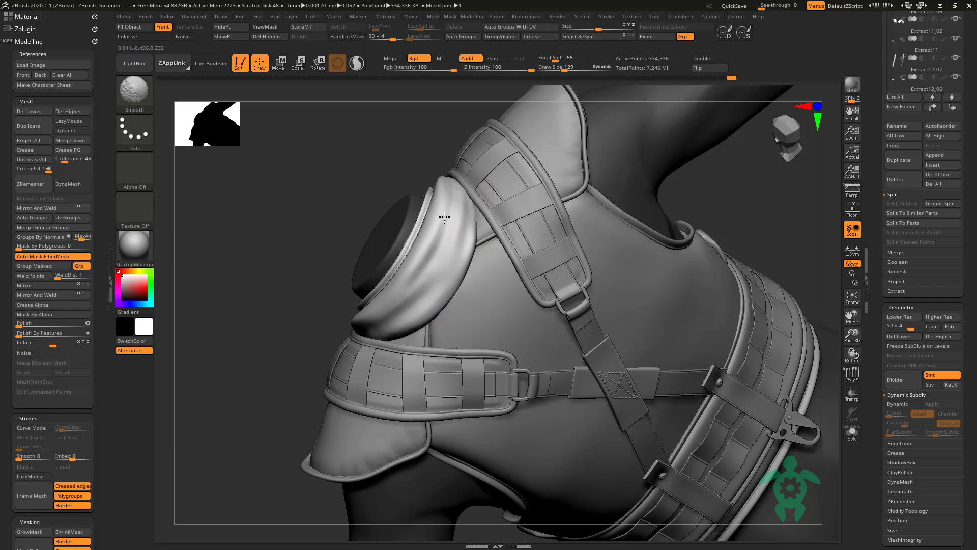
right_click_drag(217, 301, 448, 327)
Step: Smooth the strap piece Extract11_06, then make collar Extract12 the active subtool
left_click(475, 476, "alt")
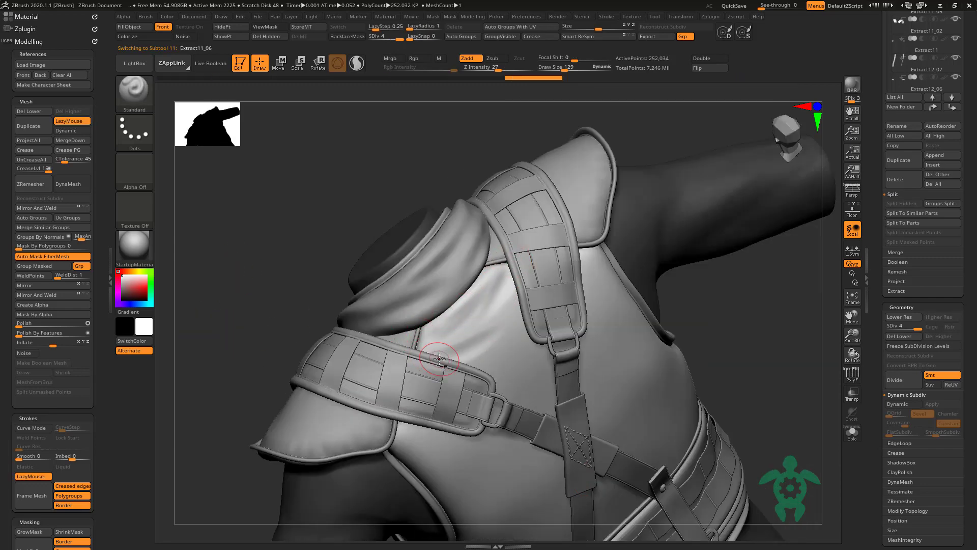
key("shift")
mouse_move(471, 308)
right_mouse_down()
mouse_move(209, 338)
mouse_move(260, 290)
mouse_move(265, 307)
mouse_move(387, 275)
right_mouse_up()
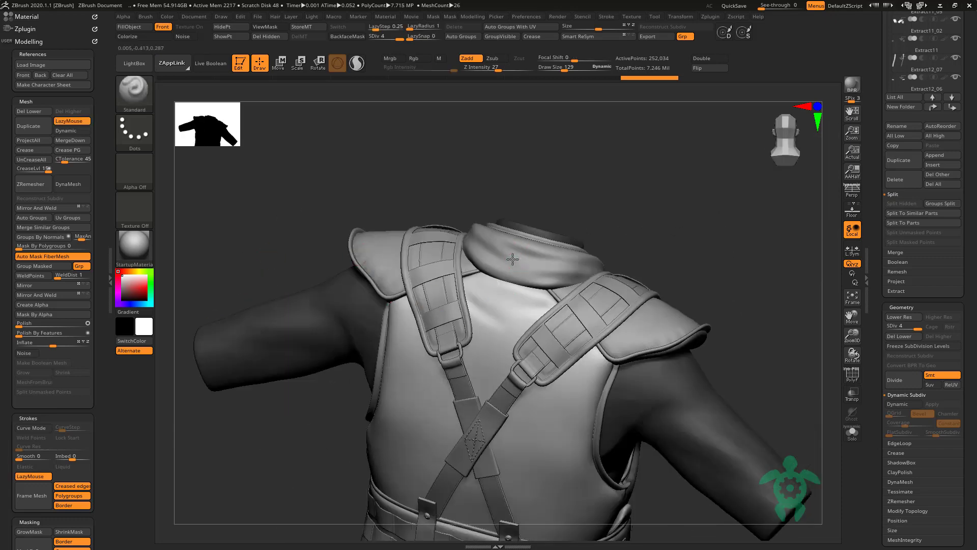
left_click(534, 245, "alt")
left_click_drag(883, 507, 886, 279)
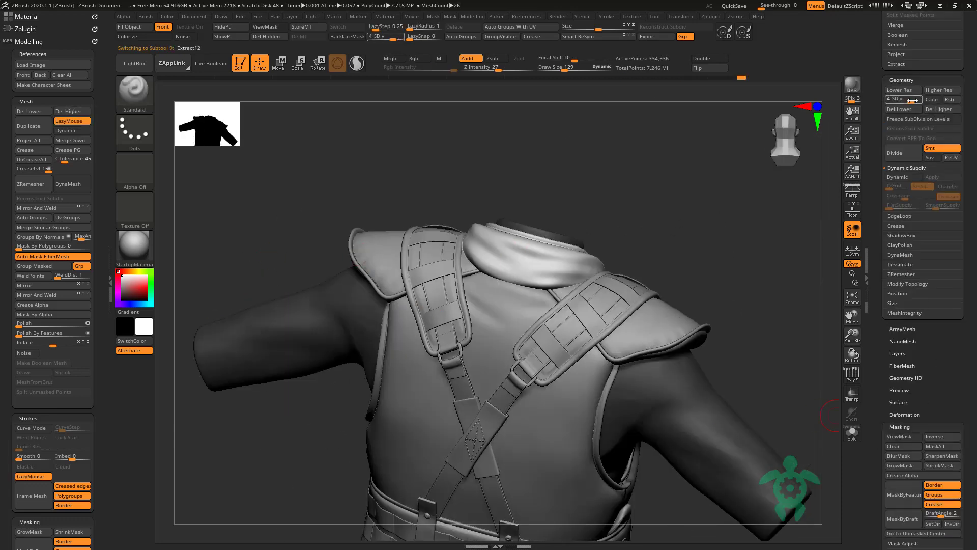
Step: Mask the collar by cavity at intensity 82.65 and hide the mask display
left_click_drag(911, 100, 916, 100)
scroll(918, 366, "down", 3)
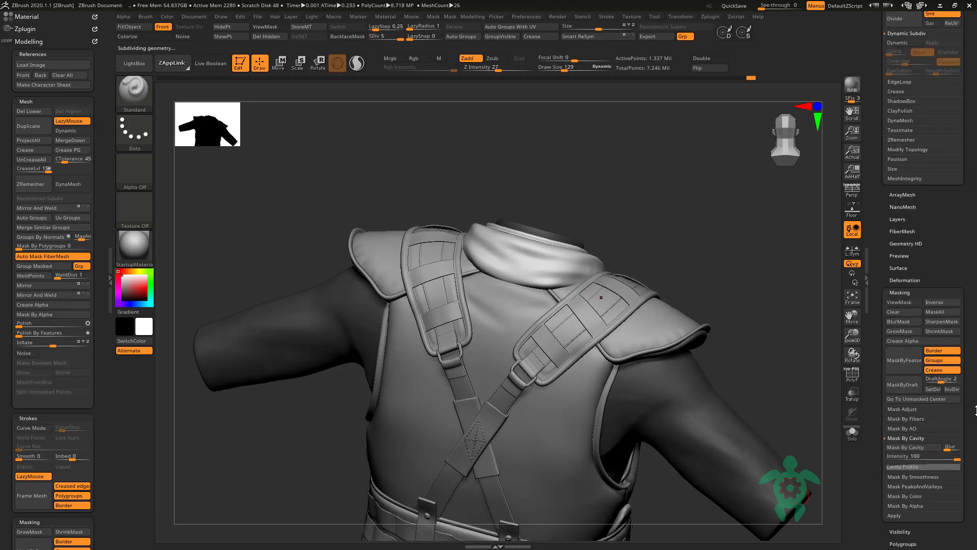
left_click(906, 466)
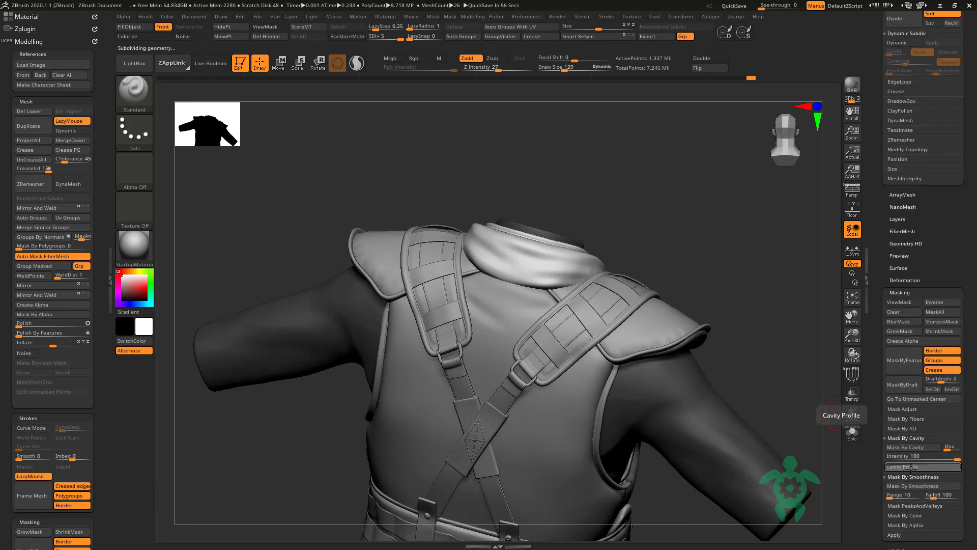
left_click_drag(954, 460, 955, 459)
left_click(908, 447)
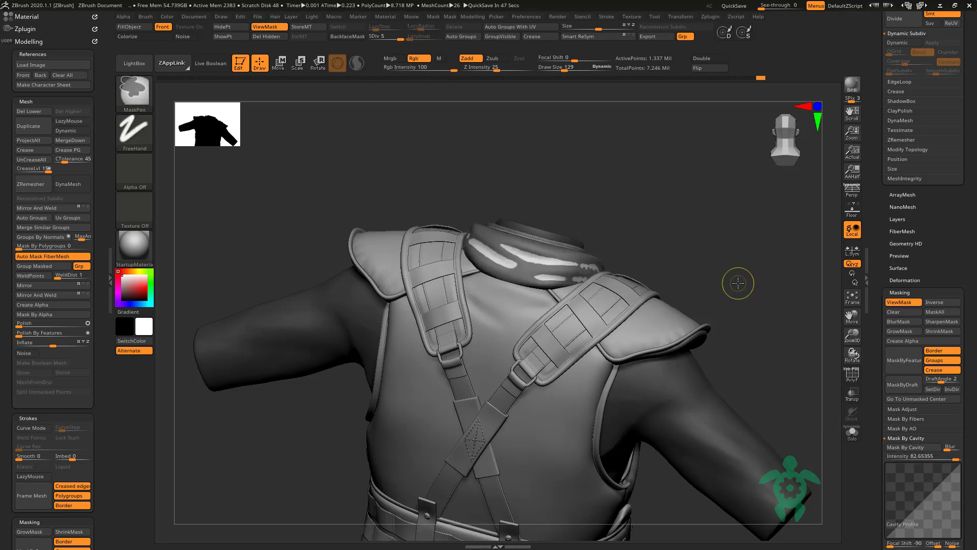
left_click(265, 27)
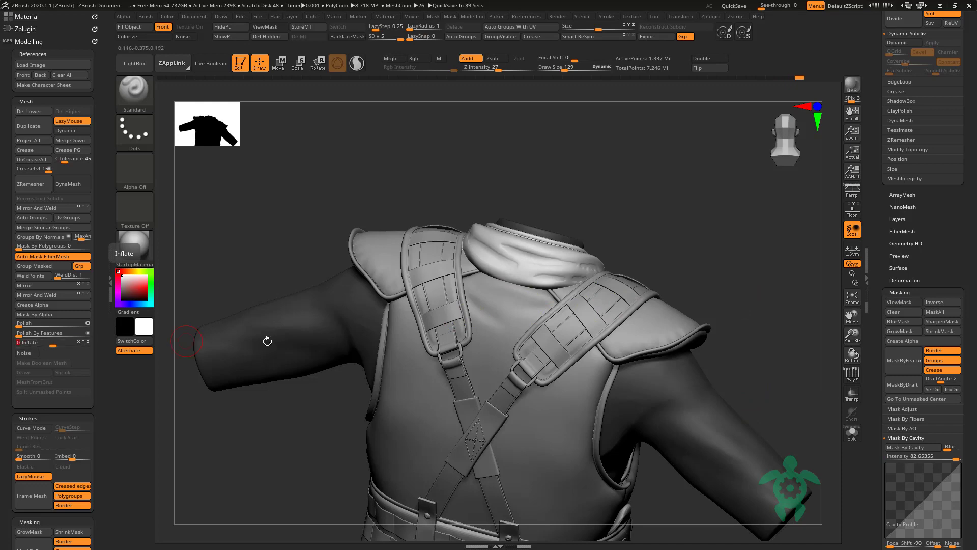
Step: Drop the hood to its lowest subdivision level and mask it by cavity
mouse_move(266, 338)
right_mouse_down()
mouse_move(676, 273)
mouse_move(414, 160)
right_mouse_up()
key("ctrl")
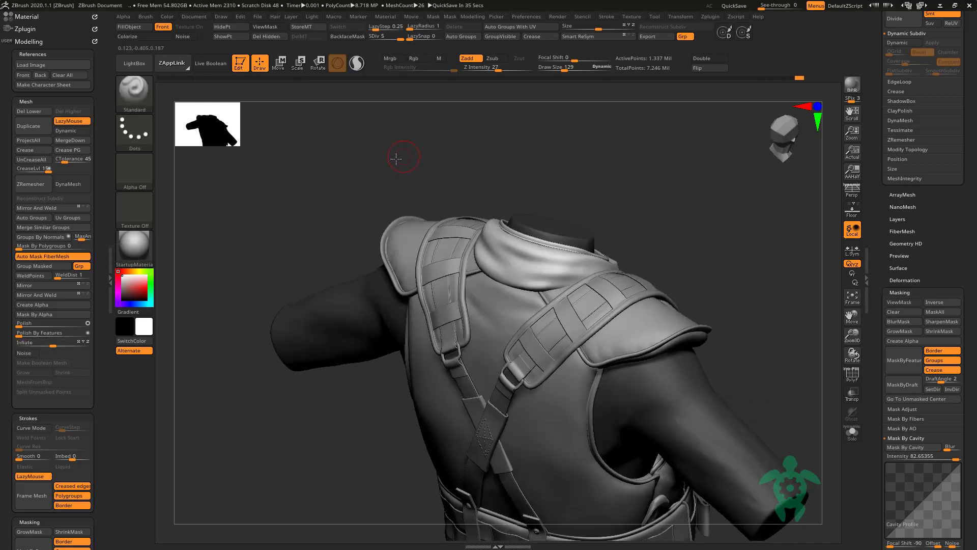
right_click_drag(391, 196, 535, 238)
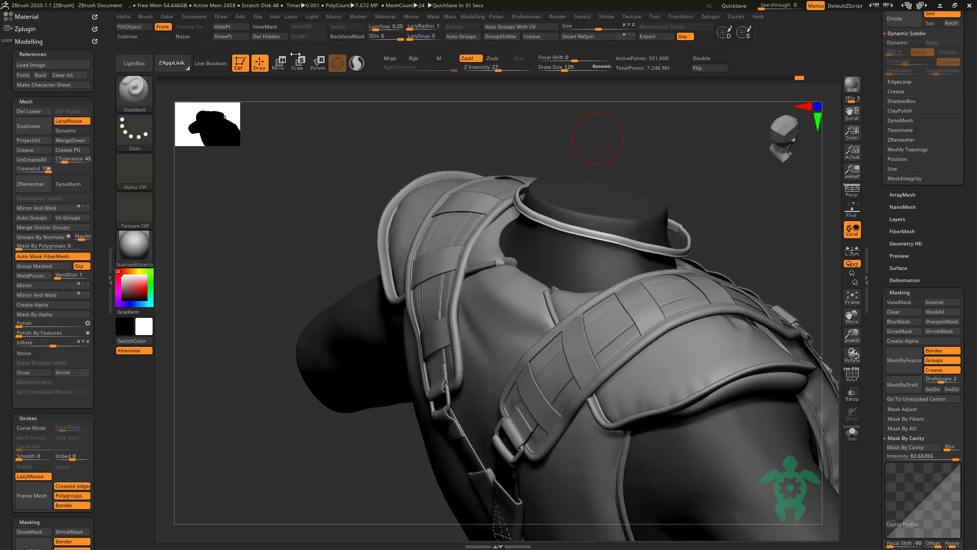
key("shift+d")
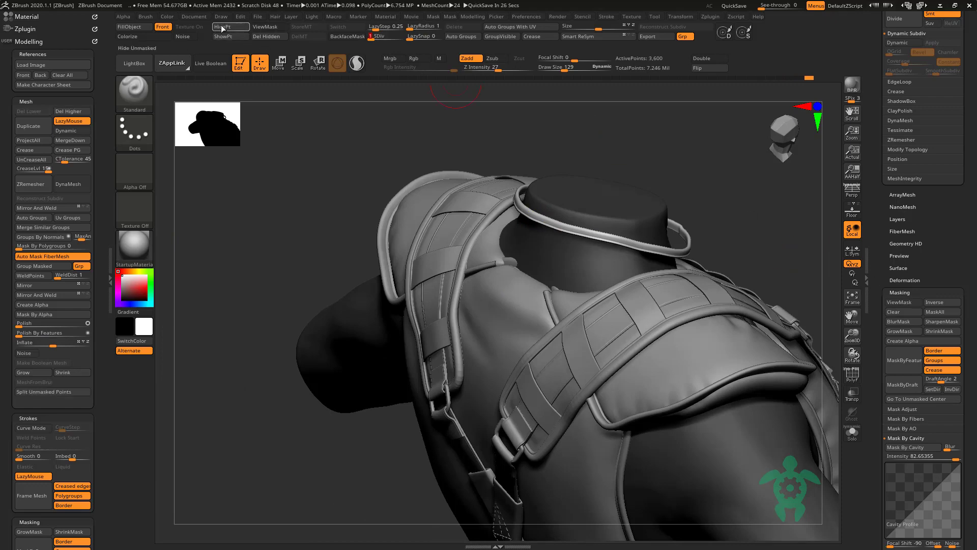
scroll(886, 264, "up", 5)
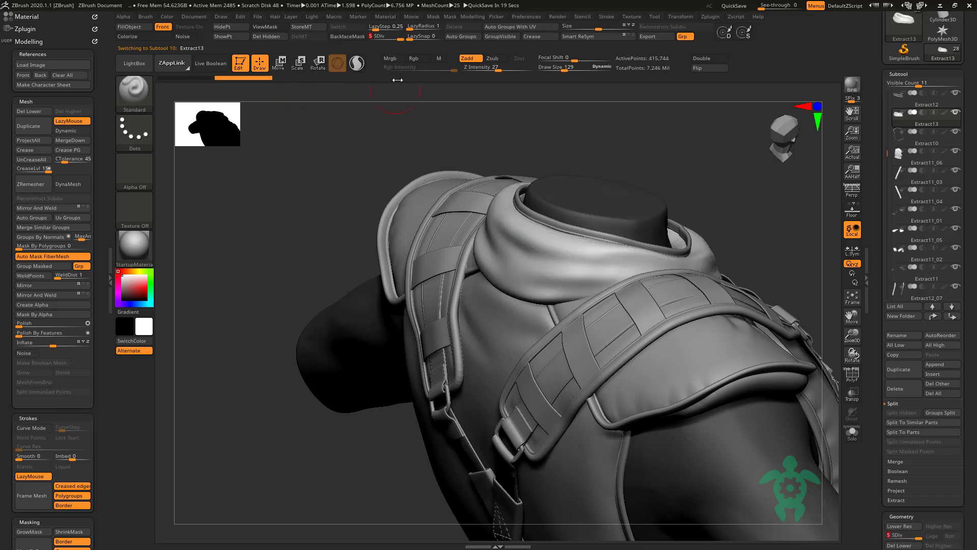
right_click_drag(483, 253, 610, 315)
scroll(882, 454, "down", 5)
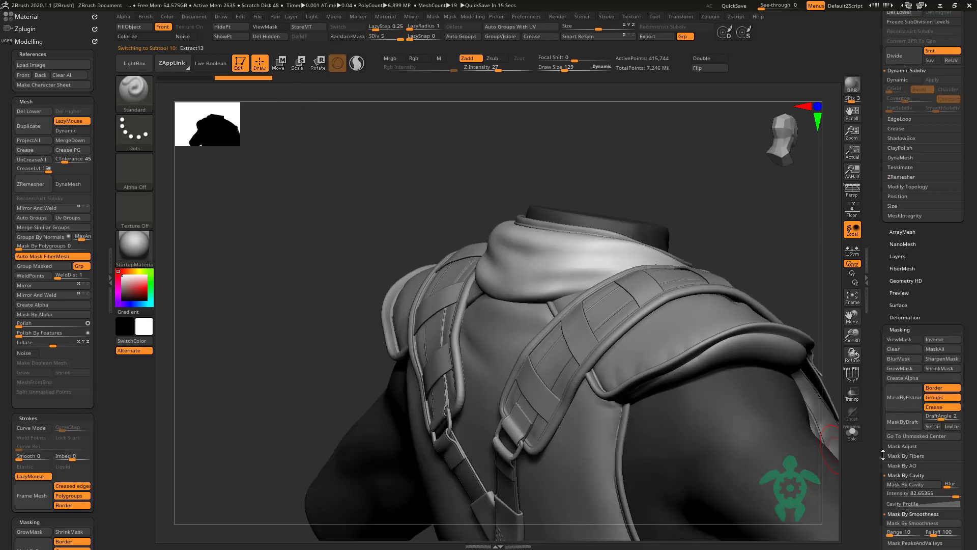
left_click(893, 487)
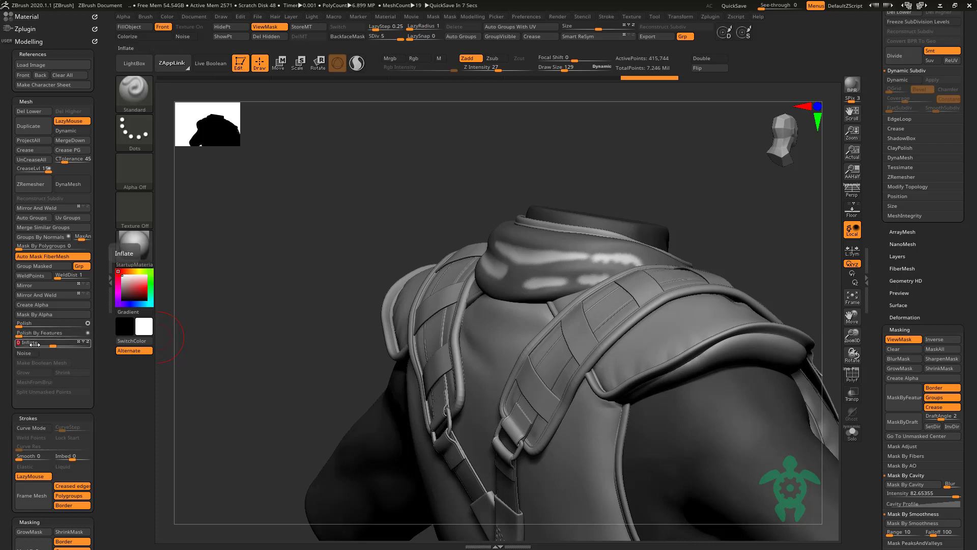
left_click_drag(404, 219, 605, 261)
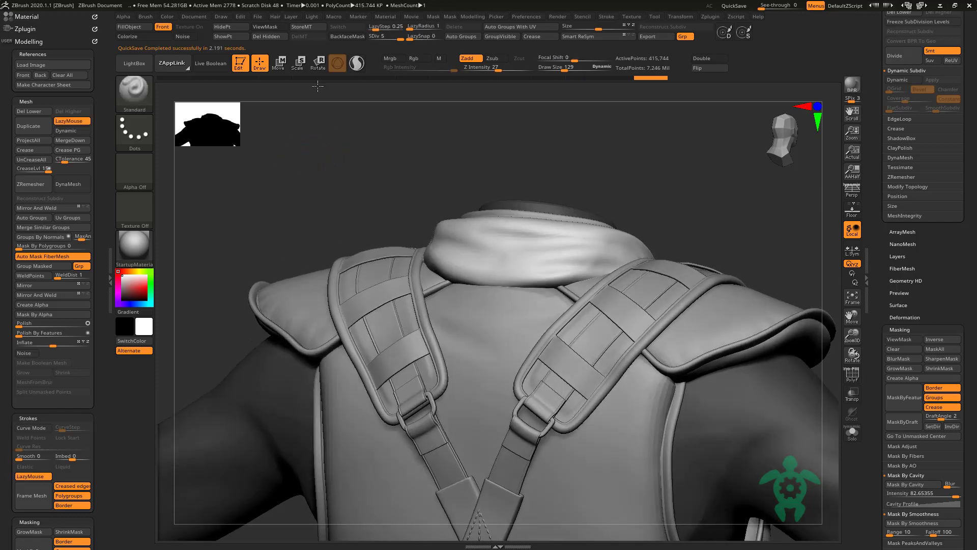
Step: Make the strap piece Extract11_06 active and shrink the brush size to 73
right_click_drag(476, 230, 346, 226)
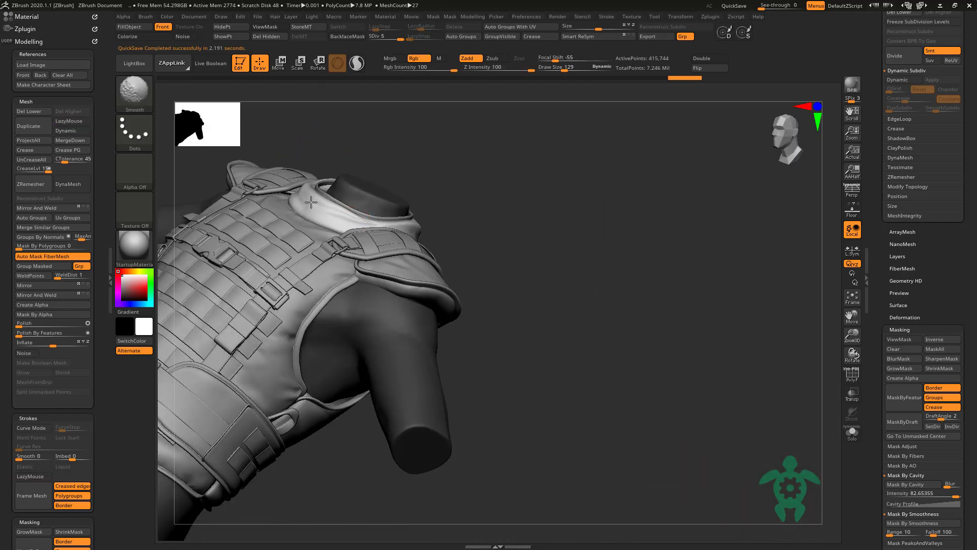
mouse_move(301, 193)
right_mouse_down()
mouse_move(411, 174)
mouse_move(270, 161)
mouse_move(475, 312)
mouse_move(563, 436)
mouse_move(488, 339)
right_mouse_up()
left_click(400, 315, "alt")
left_click_drag(488, 339, 454, 342)
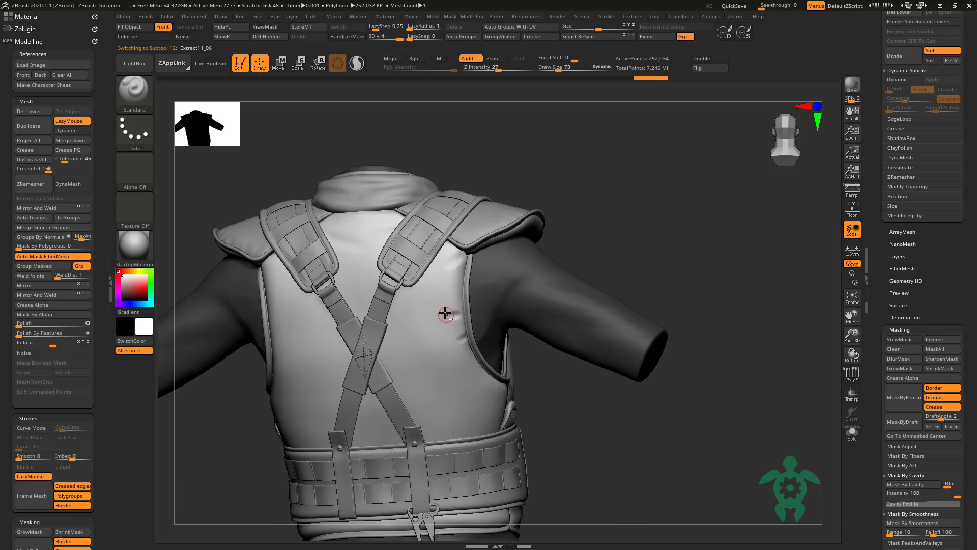
Step: Shift-smooth the vest's left side and the back strap surface
key("shift")
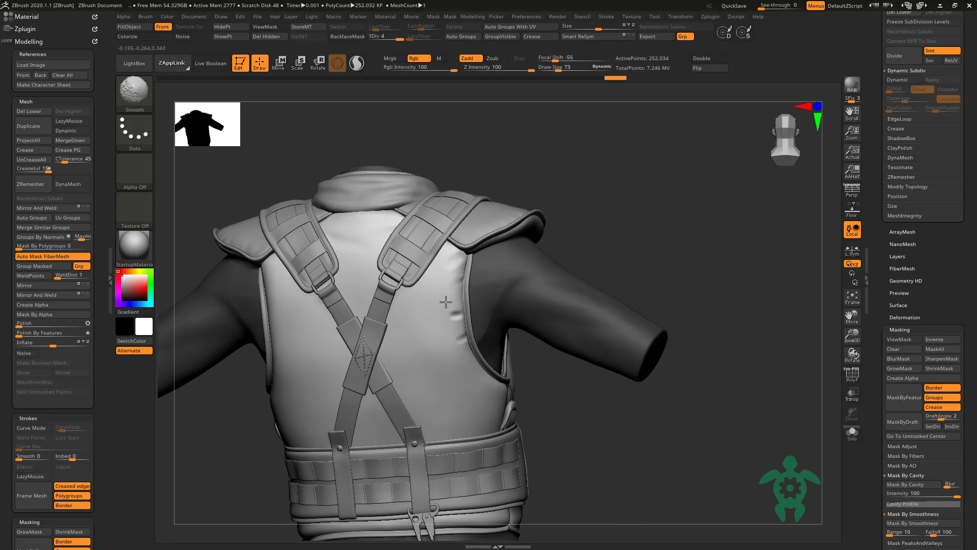
right_click_drag(501, 402, 524, 395)
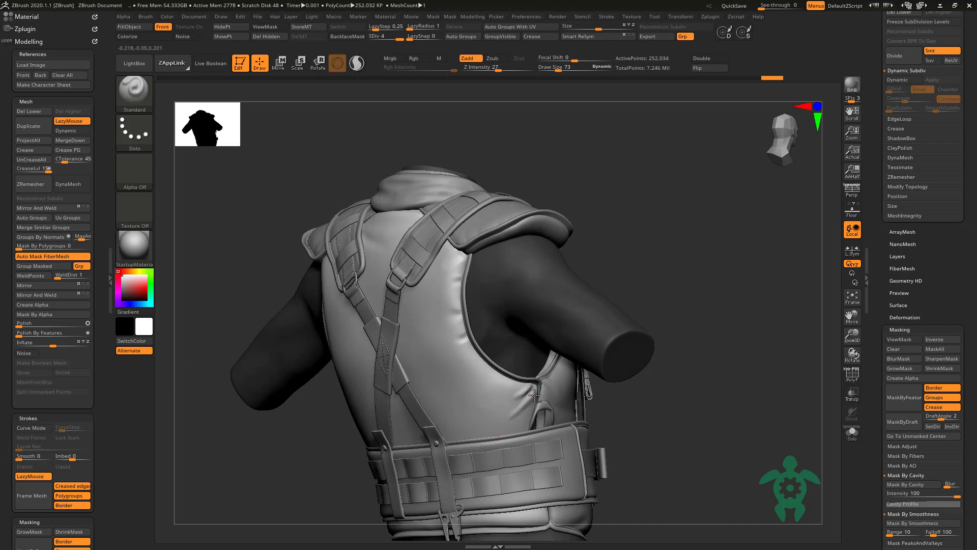
key("shift")
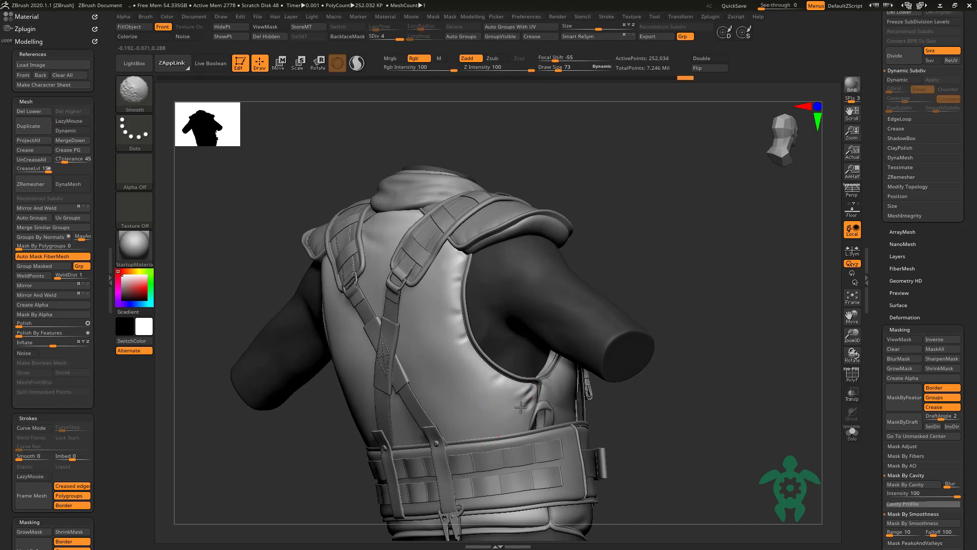
right_click_drag(529, 398, 355, 325)
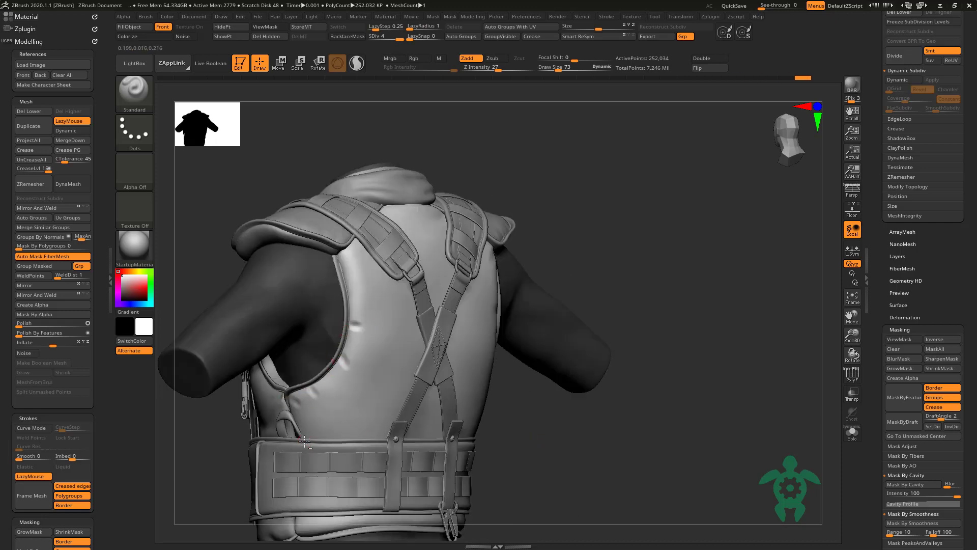
key("shift")
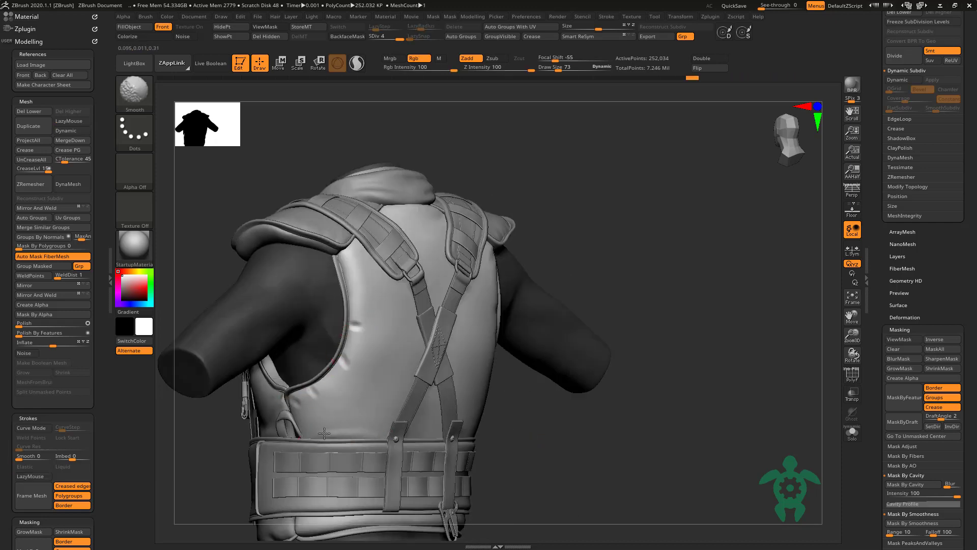
key("space")
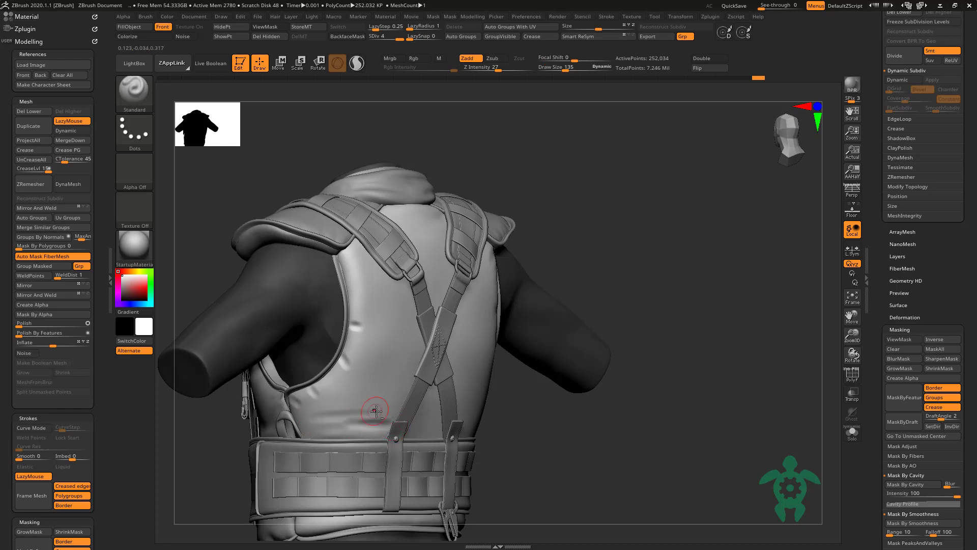
key("shift")
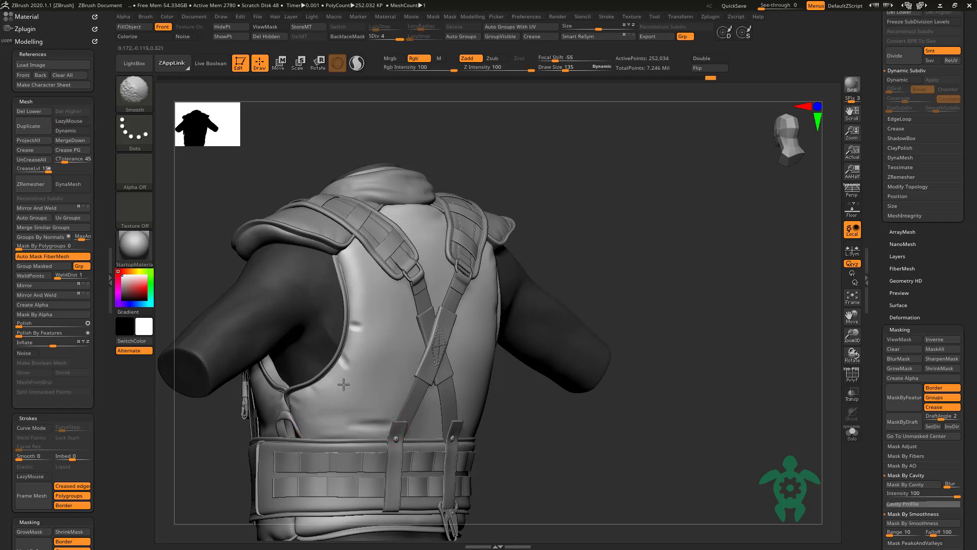
key("shift")
key("super")
key("super")
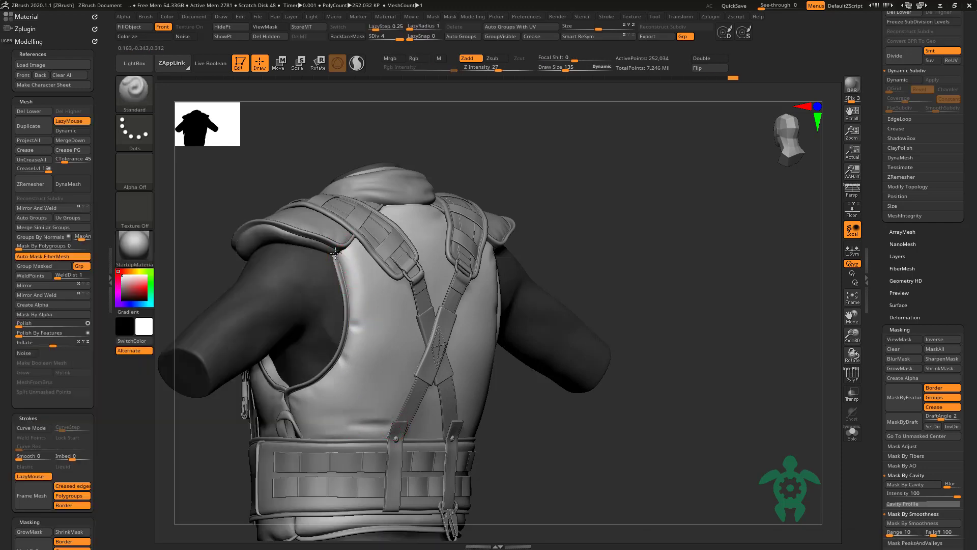
key("shift")
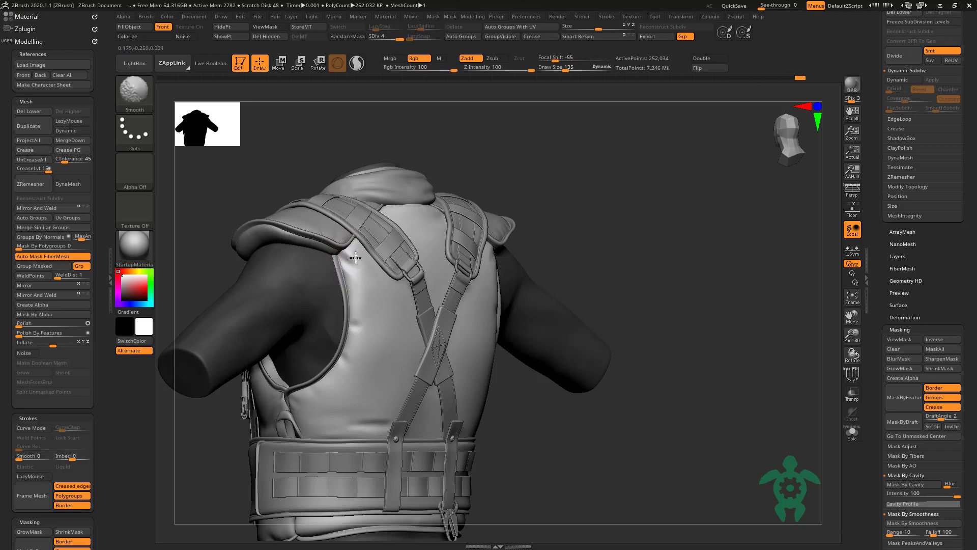
key("shift")
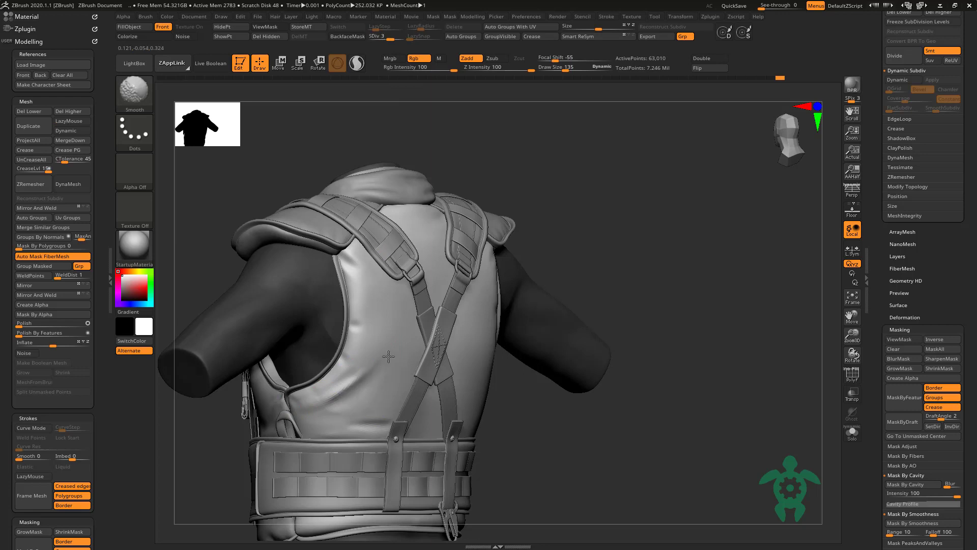
key("shift")
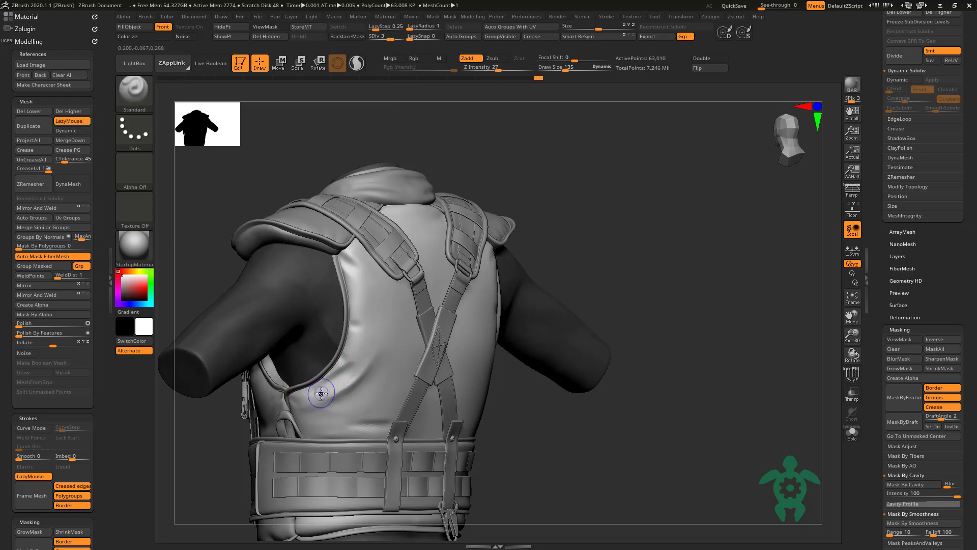
key("shift")
key("shift")
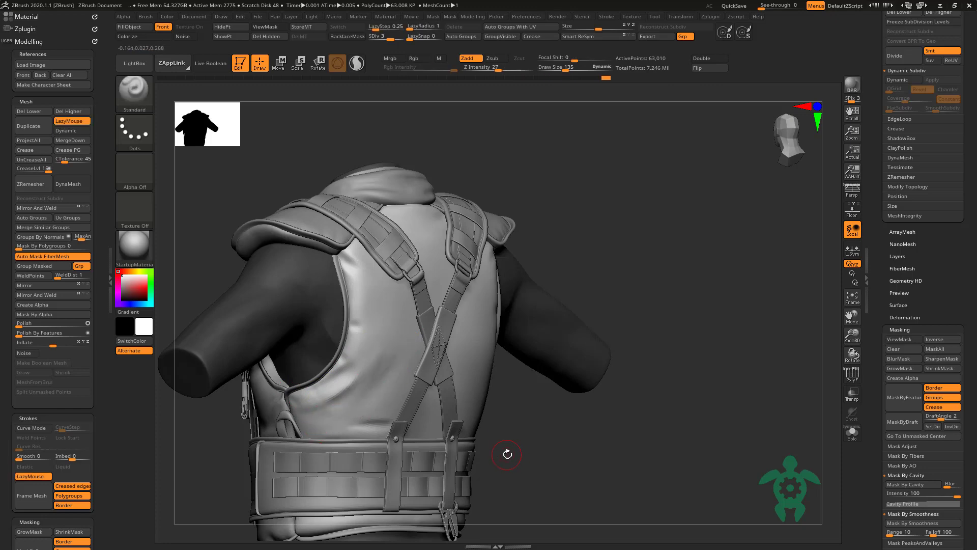
Step: Raise the strap to subdivision level 4 and line up a straight back view
left_click_drag(505, 451, 567, 433)
left_click(396, 37)
left_click_drag(559, 377, 407, 397)
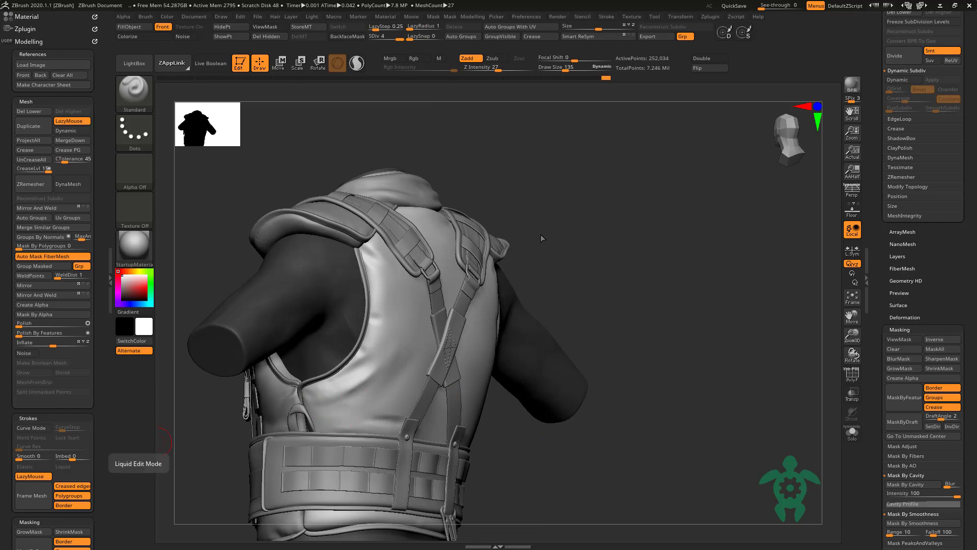
left_click_drag(542, 238, 534, 248)
left_click_drag(376, 249, 452, 342)
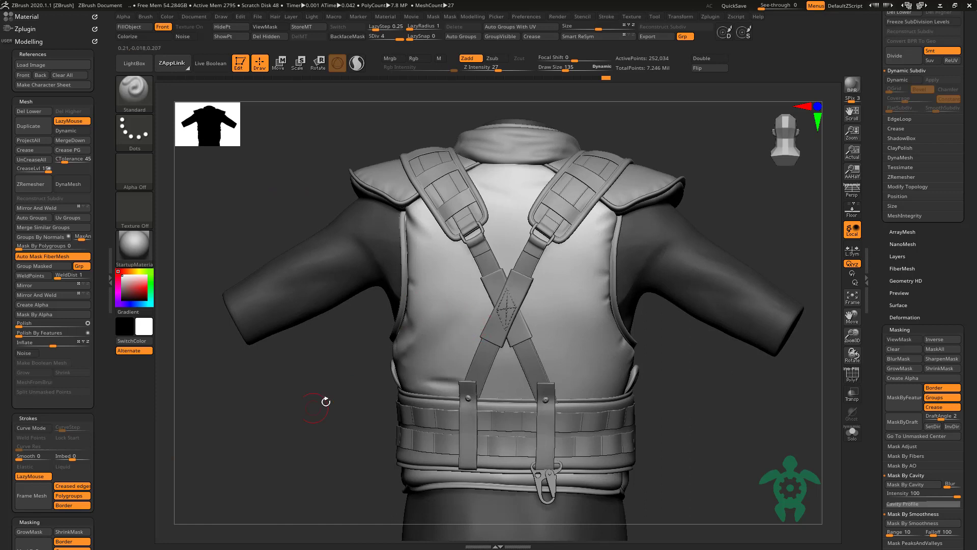
left_click_drag(314, 407, 553, 390)
Step: Sculpt subtle strokes on the vest back, smooth the lower back, and step down one SDiv
left_click_drag(552, 267, 562, 240)
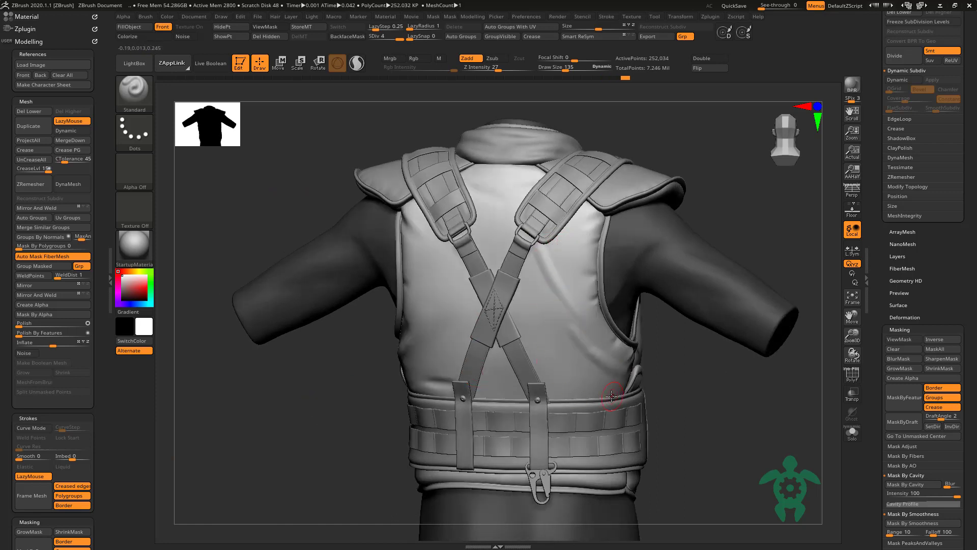
left_click_drag(611, 396, 544, 359)
left_click_drag(322, 403, 448, 374)
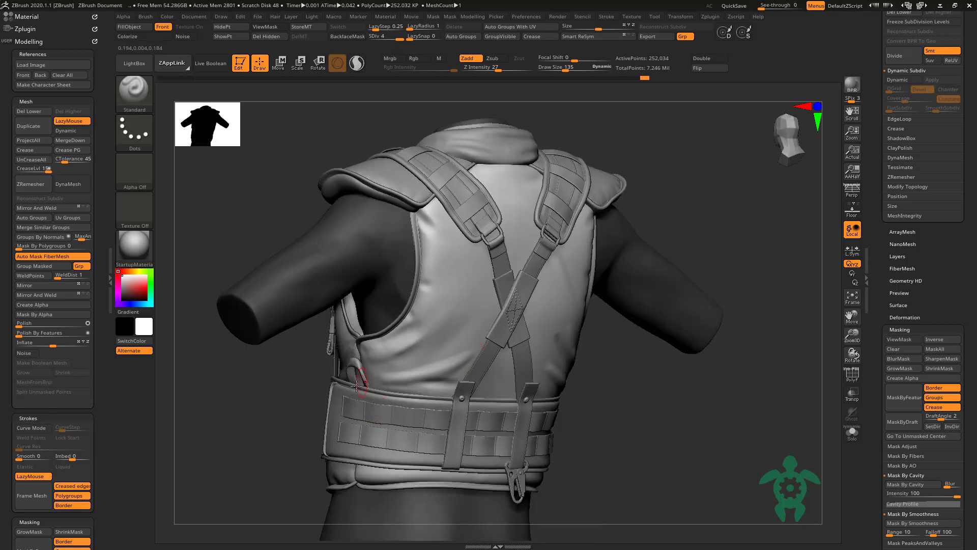
left_click_drag(358, 385, 415, 338, "shift")
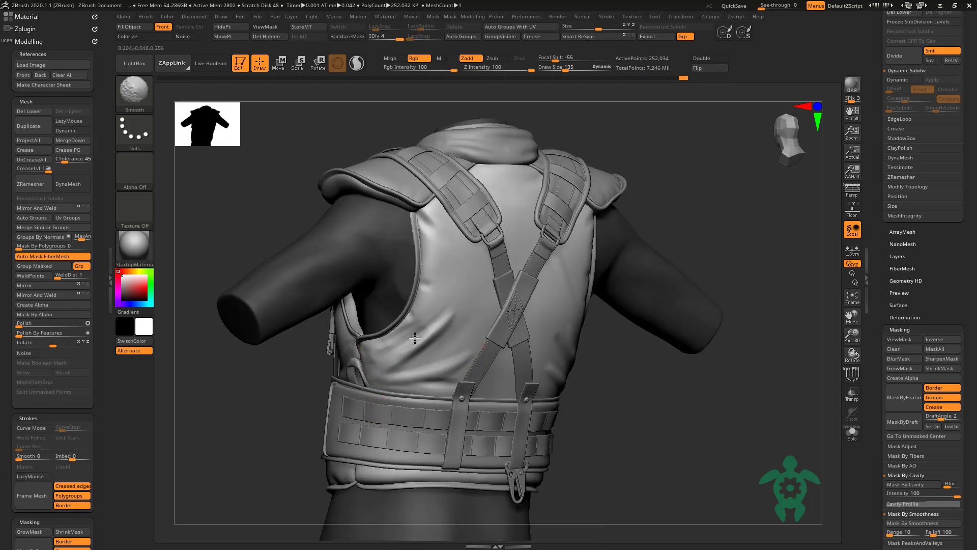
key("shift+d")
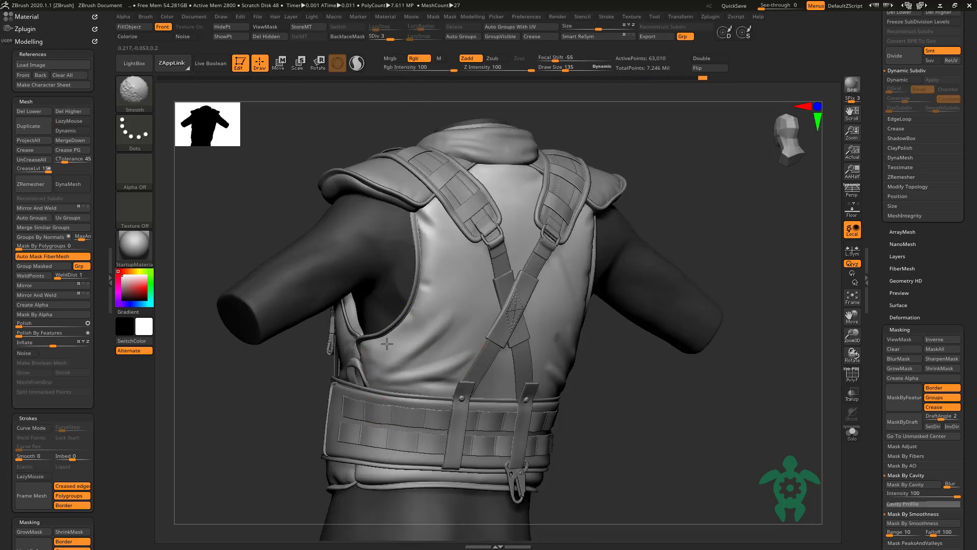
key("l")
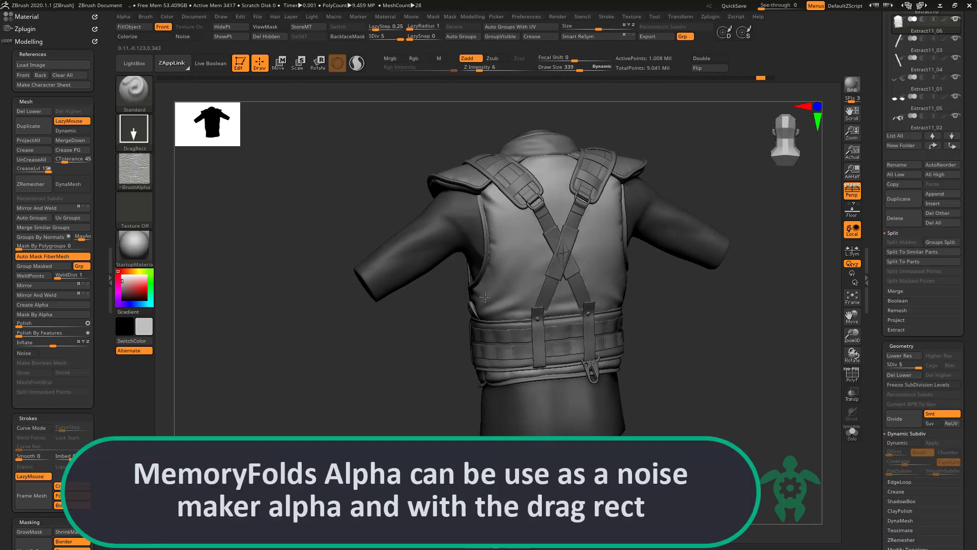
mouse_move(371, 332)
left_mouse_down()
mouse_move(280, 246)
mouse_move(495, 206)
left_mouse_up()
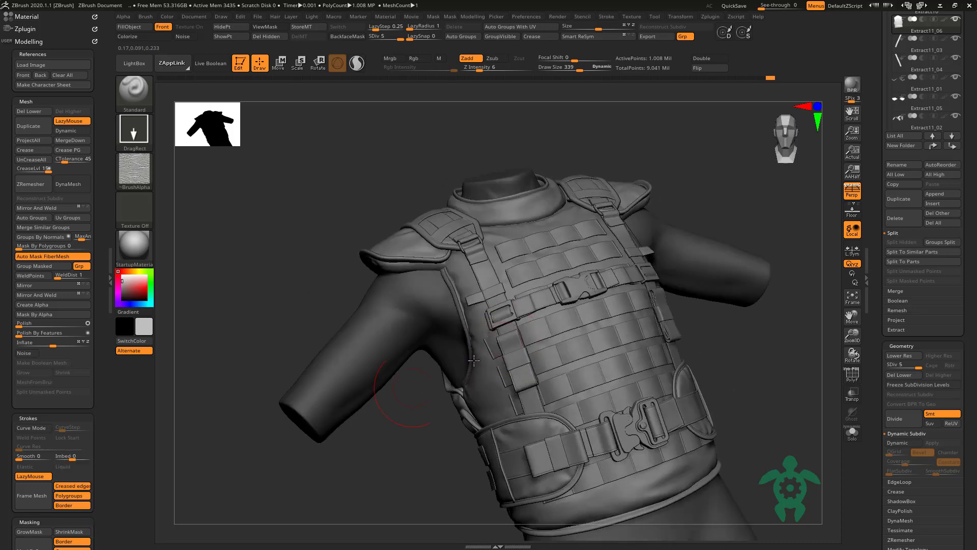
Step: Select Extract12_05 and look the vest over from side and front views
left_click(581, 457, "alt")
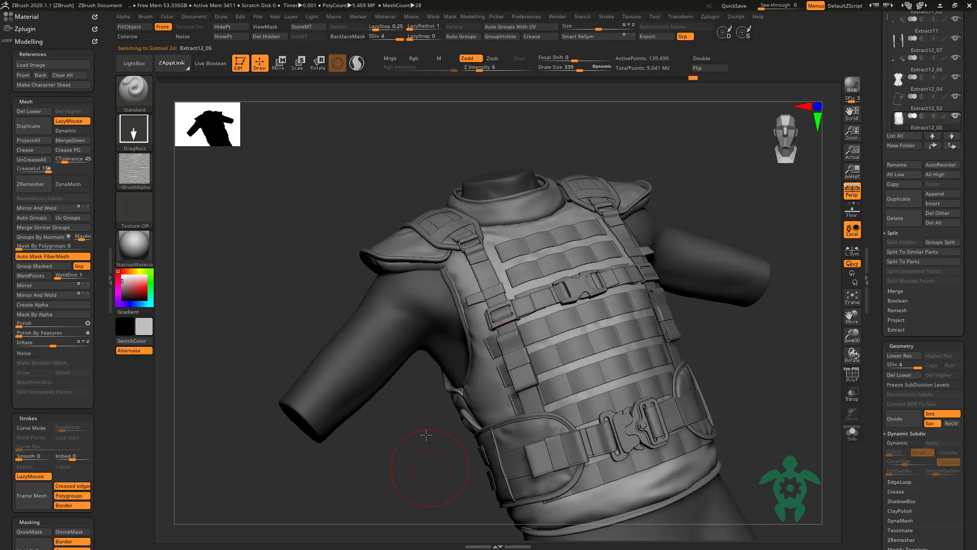
left_click_drag(507, 499, 438, 400)
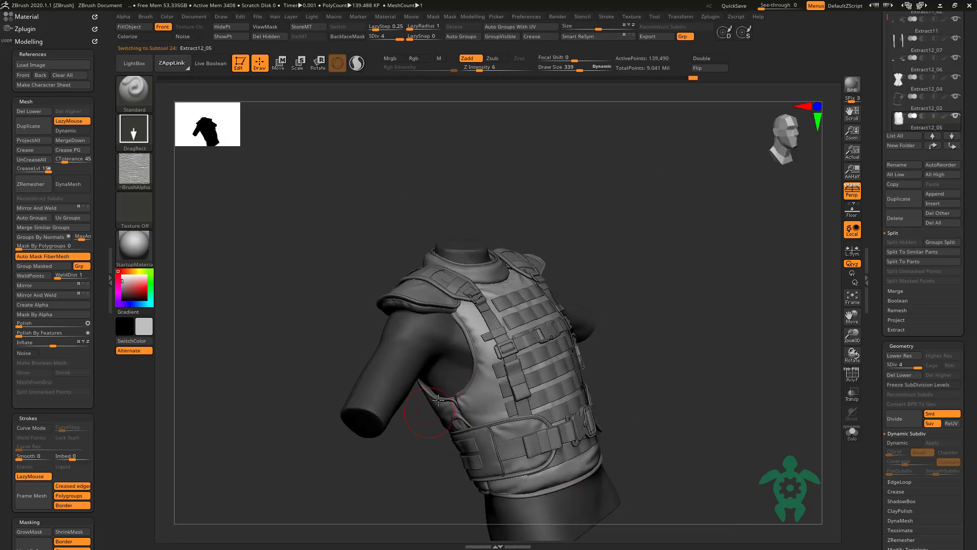
left_click_drag(435, 352, 541, 328)
left_click_drag(586, 302, 619, 372)
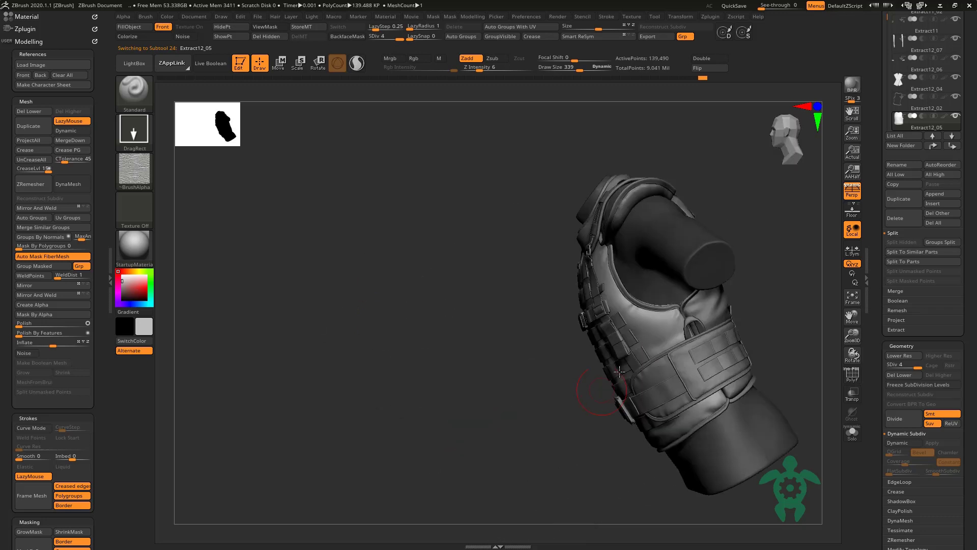
mouse_move(561, 418)
left_mouse_down()
mouse_move(478, 299)
mouse_move(587, 235)
left_mouse_up()
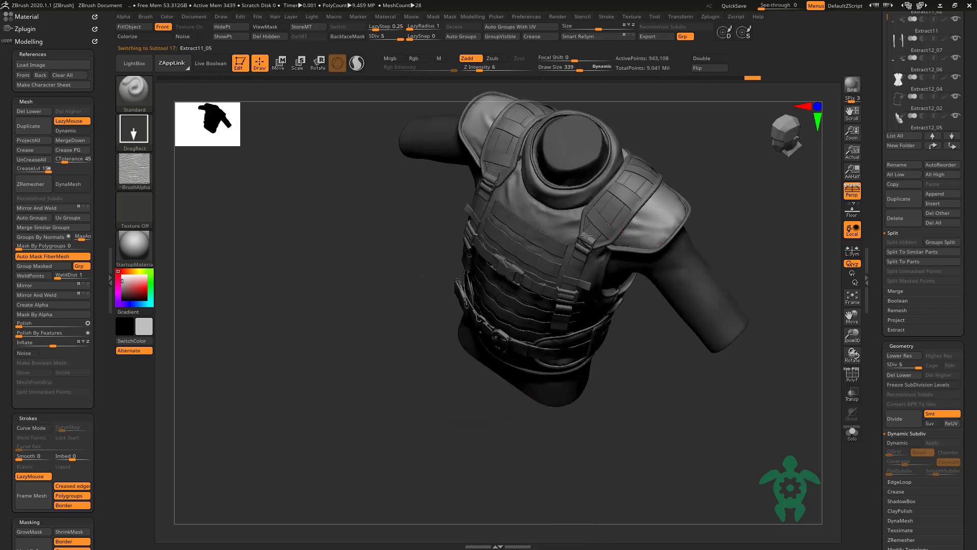
mouse_move(478, 117)
left_mouse_down()
mouse_move(388, 200)
mouse_move(388, 235)
mouse_move(345, 273)
mouse_move(413, 316)
left_mouse_up()
Step: Select Extract15, then the Extract16 waist piece, and frame the whole vest
left_click(413, 316, "alt")
mouse_move(349, 305)
left_mouse_down()
mouse_move(480, 362)
mouse_move(501, 265)
mouse_move(422, 270)
mouse_move(362, 241)
left_mouse_up()
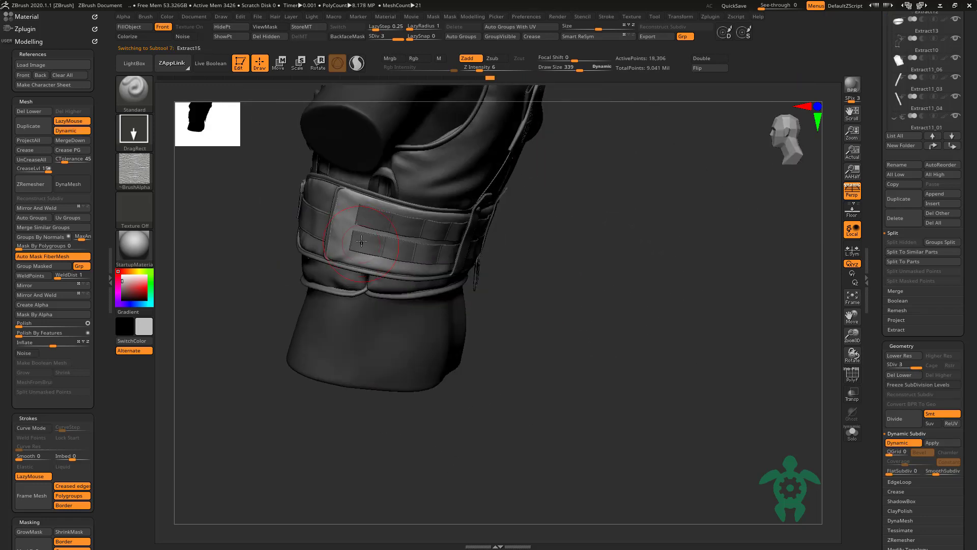
left_click_drag(262, 234, 264, 214)
left_click(264, 214, "alt")
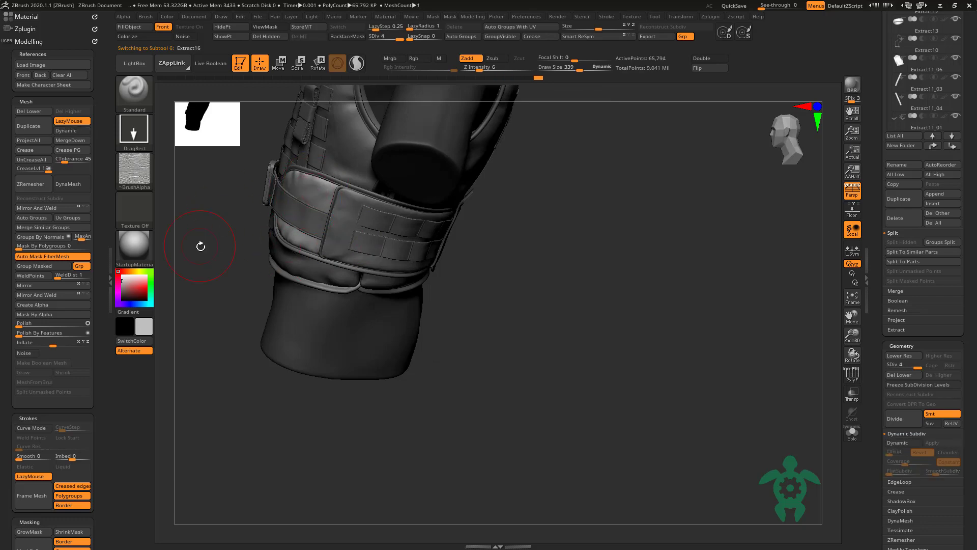
key("f")
mouse_move(200, 246)
left_mouse_down()
mouse_move(586, 390)
mouse_move(349, 331)
mouse_move(251, 332)
mouse_move(323, 404)
mouse_move(355, 329)
mouse_move(361, 349)
mouse_move(321, 254)
left_mouse_up()
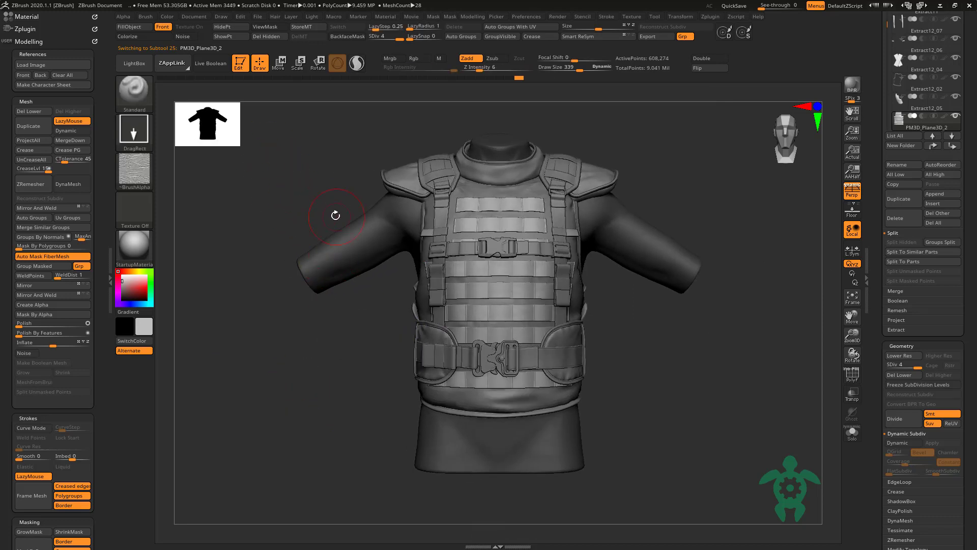
Step: Select the Extract12_07 strap piece and turn on Dynamic Subdiv
scroll(321, 203, "up", 1)
scroll(325, 203, "up", 1)
scroll(417, 224, "up", 1)
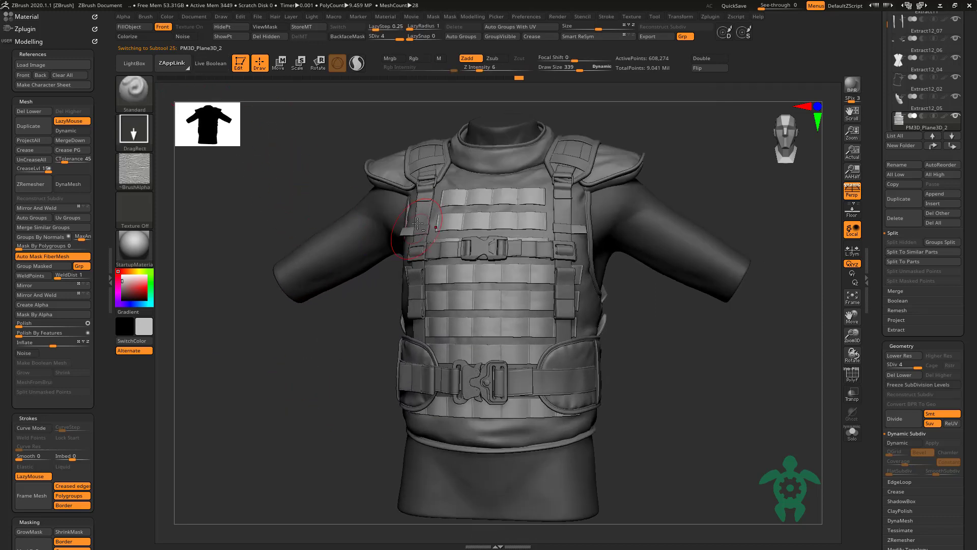
left_click(417, 224, "alt")
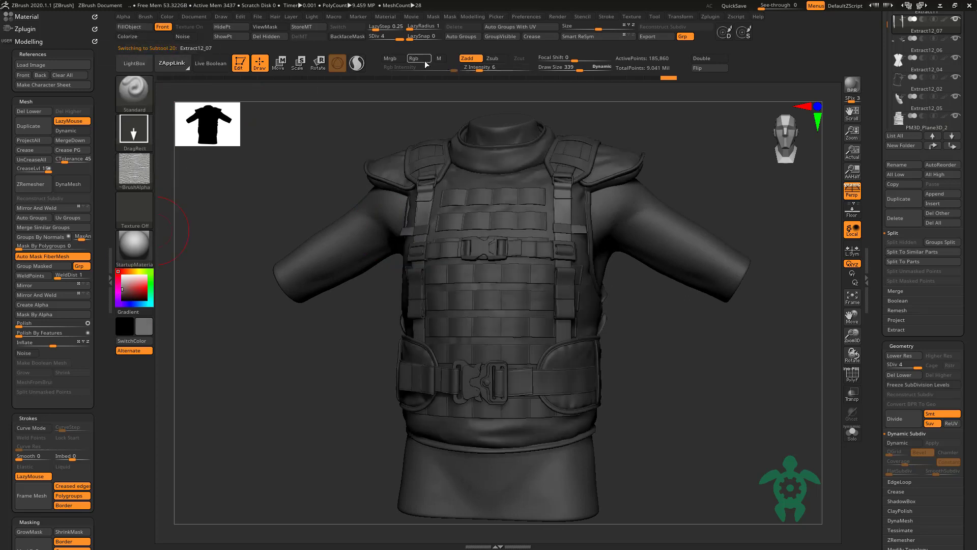
key("d")
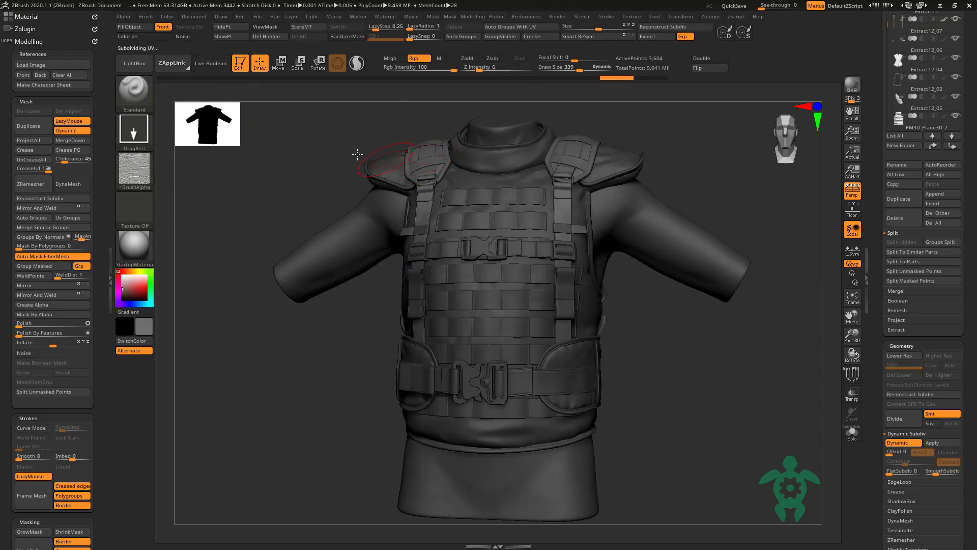
Step: Select the Extract12_01 chest strap, show polypaint, and hide straps covering the side clips
left_click(273, 163, "ctrl")
left_click(426, 250, "alt")
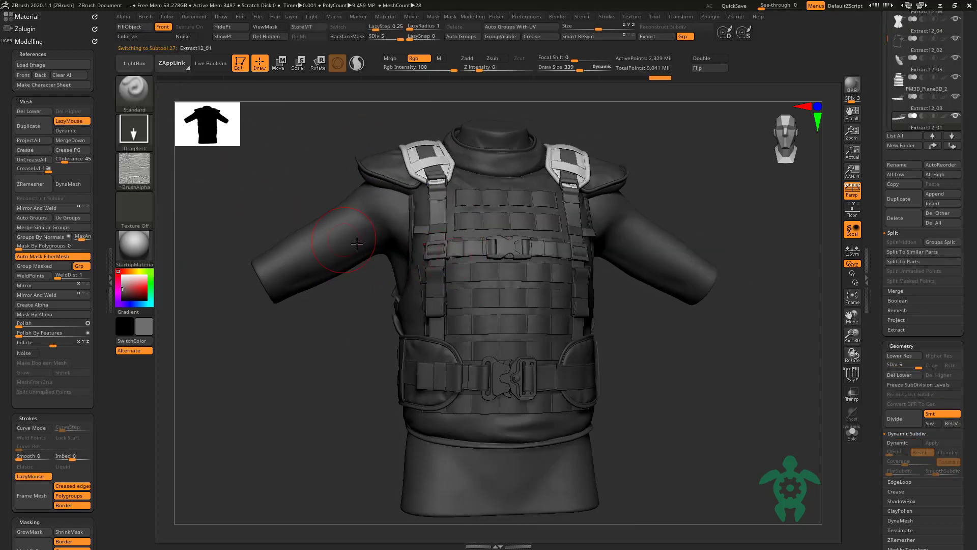
left_click(463, 252, "ctrl+shift")
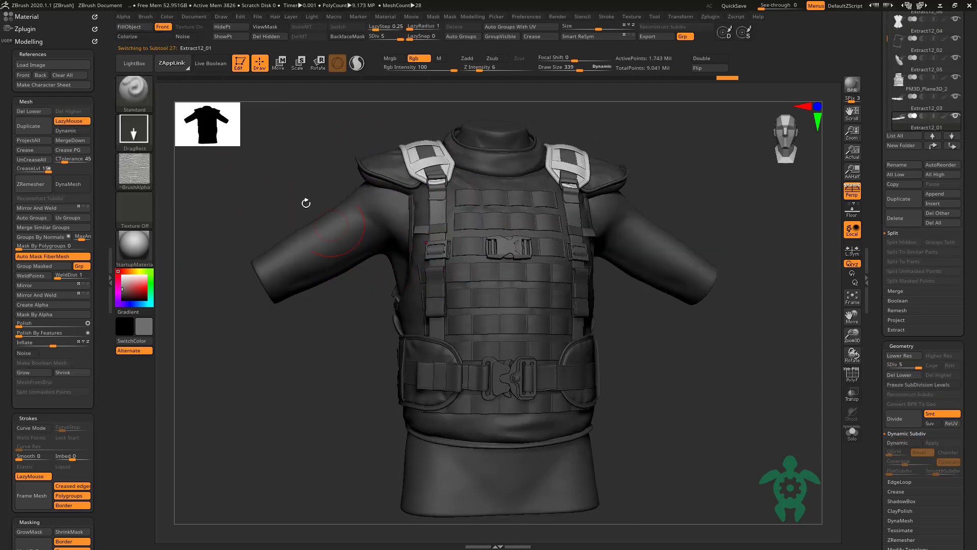
left_click(224, 191, "ctrl+shift")
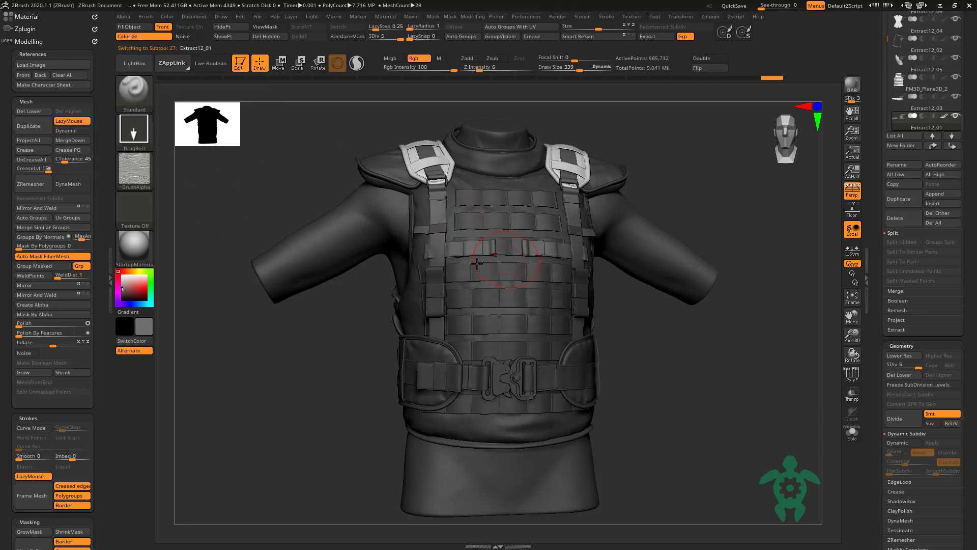
left_click(227, 218, "ctrl+shift")
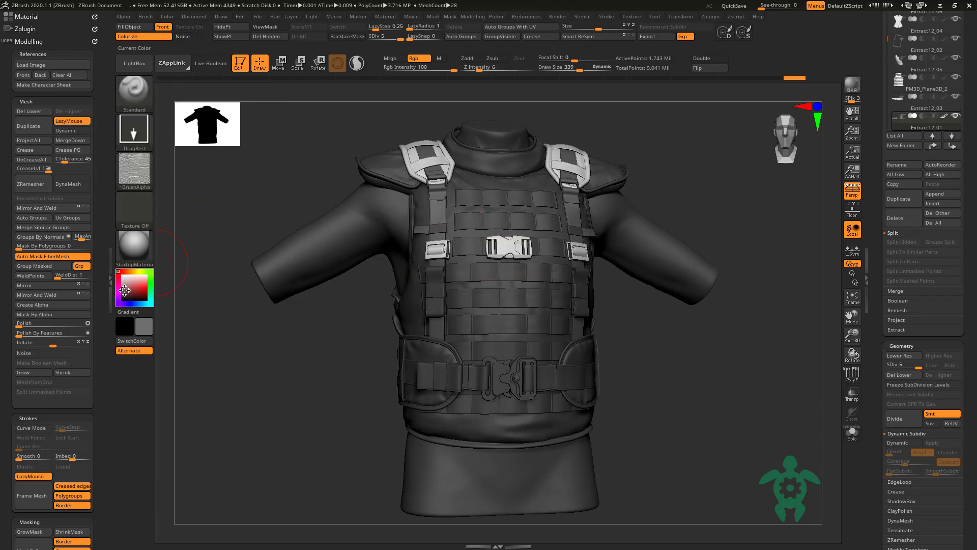
left_click(436, 249, "ctrl+alt+shift")
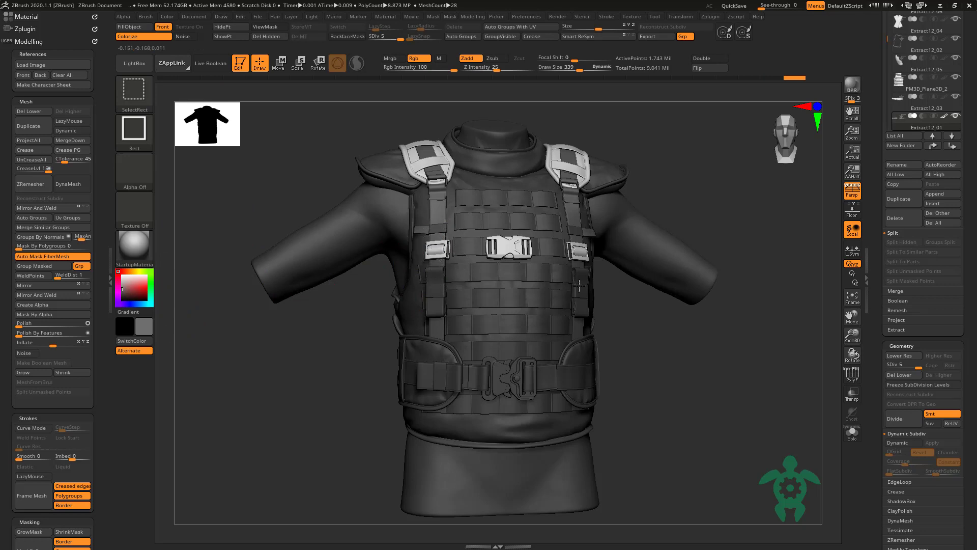
left_click(577, 251, "ctrl+alt+shift")
Step: Fill the buckle and clips with the dark vest colour, checking with undo and redo
left_click(134, 27)
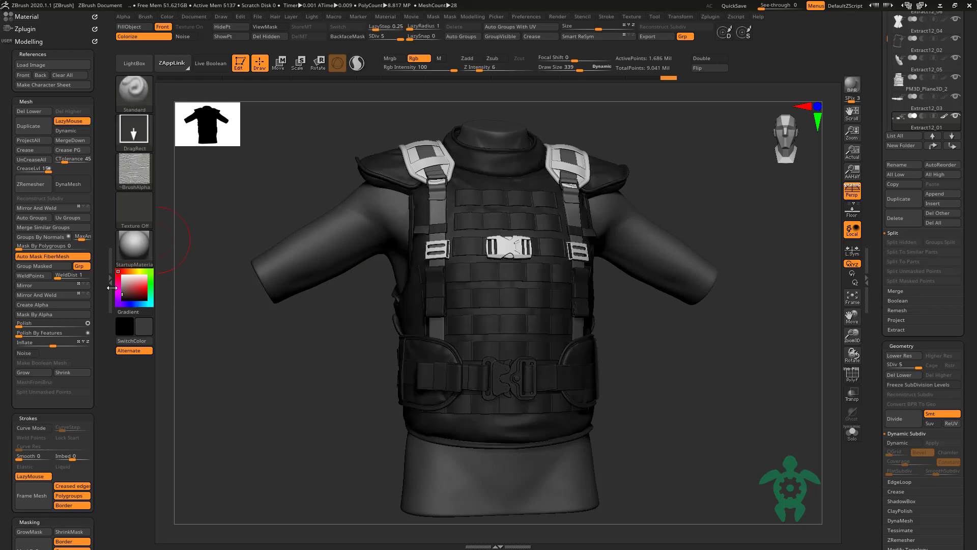
key("ctrl+z")
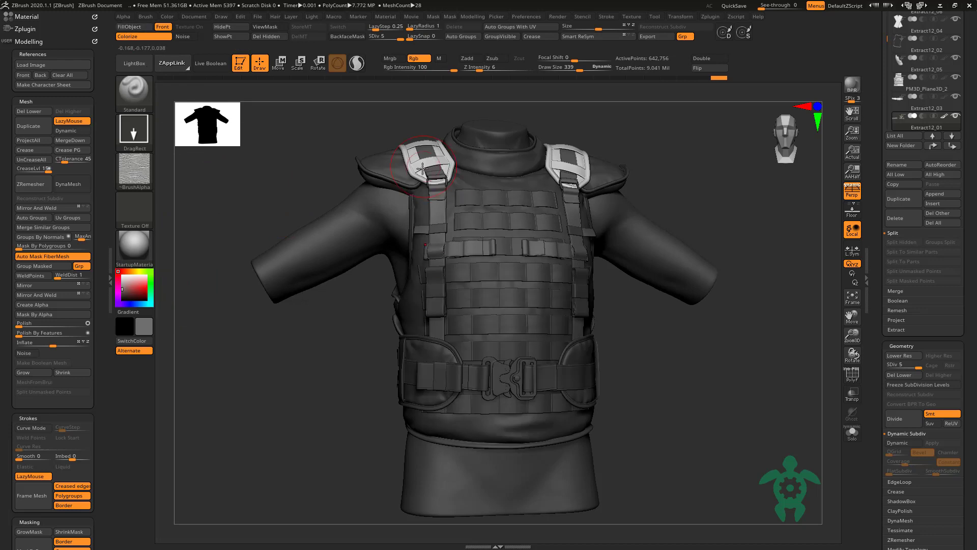
left_click_drag(283, 142, 179, 250)
key("ctrl+shift+z")
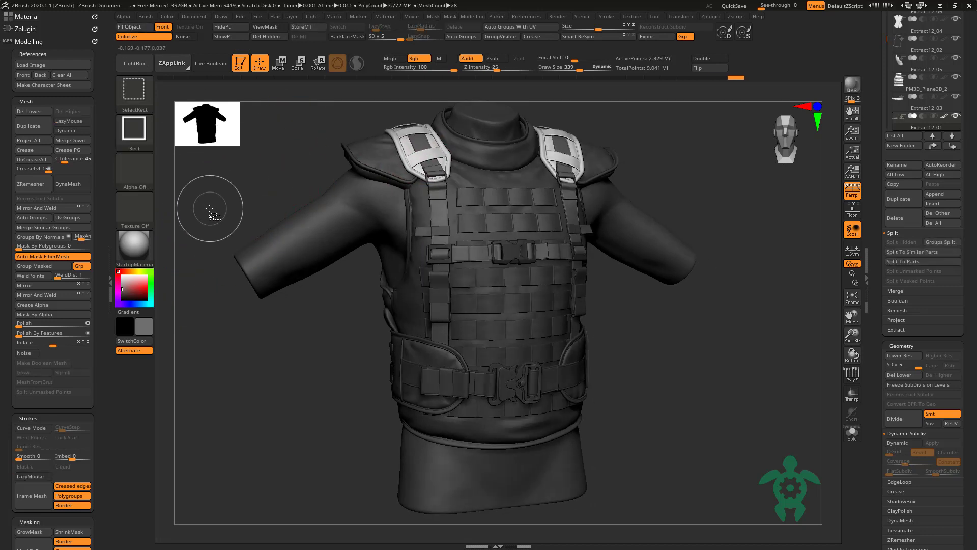
left_click_drag(143, 326, 510, 254)
Step: Solo the shoulder-harness strap piece, then show all pieces and frame the model
left_click(427, 168, "alt")
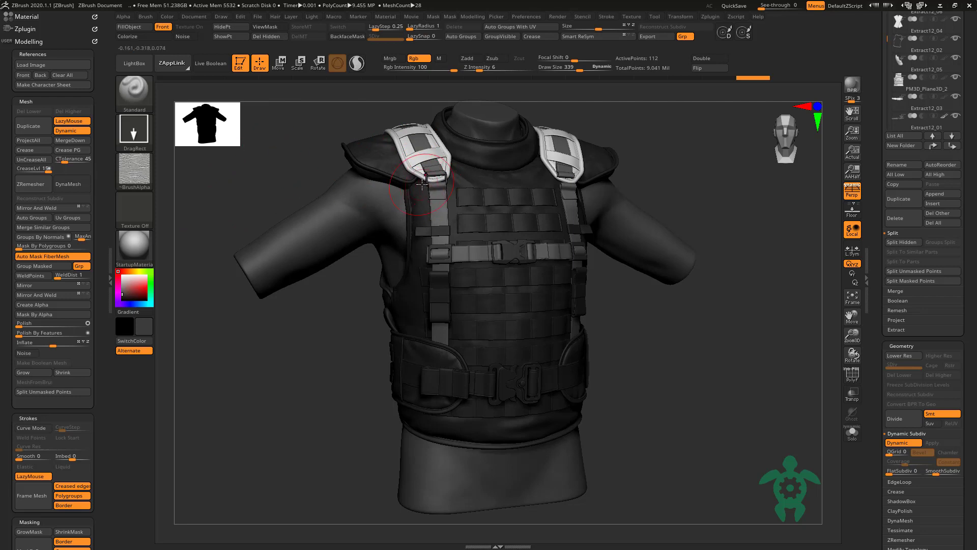
key("ctrl+shift")
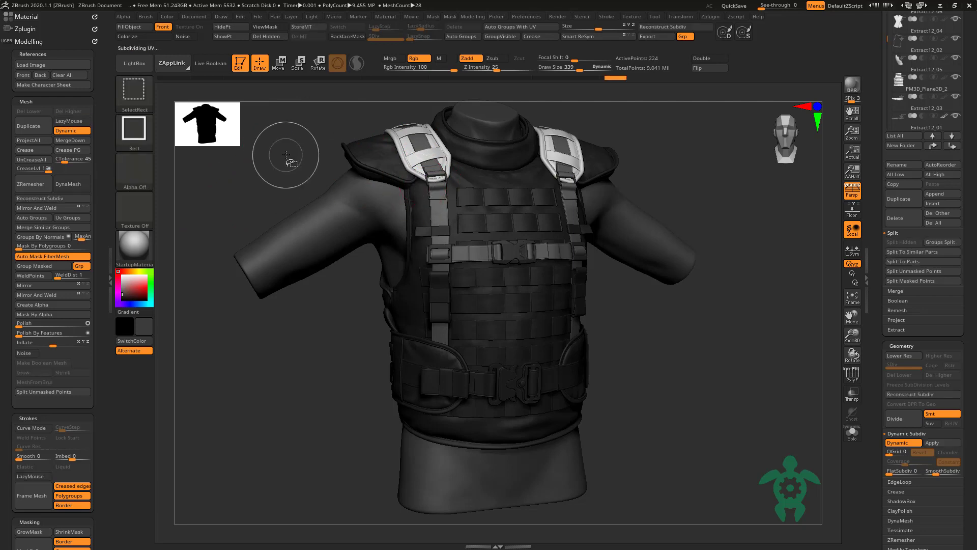
key("ctrl+shift+s")
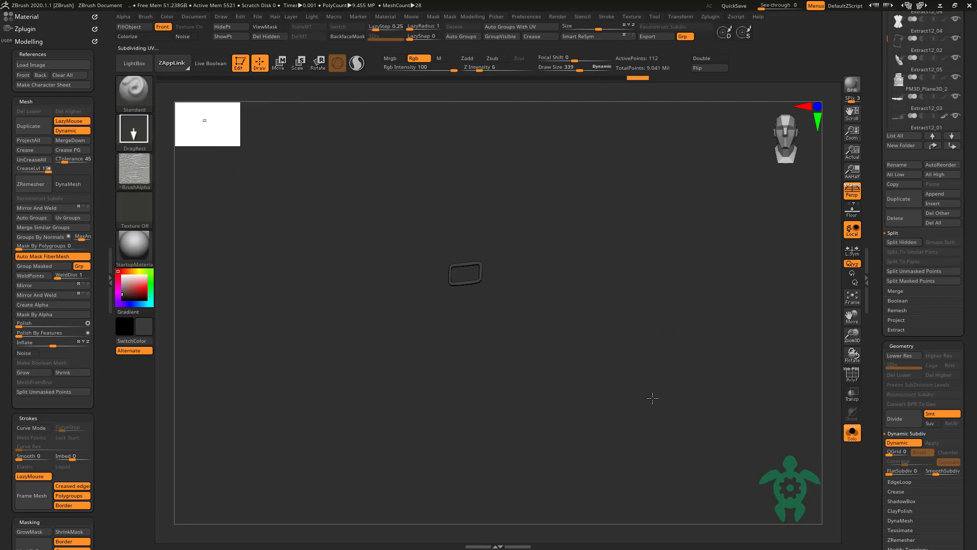
left_click_drag(653, 398, 448, 272)
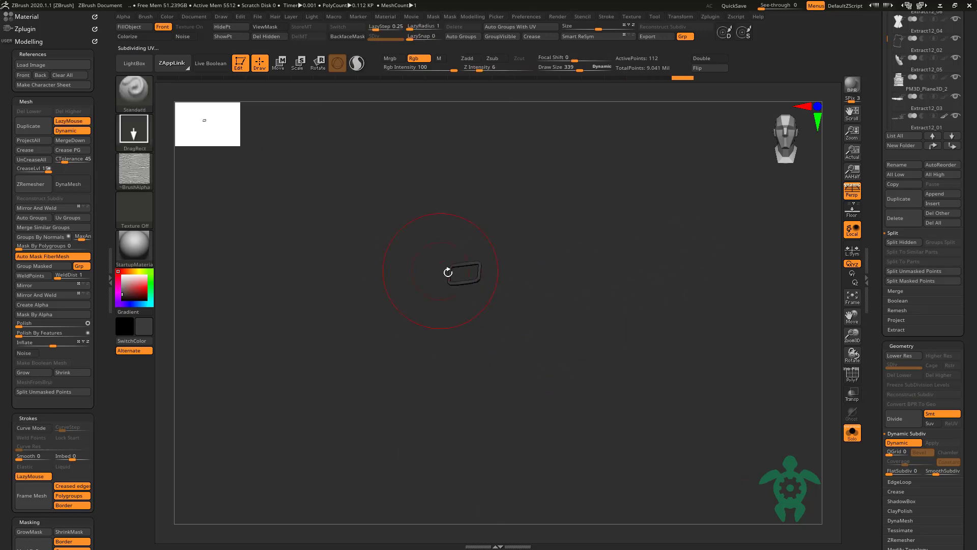
key("ctrl+shift+s")
mouse_move(400, 227)
left_mouse_down()
mouse_move(374, 263)
mouse_move(520, 320)
mouse_move(618, 286)
left_mouse_up()
key("f")
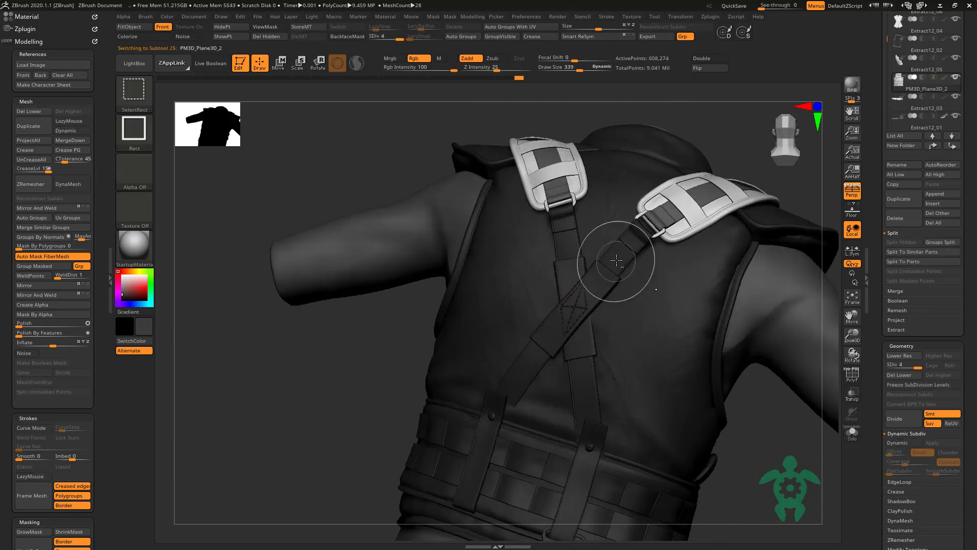
Step: Select the back strap, shoulder pad and shirt pieces, darkening the strap's light patches
left_click(661, 244, "alt")
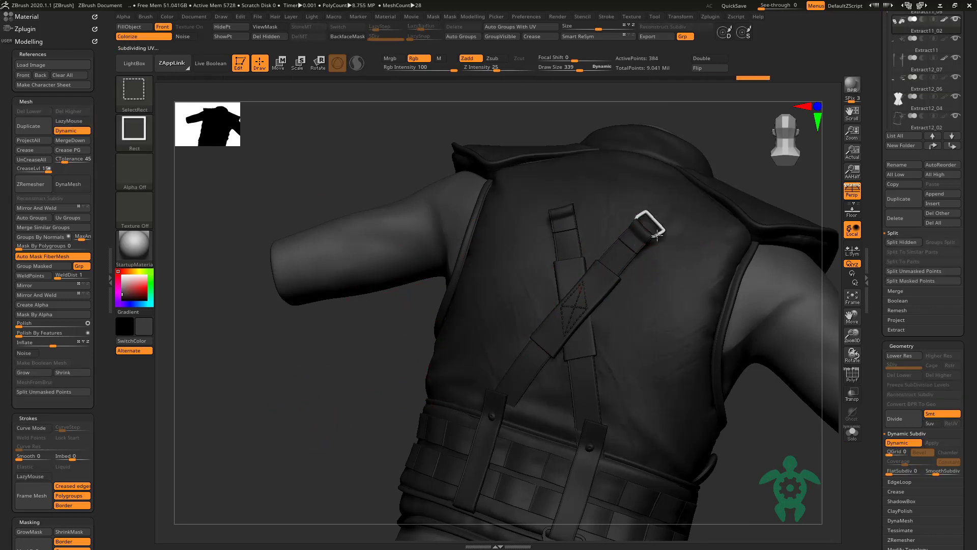
left_click(539, 193, "alt")
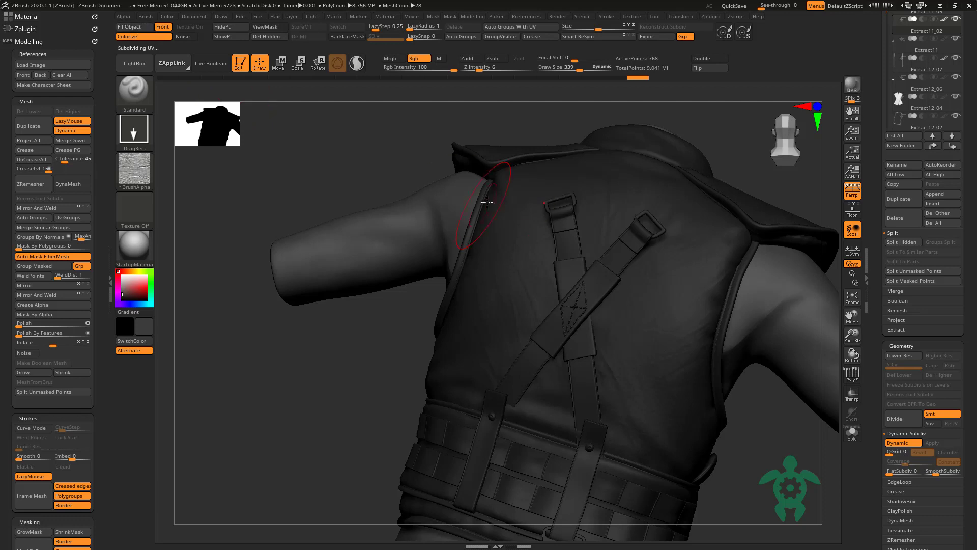
left_click(557, 196, "alt")
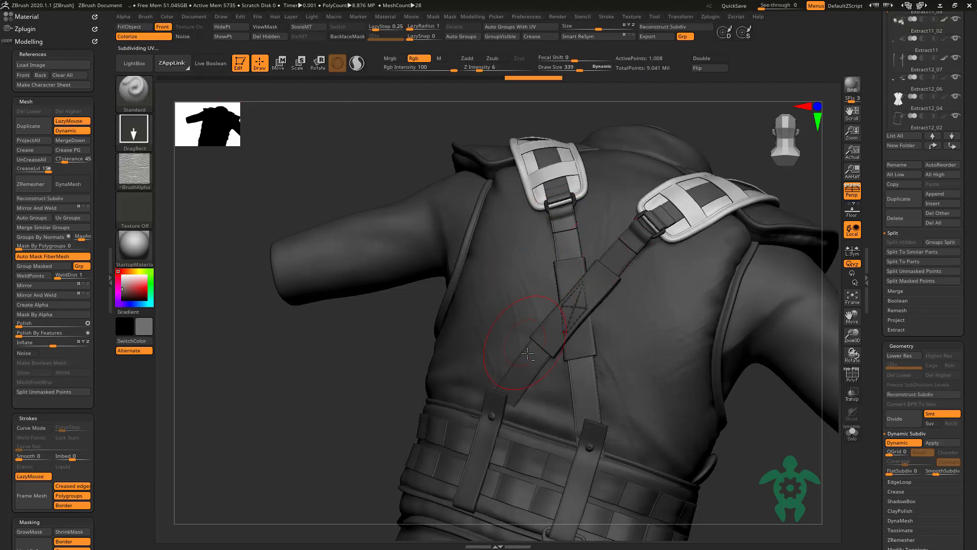
left_click(535, 382, "alt")
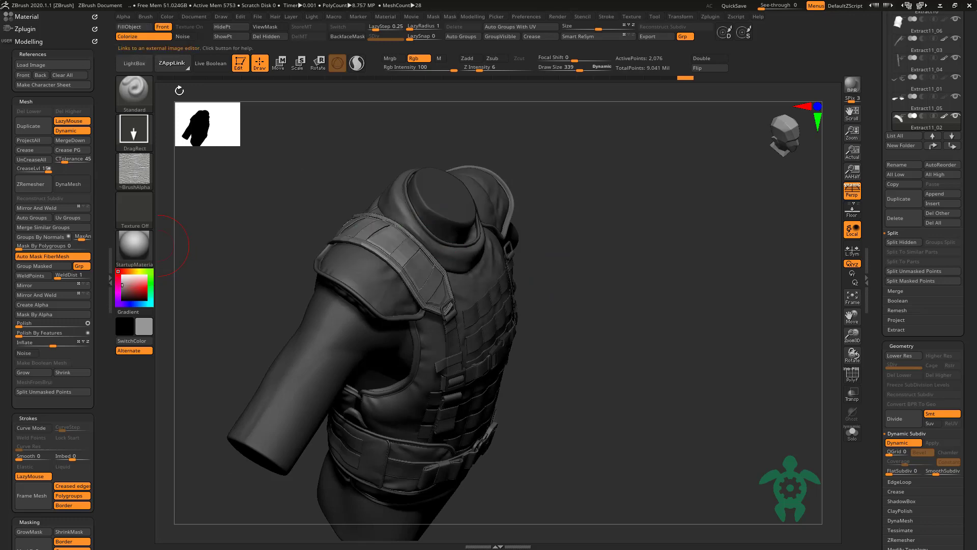
left_click_drag(483, 229, 447, 186)
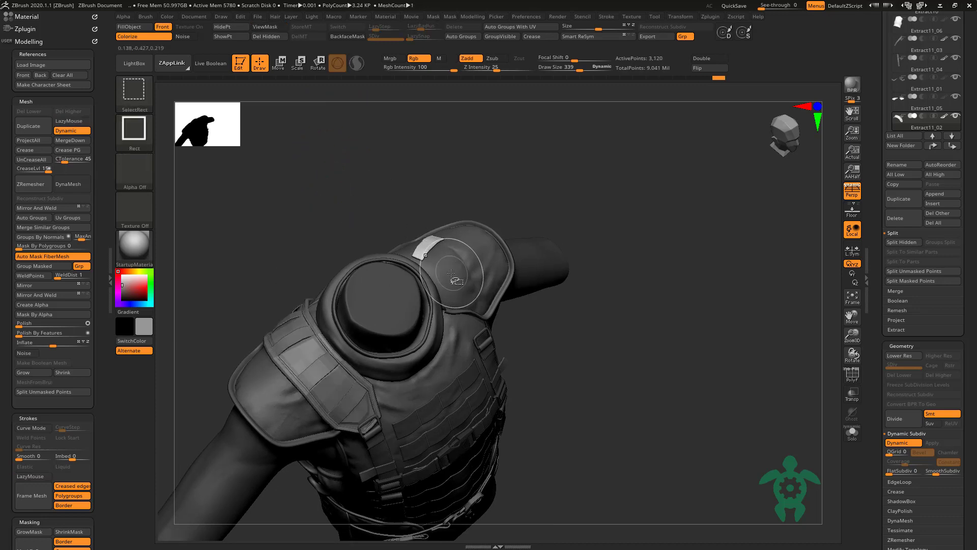
mouse_move(328, 190)
left_mouse_down()
mouse_move(531, 268)
mouse_move(338, 392)
mouse_move(382, 421)
mouse_move(707, 400)
mouse_move(386, 334)
left_mouse_up()
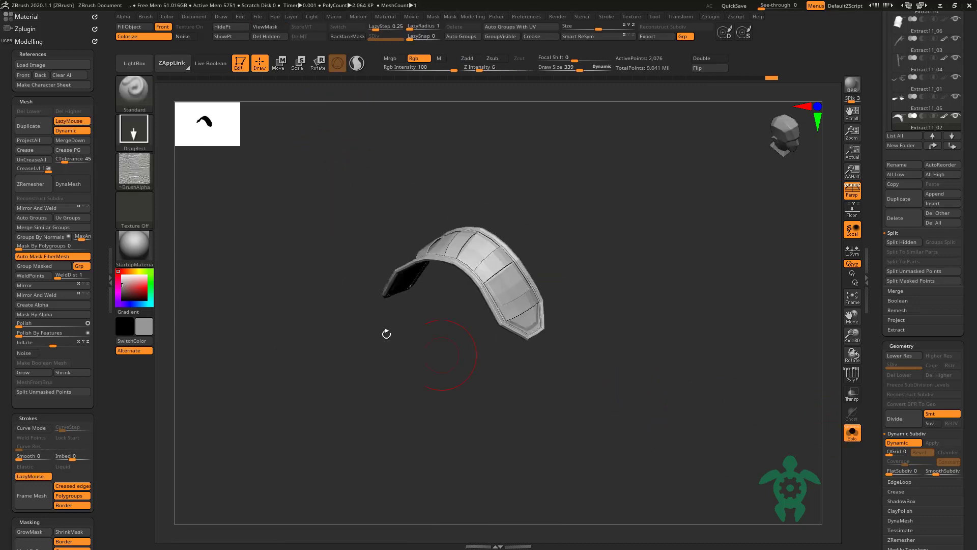
Step: FillObject the strap with the current colour, show all pieces, and pick white from the front
left_click(141, 32)
left_click(688, 375, "ctrl+shift")
mouse_move(687, 375)
left_mouse_down()
mouse_move(569, 349)
mouse_move(168, 352)
left_mouse_up()
left_click(125, 306)
left_click_drag(271, 408, 159, 281, "alt")
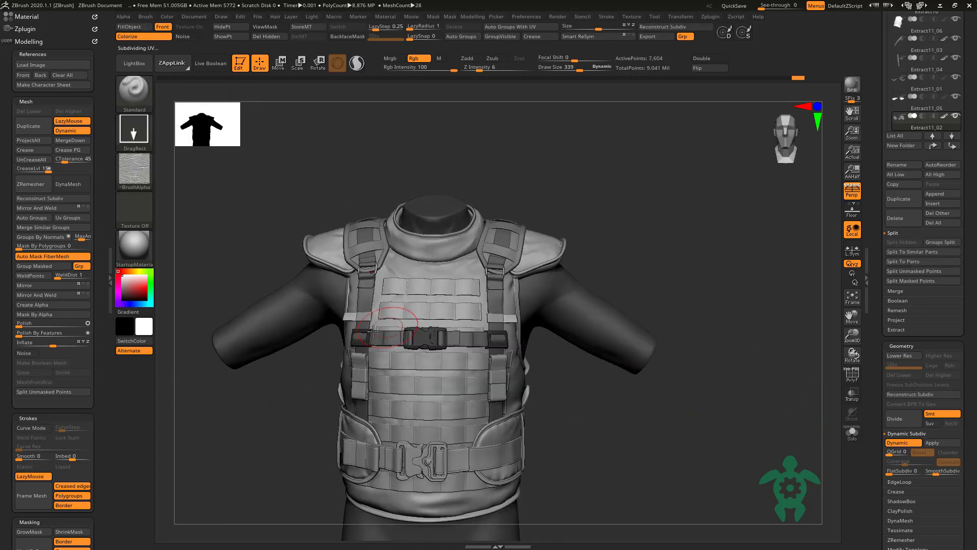
Step: Pick grey, select the webbing plane and side pouch pieces, and show polypaint colours
left_click(122, 285)
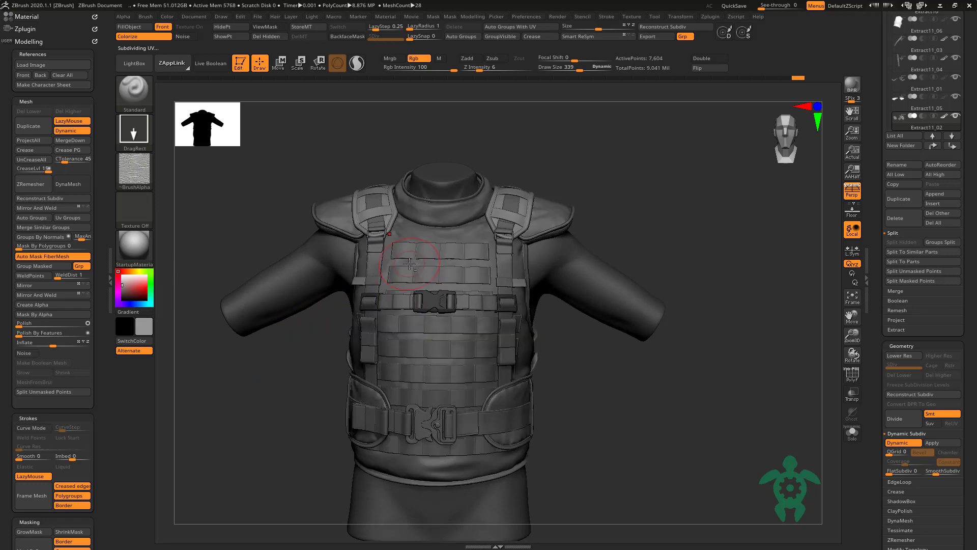
left_click(438, 255, "alt")
left_click_drag(292, 374, 204, 372)
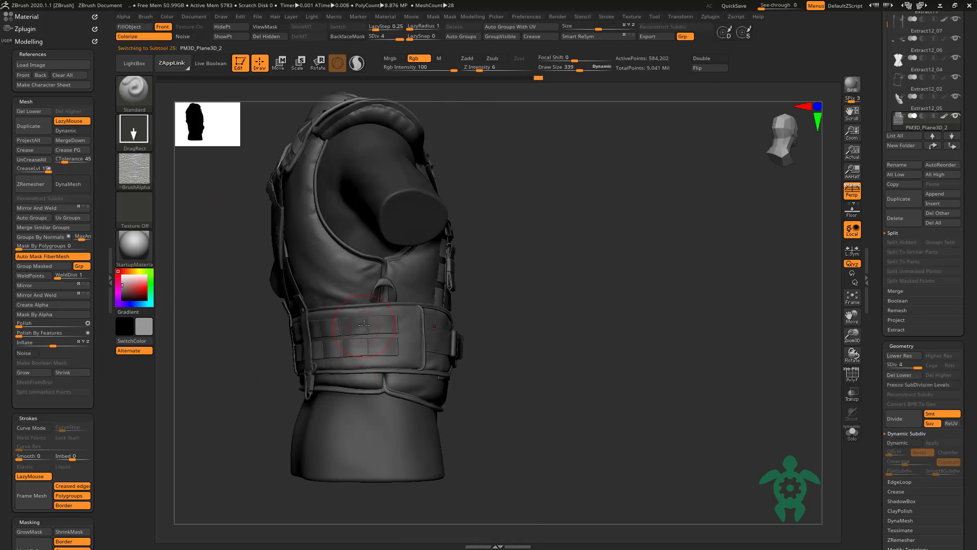
left_click(356, 335, "alt")
left_click(134, 34)
left_click_drag(266, 307, 240, 375)
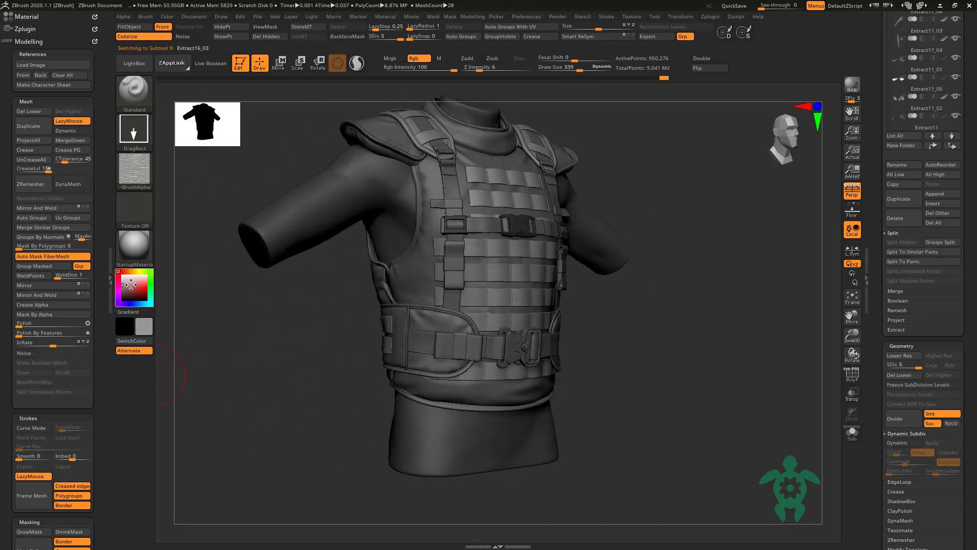
Step: Select the front panel pieces and the waist belt while orbiting the vest
left_click(447, 352, "alt")
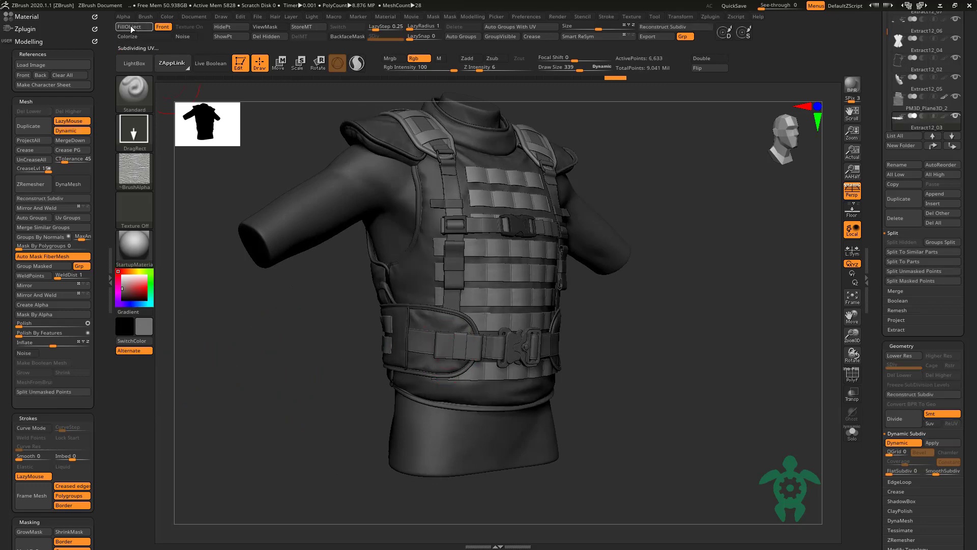
left_click_drag(305, 371, 374, 370)
left_click(500, 232, "alt")
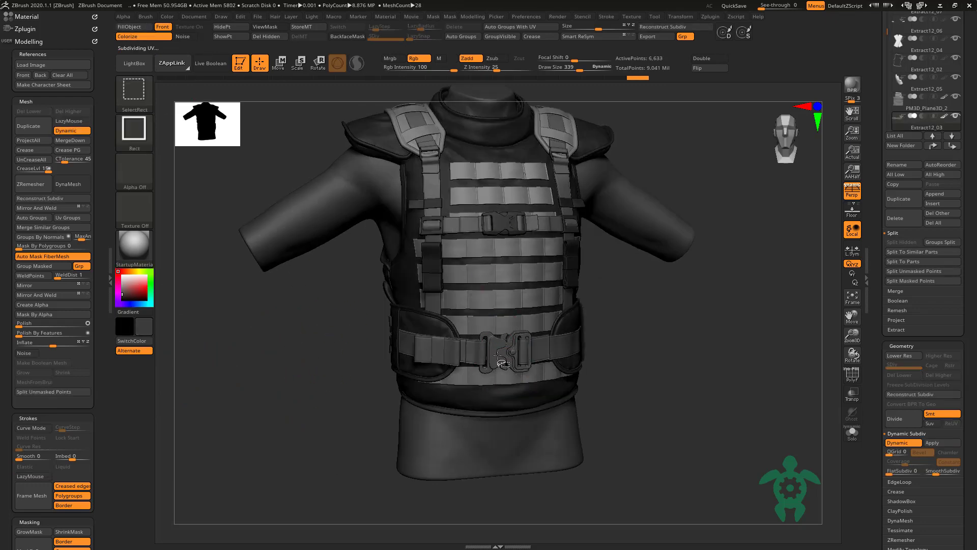
mouse_move(277, 323)
left_mouse_down()
mouse_move(275, 376)
mouse_move(346, 344)
left_mouse_up()
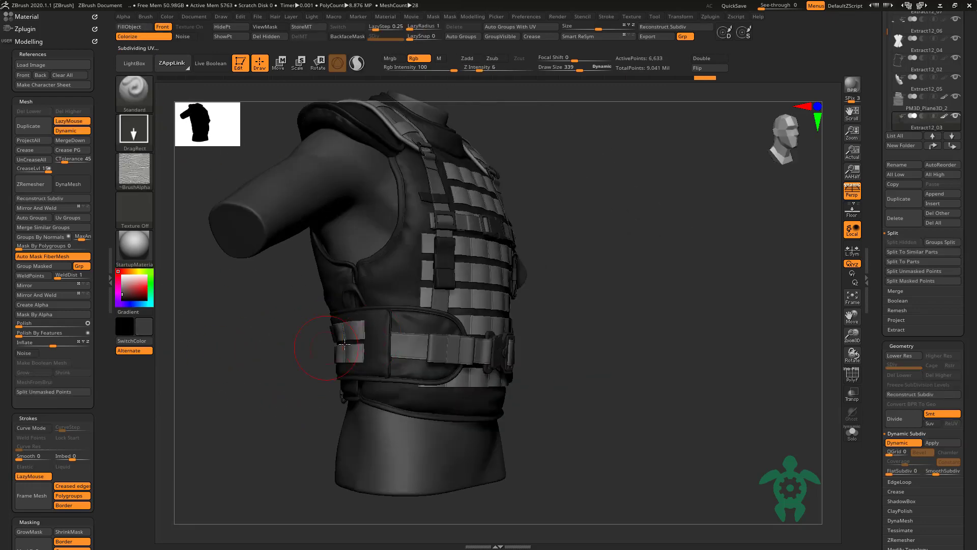
left_click(345, 344, "alt")
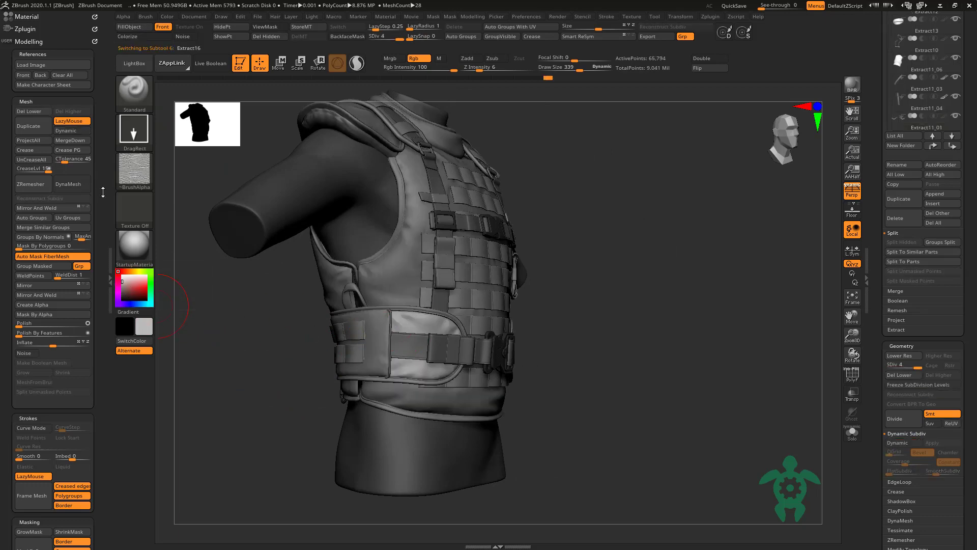
left_click_drag(204, 261, 248, 342)
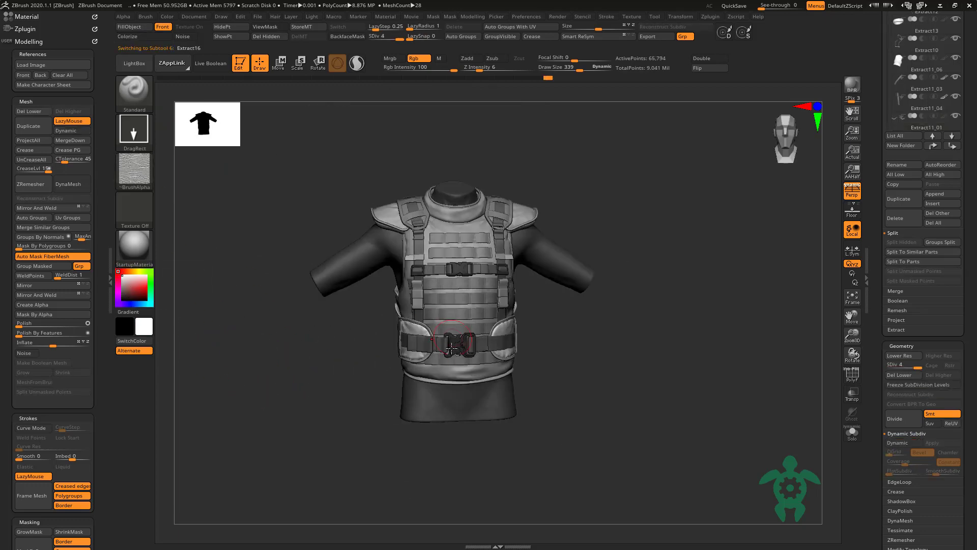
left_click(453, 371, "alt")
mouse_move(327, 399)
left_mouse_down()
mouse_move(344, 410)
mouse_move(290, 402)
mouse_move(507, 373)
mouse_move(418, 290)
left_mouse_up()
Step: For the back vest body piece, set Alpha Off, Dots stroke, Rgb off and Zadd on
left_click(418, 290, "alt")
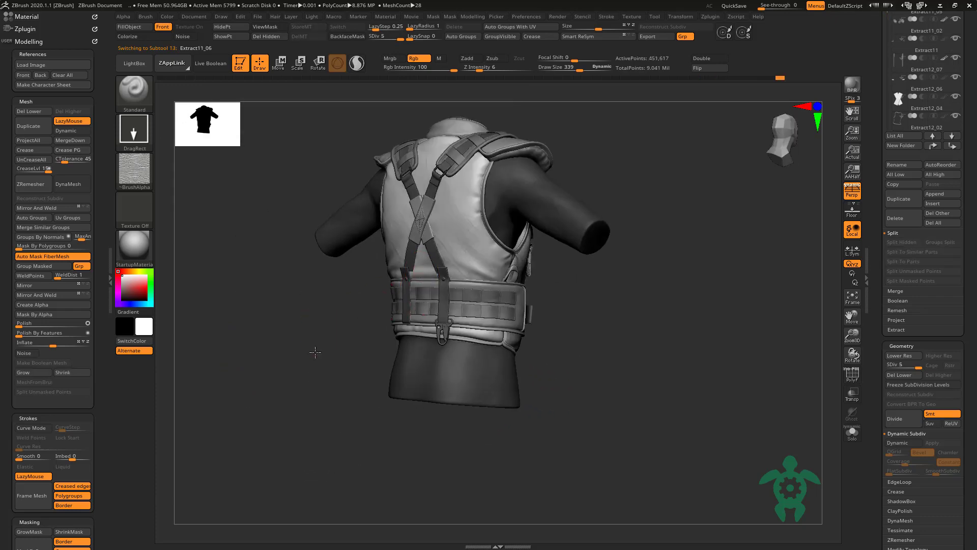
left_click_drag(317, 349, 397, 262, "alt")
left_click(131, 169)
left_click(184, 200)
left_click(134, 132)
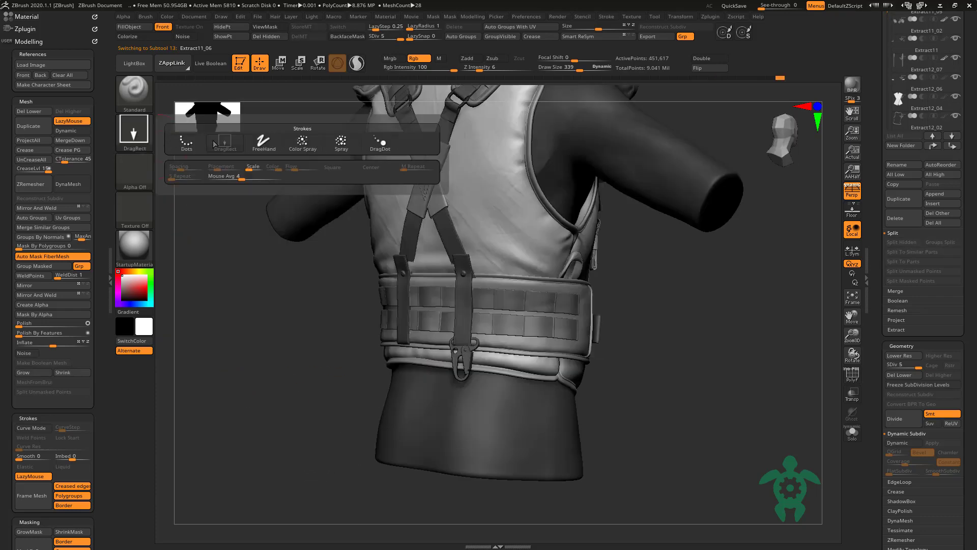
left_click(206, 153)
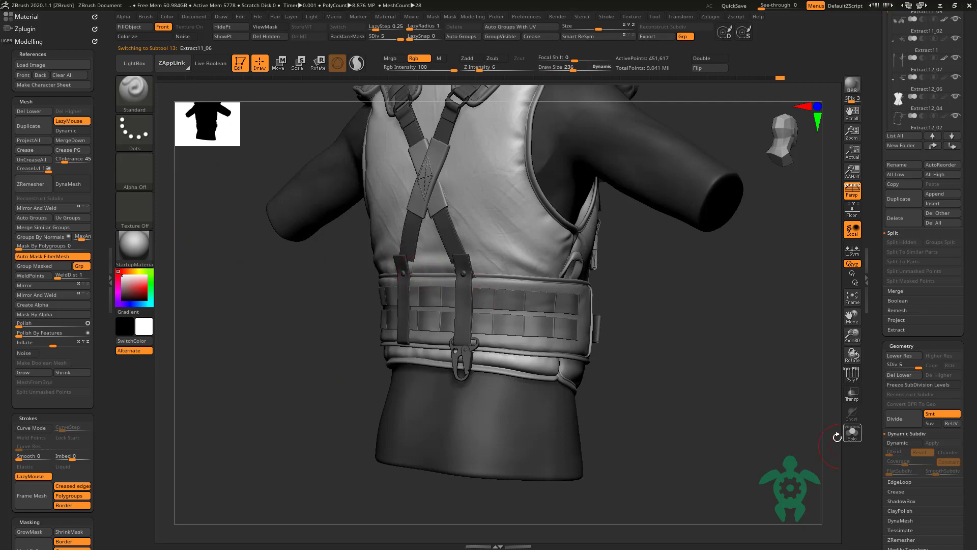
left_click(852, 432)
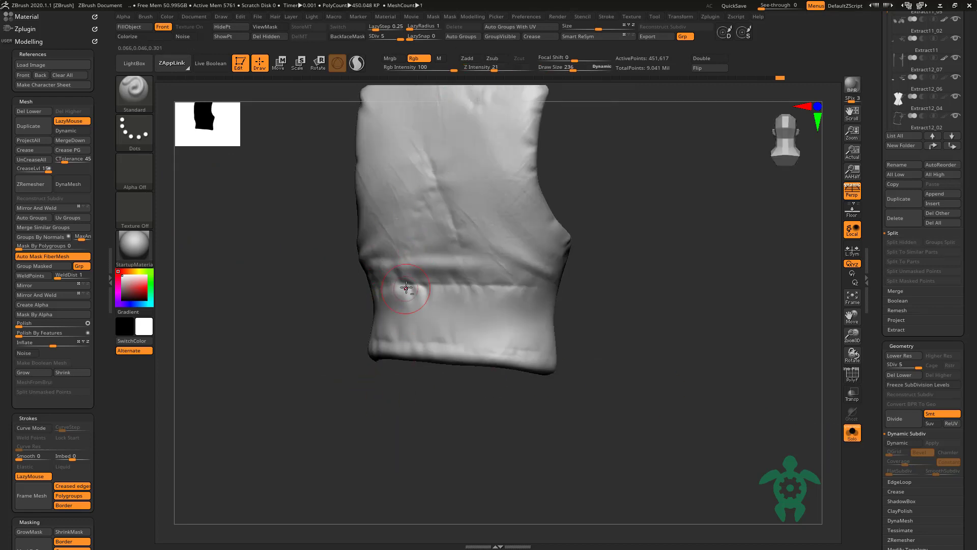
left_click(418, 57)
left_click(467, 58)
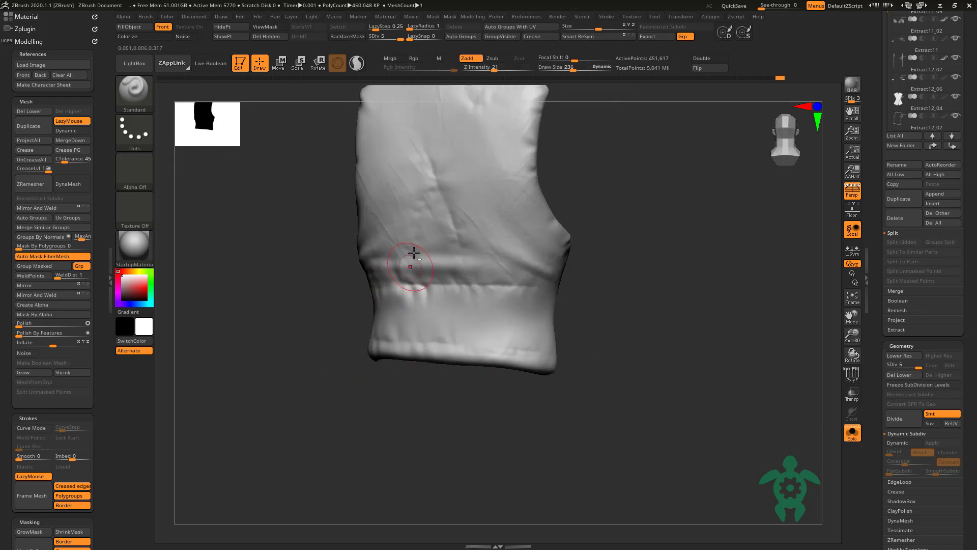
left_click(852, 433)
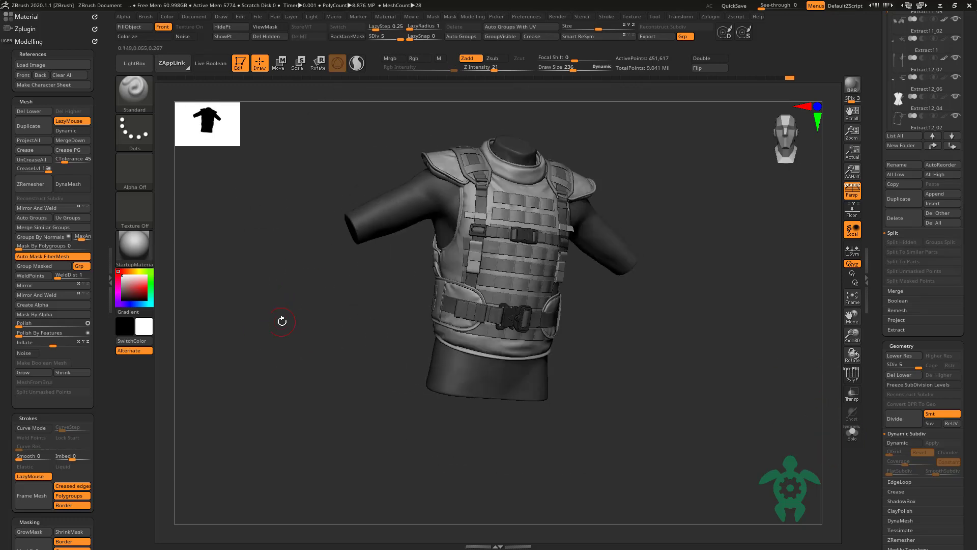
Step: Select the PM3D_Plane3D_2 webbing plane and scroll the Tool palette down to Surface
left_click_drag(248, 360, 168, 305)
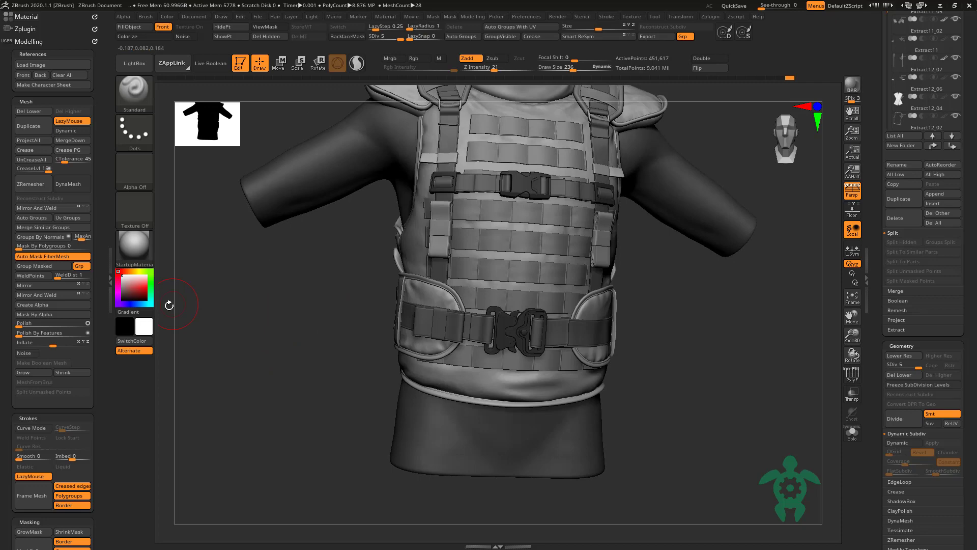
left_click(441, 172, "alt")
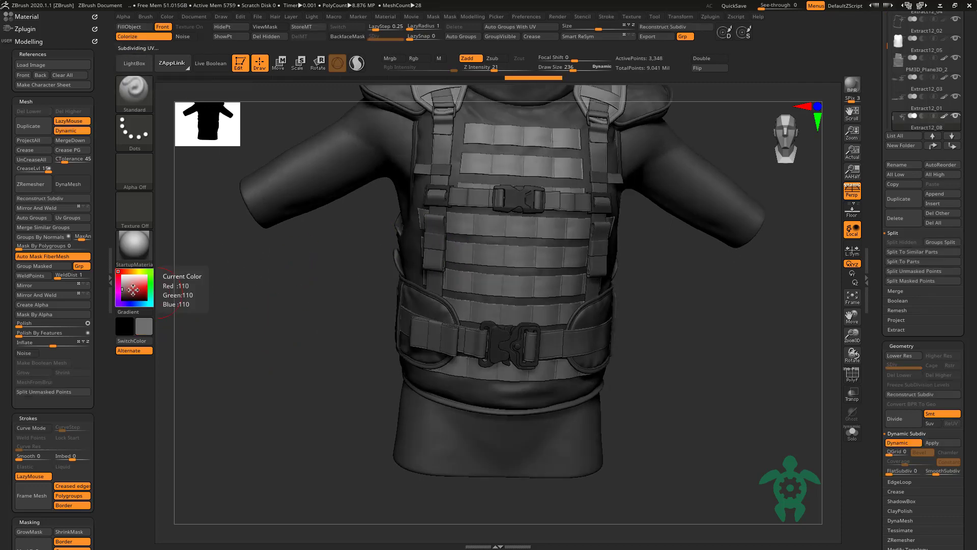
left_click(368, 204, "alt")
mouse_move(297, 352)
left_mouse_down()
mouse_move(253, 310)
mouse_move(217, 344)
mouse_move(141, 387)
mouse_move(235, 354)
mouse_move(286, 364)
mouse_move(233, 375)
left_mouse_up()
left_click(439, 242, "alt")
scroll(880, 279, "down", 5)
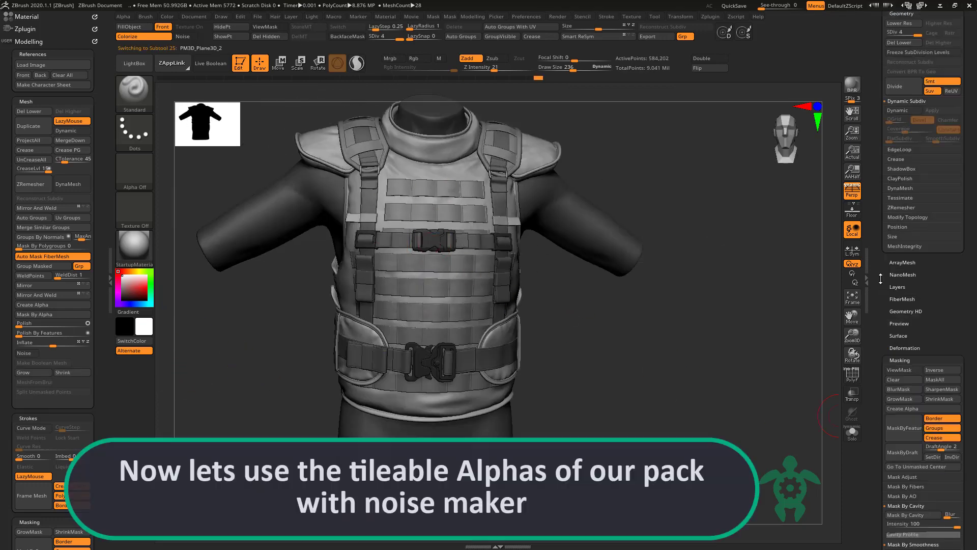
scroll(880, 279, "down", 2)
Step: Apply a much finer UV-based weave noise to the webbing
left_click(898, 292)
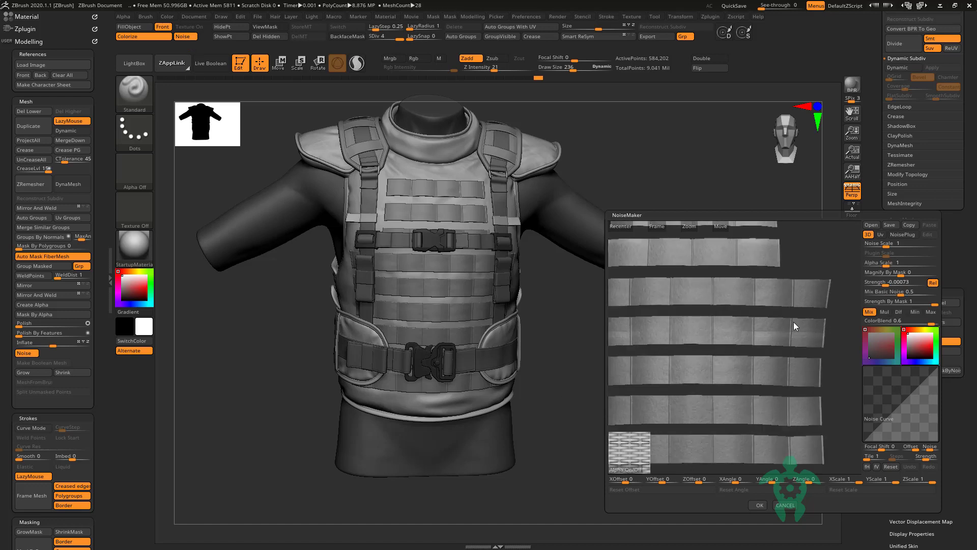
mouse_move(887, 263)
left_mouse_down()
mouse_move(872, 273)
mouse_move(885, 283)
mouse_move(873, 265)
mouse_move(878, 283)
mouse_move(891, 263)
left_mouse_up()
left_click(881, 234)
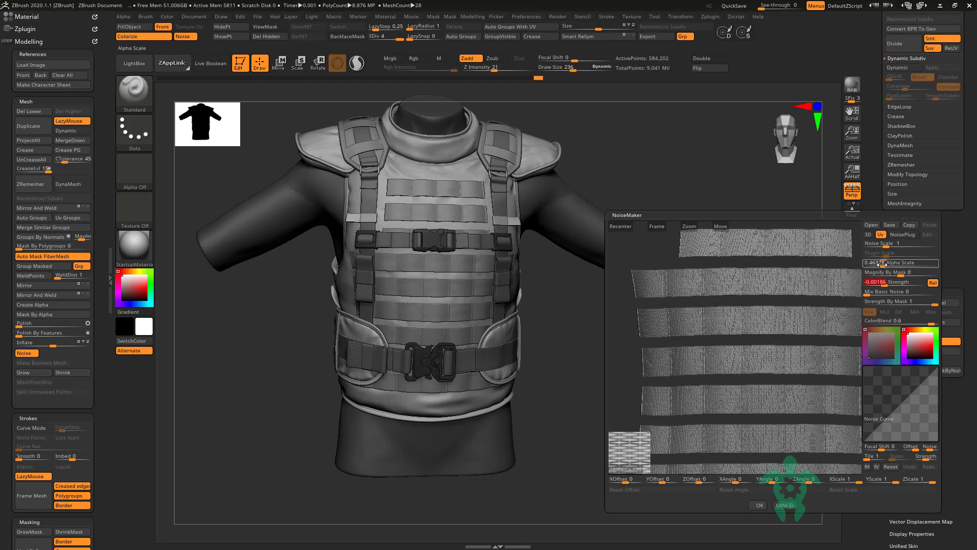
left_click(758, 505)
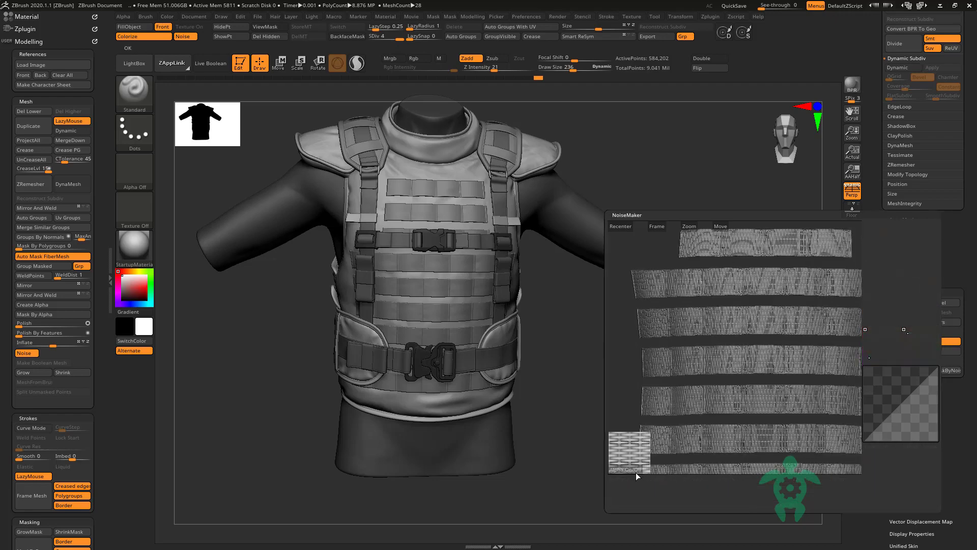
Step: Reopen NoiseMaker, weaken Strength to about -0.0005, and accept
left_click(911, 303)
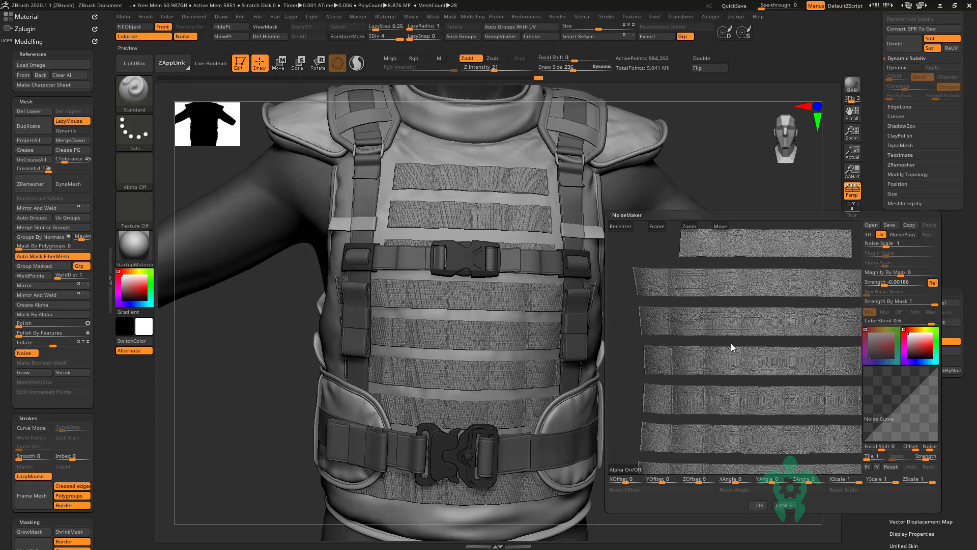
mouse_move(813, 364)
left_mouse_down()
mouse_move(761, 368)
mouse_move(778, 364)
mouse_move(789, 384)
left_mouse_up()
left_click_drag(884, 285, 886, 285)
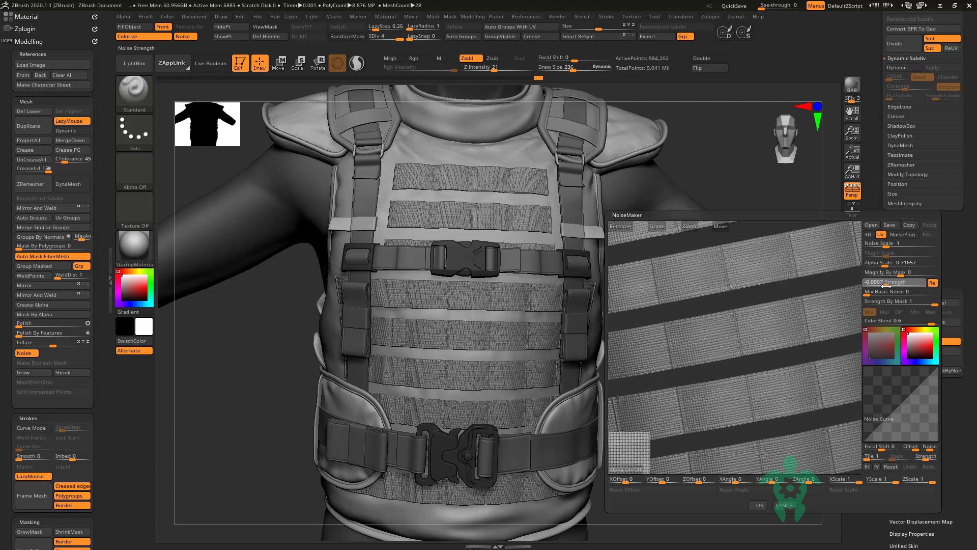
key("Return")
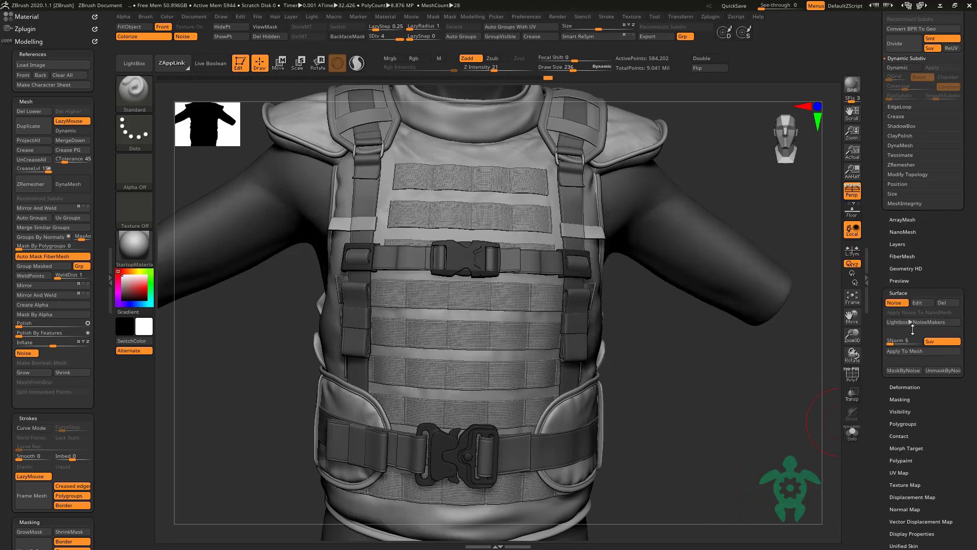
Step: Orbit to a three-quarter view and select the waist belt strap piece
left_click_drag(939, 247, 939, 294)
mouse_move(672, 425)
left_mouse_down()
mouse_move(651, 273)
mouse_move(687, 434)
mouse_move(748, 406)
left_mouse_up()
left_click(456, 403, "alt")
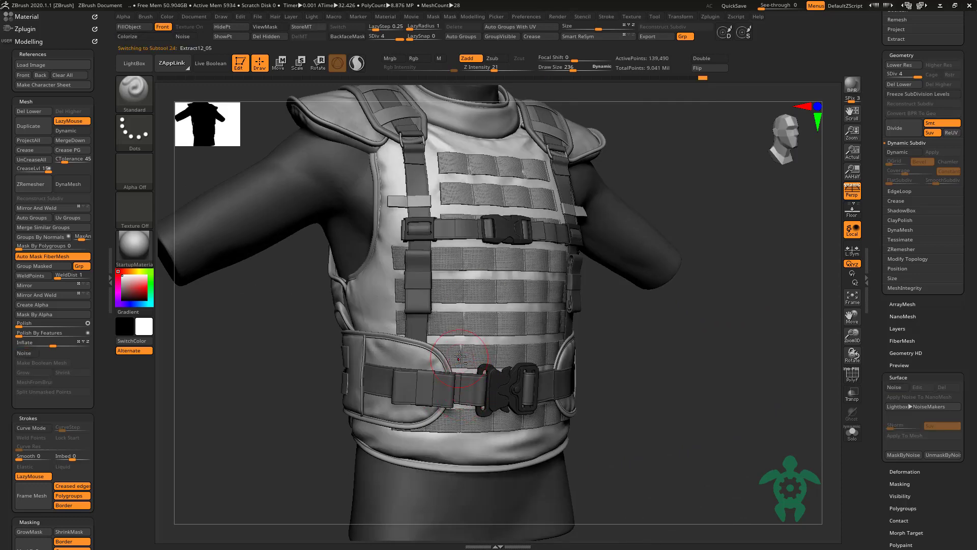
left_click_drag(299, 381, 536, 158)
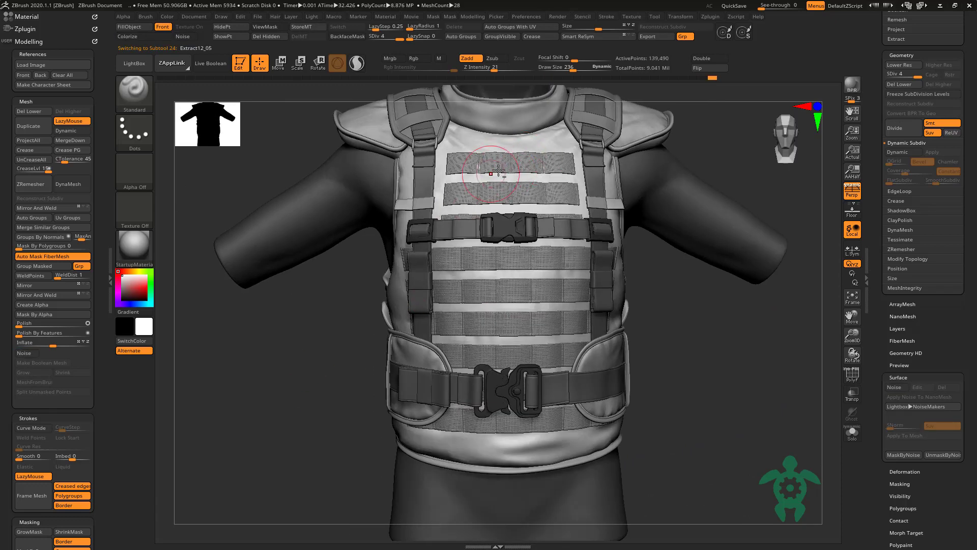
right_click_drag(476, 175, 406, 373)
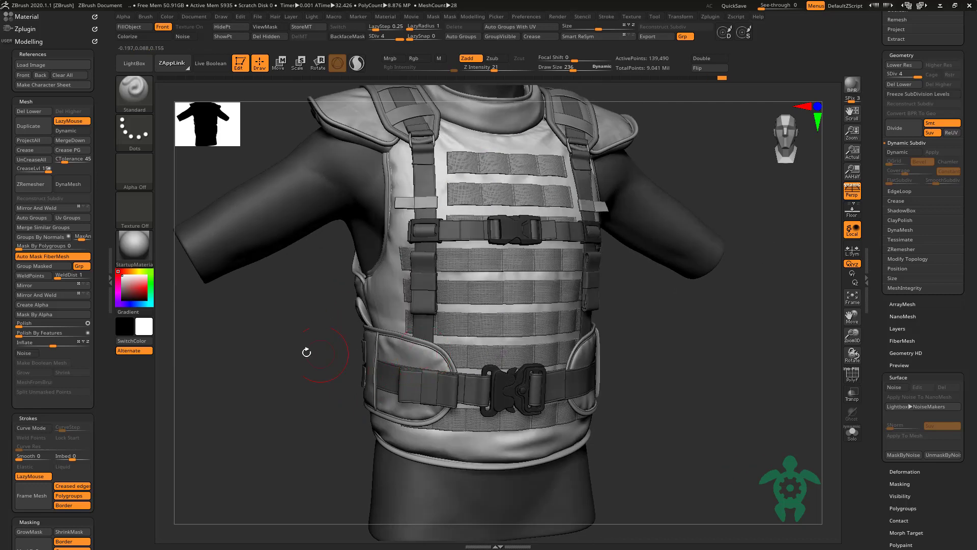
left_click_drag(306, 352, 397, 392)
left_click(397, 392, "alt")
Step: Open NoiseMaker for the belt, mix in basic noise at 0.455, and enable UV
left_click(894, 387)
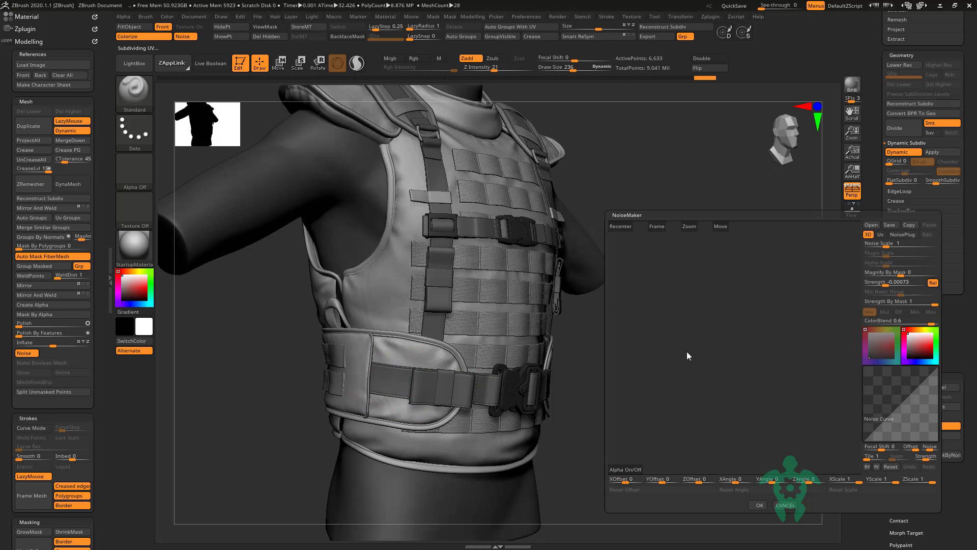
left_click(658, 226)
mouse_move(668, 296)
left_mouse_down()
mouse_move(725, 316)
mouse_move(765, 365)
left_mouse_up()
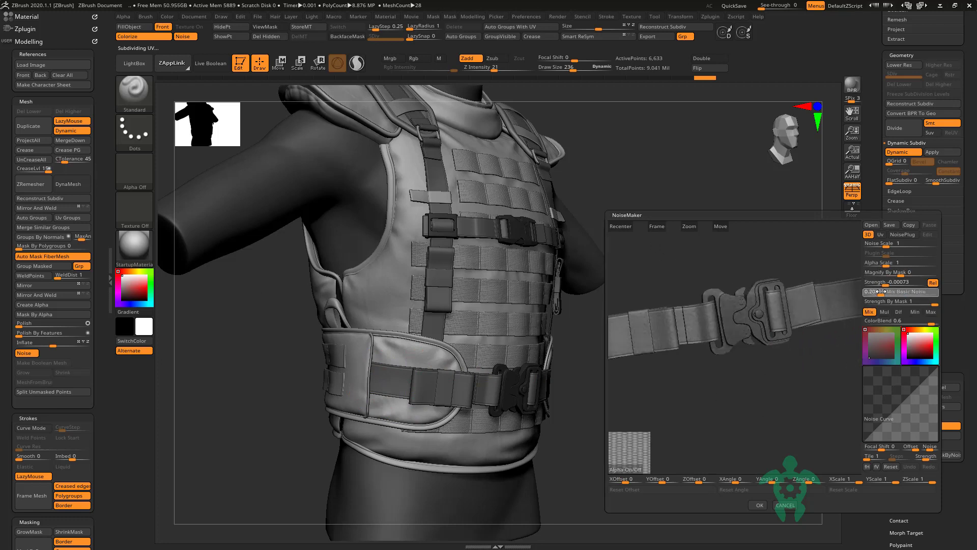
left_click_drag(901, 292, 896, 293)
left_click(880, 234)
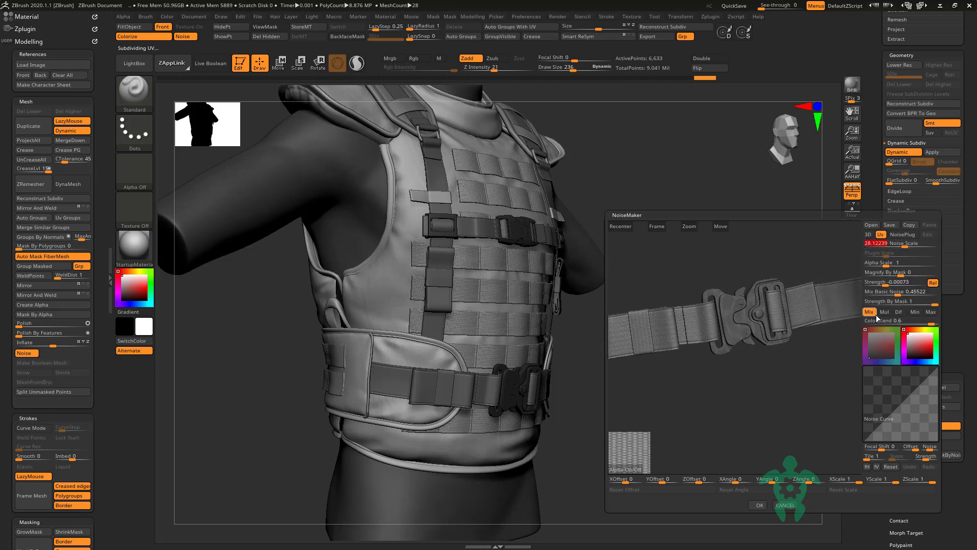
Step: Tune the belt's weave alpha scale to 1.06922 and accept the noise
mouse_move(886, 265)
left_mouse_down()
mouse_move(884, 283)
mouse_move(860, 296)
left_mouse_up()
mouse_move(749, 388)
left_mouse_down()
mouse_move(789, 373)
mouse_move(691, 384)
left_mouse_up()
left_click_drag(892, 267, 890, 281)
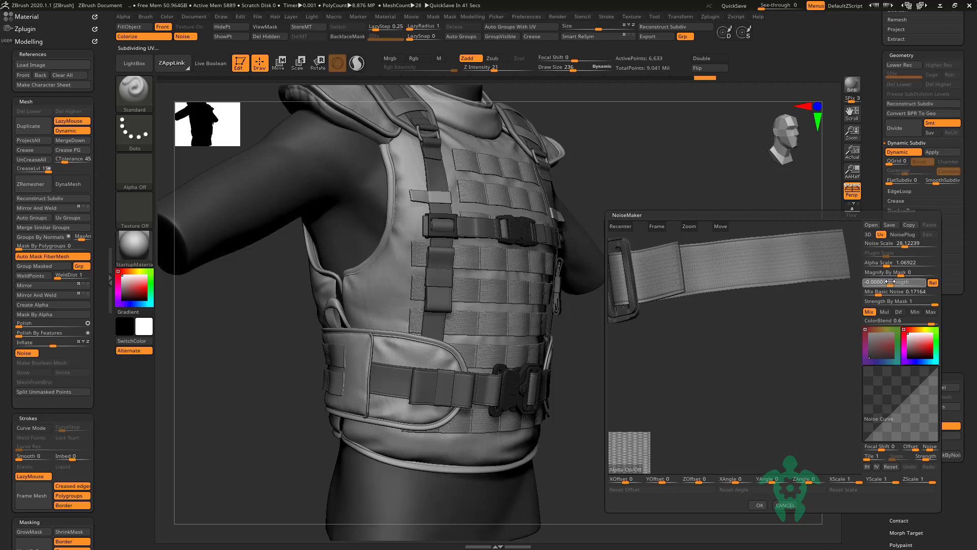
left_click(759, 505)
left_click_drag(726, 462, 717, 426)
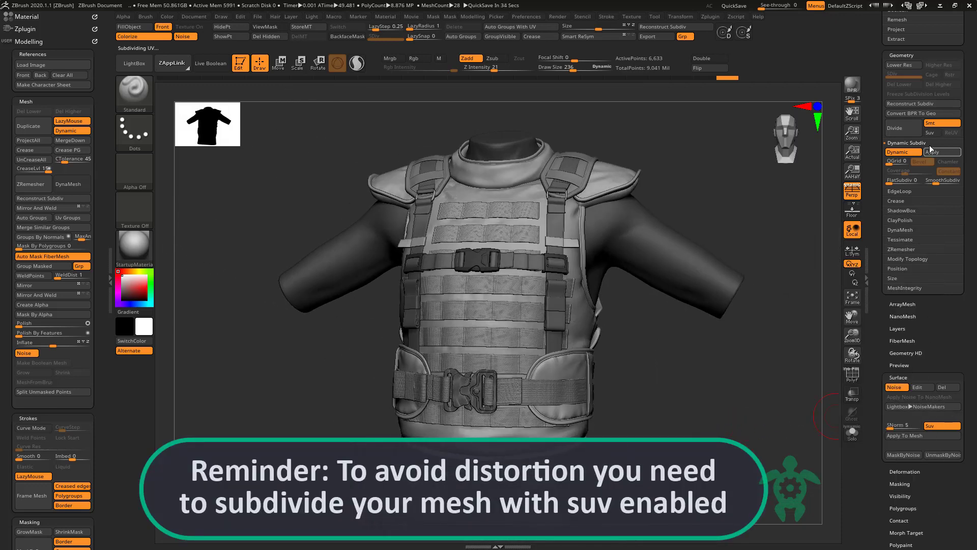
Step: Turn off Dynamic Subdiv and divide the belt one level with Suv on
left_click(901, 154)
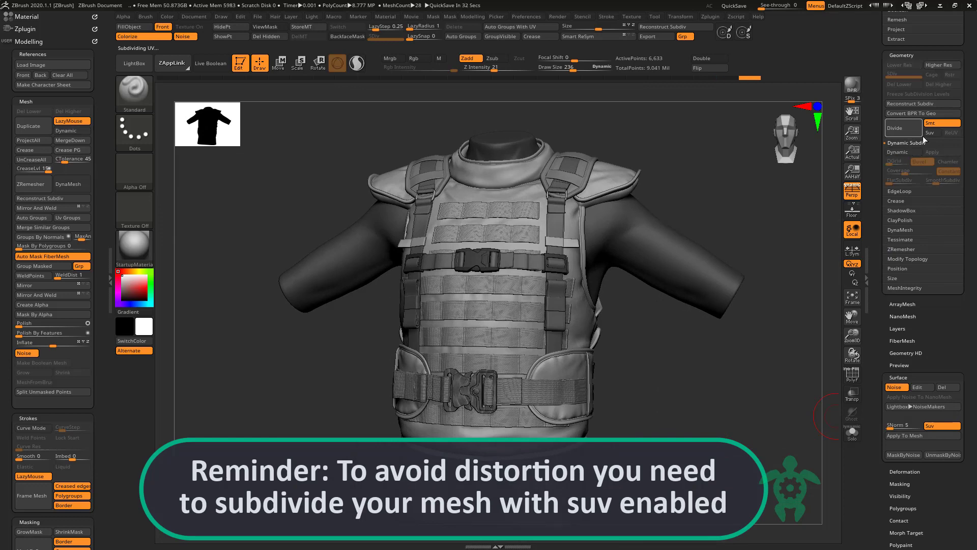
left_click(895, 135)
key("f")
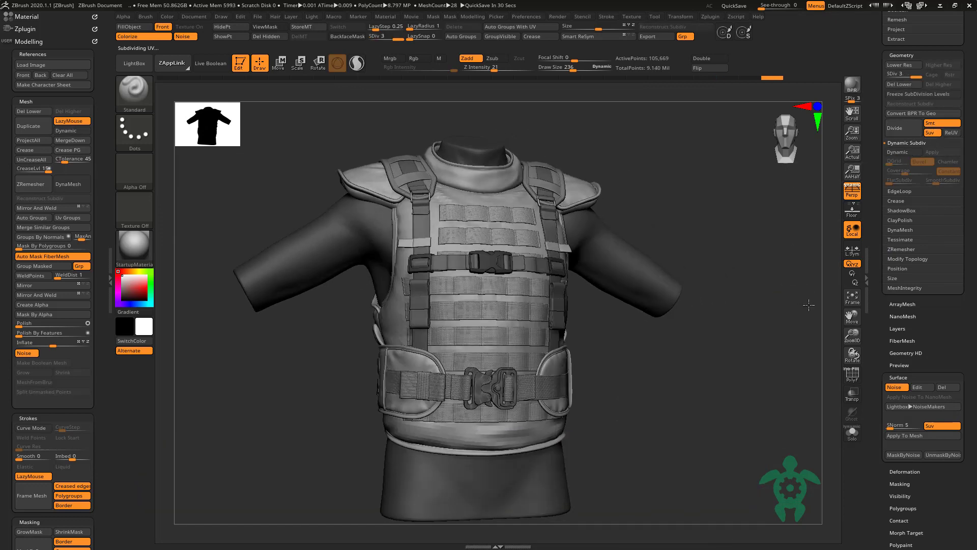
Step: Toggle Colorize and the belt's surface noise to compare the subdivided surface
left_click(152, 36)
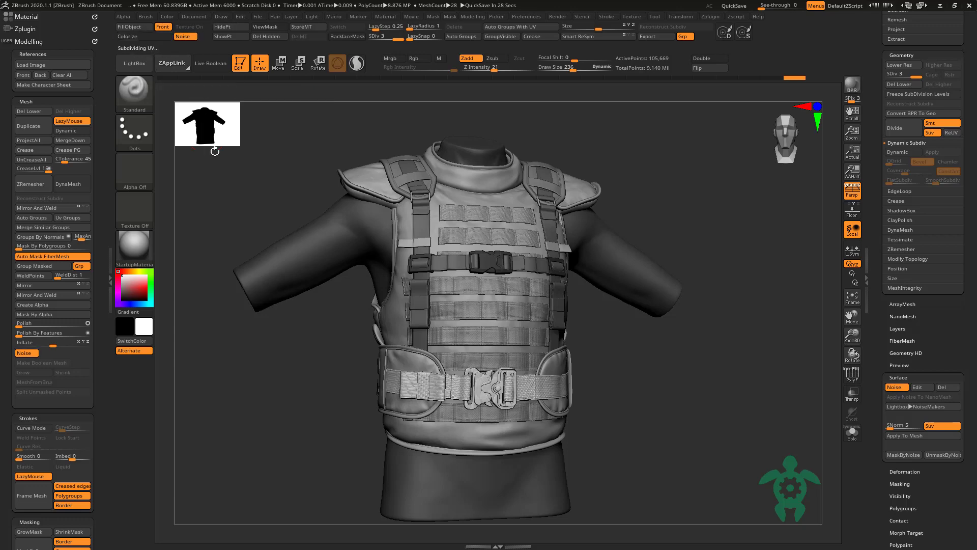
left_click(144, 37)
mouse_move(309, 353)
right_mouse_down()
mouse_move(372, 431)
mouse_move(417, 387)
right_mouse_up()
left_click(891, 387)
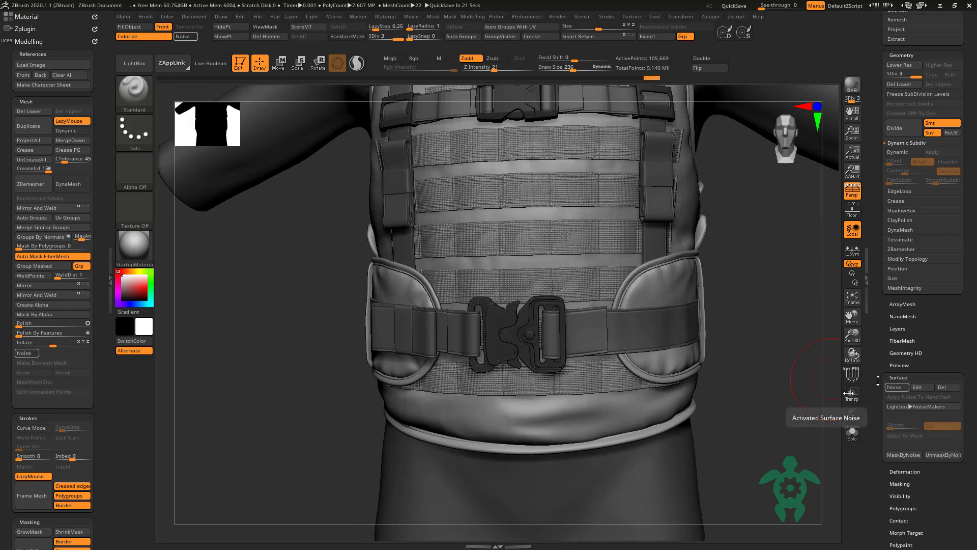
mouse_move(752, 348)
right_mouse_down()
mouse_move(698, 356)
mouse_move(752, 305)
mouse_move(674, 392)
mouse_move(717, 313)
right_mouse_up()
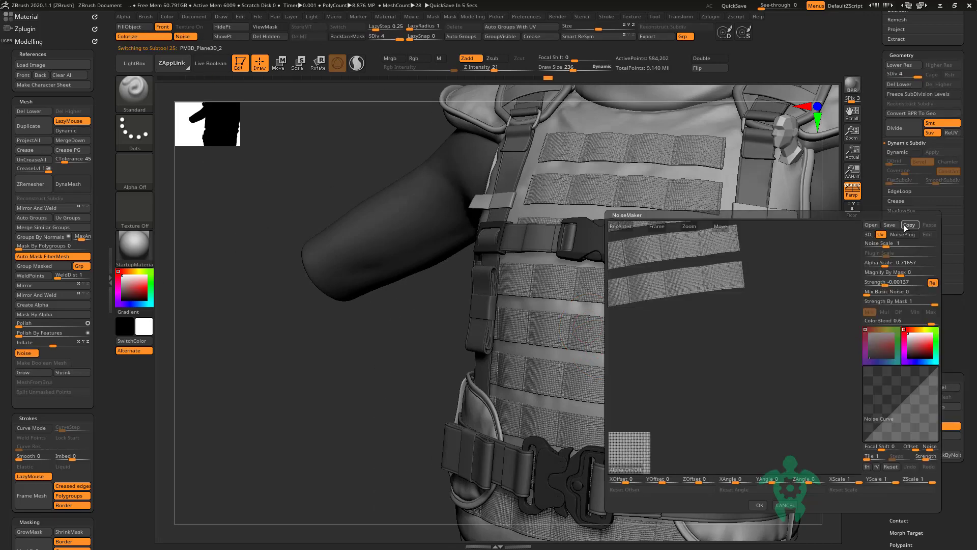
Step: Give the back strap pad a finer weave noise with strength -0.00248
left_click(761, 508)
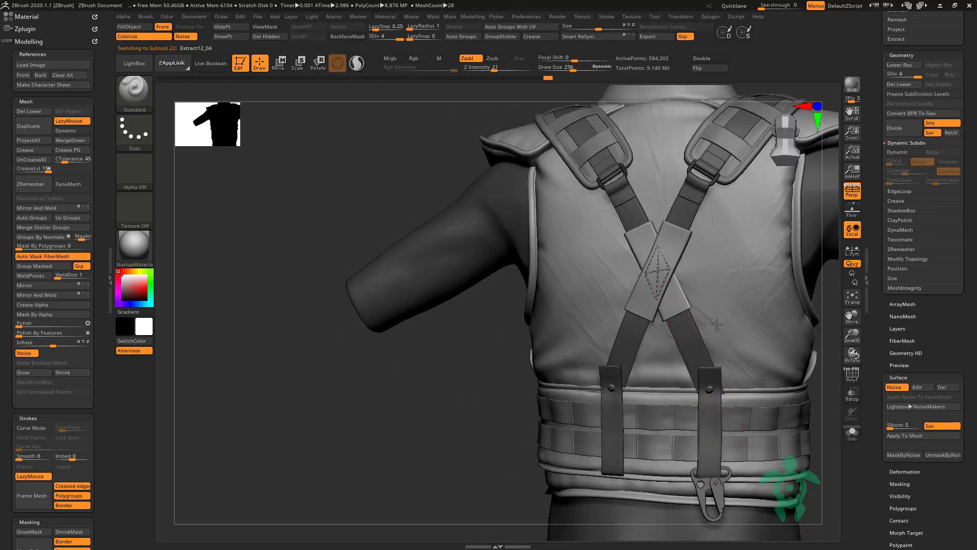
left_click(896, 386)
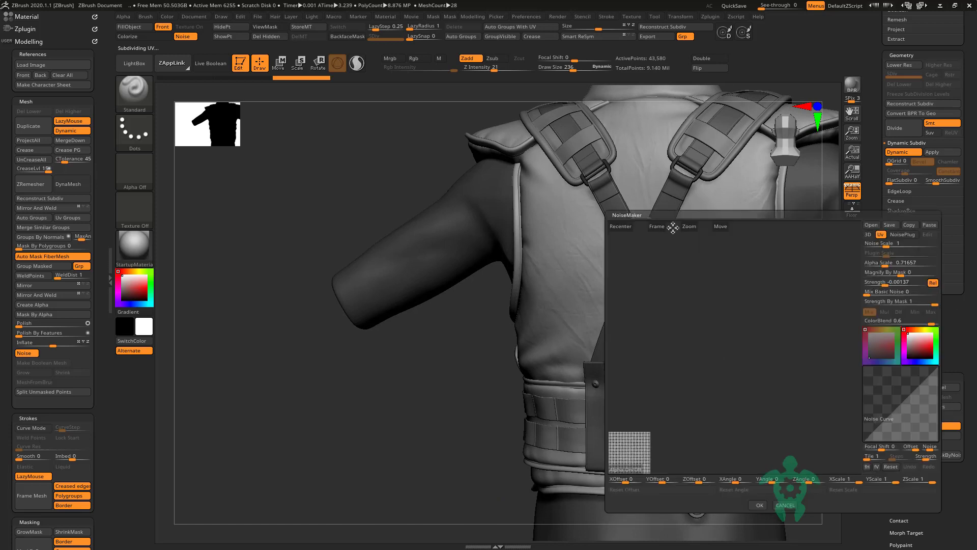
mouse_move(889, 264)
left_mouse_down()
mouse_move(875, 269)
mouse_move(905, 248)
left_mouse_up()
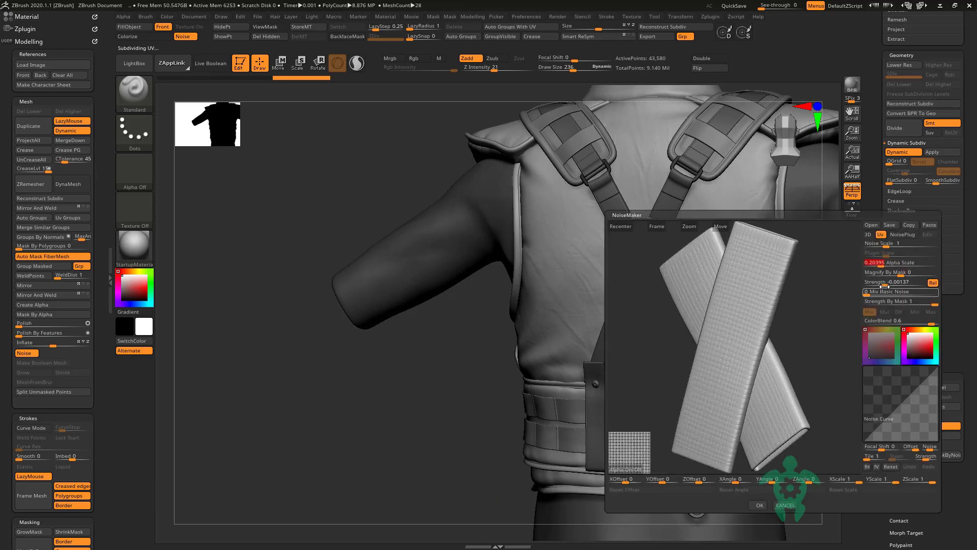
left_click_drag(884, 286, 884, 285)
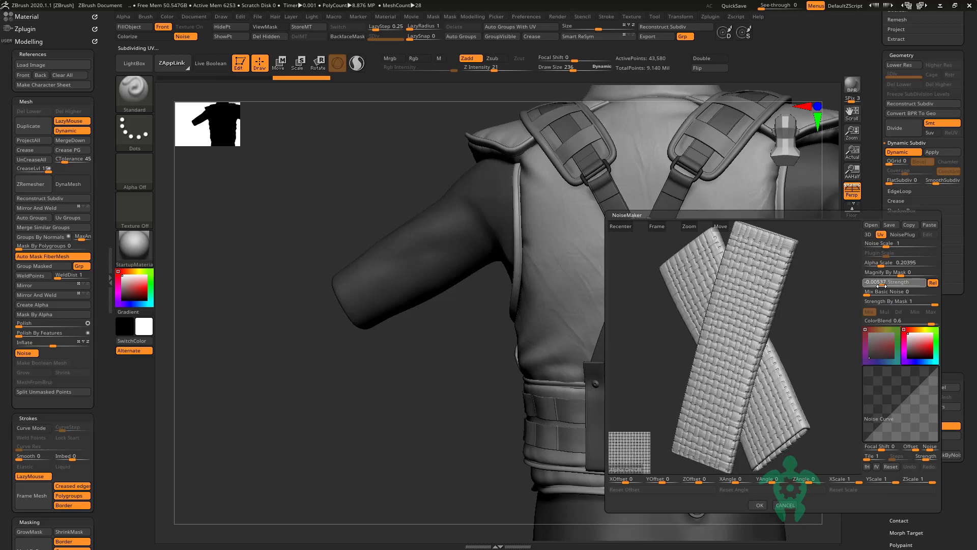
left_click(758, 504)
Step: Subdivide the back strap pad and make its weave pattern finer still
left_click(931, 152)
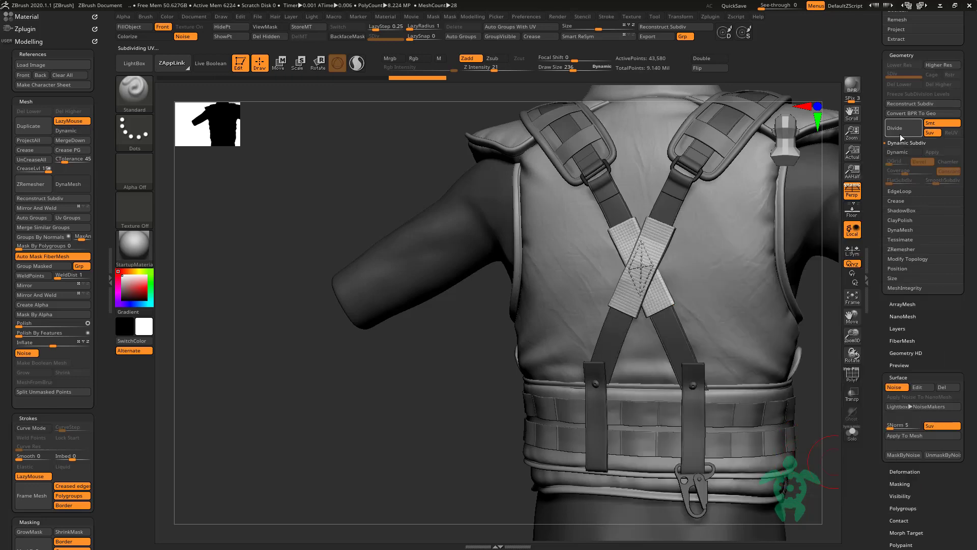
left_click_drag(469, 456, 585, 448)
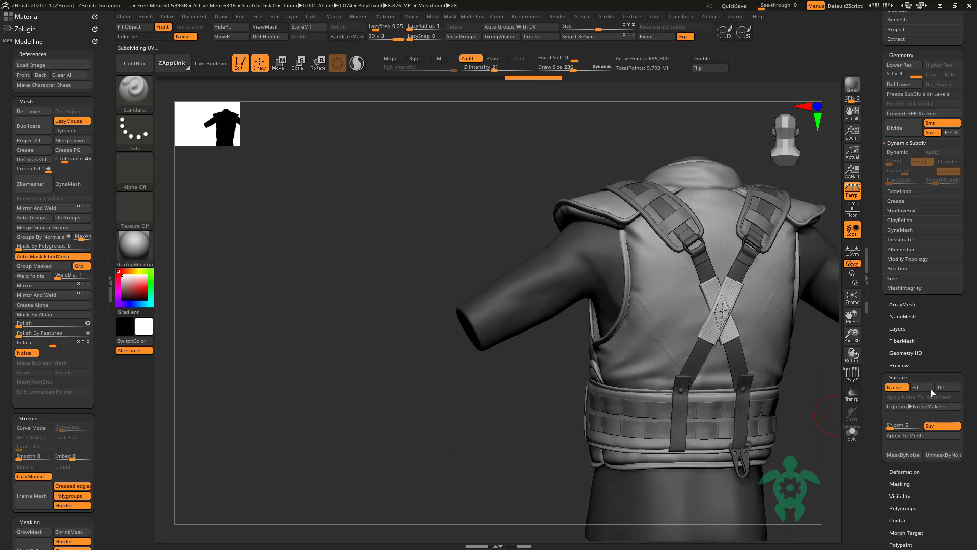
left_click(921, 387)
mouse_move(881, 263)
left_mouse_down()
mouse_move(910, 299)
mouse_move(883, 283)
left_mouse_up()
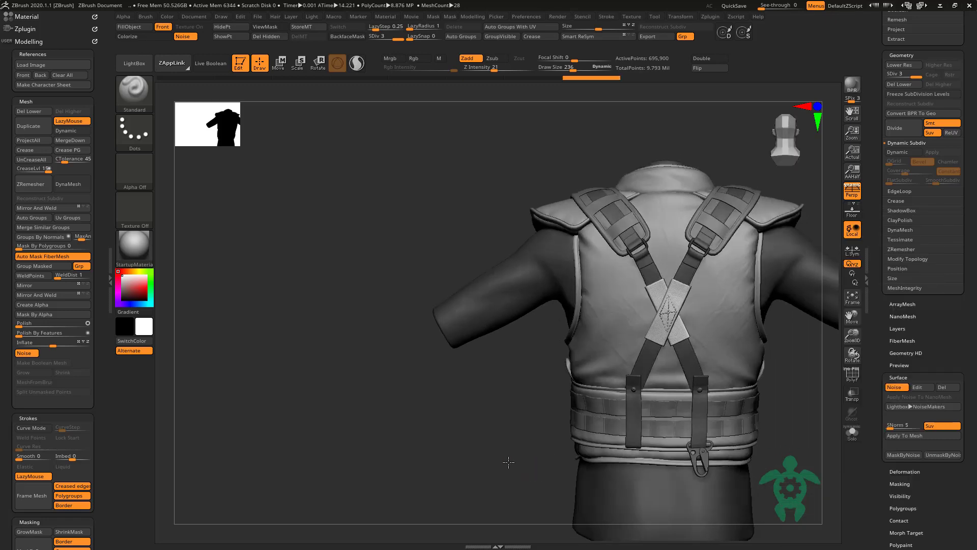
Step: Select the Extract16_03 piece and turn on its surface noise
mouse_move(528, 460)
left_mouse_down()
mouse_move(731, 451)
mouse_move(687, 448)
left_mouse_up()
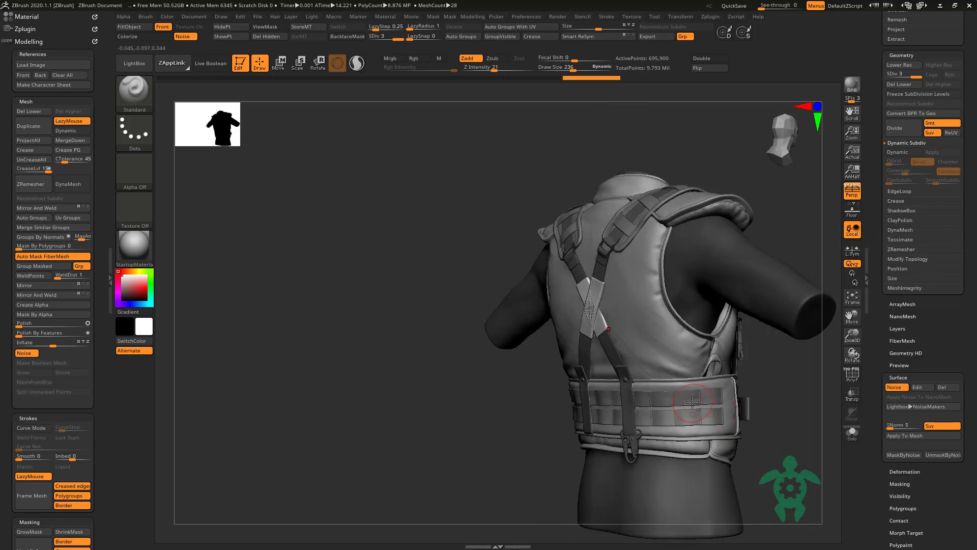
left_click(687, 448, "alt")
left_click(898, 390)
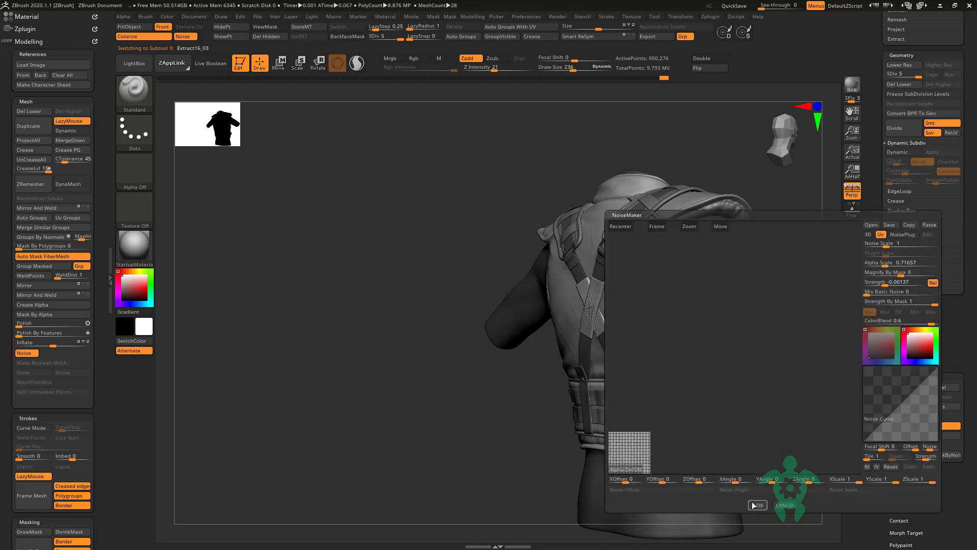
mouse_move(524, 447)
left_mouse_down()
mouse_move(484, 485)
mouse_move(752, 403)
mouse_move(737, 407)
mouse_move(741, 392)
mouse_move(754, 407)
mouse_move(717, 375)
mouse_move(701, 389)
left_mouse_up()
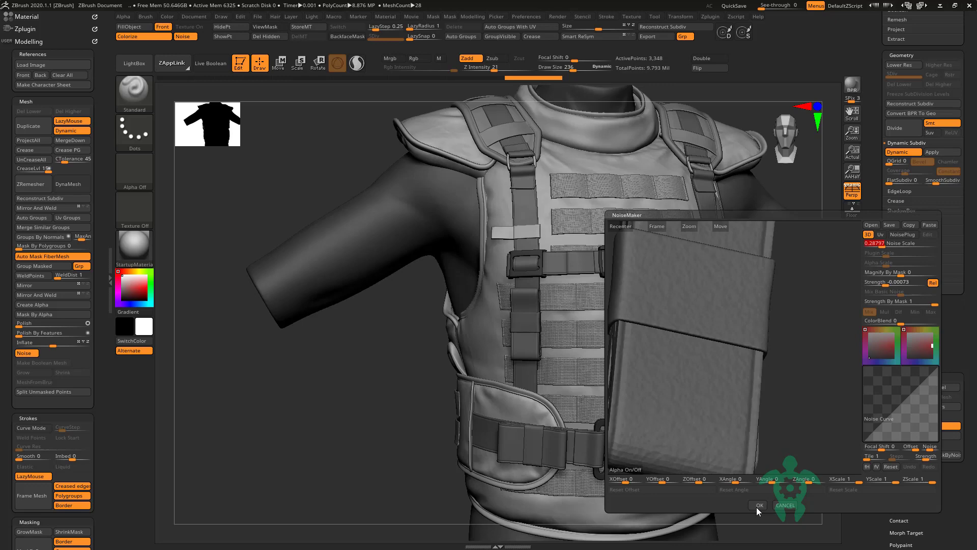
Step: Give the pouch a woven noise: weave alpha, adjusted scale, Mix and Basic Noise at 0
left_click(778, 505)
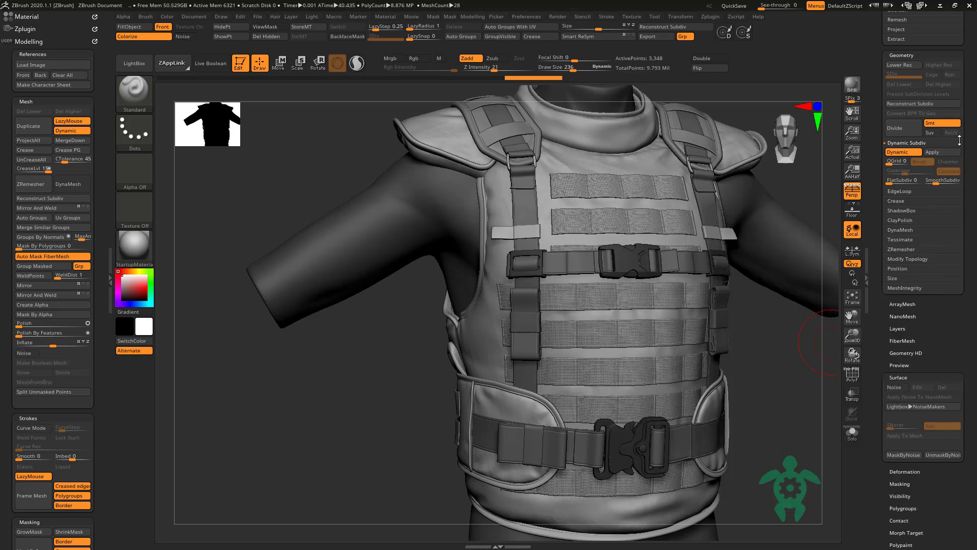
left_click(893, 387)
left_click_drag(908, 317, 865, 320)
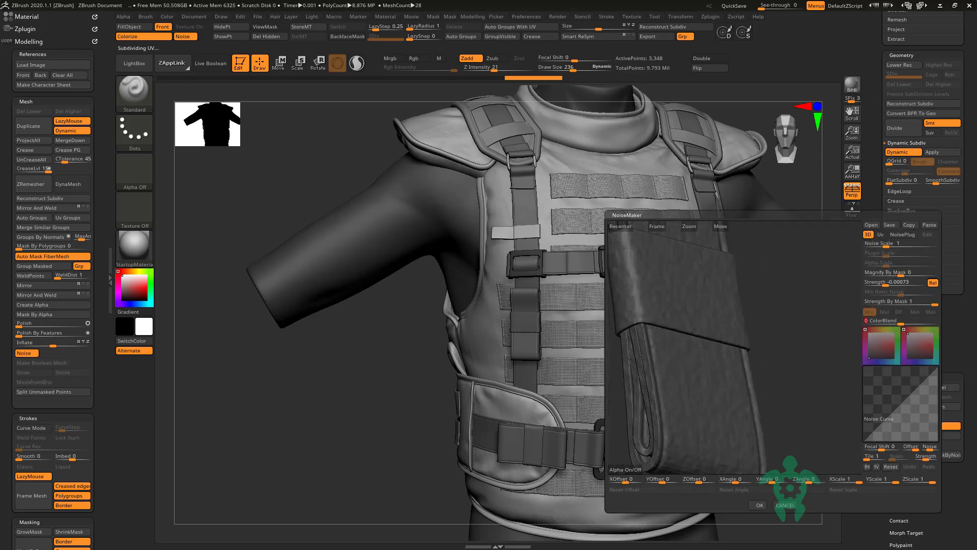
mouse_move(683, 284)
left_mouse_down()
mouse_move(717, 309)
mouse_move(754, 285)
left_mouse_up()
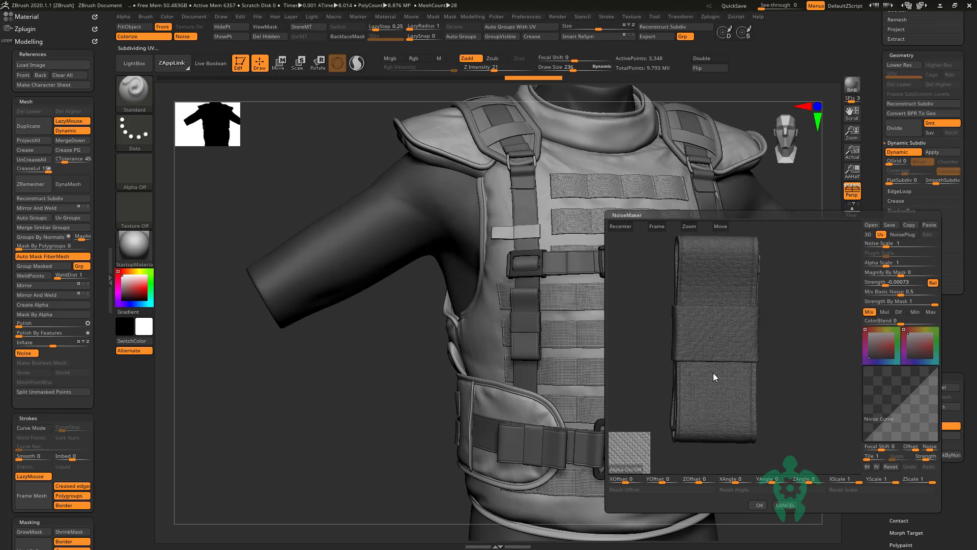
left_click(884, 282)
left_click_drag(885, 263, 891, 256)
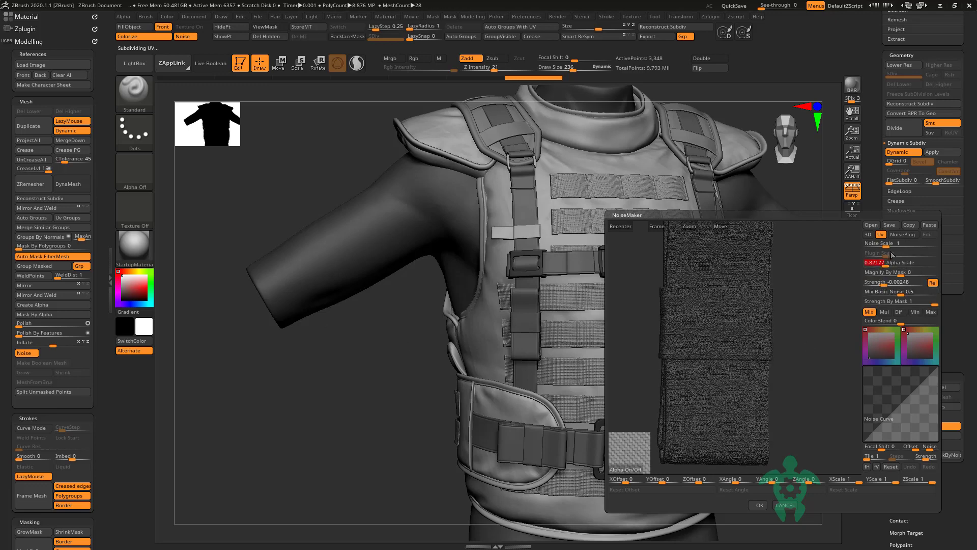
mouse_move(877, 290)
left_mouse_down()
mouse_move(865, 291)
mouse_move(884, 264)
left_mouse_up()
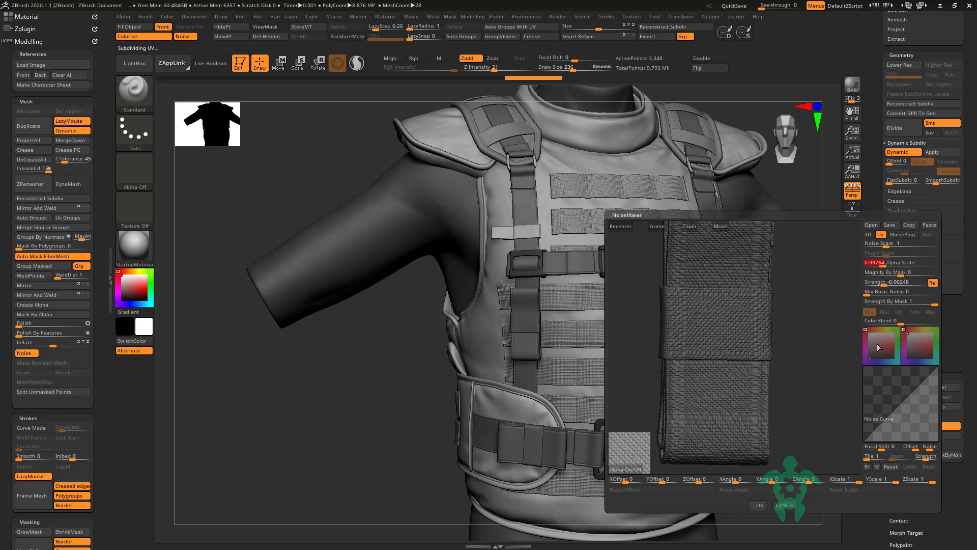
left_click(757, 505)
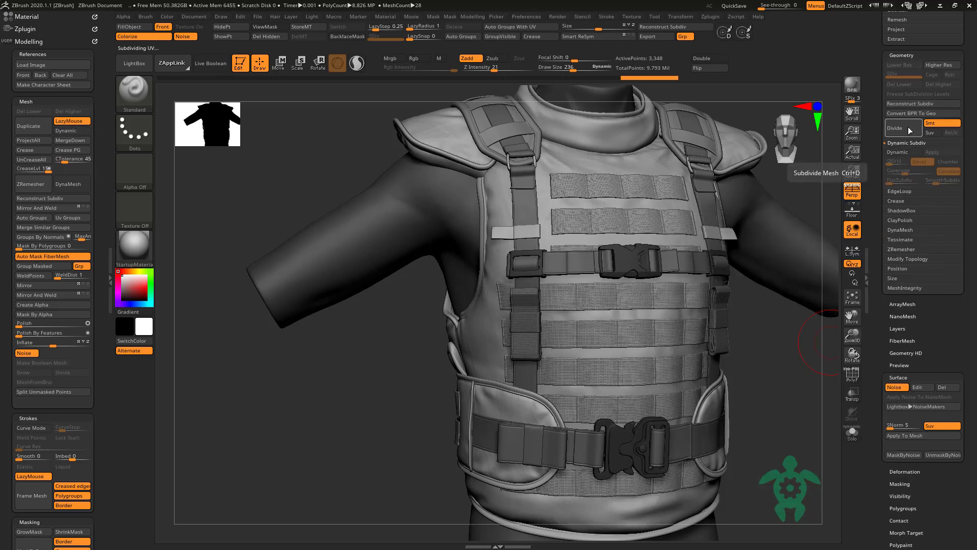
Step: Subdivide the vest webbing and confirm its noise settings
left_click(891, 128)
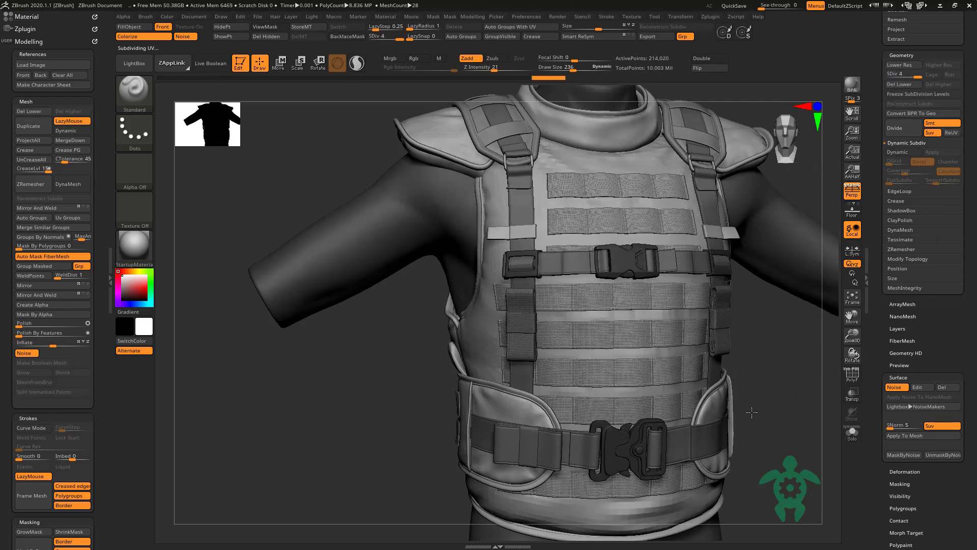
mouse_move(751, 408)
left_mouse_down()
mouse_move(785, 410)
mouse_move(785, 425)
mouse_move(837, 392)
left_mouse_up()
left_click_drag(350, 349, 411, 350)
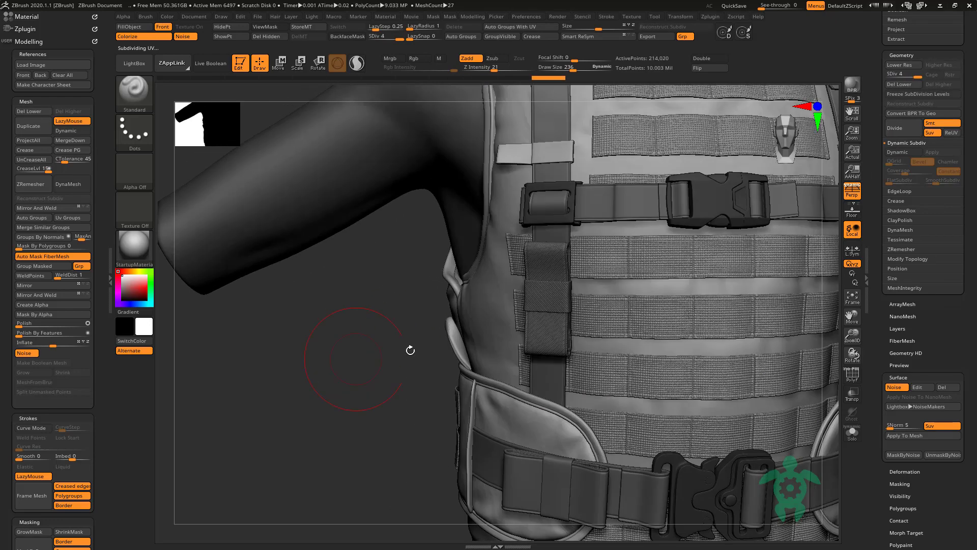
left_click(917, 388)
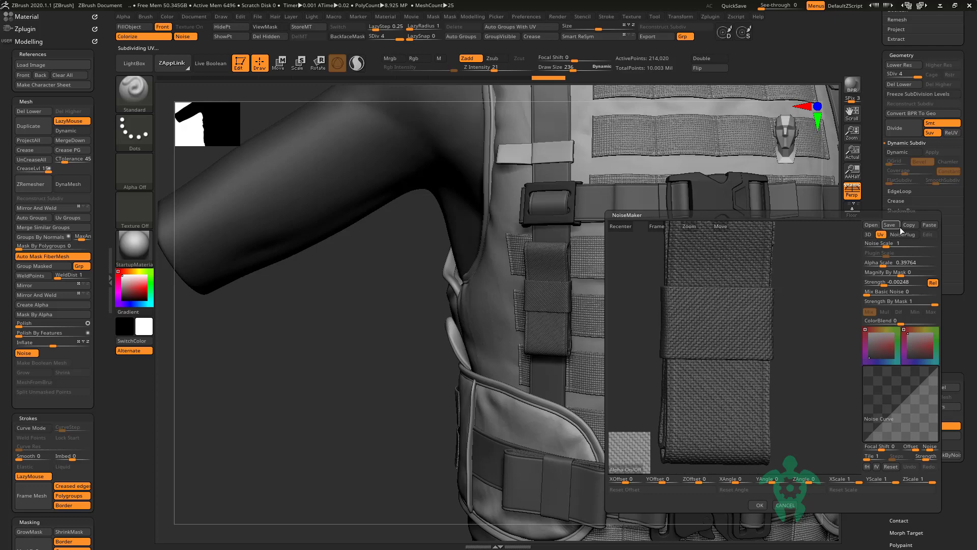
left_click(758, 505)
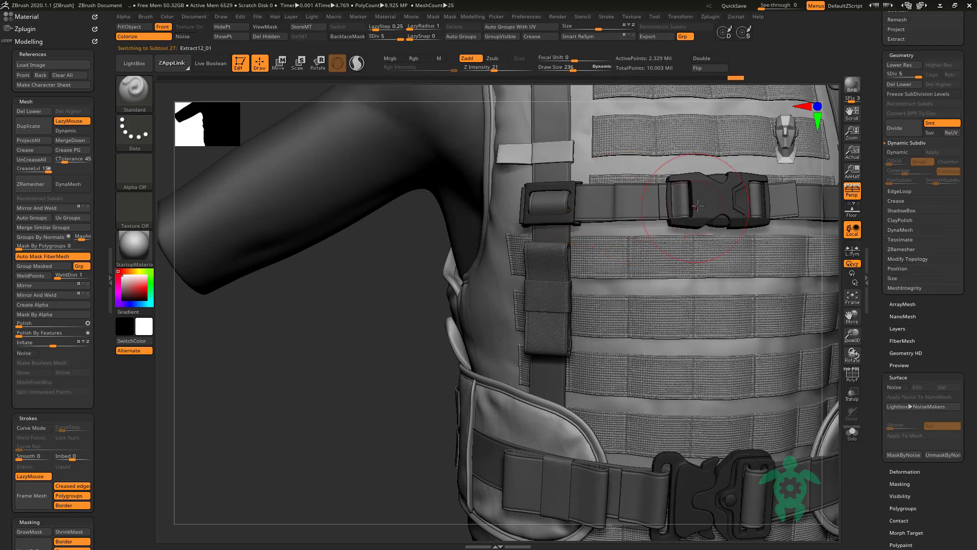
Step: Temporarily hide the chest buckle pieces, then show all hidden vest parts again
left_click(741, 200, "alt")
left_click(555, 209, "ctrl+shift")
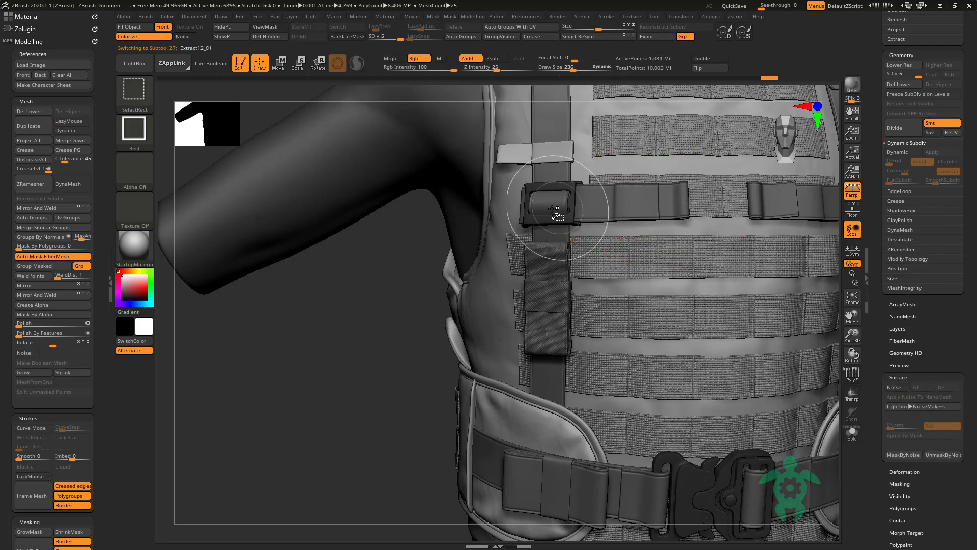
left_click(522, 233, "ctrl+shift")
left_click_drag(387, 356, 864, 299)
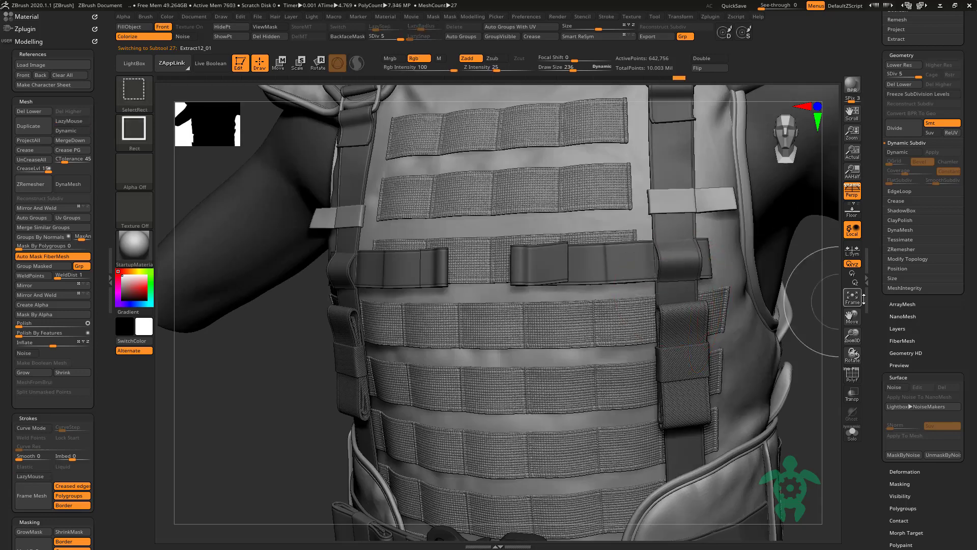
scroll(903, 260, "up", 5)
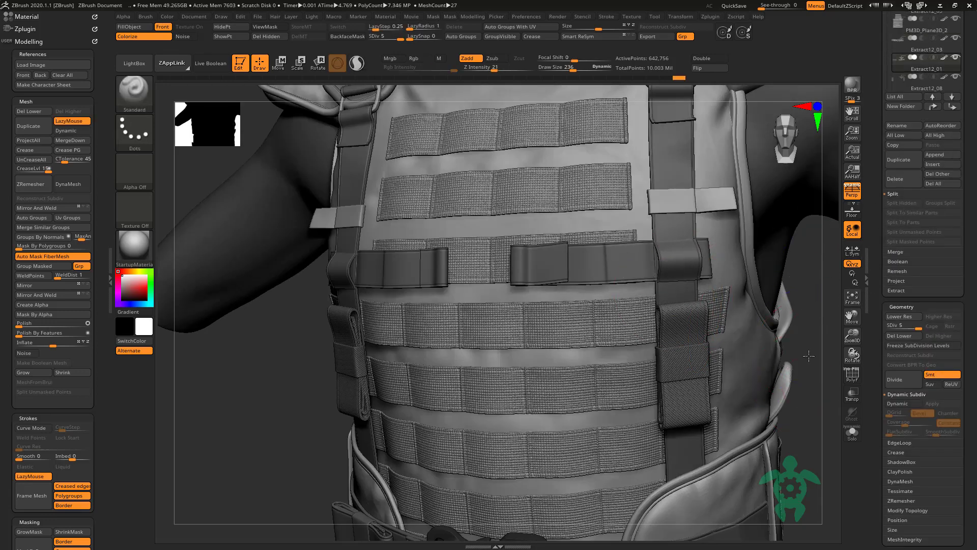
left_click_drag(809, 355, 789, 388, "alt")
left_click(790, 388, "ctrl+shift")
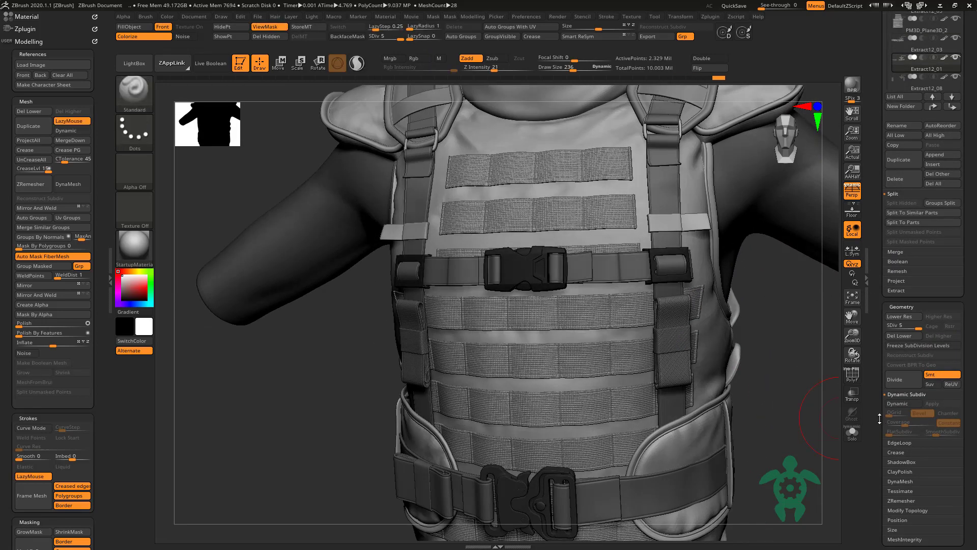
scroll(921, 418, "down", 6)
Step: Enable surface noise on another subtool and accept the noise settings
left_click(949, 348)
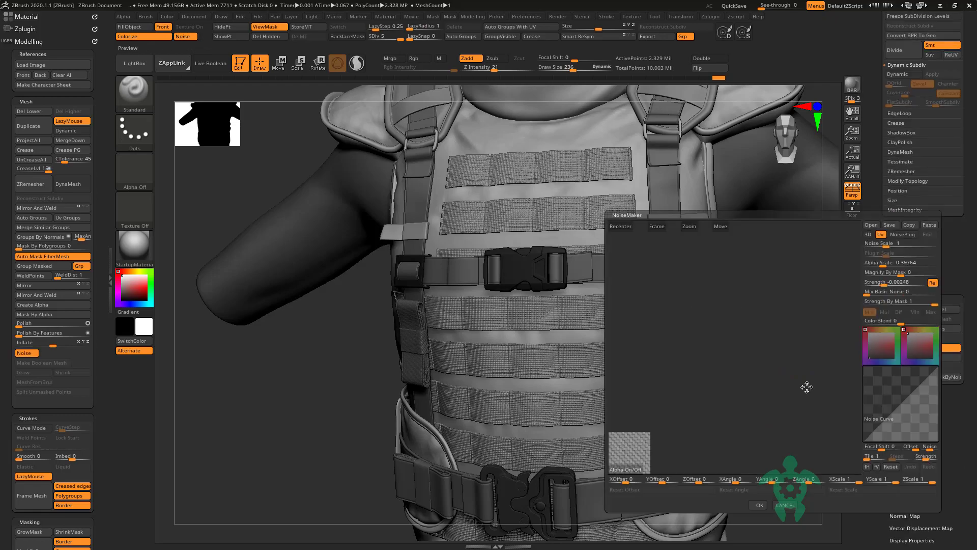
left_click(759, 505)
left_click_drag(759, 508, 674, 266)
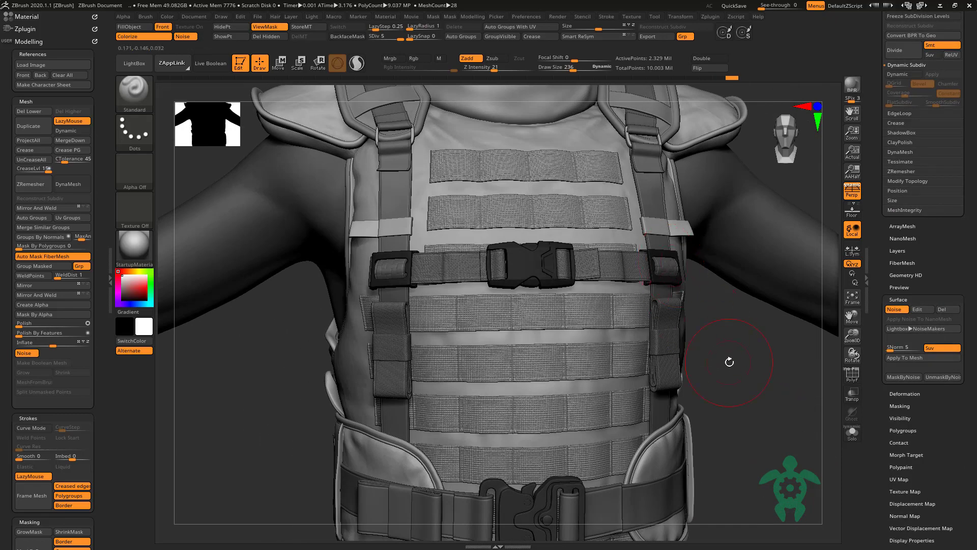
mouse_move(730, 361)
left_mouse_down("alt")
mouse_move(720, 392)
mouse_move(784, 348)
left_mouse_up("alt")
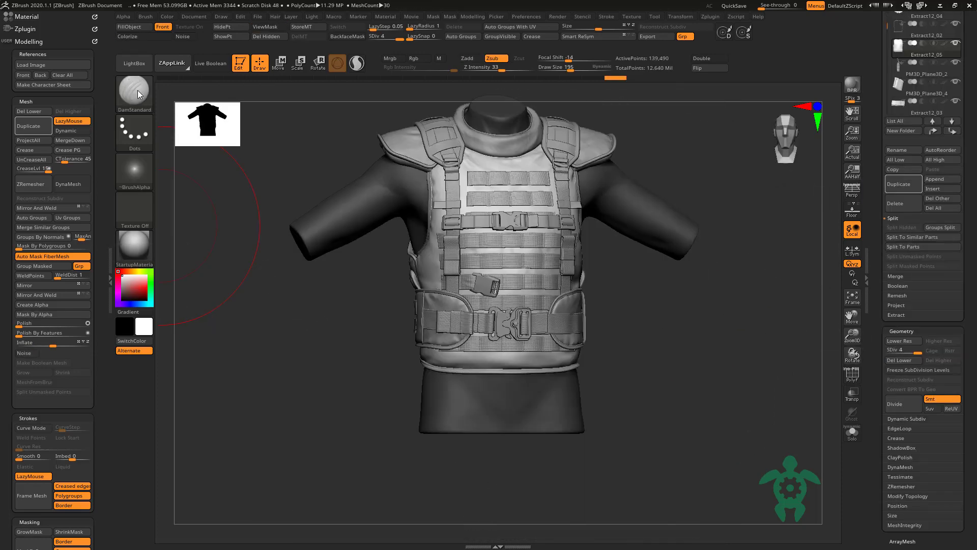
Step: Insert a CrossAndStart strap tab as a new part and scale it below the belt
key("b")
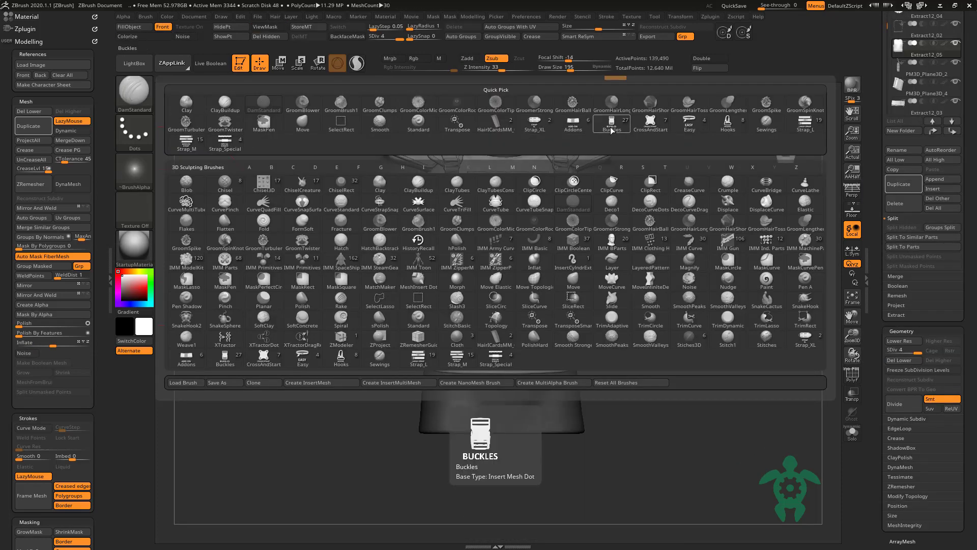
left_click(650, 125)
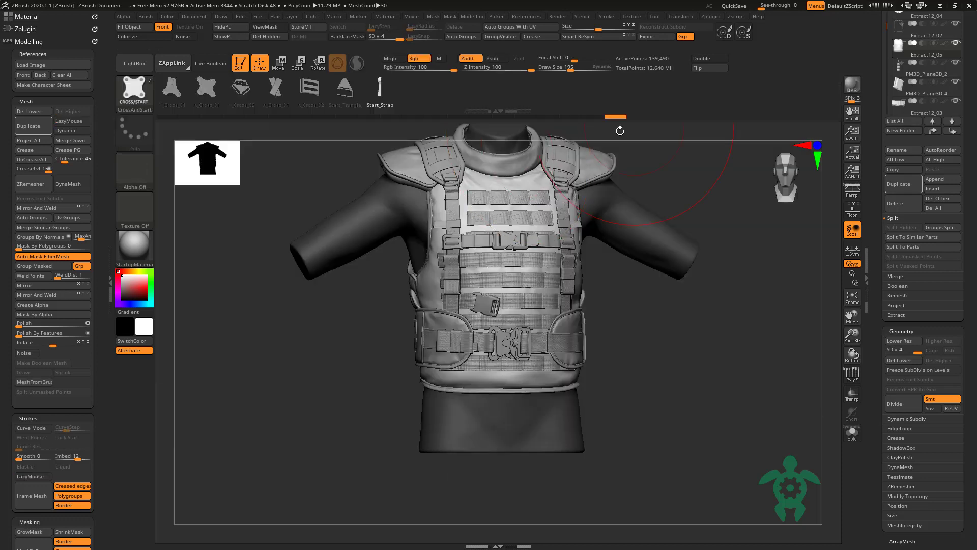
mouse_move(325, 379)
left_mouse_down()
mouse_move(314, 420)
mouse_move(306, 417)
left_mouse_up()
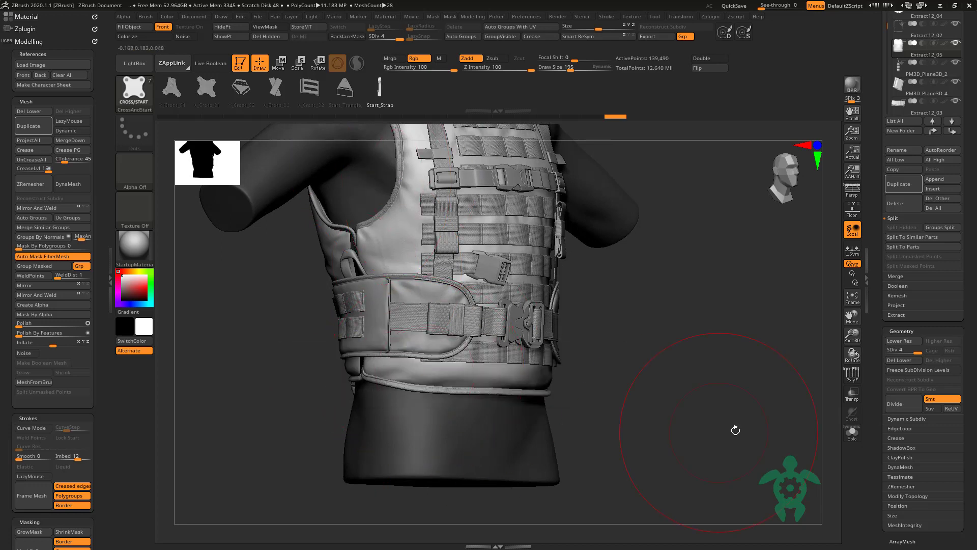
left_click(896, 186)
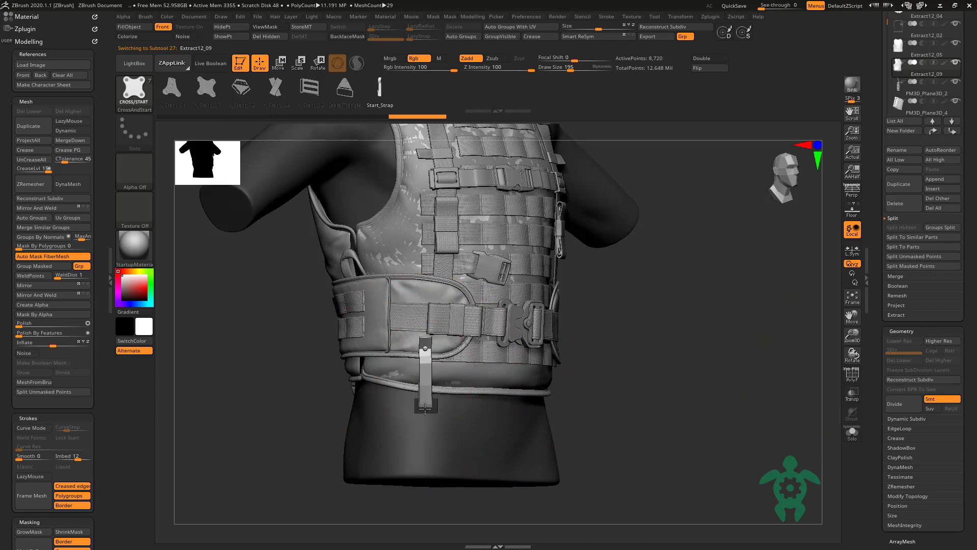
mouse_move(425, 407)
left_mouse_down()
mouse_move(436, 338)
mouse_move(430, 367)
mouse_move(479, 370)
left_mouse_up()
Step: Position the strap tab under the waist belt with the Move/Transpose gizmo
left_click(283, 62)
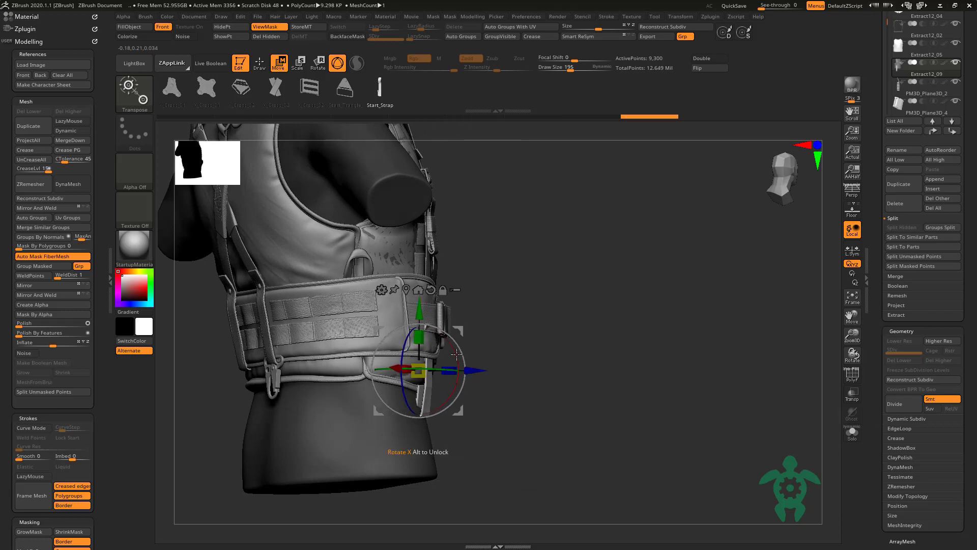
left_click_drag(491, 367, 240, 168)
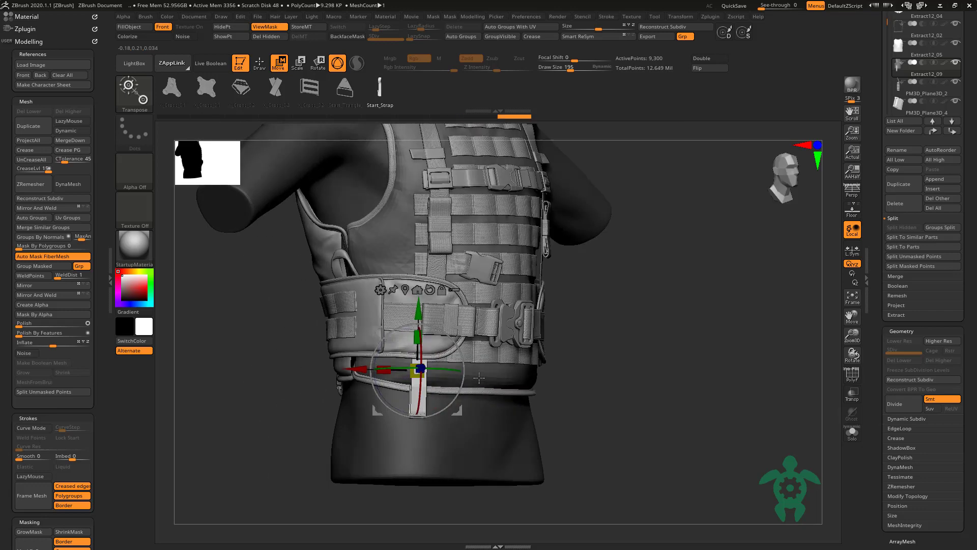
left_click(259, 63)
left_click_drag(283, 362, 283, 186)
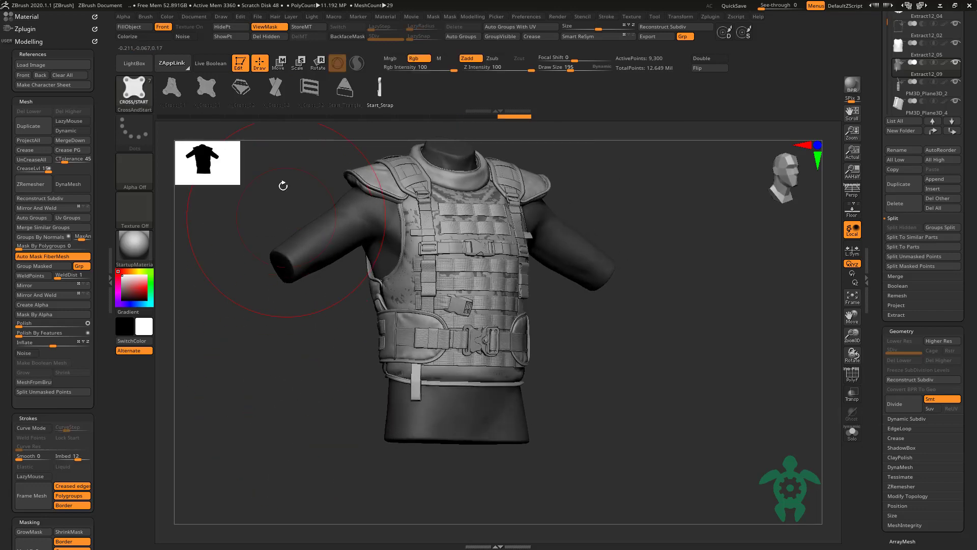
left_click_drag(306, 374, 313, 370)
key("w")
left_click(346, 367)
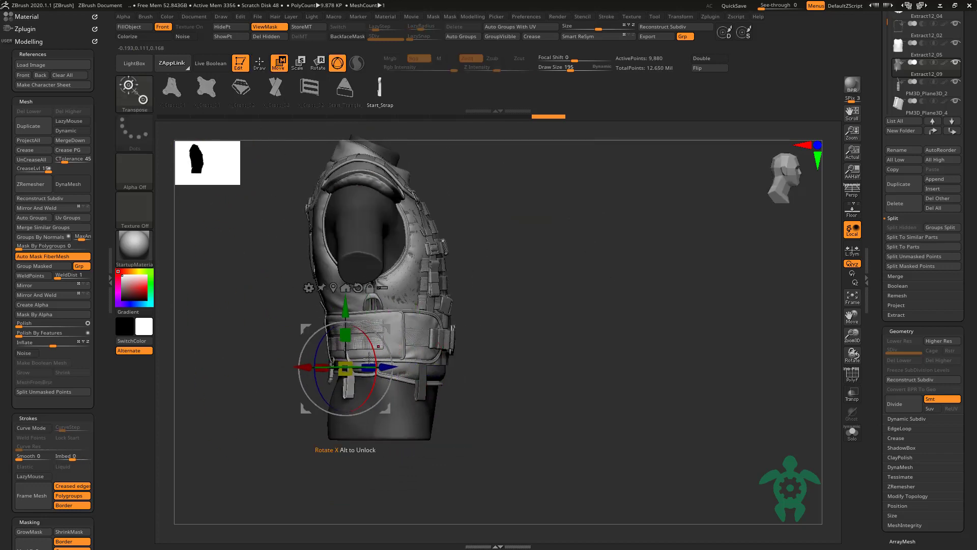
left_click_drag(273, 369, 291, 367)
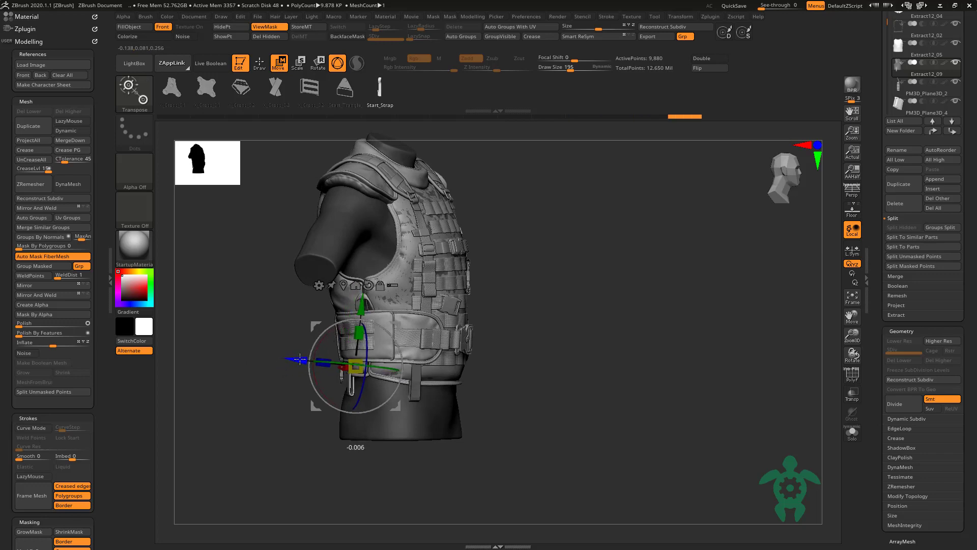
mouse_move(295, 353)
left_mouse_down()
mouse_move(303, 370)
mouse_move(226, 256)
left_mouse_up()
left_click(260, 64)
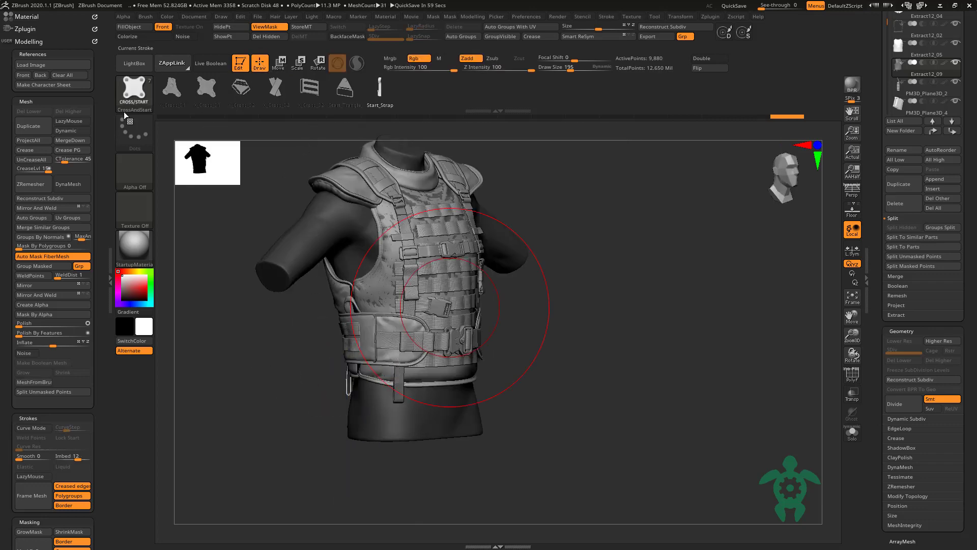
key("b")
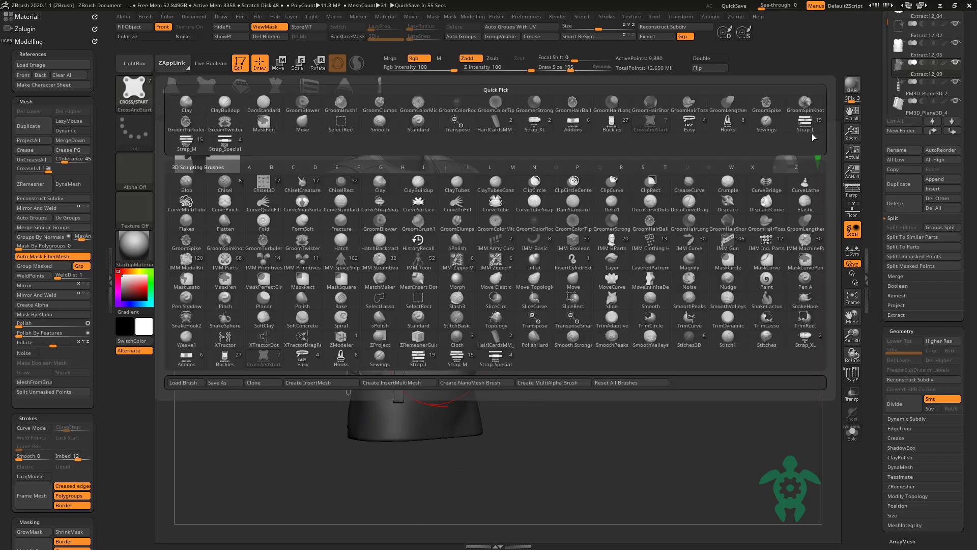
Step: Insert an Easy buckle belt, move it up the torso toward the front, and check its fit
left_click(689, 124)
left_click_drag(240, 214, 219, 350, "shift")
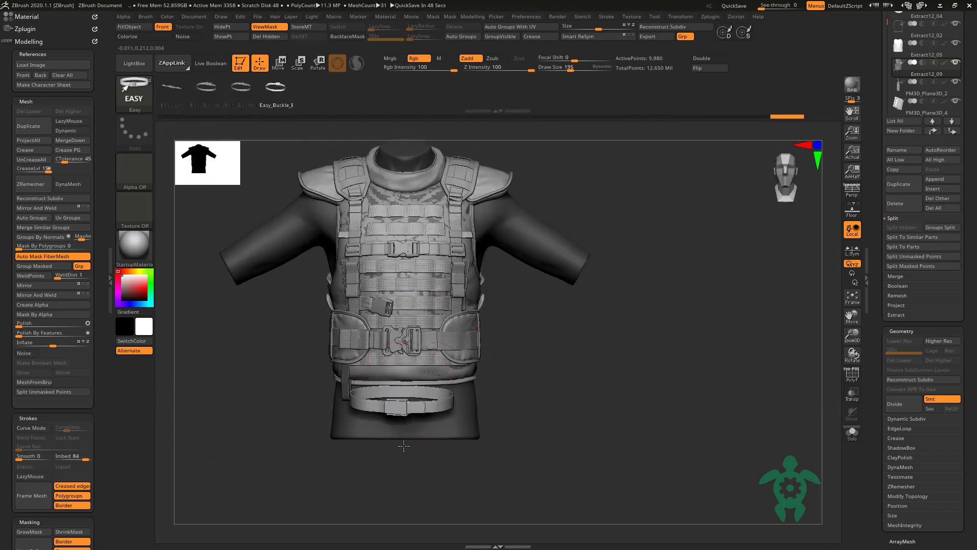
left_click_drag(404, 446, 402, 446)
key("w")
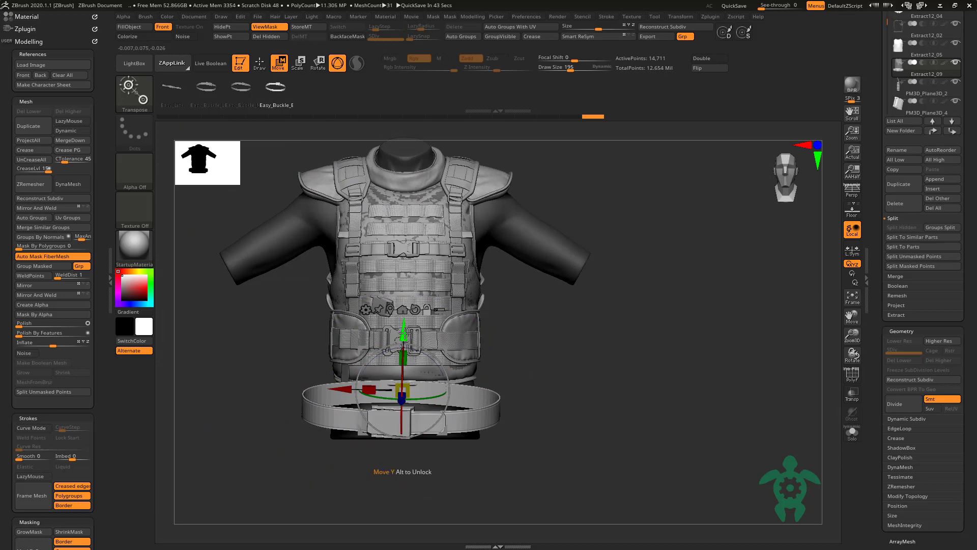
mouse_move(400, 389)
left_mouse_down()
mouse_move(398, 359)
mouse_move(514, 346)
left_mouse_up()
mouse_move(443, 331)
left_mouse_down()
mouse_move(281, 339)
mouse_move(431, 349)
left_mouse_up()
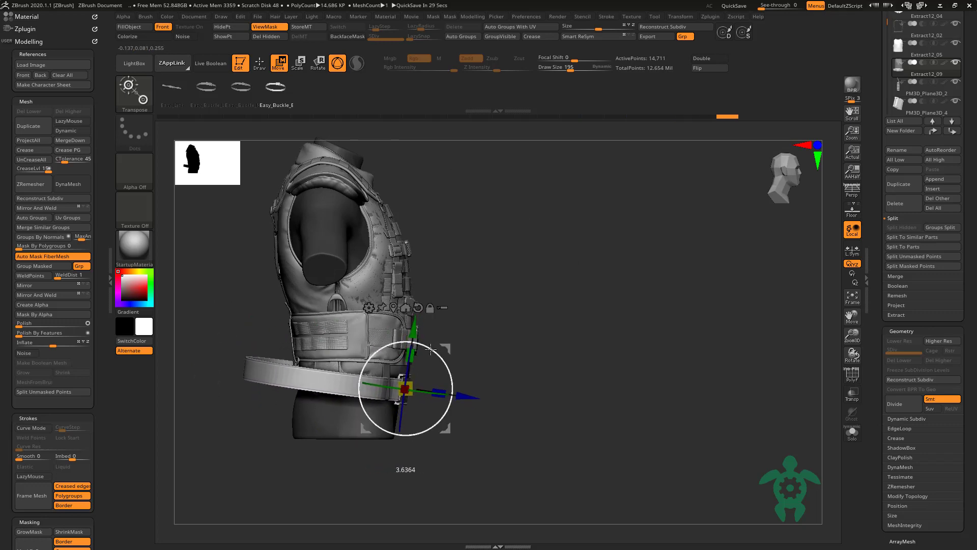
left_click_drag(273, 464, 339, 420)
left_click_drag(278, 209, 326, 224)
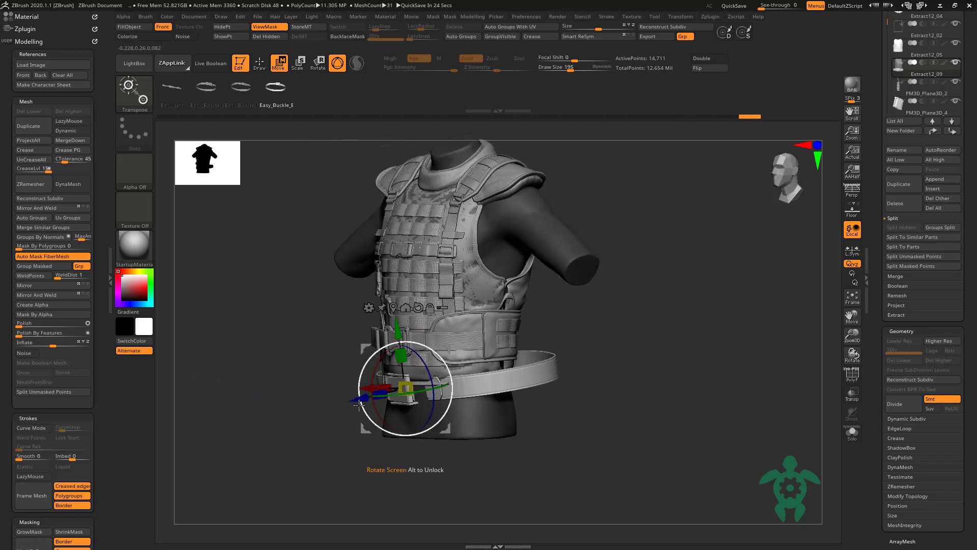
left_click_drag(427, 458, 402, 328)
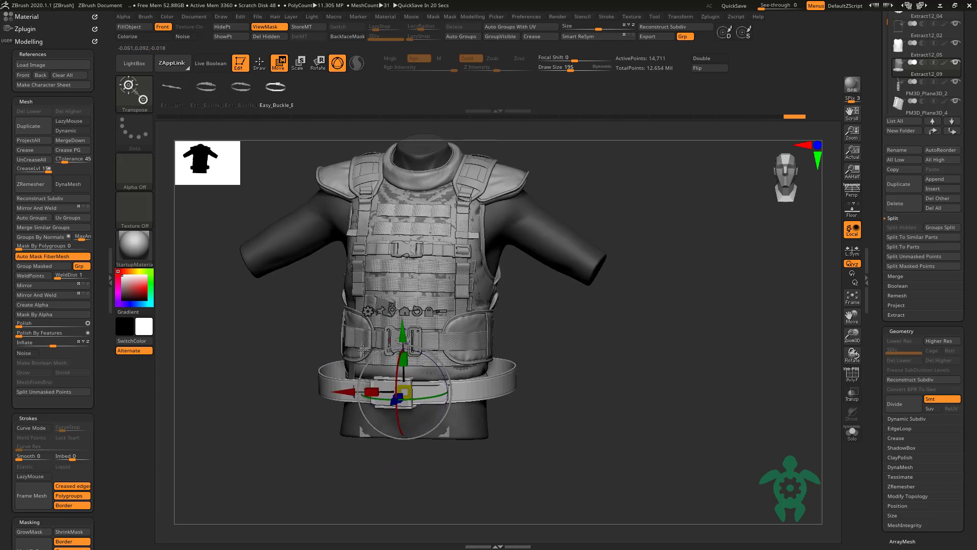
left_click_drag(636, 407, 178, 399)
key("q")
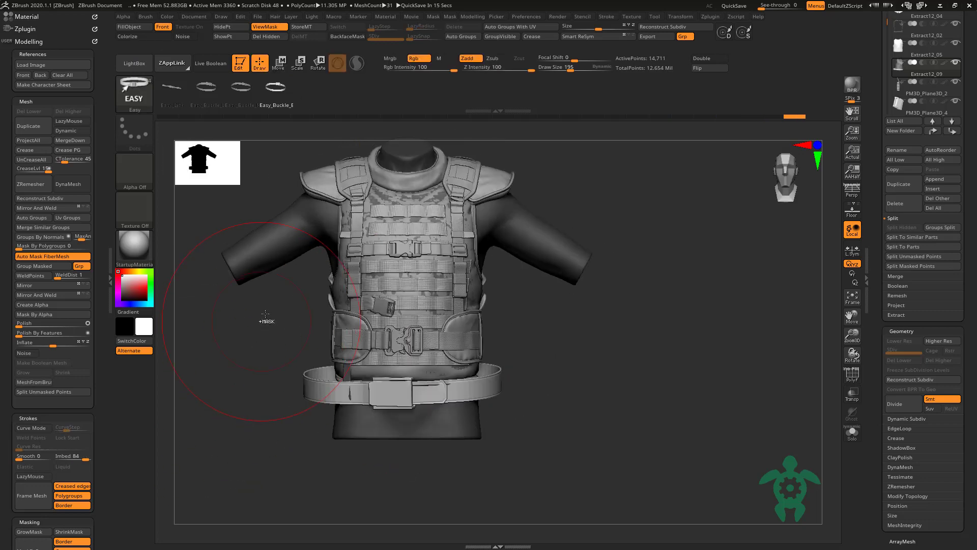
Step: Try the gizmo's cage deformer, then select the belt area of the mesh with SelectRect
mouse_move(585, 448)
left_mouse_down()
mouse_move(501, 427)
mouse_move(512, 437)
mouse_move(611, 442)
left_mouse_up()
key("w")
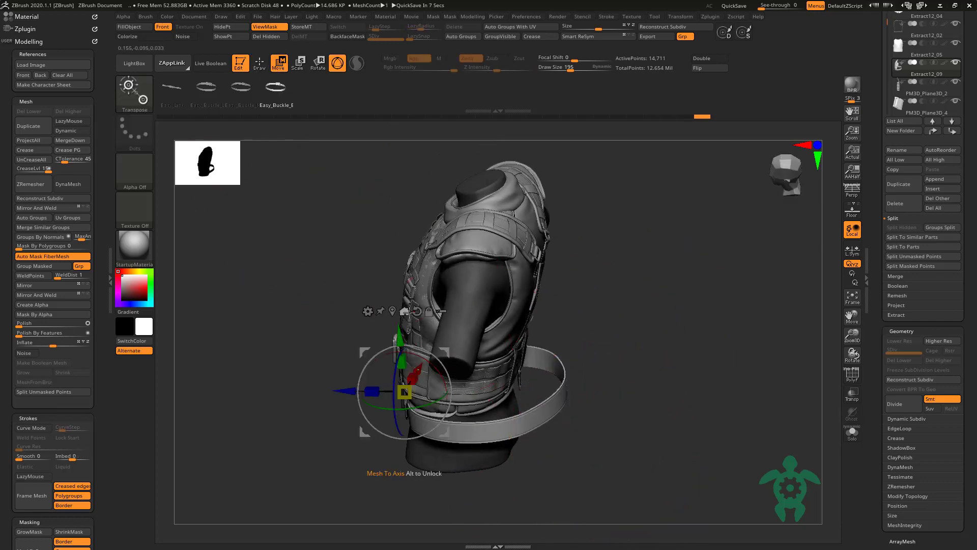
left_click(366, 311)
left_click(362, 343)
left_click_drag(316, 386, 320, 365)
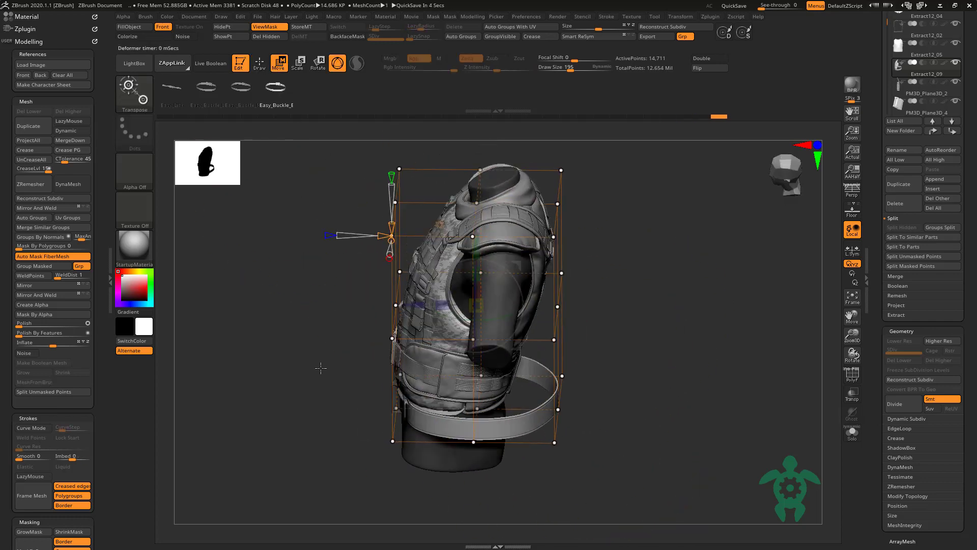
left_click(248, 85)
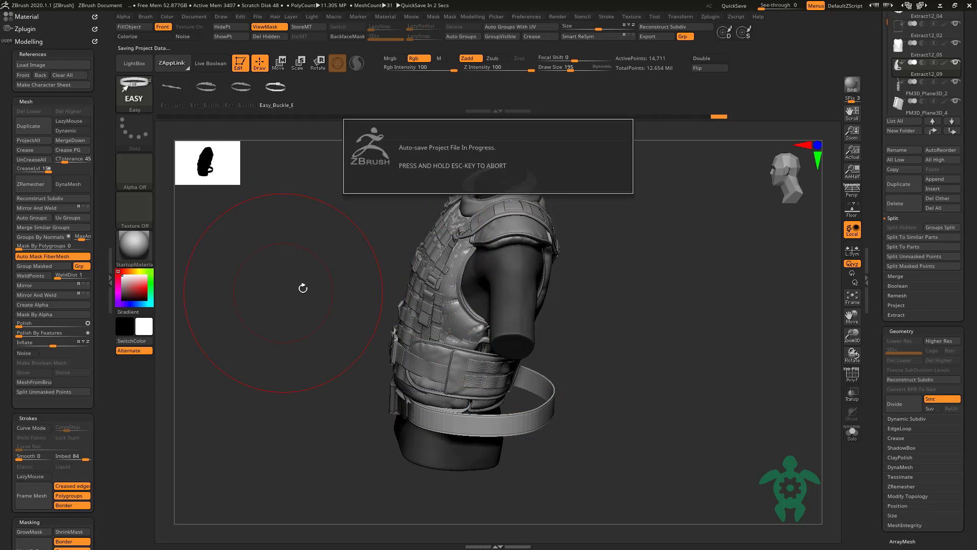
left_click_drag(302, 288, 301, 285)
left_click_drag(469, 436, 386, 407, "ctrl+shift")
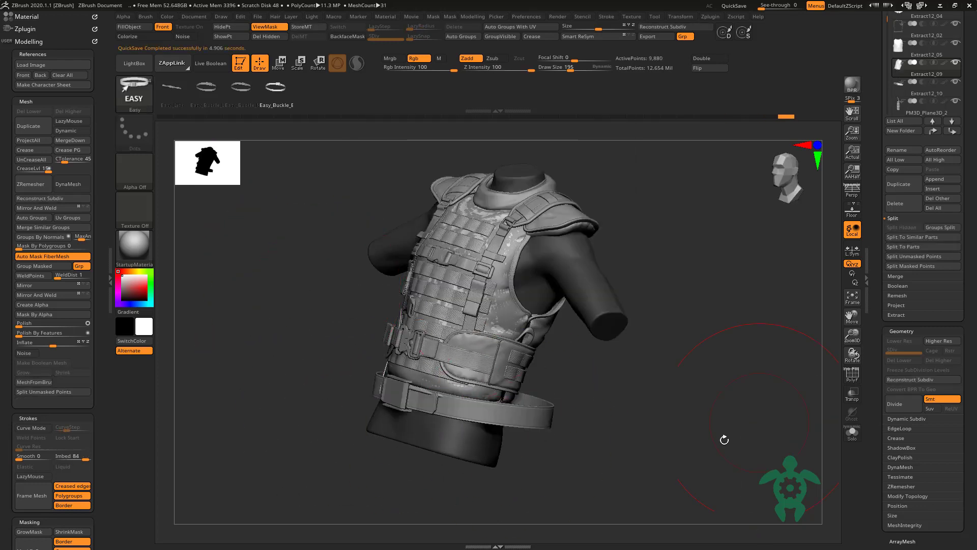
Step: Split the selected belt ring into its own subtool and wrap it in a deformer cage
left_click_drag(407, 330, 321, 239)
left_click_drag(372, 324, 448, 285)
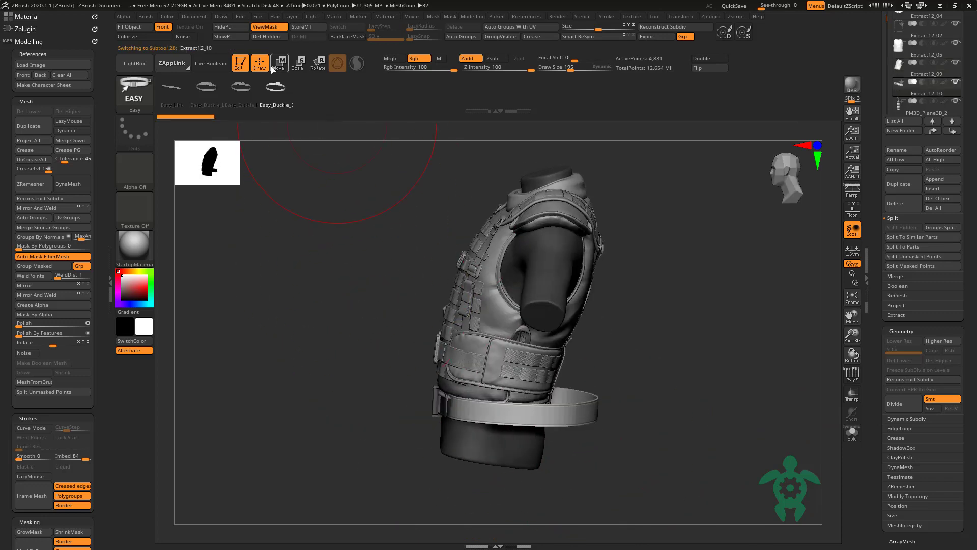
key("w")
left_click(482, 270)
left_click(486, 263)
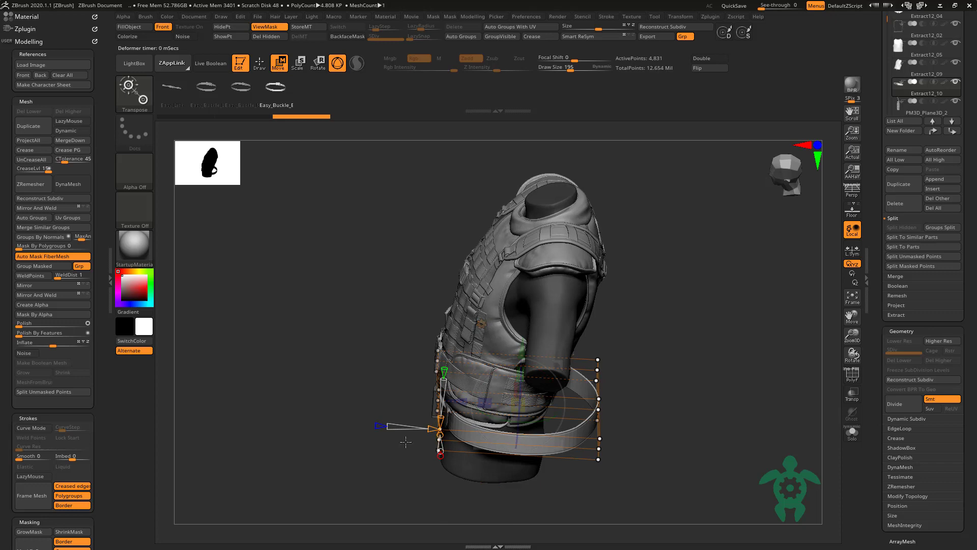
Step: Rotate and shift the belt with its cage while orbiting around the vest
mouse_move(406, 442)
left_mouse_down()
mouse_move(432, 472)
mouse_move(402, 464)
mouse_move(452, 424)
mouse_move(364, 301)
mouse_move(334, 319)
mouse_move(356, 325)
left_mouse_up()
mouse_move(507, 418)
left_mouse_down()
mouse_move(488, 415)
mouse_move(479, 388)
mouse_move(327, 343)
left_mouse_up()
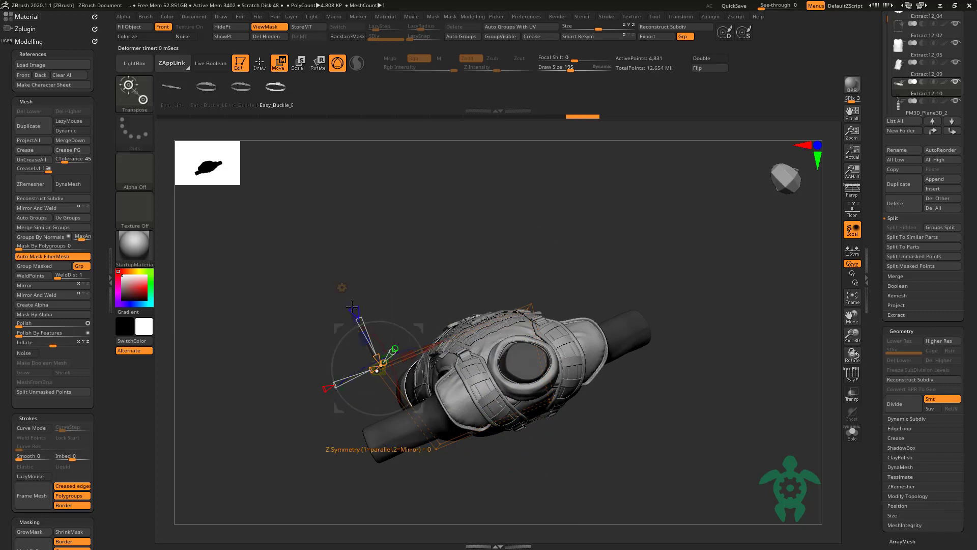
mouse_move(438, 341)
left_mouse_down()
mouse_move(284, 229)
mouse_move(517, 366)
mouse_move(457, 384)
left_mouse_up()
left_click_drag(381, 408, 353, 393)
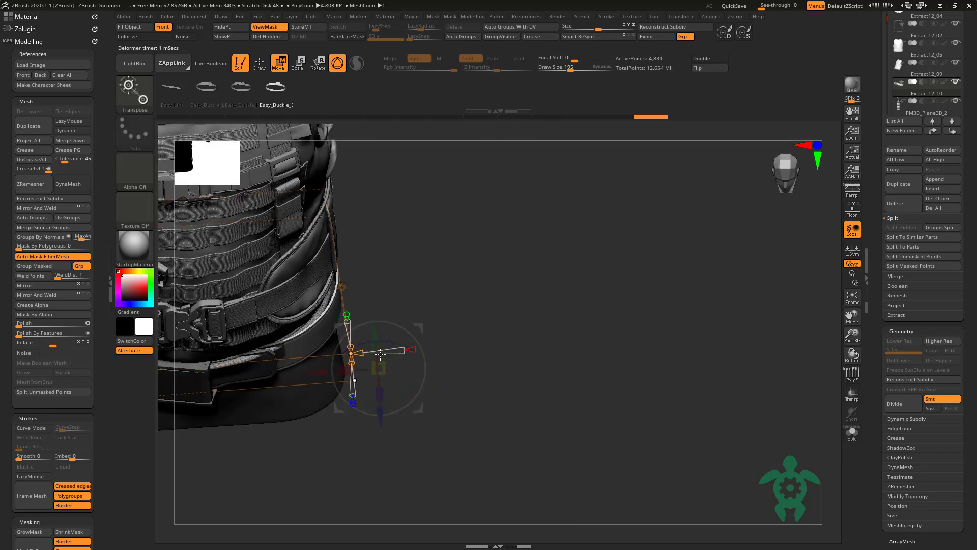
left_click_drag(358, 452, 377, 454)
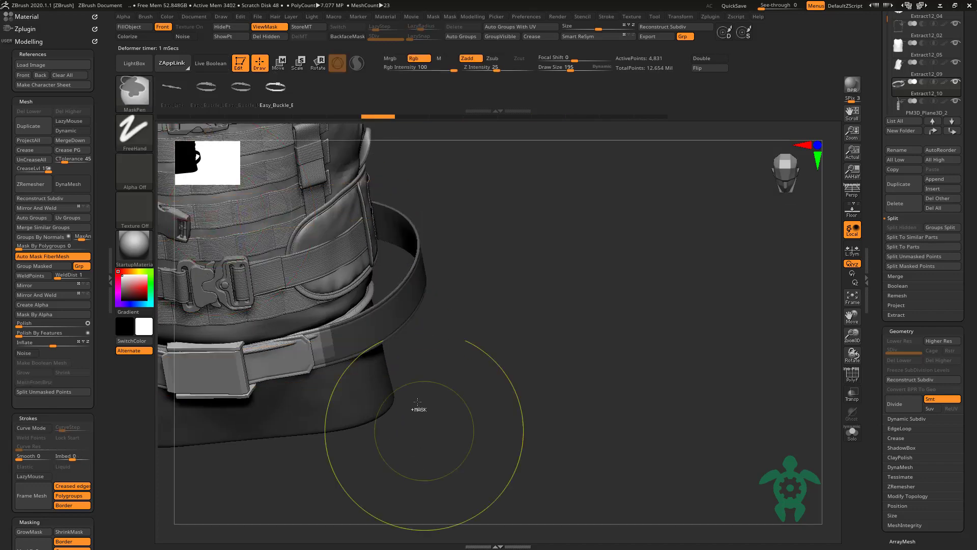
key("f")
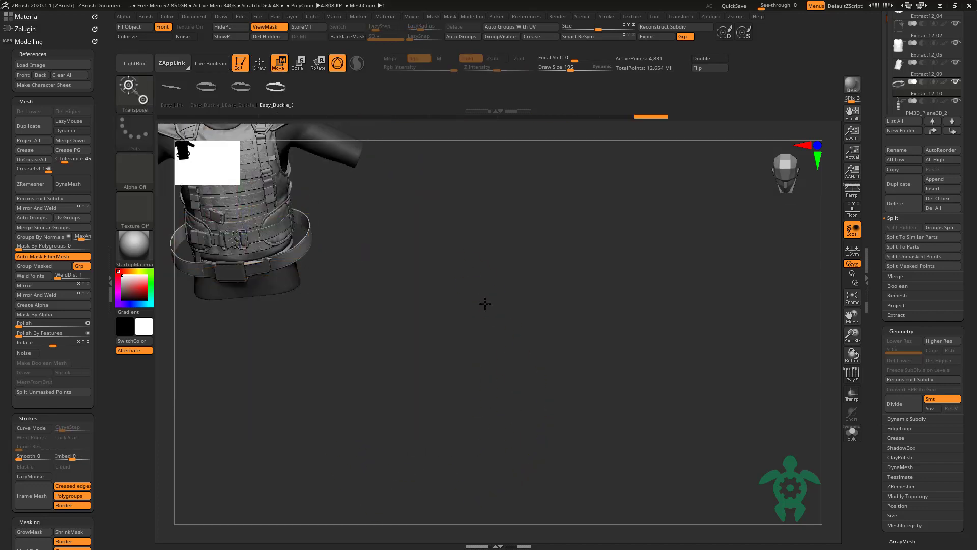
mouse_move(351, 387)
left_mouse_down()
mouse_move(376, 389)
mouse_move(317, 305)
mouse_move(511, 286)
left_mouse_up()
Step: Make the belt active and move it down to sit on the waist
left_click(326, 305)
left_click_drag(453, 298, 447, 301)
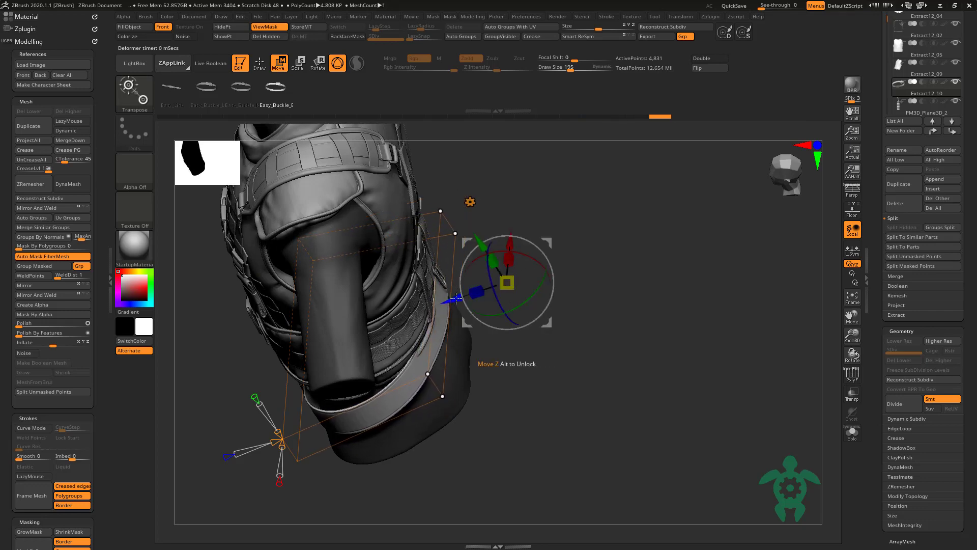
mouse_move(539, 306)
left_mouse_down()
mouse_move(563, 264)
mouse_move(509, 325)
mouse_move(482, 330)
mouse_move(596, 275)
left_mouse_up()
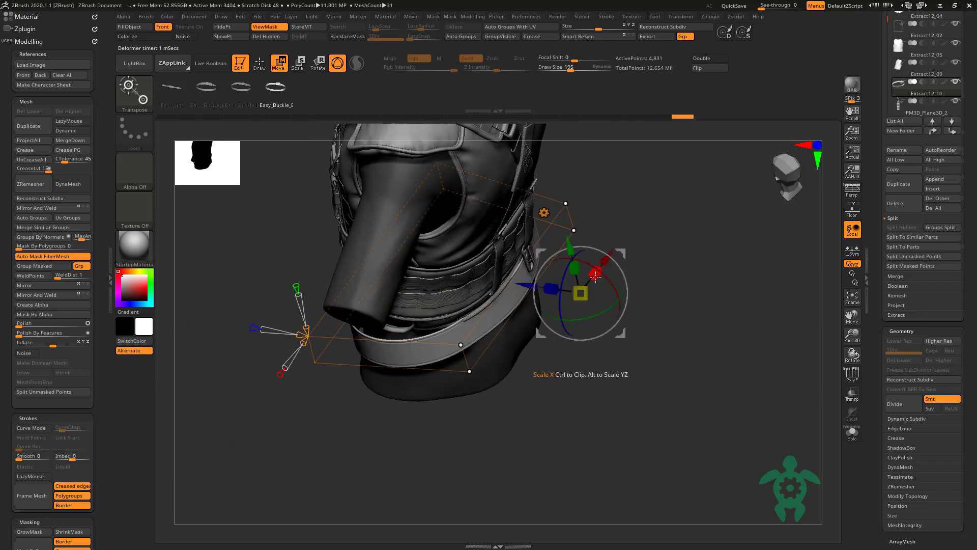
left_click_drag(570, 387, 382, 441)
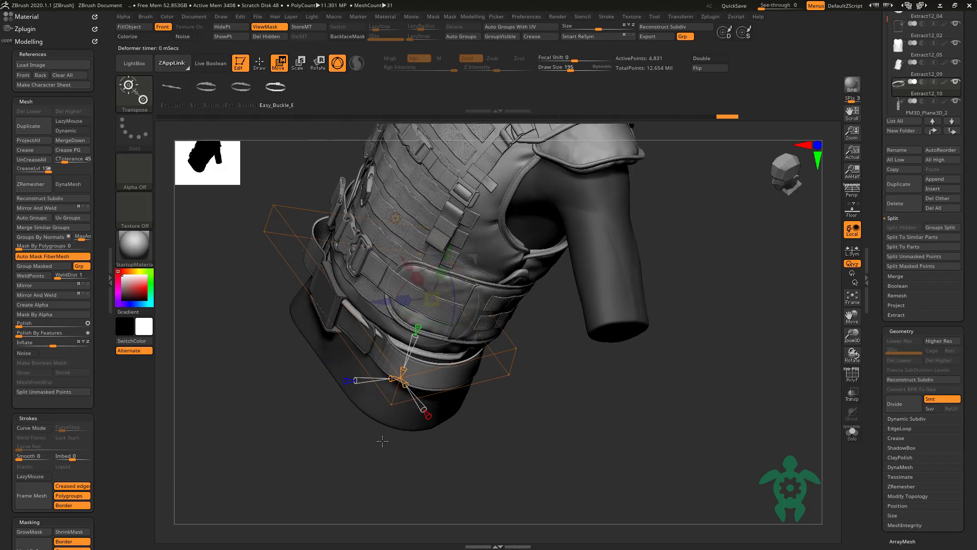
mouse_move(379, 361)
left_mouse_down()
mouse_move(351, 411)
mouse_move(357, 403)
left_mouse_up()
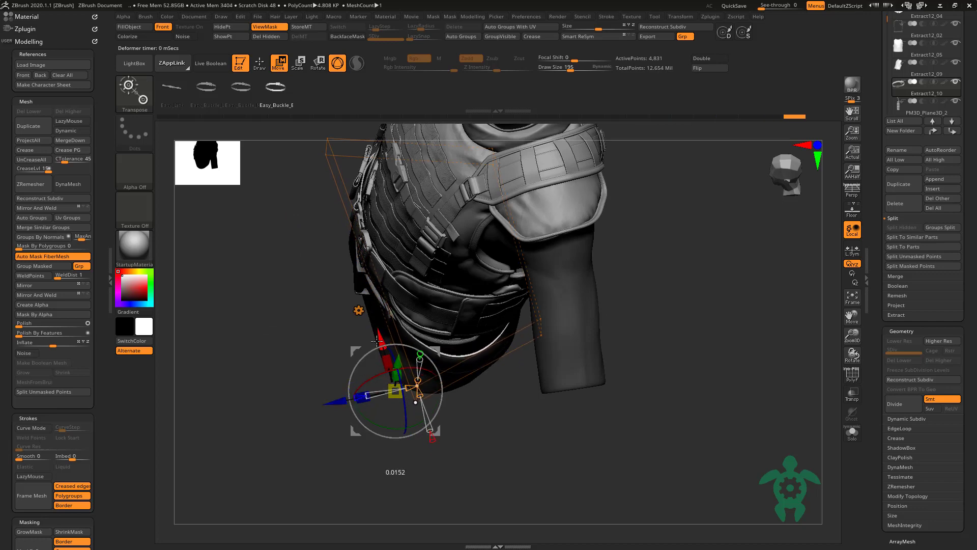
left_click_drag(369, 320, 309, 342)
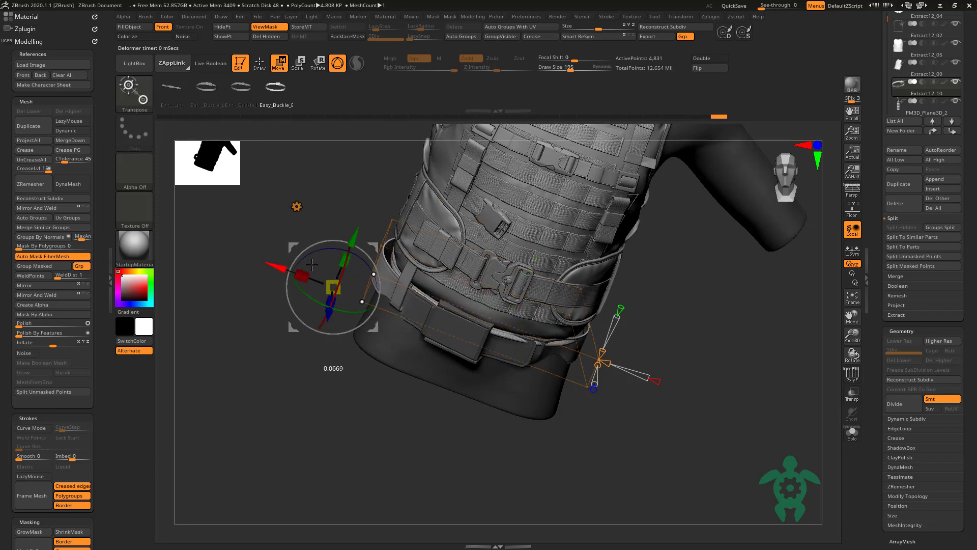
Step: Select Extract12_09 and solo the active pouch piece to inspect it
key("q")
left_click_drag(327, 257, 310, 304, "shift")
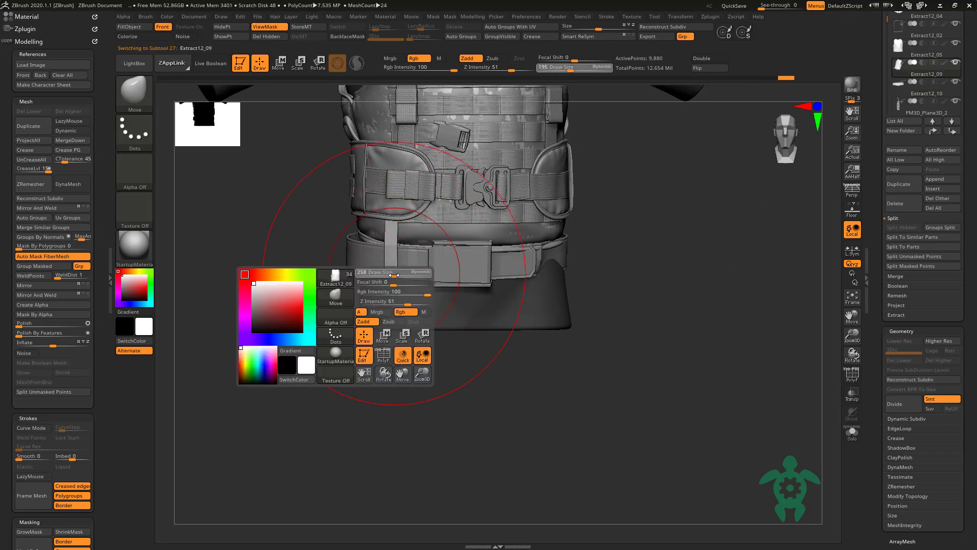
left_click(392, 257, "alt")
mouse_move(392, 257)
left_mouse_down()
mouse_move(280, 365)
mouse_move(305, 349)
left_mouse_up()
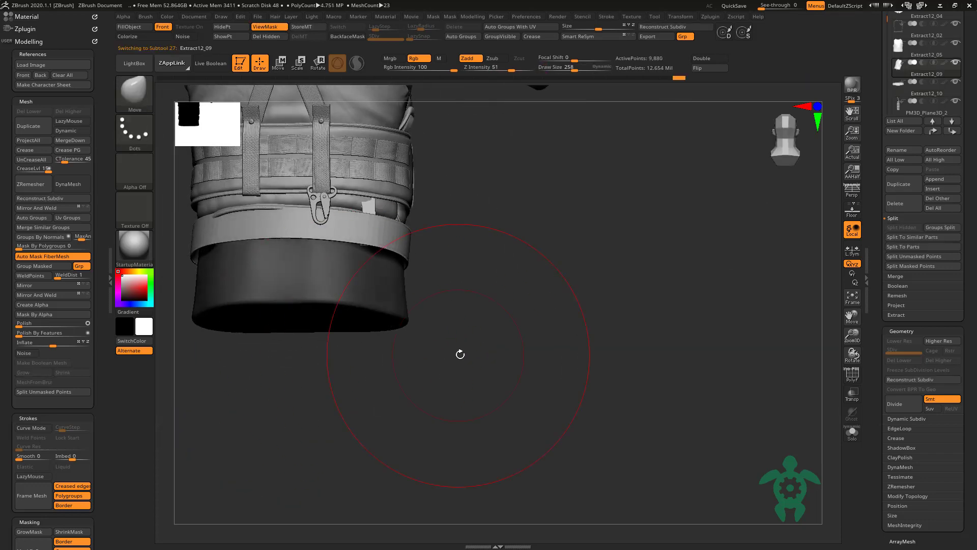
left_click_drag(458, 354, 397, 261)
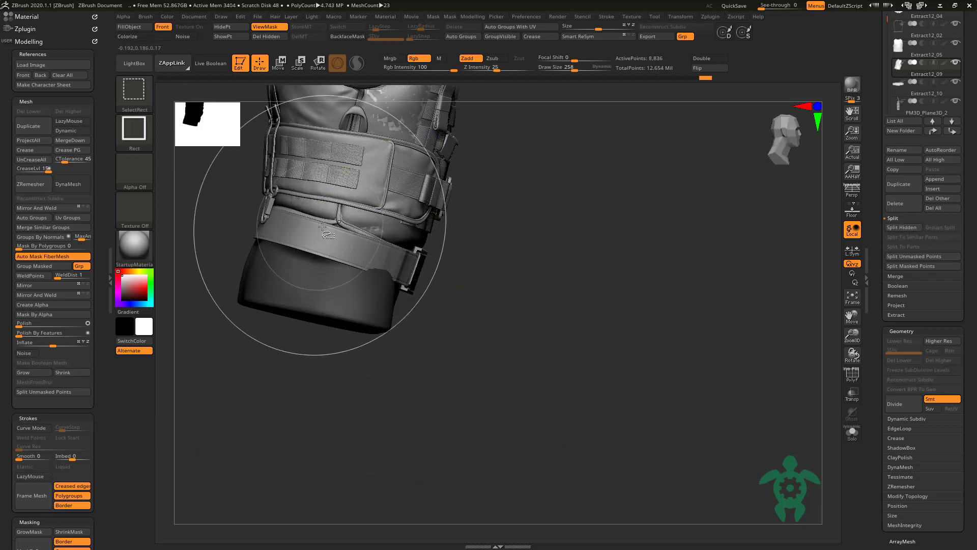
left_click(852, 432)
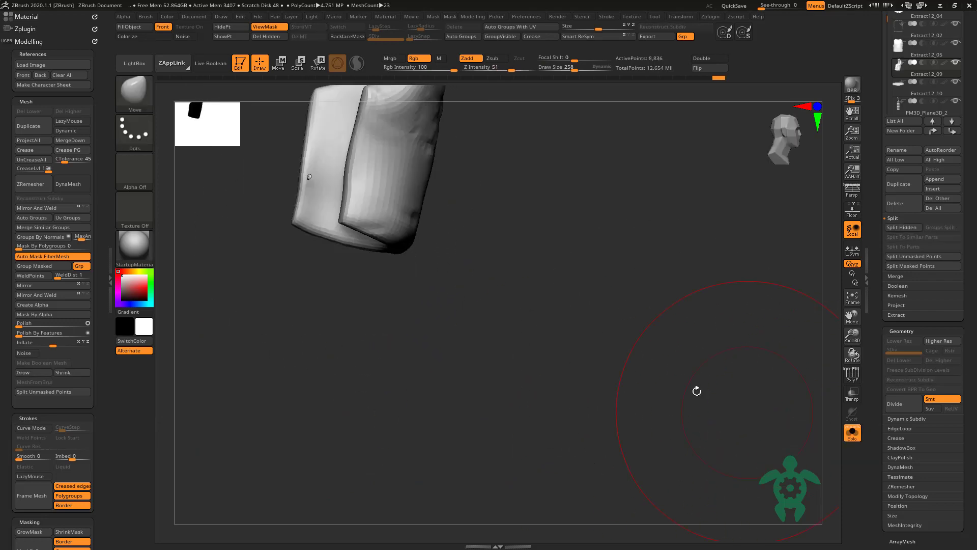
Step: Check the Extract12_05 strap and belt, then set brush draw size 140 and focal shift -16
left_click(399, 204, "alt")
left_click_drag(589, 412, 401, 270, "alt")
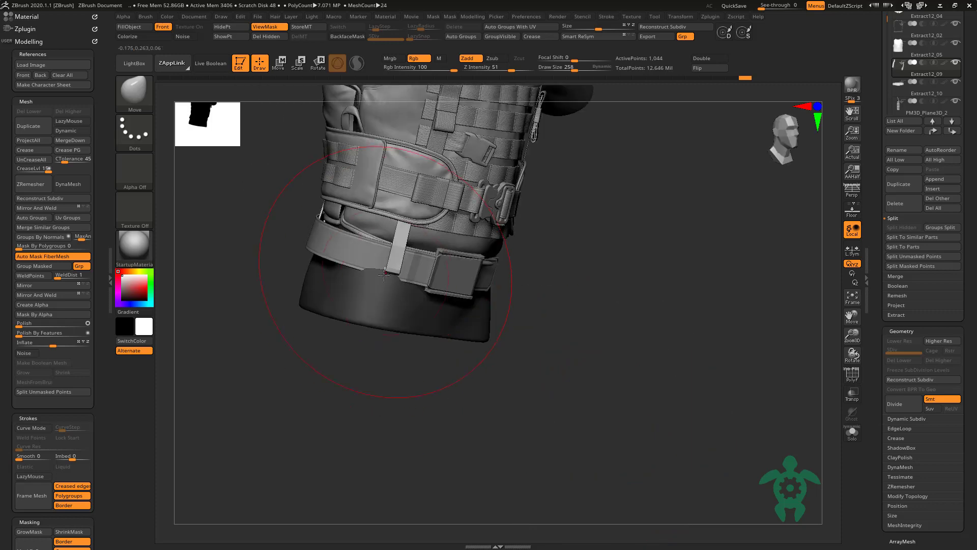
left_click(399, 271, "alt")
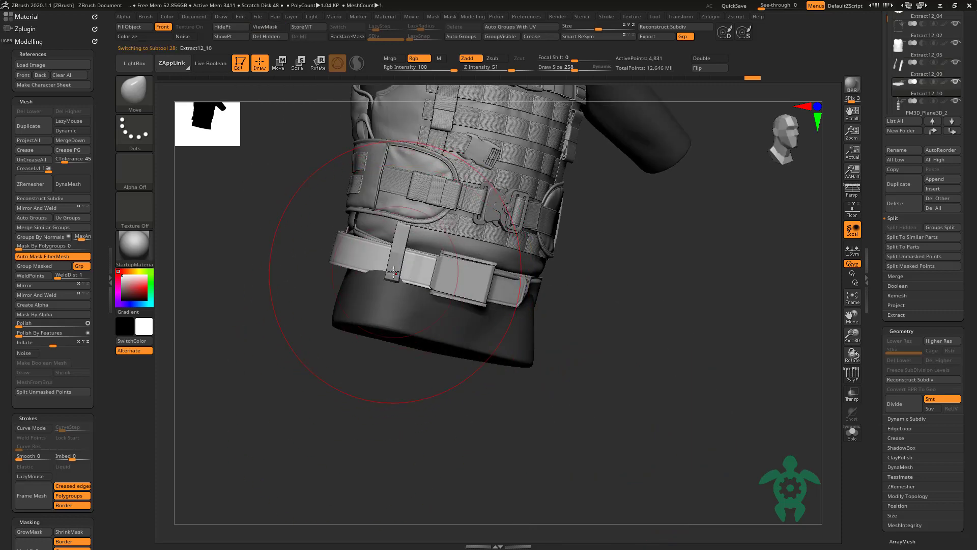
mouse_move(305, 313)
left_mouse_down()
mouse_move(374, 262)
mouse_move(315, 317)
mouse_move(356, 285)
mouse_move(335, 274)
mouse_move(346, 277)
left_mouse_up()
key("space")
key("space")
key("space")
key("space")
key("space")
left_click_drag(318, 337, 316, 329)
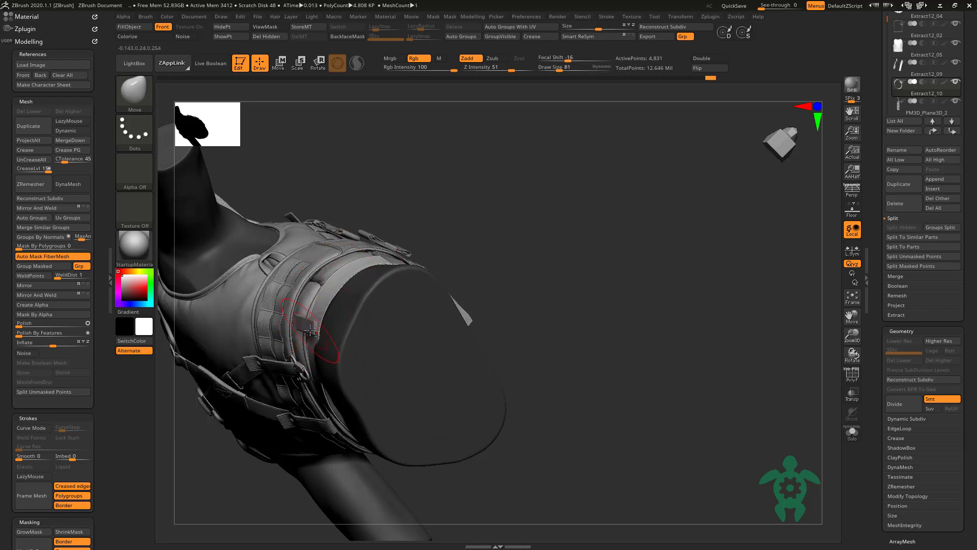
left_click(311, 331, "alt")
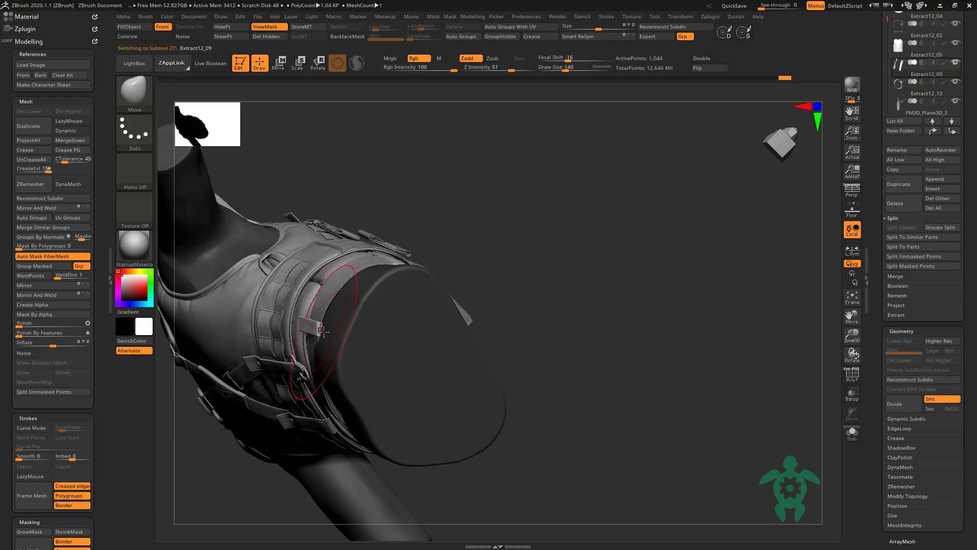
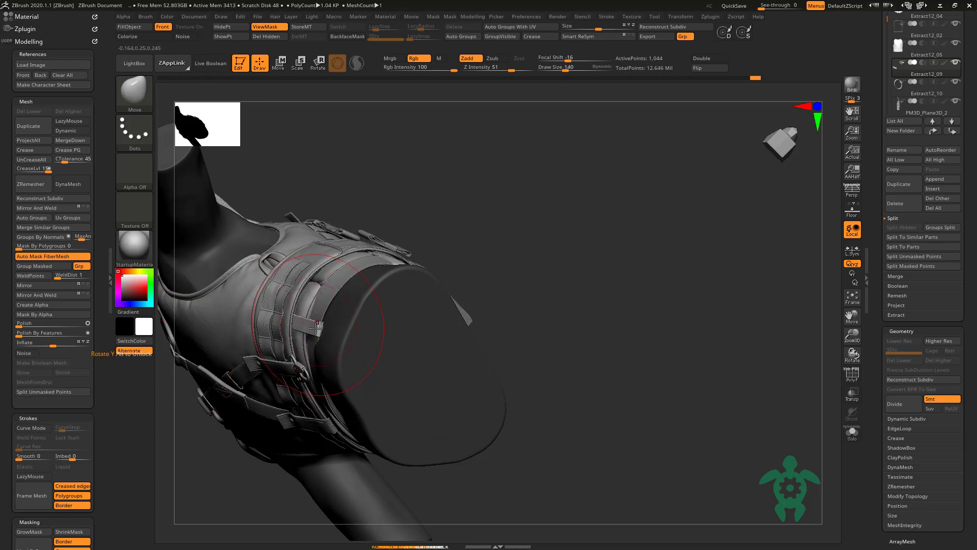
Step: Select the mannequin, then the belt strap piece, and set the brush size to 95
left_click_drag(395, 193, 338, 337)
left_click(322, 379, "alt")
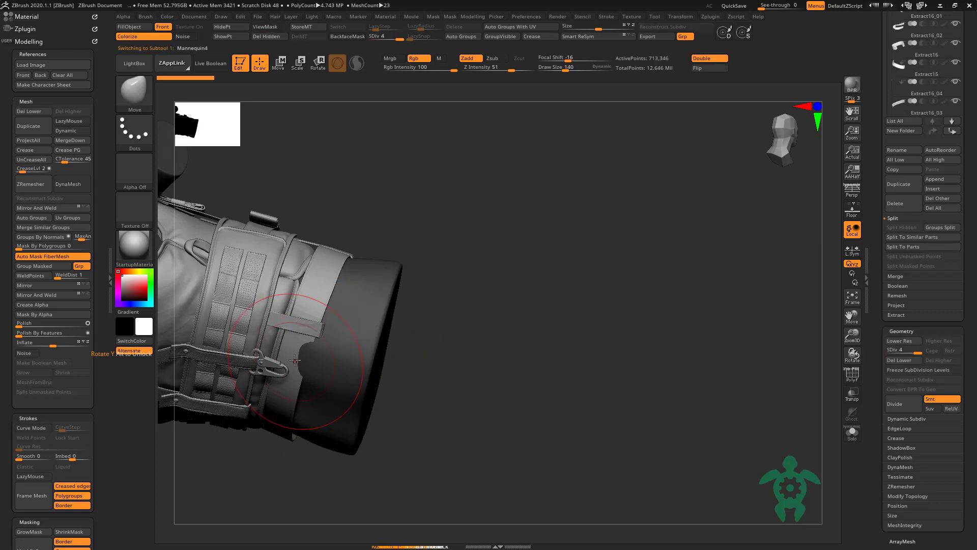
left_click(310, 305, "alt")
key("space")
left_click_drag(304, 338, 300, 338)
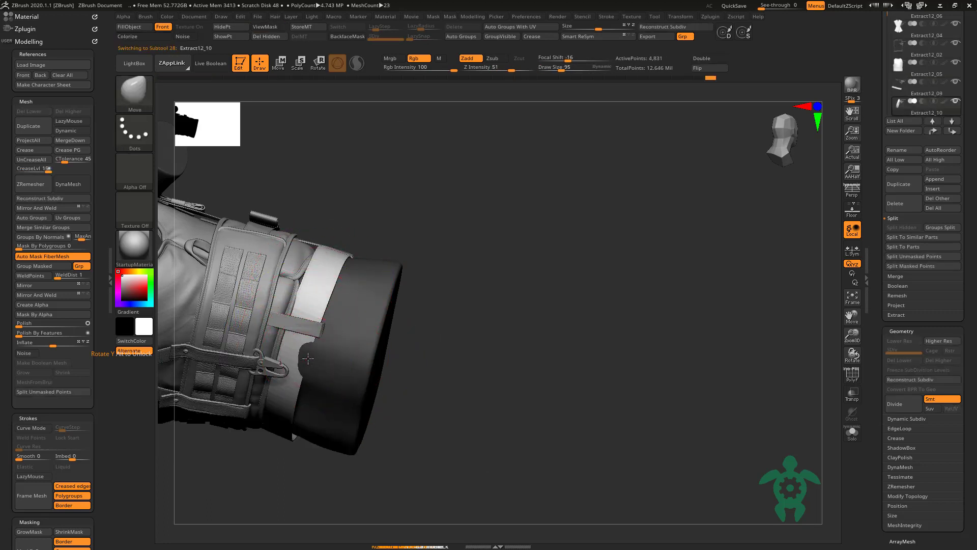
Step: Resize the brush to 135 and select the short belt keeper Extract12_09
right_click_drag(306, 341, 316, 374)
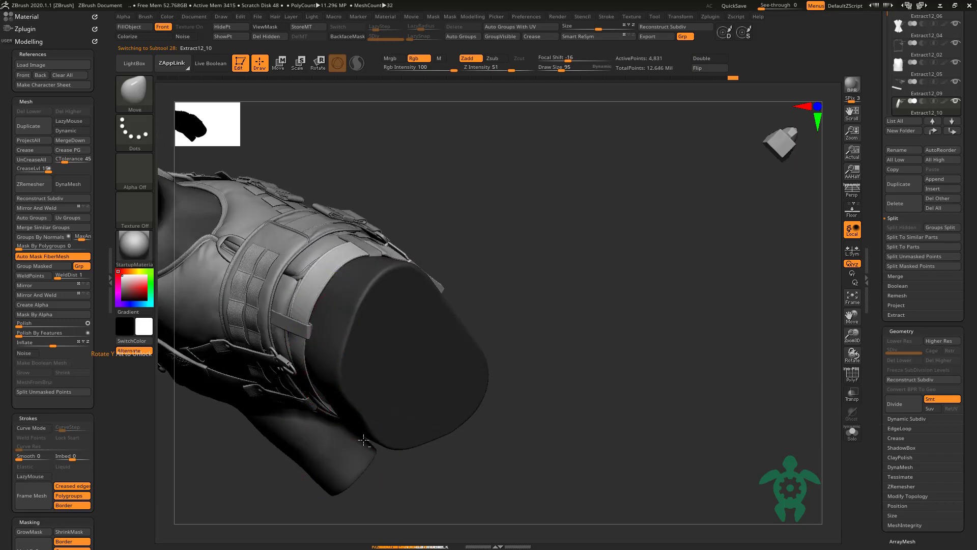
right_click_drag(363, 439, 348, 344)
key("bracketright")
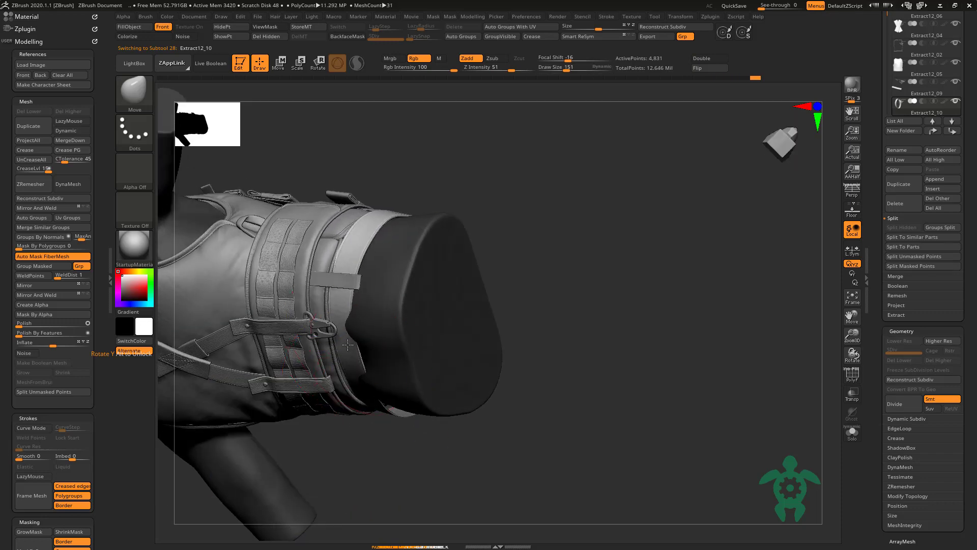
mouse_move(357, 399)
right_mouse_down()
mouse_move(374, 404)
mouse_move(352, 359)
right_mouse_up()
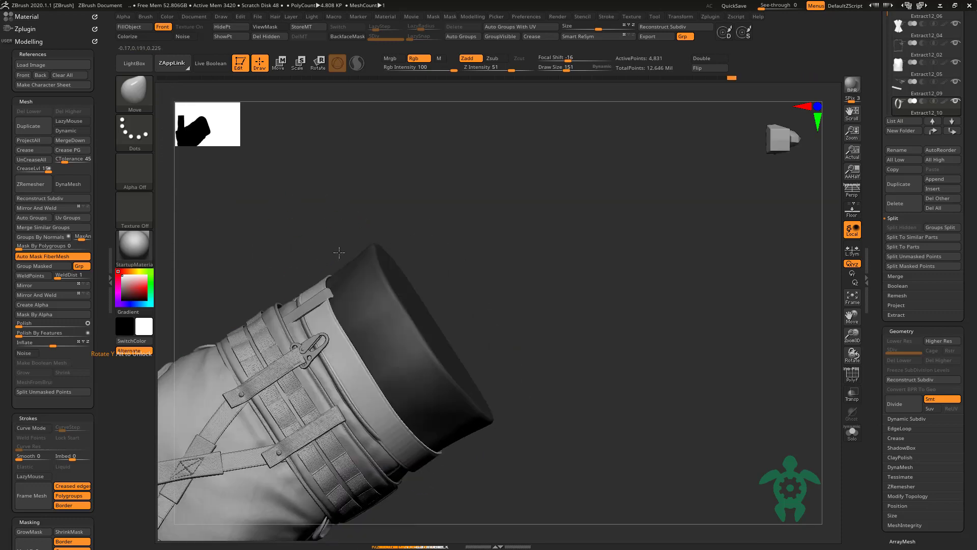
right_click(350, 358)
left_click_drag(351, 359, 349, 358)
left_click(352, 350, "alt")
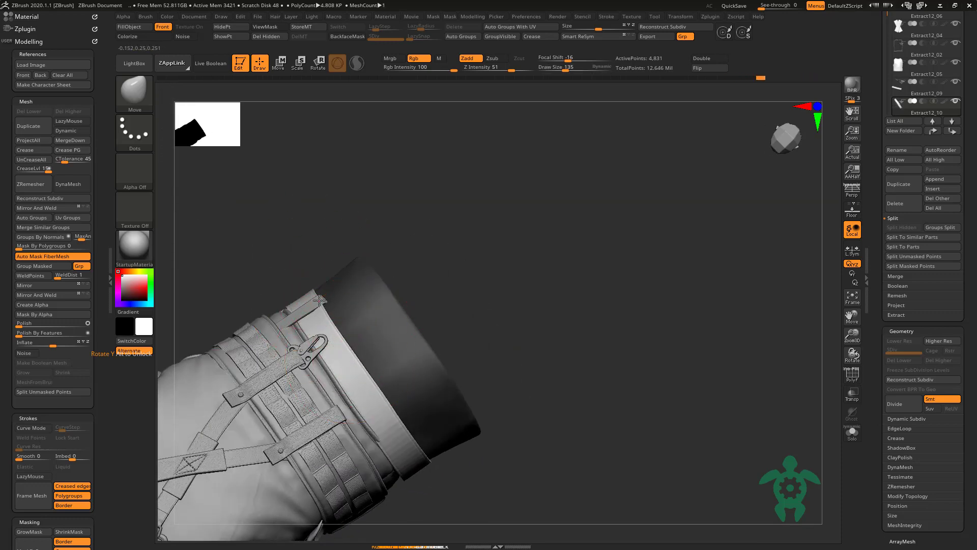
mouse_move(352, 350)
right_mouse_down()
mouse_move(273, 177)
mouse_move(382, 493)
mouse_move(432, 421)
right_mouse_up()
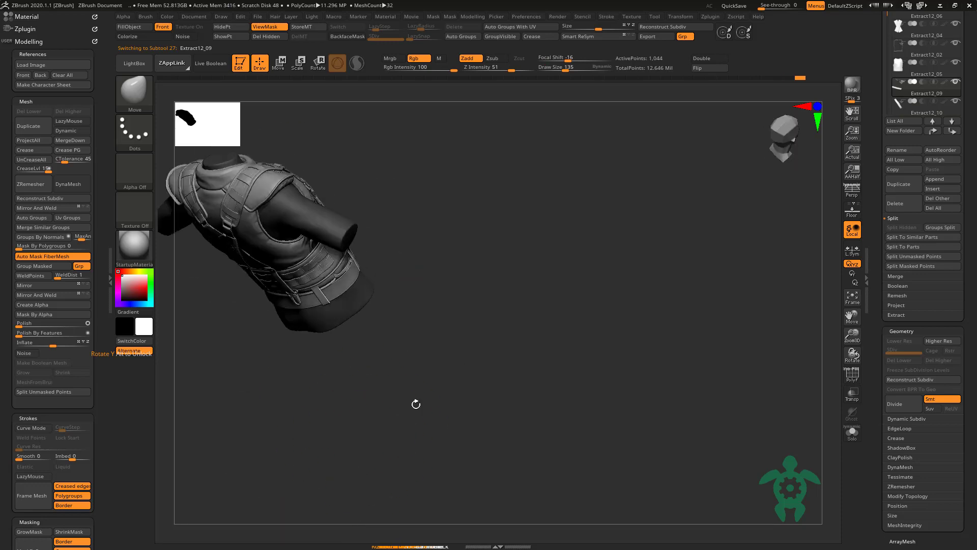
Step: Duplicate the short strap keeper and select the copy on the back of the belt
left_click(896, 185)
right_click_drag(554, 336, 28, 307)
mouse_move(166, 363)
right_mouse_down("alt")
mouse_move(280, 383)
mouse_move(289, 465)
mouse_move(310, 308)
mouse_move(290, 339)
mouse_move(270, 334)
right_mouse_up("alt")
left_click(305, 295, "alt")
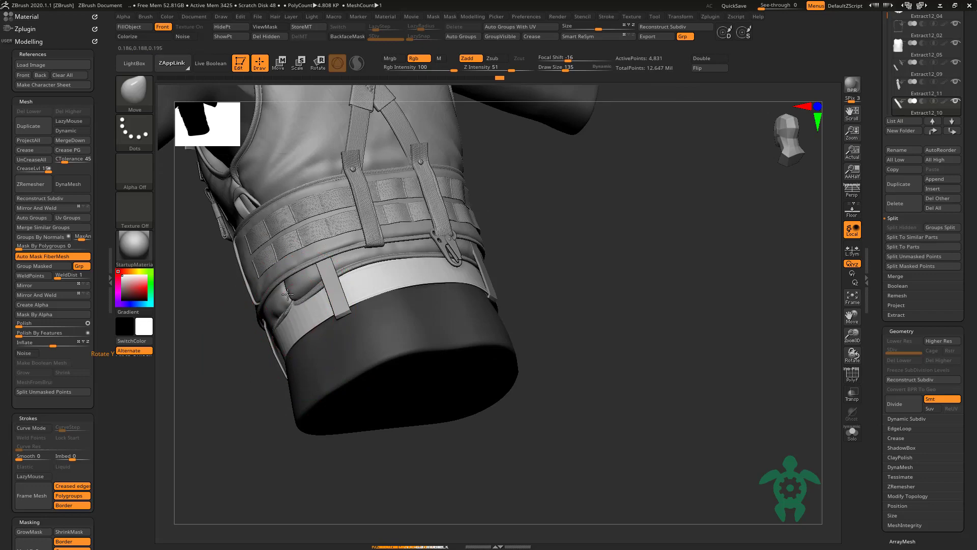
Step: Move the copied keeper down and left along the belt, then hide part of the mesh
right_click_drag(257, 371, 265, 379)
right_click_drag(417, 428, 258, 366)
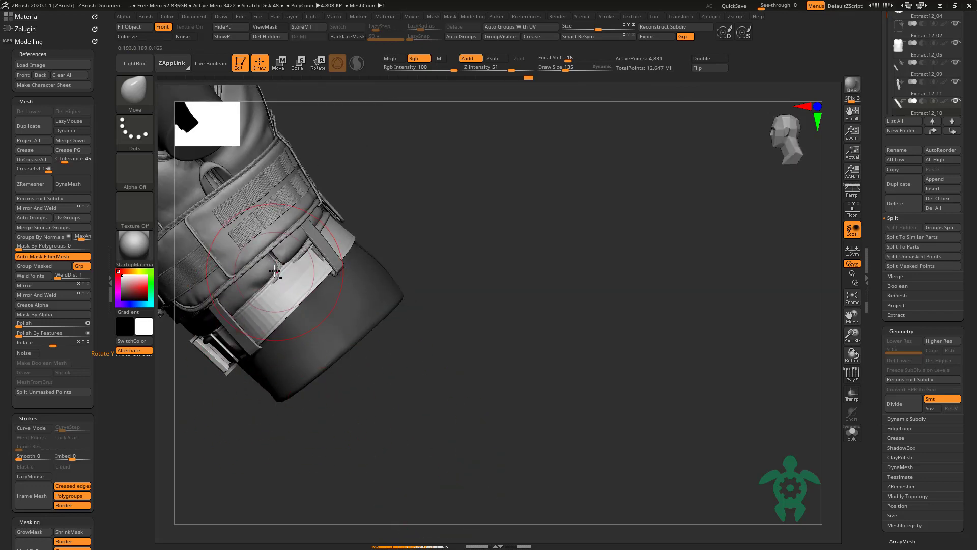
left_click_drag(275, 271, 239, 308)
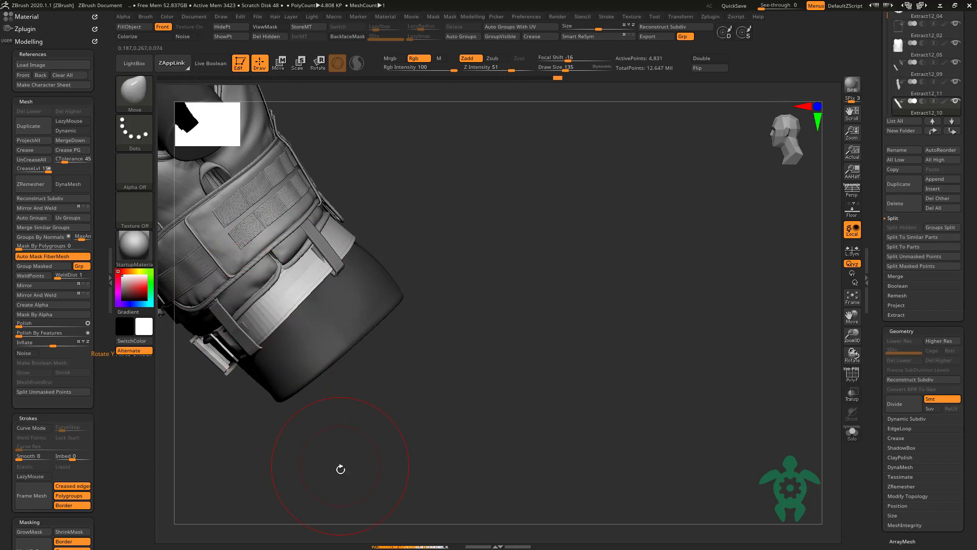
mouse_move(340, 468)
right_mouse_down()
mouse_move(441, 349)
mouse_move(330, 237)
right_mouse_up()
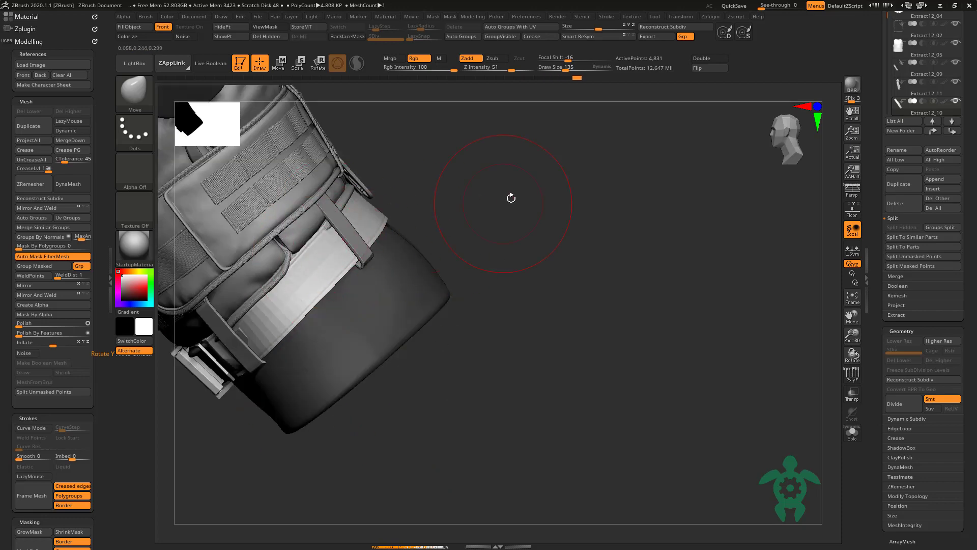
mouse_move(511, 198)
right_mouse_down()
mouse_move(210, 283)
mouse_move(334, 345)
mouse_move(365, 307)
right_mouse_up()
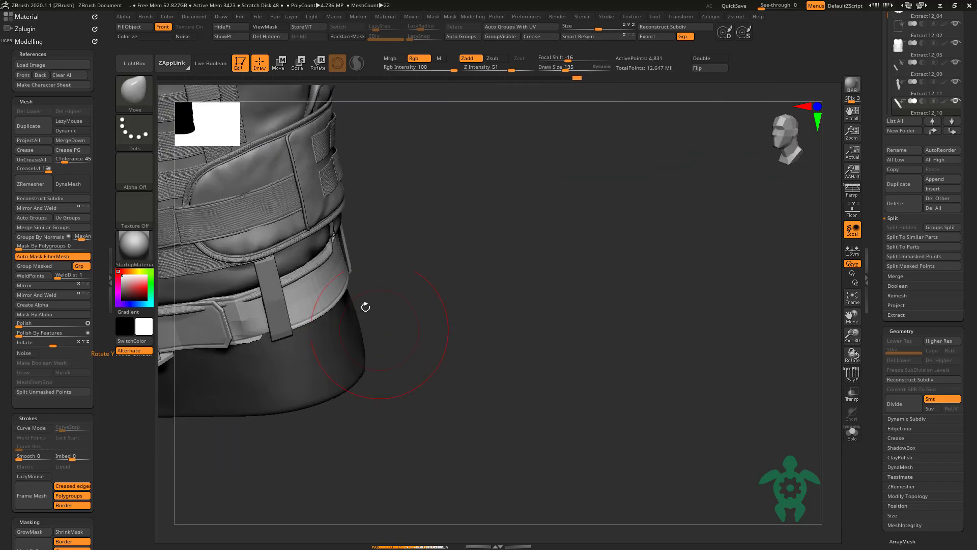
left_click(327, 327, "ctrl+shift")
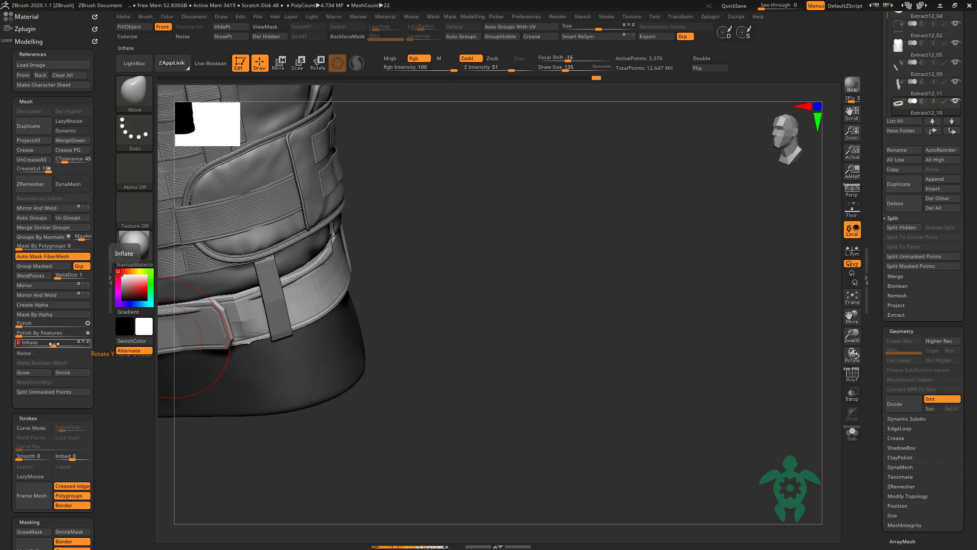
right_click_drag(285, 386, 386, 489)
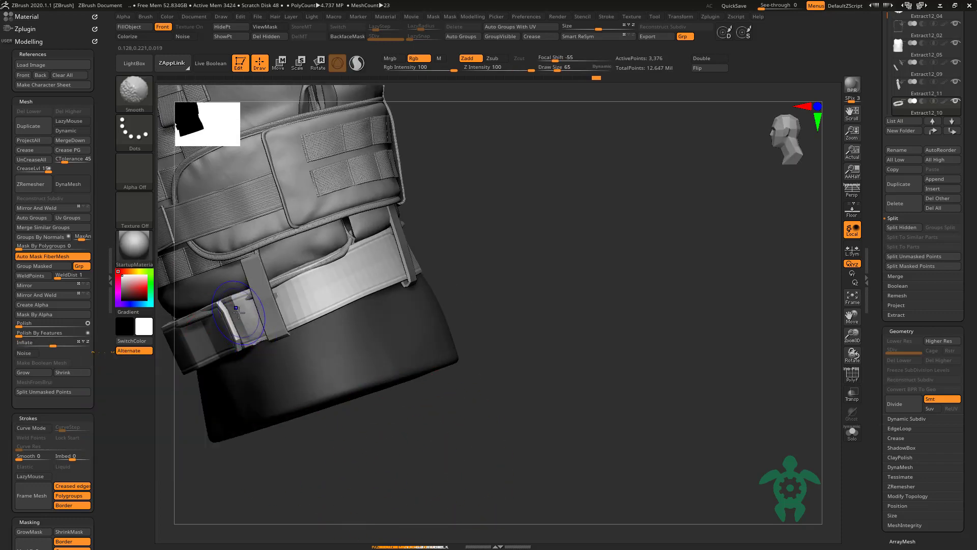
Step: Unhide the mesh, close the Start menu and select the short strap keeper
left_click(317, 489, "ctrl+shift")
key("super")
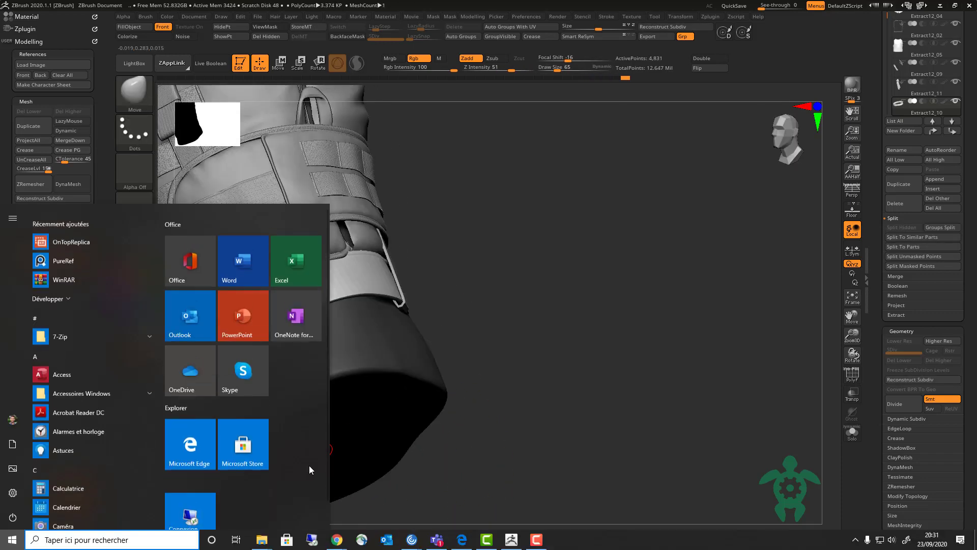
left_click(506, 392)
right_click_drag(506, 392, 247, 348)
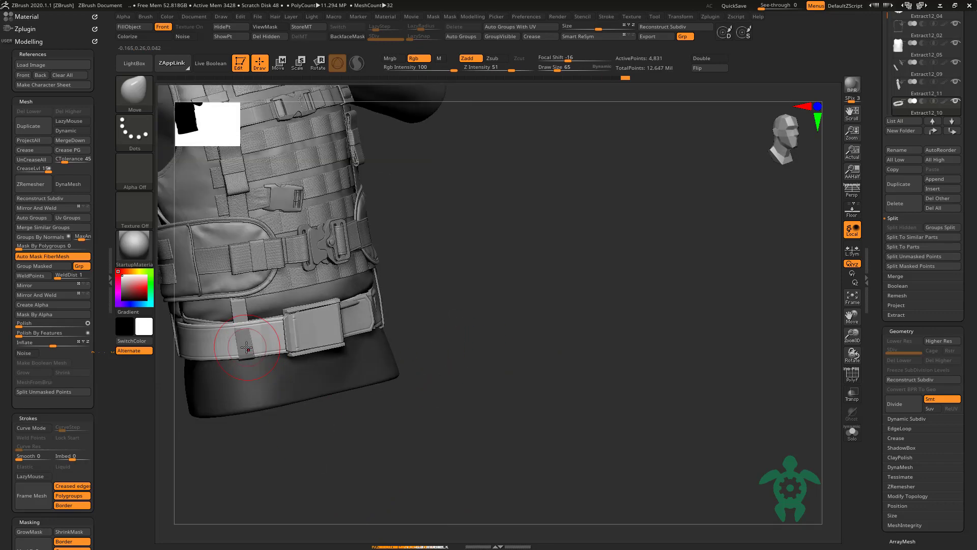
left_click(246, 341, "alt")
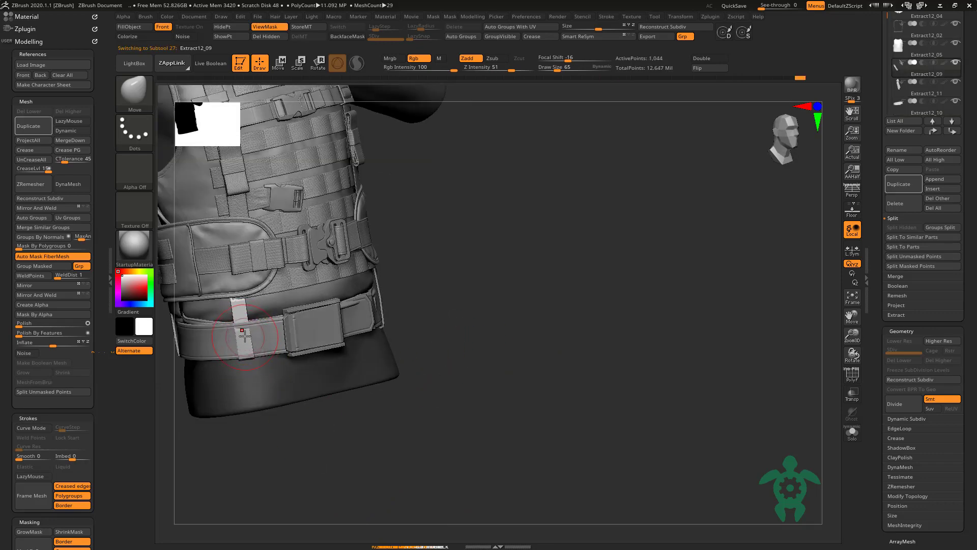
Step: Select the wide lower belt band, Extract12_10, as the working subtool
key("super")
right_click_drag(415, 433, 248, 333)
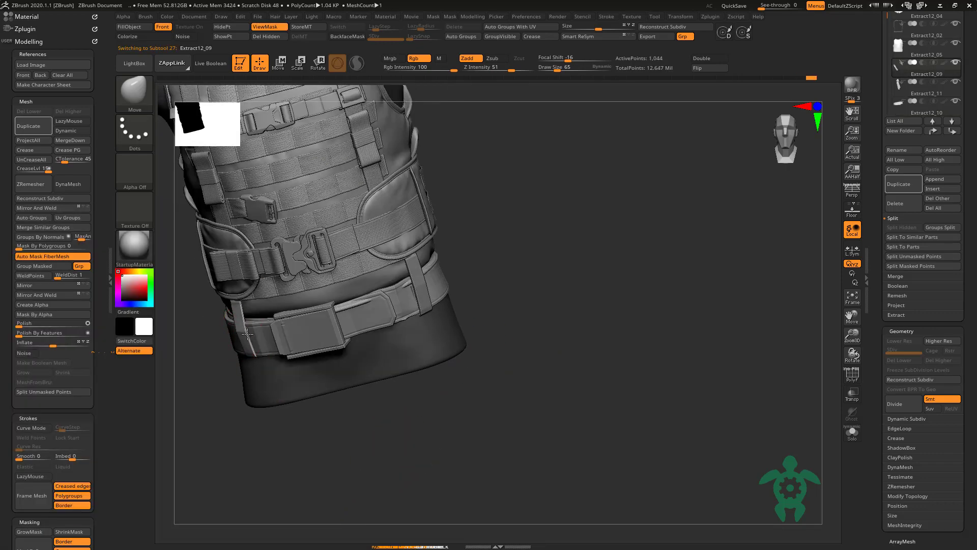
right_click_drag(453, 259, 397, 300)
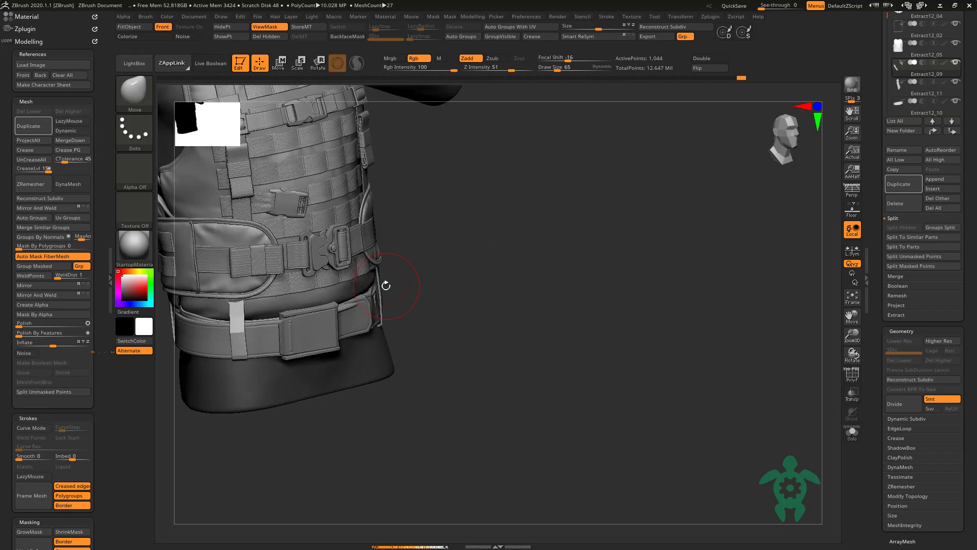
left_click(396, 302, "alt")
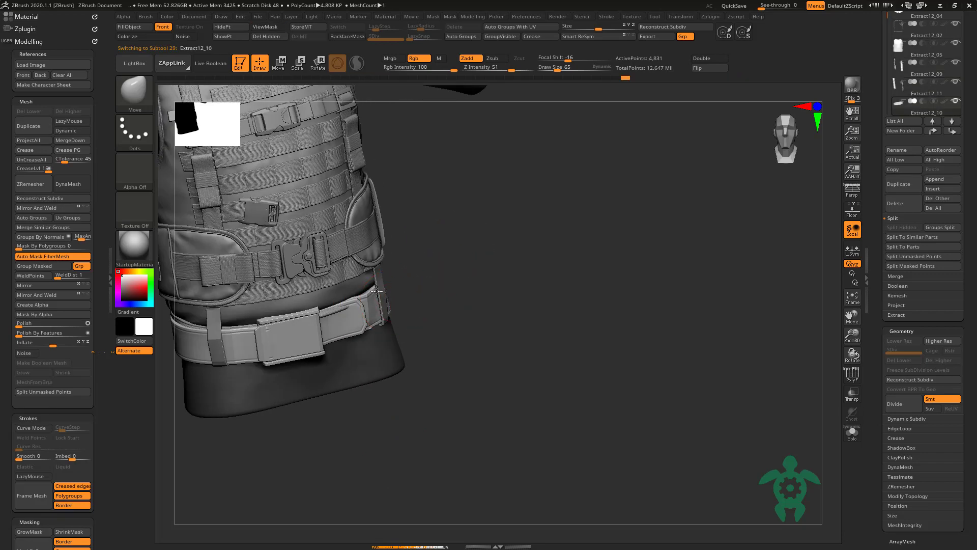
mouse_move(389, 310)
right_mouse_down()
mouse_move(388, 266)
mouse_move(322, 386)
mouse_move(312, 375)
mouse_move(382, 355)
right_mouse_up()
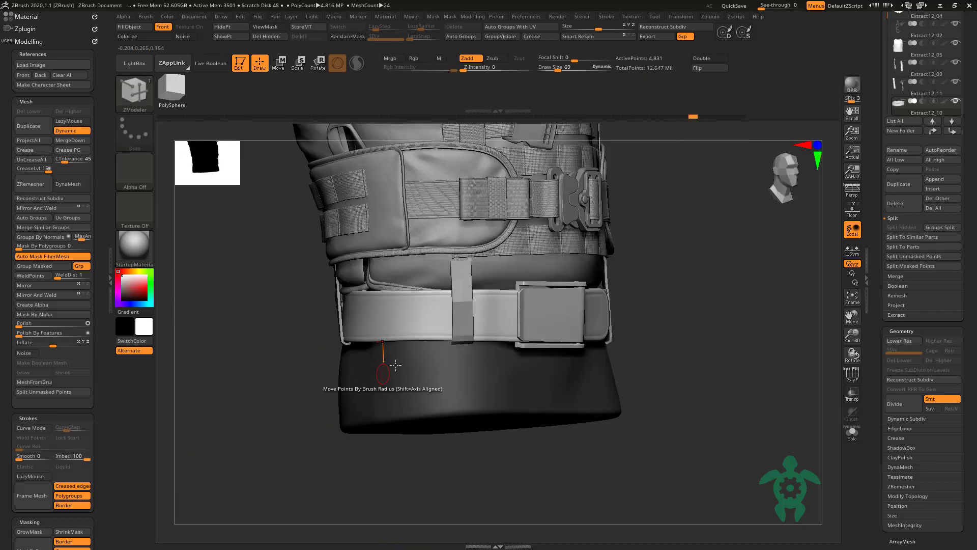
Step: Switch to the Strap_Special brush, solo the belt, and enlarge the brush to 208
key("b")
left_click(340, 144)
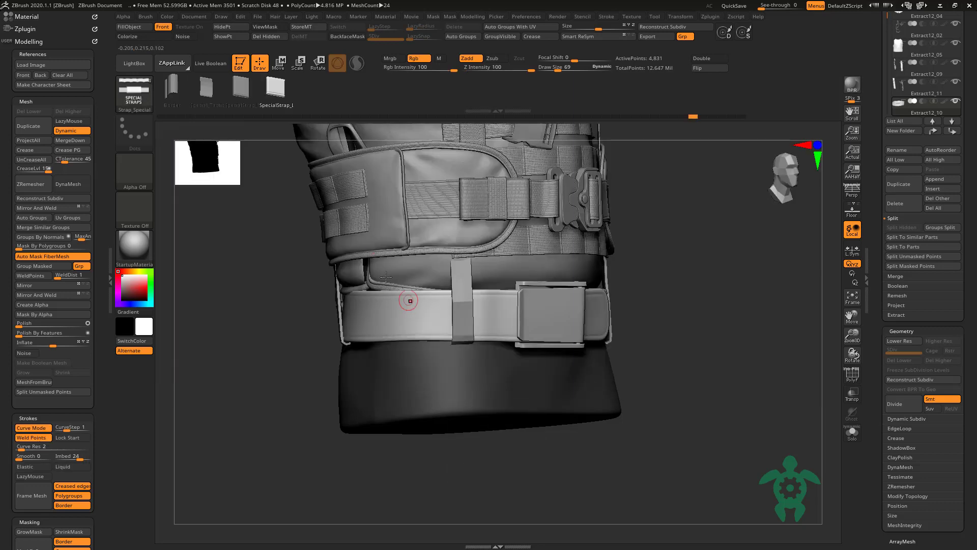
left_click(852, 432)
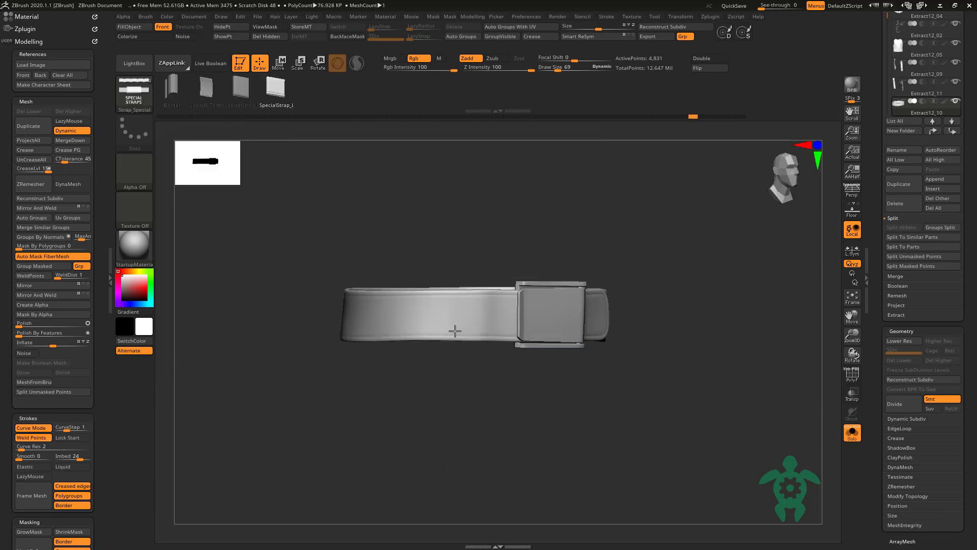
key("space")
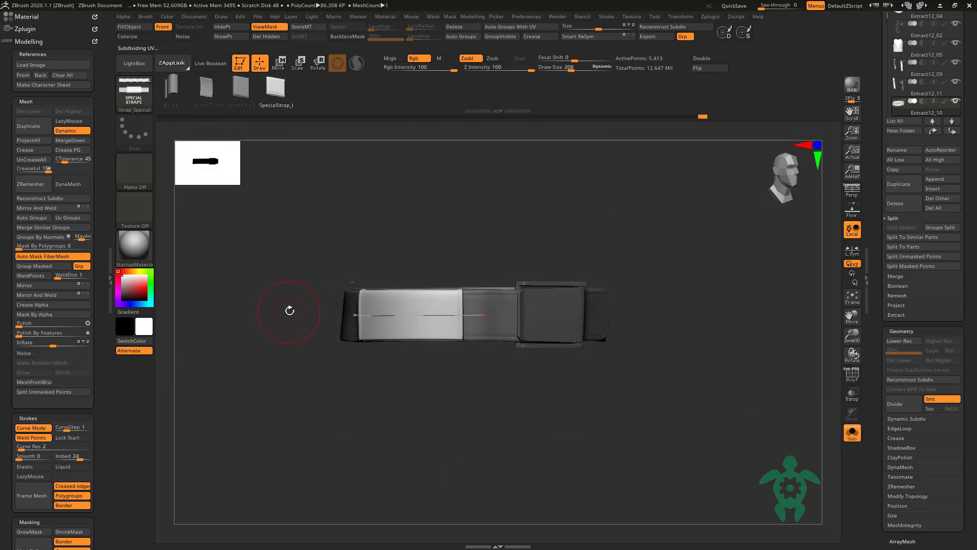
mouse_move(288, 310)
right_mouse_down()
mouse_move(277, 310)
mouse_move(303, 365)
mouse_move(365, 382)
right_mouse_up()
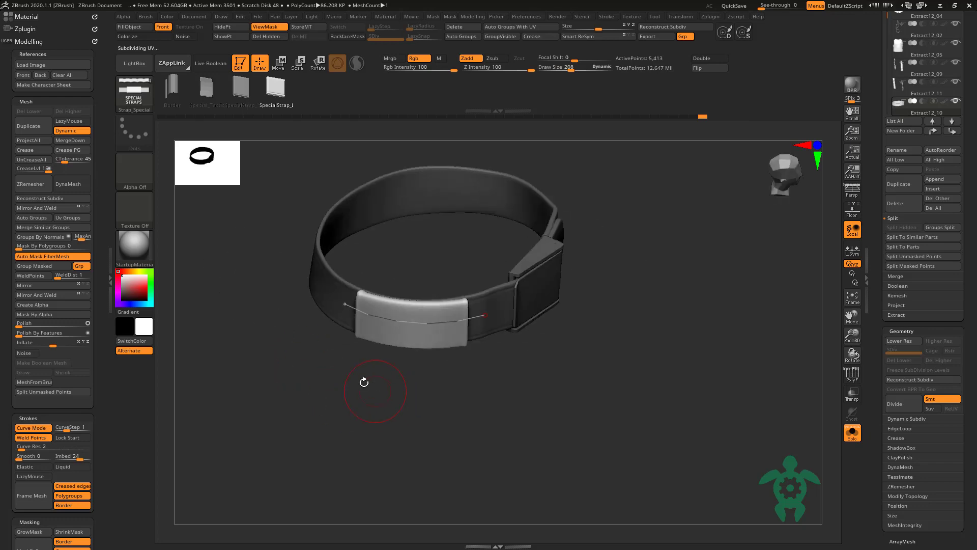
Step: Extend the new strap's curve further left along the isolated belt
left_click(852, 431)
right_click_drag(393, 421, 491, 314)
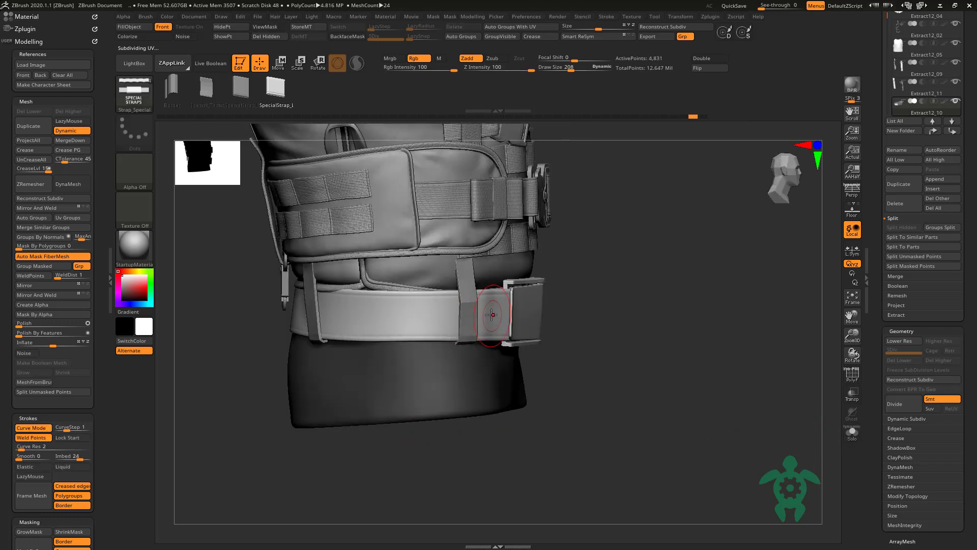
left_click(852, 432)
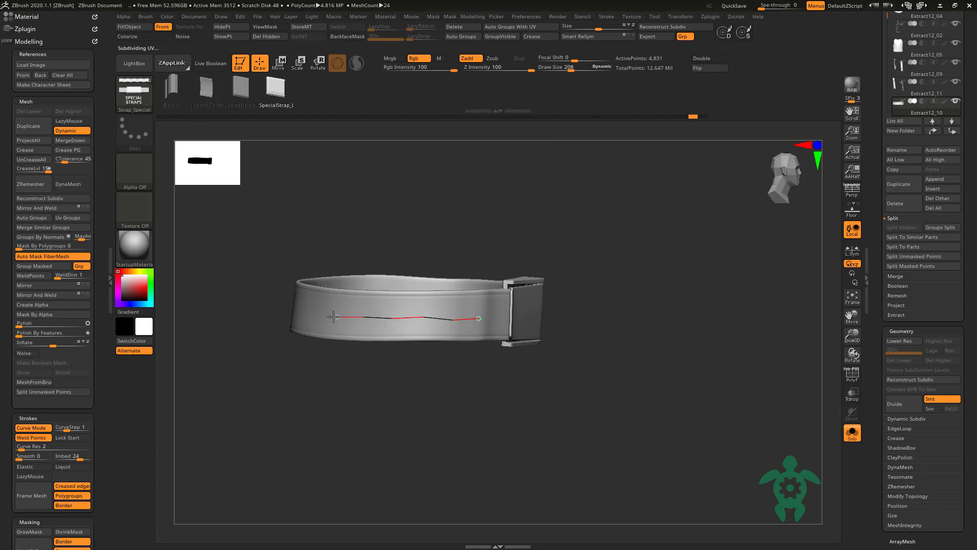
left_click_drag(333, 316, 294, 307)
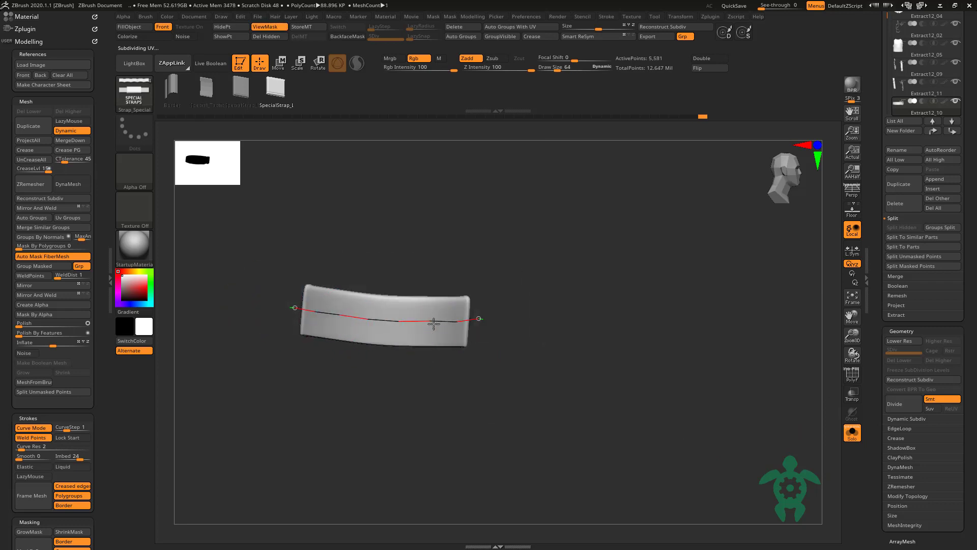
left_click_drag(469, 387, 298, 163)
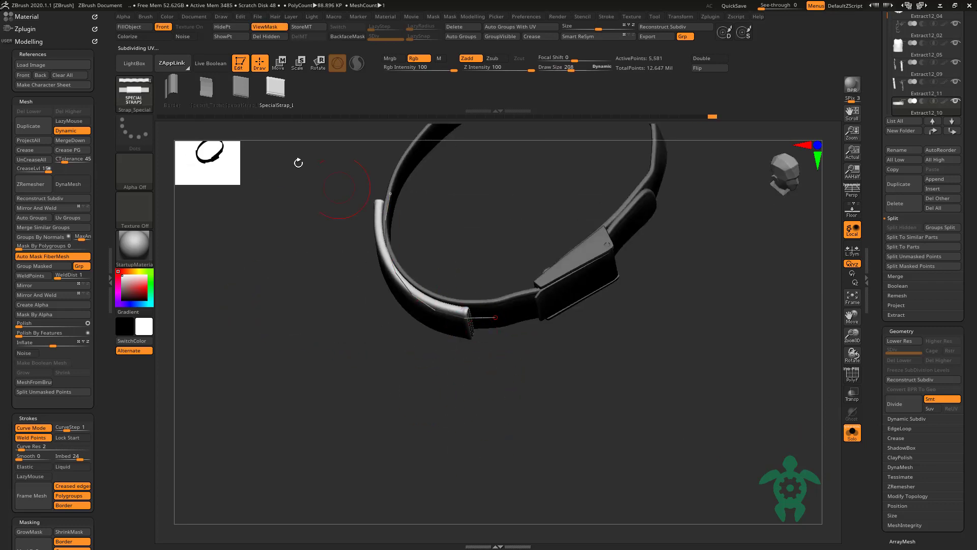
Step: Set Brush > Depth > Imbed to -3 and turn the curve into strap geometry
left_click(139, 17)
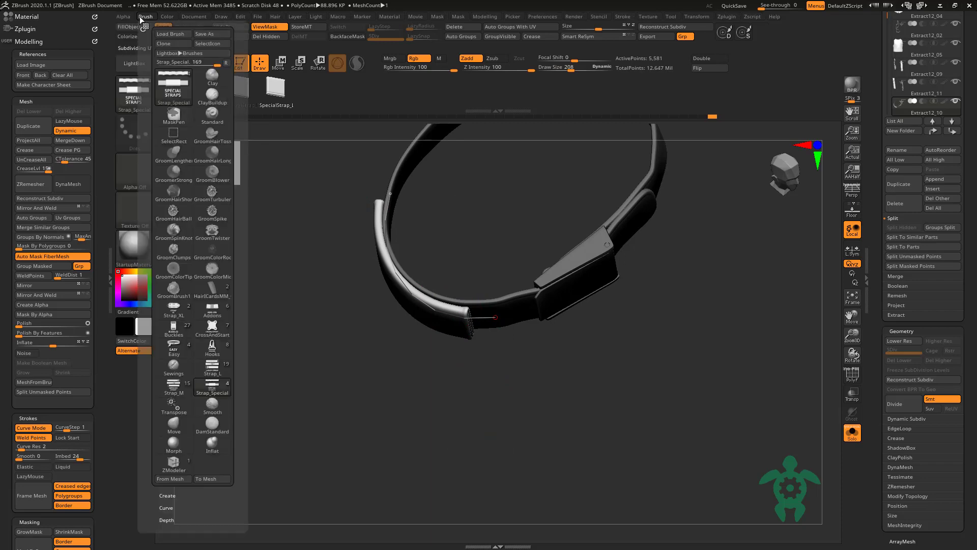
left_click(170, 519)
left_click_drag(176, 219, 178, 224)
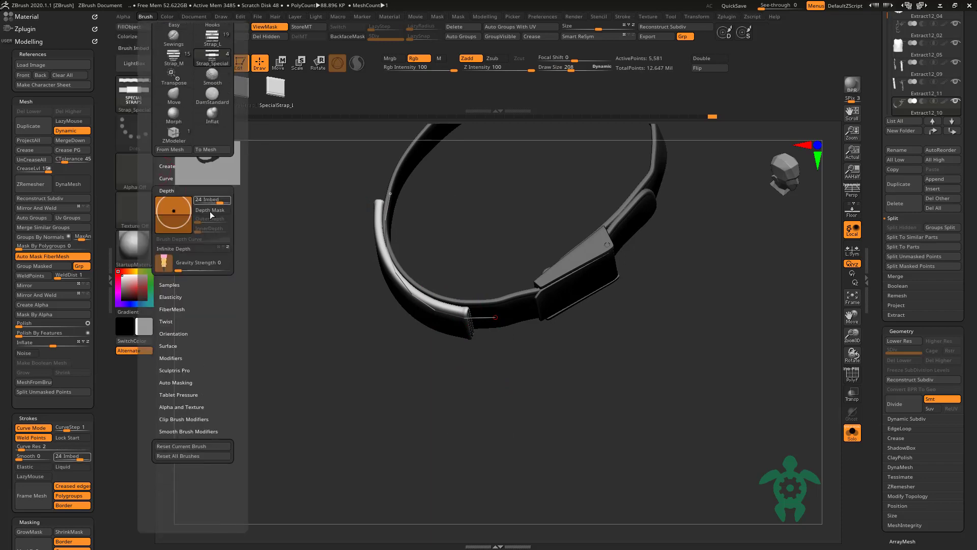
left_click(416, 310)
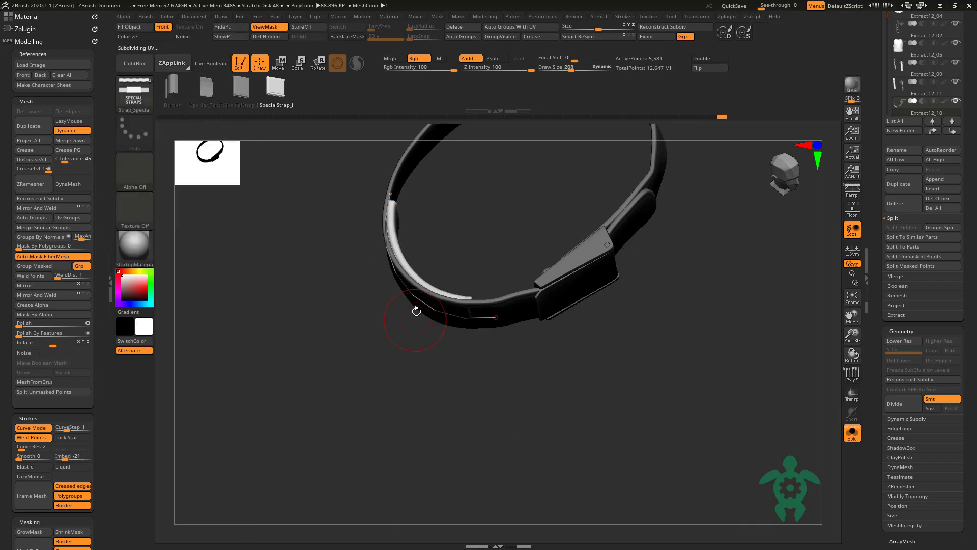
Step: Browse the brush list, inspect the strap, and turn Solo off to show the whole vest
left_click(145, 17)
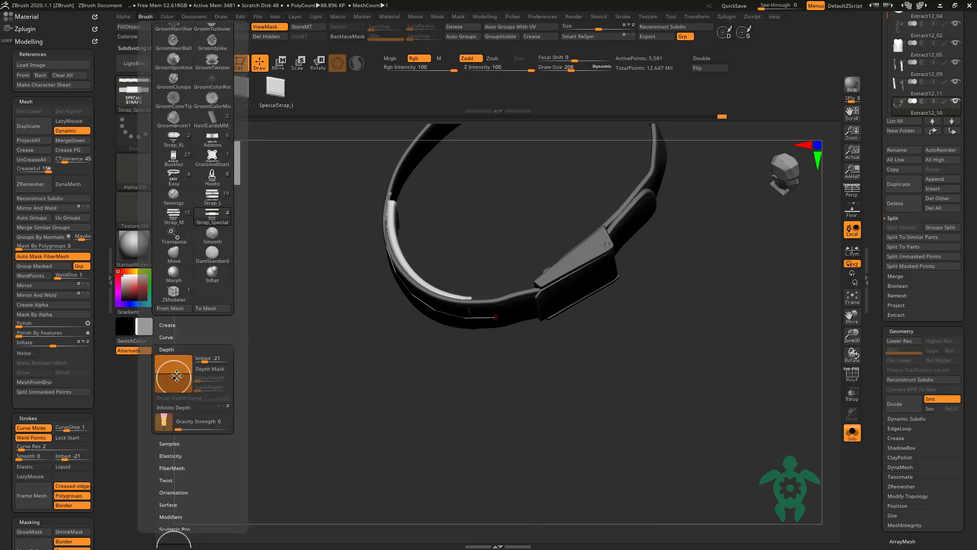
left_click_drag(173, 356, 179, 356)
scroll(109, 313, "down", 5)
scroll(37, 374, "up", 5)
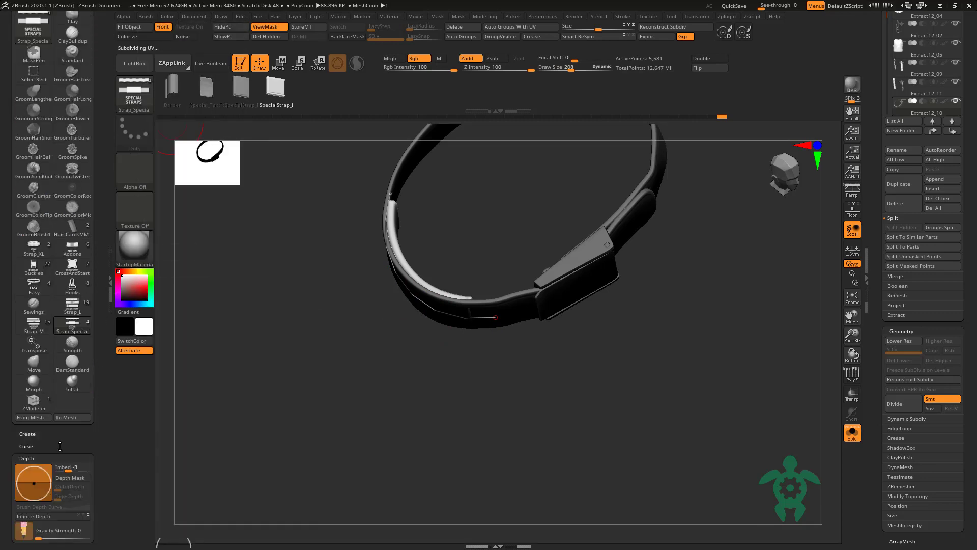
scroll(37, 374, "up", 5)
mouse_move(438, 329)
left_mouse_down()
mouse_move(378, 324)
mouse_move(408, 371)
mouse_move(414, 315)
mouse_move(387, 408)
left_mouse_up()
key("space")
left_click_drag(493, 322, 356, 380)
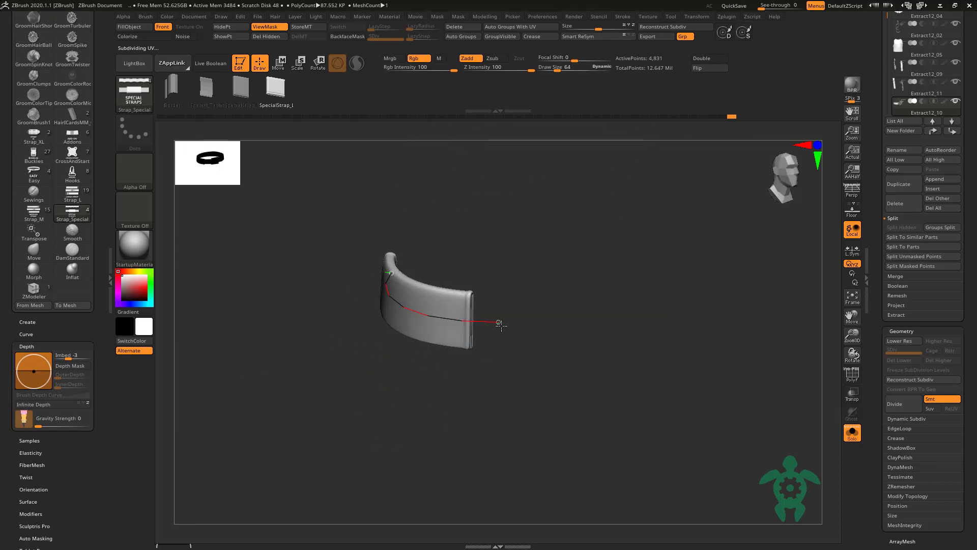
left_click(852, 431)
left_click_drag(633, 438, 600, 402)
mouse_move(458, 484)
left_mouse_down()
mouse_move(418, 458)
mouse_move(387, 489)
mouse_move(329, 435)
mouse_move(444, 316)
left_mouse_up()
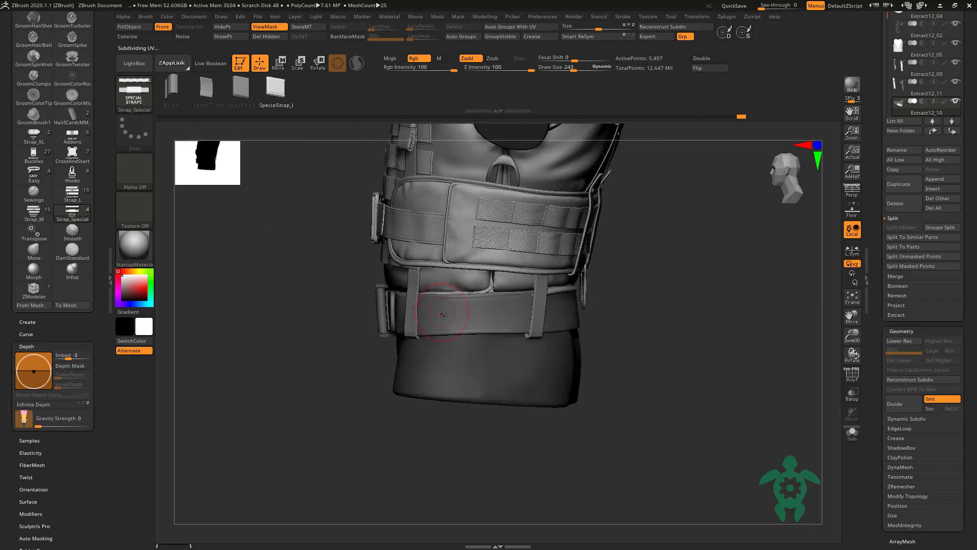
Step: Generate the wide strap panel along the belt curve
left_click(560, 316)
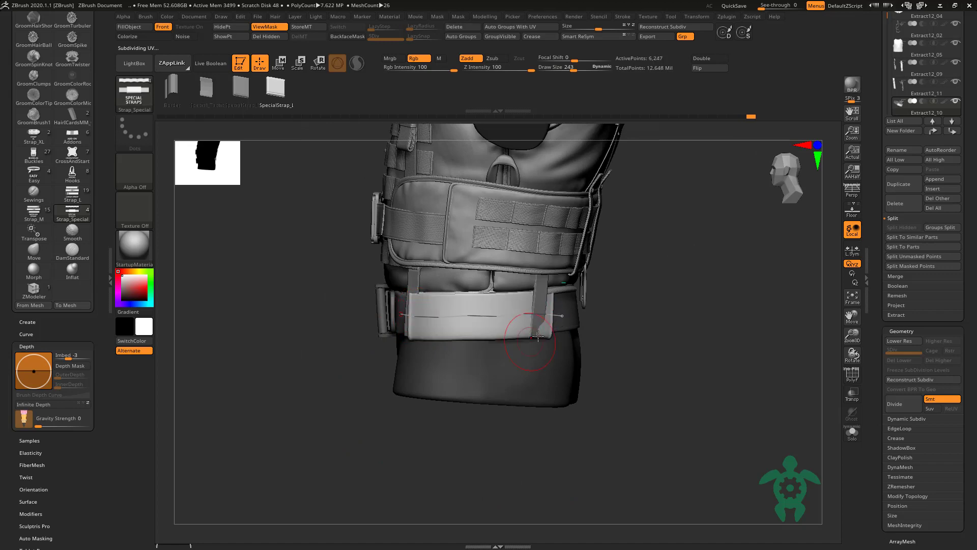
left_click_drag(611, 331, 398, 311)
mouse_move(600, 373)
left_mouse_down()
mouse_move(412, 395)
mouse_move(389, 422)
mouse_move(464, 453)
mouse_move(389, 409)
left_mouse_up()
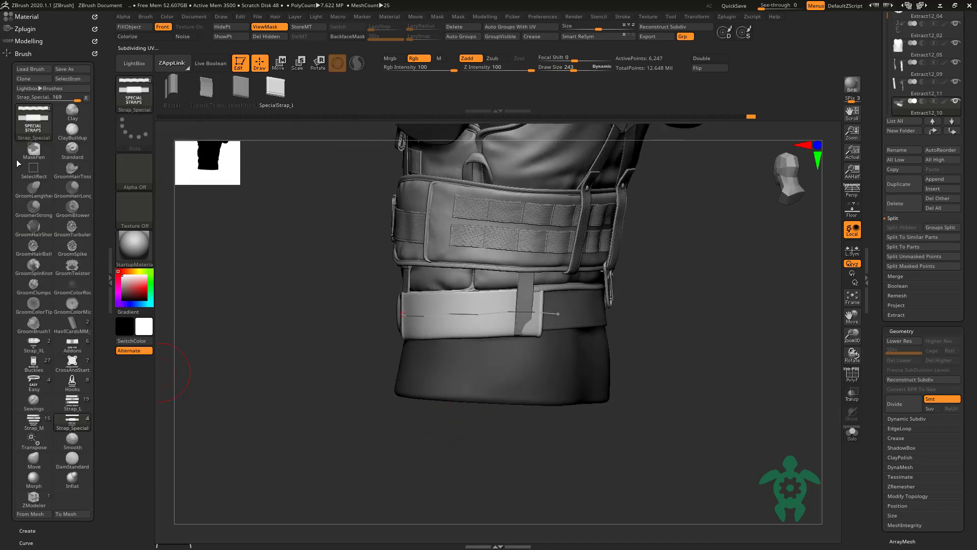
Step: Switch curve editing to Liquid in the Modelling palette's Strokes settings
left_click(34, 55)
left_click(41, 467)
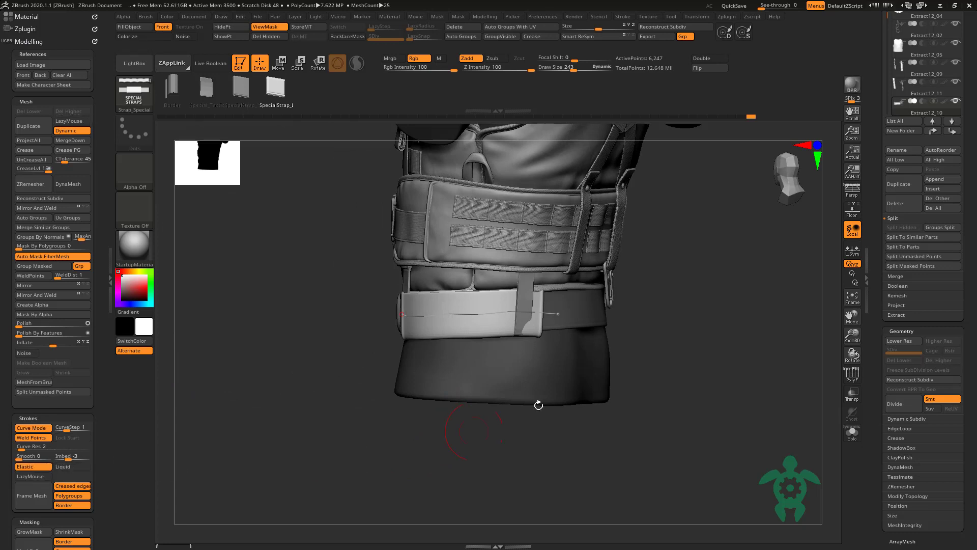
left_click(64, 466)
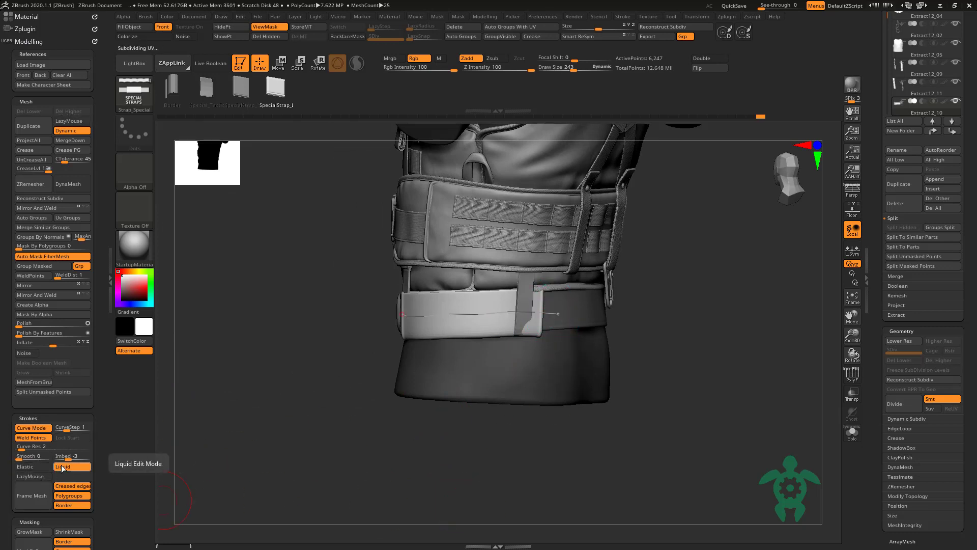
left_click_drag(314, 372, 192, 456)
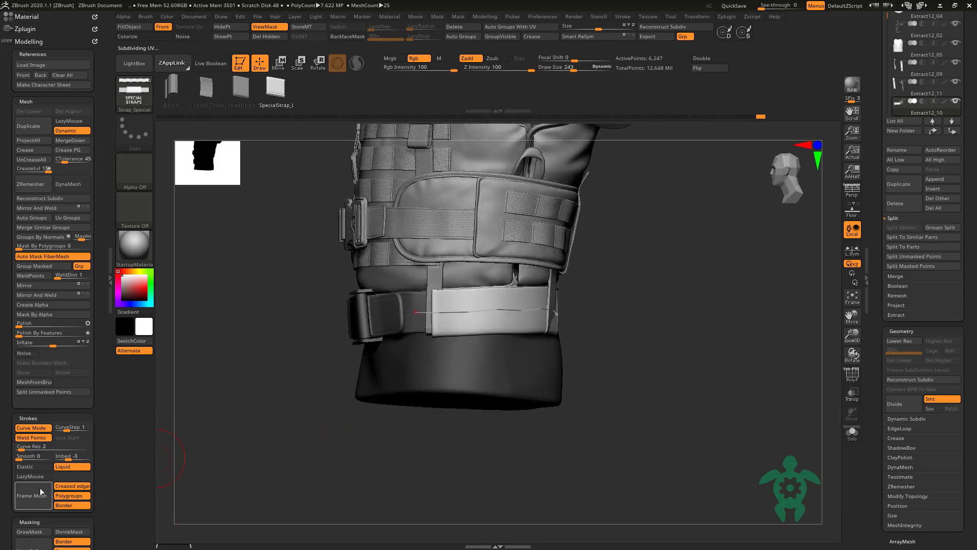
left_click_drag(267, 464, 556, 317)
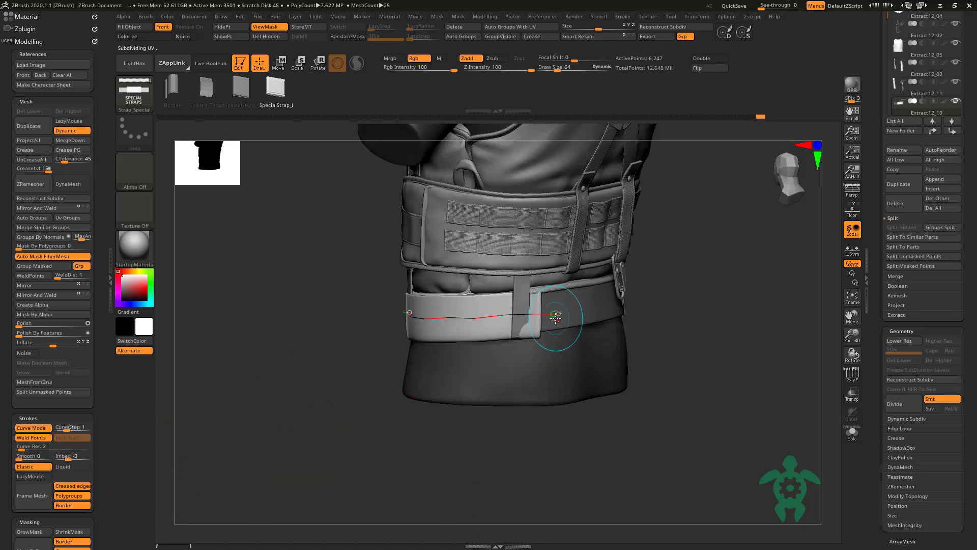
right_click_drag(558, 318, 541, 314, "ctrl")
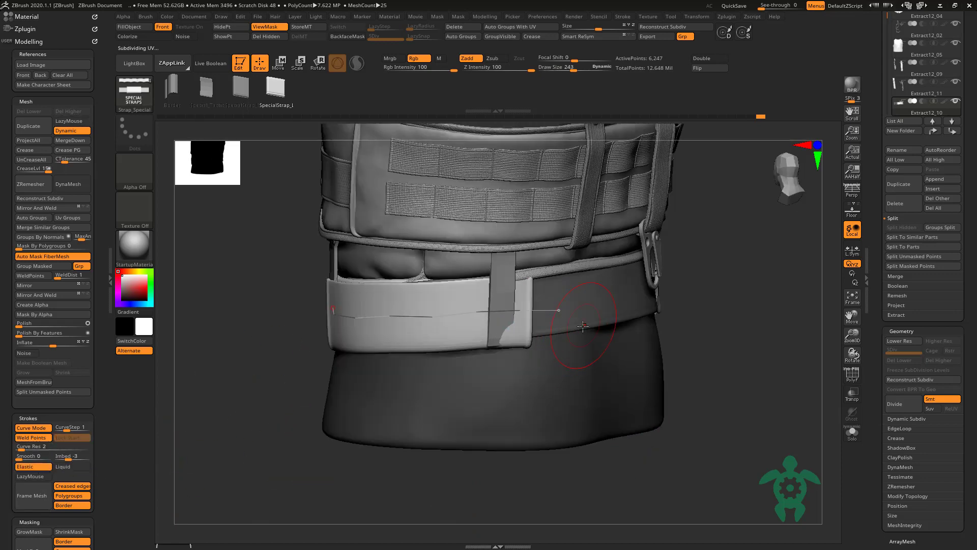
Step: Center the belt area in view and hide the white belt plate
right_click(529, 316)
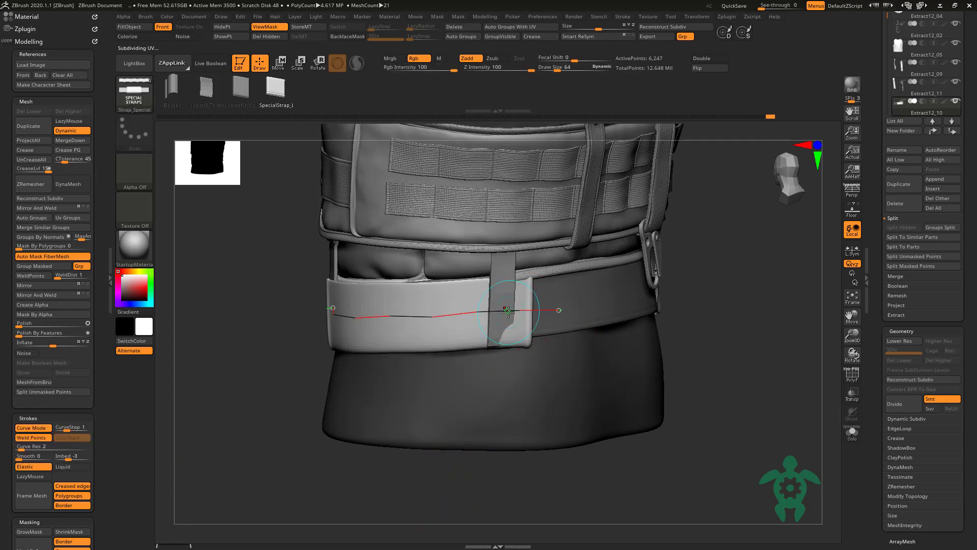
left_click_drag(626, 460, 441, 442)
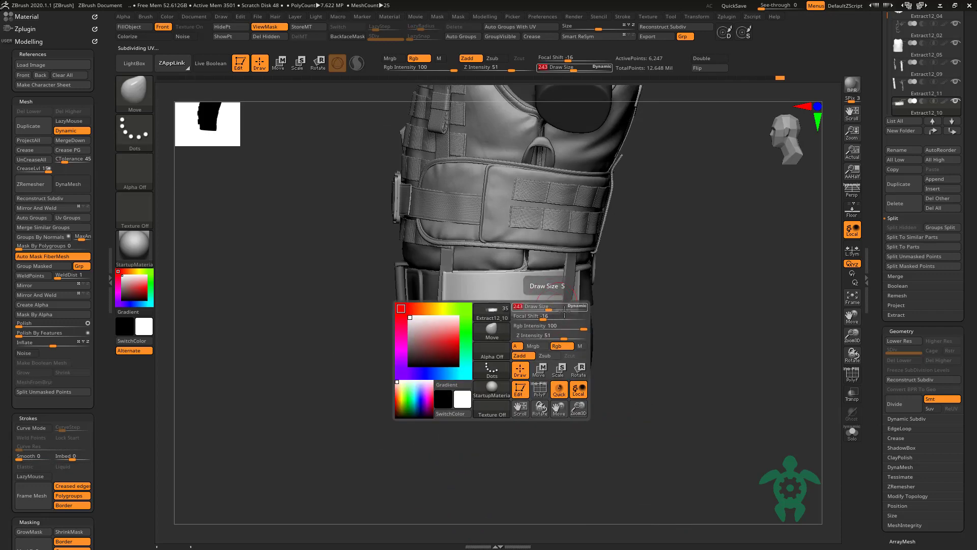
left_click_drag(316, 175, 478, 296)
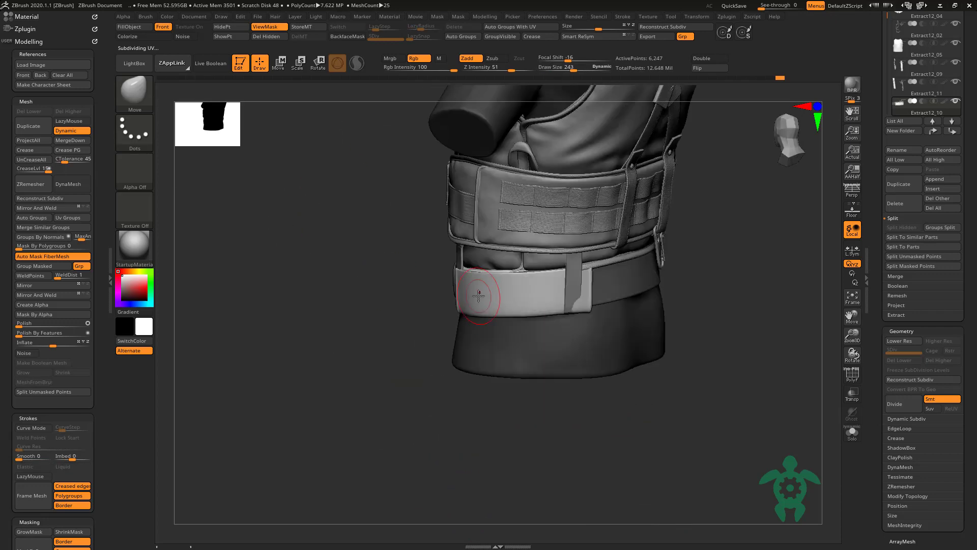
right_click(471, 301)
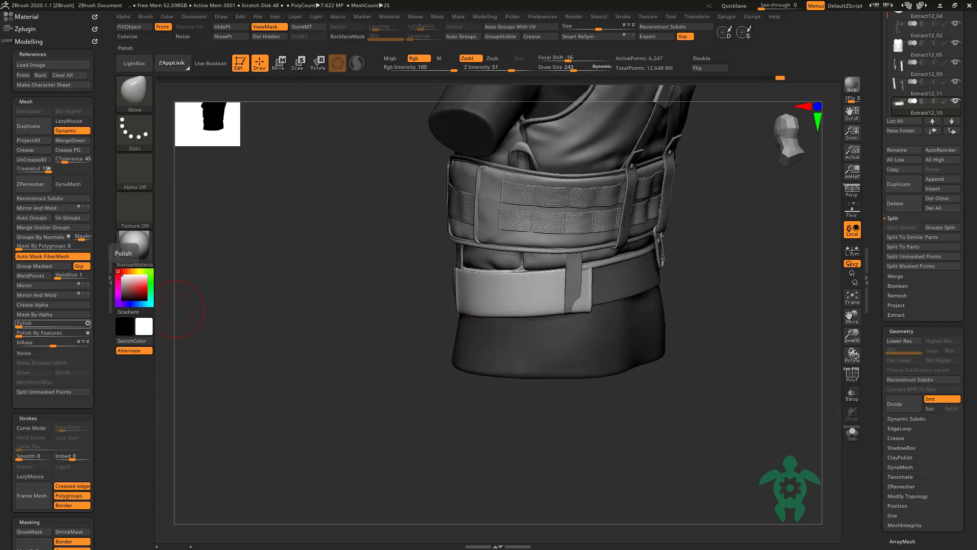
left_click(465, 289, "ctrl+alt+shift")
Step: Hide the white belt plate and delete it with Del Hidden
mouse_move(608, 418)
left_mouse_down()
mouse_move(619, 429)
mouse_move(611, 407)
left_mouse_up()
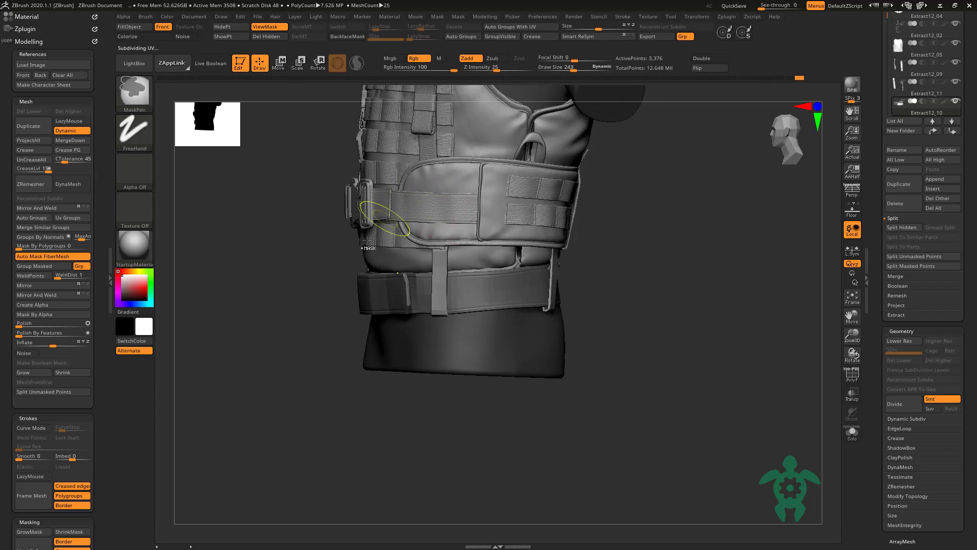
left_click(436, 322, "ctrl+shift")
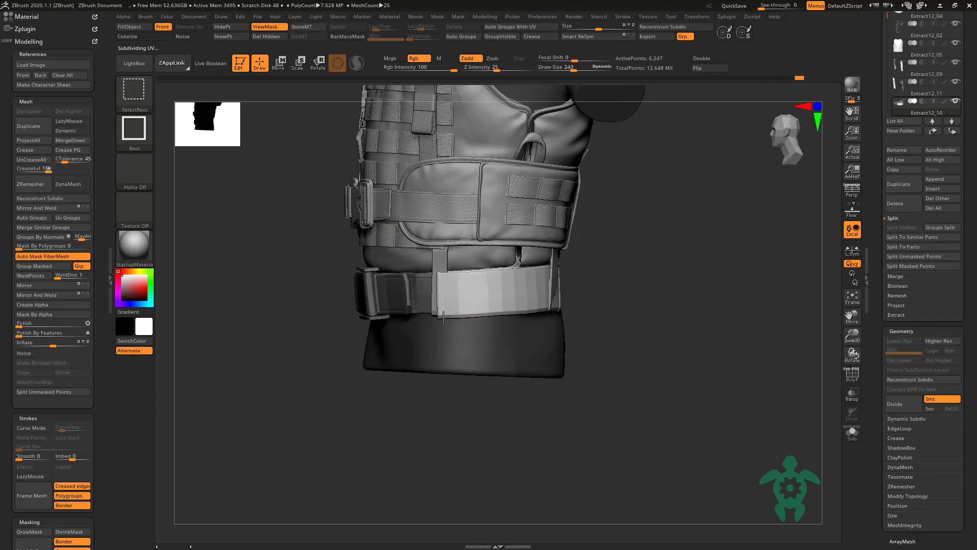
left_click(438, 313, "ctrl+alt+shift")
left_click_drag(356, 386, 338, 392)
left_click(269, 38)
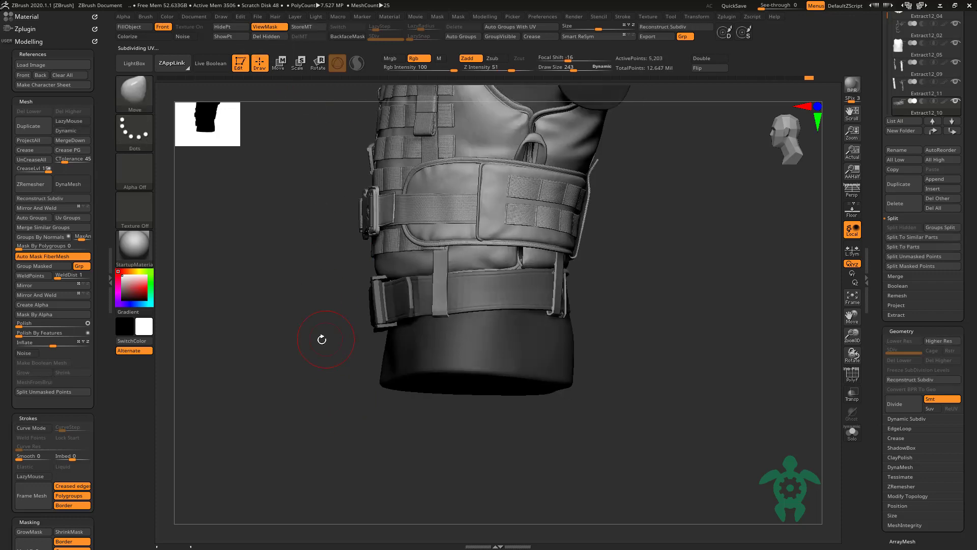
Step: Solo the belt piece and hide part of the belt mesh
left_click_drag(320, 338, 451, 292)
left_click_drag(345, 375, 370, 359)
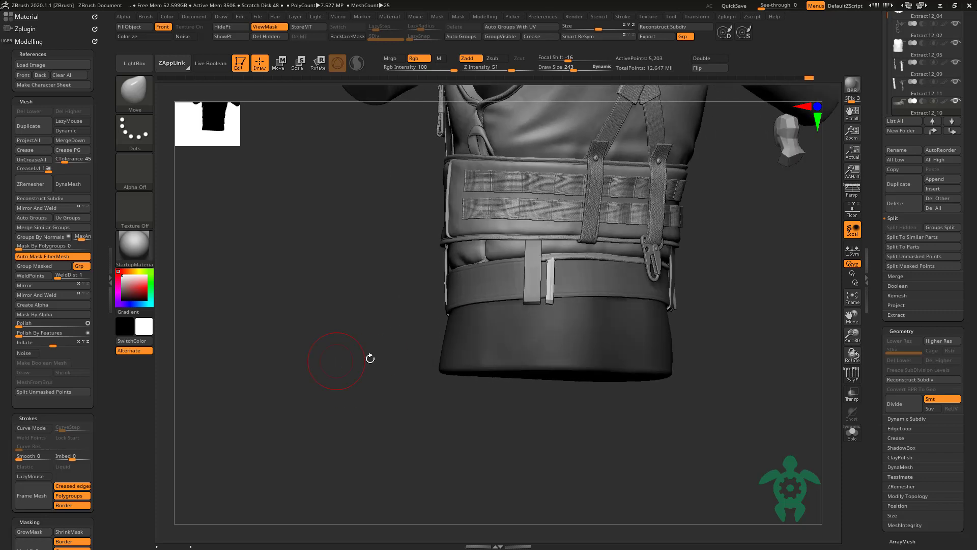
left_click(852, 433)
mouse_move(637, 414)
left_mouse_down()
mouse_move(567, 381)
mouse_move(516, 381)
left_mouse_up()
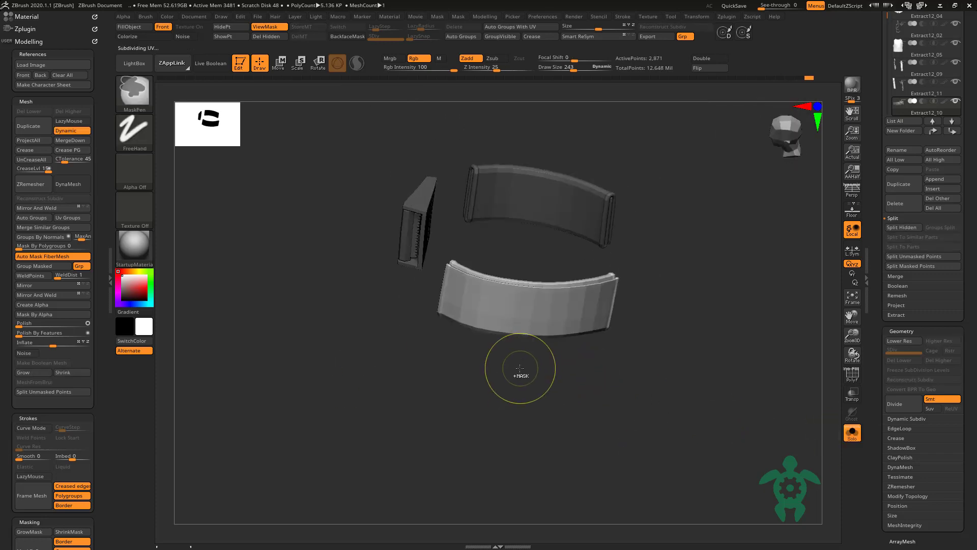
left_click(519, 367, "ctrl+shift")
mouse_move(425, 368)
left_mouse_down()
mouse_move(447, 345)
mouse_move(431, 342)
left_mouse_up()
left_click(421, 386, "ctrl+shift")
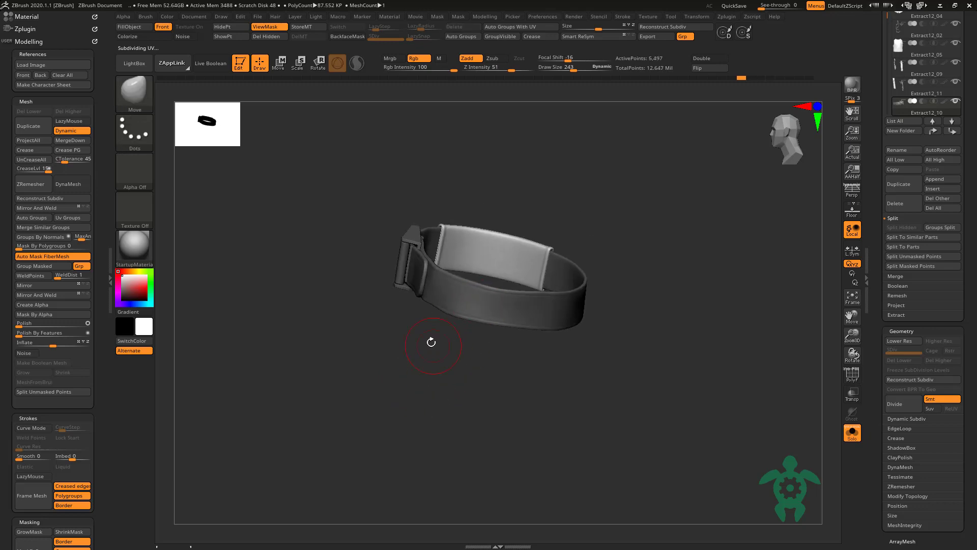
Step: Draw a new Strap_Special curve on the belt and turn Solo off
key("b")
left_click(461, 313)
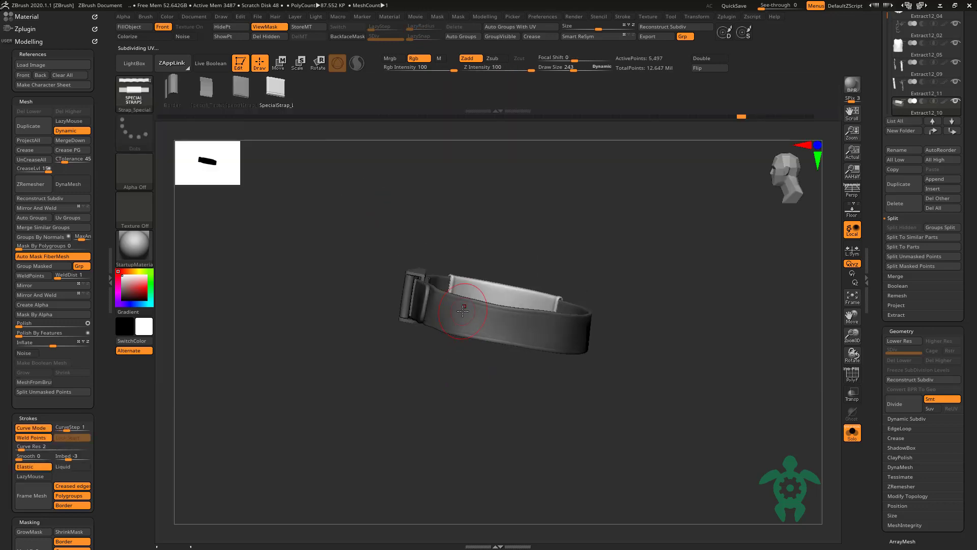
left_click_drag(463, 310, 464, 317)
left_click_drag(565, 333, 565, 403)
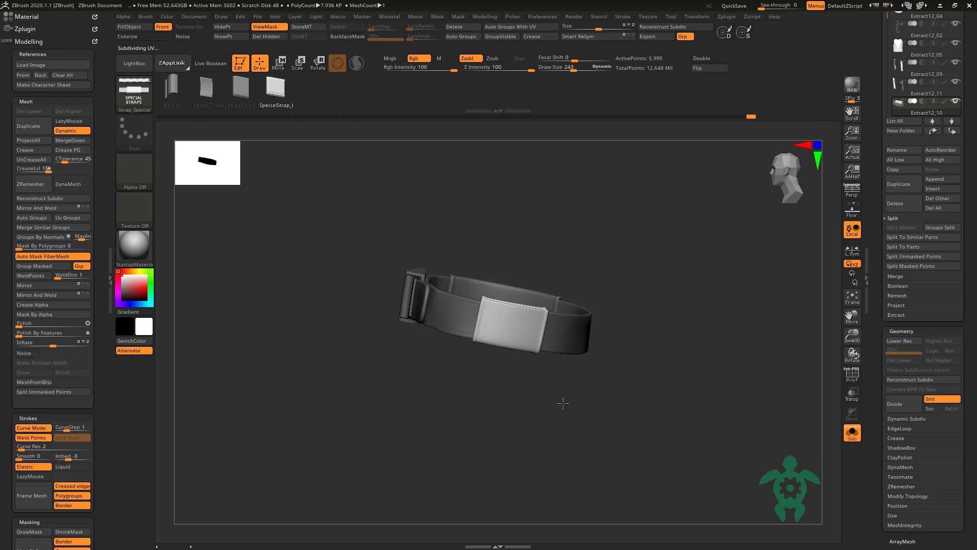
left_click(852, 433)
Step: Draw a curve across the belt front and convert it into a strap
left_click_drag(398, 345, 590, 326)
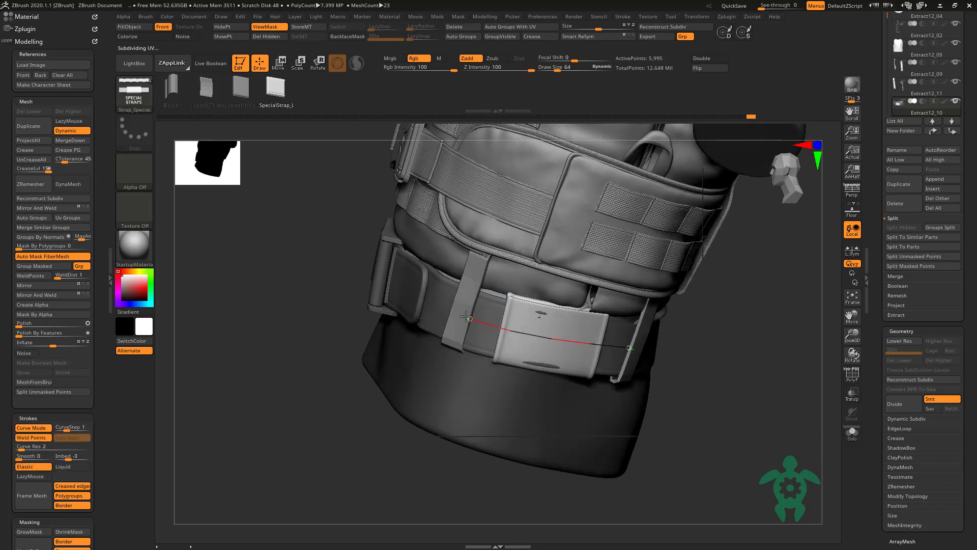
left_click_drag(712, 417, 448, 314)
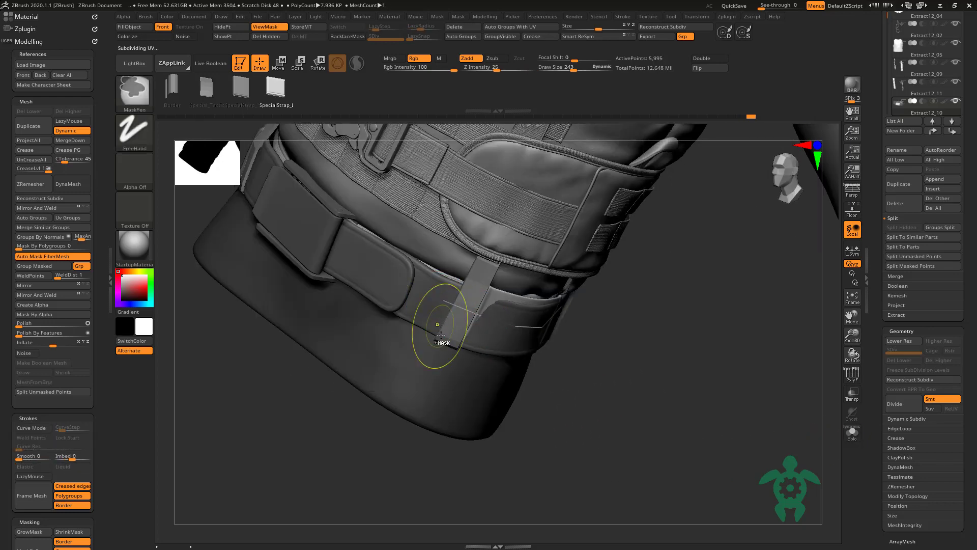
right_click_drag(436, 316, 463, 351)
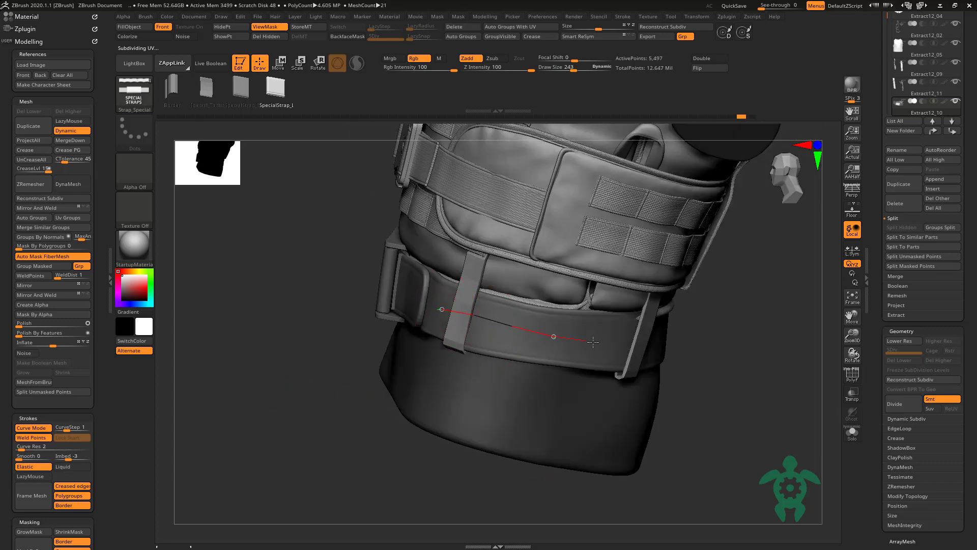
left_click(661, 344)
mouse_move(682, 366)
left_mouse_down()
mouse_move(367, 332)
mouse_move(446, 309)
left_mouse_up()
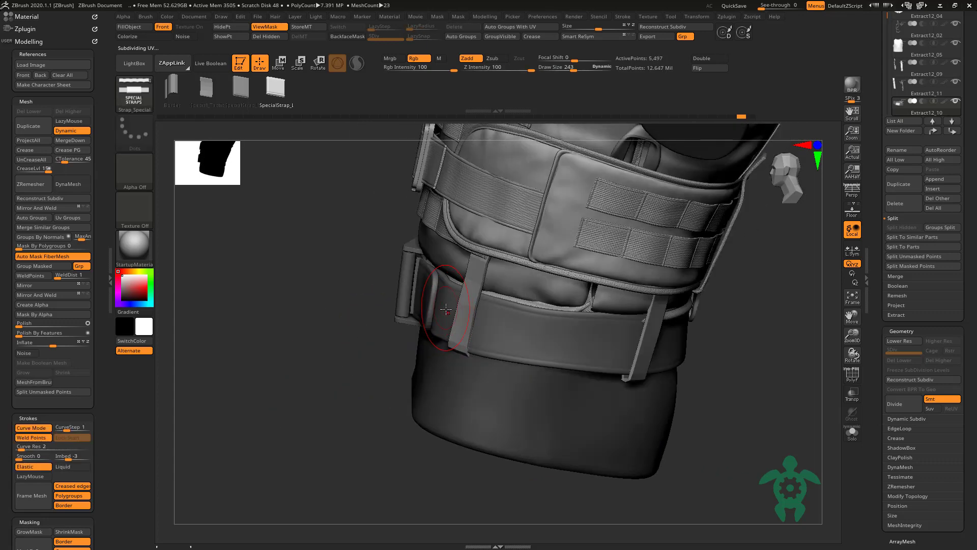
left_click(656, 348)
Step: Undo the first panel and redraw a wide strap panel along a new belt curve
key("ctrl")
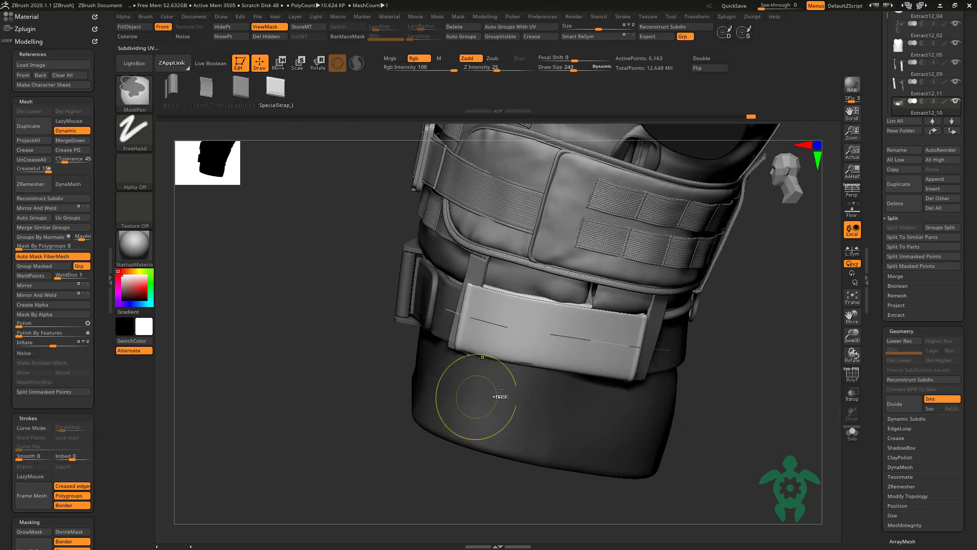
left_click(644, 340)
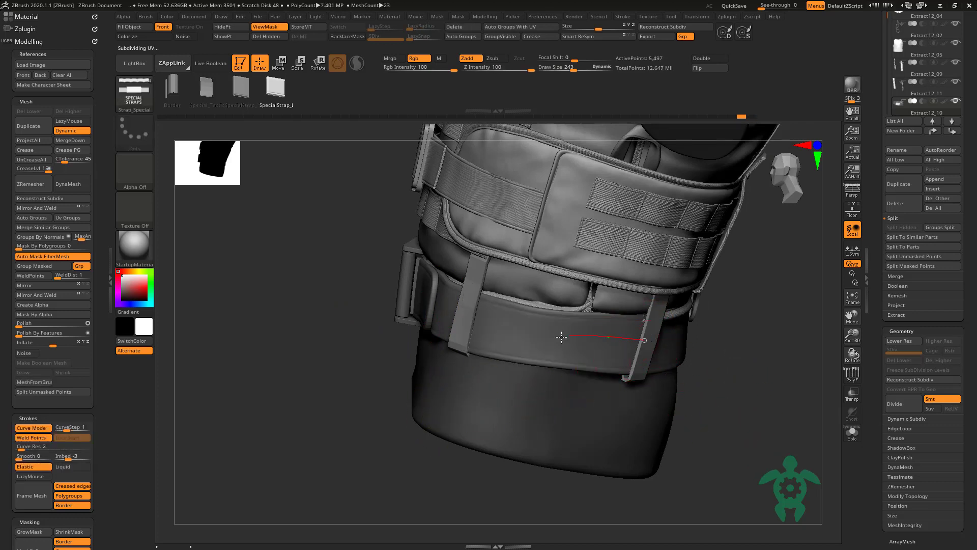
left_click(450, 313)
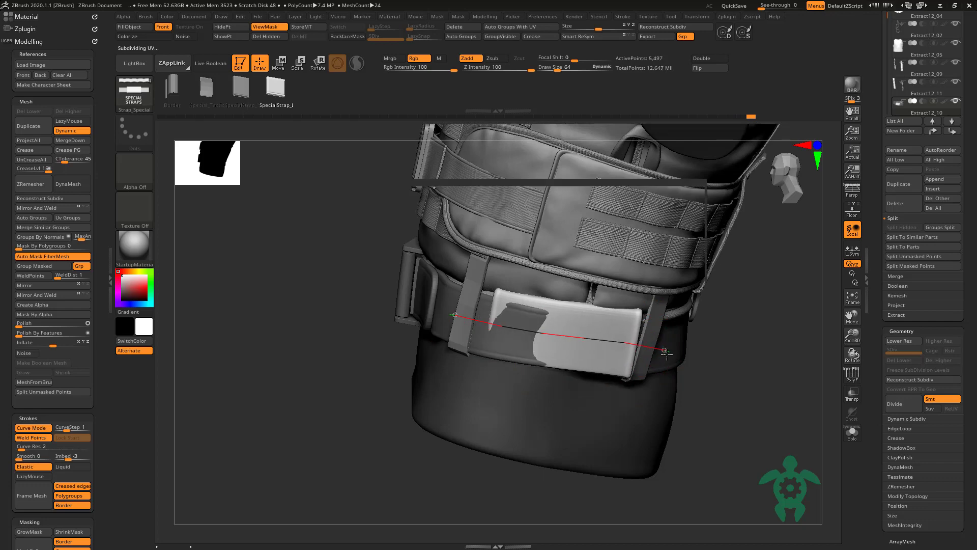
key("ctrl+z")
left_click_drag(356, 331, 605, 332)
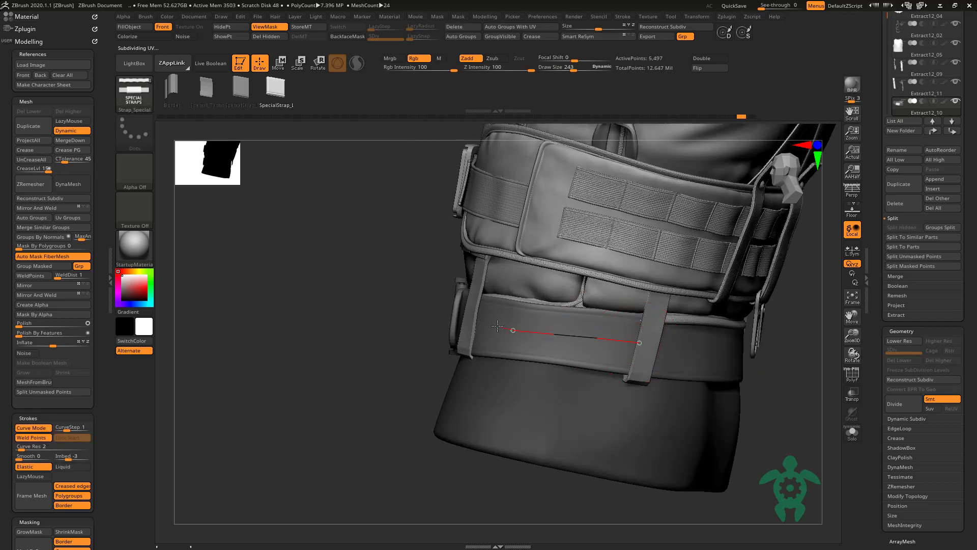
left_click(470, 322)
left_click_drag(672, 353, 599, 348)
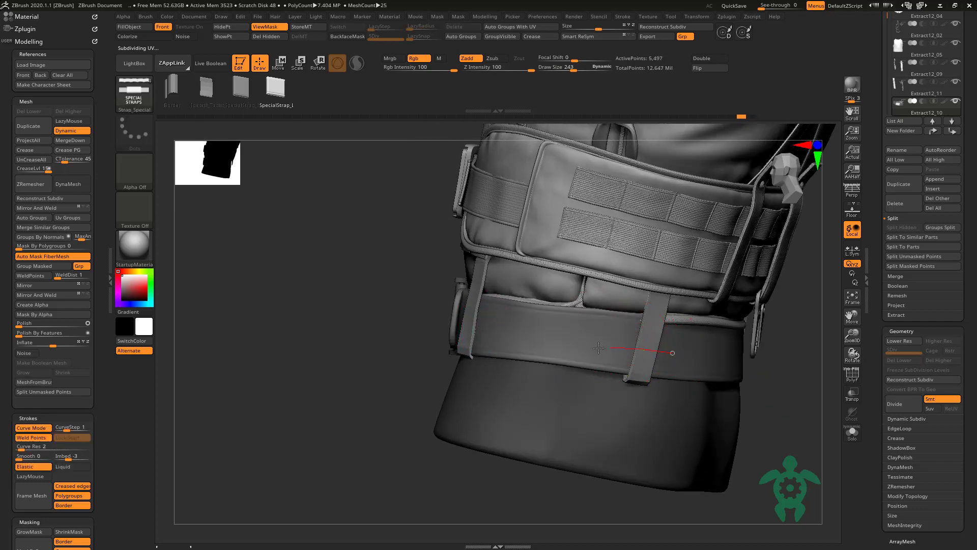
left_click(469, 324)
left_click_drag(430, 332, 461, 323)
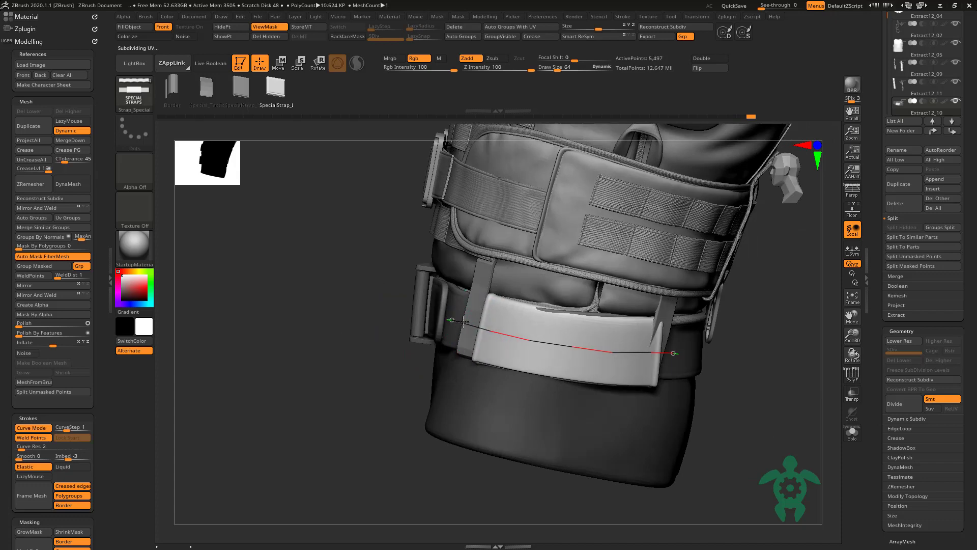
Step: Use the Move brush to pull the flap beside the new strap into shape
key("b")
key("m")
key("v")
key("space")
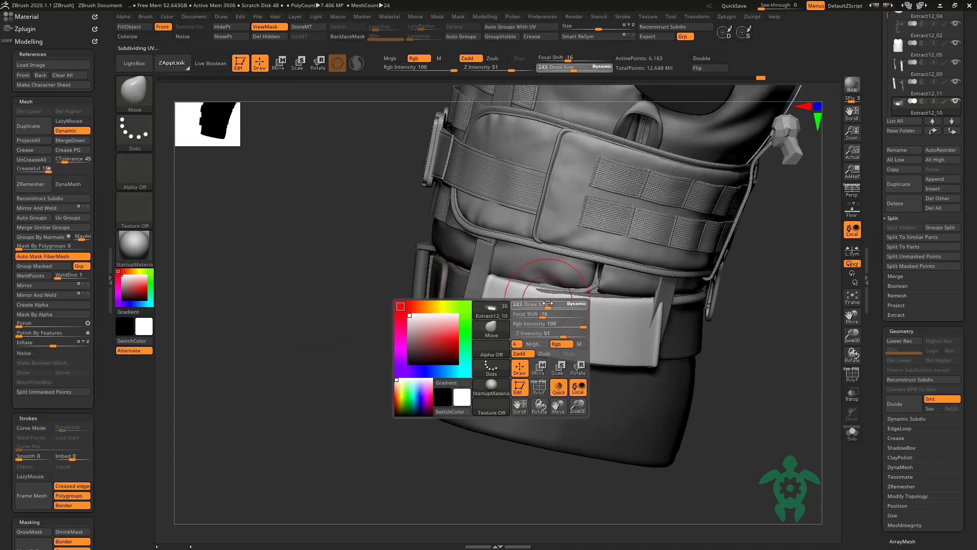
left_click_drag(617, 293, 656, 295)
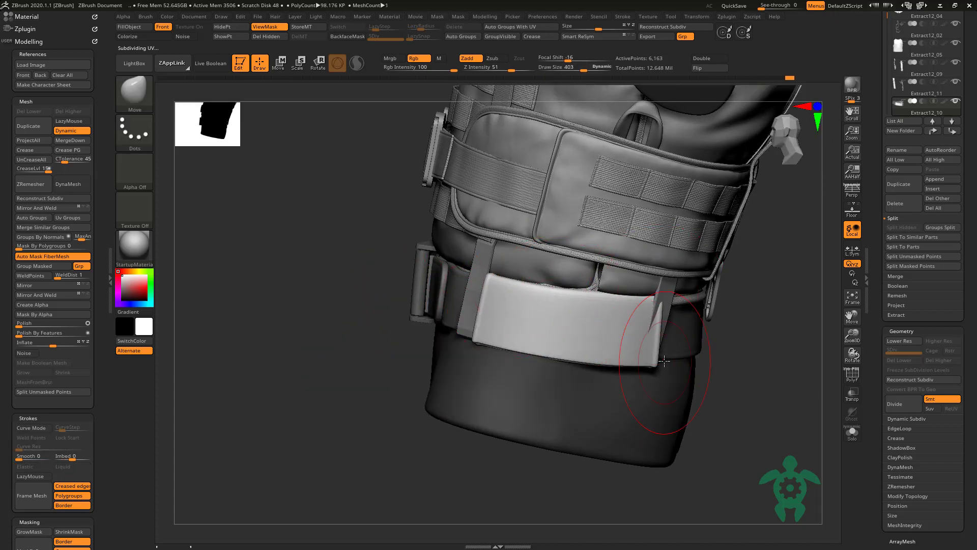
left_click_drag(720, 356, 677, 330)
Step: Select Extract12_11 and then the new strap panel to inspect the belt
left_click(659, 320, "alt")
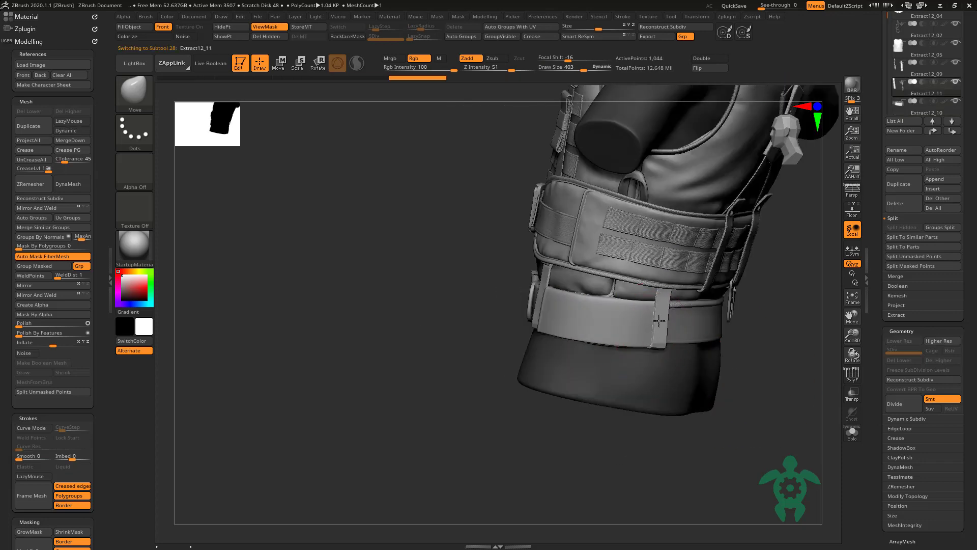
right_click_drag(659, 320, 544, 337)
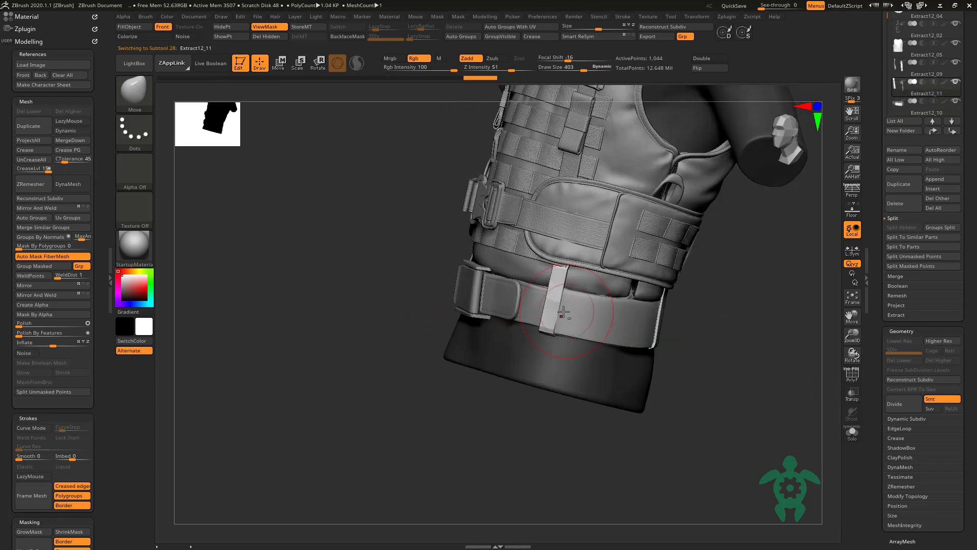
mouse_move(422, 336)
right_mouse_down()
mouse_move(565, 327)
mouse_move(477, 305)
mouse_move(542, 311)
right_mouse_up()
left_click(549, 319, "alt")
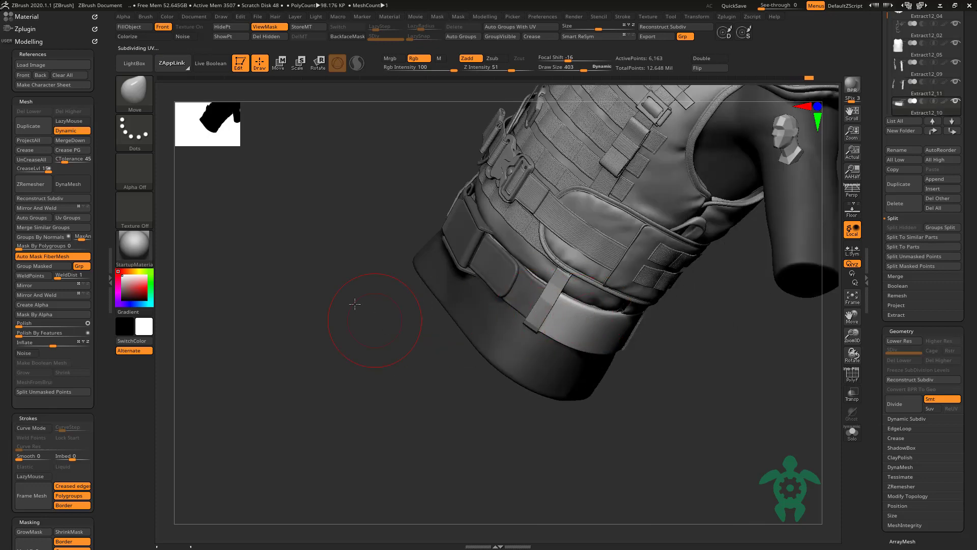
right_click_drag(354, 304, 545, 306)
mouse_move(458, 284)
right_mouse_down()
mouse_move(290, 323)
mouse_move(400, 324)
right_mouse_up()
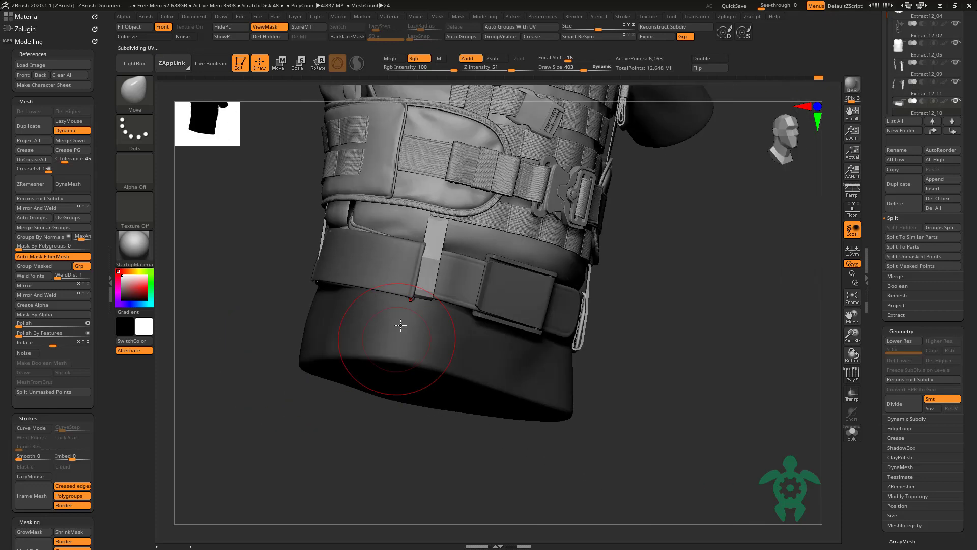
right_click_drag(285, 308, 424, 271)
Step: Select Extract12_09 and then the lower belt strip to inspect them
left_click(423, 271, "alt")
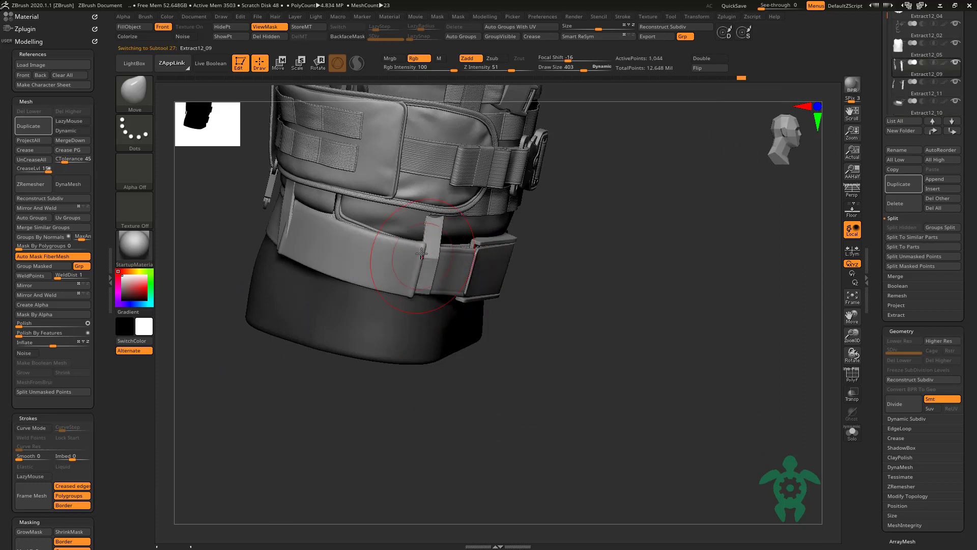
right_click_drag(560, 344, 420, 309)
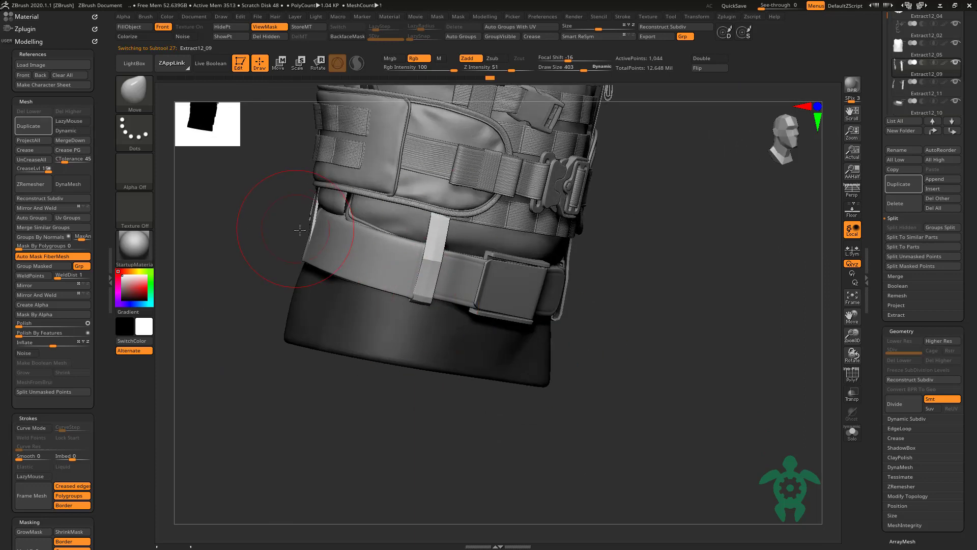
right_click_drag(300, 230, 349, 263)
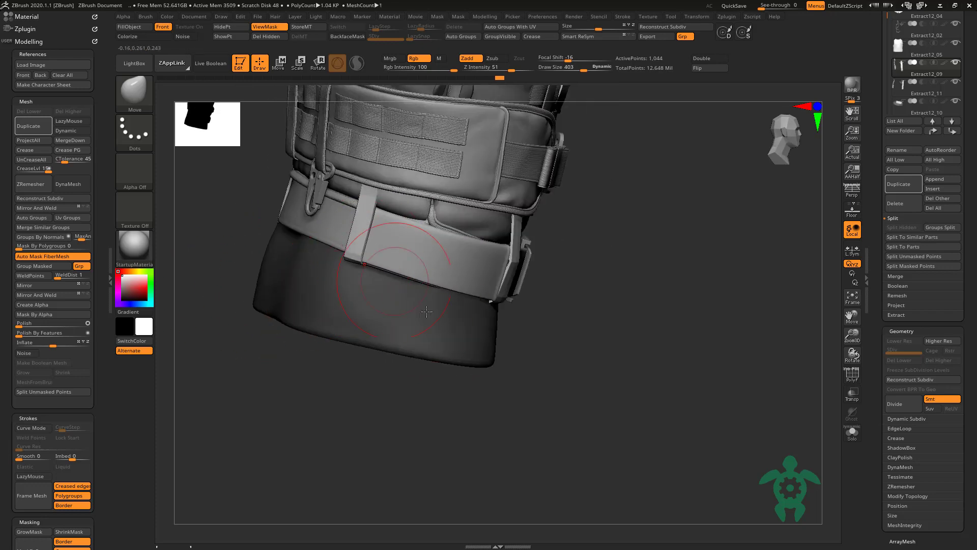
right_click_drag(427, 311, 391, 261)
left_click(391, 238, "alt")
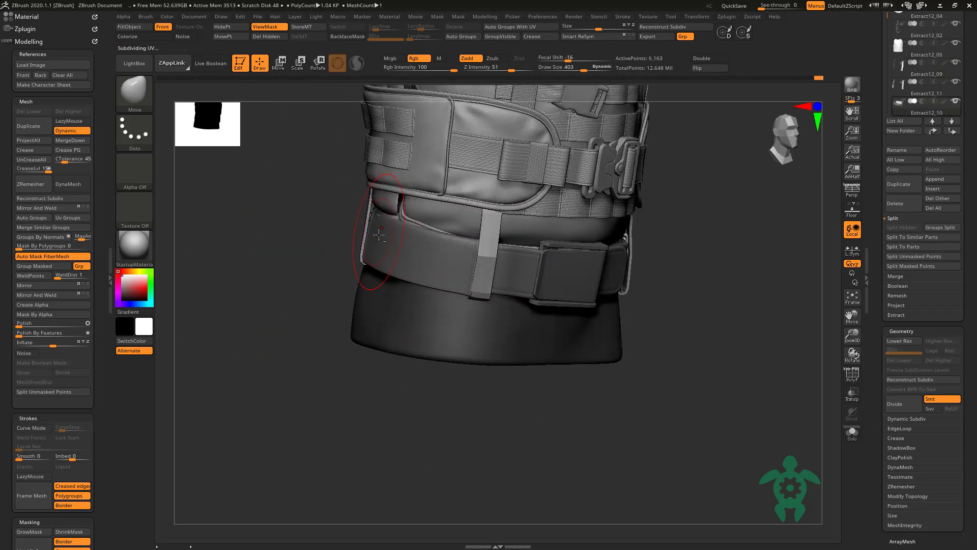
right_click_drag(295, 229, 370, 259)
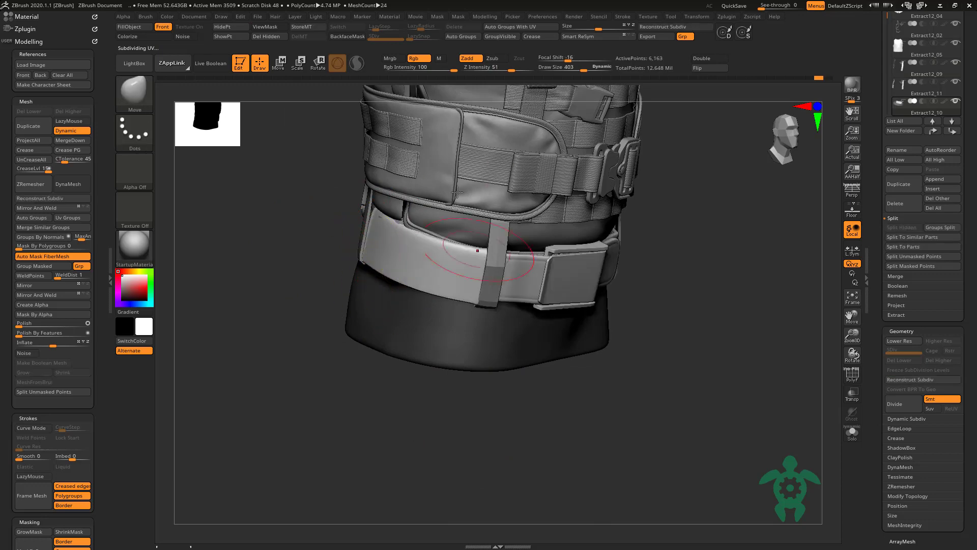
Step: Select the buckle plate, then the strap panel, and frame the whole vest
left_click(374, 212, "alt")
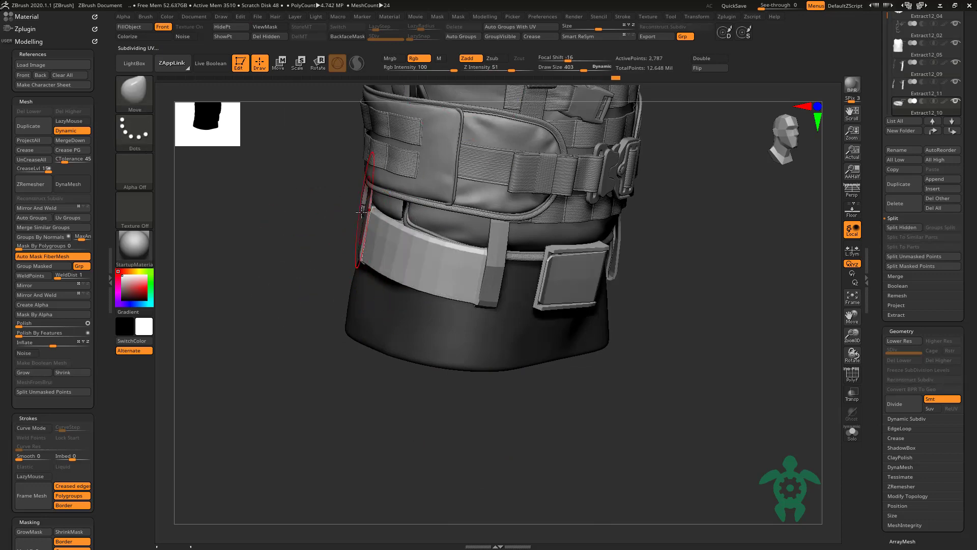
left_click(480, 305, "alt")
key("f")
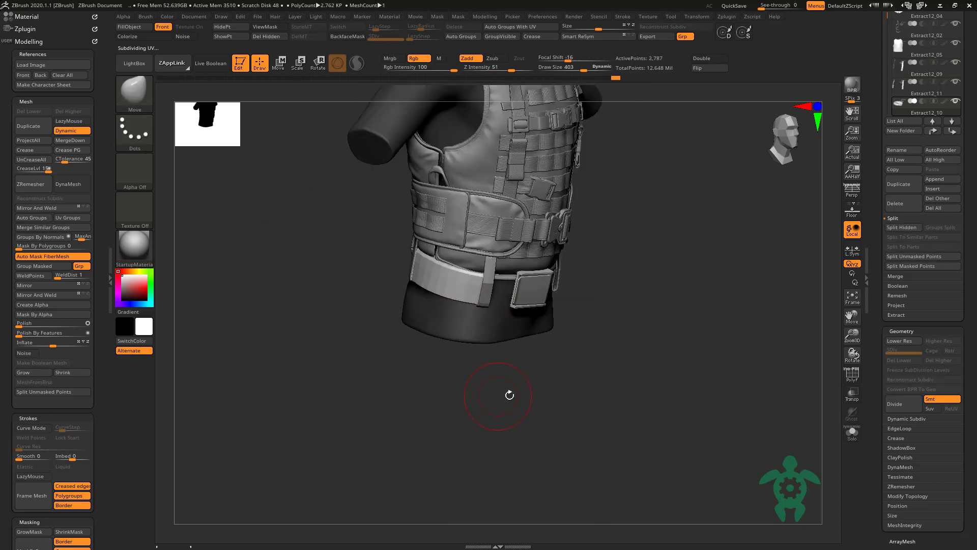
mouse_move(508, 395)
right_mouse_down()
mouse_move(407, 399)
mouse_move(343, 382)
mouse_move(412, 361)
mouse_move(528, 443)
mouse_move(356, 255)
right_mouse_up()
left_click(132, 104)
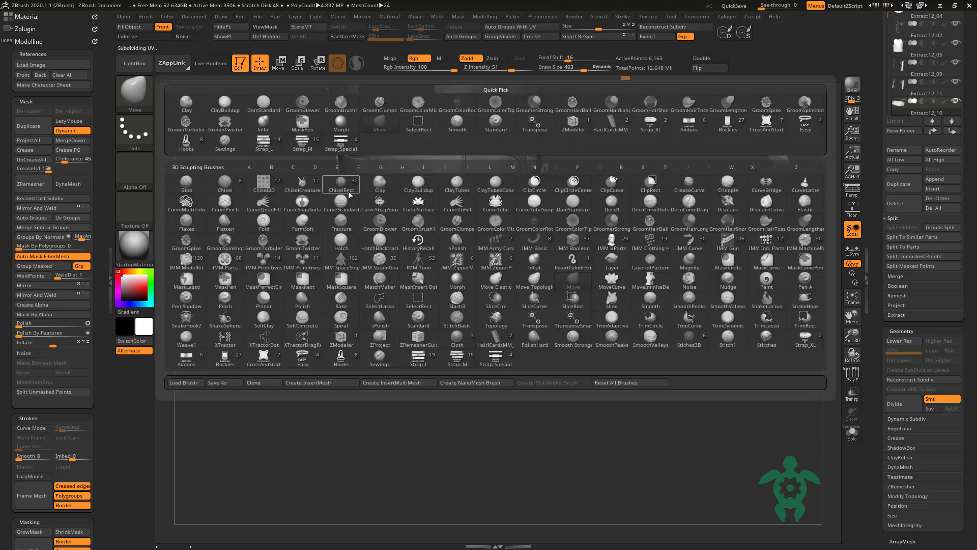
left_click(186, 142)
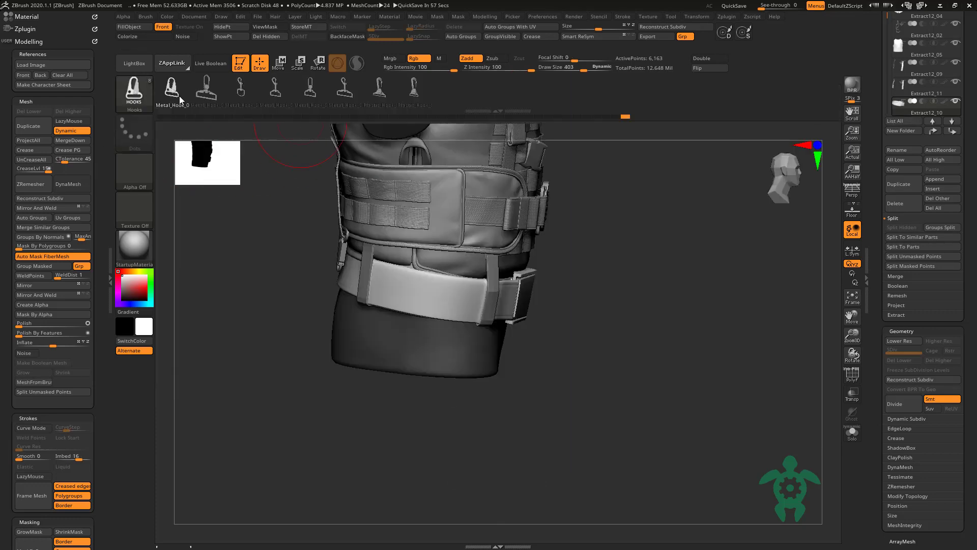
left_click(141, 99)
left_click(266, 145)
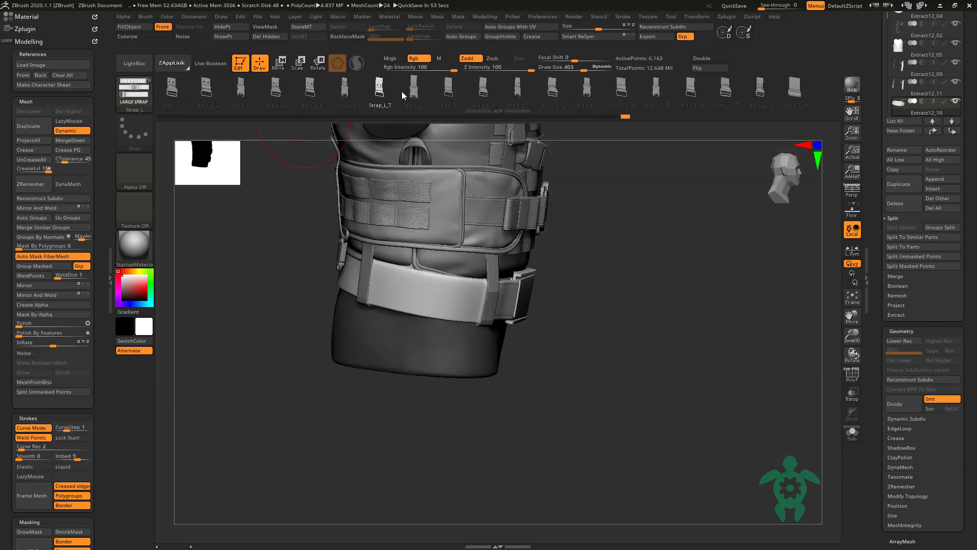
left_click(791, 97)
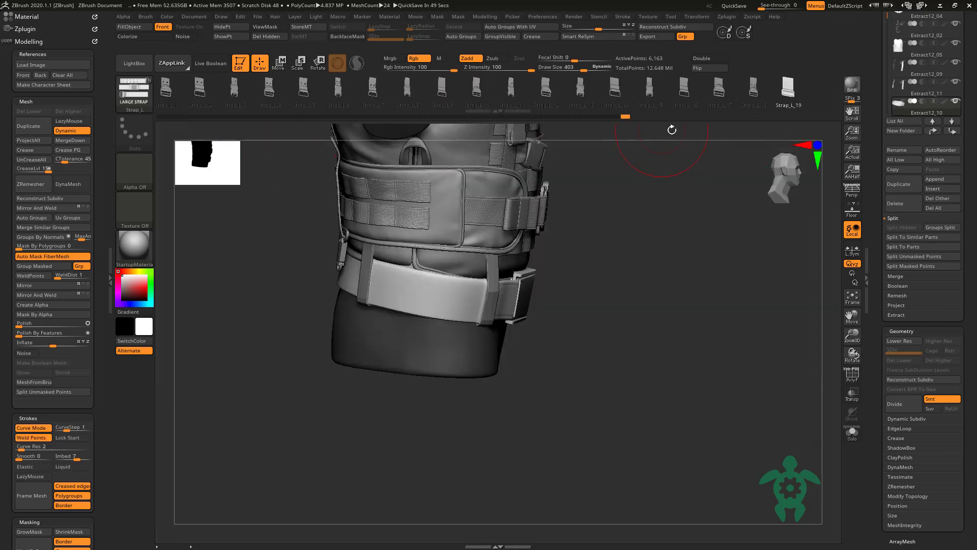
left_click_drag(277, 267, 605, 108)
left_click(614, 97)
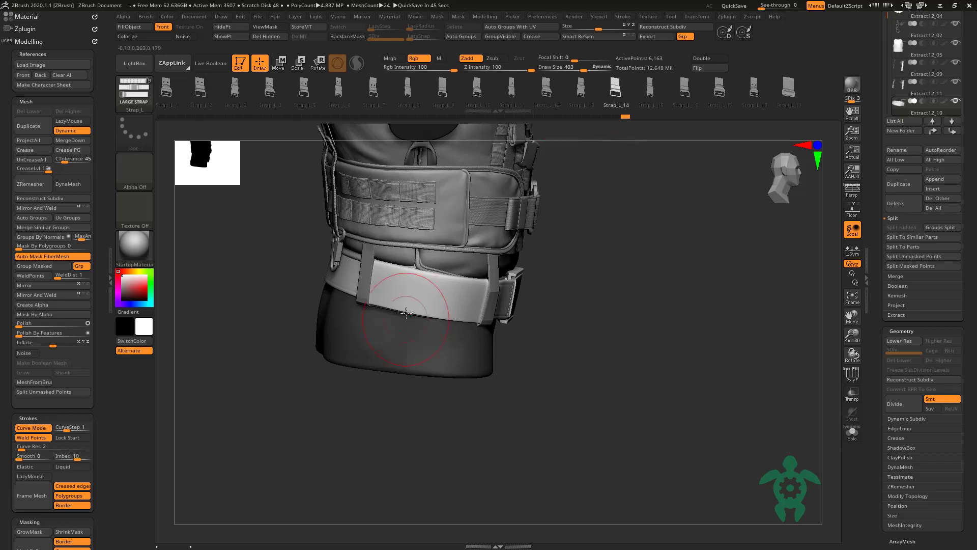
left_click_drag(283, 291, 455, 285)
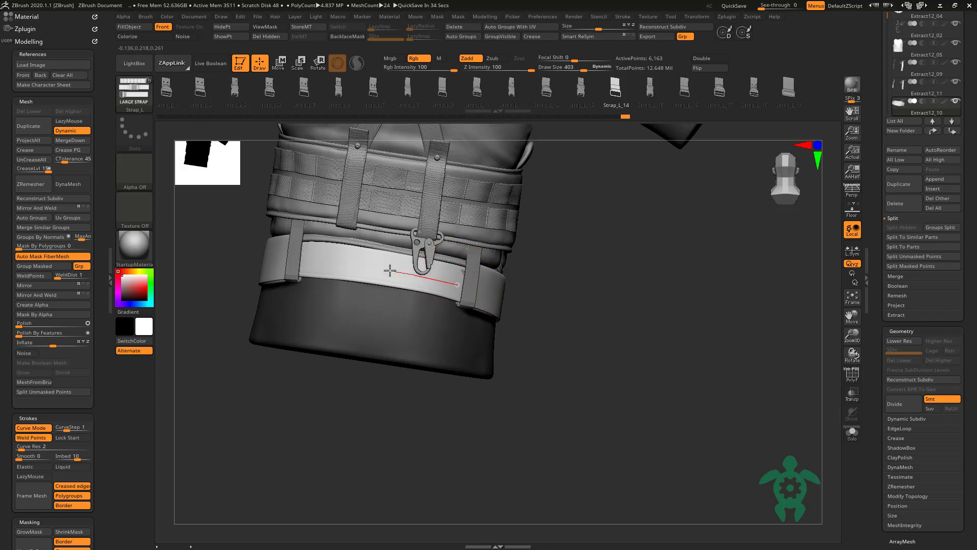
left_click(390, 271)
key("ctrl+z")
key("space")
mouse_move(422, 262)
left_mouse_down()
mouse_move(399, 262)
mouse_move(482, 288)
left_mouse_up()
mouse_move(366, 410)
left_mouse_down()
mouse_move(311, 365)
mouse_move(510, 297)
left_mouse_up()
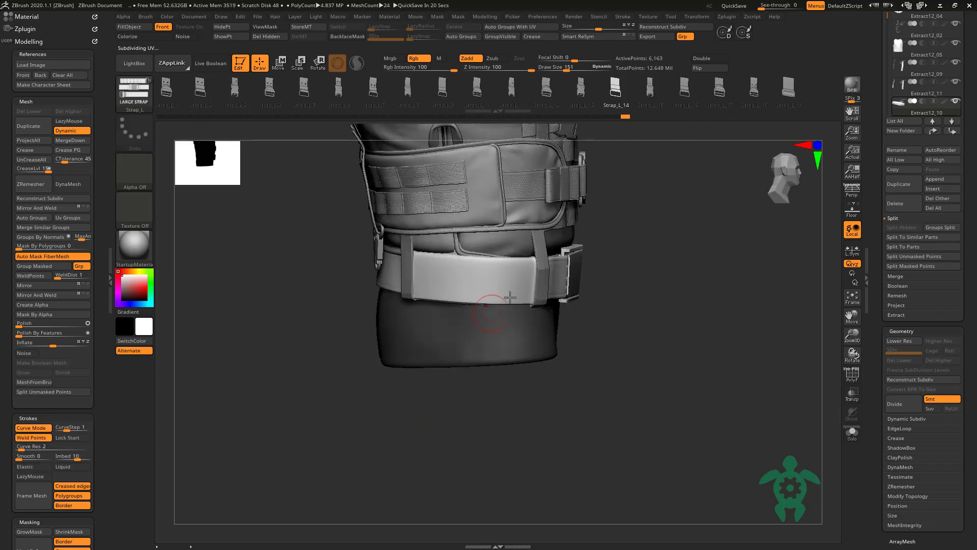
left_click_drag(641, 283, 511, 257)
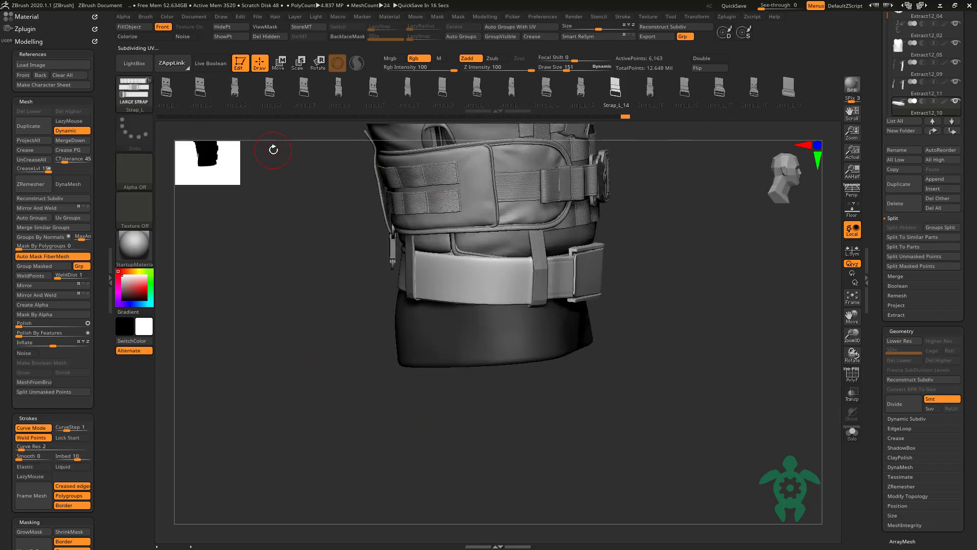
left_click(152, 91)
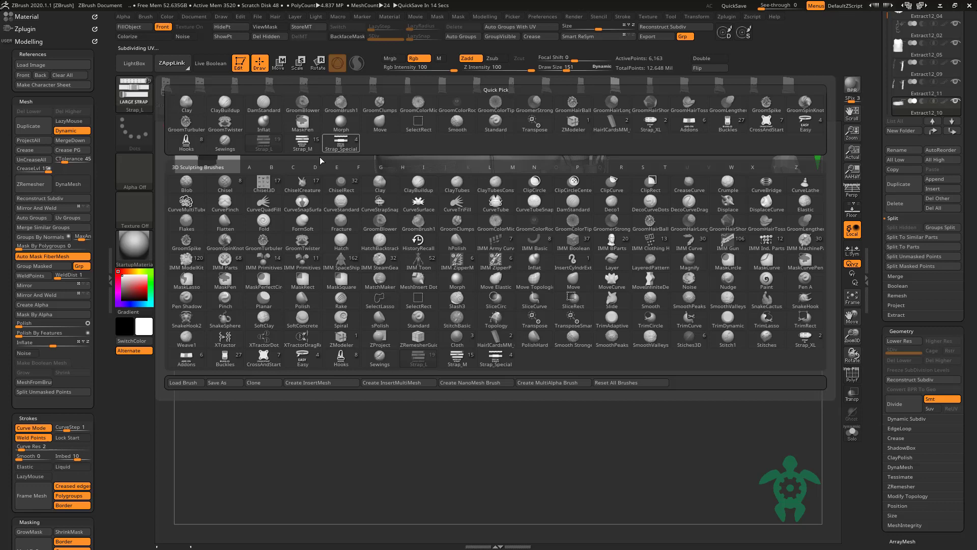
Step: Choose the cross and start buckle insert brush set from the brush library
left_click(179, 145)
left_click(134, 91)
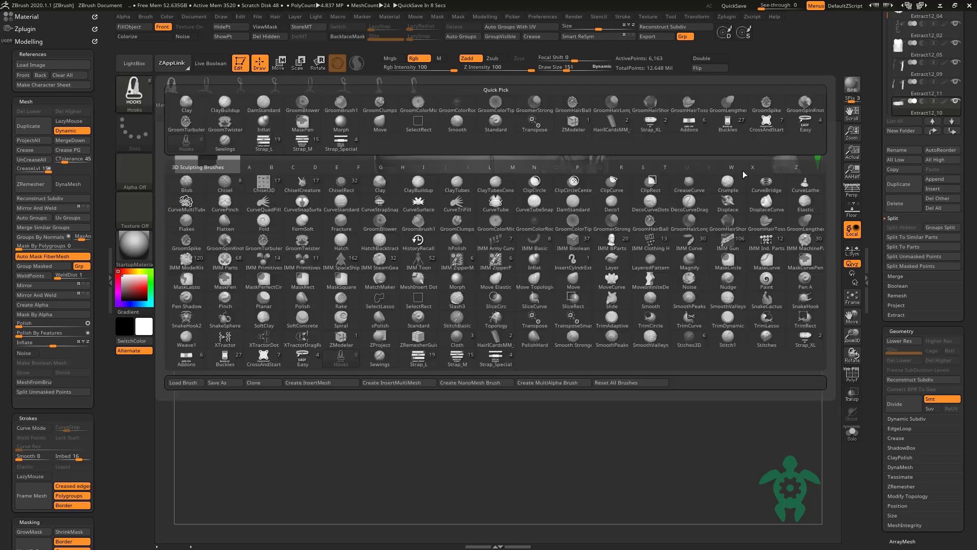
left_click(689, 123)
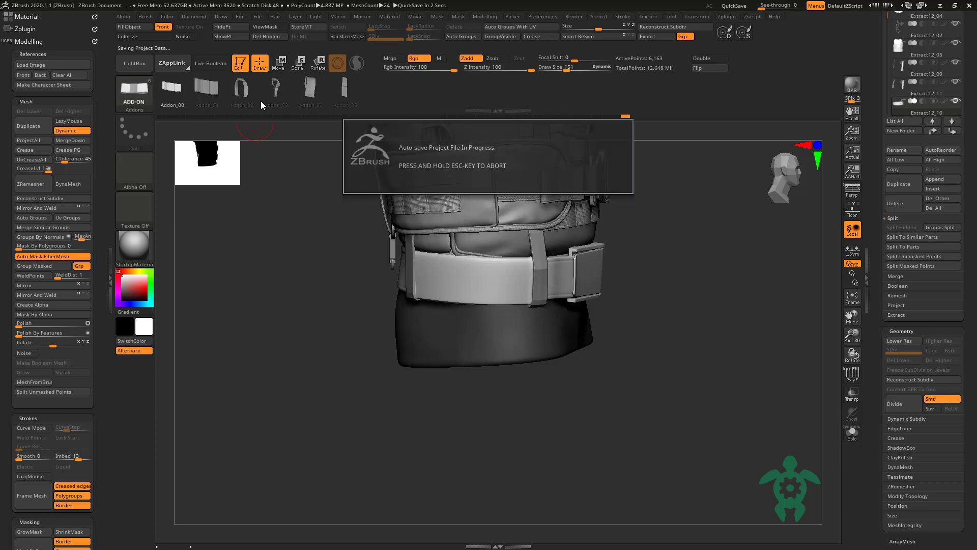
left_click(125, 89)
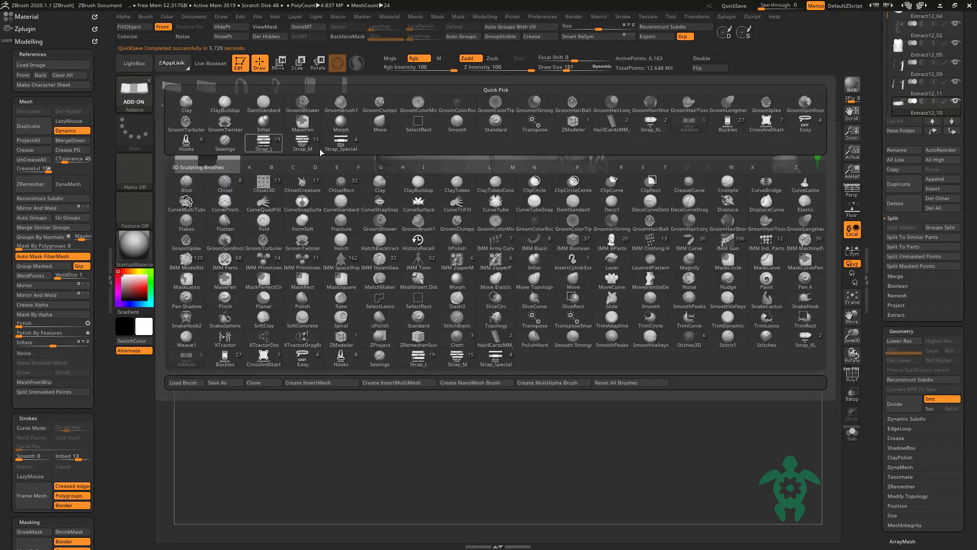
left_click(761, 131)
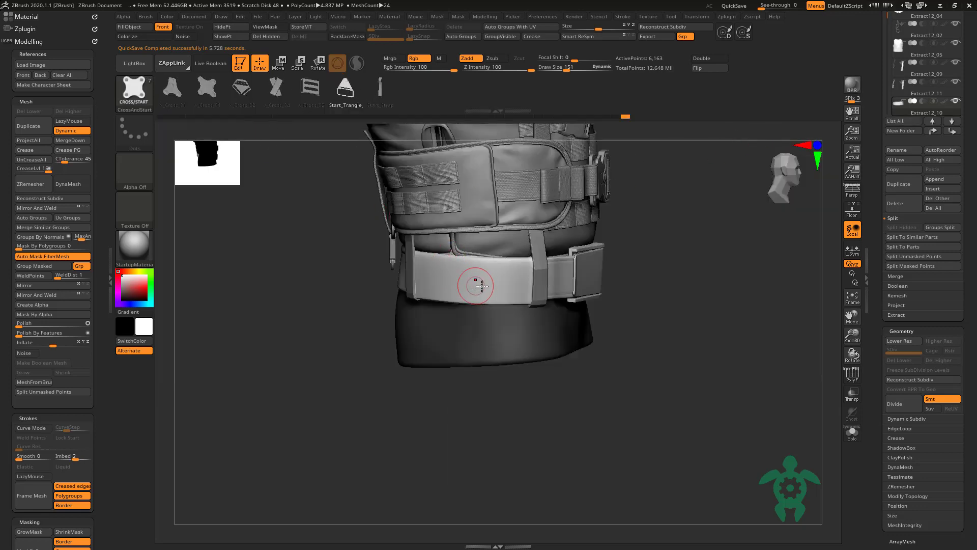
Step: Redraw the Start_Triangle ring buckle on the front of the belt
key("ctrl+z")
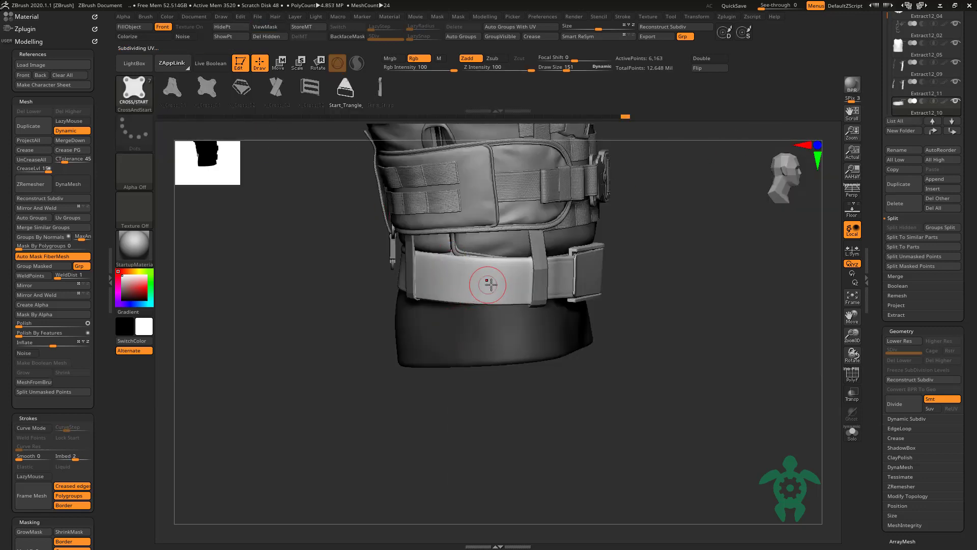
right_click_drag(465, 313, 389, 315)
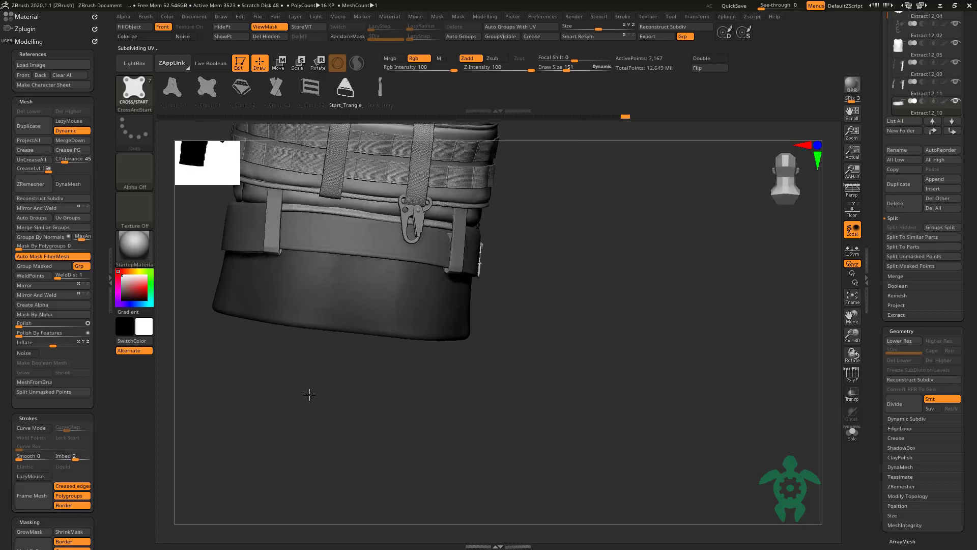
left_click(389, 316)
left_click(278, 65)
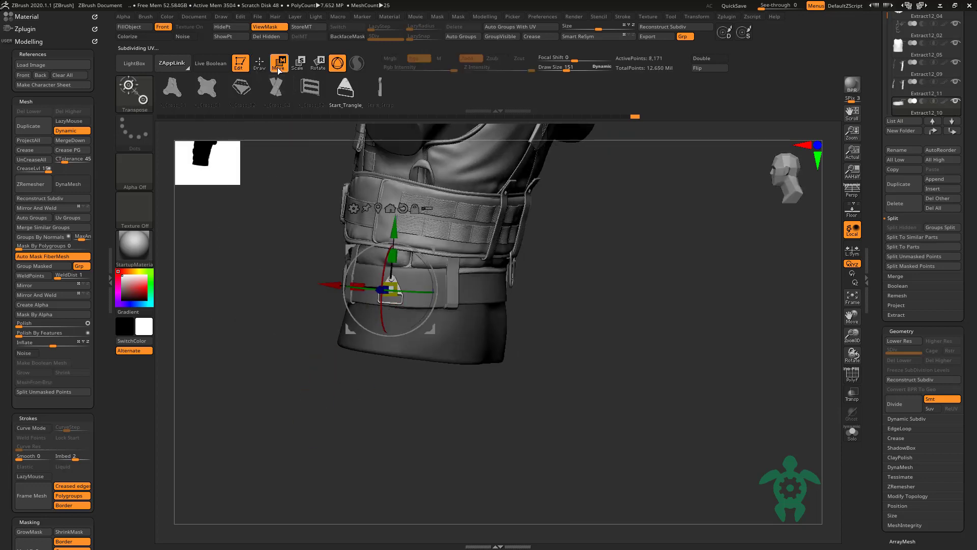
mouse_move(193, 255)
left_mouse_down()
mouse_move(258, 277)
mouse_move(479, 318)
left_mouse_up()
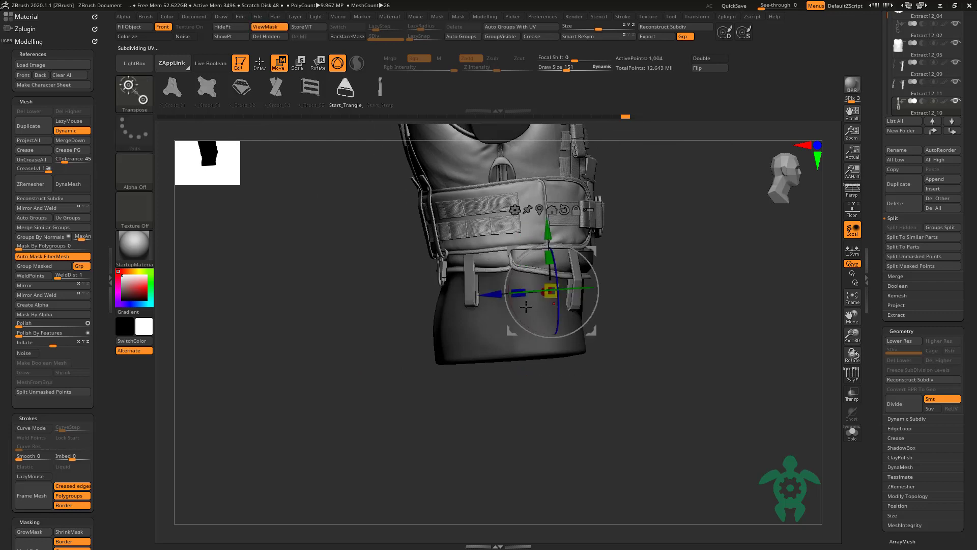
key("q")
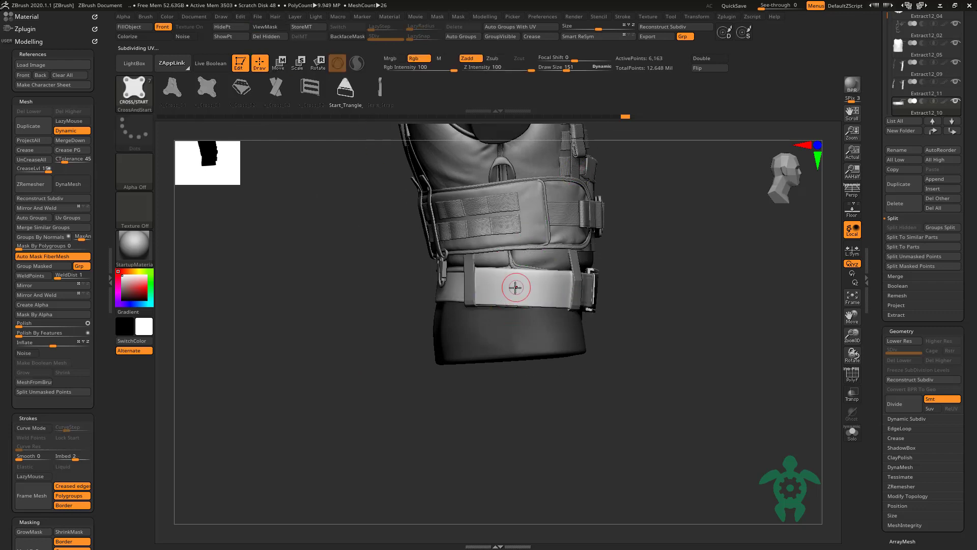
key("space")
left_click_drag(515, 287, 519, 301)
Step: Transpose-move the triangle ring down the belt and bring up the brush palette
key("w")
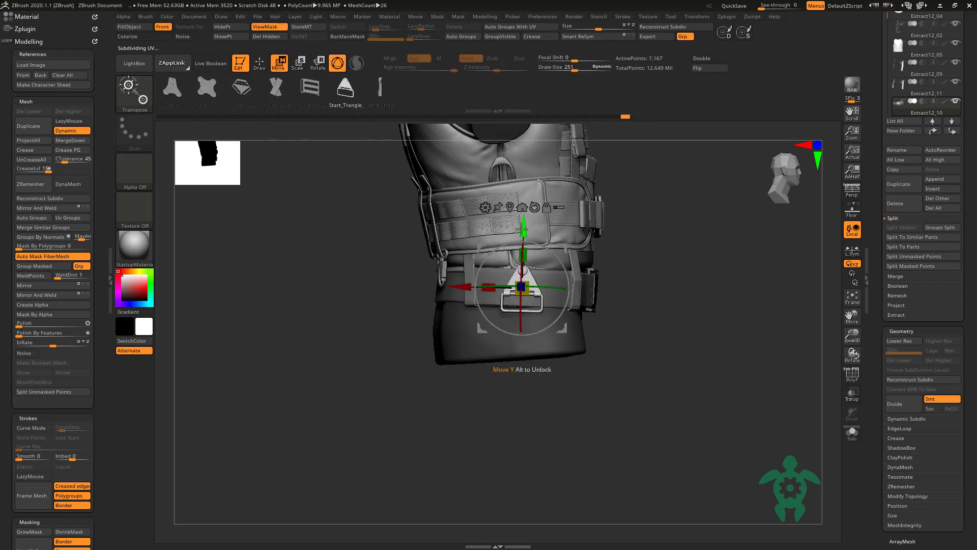
mouse_move(523, 230)
left_mouse_down()
mouse_move(348, 299)
mouse_move(431, 299)
left_mouse_up()
key("q")
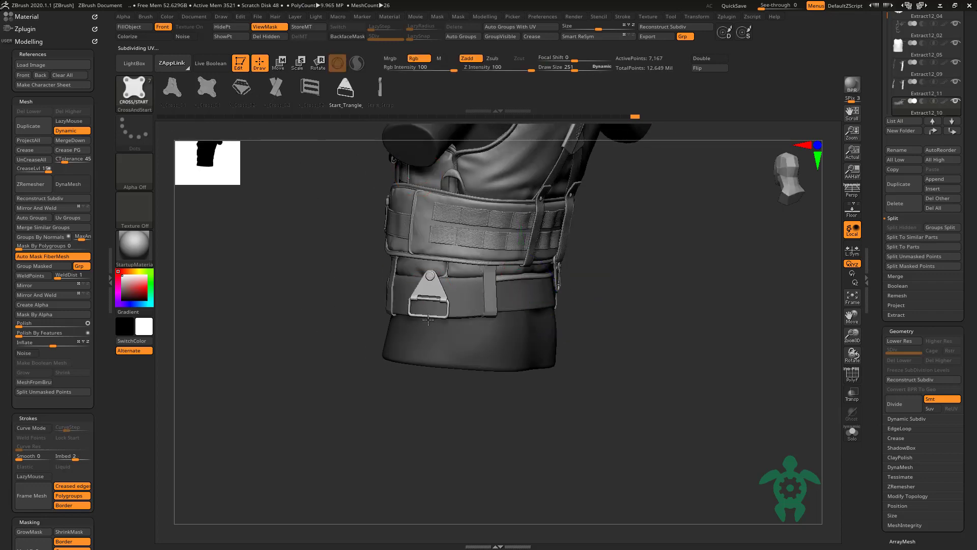
key("w")
left_click_drag(430, 239, 429, 250)
left_click_drag(295, 250, 306, 224)
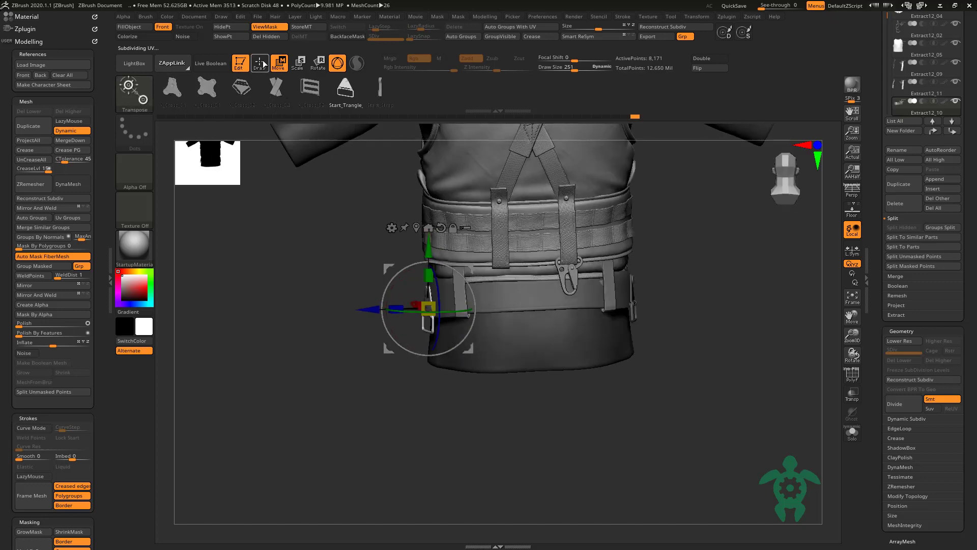
left_click(261, 63)
key("b")
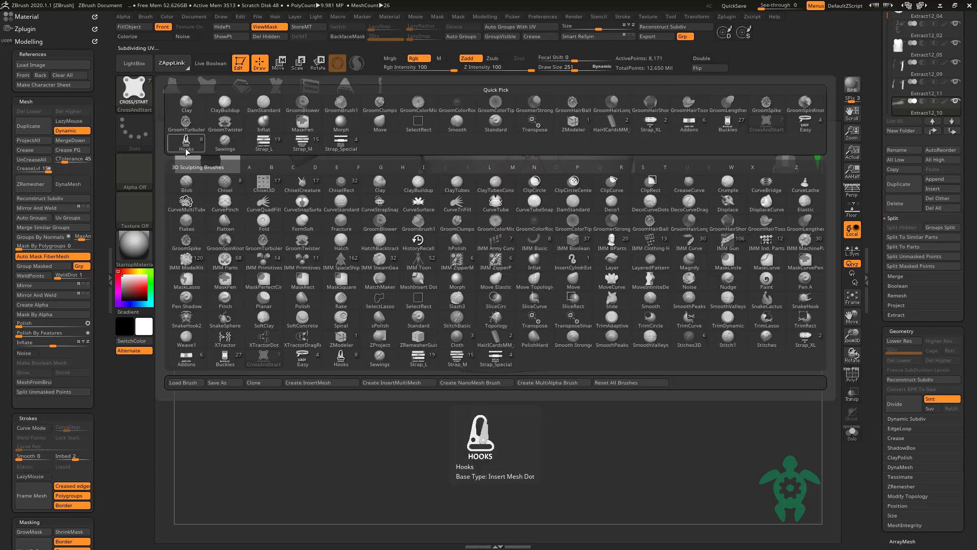
mouse_move(263, 142)
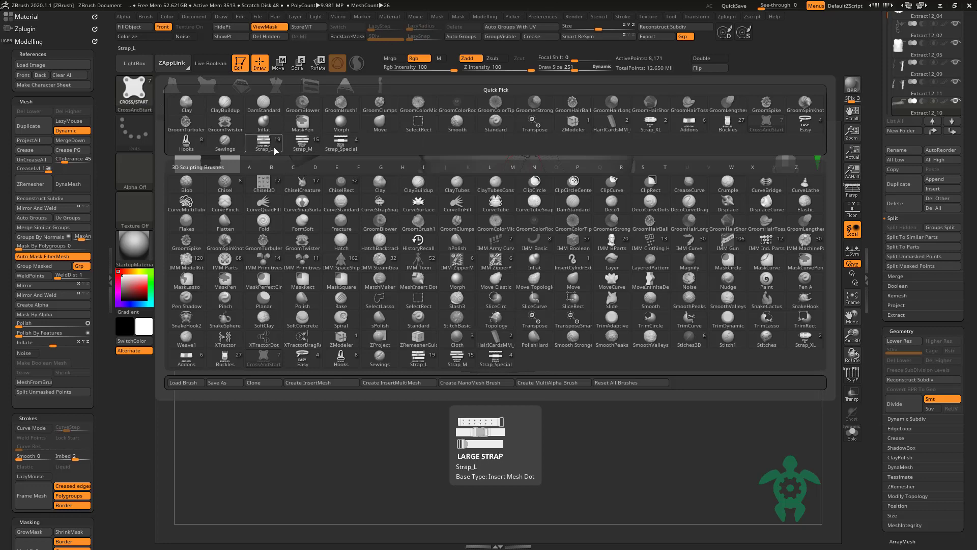
Step: Try a medium Strap_M_03 strap from the triangle ring, then undo it
left_click(303, 143)
left_click_drag(318, 212, 562, 124)
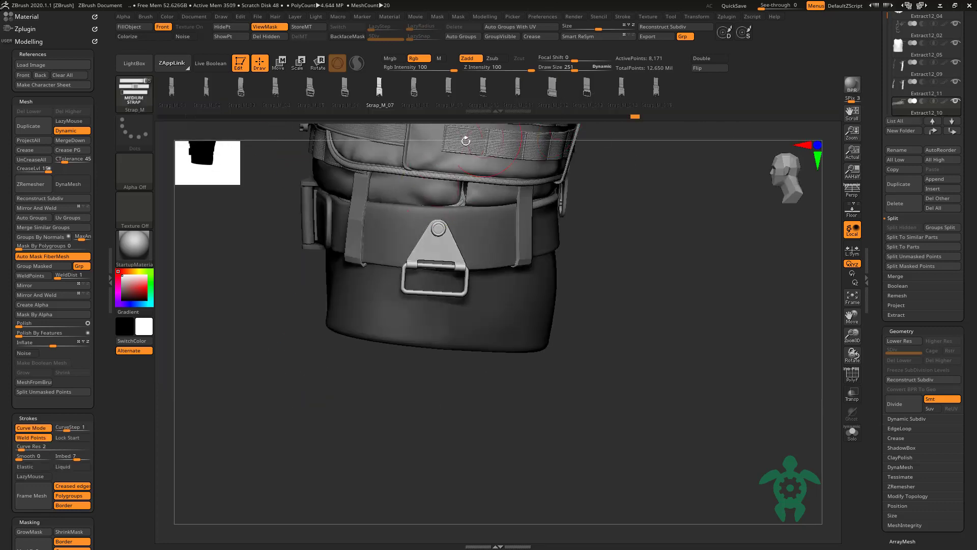
left_click(240, 91)
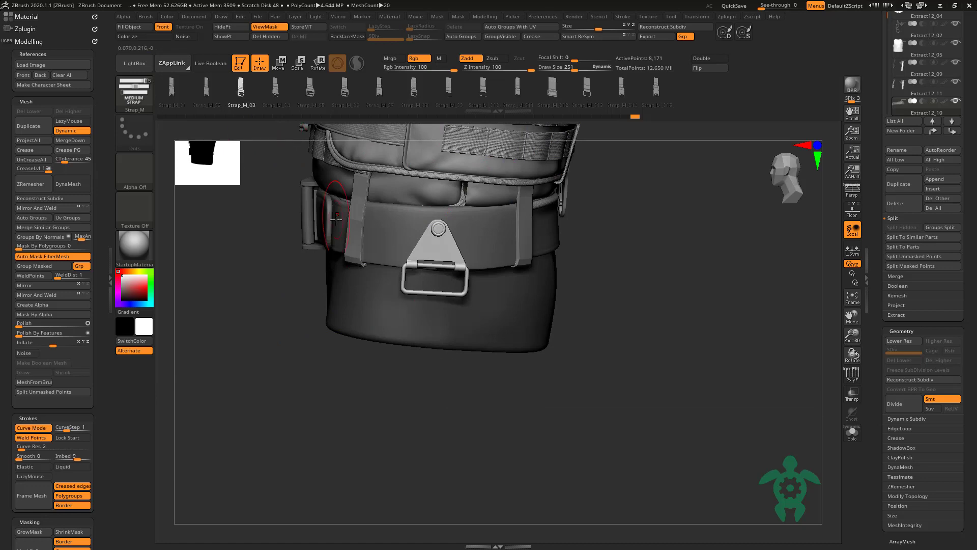
left_click_drag(431, 334, 430, 377)
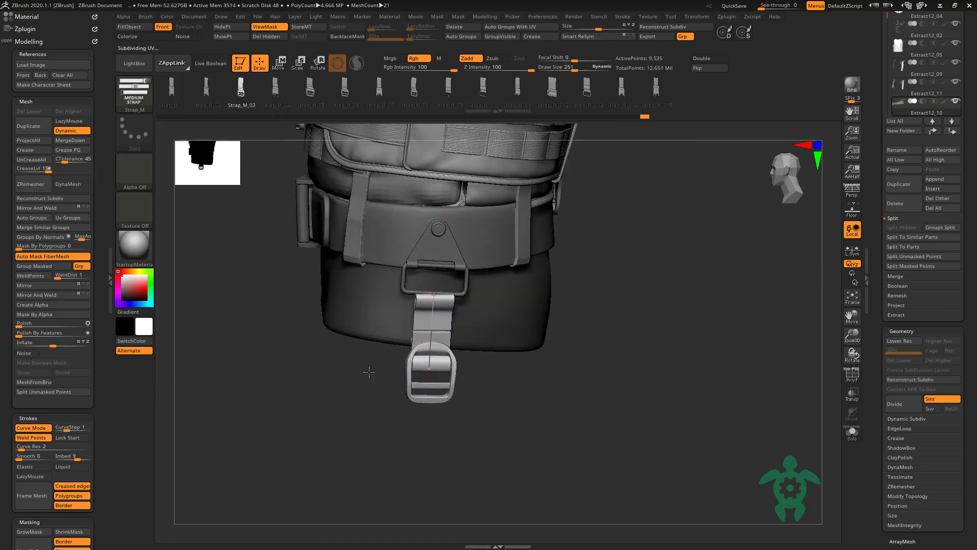
left_click_drag(497, 323, 435, 287)
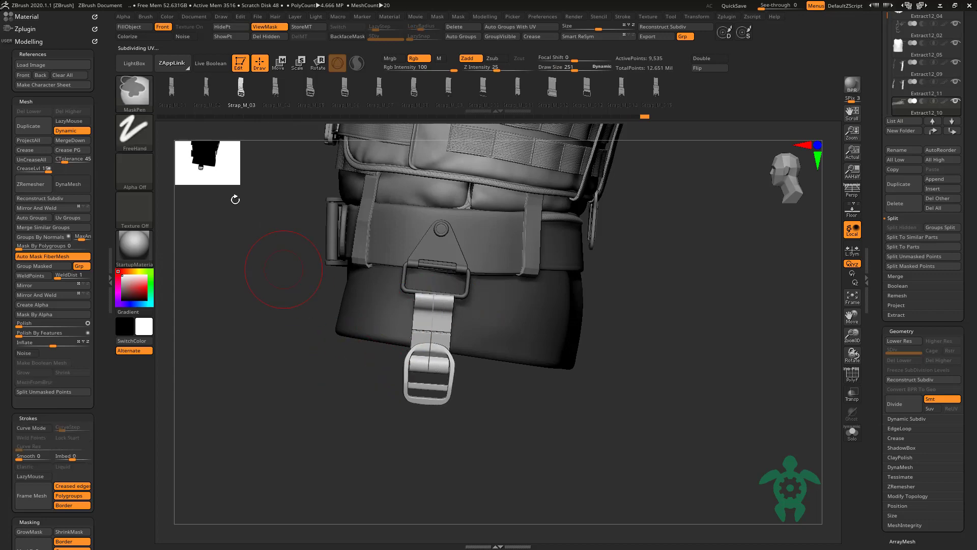
key("ctrl+z")
Step: Draw the large Strap_L_7 strap hanging down from the triangle ring
left_click(135, 97)
left_click(271, 152)
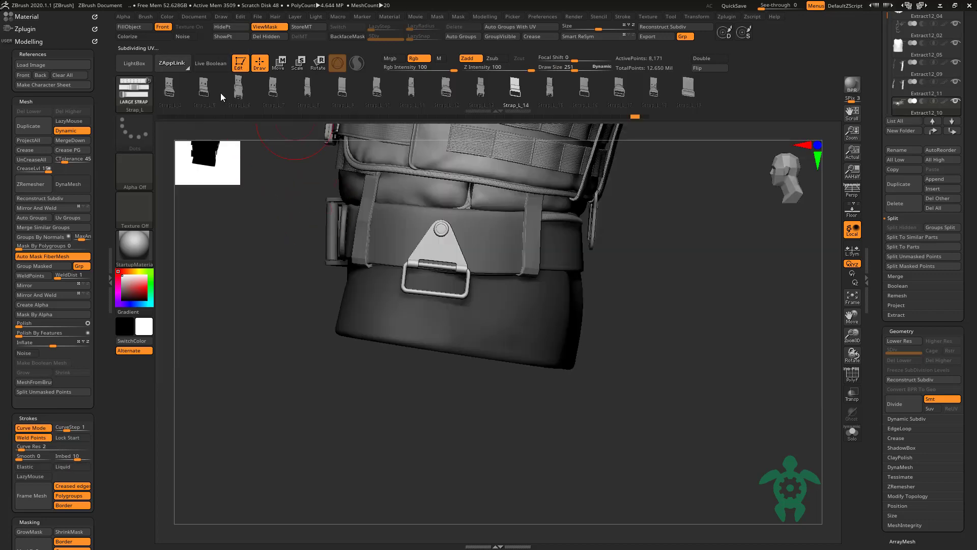
left_click(270, 91)
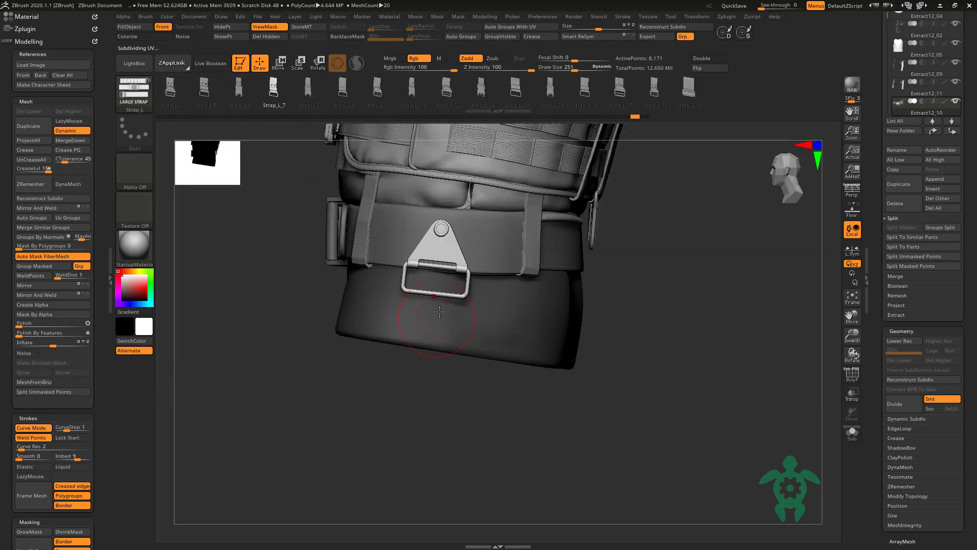
mouse_move(433, 301)
left_mouse_down()
mouse_move(414, 380)
mouse_move(356, 371)
mouse_move(290, 343)
mouse_move(440, 309)
mouse_move(360, 338)
left_mouse_up()
mouse_move(427, 295)
left_mouse_down()
mouse_move(419, 396)
mouse_move(306, 349)
mouse_move(426, 295)
mouse_move(397, 310)
left_mouse_up()
left_click_drag(301, 255, 356, 303)
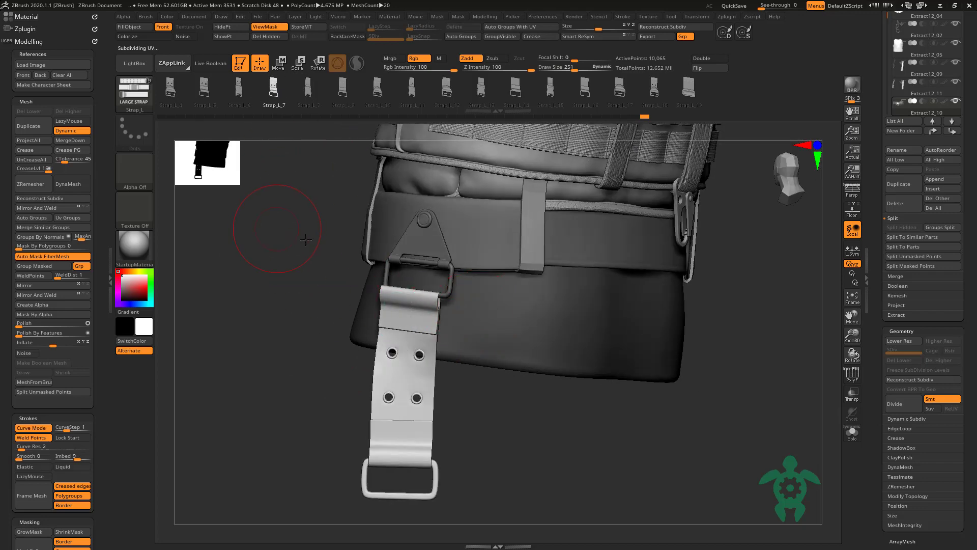
left_click_drag(306, 239, 264, 85)
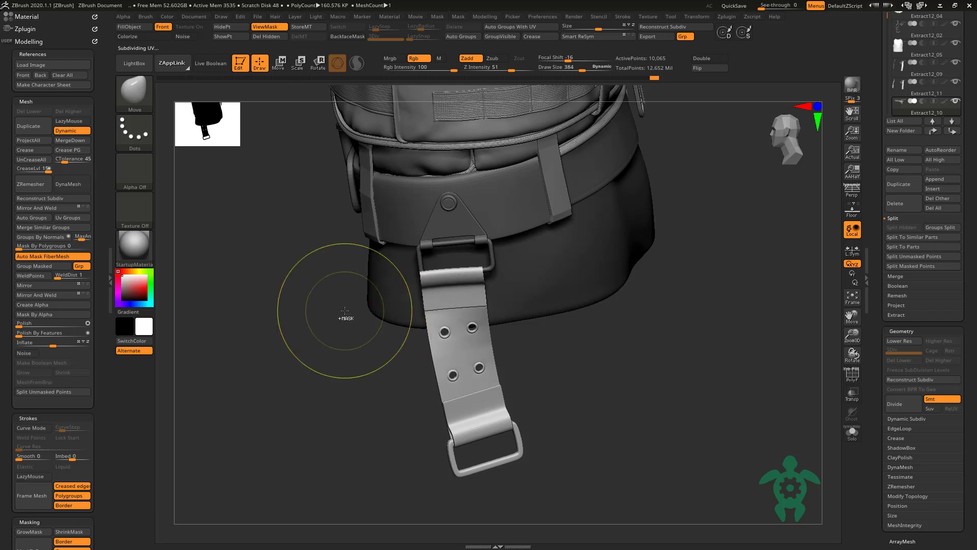
Step: Rotate the strap's lower end into place and hide its bottom D-ring
key("w")
left_click_drag(532, 432, 537, 432)
left_click_drag(480, 374, 480, 370)
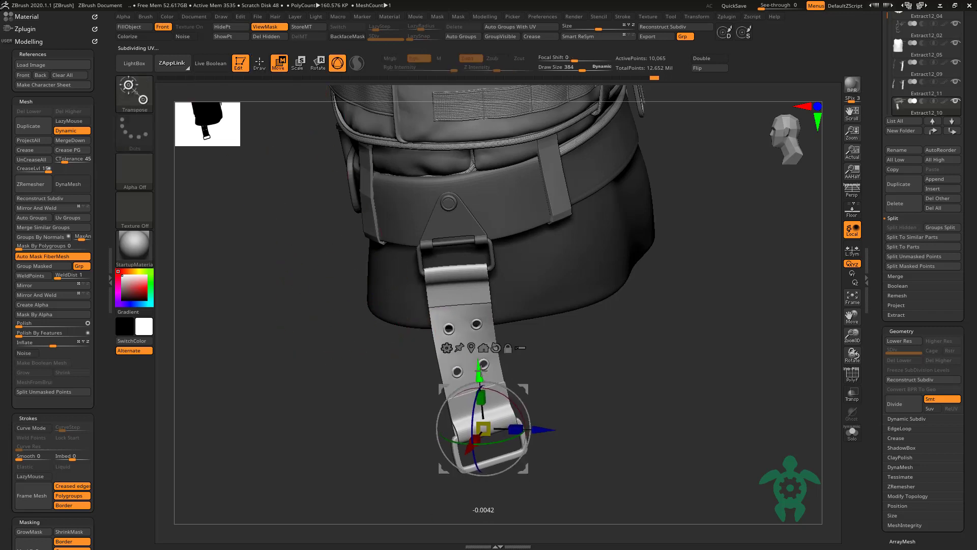
left_click_drag(525, 421, 530, 407)
left_click_drag(375, 371, 372, 327, "alt")
key("q")
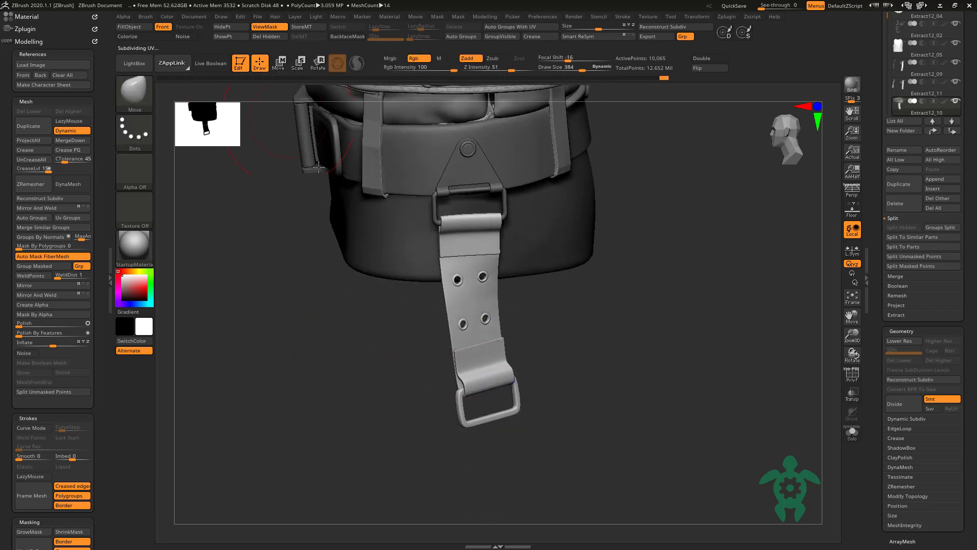
key("ctrl")
left_click(486, 410, "ctrl+alt+shift")
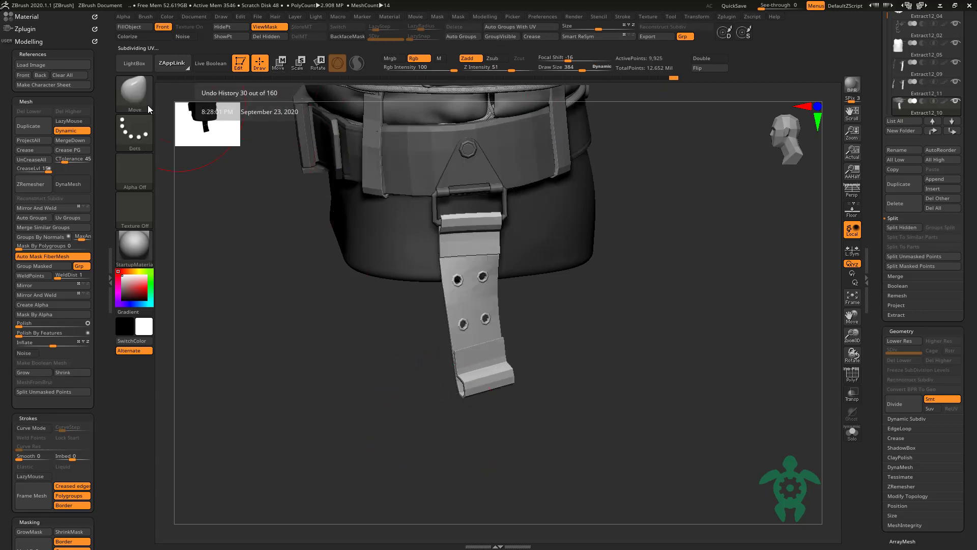
left_click(148, 108)
Step: Insert a Plastic_Hook at the strap's end and rotate it to hang down
left_click(216, 188)
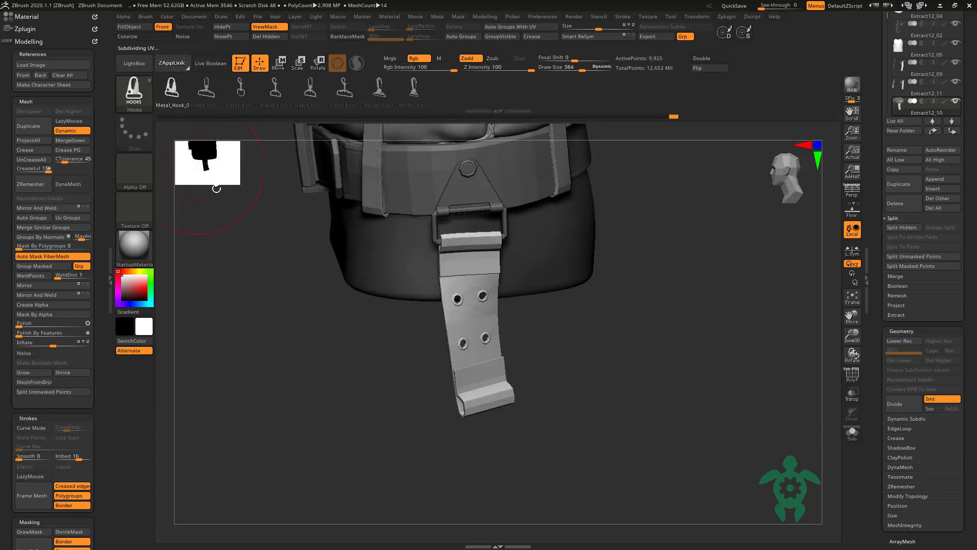
left_click(374, 90)
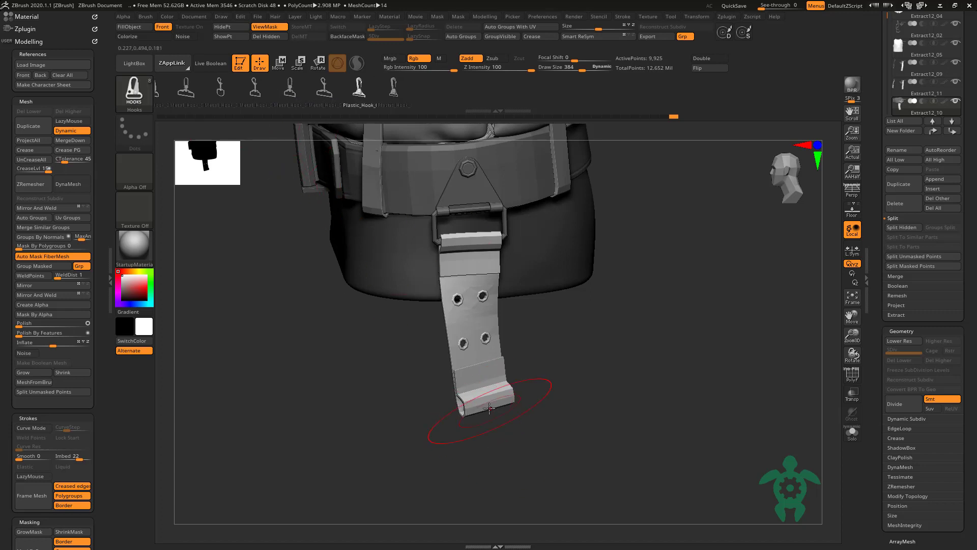
left_click_drag(484, 441, 486, 458)
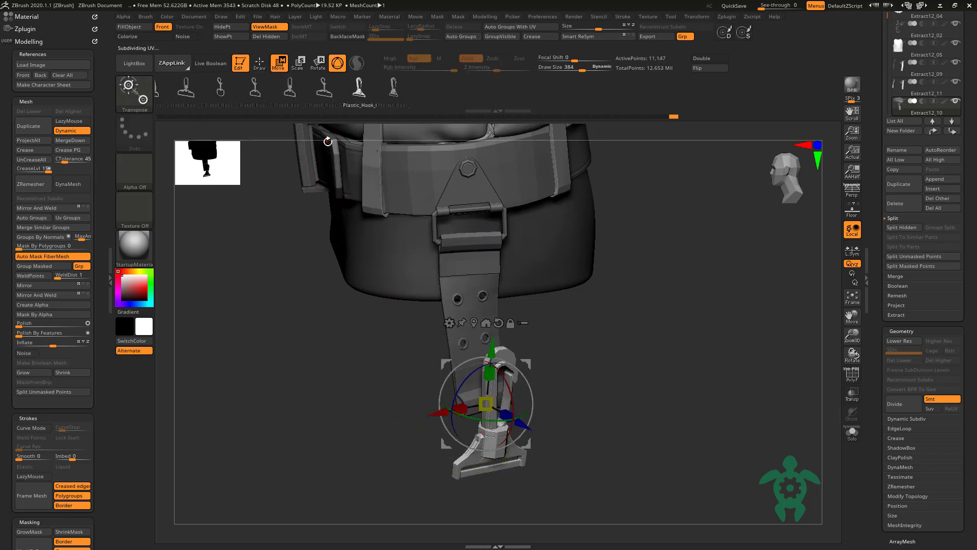
mouse_move(529, 417)
left_mouse_down()
mouse_move(526, 493)
mouse_move(536, 399)
mouse_move(515, 437)
mouse_move(524, 448)
left_mouse_up()
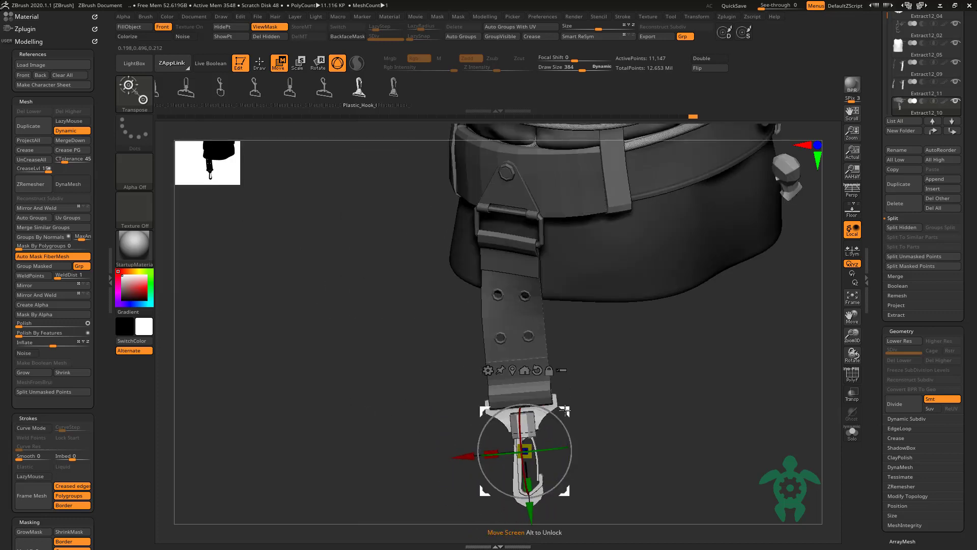
mouse_move(460, 454)
left_mouse_down()
mouse_move(427, 397)
mouse_move(320, 284)
mouse_move(314, 344)
mouse_move(375, 346)
left_mouse_up()
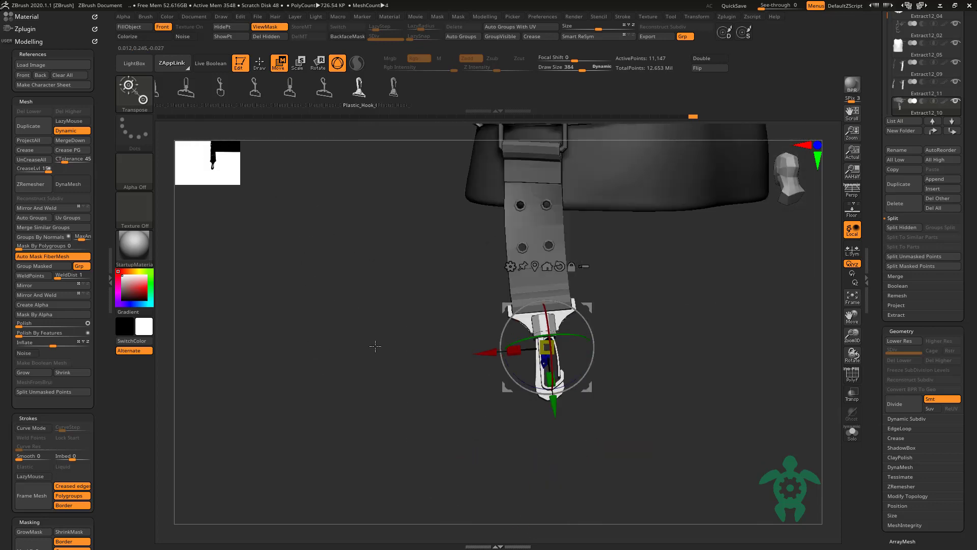
left_click(326, 96)
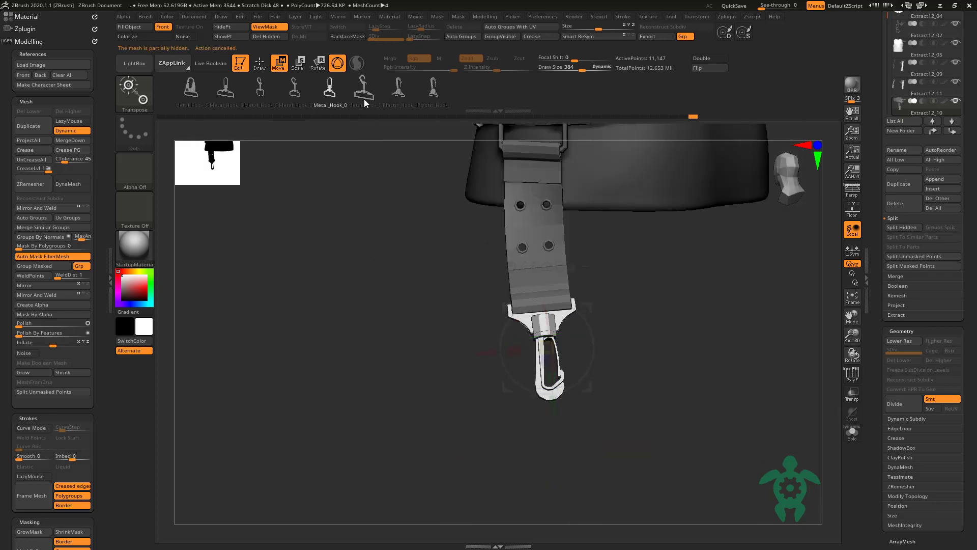
left_click_drag(339, 157, 426, 220)
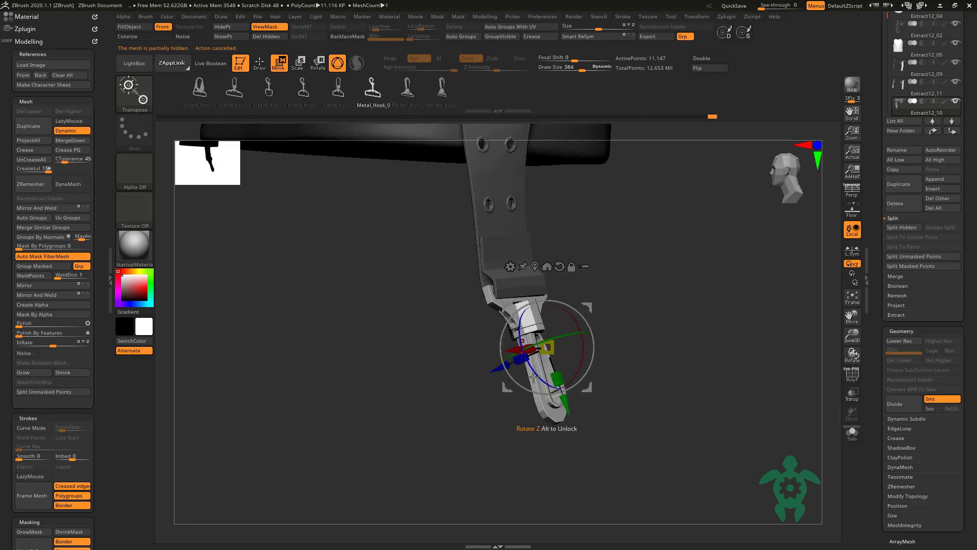
left_click_drag(563, 407, 565, 411)
left_click_drag(437, 237, 388, 257, "shift")
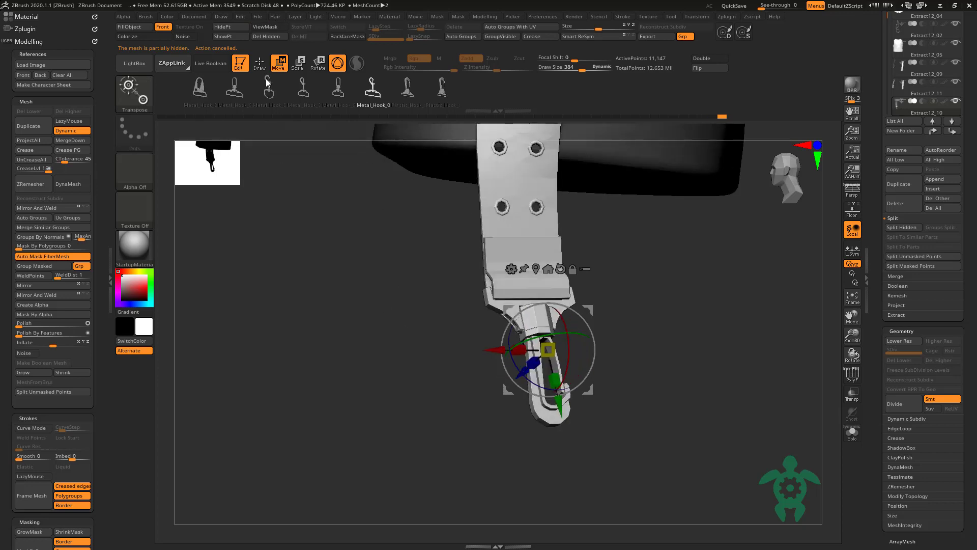
Step: Toggle hook and strap visibility to inspect how the hook fits
key("q")
left_click(529, 342, "ctrl+alt+shift")
left_click_drag(530, 342, 392, 396, "ctrl+shift")
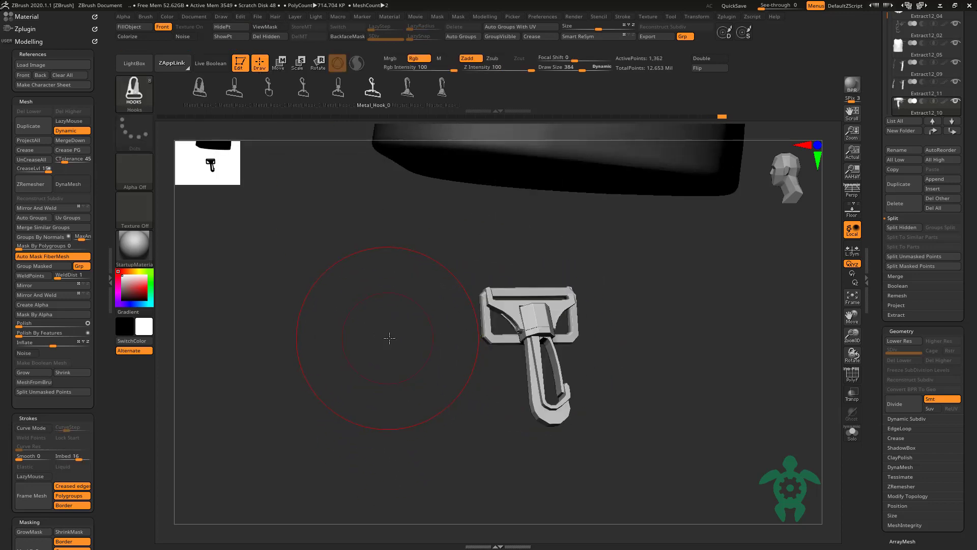
left_click_drag(388, 337, 501, 327)
left_click(360, 305, "ctrl+shift")
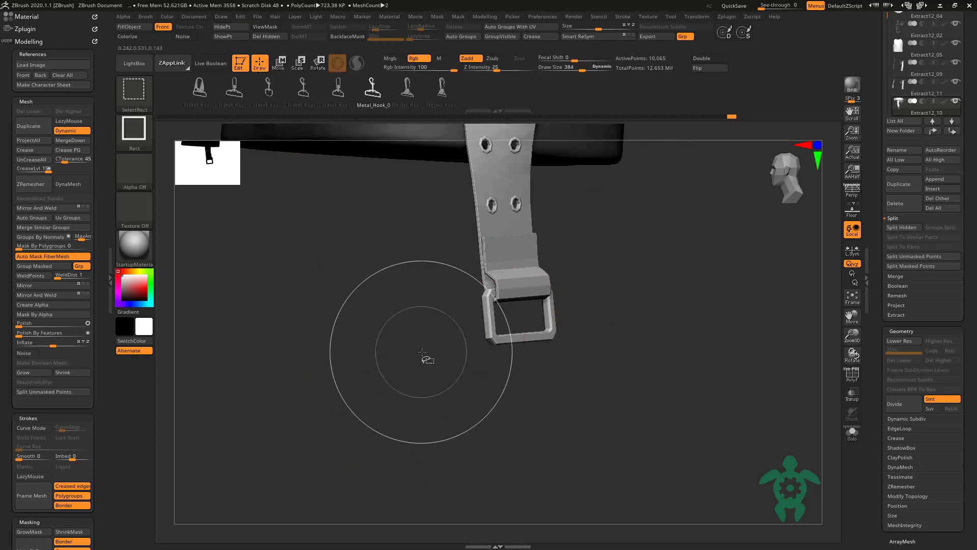
left_click_drag(323, 190, 353, 305)
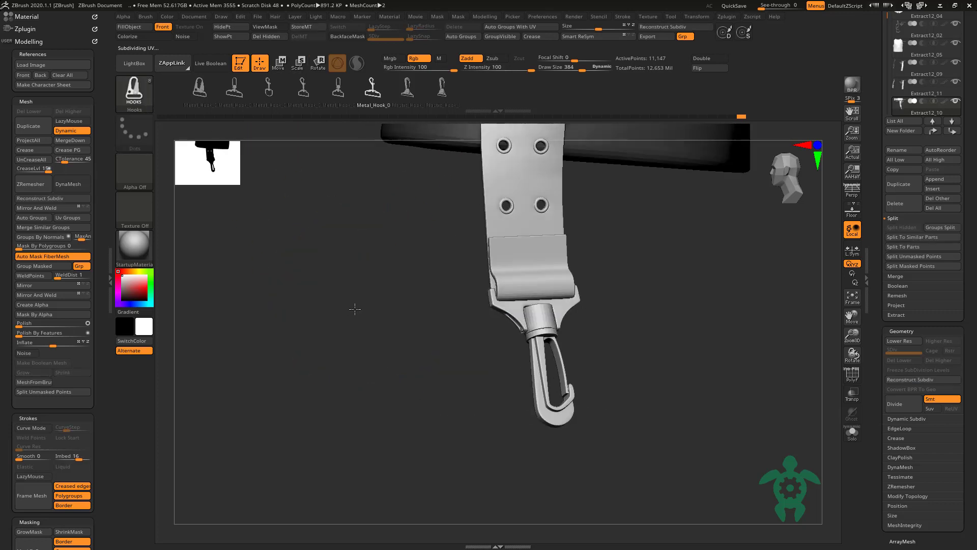
left_click(473, 285, "ctrl+shift")
left_click_drag(469, 273, 444, 351)
left_click(444, 351, "ctrl+shift")
key("w")
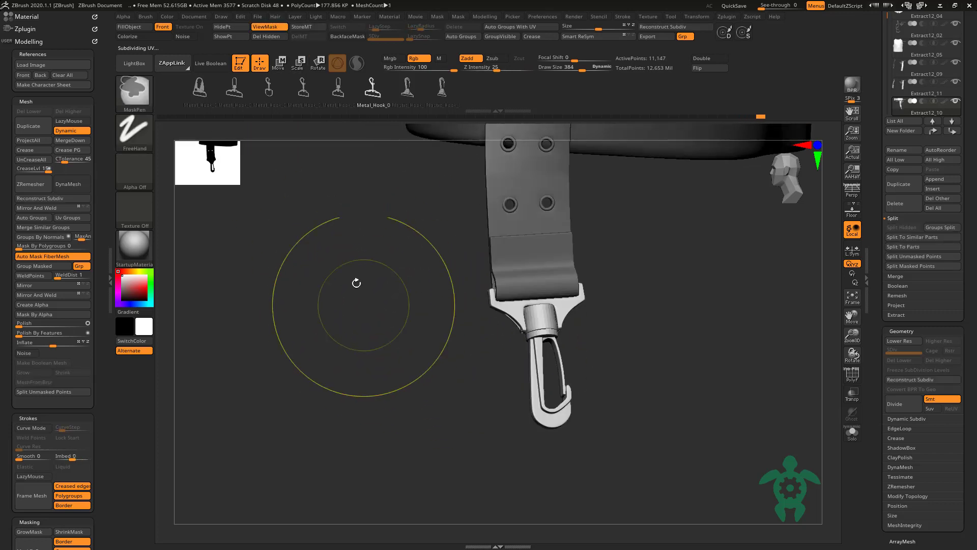
Step: Swap through hook variants to the metal hook and slide it to the strap end
left_click(348, 98)
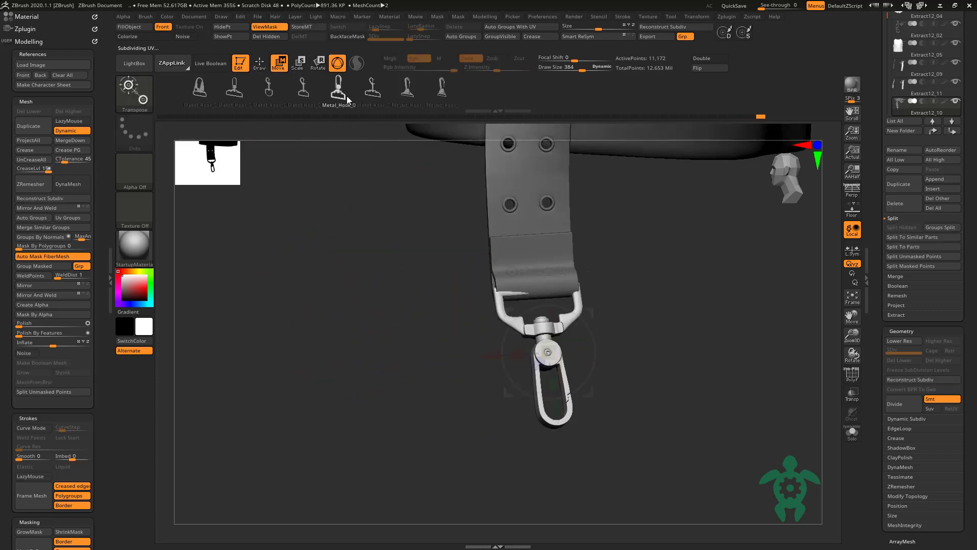
left_click(304, 97)
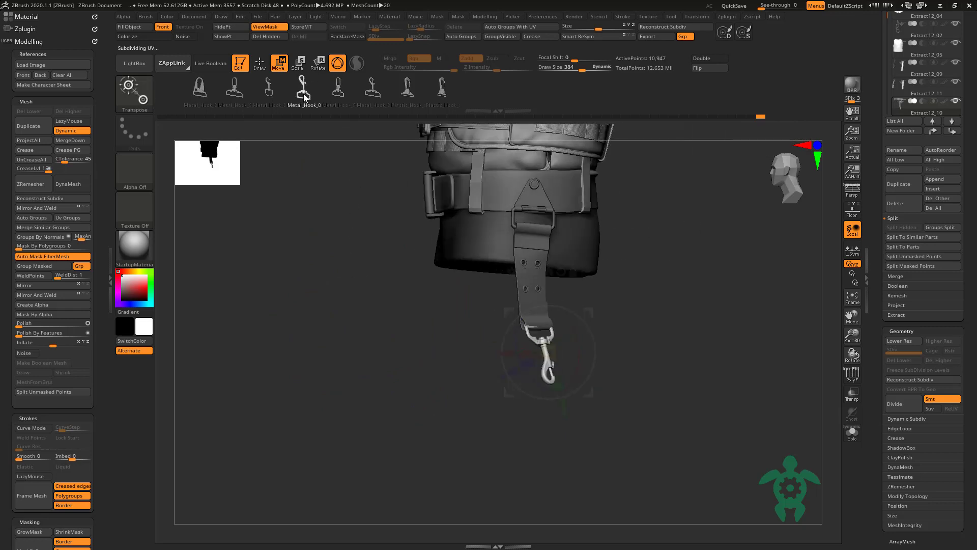
left_click(235, 94)
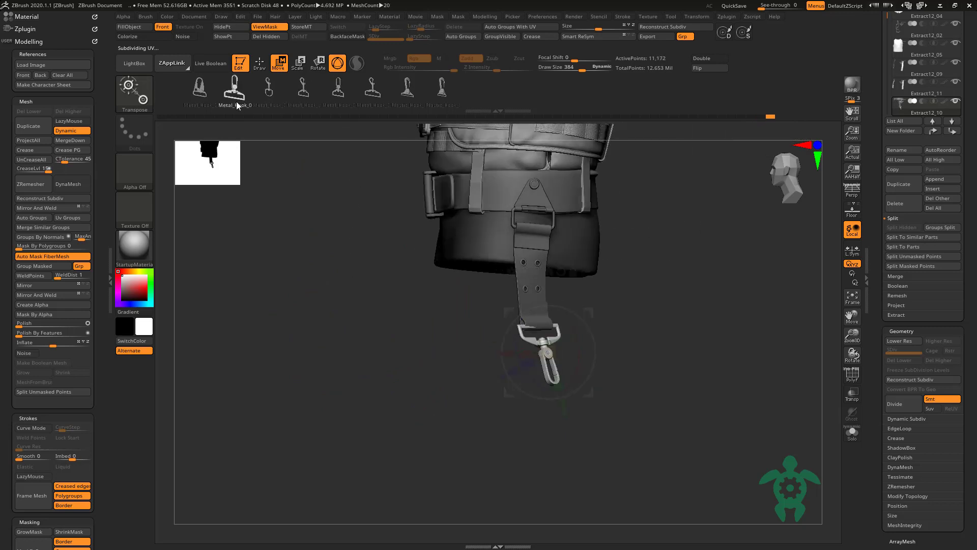
left_click(340, 98)
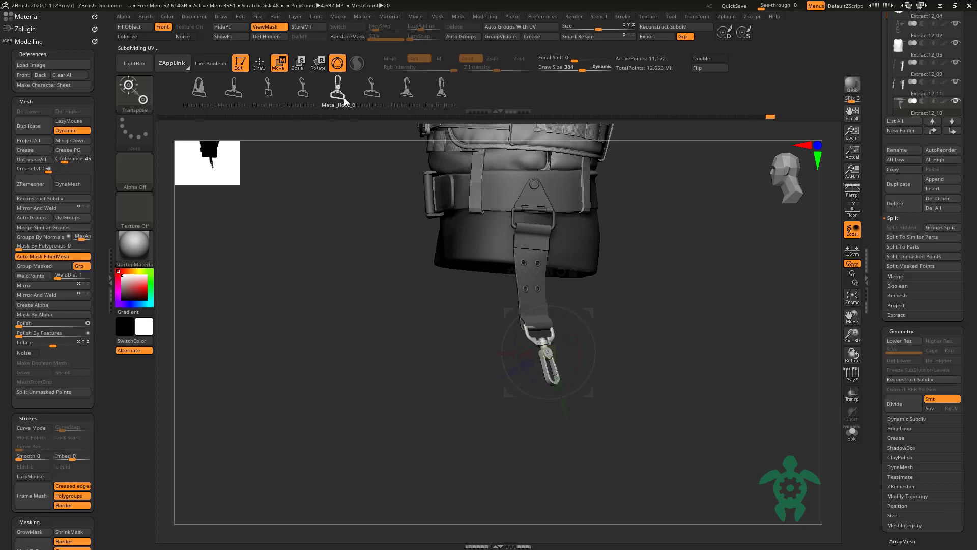
left_click(200, 95)
left_click(438, 97)
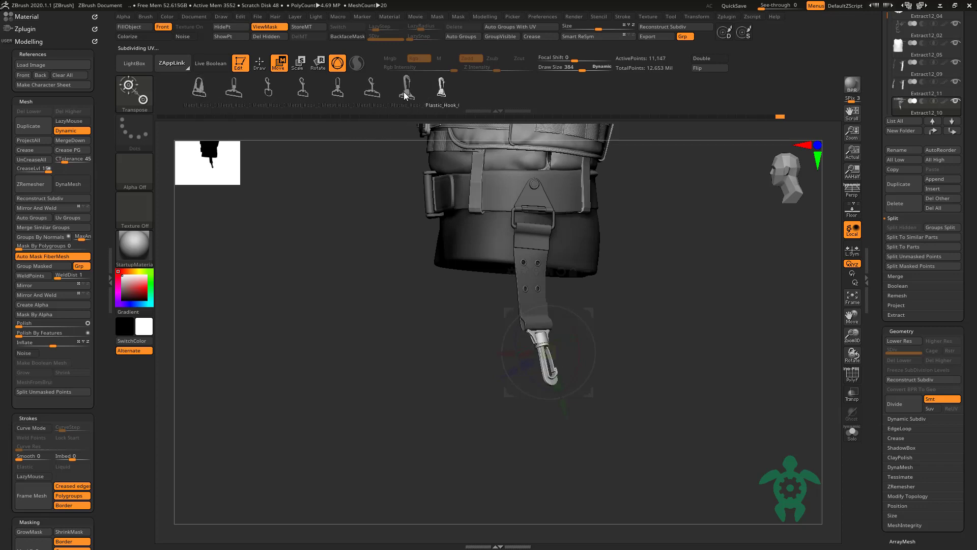
key("Right")
key("Right")
key("Right")
key("Right")
key("Right")
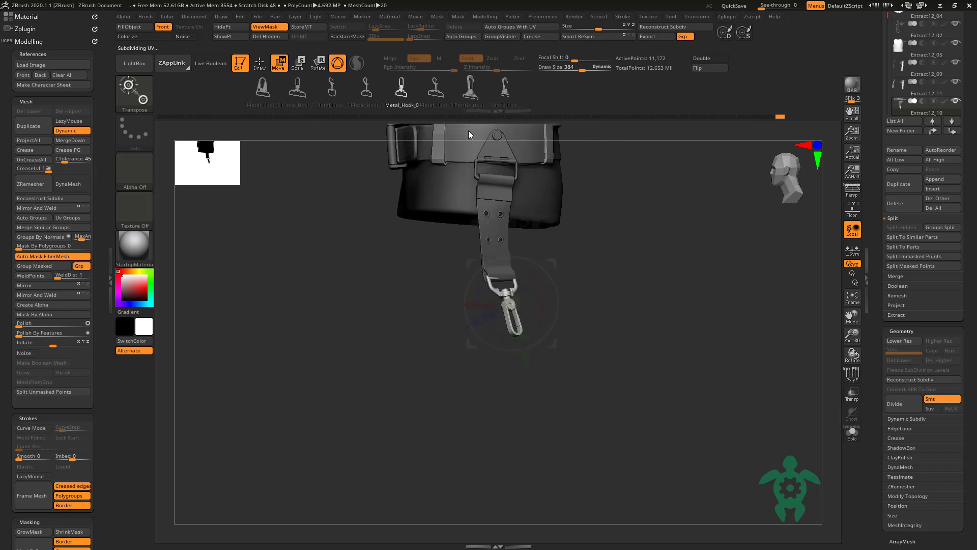
left_click_drag(487, 378, 494, 390)
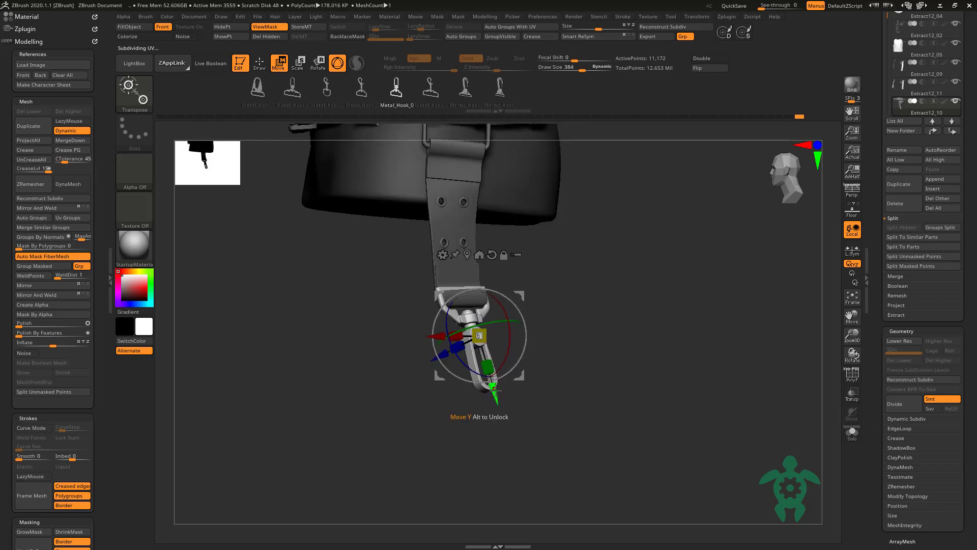
key("q")
key("f")
mouse_move(266, 180)
left_mouse_down()
mouse_move(334, 337)
mouse_move(300, 417)
mouse_move(257, 253)
mouse_move(268, 341)
mouse_move(305, 377)
mouse_move(342, 402)
mouse_move(407, 402)
mouse_move(423, 387)
mouse_move(333, 399)
mouse_move(345, 388)
mouse_move(257, 386)
left_mouse_up()
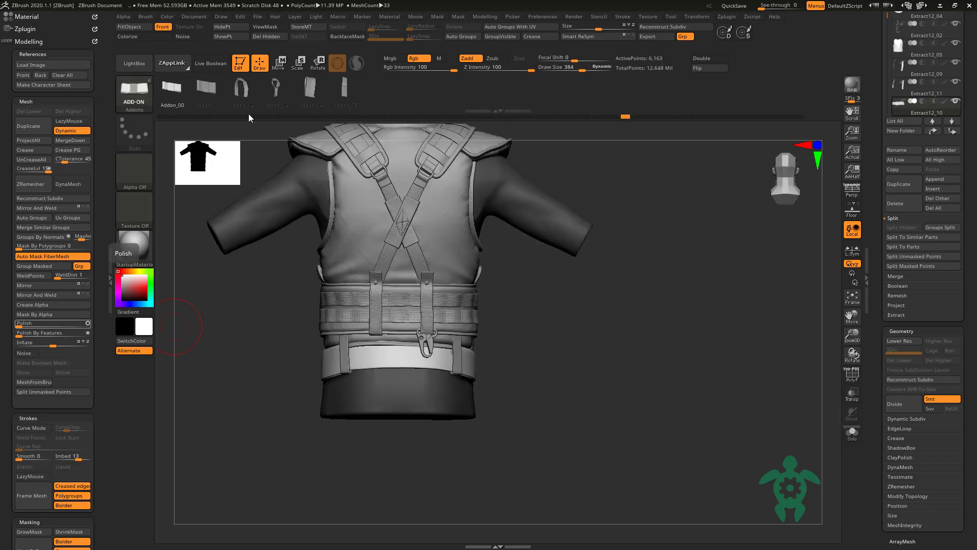
Step: Pick the Addon_04 brush, select the collar subtool, and inspect it from above
left_click(312, 89)
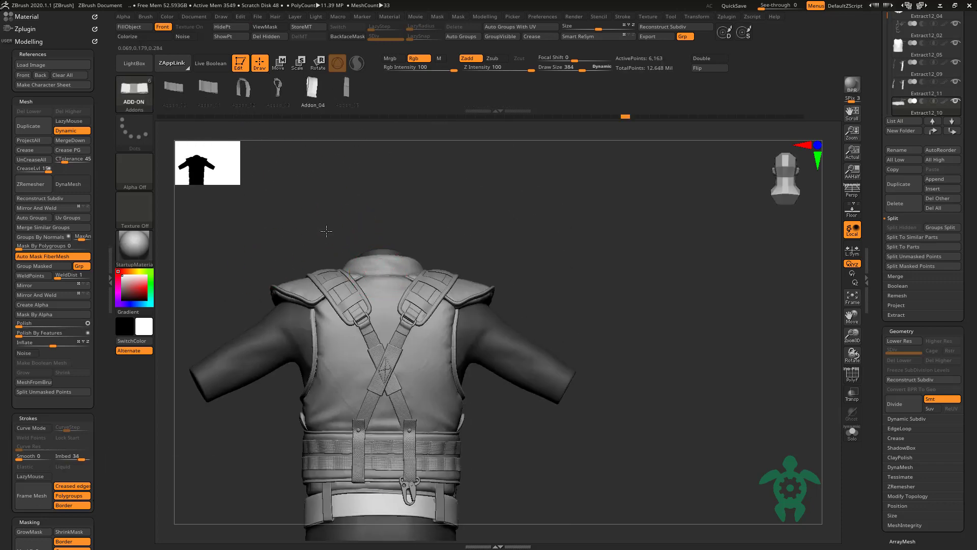
left_click(392, 328, "alt")
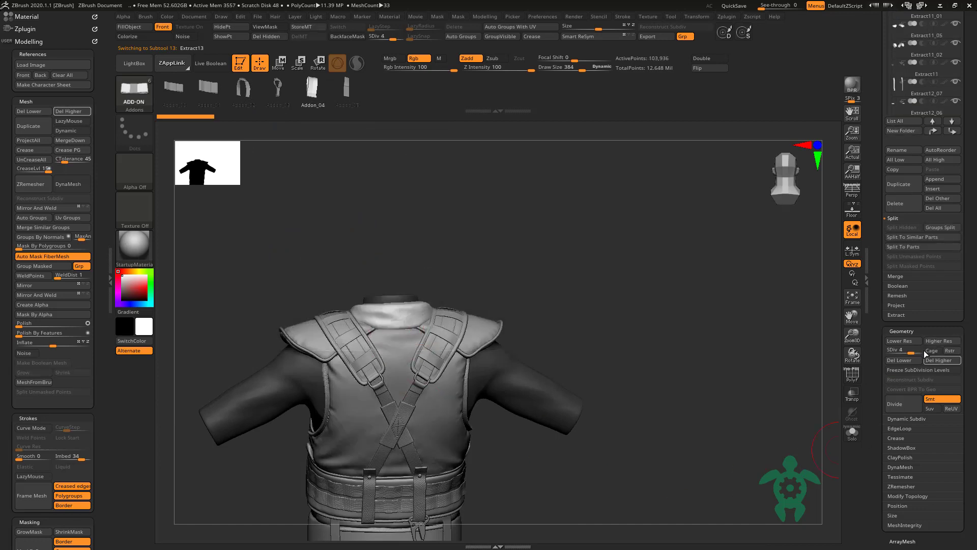
left_click(903, 351)
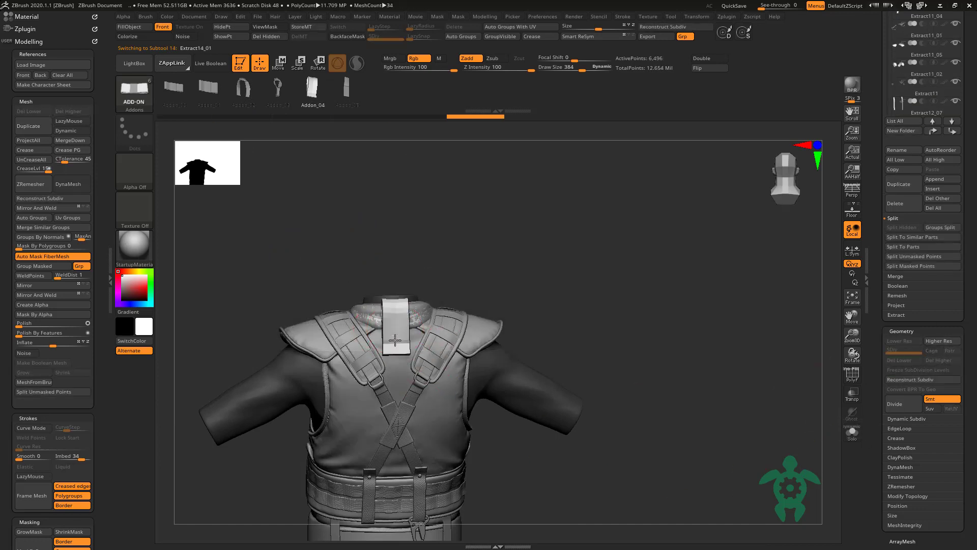
key("w")
mouse_move(306, 214)
left_mouse_down()
mouse_move(417, 303)
mouse_move(371, 379)
mouse_move(432, 345)
left_mouse_up()
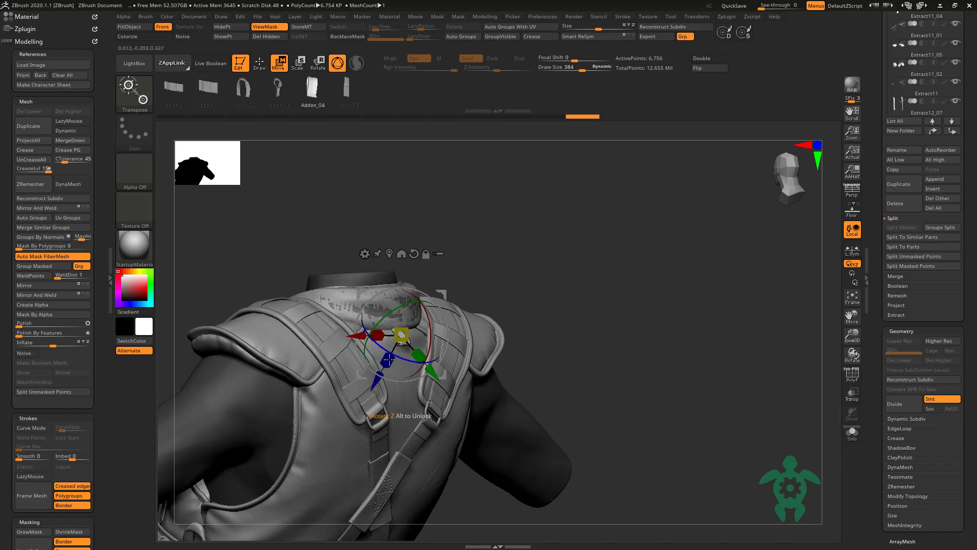
mouse_move(378, 380)
right_mouse_down()
mouse_move(425, 388)
mouse_move(376, 307)
right_mouse_up()
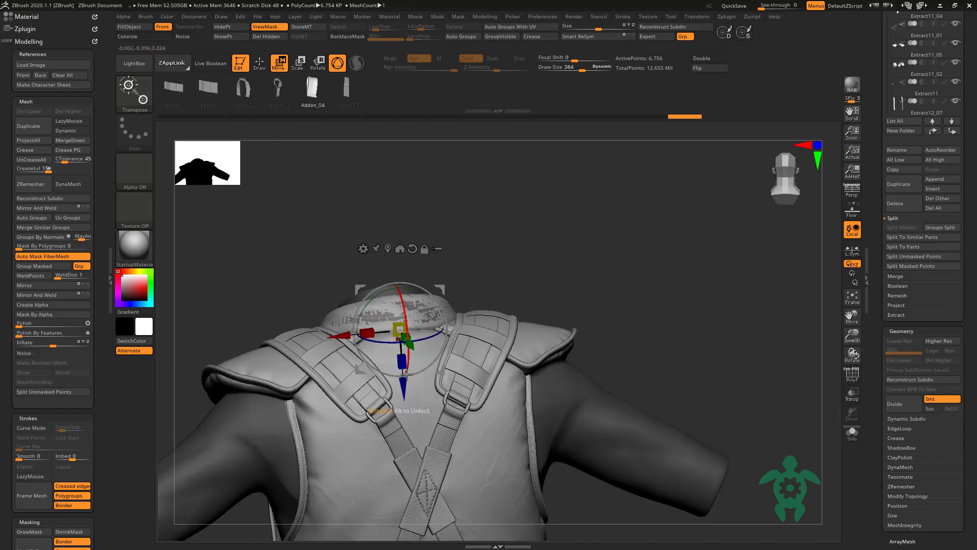
key("q")
Step: Select the shoulder loop subtool and reduce the draw size to 182
mouse_move(305, 202)
left_mouse_down()
mouse_move(312, 277)
mouse_move(338, 211)
mouse_move(327, 236)
mouse_move(367, 285)
left_mouse_up()
key("w")
right_click_drag(402, 295, 431, 308, "ctrl")
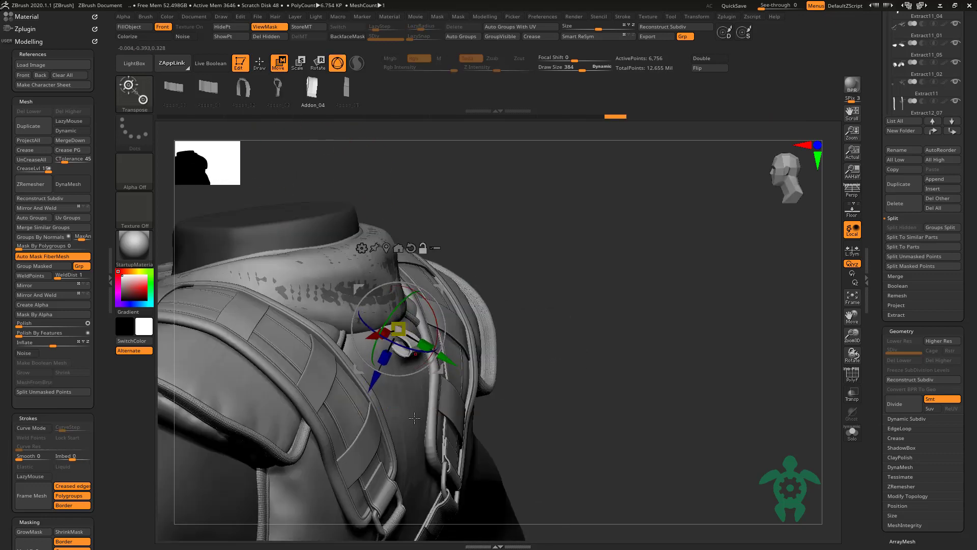
left_click(370, 326, "alt")
left_click_drag(407, 322, 387, 331)
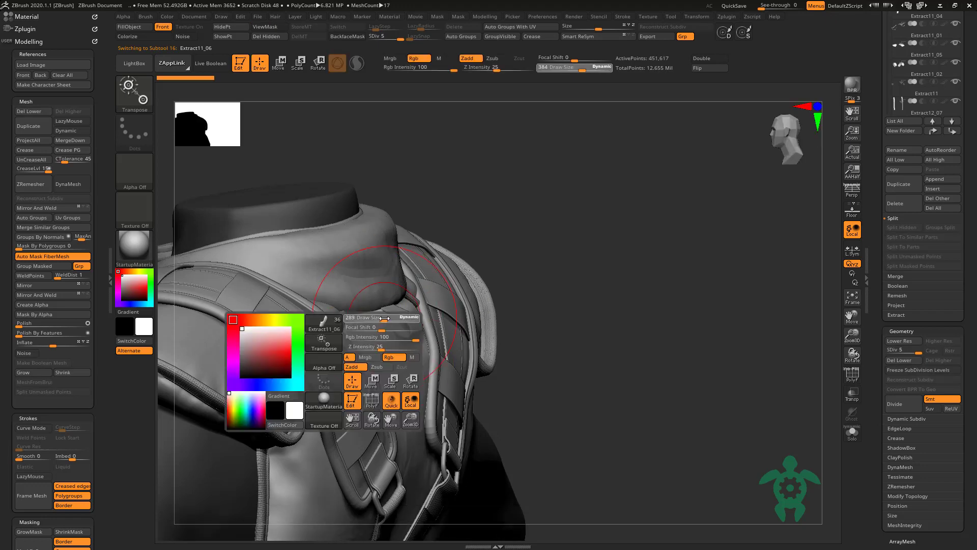
key("q")
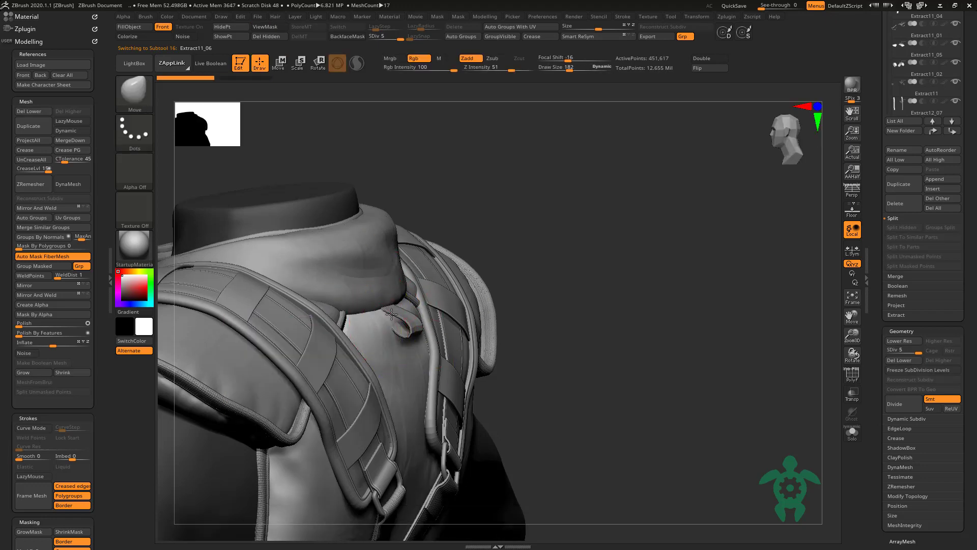
mouse_move(387, 311)
right_mouse_down("ctrl")
mouse_move(426, 225)
mouse_move(295, 258)
mouse_move(298, 286)
right_mouse_up("ctrl")
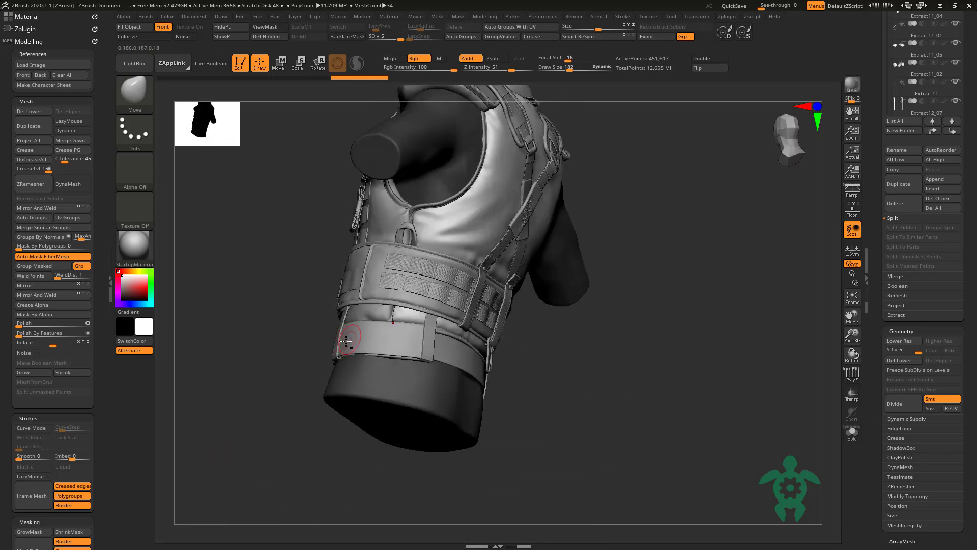
Step: With the lower belt subtool selected, insert a CrossAndStart buckle on the back of the belt
left_click(295, 387, "alt")
key("b")
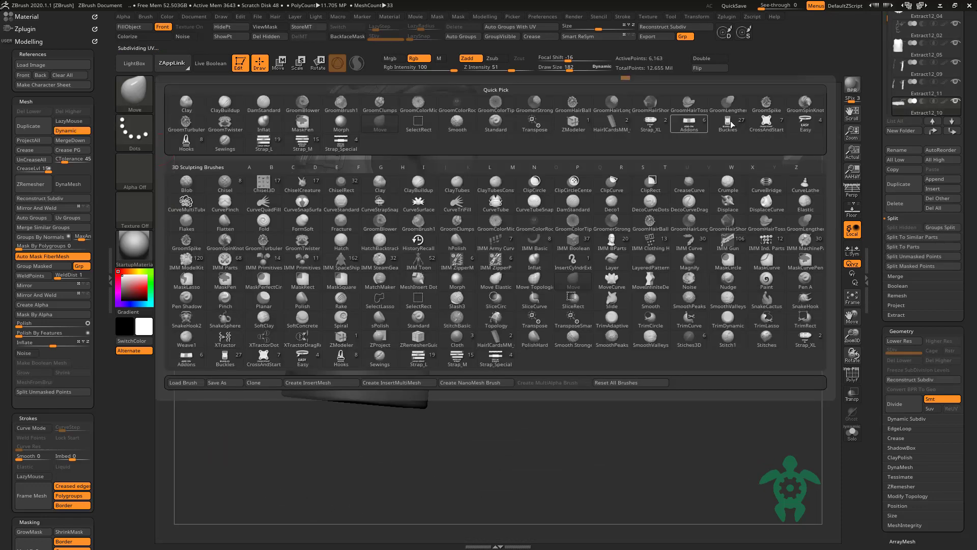
left_click(766, 125)
mouse_move(322, 372)
right_mouse_down()
mouse_move(271, 406)
mouse_move(324, 384)
right_mouse_up()
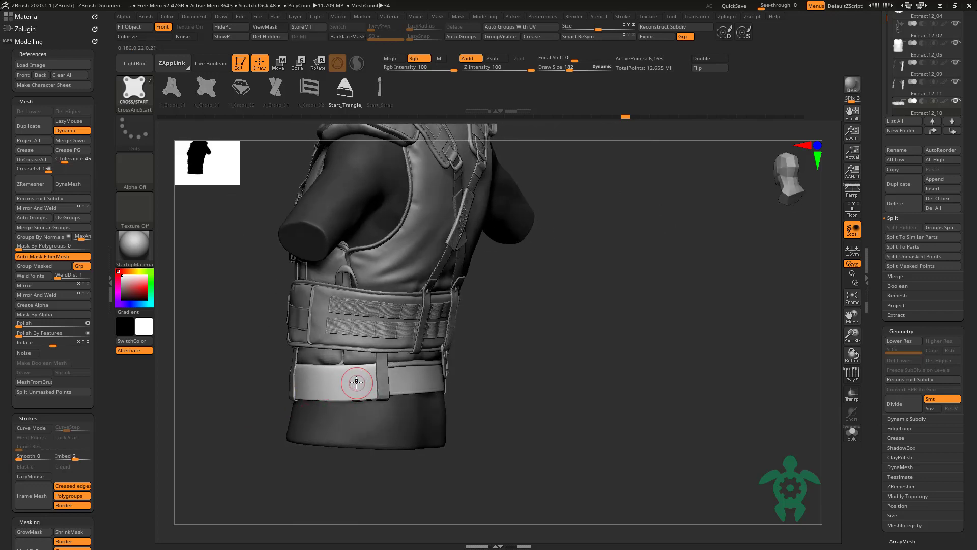
left_click(378, 382)
key("Return")
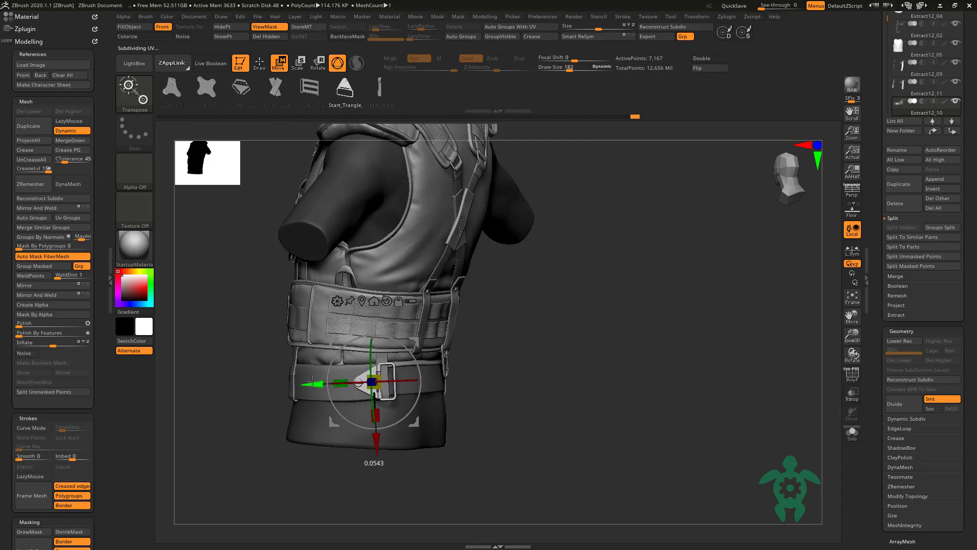
mouse_move(312, 381)
right_mouse_down()
mouse_move(212, 407)
mouse_move(239, 368)
mouse_move(234, 310)
mouse_move(225, 428)
mouse_move(309, 299)
right_mouse_up()
key("q")
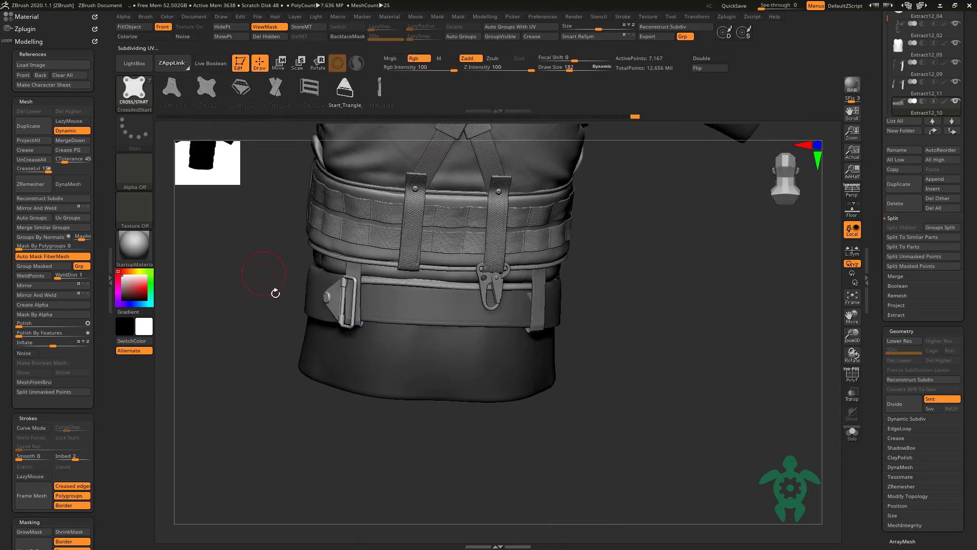
Step: Position the belt buckle with the Transpose gizmo, checking it from several angles
mouse_move(258, 316)
right_mouse_down()
mouse_move(290, 388)
mouse_move(538, 456)
mouse_move(414, 455)
mouse_move(423, 456)
right_mouse_up()
key("w")
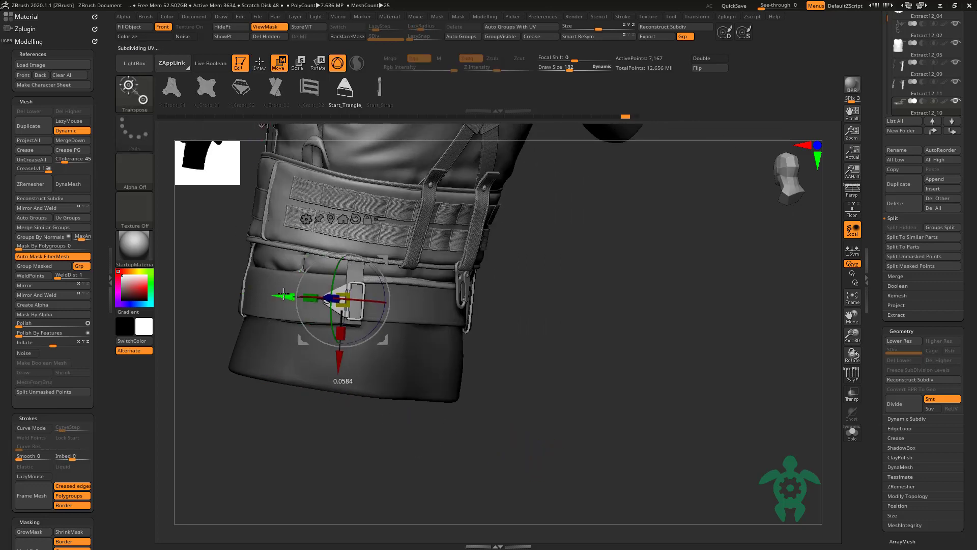
mouse_move(311, 380)
right_mouse_down()
mouse_move(576, 356)
mouse_move(558, 316)
right_mouse_up()
key("q")
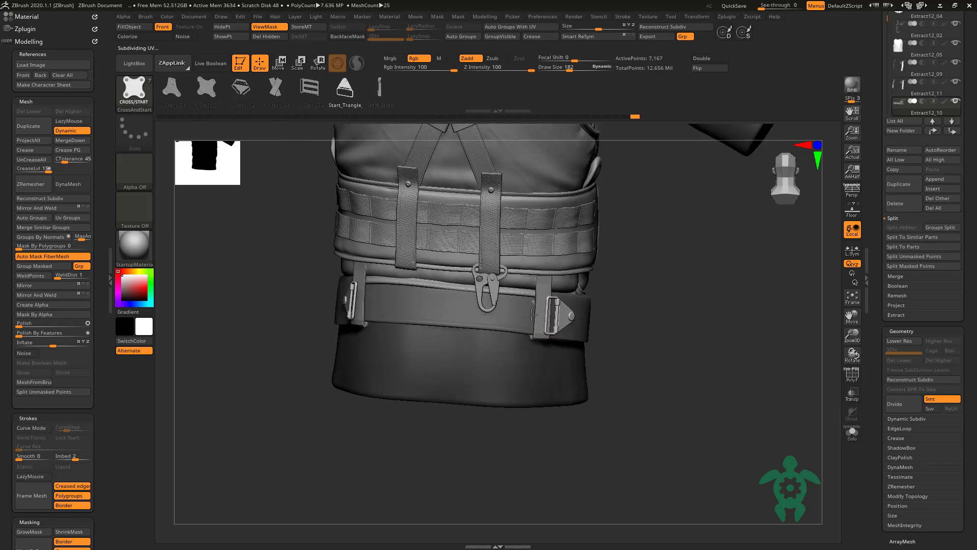
key("w")
right_click_drag(531, 315, 600, 310)
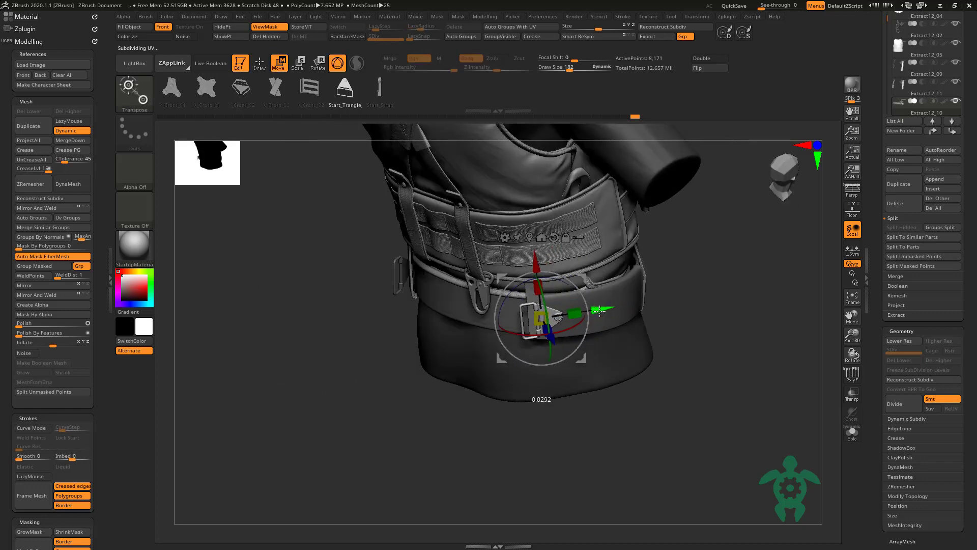
mouse_move(458, 443)
right_mouse_down()
mouse_move(403, 426)
mouse_move(501, 384)
right_mouse_up()
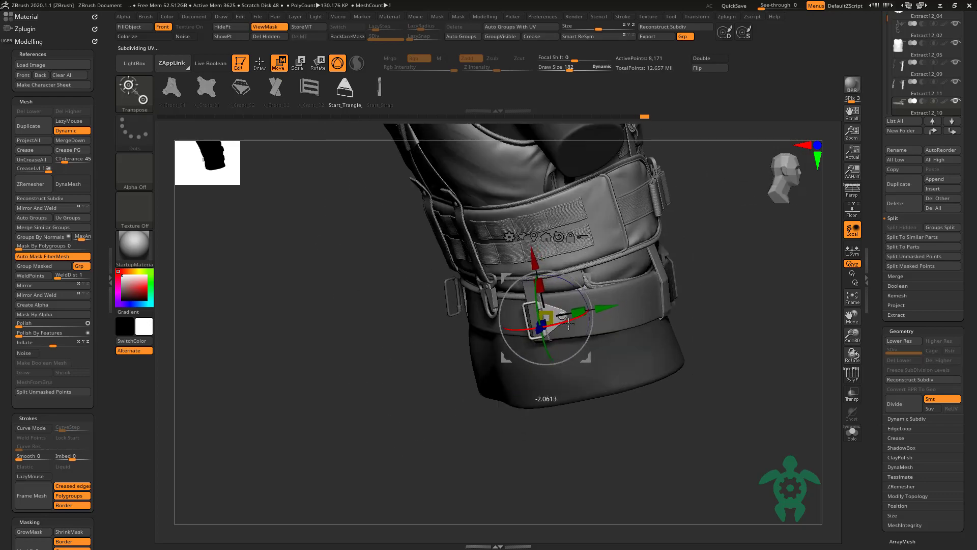
mouse_move(539, 329)
right_mouse_down()
mouse_move(414, 447)
mouse_move(447, 447)
mouse_move(524, 400)
mouse_move(503, 430)
mouse_move(438, 448)
mouse_move(400, 473)
mouse_move(344, 429)
mouse_move(421, 447)
mouse_move(357, 430)
mouse_move(386, 444)
mouse_move(387, 464)
right_mouse_up()
Step: Refocus on the belt piece and review the belt from front around to the back
key("super")
key("super")
key("alt+Down")
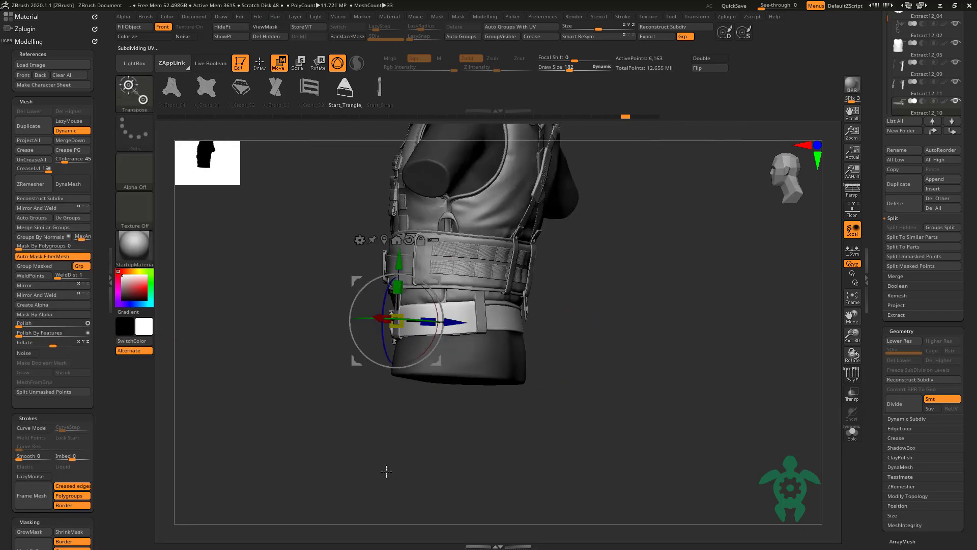
key("f")
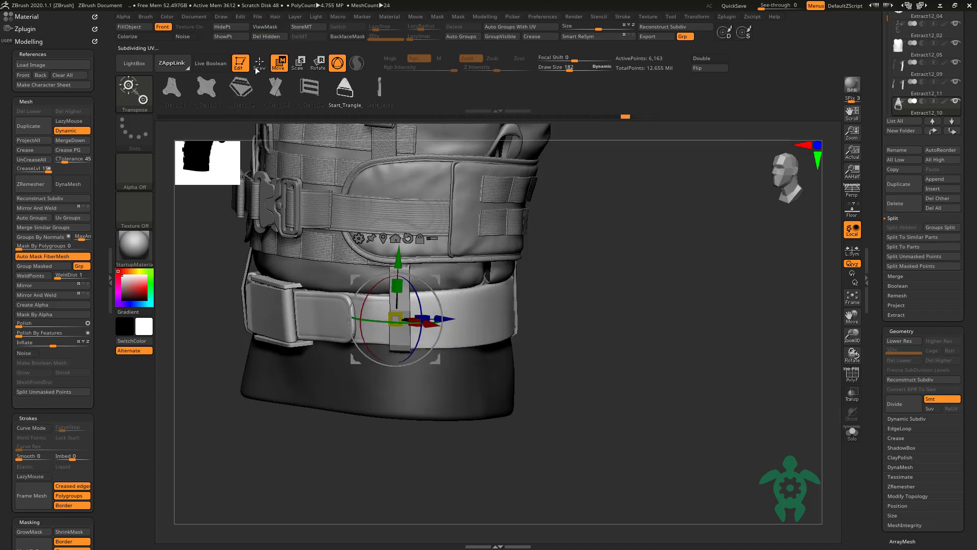
left_click(207, 88)
mouse_move(550, 416)
right_mouse_down()
mouse_move(585, 362)
mouse_move(563, 355)
mouse_move(584, 362)
mouse_move(551, 374)
right_mouse_up()
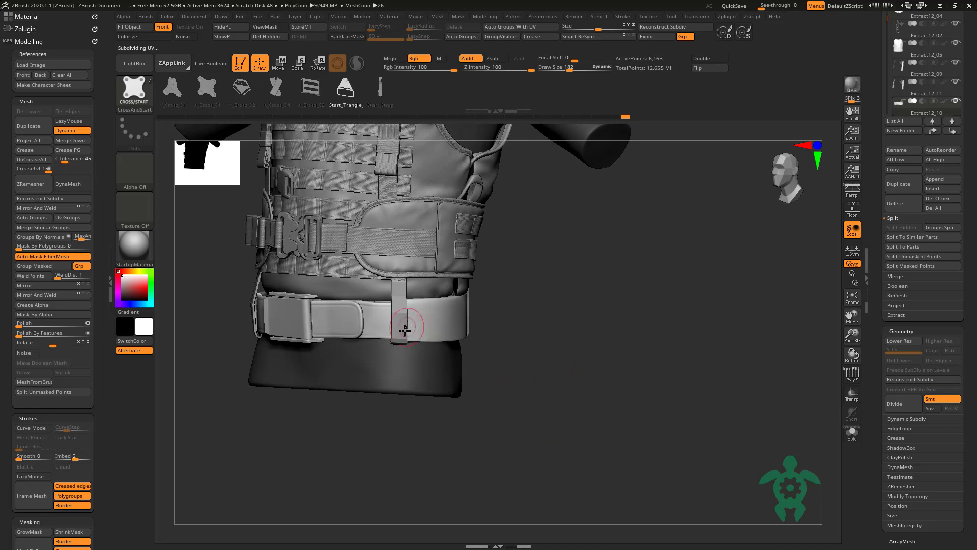
right_click_drag(460, 338, 406, 318)
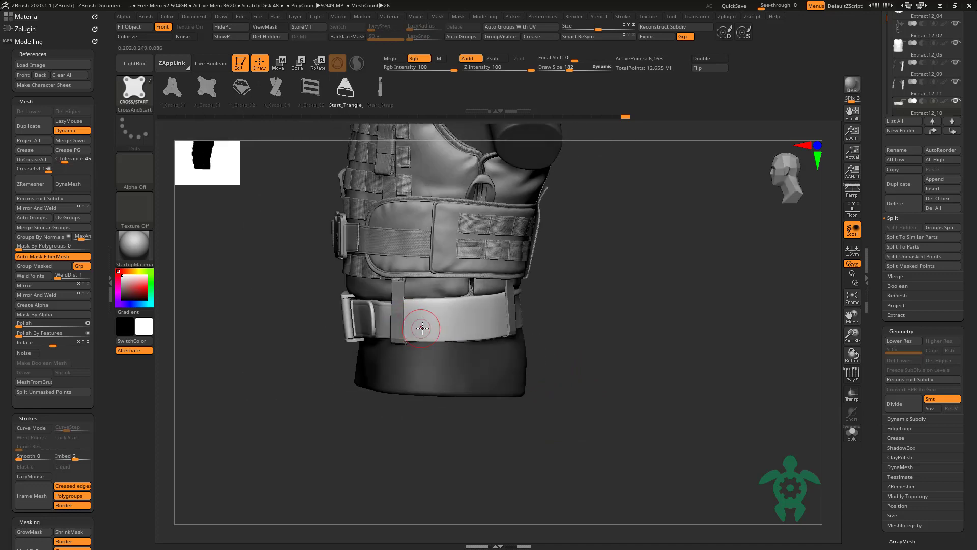
mouse_move(448, 226)
right_mouse_down()
mouse_move(365, 318)
mouse_move(464, 183)
mouse_move(301, 395)
mouse_move(379, 349)
right_mouse_up()
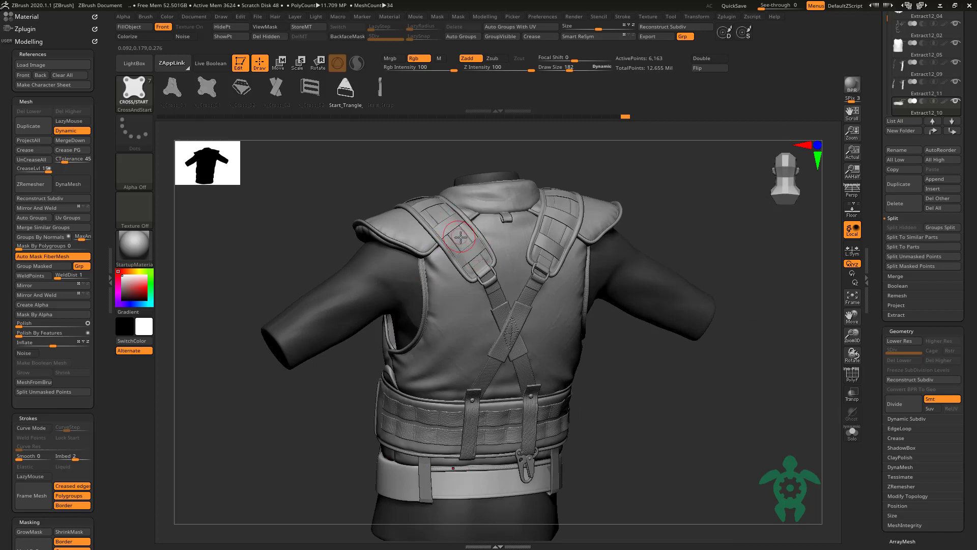
Step: Lower the buckle on the shoulder strap with the Transpose gizmo
mouse_move(305, 218)
right_mouse_down()
mouse_move(375, 244)
mouse_move(331, 266)
mouse_move(331, 189)
mouse_move(441, 237)
mouse_move(451, 193)
right_mouse_up()
key("w")
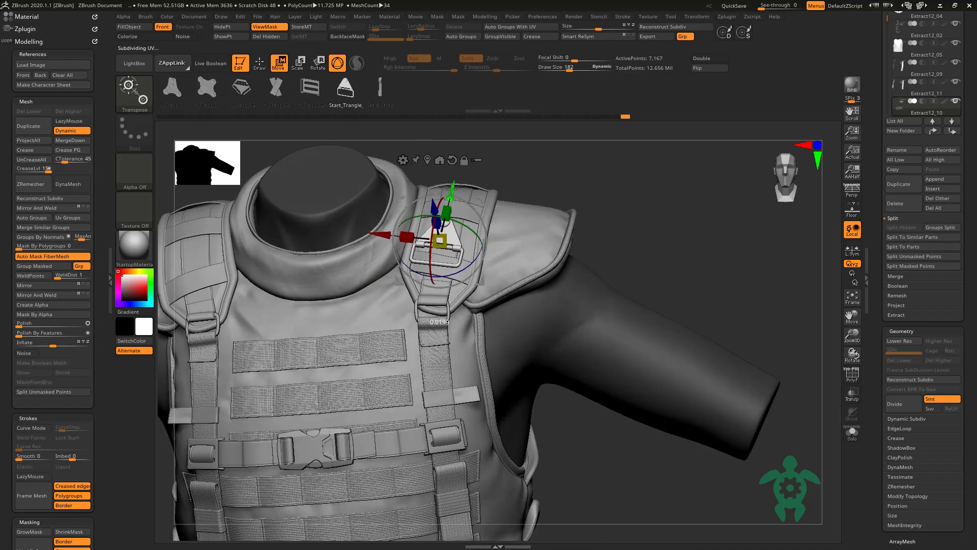
key("q")
right_click_drag(275, 148, 254, 180)
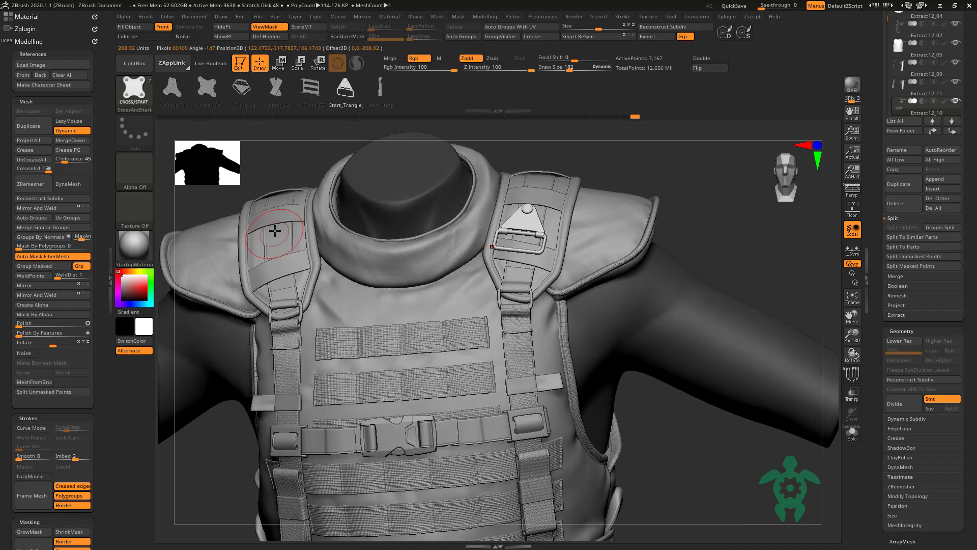
key("w")
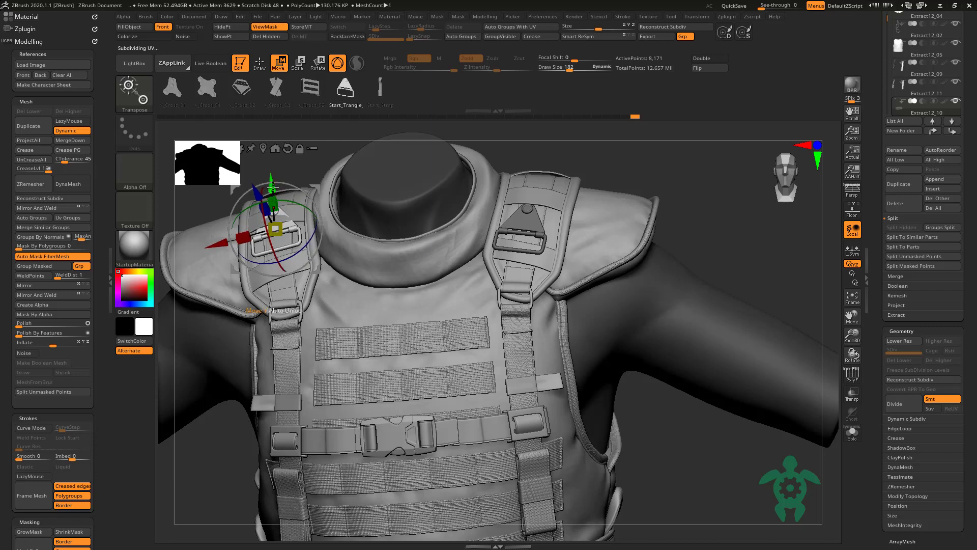
left_click_drag(274, 184, 275, 204)
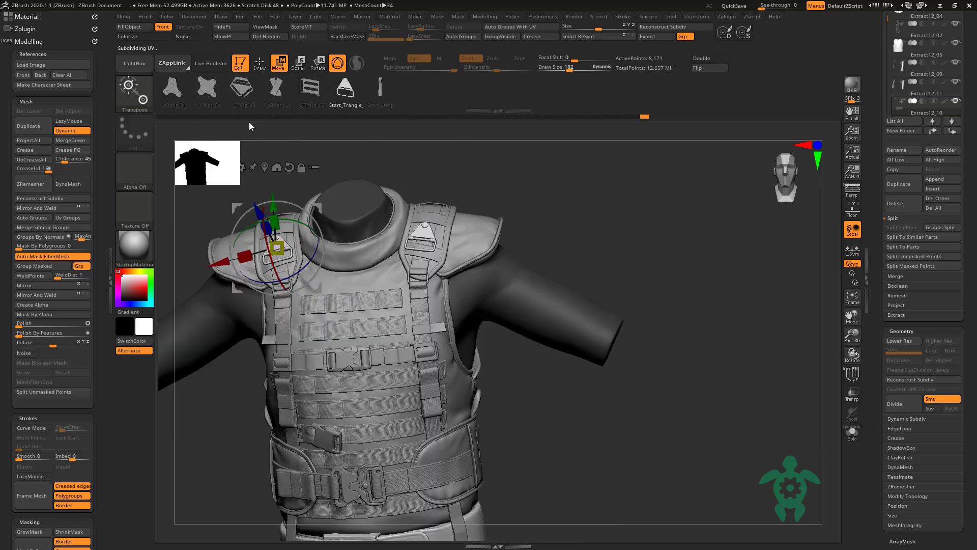
right_click_drag(275, 205, 259, 65, "alt")
left_click(259, 64)
Step: Select the belt buckle and slide it into place on the front belt
mouse_move(245, 183)
right_mouse_down()
mouse_move(264, 176)
mouse_move(270, 200)
mouse_move(290, 168)
mouse_move(305, 173)
mouse_move(209, 190)
mouse_move(300, 102)
right_mouse_up()
mouse_move(219, 213)
right_mouse_down()
mouse_move(183, 253)
mouse_move(288, 332)
mouse_move(277, 341)
mouse_move(451, 333)
mouse_move(596, 347)
mouse_move(473, 271)
right_mouse_up()
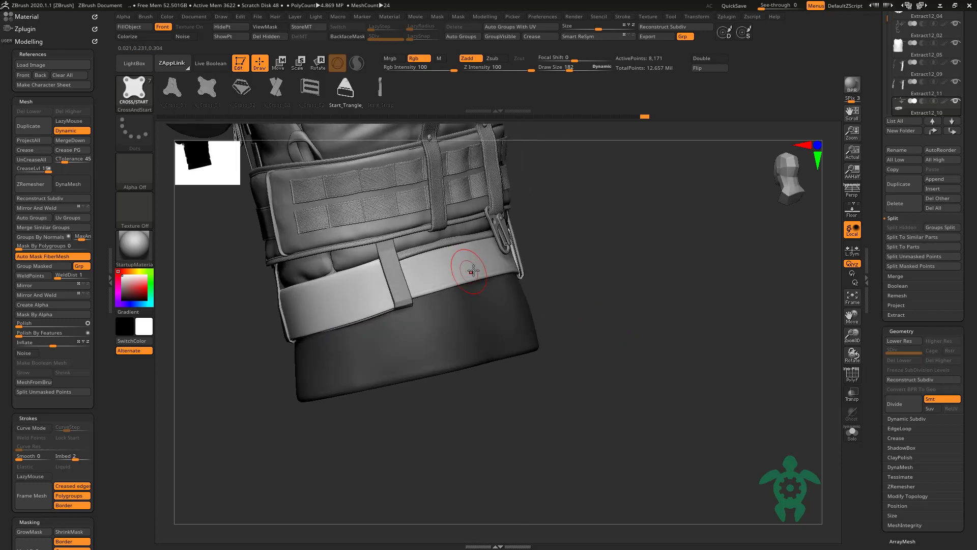
left_click(409, 306, "alt")
key("w")
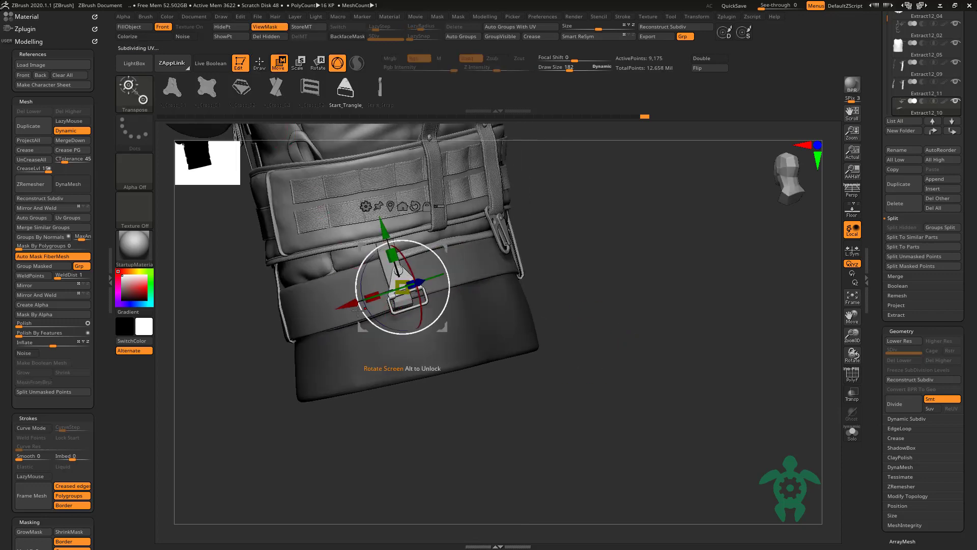
mouse_move(248, 345)
right_mouse_down()
mouse_move(523, 342)
mouse_move(527, 351)
mouse_move(417, 405)
mouse_move(375, 246)
right_mouse_up()
left_click(267, 72)
right_click_drag(306, 213, 225, 251)
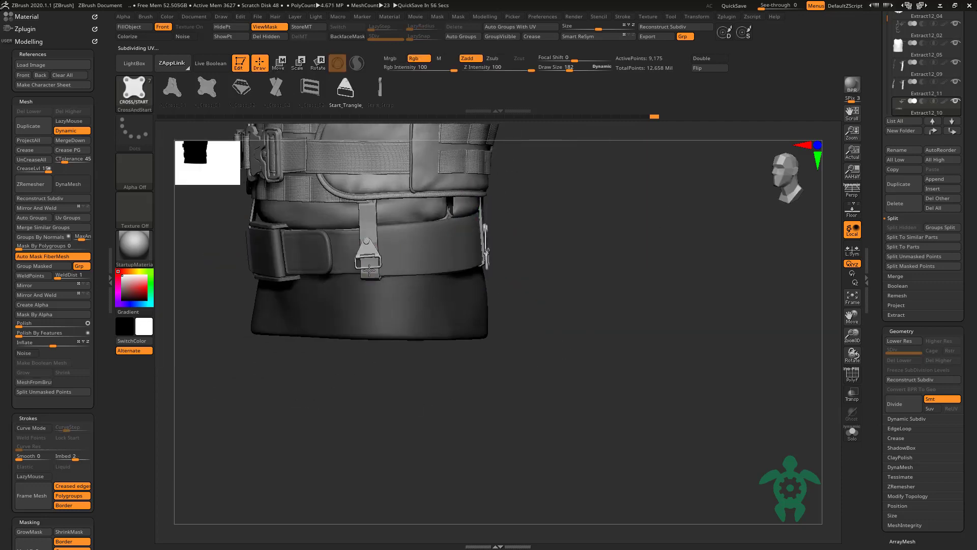
right_click_drag(340, 413, 480, 270)
Step: Turn the vest to a three-quarter side view and load the CROSS/START brush from LightBox
key("w")
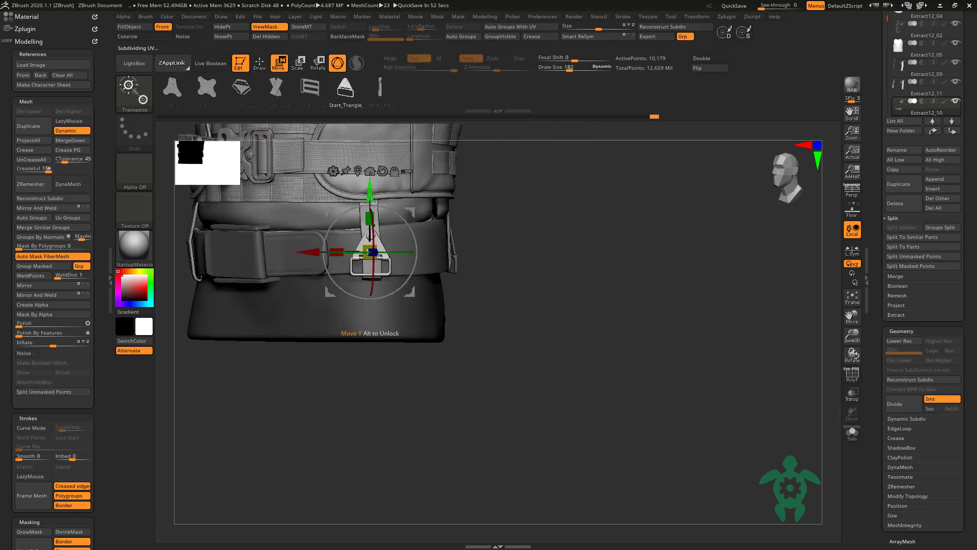
key("q")
left_click(135, 94)
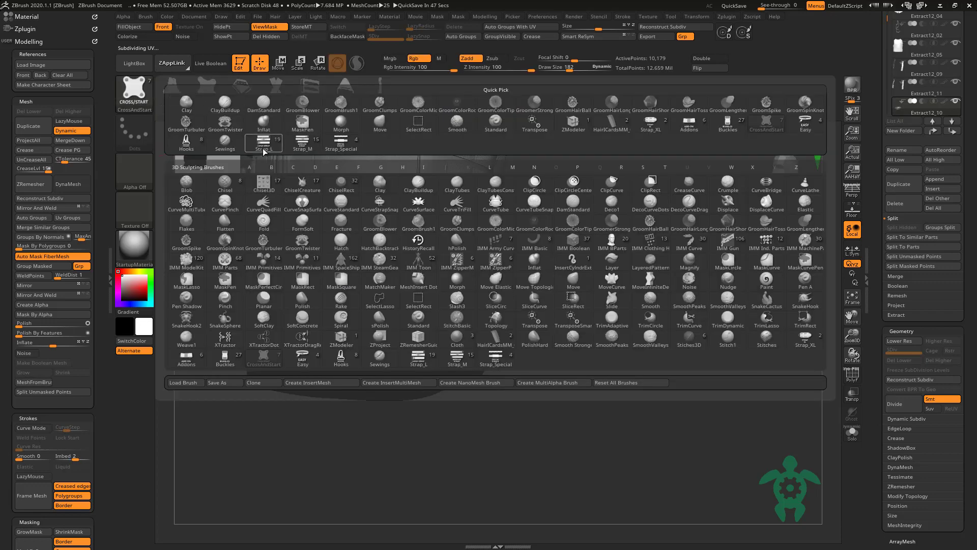
left_click(243, 88)
mouse_move(186, 409)
left_mouse_down()
mouse_move(674, 399)
mouse_move(608, 414)
mouse_move(643, 351)
mouse_move(458, 387)
mouse_move(349, 421)
mouse_move(399, 399)
left_mouse_up()
left_click(148, 64)
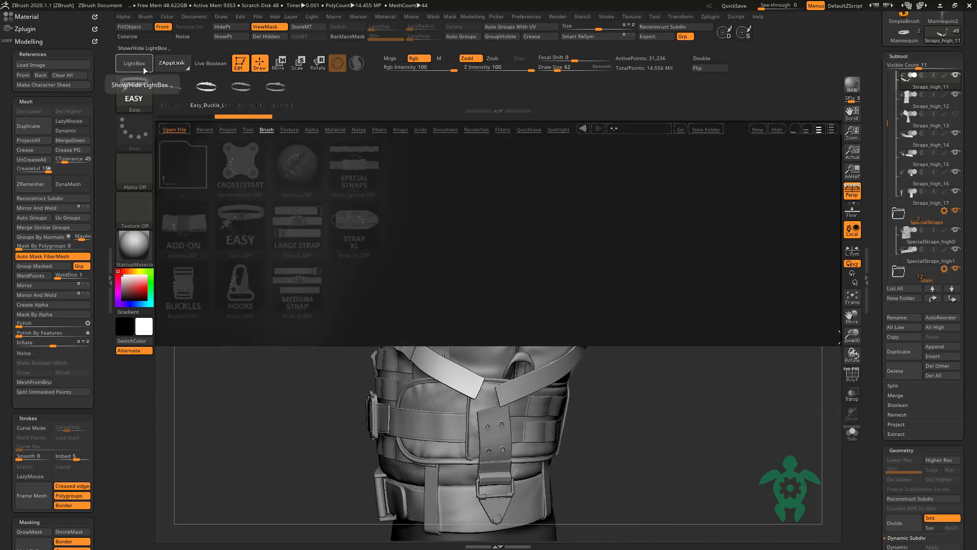
double_click(250, 176)
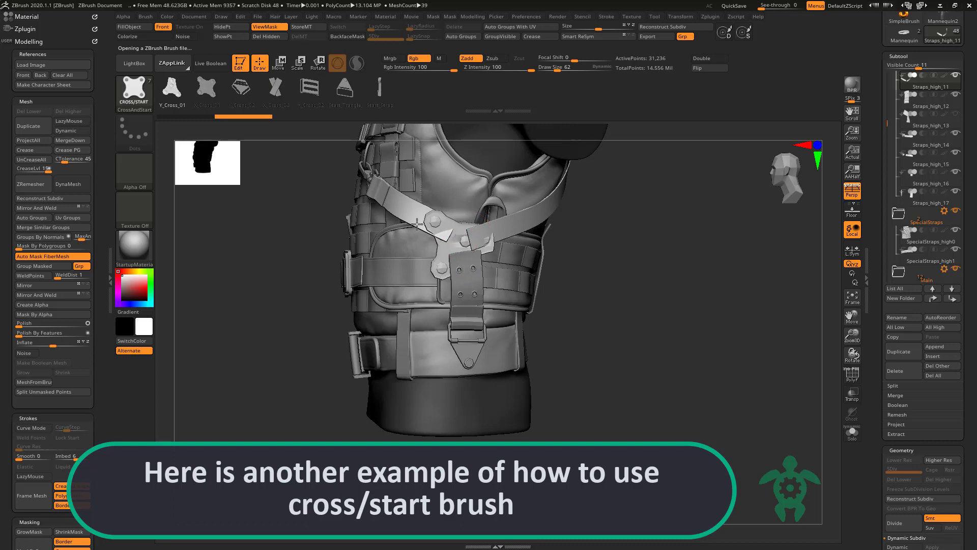
Step: Place a cross connector on the strap and move it onto the diagonal strap junction
left_click_drag(459, 196, 460, 218)
key("w")
right_click_drag(295, 276, 503, 247, "ctrl")
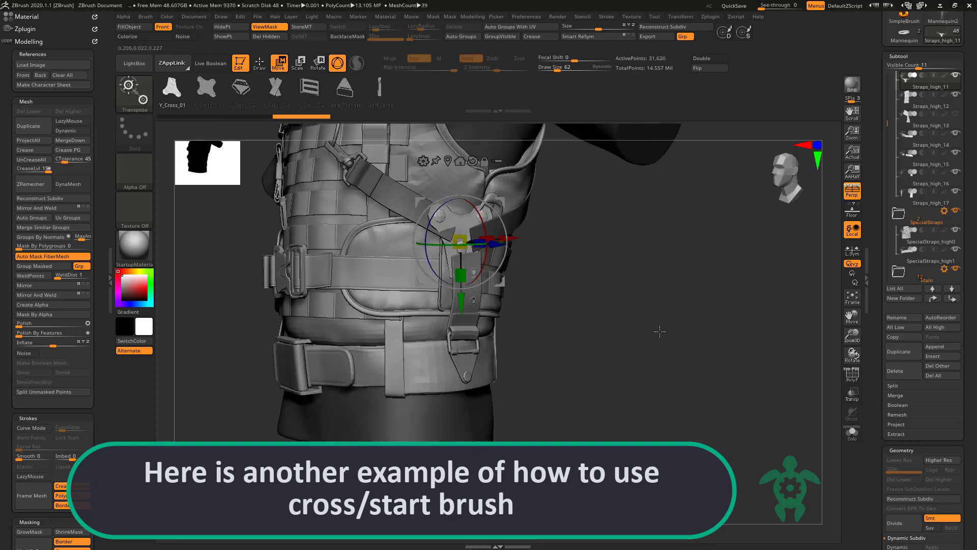
left_click_drag(607, 335, 526, 245, "shift")
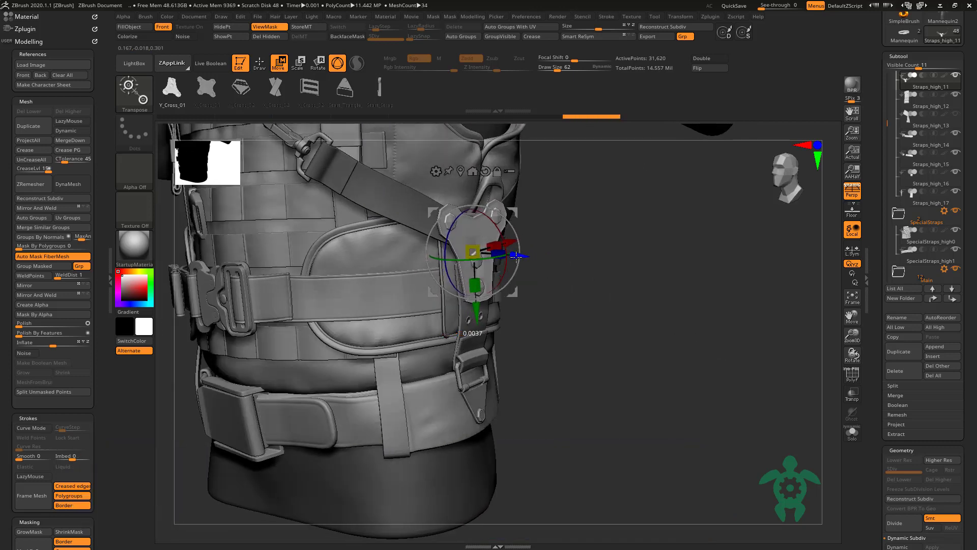
left_click_drag(632, 326, 498, 217, "shift")
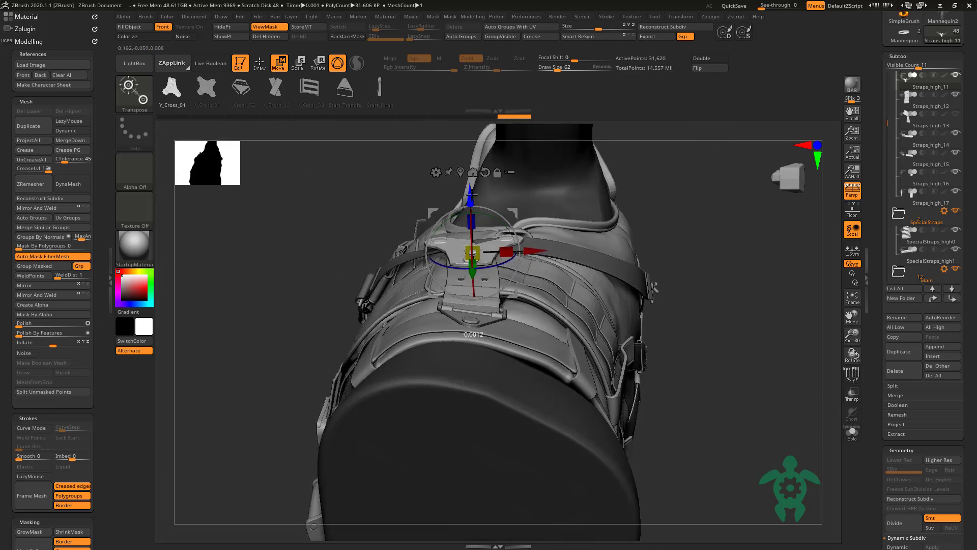
mouse_move(471, 193)
left_mouse_down("shift")
mouse_move(423, 182)
mouse_move(471, 214)
left_mouse_up("shift")
Step: Clear the strap mask, then mask the connector bracket with a size 129 brush
key("q")
key("space")
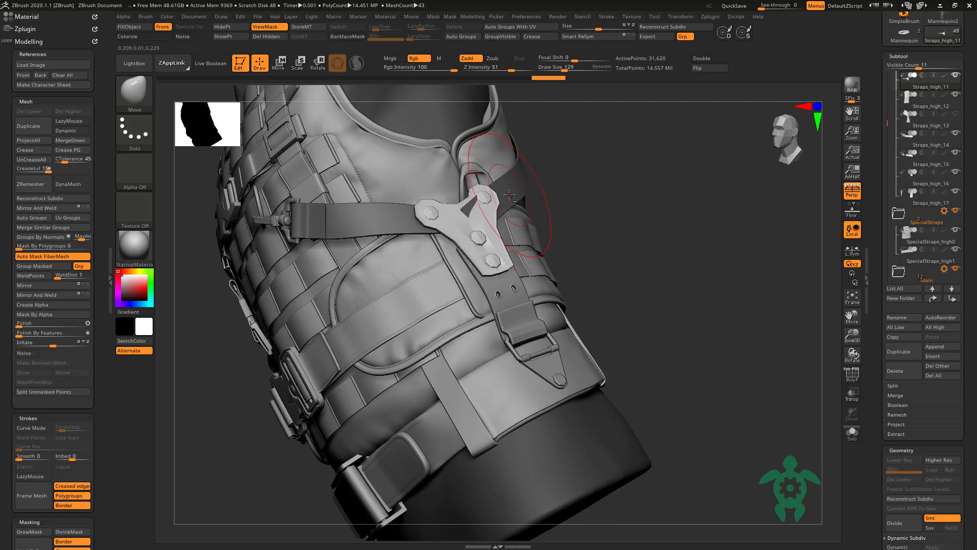
left_click_drag(625, 203, 586, 201, "ctrl")
key("b")
key("m")
key("v")
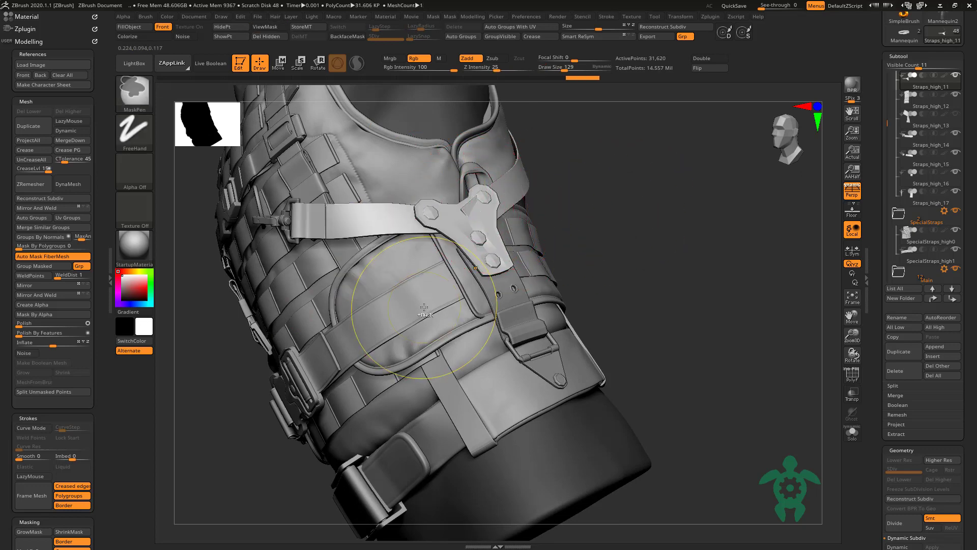
left_click_drag(483, 213, 509, 234, "ctrl")
left_click_drag(599, 255, 467, 198)
Step: Check the bracket from several angles and turn on dynamic subdivision for the connector
mouse_move(387, 239)
left_mouse_down()
mouse_move(277, 298)
mouse_move(431, 289)
left_mouse_up()
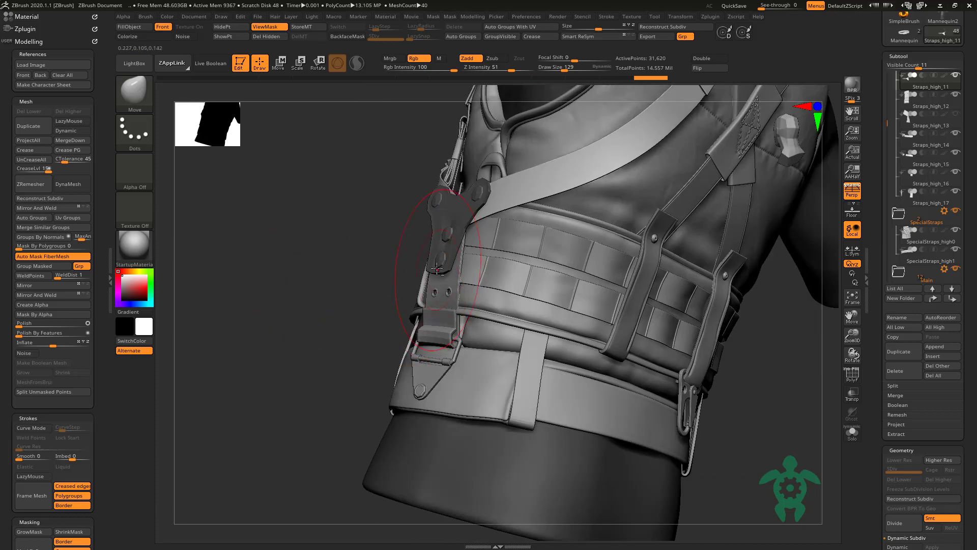
left_click_drag(330, 254, 422, 257)
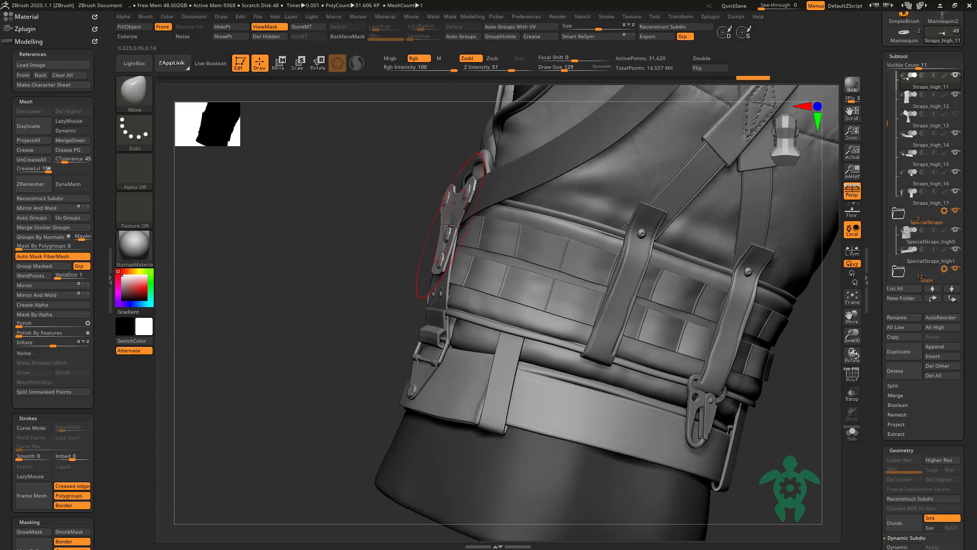
key("f")
mouse_move(266, 246)
left_mouse_down()
mouse_move(258, 250)
mouse_move(233, 207)
mouse_move(377, 210)
left_mouse_up()
key("d")
key("Return")
Step: Draw a Medium Strap buckle strap at brush size 48 along the diagonal strap
left_click(134, 66)
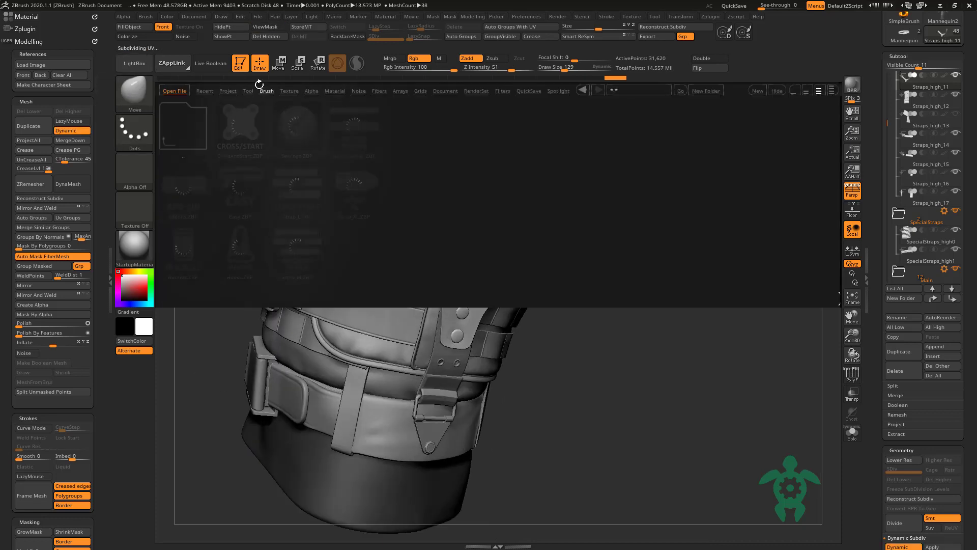
double_click(297, 254)
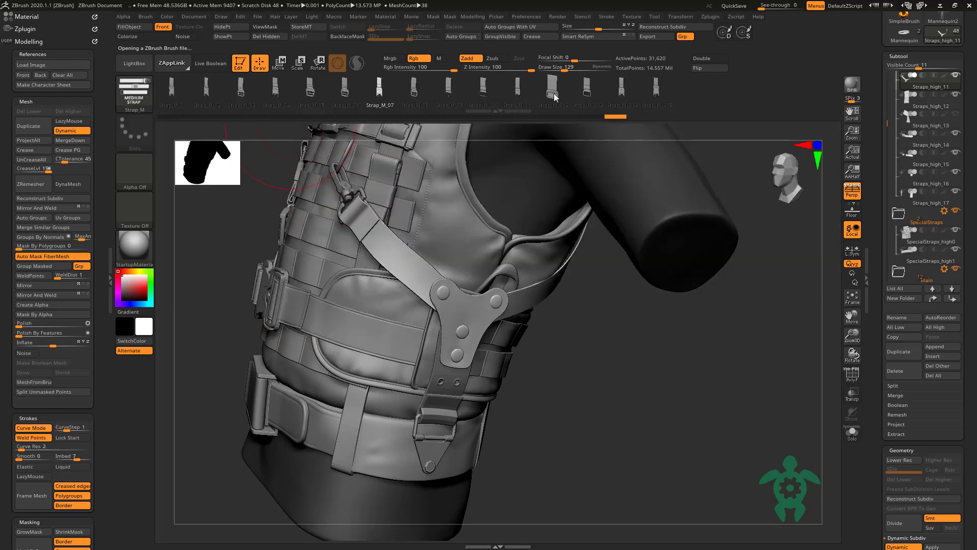
key("space")
left_click_drag(394, 237, 376, 237)
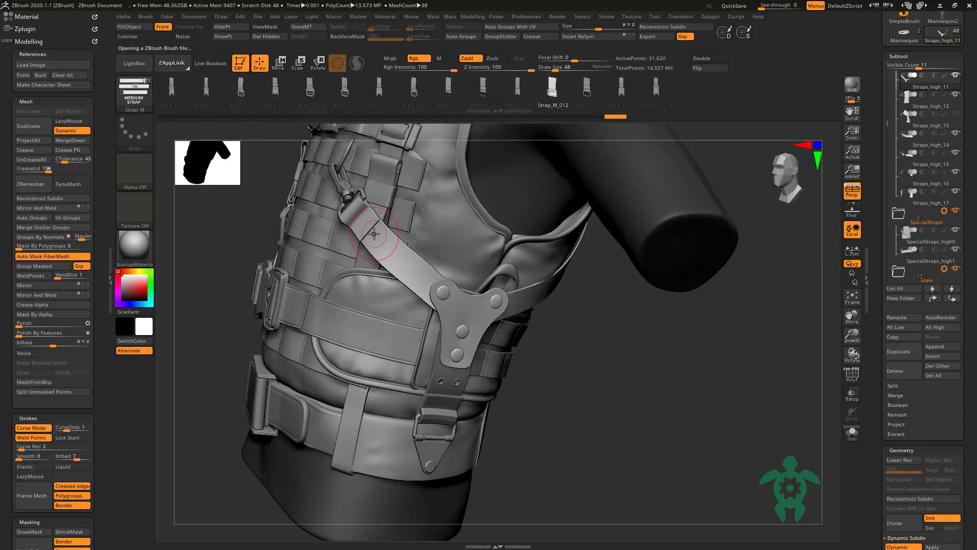
key("shift+d")
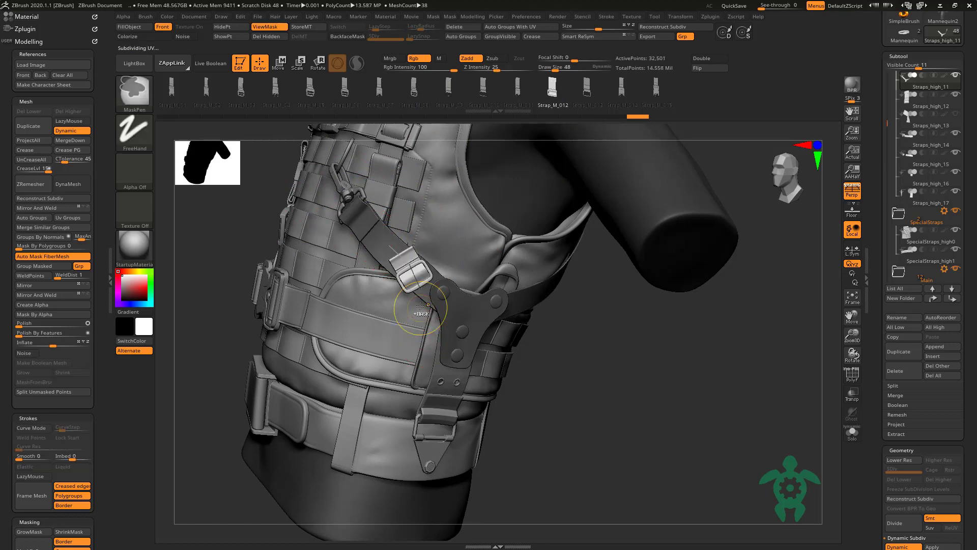
left_click_drag(394, 253, 385, 244)
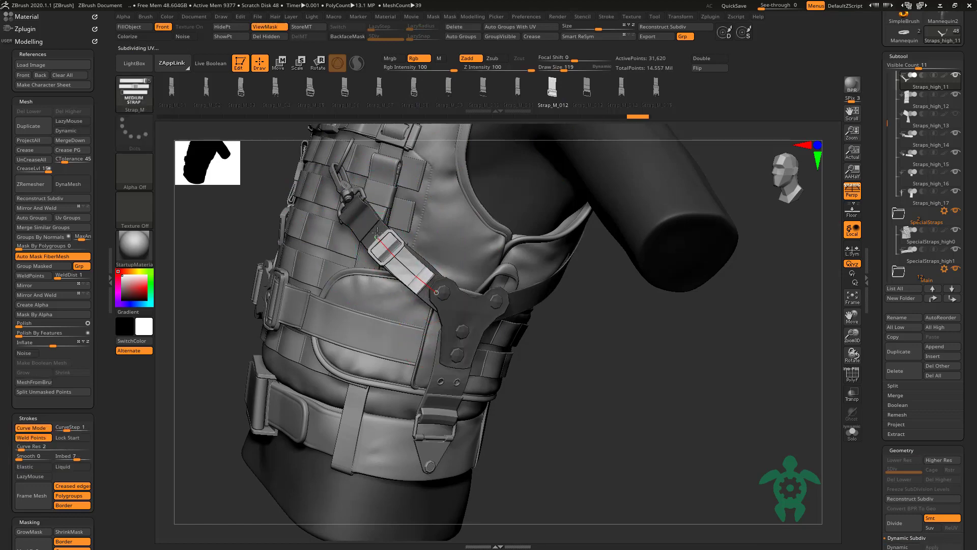
right_click_drag(445, 301, 384, 248)
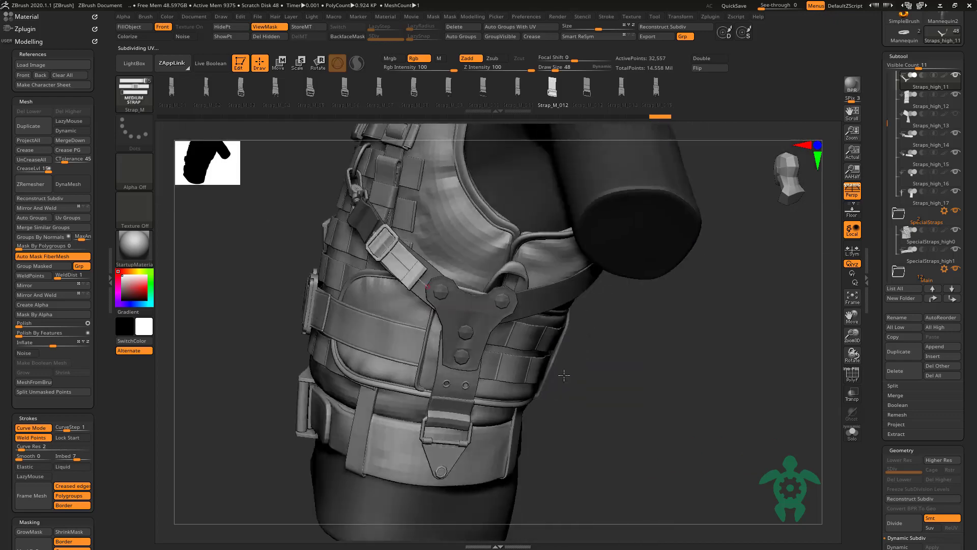
mouse_move(600, 410)
right_mouse_down()
mouse_move(472, 363)
mouse_move(458, 331)
right_mouse_up()
Step: Mask everything except the new strap and split it into its own subtool
left_click_drag(426, 257, 577, 382, "ctrl")
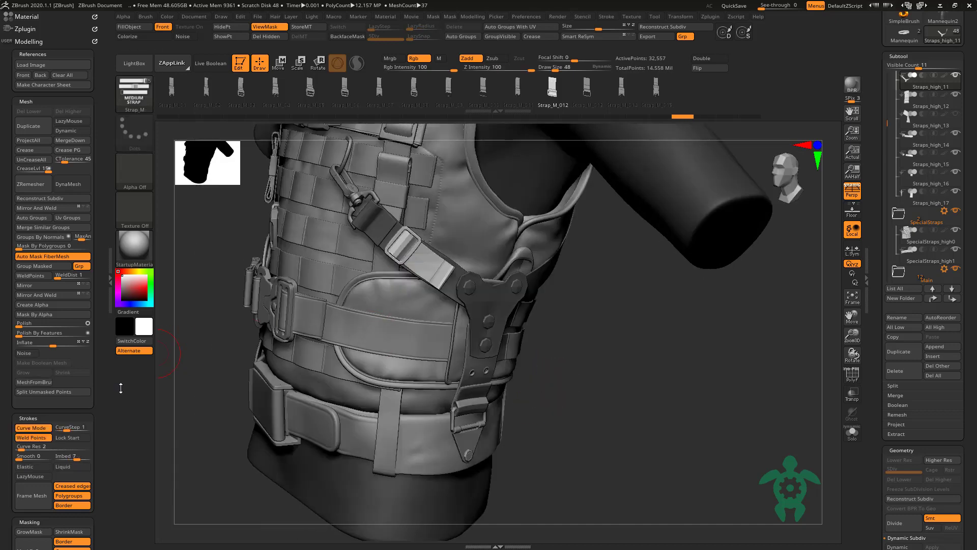
left_click(31, 393)
left_click_drag(427, 272, 578, 402, "ctrl")
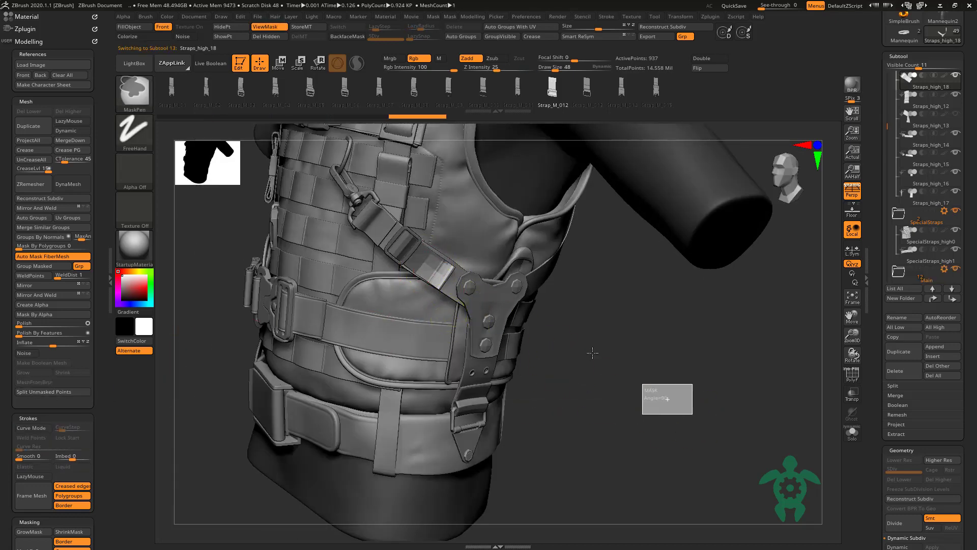
left_click_drag(691, 413, 452, 261, "ctrl")
Step: Rotate the Strap_M_012 piece to follow the strap and move it down onto the other strap
key("w")
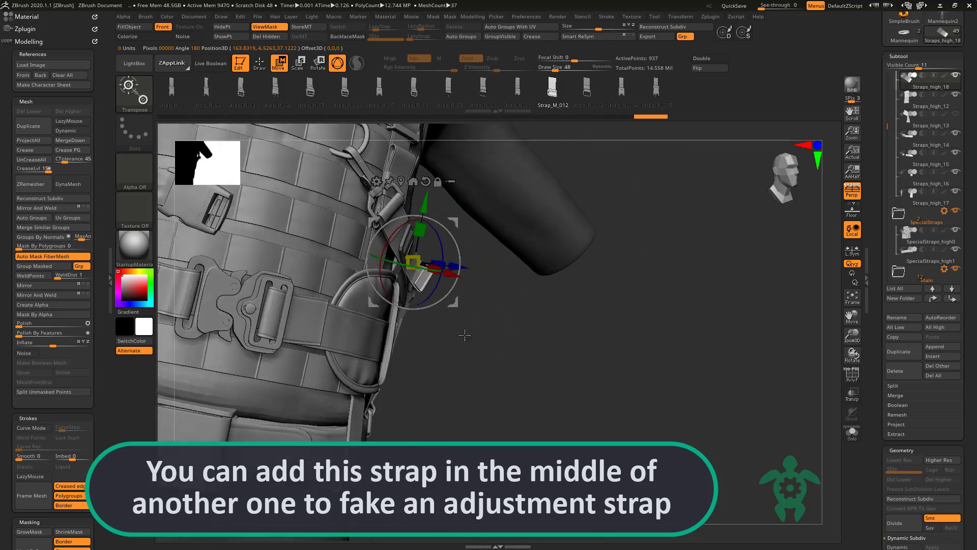
left_click_drag(446, 300, 454, 288)
left_click_drag(462, 238, 465, 242)
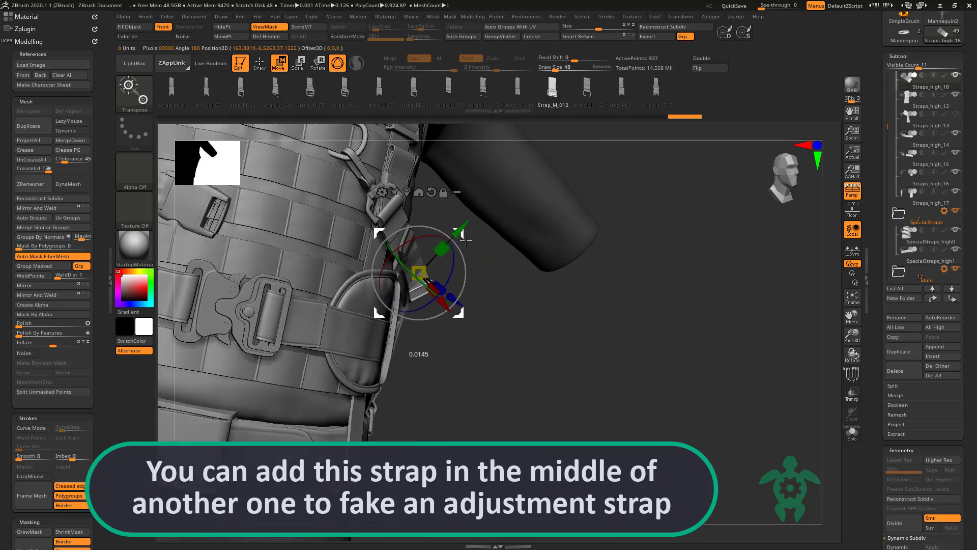
key("q")
left_click_drag(560, 326, 260, 260)
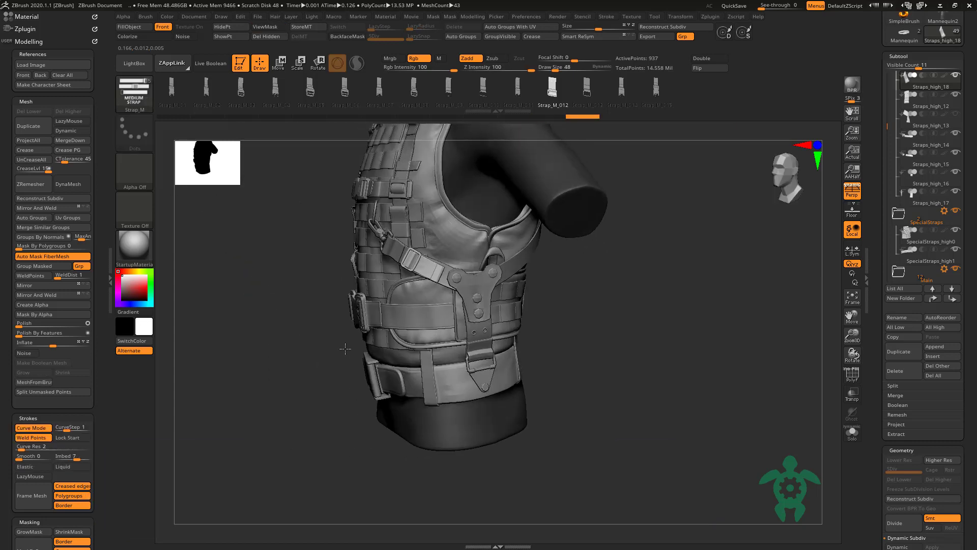
key("space")
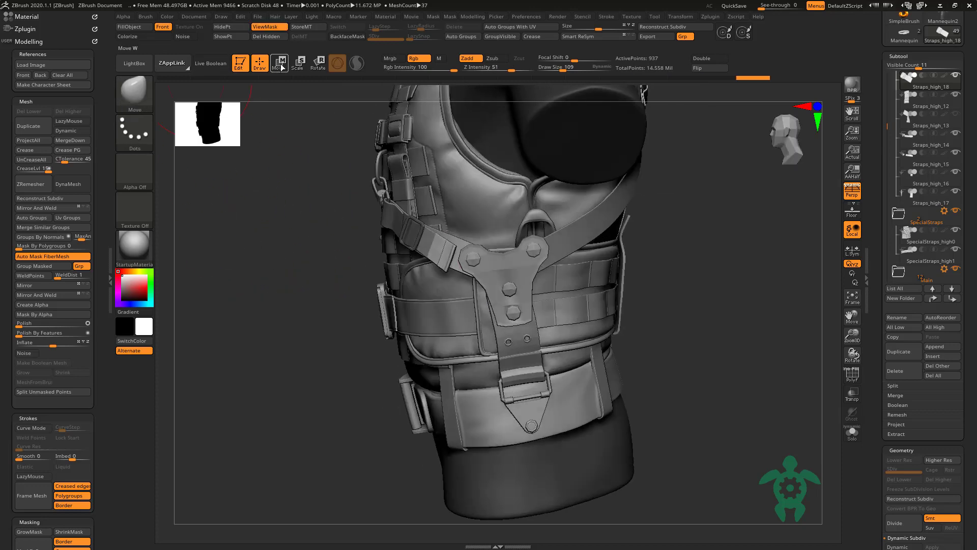
key("w")
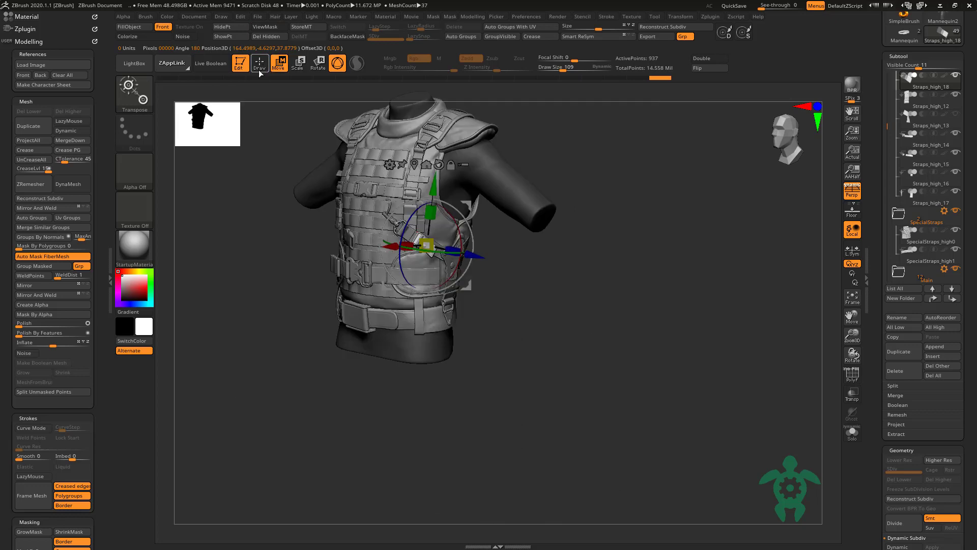
key("q")
left_click_drag(218, 181, 265, 255)
mouse_move(360, 429)
left_mouse_down()
mouse_move(567, 437)
mouse_move(614, 454)
left_mouse_up()
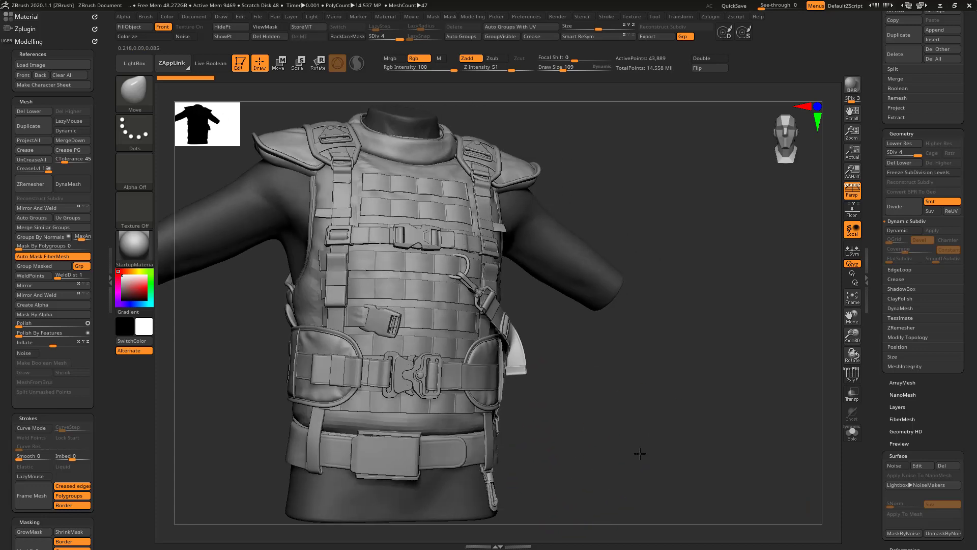
left_click_drag(626, 455, 648, 450)
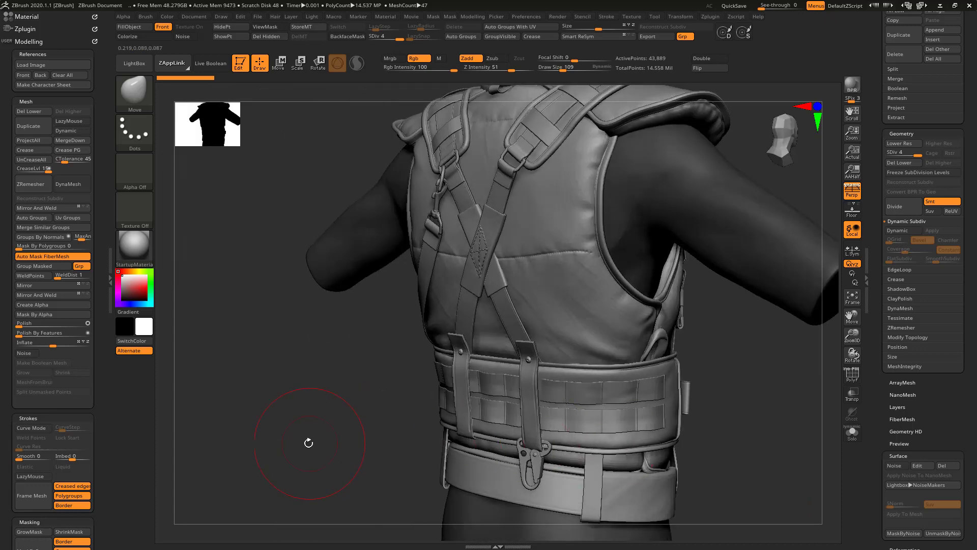
mouse_move(309, 442)
left_mouse_down()
mouse_move(306, 432)
mouse_move(401, 445)
mouse_move(361, 408)
mouse_move(584, 441)
mouse_move(626, 463)
left_mouse_up()
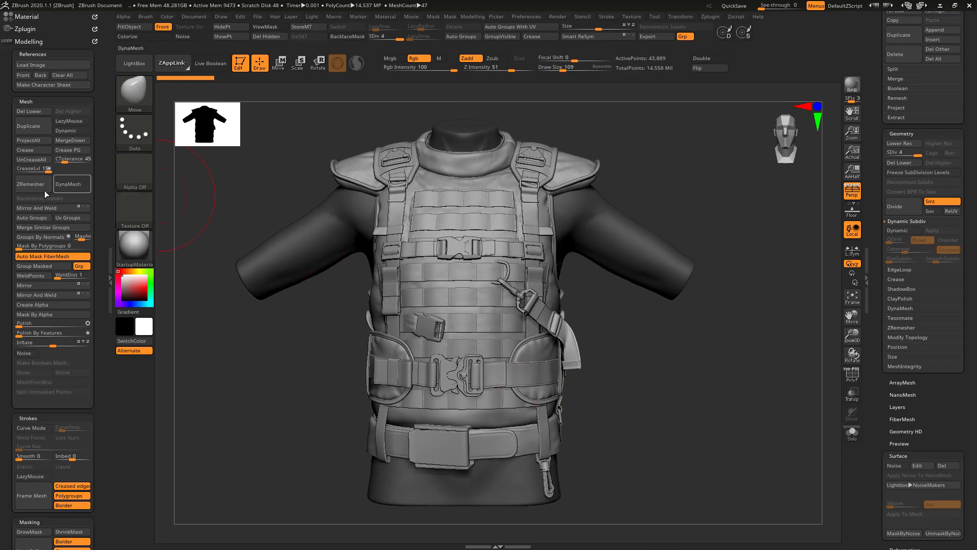